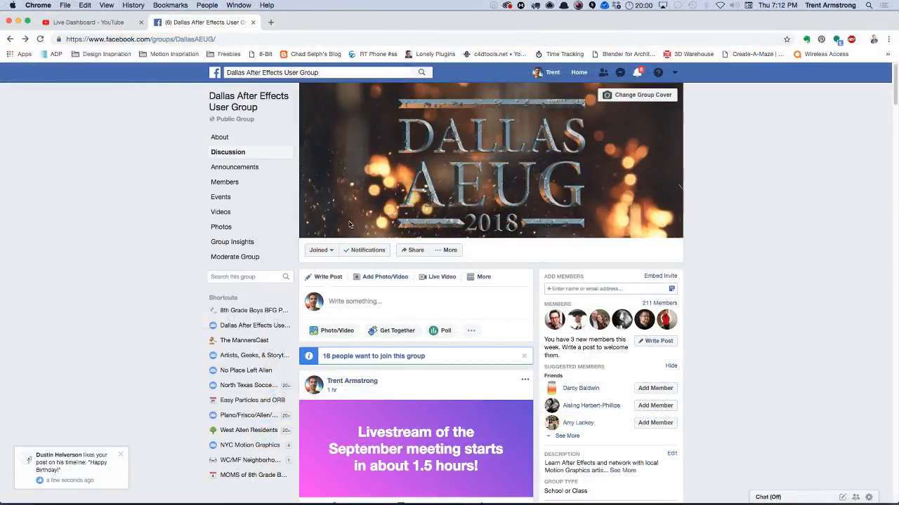
Switch to After Effects.
key("super+Tab")
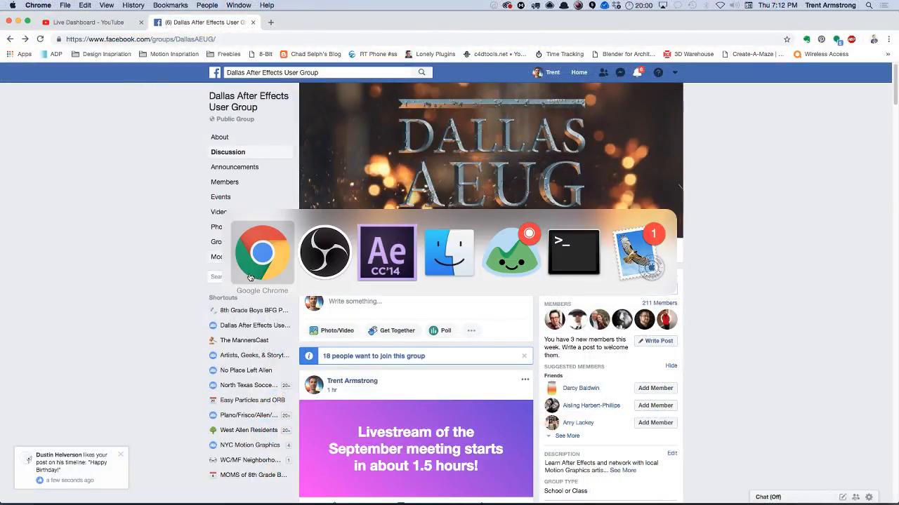
left_click(379, 245)
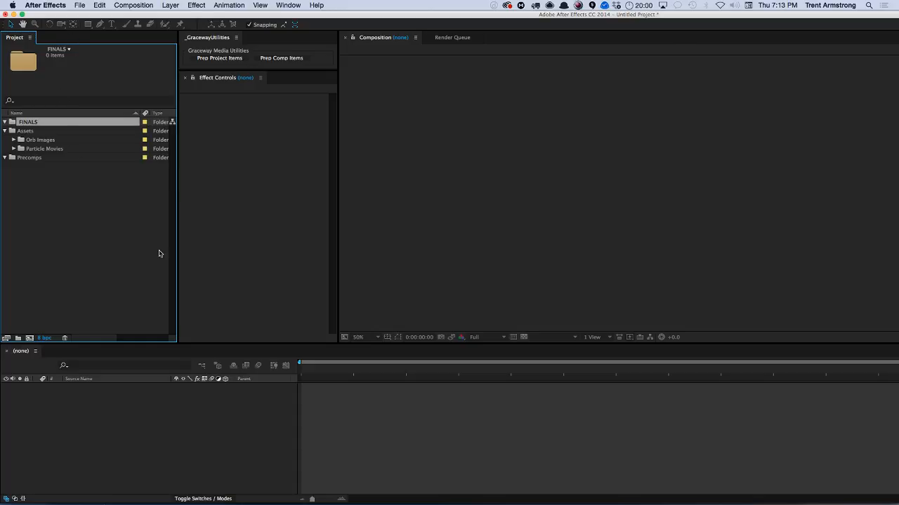
key("super+Tab")
left_click(379, 262)
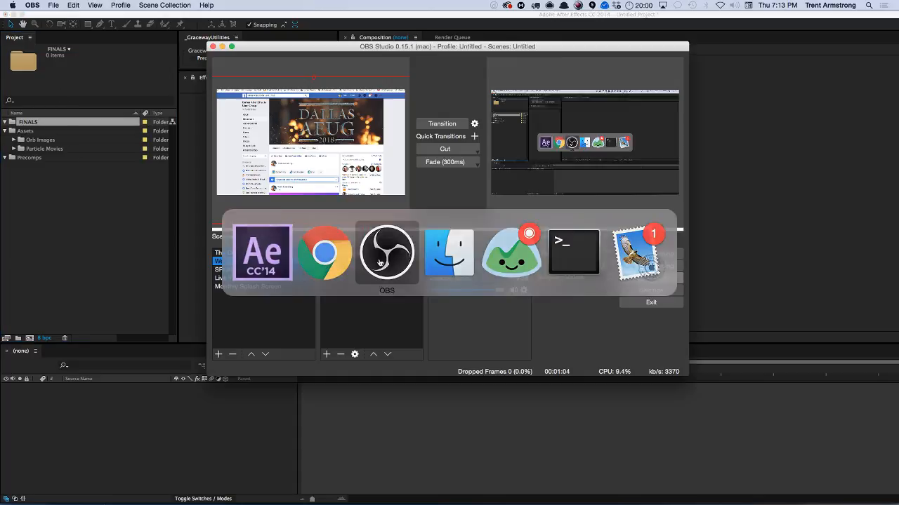
left_click(154, 221)
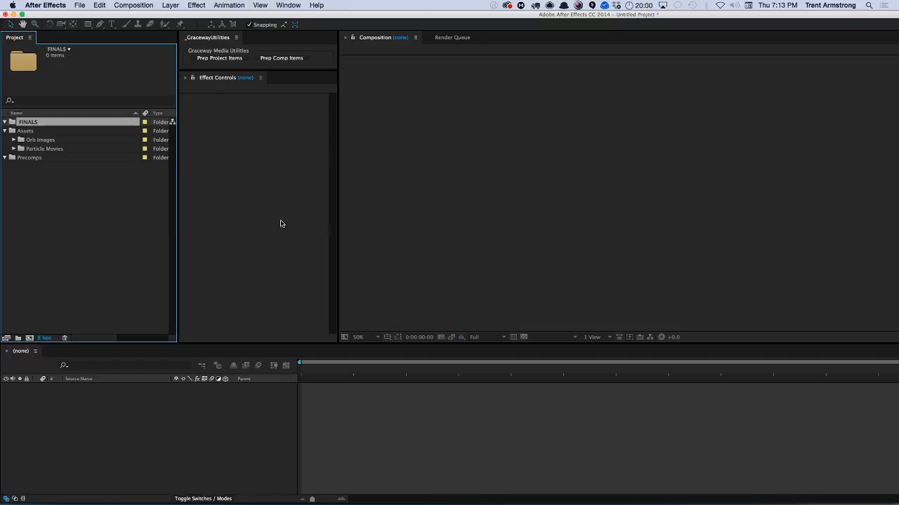
Widen the Name column of the project list.
left_click(132, 267)
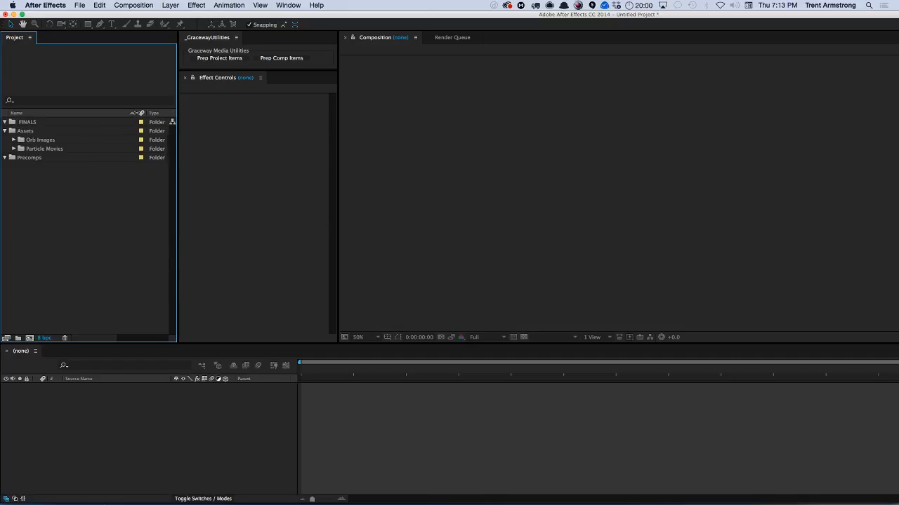
left_click_drag(139, 113, 107, 114)
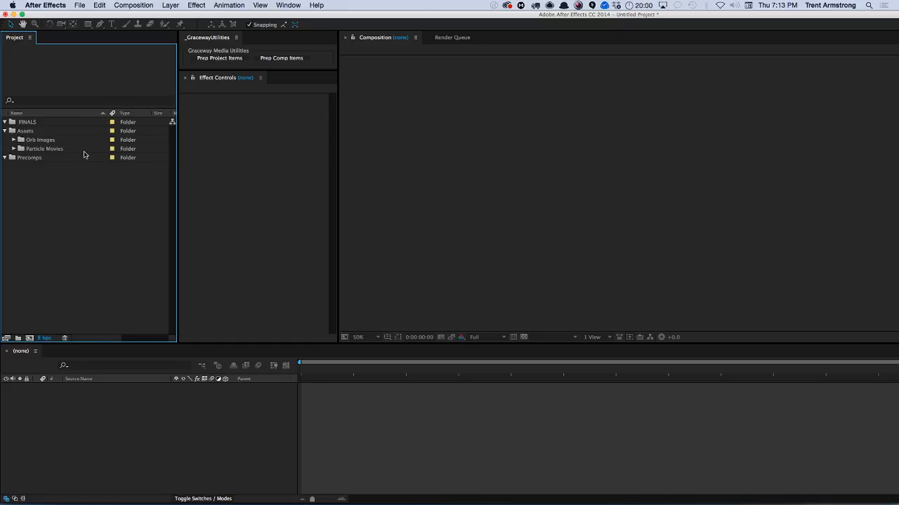
Create a new composition in the FINALS folder sized 1280 × 720 px.
left_click(32, 123)
key("super+n")
key("Tab")
key("Tab")
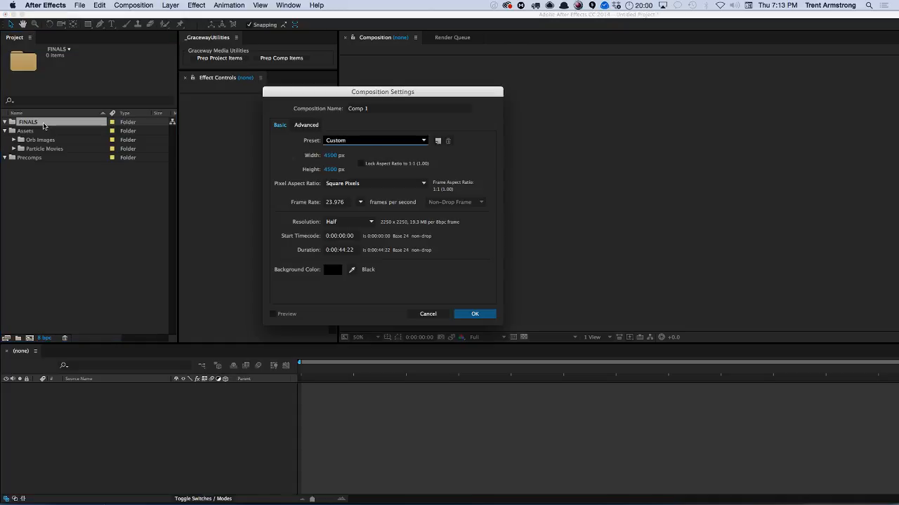
type("12")
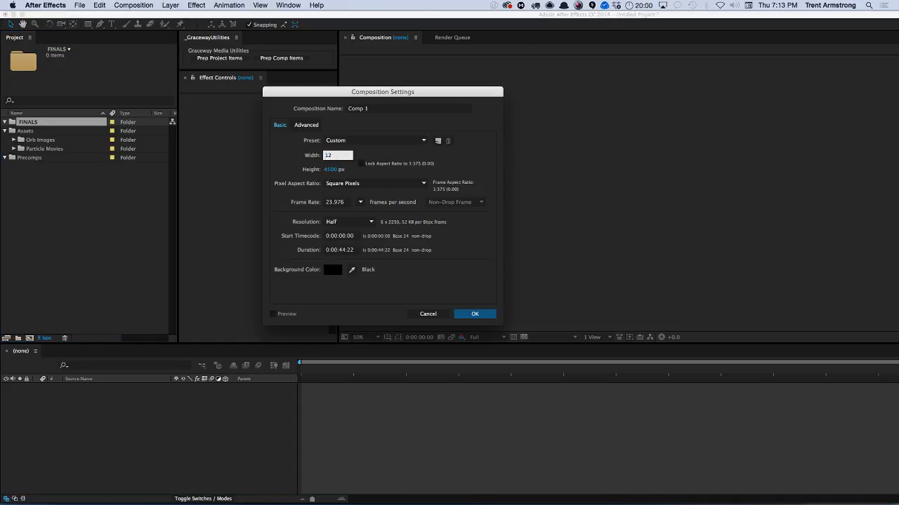
type("80")
key("Tab")
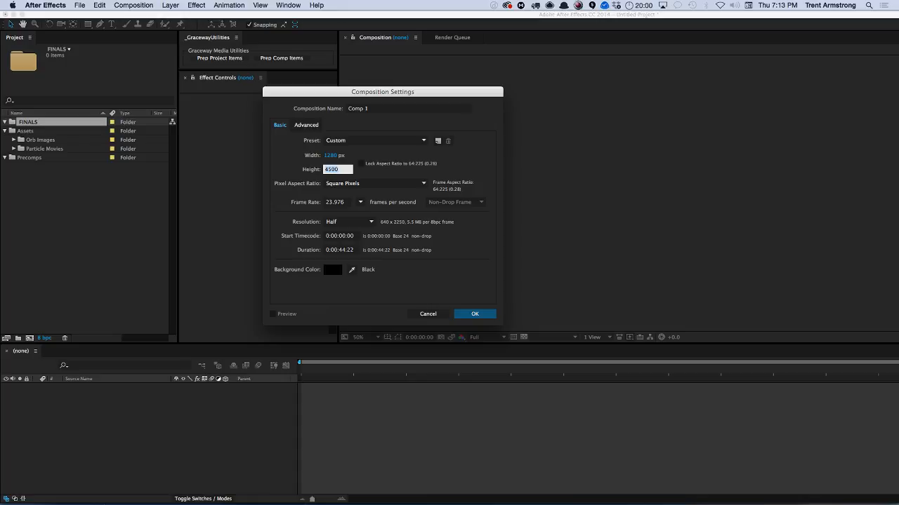
type("720")
Set the composition's frame rate to 30 fps and its duration to 10 seconds.
key("Tab")
key("Tab")
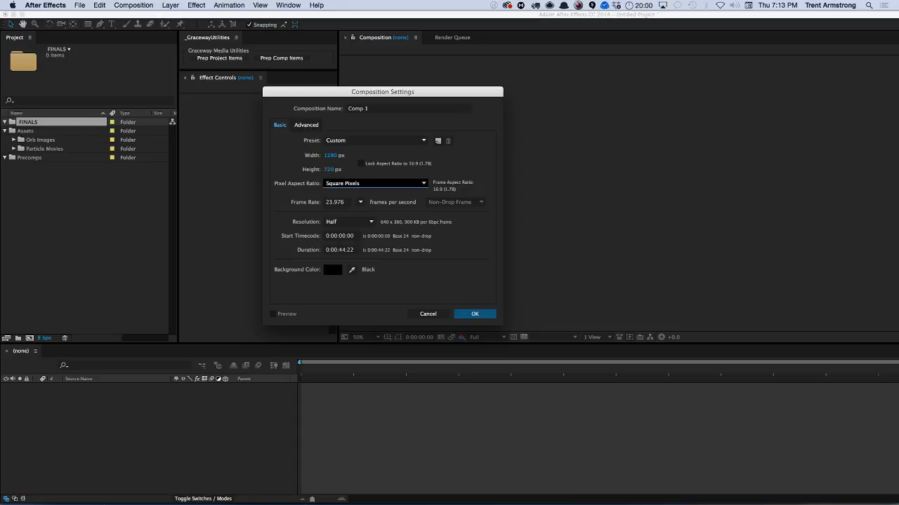
type("30")
key("Tab")
key("Tab")
key("Tab")
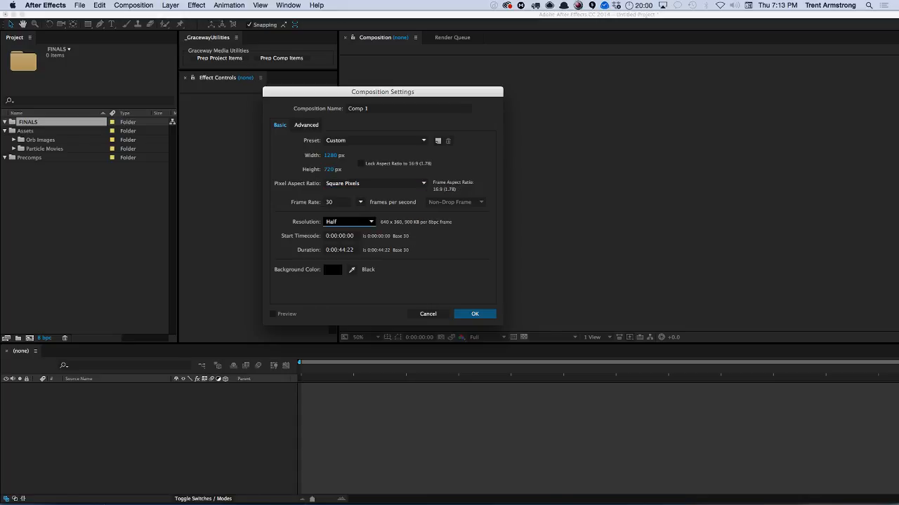
type("1000")
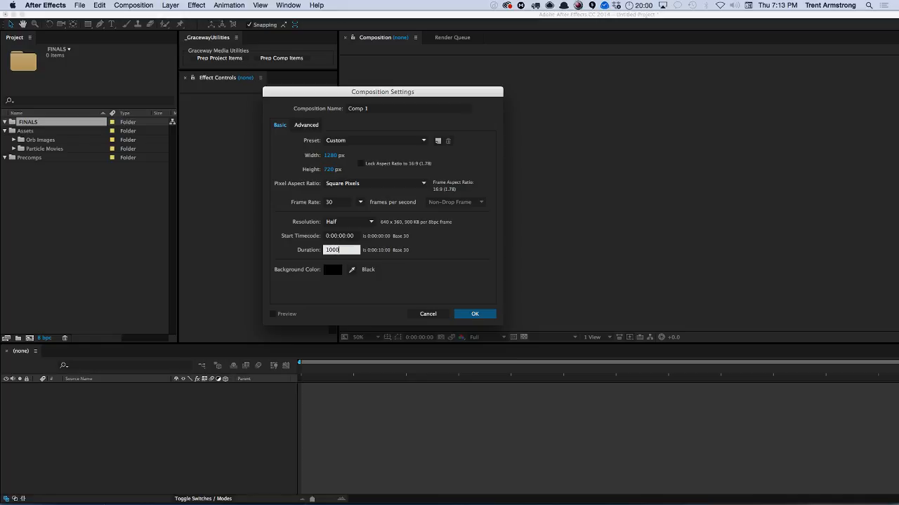
Name the composition Particles 1 and confirm the settings.
left_click(371, 107)
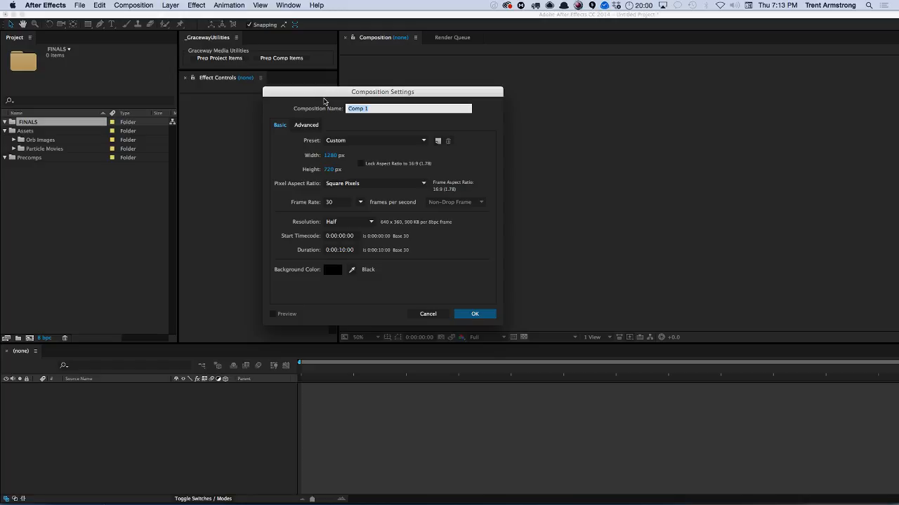
type("Particles 1")
key("Return")
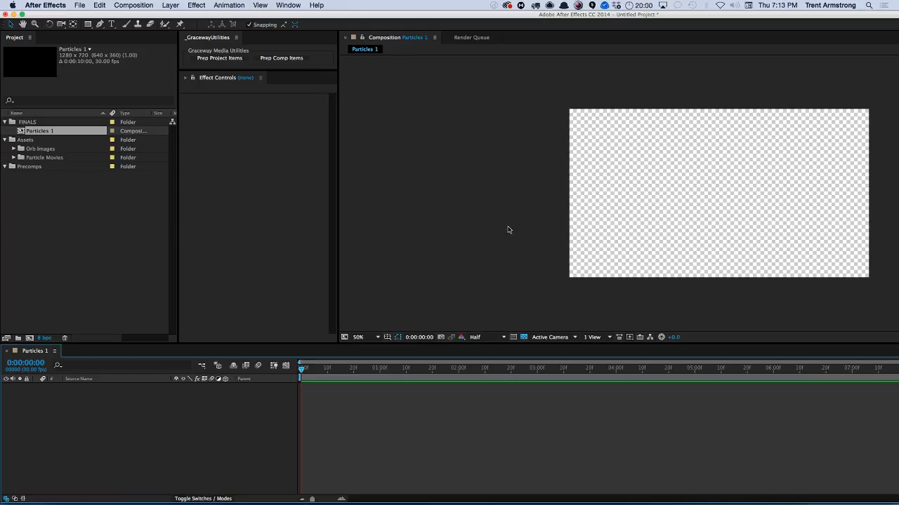
Maximize the application window and narrow the project and effect panels to widen the composition viewer.
scroll(496, 254, "up", 3)
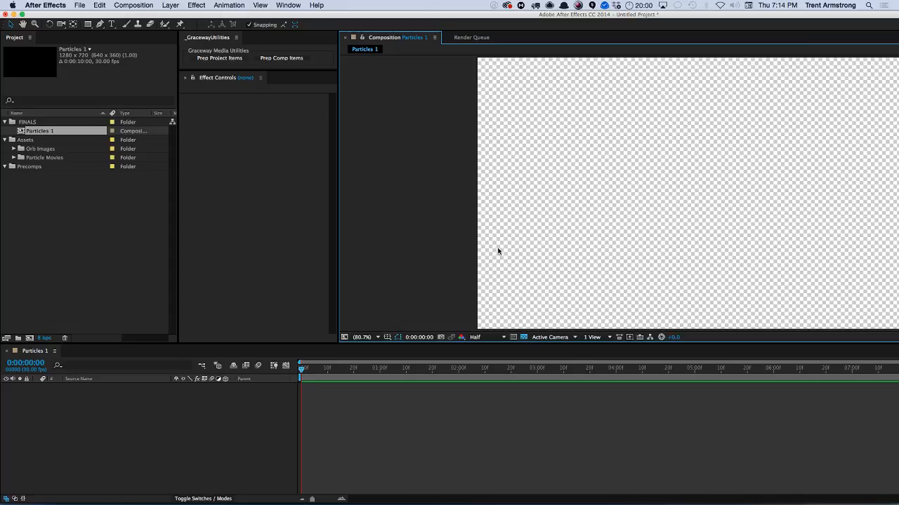
left_click(21, 14)
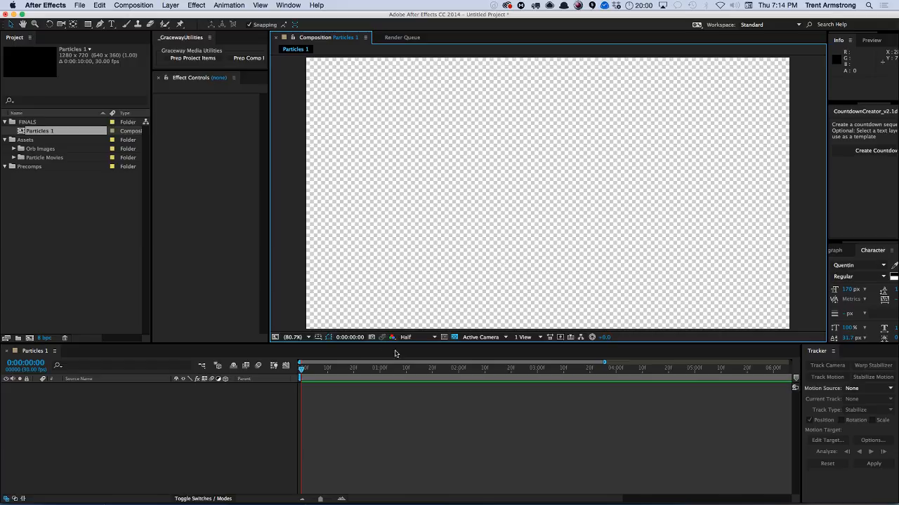
key("comma")
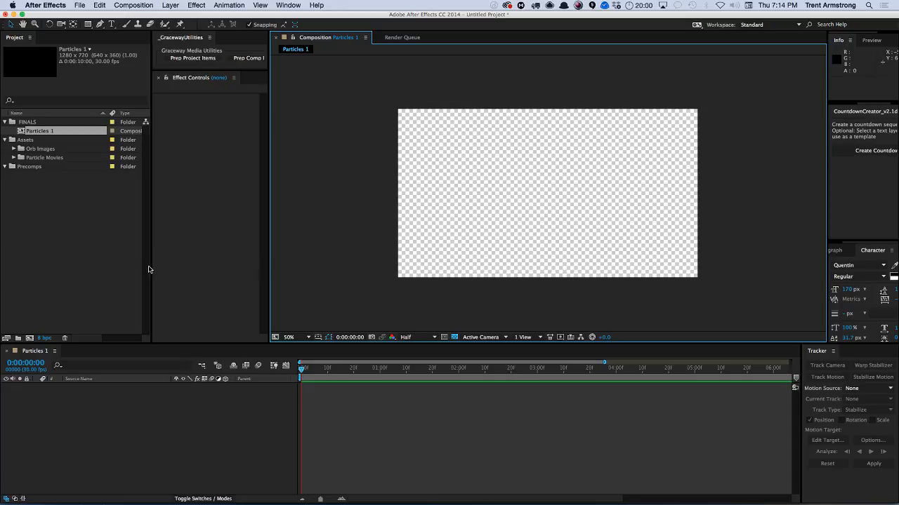
left_click_drag(148, 269, 113, 269)
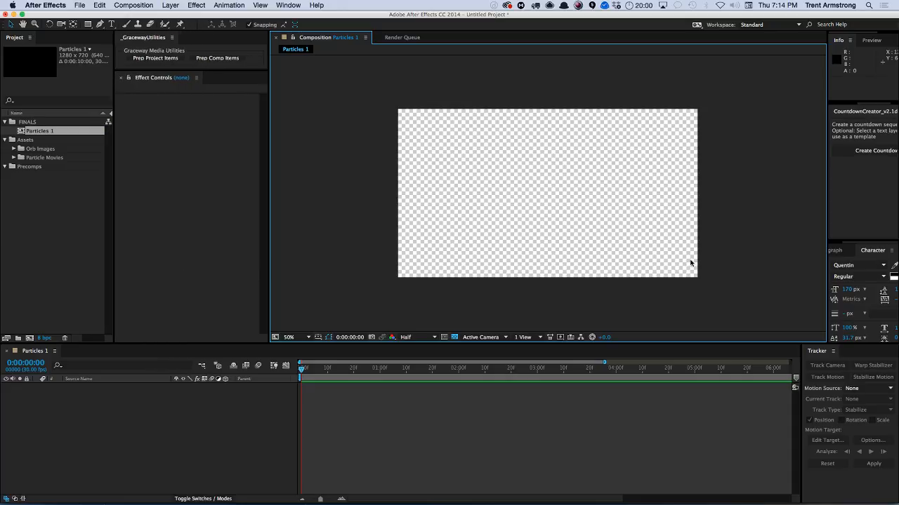
left_click_drag(827, 300, 824, 301)
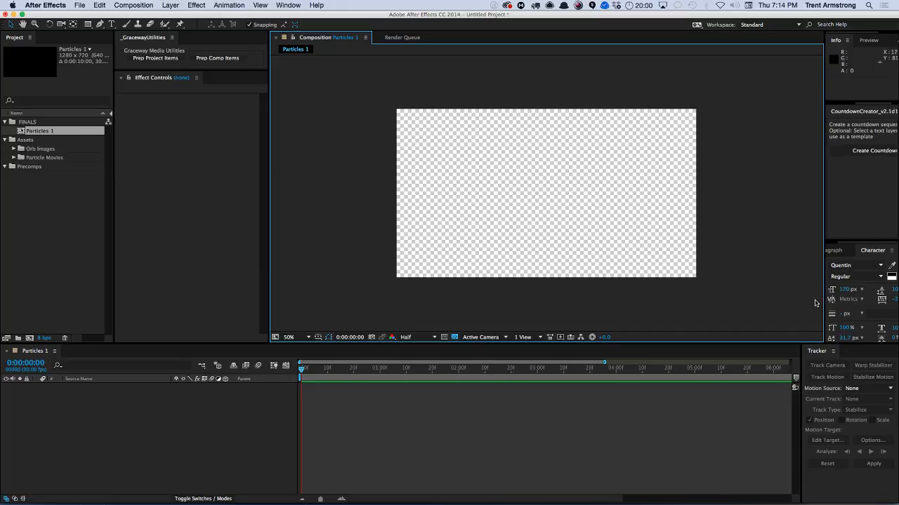
left_click_drag(824, 309, 803, 307)
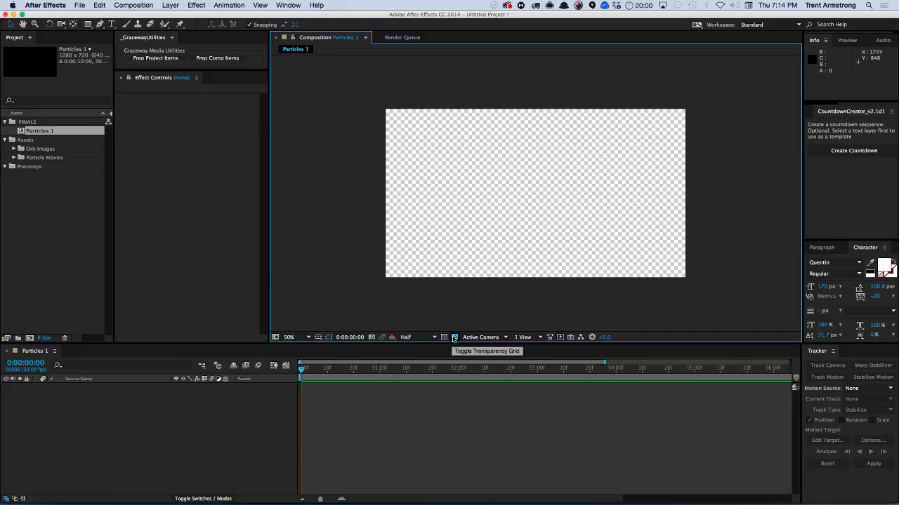
Turn off the transparency grid and add a new 1280 × 720 black solid layer.
left_click(454, 338)
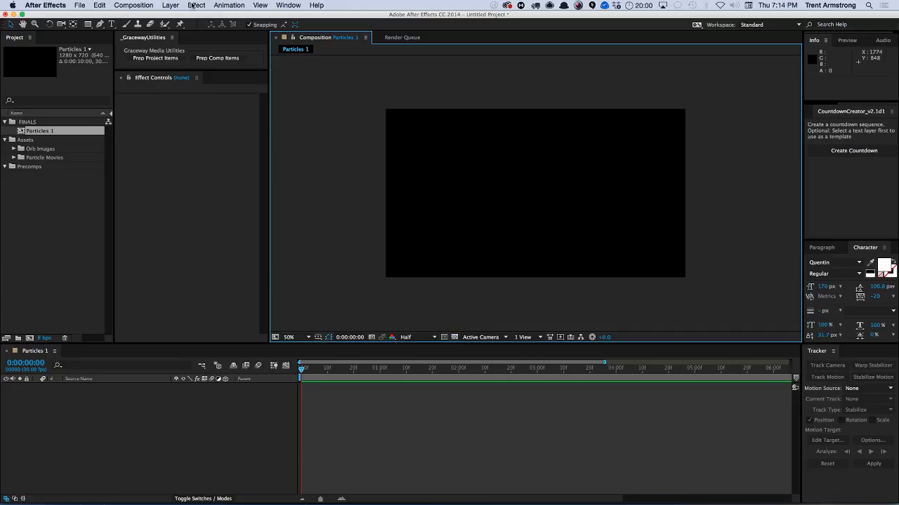
left_click(171, 5)
mouse_move(174, 16)
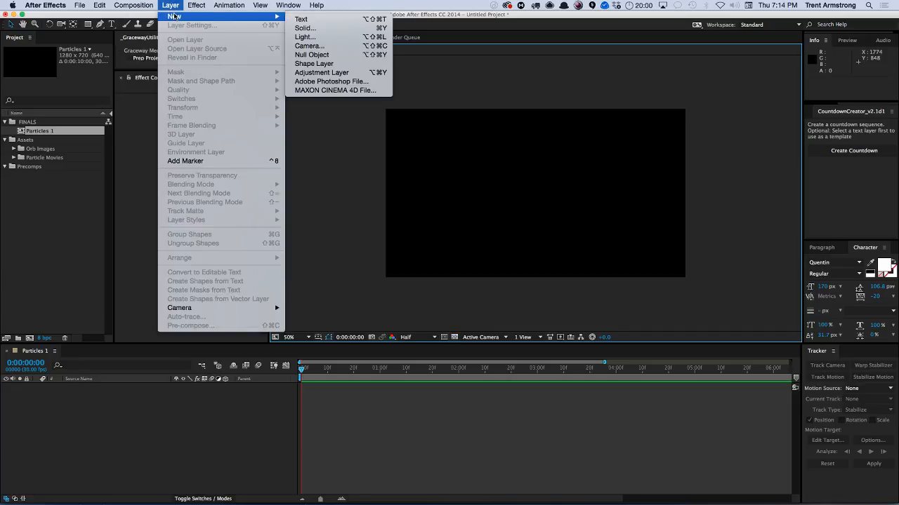
left_click(317, 32)
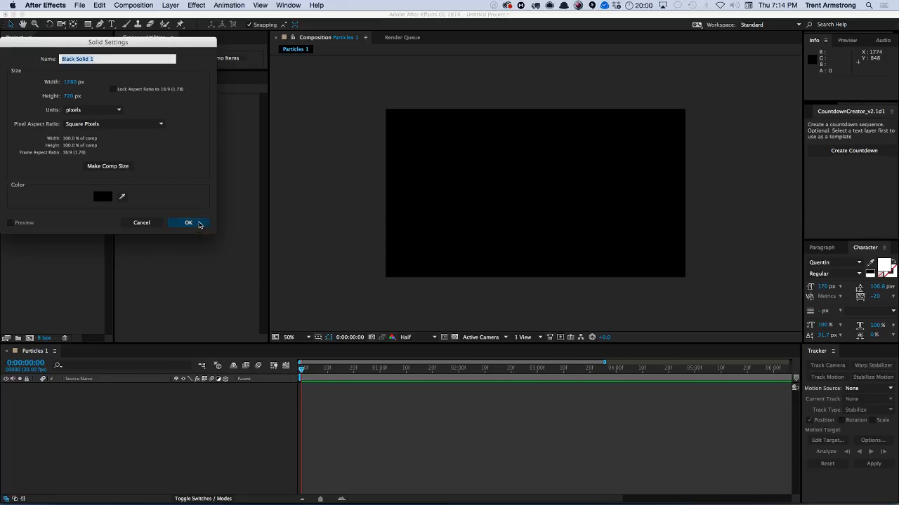
left_click(199, 223)
Apply the Particle Playground simulation effect to the solid layer.
left_click(200, 6)
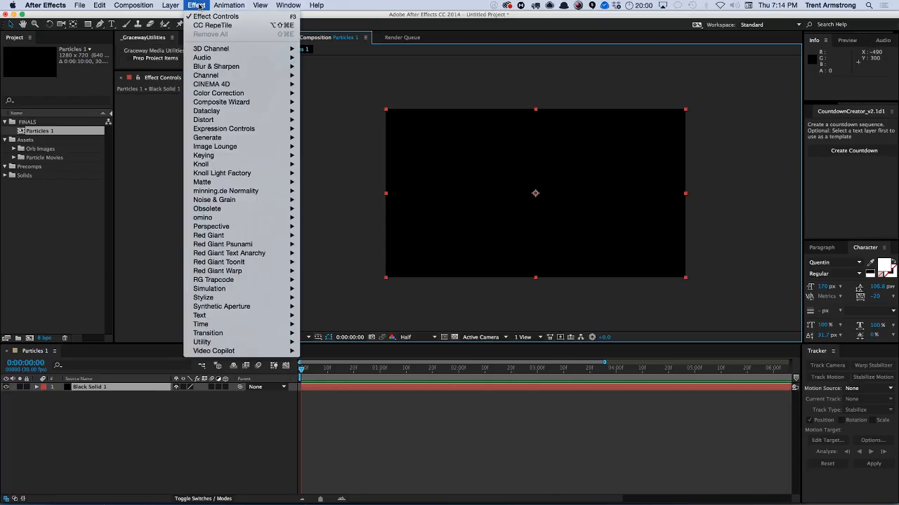
mouse_move(222, 4)
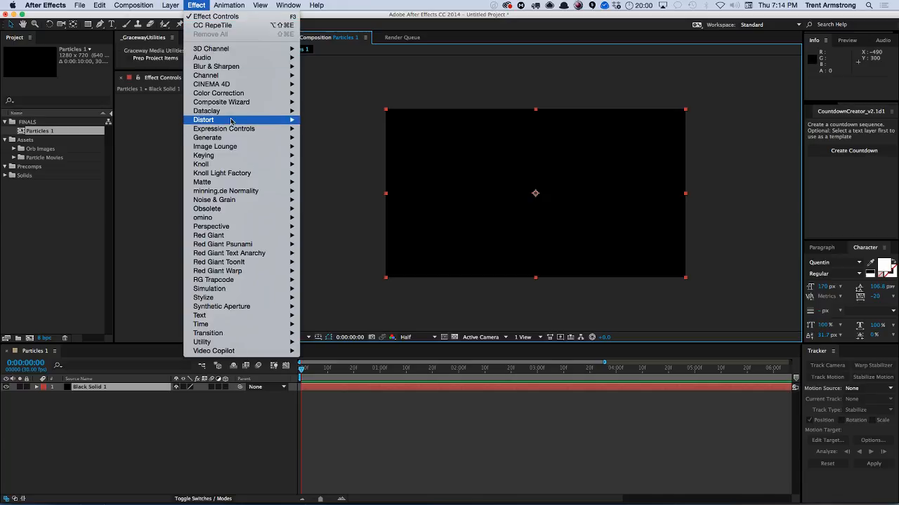
mouse_move(232, 219)
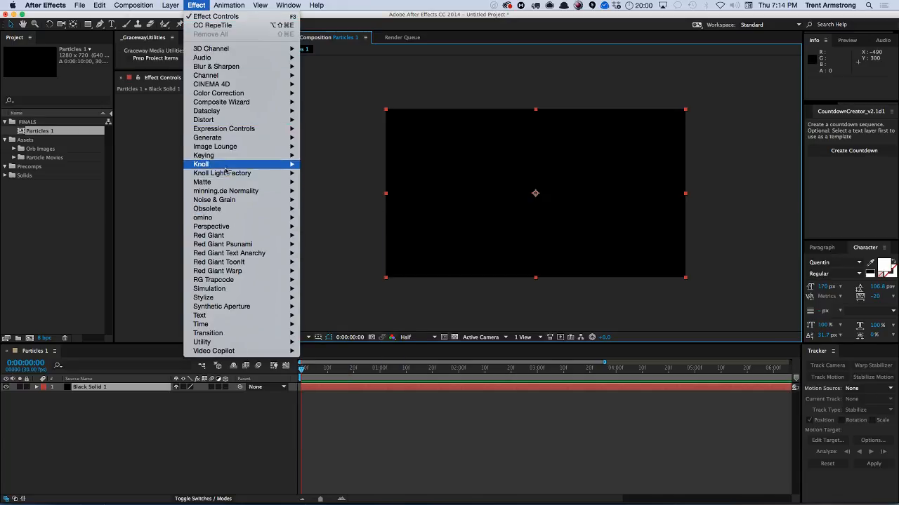
mouse_move(234, 289)
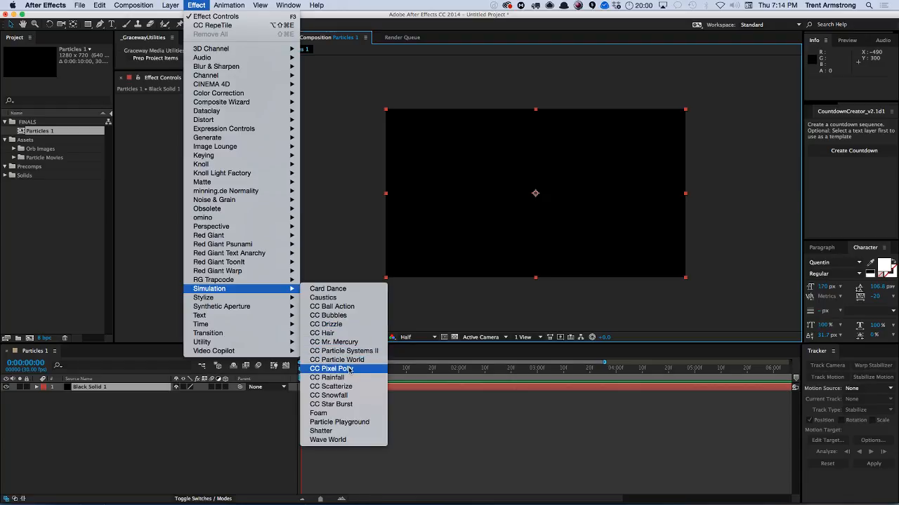
left_click(356, 424)
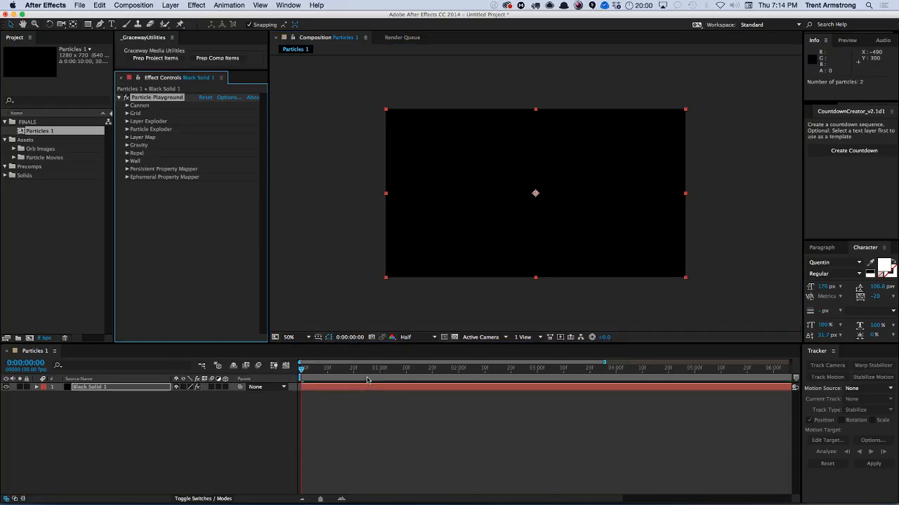
Scrub the timeline to preview the particles and inspect the Layer Map options.
left_click_drag(303, 373, 535, 368)
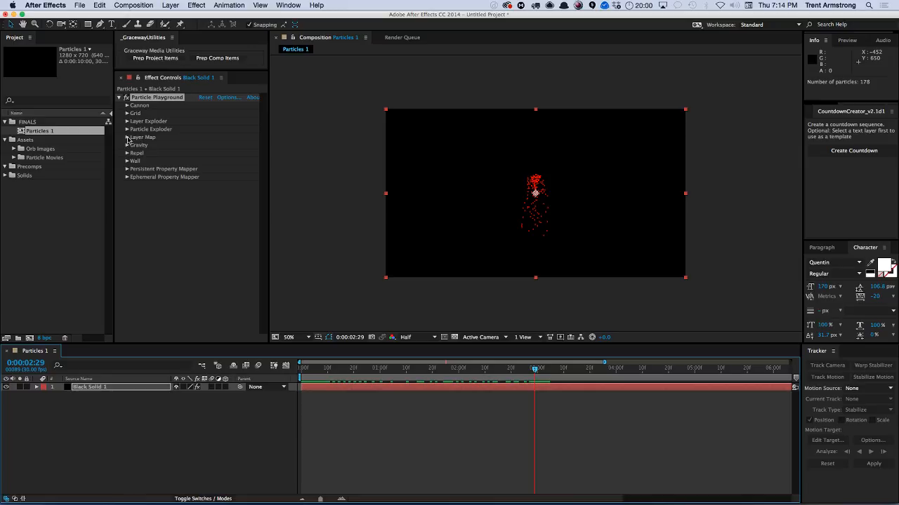
left_click(127, 137)
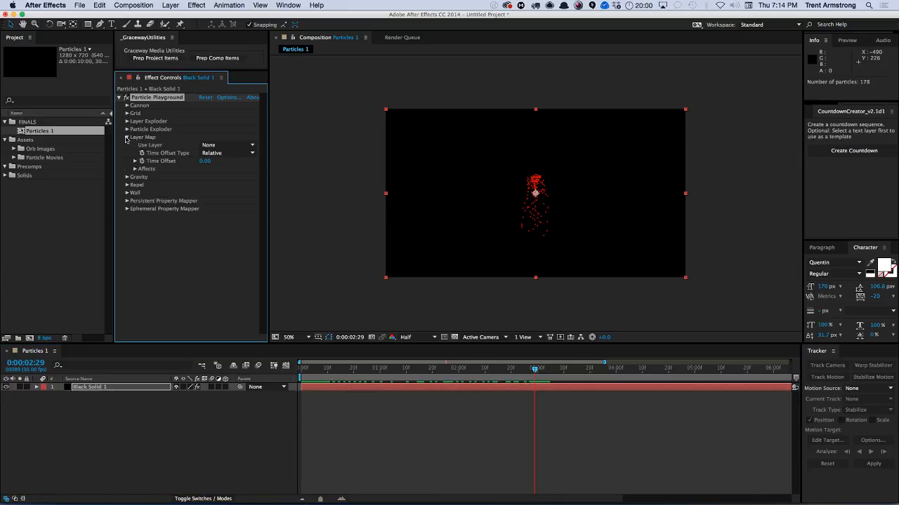
left_click(127, 138)
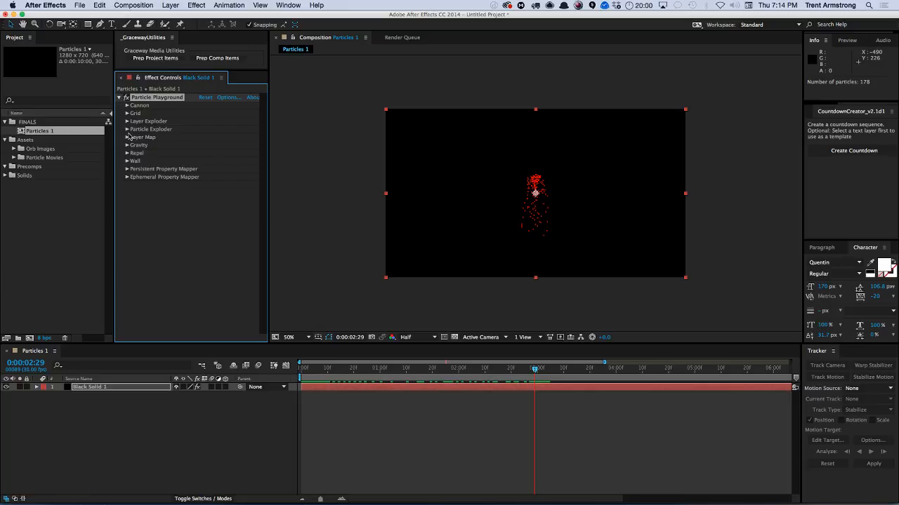
Create a new composition named Fractal precomp inside the Precomps folder.
left_click(120, 410)
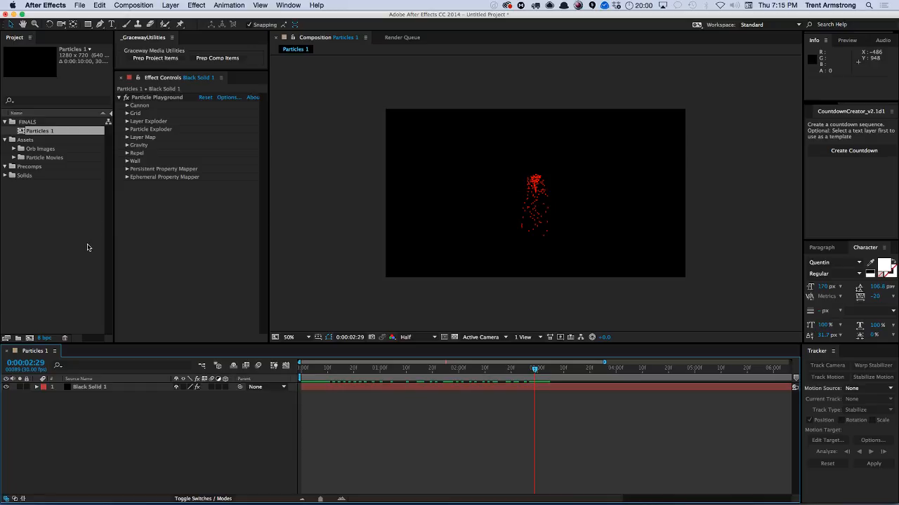
left_click(36, 198)
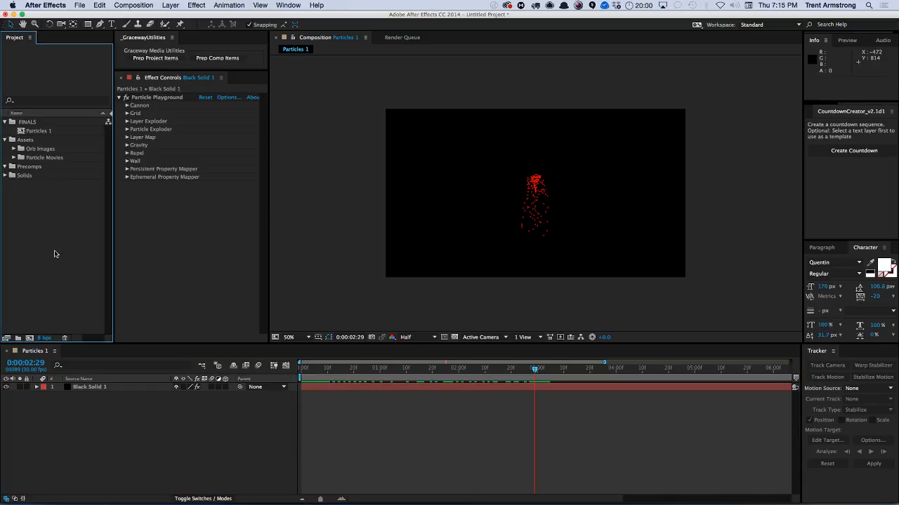
left_click(32, 168)
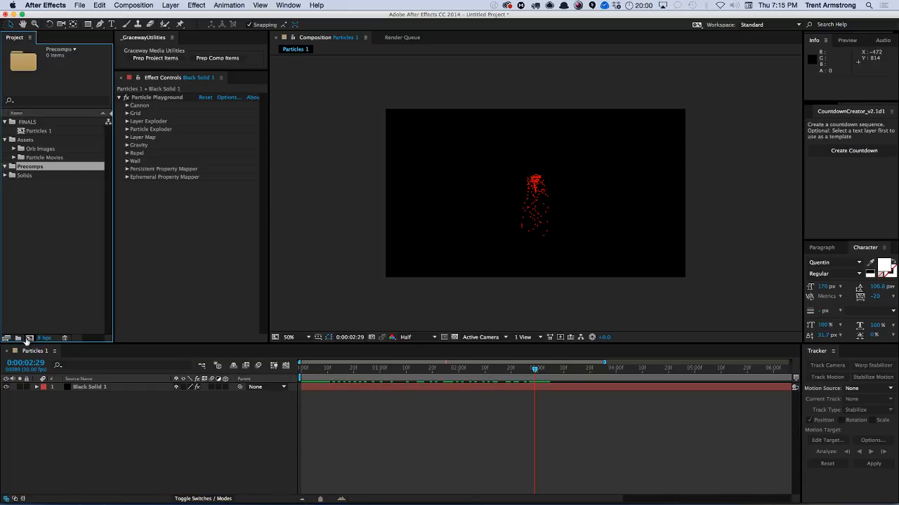
left_click(29, 339)
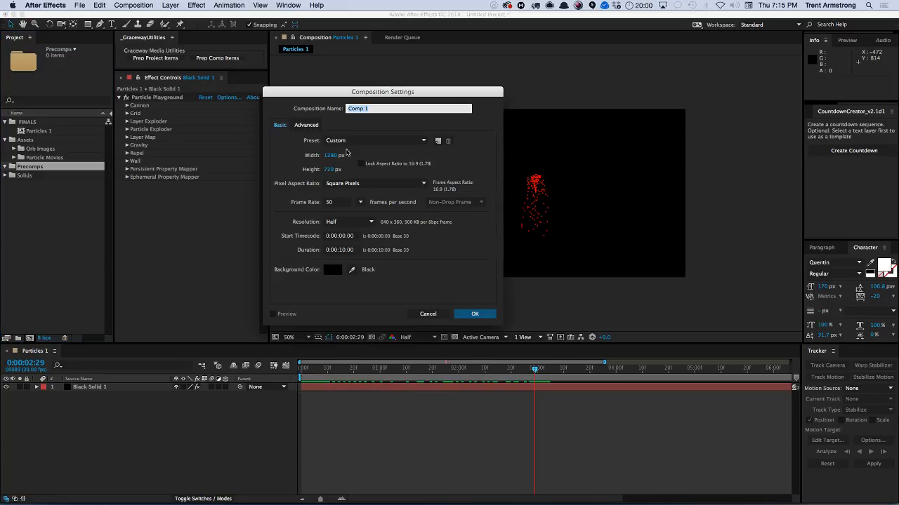
type("Fractal prec")
key("Return")
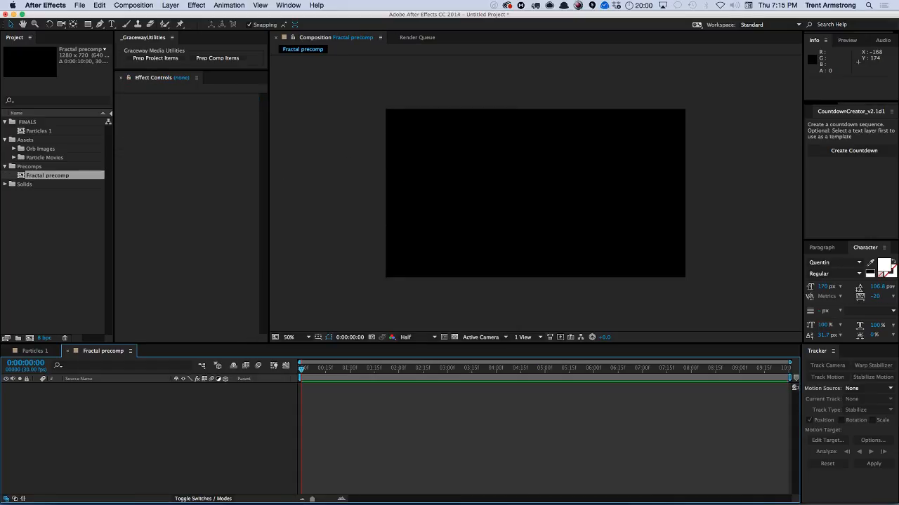
Add Black Solid 1 to the Fractal precomp and apply the Fractal Noise effect to it.
left_click(5, 184)
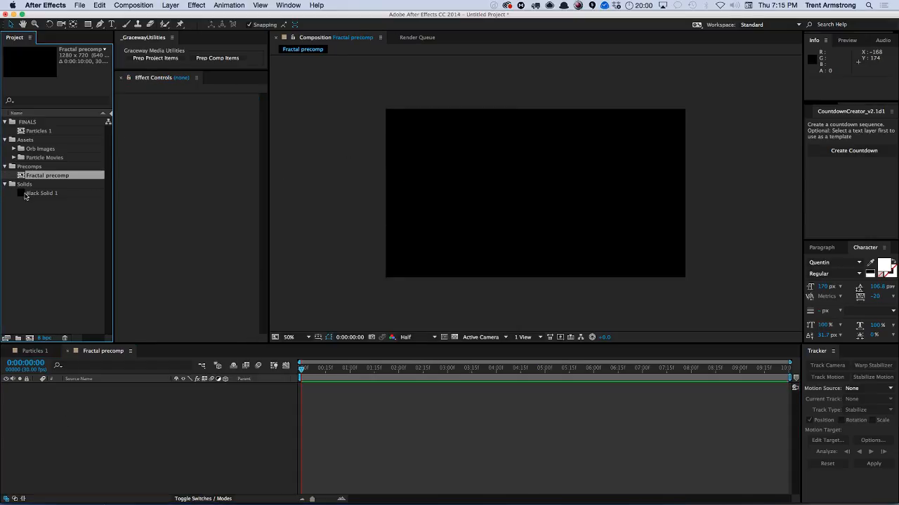
left_click(24, 194)
key("super+slash")
left_click(197, 6)
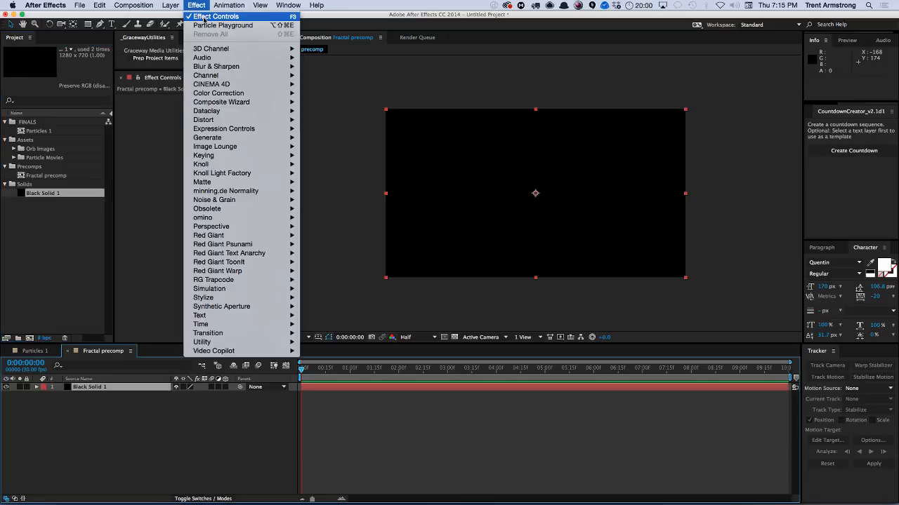
mouse_move(221, 200)
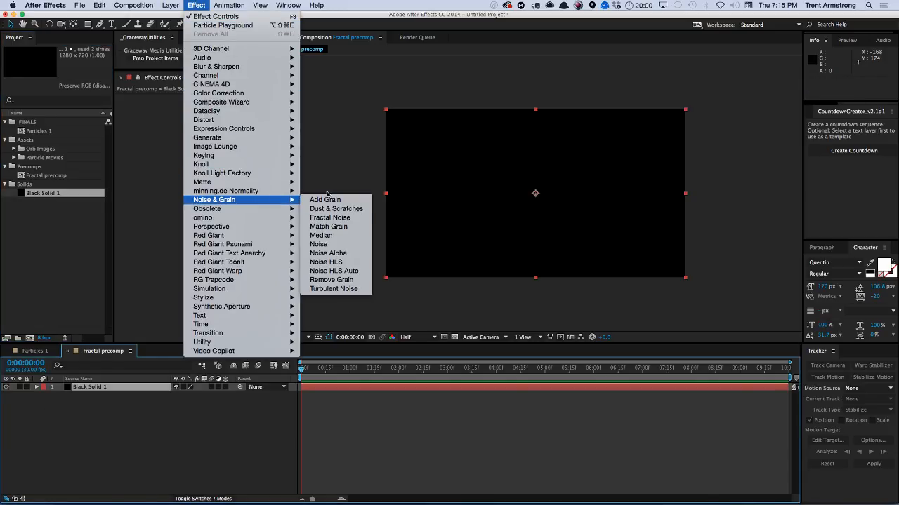
left_click(336, 218)
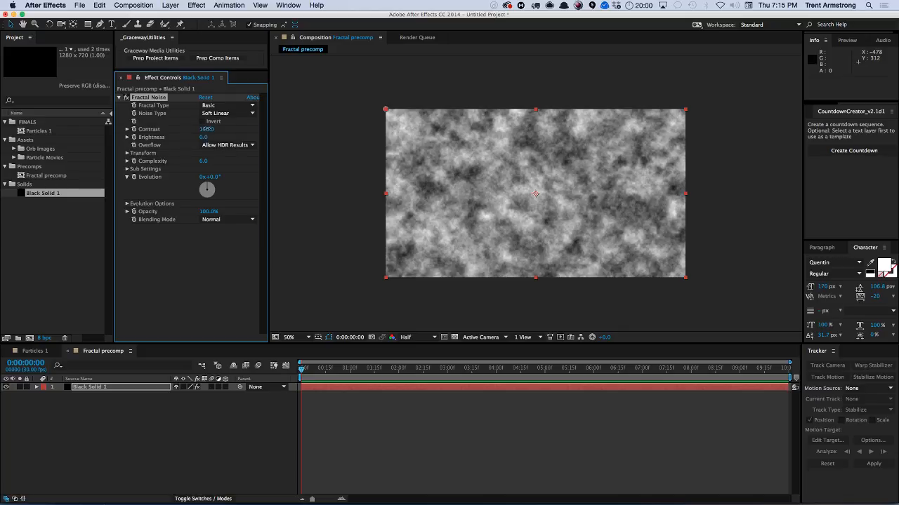
Set the Fractal Noise contrast to 523 and its transform scale to 234.
left_click_drag(205, 130, 242, 126)
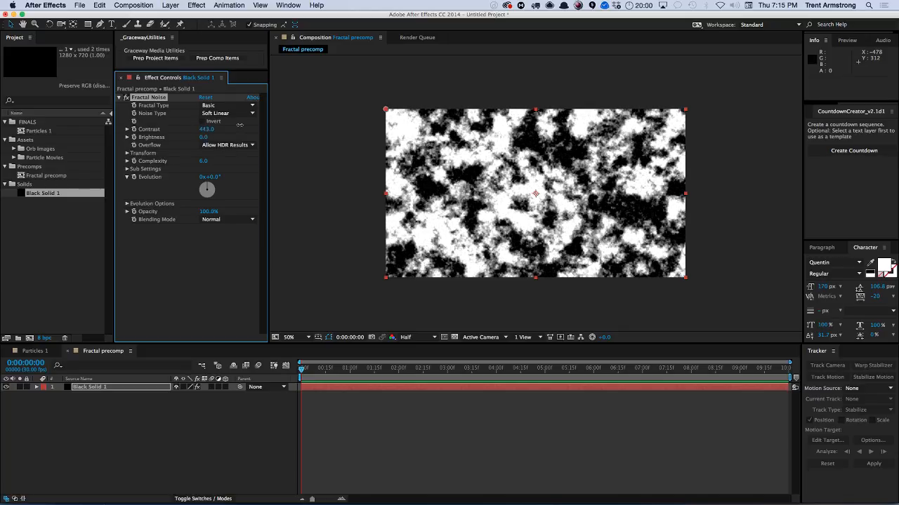
left_click(128, 153)
left_click(135, 177)
left_click_drag(160, 190, 186, 191)
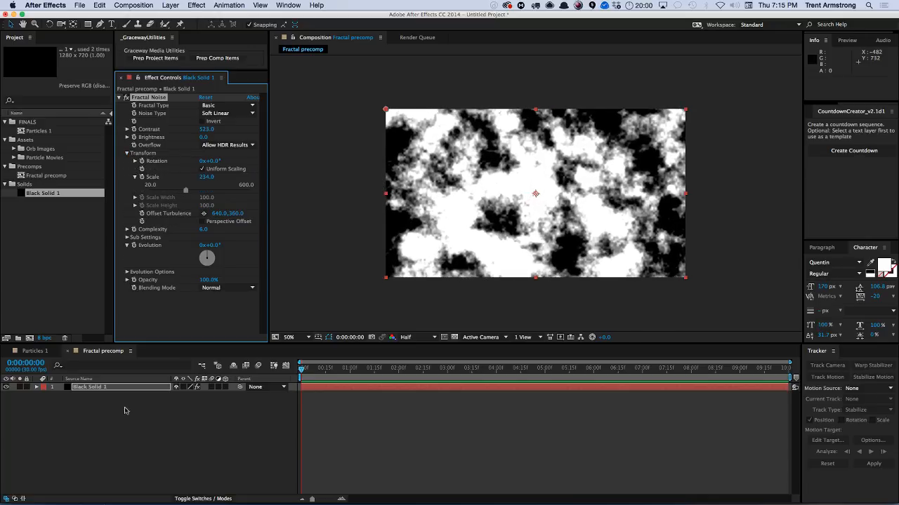
Place Fractal precomp in the Particles 1 composition beneath the solid and hide its visibility.
left_click(36, 351)
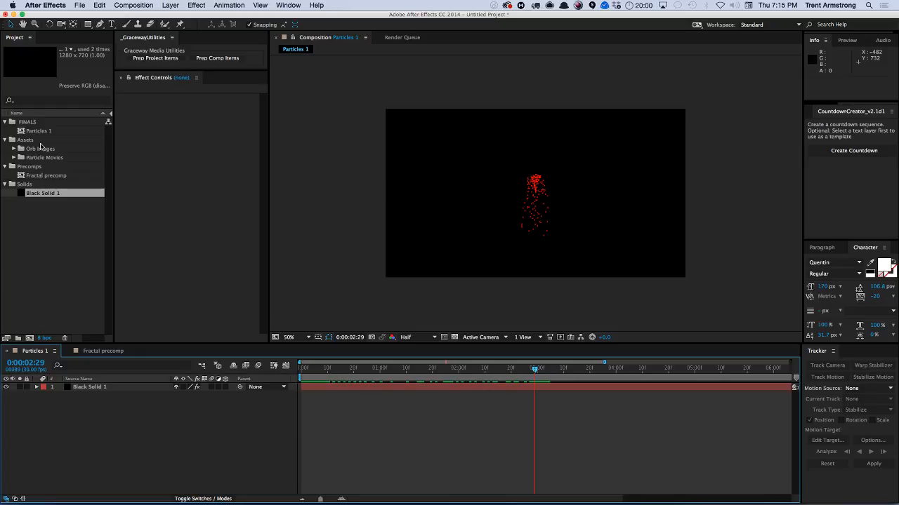
left_click_drag(37, 176, 43, 134)
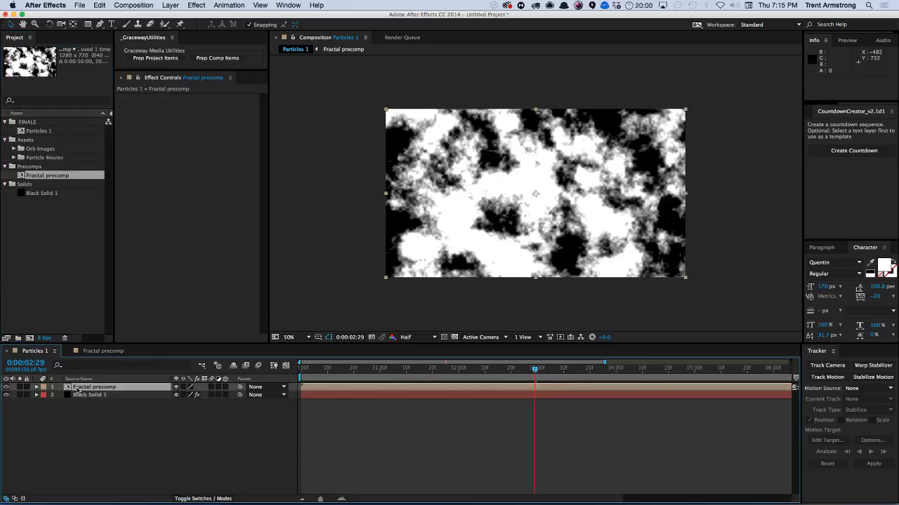
left_click_drag(79, 391, 7, 401)
left_click(7, 394)
Set the Particle Playground Layer Map to use Fractal precomp and expand its Affects options.
left_click(89, 387)
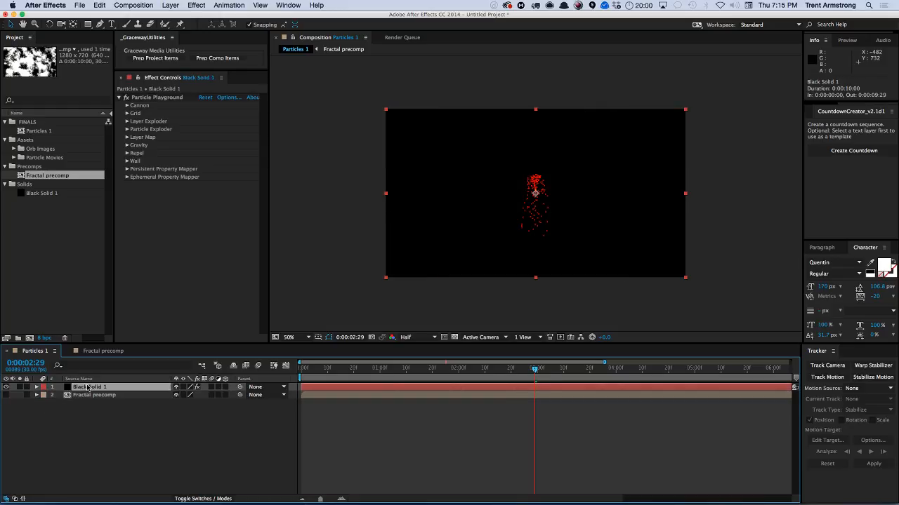
left_click(127, 137)
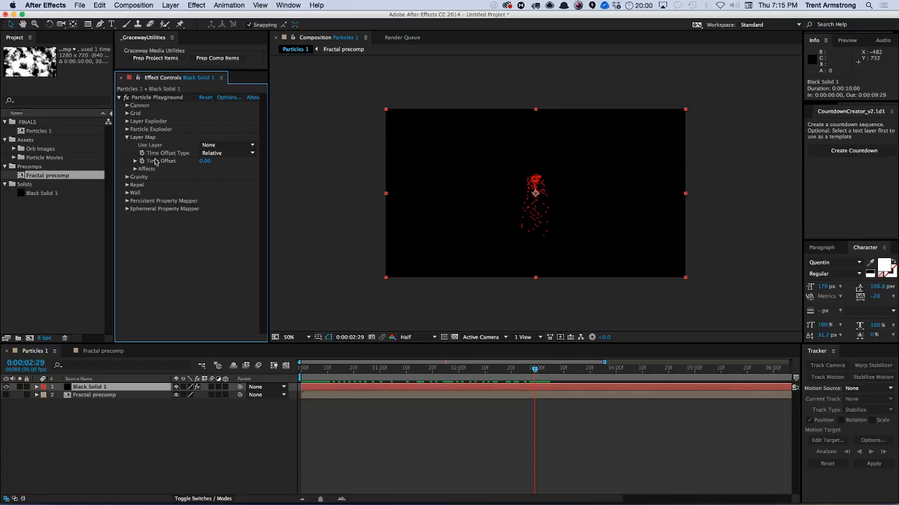
left_click(222, 146)
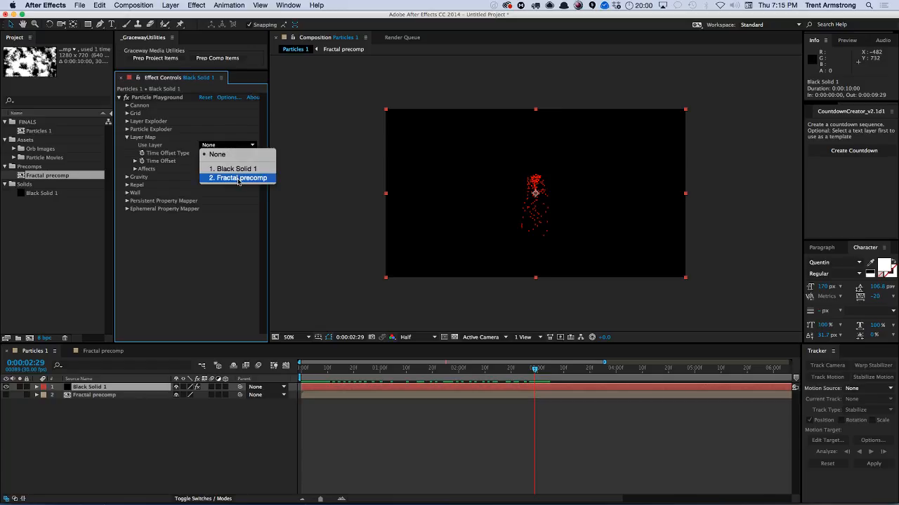
left_click(239, 179)
left_click(135, 169)
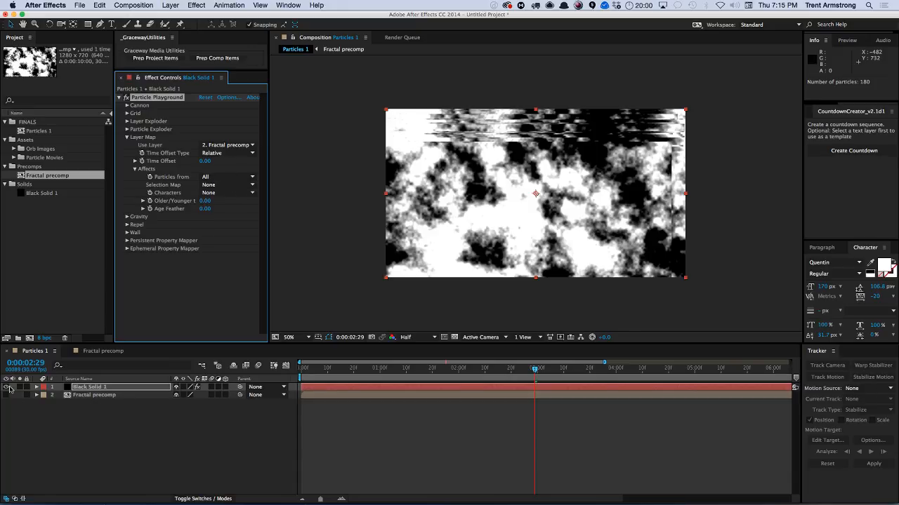
Reset the Layer Map's Use Layer to None.
left_click(232, 146)
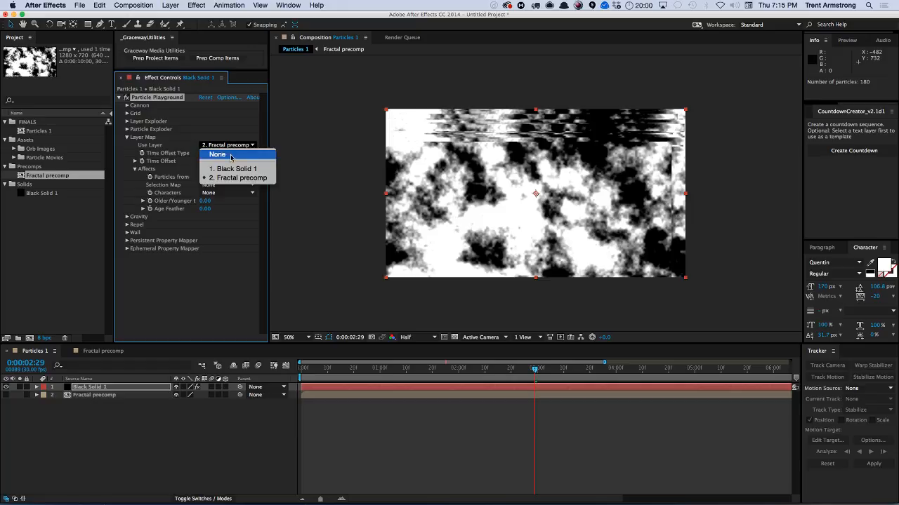
left_click(231, 156)
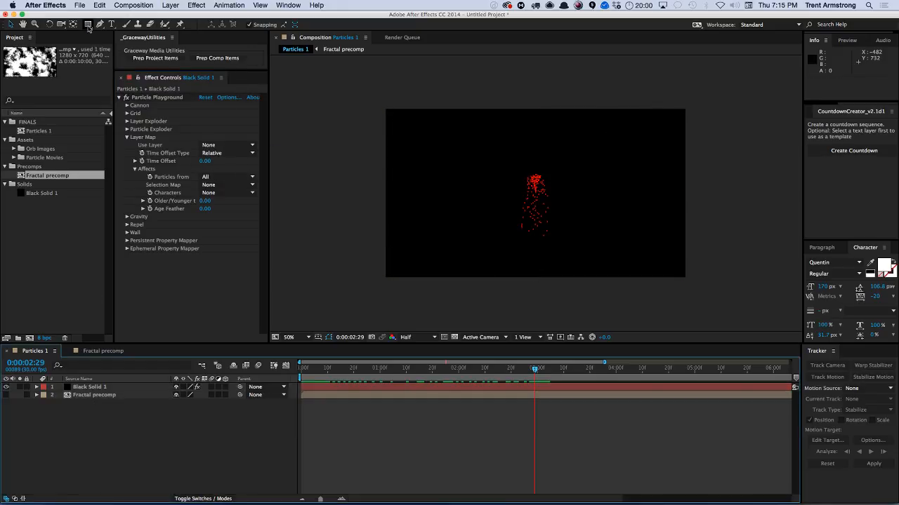
Choose the Star tool, set a pink fill, and create a full-size star shape layer.
mouse_move(90, 25)
left_mouse_down()
mouse_move(113, 25)
mouse_move(128, 44)
left_mouse_up()
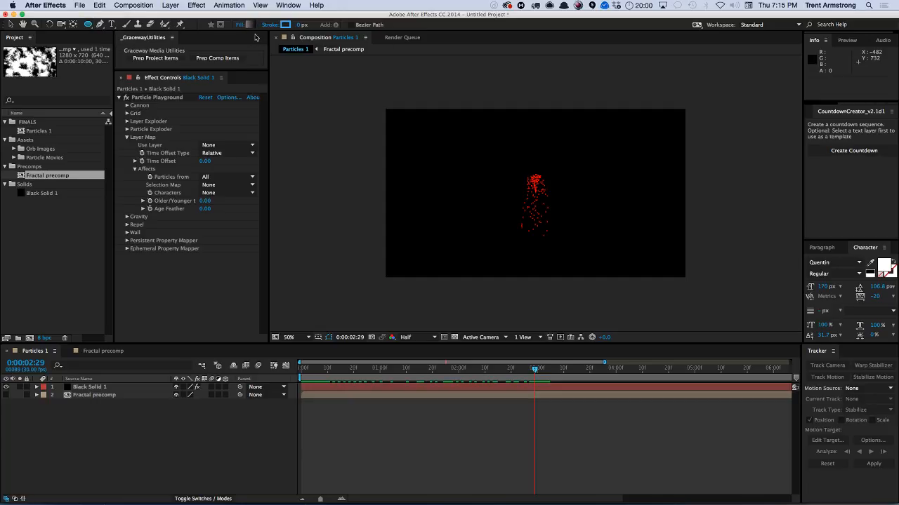
left_click(247, 25)
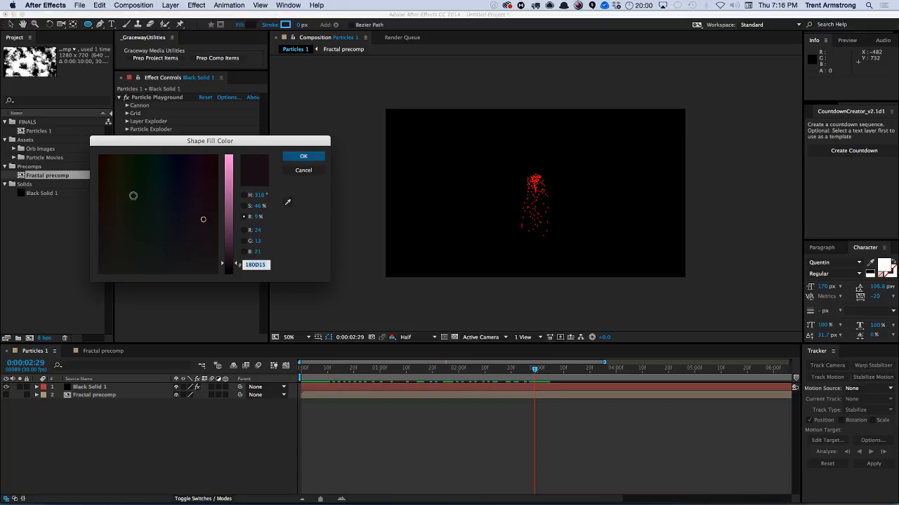
left_click(303, 156)
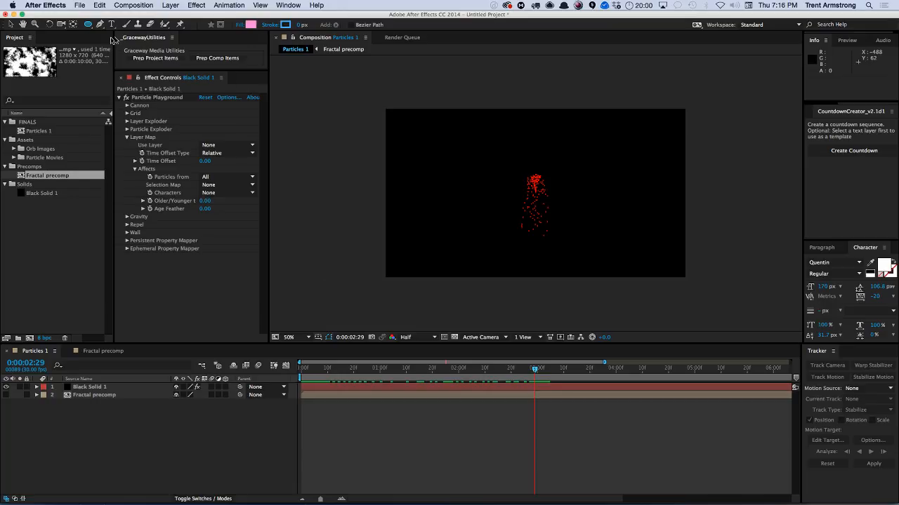
left_click_drag(90, 26, 102, 64)
double_click(88, 26)
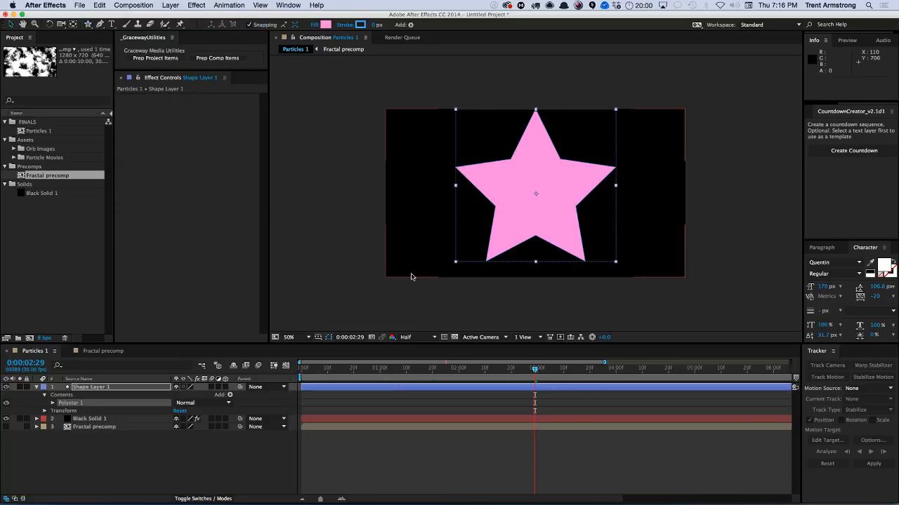
Set the star's inner radius to 20 and outer radius to 47.
key("u")
key("u")
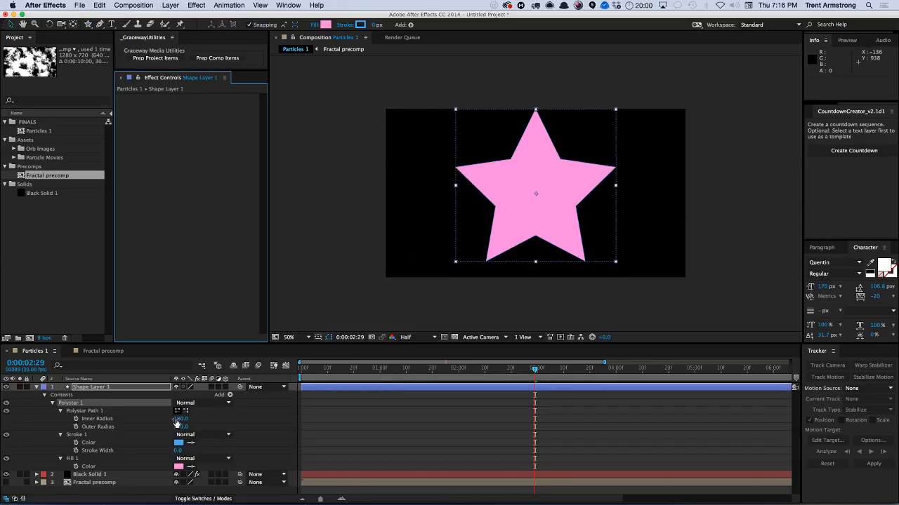
left_click_drag(180, 421, 83, 418)
left_click_drag(179, 420, 137, 426)
left_click(105, 390)
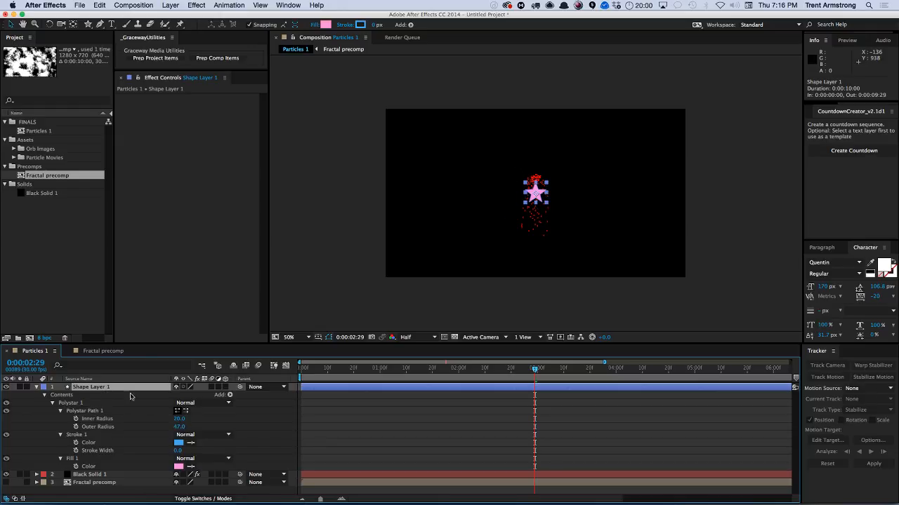
Move the shape layer to the bottom of the layer stack and hide it.
left_click_drag(82, 389, 82, 485)
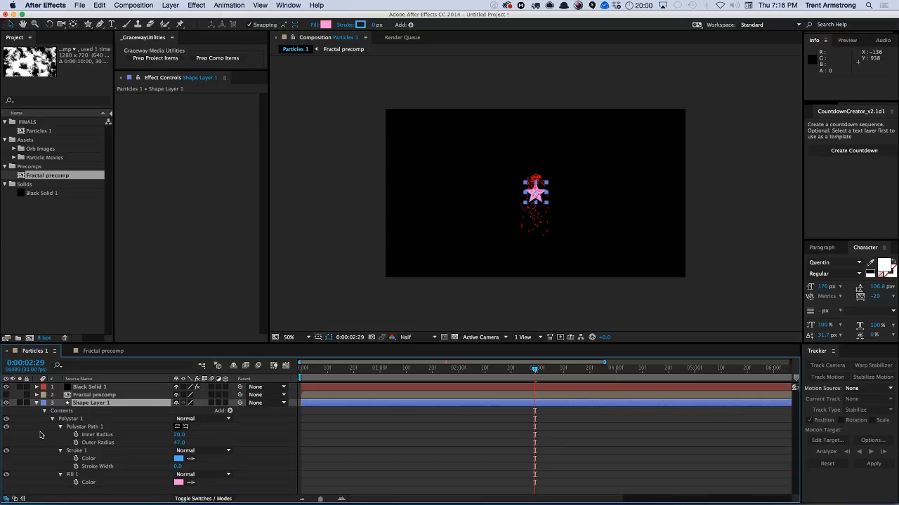
left_click(36, 405)
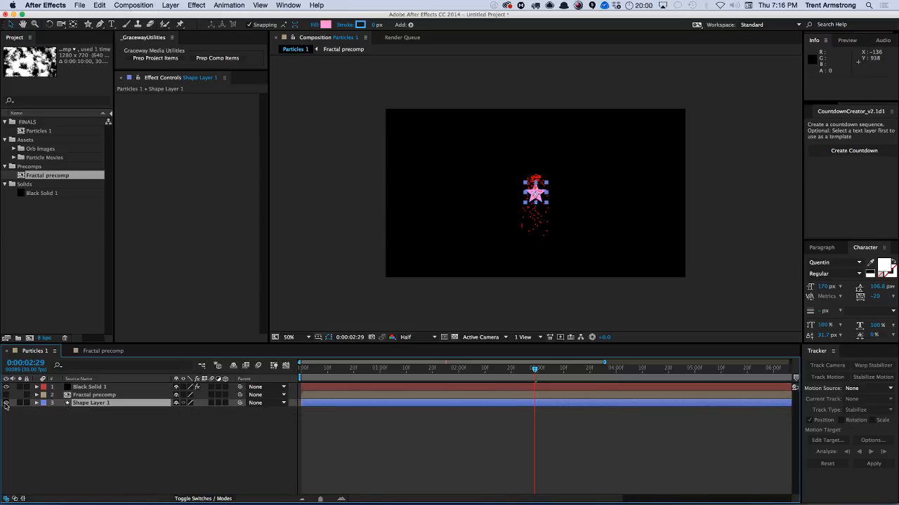
left_click(6, 403)
Set the Particle Playground Layer Map to use Shape Layer 1 and review the Selection Map and Characters options.
left_click(85, 388)
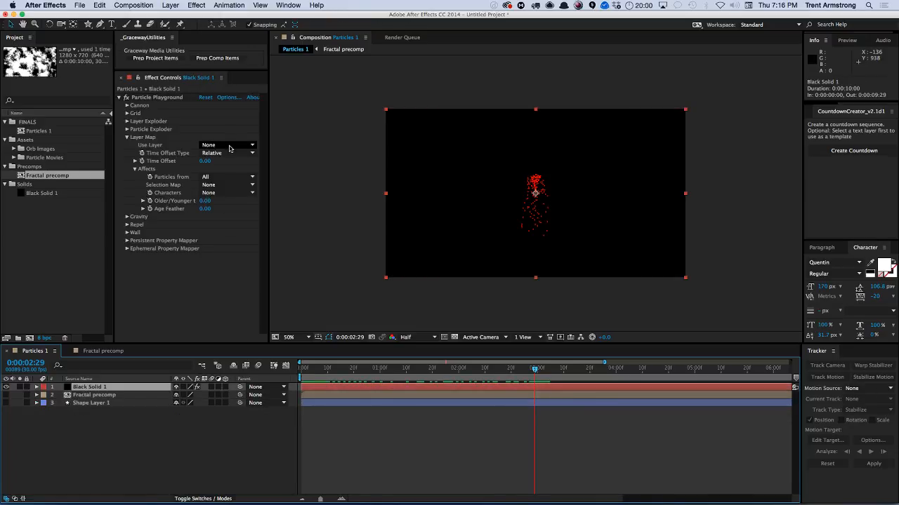
left_click(232, 145)
left_click(233, 187)
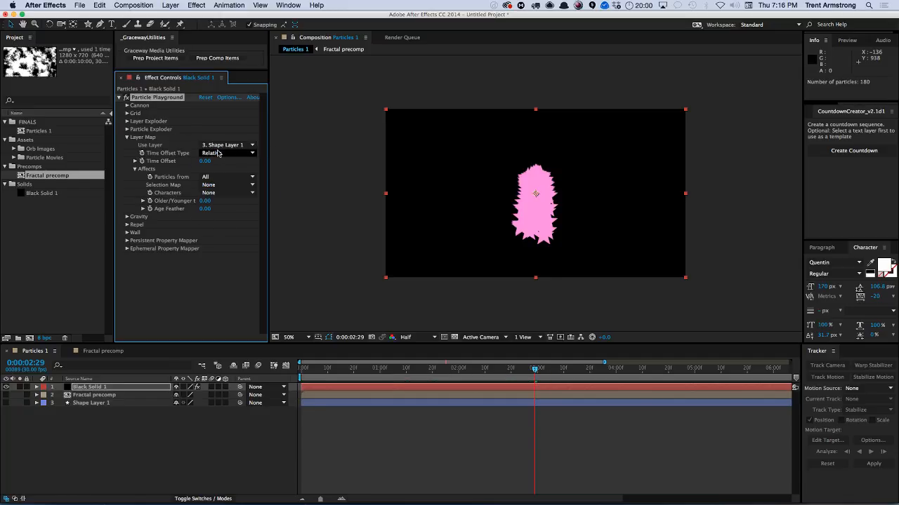
left_click(225, 185)
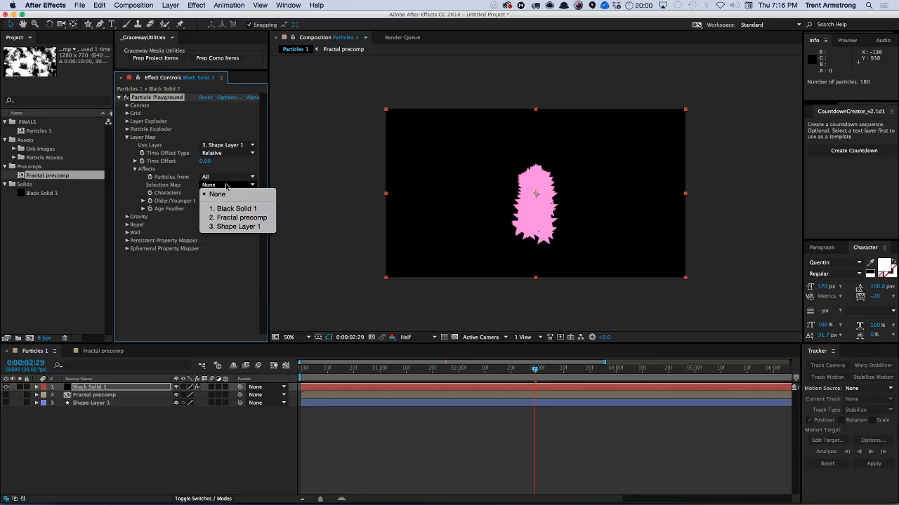
left_click(218, 194)
left_click(220, 193)
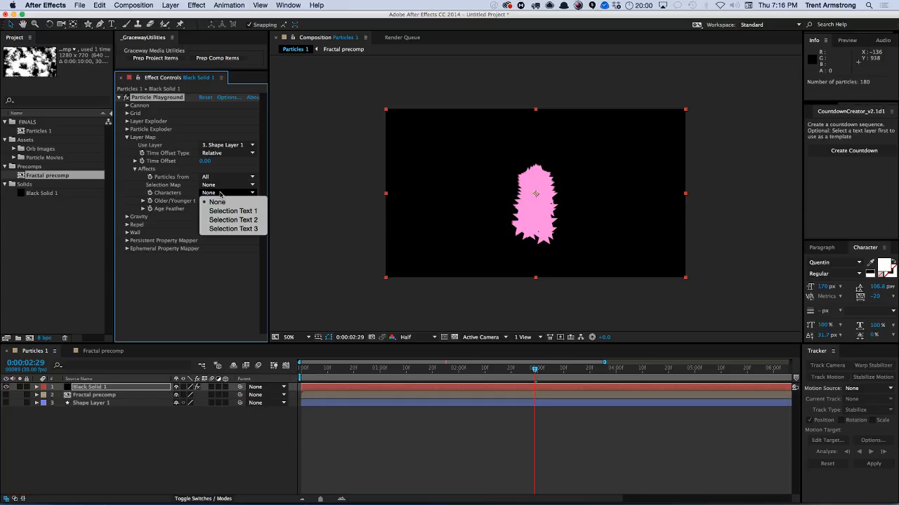
left_click(170, 185)
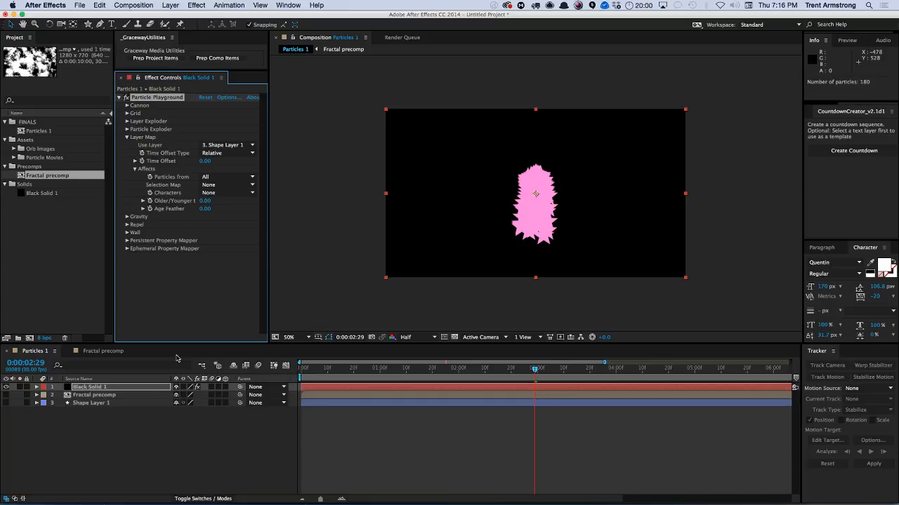
Shrink the star to an inner radius of 2 and outer radius of 12.
left_click(90, 403)
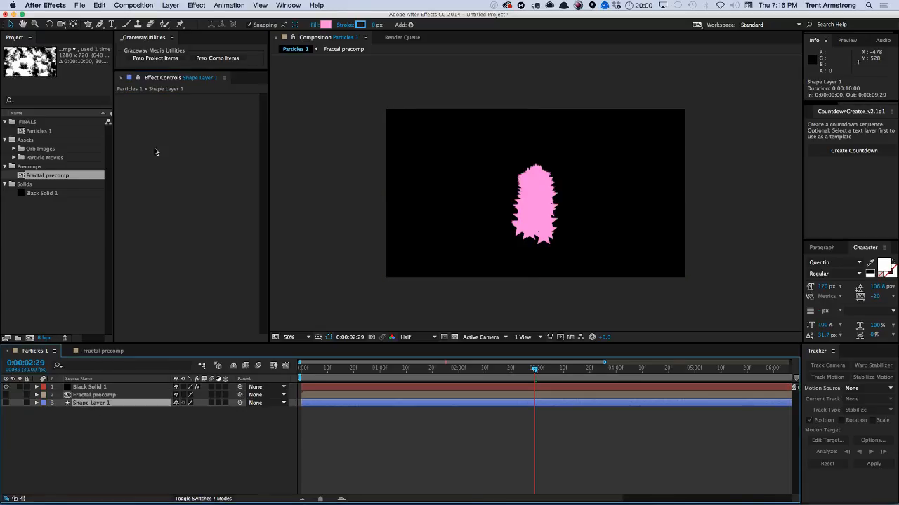
key("u")
key("u")
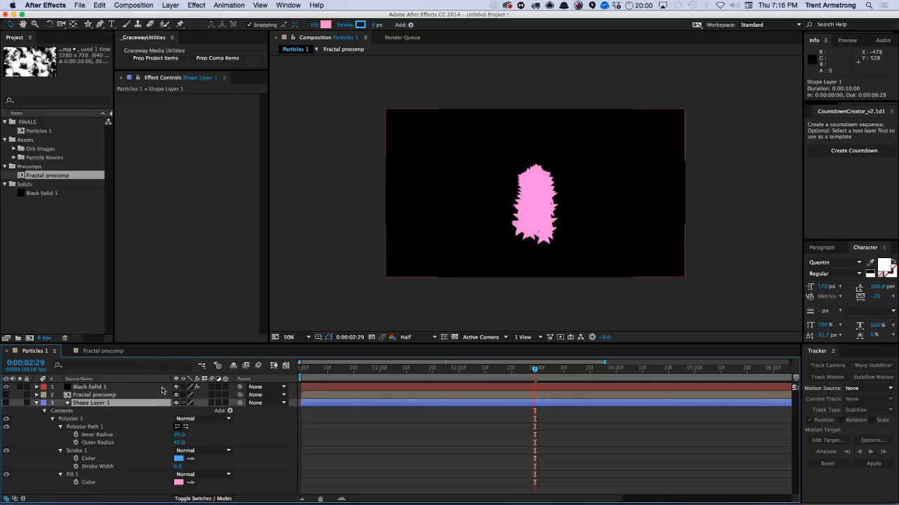
mouse_move(179, 435)
left_mouse_down()
mouse_move(170, 434)
mouse_move(176, 450)
mouse_move(166, 434)
left_mouse_up()
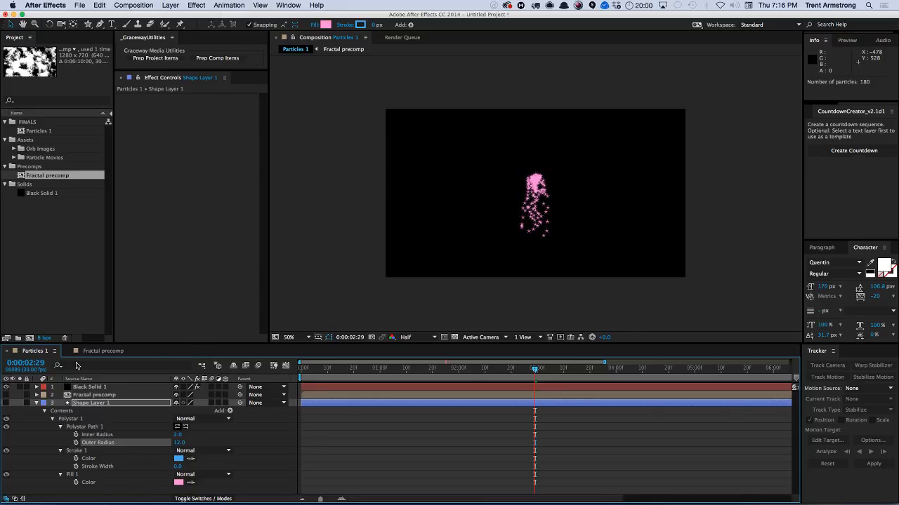
Collapse the shape layer, select the particle solid and preview the particle animation.
left_click(37, 403)
left_click(89, 386)
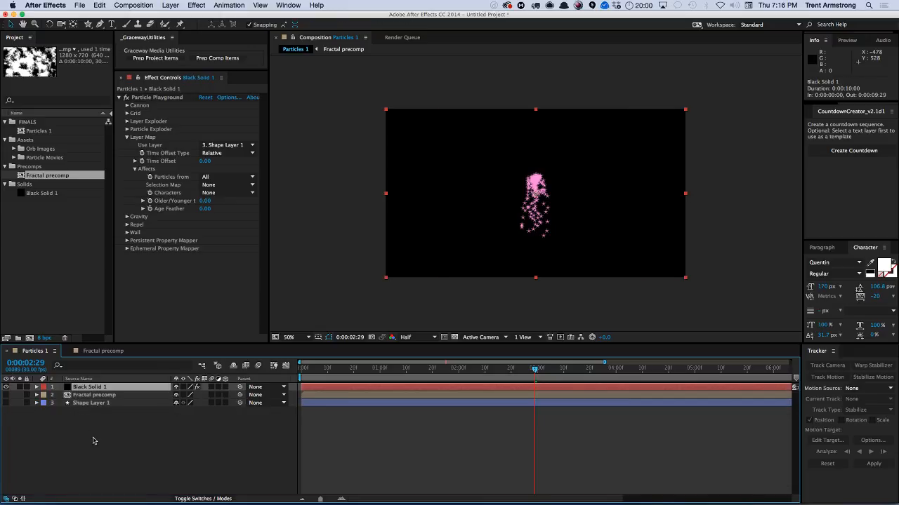
left_click(89, 429)
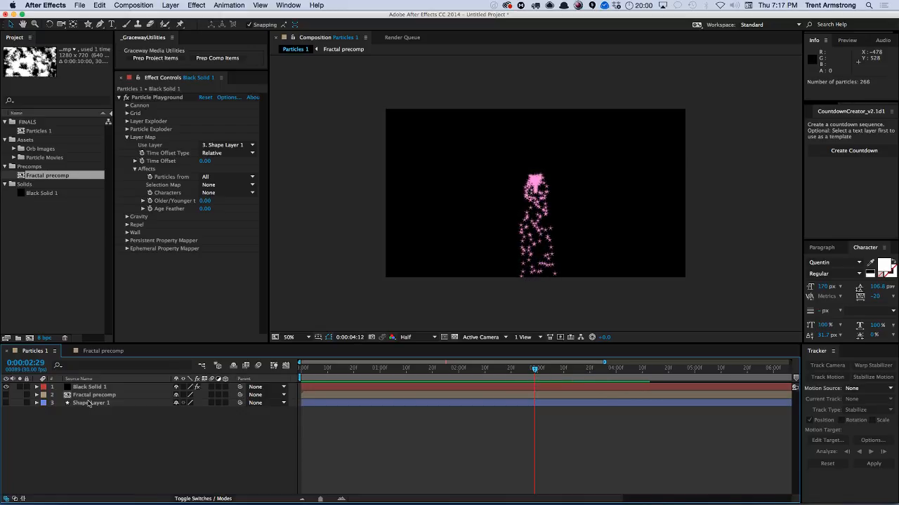
key("space")
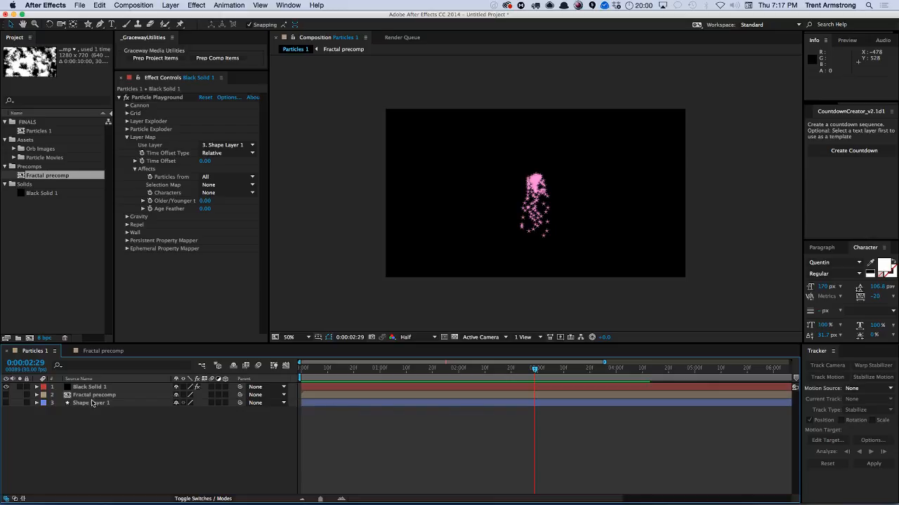
Expand the star shape layer's Fill and enable keyframing on its Color property.
left_click(91, 403)
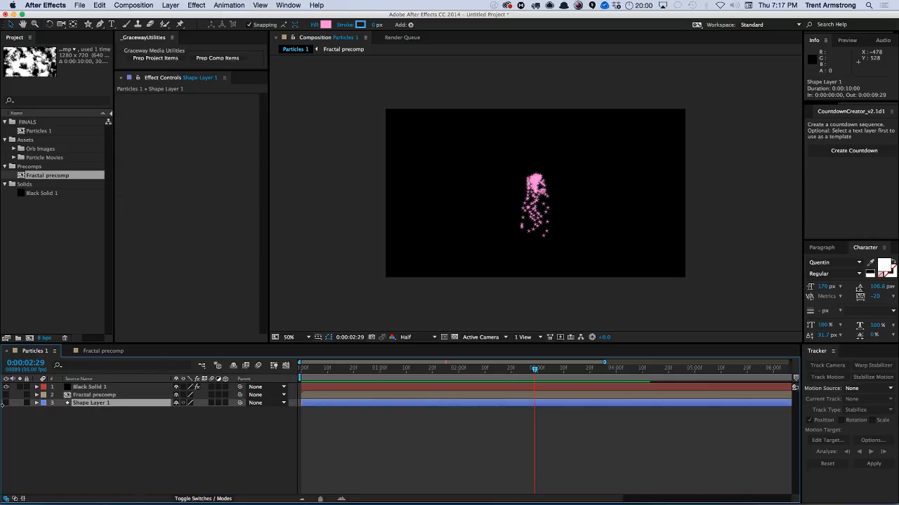
left_click(36, 403)
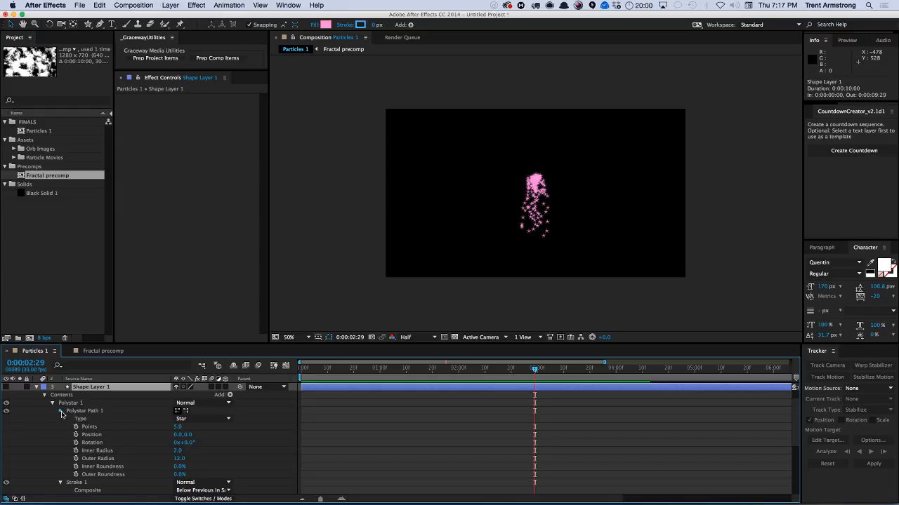
left_click(61, 411)
left_click(60, 419)
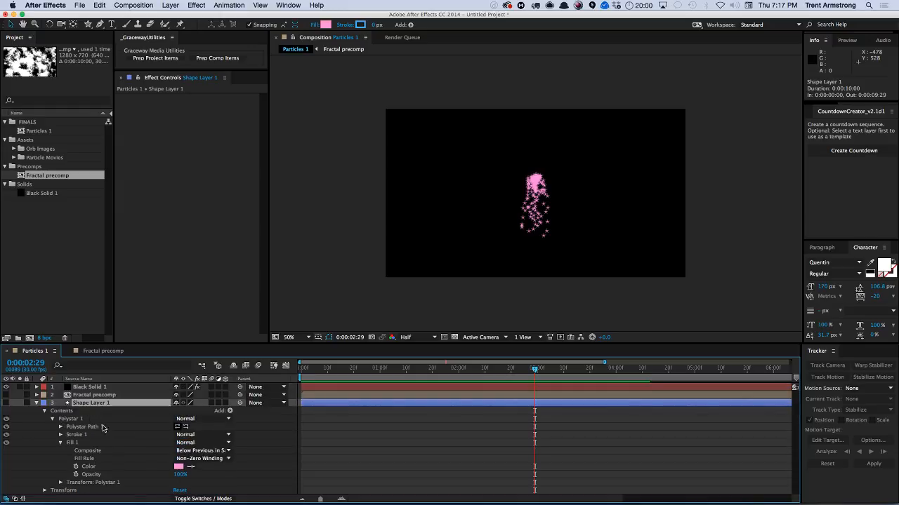
left_click(75, 467)
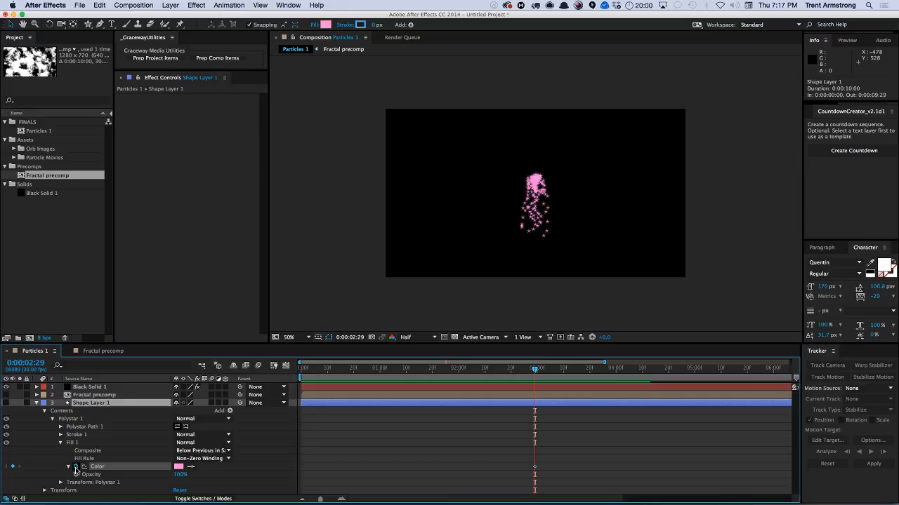
Shift the existing color keyframe earlier to about 0:00:00:24 and set the Fill Color at frame 0 to red.
left_click(535, 467)
left_click_drag(395, 459, 376, 451)
left_click_drag(375, 369, 298, 372)
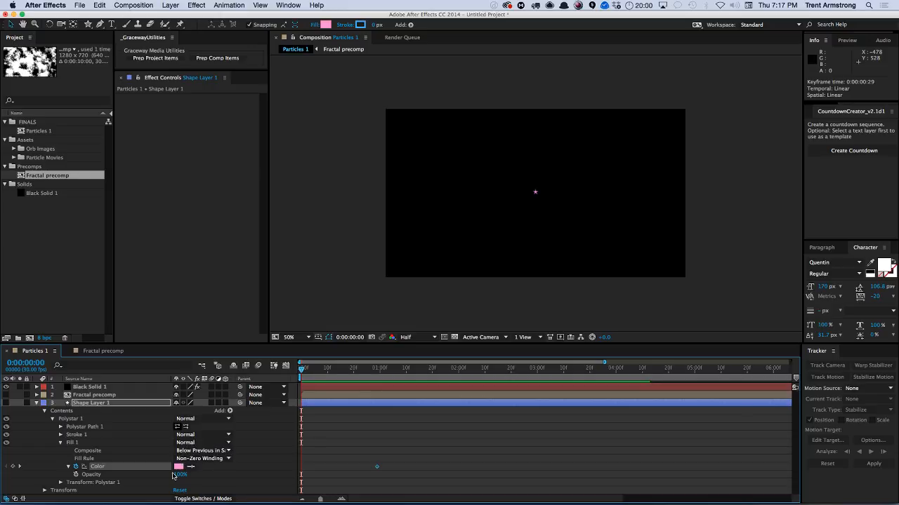
left_click(179, 467)
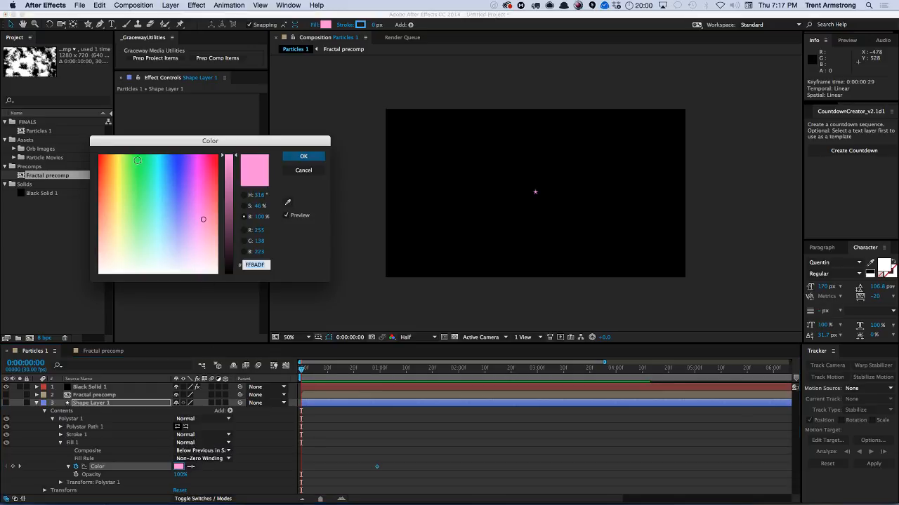
left_click(105, 158)
left_click(304, 156)
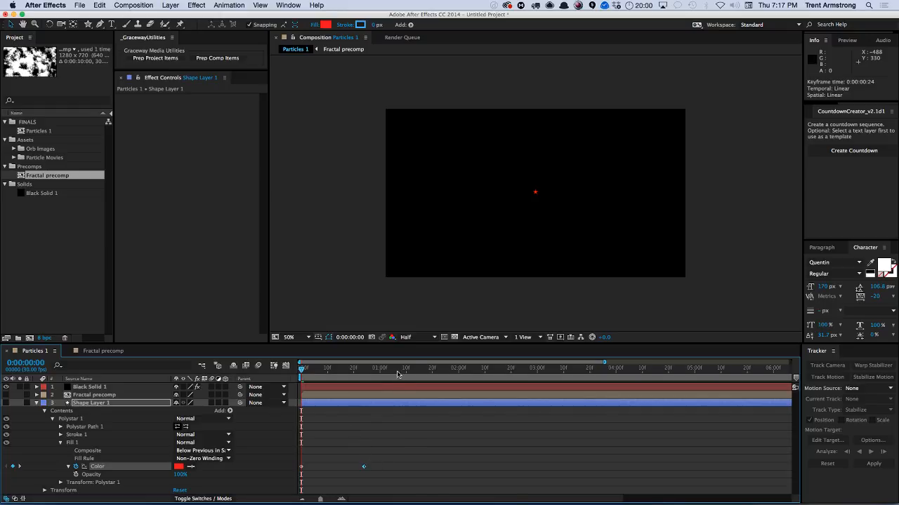
Set the star's Fill Color to cyan at 0:00:01:18 and scrub the timeline to preview the color change.
left_click(425, 369)
left_click(179, 467)
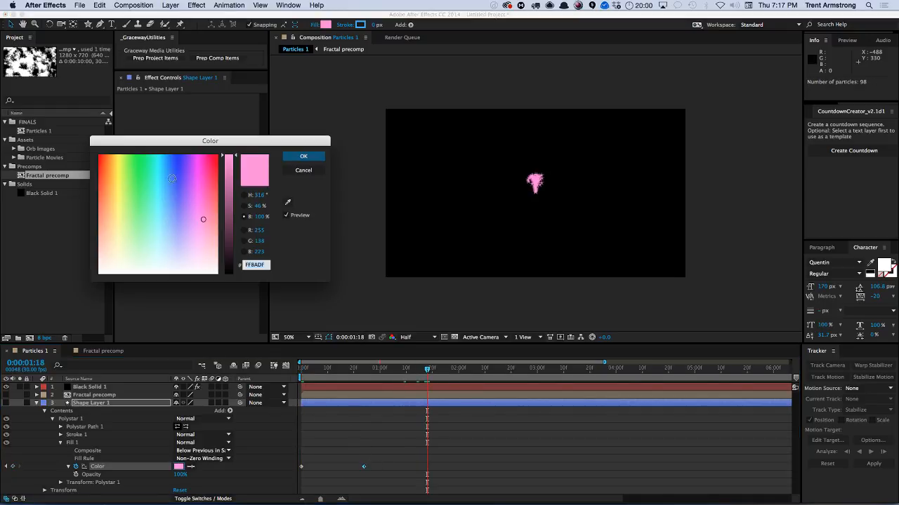
left_click(157, 157)
left_click(304, 156)
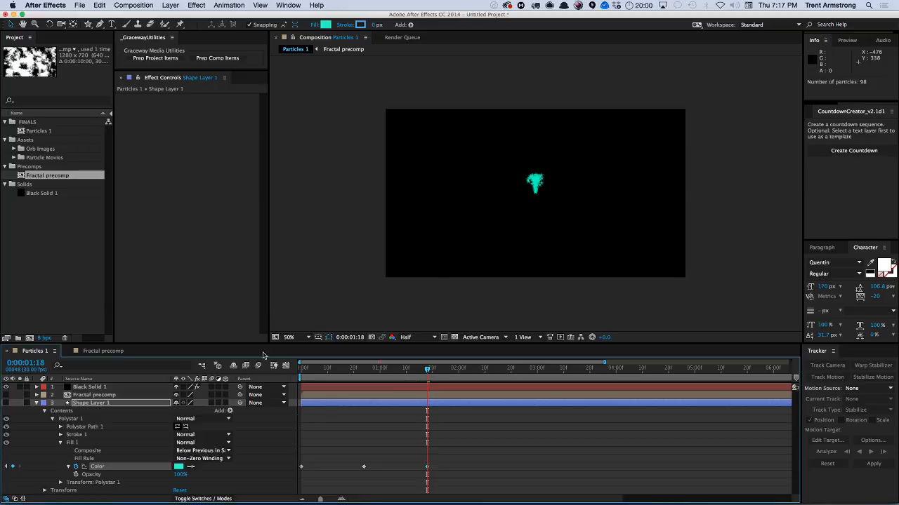
left_click_drag(316, 373, 370, 382)
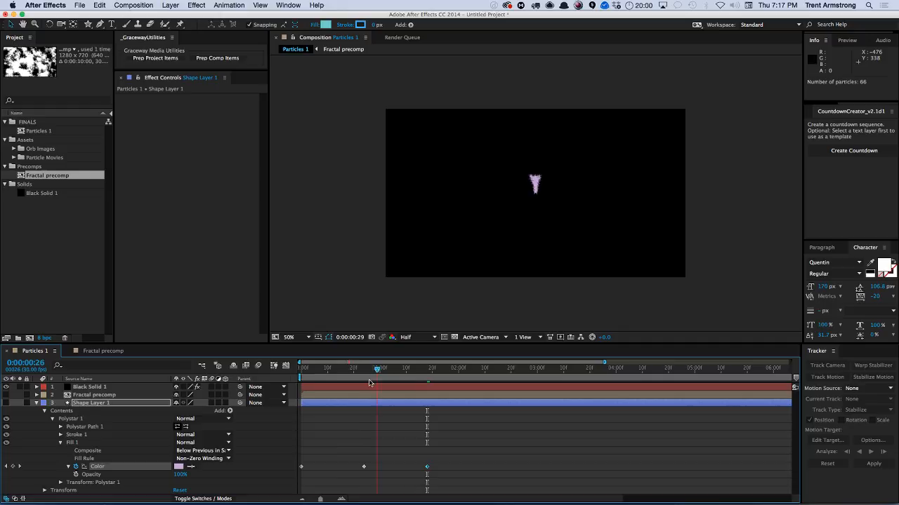
left_click(407, 381)
Set the Layer Map Time Offset Type to Relative Random and scrub the preview.
left_click(91, 387)
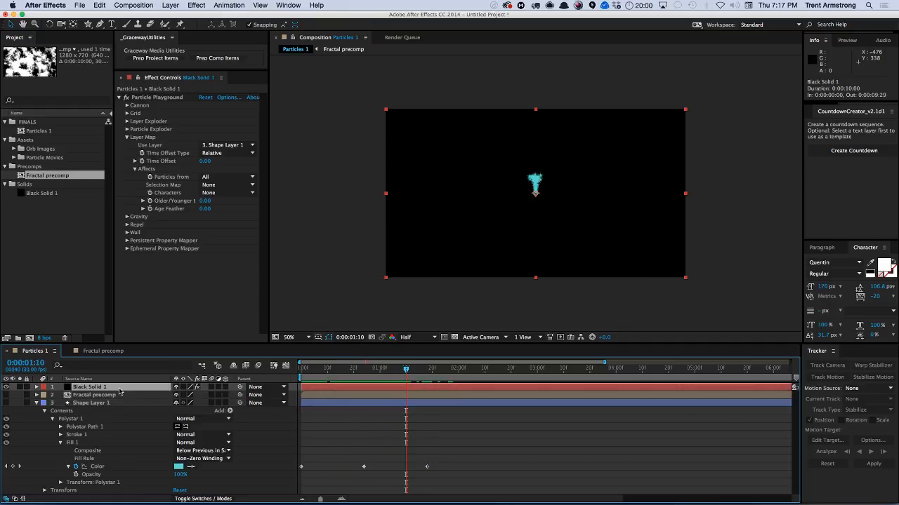
left_click(223, 153)
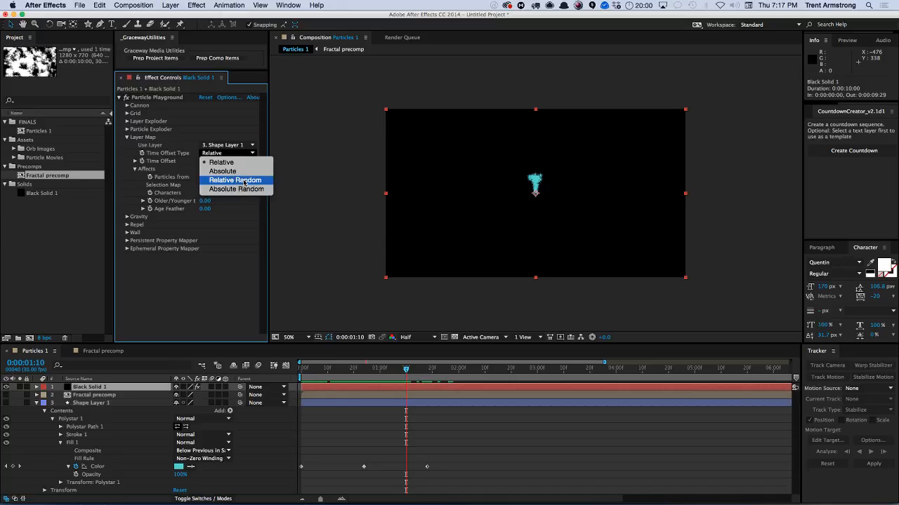
left_click(244, 181)
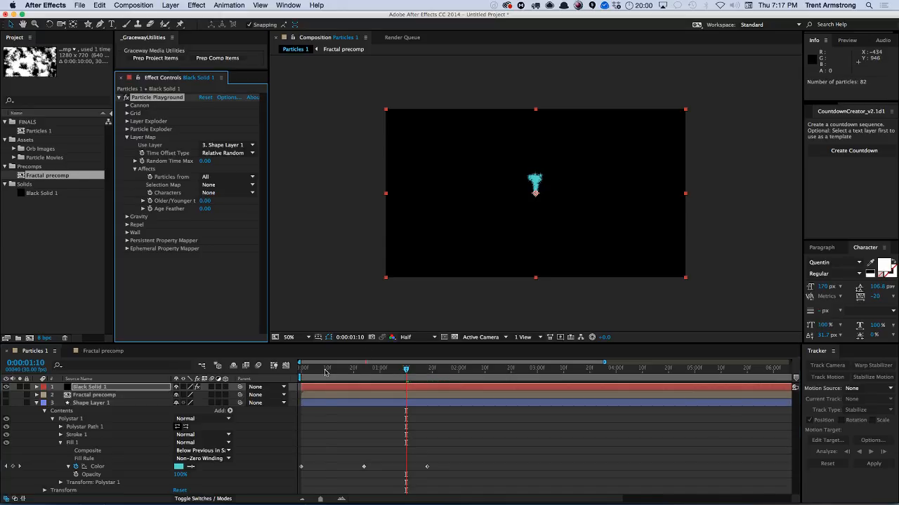
left_click_drag(325, 371, 382, 369)
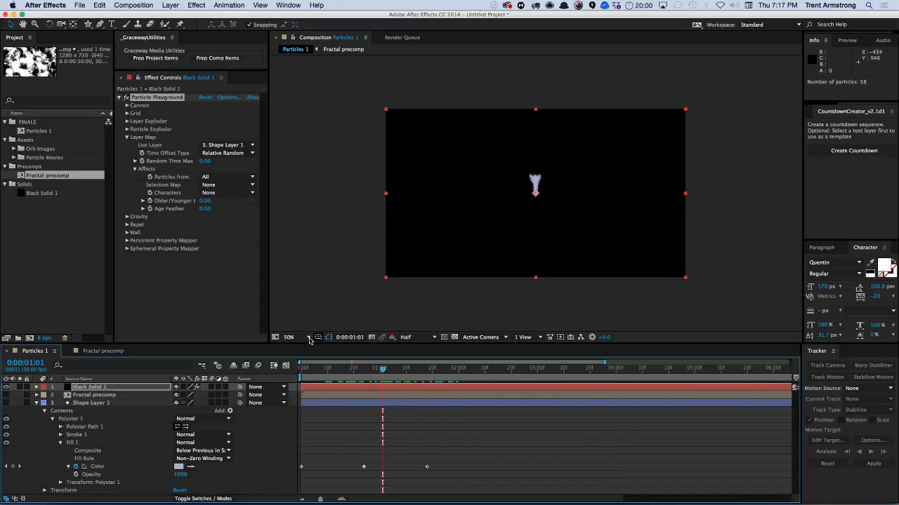
Change the Layer Map Time Offset Type to Absolute Random and scrub the preview.
left_click(223, 153)
left_click(232, 189)
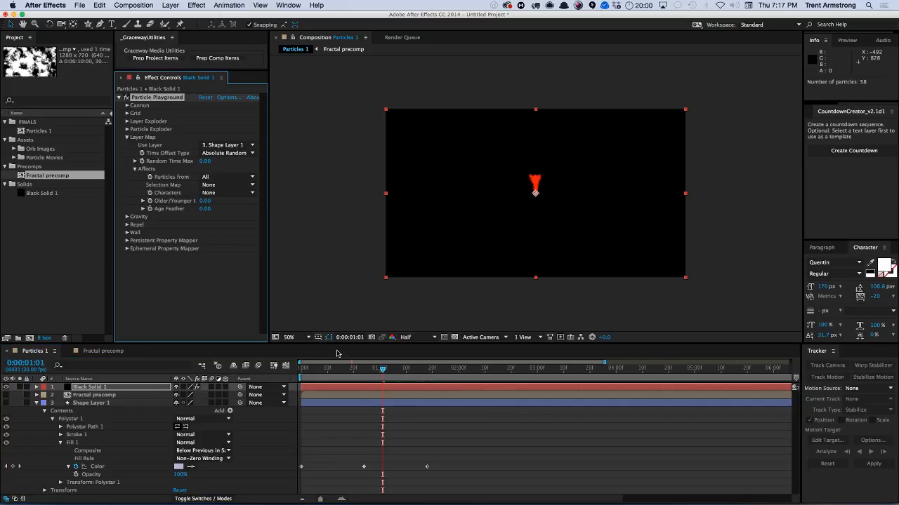
left_click_drag(350, 376, 446, 368)
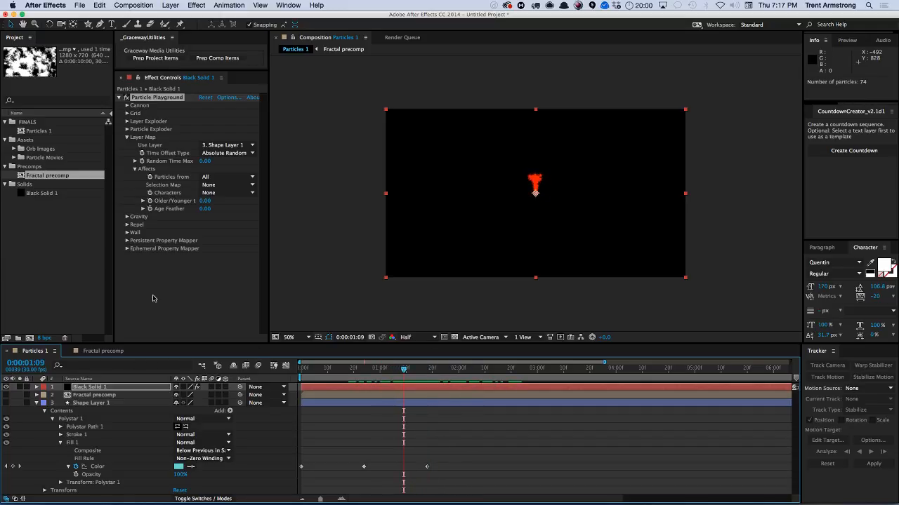
key("super+Tab")
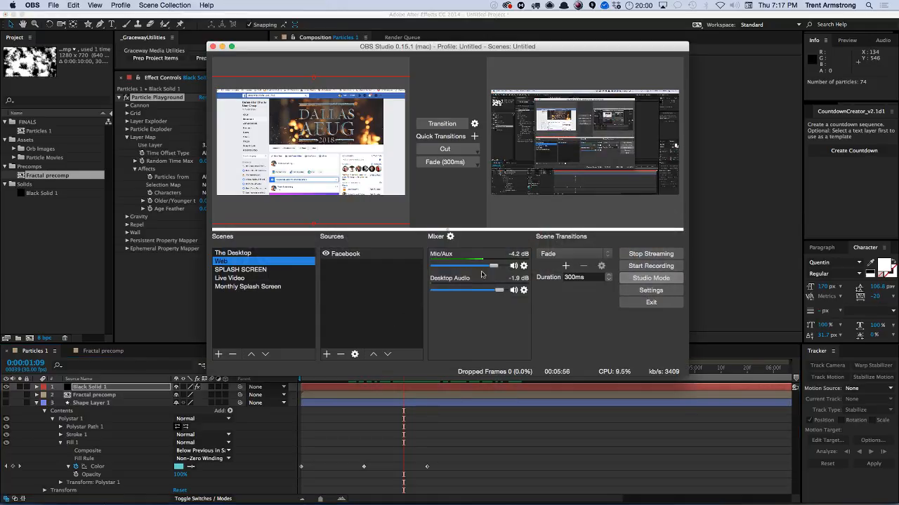
key("super+Tab")
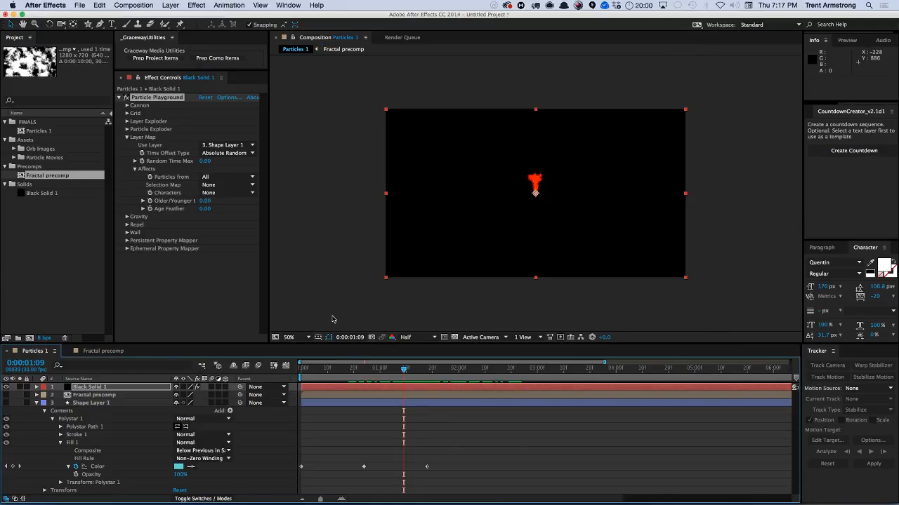
key("super+Tab")
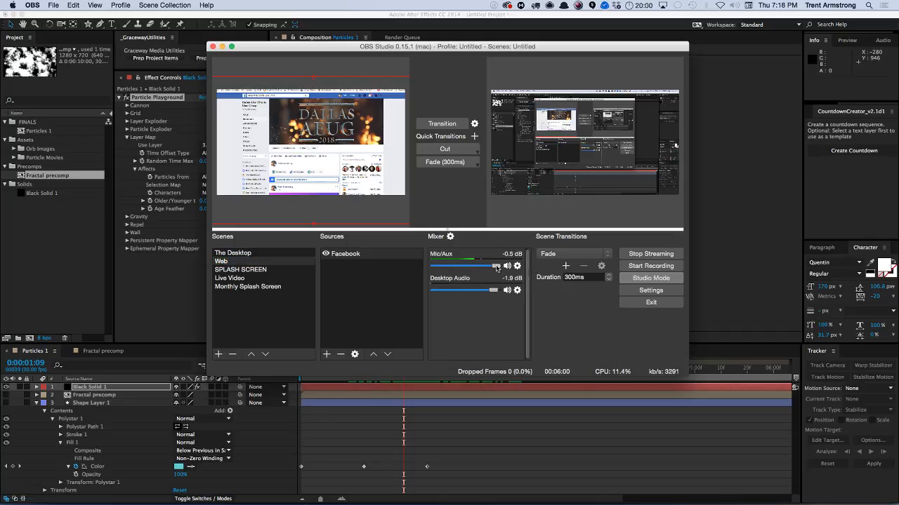
key("super+Tab")
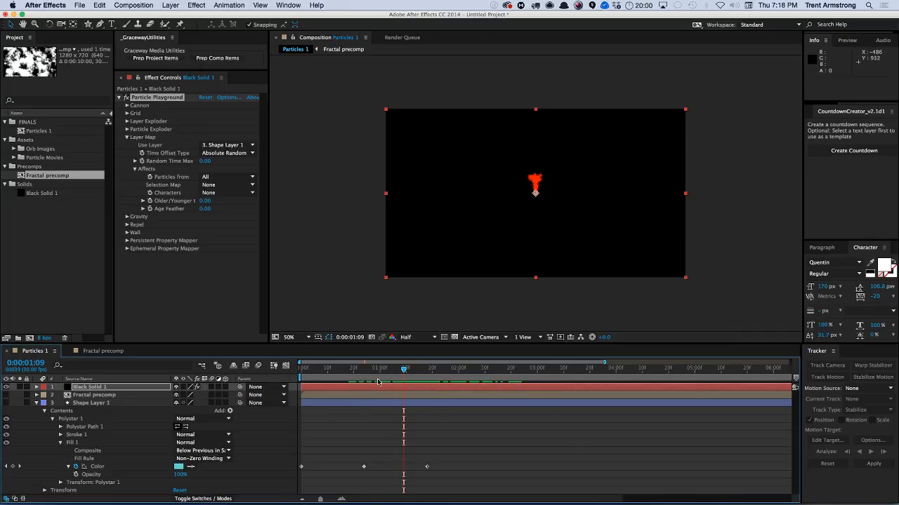
Set the Layer Map Random Time Max to 1.80 and scrub through the animation to preview it.
key("space")
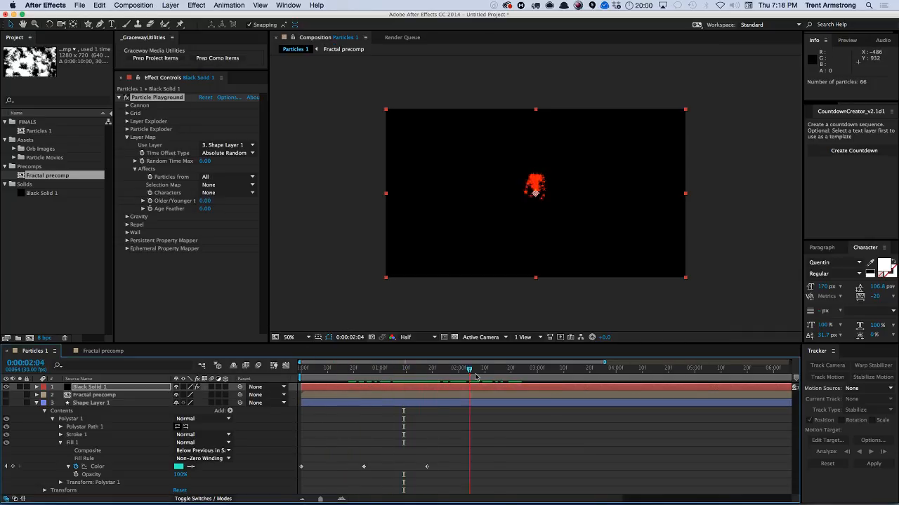
left_click(222, 153)
left_click(165, 154)
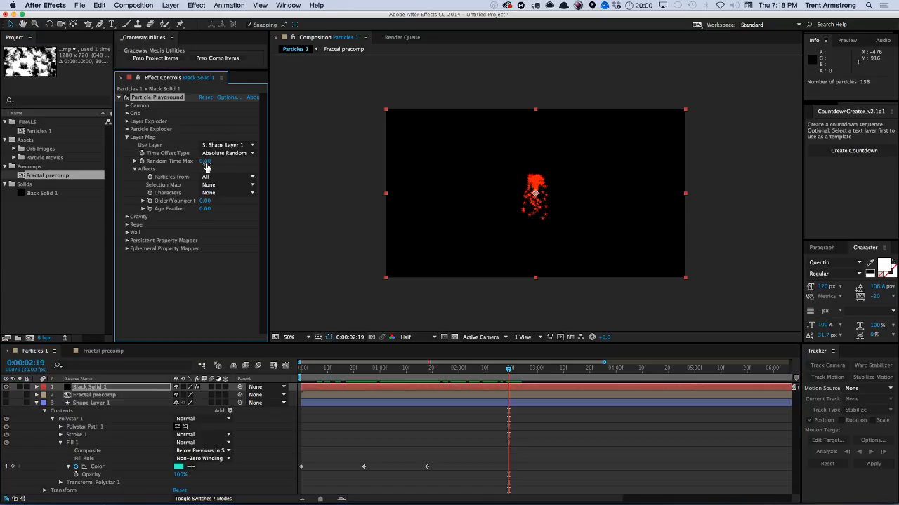
left_click_drag(203, 161, 213, 161)
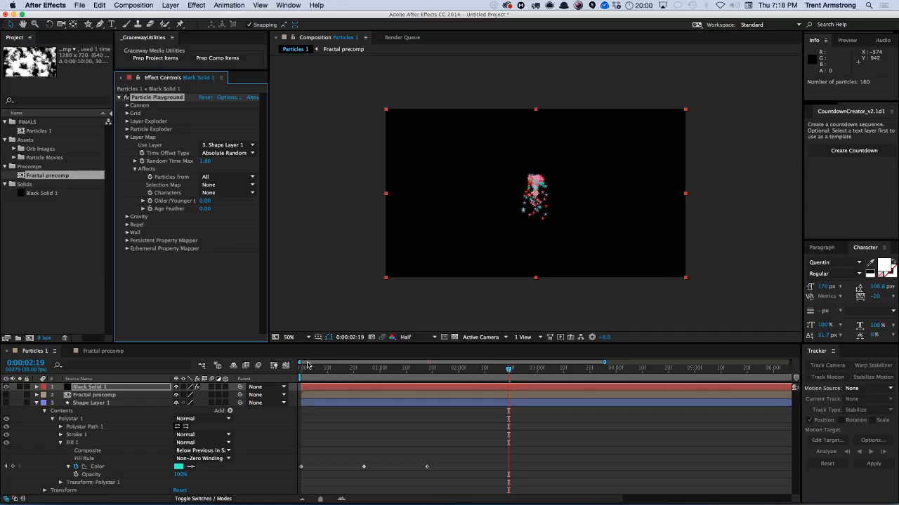
left_click_drag(313, 374, 720, 370)
left_click_drag(680, 394, 624, 380)
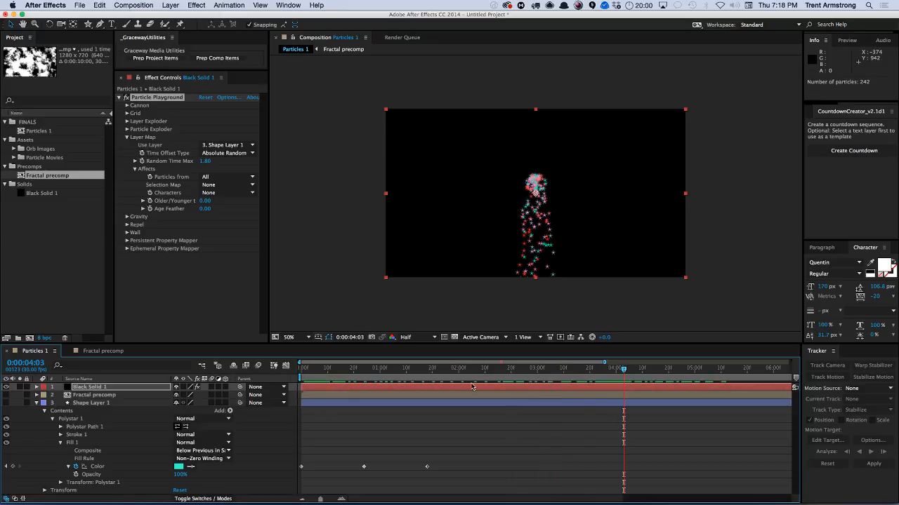
At the start of the timeline, darken the star's red fill color to CA0000.
left_click_drag(306, 372, 300, 372)
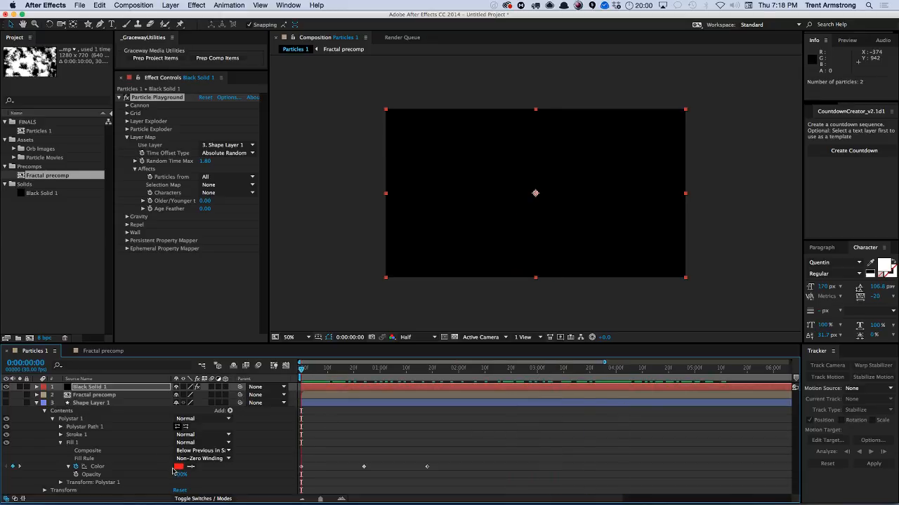
left_click(179, 466)
left_click_drag(102, 166, 99, 155)
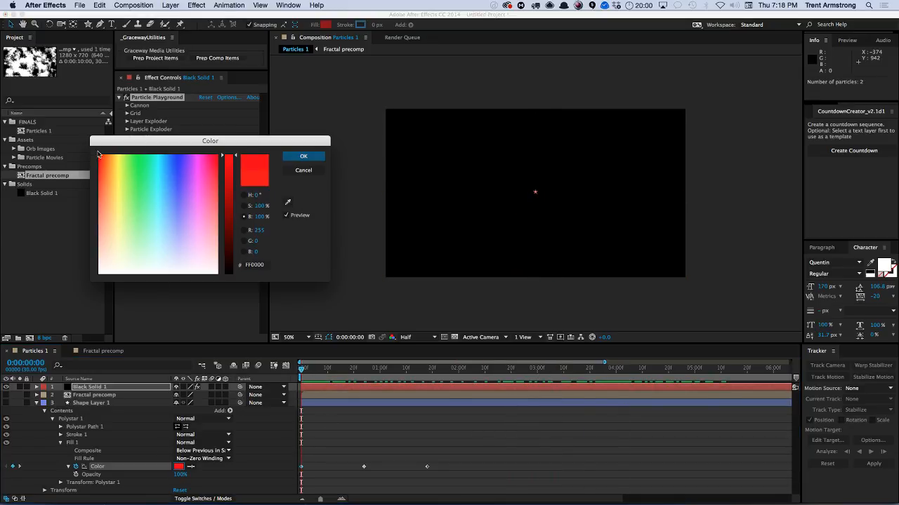
left_click_drag(226, 157, 226, 180)
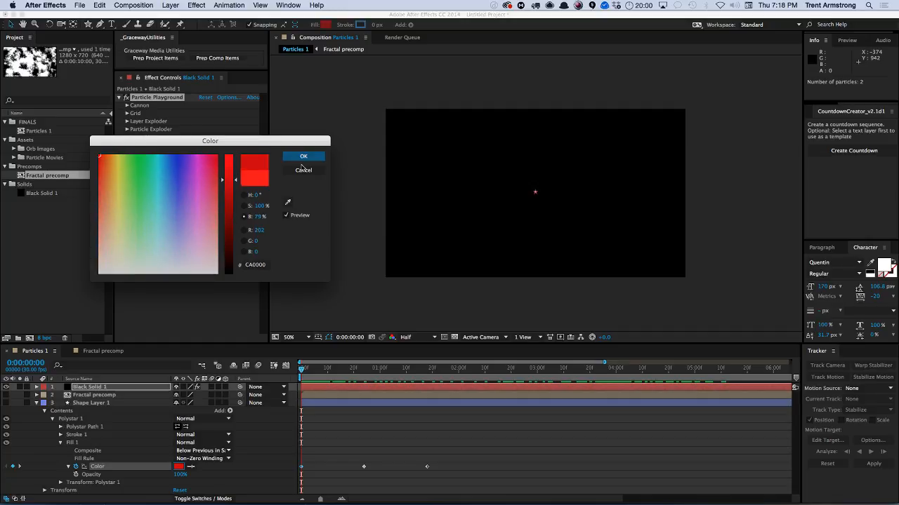
left_click(302, 157)
Change the star's fill color at the 0:00:00:24 keyframe to white.
left_click(365, 380)
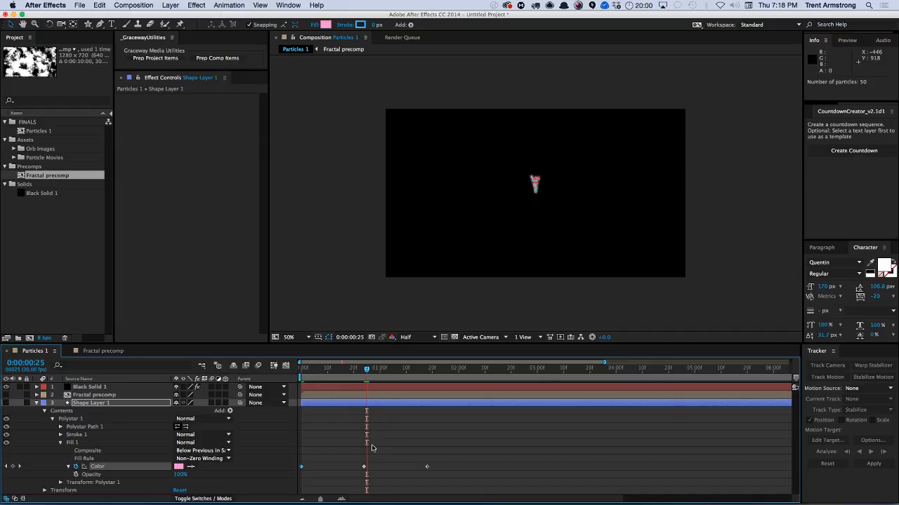
key("j")
left_click(179, 466)
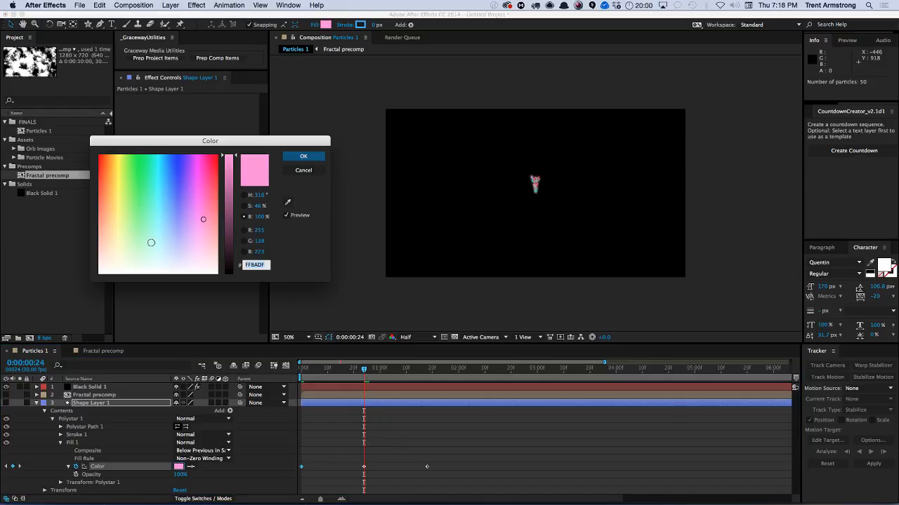
left_click_drag(151, 242, 90, 255)
left_click(303, 156)
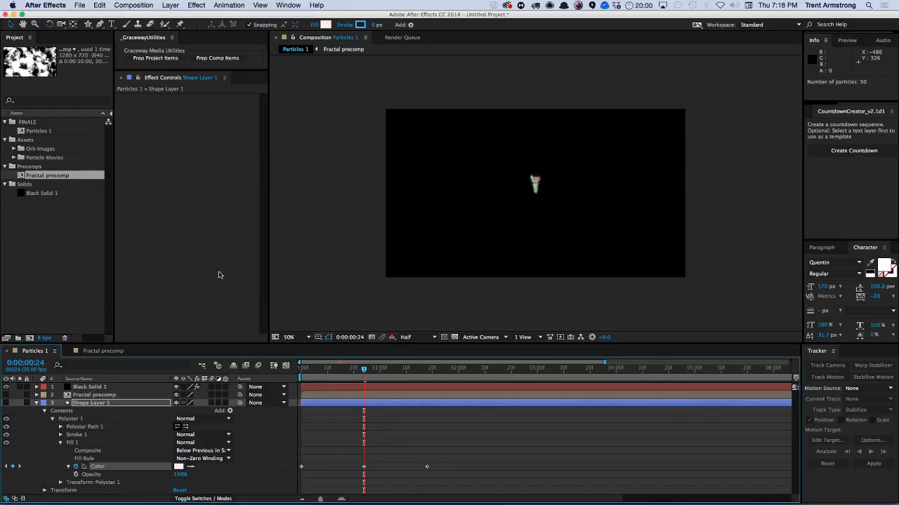
At the 0:00:01:18 keyframe, set the star's fill color to blue and play the animation from the start.
key("k")
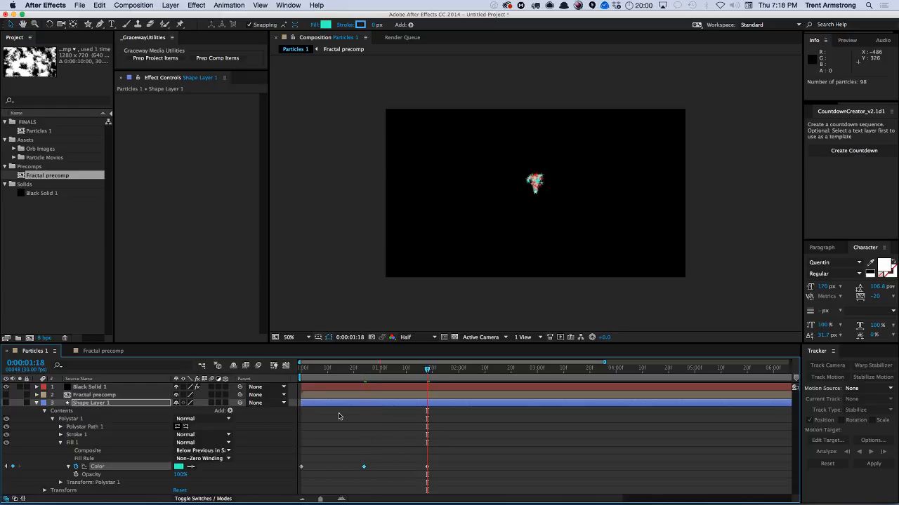
left_click(179, 466)
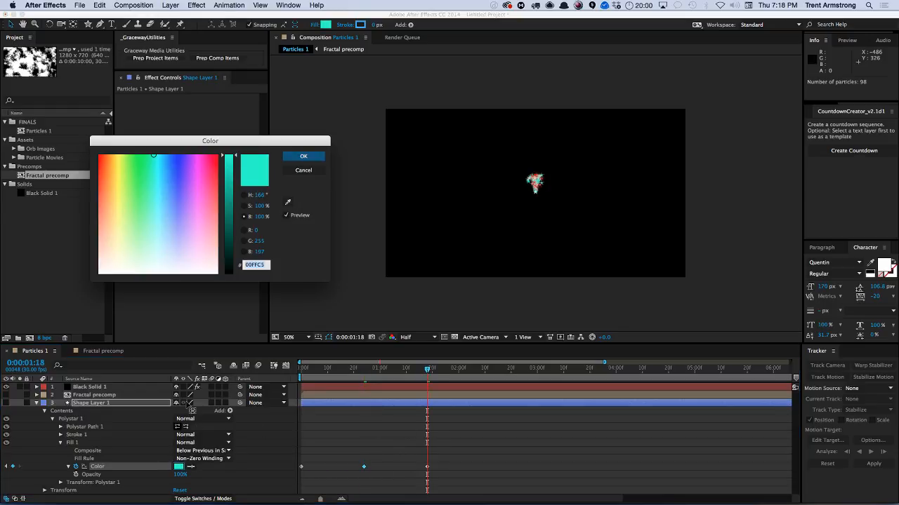
left_click(176, 158)
left_click_drag(229, 175, 229, 208)
left_click(303, 156)
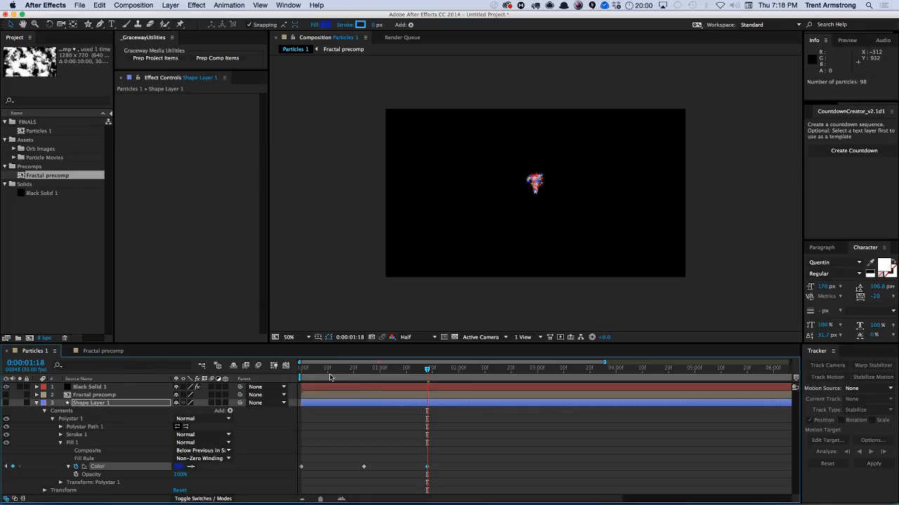
left_click(311, 369)
key("space")
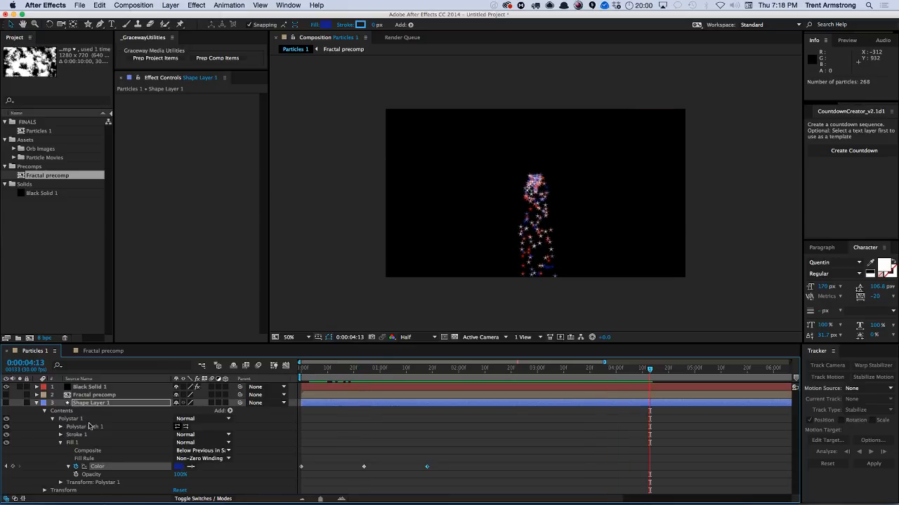
key("super+alt+shift+c")
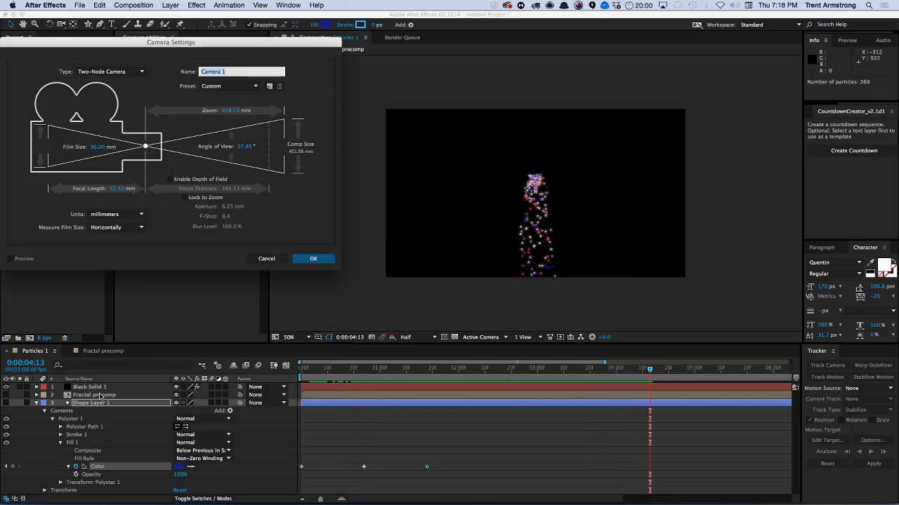
key("Return")
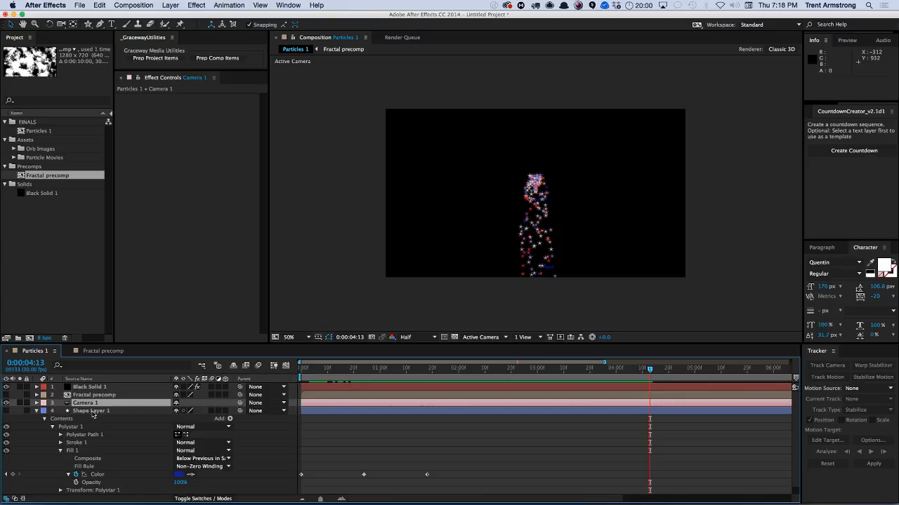
key("p")
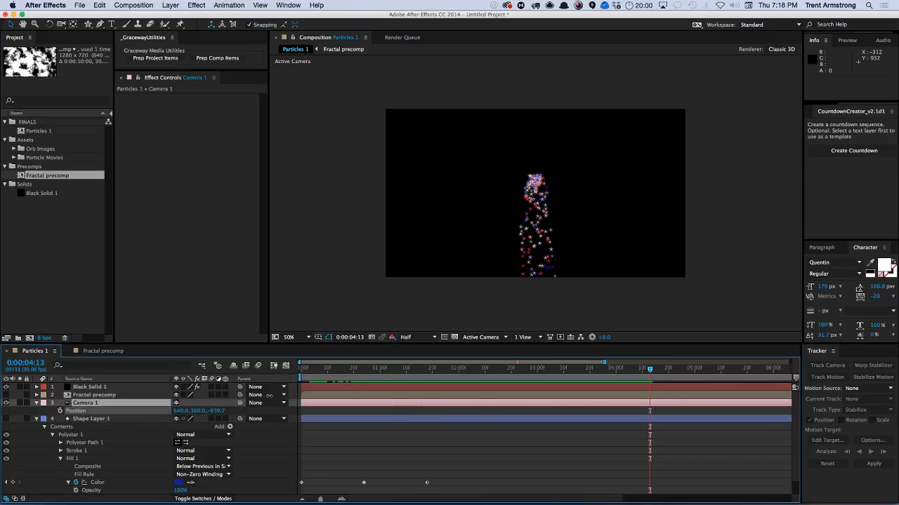
left_click_drag(237, 395, 228, 433)
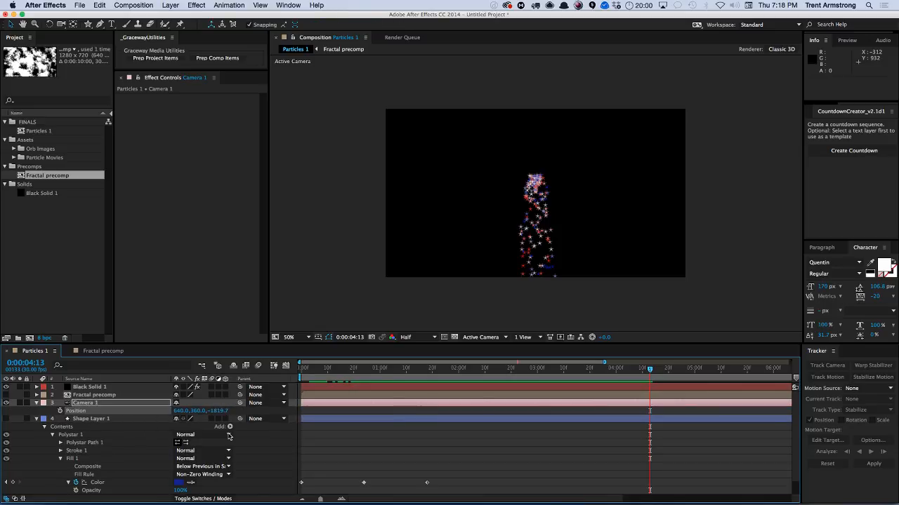
left_click(87, 402)
key("Delete")
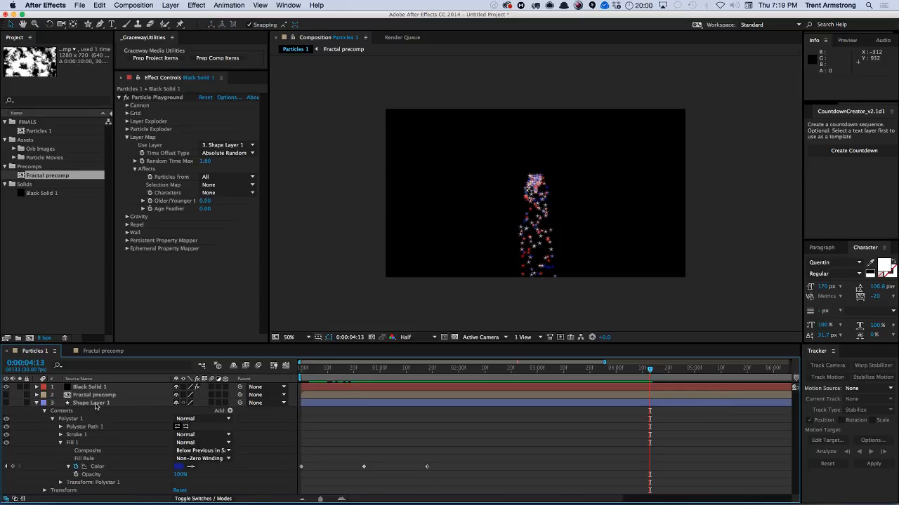
On the Black Solid's Particle Playground, set the Gravity direction to 224°.
left_click(95, 404)
left_click(90, 387)
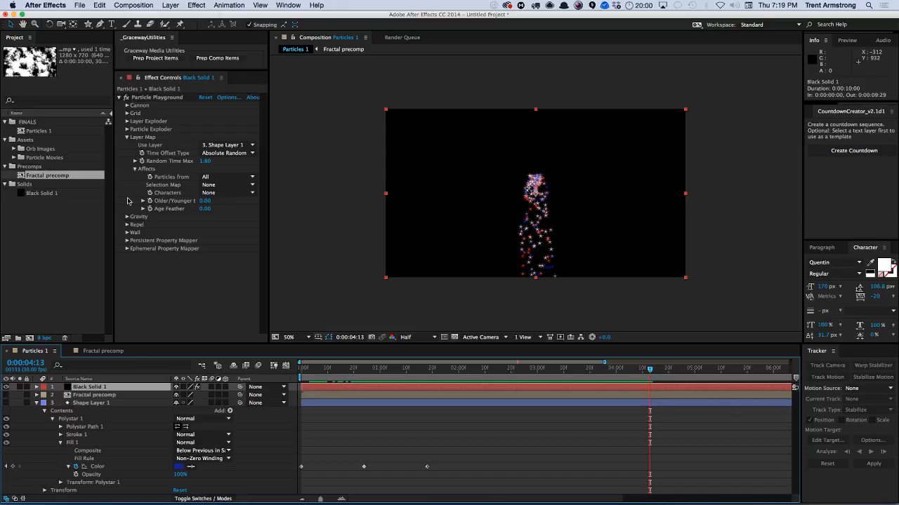
left_click(127, 216)
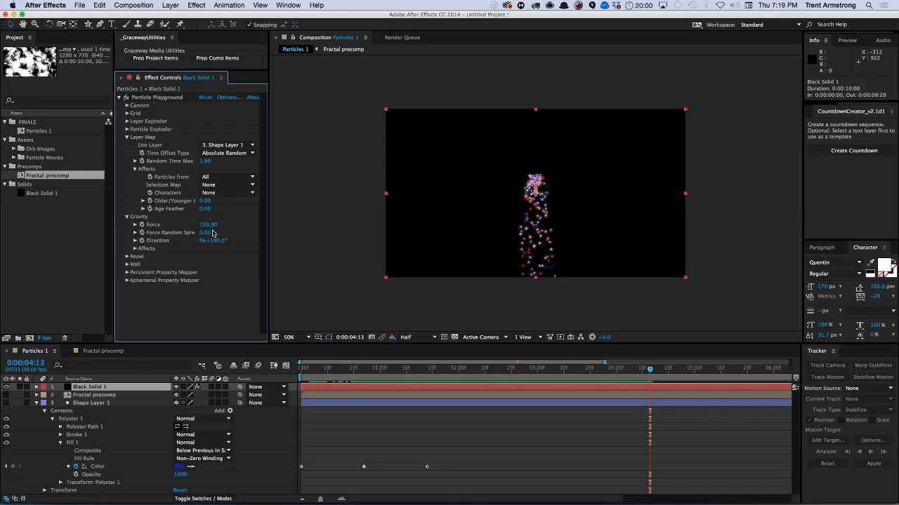
mouse_move(218, 240)
left_mouse_down()
mouse_move(184, 239)
mouse_move(240, 228)
mouse_move(220, 228)
left_mouse_up()
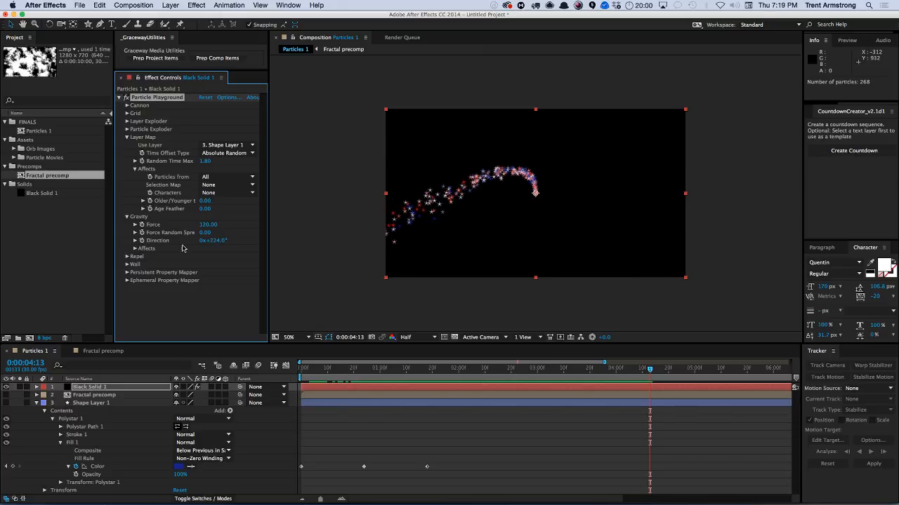
left_click(135, 249)
left_click(231, 257)
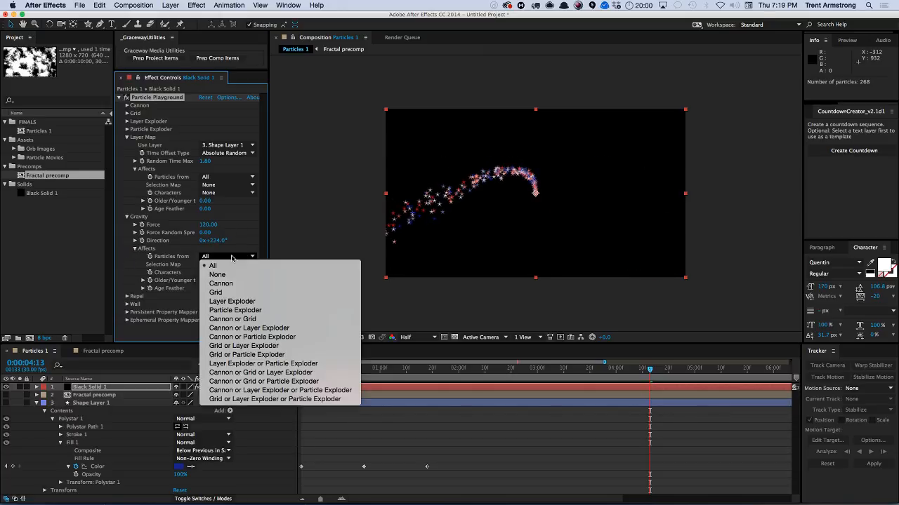
left_click(242, 245)
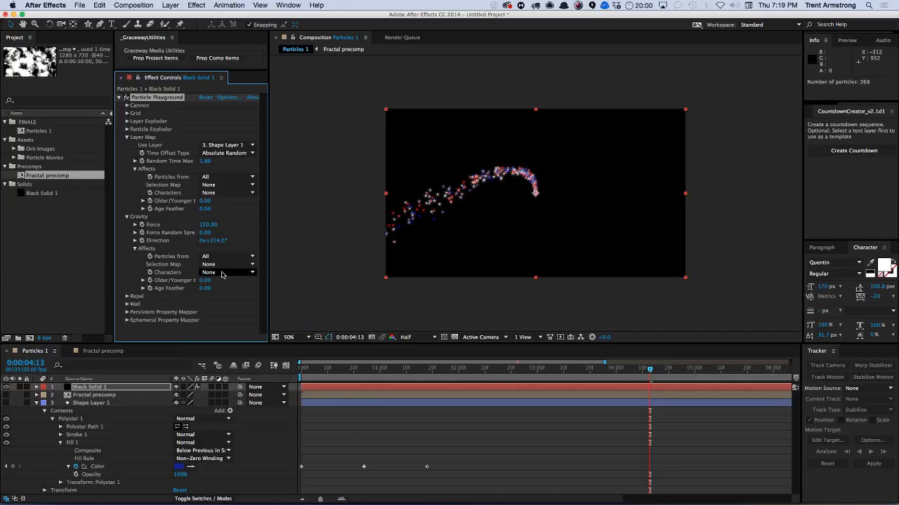
left_click(135, 249)
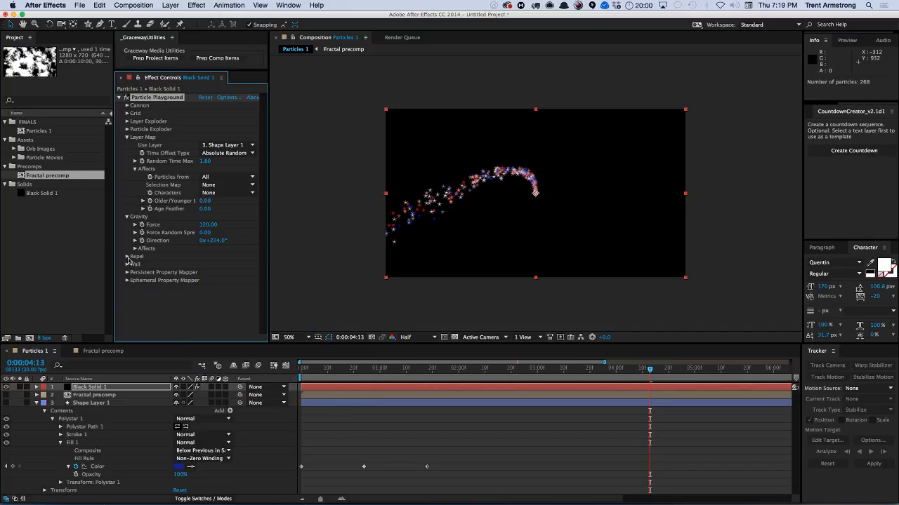
Set the Repel force to -0.10 and preview the animation.
left_click(127, 257)
mouse_move(204, 266)
left_mouse_down()
mouse_move(217, 263)
mouse_move(208, 265)
left_mouse_up()
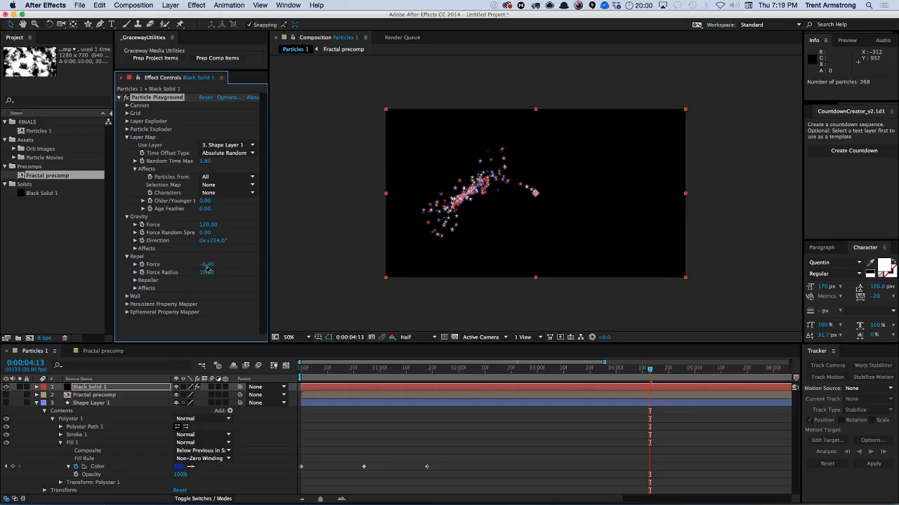
left_click(209, 265)
type("-.1")
key("Return")
key("space")
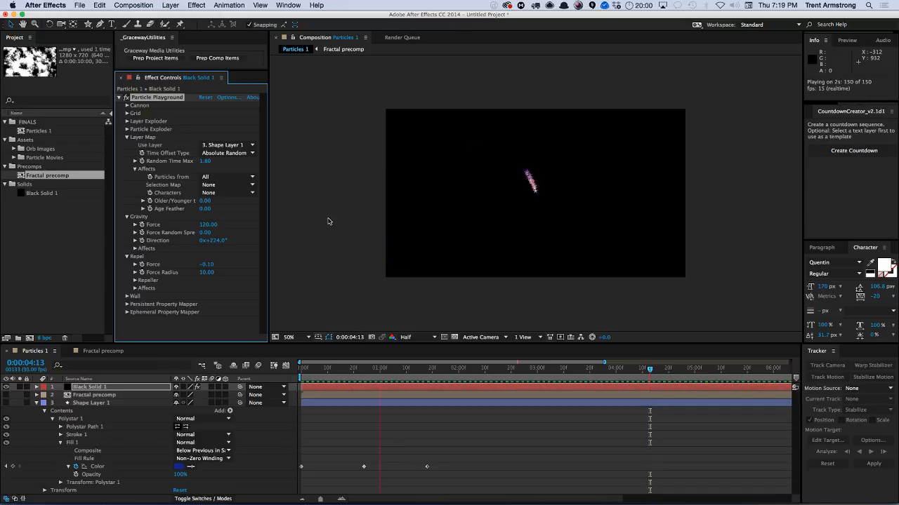
left_click_drag(401, 369, 475, 368)
key("space")
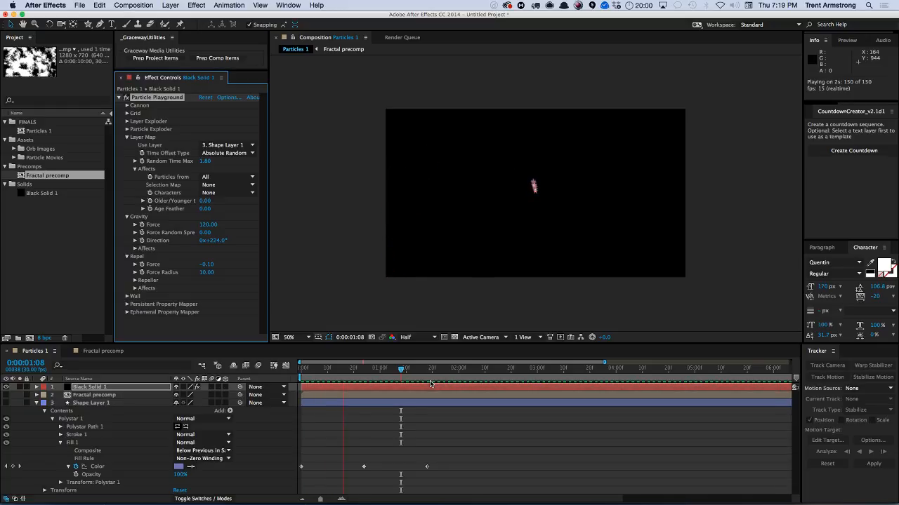
key("space")
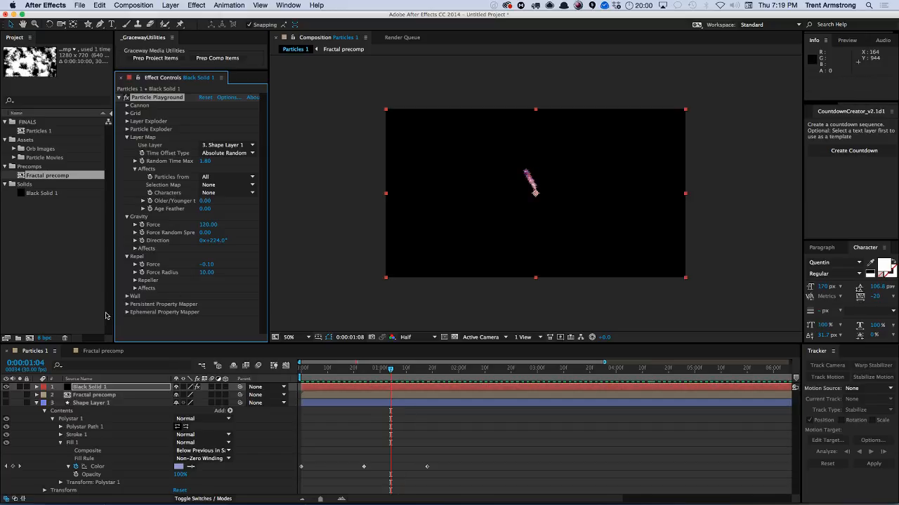
Set the Cannon barrel radius to 232 and play the animation.
left_click(128, 257)
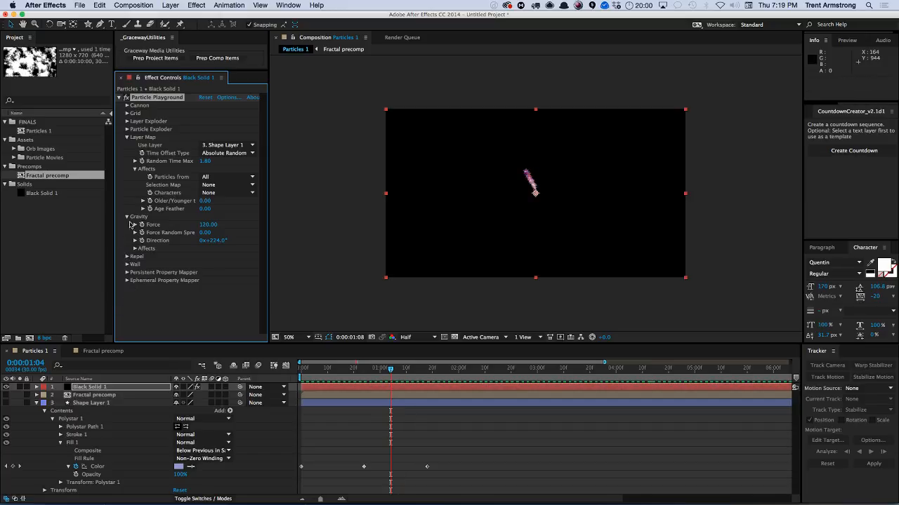
left_click(136, 170)
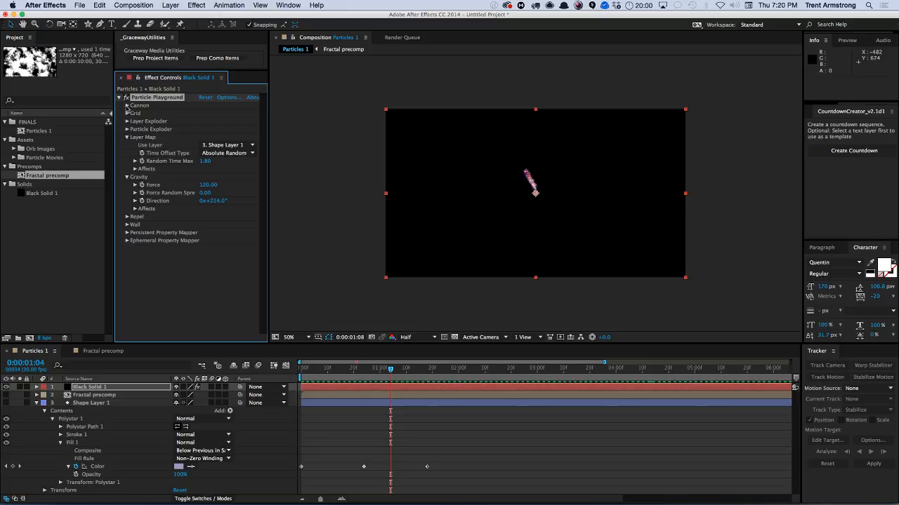
left_click(127, 105)
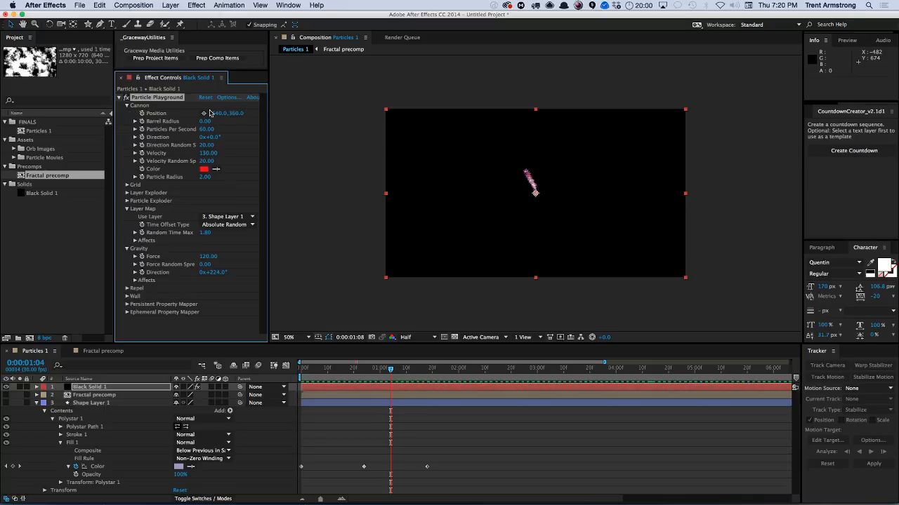
left_click_drag(204, 121, 300, 106)
key("space")
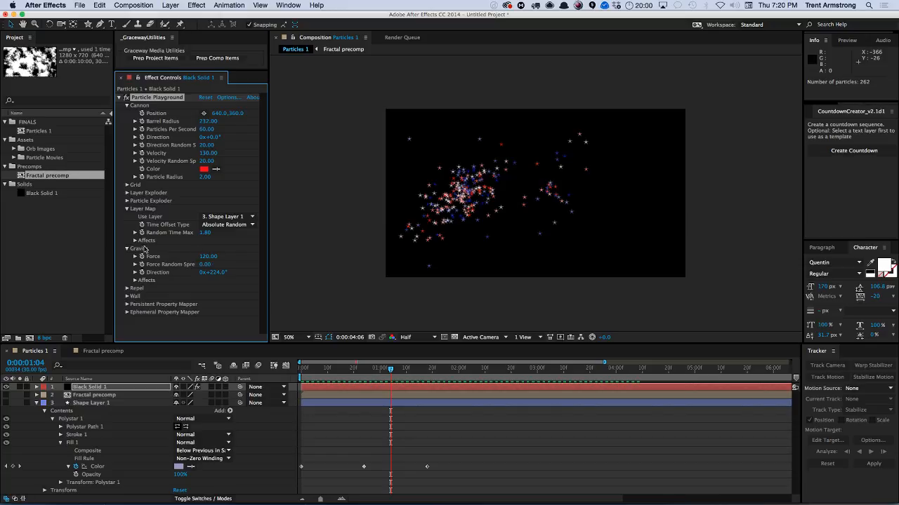
Set the Repel force to 0.05 and play the preview.
left_click(127, 289)
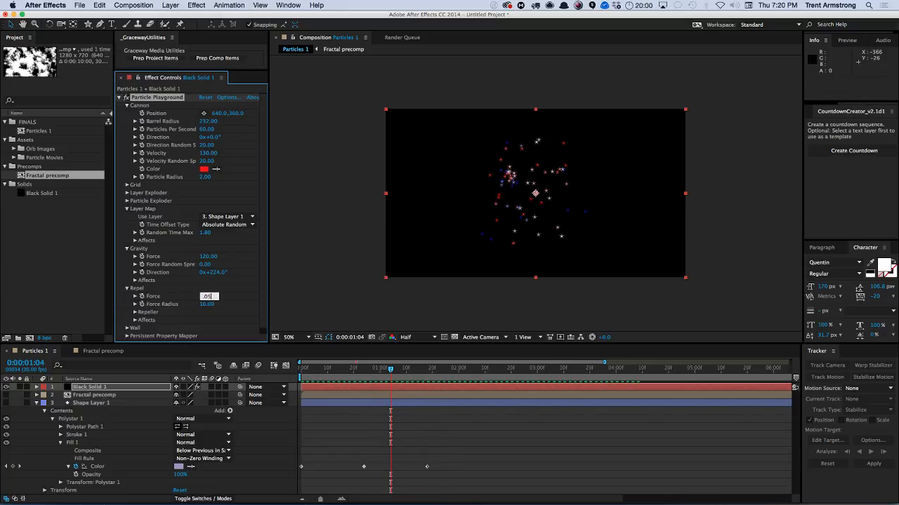
type(".05")
key("Return")
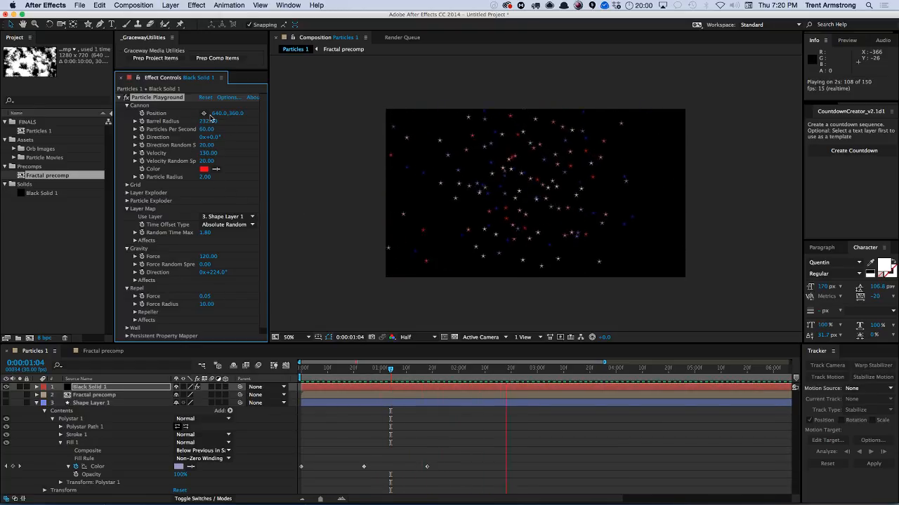
key("space")
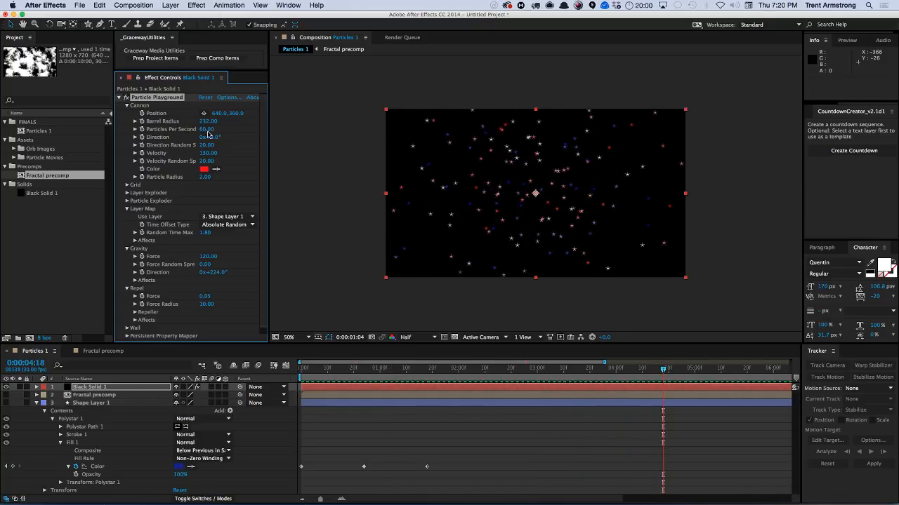
Set the Cannon's Particles Per Second to 20.
left_click(206, 130)
type("20")
key("Return")
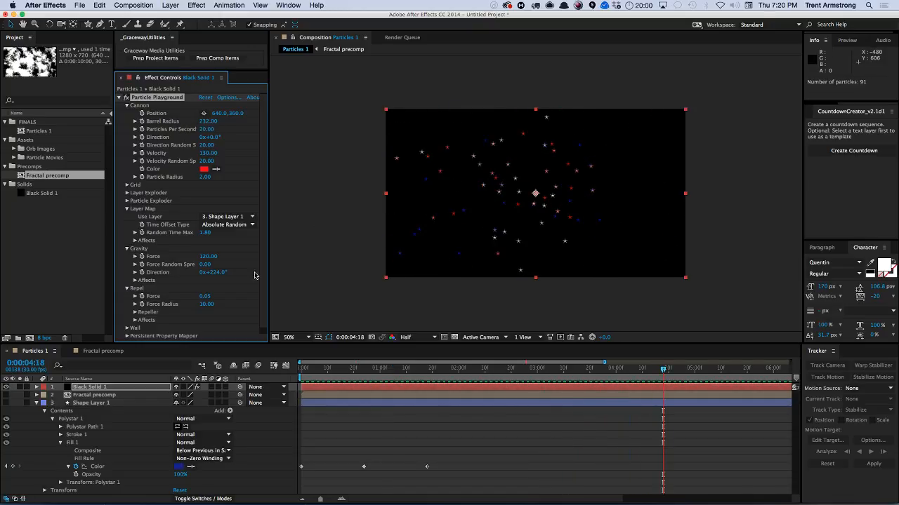
Enlarge the star shape by setting its Polystar outer radius to 24 and inner radius to 7.
left_click(94, 403)
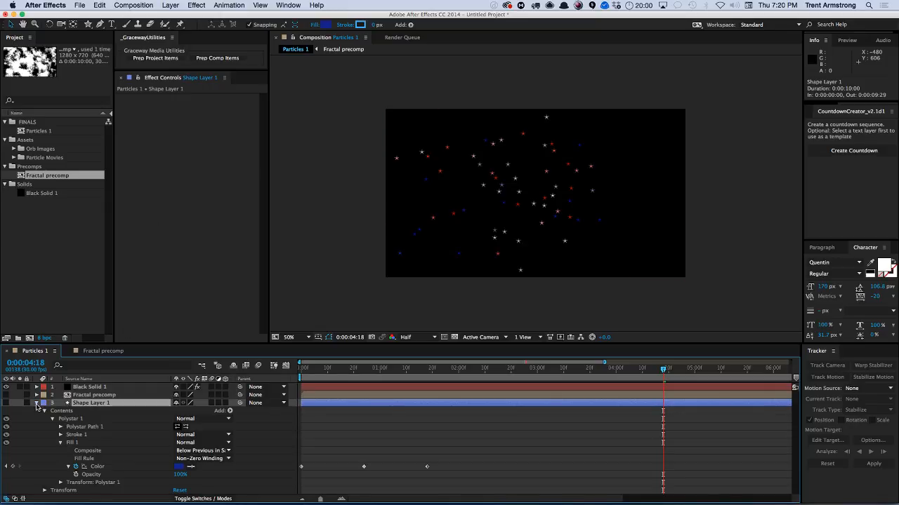
left_click(53, 419)
left_click(52, 419)
left_click_drag(102, 459, 99, 429)
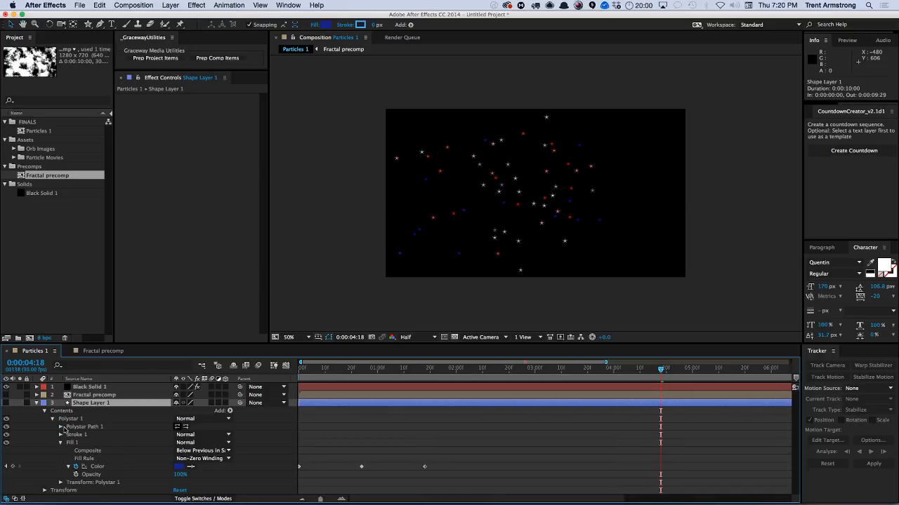
left_click(62, 426)
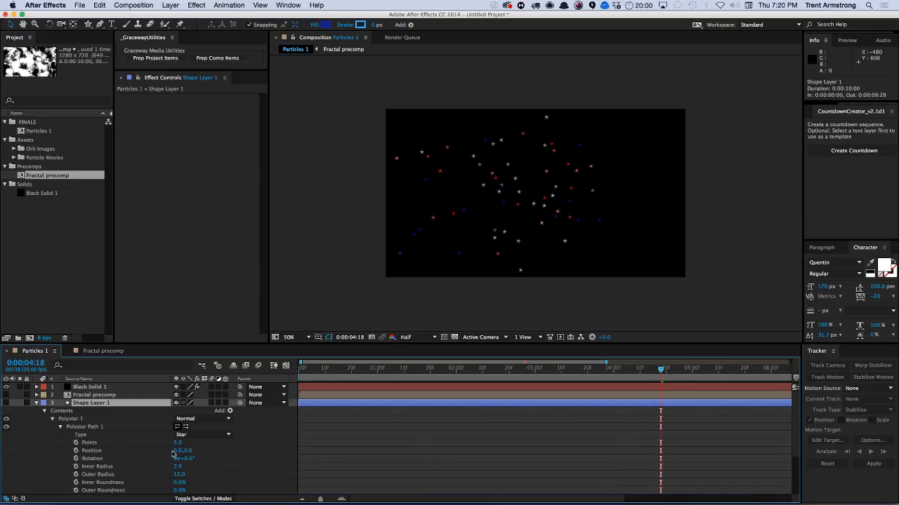
scroll(163, 475, "down", 3)
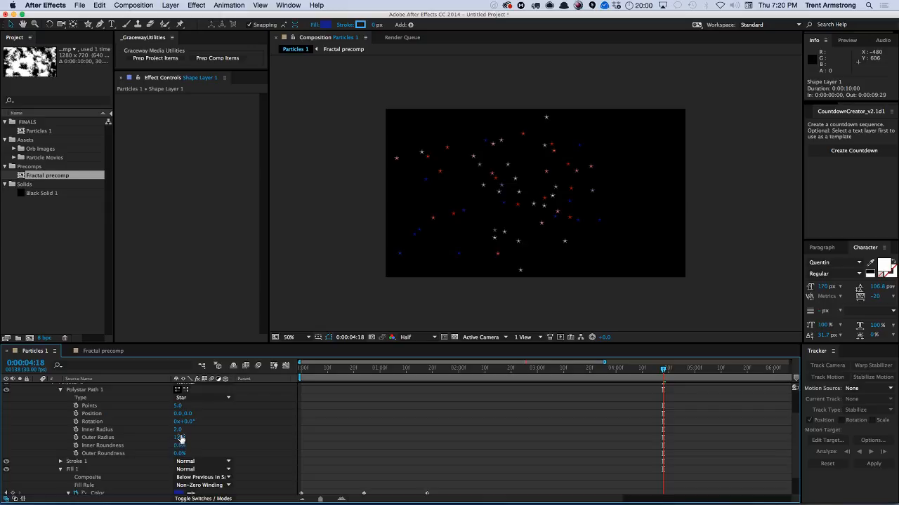
left_click_drag(181, 437, 178, 430)
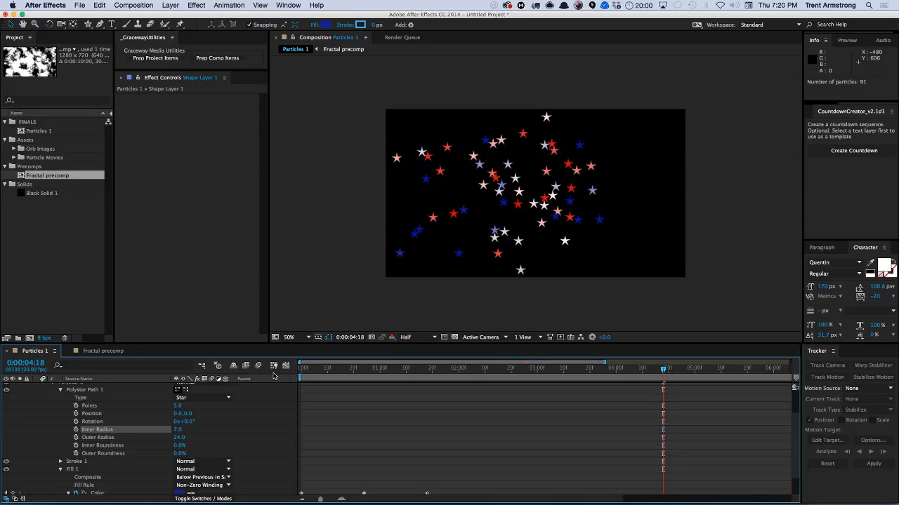
Preview the animation from the beginning.
left_click(303, 369)
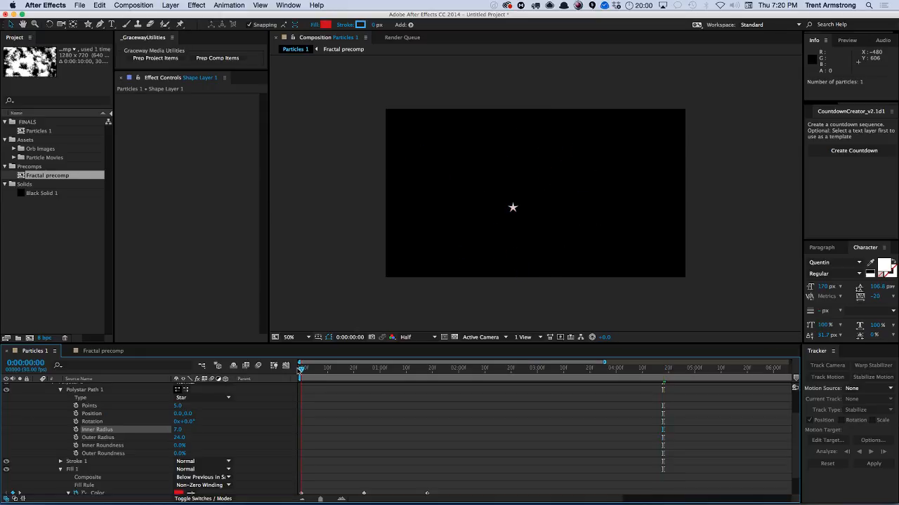
key("space")
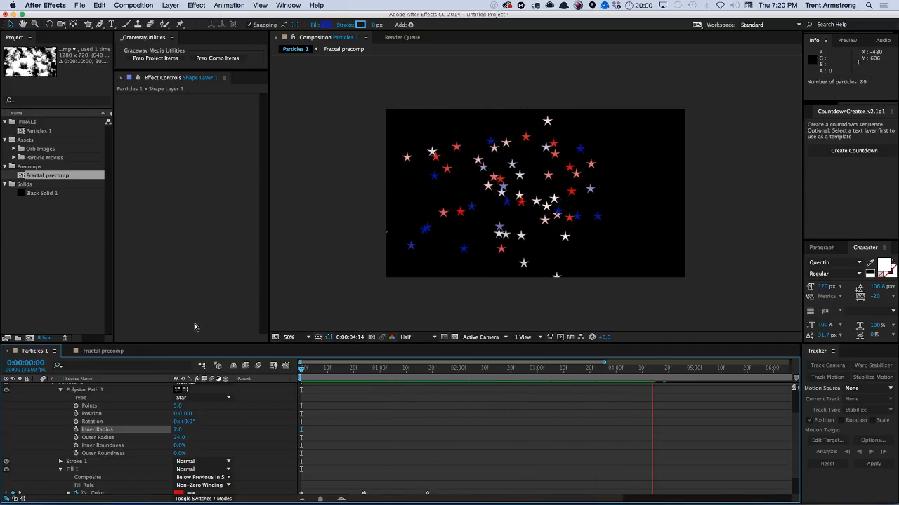
key("space")
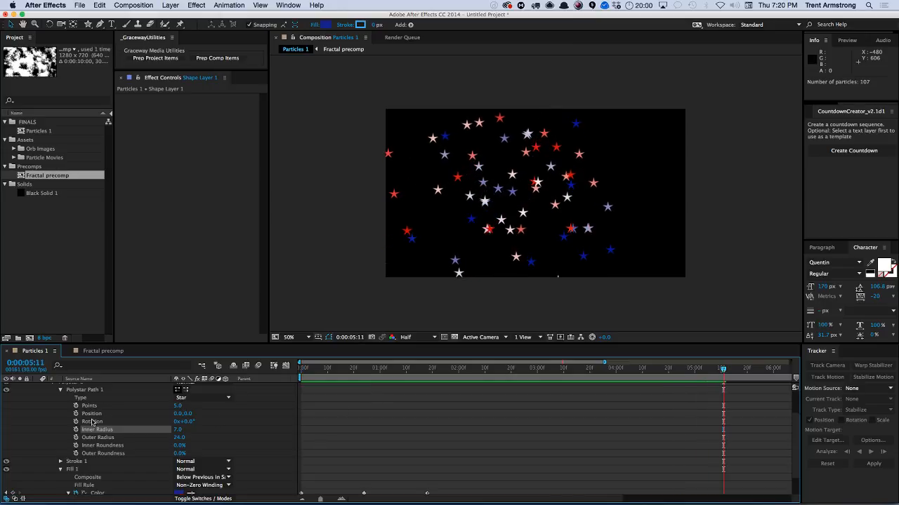
Copy the shape layer's three Color keyframes and paste them at 0:00:02:15, nudging the pasted set slightly later.
key("u")
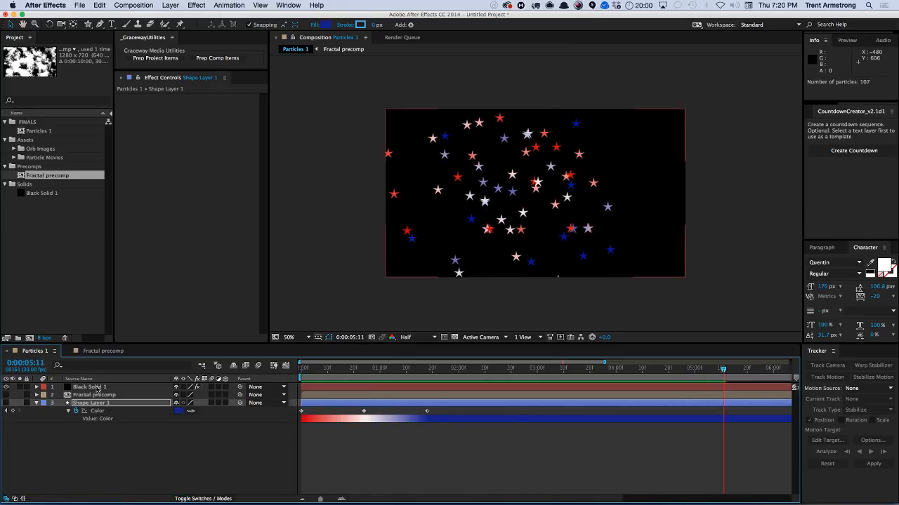
left_click(96, 386)
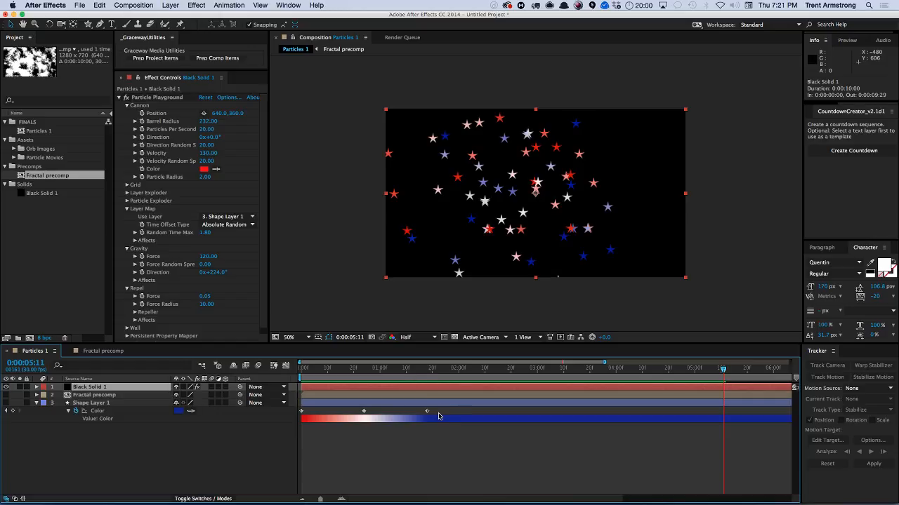
left_click_drag(440, 412, 295, 421)
key("ctrl+c")
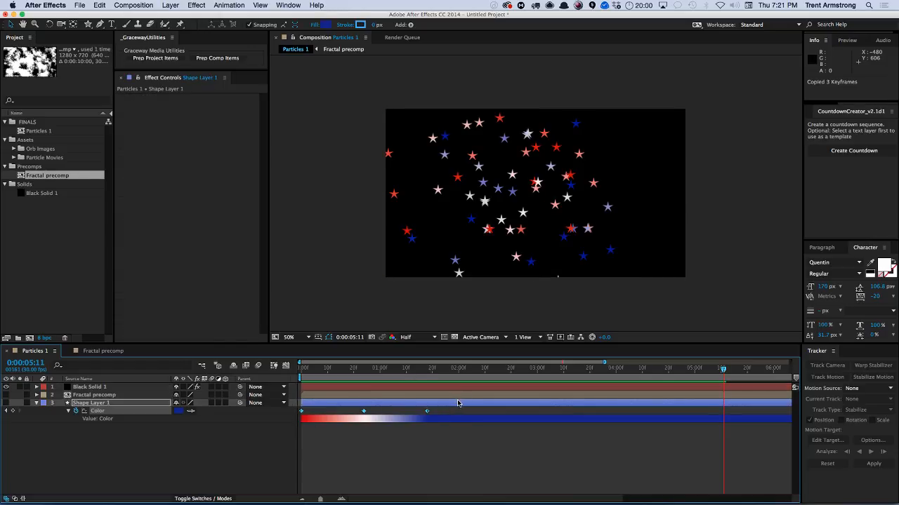
left_click(471, 369)
left_click_drag(471, 369, 497, 369)
key("ctrl+v")
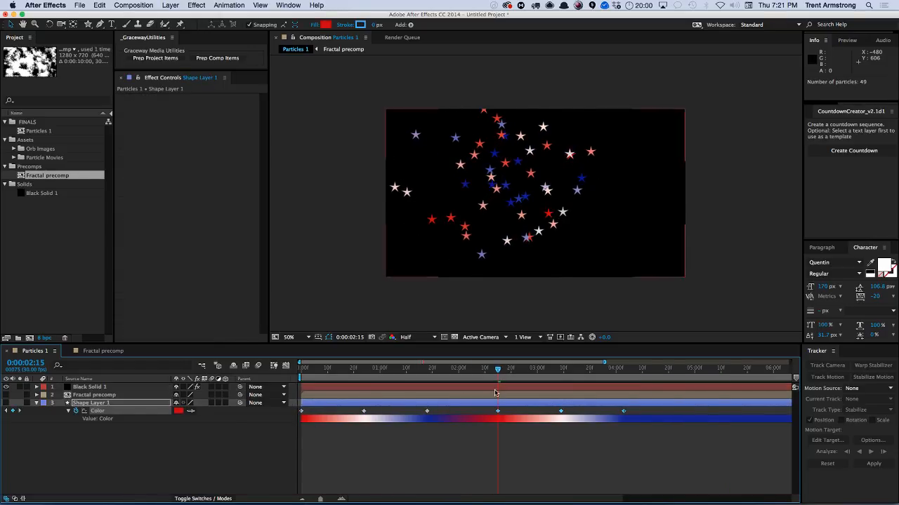
left_click_drag(497, 412, 505, 412)
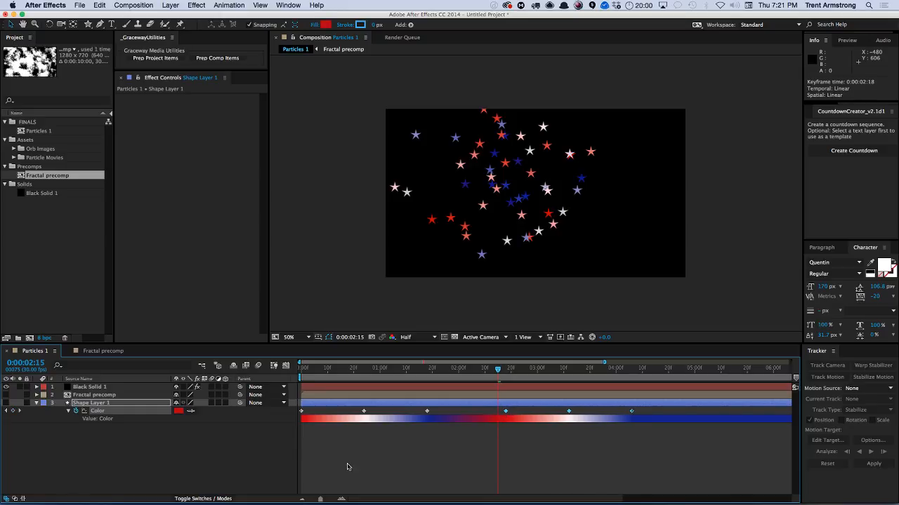
On Black Solid 1's Particle Playground, collapse the open groups and set the Persistent Property Mapper to use Fractal precomp as its map.
left_click(93, 395)
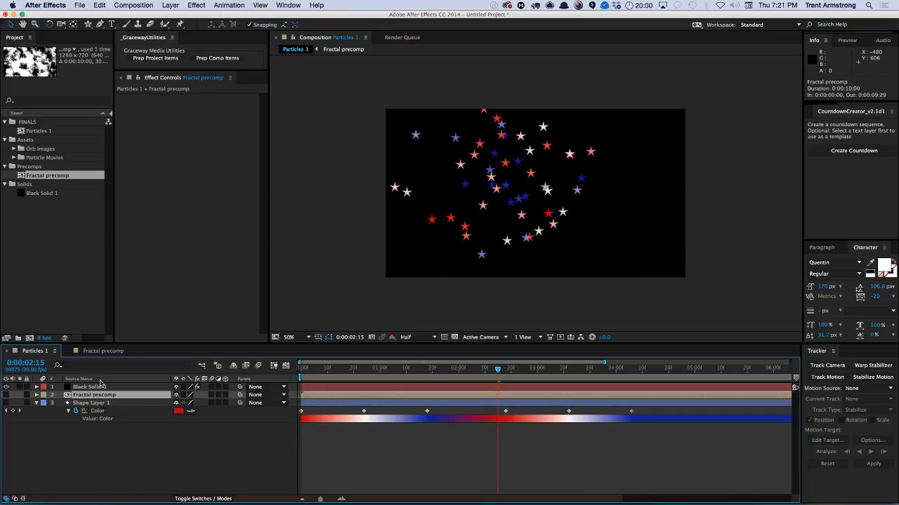
left_click(87, 388)
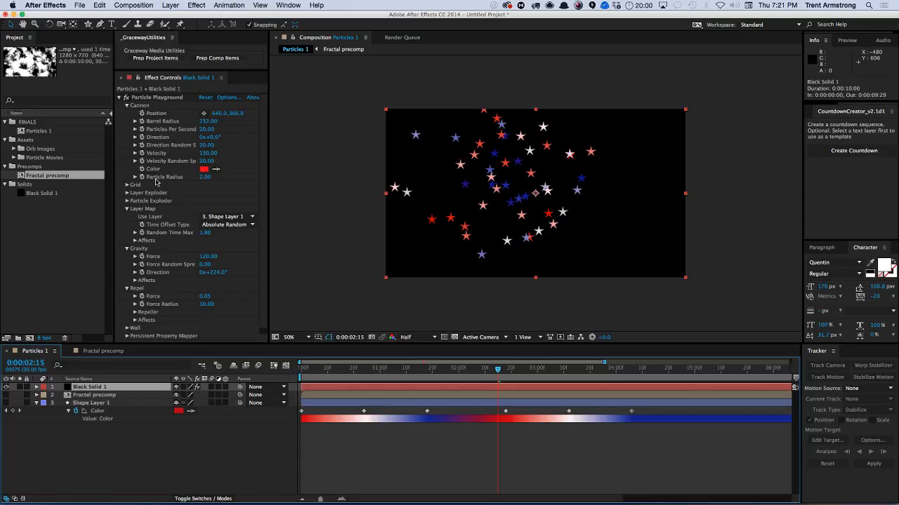
left_click(126, 209)
left_click(127, 217)
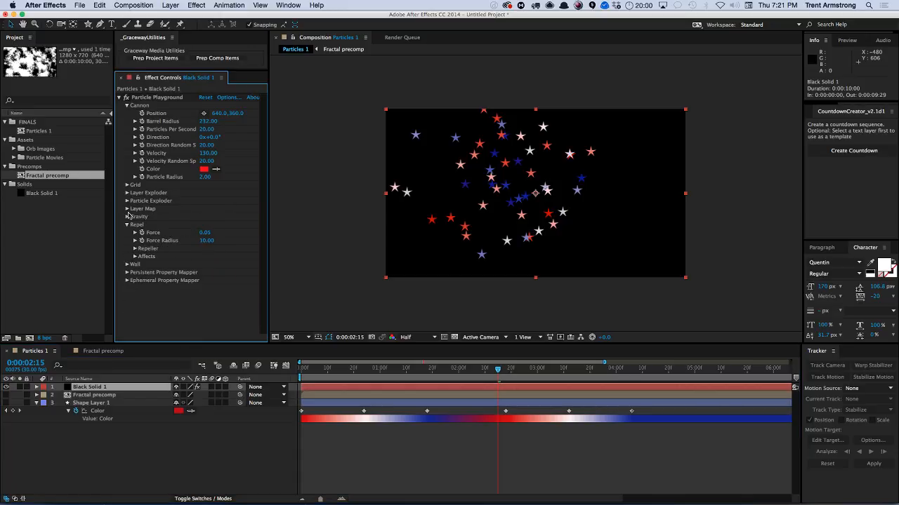
left_click(128, 225)
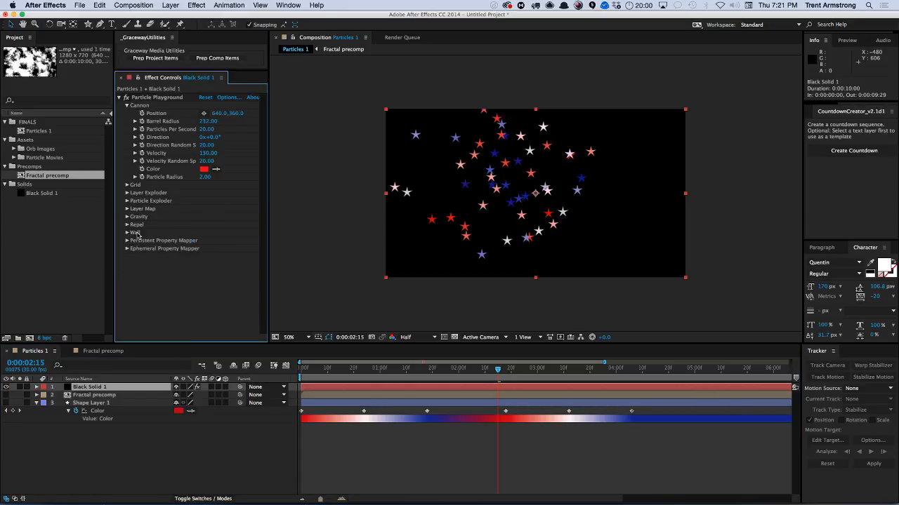
left_click(127, 241)
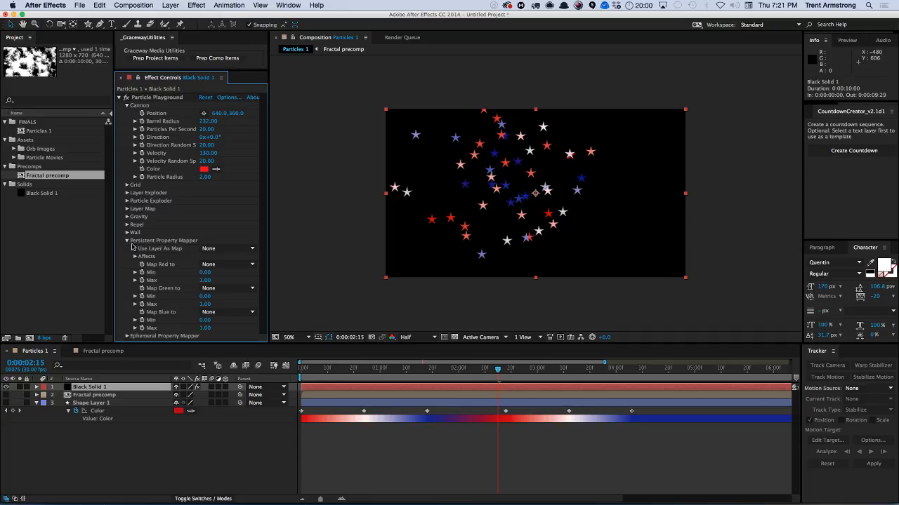
left_click(226, 252)
left_click(236, 281)
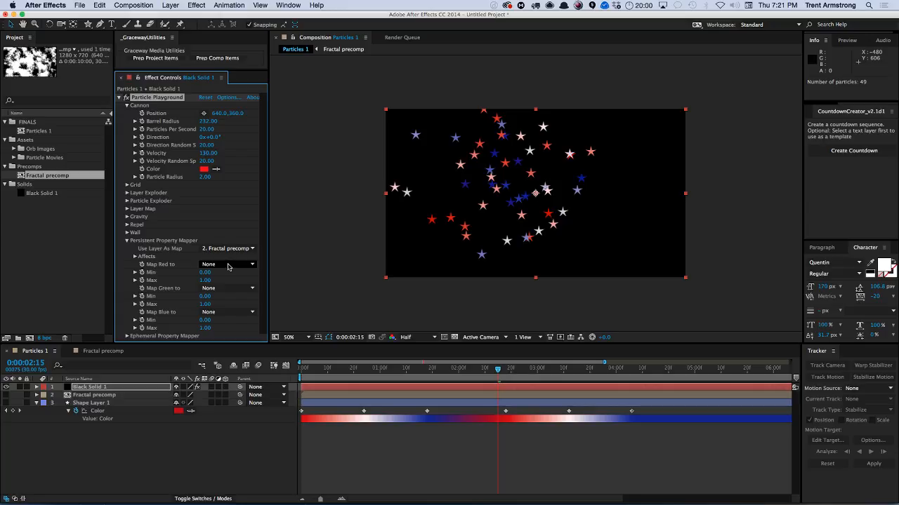
Map Red to Kinetic Friction in the Persistent Property Mapper and play the preview.
left_click(227, 265)
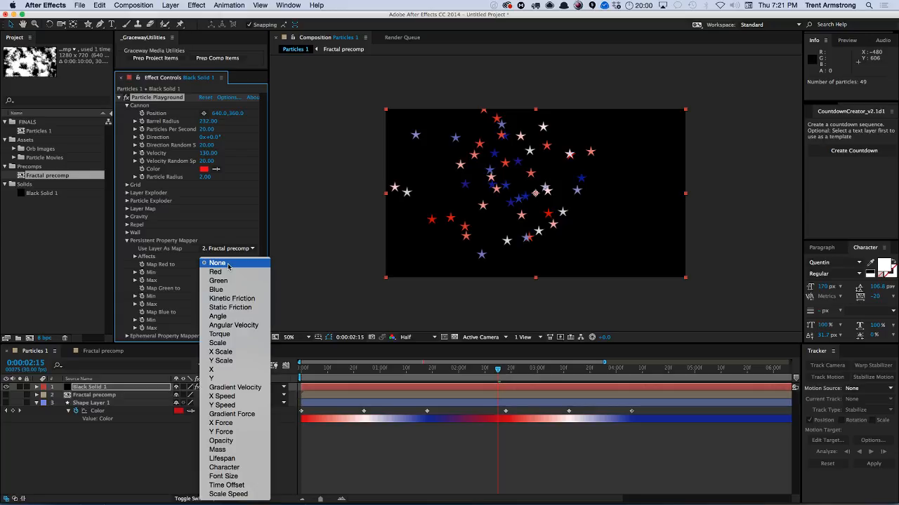
left_click(245, 300)
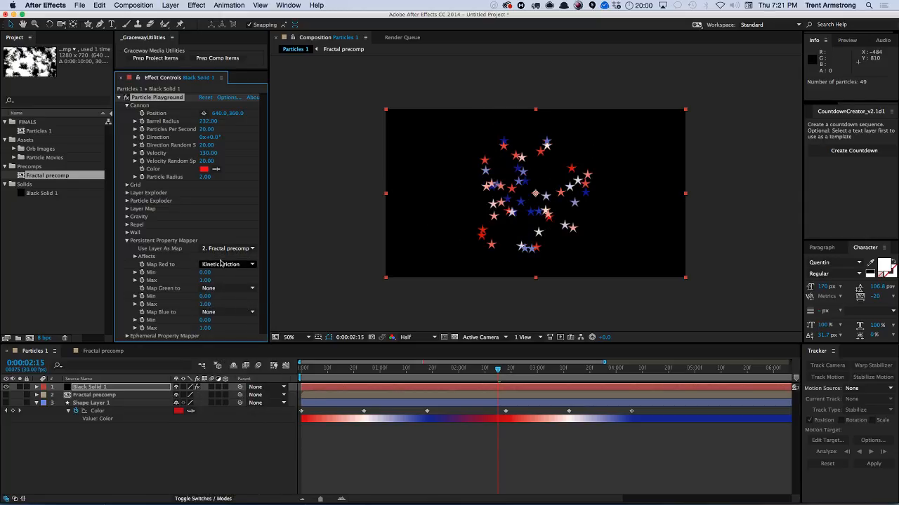
key("space")
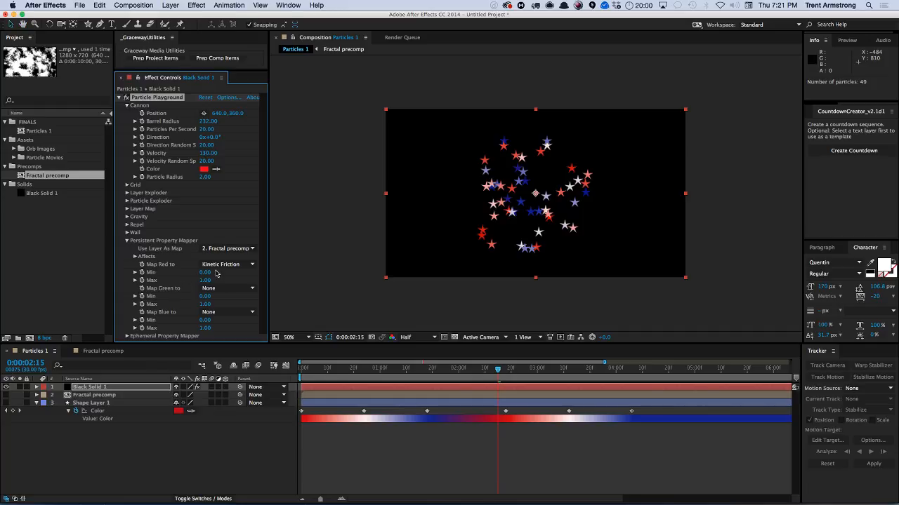
Map Green to Gradient Velocity and Map Blue to Mass in the Persistent Property Mapper.
left_click(224, 289)
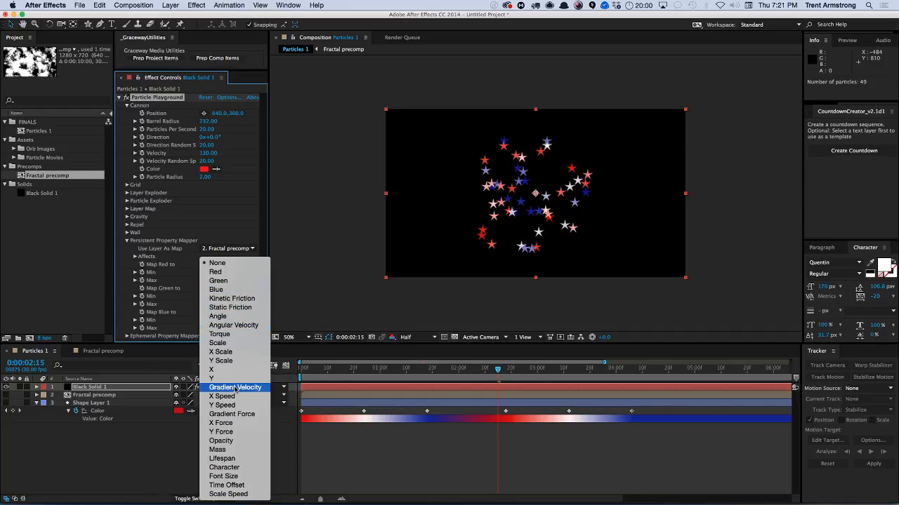
left_click(235, 388)
left_click(219, 312)
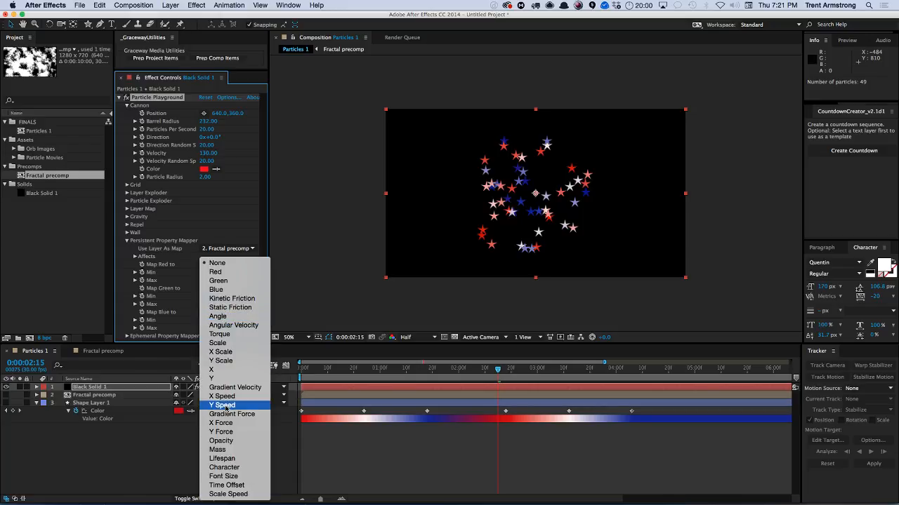
left_click(219, 450)
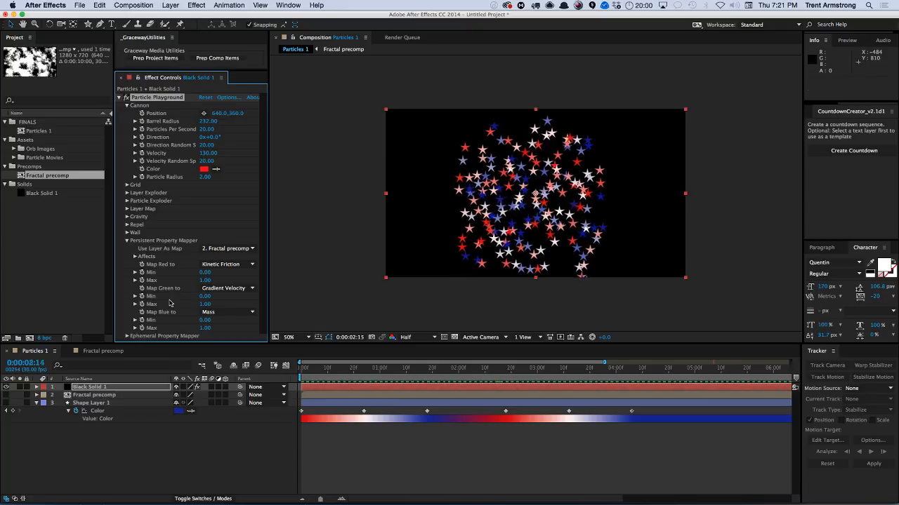
Change Map Red to X Scale and play the preview.
left_click(224, 265)
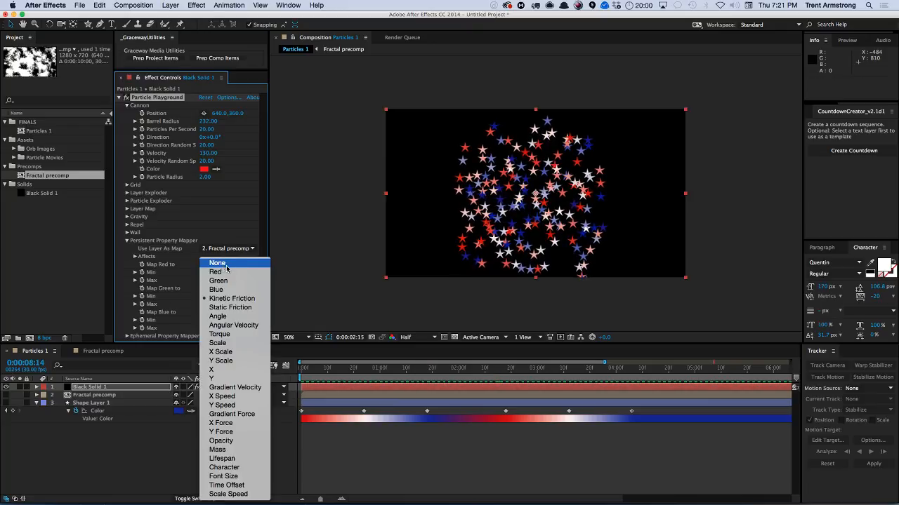
left_click(220, 351)
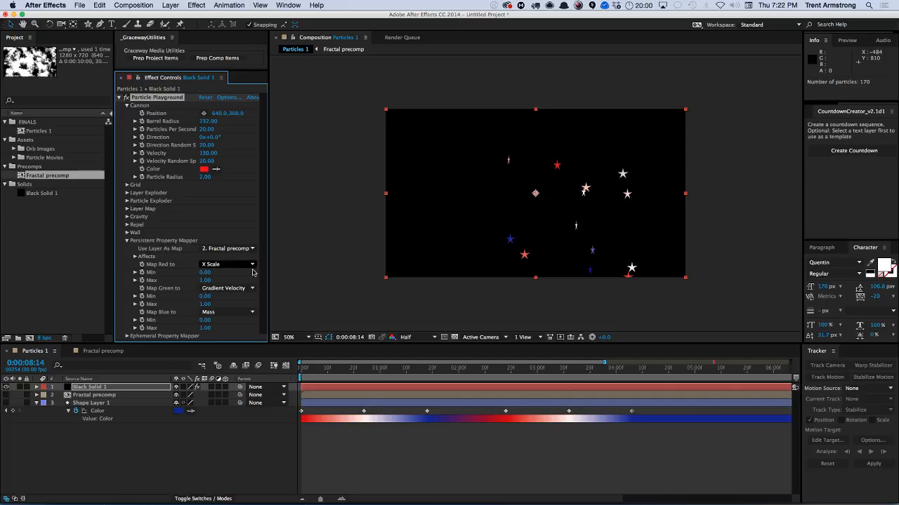
key("space")
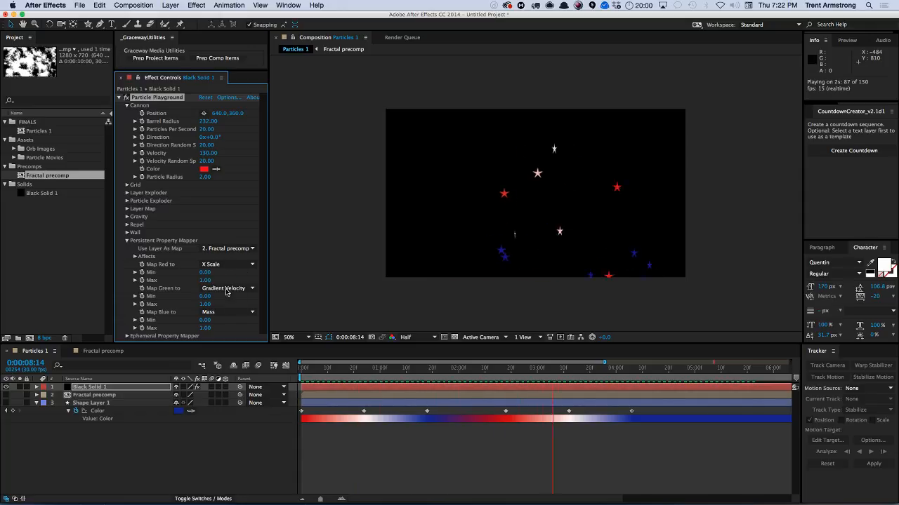
Set both Map Green to and Map Blue to back to None.
left_click(222, 288)
left_click(226, 264)
left_click(223, 288)
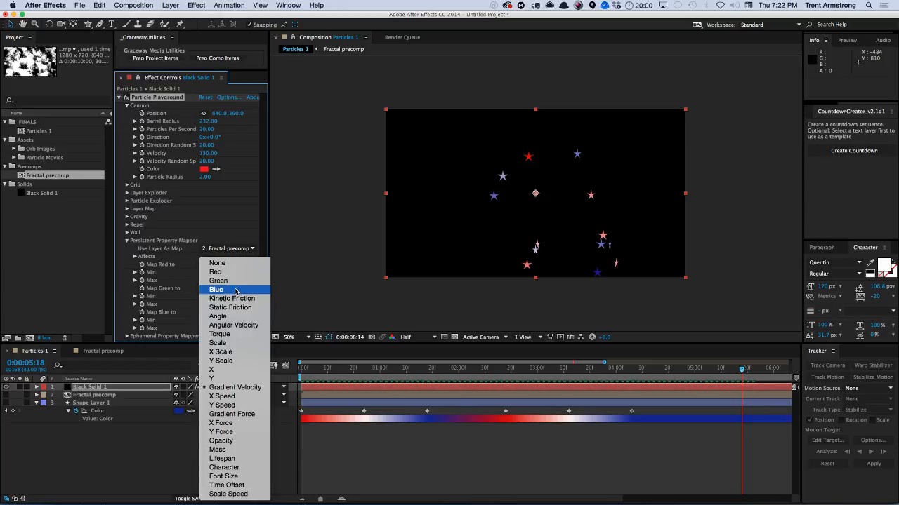
left_click(218, 262)
left_click(230, 313)
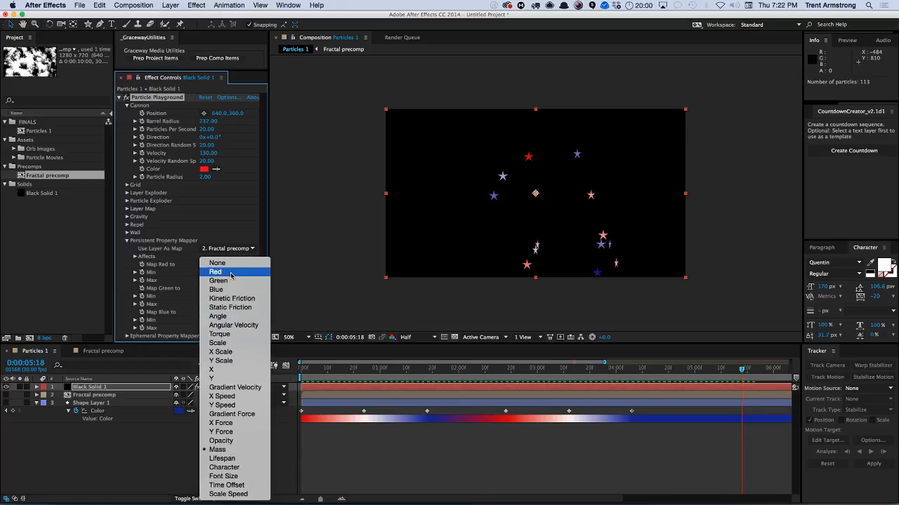
left_click(226, 264)
Change Map Red to Torque and play the preview.
left_click(225, 266)
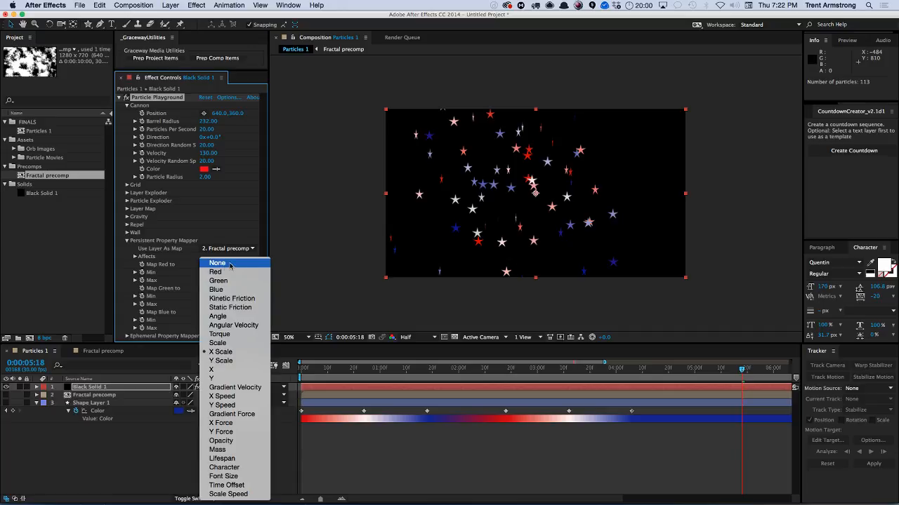
left_click(237, 334)
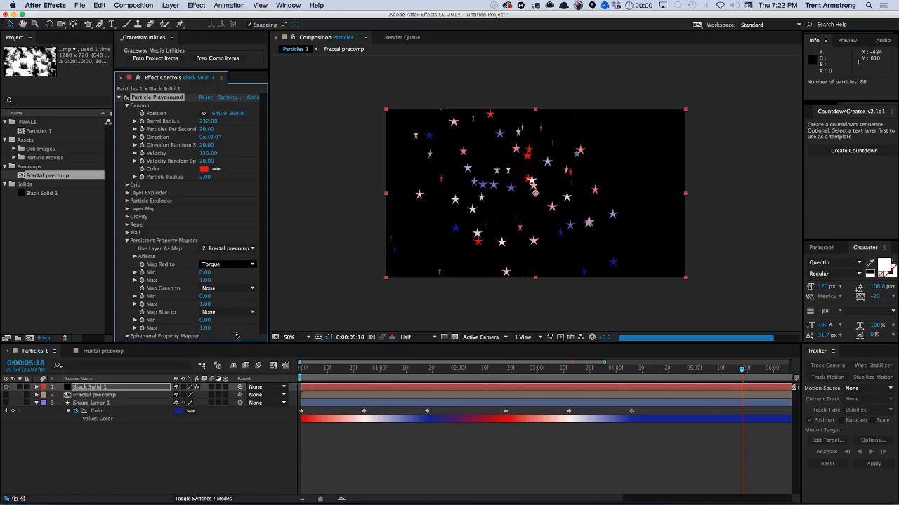
key("space")
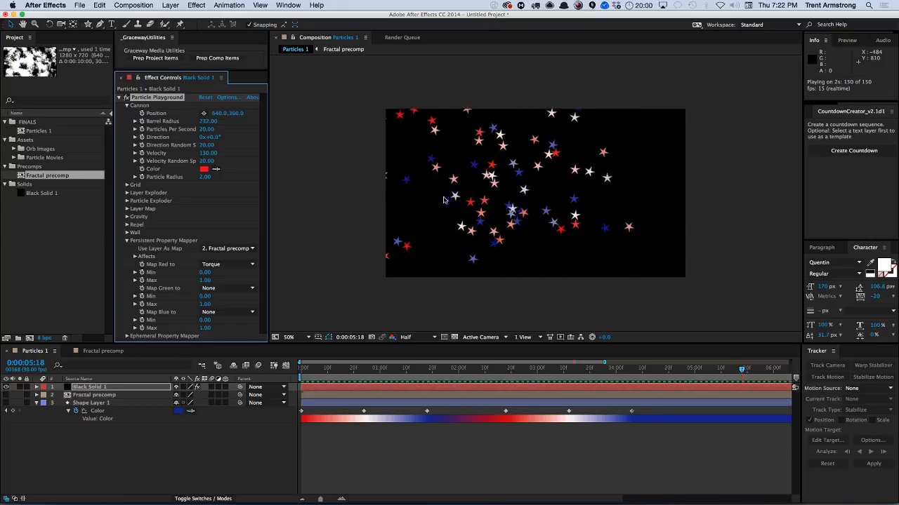
key("space")
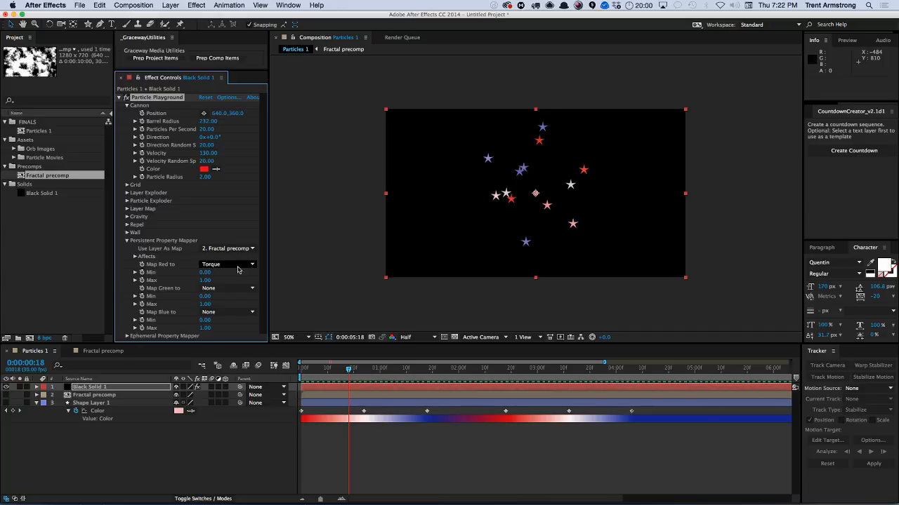
Set the Persistent Property Mapper's Use Layer As Map to None and collapse that group.
left_click(224, 249)
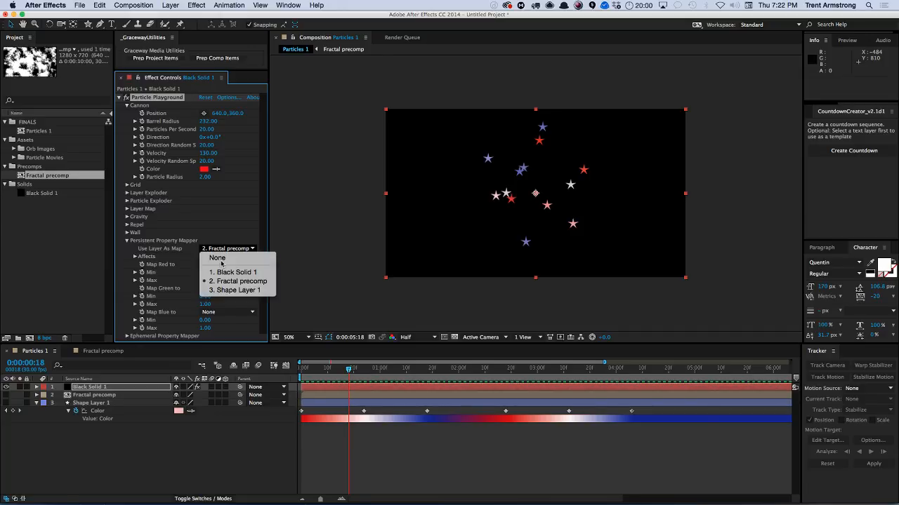
left_click(218, 258)
left_click(127, 240)
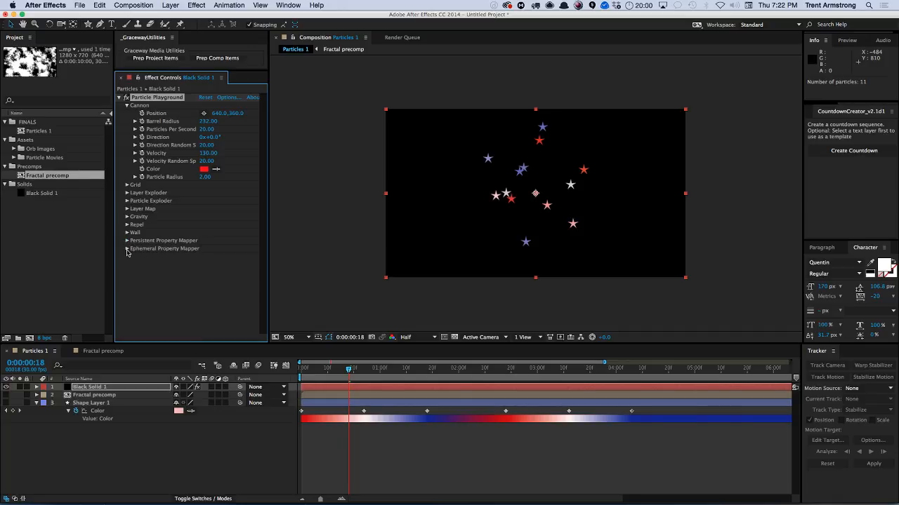
Expand the Ephemeral Property Mapper and set its Use Layer As Map to Fractal precomp.
left_click(127, 249)
left_click(220, 234)
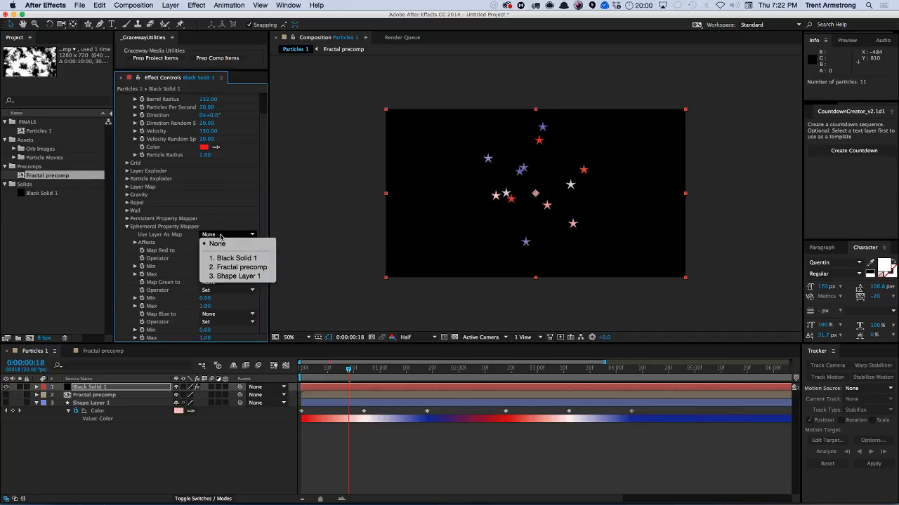
left_click(237, 268)
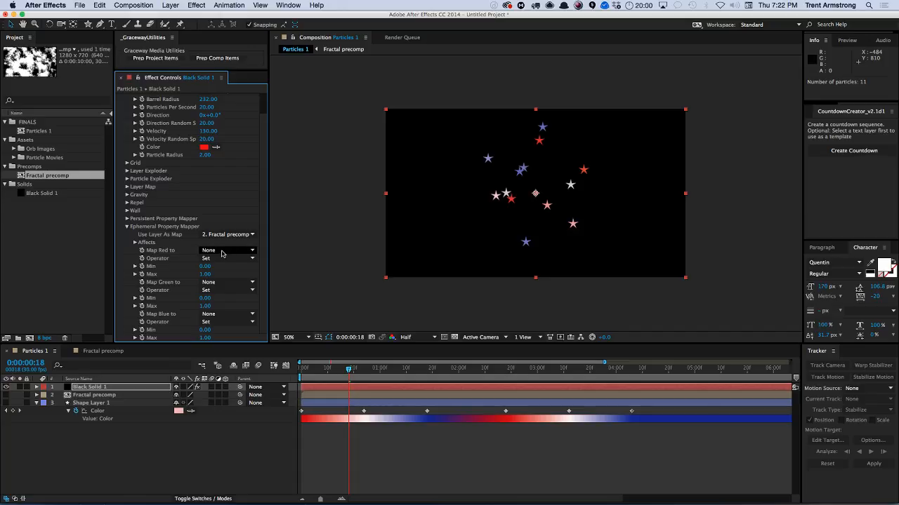
Try mapping Red to X Scale with a higher Max in the Ephemeral Property Mapper, then undo both changes.
left_click(252, 251)
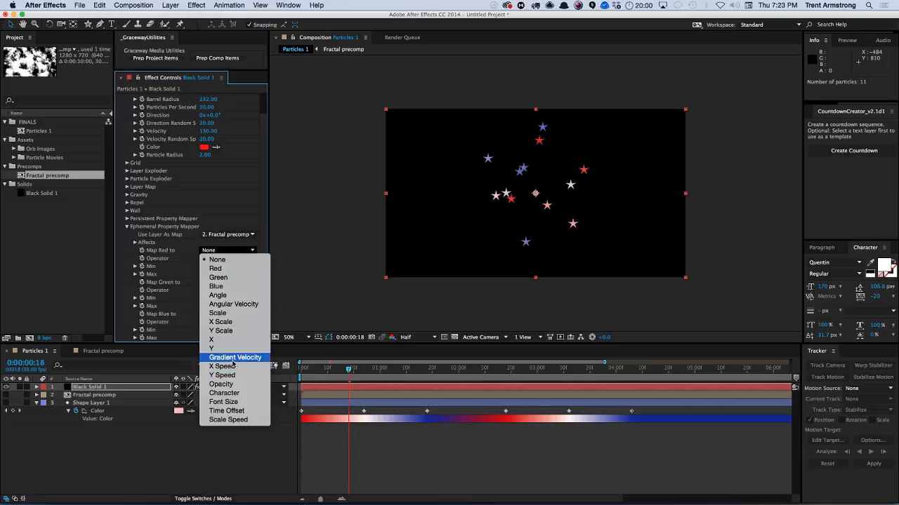
left_click(231, 323)
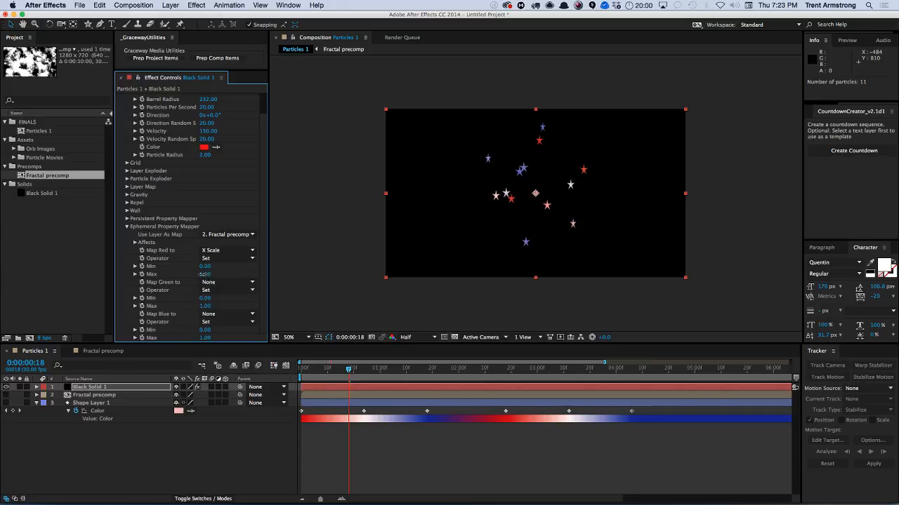
left_click_drag(204, 273, 208, 275)
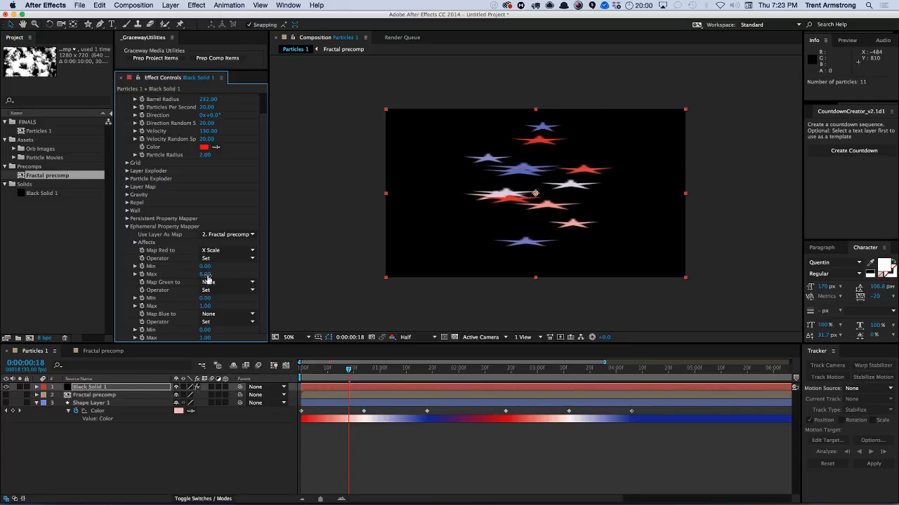
key("super+z")
key("super+z")
Map Red to Scale in the Ephemeral Property Mapper and set its Max to 5.
left_click(226, 258)
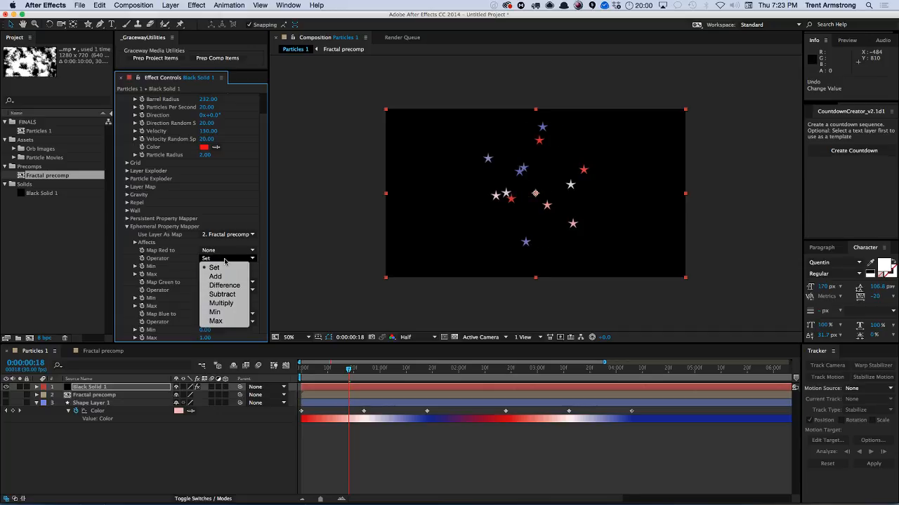
left_click(226, 263)
left_click(232, 251)
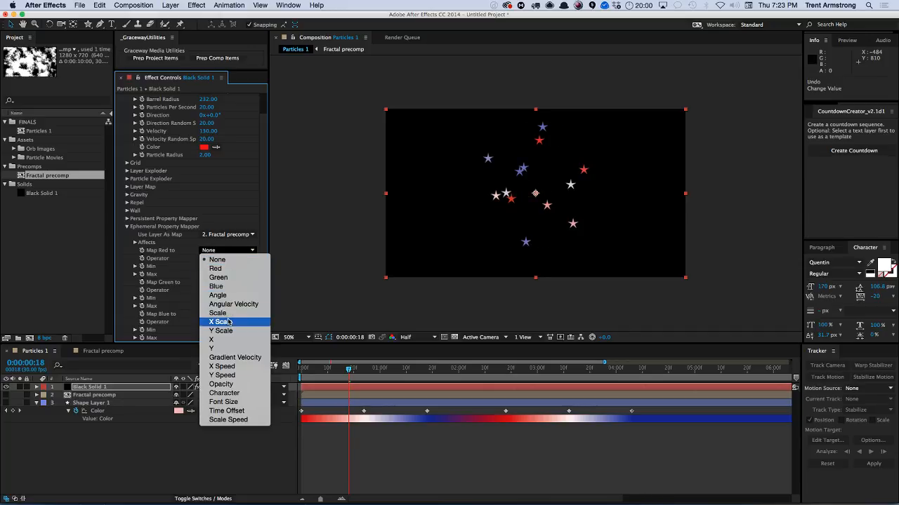
left_click(220, 321)
left_click(226, 251)
left_click(217, 313)
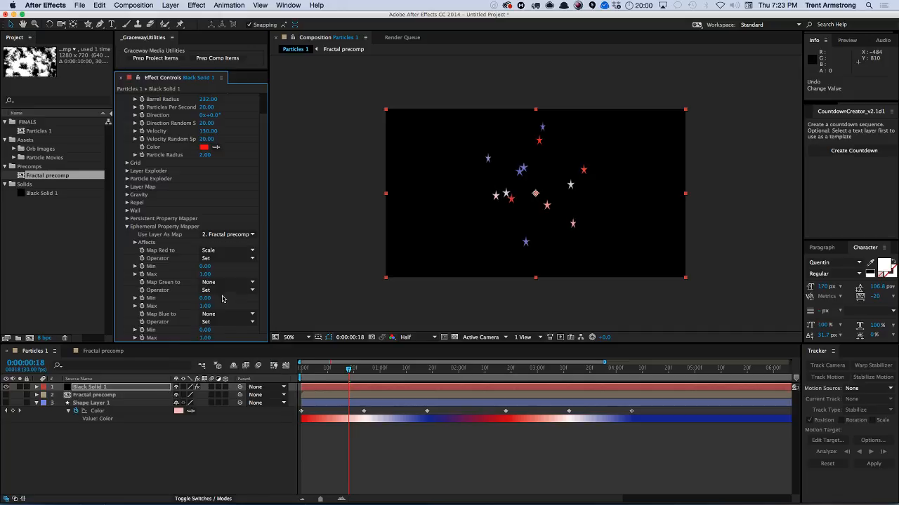
left_click_drag(207, 274, 203, 274)
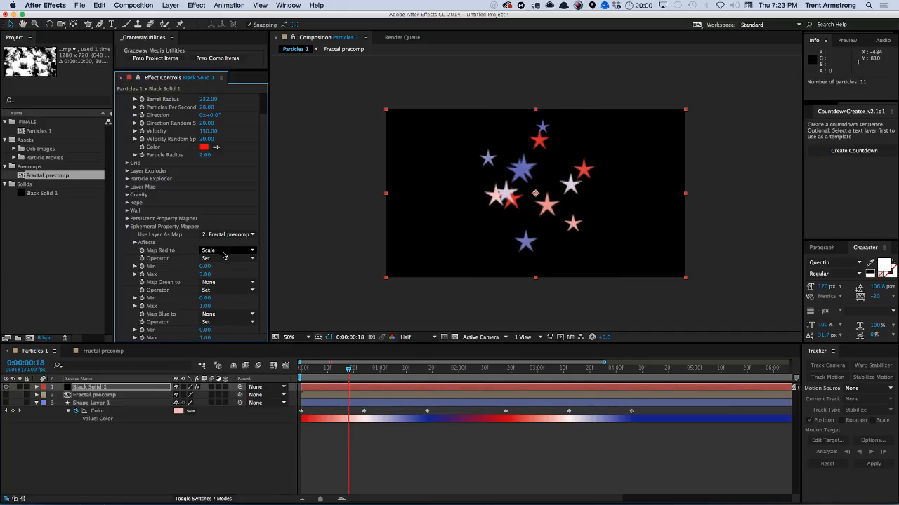
Set the Red mapping's Operator to Difference.
left_click(222, 259)
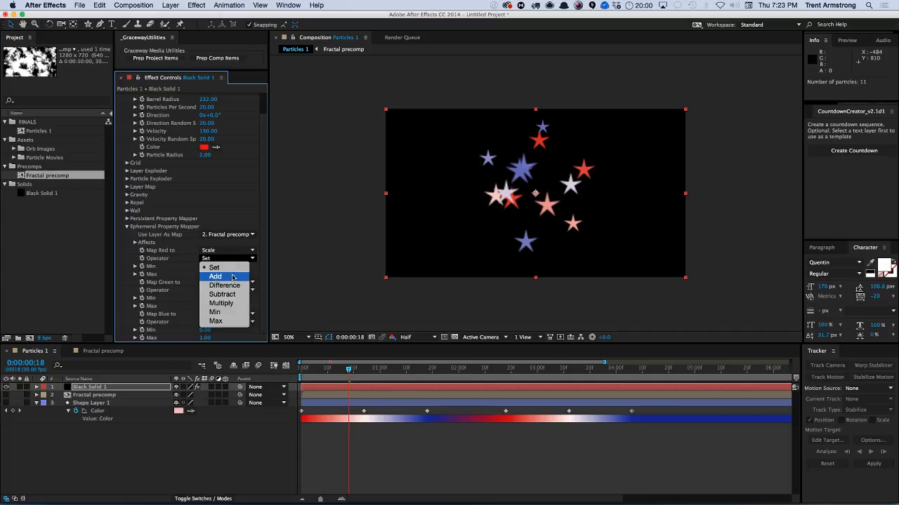
left_click(230, 276)
left_click(228, 260)
left_click(226, 278)
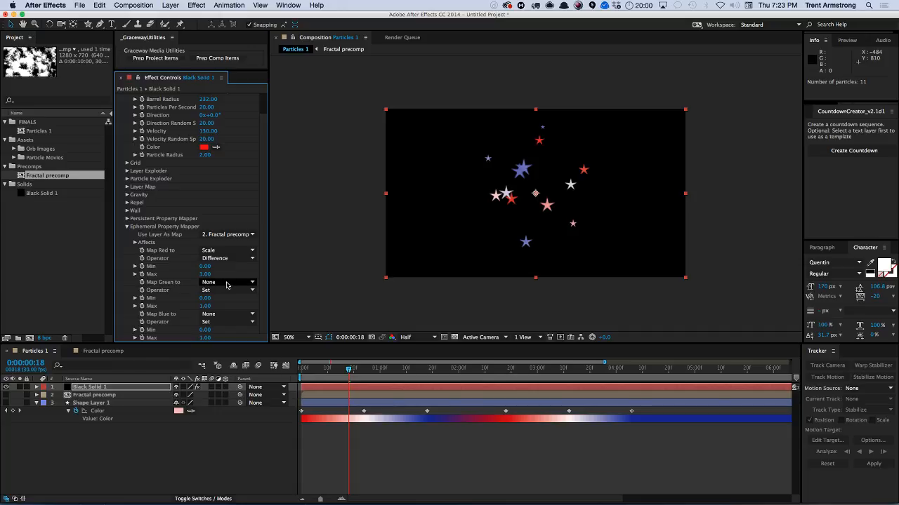
Map Green to Scale with the Subtract operator and a Max of 4, then play the preview.
left_click(222, 283)
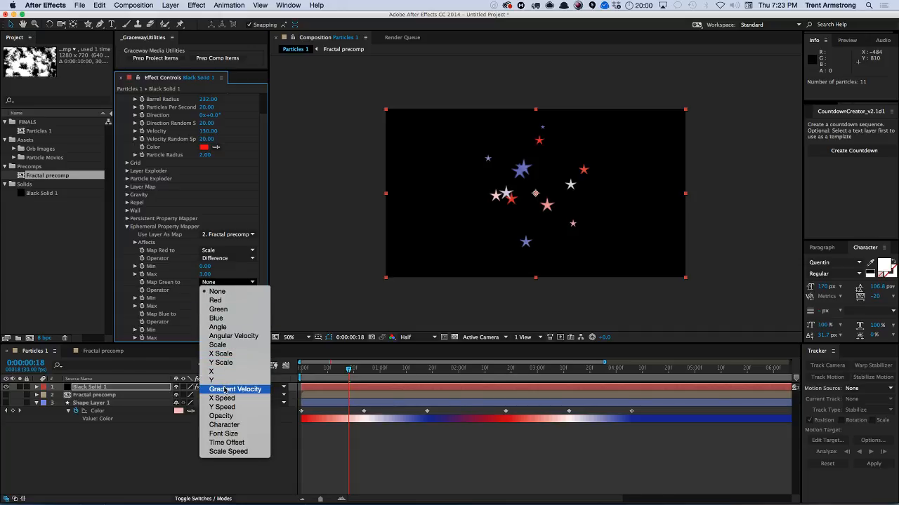
left_click(226, 345)
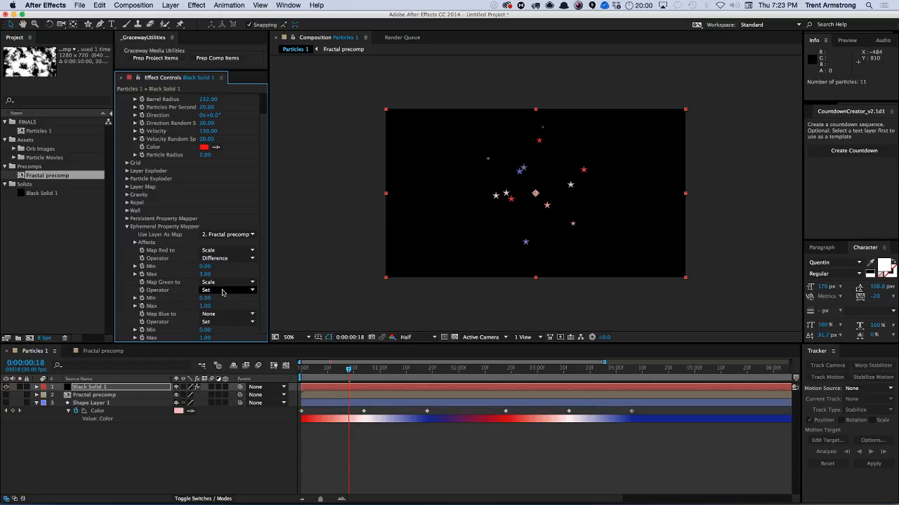
left_click(222, 291)
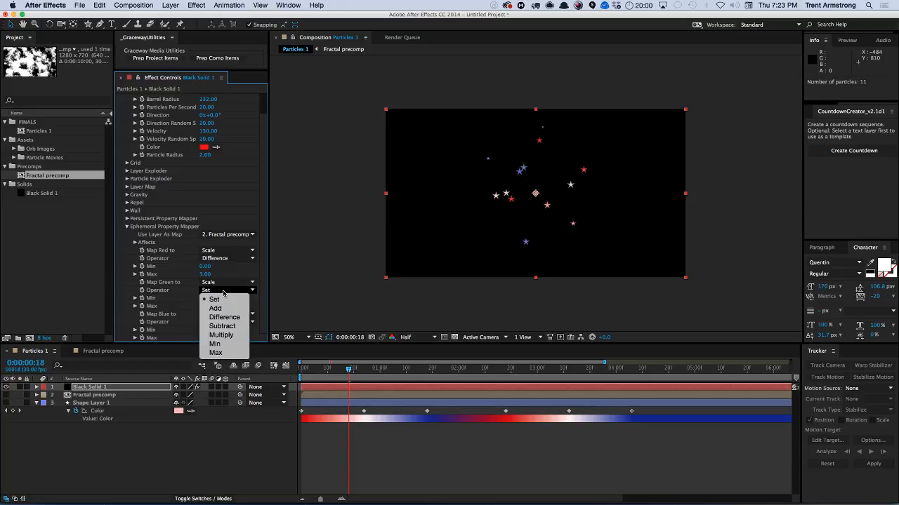
left_click(222, 326)
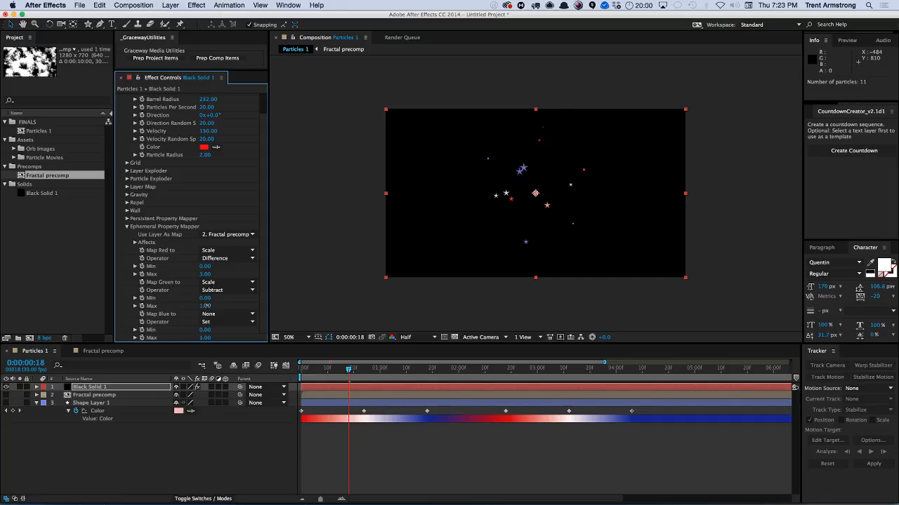
left_click_drag(206, 306, 207, 304)
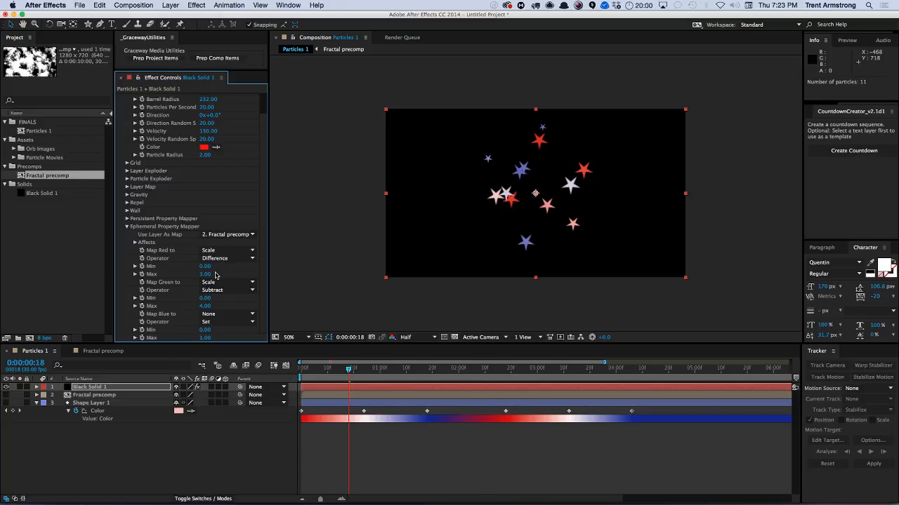
key("space")
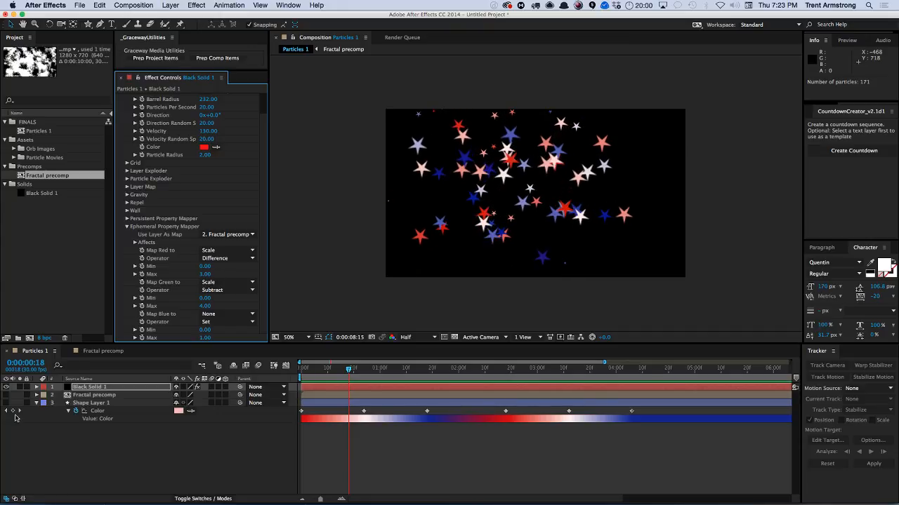
key("space")
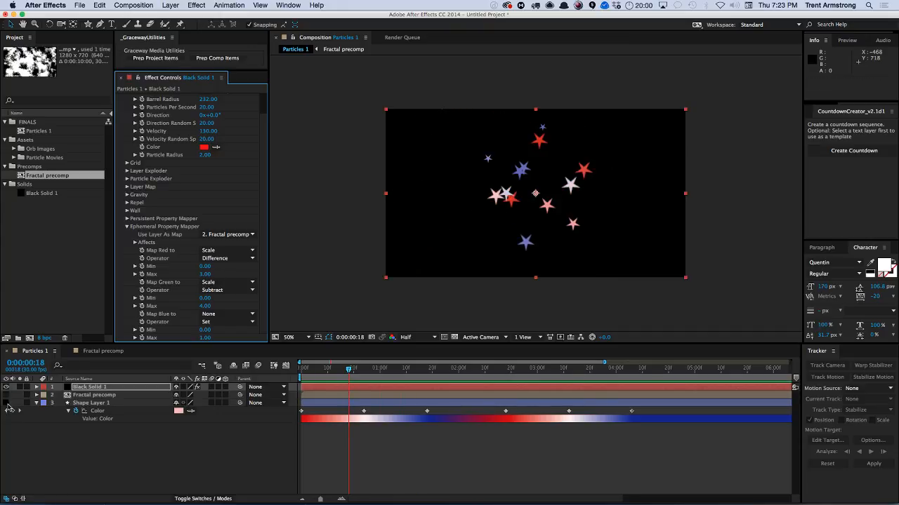
Turn on the Fractal precomp layer's visibility, set its opacity to 50%, and play the preview.
left_click(6, 395)
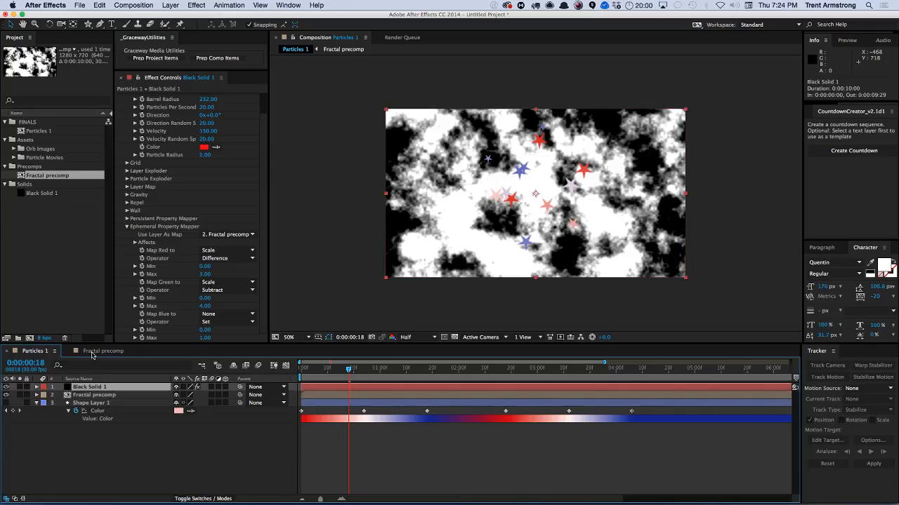
key("super+Down")
key("super+shift+o")
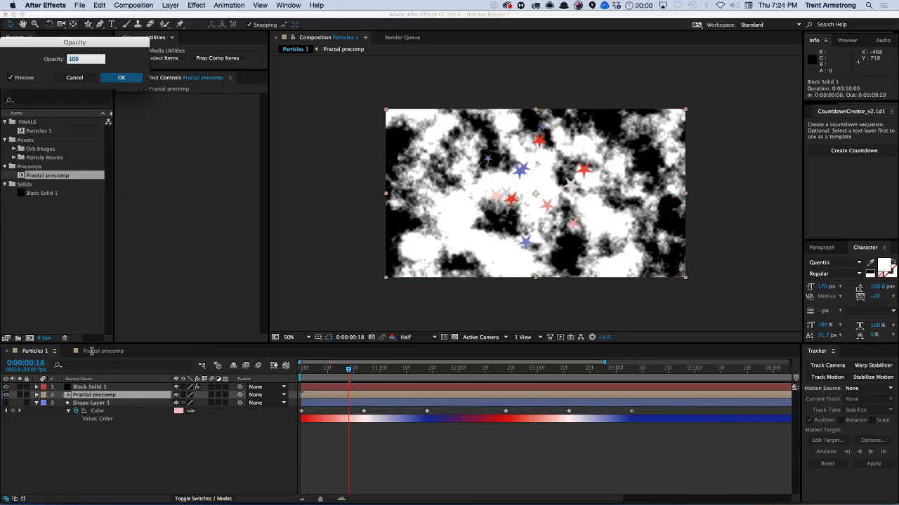
type("50")
key("Return")
key("space")
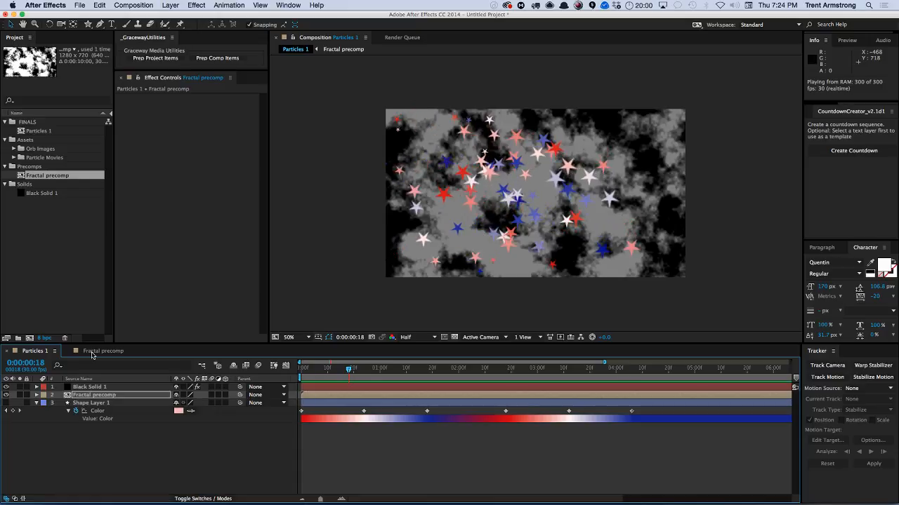
key("space")
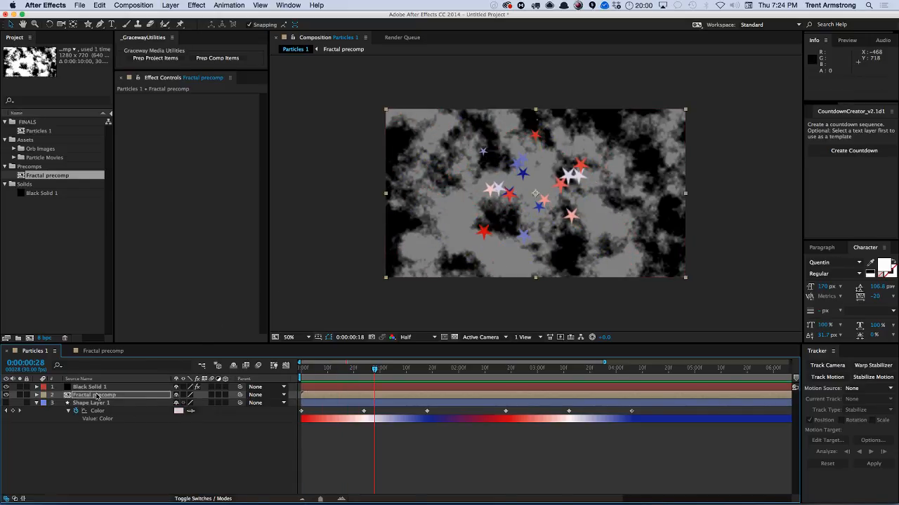
Inside Fractal precomp, keyframe Offset Turbulence and set it to 1941,360 at the last frame.
double_click(98, 397)
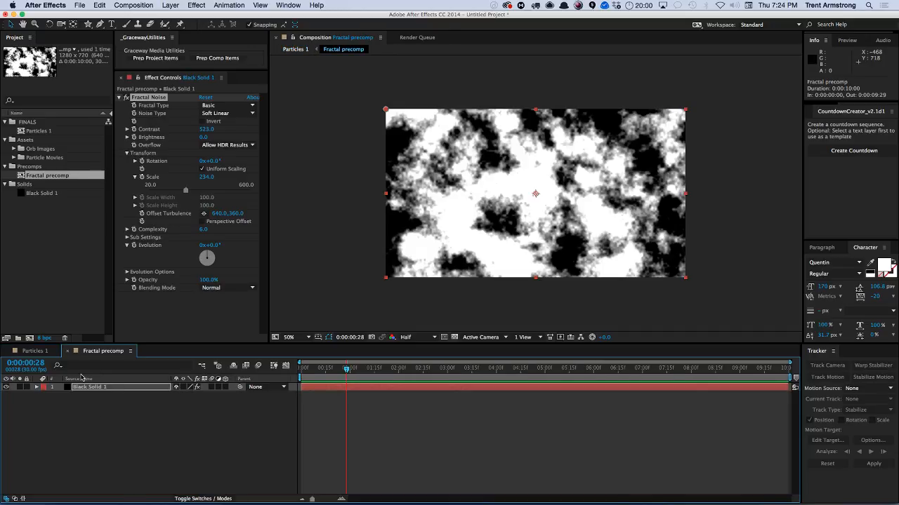
left_click(142, 214)
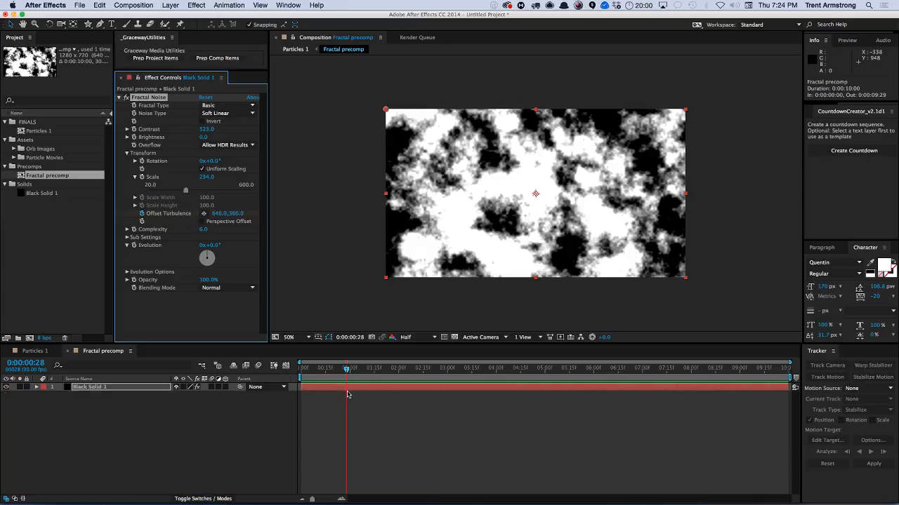
key("u")
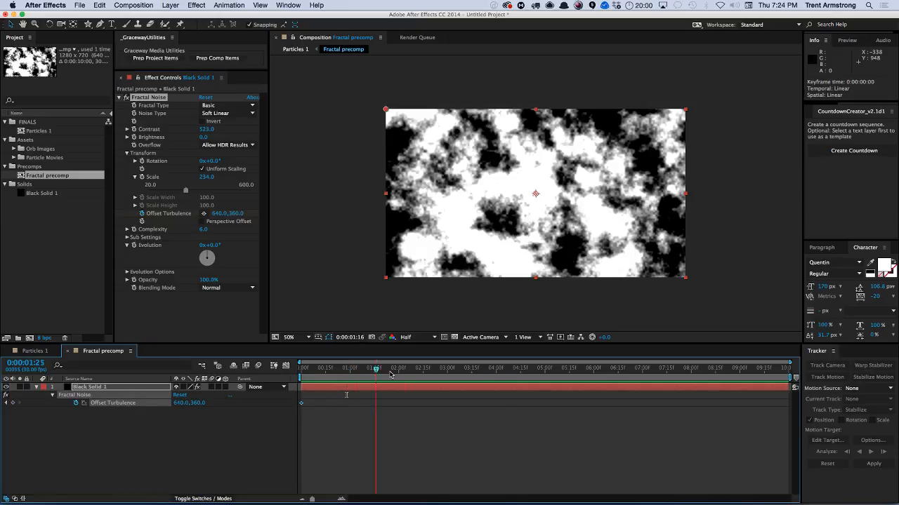
key("End")
left_click_drag(217, 216, 266, 347)
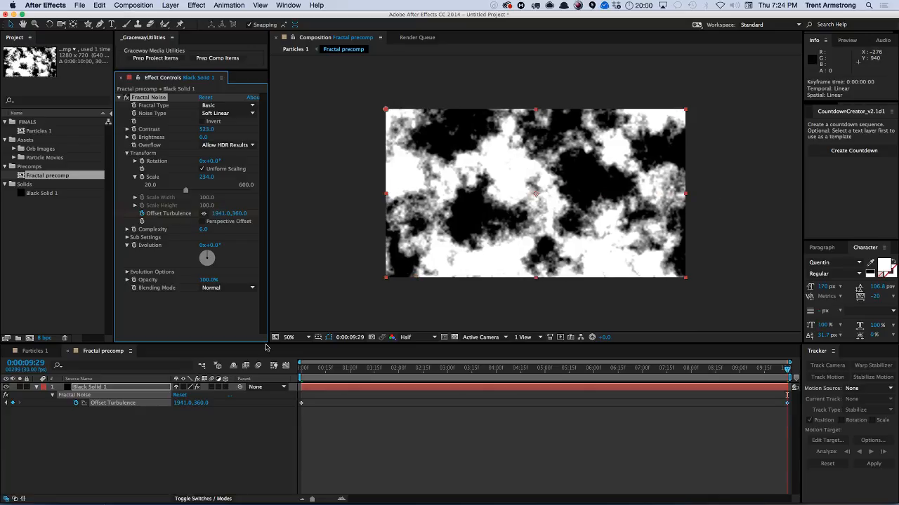
Return to the Particles 1 composition and preview the animation.
left_click(33, 351)
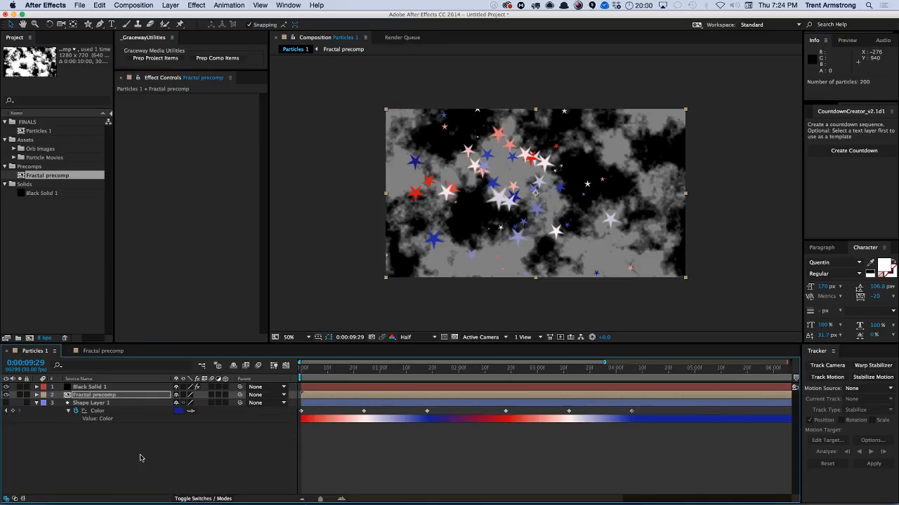
left_click(140, 458)
key("KP_0")
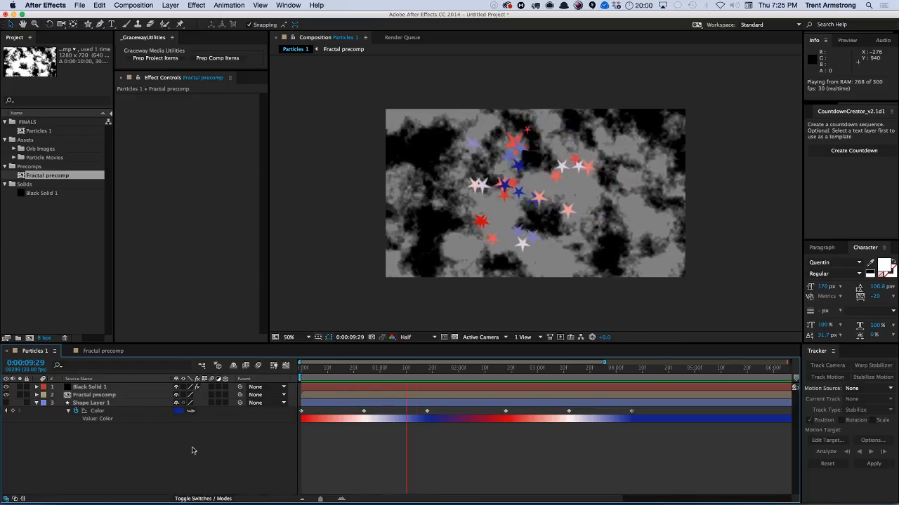
key("space")
key("minus")
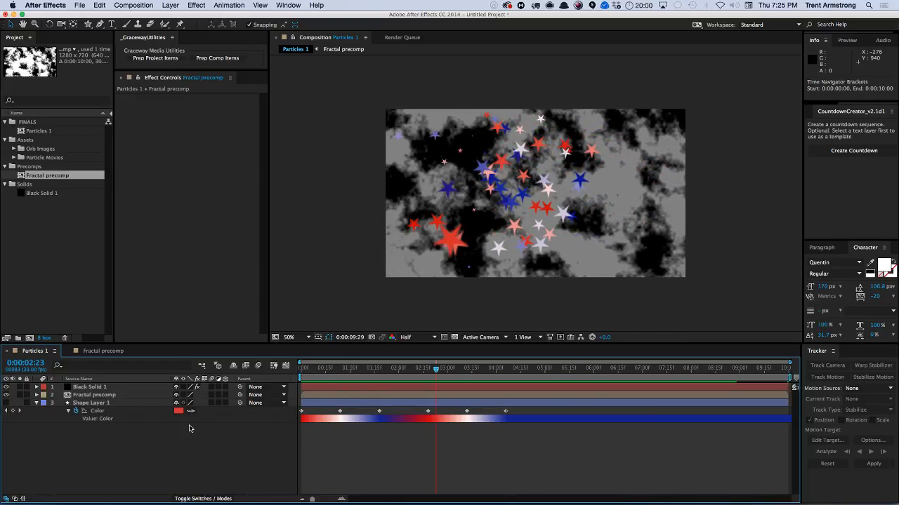
Set Map Green to None and Map Red to Angular Velocity, then preview.
left_click(99, 388)
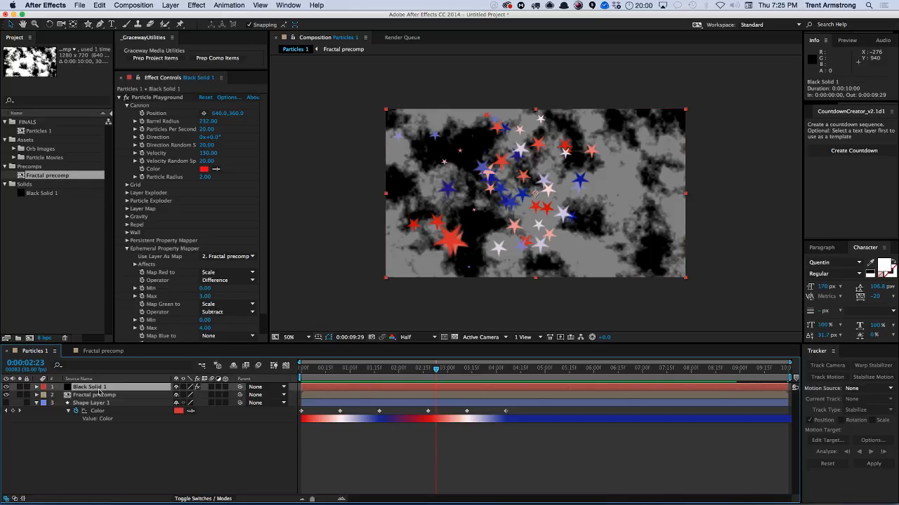
scroll(264, 240, "down", 2)
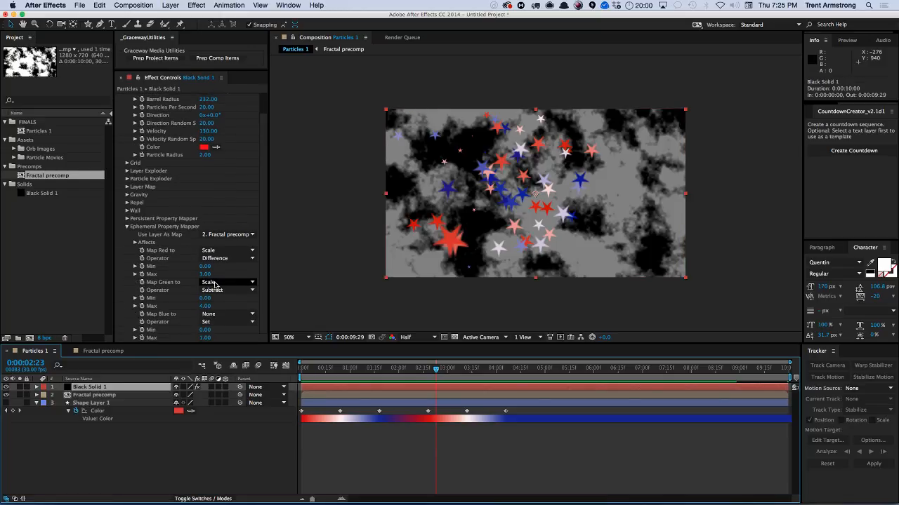
left_click(220, 284)
left_click(228, 292)
left_click(227, 251)
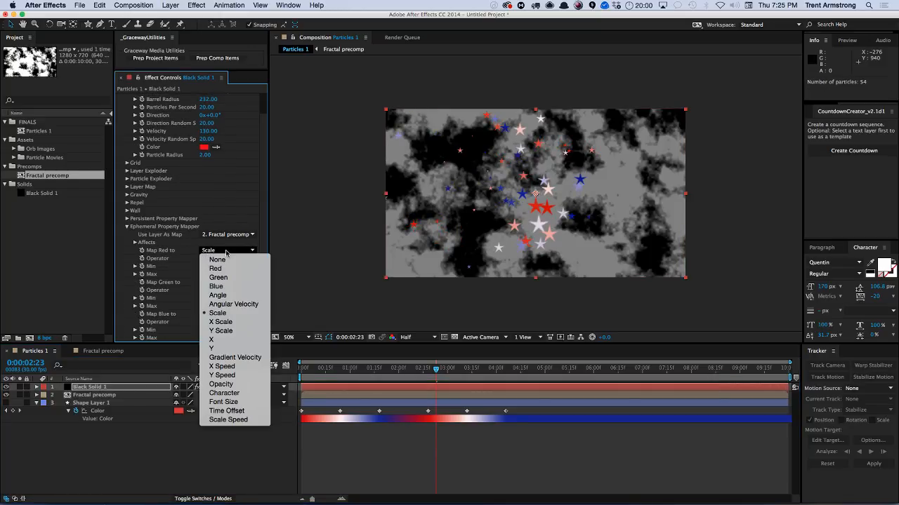
left_click(253, 304)
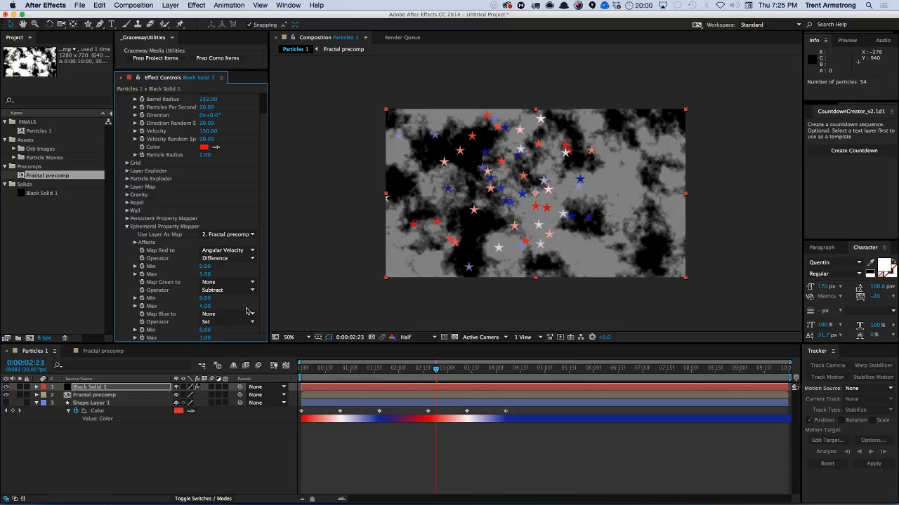
key("KP_0")
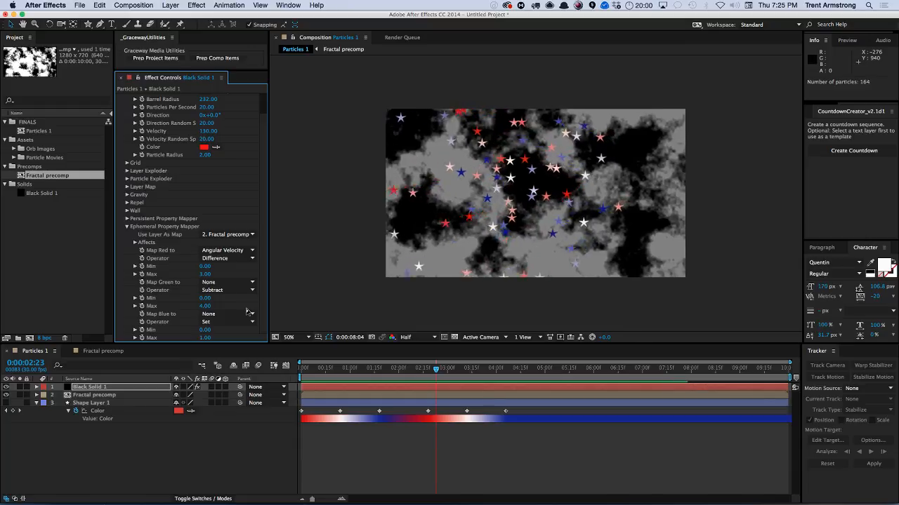
key("space")
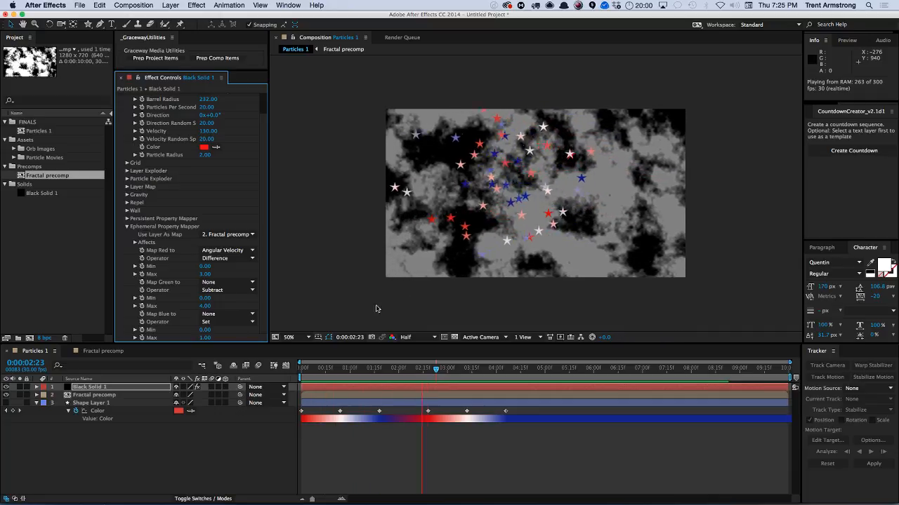
Raise the Red mapping's Max to 18, switch Map Red to Angle, and preview.
key("space")
left_click_drag(205, 274, 209, 274)
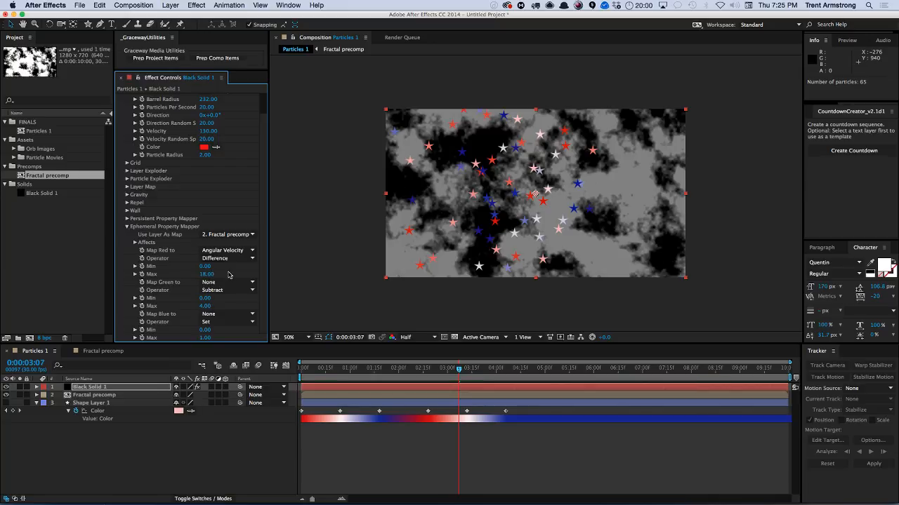
left_click(230, 251)
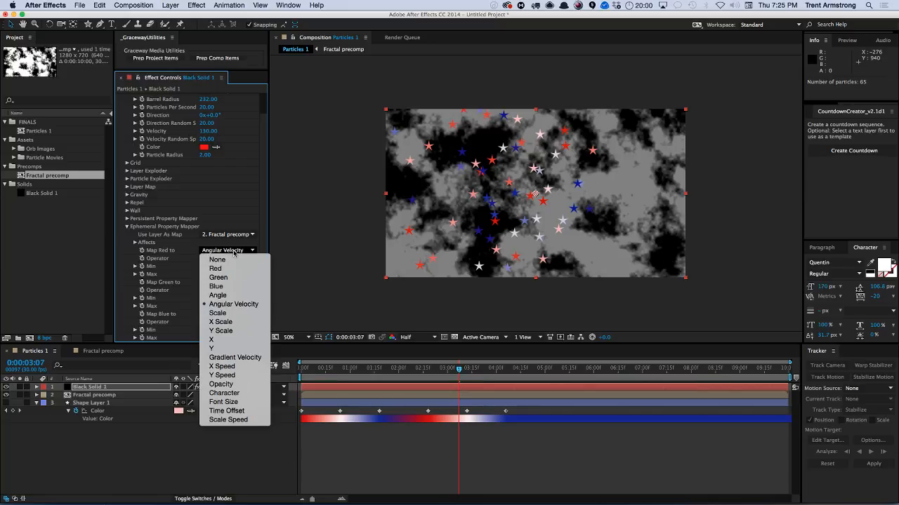
left_click(233, 295)
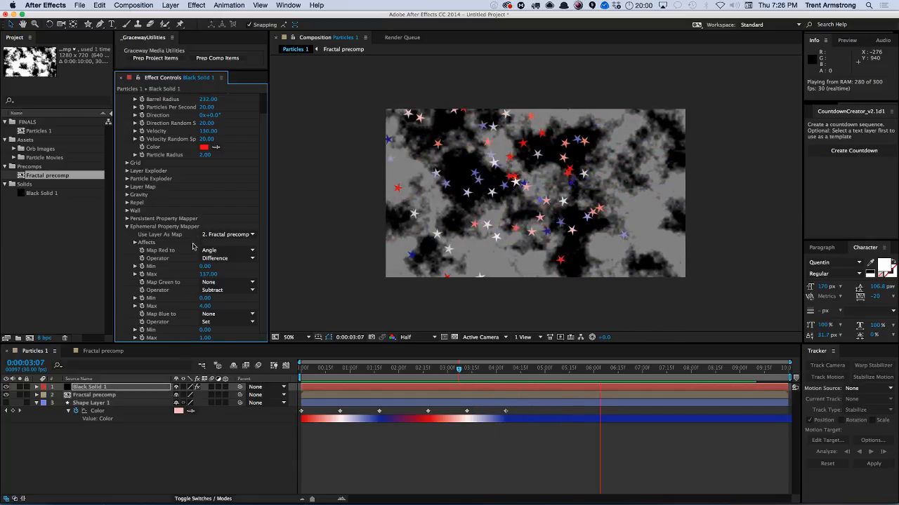
key("space")
Set the Cannon's Velocity to 0.
scroll(179, 114, "up", 2)
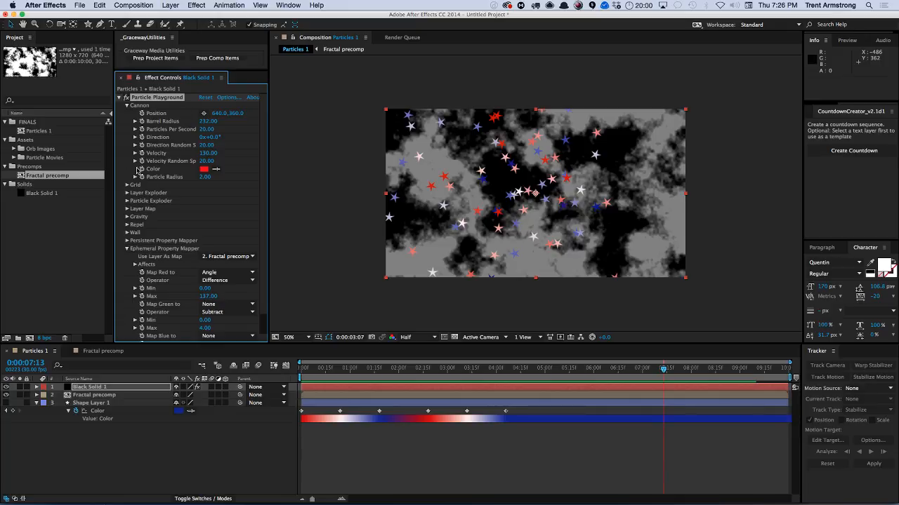
left_click(211, 154)
type("0")
key("Return")
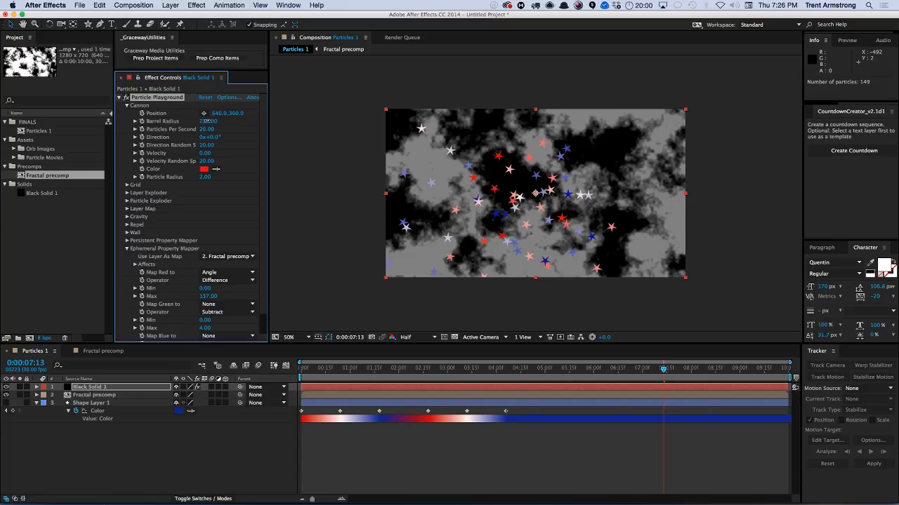
Try a Cannon Barrel Radius of 800, then set the Barrel Radius to 400.
left_click(208, 120)
type("800")
key("Return")
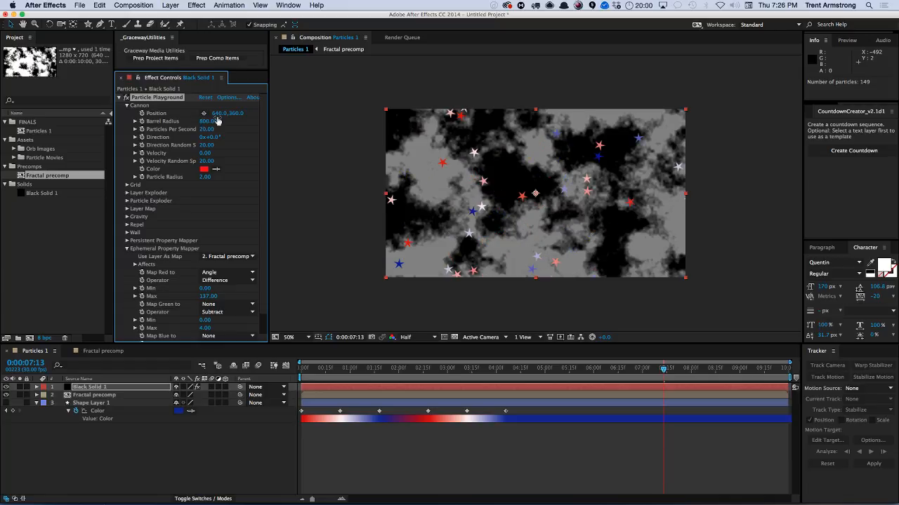
left_click(208, 121)
type("400")
key("Return")
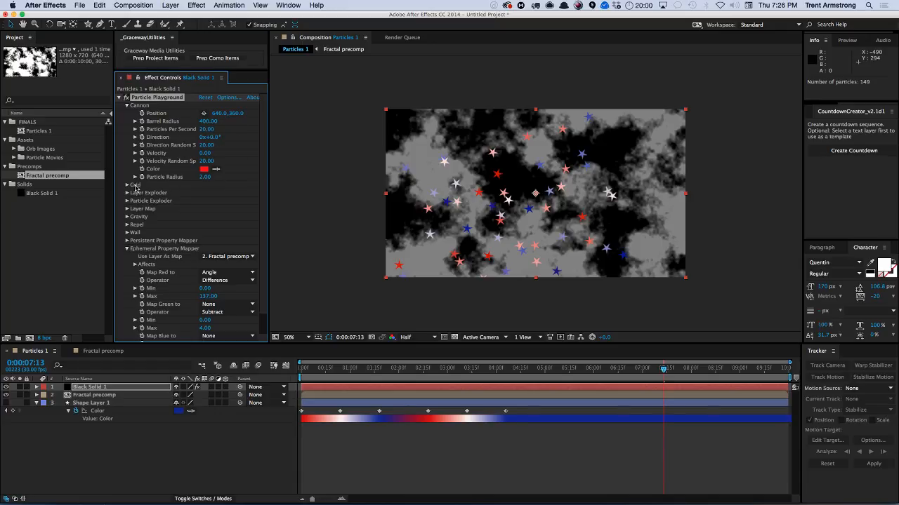
Set the Gravity Force to 0 and preview the animation.
left_click(127, 217)
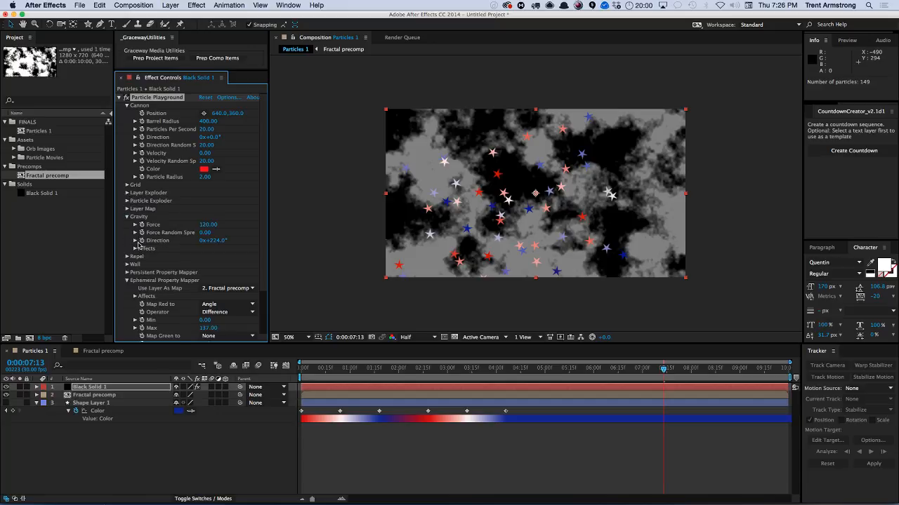
left_click(207, 224)
type("0")
key("Return")
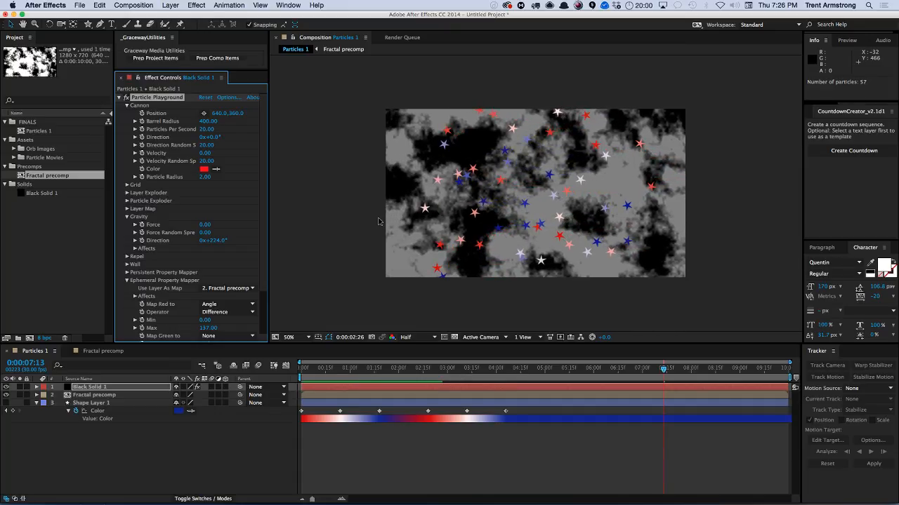
key("space")
Set the Cannon's Velocity Random Spread to 0 and preview the animation.
key("space")
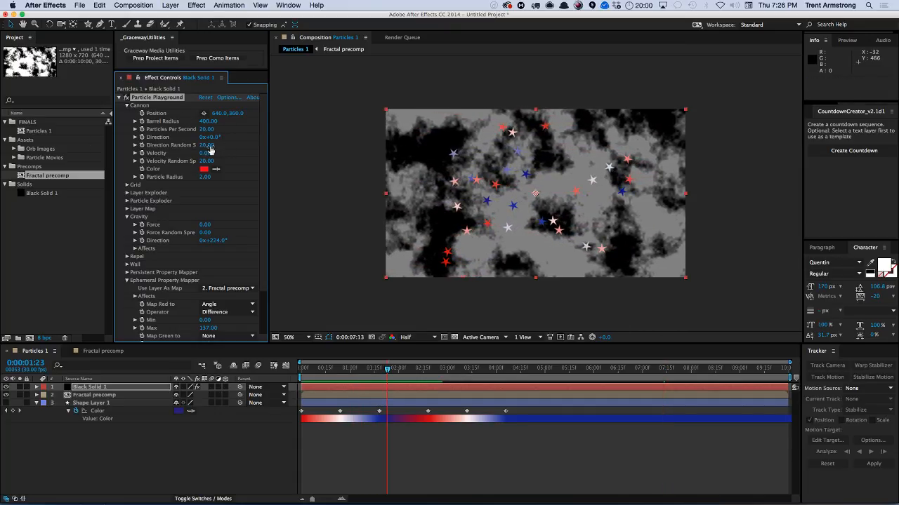
left_click(206, 160)
type("0")
key("Return")
key("space")
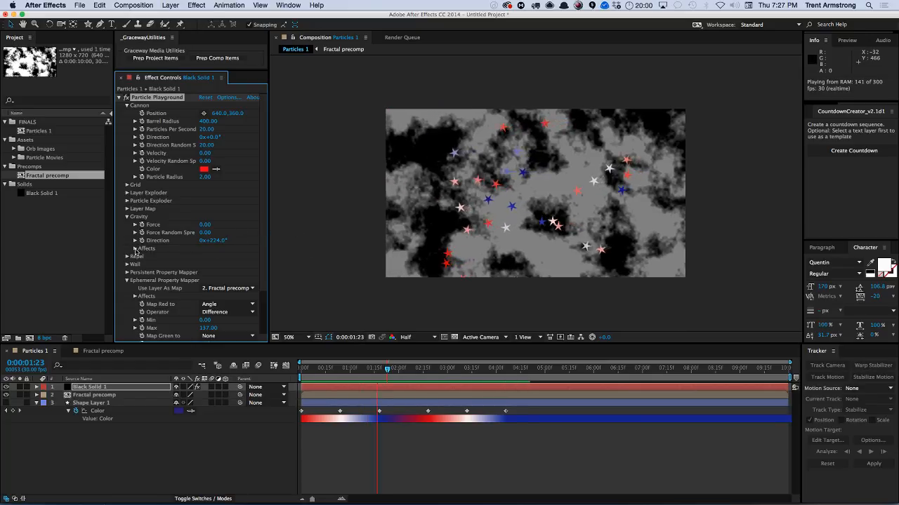
key("space")
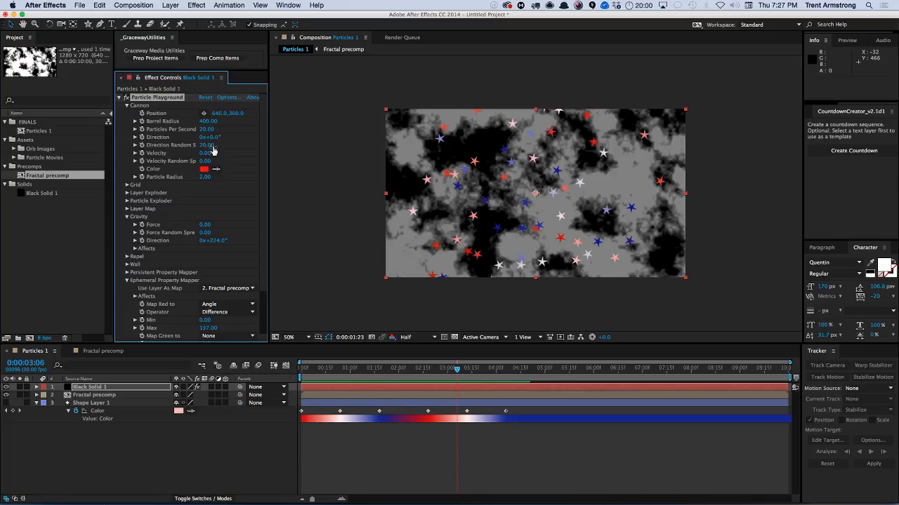
Set the Cannon's Direction Random Spread to 0.
left_click(207, 147)
type("0")
key("Return")
Set both Map Red to and Map Green to X in the Ephemeral Property Mapper, with the Green Max at about 73.
scroll(256, 240, "down", 3)
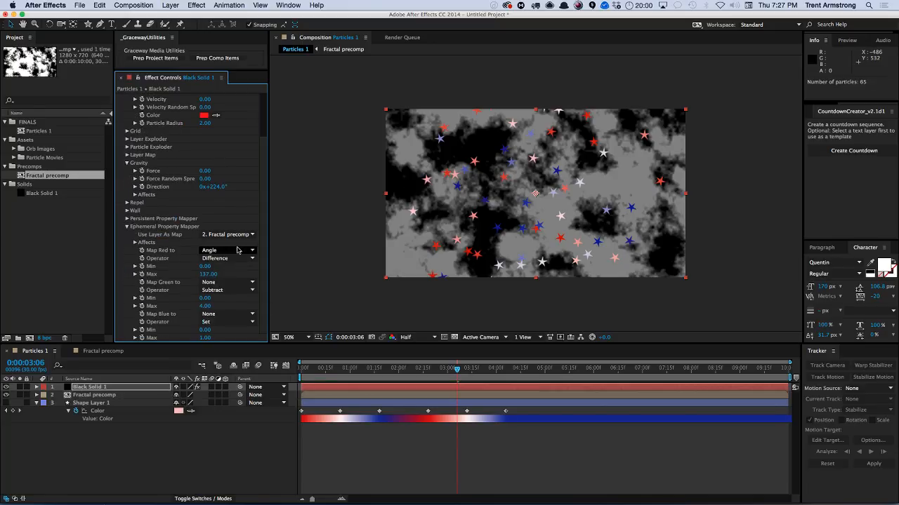
left_click(225, 253)
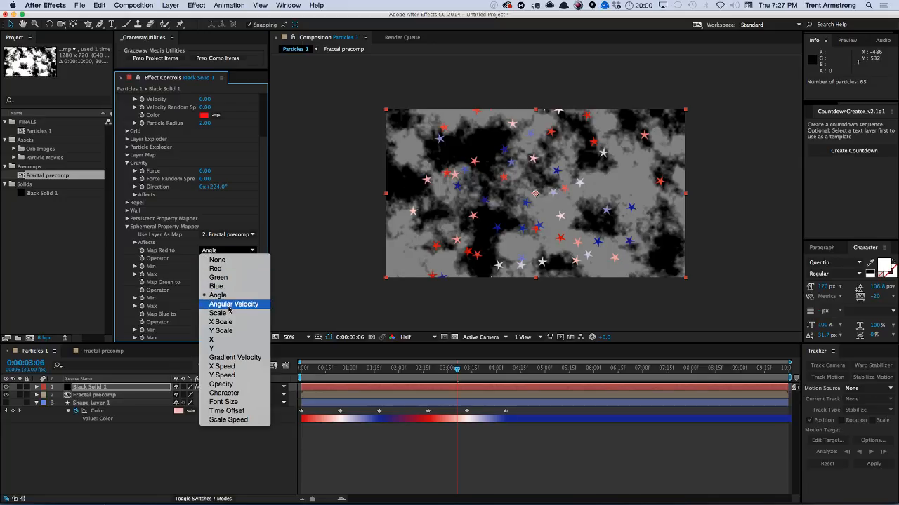
left_click(240, 340)
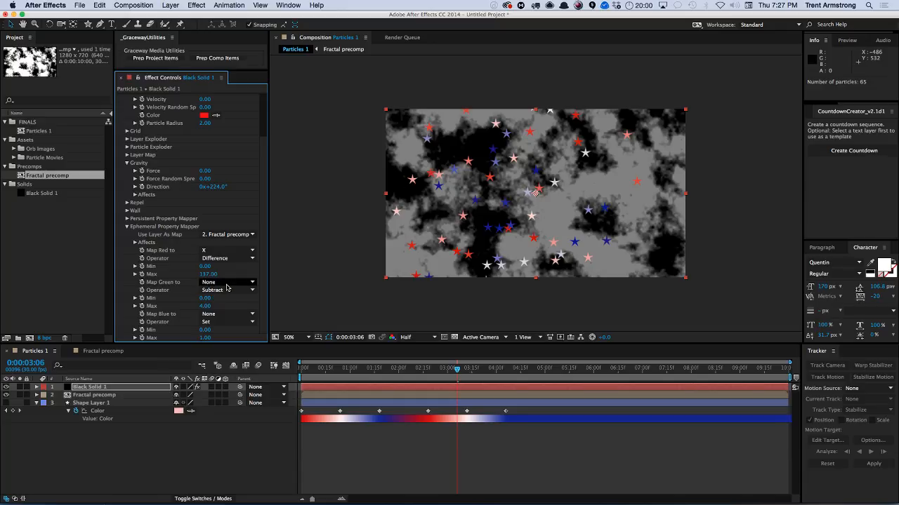
left_click(227, 284)
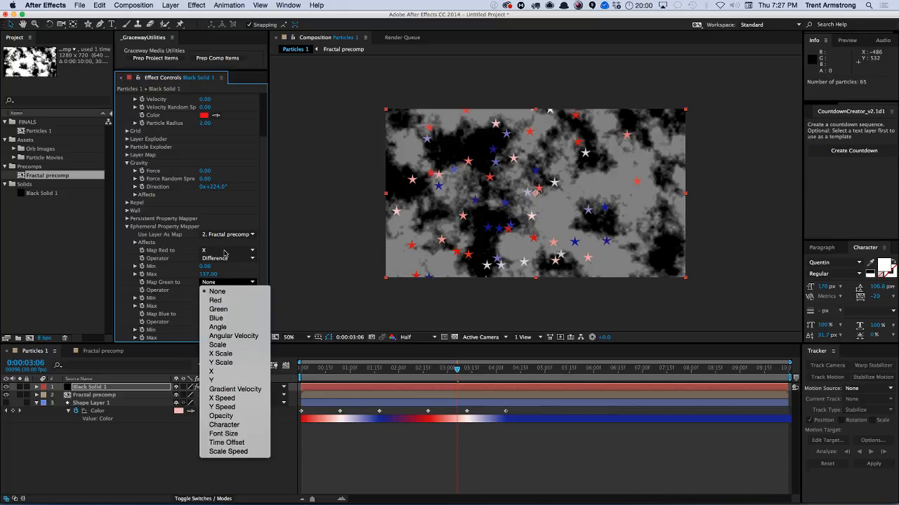
left_click(221, 372)
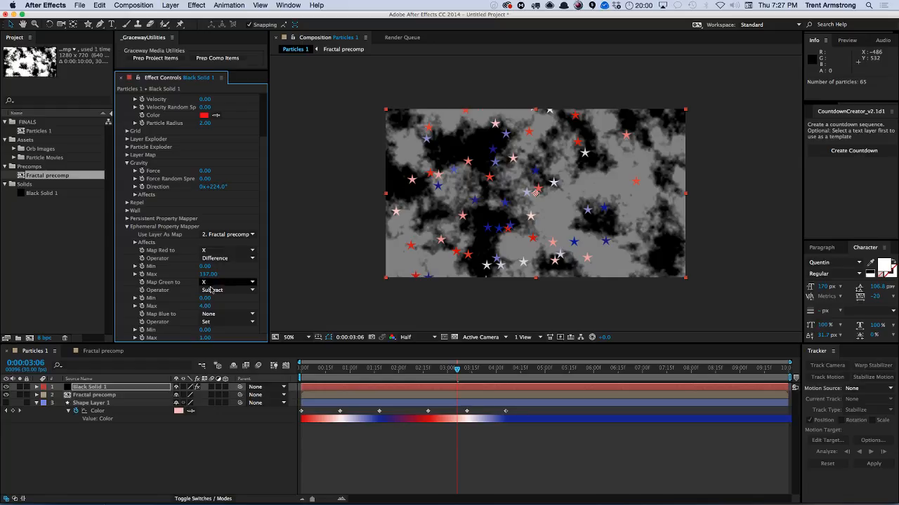
left_click_drag(205, 306, 235, 300)
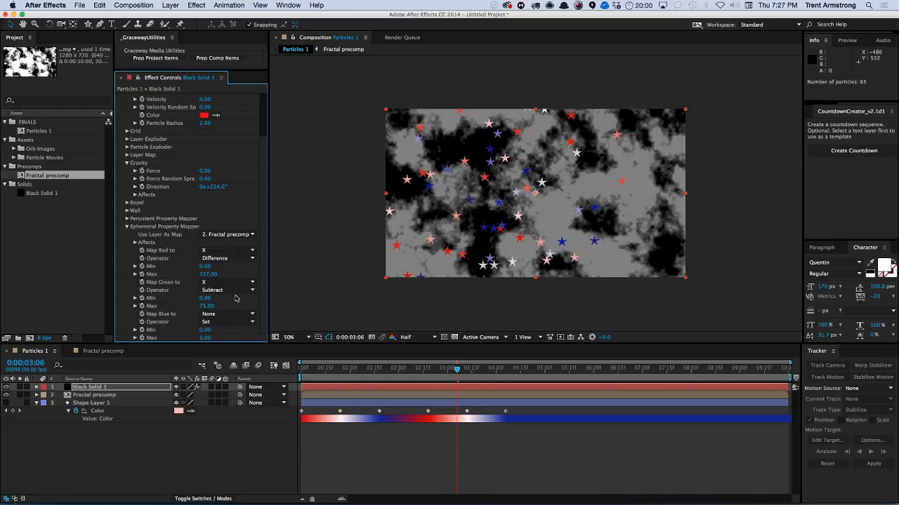
Hide the Fractal precomp layer and preview the animation.
key("KP_0")
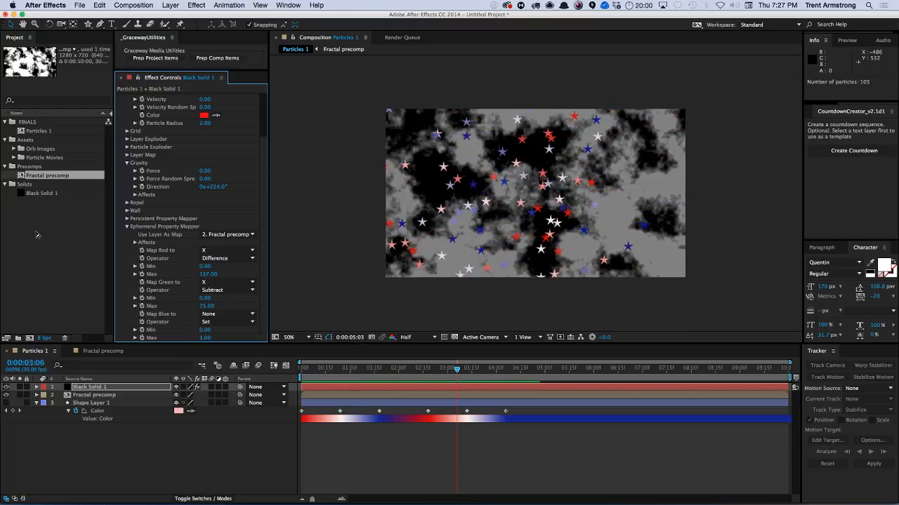
left_click(5, 395)
key("space")
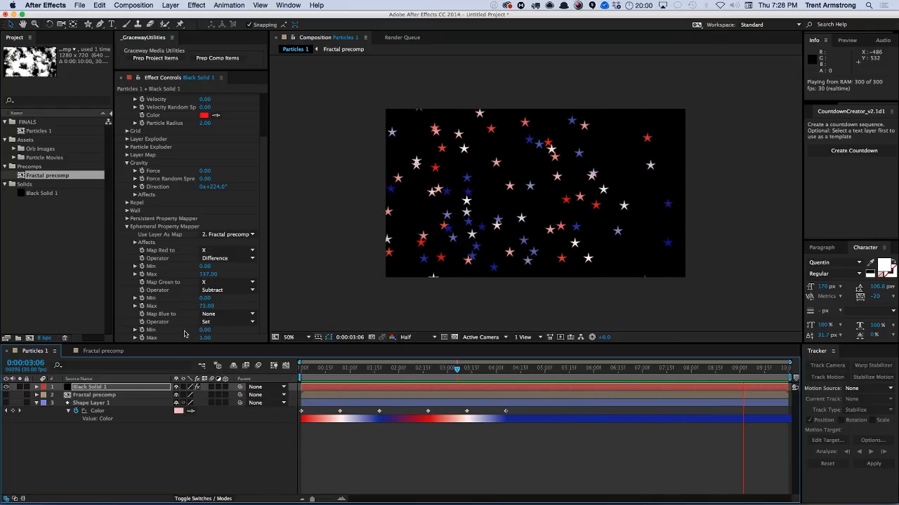
key("space")
Set the Layer Map's Random Time Max to 2.
left_click(109, 387)
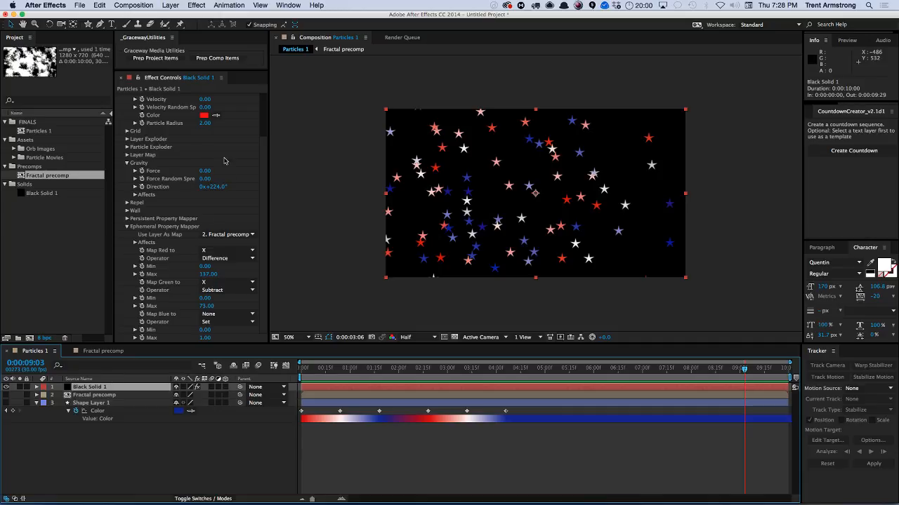
scroll(260, 161, "up", 3)
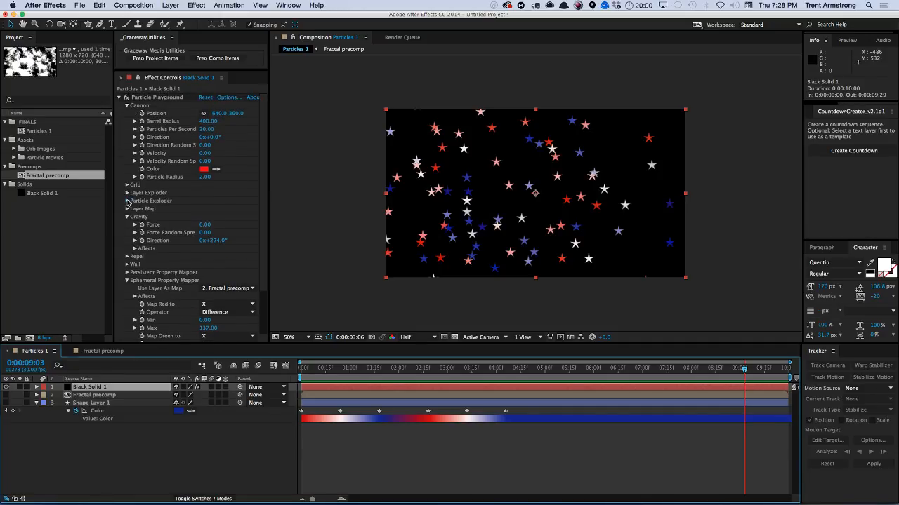
left_click(127, 201)
left_click(127, 202)
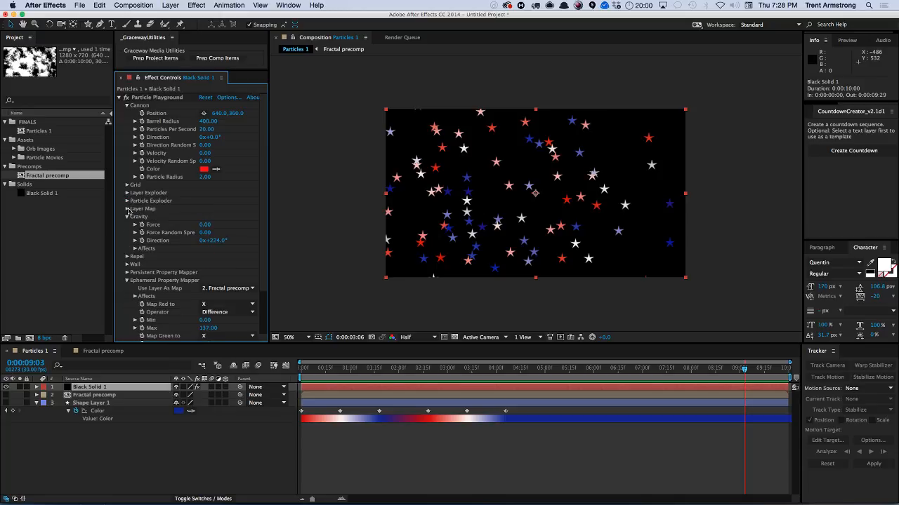
left_click(127, 217)
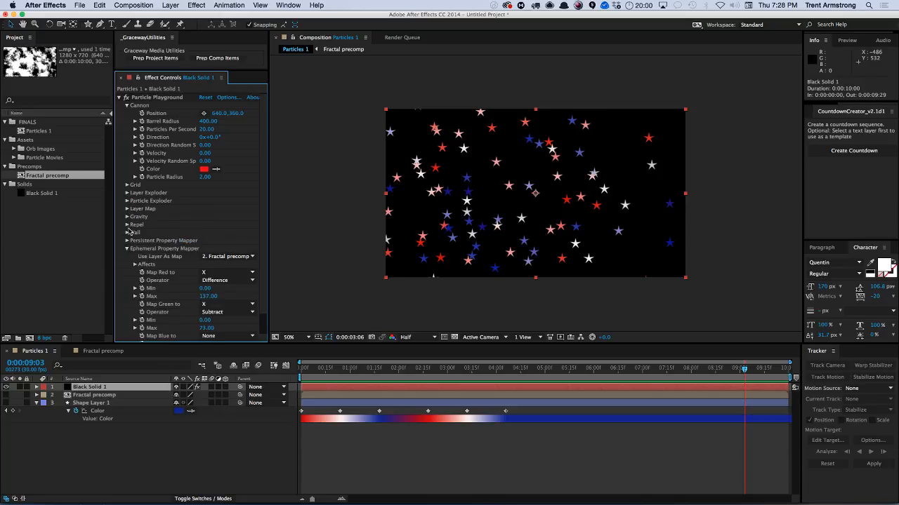
left_click(127, 209)
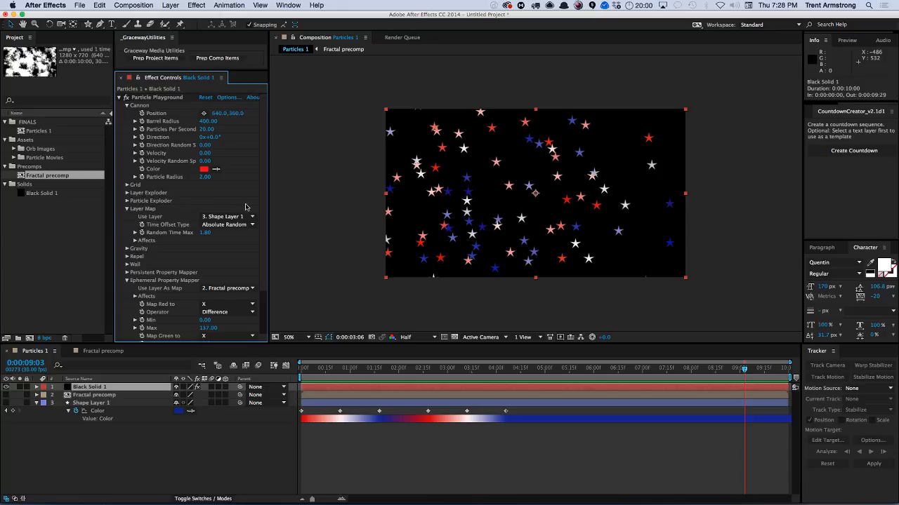
left_click(205, 232)
type("2")
key("Return")
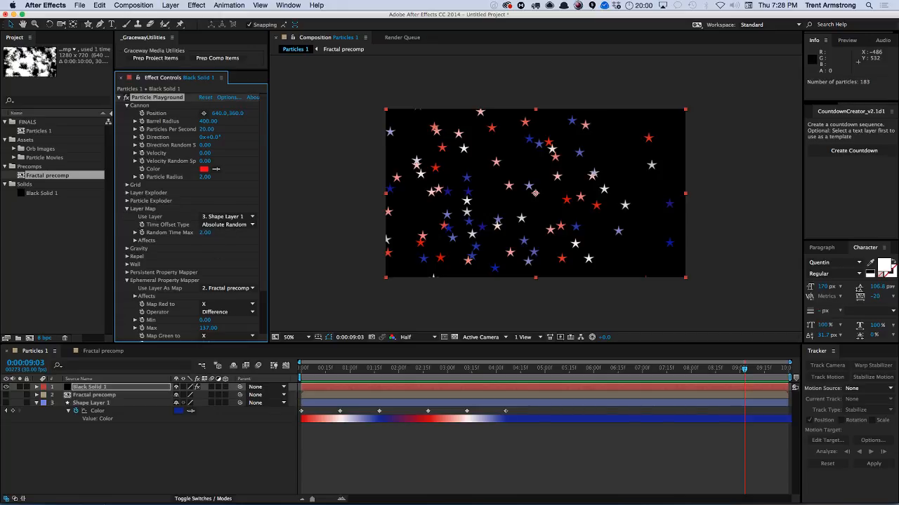
Set the Layer Map's Affects Selection Map to the Fractal precomp and preview the animation.
left_click(134, 241)
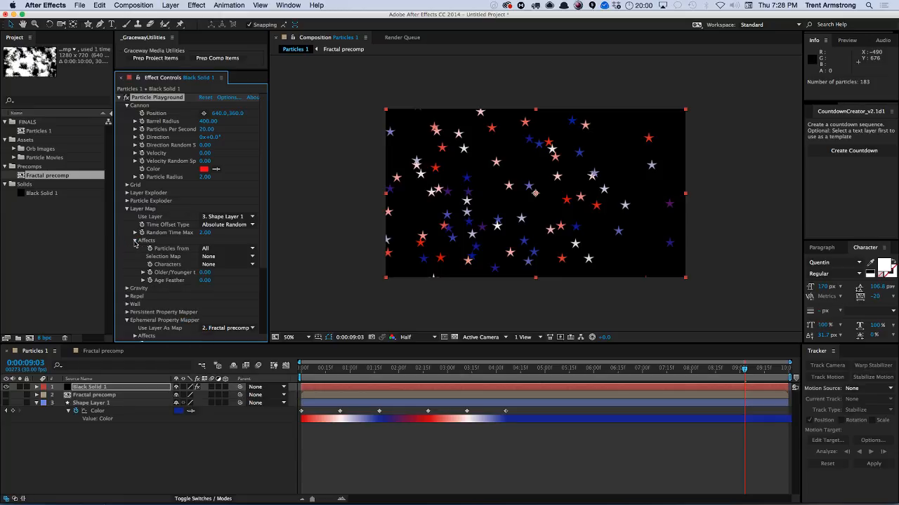
left_click(228, 256)
left_click(232, 284)
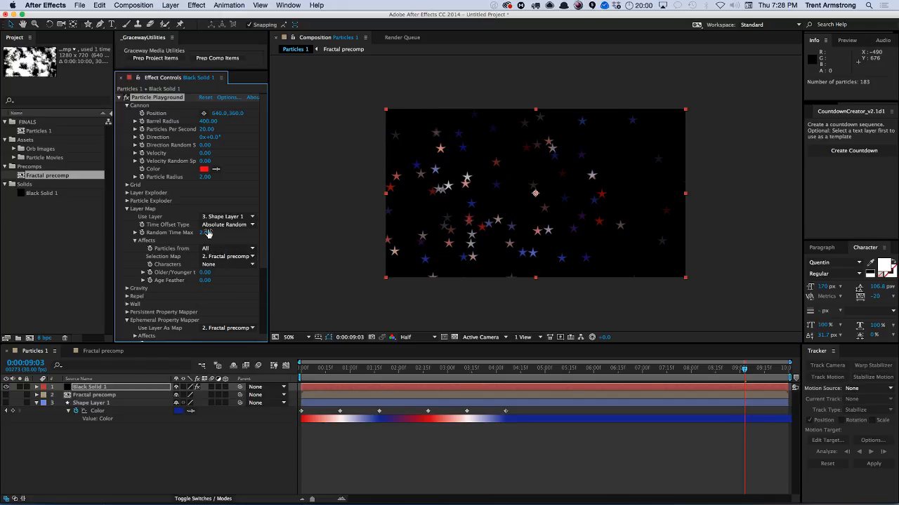
left_click(197, 448)
key("space")
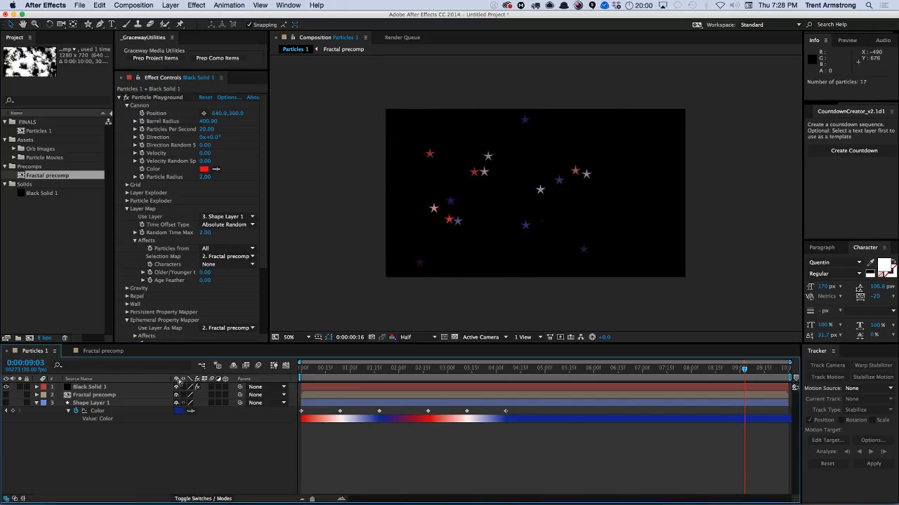
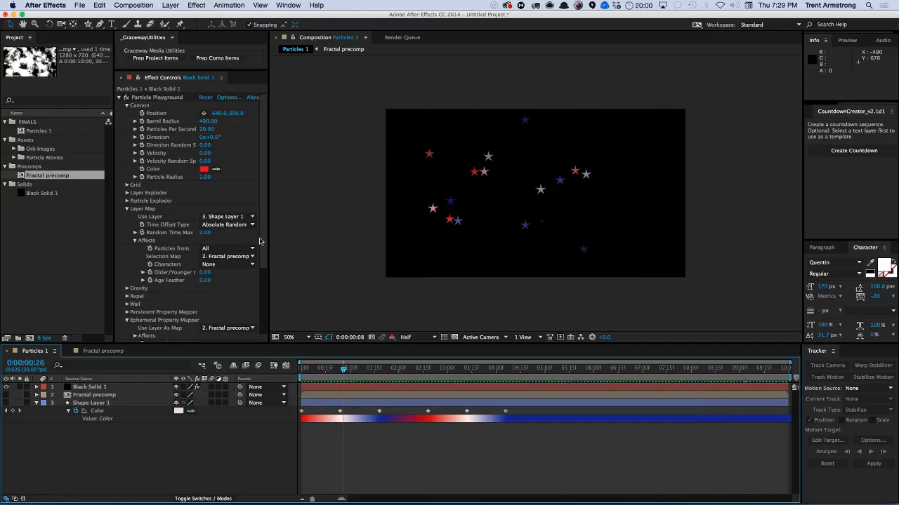
Set the Layer Map's Age Feather to 0.
left_click_drag(262, 243, 259, 314)
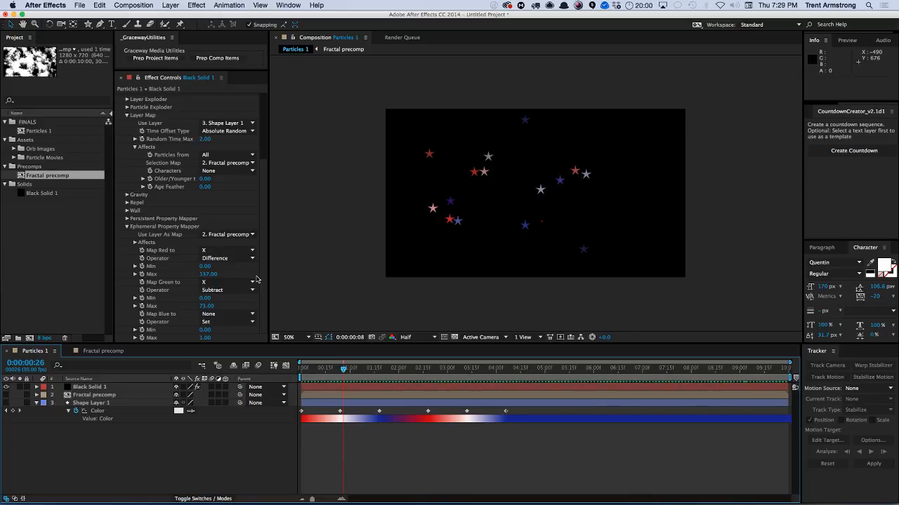
left_click_drag(207, 187, 216, 187)
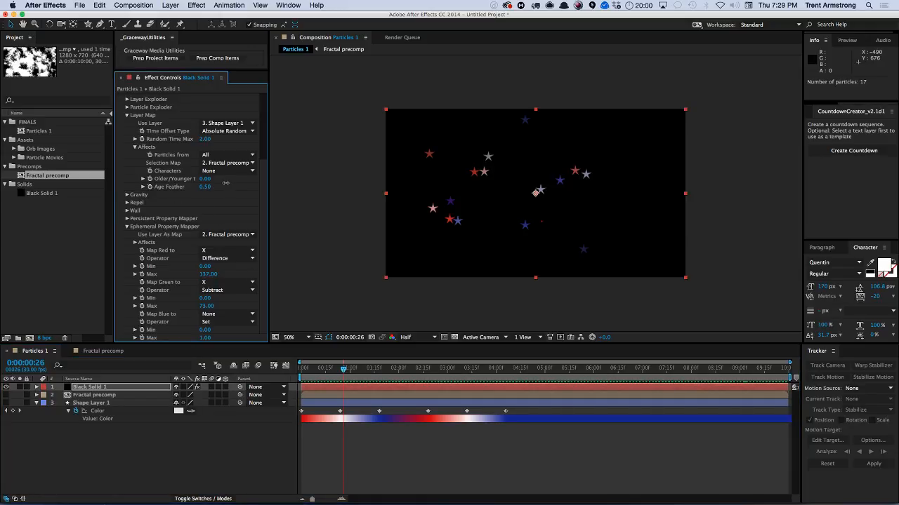
left_click(208, 187)
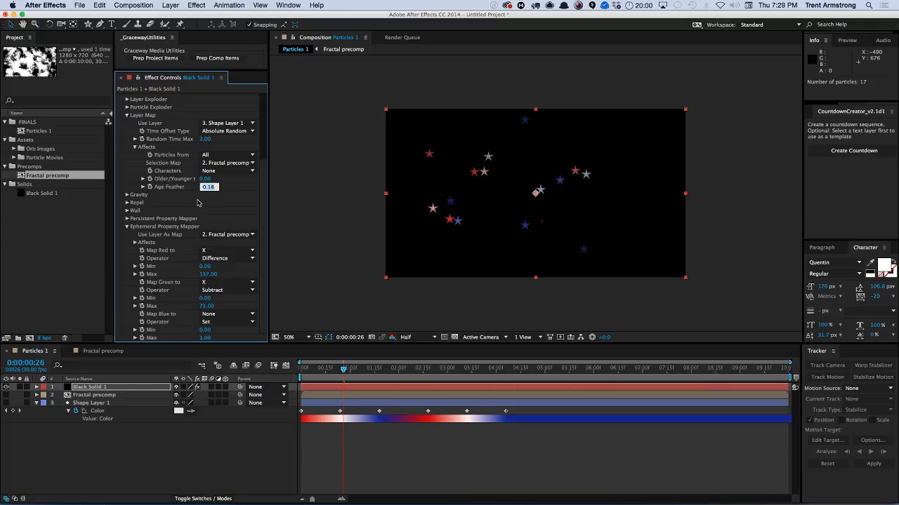
type("0")
key("Return")
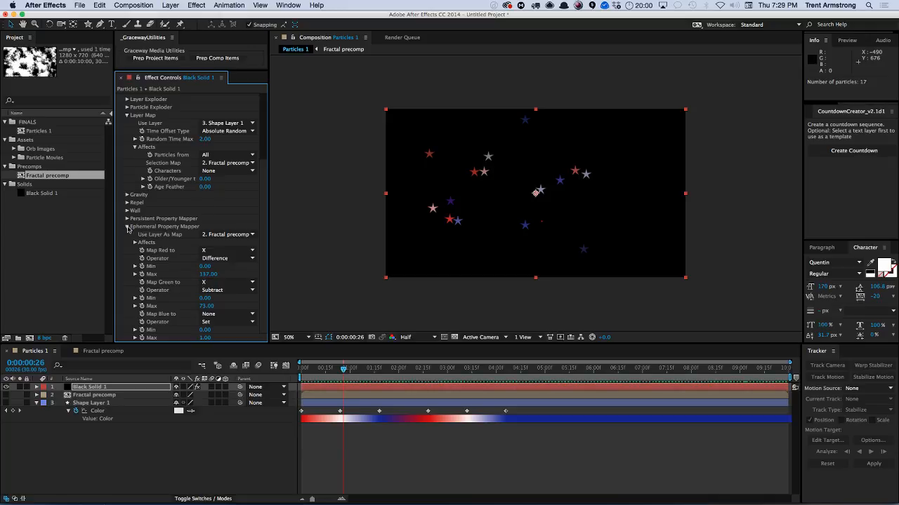
Expand the Wall settings and check the available Boundary options.
left_click(127, 226)
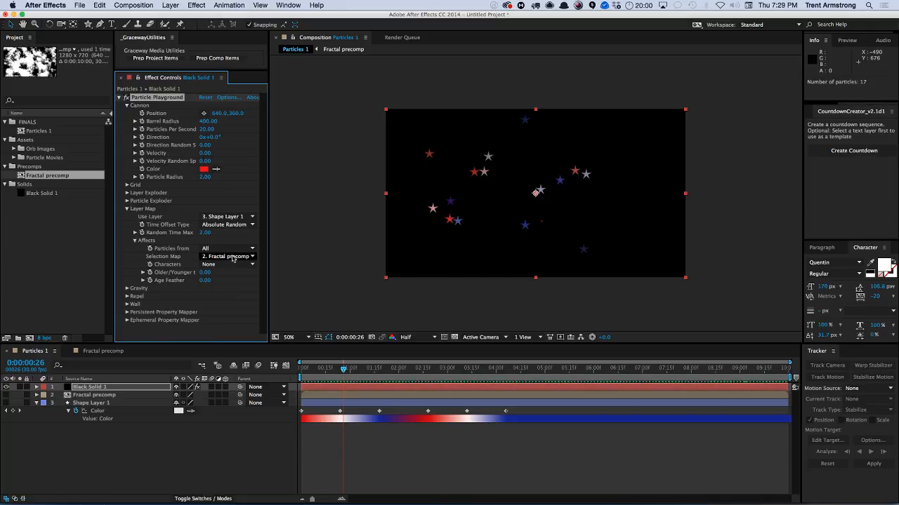
left_click(127, 304)
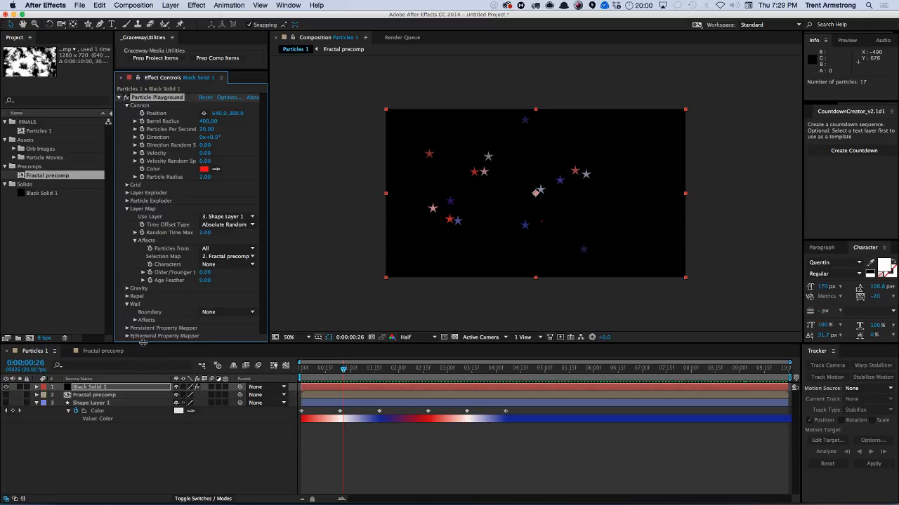
left_click(230, 312)
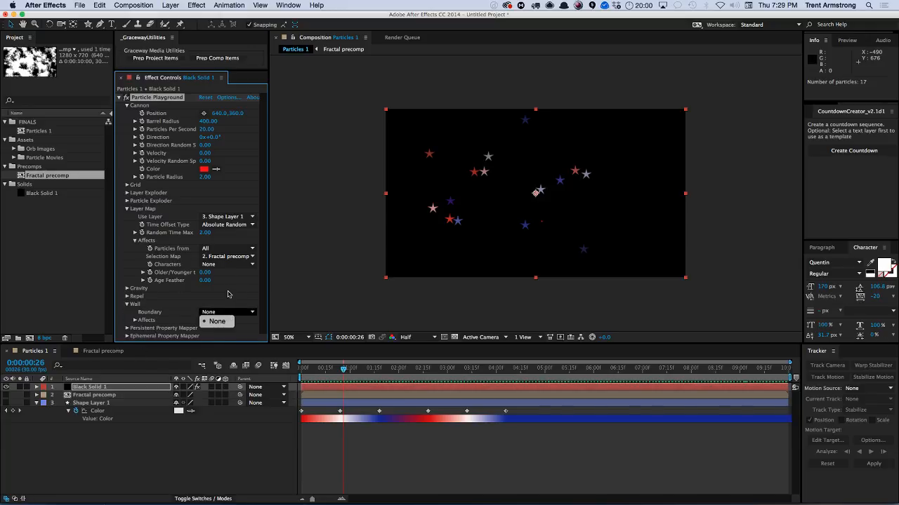
left_click(227, 294)
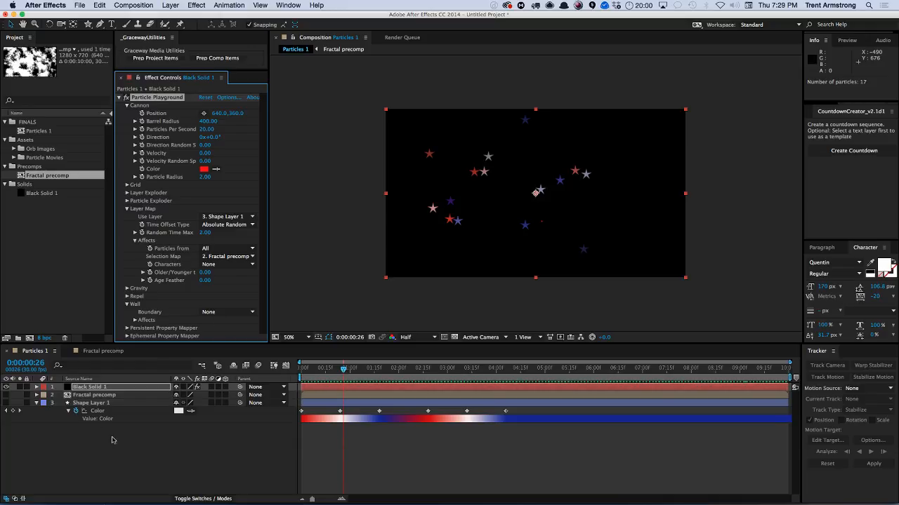
Draw a closed four-point mask with the Pen tool on the Black Solid layer, covering the comp's left side.
left_click(96, 388)
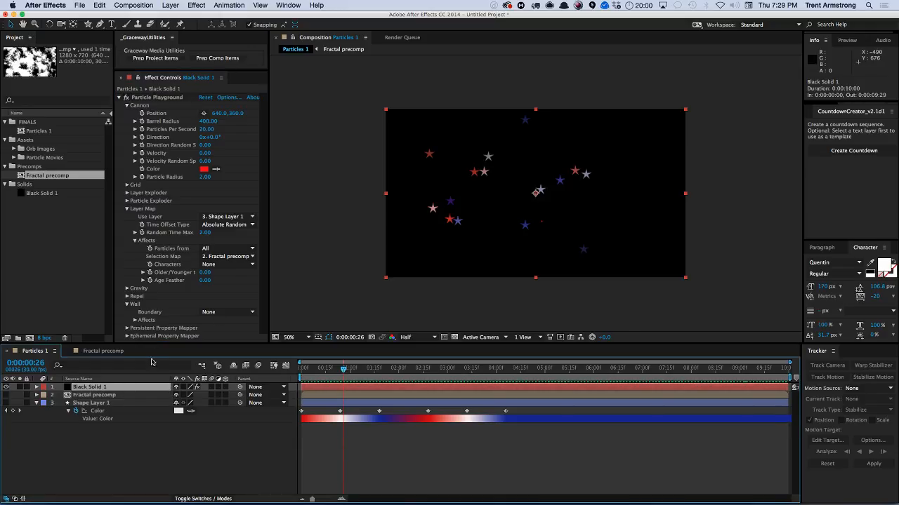
key("g")
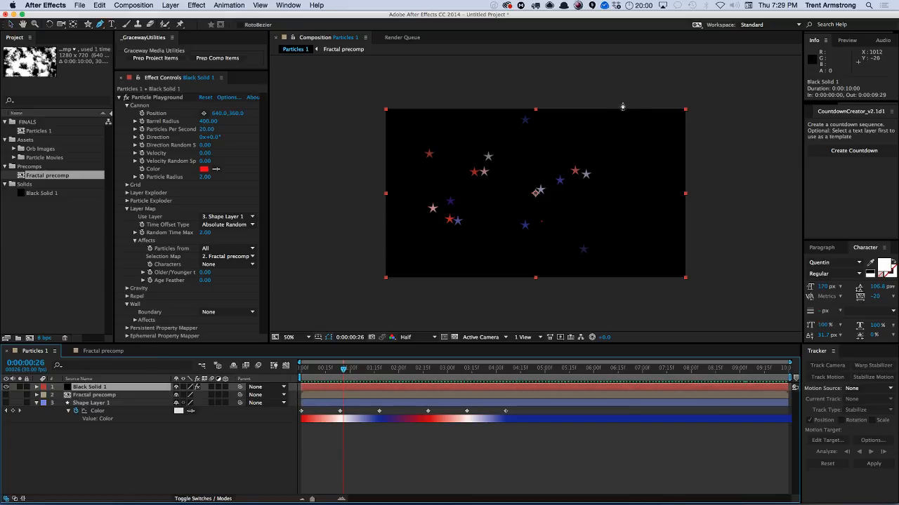
left_click(367, 97)
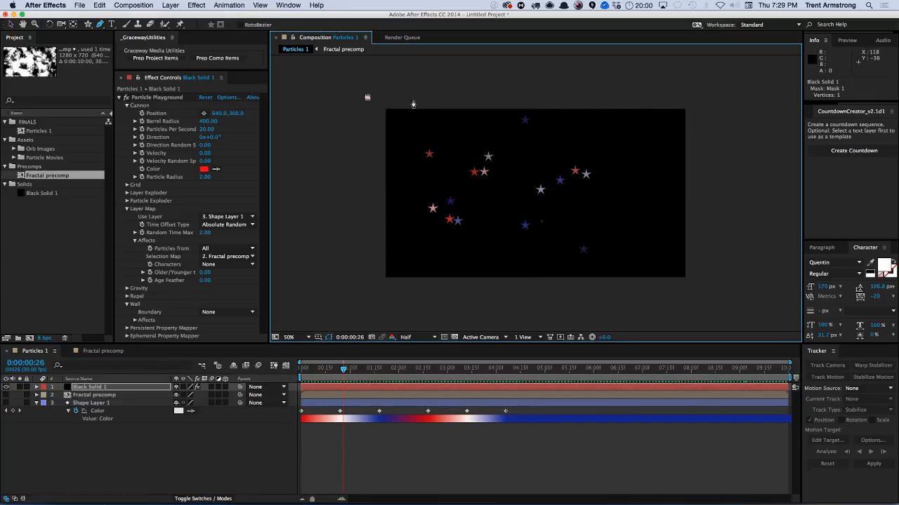
left_click(413, 101)
left_click(532, 292)
left_click(371, 294)
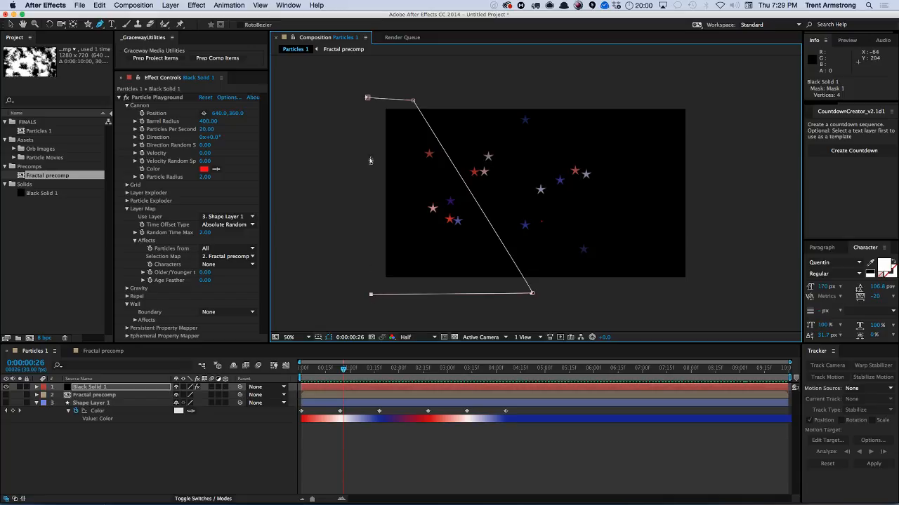
left_click(367, 98)
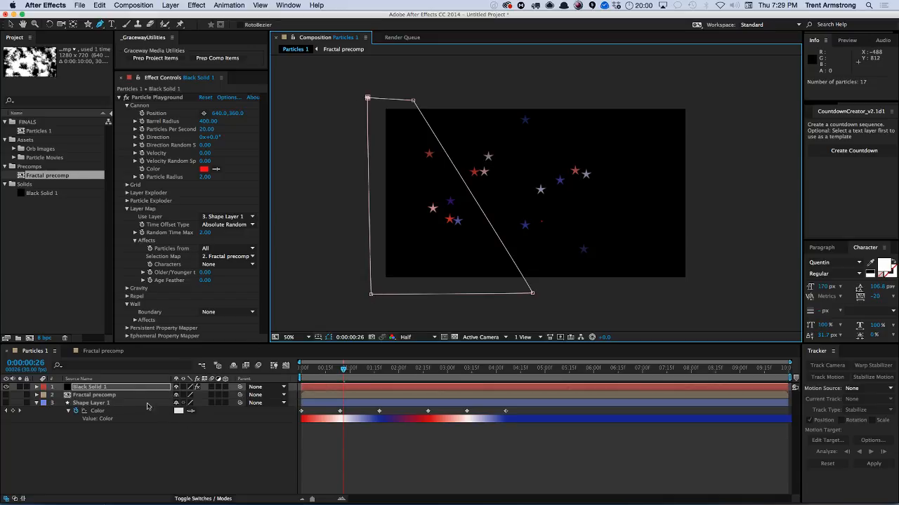
Set Mask 1's mode to None.
left_click(130, 388)
key("m")
left_click(186, 394)
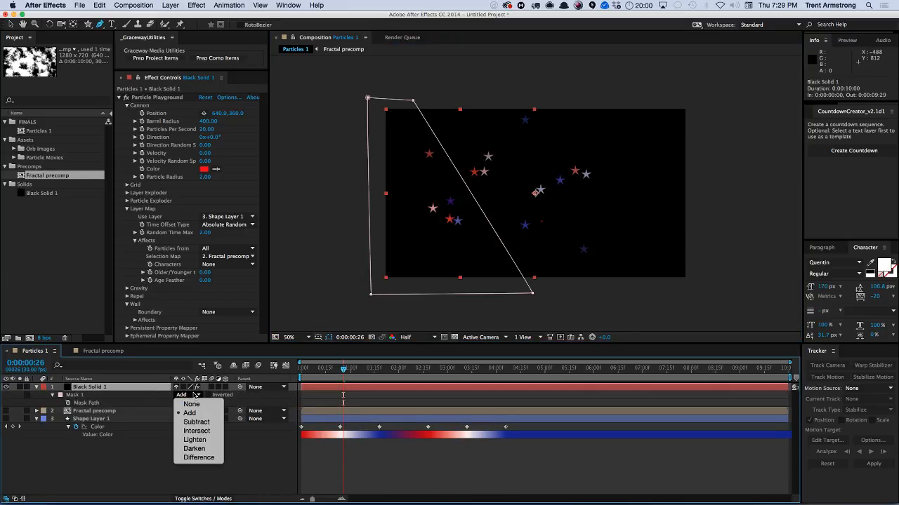
left_click(191, 404)
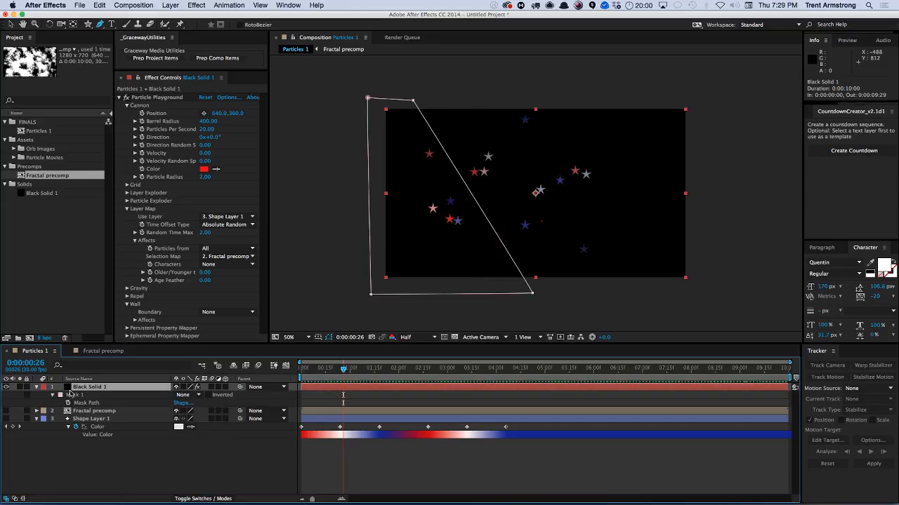
left_click(36, 388)
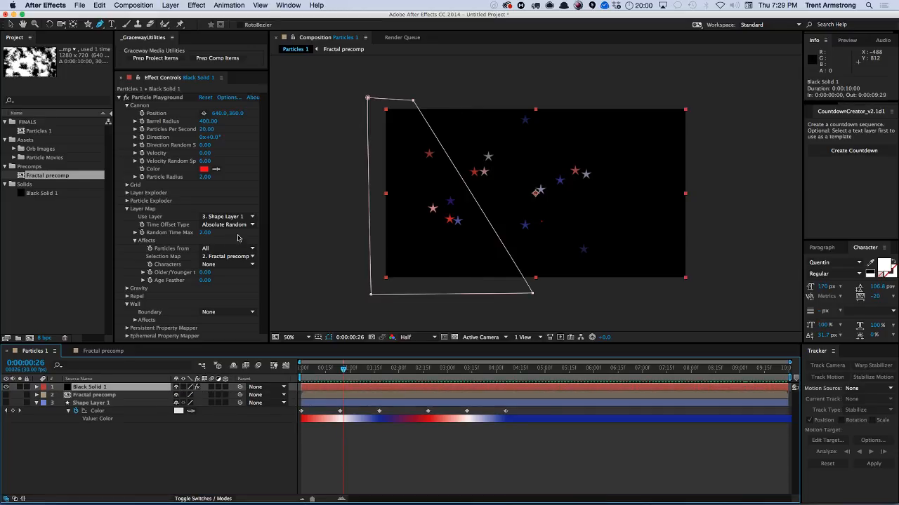
Set the Wall Boundary to Mask 1 and expand the Wall's Affects settings.
left_click(223, 312)
left_click(219, 335)
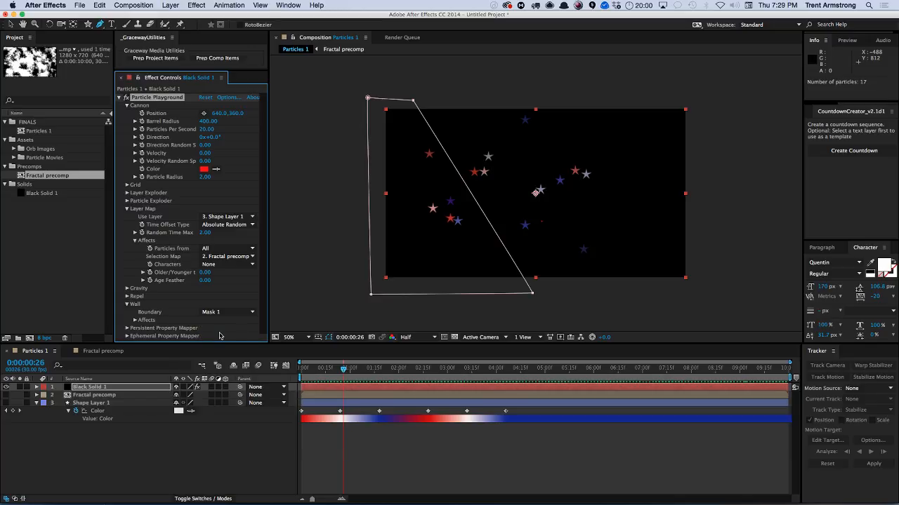
left_click(134, 320)
scroll(261, 309, "down", 2)
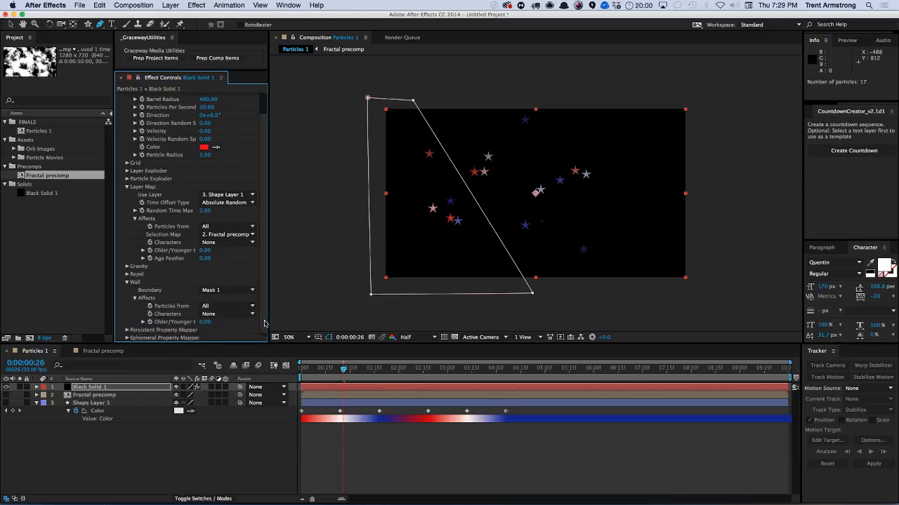
left_click(227, 307)
left_click(100, 426)
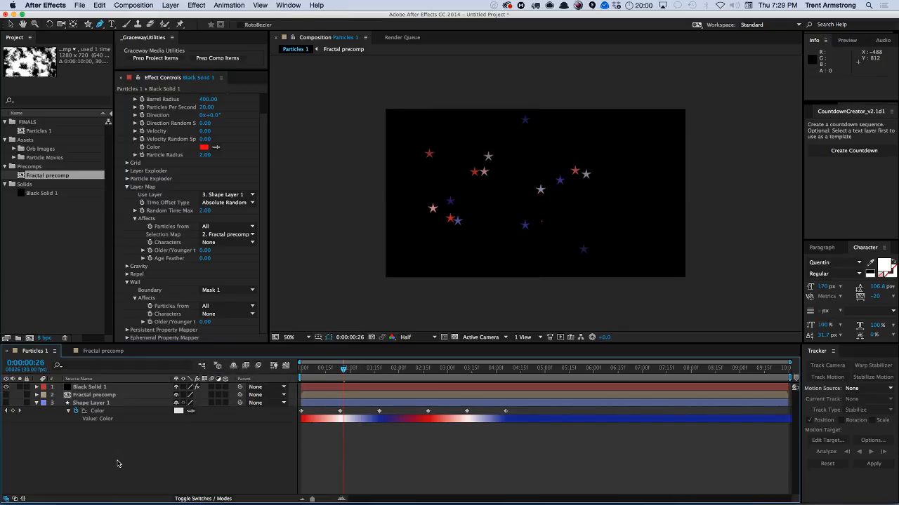
Set the Cannon's Barrel Radius to 2.
key("KP_0")
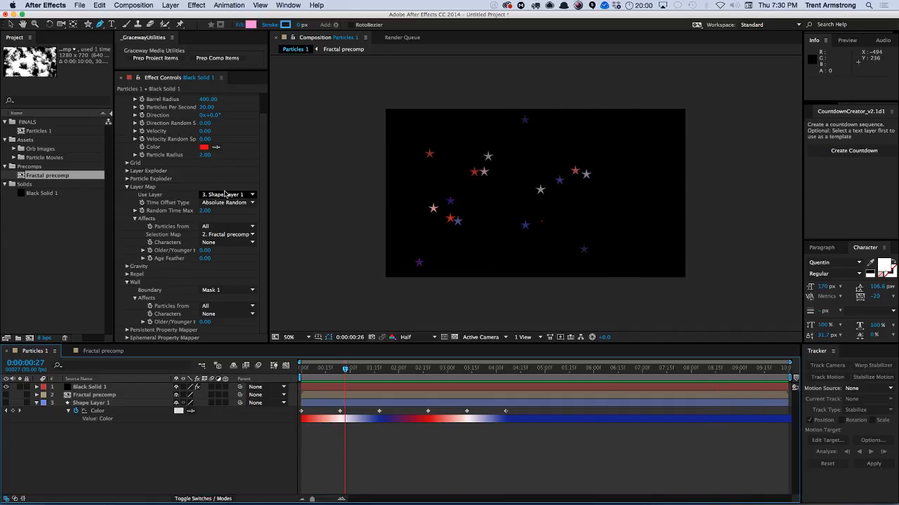
left_click(128, 275)
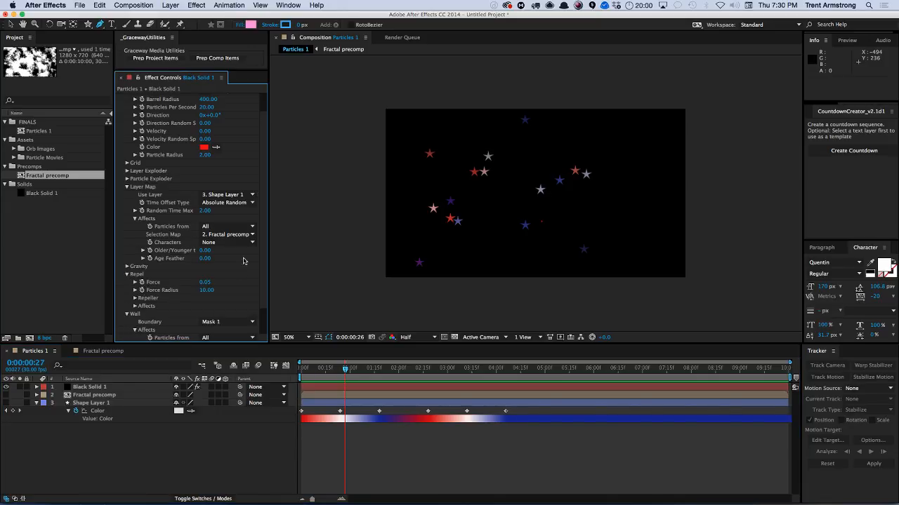
left_click(128, 267)
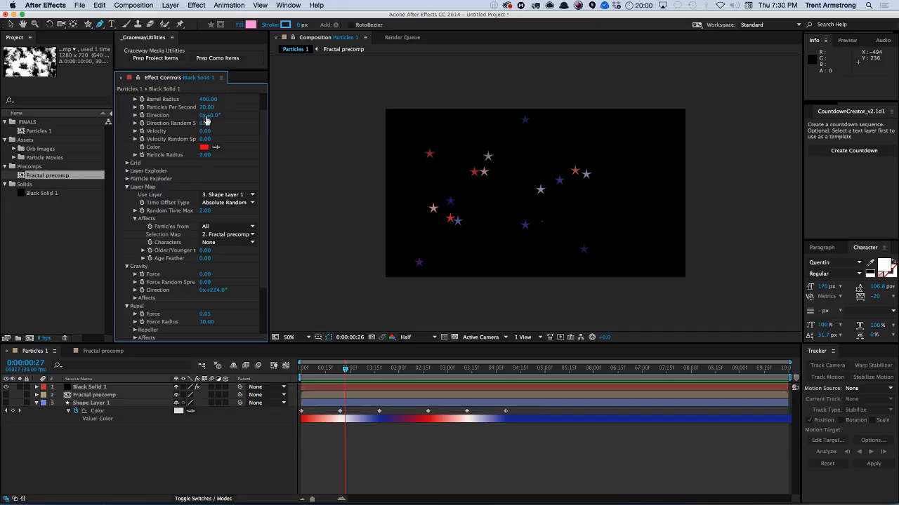
scroll(219, 110, "up", 2)
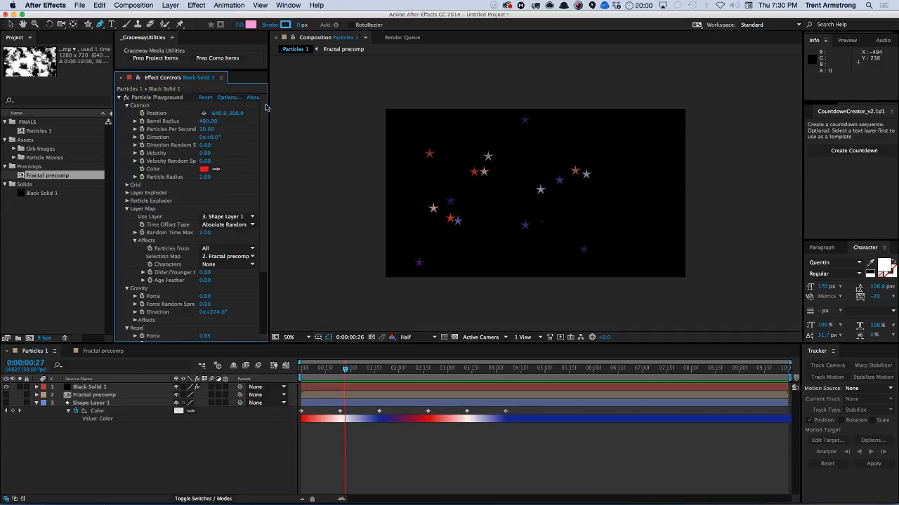
left_click(208, 121)
type("2")
key("Return")
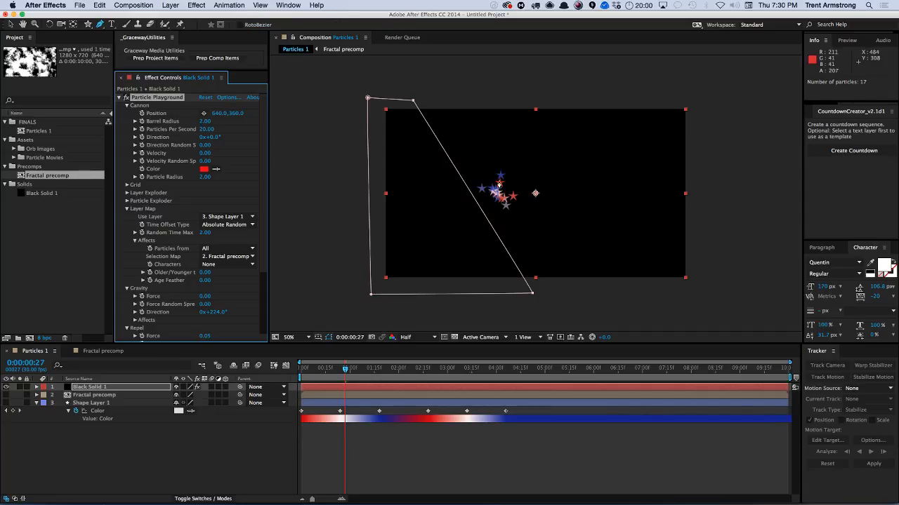
Move the Cannon's Position to 1005, 360 and set its Velocity to about 74.
left_click_drag(217, 114, 346, 104)
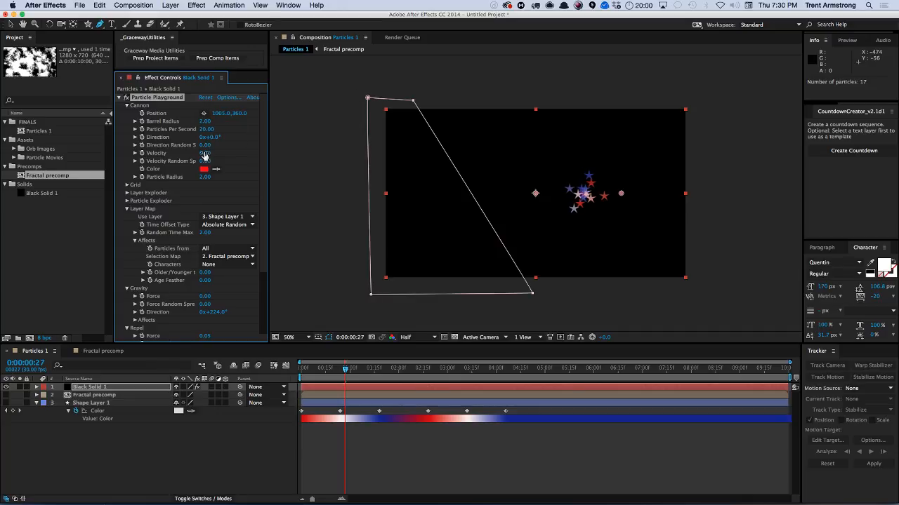
mouse_move(205, 152)
left_mouse_down()
mouse_move(237, 150)
mouse_move(212, 161)
left_mouse_up()
Set the Gravity Force to 97 and its Direction to 180°, then scrub the timeline to preview.
scroll(155, 143, "down", 5)
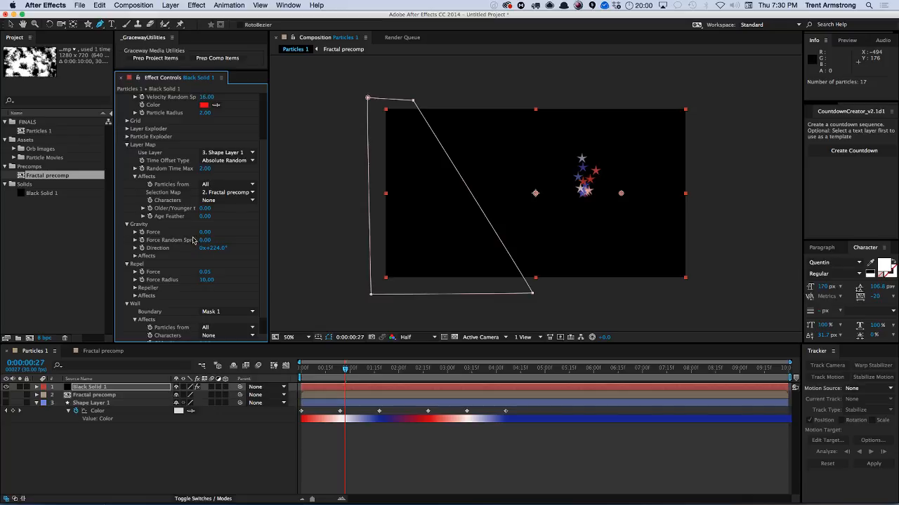
left_click_drag(206, 232, 248, 230)
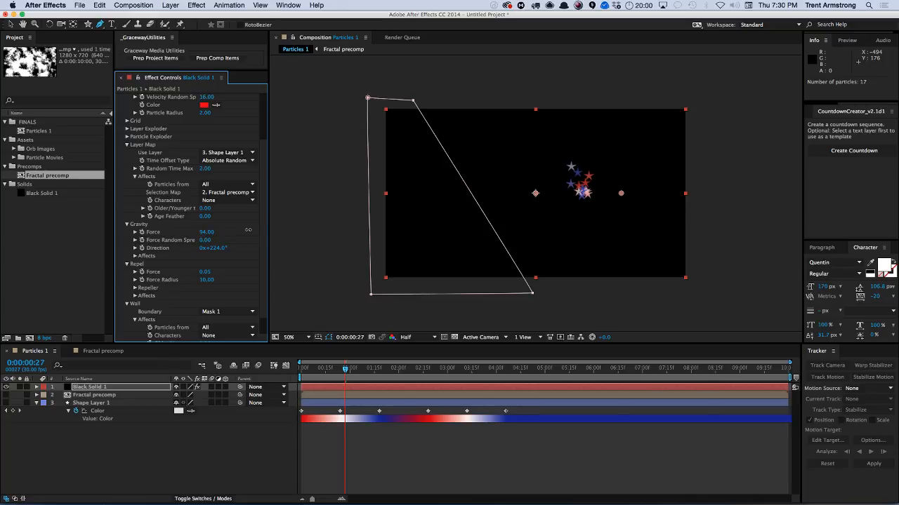
left_click(221, 248)
type("180")
key("Return")
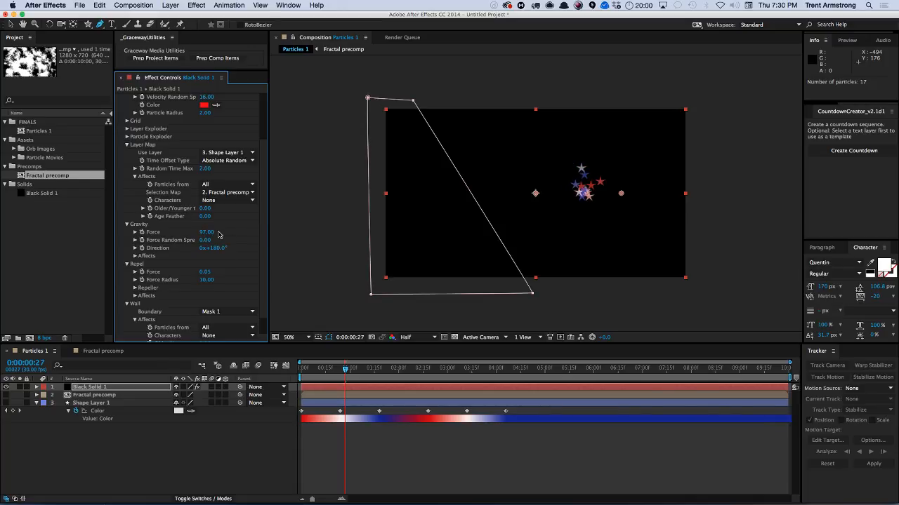
left_click_drag(346, 370, 364, 371)
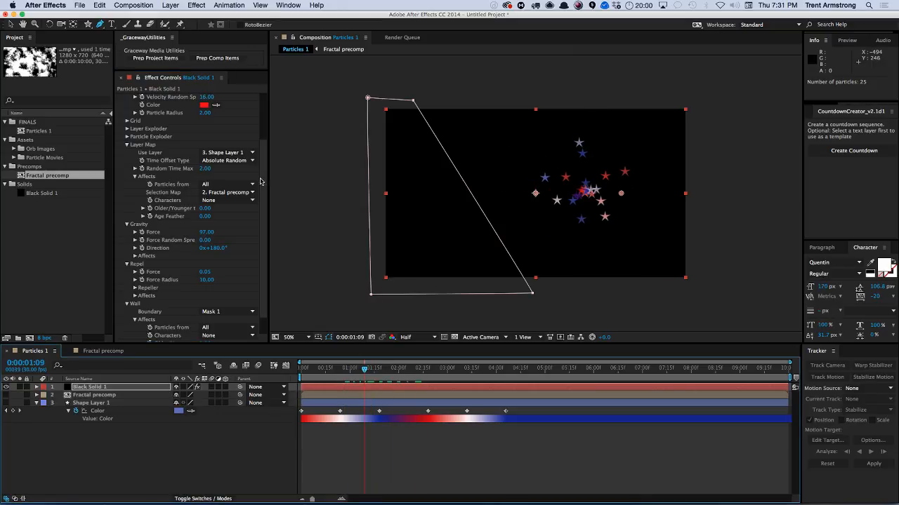
Raise the Cannon's Velocity to 149 with Direction -57° and scrub the timeline to preview.
scroll(261, 176, "up", 3)
scroll(261, 176, "up", 5)
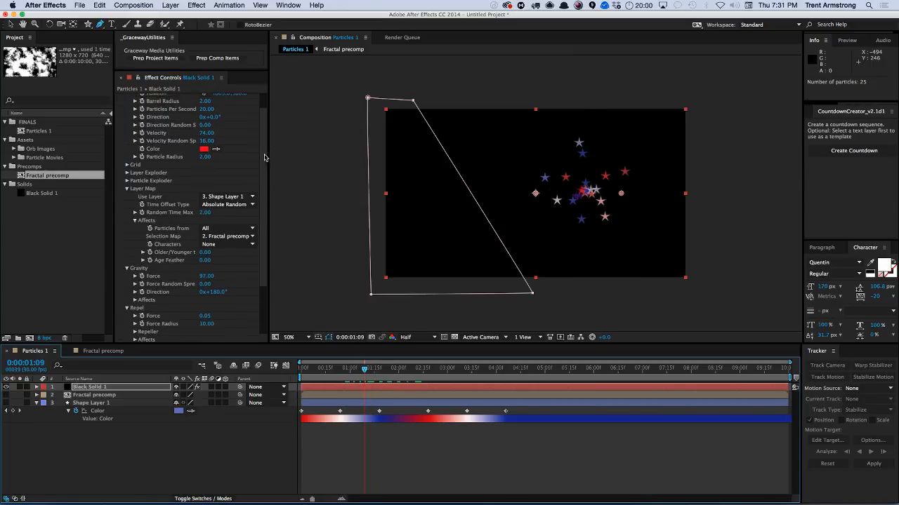
left_click_drag(208, 142, 275, 172)
left_click(377, 369)
left_click_drag(380, 370, 432, 370)
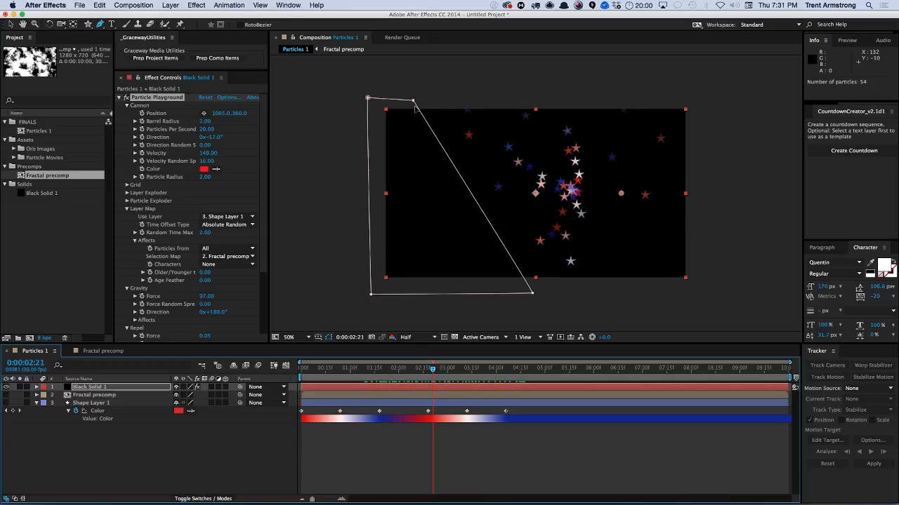
Move the mask's upper-right vertex down to about the middle of the comp's left edge.
key("v")
left_click_drag(413, 101, 401, 226)
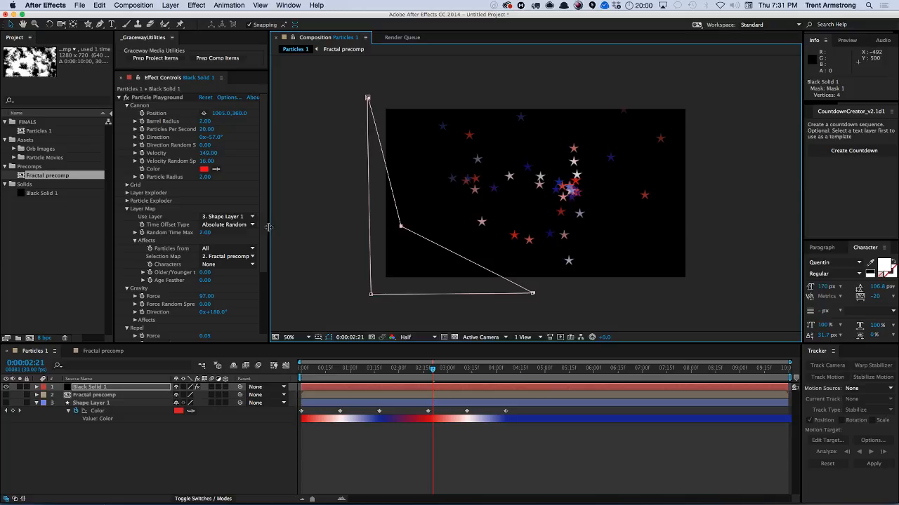
Set the Repel Force Radius to 1.
scroll(265, 246, "down", 5)
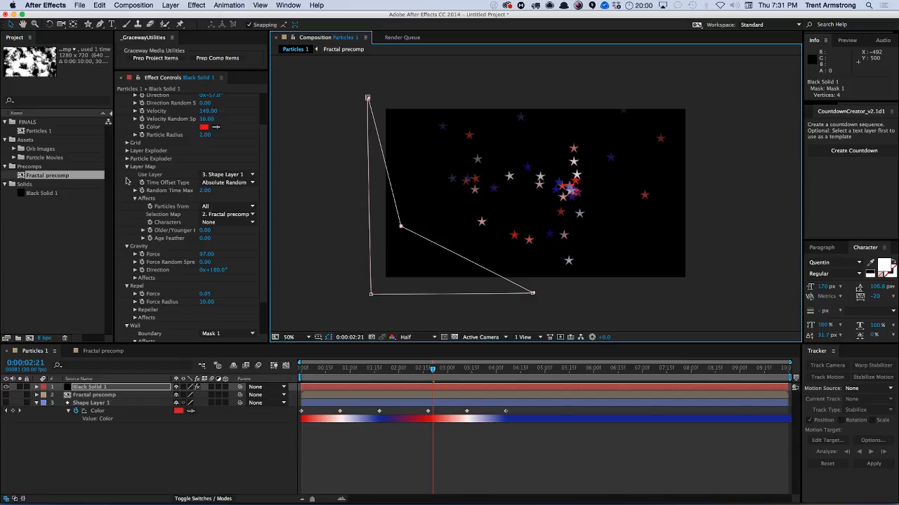
left_click(206, 302)
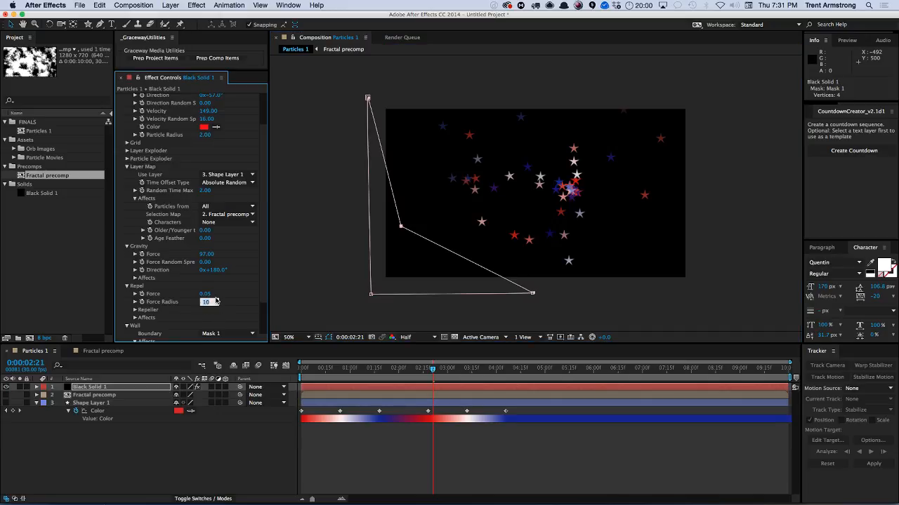
type("1")
key("Tab")
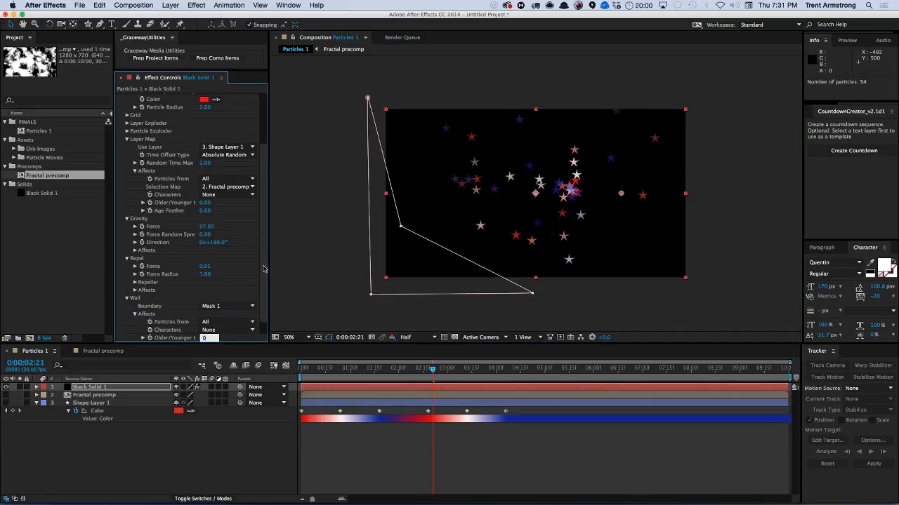
Expand the Wall's Older/Younger setting and play the animation to preview the particles.
left_click_drag(265, 269, 262, 302)
left_click(143, 323)
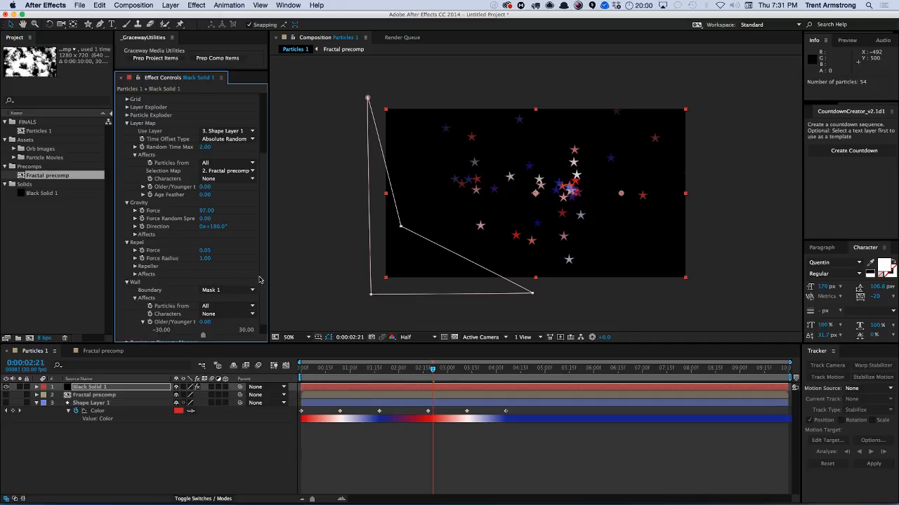
scroll(266, 311, "down", 2)
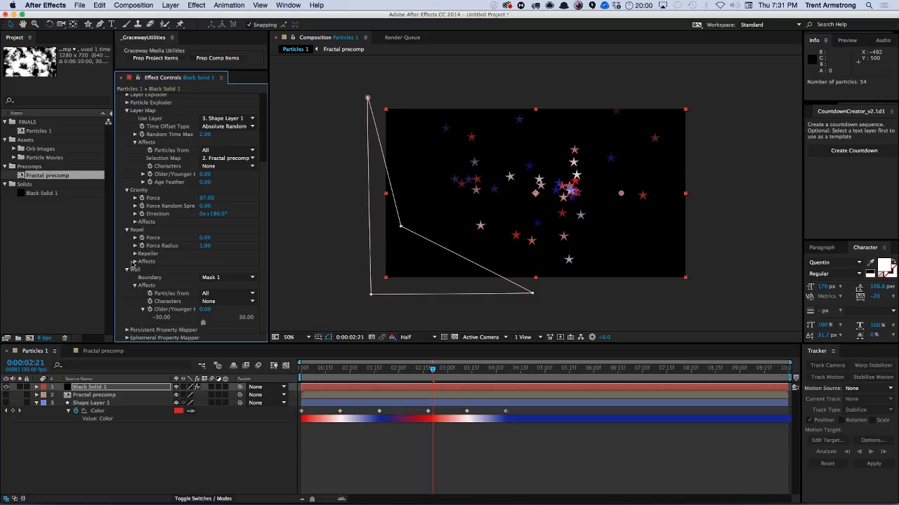
key("space")
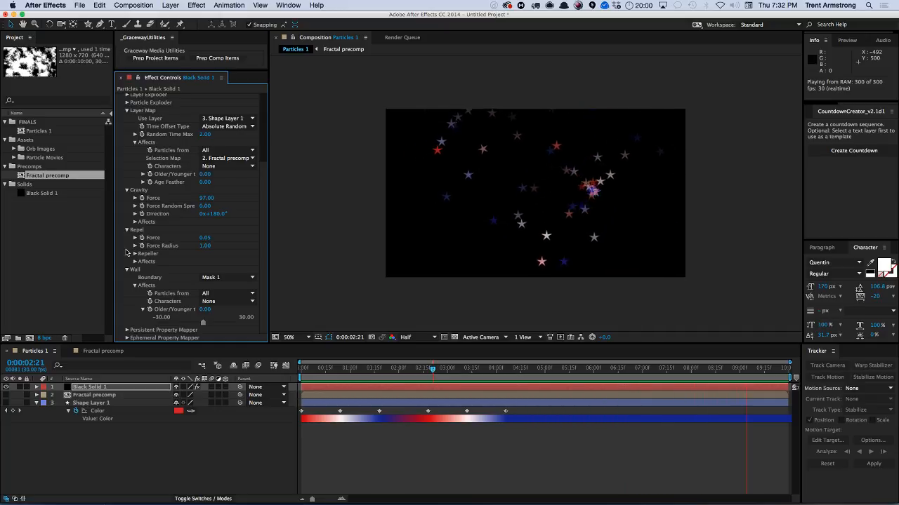
key("space")
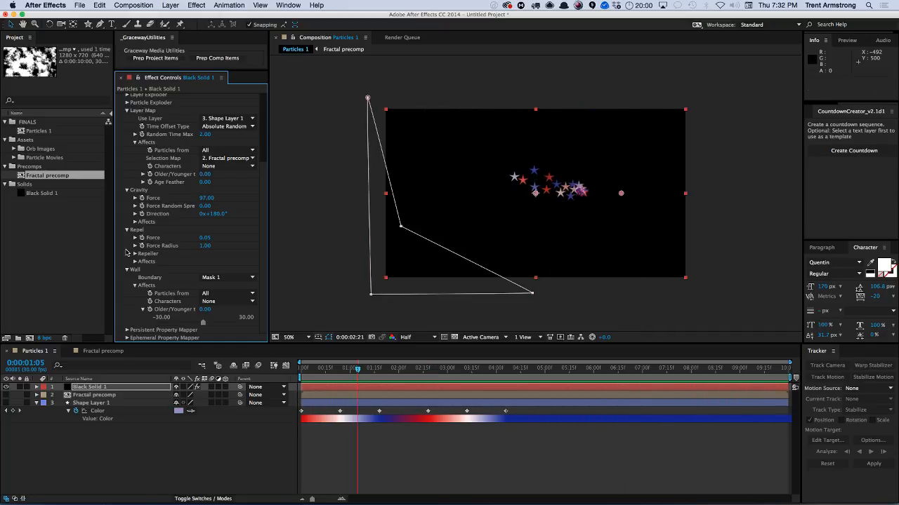
Rename the Particles 1 composition to Particle Playground.
left_click(54, 132)
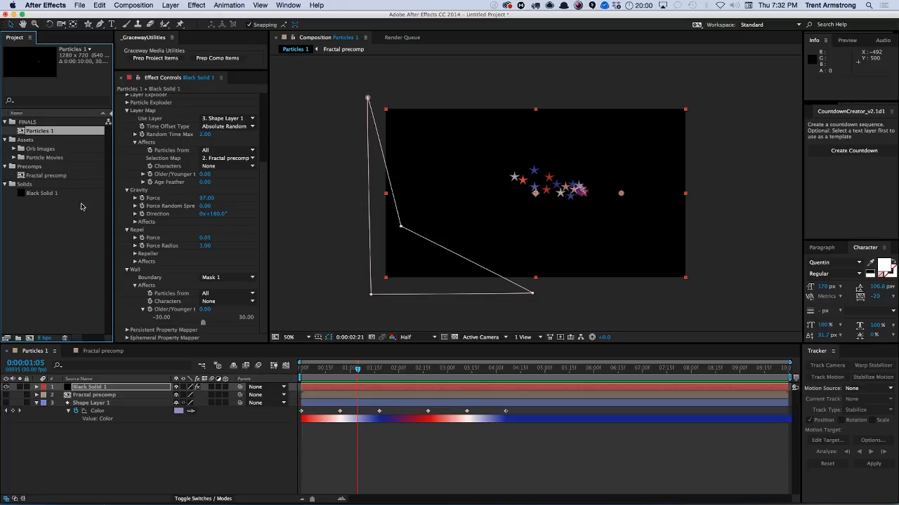
scroll(260, 113, "up", 5)
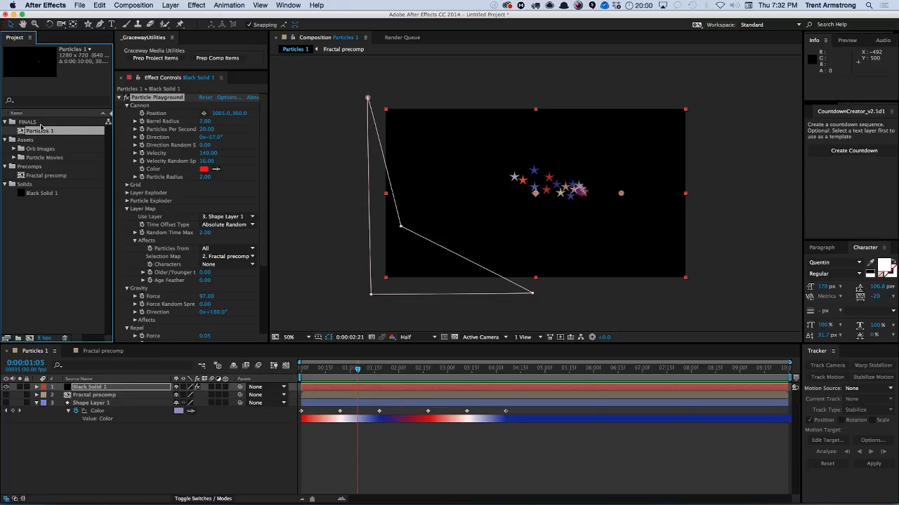
key("Return")
type("Playgrou")
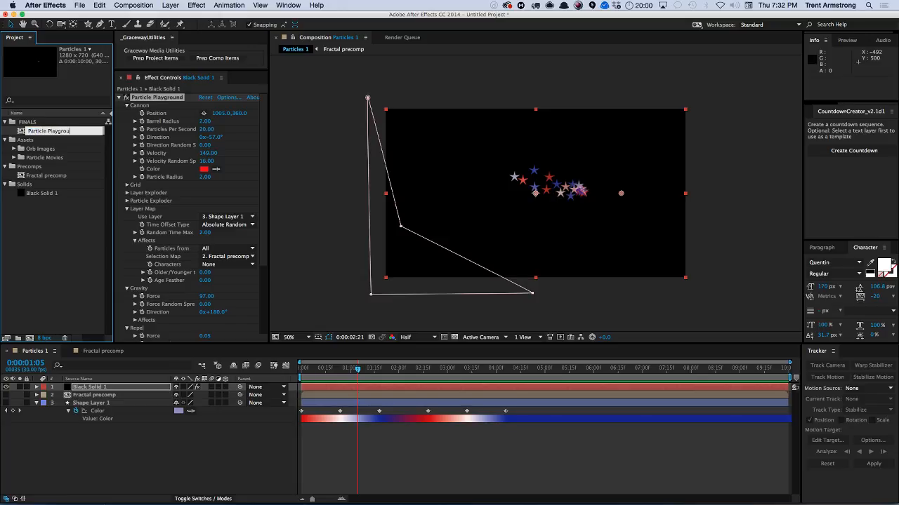
type("article Playground")
key("Return")
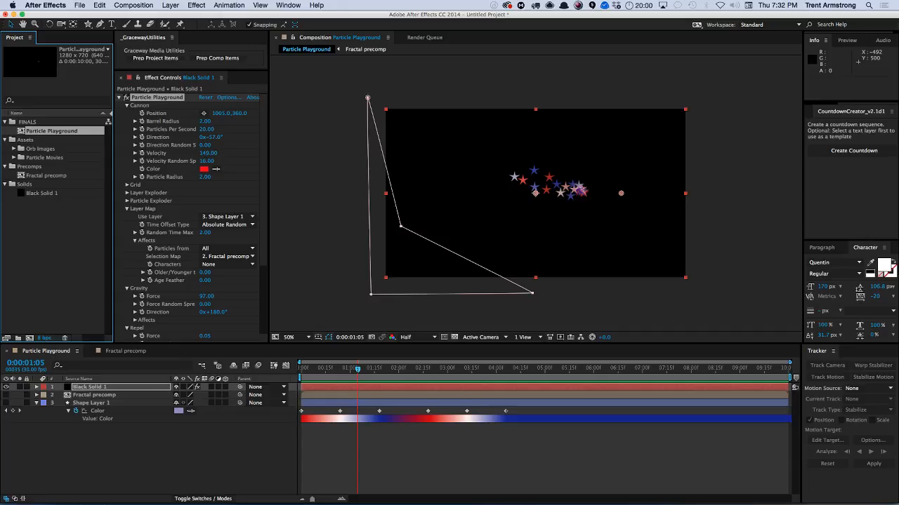
Duplicate the Particle Playground composition and rename the copy Particle Simulation.
key("super+d")
key("Return")
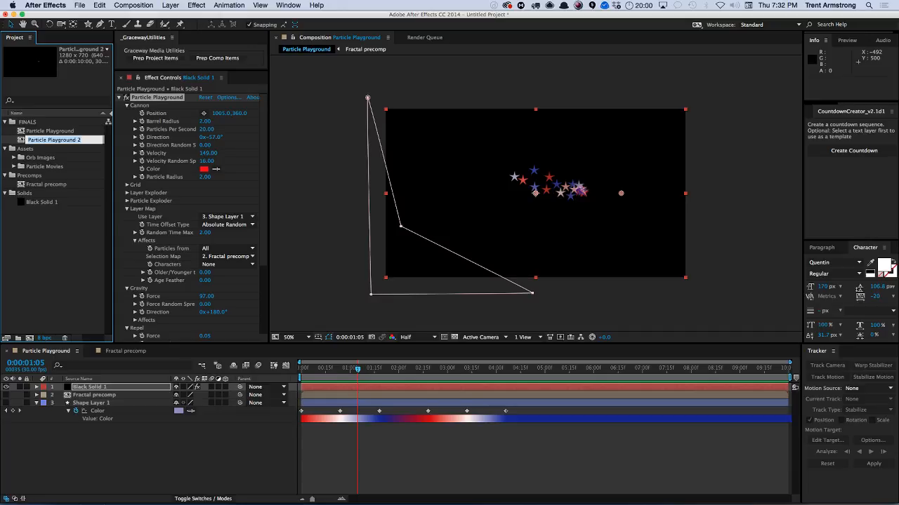
key("Right")
type("Simulation")
key("Return")
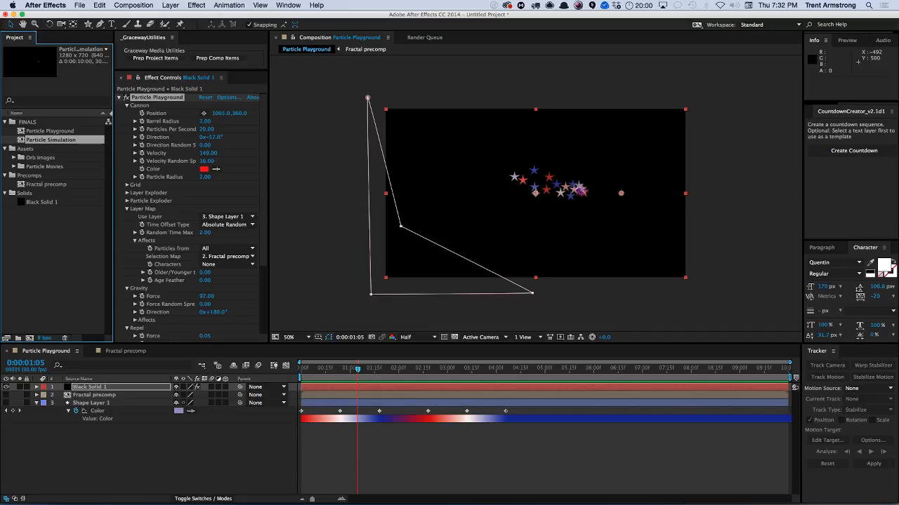
Open the Particle Simulation composition and delete the Particle Playground effect from the black solid.
double_click(50, 139)
left_click(98, 389)
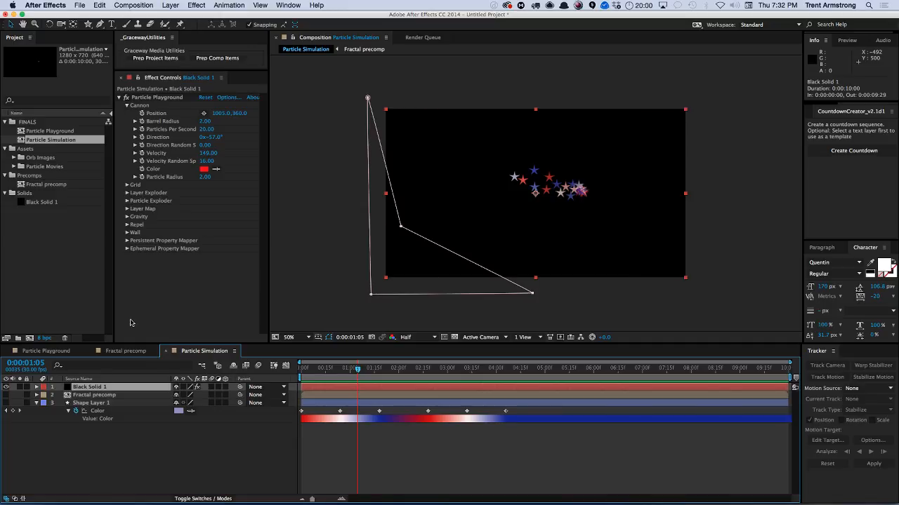
key("Delete")
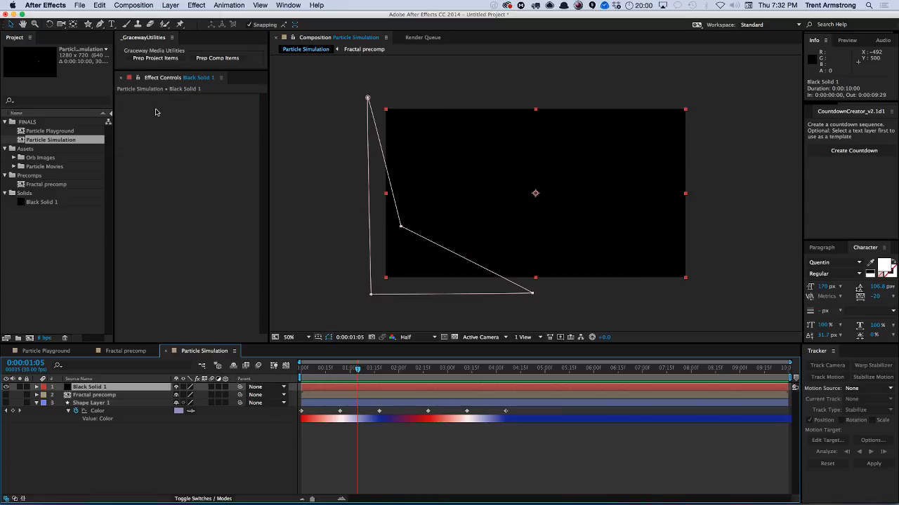
Apply the CC Particle World simulation effect to the black solid and scrub the timeline to preview.
left_click(193, 7)
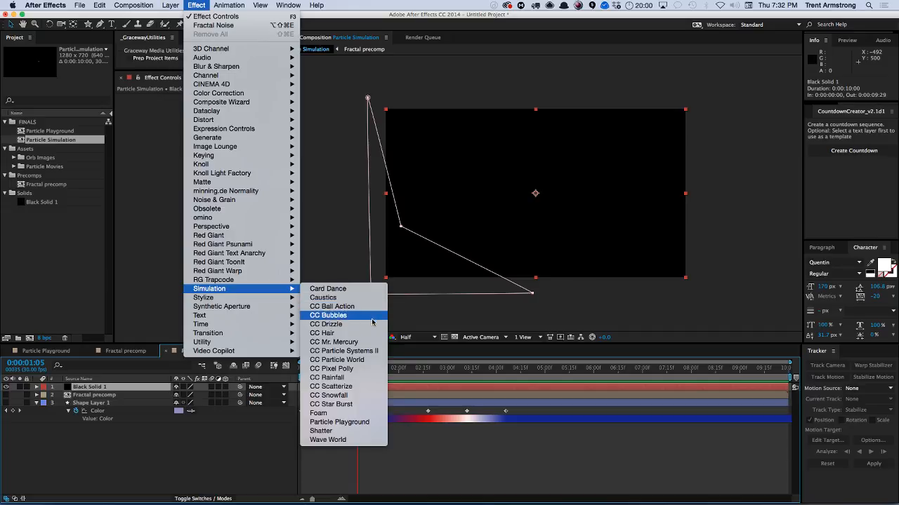
left_click(364, 360)
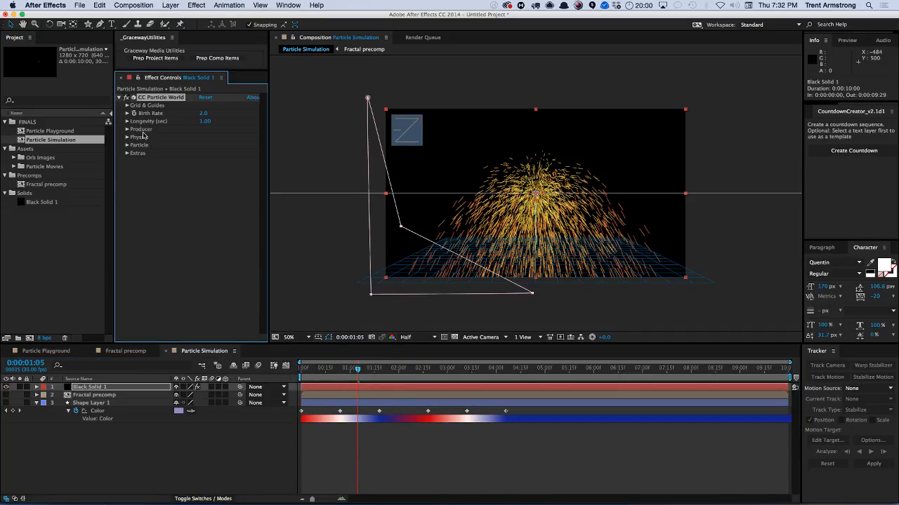
left_click_drag(359, 370, 384, 378)
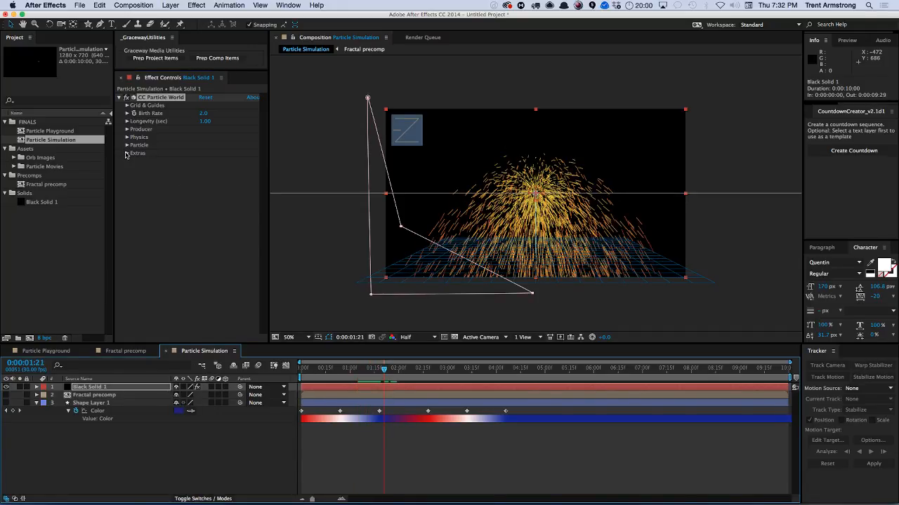
Set the CC Particle World Particle Type to Shaded Sphere.
left_click(126, 145)
left_click(221, 154)
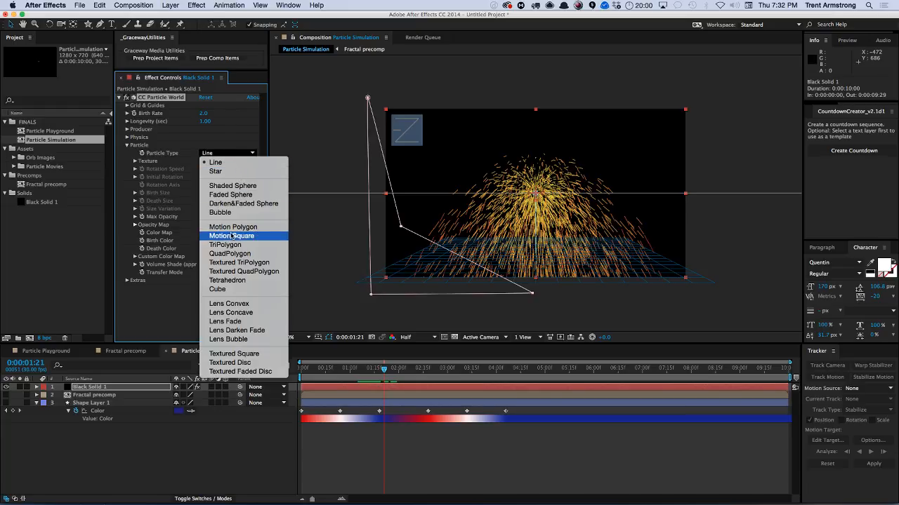
left_click(247, 186)
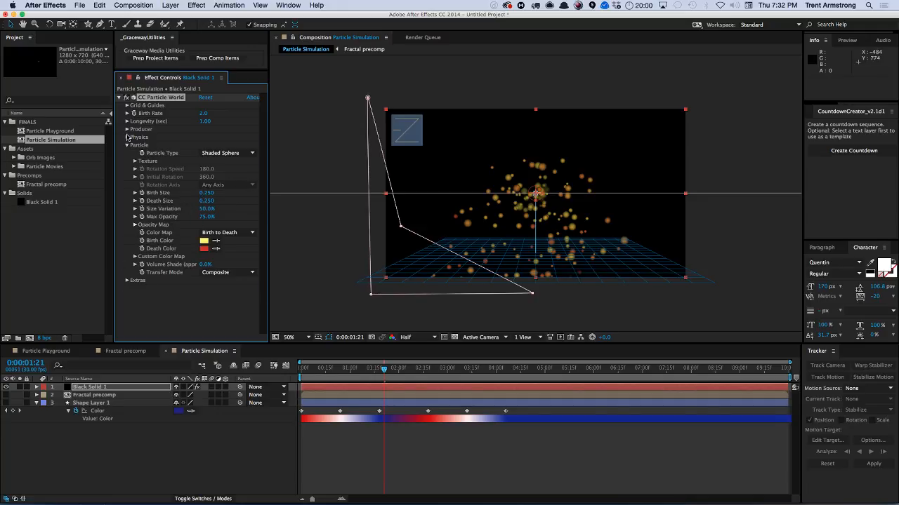
Set the Physics Animation to Direction Axis and scrub the timeline to preview.
left_click(127, 138)
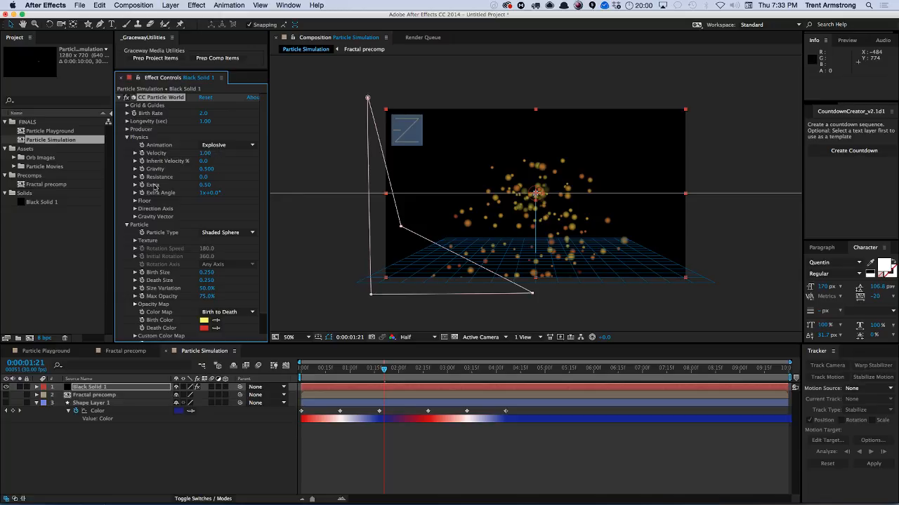
left_click(226, 145)
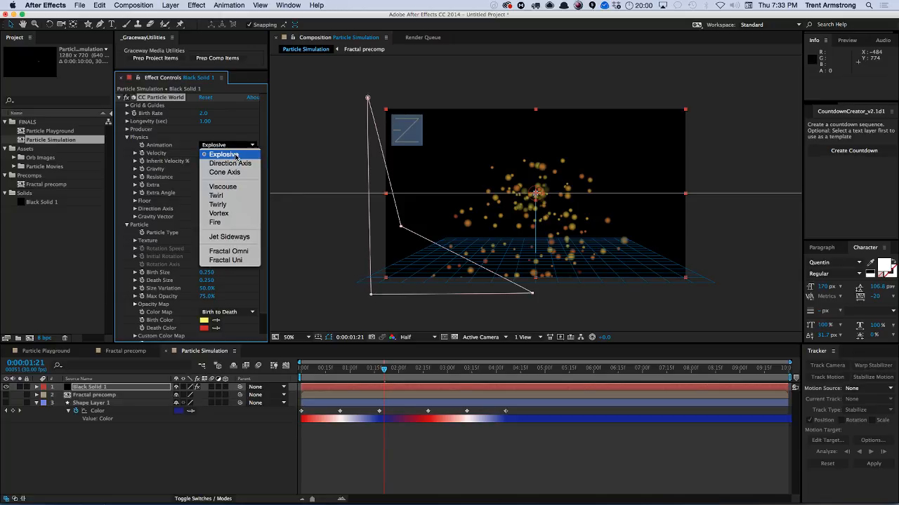
left_click(160, 165)
left_click(226, 145)
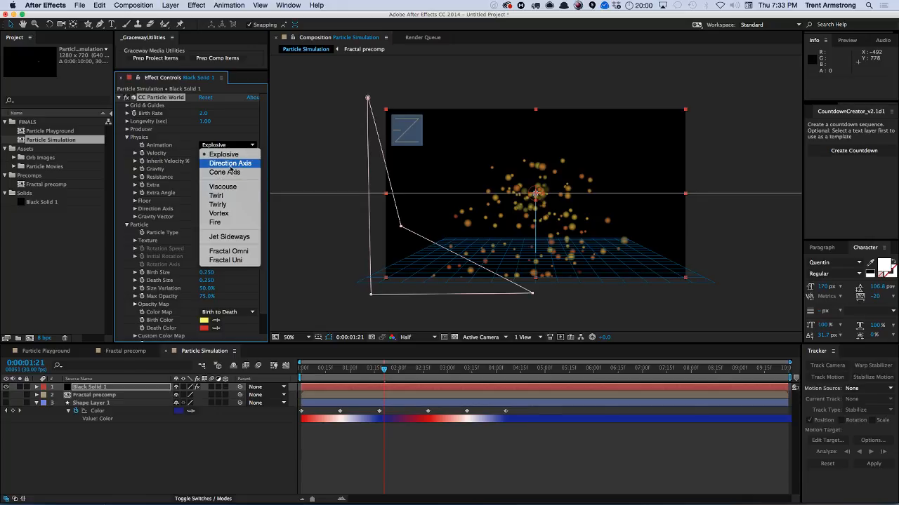
left_click(230, 164)
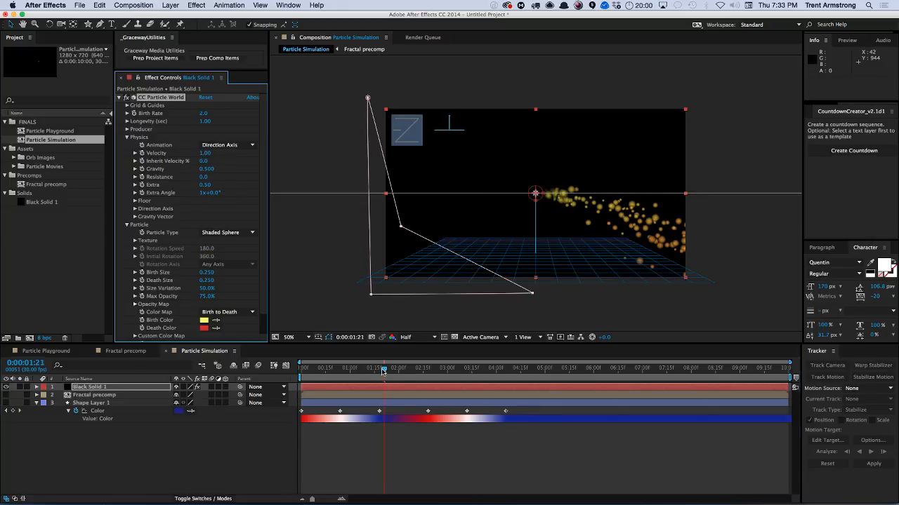
mouse_move(385, 370)
left_mouse_down()
mouse_move(413, 370)
mouse_move(391, 370)
mouse_move(400, 369)
left_mouse_up()
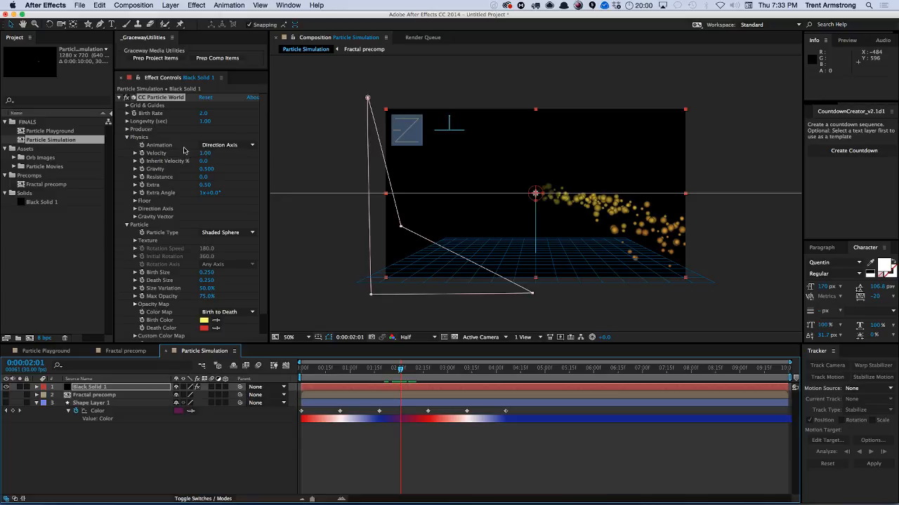
Set the Physics Extra to 0.28 and the Extra Angle to 1x+53°.
mouse_move(207, 188)
left_mouse_down()
mouse_move(277, 170)
mouse_move(194, 182)
left_mouse_up()
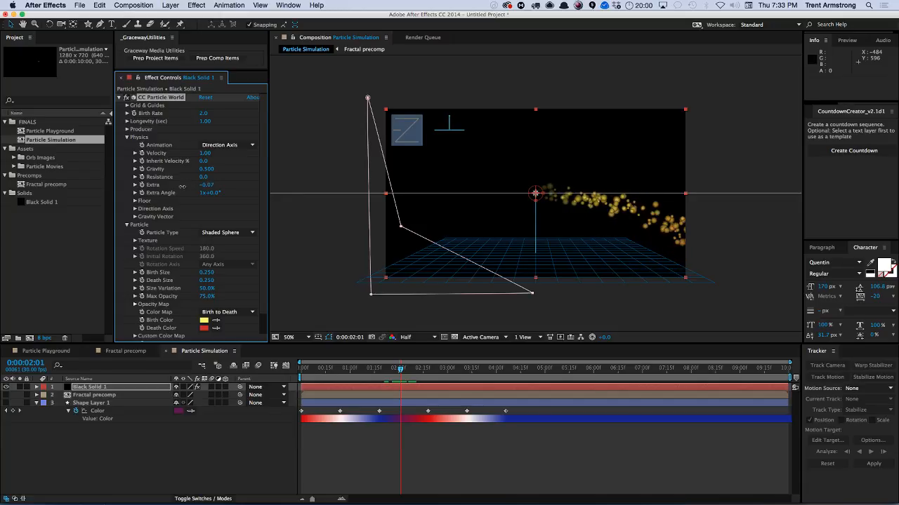
mouse_move(211, 183)
left_mouse_down()
mouse_move(305, 185)
mouse_move(199, 183)
left_mouse_up()
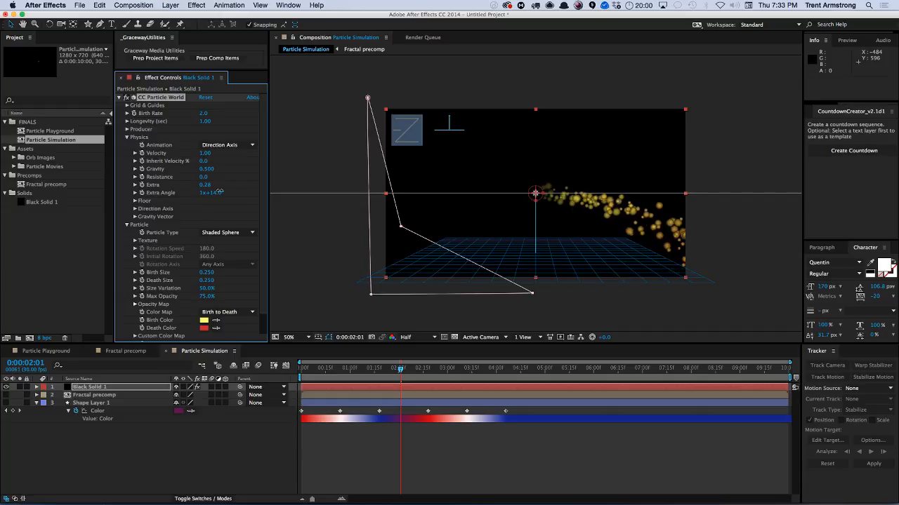
left_click_drag(190, 193, 238, 189)
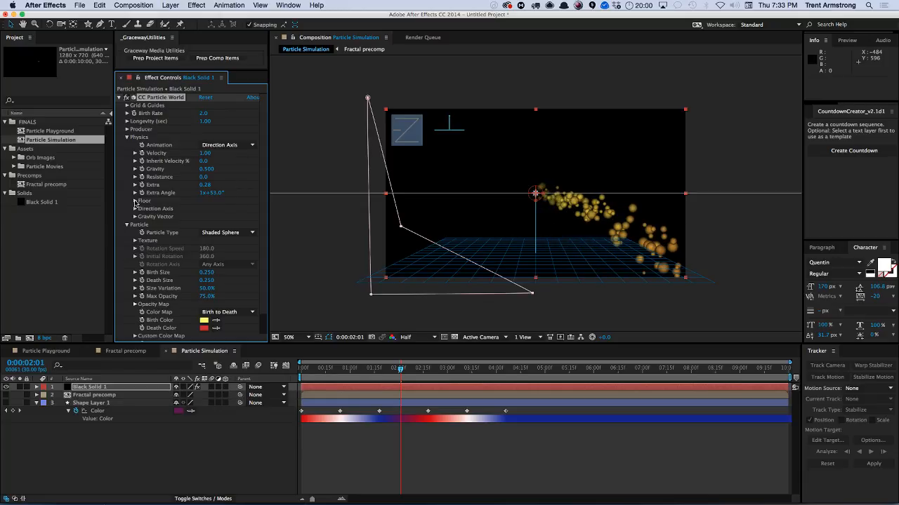
Set the Floor Action to Bounce and scrub the timeline to preview.
left_click(135, 201)
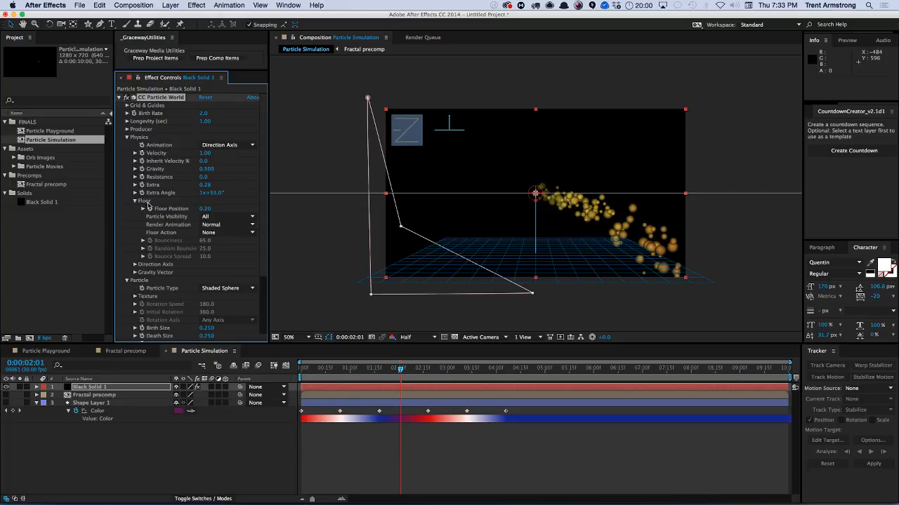
left_click(232, 233)
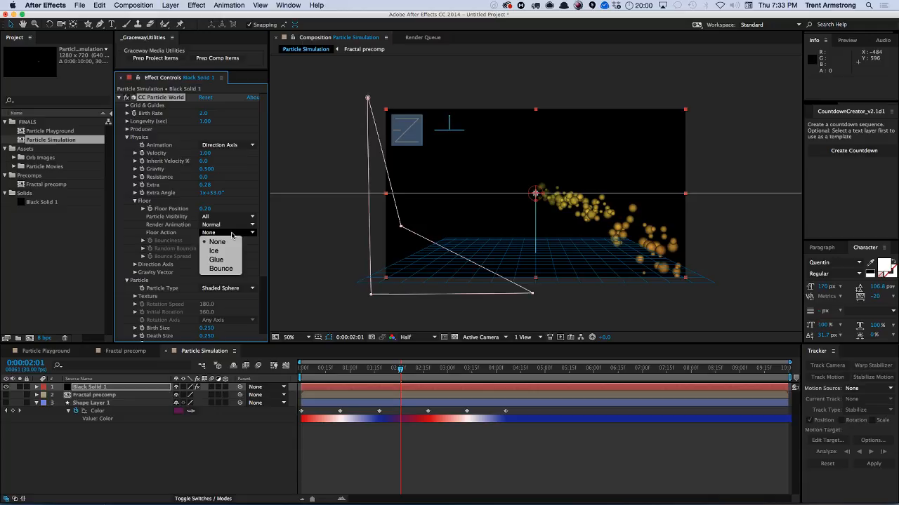
left_click(221, 268)
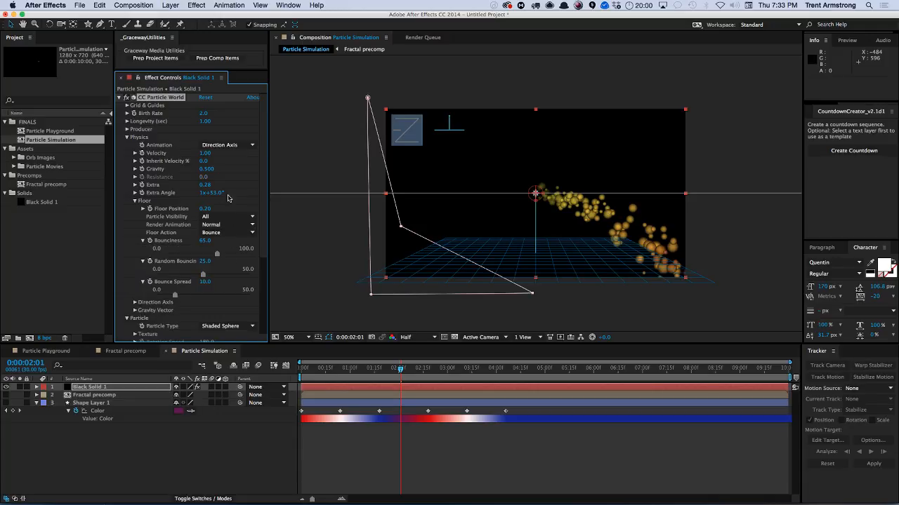
mouse_move(401, 370)
left_mouse_down()
mouse_move(410, 370)
mouse_move(394, 371)
left_mouse_up()
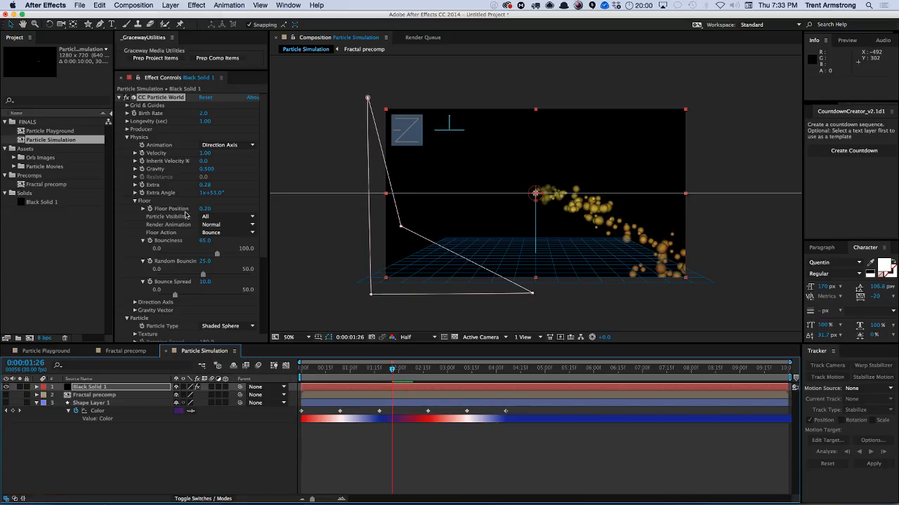
Set the Birth Rate to 1 and the Longevity to 2 seconds.
left_click(203, 113)
type("1")
key("Return")
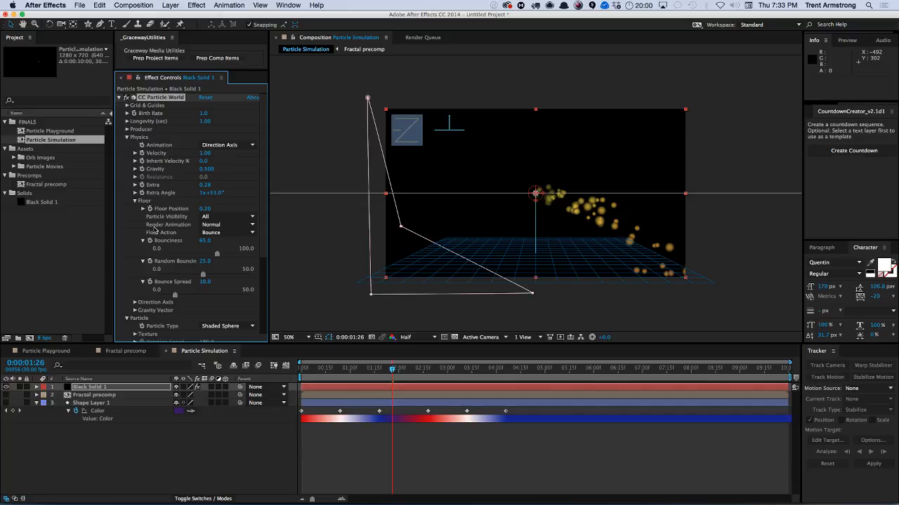
left_click(206, 122)
type("2")
key("Return")
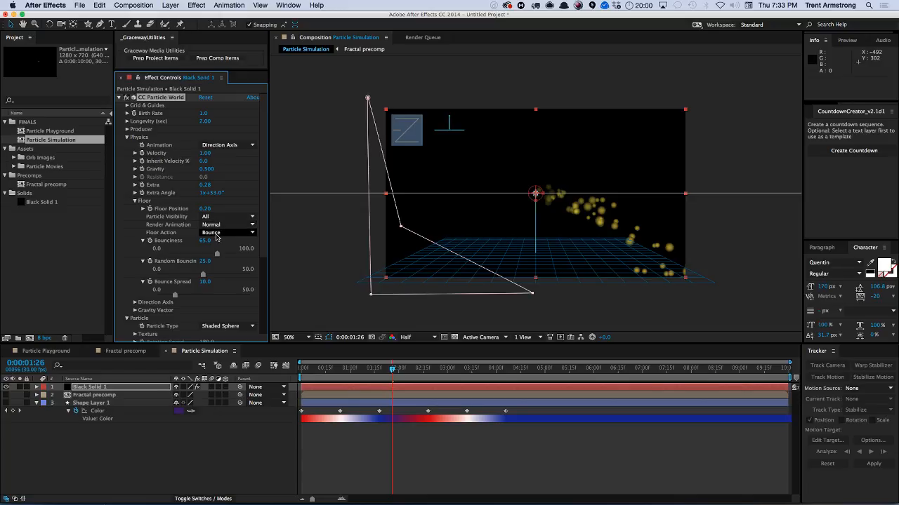
Review the CC Particle World settings and scrub the timeline to preview the bouncing particles.
left_click(179, 291)
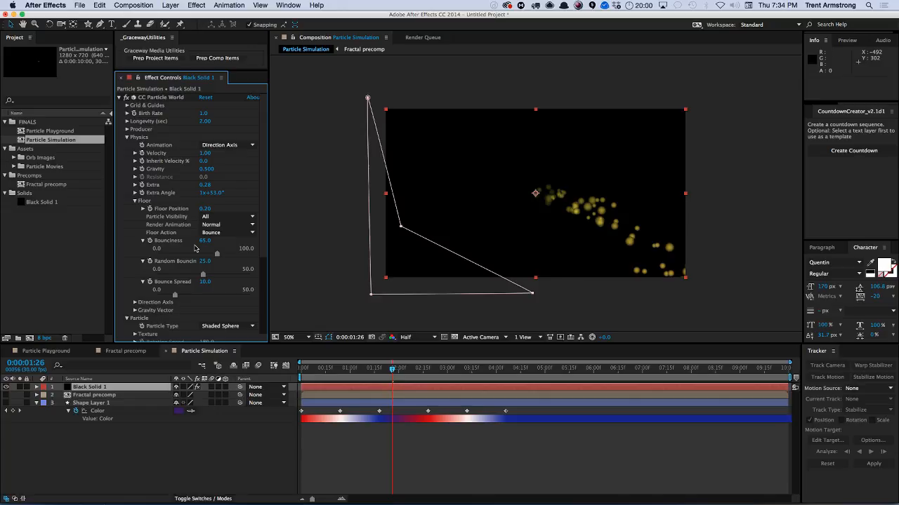
scroll(258, 204, "down", 2)
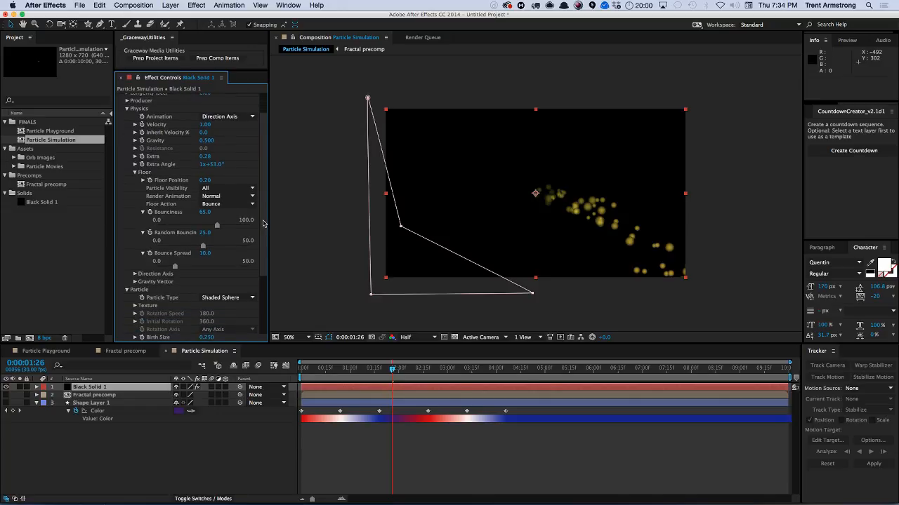
scroll(268, 200, "up", 2)
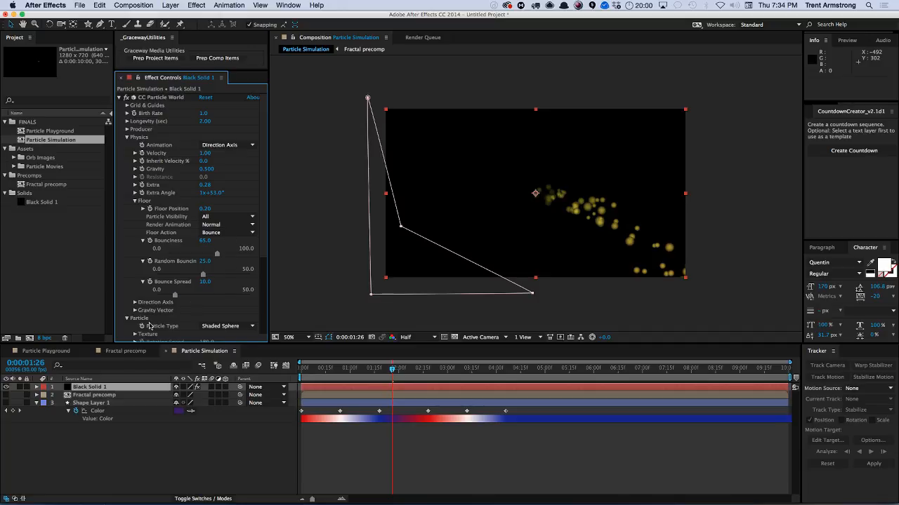
mouse_move(392, 373)
left_mouse_down()
mouse_move(401, 373)
mouse_move(385, 378)
left_mouse_up()
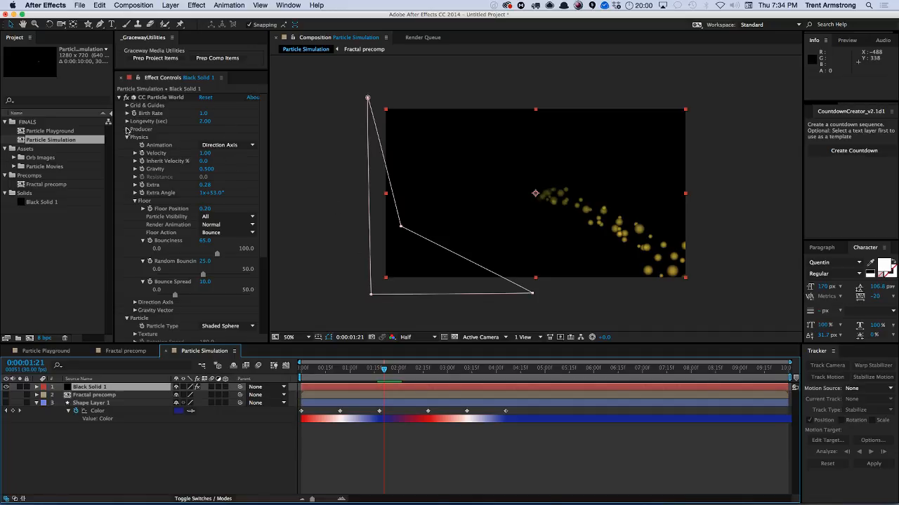
Open the Producer settings and set Radius Y to 0.027 and Position Y to -0.18.
left_click(127, 129)
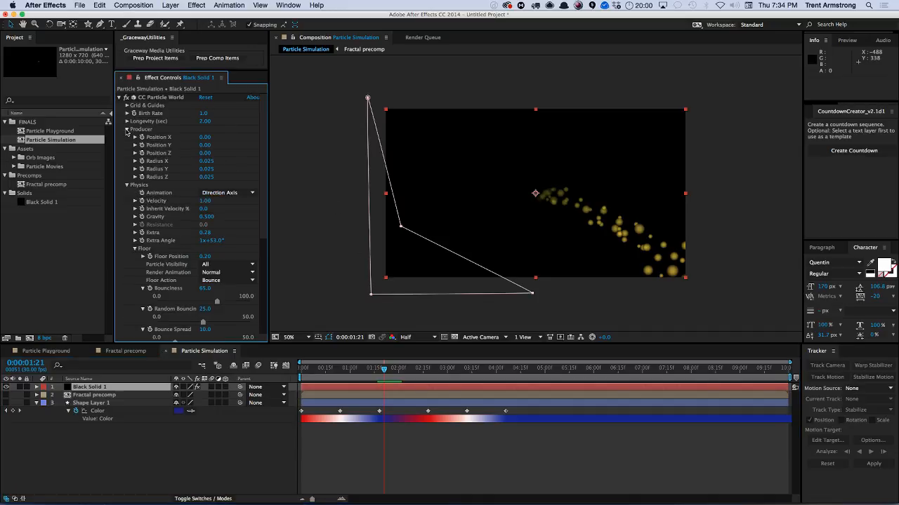
left_click(209, 171)
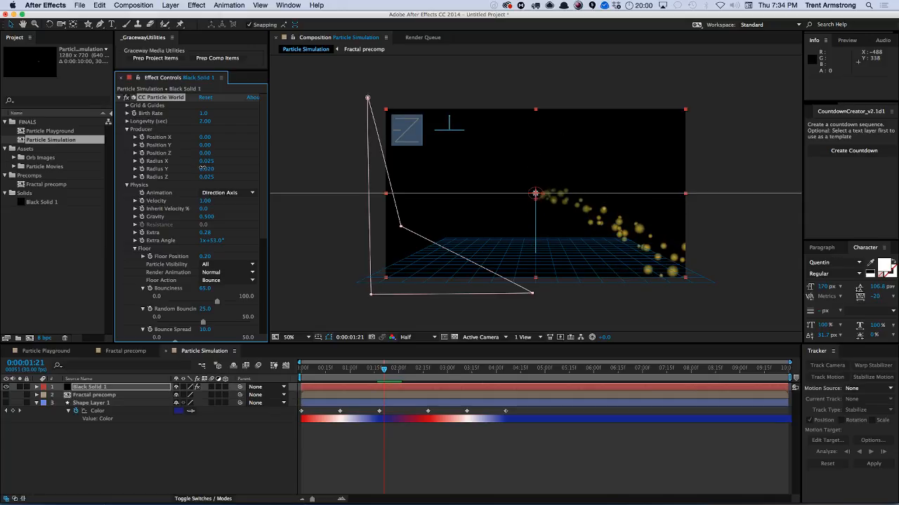
left_click_drag(202, 168, 200, 145)
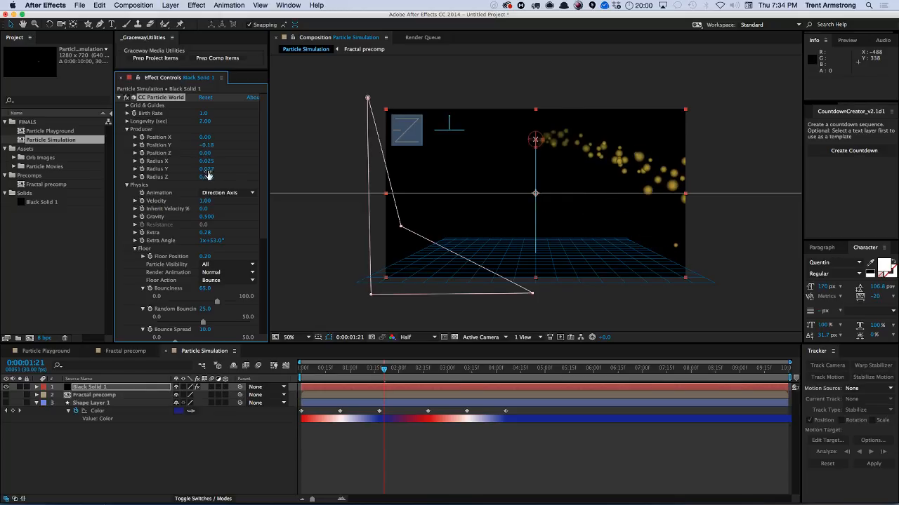
mouse_move(532, 137)
left_mouse_down()
mouse_move(494, 137)
mouse_move(532, 136)
left_mouse_up()
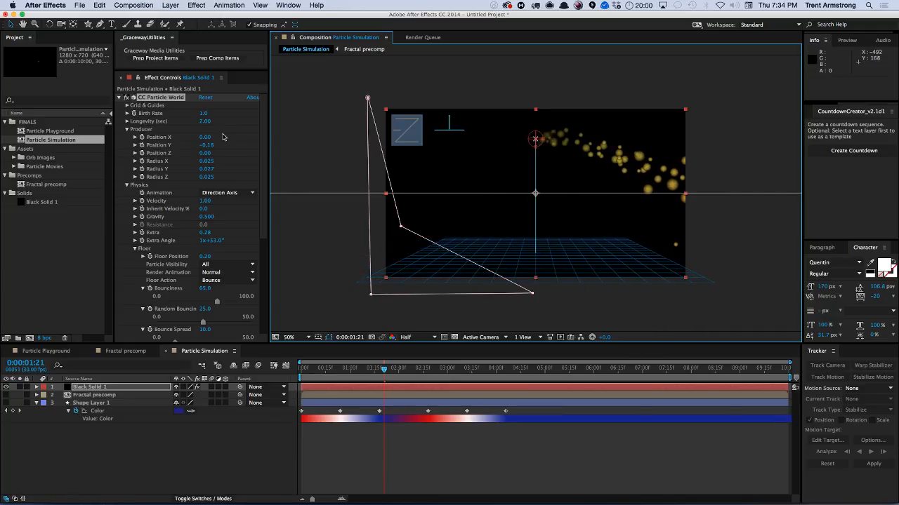
Set the Producer's Position X to -0.34 to move the emitter left.
mouse_move(202, 137)
left_mouse_down()
mouse_move(188, 136)
mouse_move(197, 139)
left_mouse_up()
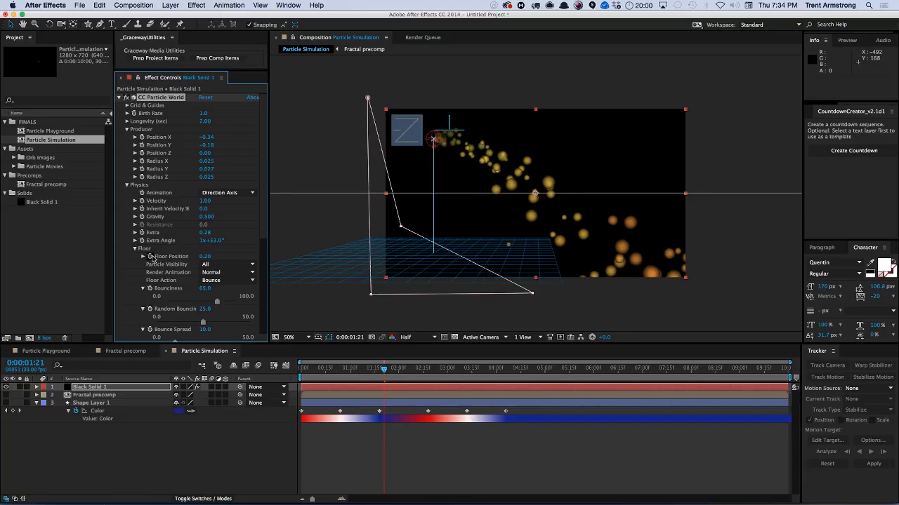
Lower the Floor Position to 0.09 and collapse the Producer and Physics groups.
left_click_drag(206, 257, 204, 257)
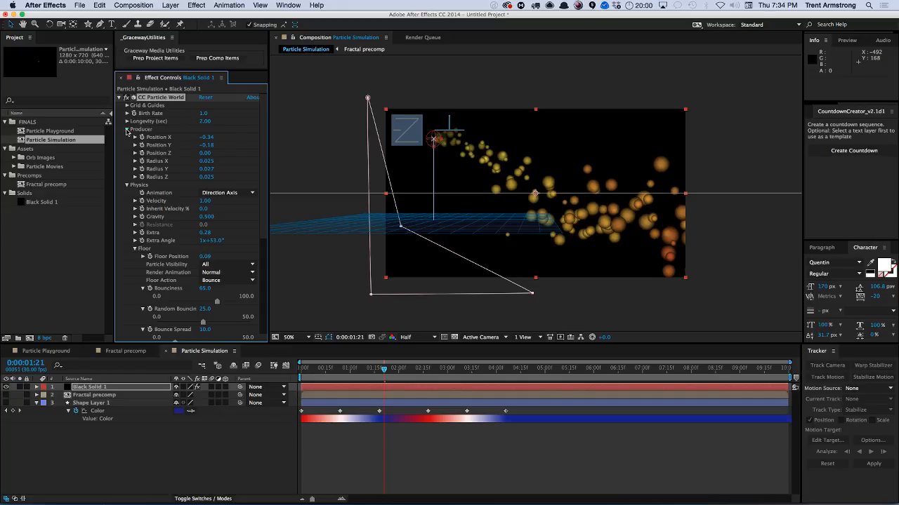
left_click(127, 130)
left_click(127, 137)
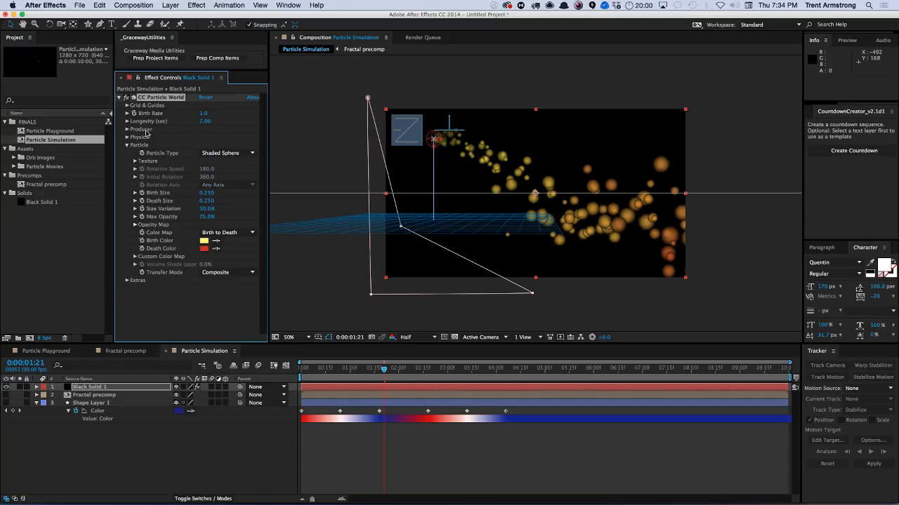
Set the particle Birth Size and Death Size to 0.1.
left_click(206, 194)
type(".1")
key("Tab")
type(".1")
key("Return")
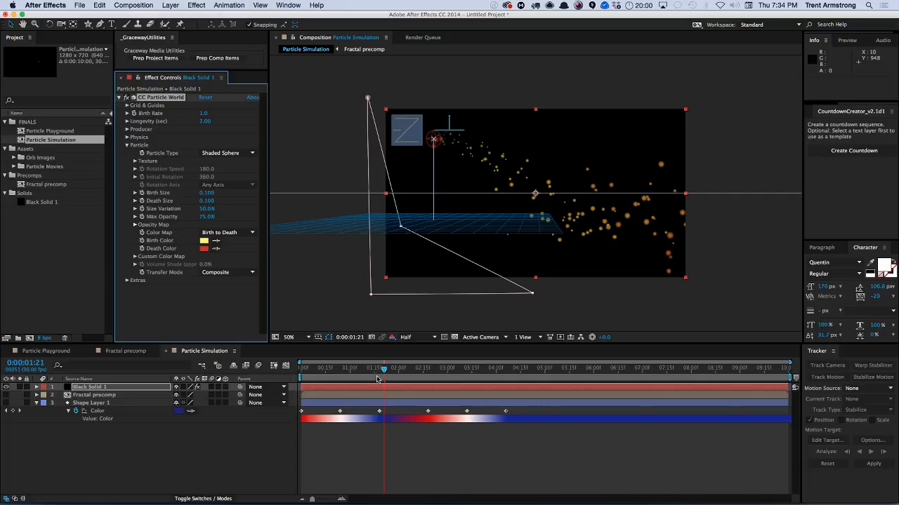
Set the Physics Velocity to 0.5.
left_click_drag(384, 370, 392, 391)
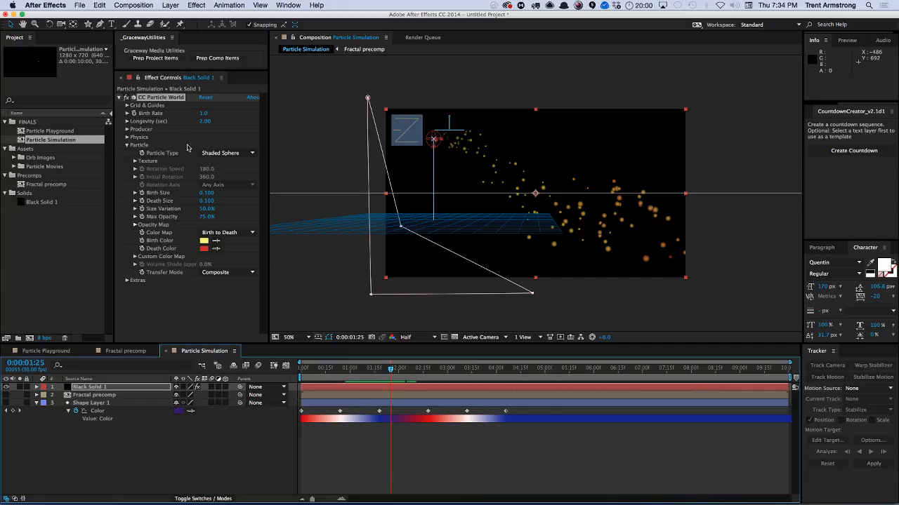
left_click(128, 137)
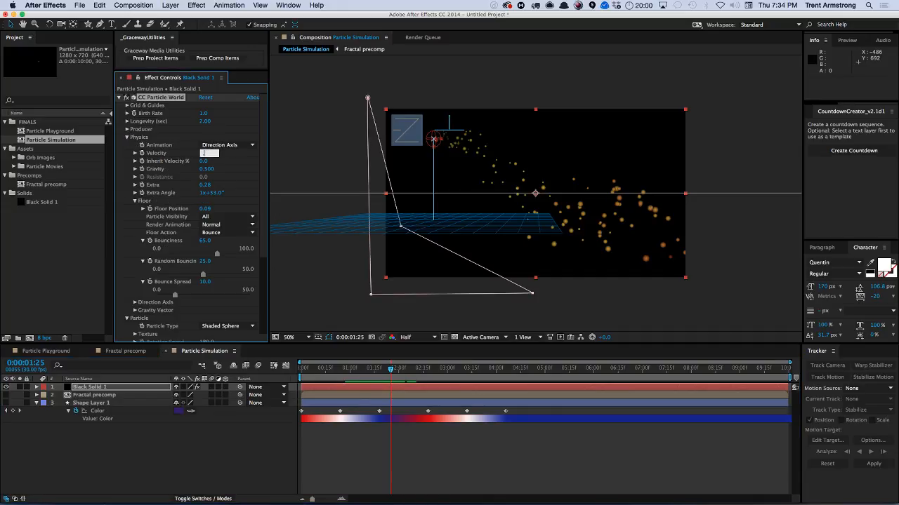
type("0.5")
key("Return")
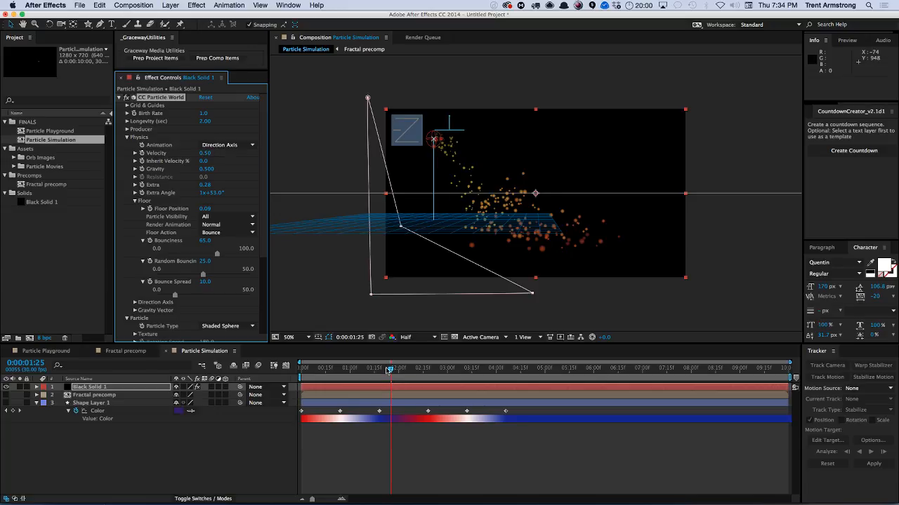
Return to the start of the timeline and play the simulation to preview it.
left_click_drag(389, 370, 308, 370)
left_click(256, 460)
key("space")
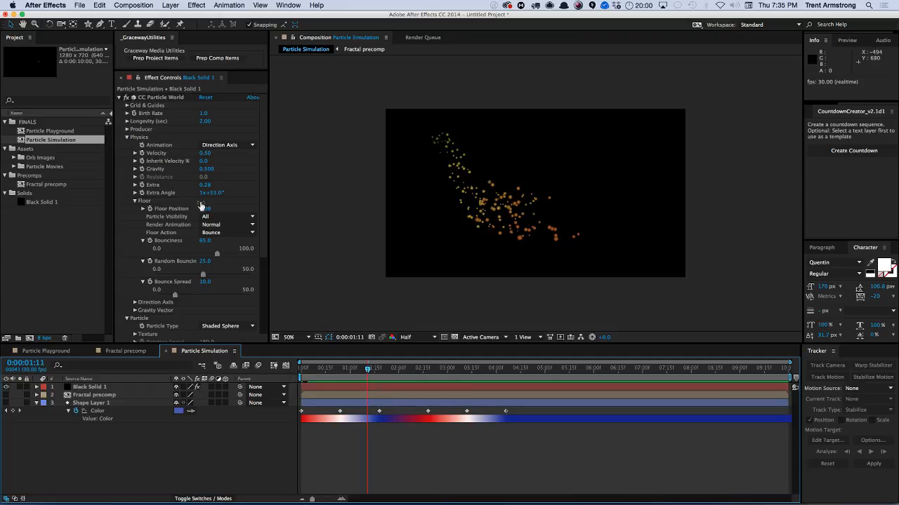
Set the Birth Color to near-white FFFAFA.
scroll(268, 188, "down", 3)
scroll(160, 247, "down", 3)
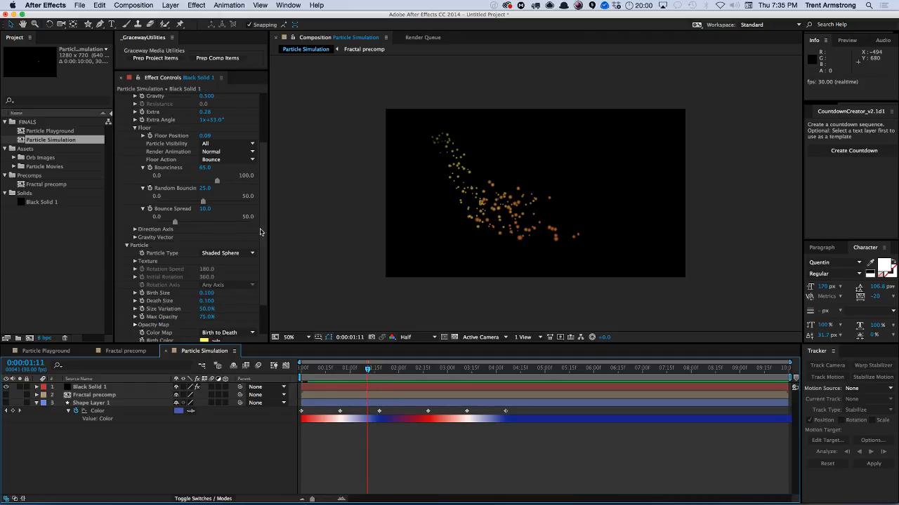
scroll(264, 256, "down", 3)
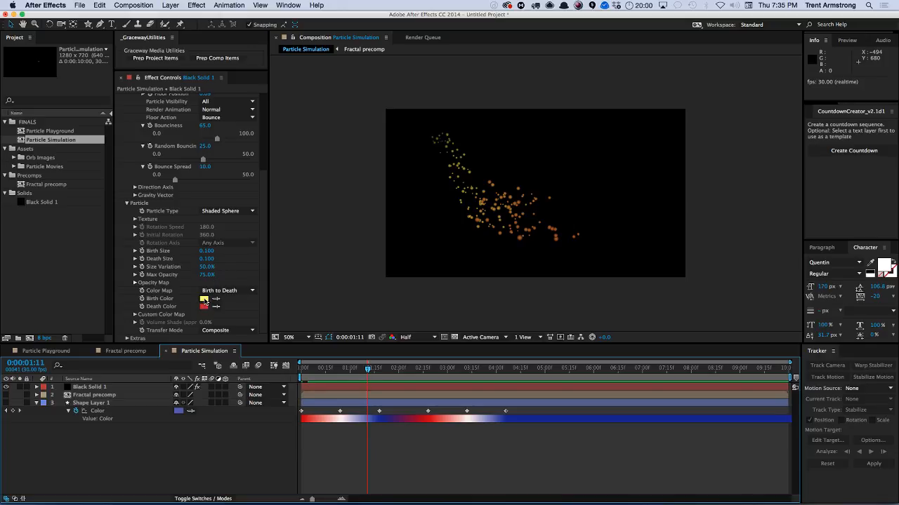
left_click(205, 301)
left_click_drag(117, 190, 99, 272)
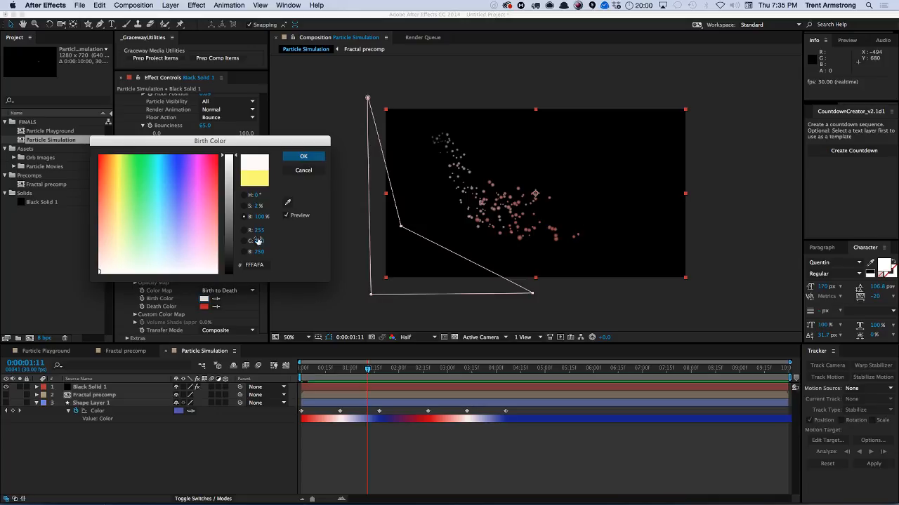
left_click(302, 157)
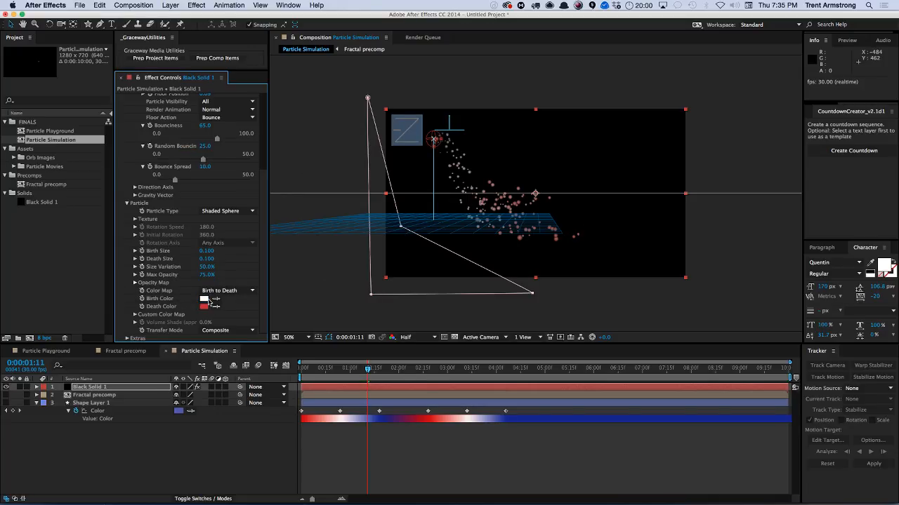
Set the Birth Color to purple BF00FF.
left_click(204, 299)
left_click(196, 160)
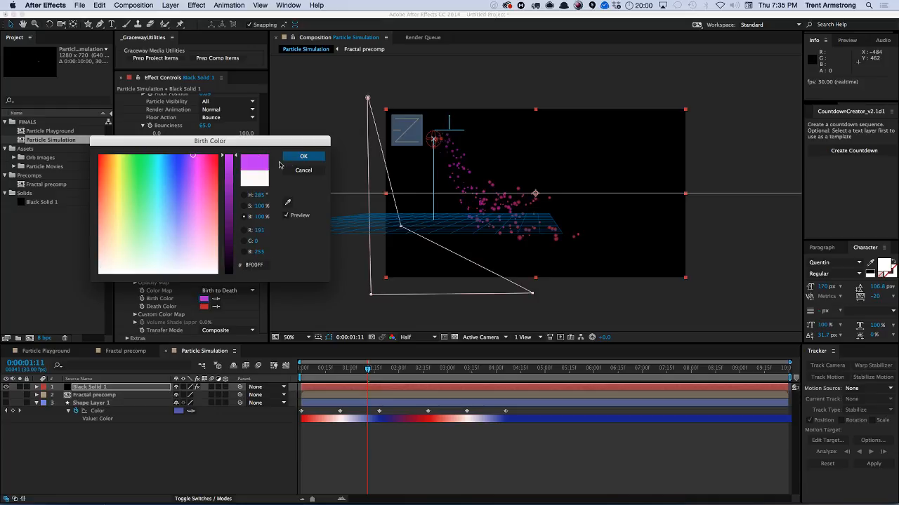
left_click(304, 156)
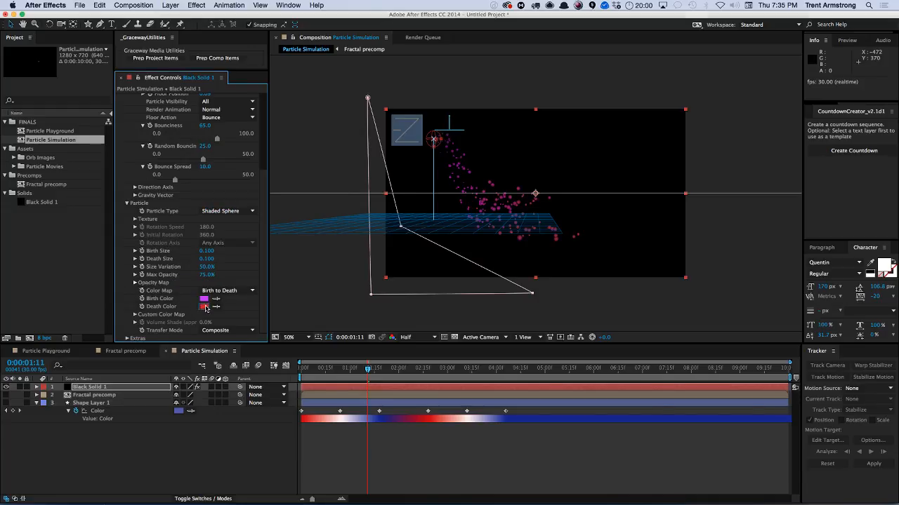
Set the Death Color to magenta C805AC.
left_click(204, 307)
left_click(199, 160)
left_click(304, 156)
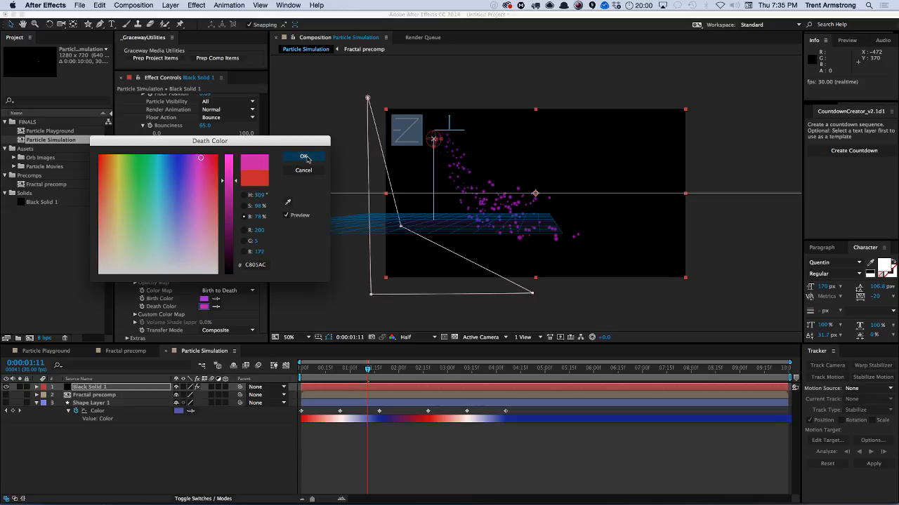
Scrub back near the start and play the simulation to preview the purple particles.
scroll(239, 182, "up", 5)
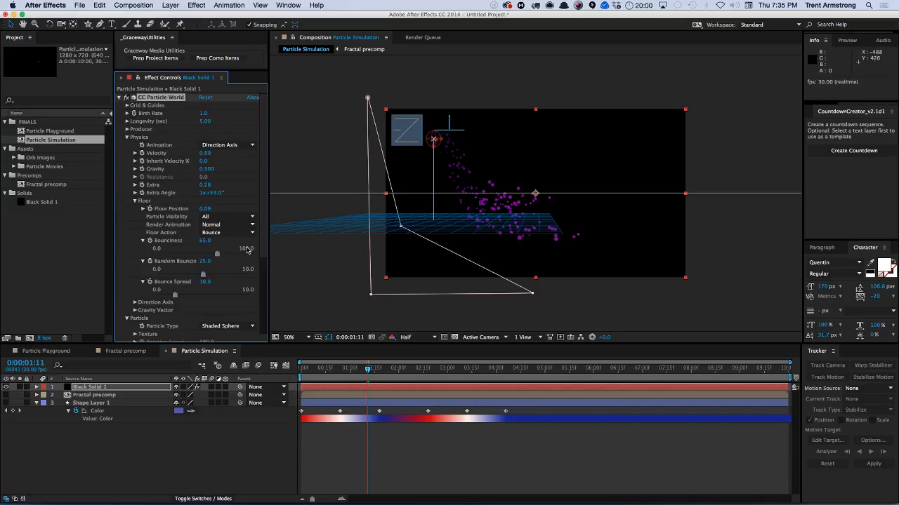
scroll(264, 252, "down", 5)
scroll(247, 229, "up", 3)
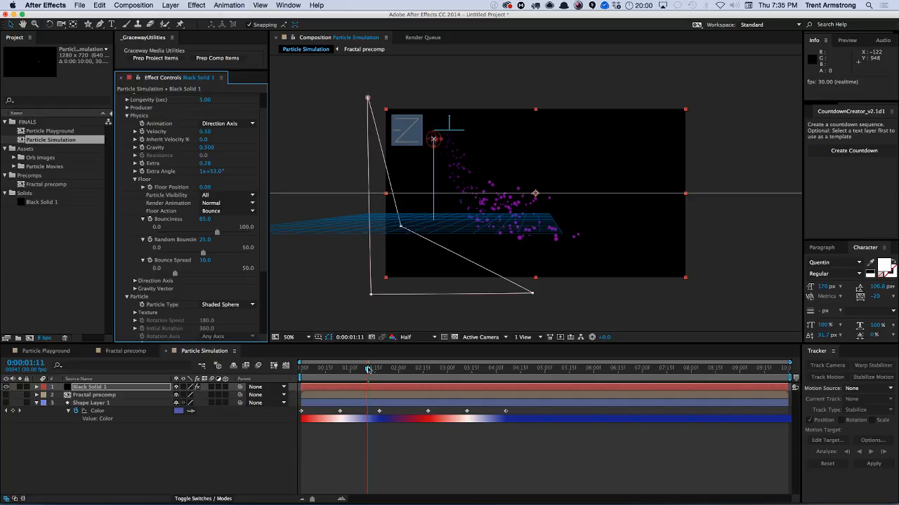
left_click_drag(368, 370, 348, 370)
key("space")
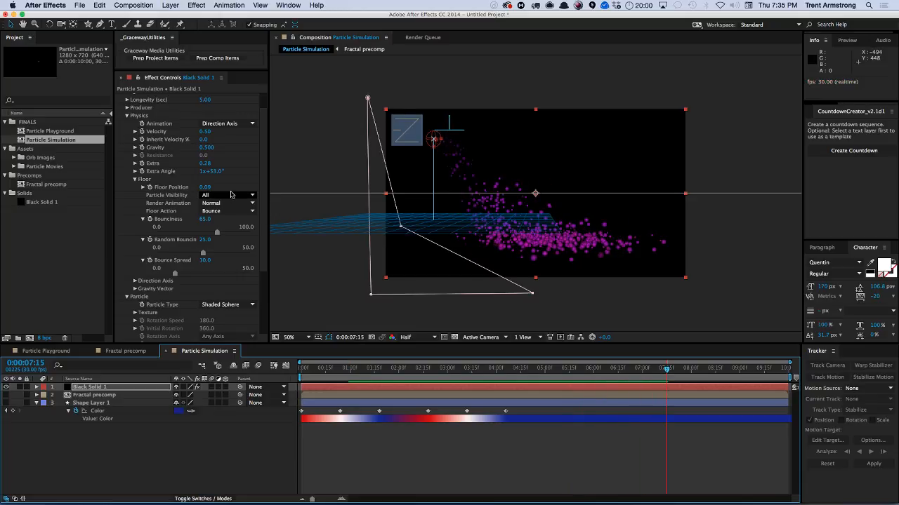
Set the Floor Action to Ice and preview the sliding particles.
scroll(263, 222, "up", 3)
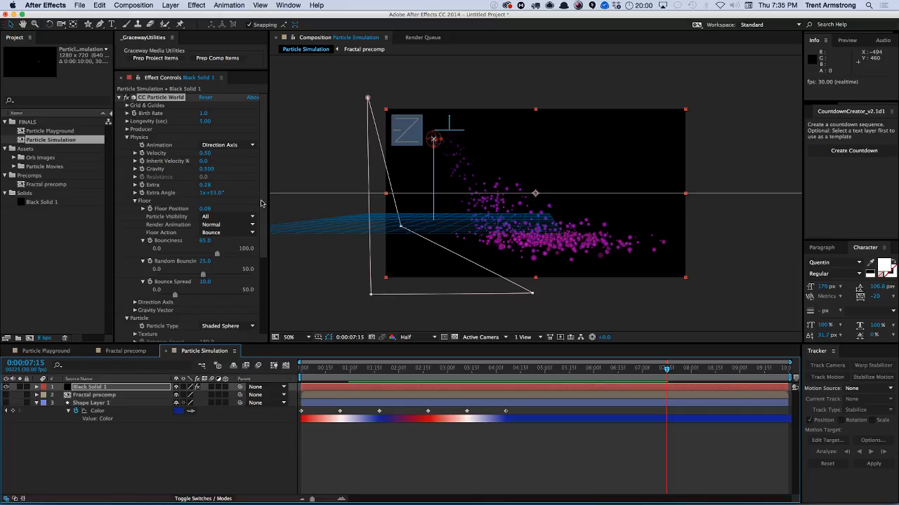
left_click(222, 233)
left_click(214, 251)
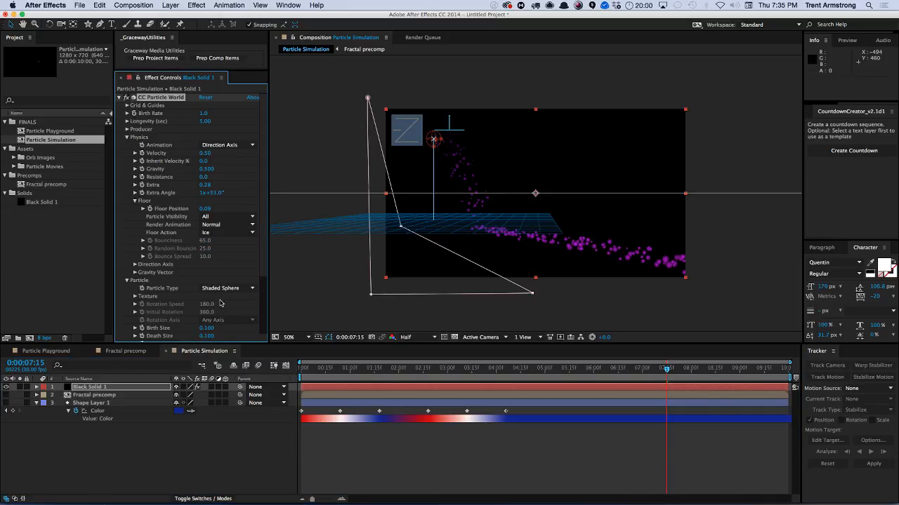
key("KP_0")
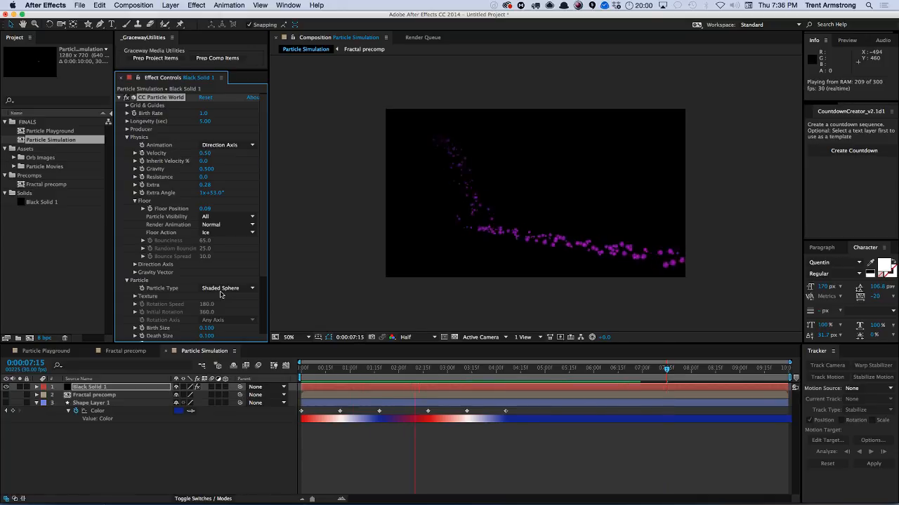
key("space")
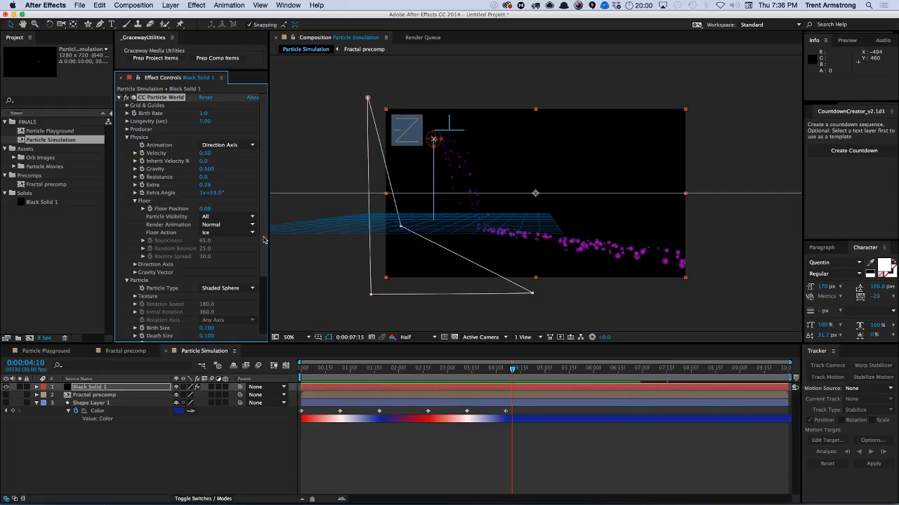
Set the Physics Extra to 1.52 and the Extra Angle to 1x+69°.
mouse_move(209, 188)
left_mouse_down()
mouse_move(249, 178)
mouse_move(210, 188)
mouse_move(214, 197)
mouse_move(221, 190)
left_mouse_up()
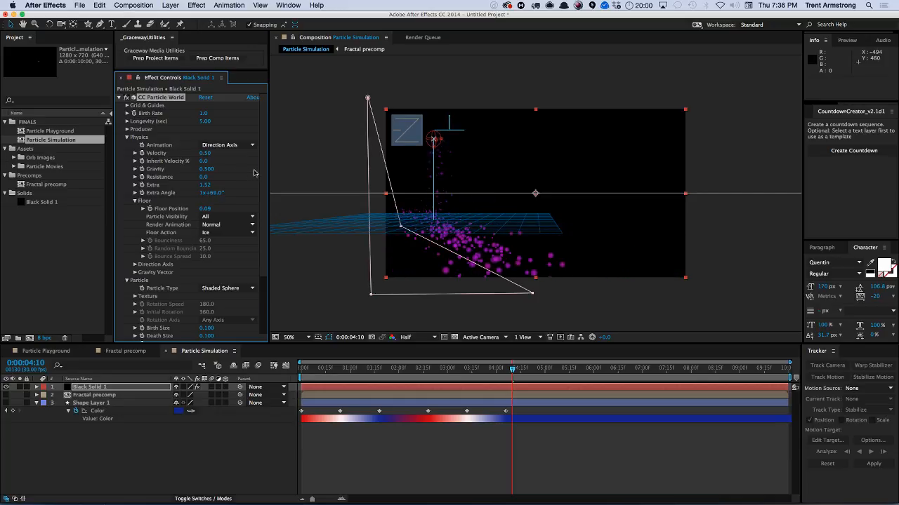
left_click(127, 129)
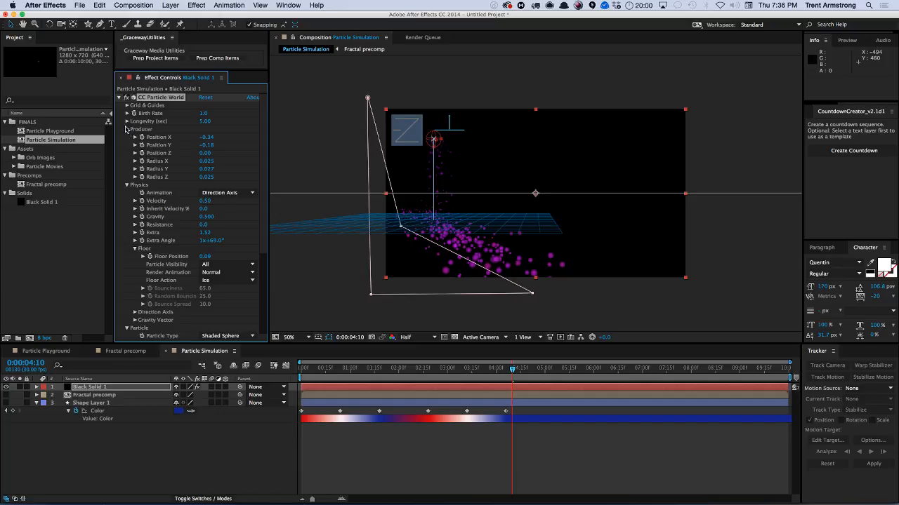
left_click(127, 129)
Set the Birth Rate to 0.5.
left_click(203, 113)
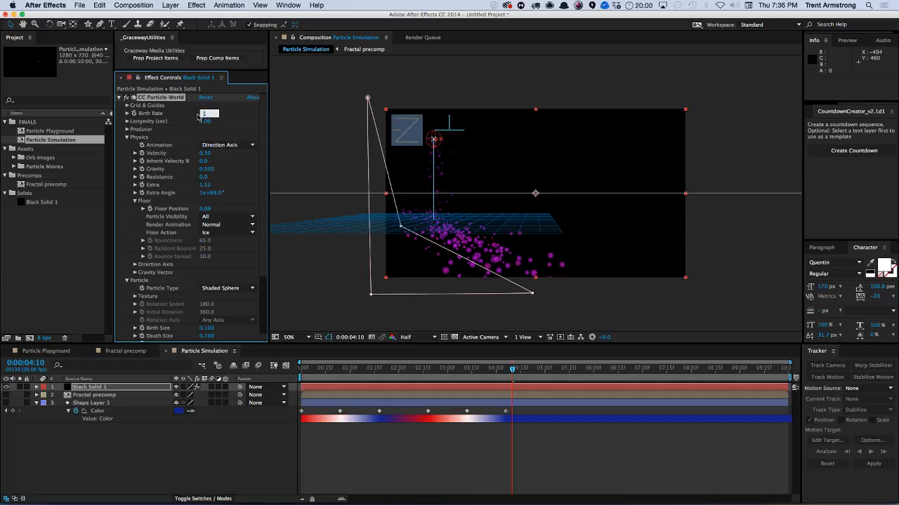
type("0.5")
key("Return")
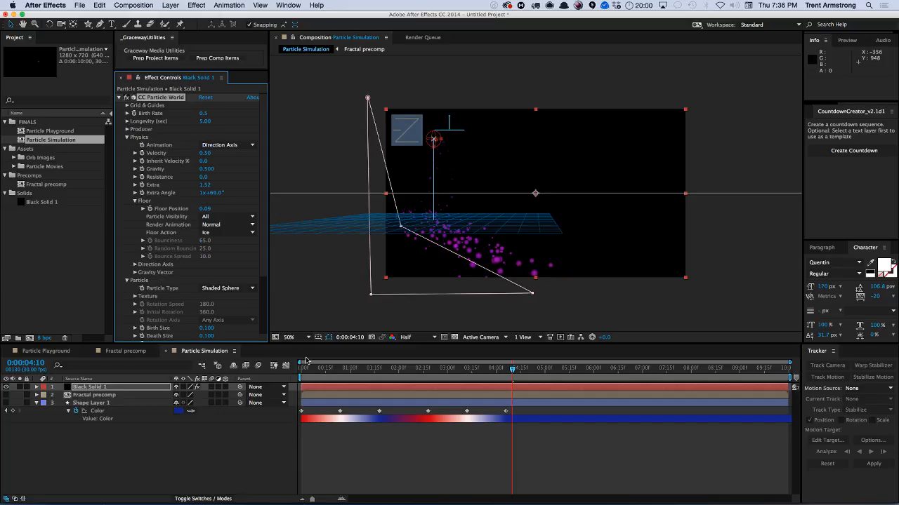
Go to the start of the timeline and play the simulation to preview it.
left_click(306, 365)
left_click(261, 445)
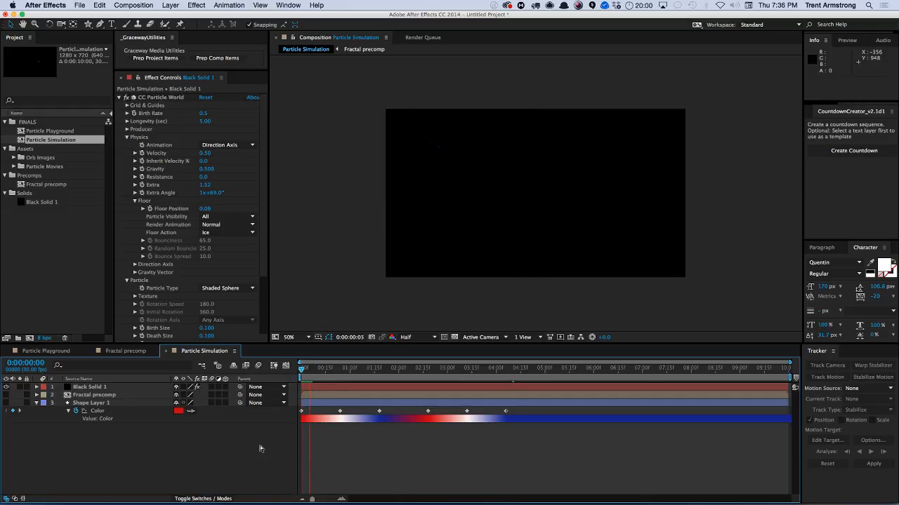
key("space")
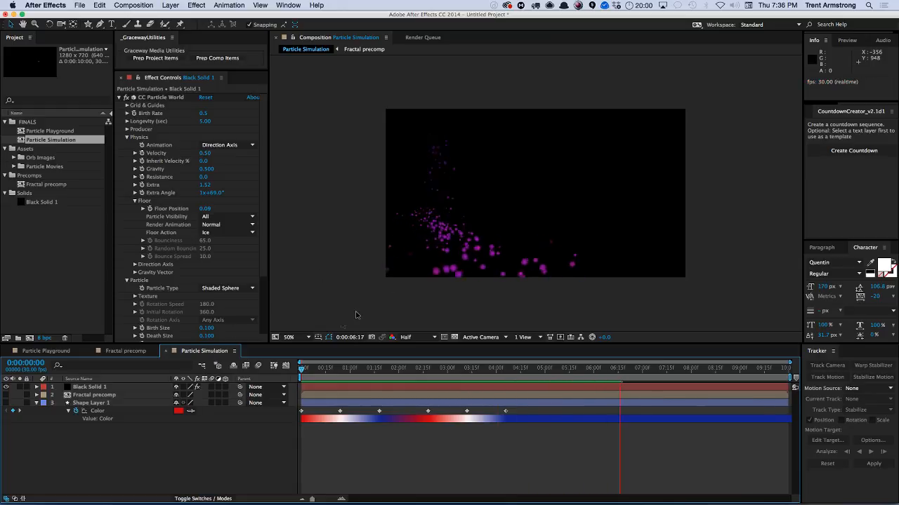
key("space")
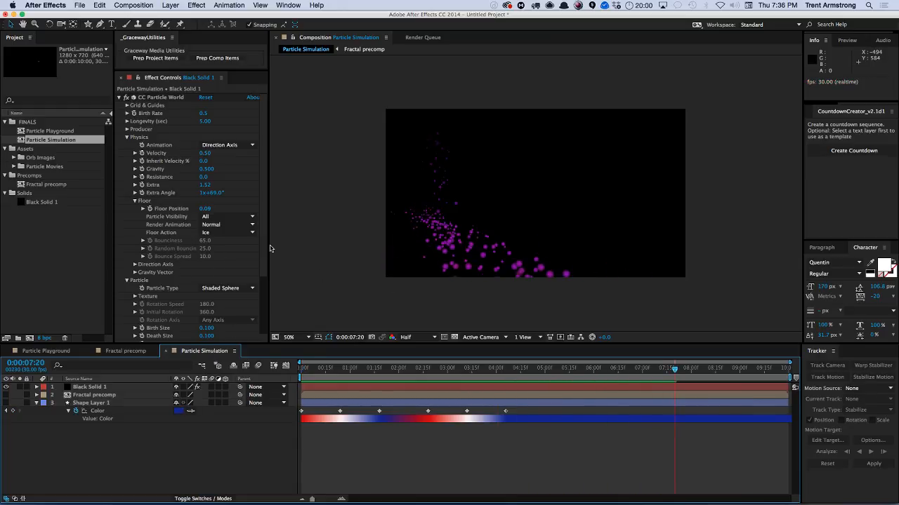
Expand the Extras group of CC Particle World.
scroll(263, 246, "down", 4)
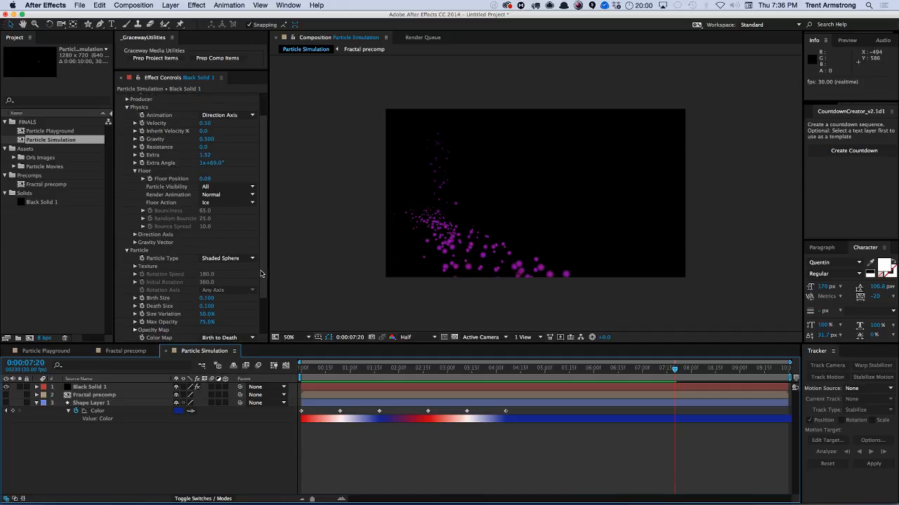
scroll(261, 301, "down", 1)
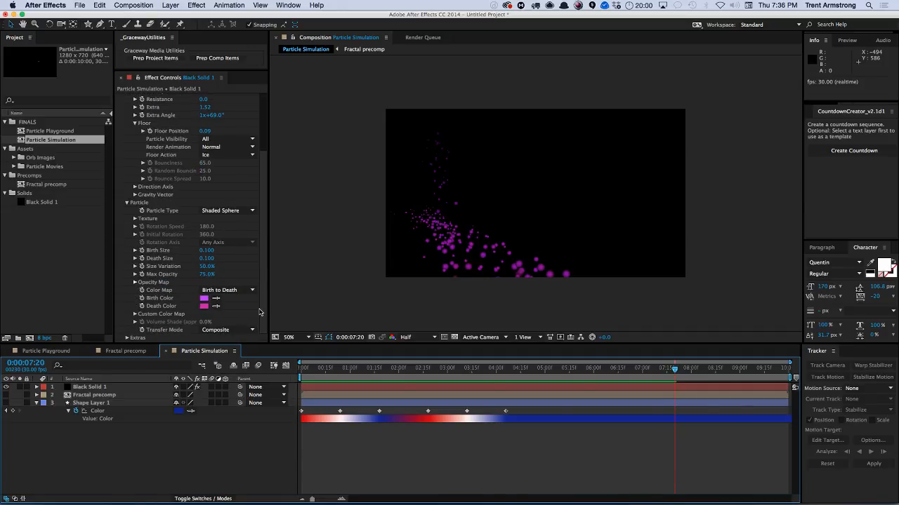
scroll(259, 311, "up", 4)
scroll(235, 330, "down", 4)
left_click(128, 339)
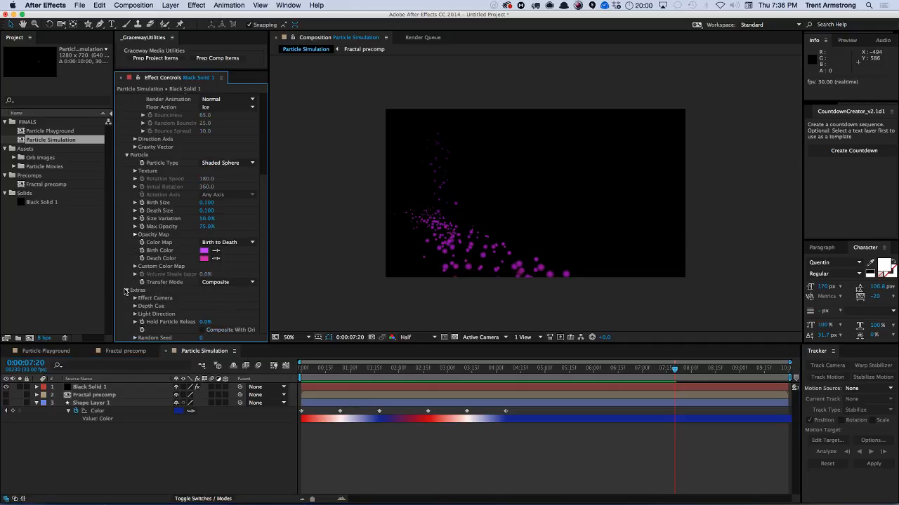
Expand the Effect Camera settings and set its Rotation Y to -19°.
left_click(136, 298)
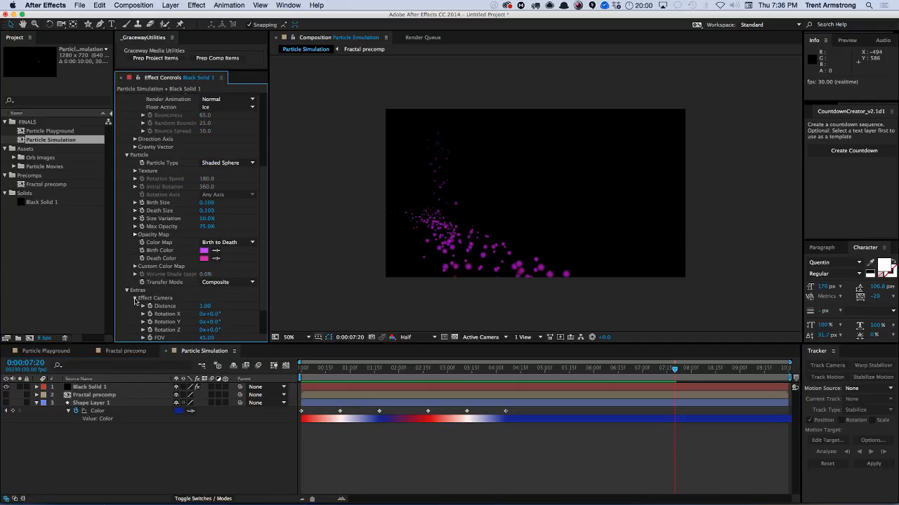
left_click_drag(211, 322, 190, 321)
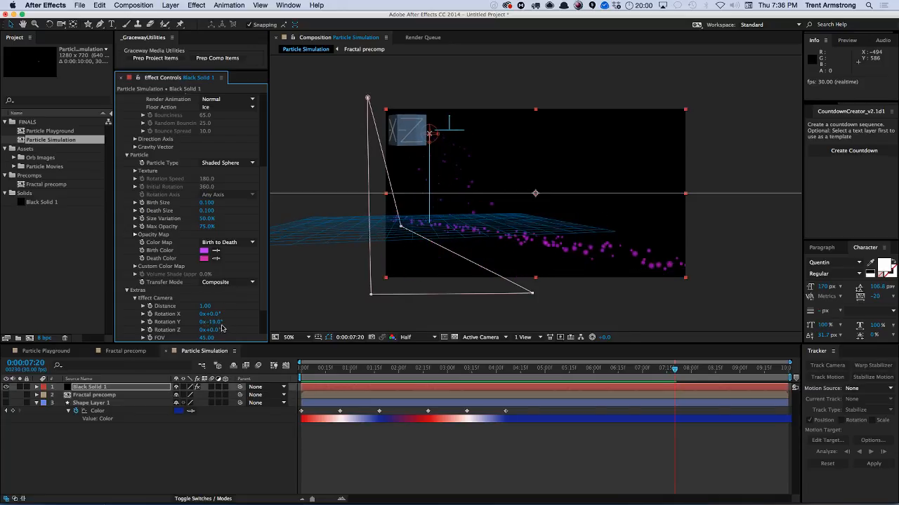
Add a new two-node camera layer and orbit it to view the particle simulation at an angle.
key("super+alt+shift+c")
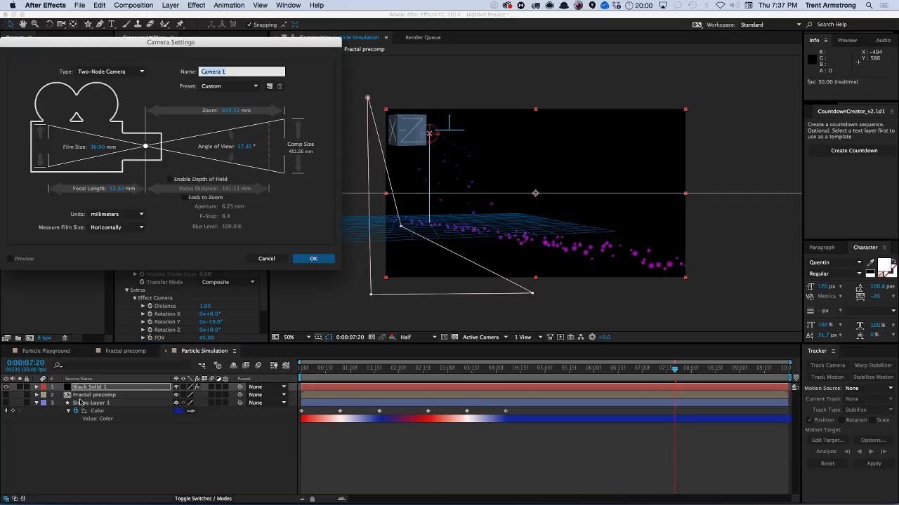
key("Return")
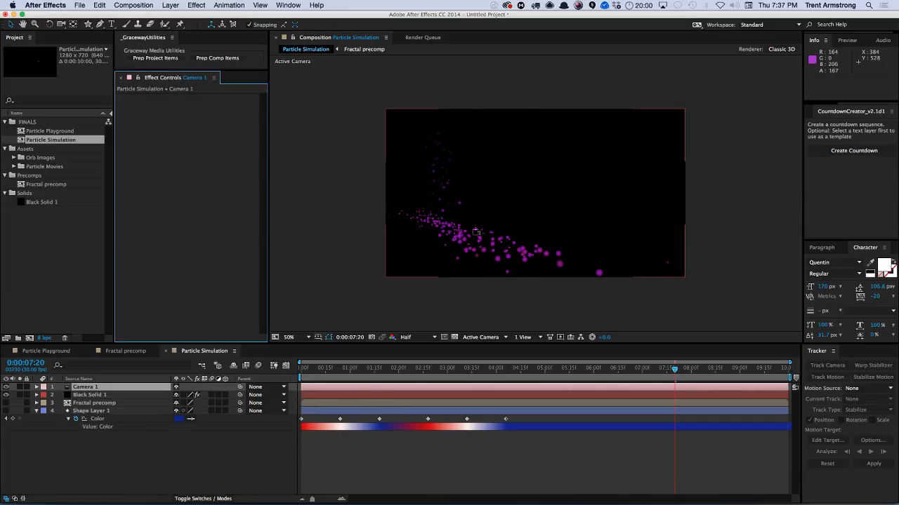
left_click_drag(490, 209, 462, 259)
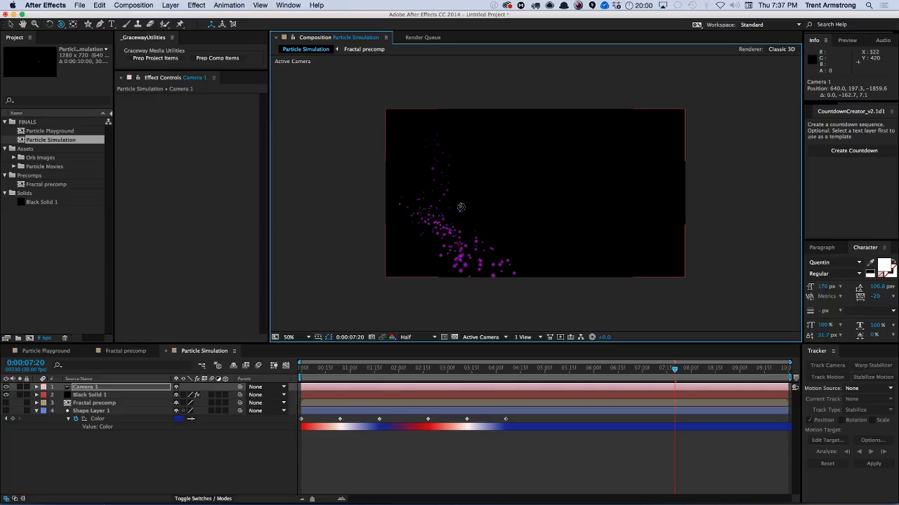
left_click_drag(461, 207, 502, 198)
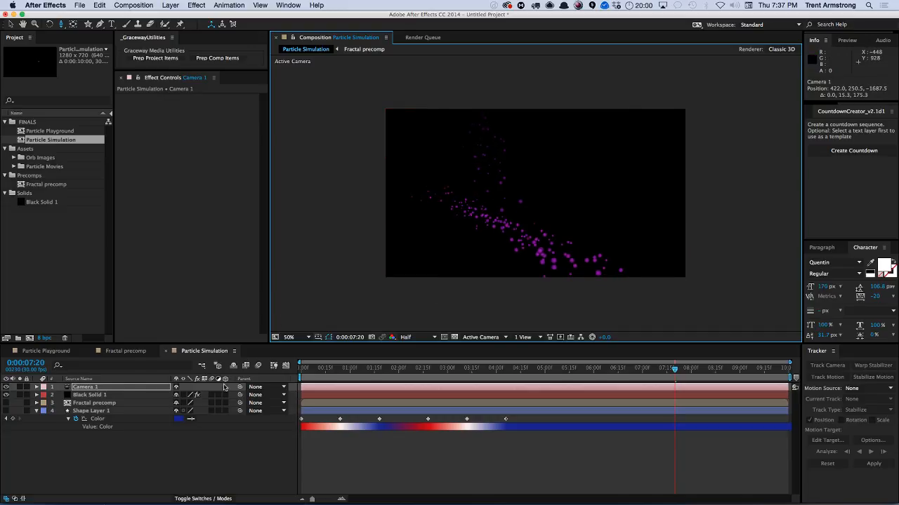
Set the particle solid's Floor Action to Glue.
left_click(89, 395)
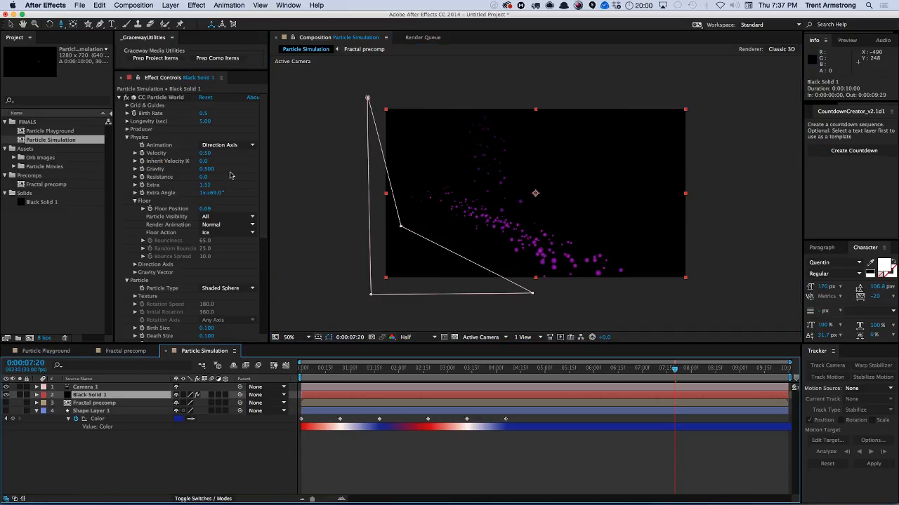
scroll(263, 177, "down", 5)
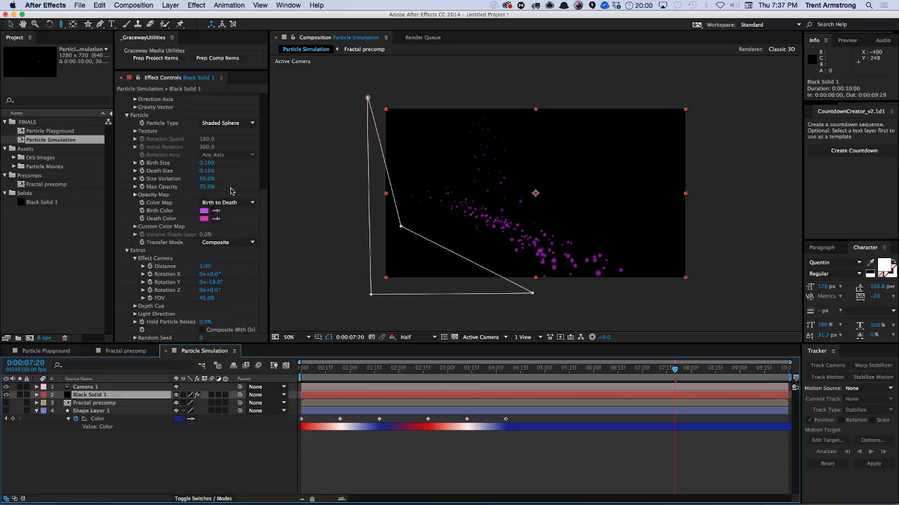
scroll(267, 203, "up", 3)
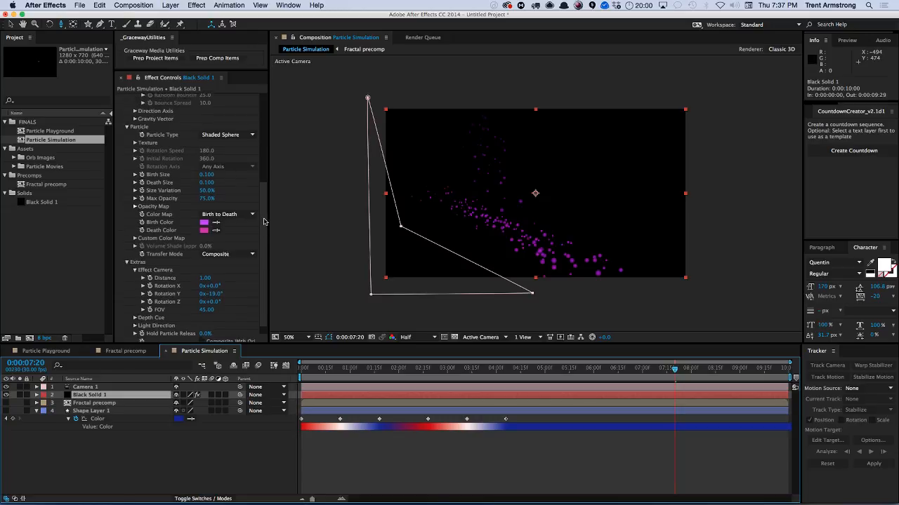
scroll(265, 184, "up", 2)
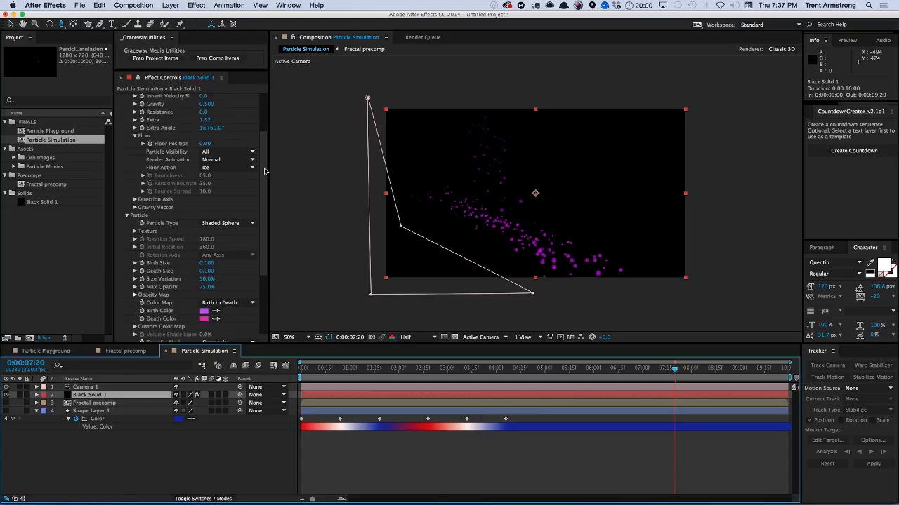
left_click(232, 180)
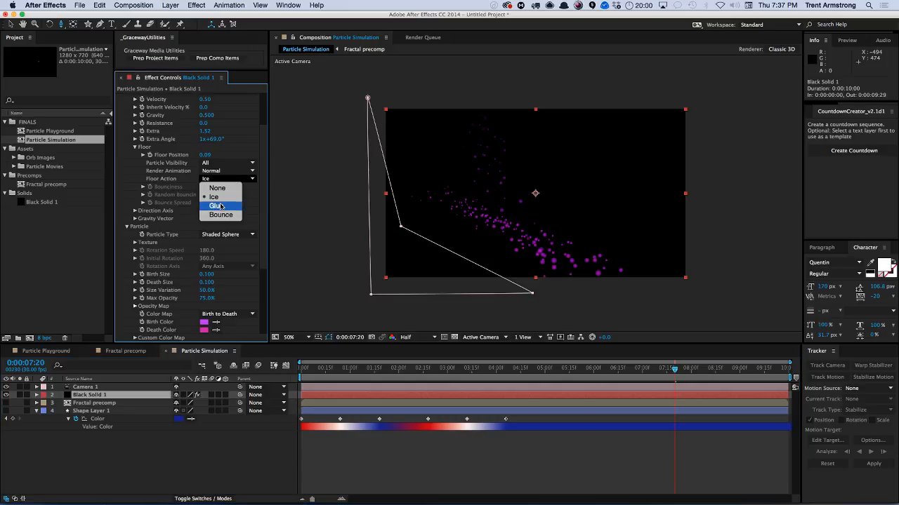
left_click(218, 205)
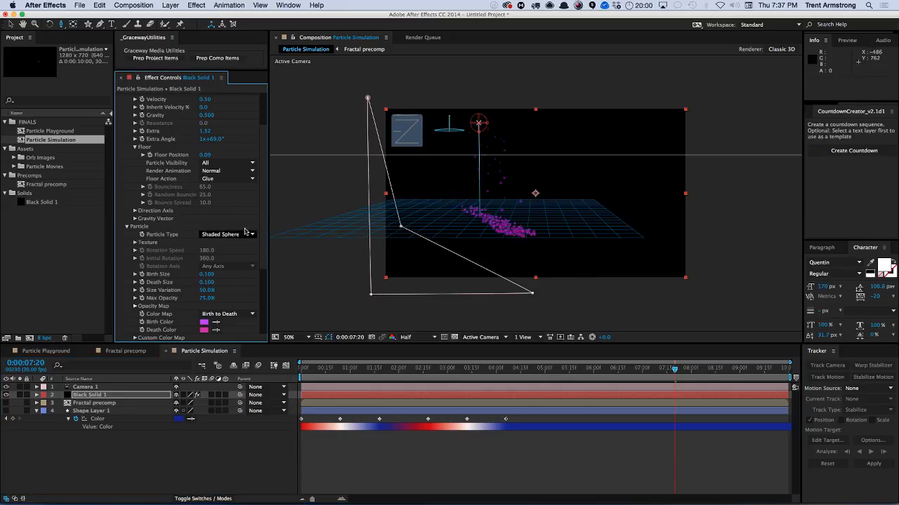
Set the Velocity to 1.
scroll(261, 164, "up", 2)
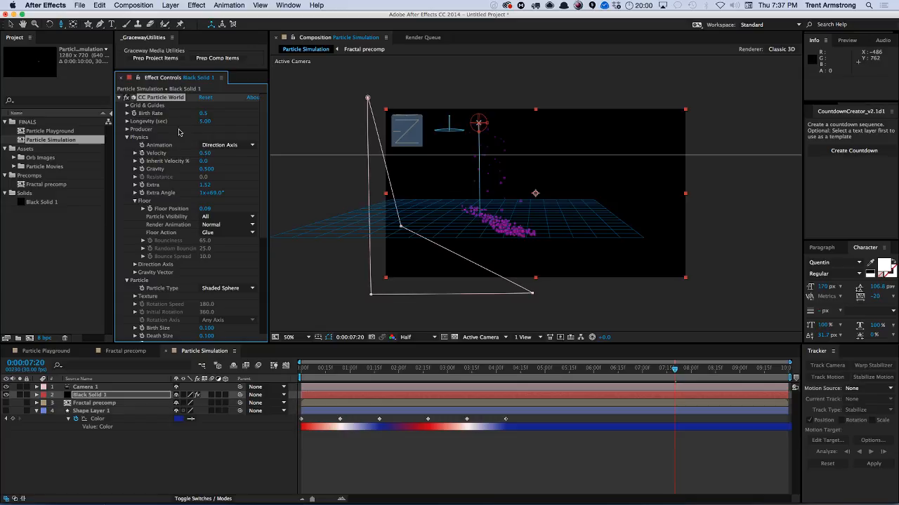
left_click(203, 154)
type("1")
key("Return")
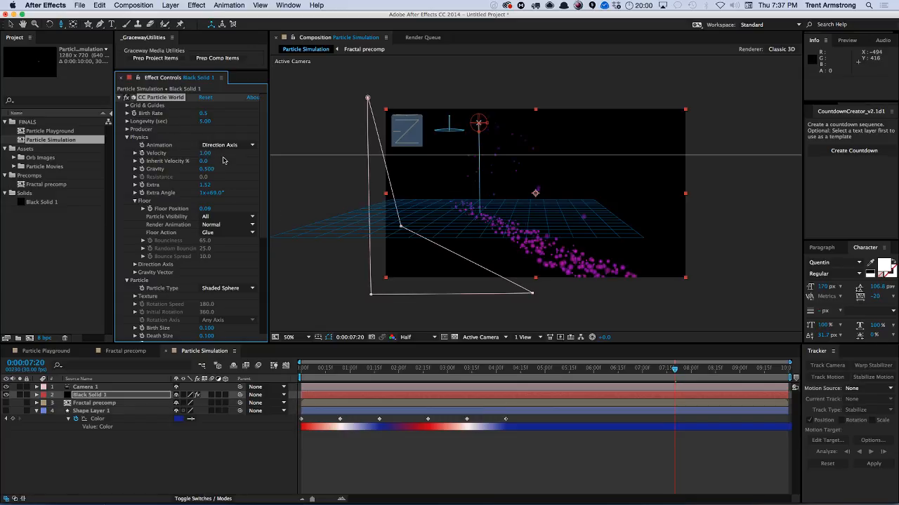
Set the Animation type to Explosive and preview the simulation.
left_click(226, 145)
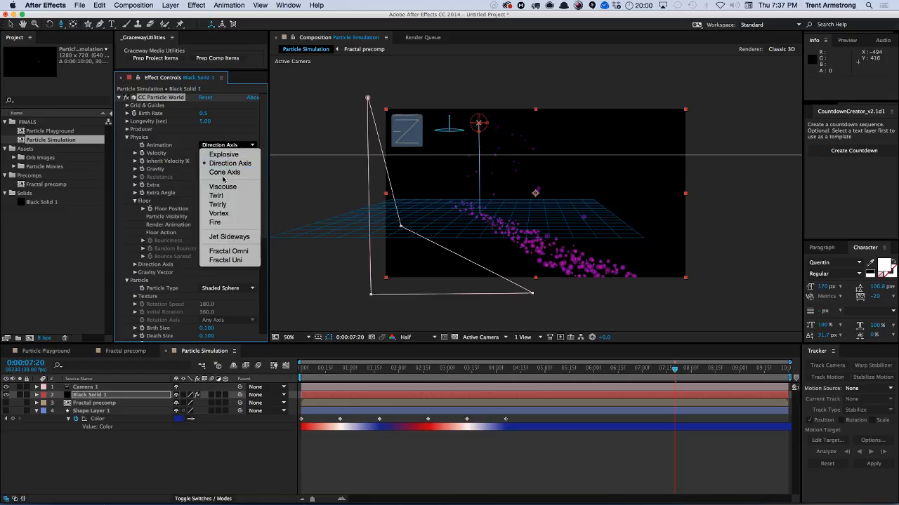
left_click(223, 155)
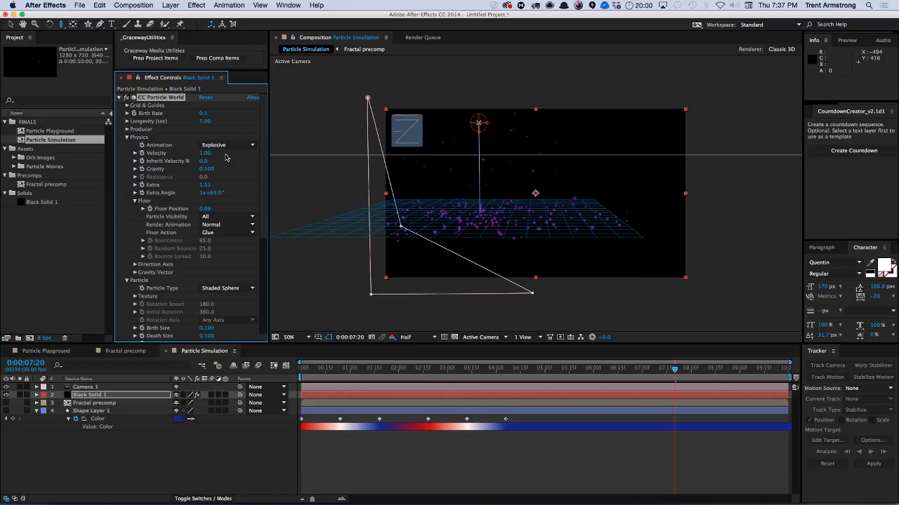
key("KP_0")
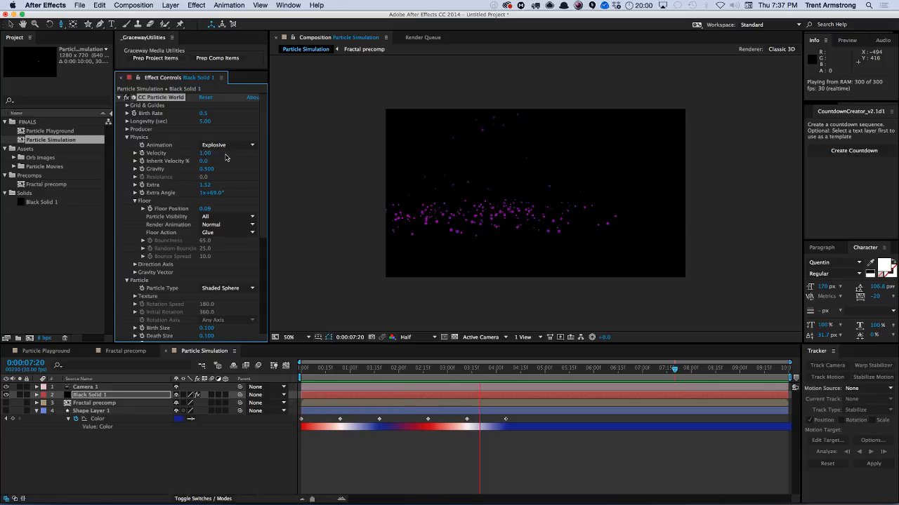
key("space")
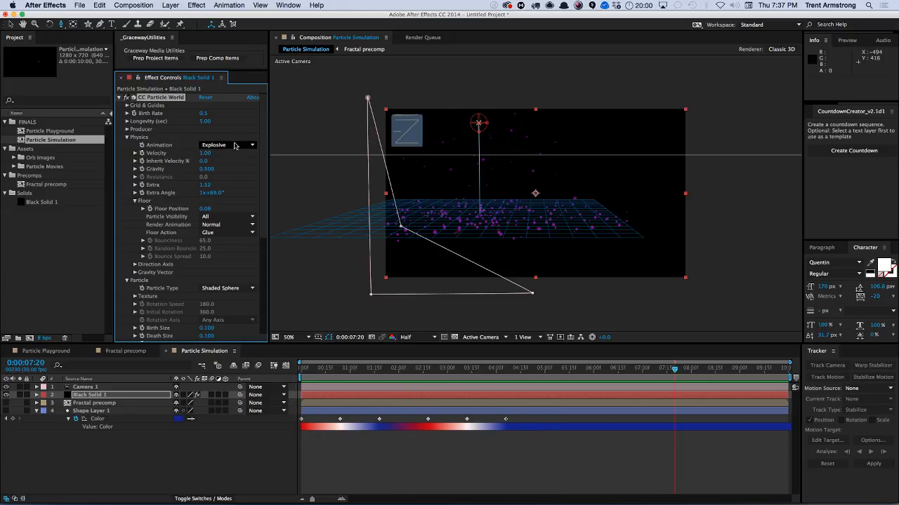
Try the Viscouse, Cone Axis and Vortex animation types and scrub the timeline to check them.
left_click(235, 145)
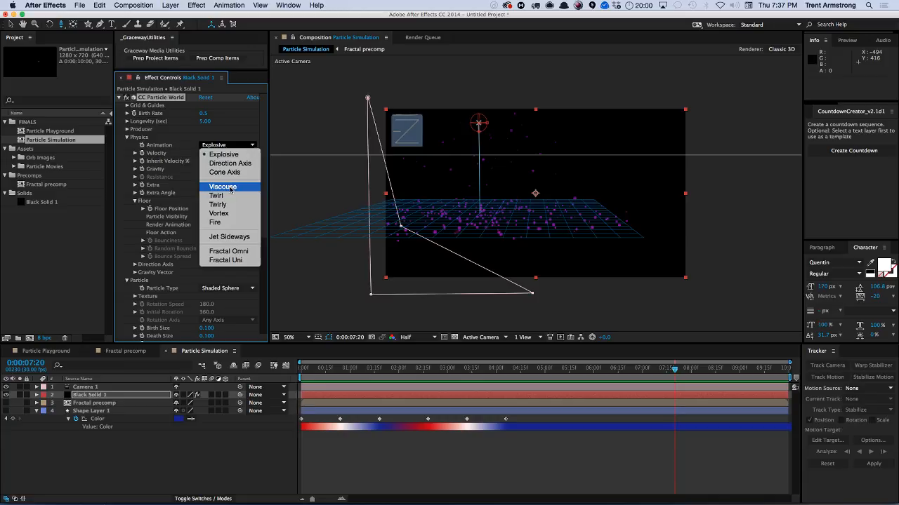
left_click(230, 188)
left_click(226, 146)
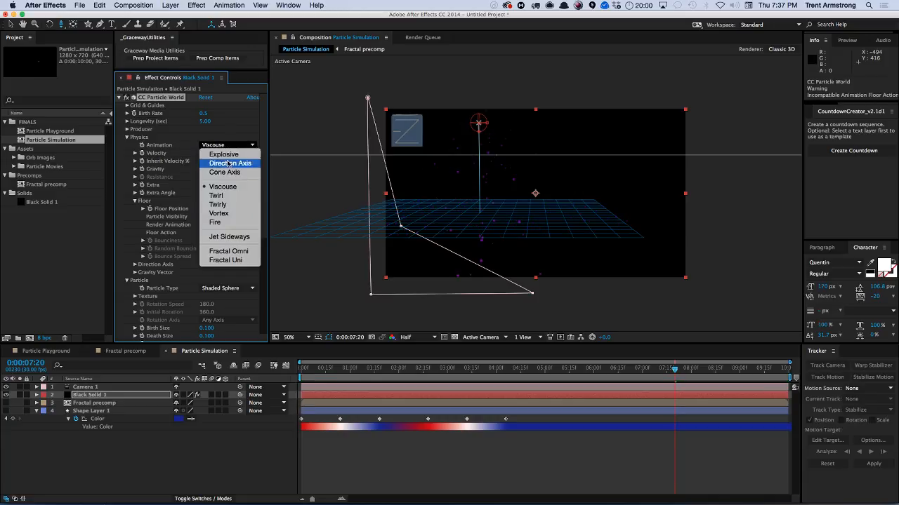
left_click(228, 173)
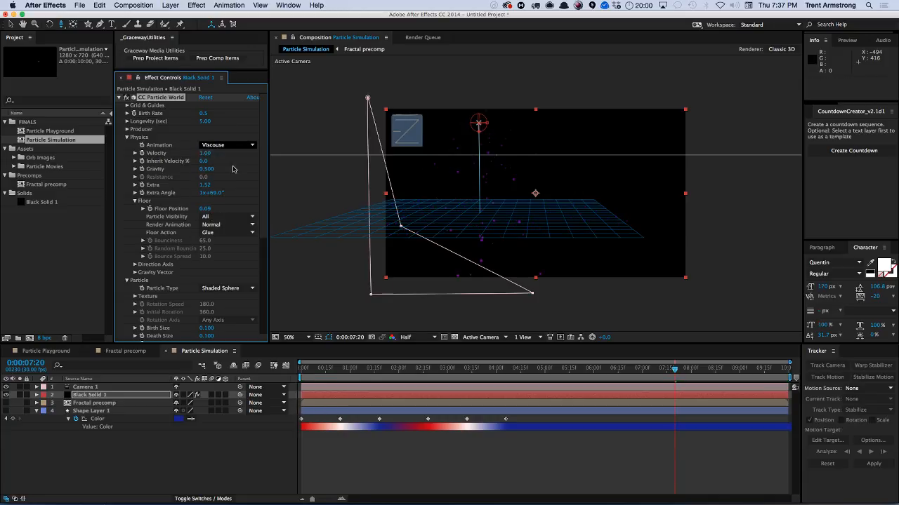
left_click(229, 146)
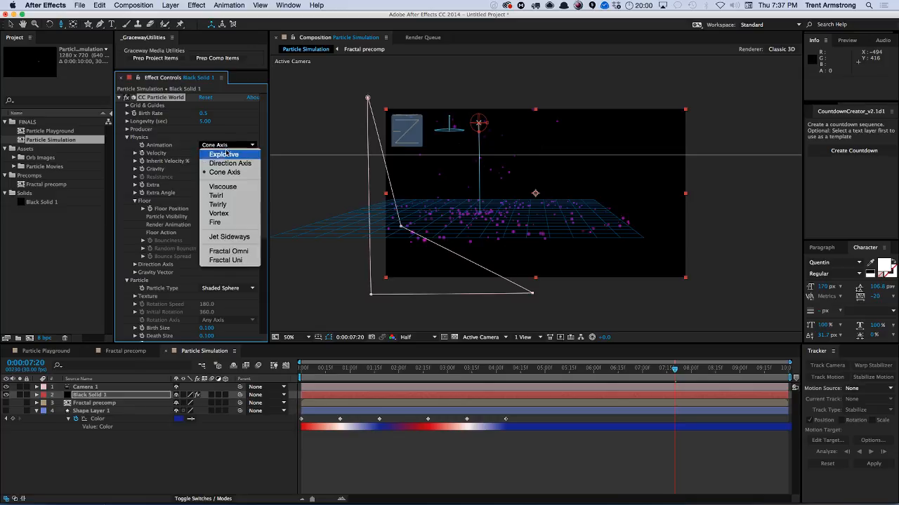
left_click(226, 214)
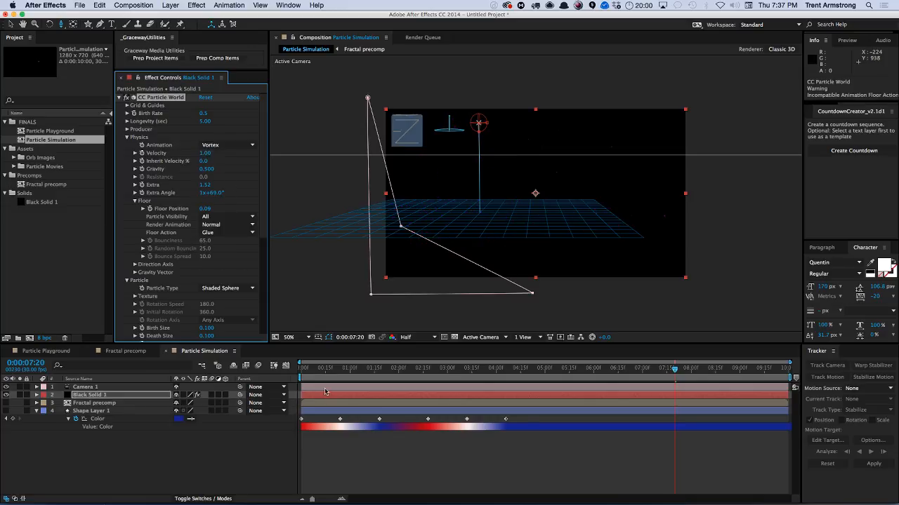
left_click_drag(321, 370, 525, 373)
Switch the Animation type to Explosive and then to Jet Sideways, previewing and stopping playback.
left_click(236, 146)
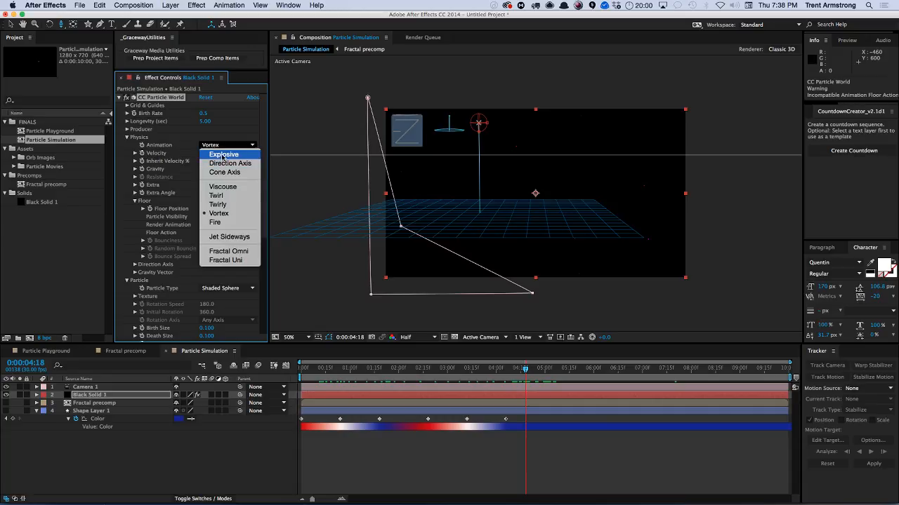
left_click(225, 155)
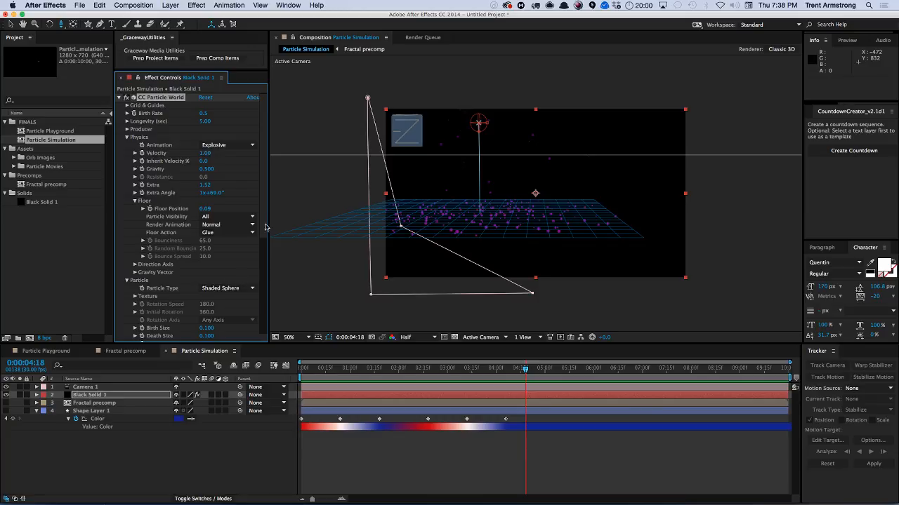
left_click(229, 147)
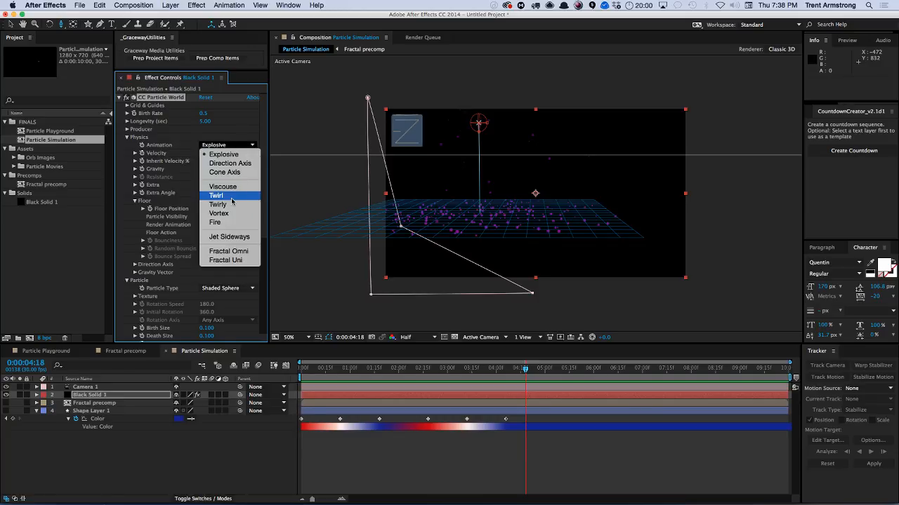
left_click(231, 237)
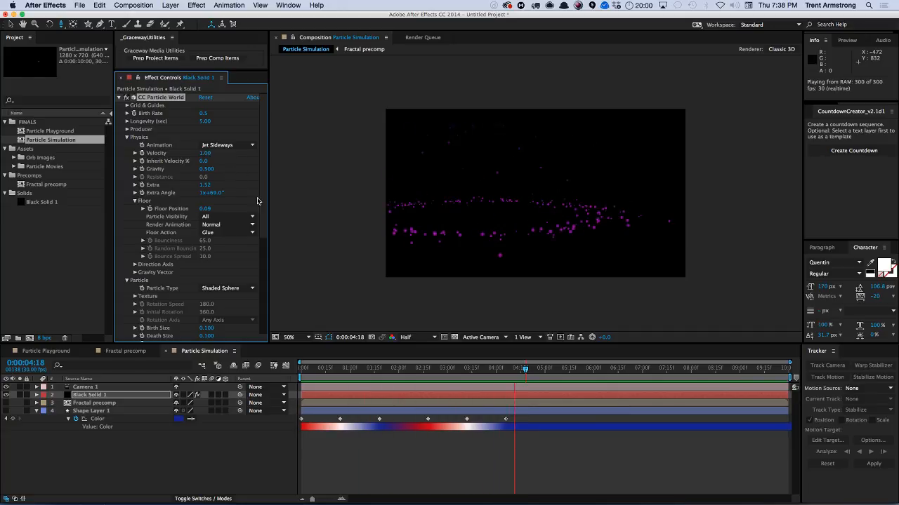
key("space")
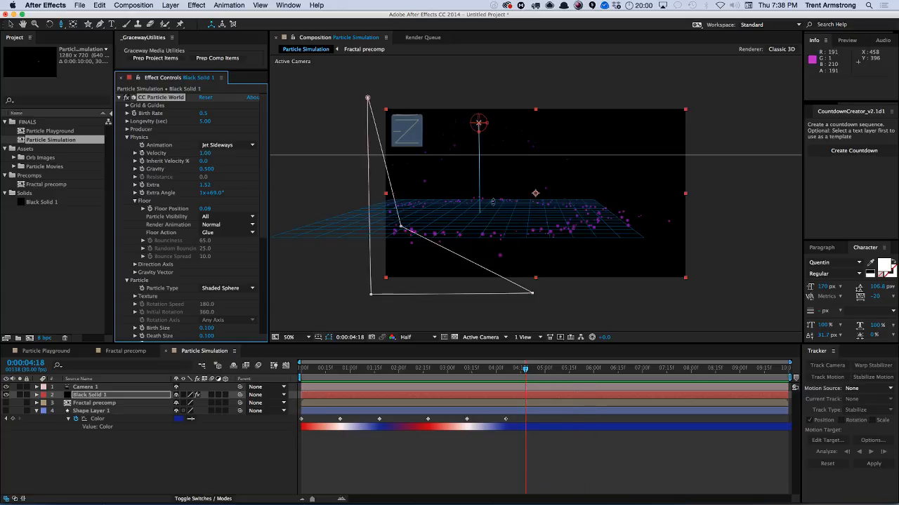
Orbit the camera to look down onto the particles.
key("c")
left_click_drag(486, 199, 507, 230)
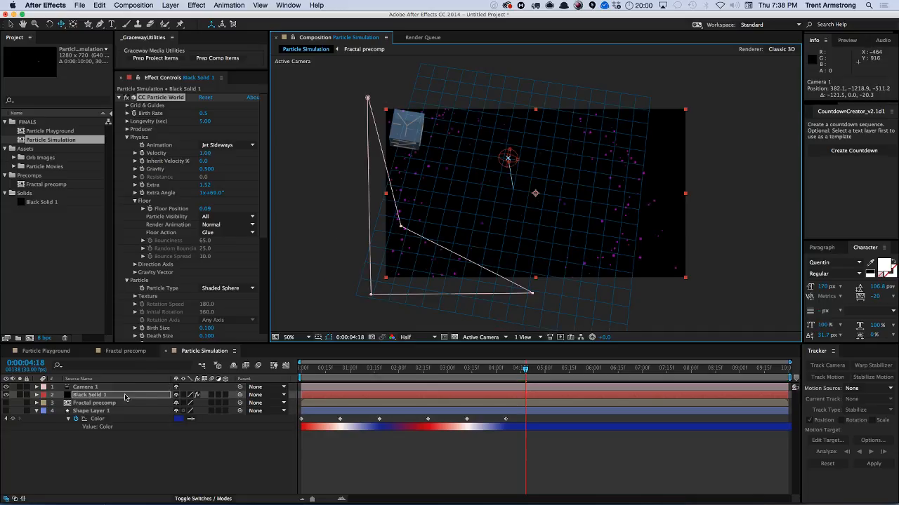
Reveal the particle solid's mask and delete it.
key("m")
left_click(80, 403)
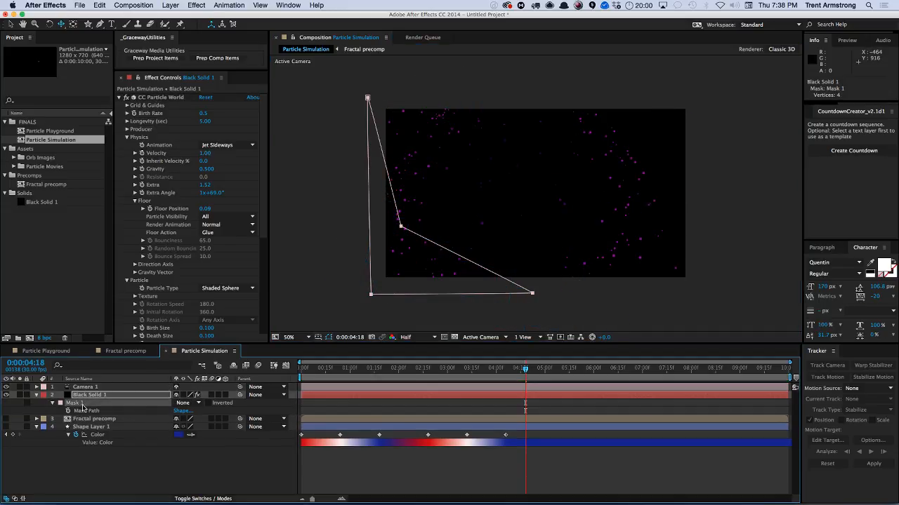
key("Delete")
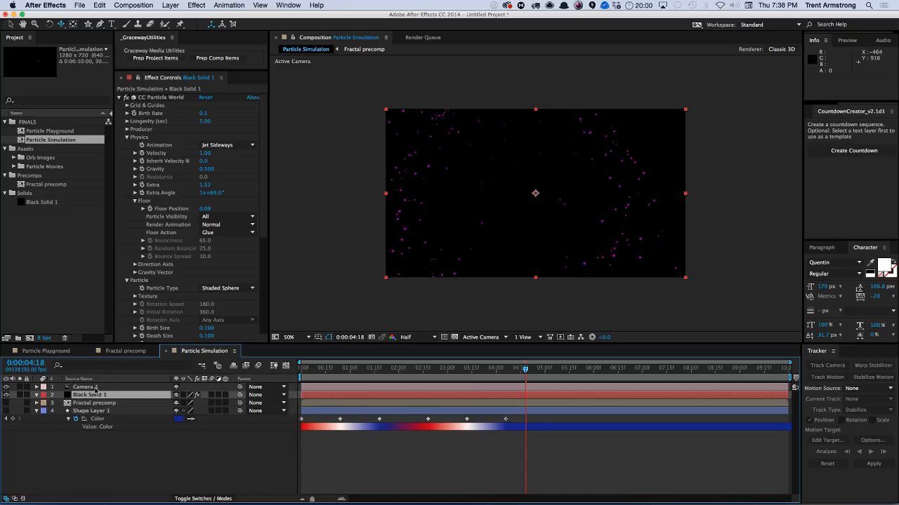
Select the particle solid and set CC Particle World's Floor Action to Ice.
left_click(96, 388)
left_click(113, 398)
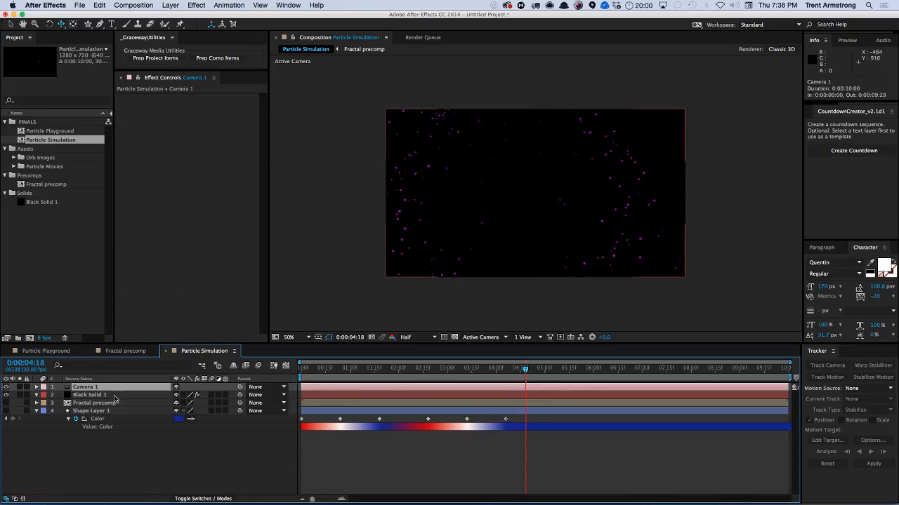
scroll(264, 251, "down", 5)
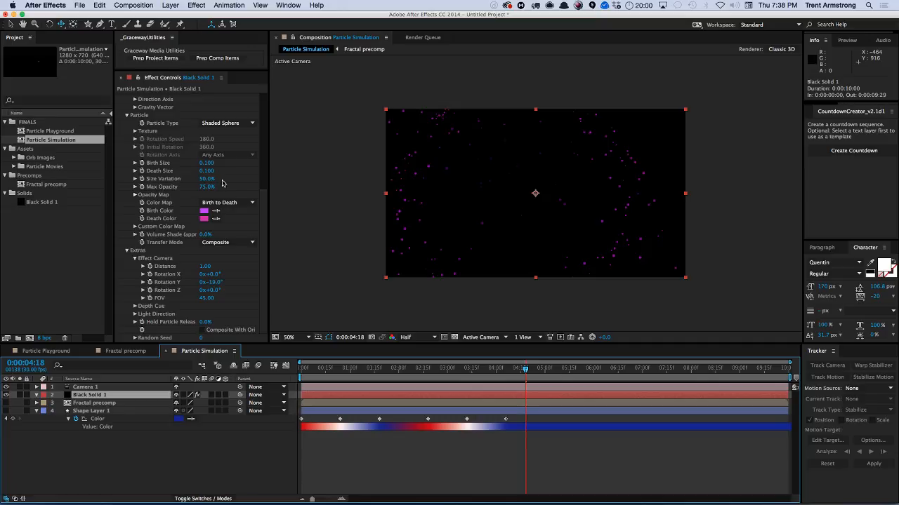
scroll(257, 219, "up", 5)
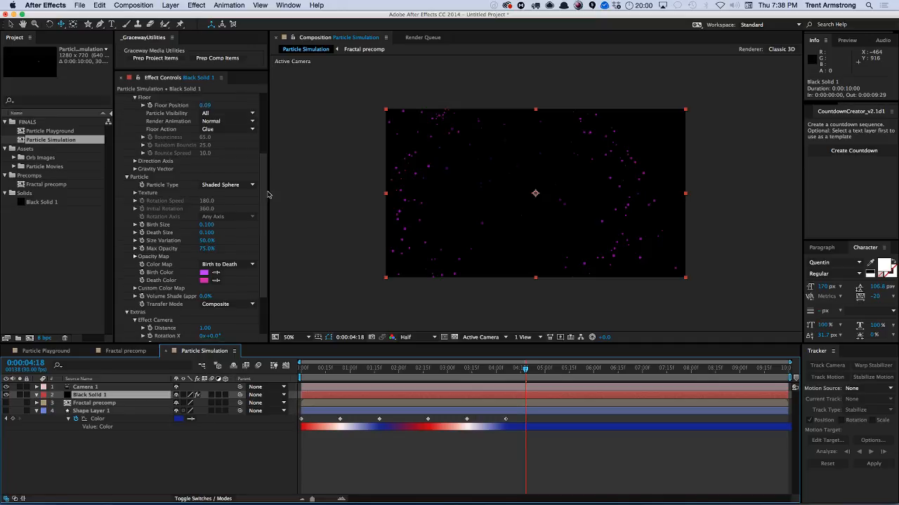
left_click(231, 206)
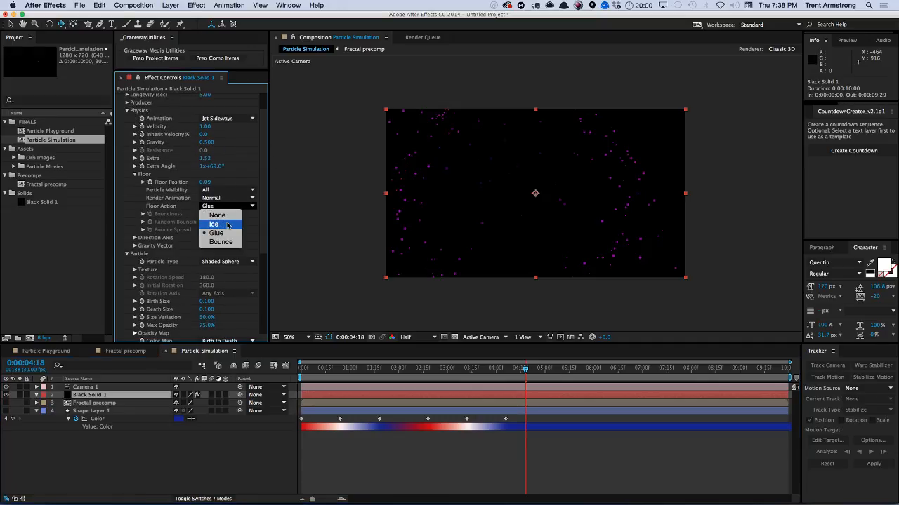
left_click(227, 223)
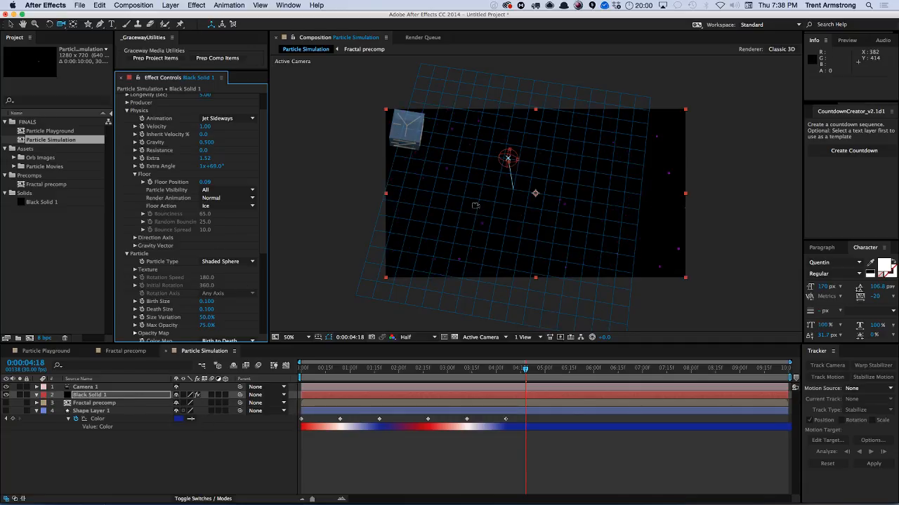
Set the particle Velocity to 0.50 and play the animation to preview it.
mouse_move(475, 206)
left_mouse_down()
mouse_move(479, 219)
mouse_move(466, 219)
left_mouse_up()
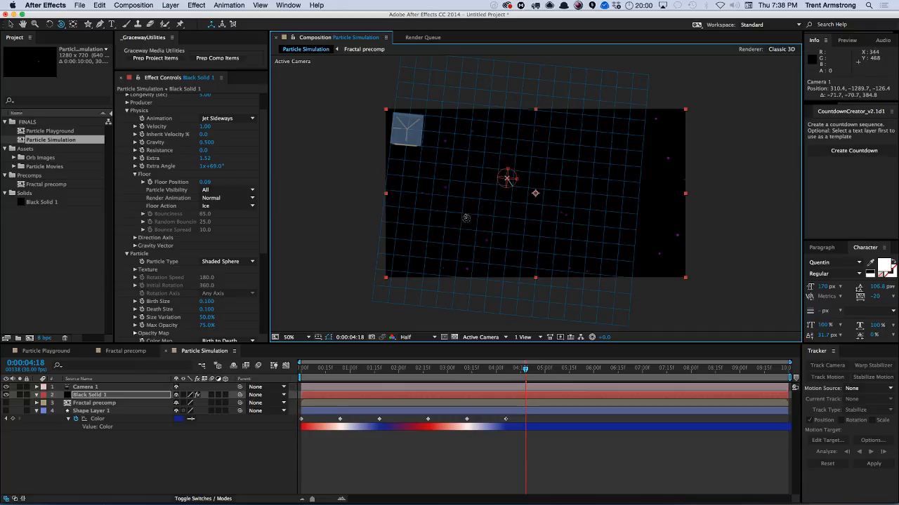
left_click(204, 128)
key("Return")
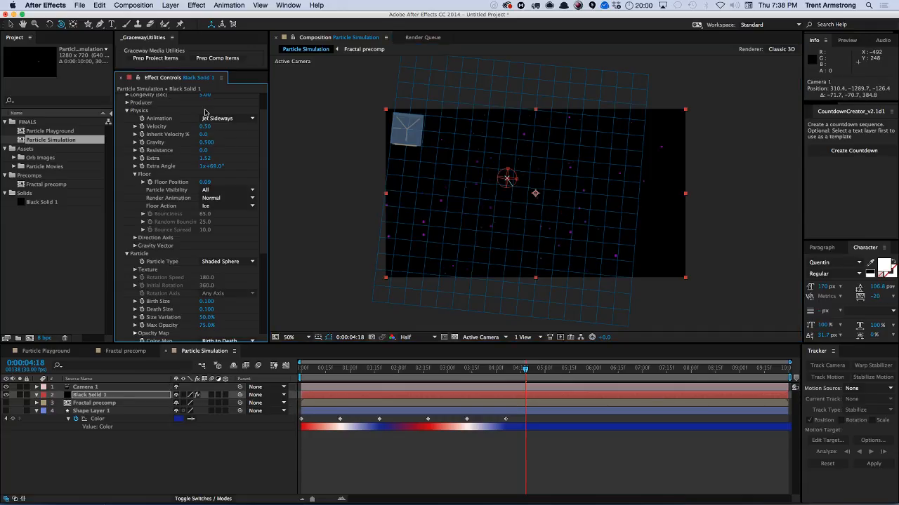
left_click(122, 429)
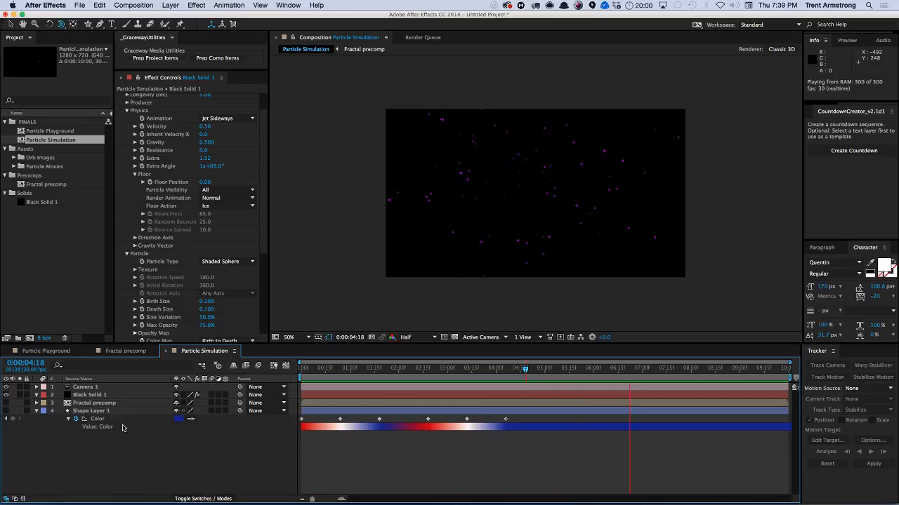
key("space")
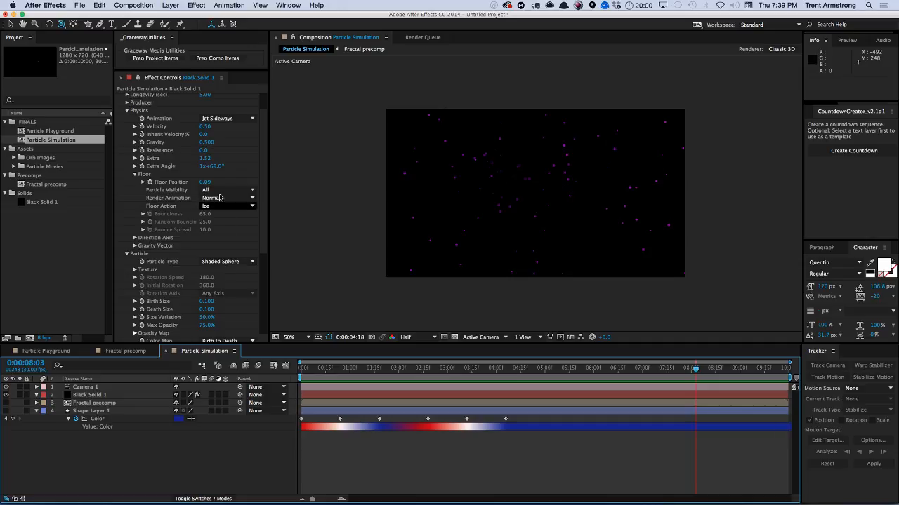
Set the Floor Action to Bounce with Bounciness at 100.0, then preview and stop playback.
scroll(231, 264, "down", 2)
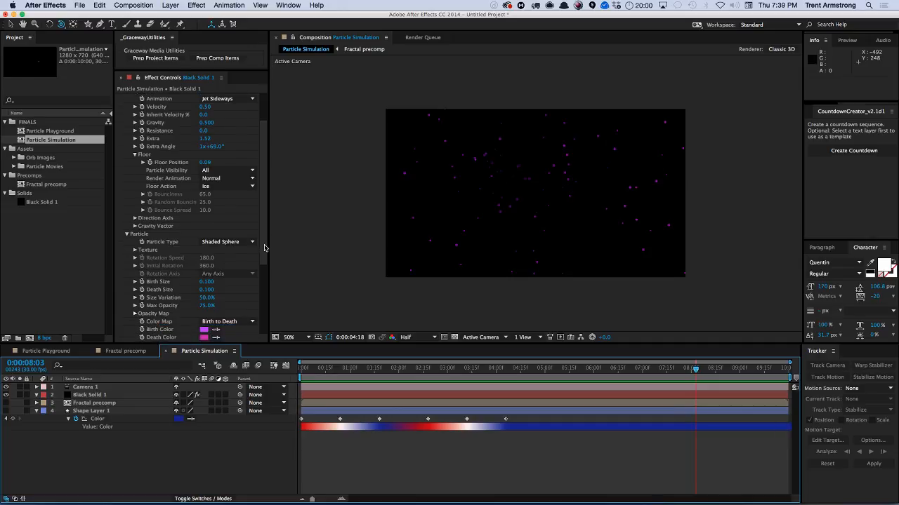
left_click(226, 192)
left_click(228, 228)
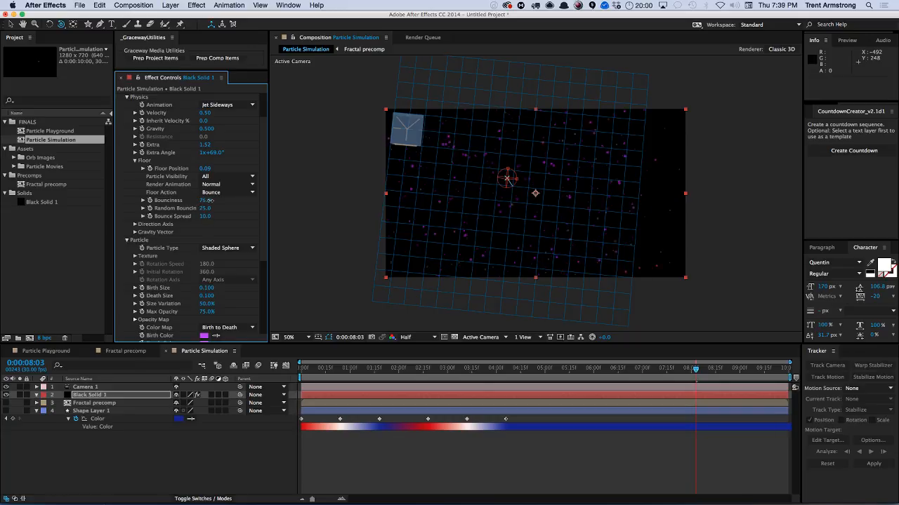
left_click_drag(211, 200, 221, 198)
key("KP_0")
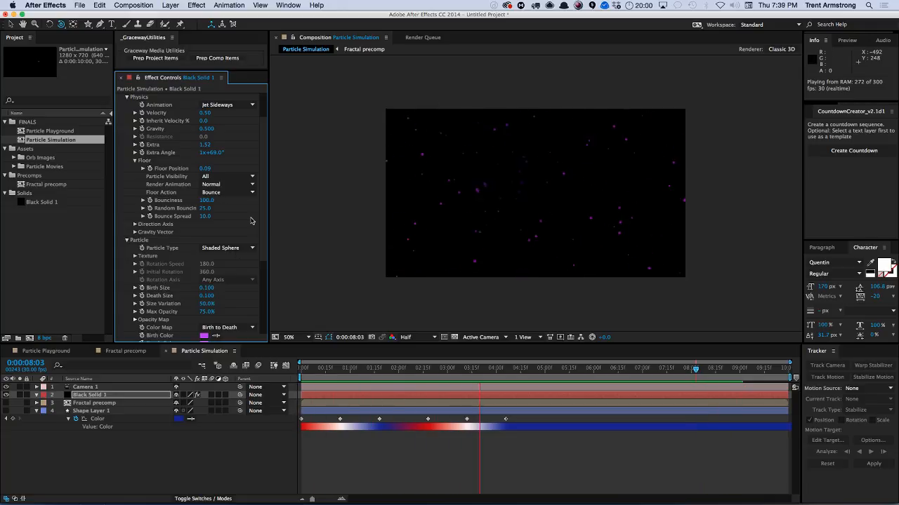
key("space")
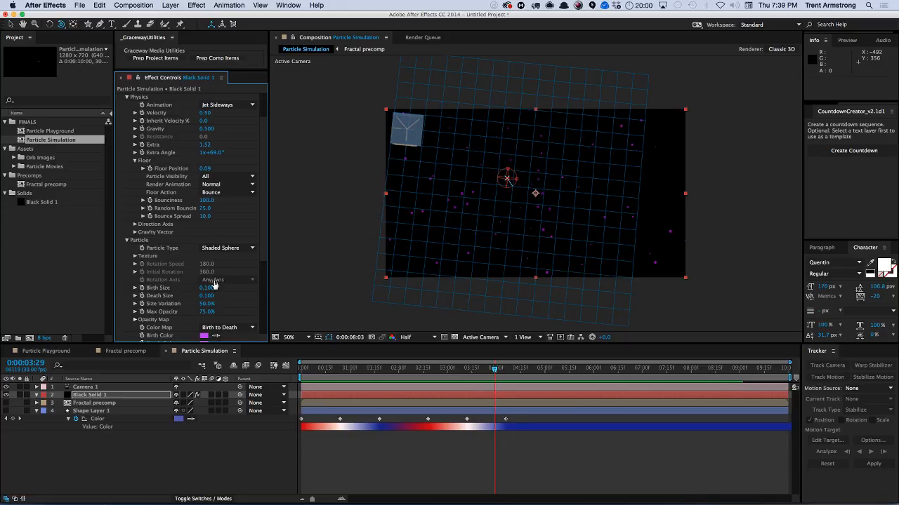
Collapse the Physics group and change the Particle Type to Bubble.
scroll(264, 189, "up", 3)
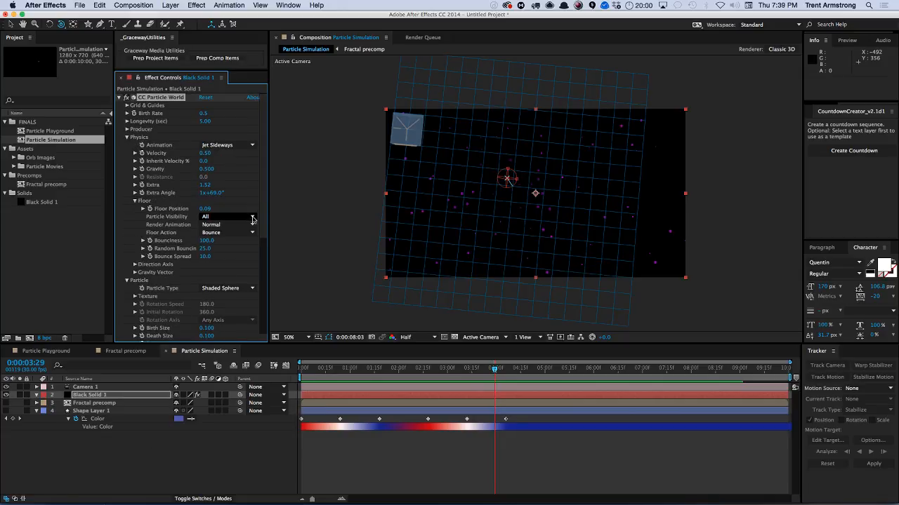
scroll(264, 200, "down", 1)
scroll(264, 204, "up", 1)
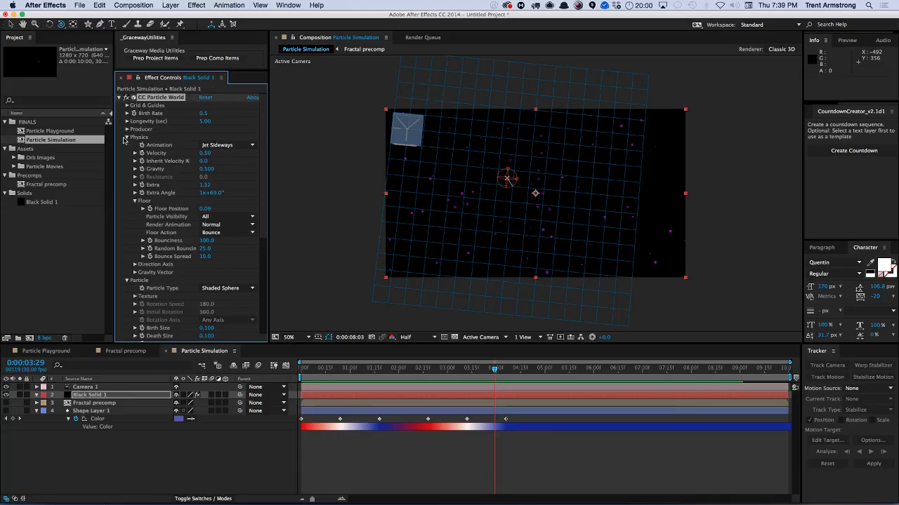
left_click(127, 136)
left_click(127, 145)
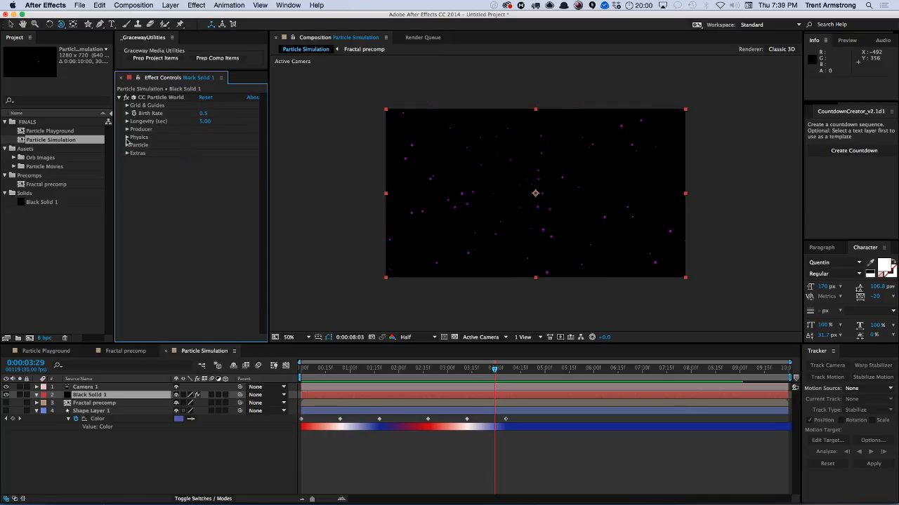
left_click(127, 145)
left_click(226, 154)
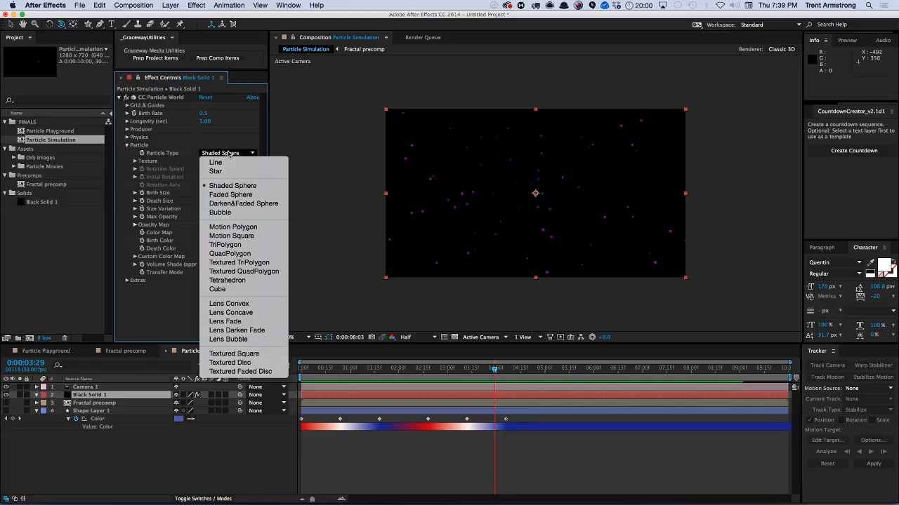
left_click(232, 212)
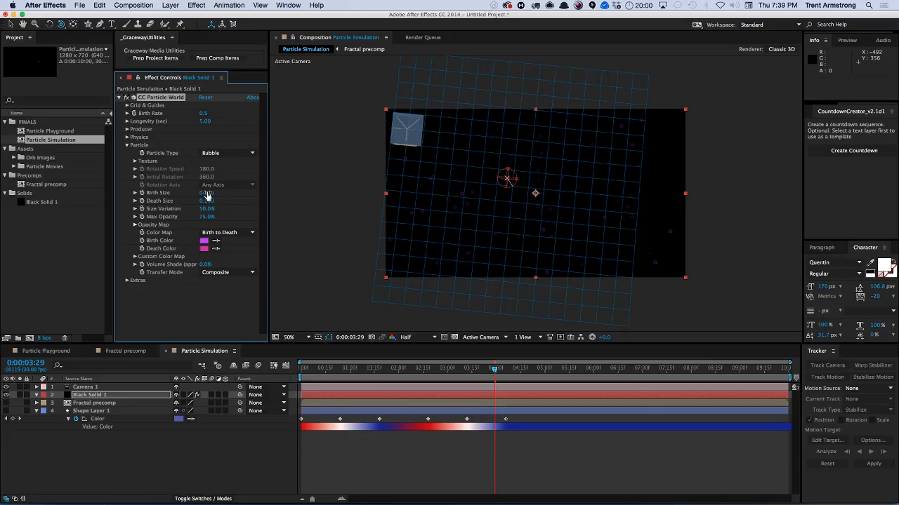
Set the bubbles' Birth Size to 0.300, Death Size to 0.220, Size Variation to 78.0% and Max Opacity to 68.0%.
left_click_drag(207, 196, 218, 191)
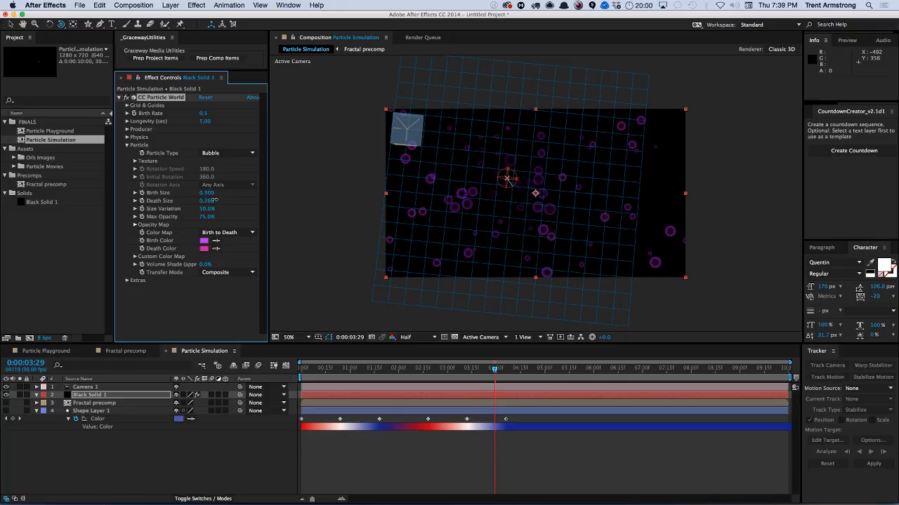
left_click_drag(206, 210, 224, 205)
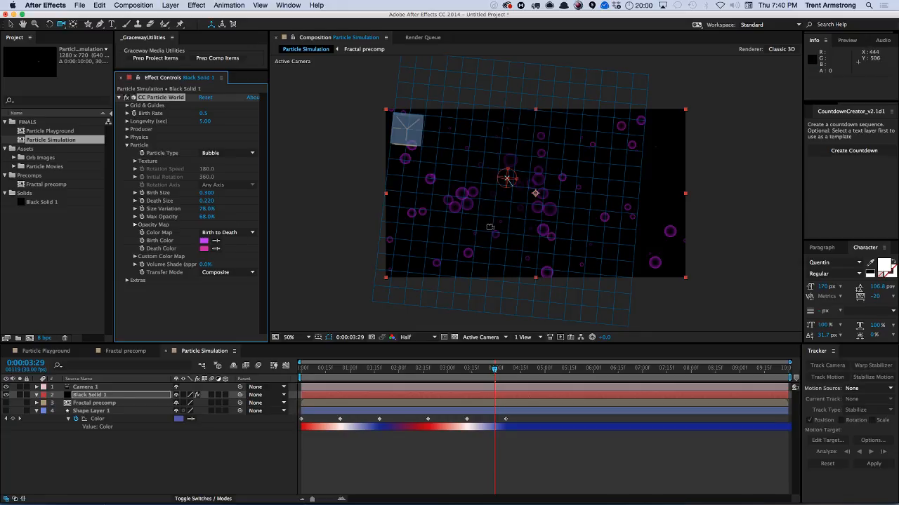
Orbit the camera to a side view, then play and stop the bubble animation preview.
left_click_drag(489, 227, 496, 153)
left_click(245, 466)
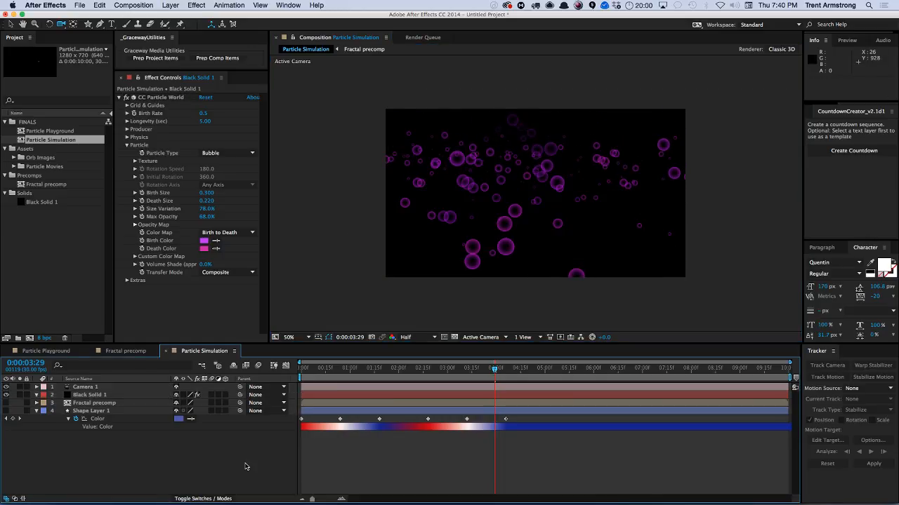
key("space")
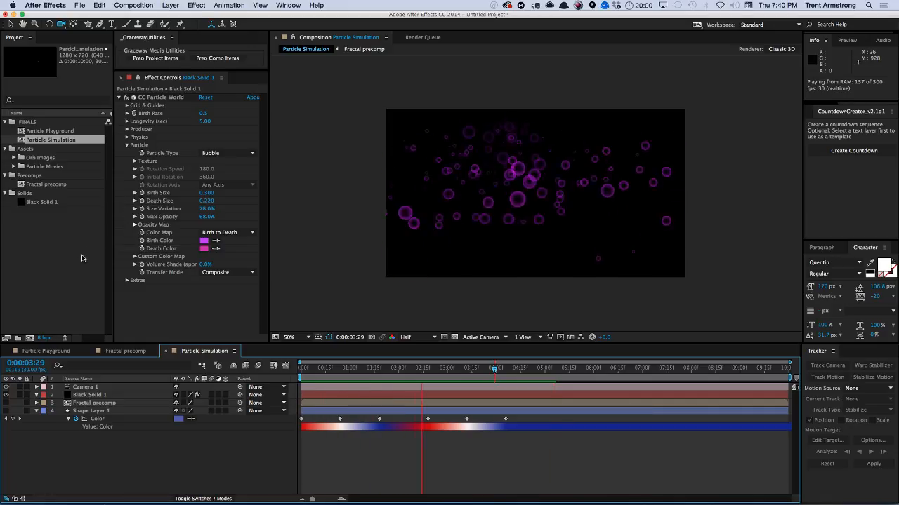
key("space")
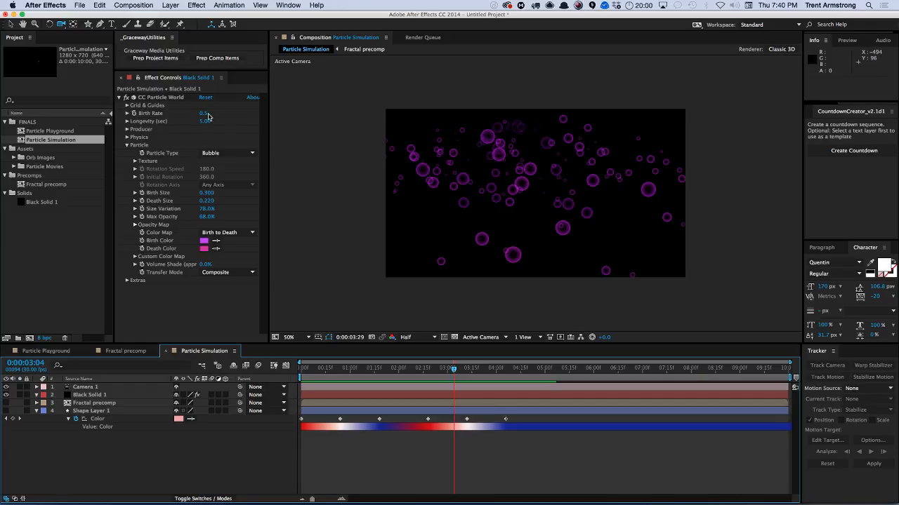
Set the Birth Rate to 0.2.
left_click(206, 114)
type("0")
key("Return")
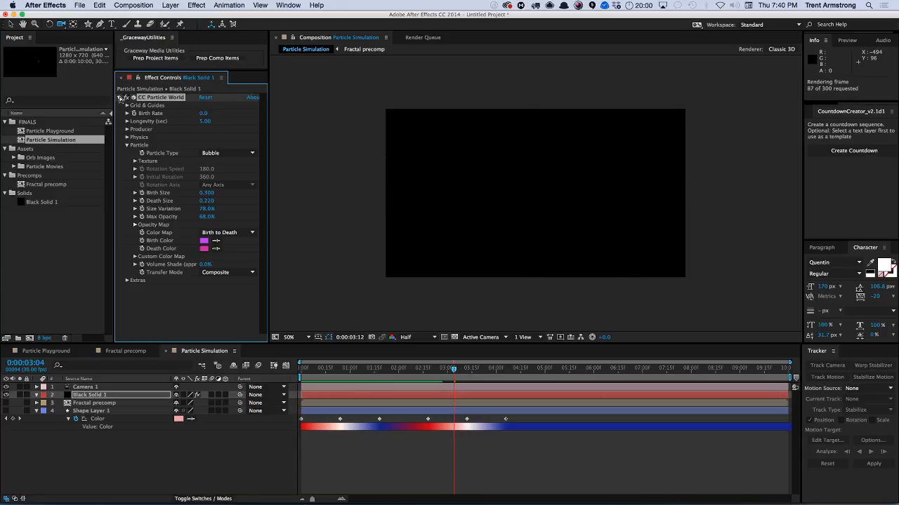
left_click(205, 114)
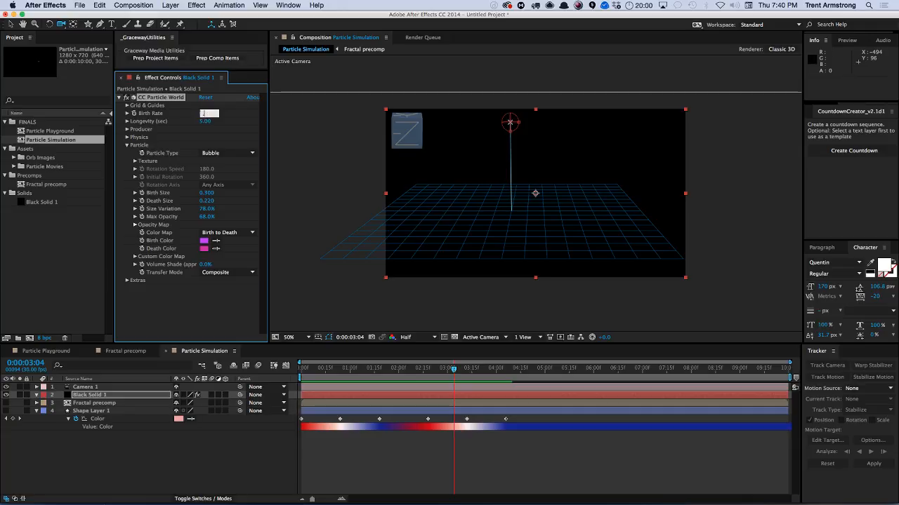
key("Return")
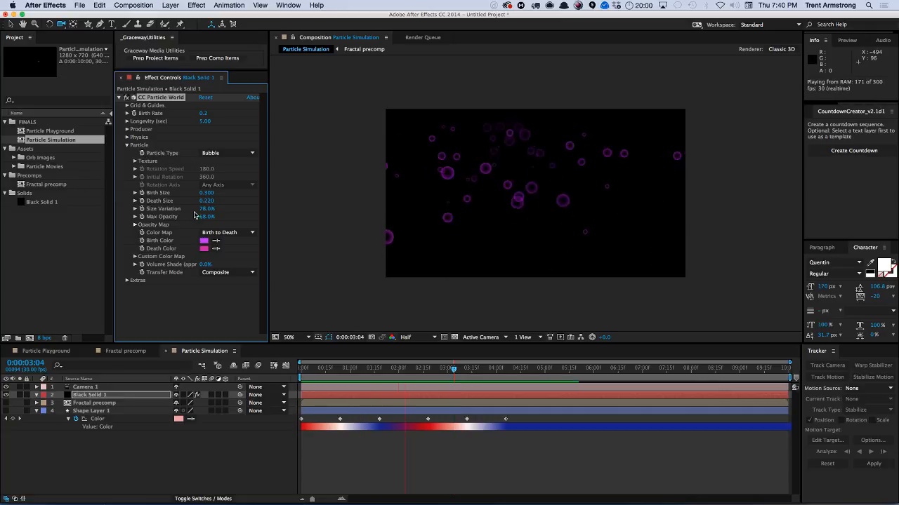
Expand Custom Color Map and set the Color Map to Custom.
key("space")
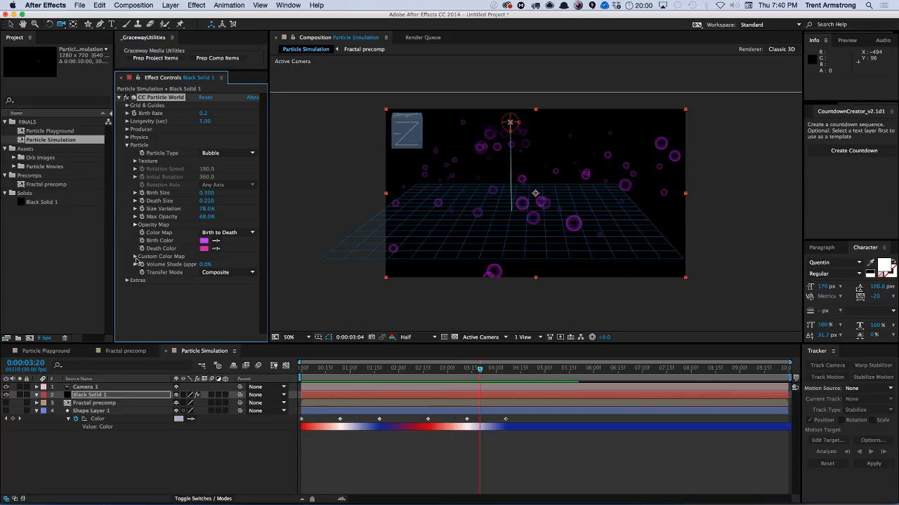
left_click(134, 256)
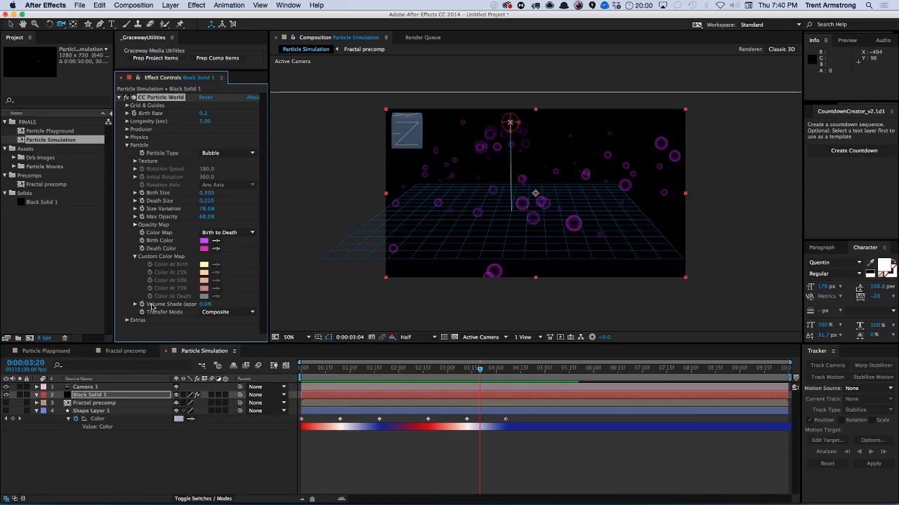
left_click(225, 232)
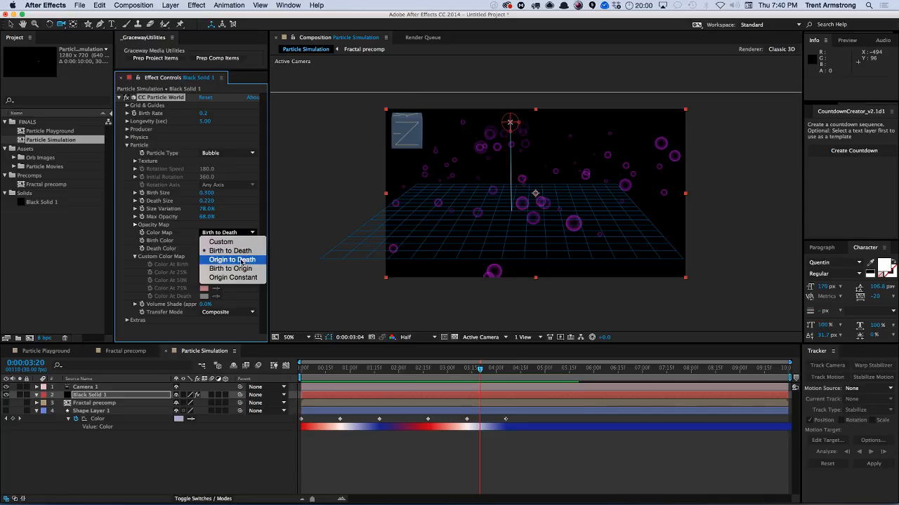
left_click(233, 242)
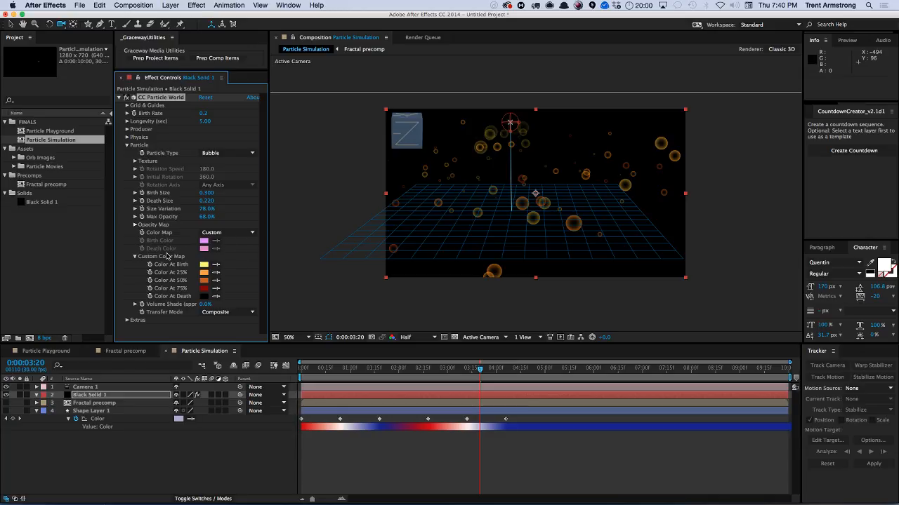
Set Color At Birth to red FF1616.
left_click(203, 265)
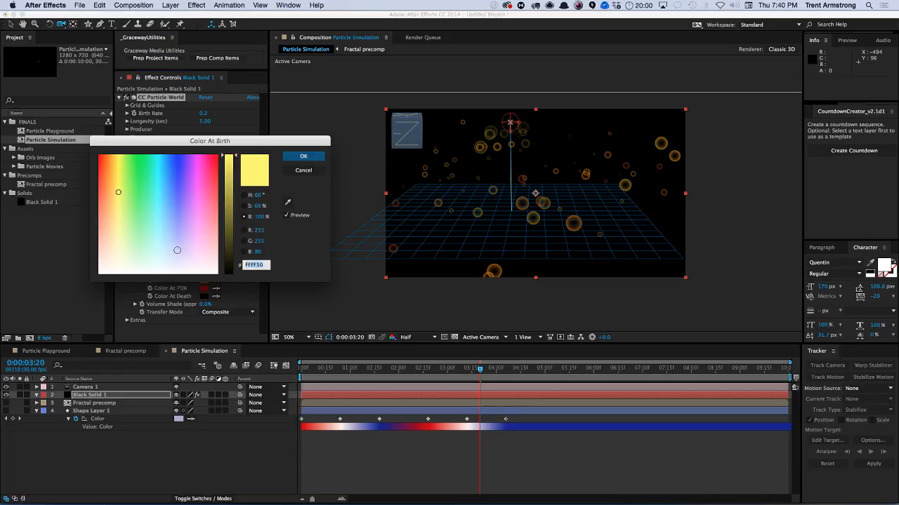
mouse_move(177, 250)
left_mouse_down()
mouse_move(128, 249)
mouse_move(96, 164)
left_mouse_up()
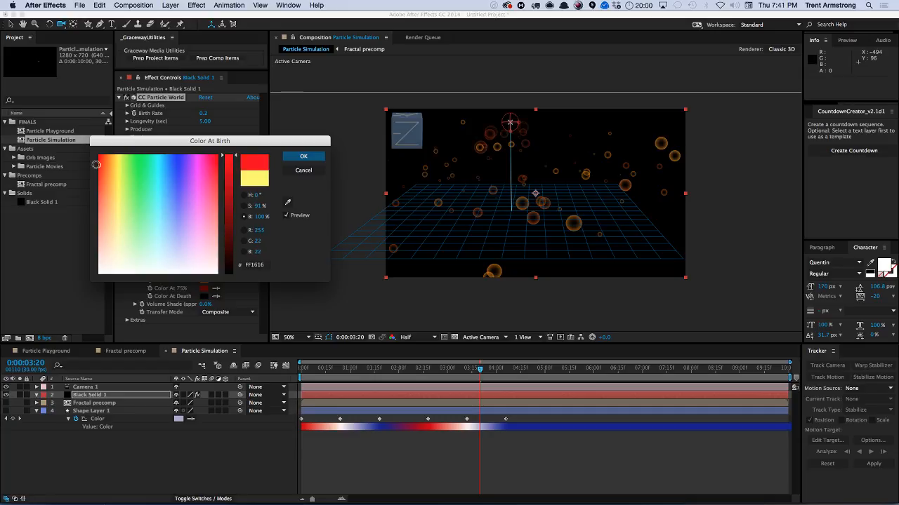
left_click(304, 155)
Set Color At 25% to green 0AFF63.
left_click(204, 272)
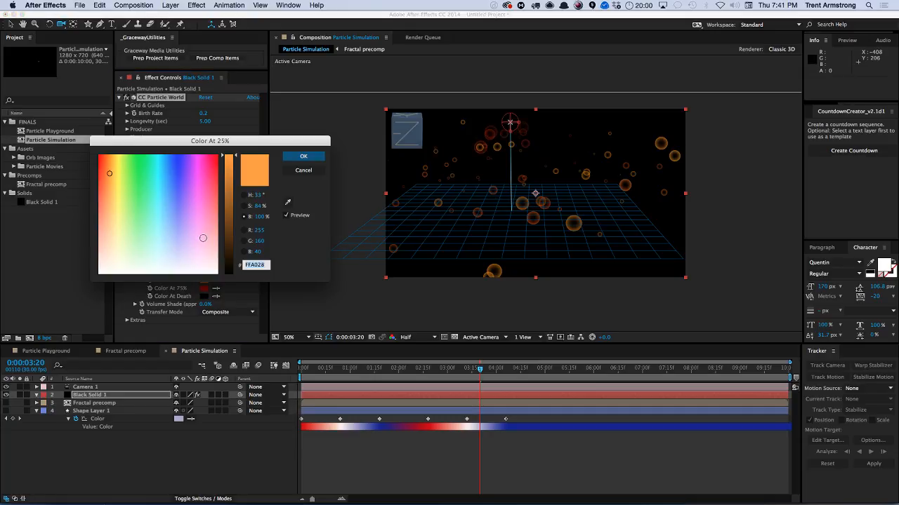
left_click(147, 159)
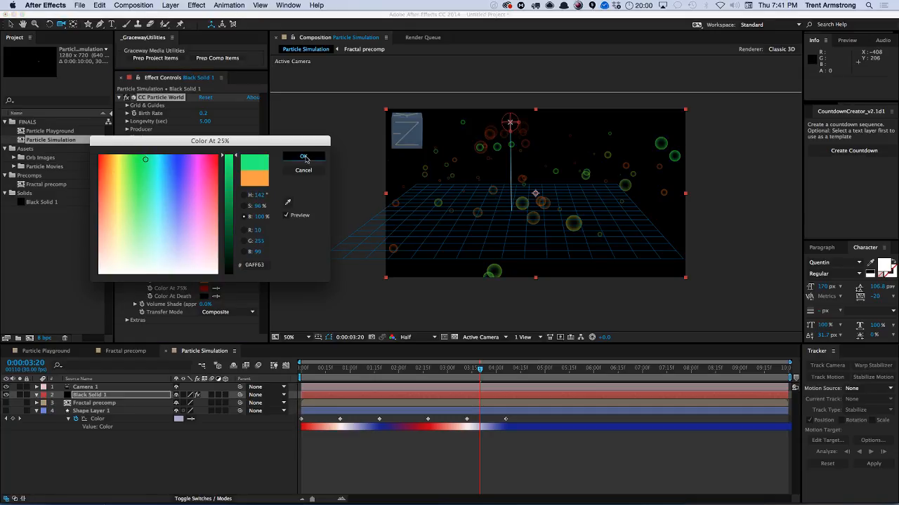
left_click(303, 155)
Set Color At 50% to magenta C000A4.
left_click(204, 280)
left_click(155, 167)
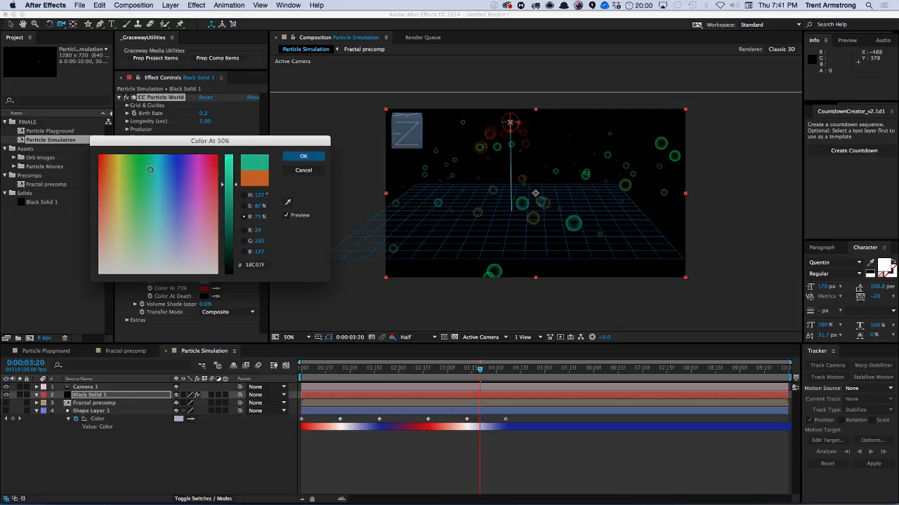
left_click(303, 156)
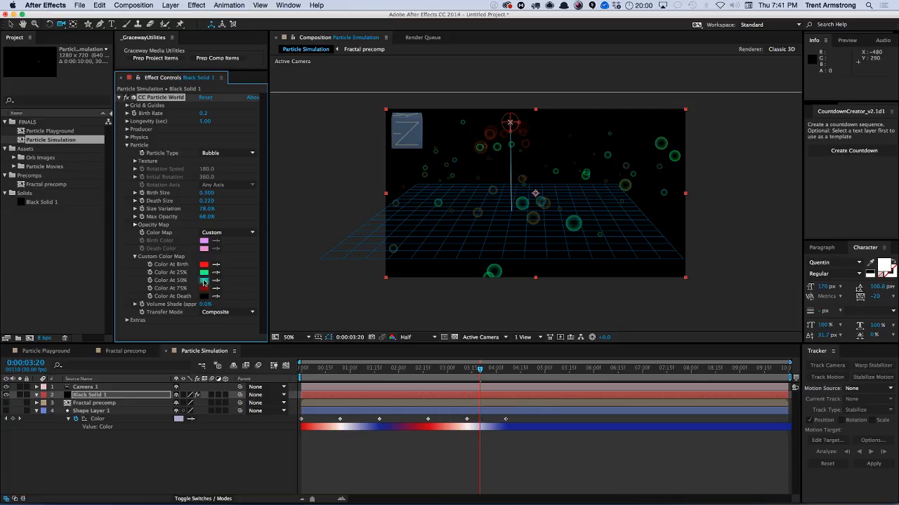
left_click(204, 281)
left_click(201, 156)
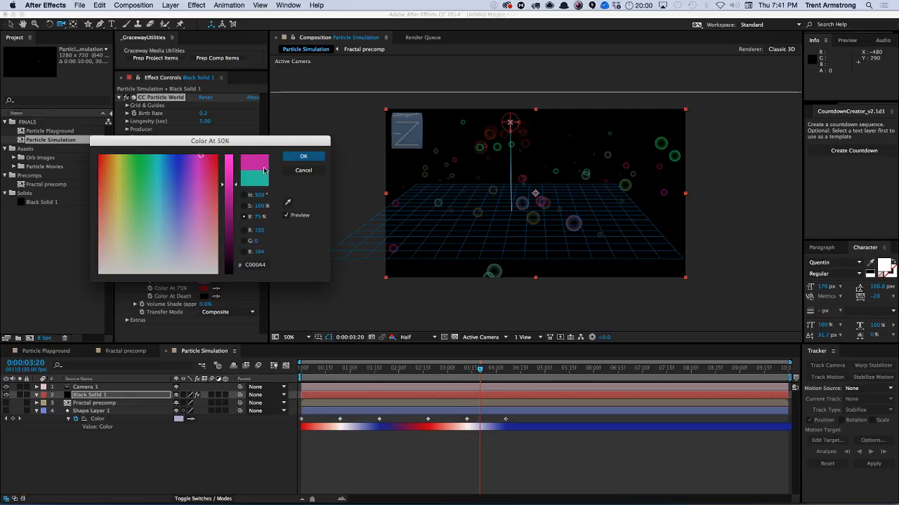
left_click(303, 155)
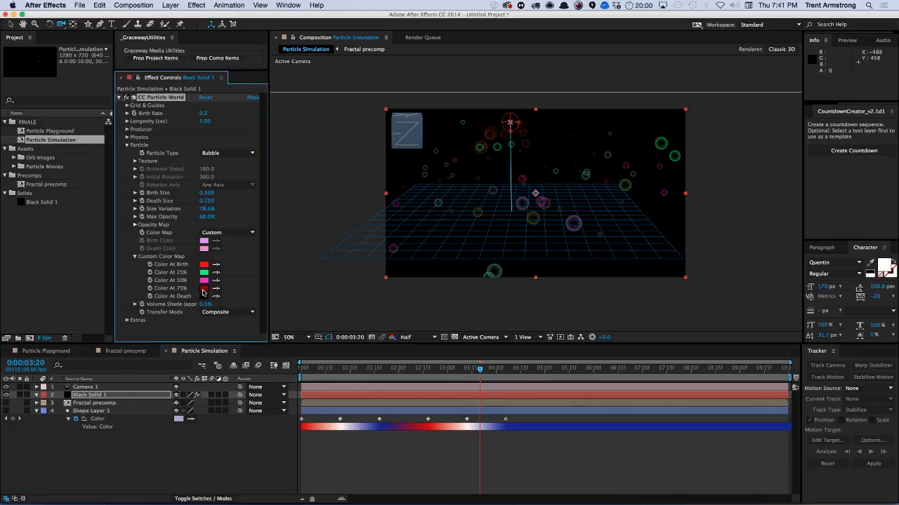
Set Color At 75% to a light cyan blue.
left_click(203, 289)
left_click_drag(180, 217, 168, 203)
left_click_drag(230, 165, 220, 154)
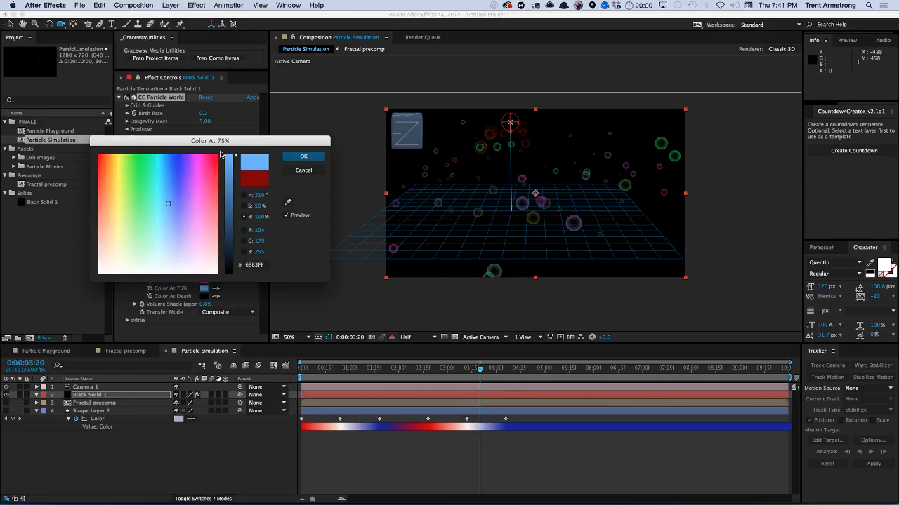
left_click(159, 157)
left_click(303, 156)
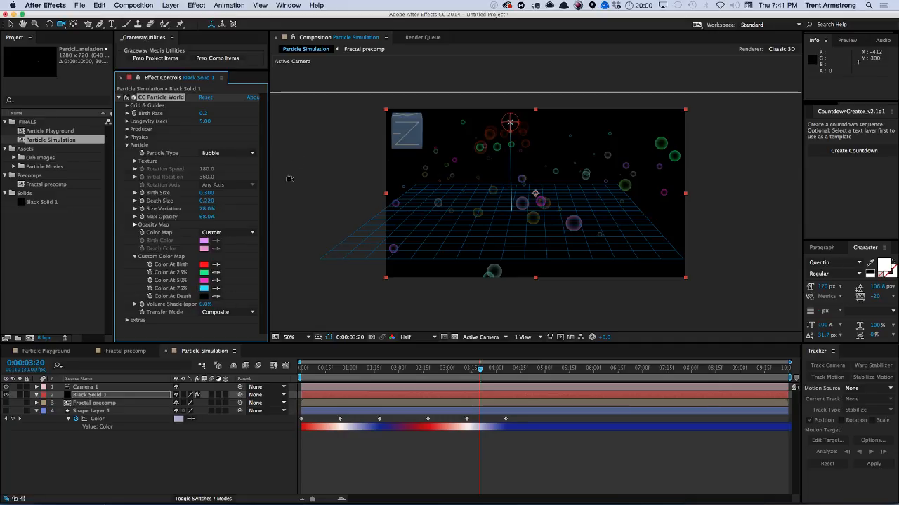
Set Color At Death to red.
left_click(203, 297)
mouse_move(233, 184)
left_mouse_down()
mouse_move(225, 155)
mouse_move(82, 154)
left_mouse_up()
left_click(303, 155)
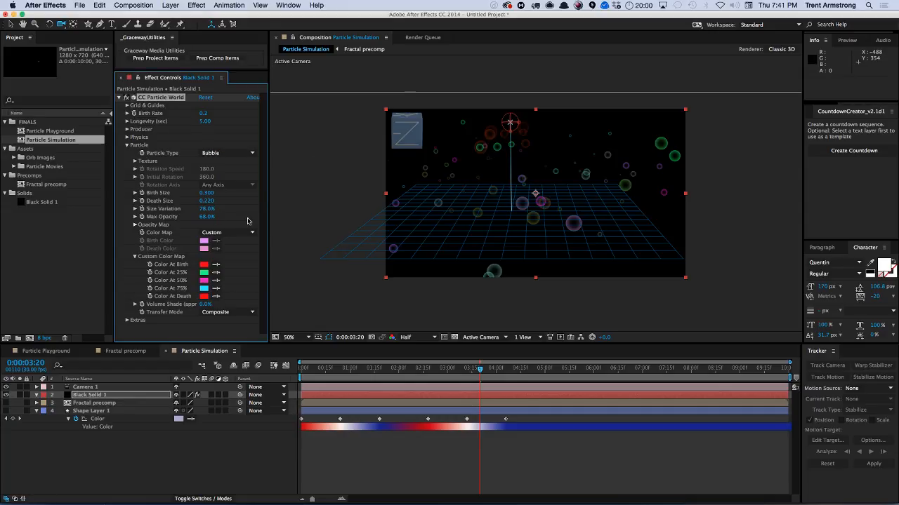
Set the Longevity to 3 seconds.
left_click(205, 122)
type("3")
key("Return")
Preview the particle animation and re-commit the Longevity value.
left_click(198, 484)
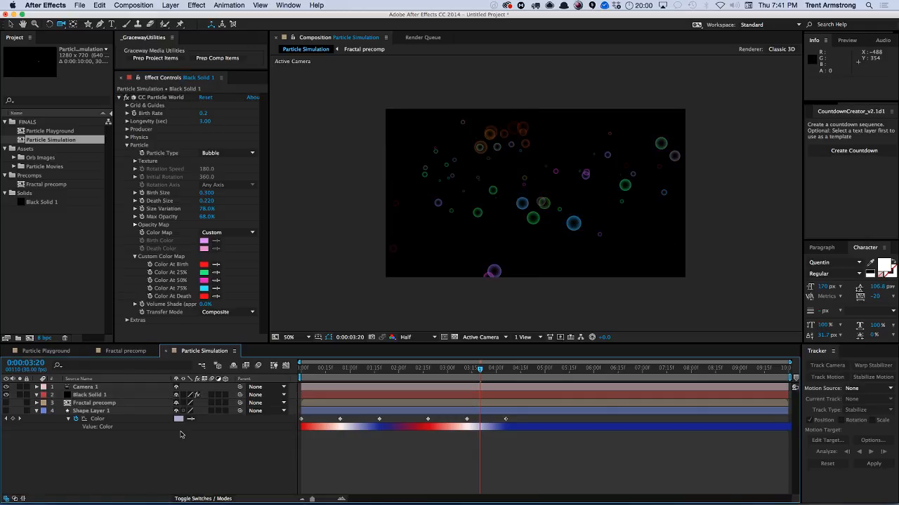
key("KP_0")
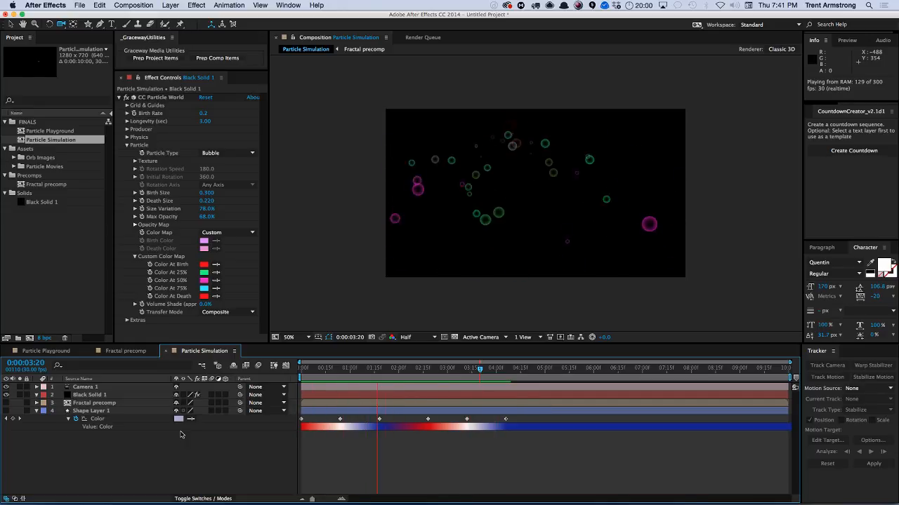
key("space")
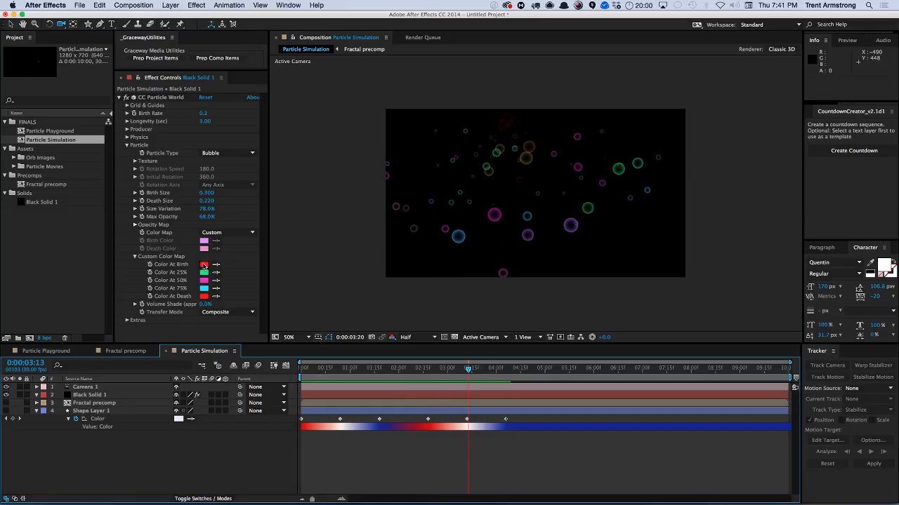
left_click(203, 124)
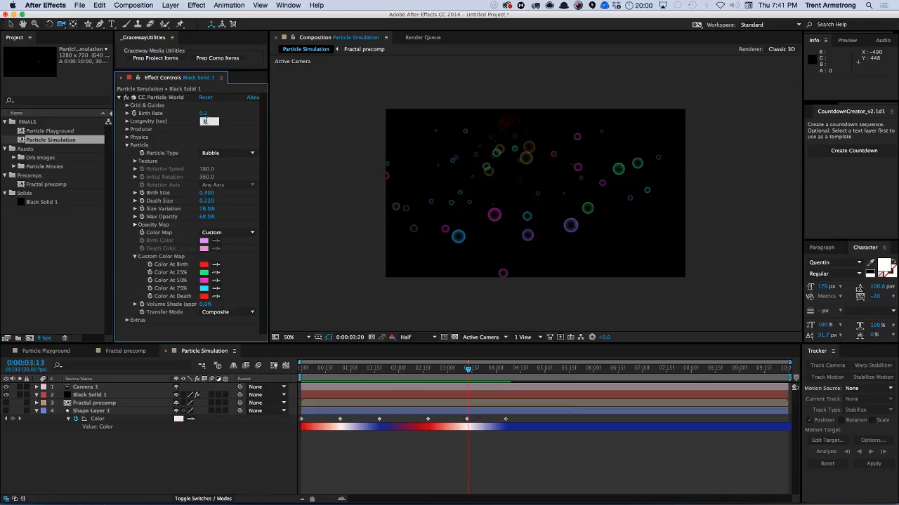
key("Return")
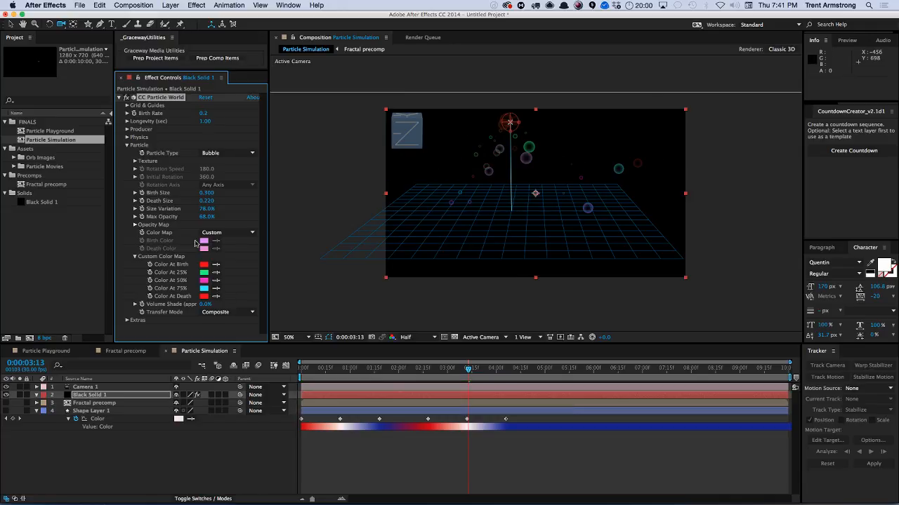
Set Color At Birth to black 000000.
left_click(203, 265)
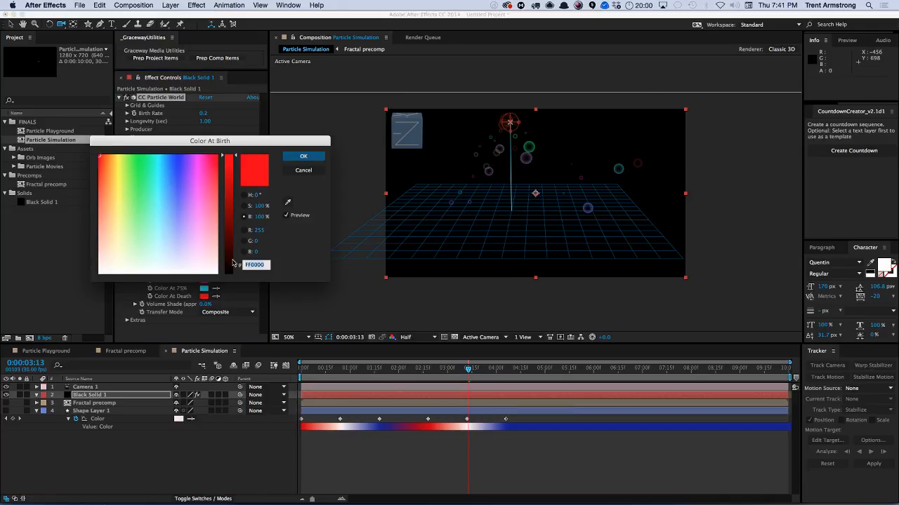
left_click_drag(233, 263, 232, 275)
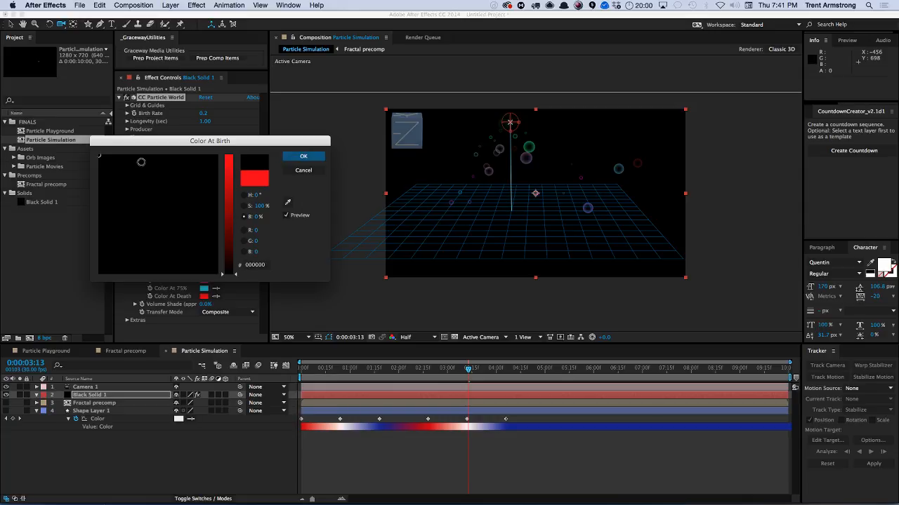
left_click(303, 156)
Set Color At 25% to yellow FFD900.
left_click(204, 273)
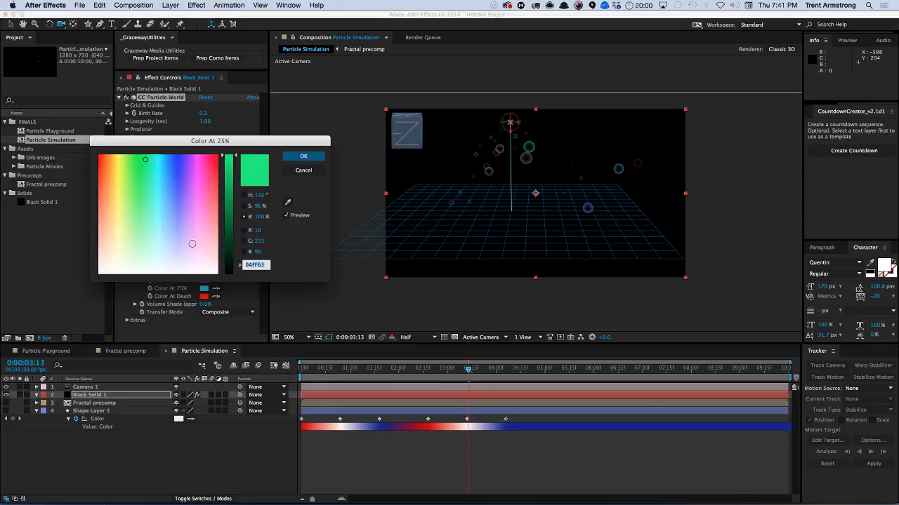
left_click(125, 159)
left_click_drag(125, 159, 115, 154)
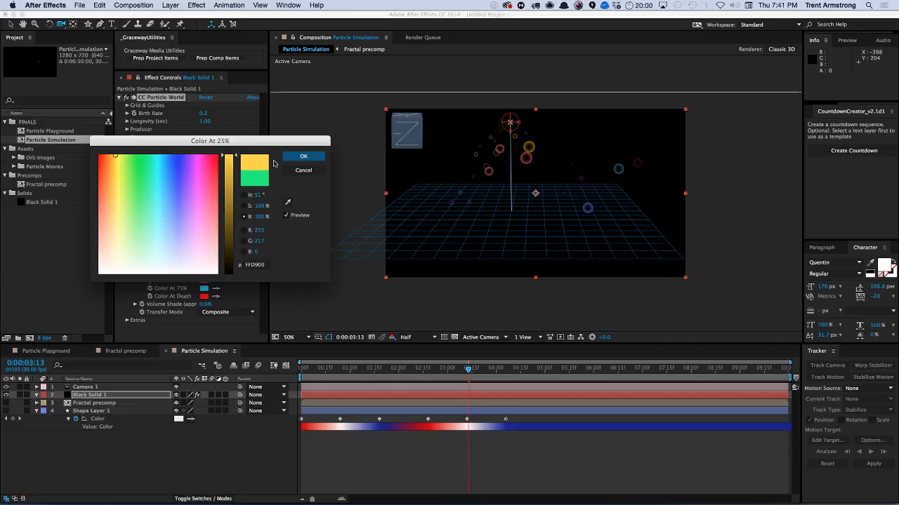
left_click(304, 155)
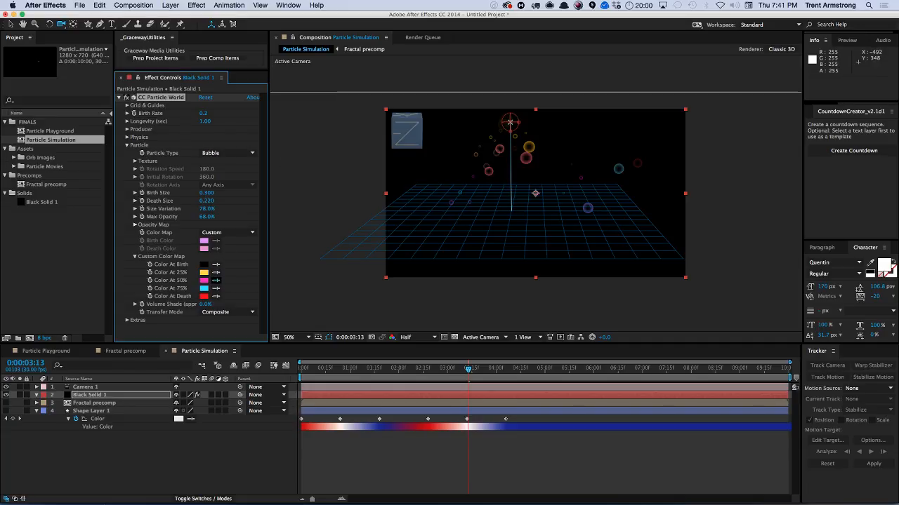
Use the eyedroppers to make Color At 50% and Color At Death black and Color At 75% yellow.
left_click(216, 280)
left_click(204, 264)
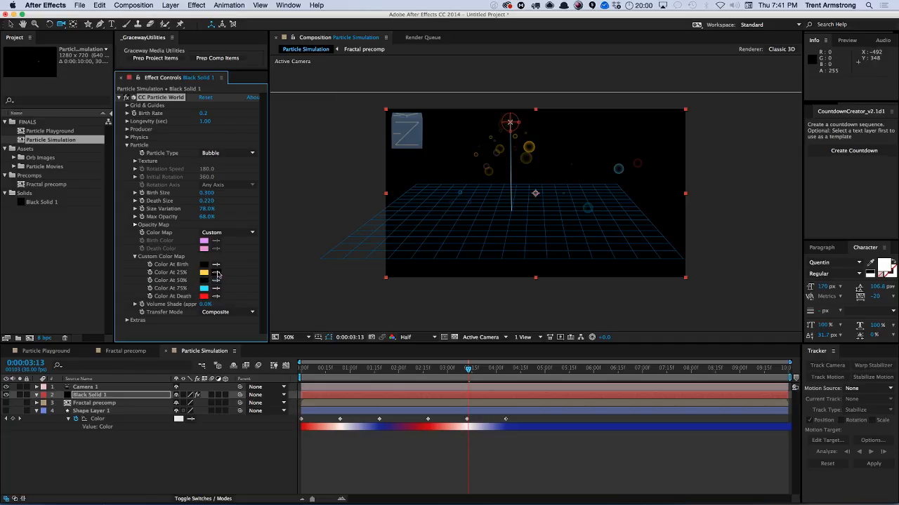
left_click(204, 271)
left_click(215, 296)
left_click(204, 264)
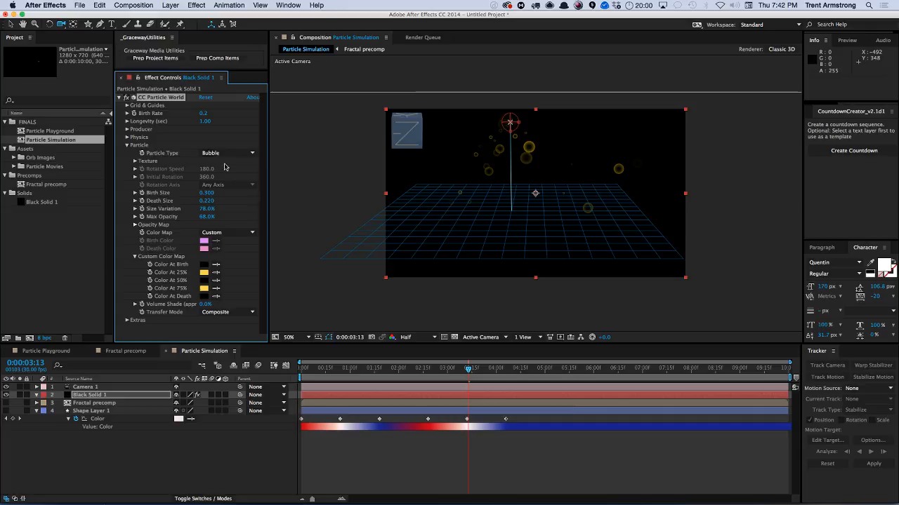
Set the Birth Rate to 0.1 and preview the animation.
left_click(205, 113)
key("Return")
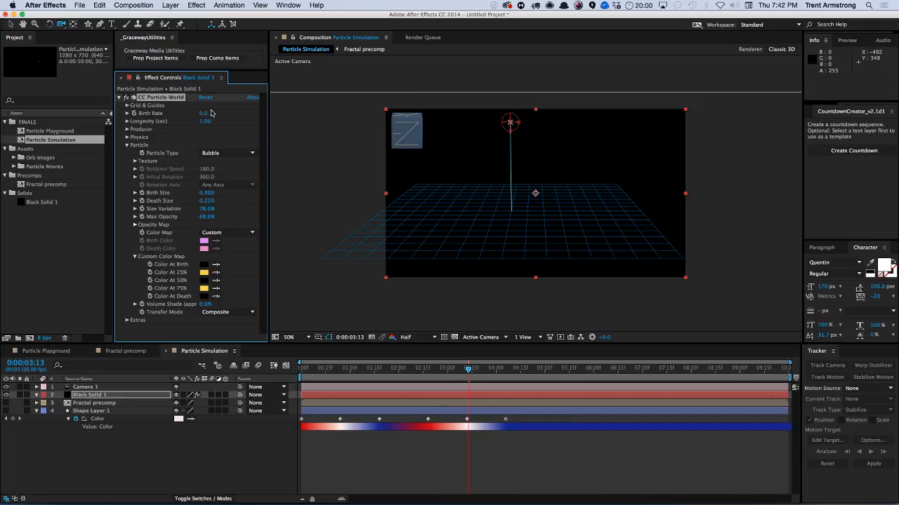
key("KP_0")
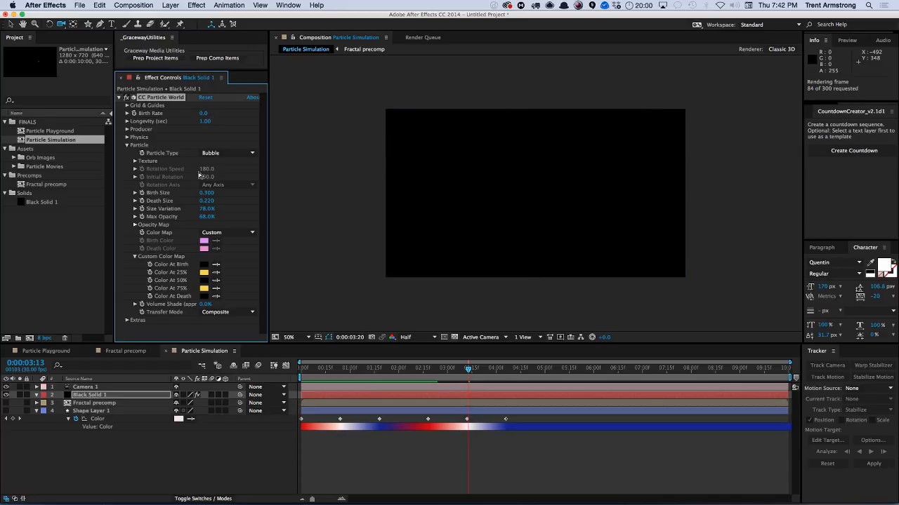
left_click(203, 114)
left_click(203, 113)
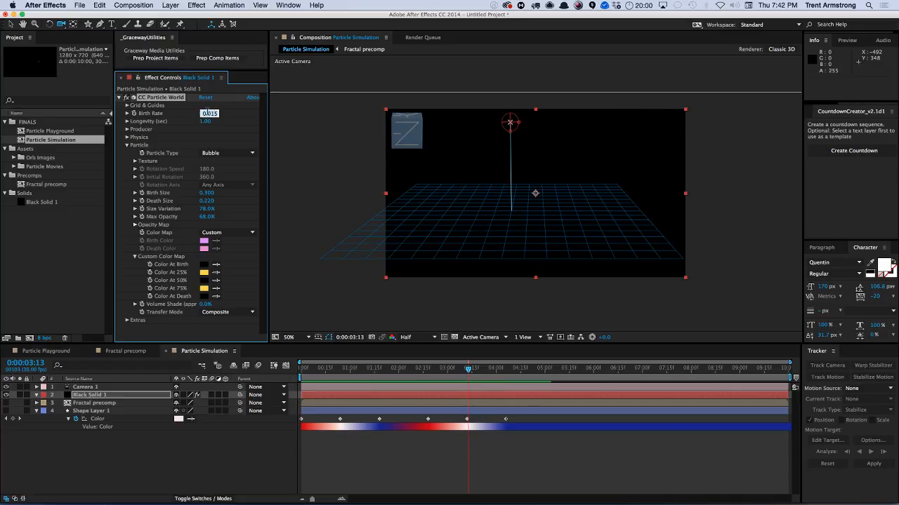
type(".025")
key("Return")
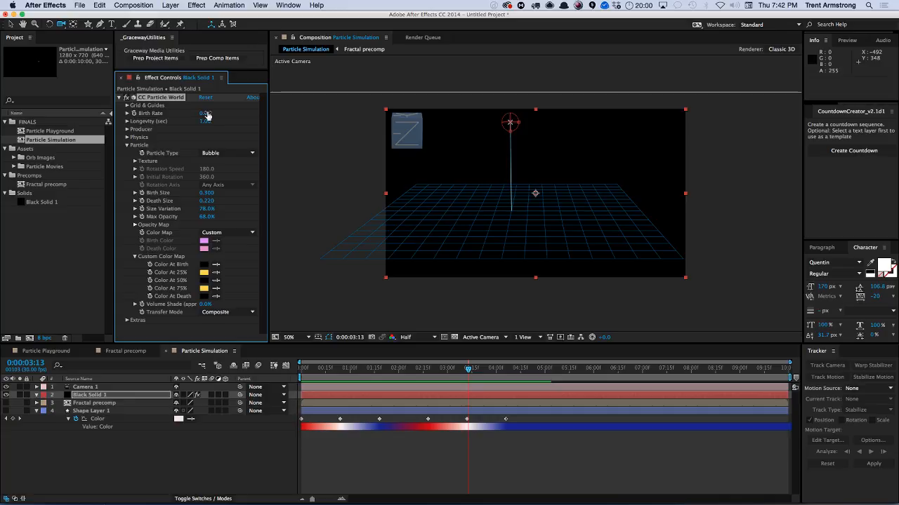
left_click(204, 113)
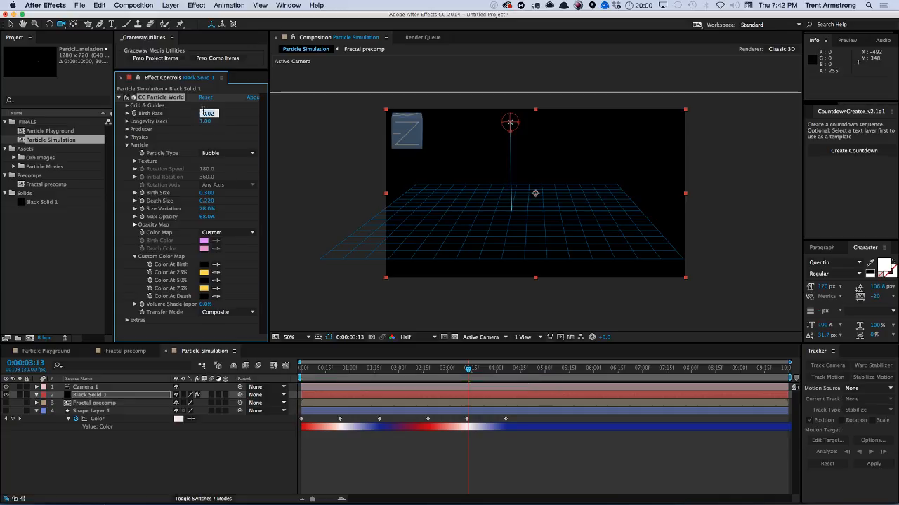
type(".1")
key("Return")
key("KP_0")
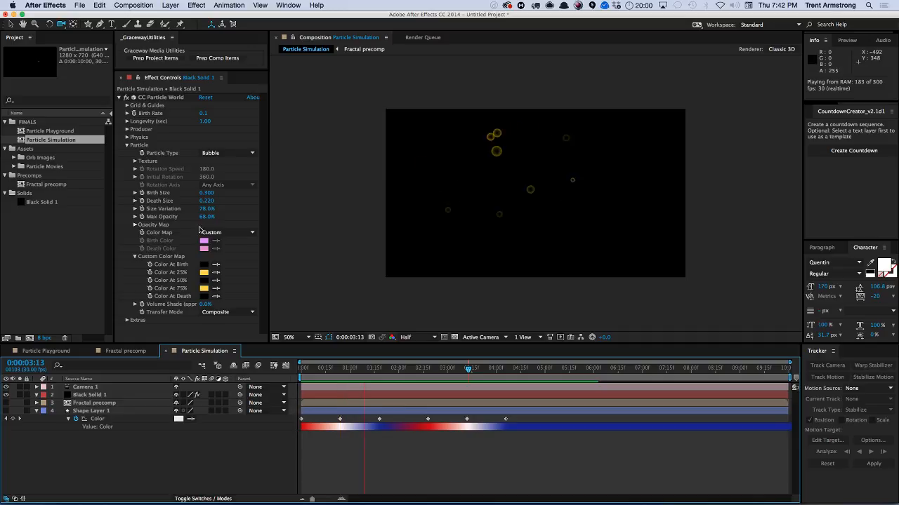
key("space")
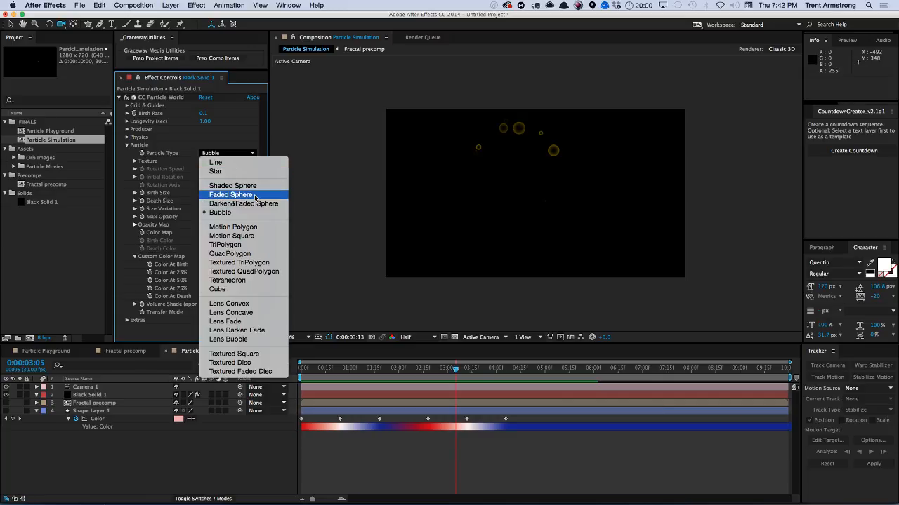
Change the Particle Type to Shaded Sphere and set the Birth Rate to 3.
left_click(253, 187)
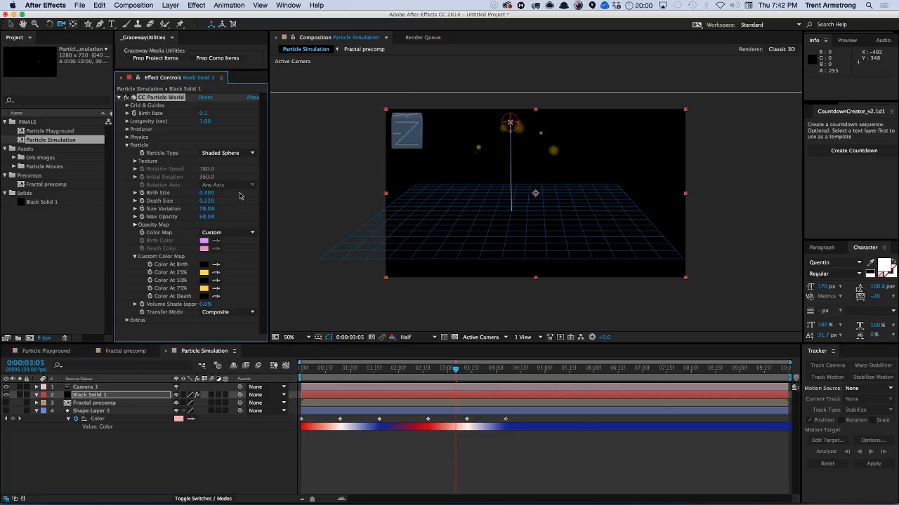
left_click(204, 113)
type("3")
key("Return")
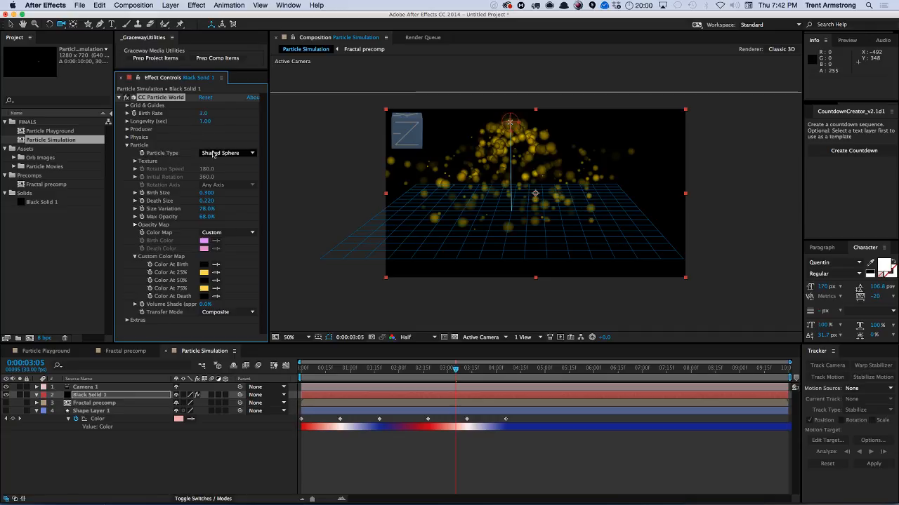
Set both Birth Size and Death Size to 2.
left_click(207, 195)
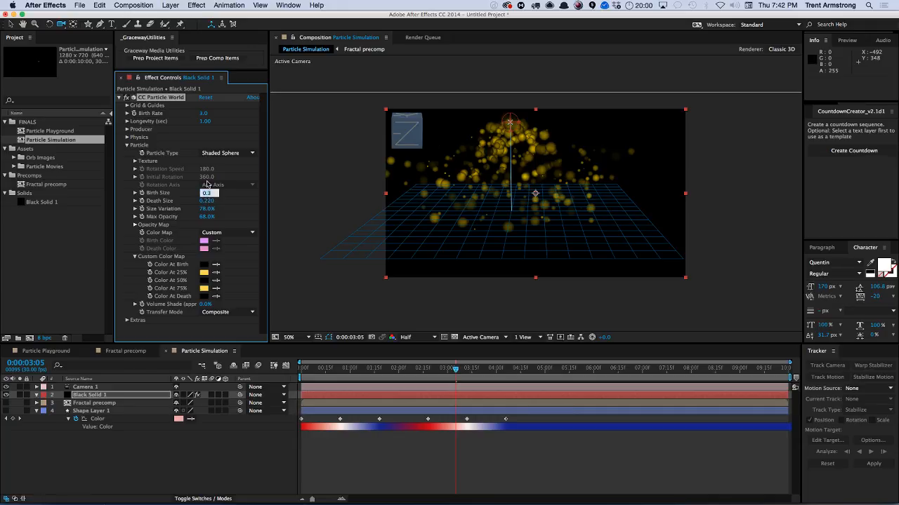
type("2")
key("Tab")
type("2")
key("Return")
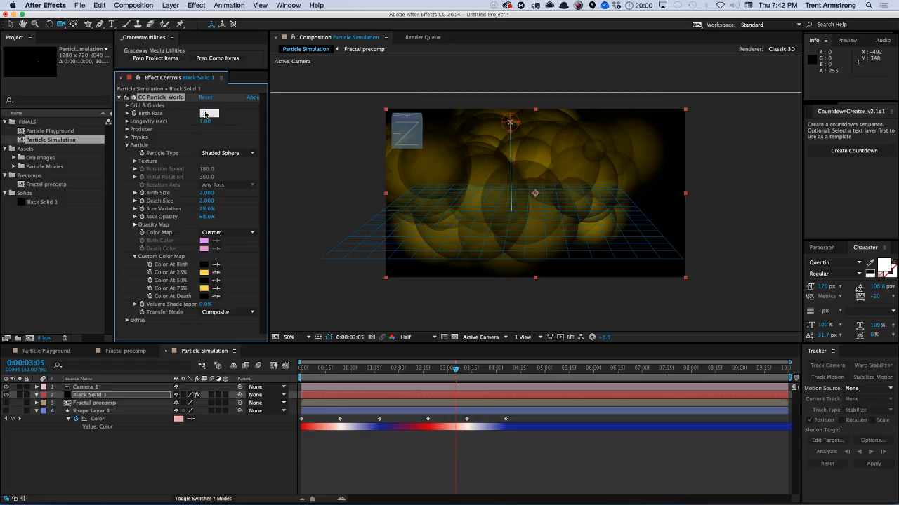
Switch the Particle Type to Faded Sphere and raise Volume Shade to 100%.
left_click(238, 153)
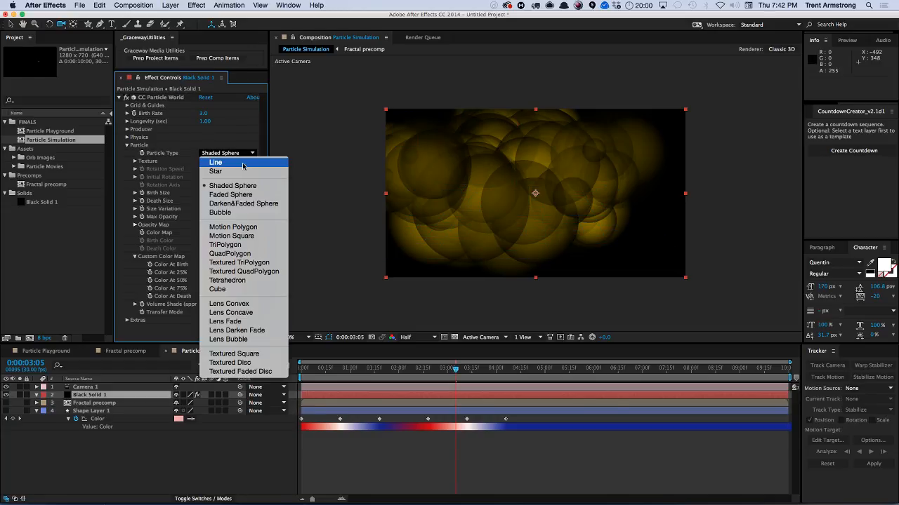
left_click(248, 195)
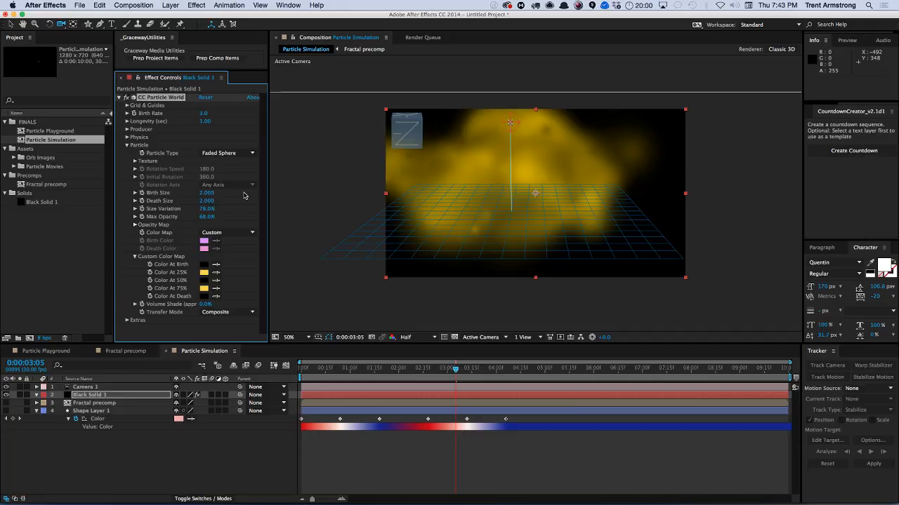
left_click_drag(205, 304, 262, 298)
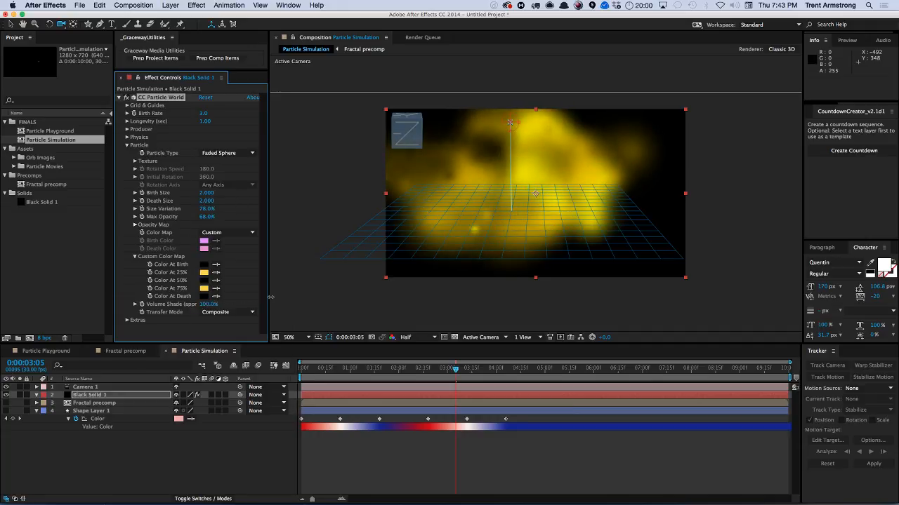
Preview the animation and set the particle Color Map to Birth to Death.
key("KP_0")
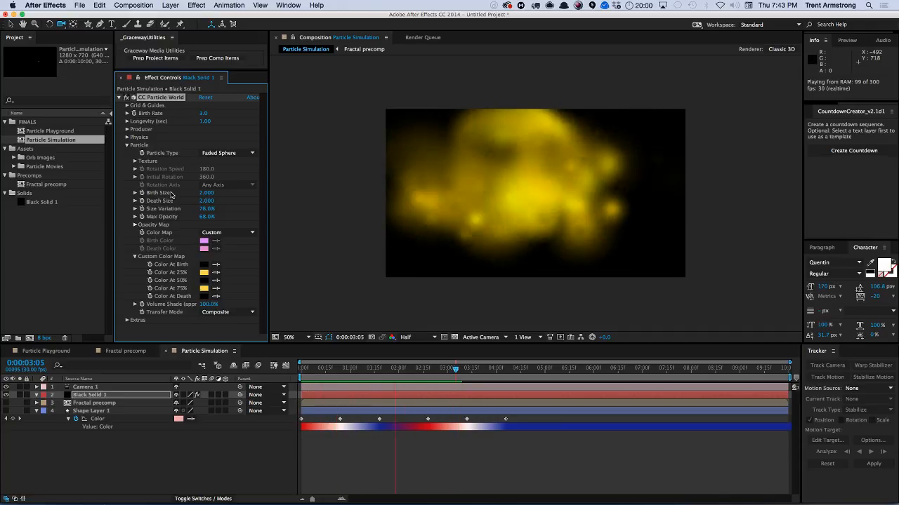
left_click(218, 232)
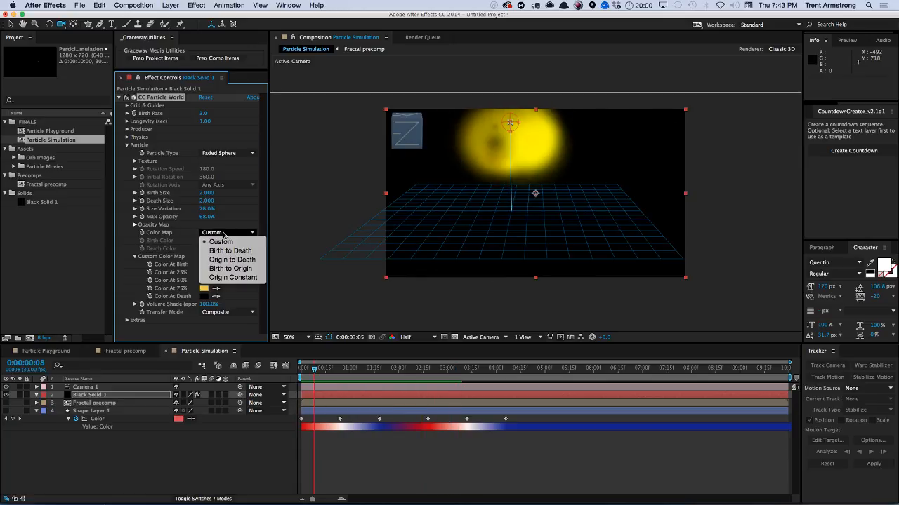
left_click(232, 248)
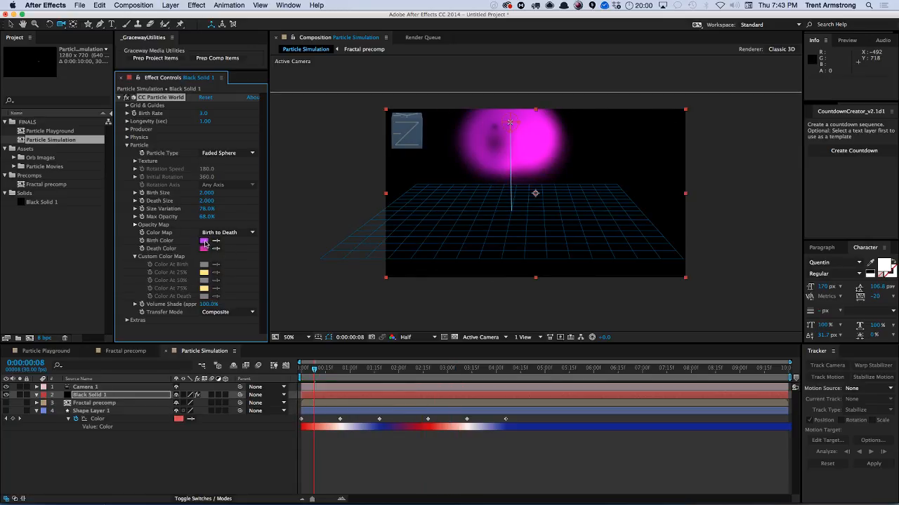
Set the Birth Color to yellow FFE102 and the Death Color to red, then preview the animation.
left_click(204, 242)
left_click(116, 156)
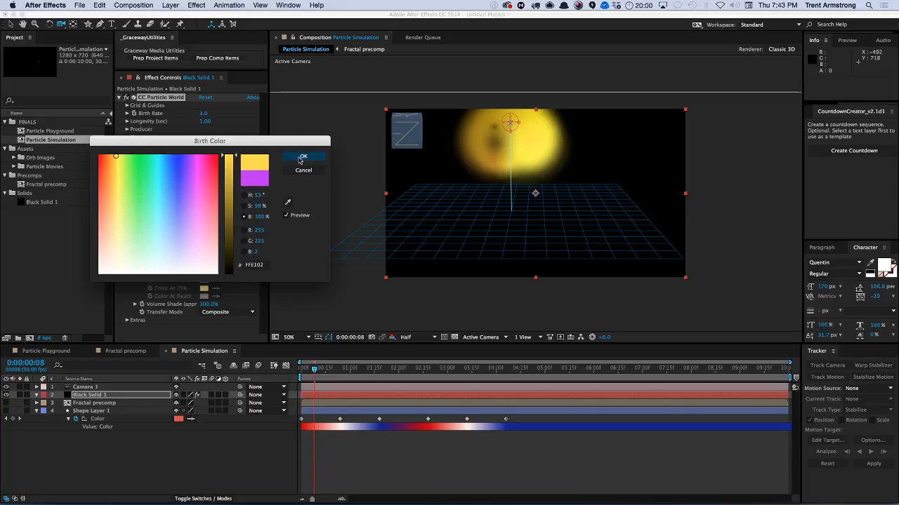
left_click(300, 158)
left_click(204, 250)
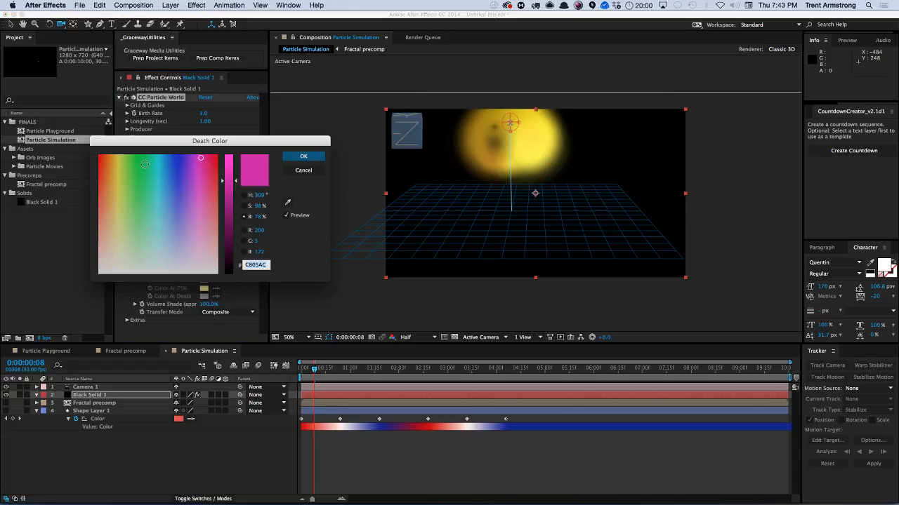
left_click(104, 155)
left_click(304, 155)
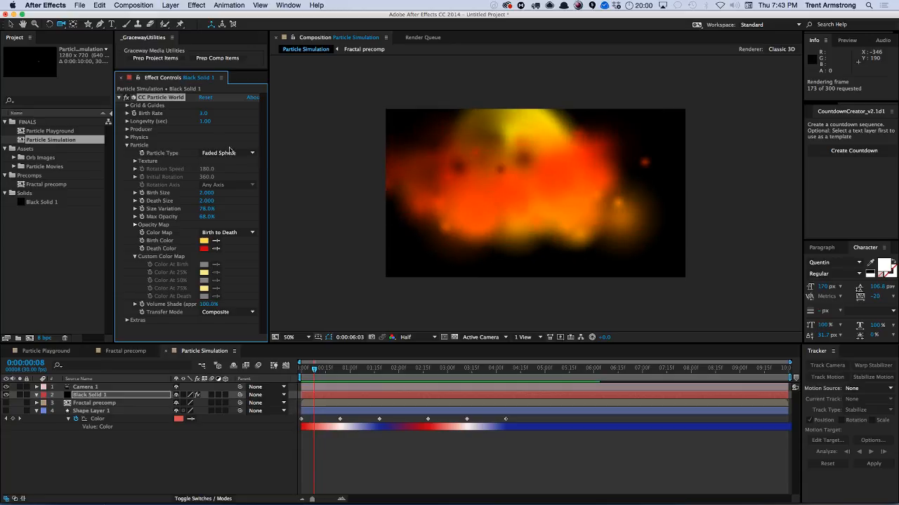
key("space")
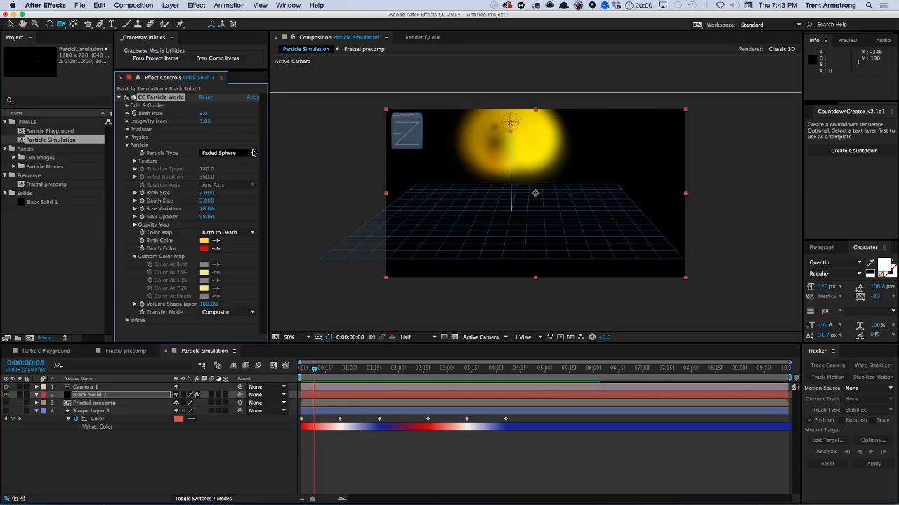
In the Physics Floor settings, set Floor Action to None.
left_click(127, 145)
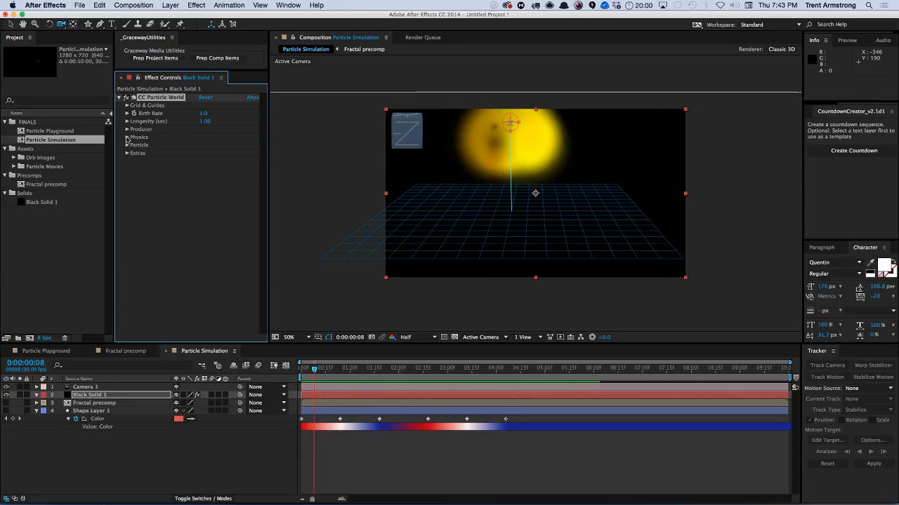
left_click(127, 137)
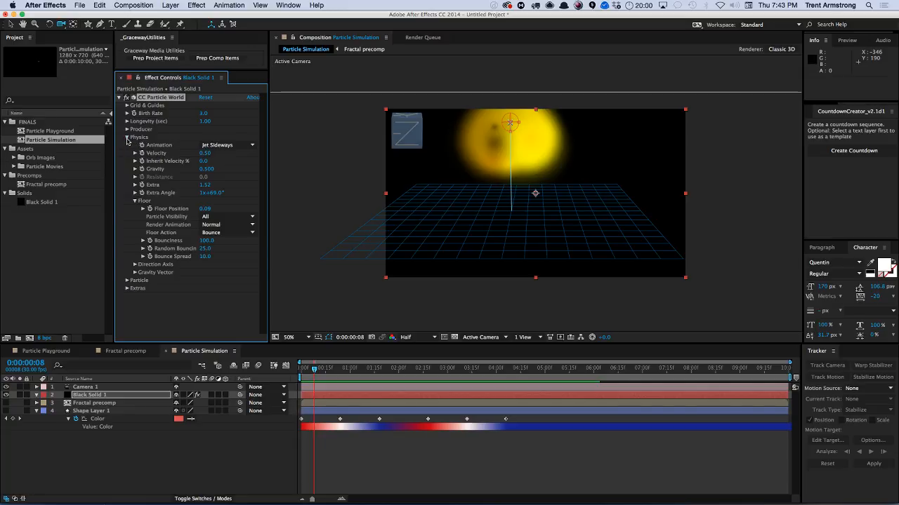
left_click(211, 216)
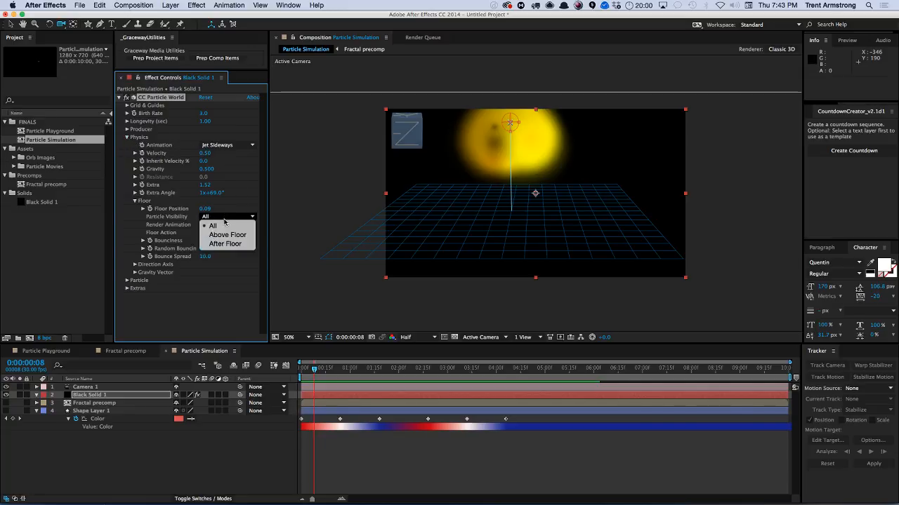
left_click(224, 226)
left_click(224, 226)
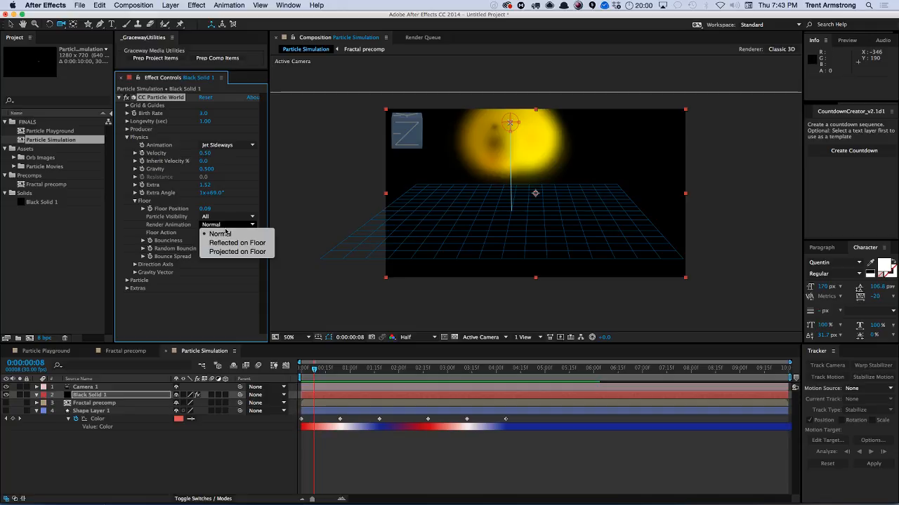
left_click(226, 233)
left_click(225, 233)
left_click(214, 234)
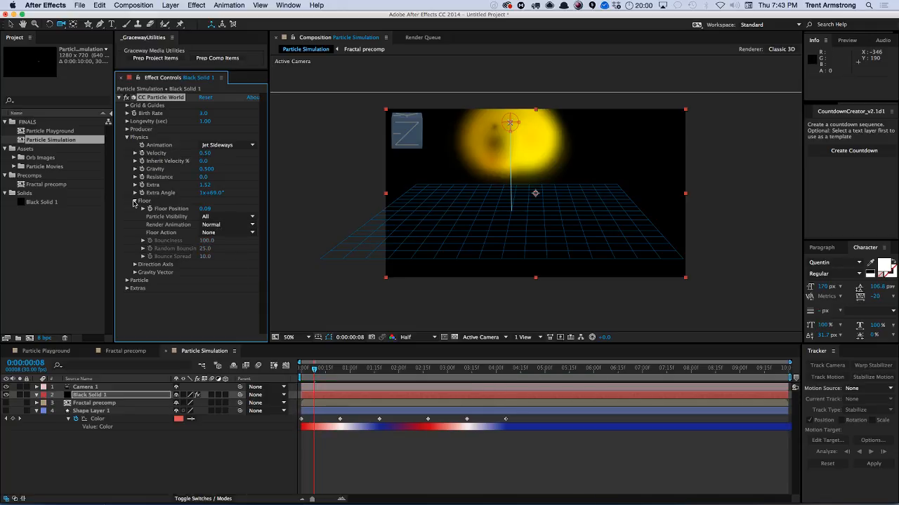
left_click(134, 202)
Change the Physics Animation to Fire and raise the Producer's Position Y to 0.14.
left_click(126, 137)
left_click(127, 130)
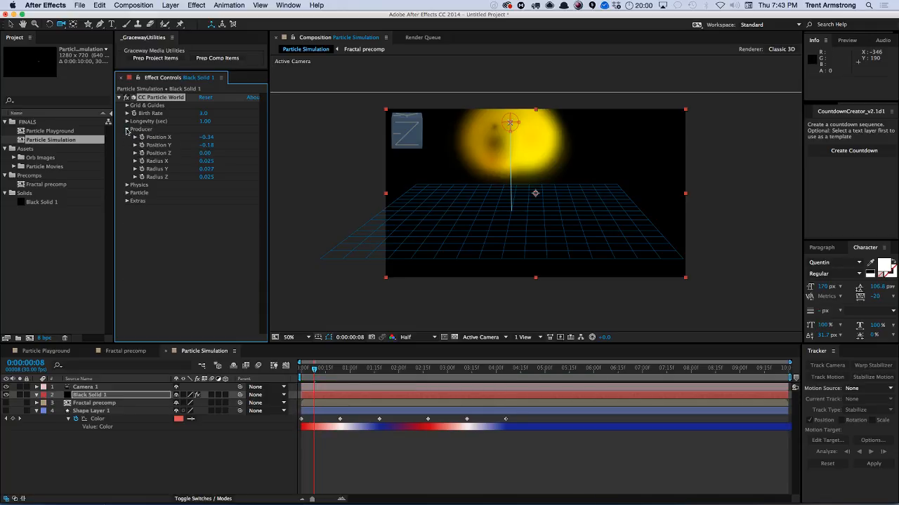
left_click(127, 186)
left_click(223, 193)
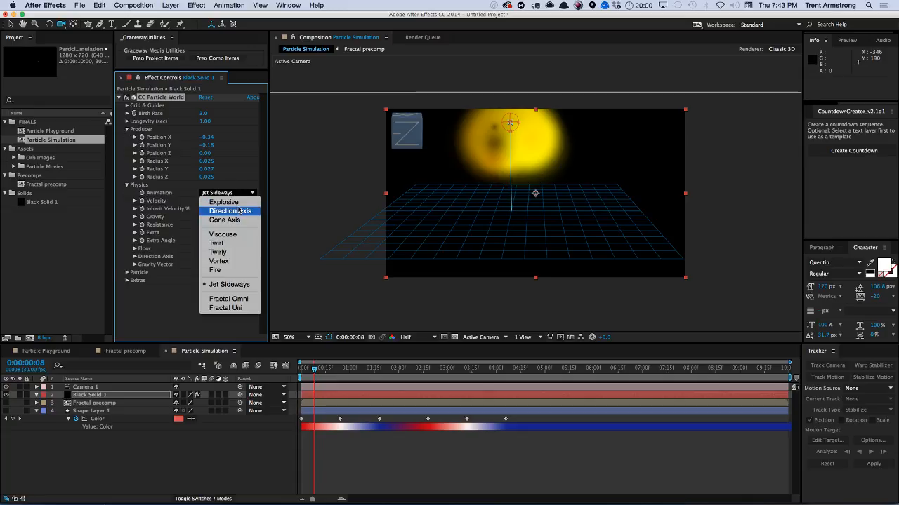
left_click(218, 269)
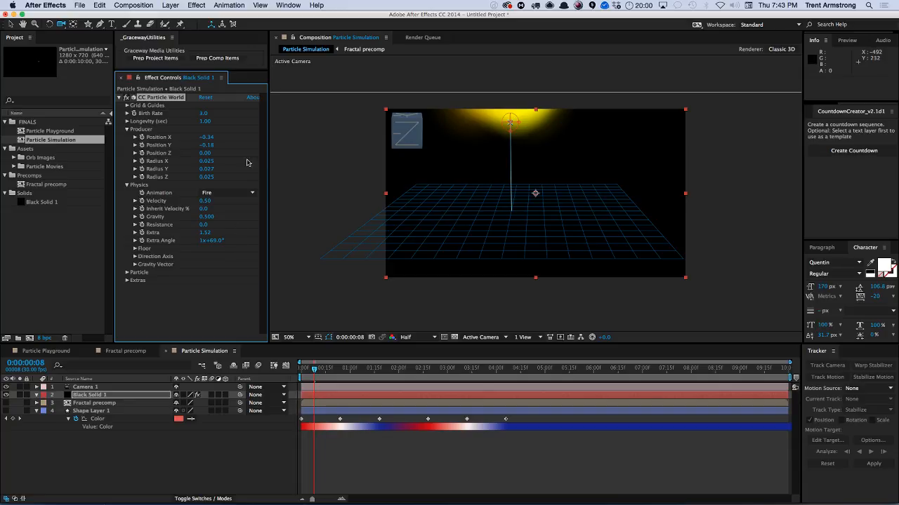
mouse_move(208, 145)
left_mouse_down()
mouse_move(237, 146)
mouse_move(209, 144)
left_mouse_up()
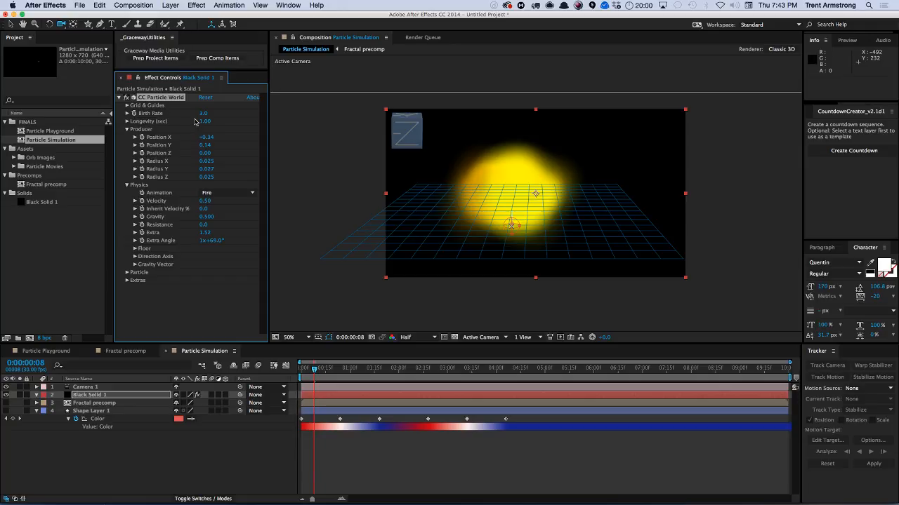
Set the particles' Birth Size to 1 and Death Size to 0.2.
left_click(126, 272)
left_click(208, 218)
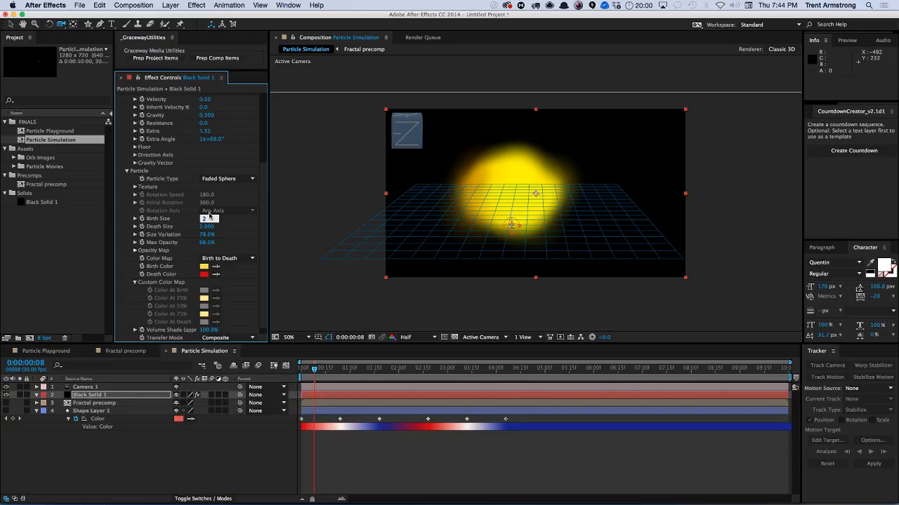
type("1")
key("Tab")
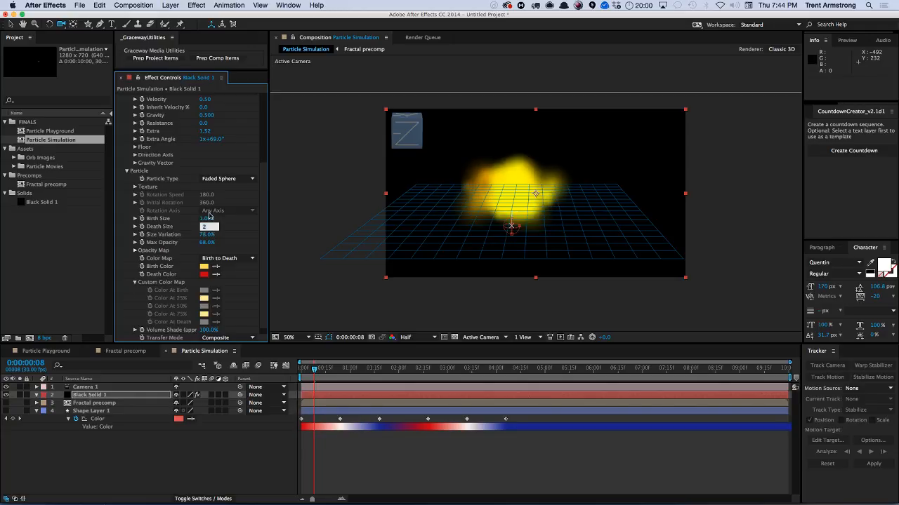
type(".2")
key("Return")
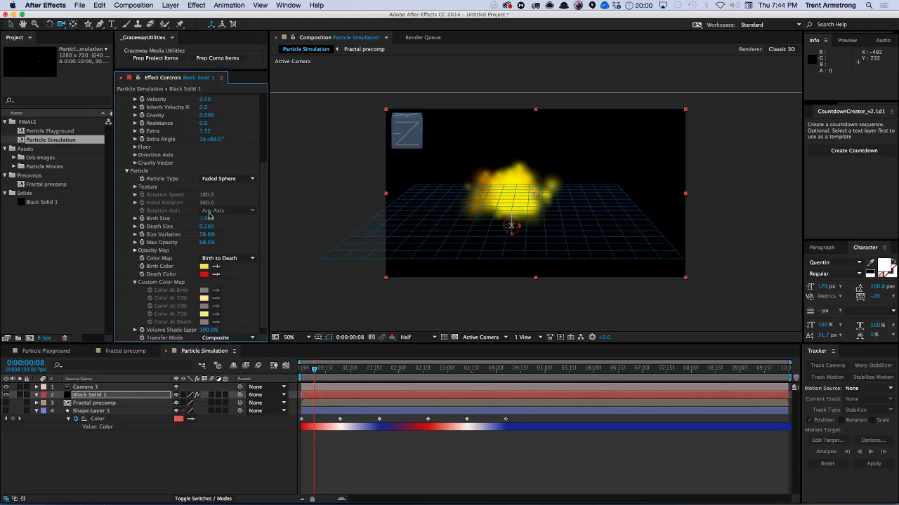
Adjust Birth Size to about 0.46 and Death Size to about 1.95.
left_click_drag(315, 374, 348, 372)
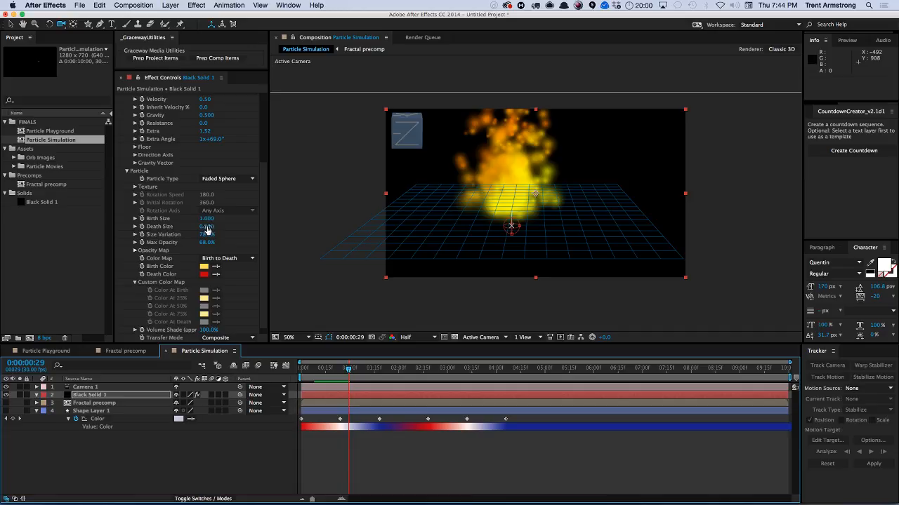
left_click_drag(208, 230, 188, 220)
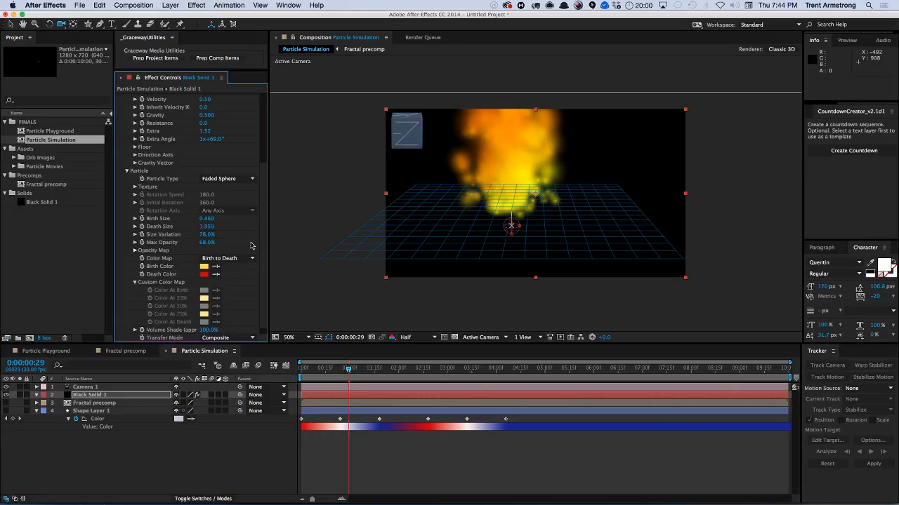
Switch the Color Map to Custom and set Color At Birth to light yellow FFD43F.
left_click(228, 259)
left_click(225, 264)
scroll(264, 283, "down", 1)
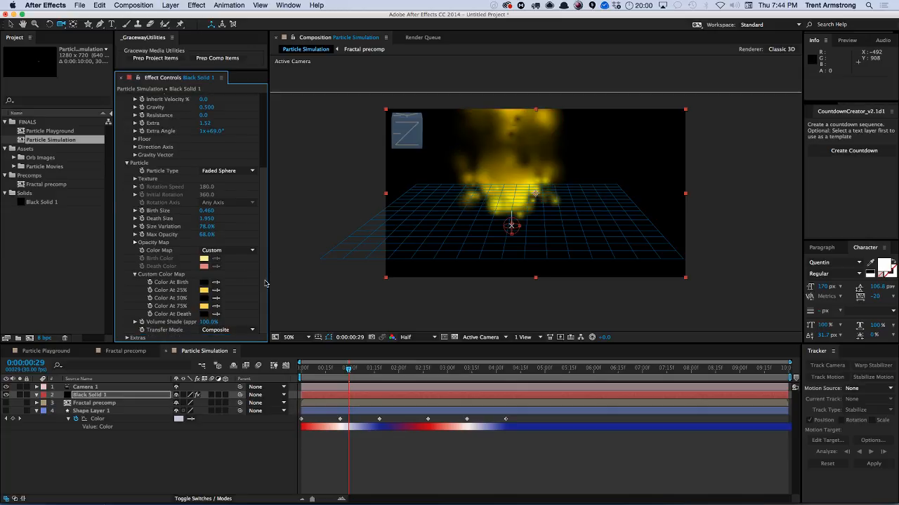
left_click(204, 283)
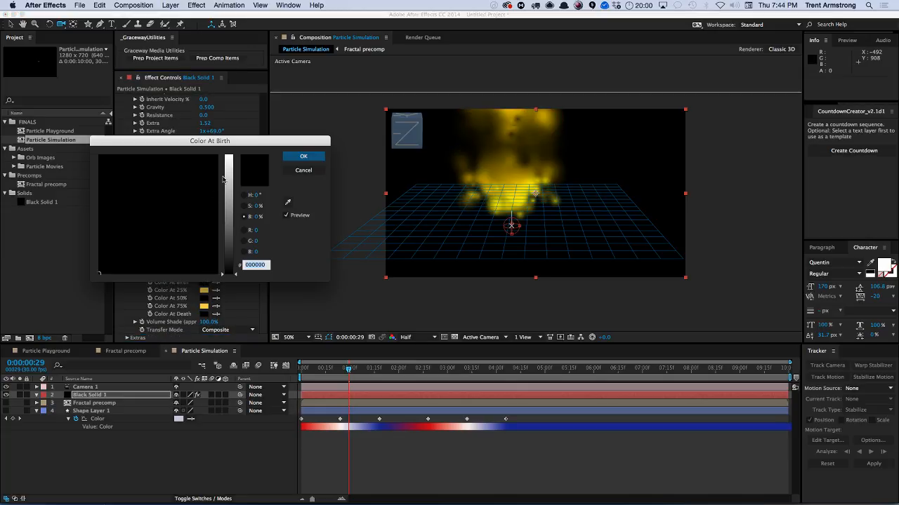
left_click_drag(229, 176, 229, 153)
left_click_drag(118, 169, 114, 185)
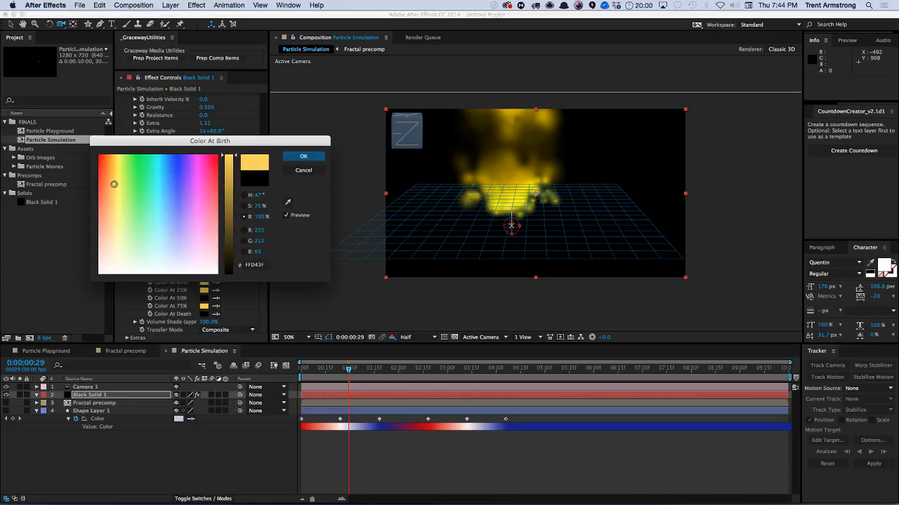
left_click(300, 156)
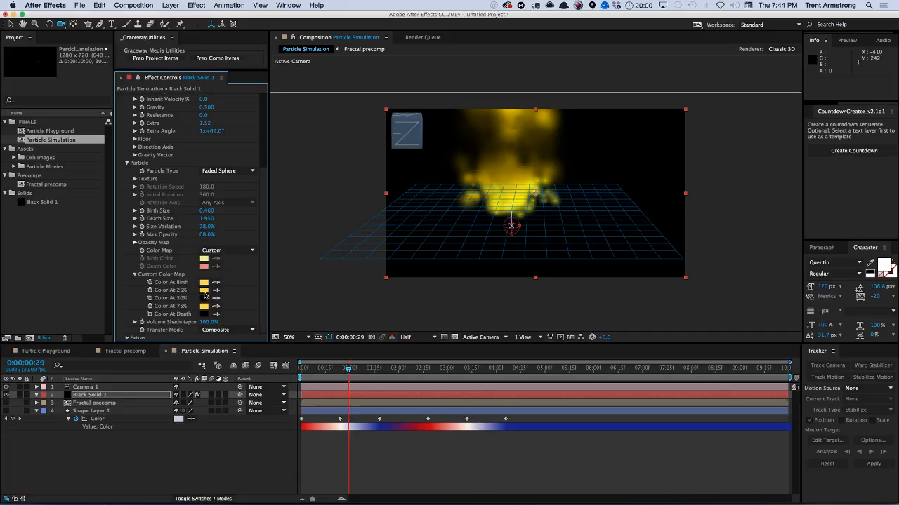
Set Color At 25% to orange FFBC04 and Color At 50% to dark red.
left_click(204, 290)
left_click(109, 156)
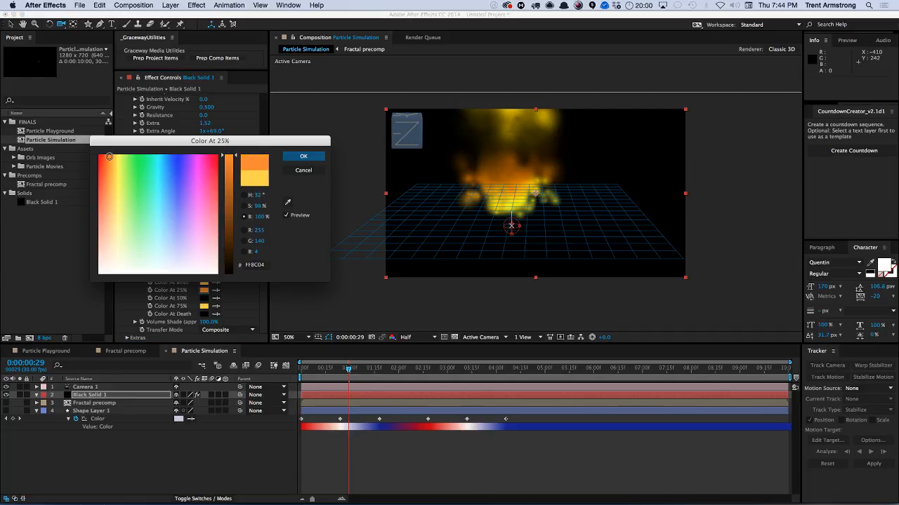
left_click(303, 155)
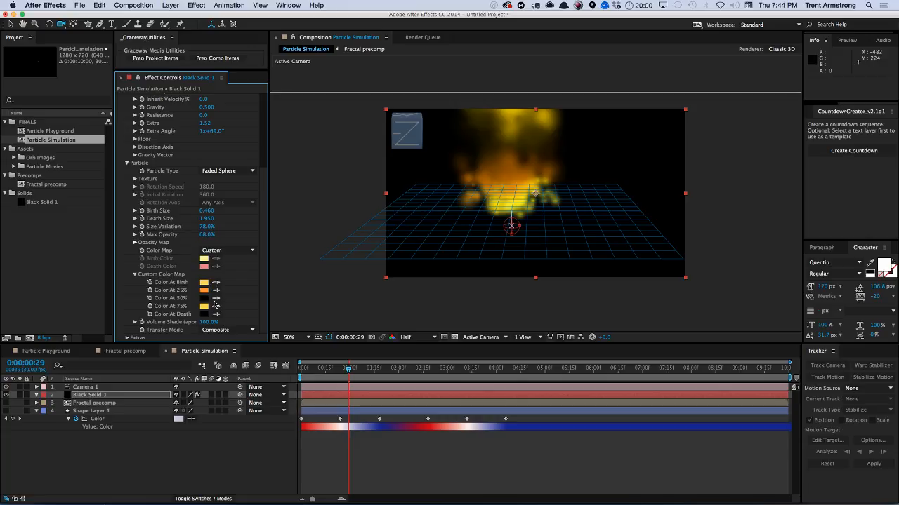
left_click(204, 298)
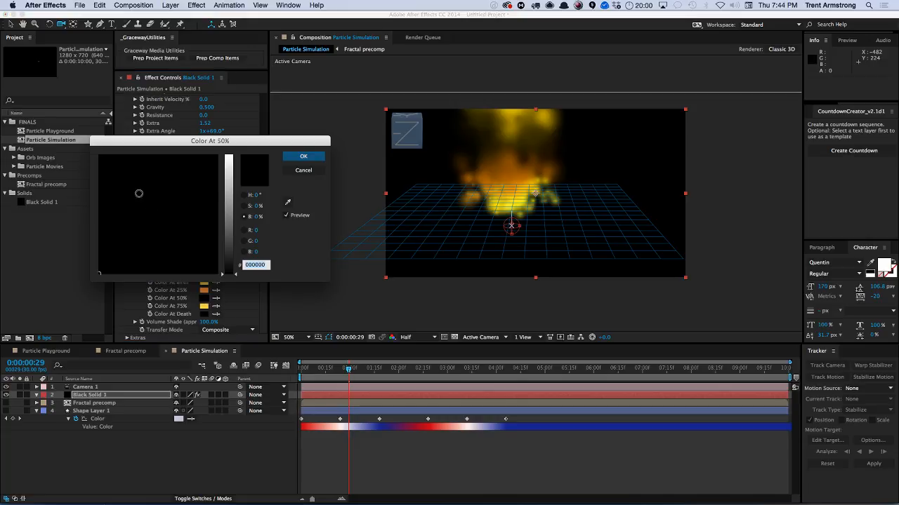
left_click(224, 164)
left_click(100, 157)
left_click_drag(228, 184, 233, 231)
left_click(303, 156)
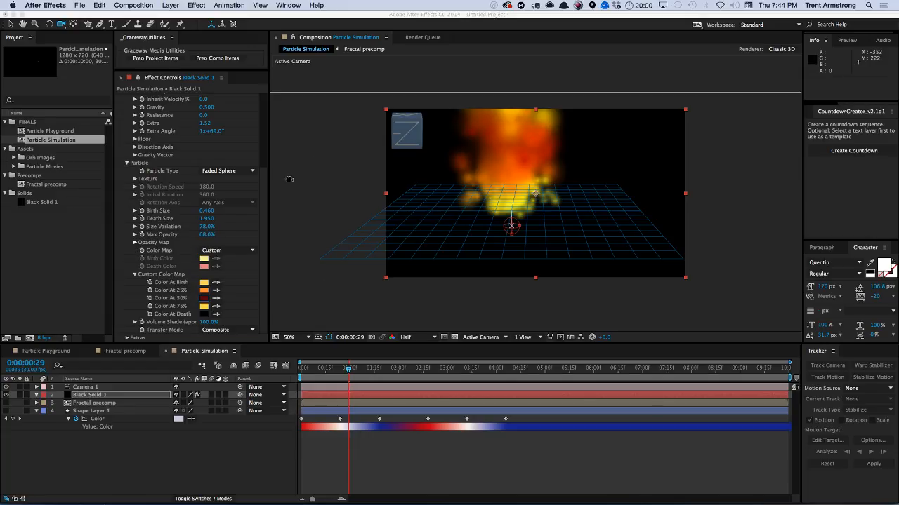
Set Color At 75% to a dark grey.
left_click(203, 307)
left_click_drag(125, 178, 99, 270)
left_click_drag(226, 169, 225, 240)
left_click(309, 157)
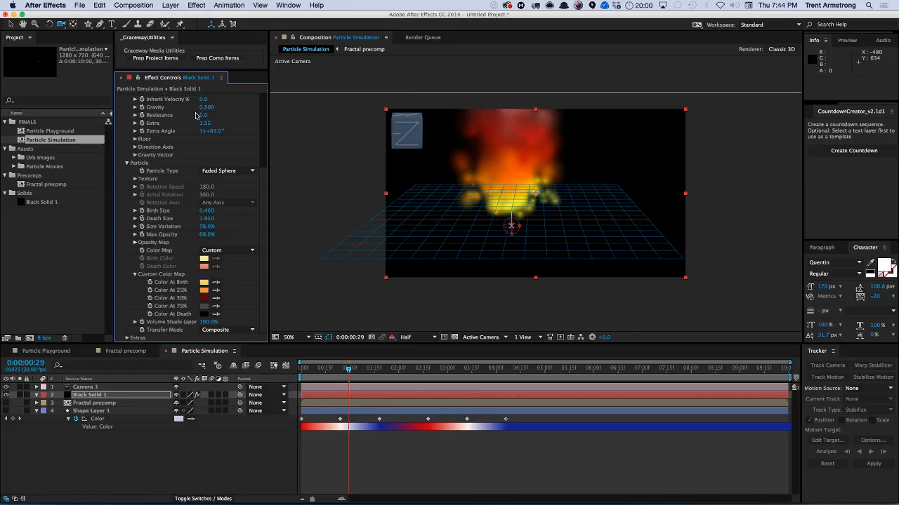
Try setting Longevity to 3 seconds and then 2 seconds.
scroll(265, 136, "up", 5)
left_click(219, 122)
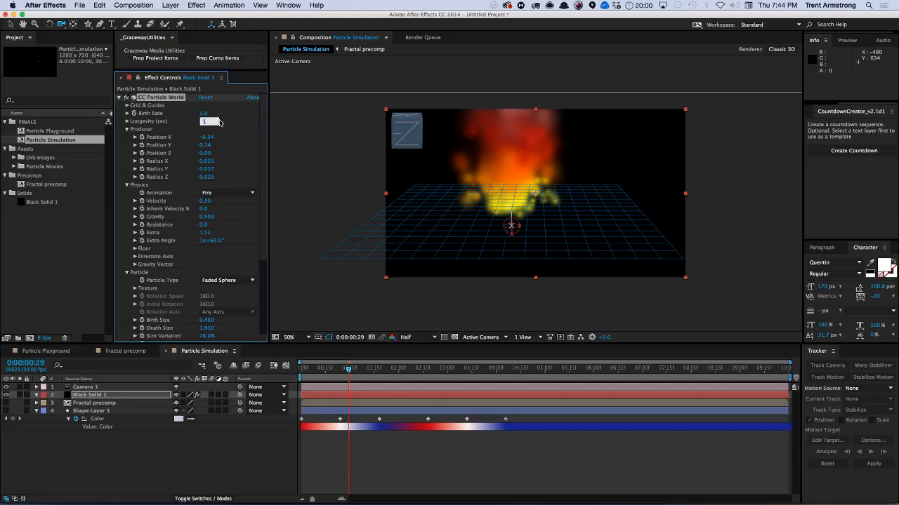
type("3")
key("Return")
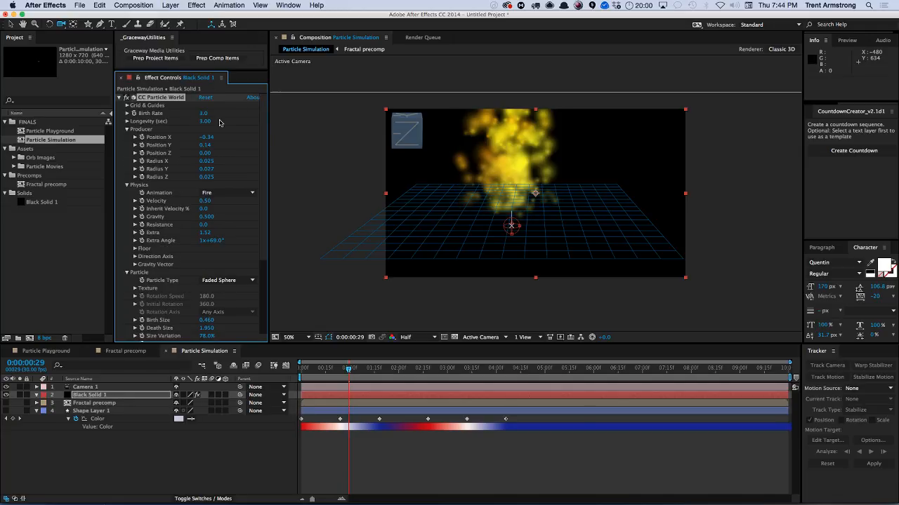
left_click(200, 122)
type("2")
key("Return")
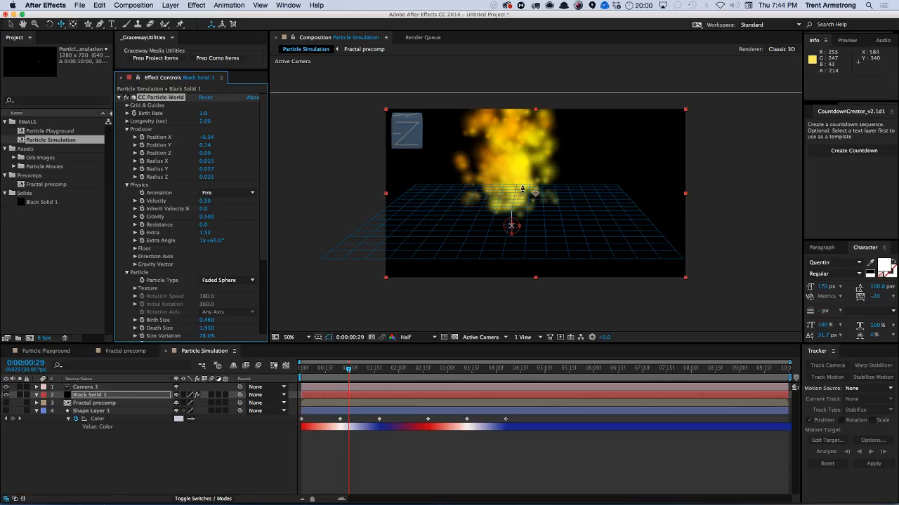
Orbit the camera for a lower, wider view of the fire and set Longevity back to 1 second.
left_click_drag(522, 189, 461, 234)
left_click_drag(516, 197, 530, 252)
left_click(205, 122)
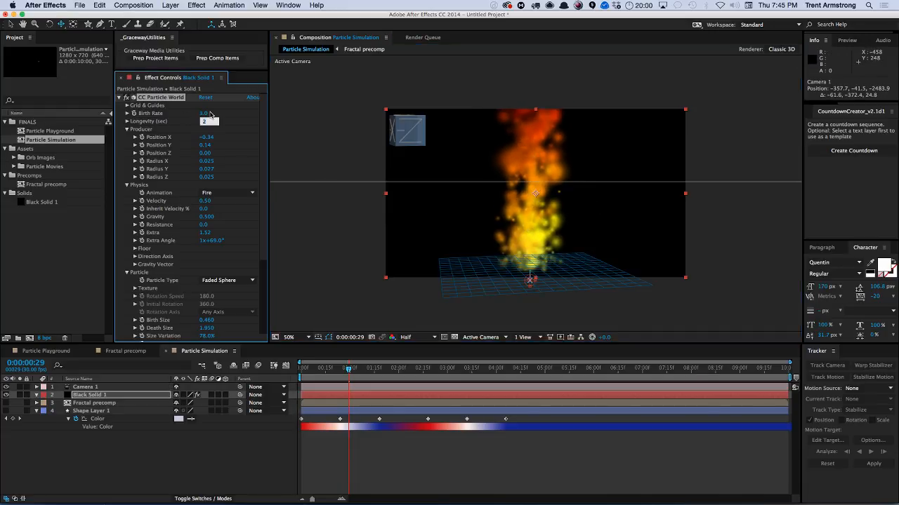
type("1")
key("Return")
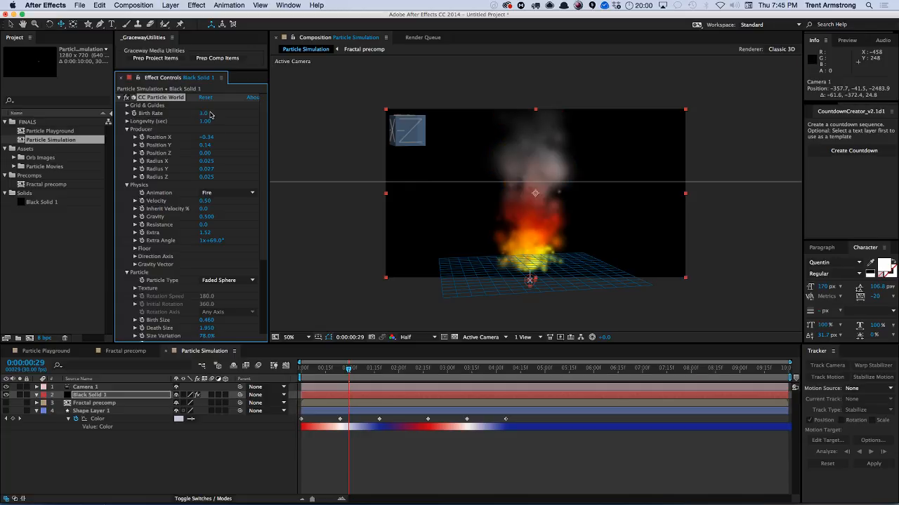
Preview the fire animation from the start and stop playback.
left_click(252, 449)
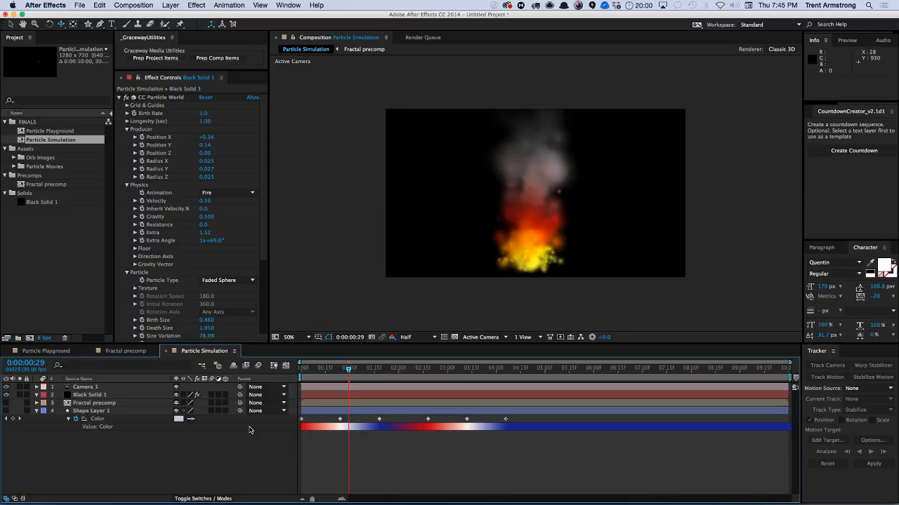
key("KP_0")
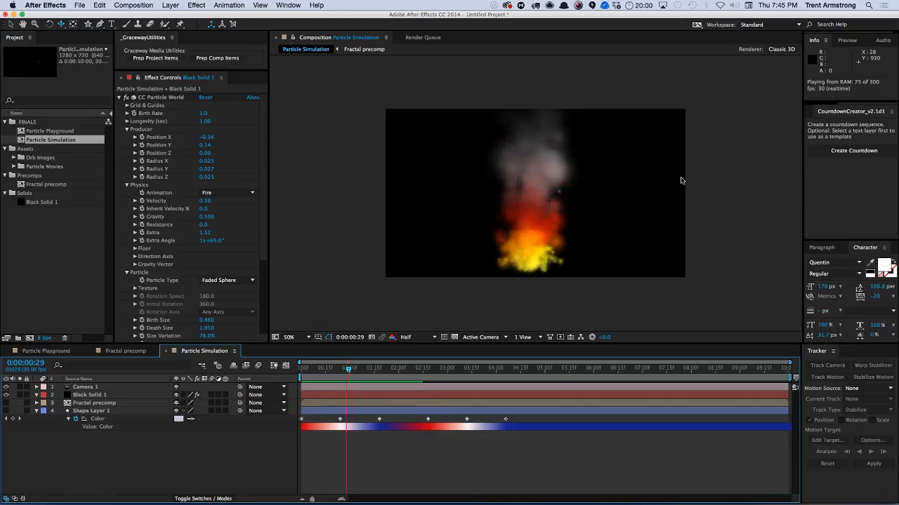
key("space")
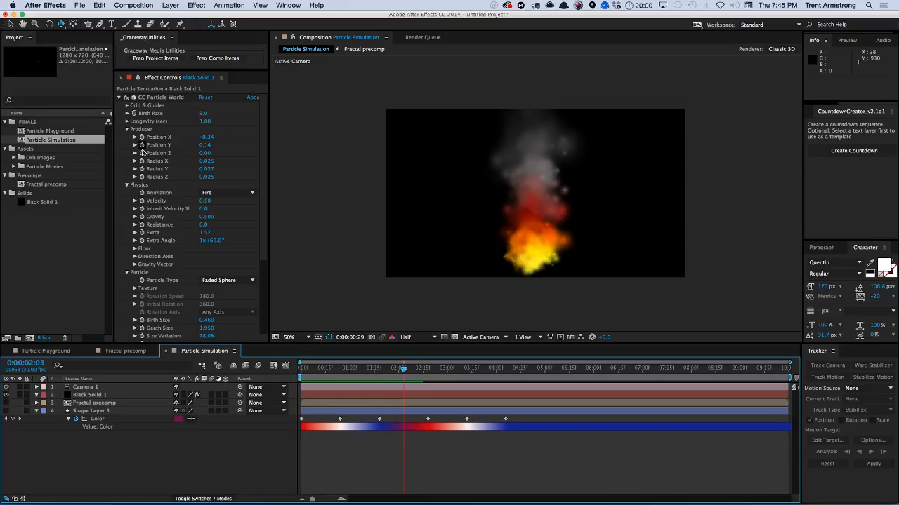
Set Longevity to 2 seconds and collapse its slider.
left_click(127, 122)
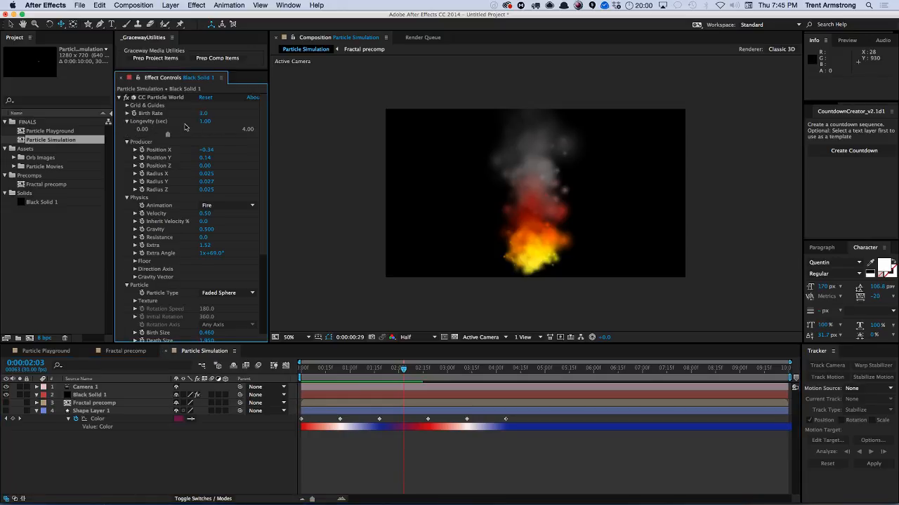
left_click(199, 122)
key("Return")
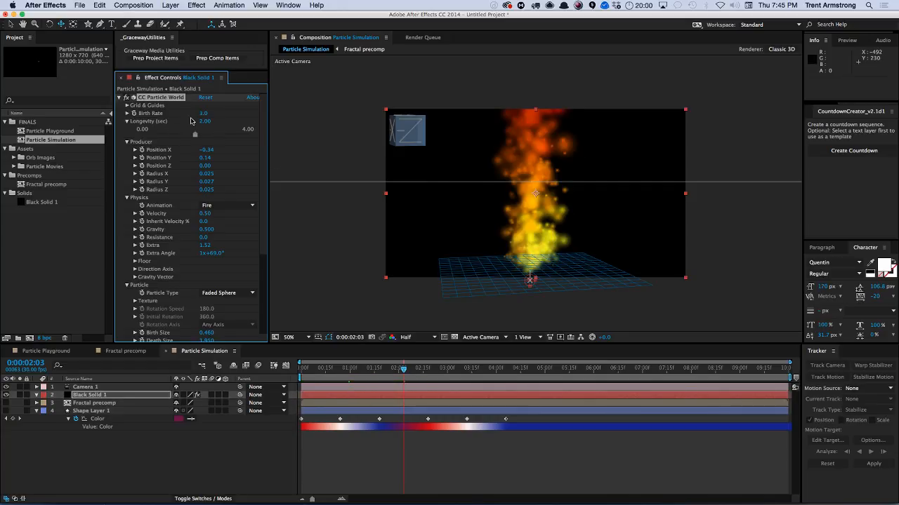
left_click(127, 121)
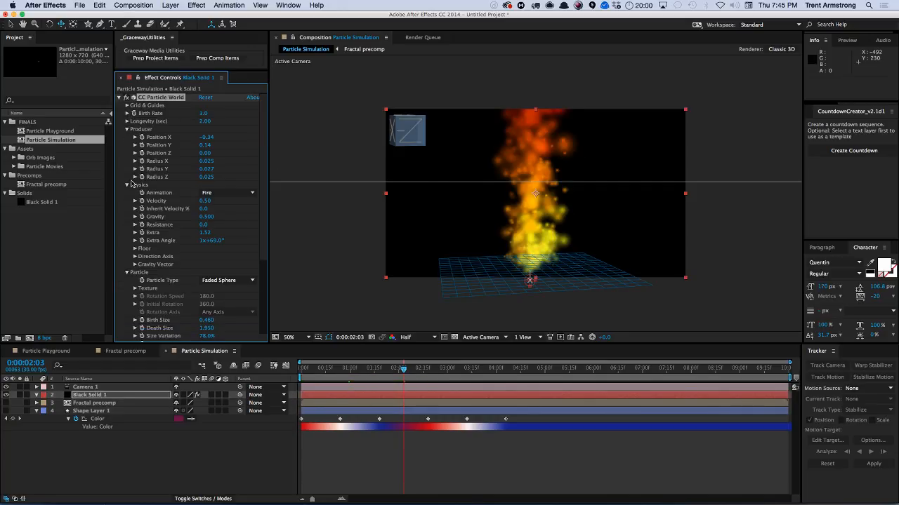
Set Velocity to 0.25 and Gravity to 0.1, then preview the fire.
left_click(204, 201)
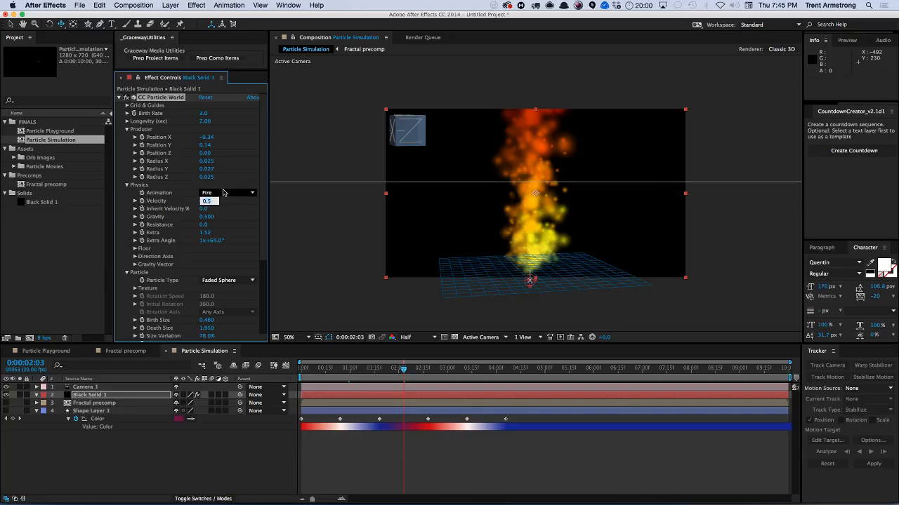
key("Return")
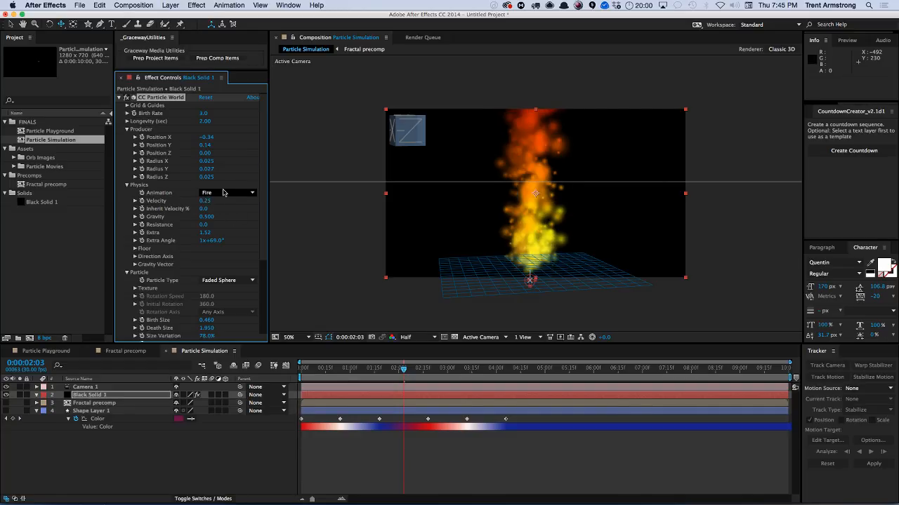
left_click(207, 217)
type("0.5")
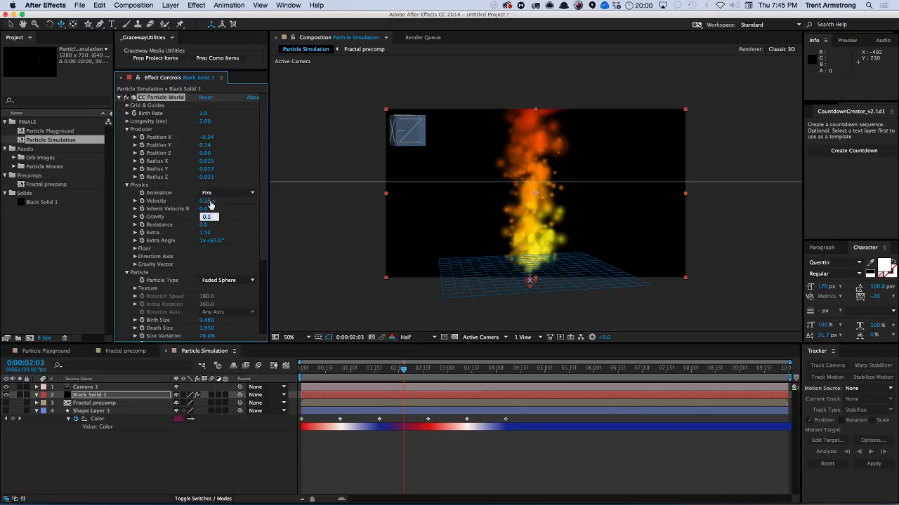
key("Return")
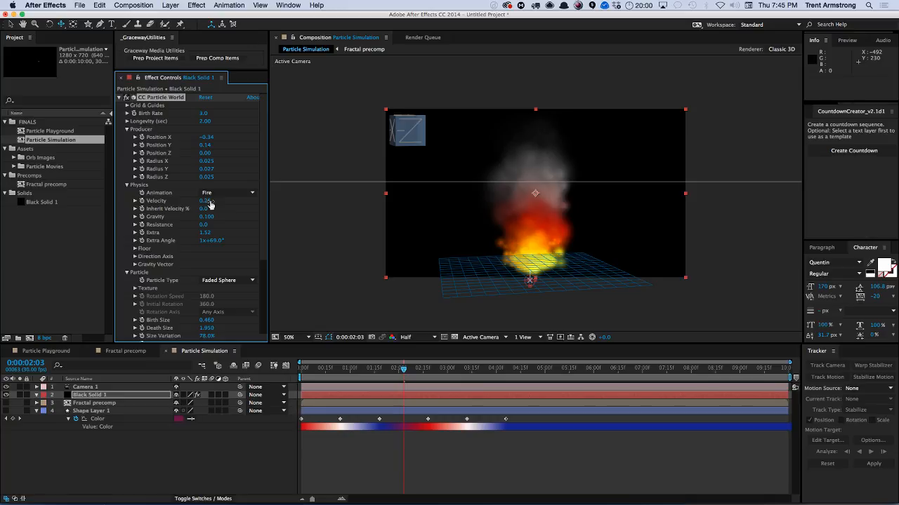
key("KP_0")
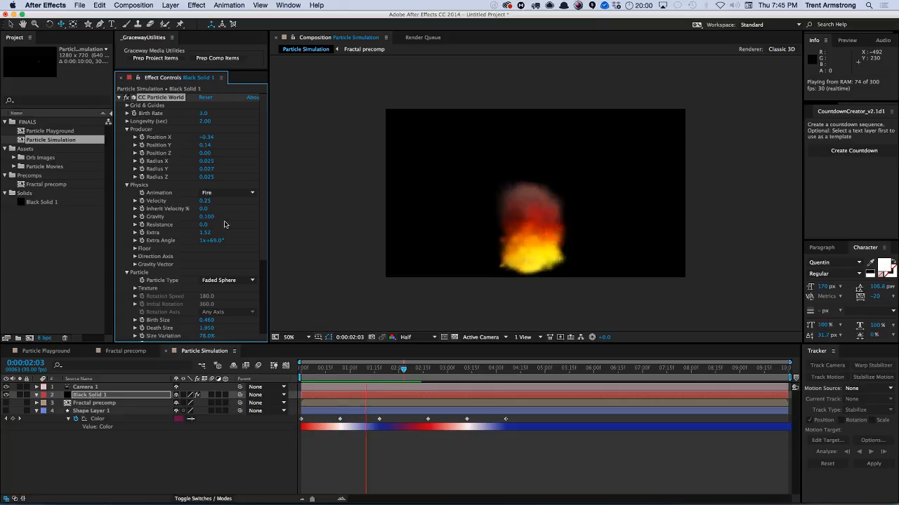
Set Resistance to 2 and preview the result.
left_click(210, 225)
left_click(204, 225)
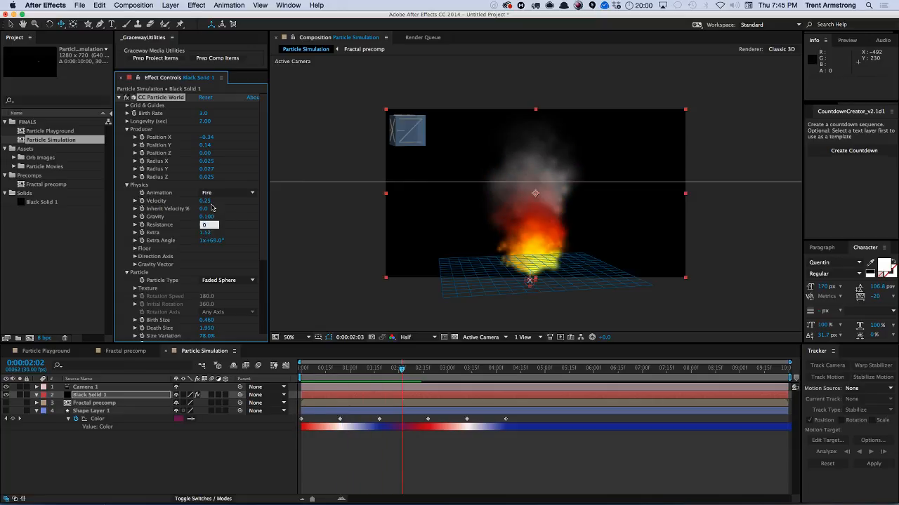
type("2")
key("Return")
key("KP_0")
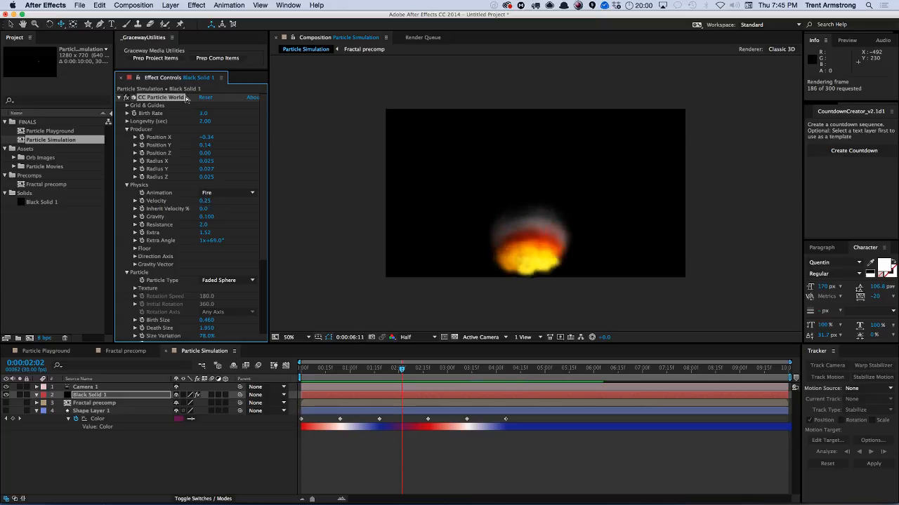
Scrub Longevity to about 2.42 seconds and Velocity to about 0.73.
left_click(207, 122)
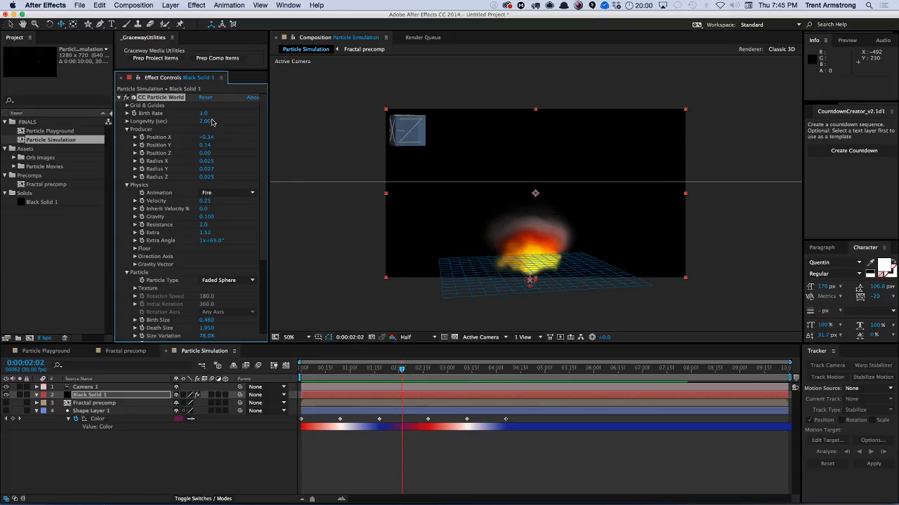
left_click_drag(244, 113, 223, 121)
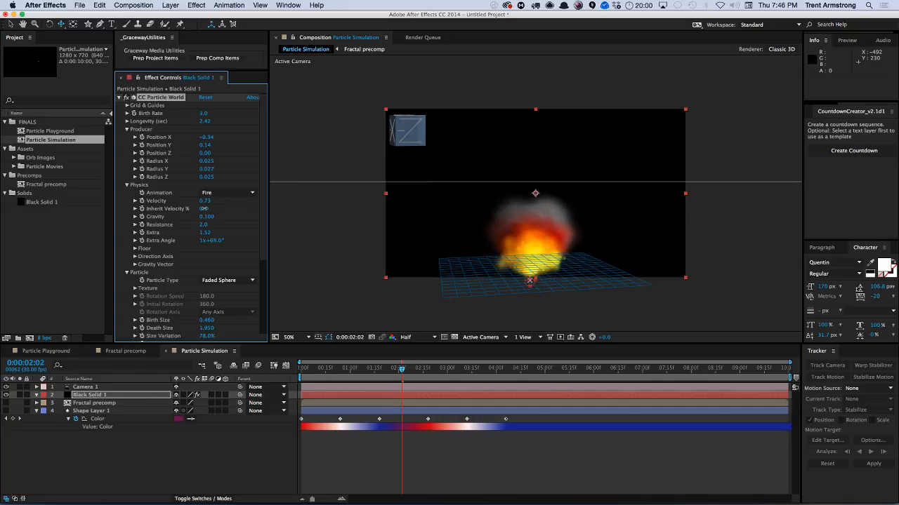
Adjust Inherit Velocity to 16, Gravity to 0.32 and Resistance to 3.1, then preview.
left_click_drag(208, 222, 208, 210)
key("KP_0")
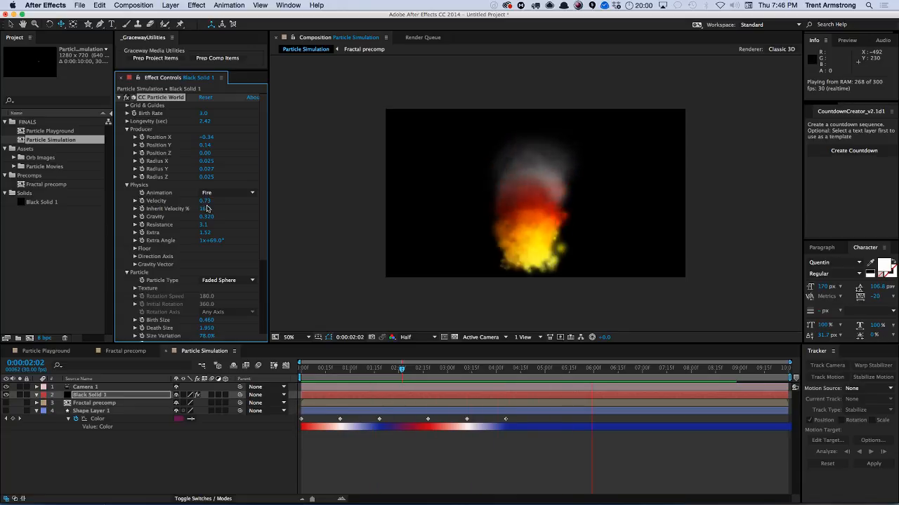
key("space")
Set Birth Size to 0.1 and Death Size to 1.41.
left_click(210, 321)
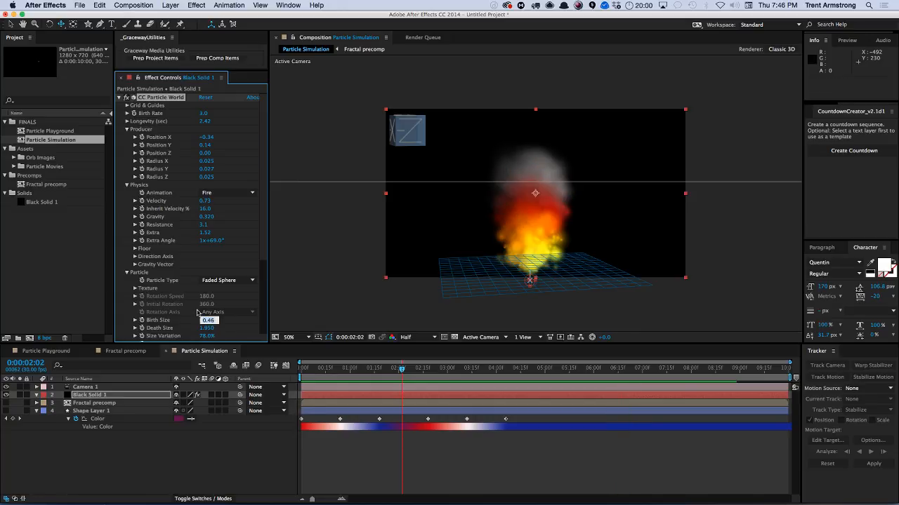
key("Return")
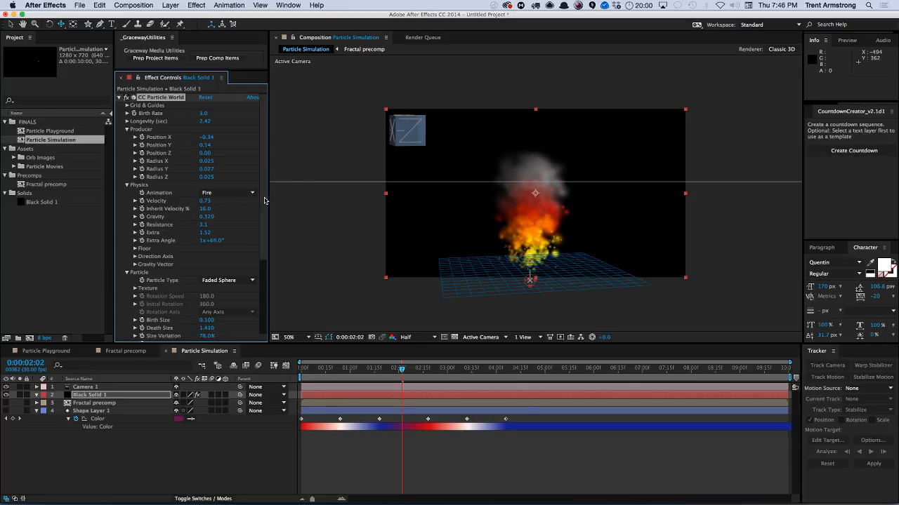
scroll(264, 202, "down", 3)
scroll(239, 121, "up", 3)
Add the expression wiggle(2, 100) to the Producer's Position X.
left_click(142, 137, "alt")
type("wiggle(2, 100")
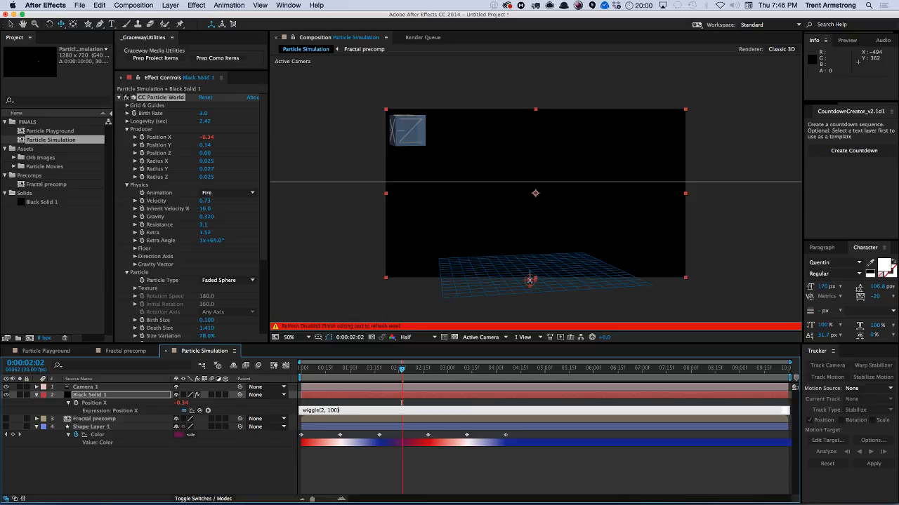
type(")")
key("KP_Enter")
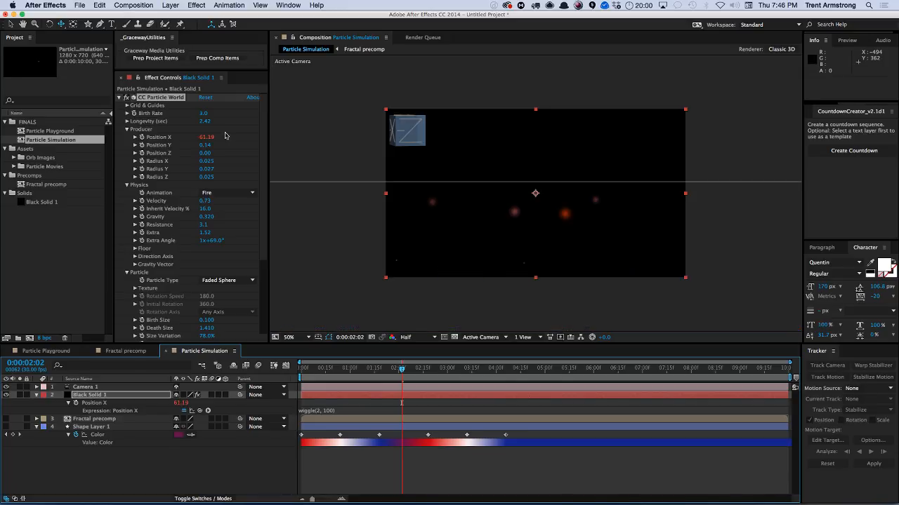
Paste the same wiggle expression onto Position Y and preview from early in the timeline.
left_click(142, 146, "alt")
type("wiggle(2, 100)")
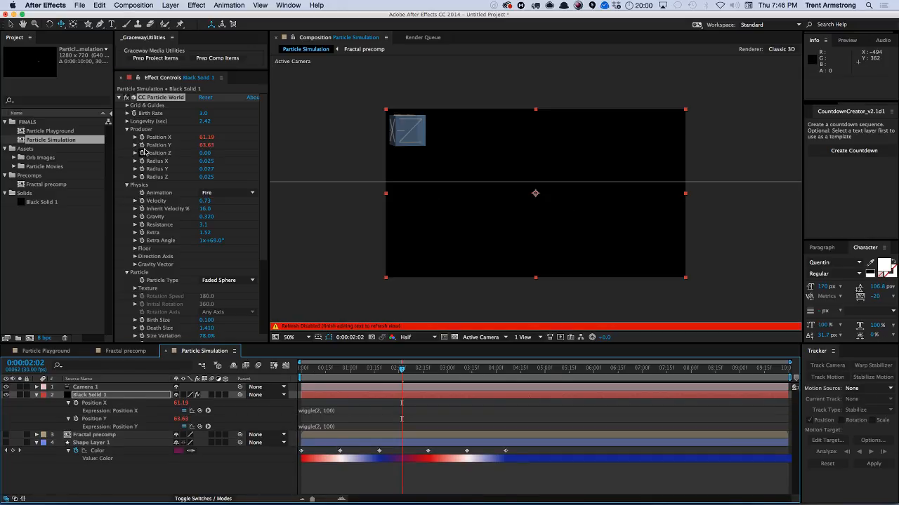
key("KP_Enter")
left_click_drag(339, 368, 322, 371)
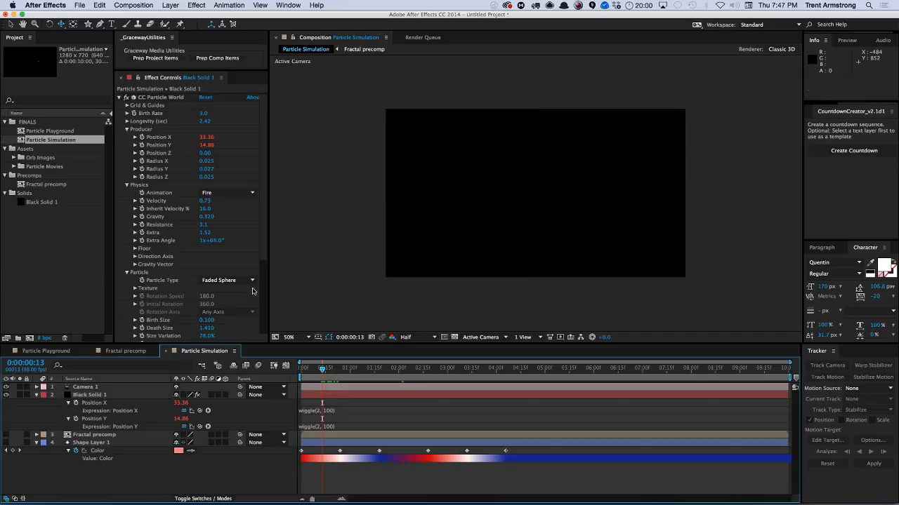
key("KP_0")
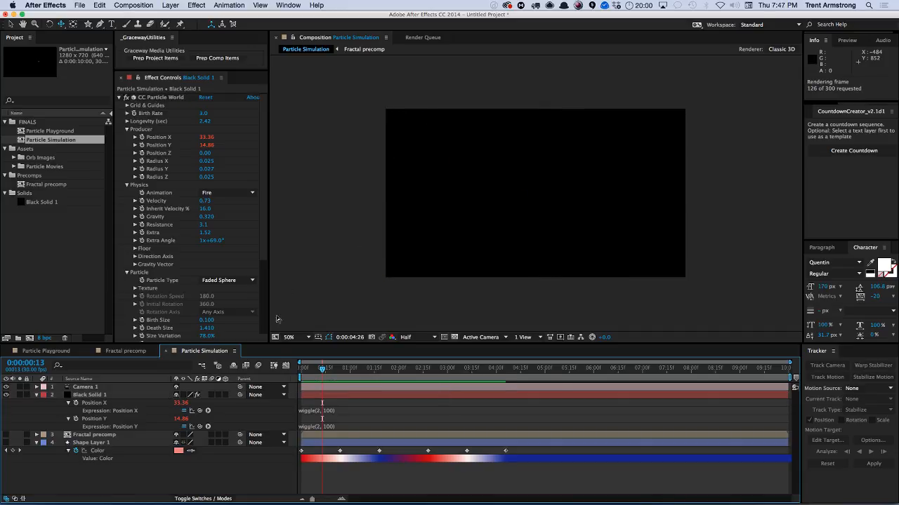
Edit the Position X expression to wiggle(2,.25).
left_click(330, 411)
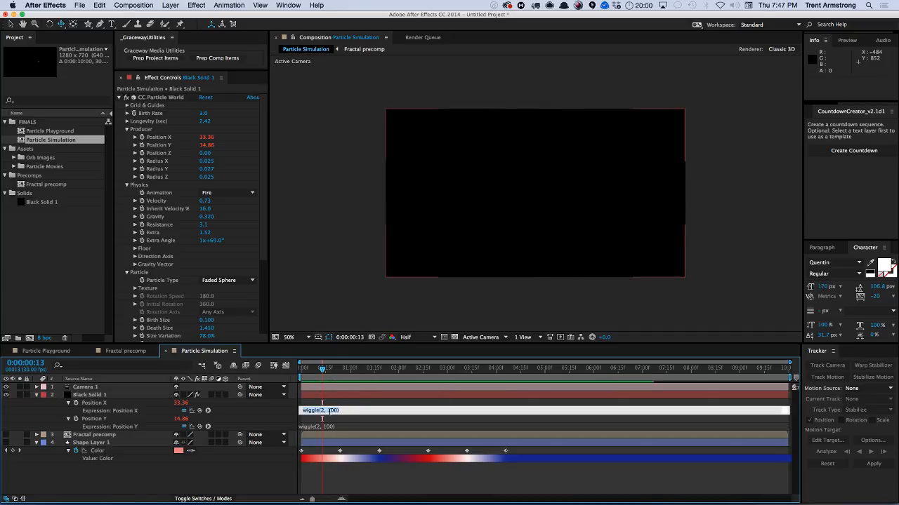
double_click(334, 411)
left_click(331, 395)
left_click(291, 310)
left_click(332, 411)
left_click(344, 410)
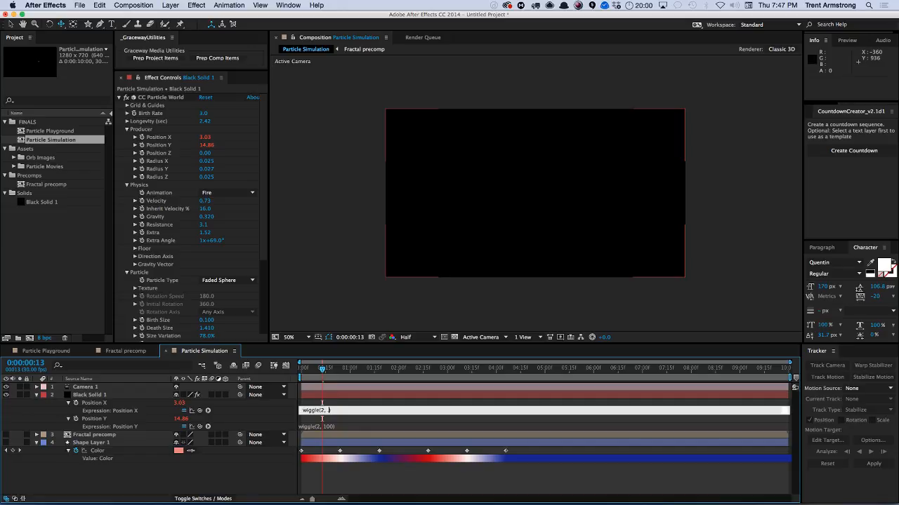
left_click(332, 392)
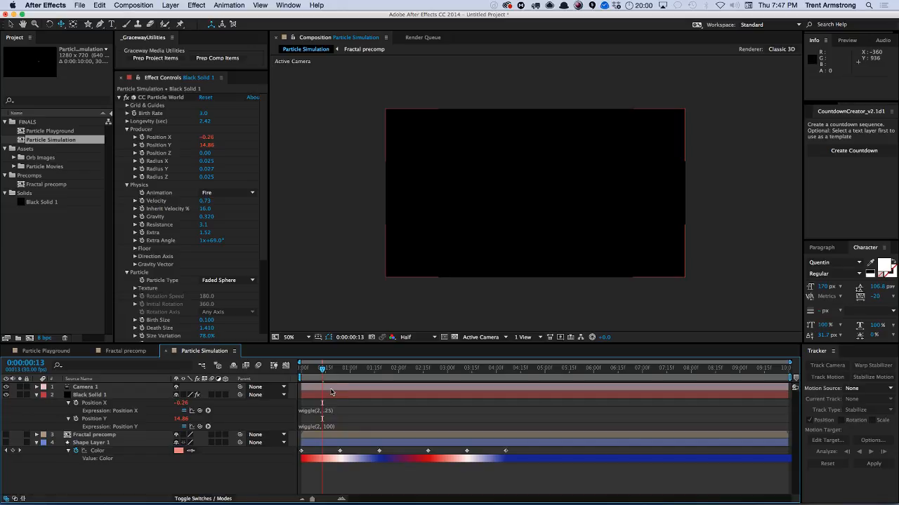
Edit the Position Y expression to wiggle(2,.25) and preview the moving fire.
left_click(344, 427)
double_click(332, 426)
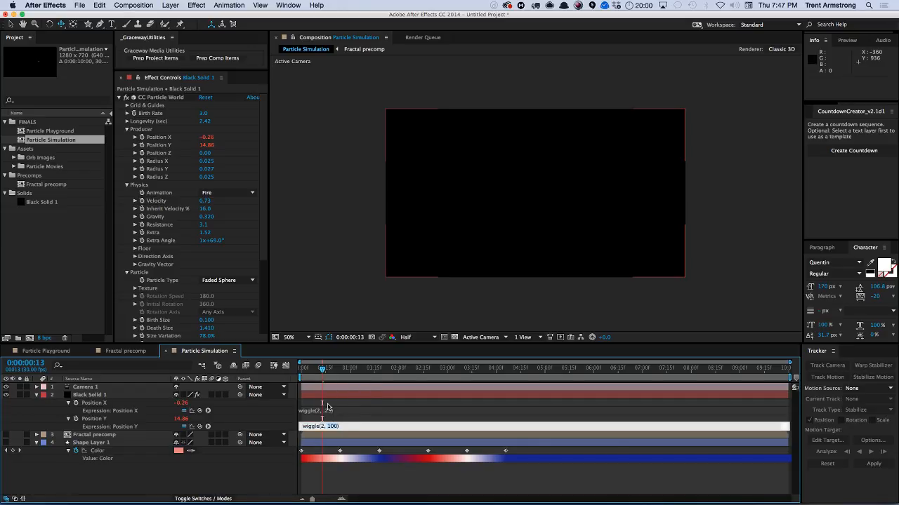
type(".25")
key("KP_Enter")
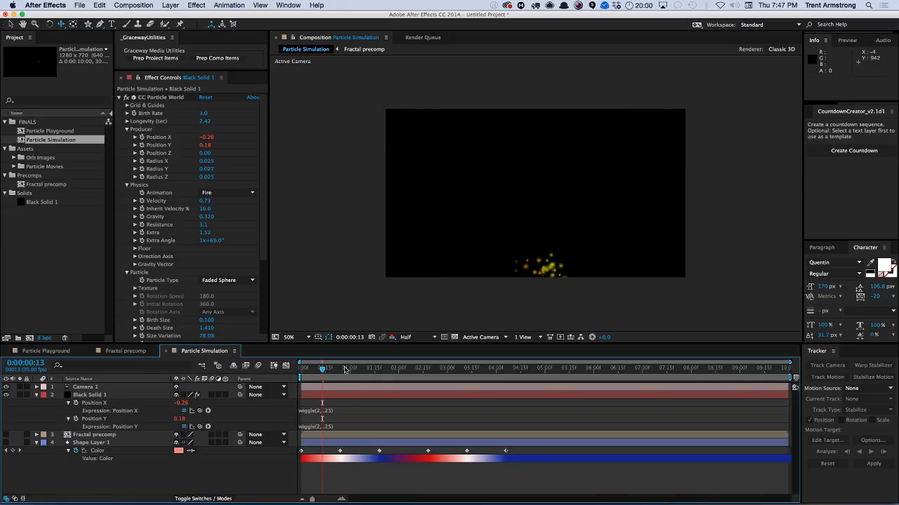
key("KP_0")
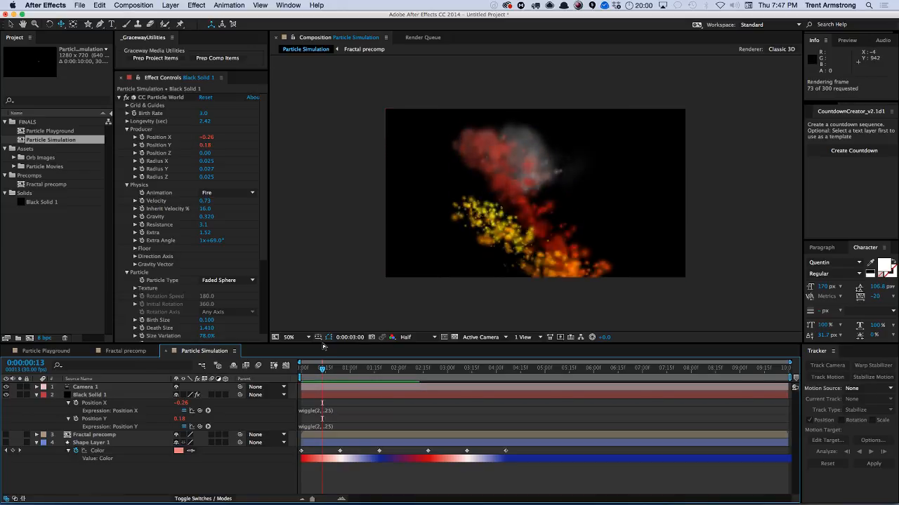
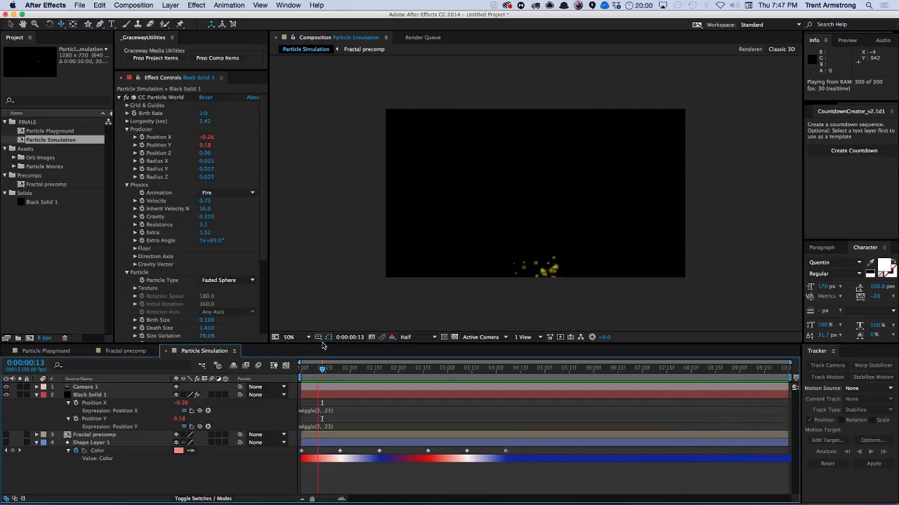
Stop the preview and disable the expressions on the Producer's Position X and Position Y.
key("space")
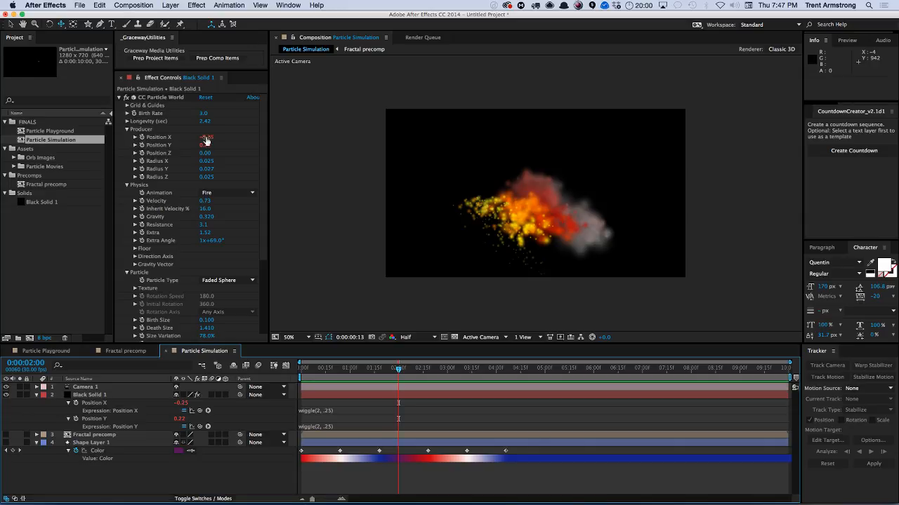
left_click(184, 427)
left_click(184, 411)
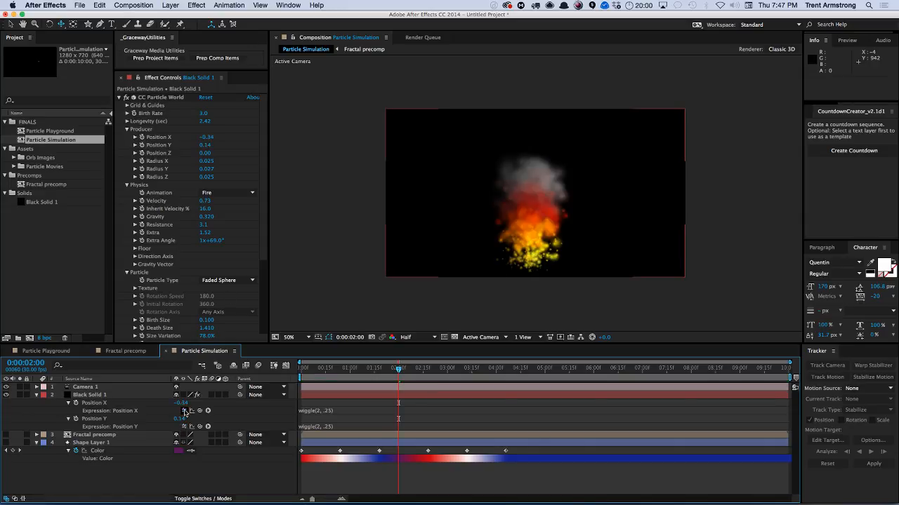
Set the Producer's Position X and Position Y to 0.
left_click(205, 137)
type("0")
key("Return")
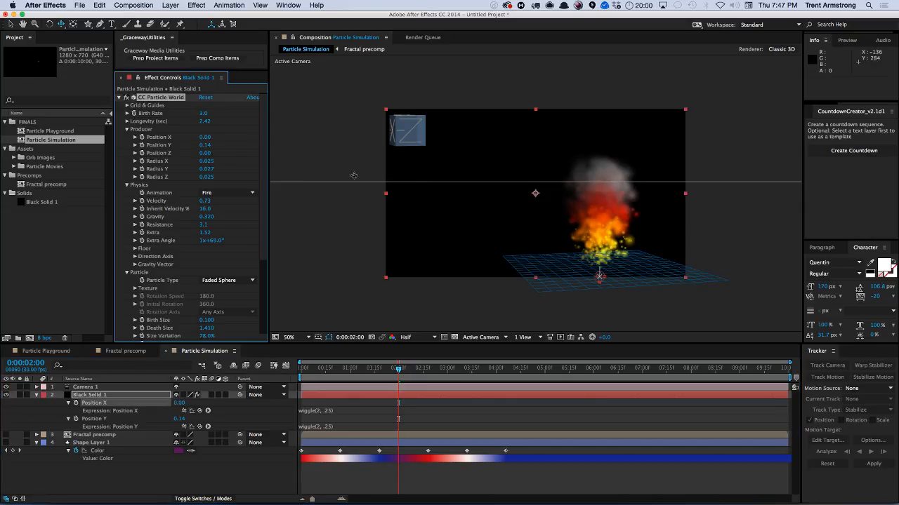
left_click(205, 144)
type("0")
key("Return")
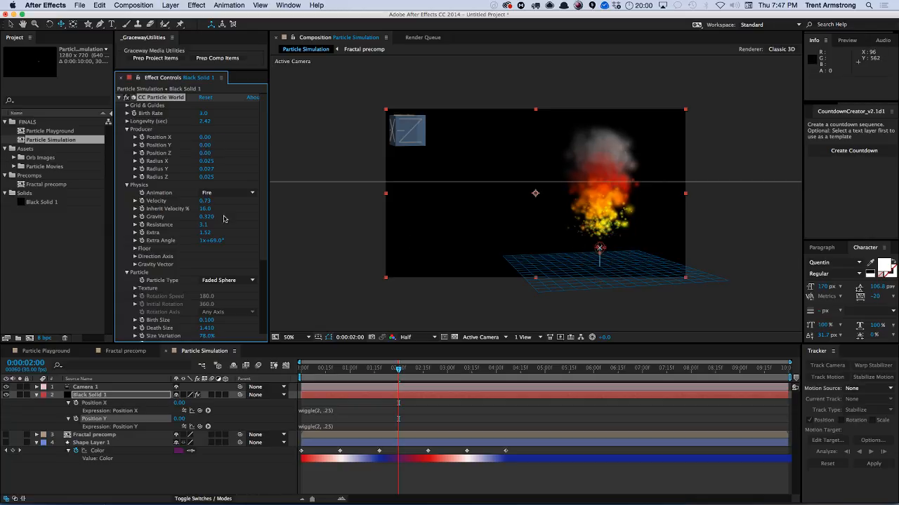
Delete the Camera 1 layer and reselect the Black Solid 1 layer.
left_click(87, 387)
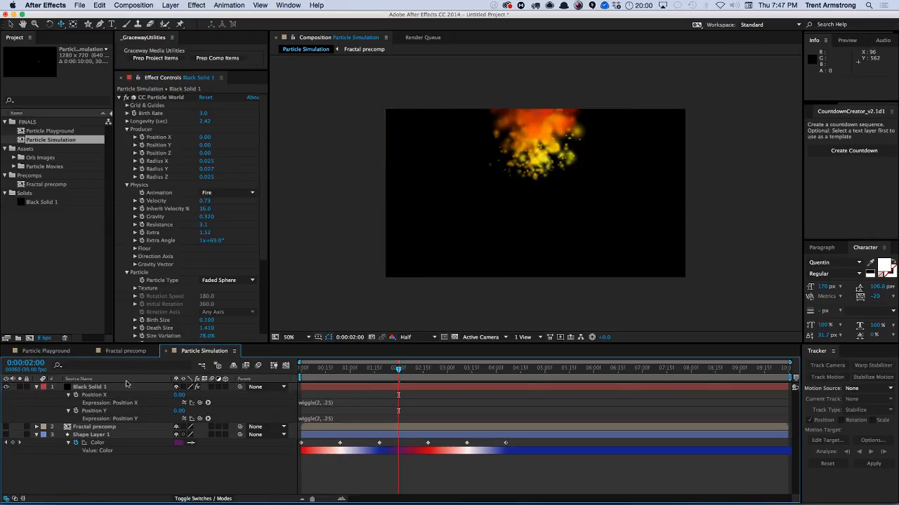
key("Delete")
left_click(121, 388)
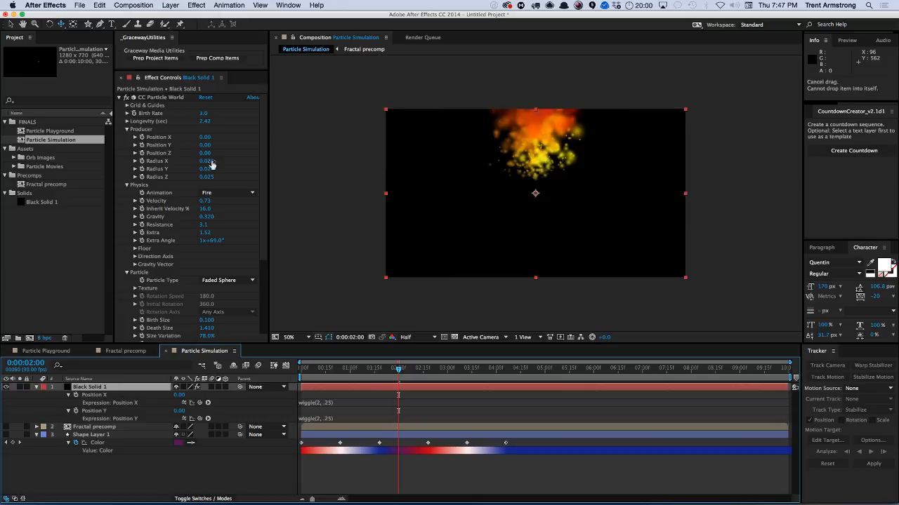
Scrub Position X to about 0.57 and set the Effect Camera's Rotation Y under Extras to 0°.
left_click_drag(207, 143, 228, 138)
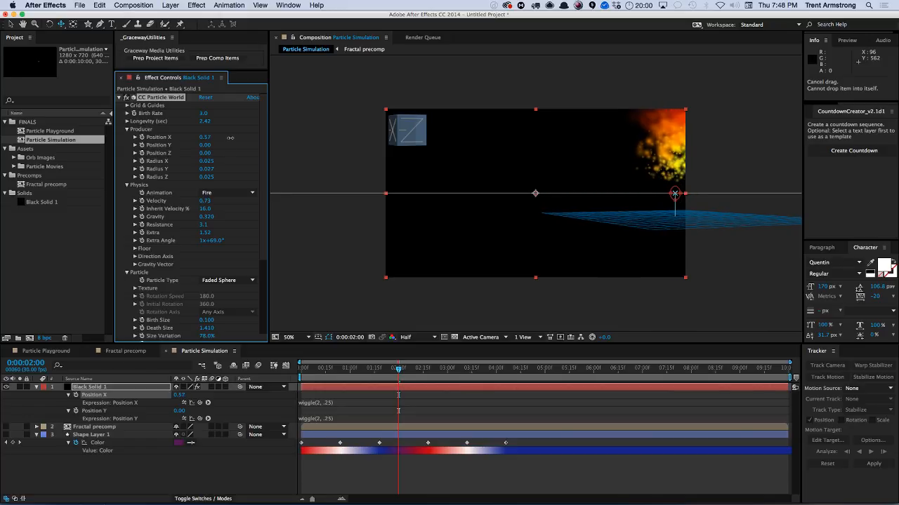
scroll(168, 265, "down", 5)
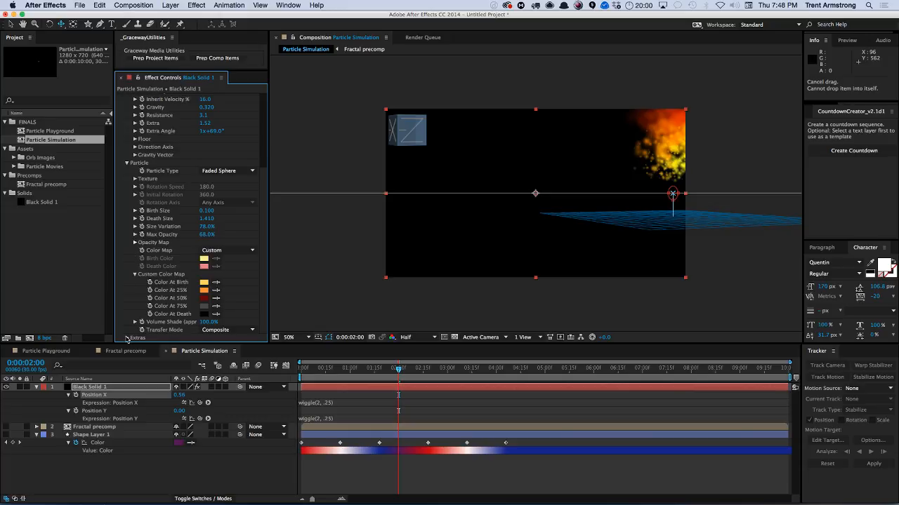
left_click(127, 338)
scroll(206, 301, "down", 4)
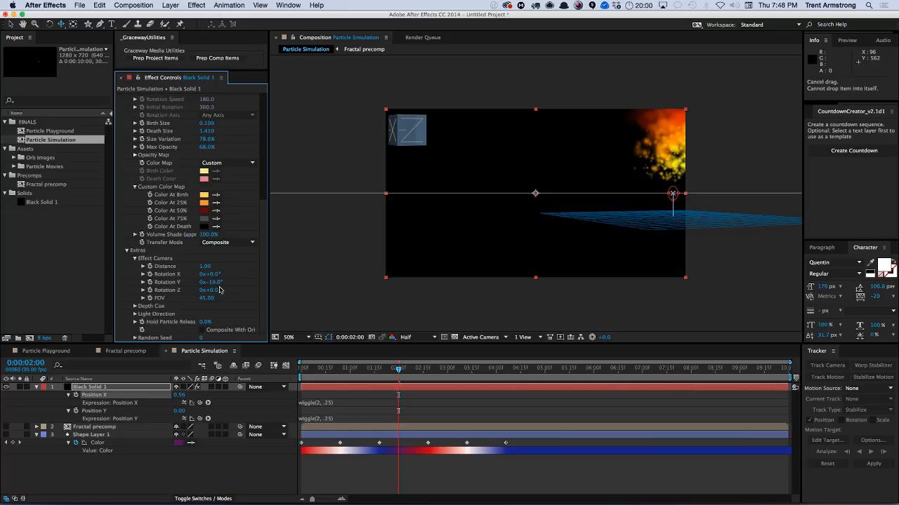
left_click(212, 282)
type("0")
key("Return")
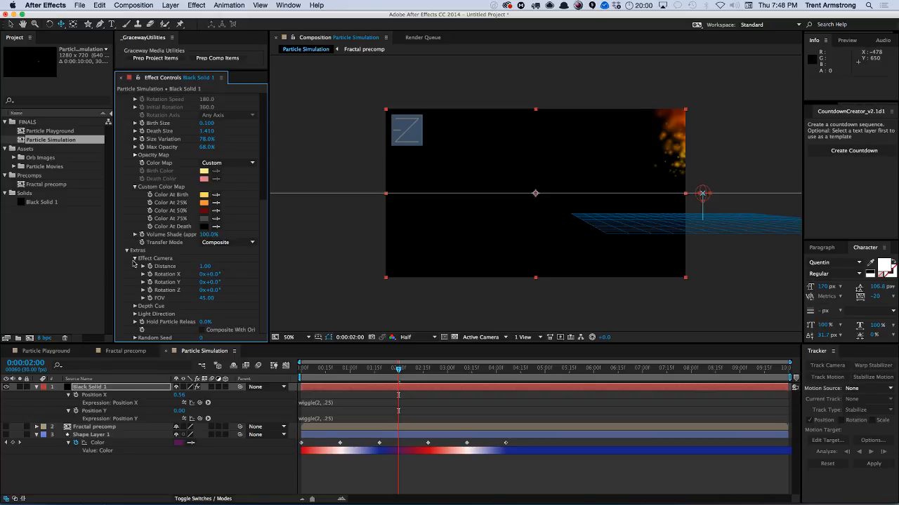
Move the producer in the viewer back to the centre, about Position X 0.00 and Position Y 0.14.
left_click(128, 251)
scroll(261, 163, "up", 5)
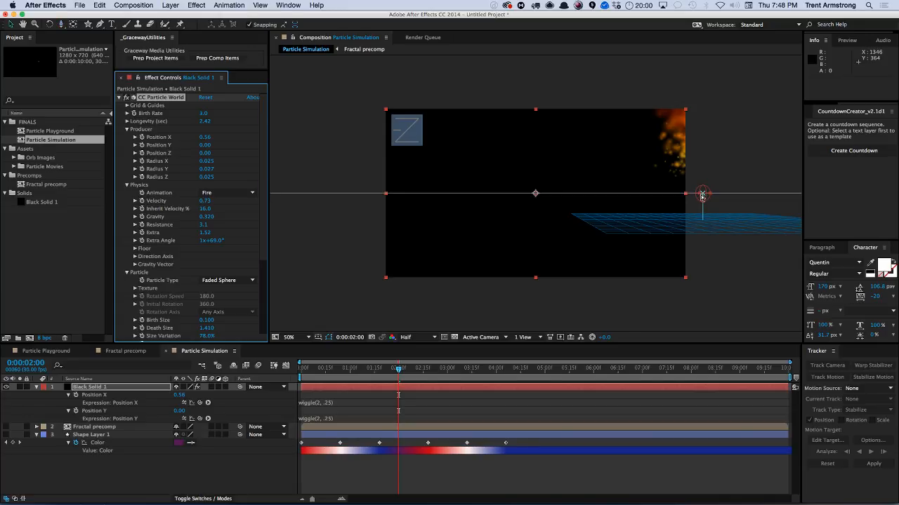
left_click_drag(702, 193, 535, 234)
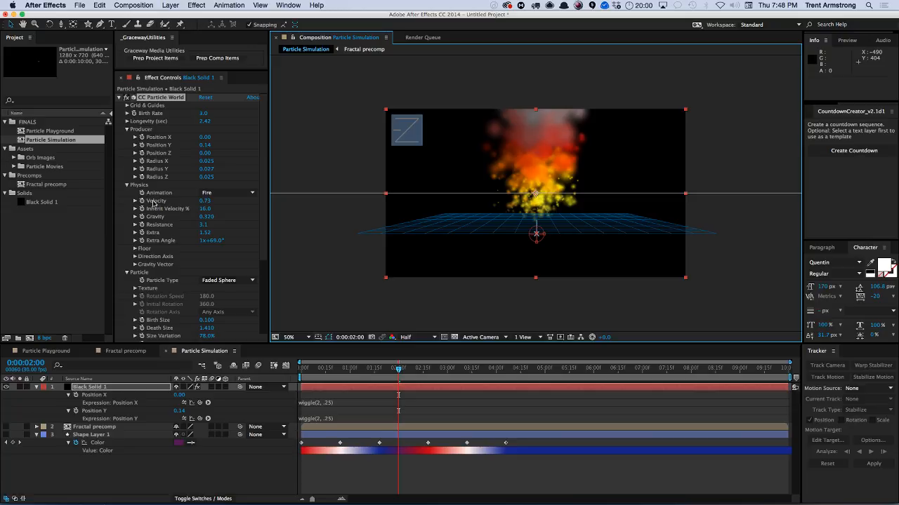
Re-enable both position expressions and change the Position Y expression to wiggle(1,.25).
left_click(185, 419)
left_click(184, 403)
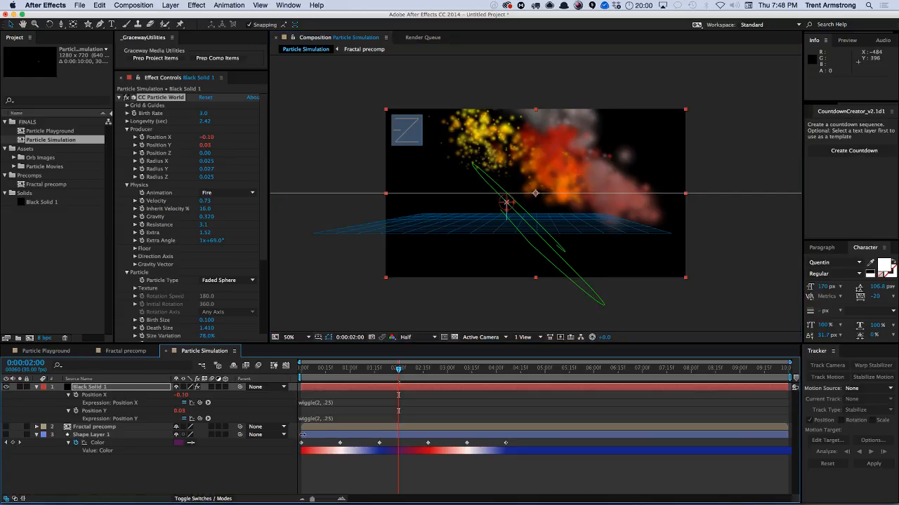
left_click(334, 419)
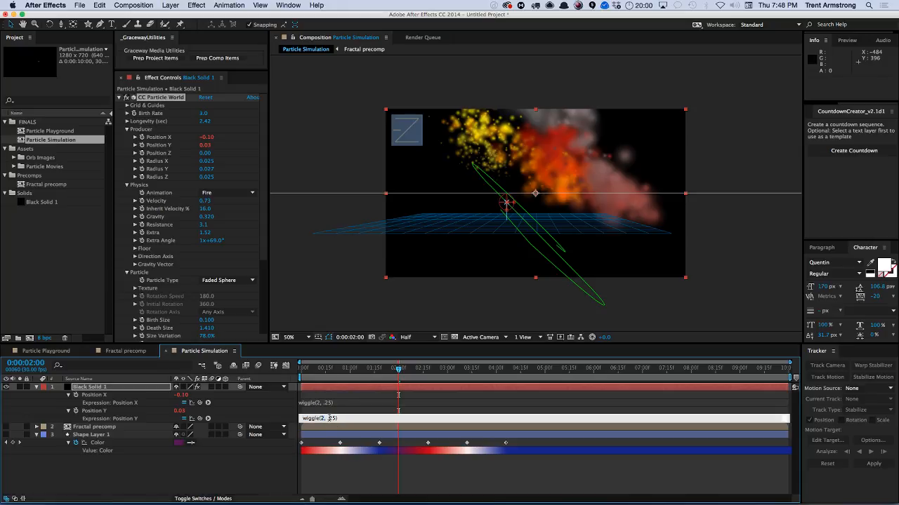
type("1")
key("KP_Enter")
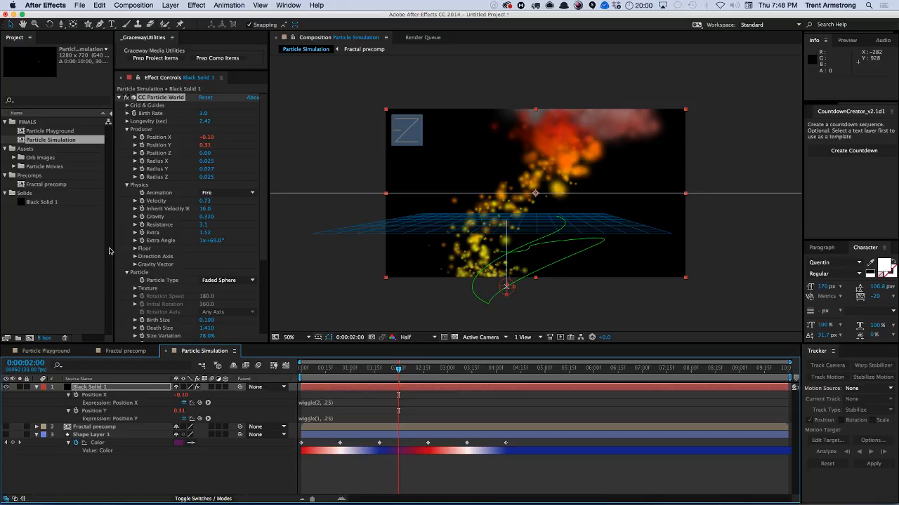
Preview the fire and raise Inherit Velocity % to about 231.
key("KP_0")
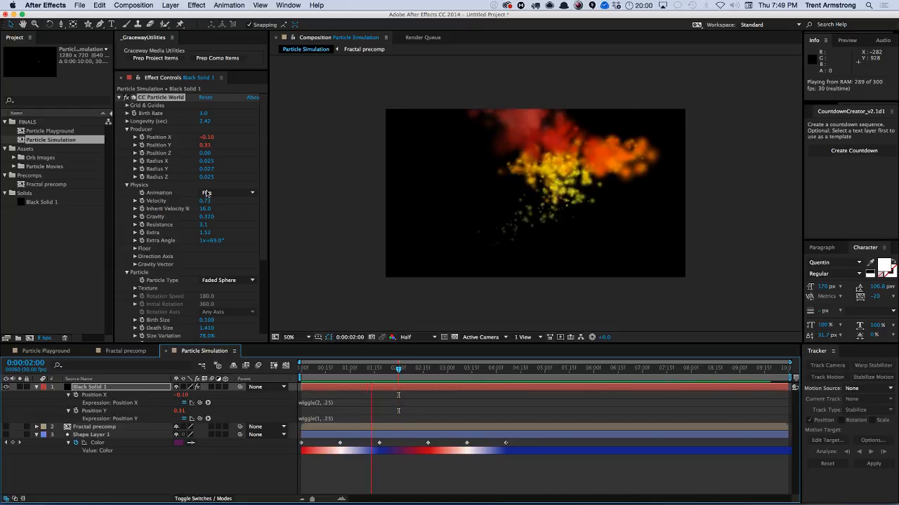
key("space")
left_click_drag(207, 209, 291, 200)
Edit the Position X expression to wiggle(.5,.25) and preview the motion.
left_click(341, 403)
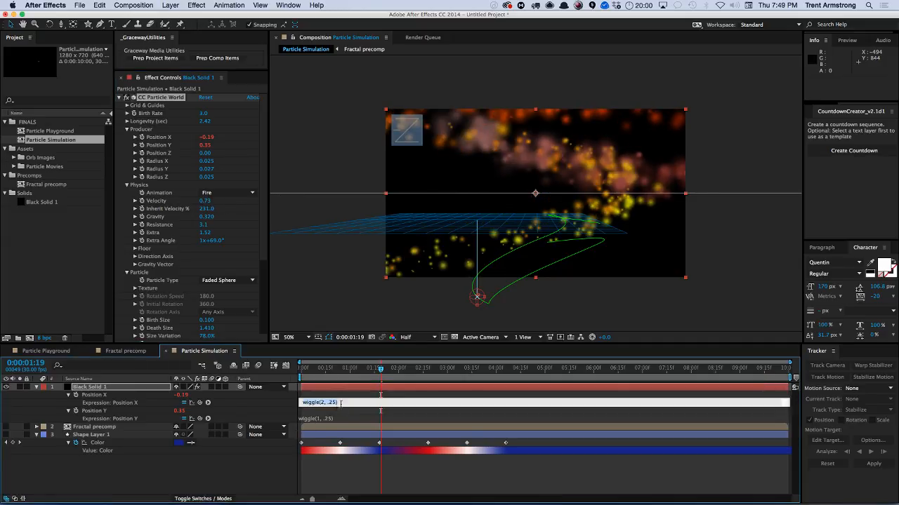
left_click(322, 403)
left_click(312, 399)
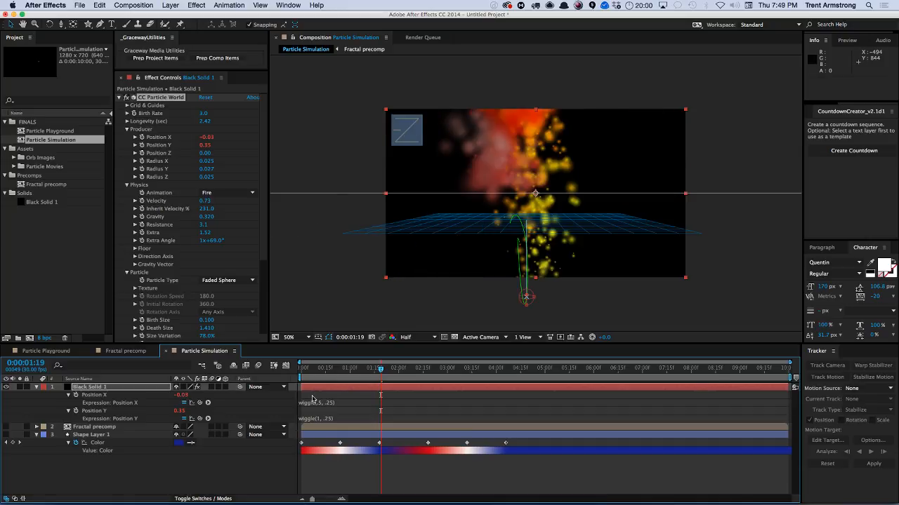
key("space")
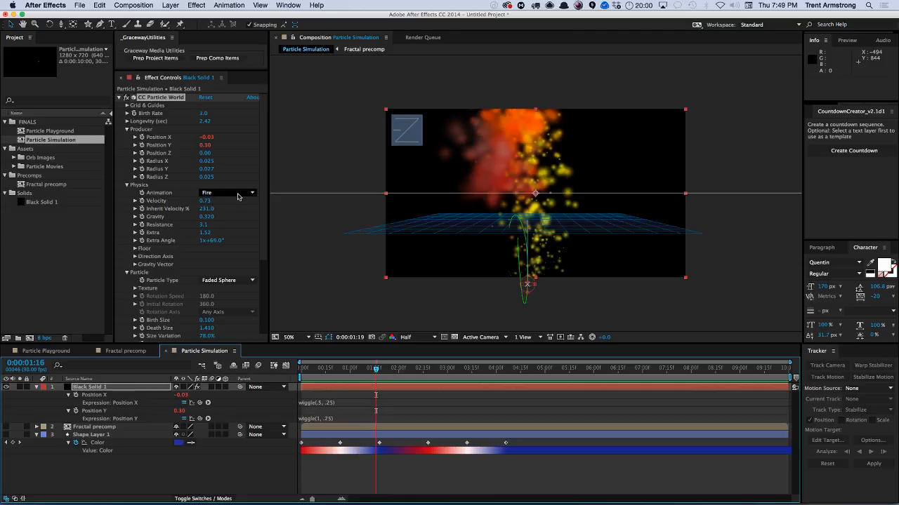
Switch the Physics Animation to Explosive and preview from the start.
left_click(225, 192)
left_click(227, 200)
key("KP_0")
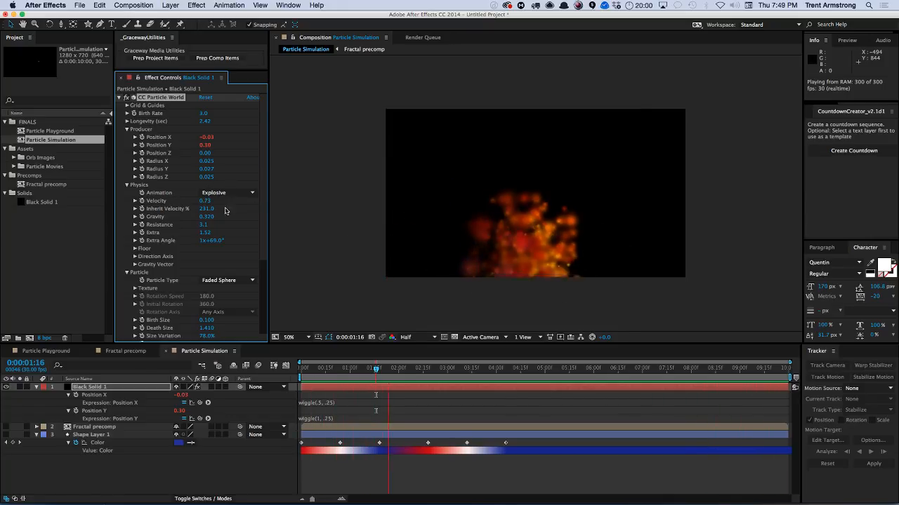
Set Resistance to 0 and Velocity to 0.20, and preview the result.
key("space")
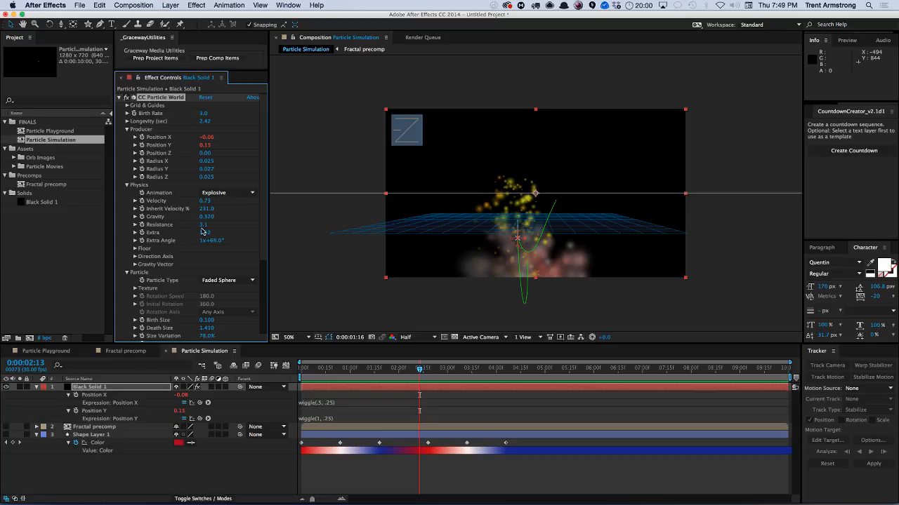
type("0")
key("Return")
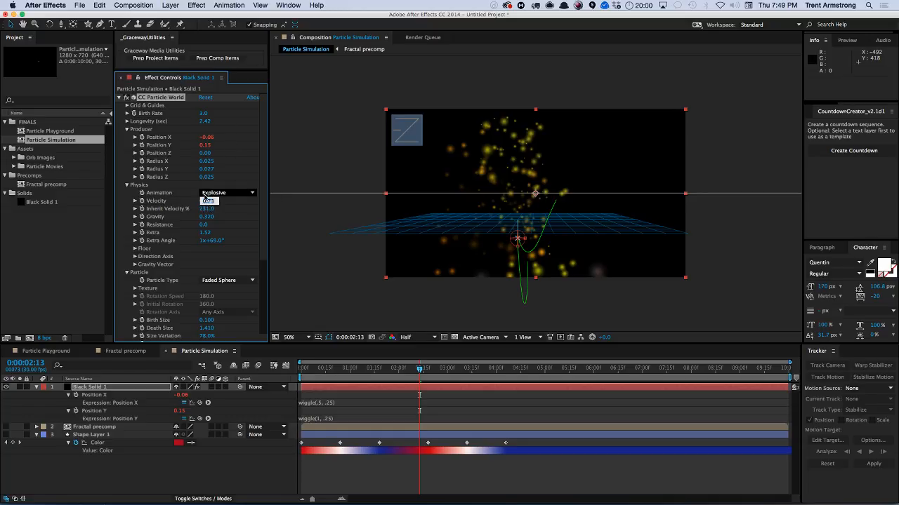
key("Return")
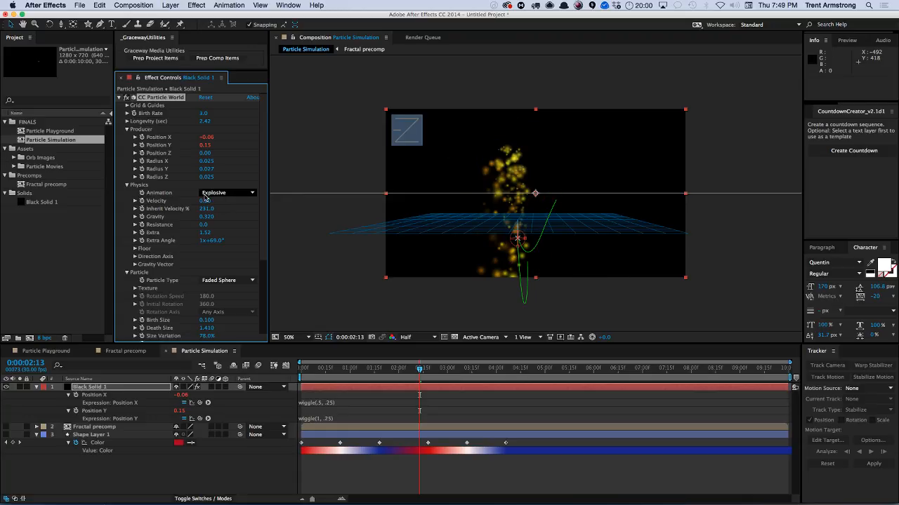
key("KP_0")
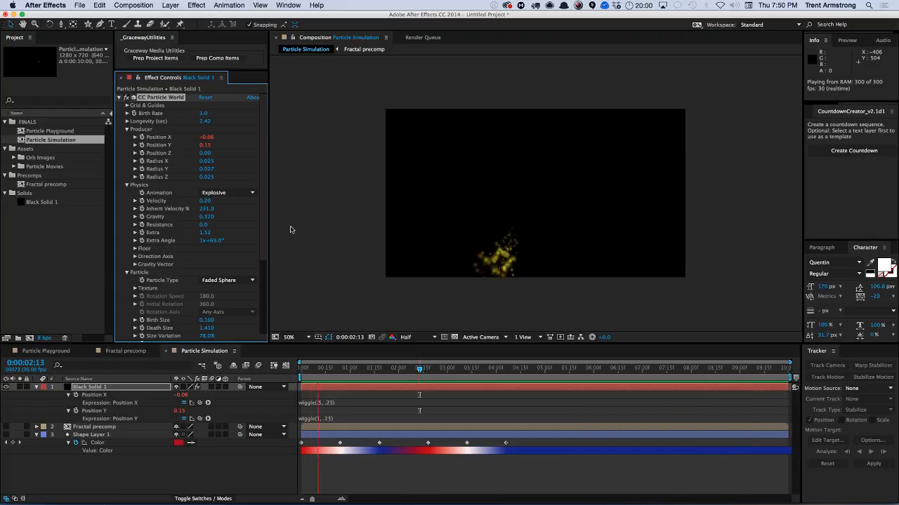
Change the Position X expression to wiggle(5,.25) and preview the animation.
key("space")
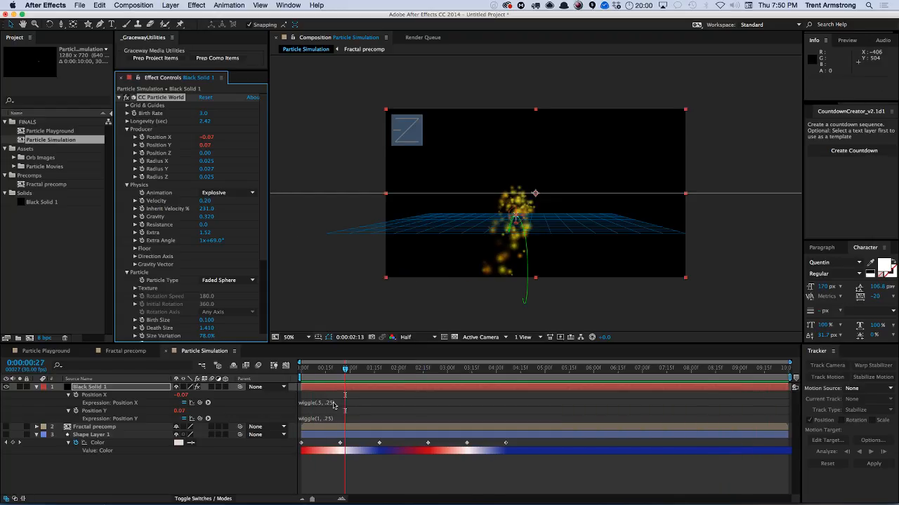
left_click(322, 402)
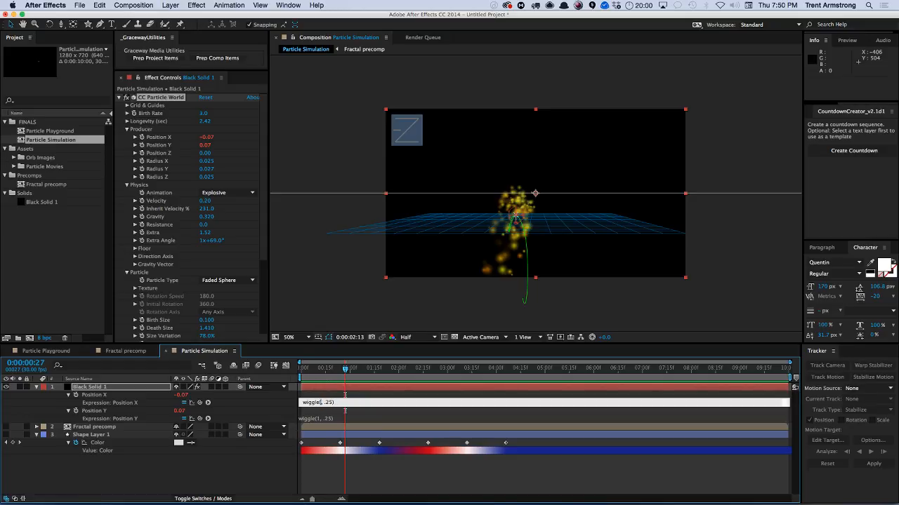
left_click(329, 385)
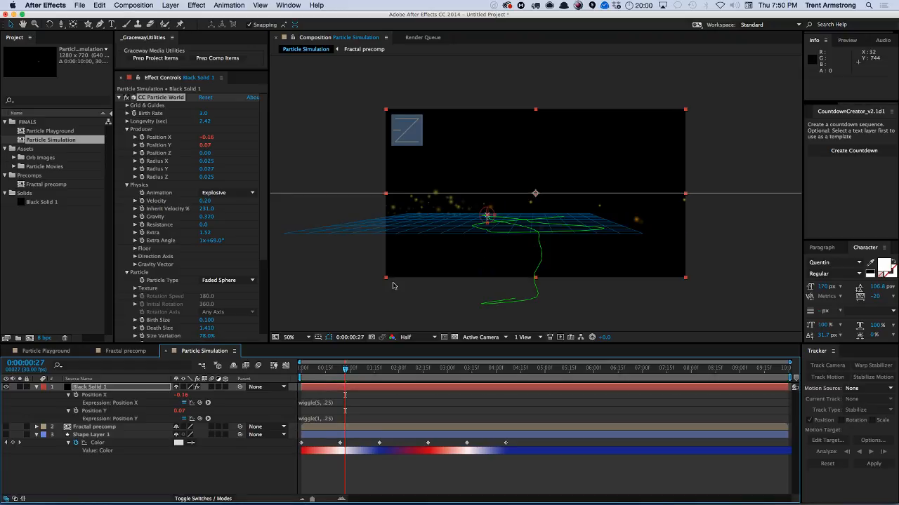
key("space")
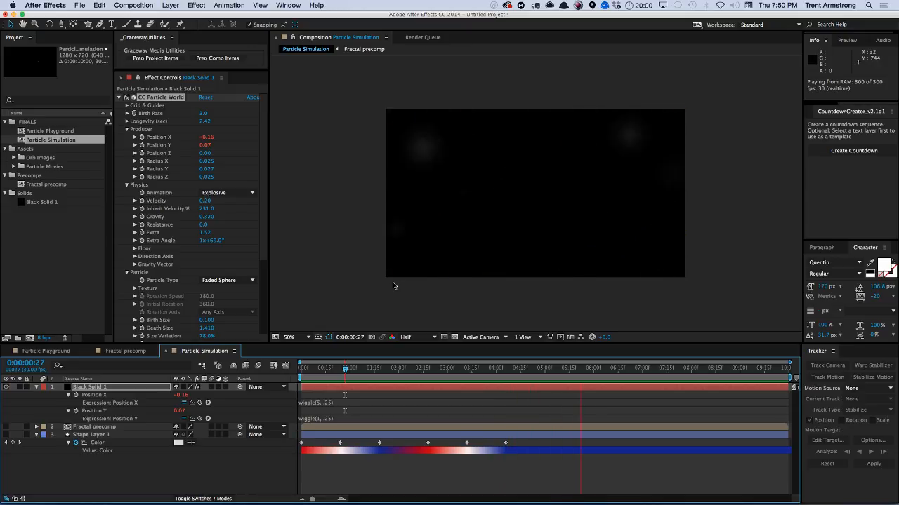
key("space")
Set Inherit Velocity % to 100 and preview the particles.
left_click(203, 209)
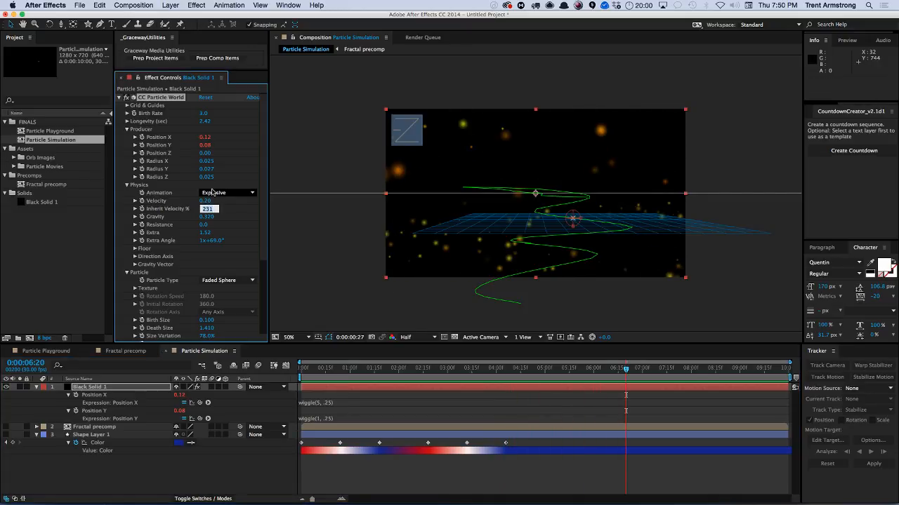
type("100")
key("Return")
key("KP_0")
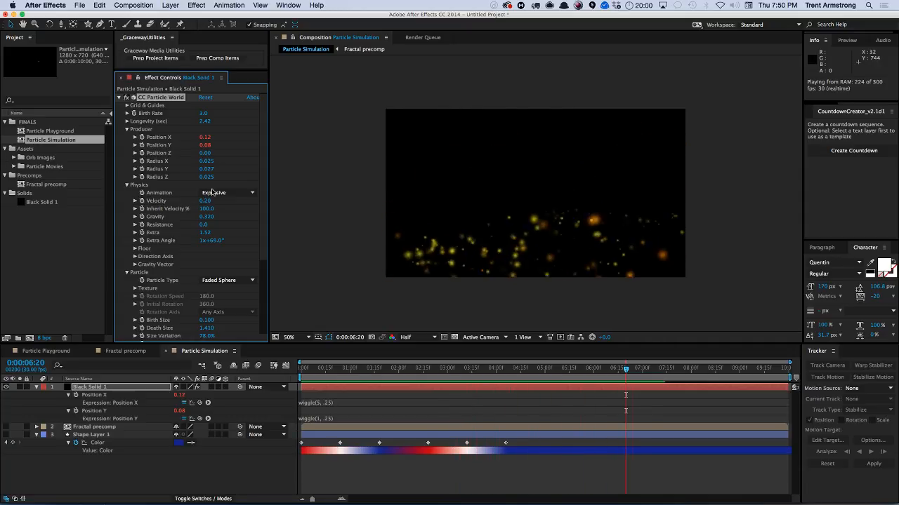
key("space")
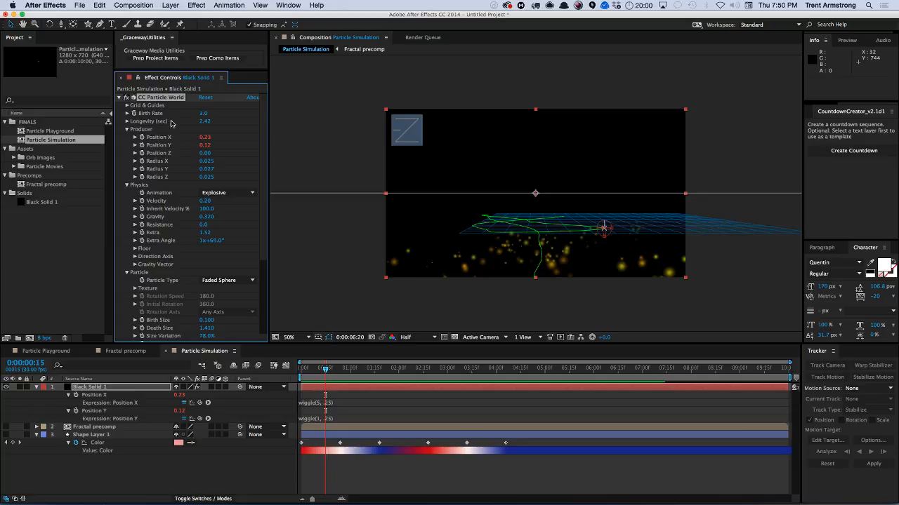
Collapse the Producer and Physics groups and set the Particle Type to QuadPolygon.
left_click(127, 129)
left_click(127, 138)
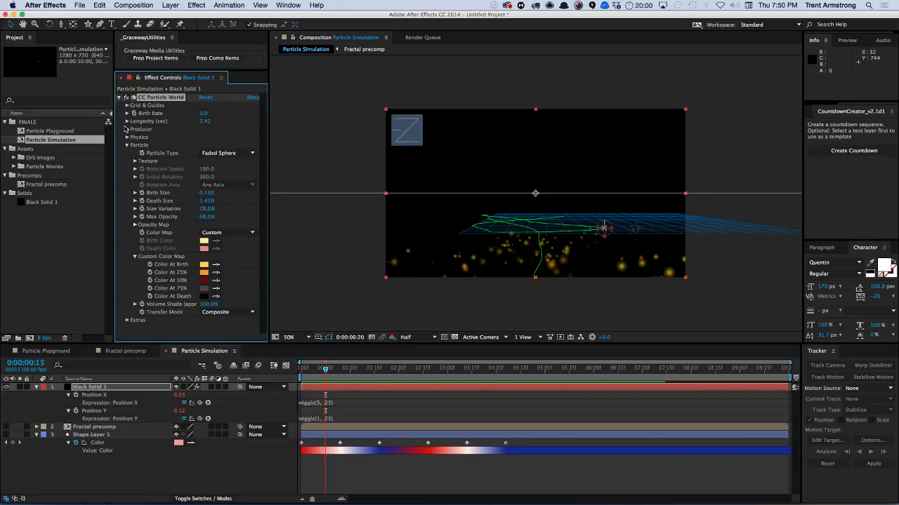
left_click(224, 153)
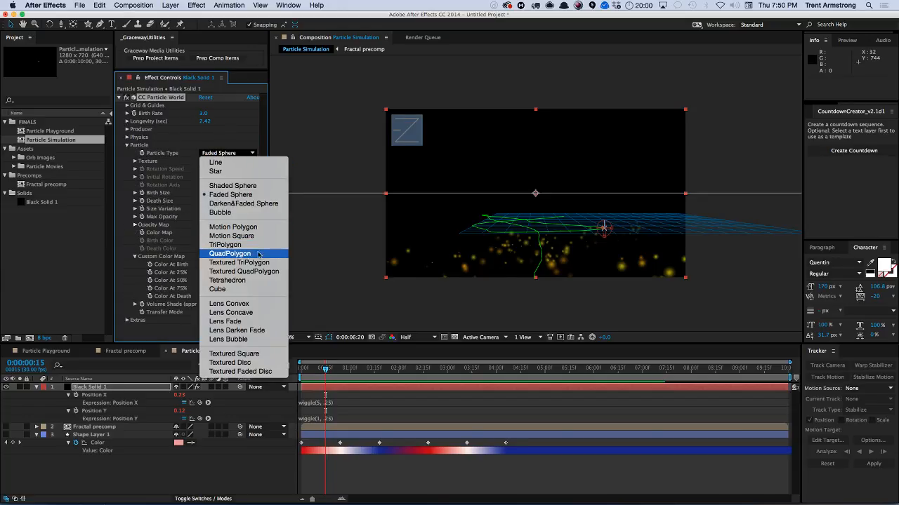
left_click(236, 254)
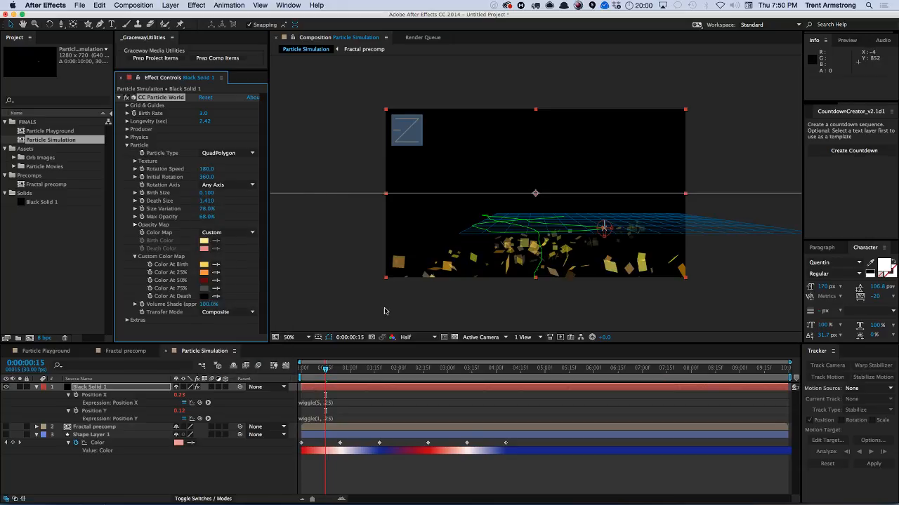
Change the Position X expression to wiggle(1,.25).
left_click(327, 402)
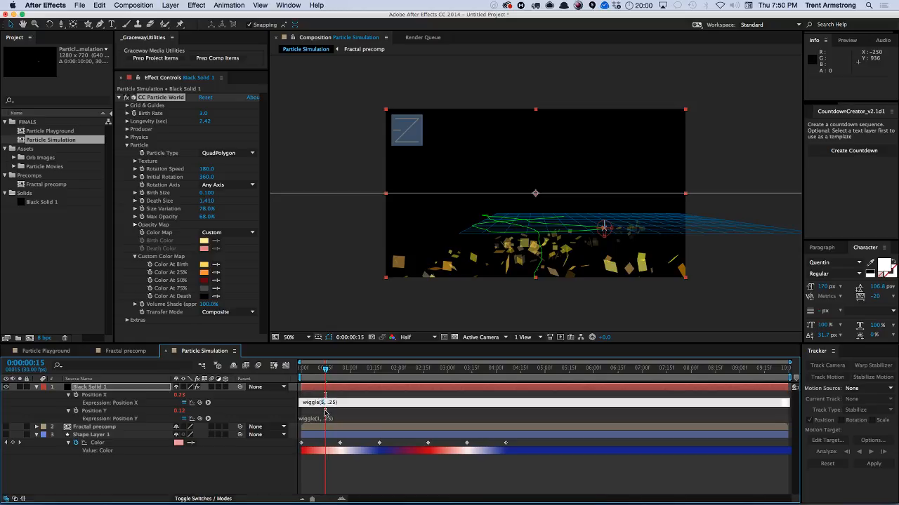
type("1")
left_click(325, 413)
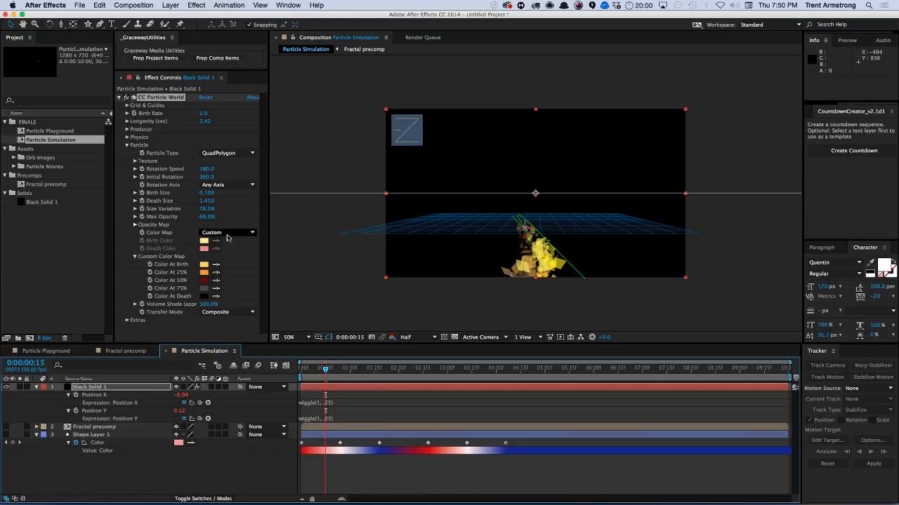
Expand the Producer group, set Radius Y to 0.027, and preview the particles.
left_click(262, 140)
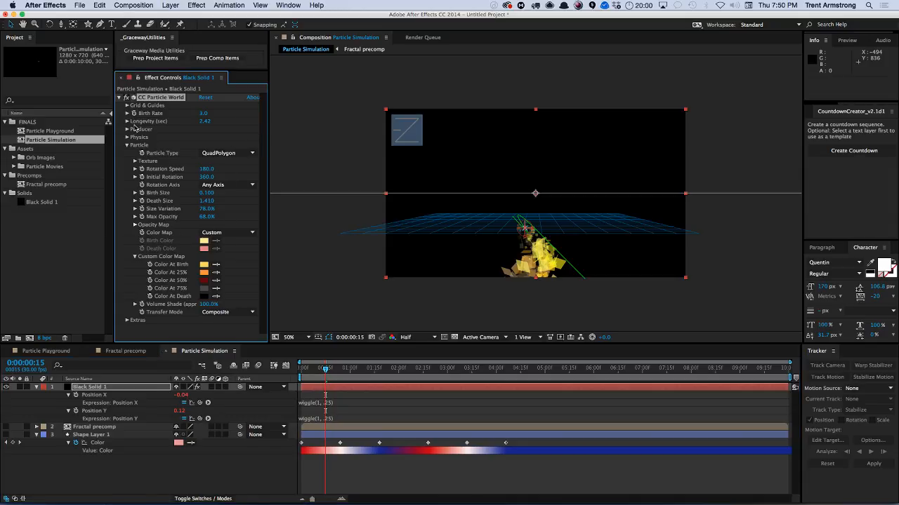
left_click(127, 130)
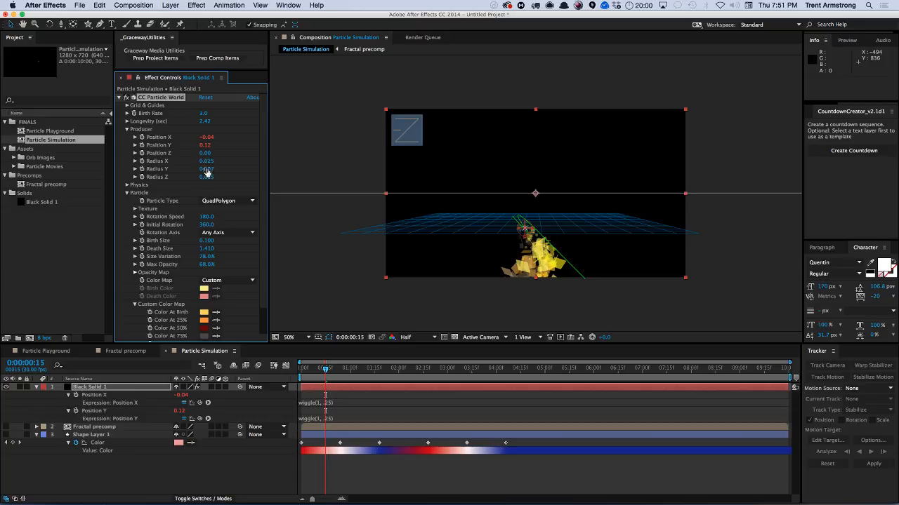
left_click_drag(205, 149, 192, 151)
key("space")
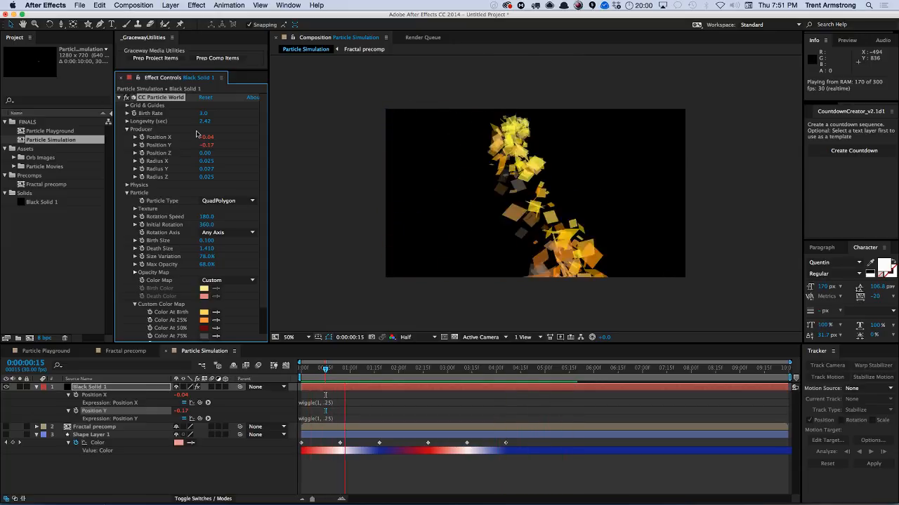
key("space")
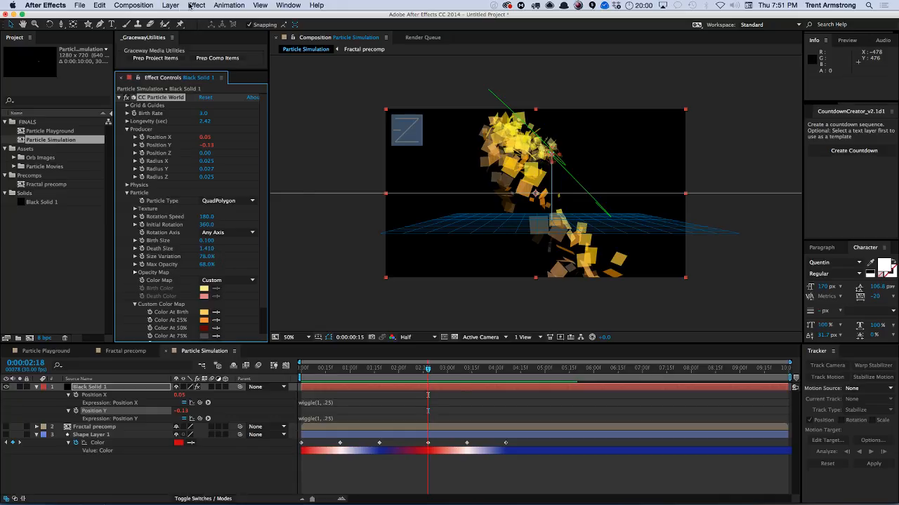
Apply Fast Blur to the particle layer and set Blurriness to 55.
left_click(191, 6)
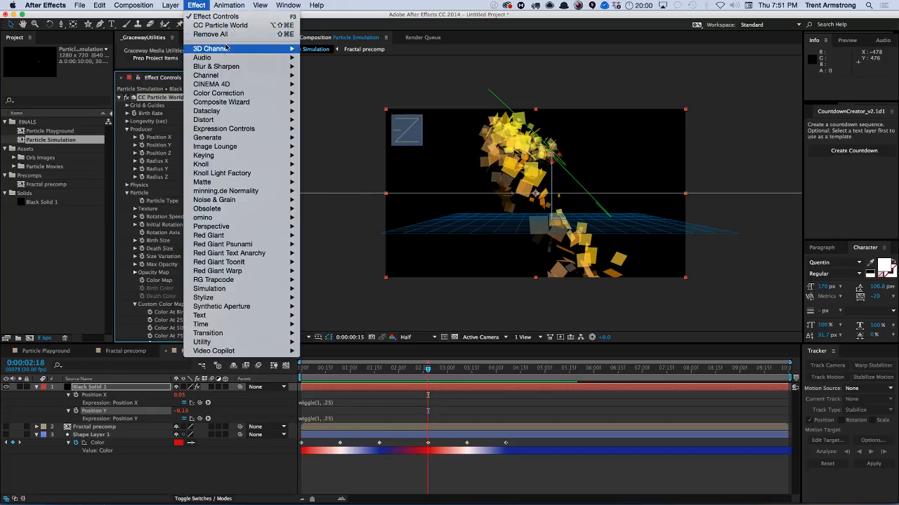
mouse_move(230, 66)
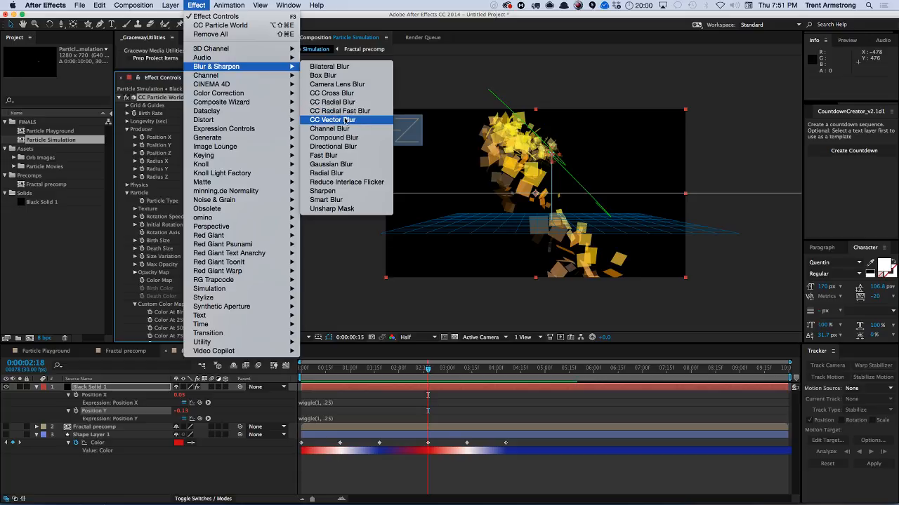
left_click(327, 155)
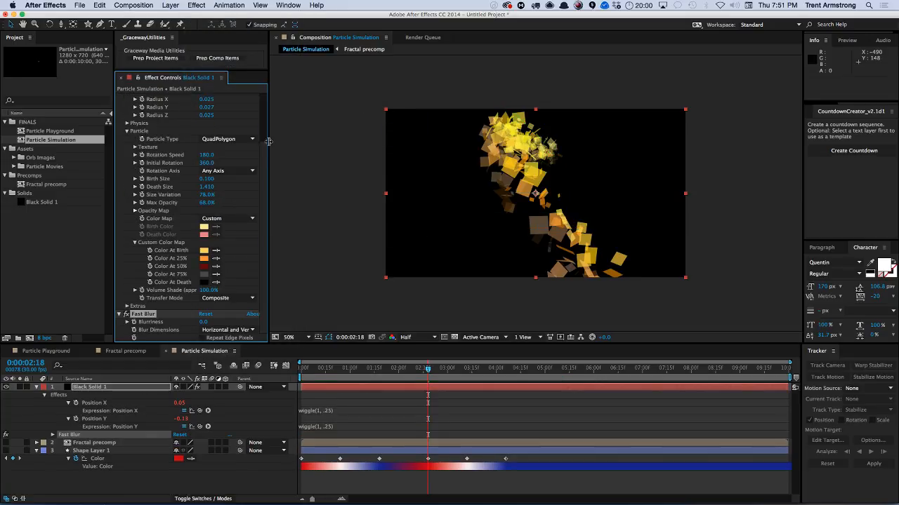
left_click_drag(203, 323, 239, 323)
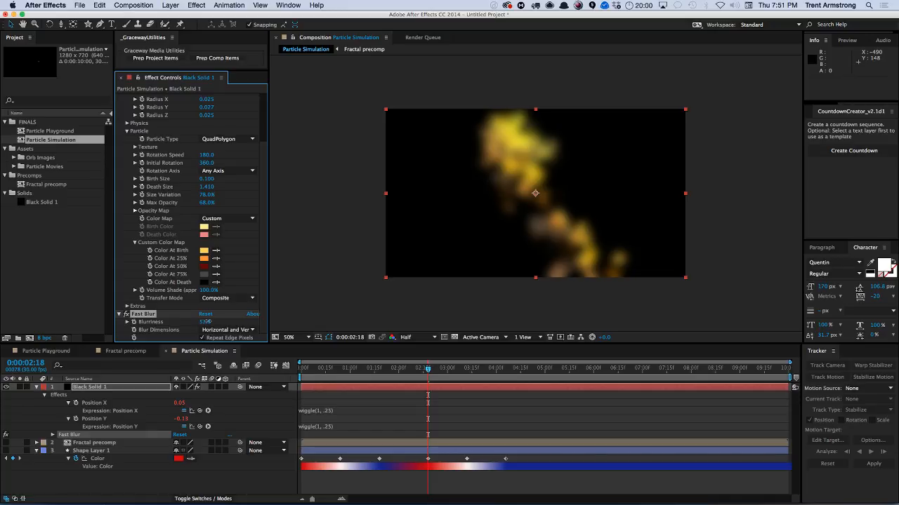
Apply CC Vector Blur, set its Amount to 48, and preview the animation.
left_click(196, 5)
mouse_move(241, 94)
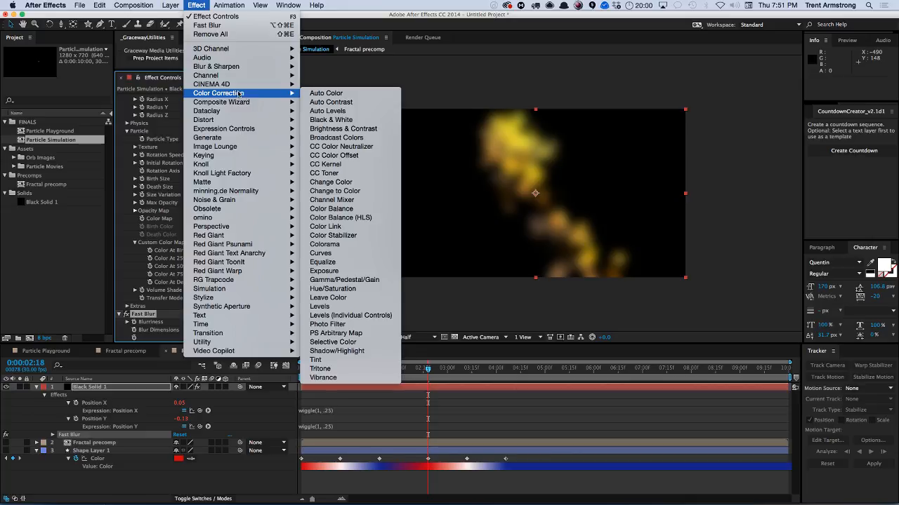
mouse_move(225, 69)
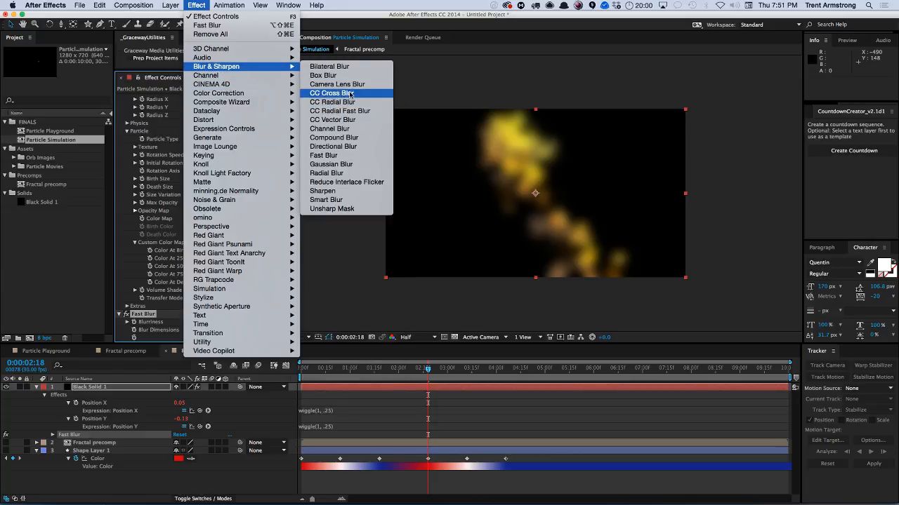
left_click(336, 119)
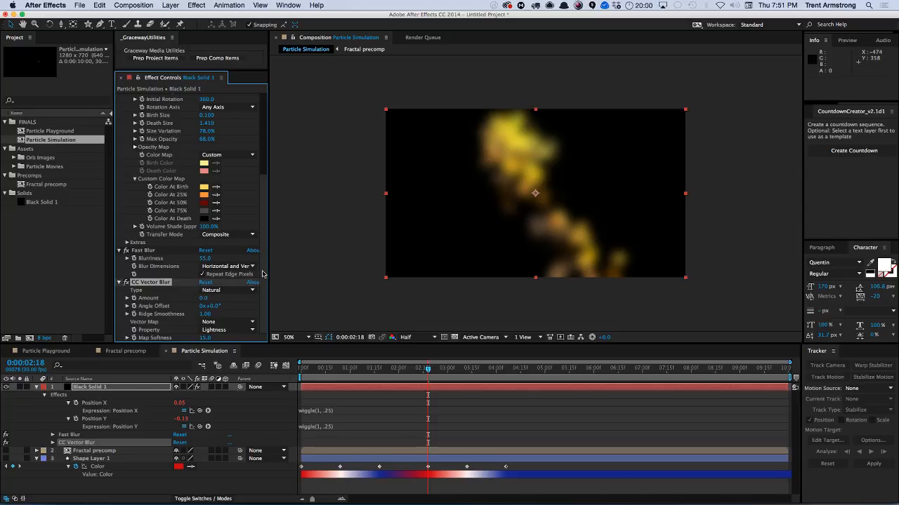
left_click_drag(203, 302, 223, 297)
key("space")
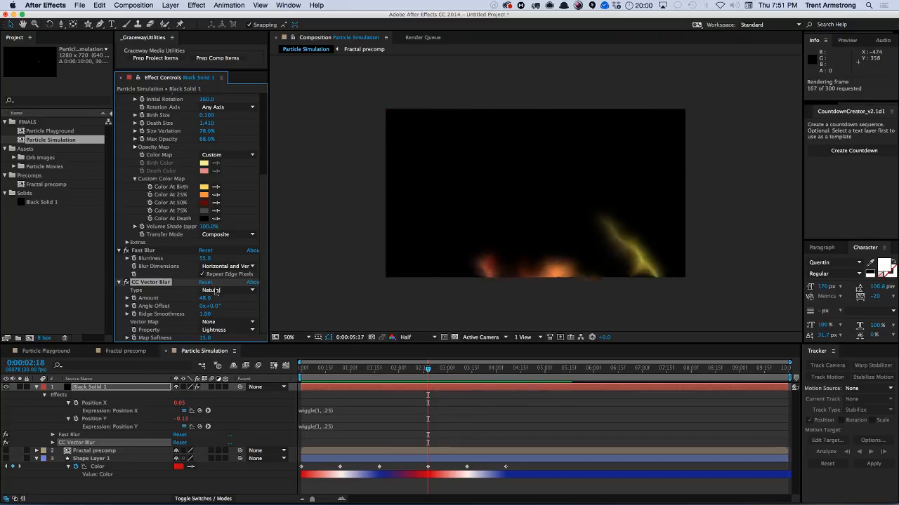
key("space")
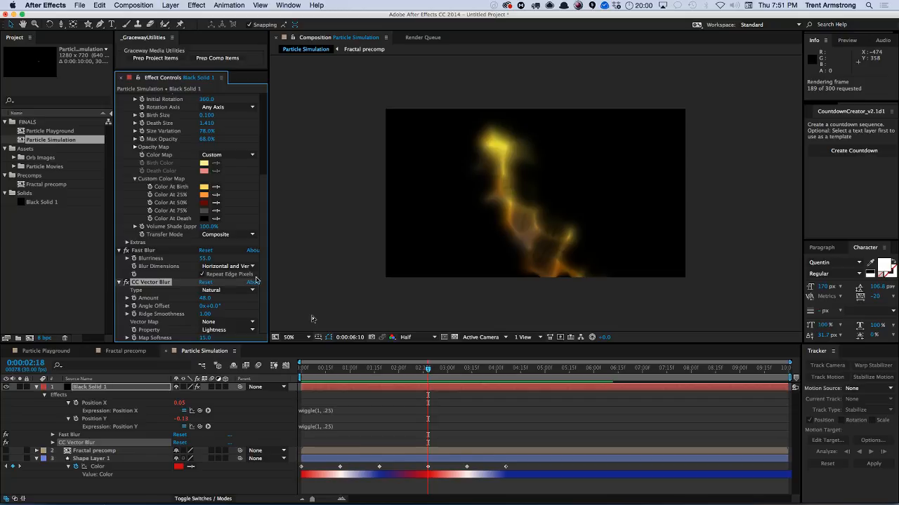
key("space")
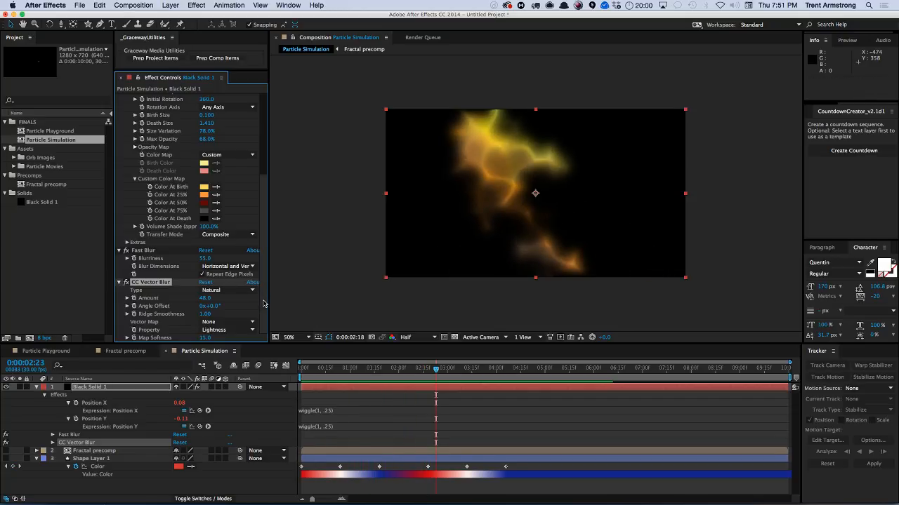
Try the CC Vector Blur Type options, ending with Direction Fading, with Amount at 49.
left_click(211, 291)
left_click(229, 308)
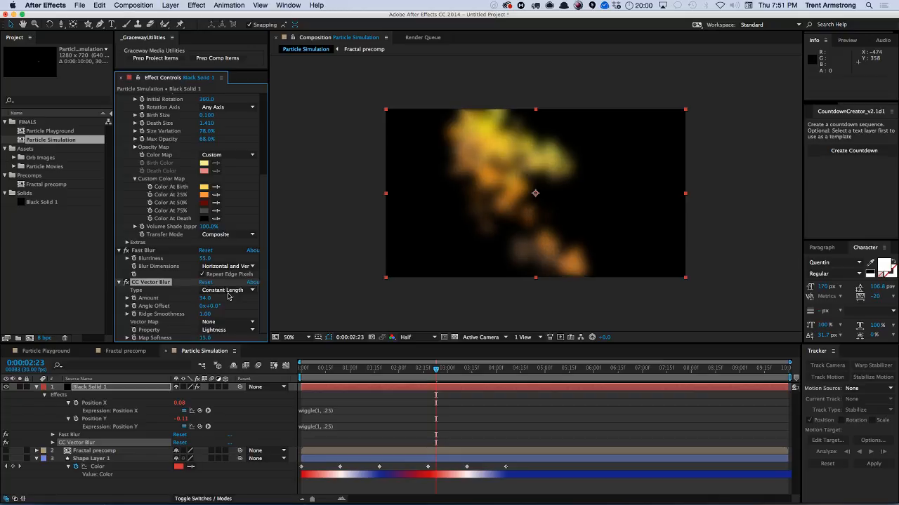
left_click(223, 295)
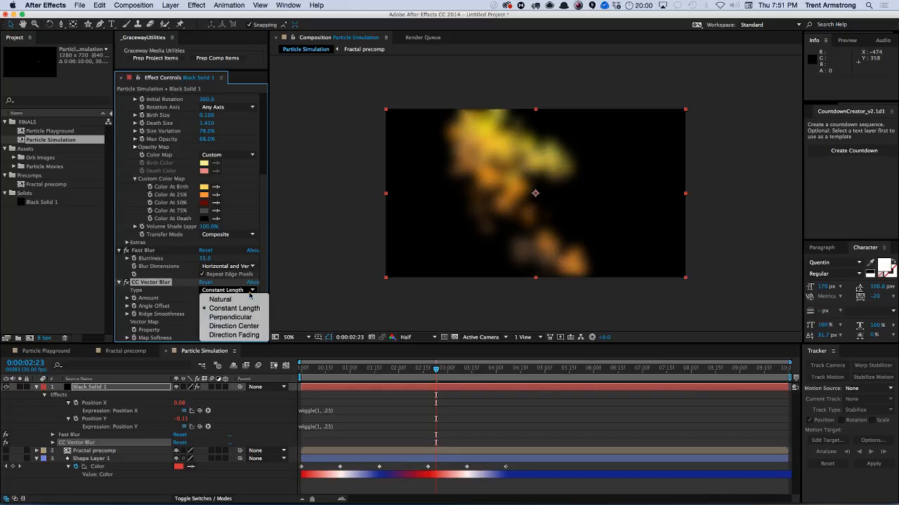
left_click(226, 306)
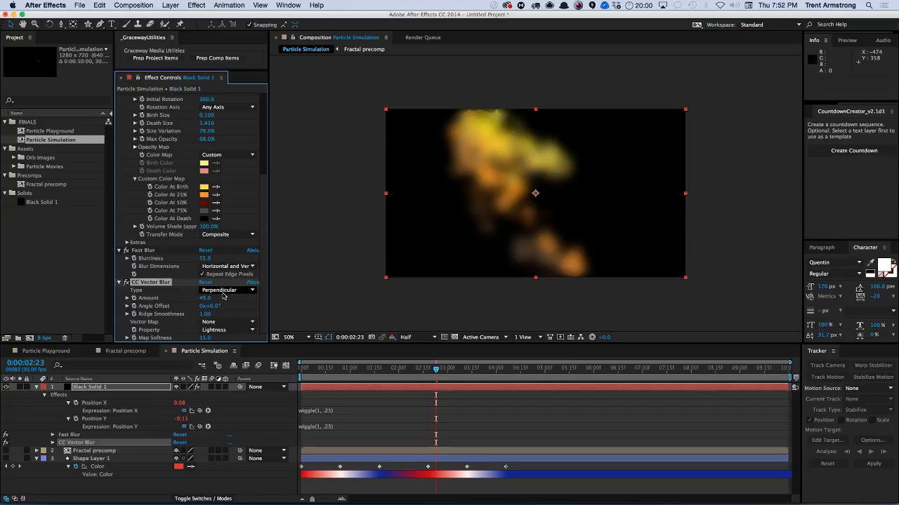
left_click(223, 291)
left_click(224, 328)
left_click(227, 295)
left_click(226, 336)
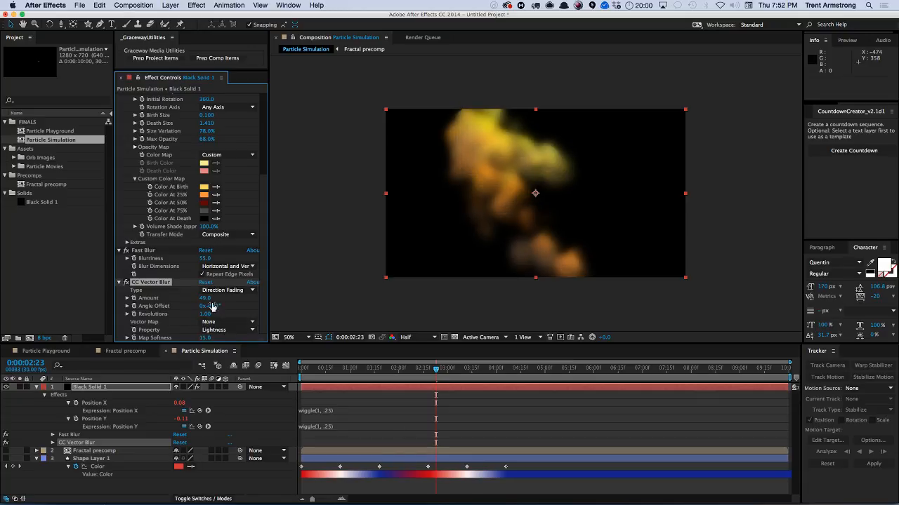
Move to about 3:09 in the timeline and set the Vector Blur Property to Alpha.
left_click_drag(360, 370, 462, 358)
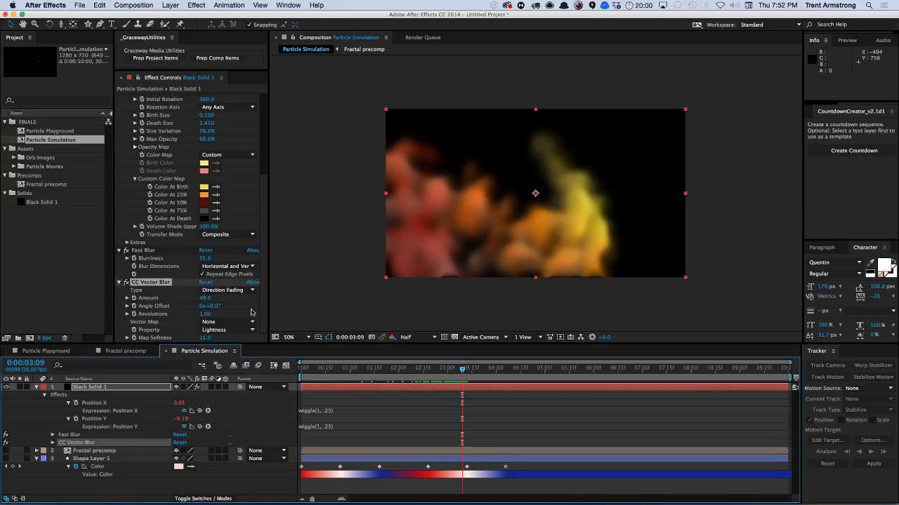
left_click(231, 331)
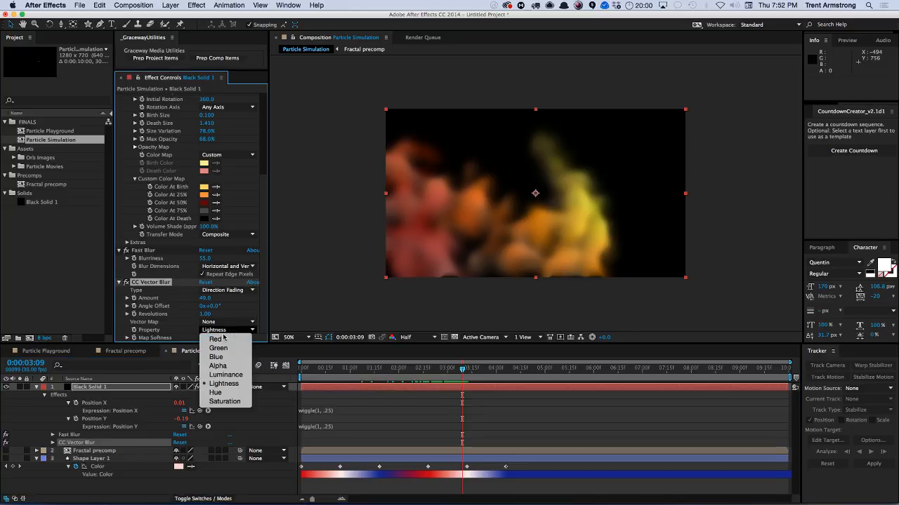
left_click(218, 366)
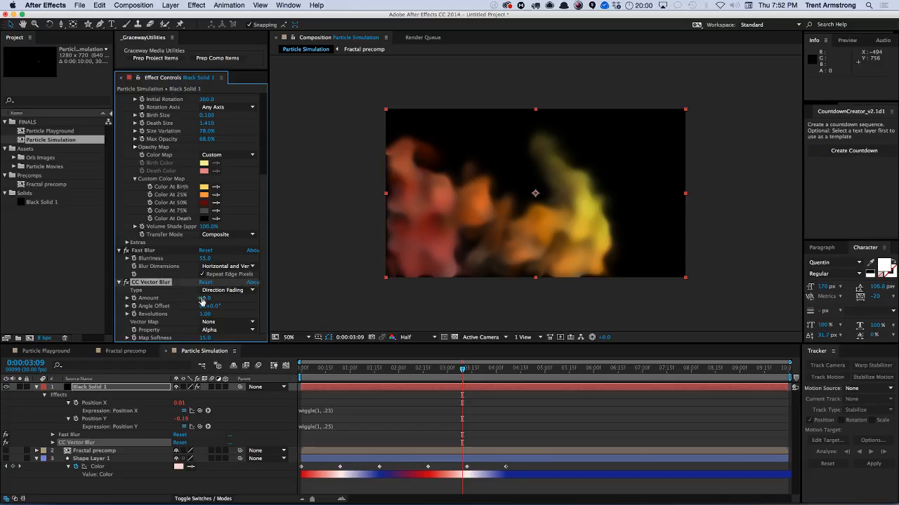
Switch the Vector Blur Type to Natural and back to Direction Fading.
left_click(235, 290)
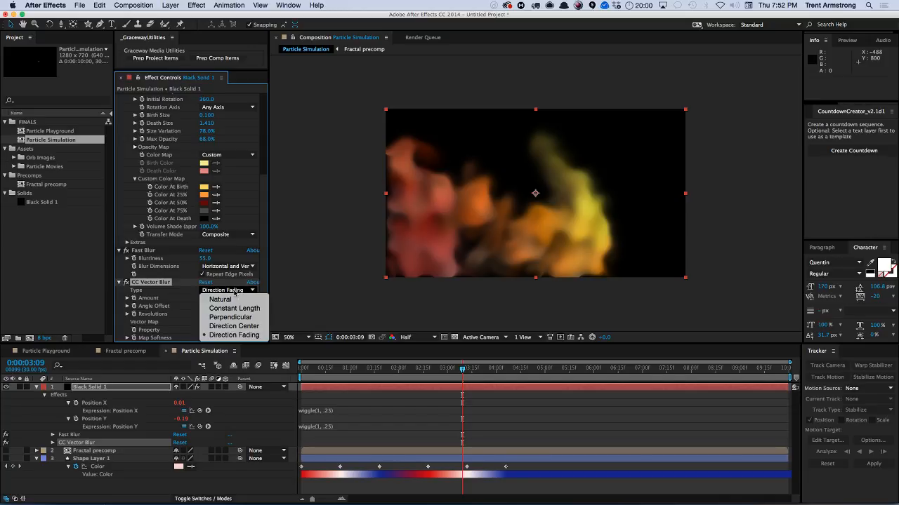
left_click(227, 295)
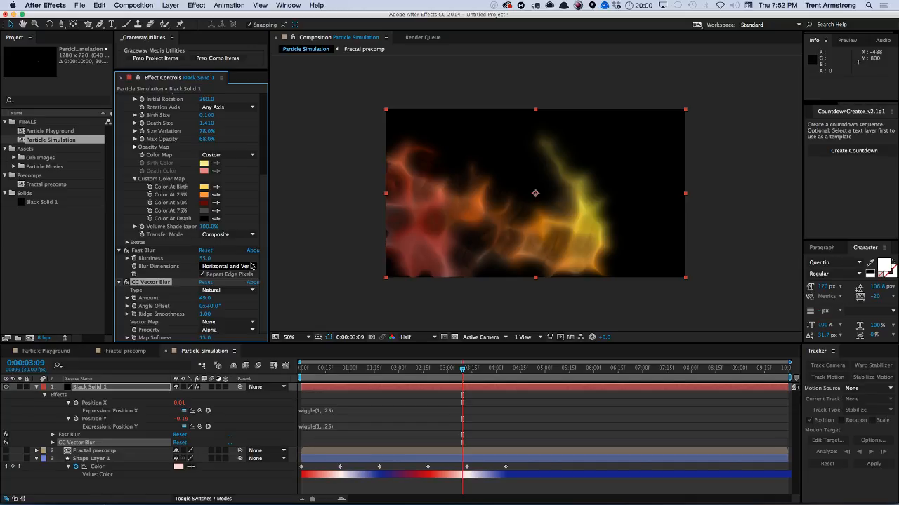
left_click(236, 291)
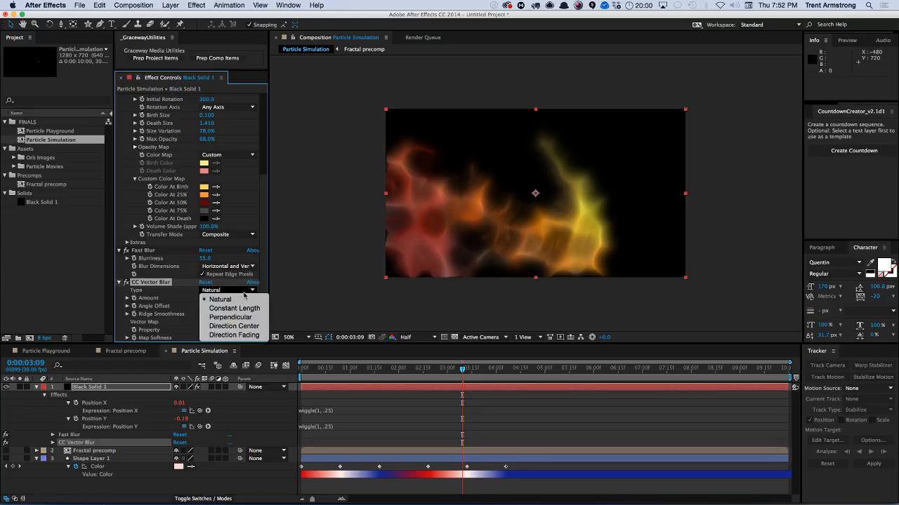
left_click(233, 336)
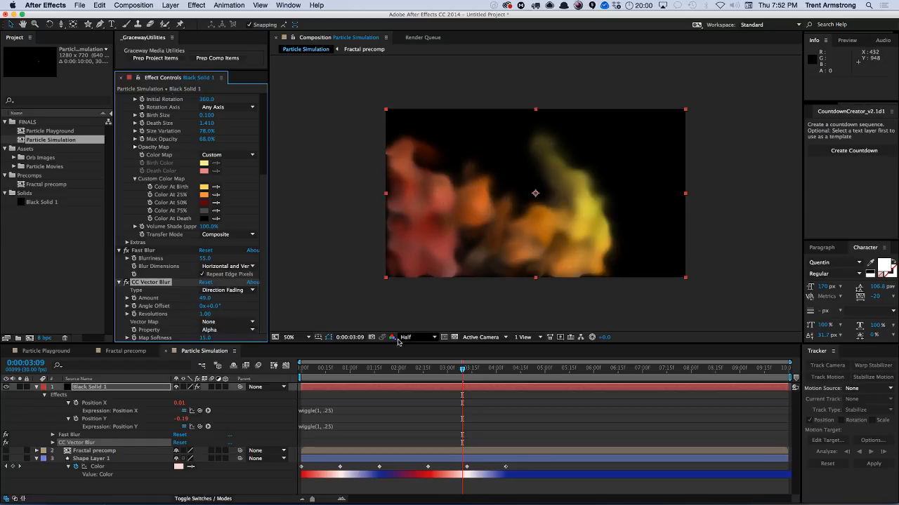
Preview the animation and set the particle Longevity to 1 second.
key("KP_0")
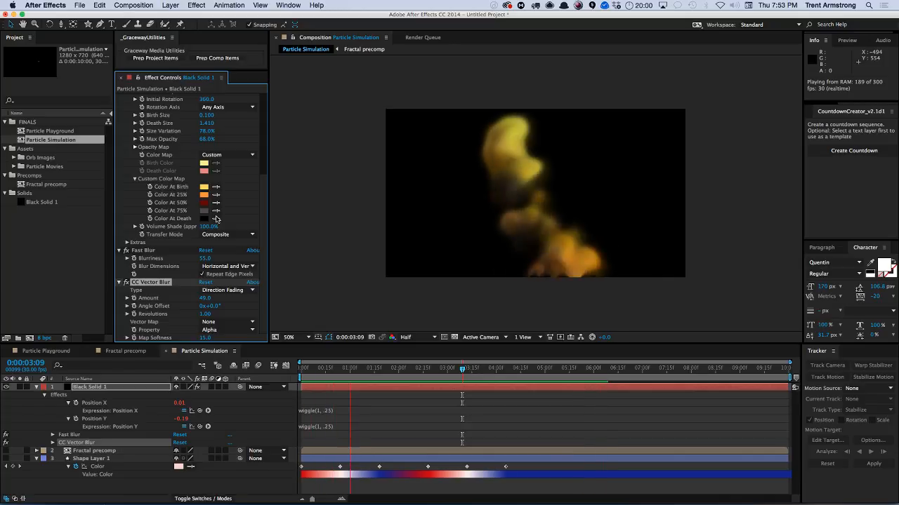
key("space")
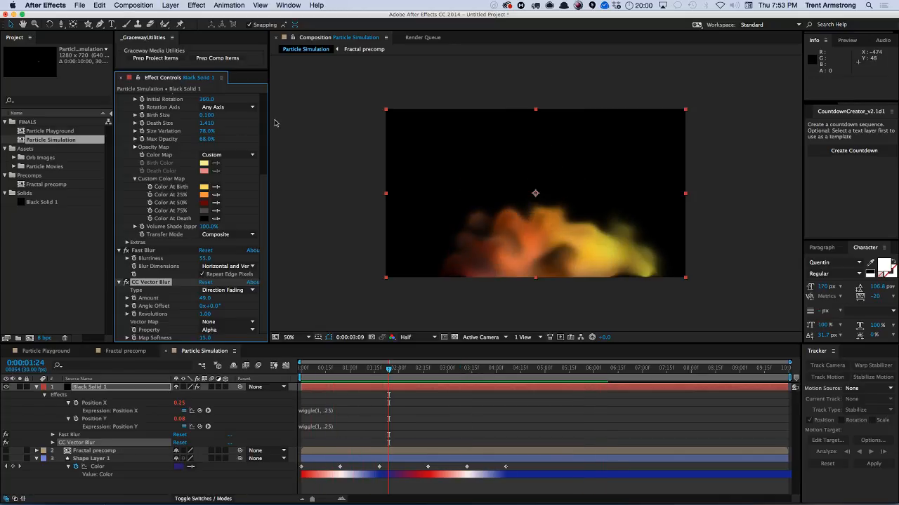
left_click_drag(265, 165, 266, 113)
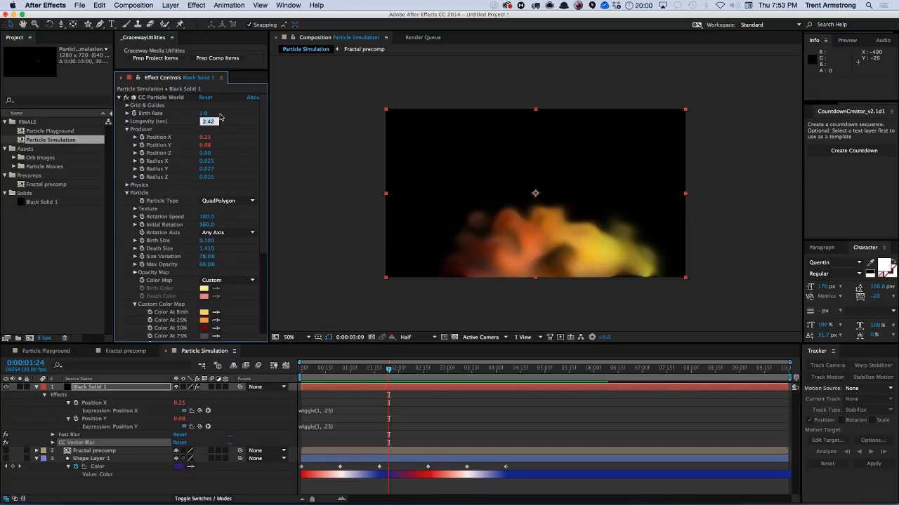
type("1")
key("Return")
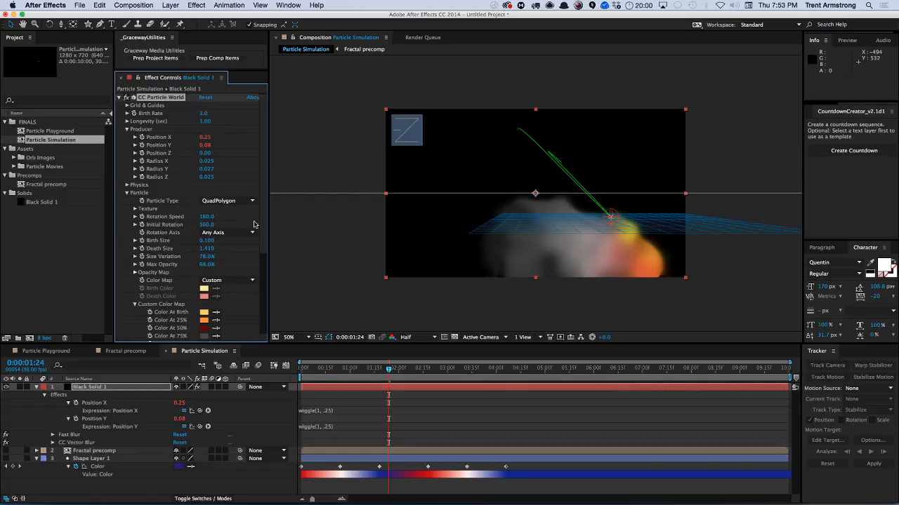
Preview the animation and set the particle Death Size to 0.500.
scroll(254, 224, "down", 5)
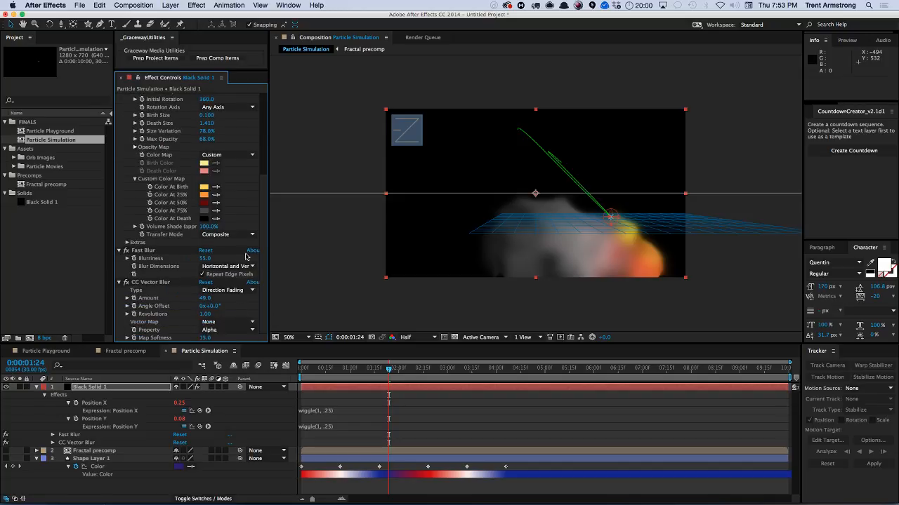
key("KP_0")
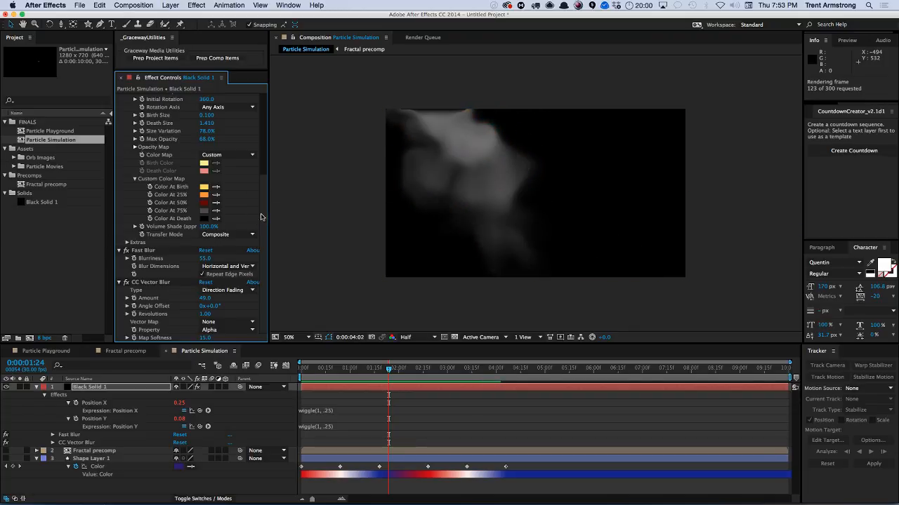
key("space")
scroll(186, 164, "up", 5)
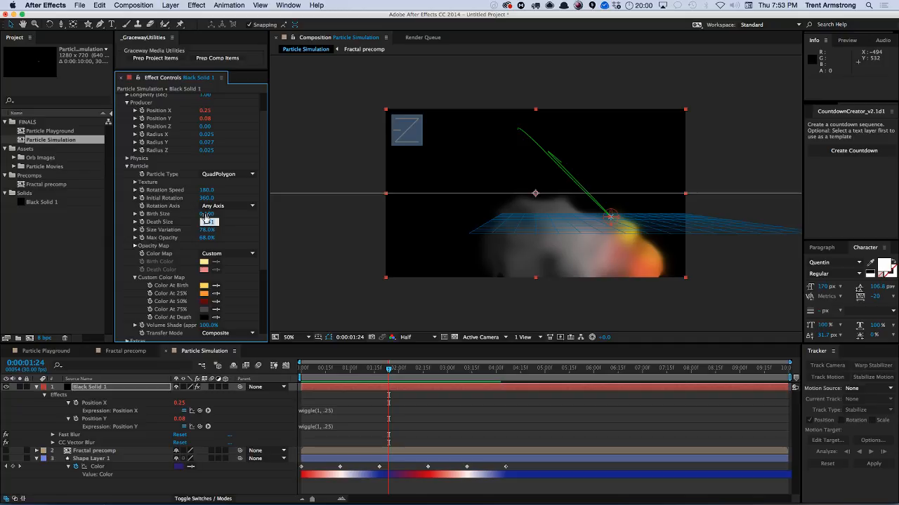
key("Return")
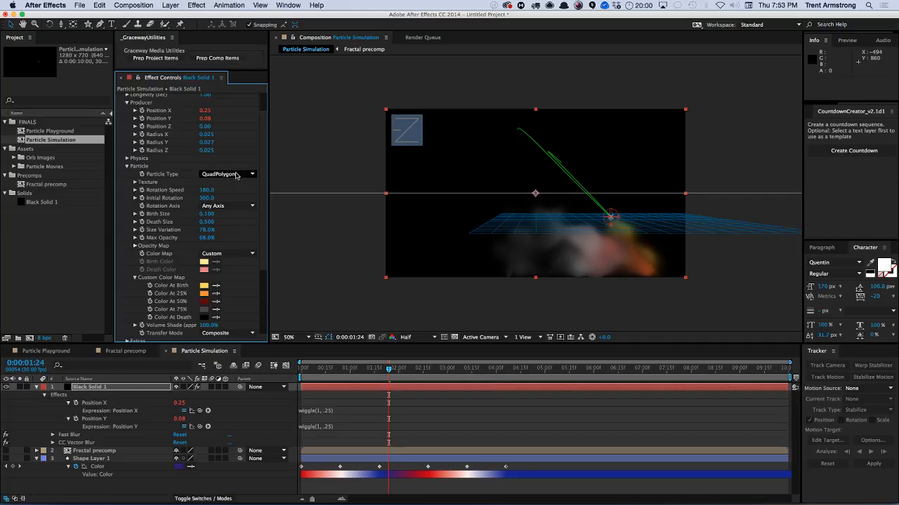
Scrub the particle Resistance to 2.0 and Velocity to about 0.37, and preview the animation.
scroll(265, 200, "up", 2)
scroll(265, 188, "down", 5)
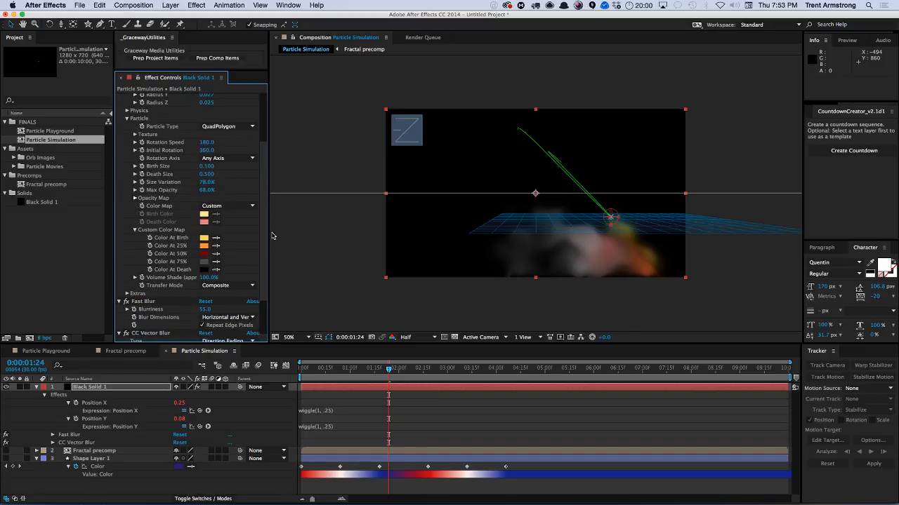
scroll(261, 232, "up", 5)
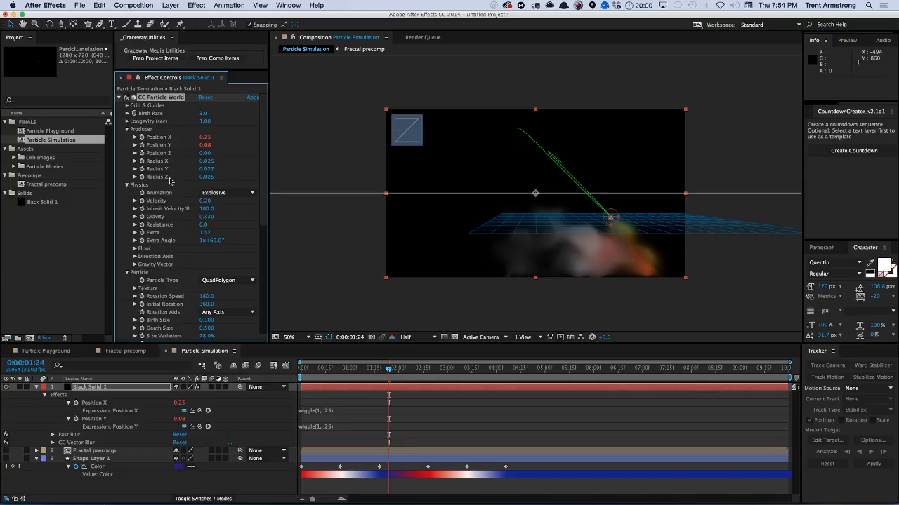
left_click_drag(203, 225, 215, 199)
scroll(260, 212, "down", 1)
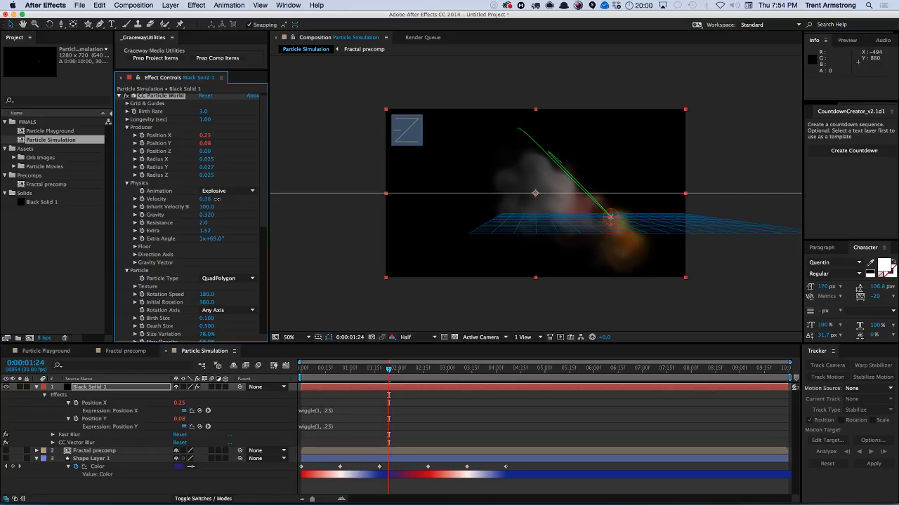
key("KP_0")
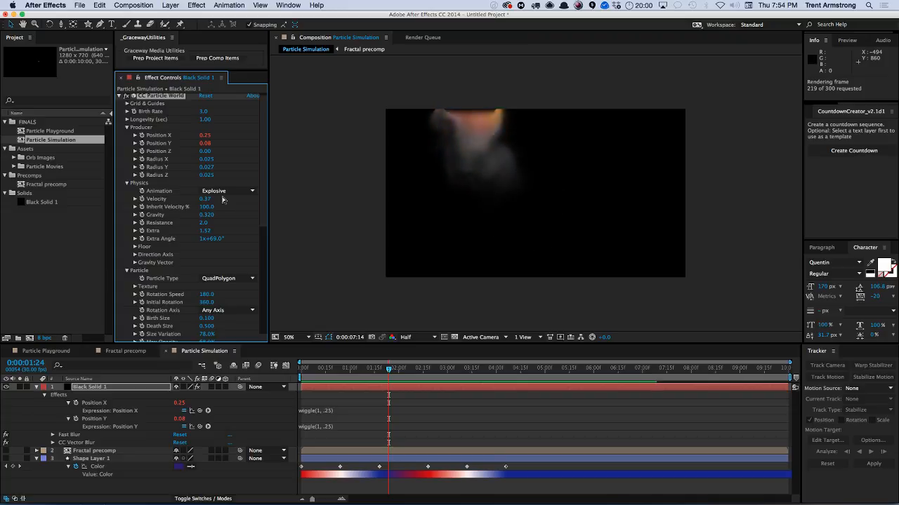
key("space")
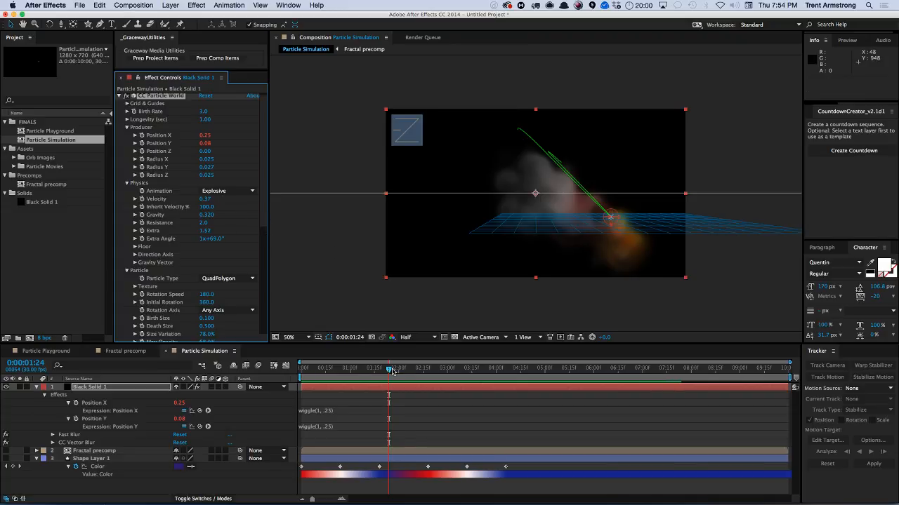
Set the Physics Animation to Twirl at about 1:11 in the timeline and preview the animation.
left_click_drag(392, 371, 367, 369)
scroll(264, 222, "down", 3)
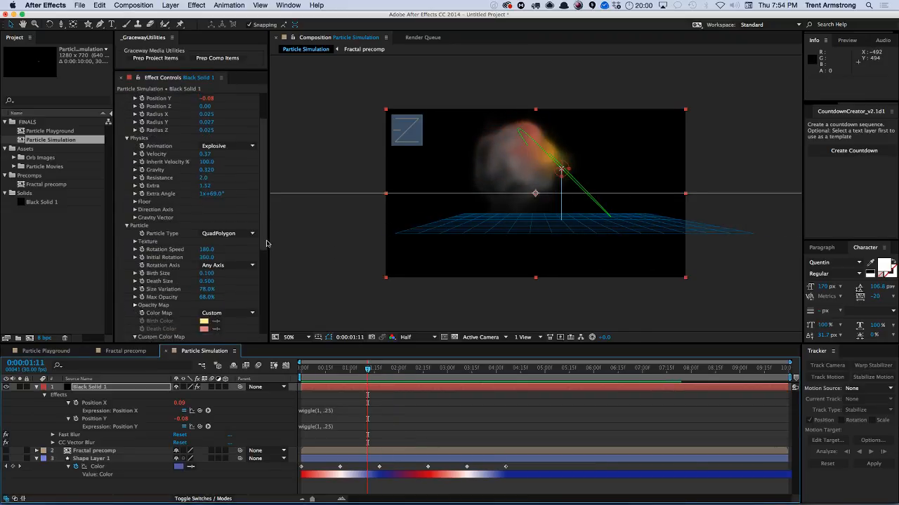
scroll(238, 200, "up", 4)
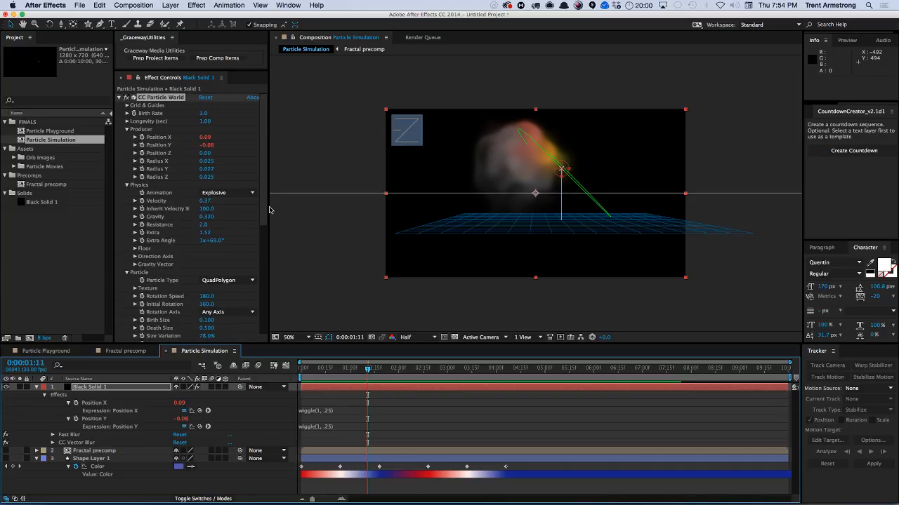
left_click(235, 195)
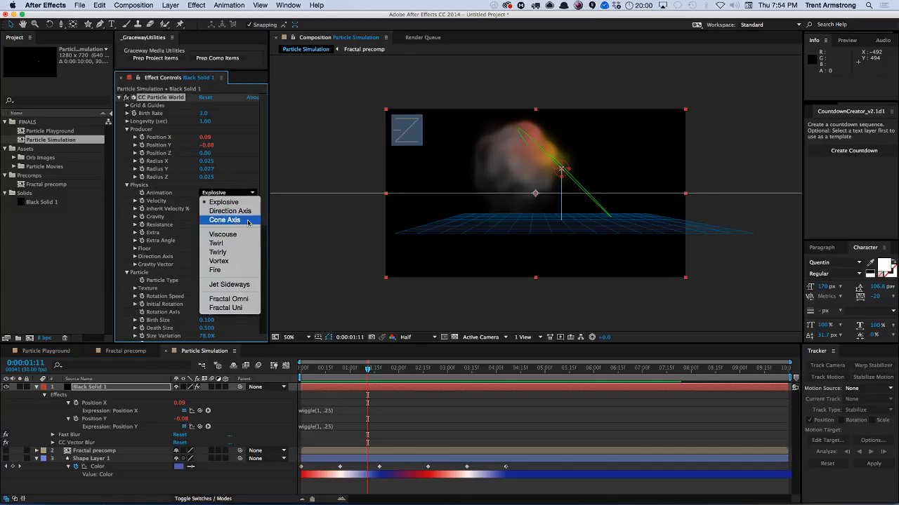
left_click(216, 243)
key("KP_0")
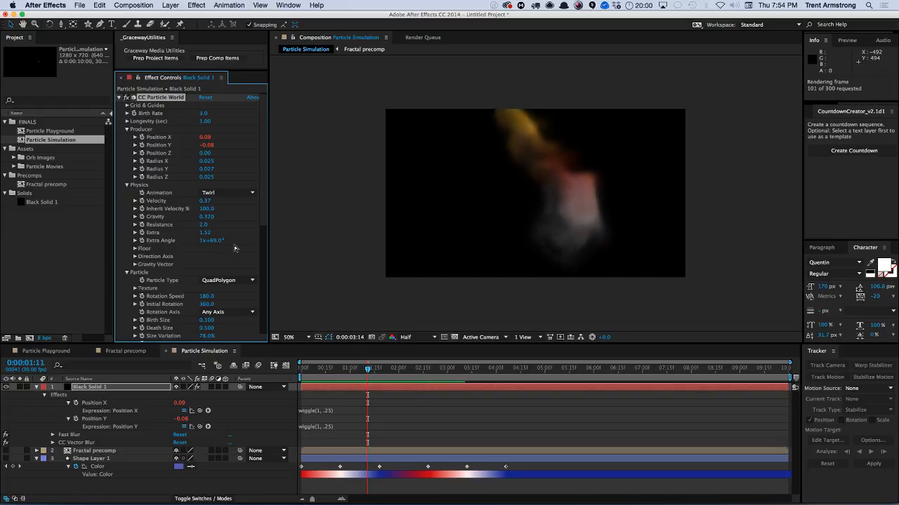
key("space")
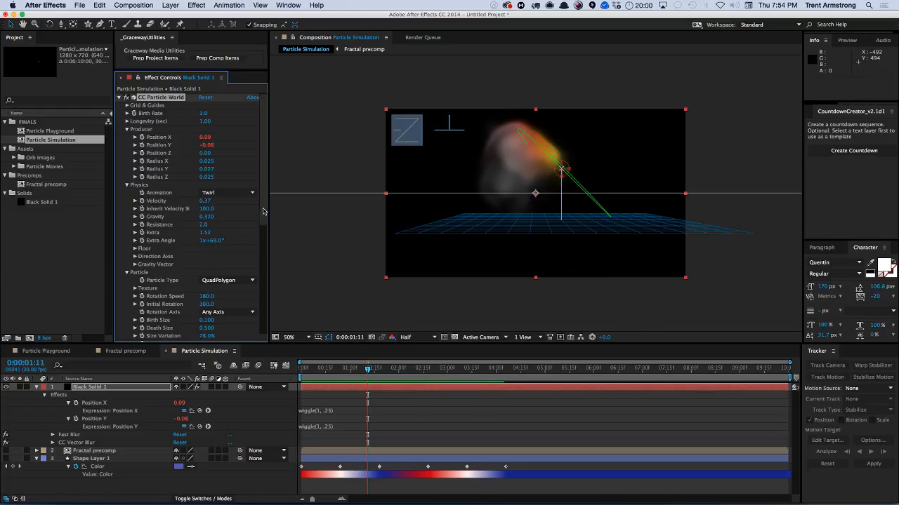
Rename the Particle Simulation composition to Particle World Smoke.
left_click(91, 387)
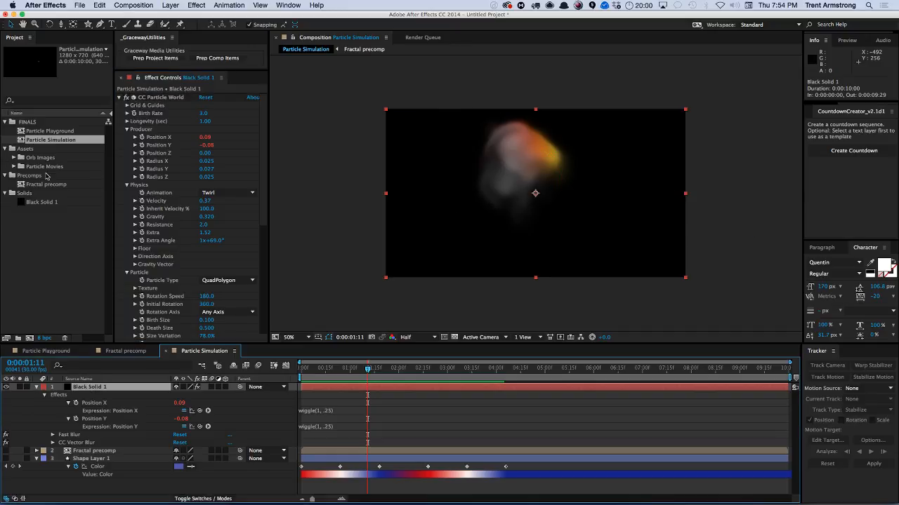
left_click(54, 141)
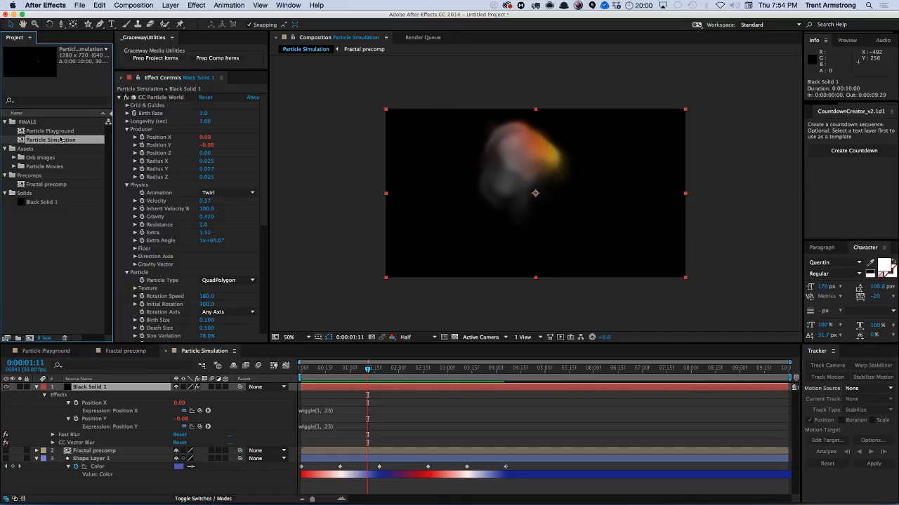
key("Return")
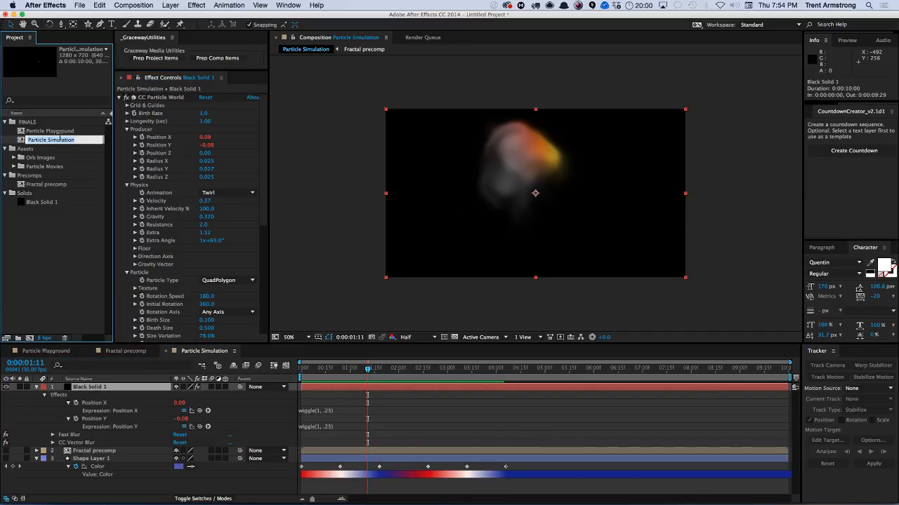
key("Return")
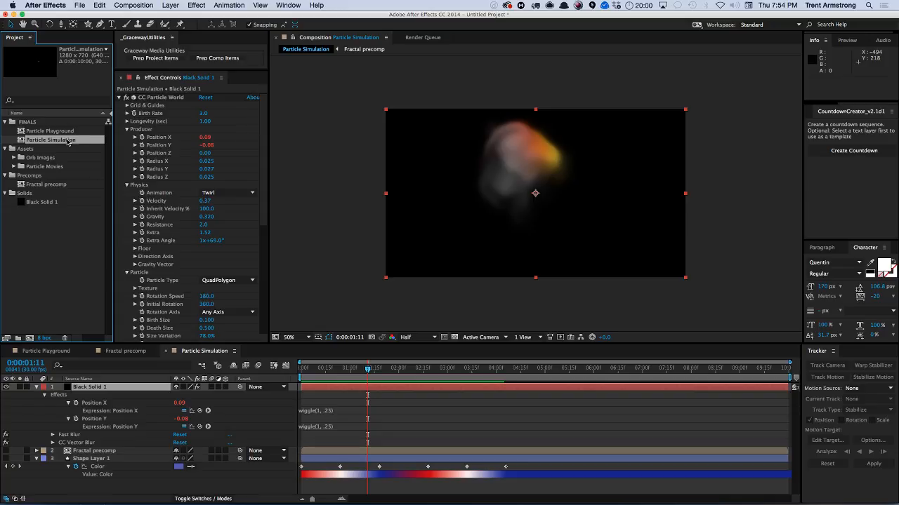
key("Return")
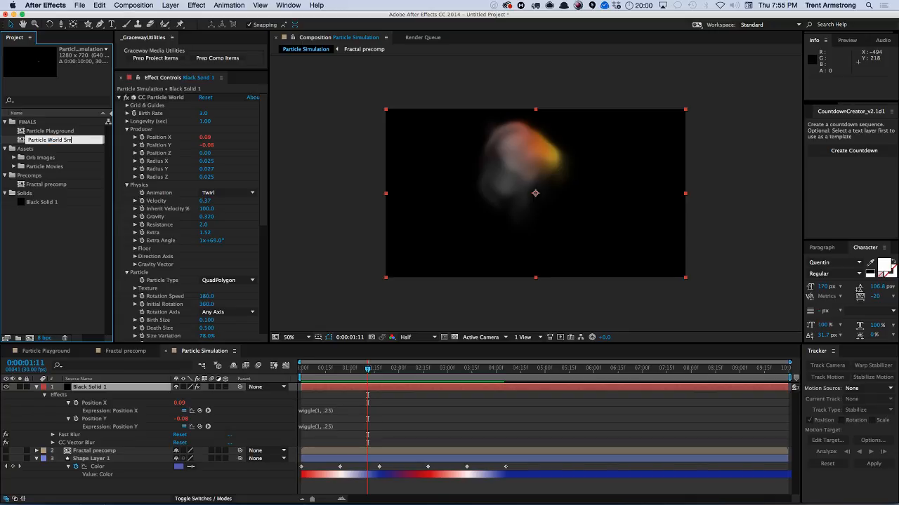
key("Return")
Duplicate the composition, rename the copy Particle World DOF, and open it.
key("ctrl+d")
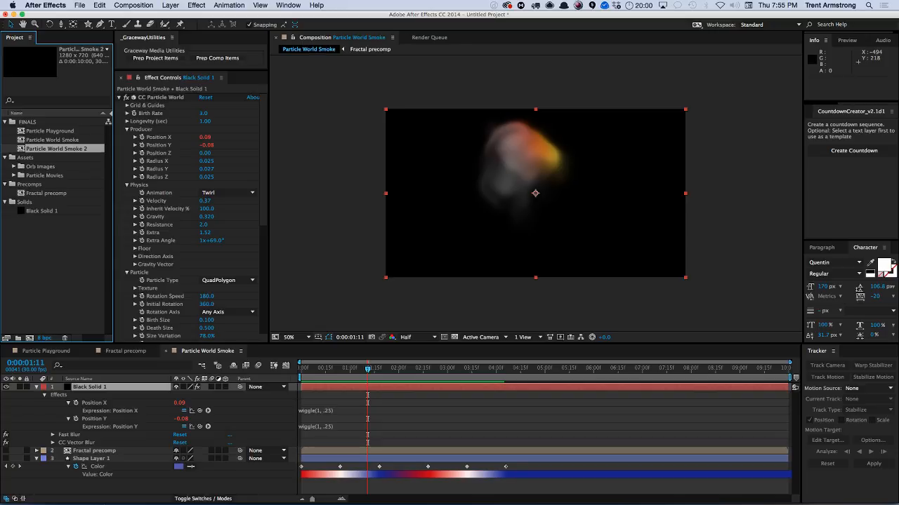
key("Return")
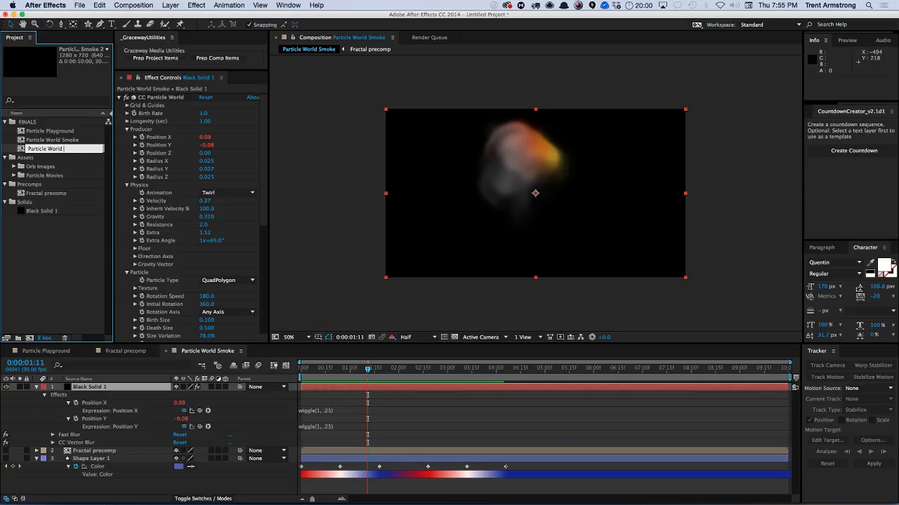
key("Return")
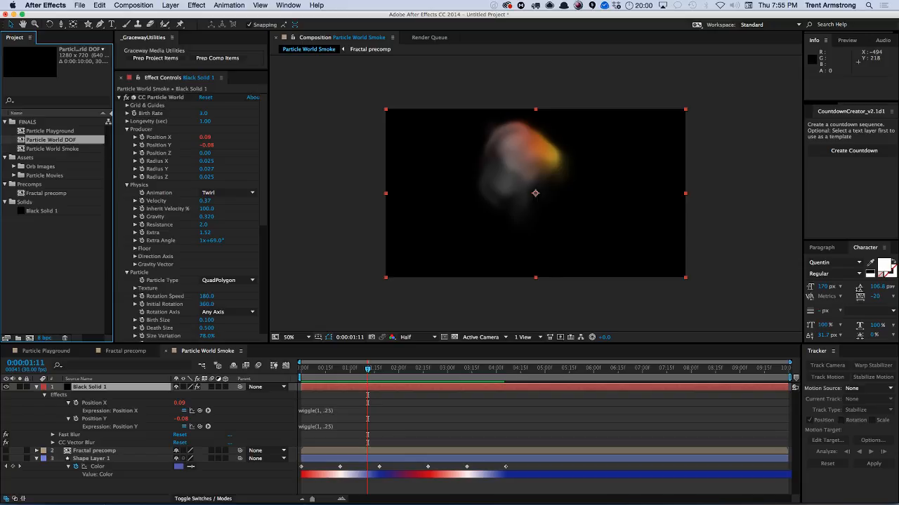
key("KP_Enter")
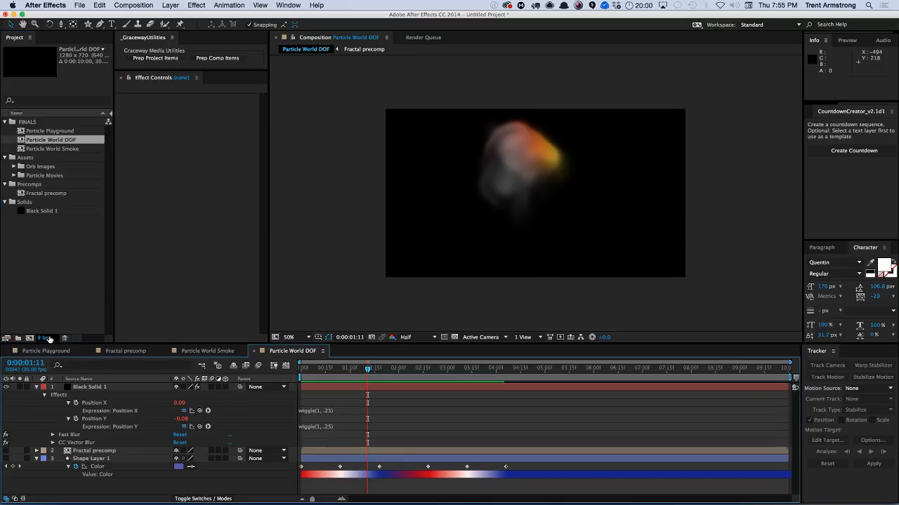
Delete Shape Layer 1 from the Particle World DOF composition.
left_click(36, 387)
left_click(83, 405)
key("Delete")
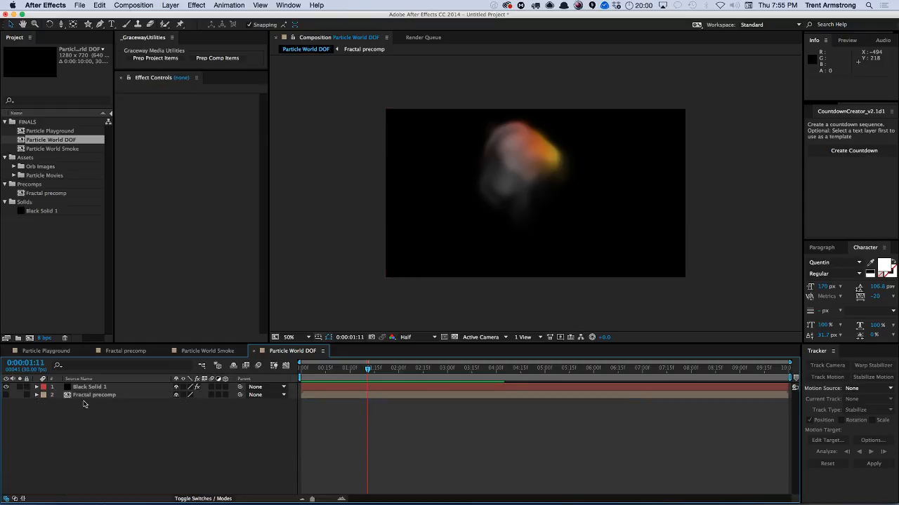
Set the CC Vector Blur Vector Map to the Fractal precomp layer and preview the animation.
left_click(95, 387)
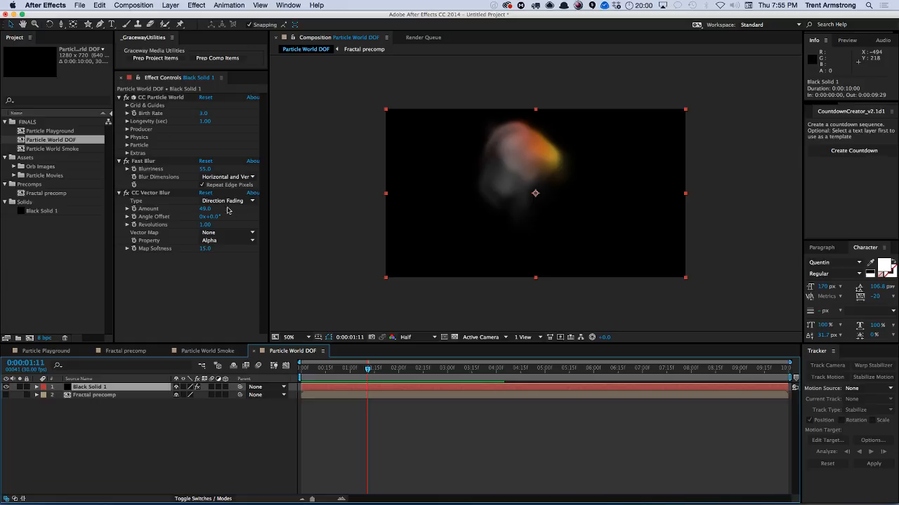
left_click(226, 233)
left_click(229, 265)
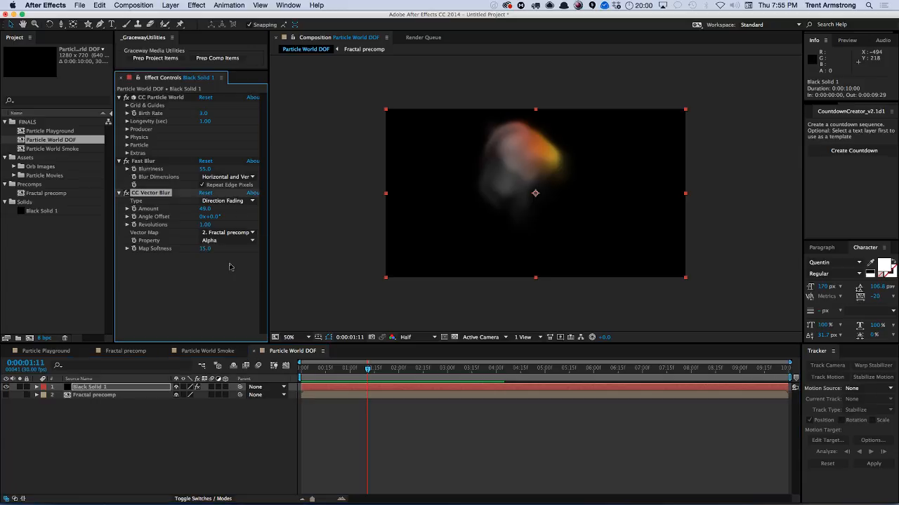
key("KP_0")
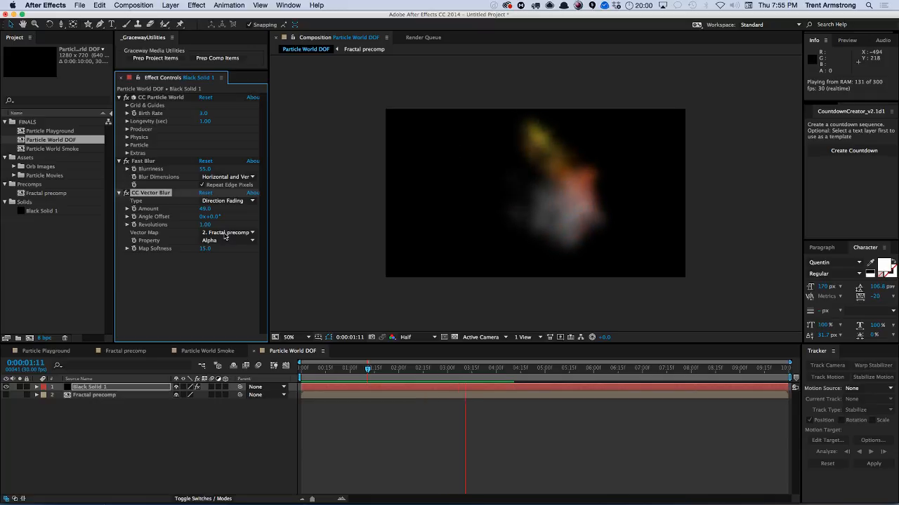
key("space")
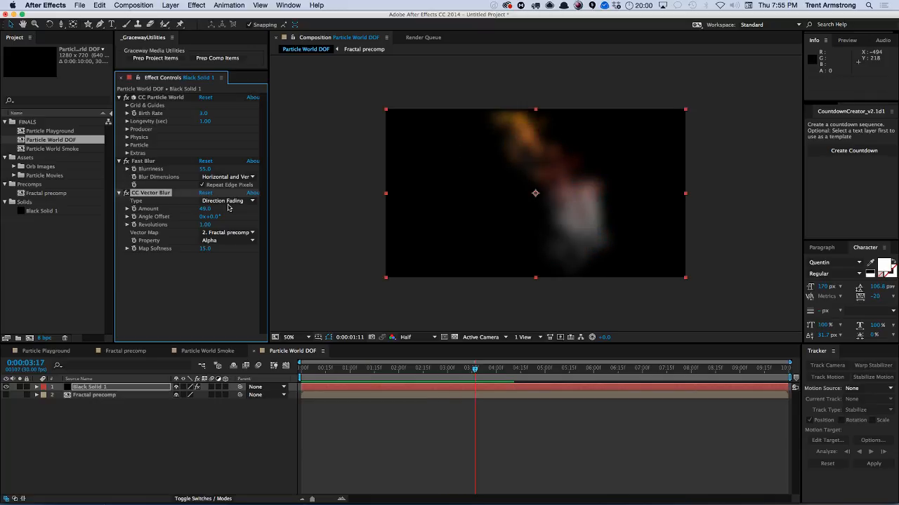
Duplicate CC Vector Blur, set the copy's Vector Map to None, and preview the animation.
key("super+d")
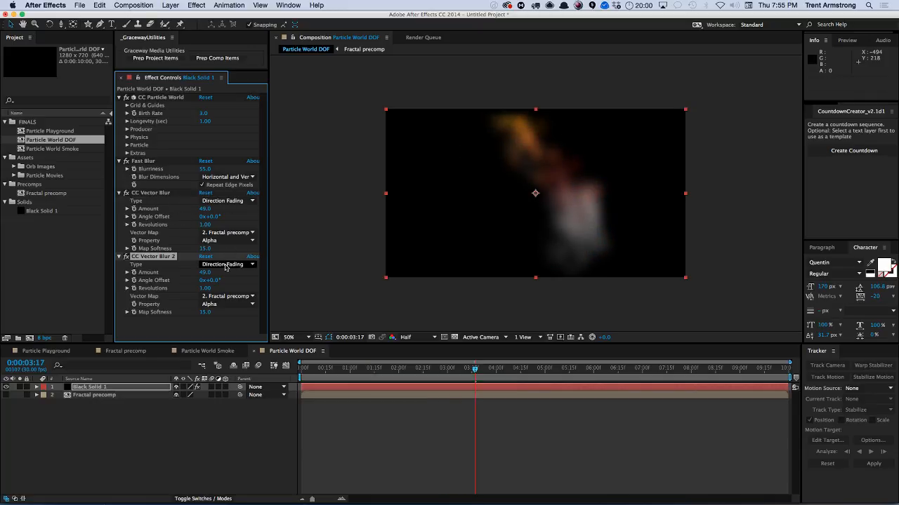
left_click(224, 298)
left_click(218, 302)
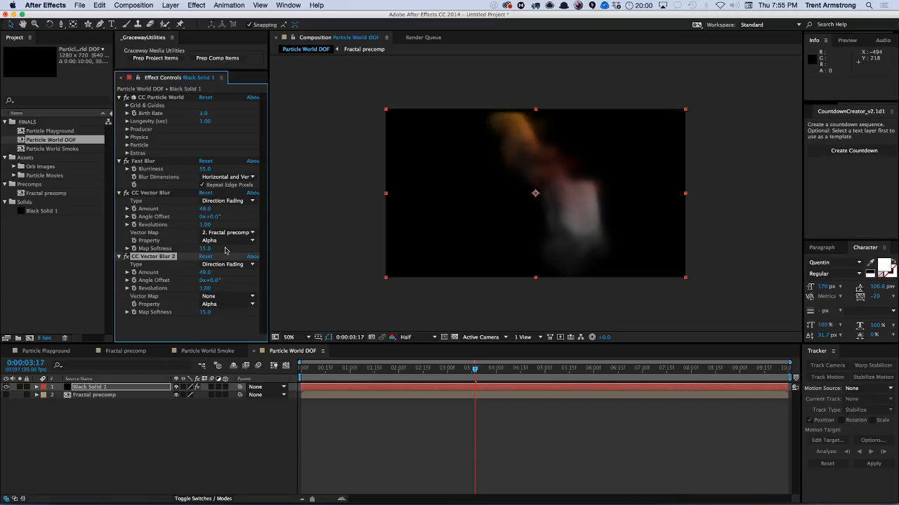
key("KP_0")
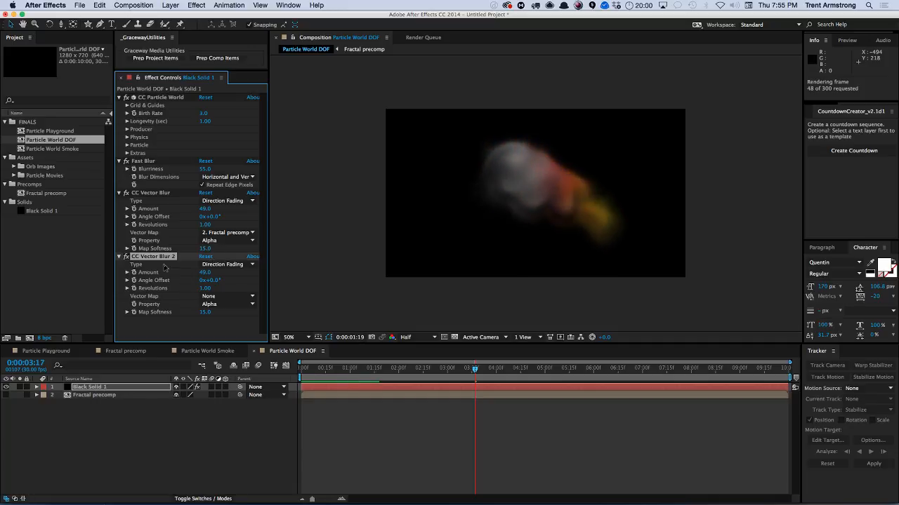
key("space")
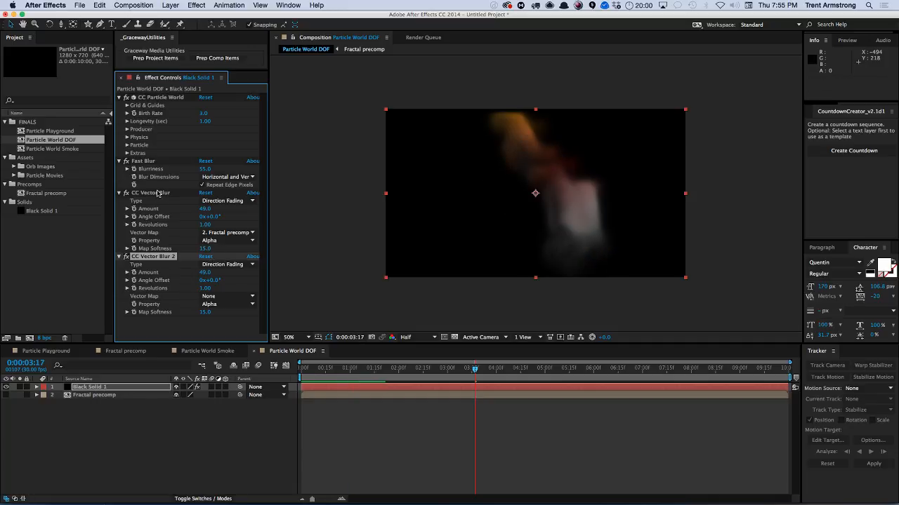
Delete the Fast Blur and both CC Vector Blur effects from the solid layer.
left_click(145, 162, "shift")
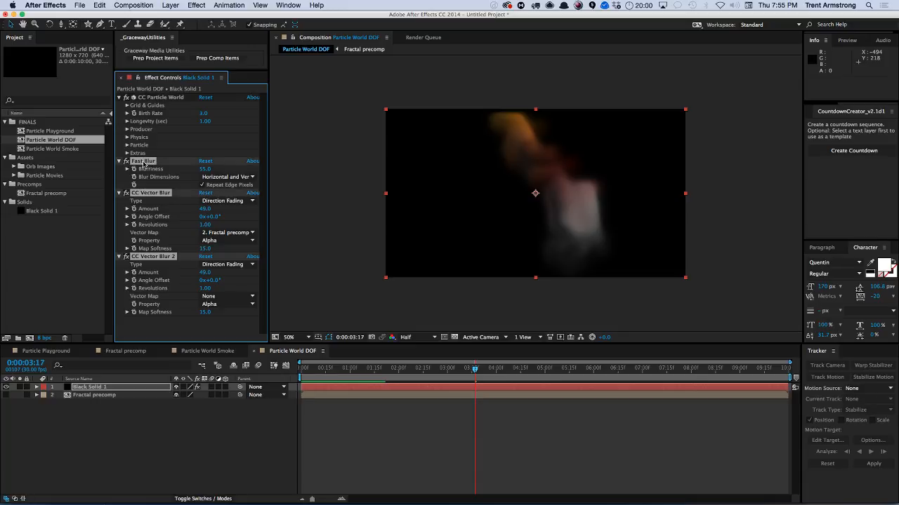
key("Delete")
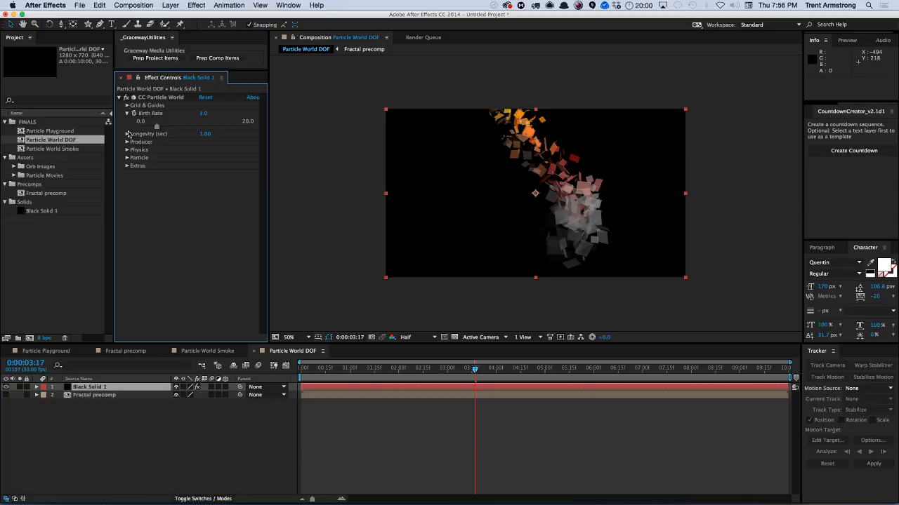
Enlarge the Producer radii to about 0.685 X, 0.127 Y and 0.935 Z.
left_click(127, 141)
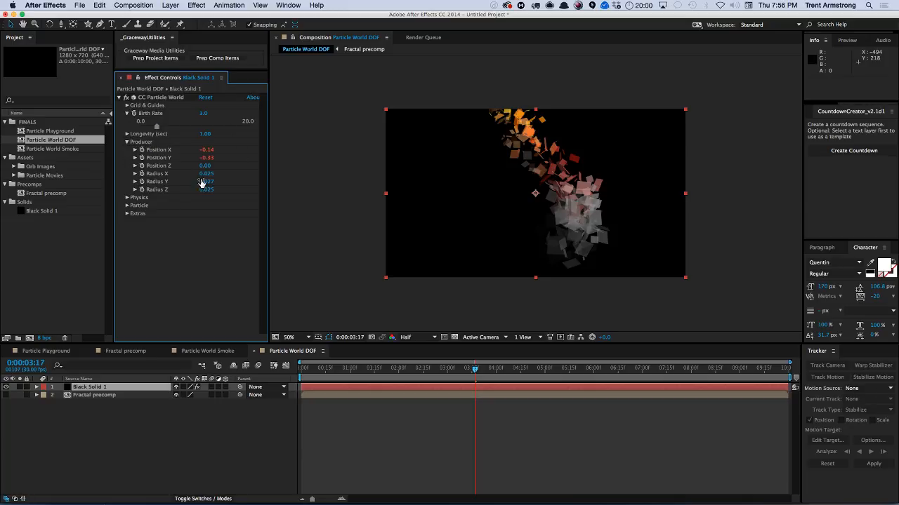
left_click_drag(203, 177, 244, 189)
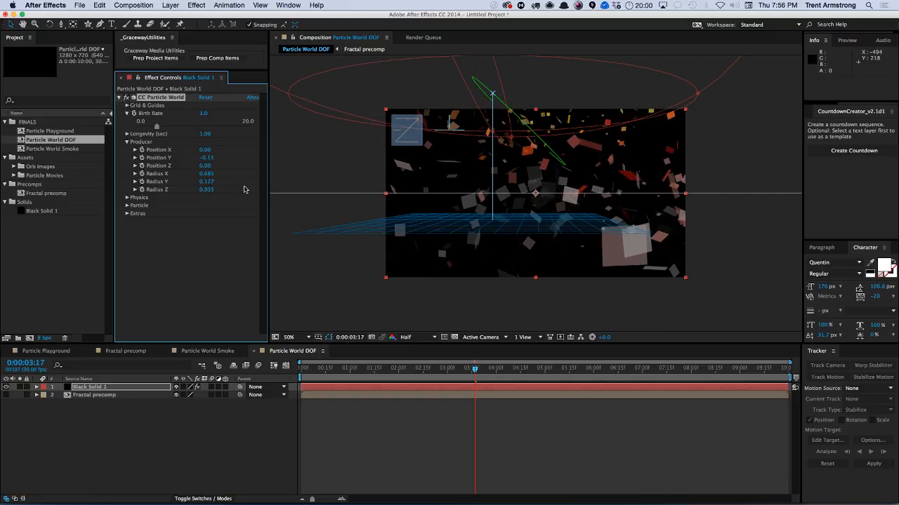
Set the Birth Rate to 1.0 and the Longevity to 10 seconds.
left_click(202, 116)
type("1")
key("Return")
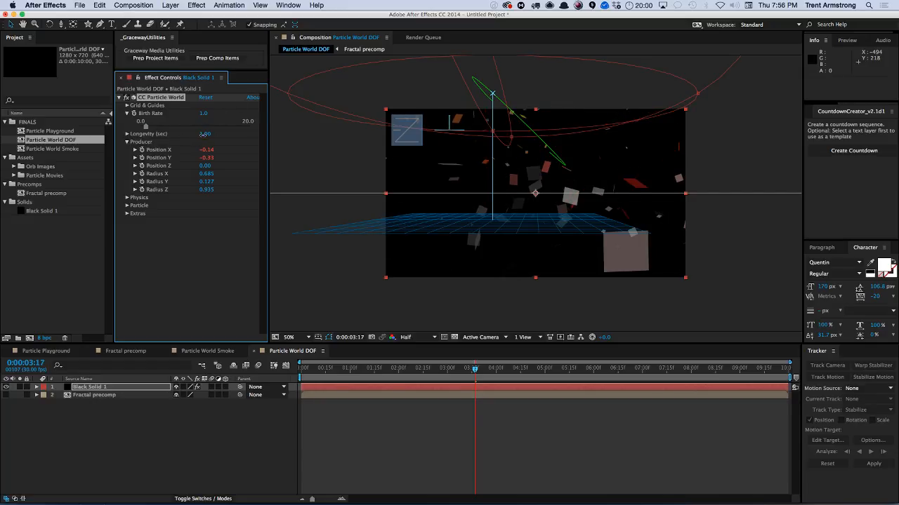
left_click(204, 134)
type("10")
key("Return")
Expand the Physics settings and set Inherit Velocity to 0, Gravity to 0 and Resistance to 5.
left_click(127, 134)
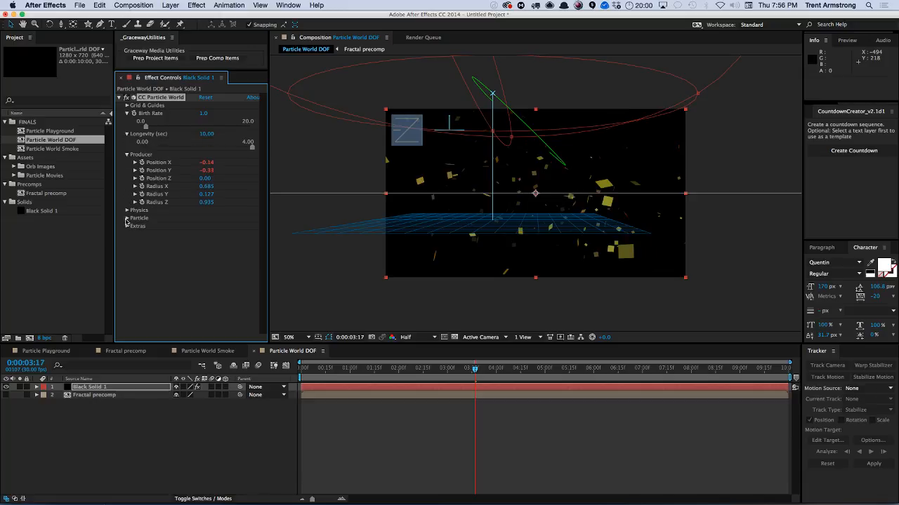
left_click(127, 211)
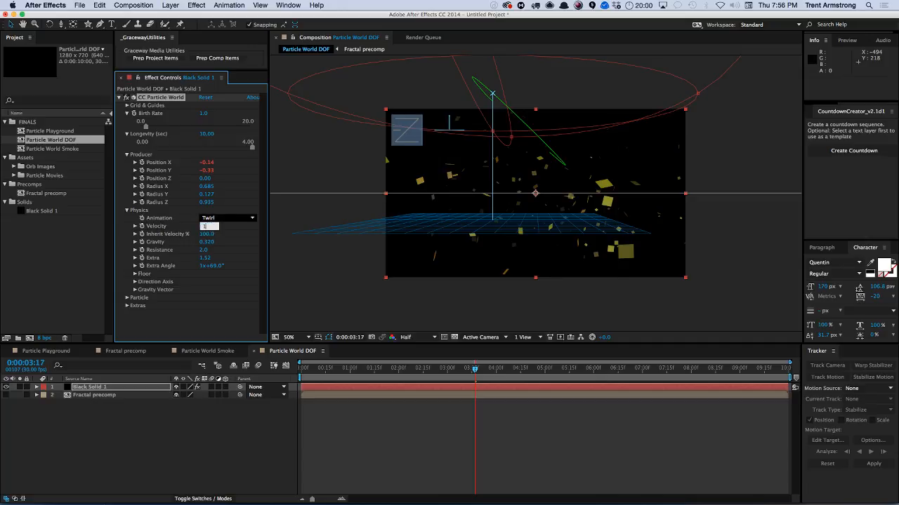
key("Tab")
type("0")
key("Tab")
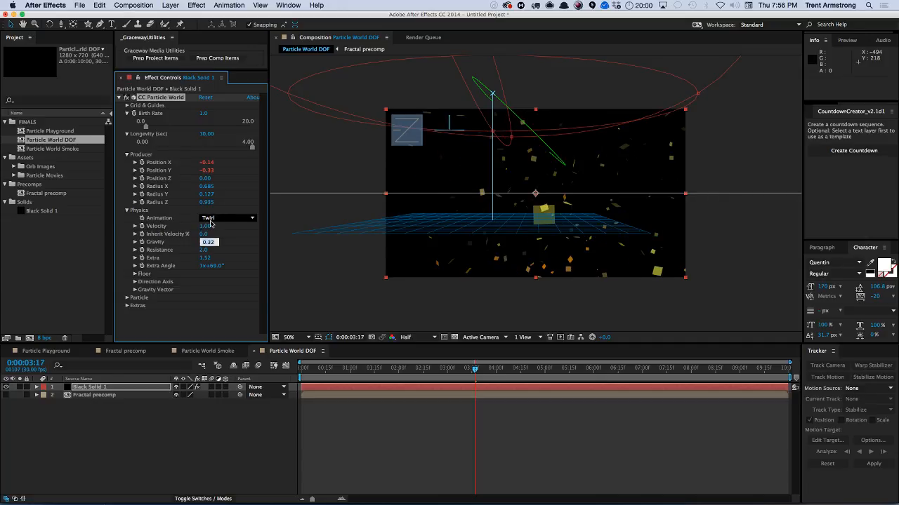
type("0")
key("Tab")
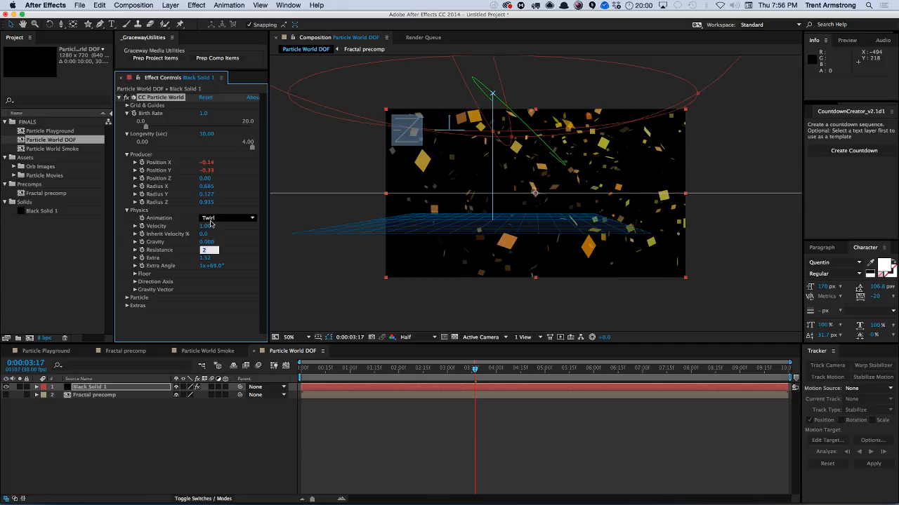
type("5")
key("Return")
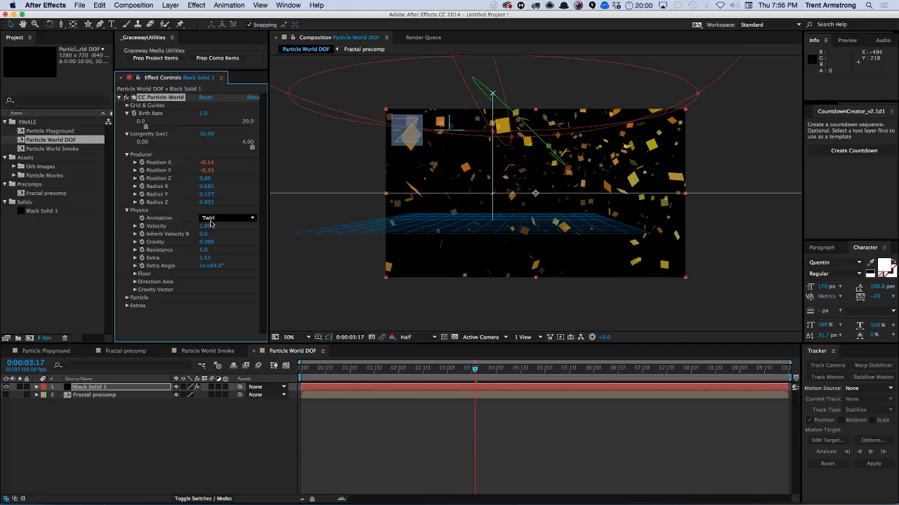
Change the particle Animation type to Explosive.
left_click(85, 386)
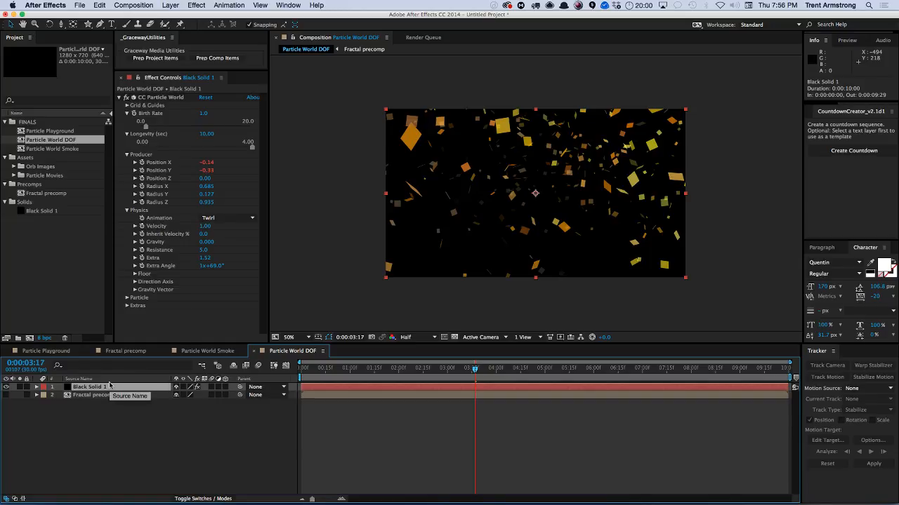
left_click(226, 217)
left_click(222, 226)
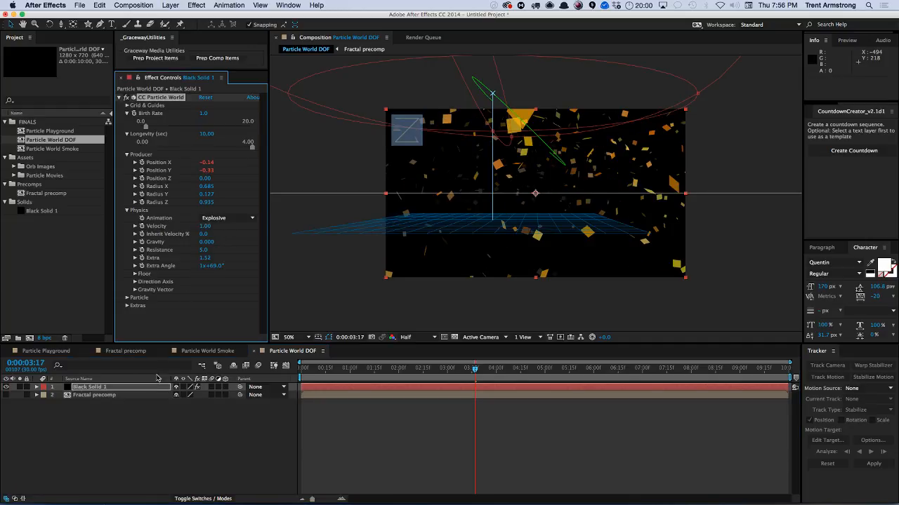
Preview the particle animation in the composition.
left_click(127, 406)
key("KP_0")
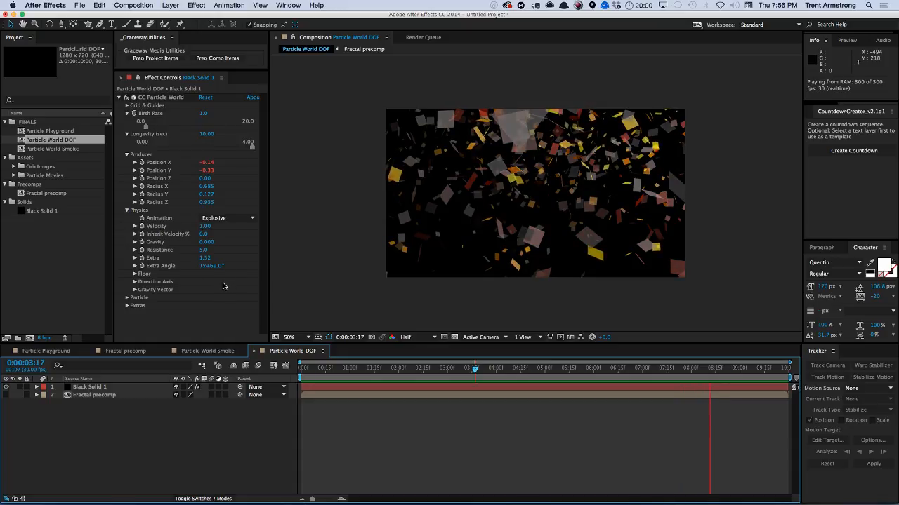
key("space")
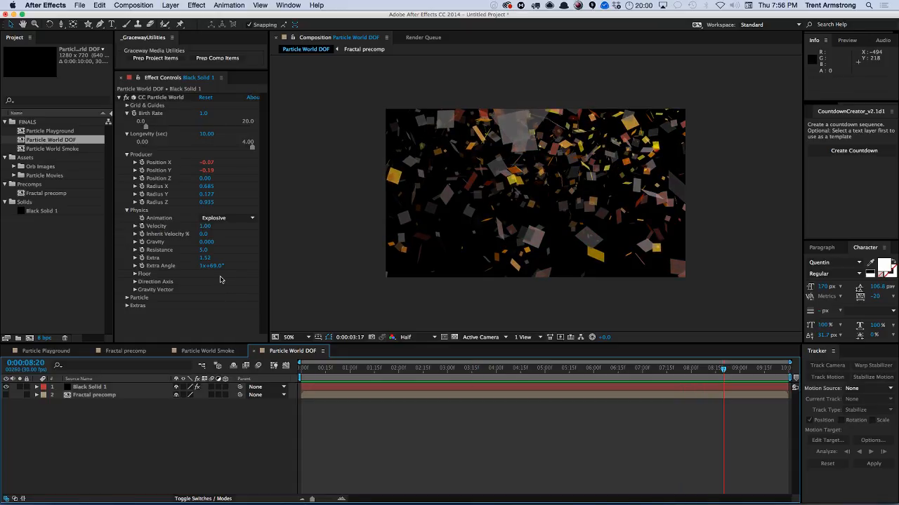
Expand the Particle settings and try several Particle Types, ending with Shaded Sphere.
left_click(90, 388)
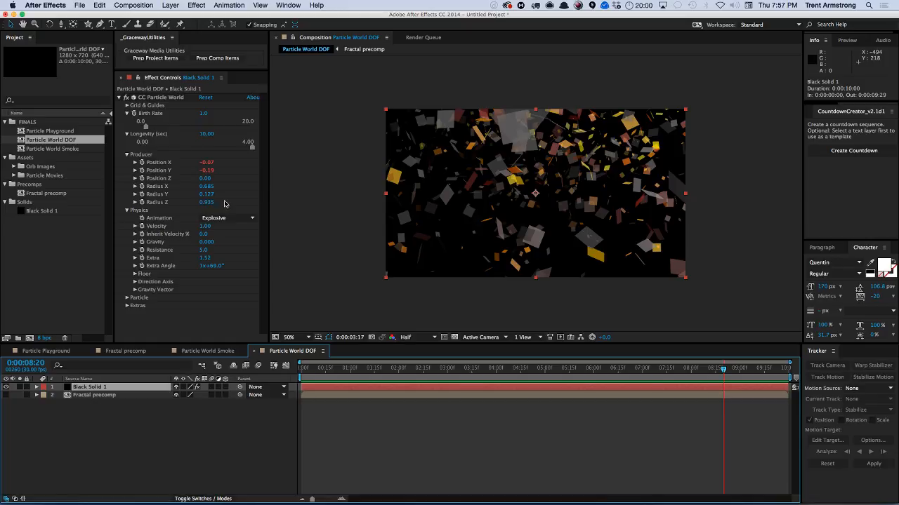
left_click(127, 298)
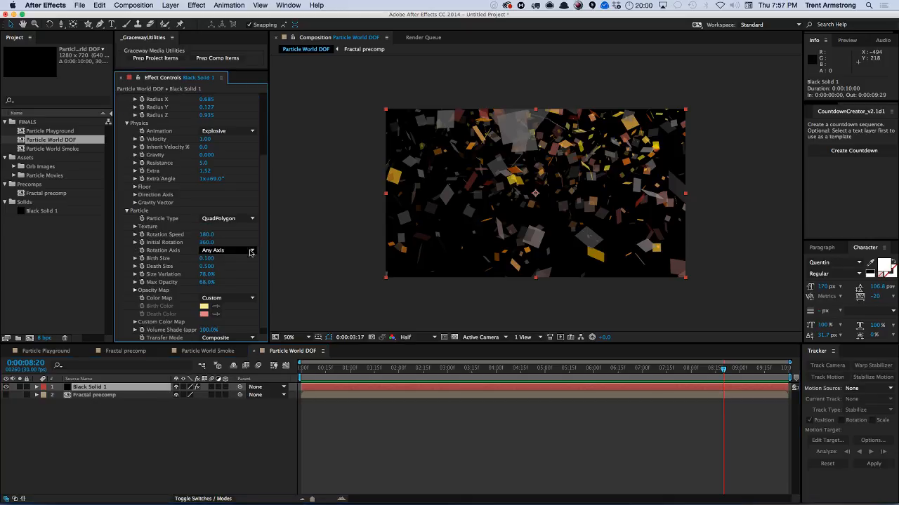
left_click(223, 220)
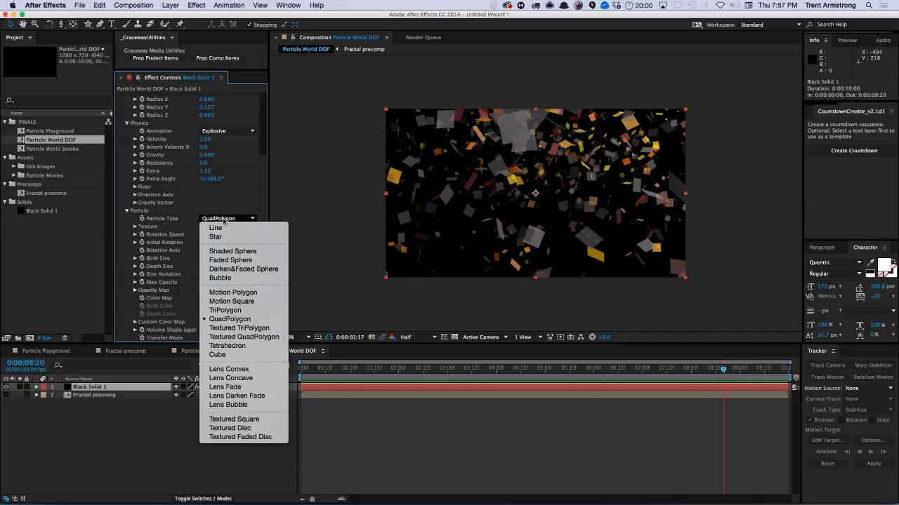
left_click(249, 292)
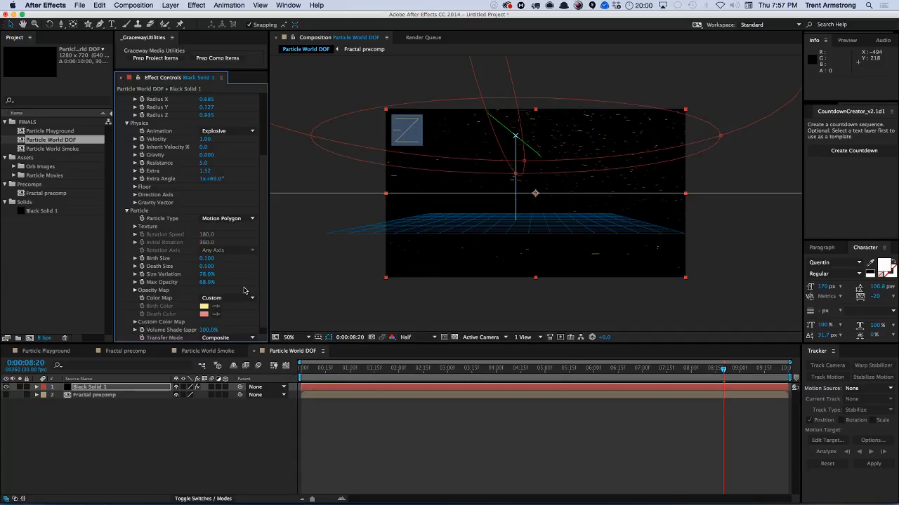
left_click(237, 219)
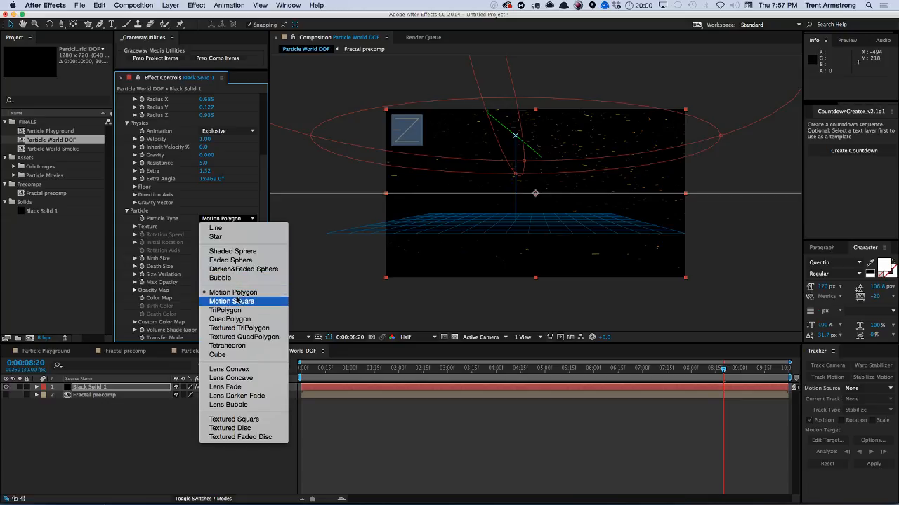
left_click(234, 289)
left_click(235, 219)
left_click(231, 354)
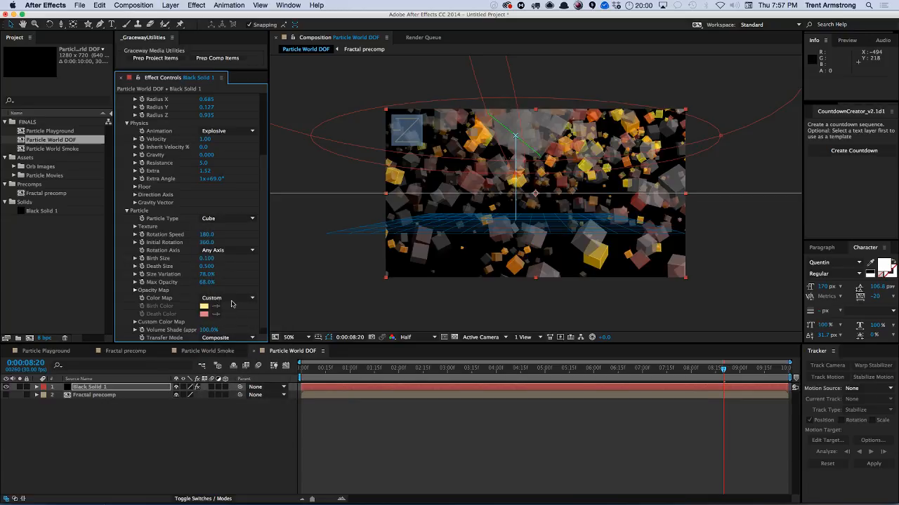
left_click(227, 219)
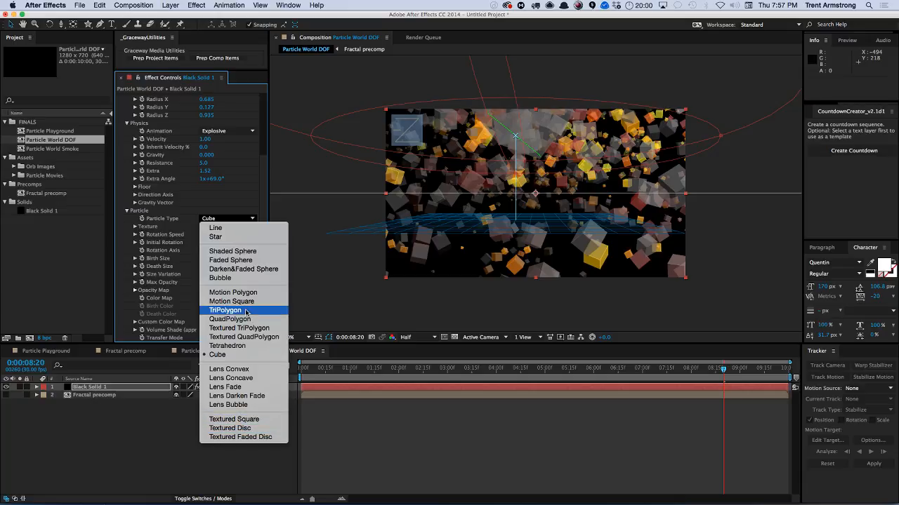
left_click(238, 250)
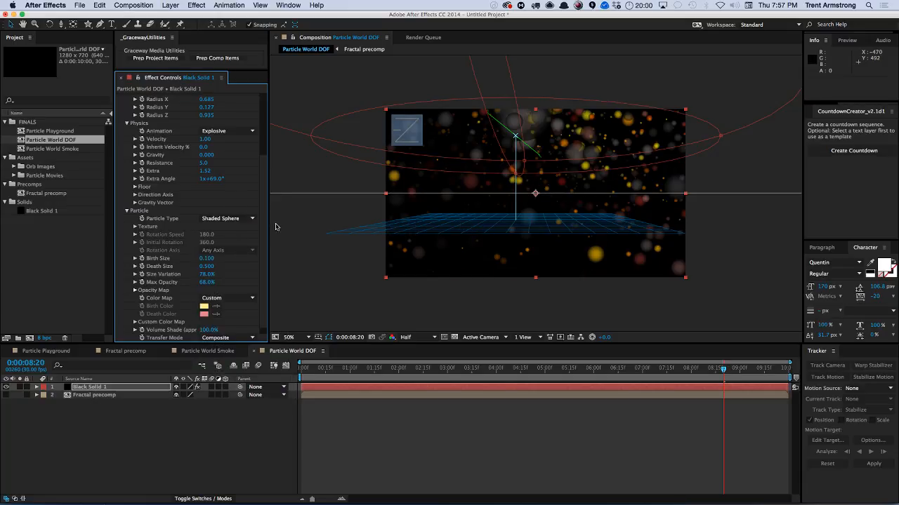
Set the Color Map to Birth to Death and make the Birth Color white.
scroll(218, 333, "down", 1)
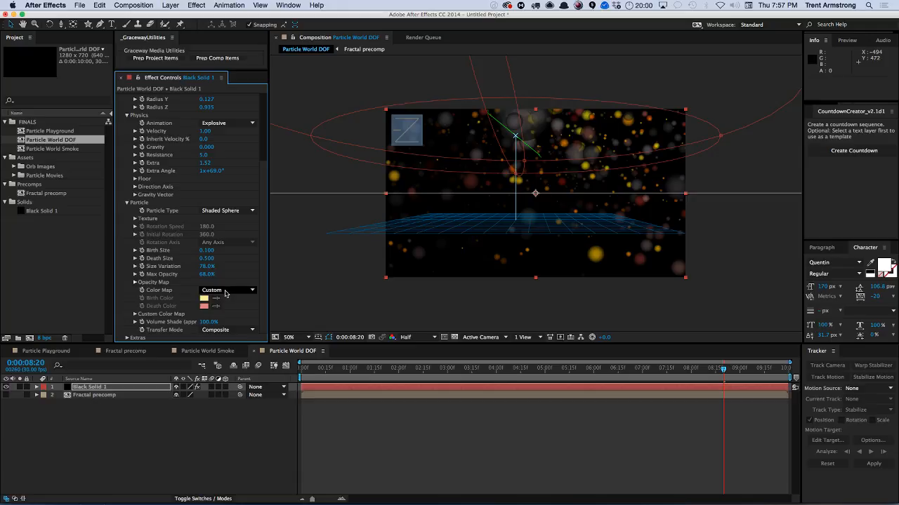
left_click(218, 294)
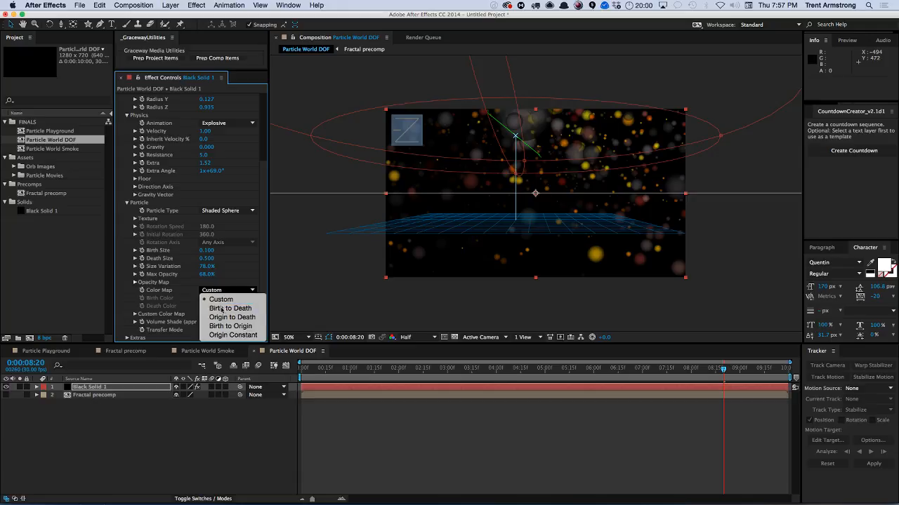
left_click(219, 305)
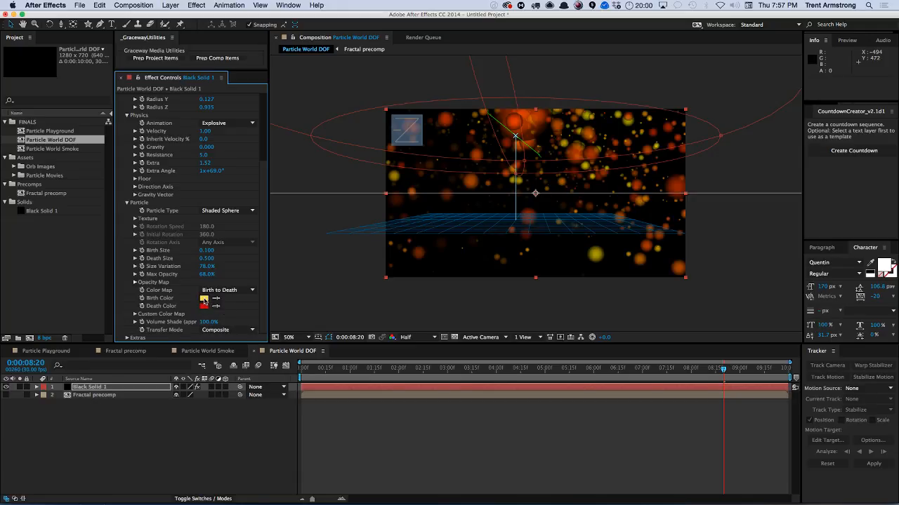
left_click(204, 299)
left_click(104, 250)
left_click(101, 269)
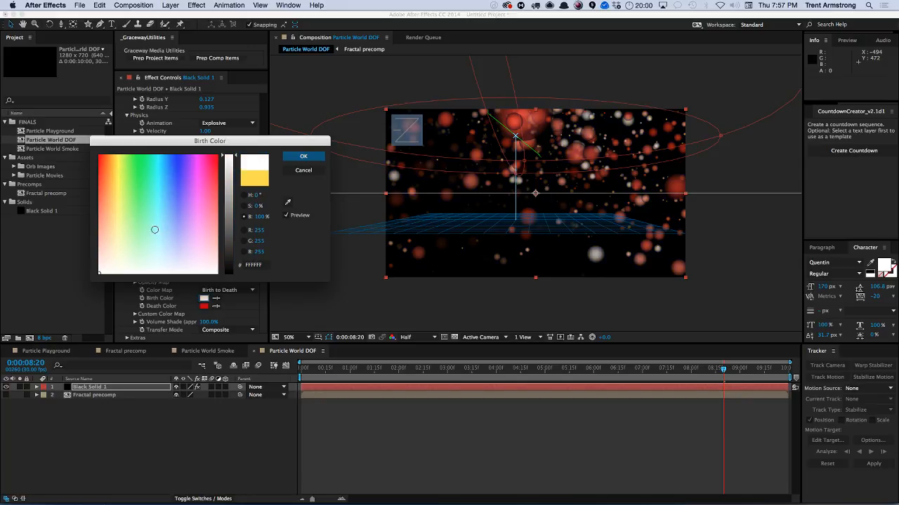
left_click(304, 156)
Set the Death Color to black.
left_click(217, 299)
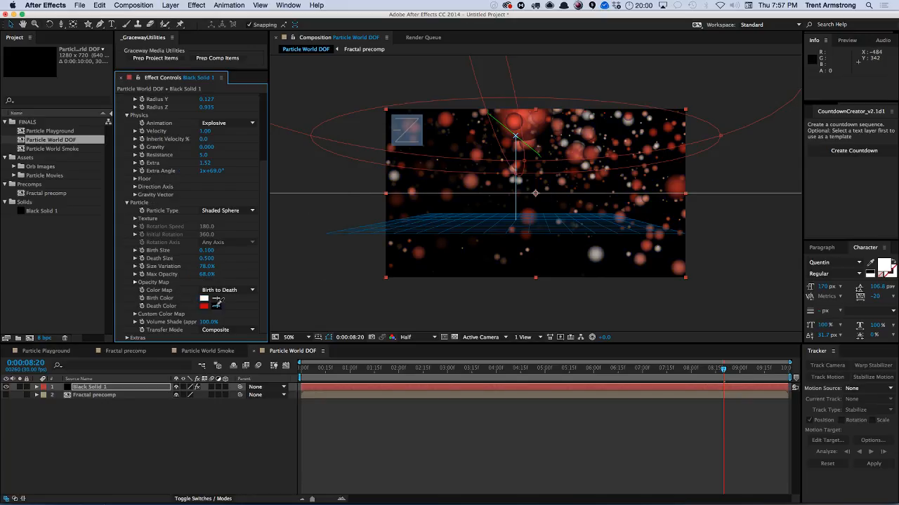
left_click(204, 306)
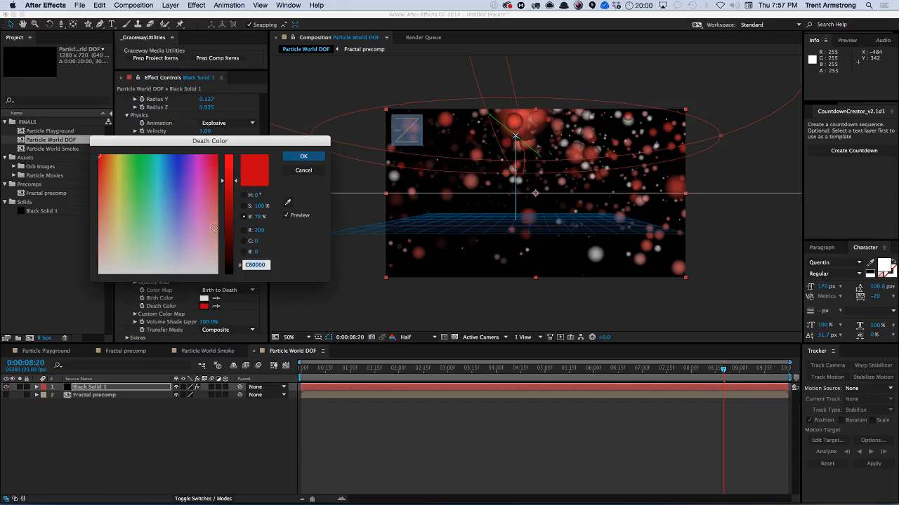
left_click_drag(229, 256, 229, 275)
left_click(307, 161)
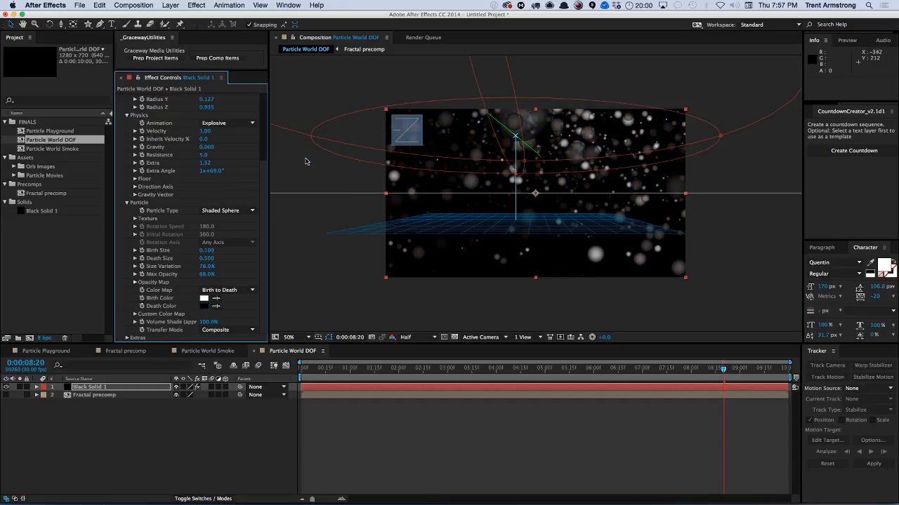
Move the particle producer lower in the composition view.
scroll(261, 223, "up", 1)
scroll(262, 232, "down", 1)
scroll(265, 215, "up", 2)
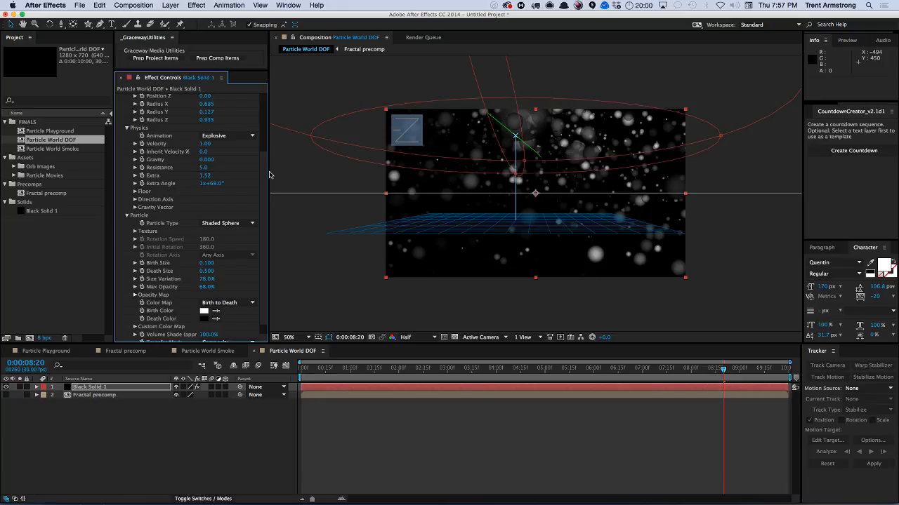
scroll(262, 204, "down", 1)
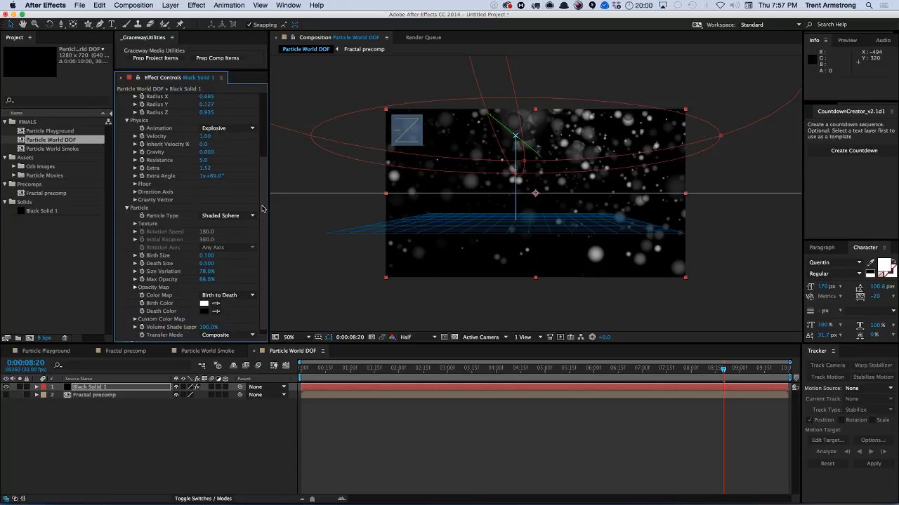
left_click_drag(516, 135, 515, 175)
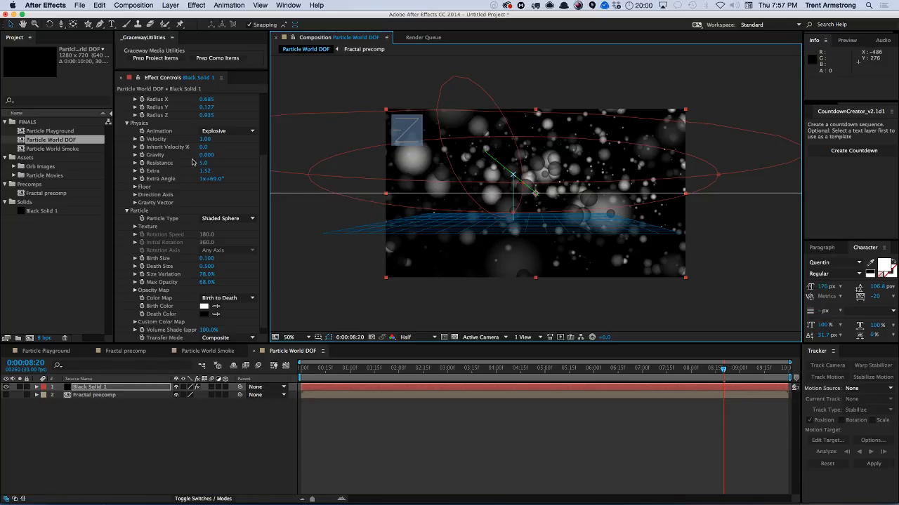
Set the Animation to Direction Axis and the Birth Rate to 0.5.
left_click(228, 130)
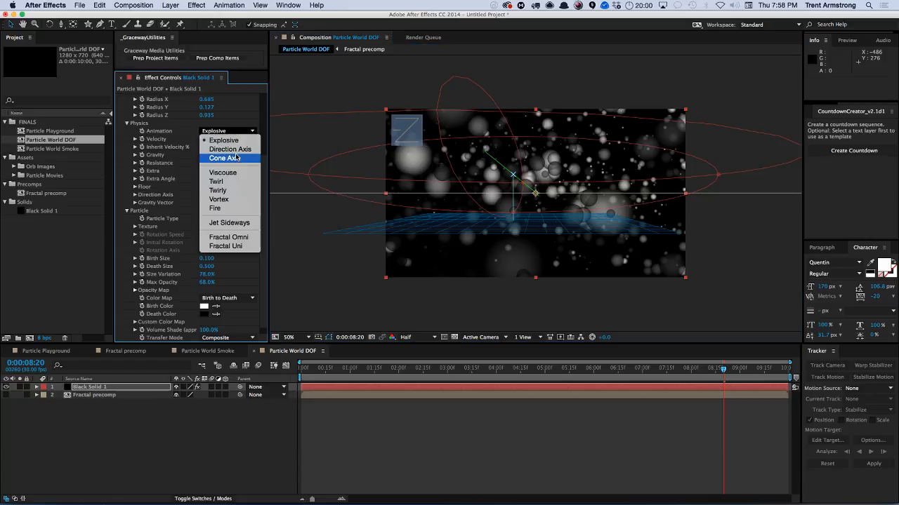
left_click(232, 146)
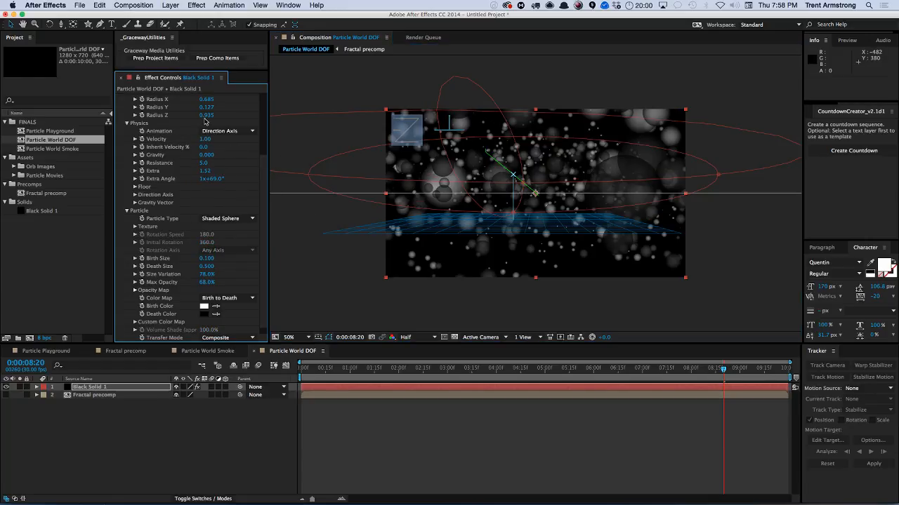
scroll(259, 130, "up", 5)
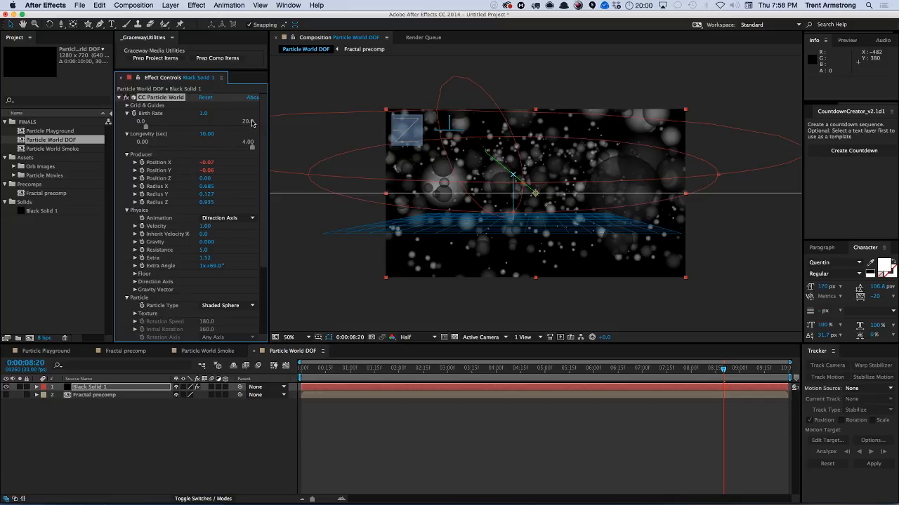
left_click(204, 113)
key("Return")
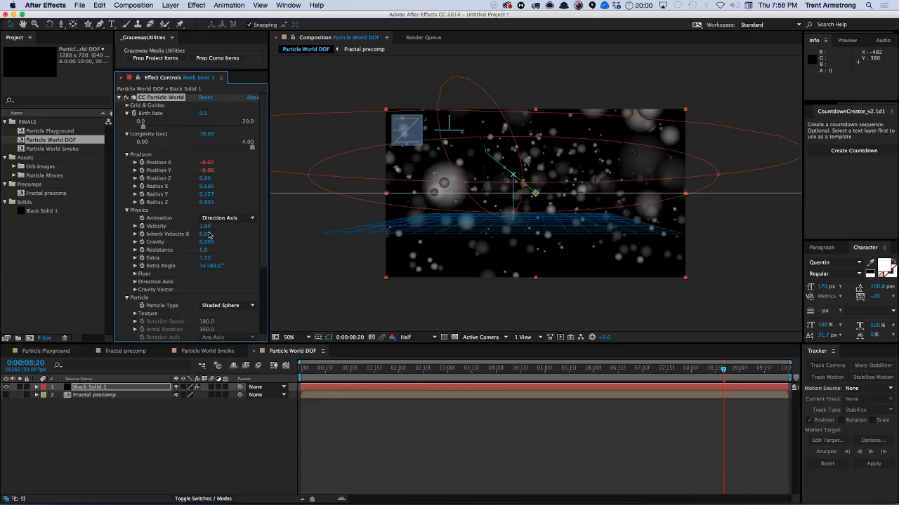
Set Extra to 0 and change the Animation to Jet Sideways.
left_click(207, 259)
type("0")
key("Tab")
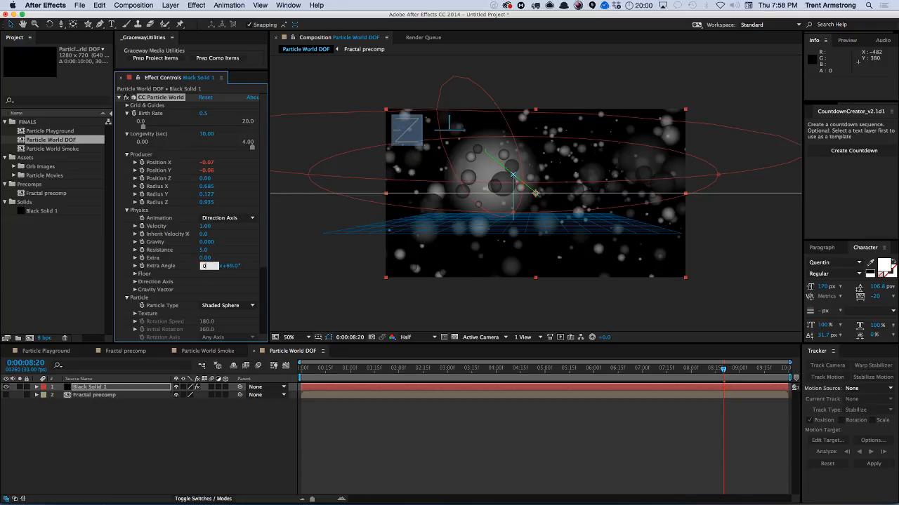
key("Return")
left_click(232, 220)
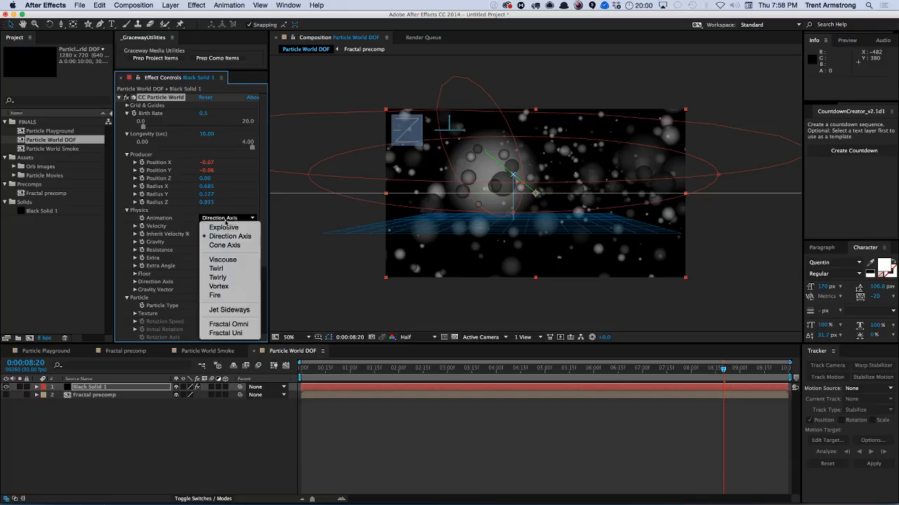
left_click(232, 310)
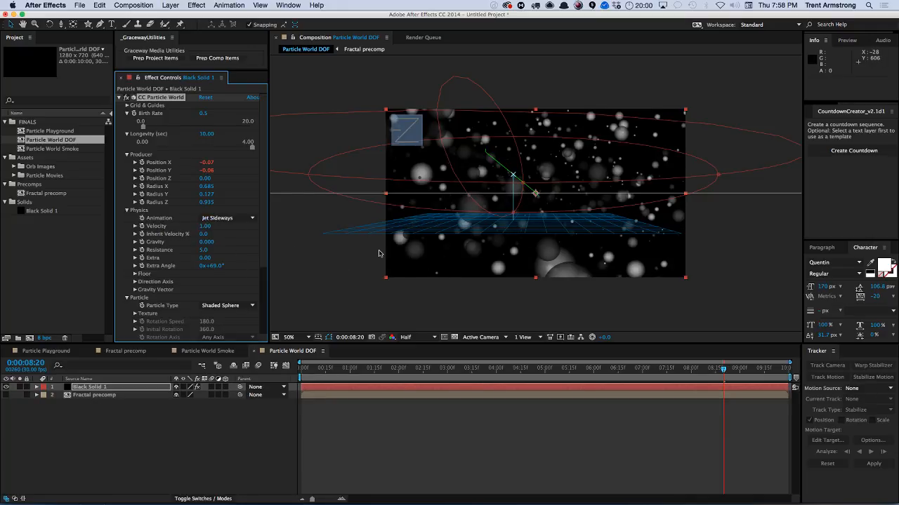
Precompose the particle solid layer into a new composition.
key("super+shift+c")
key("Return")
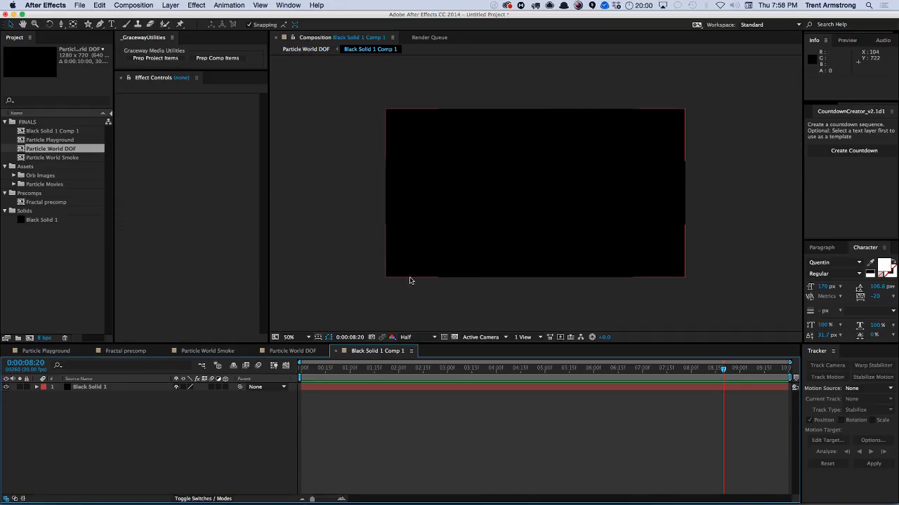
Close the new precomposition and undo the precompose of the particle solid layer, dismissing the Pre-compose dialog.
key("super+w")
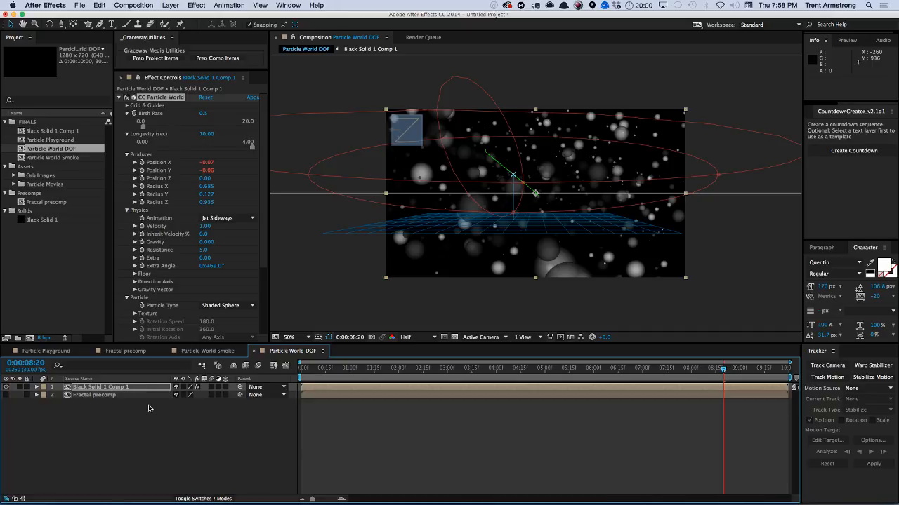
key("super+z")
key("super+shift+c")
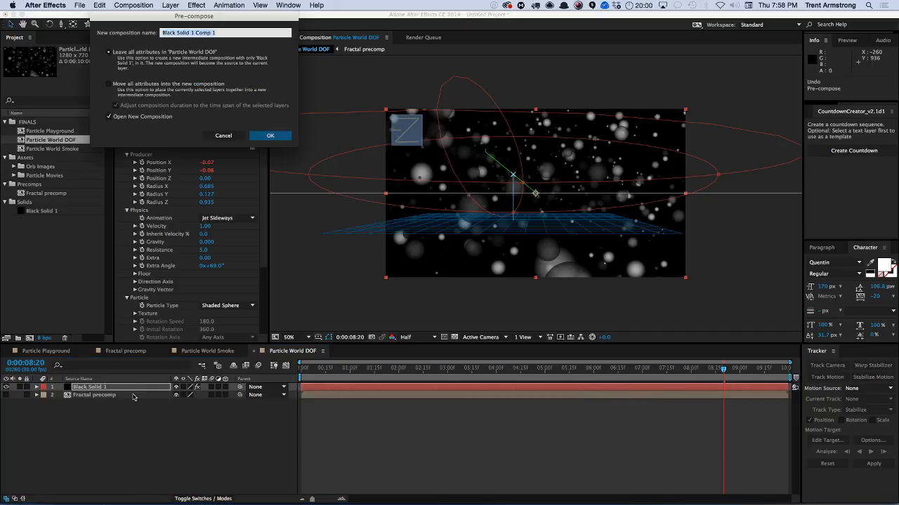
key("Escape")
Add a new two-node camera to the composition and orbit it to view the particles from a new angle.
key("super+alt+shift+c")
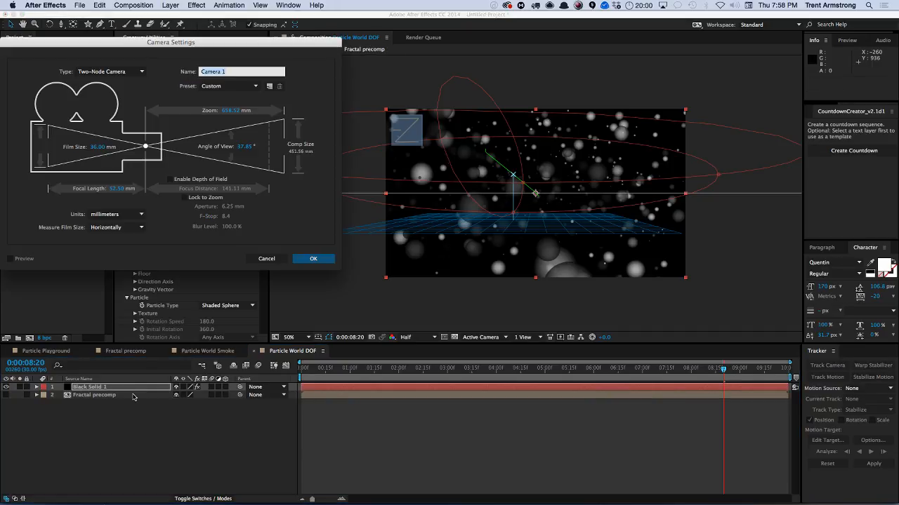
key("Return")
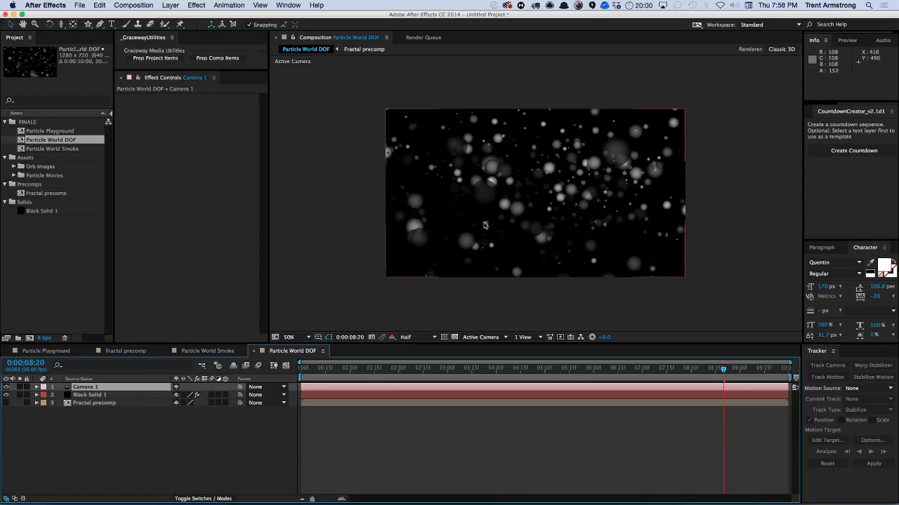
key("c")
left_click_drag(526, 174, 484, 189)
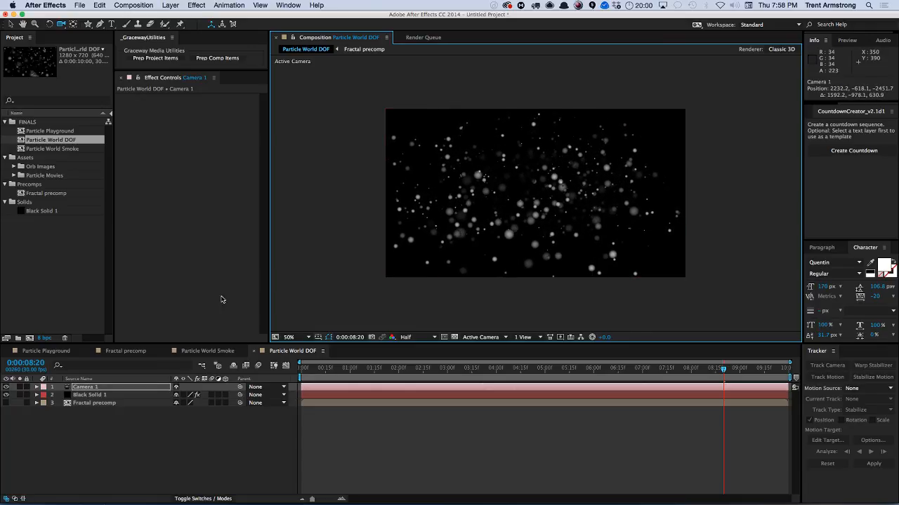
Select the particle solid and set the producer's Radius X, Radius Y and Radius Z to 0.1.
left_click(97, 389)
left_click(98, 396)
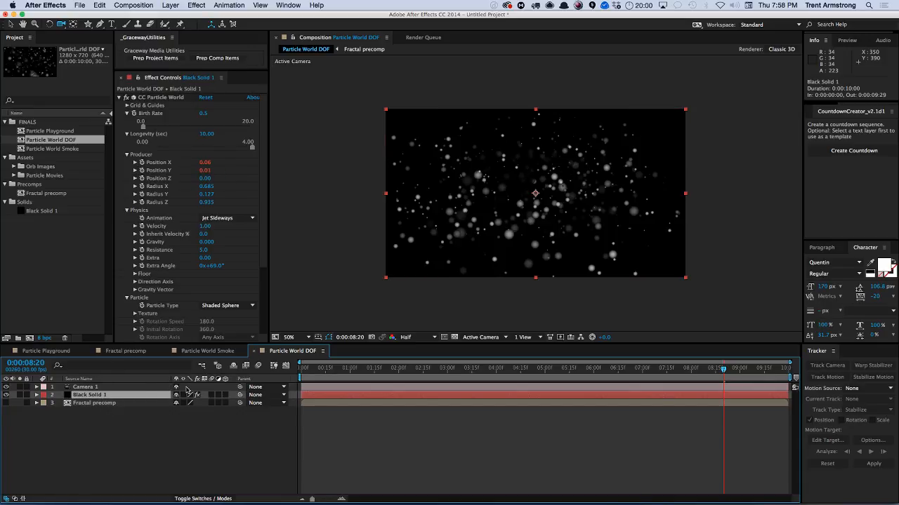
key("e")
key("e")
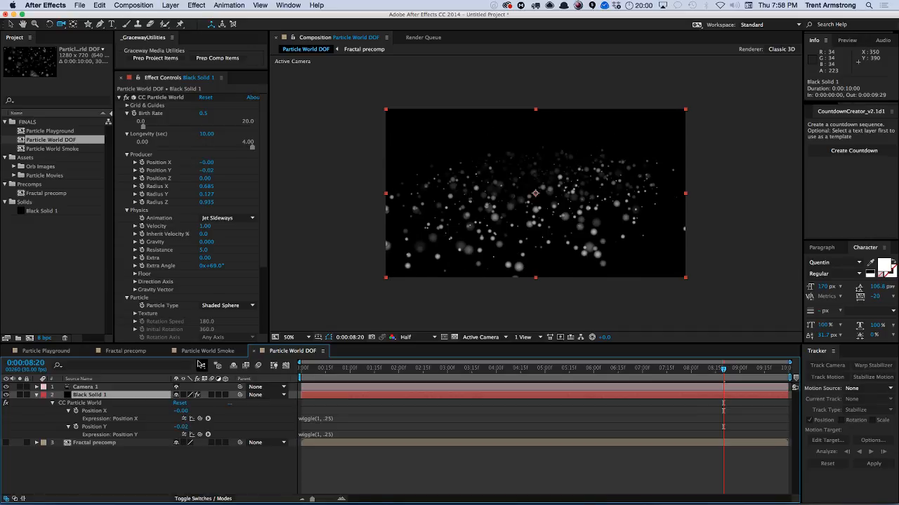
key("e")
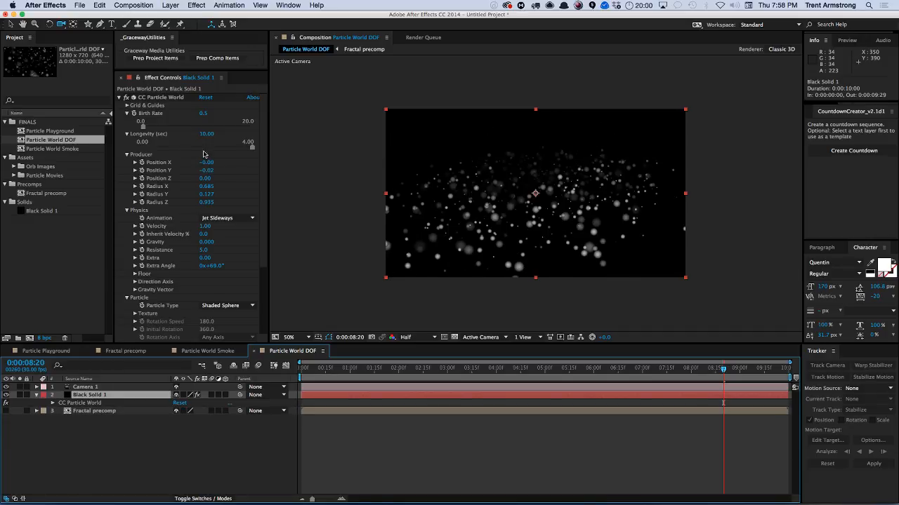
left_click(214, 188)
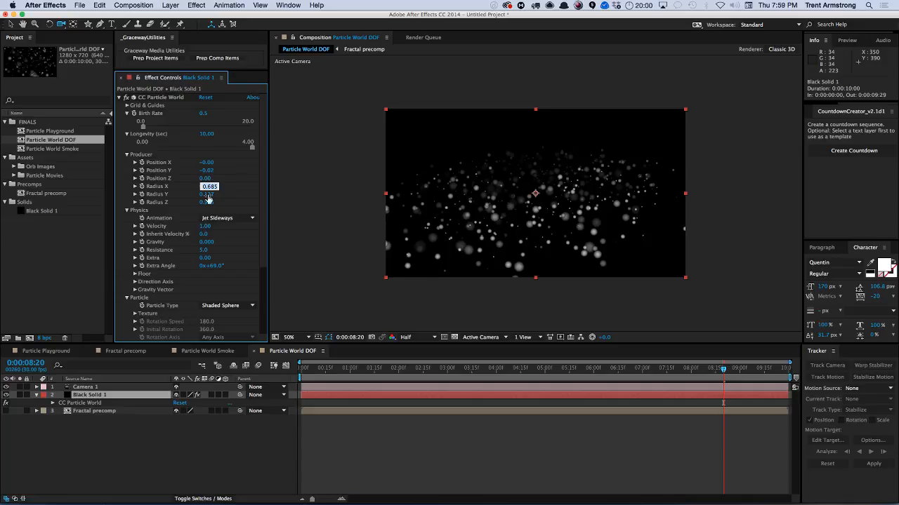
type(".1")
key("Tab")
type(".1")
key("Tab")
type(".1")
key("Tab")
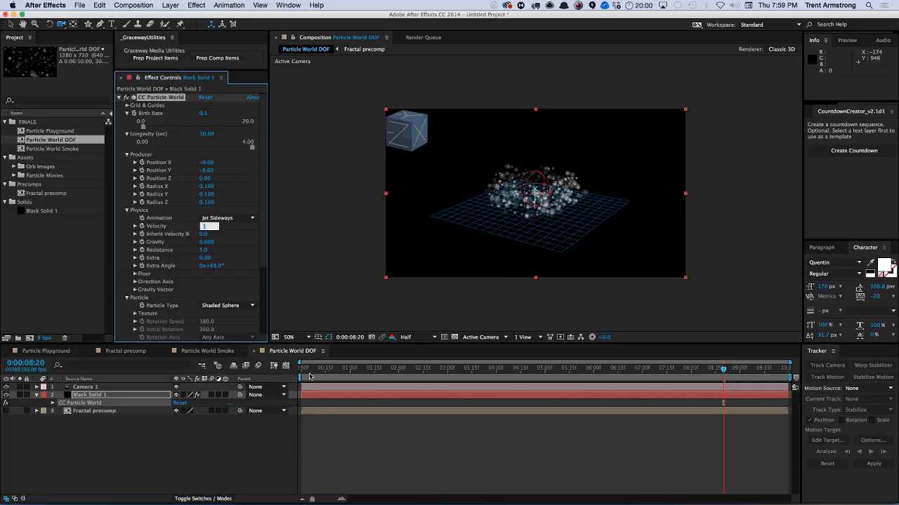
Move to about 0:00:09:11 and move the camera closer to the particle cloud.
left_click_drag(310, 377, 758, 407)
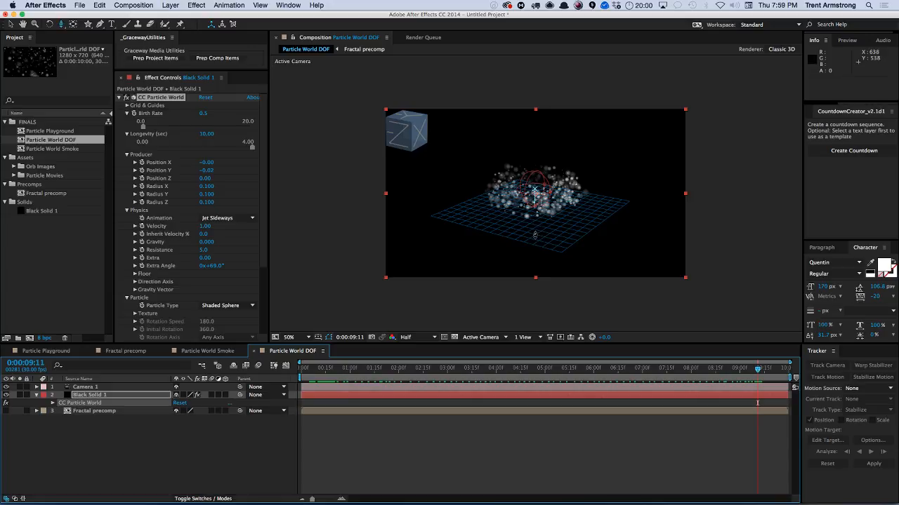
left_click_drag(535, 234, 532, 203)
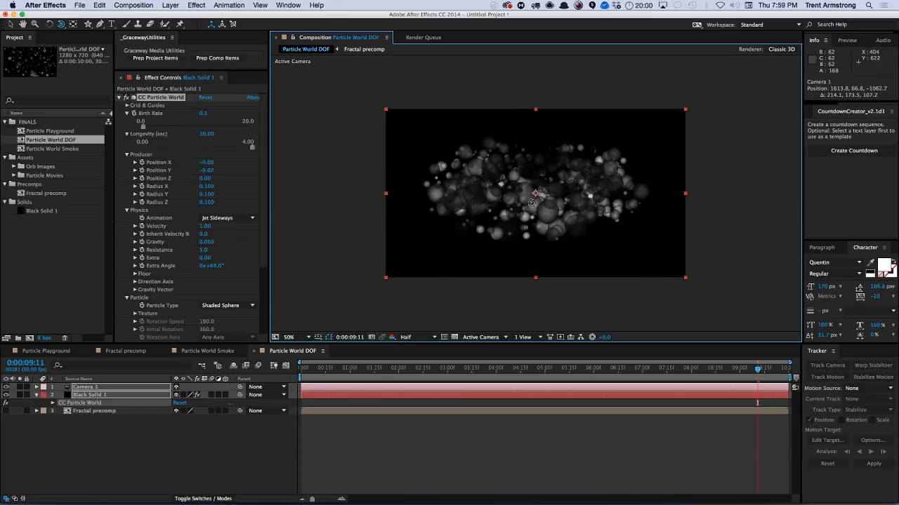
Change the particle solid's Particle Type to Faded Sphere, then to Darken&Faded Sphere.
left_click(107, 395)
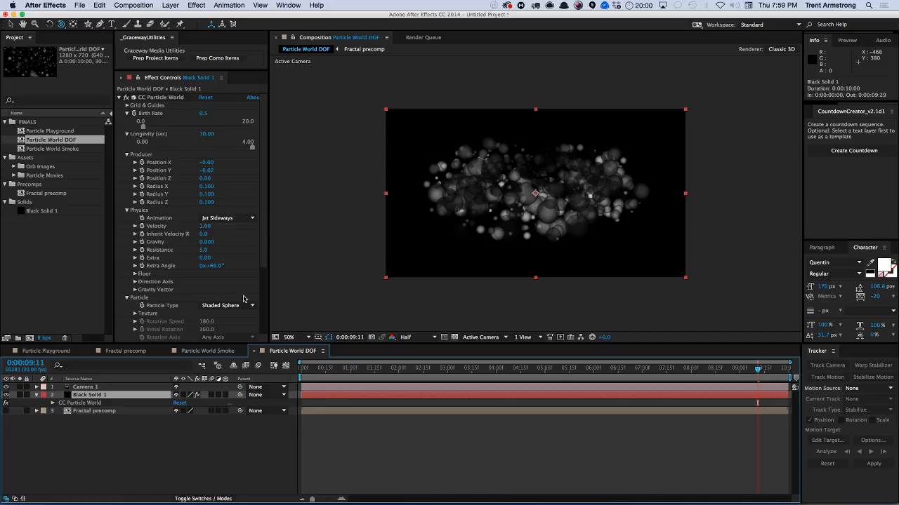
left_click(225, 306)
left_click(232, 315)
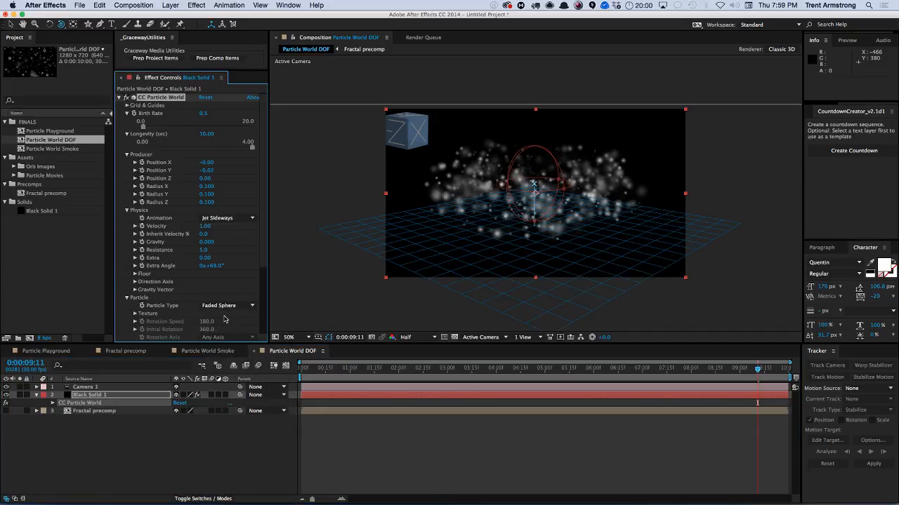
scroll(256, 264, "down", 1)
left_click(225, 302)
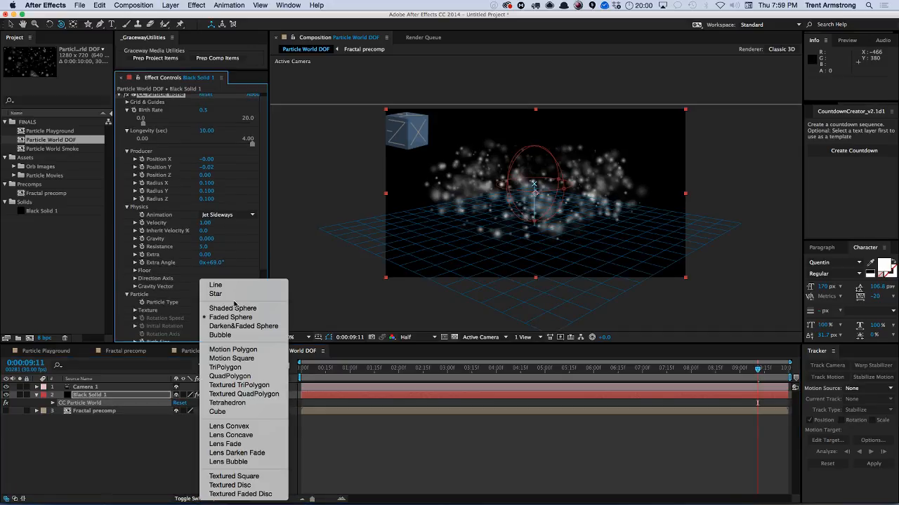
left_click(234, 325)
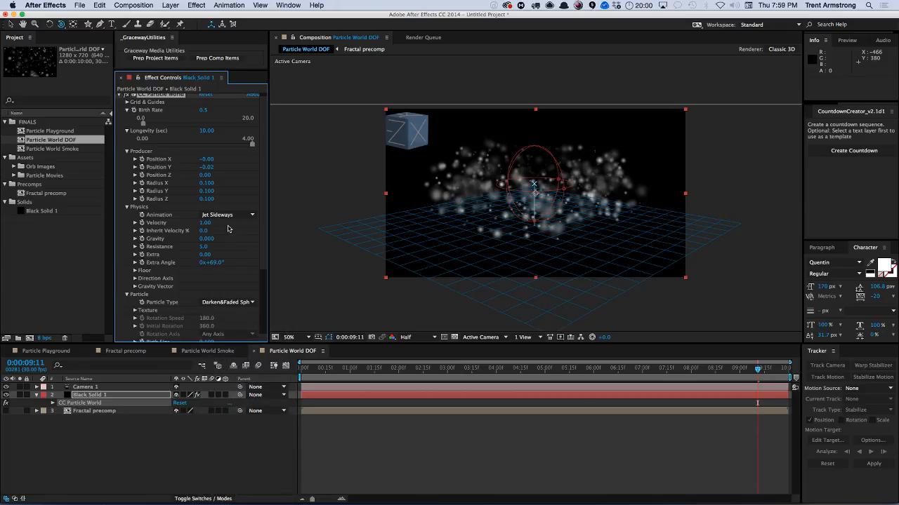
Expand the Texture options and set the Particle Type to Textured Disc.
scroll(263, 257, "down", 5)
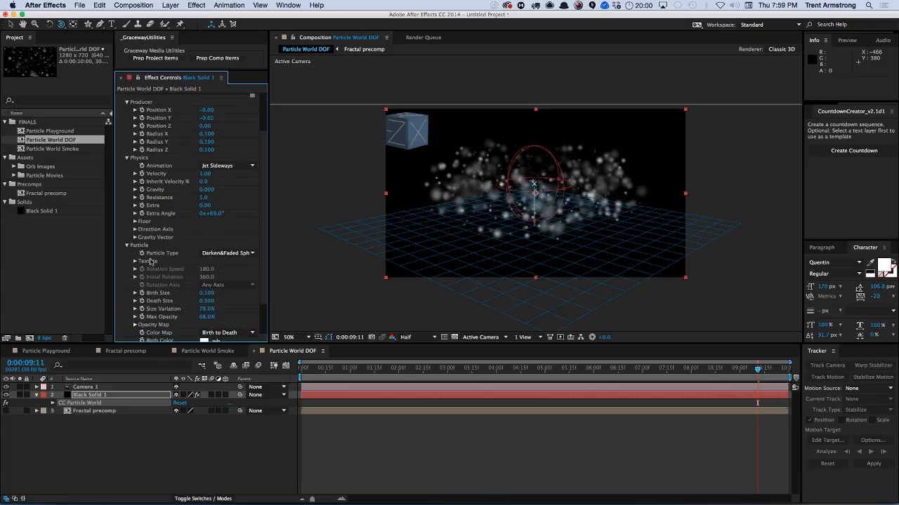
left_click(135, 261)
left_click(146, 262)
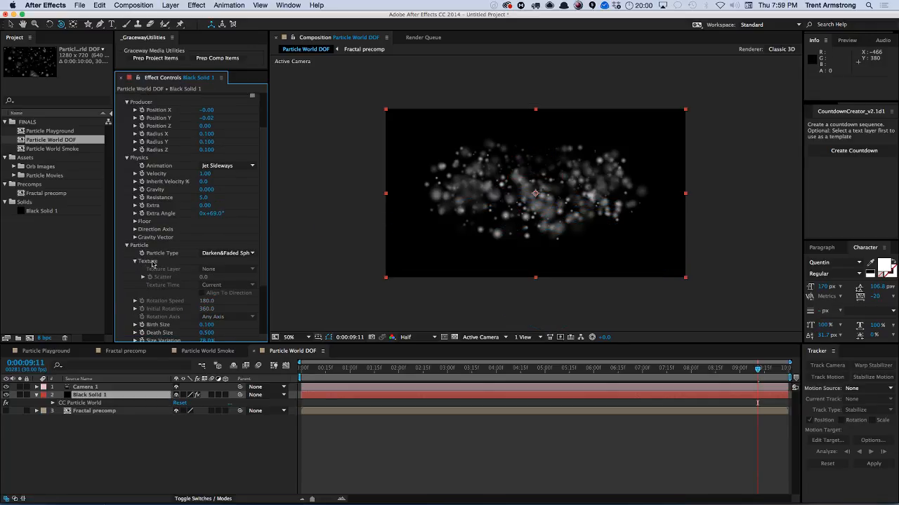
left_click(136, 261)
left_click(226, 252)
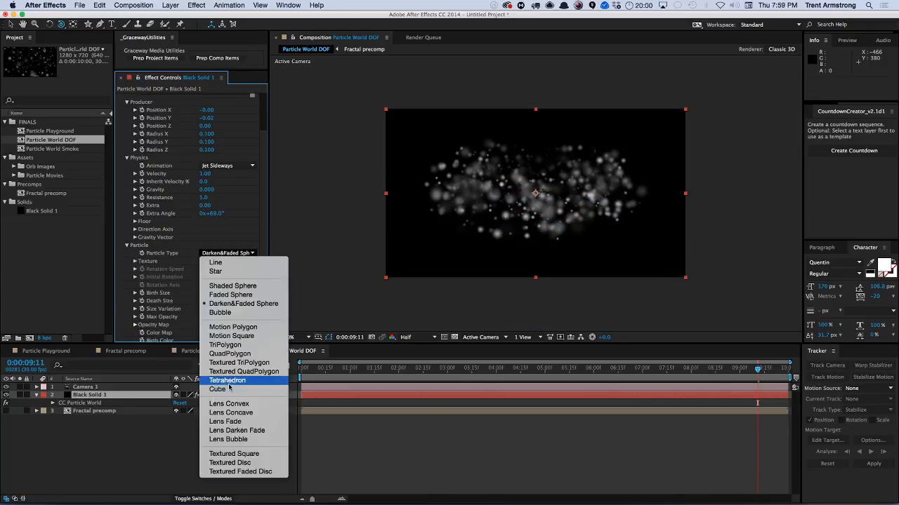
left_click(232, 464)
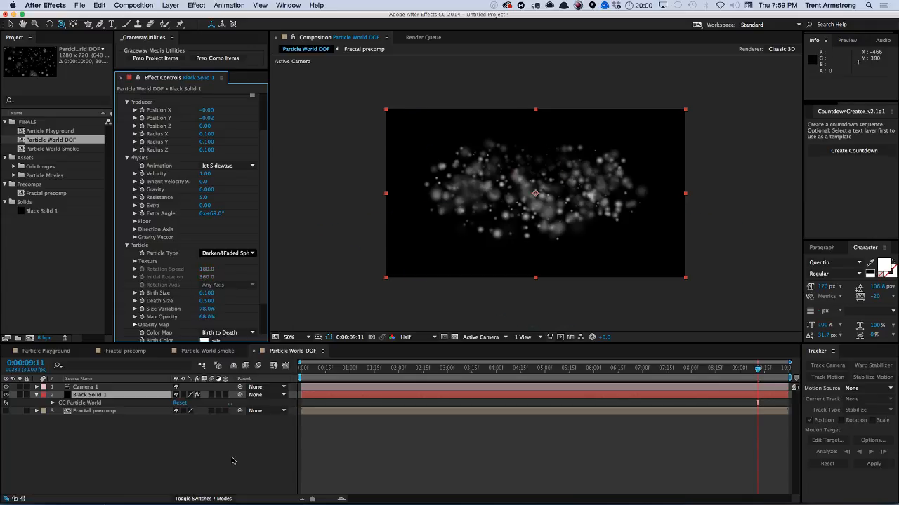
left_click_drag(318, 370, 367, 371)
left_click(136, 262)
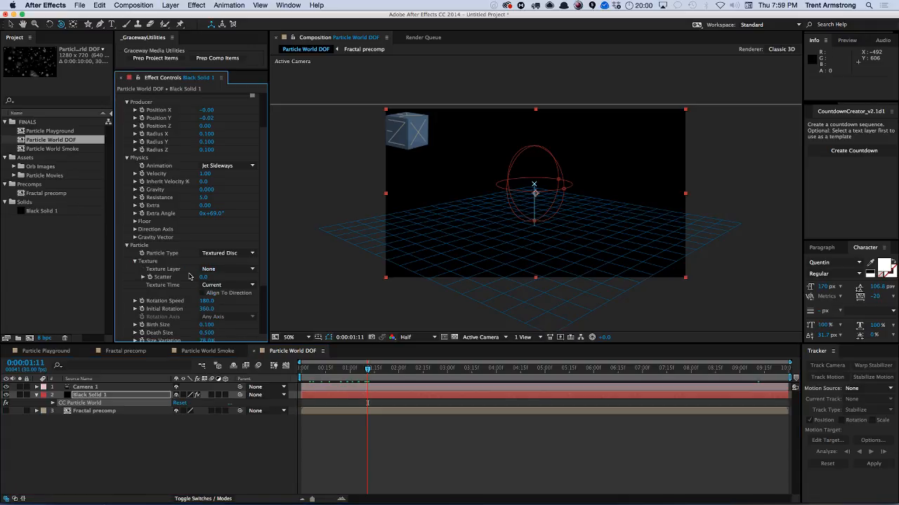
left_click(232, 254)
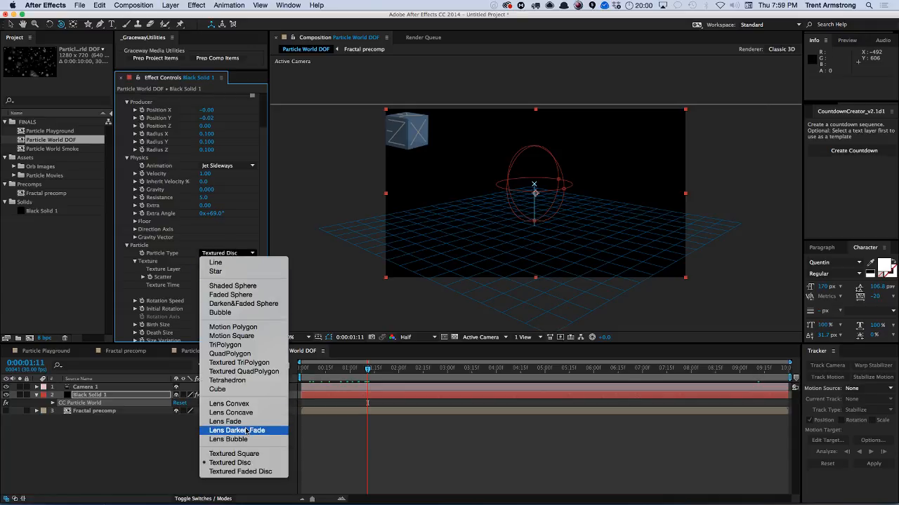
left_click(144, 456)
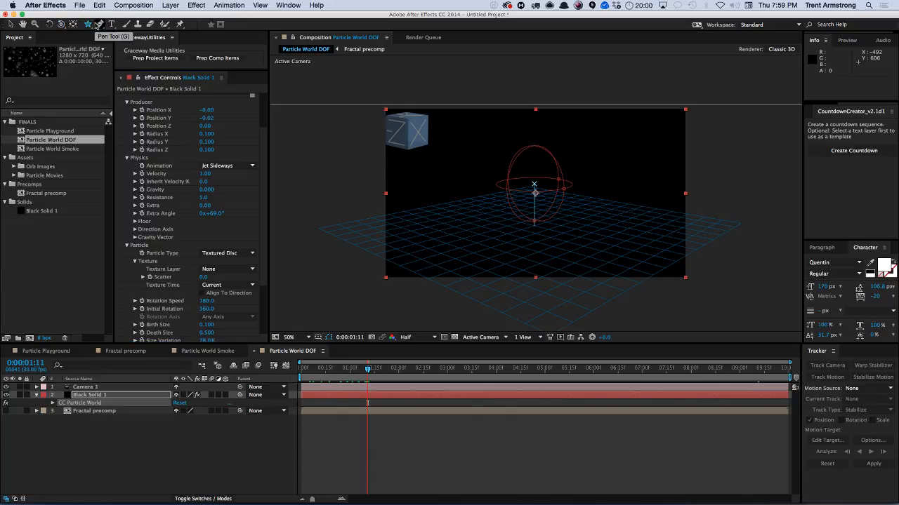
double_click(89, 24)
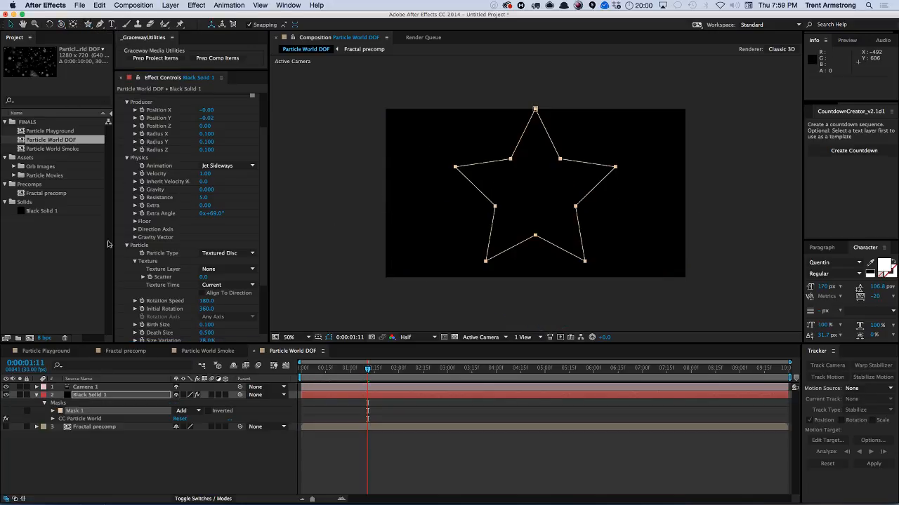
key("super+z")
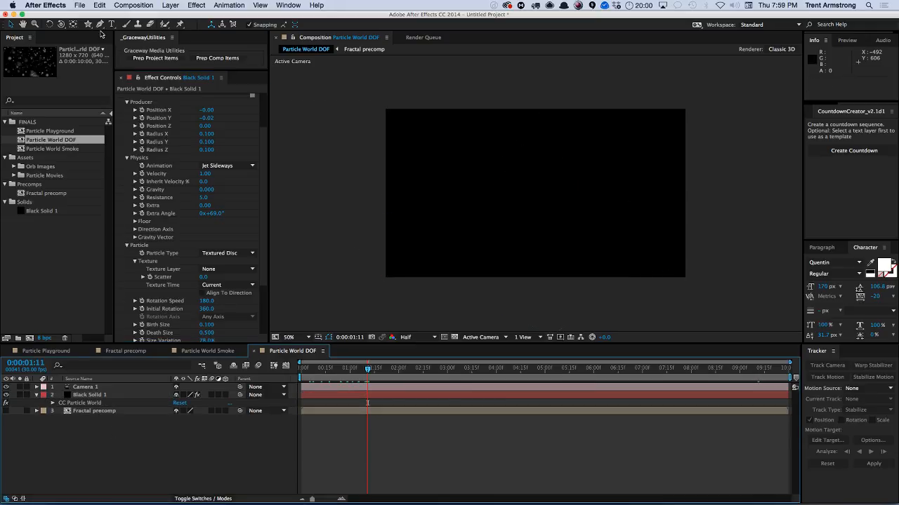
Create a new shape layer with a full-size polygon, deleting the initial star shape.
key("F2")
double_click(88, 24)
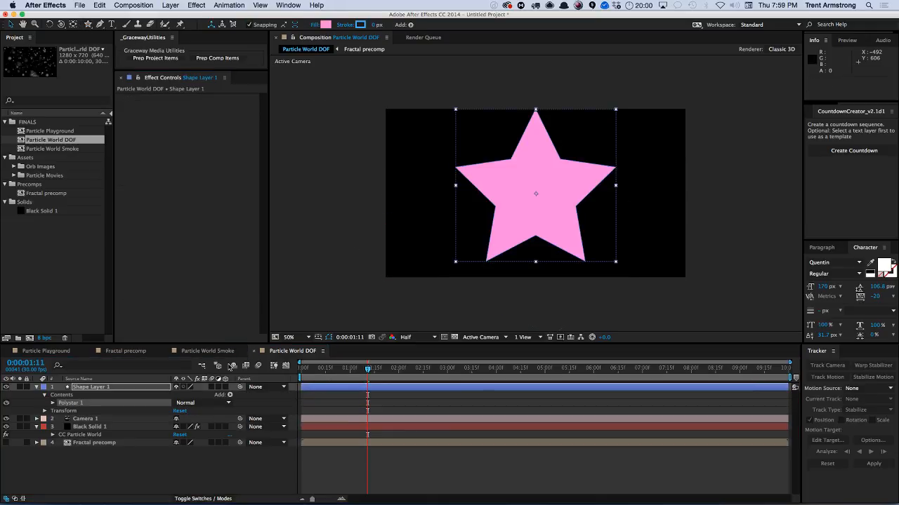
left_click(88, 24)
left_click(129, 44)
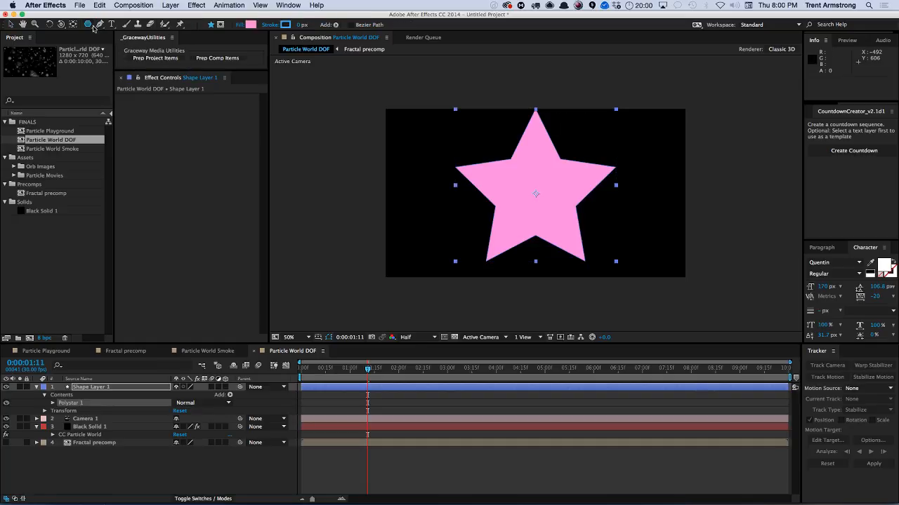
double_click(87, 24)
left_click(80, 412)
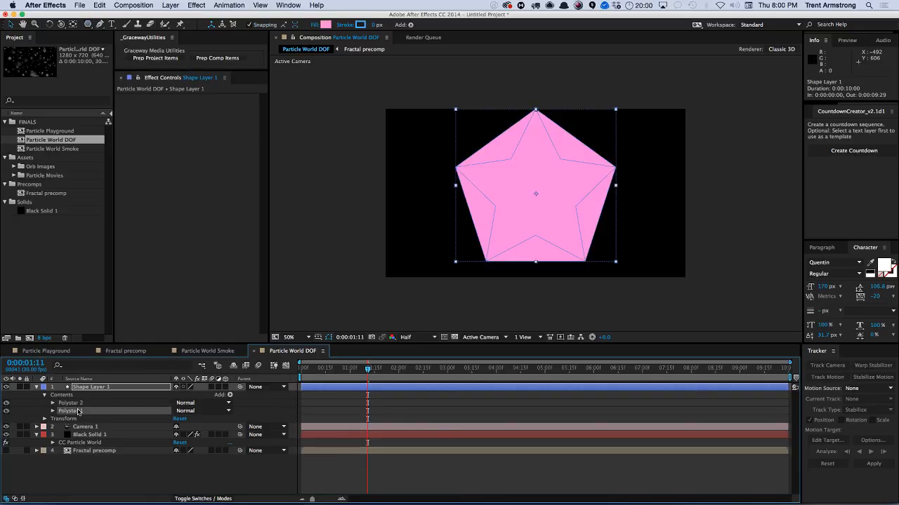
key("Delete")
Set the polygon's Points to 3 and its Outer Radius to 146.
left_click(52, 403)
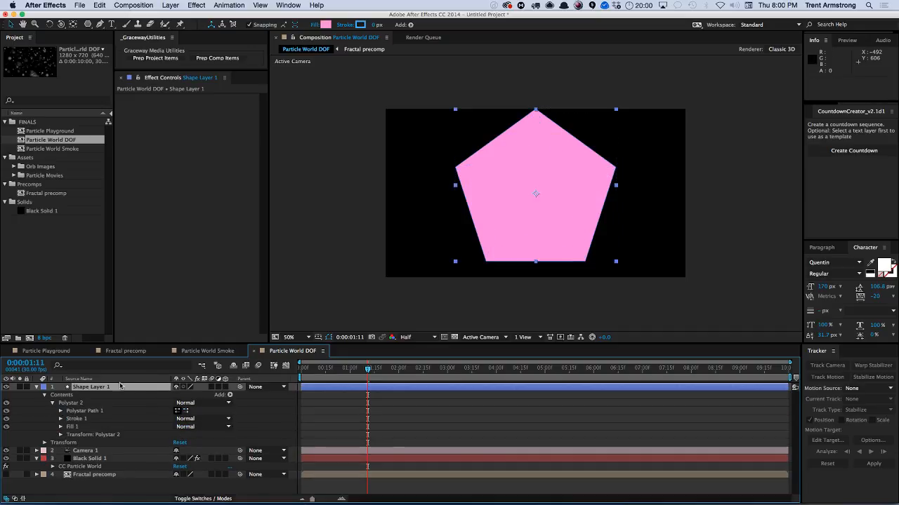
left_click(61, 411)
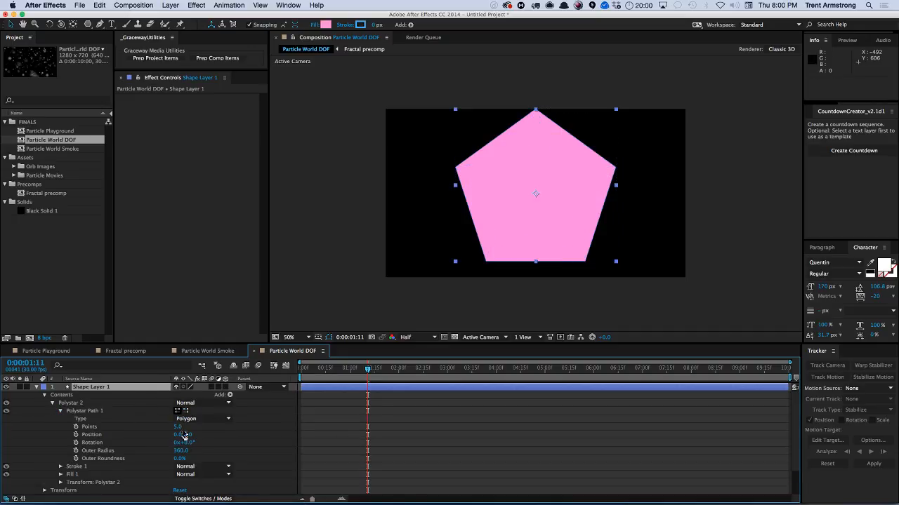
left_click_drag(180, 451, 175, 427)
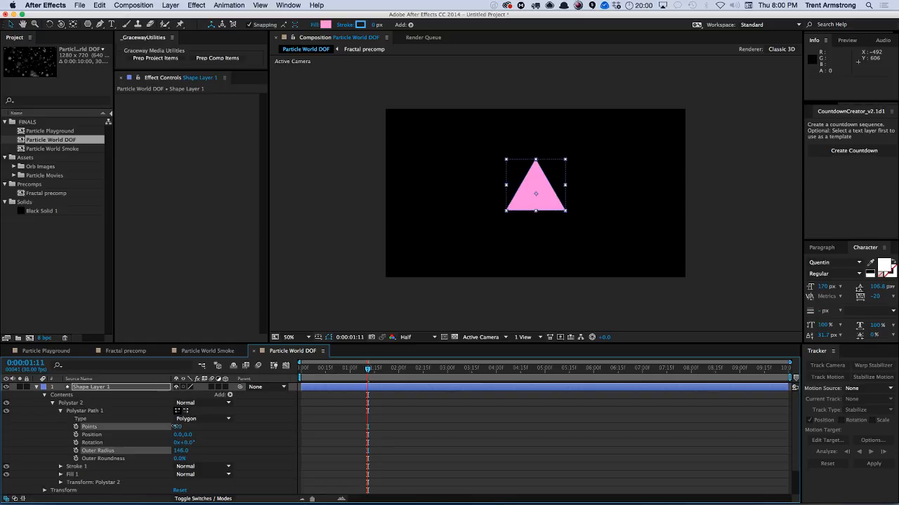
Move the shape layer to the bottom of the layer stack and hide it.
left_click(37, 387)
left_click_drag(80, 388, 80, 422)
left_click(6, 419)
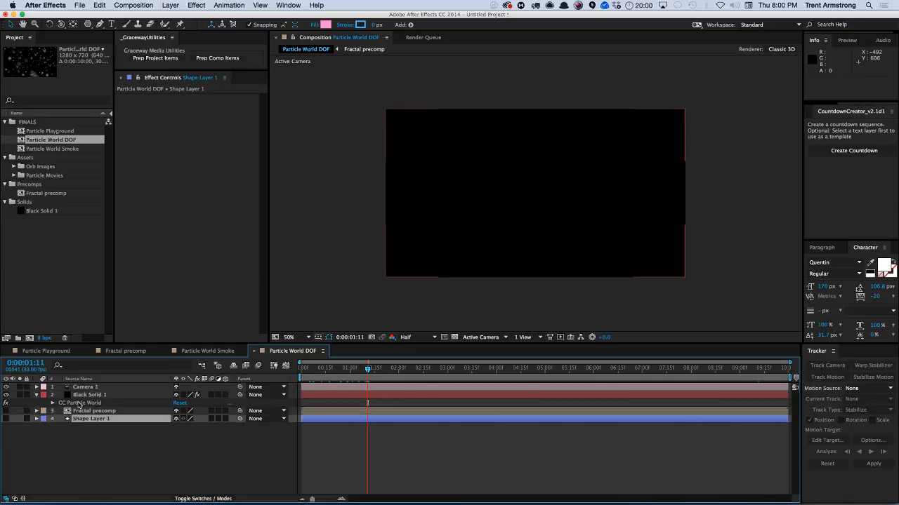
Set the particle solid's Texture Layer to Shape Layer 1.
left_click(89, 395)
scroll(225, 232, "down", 5)
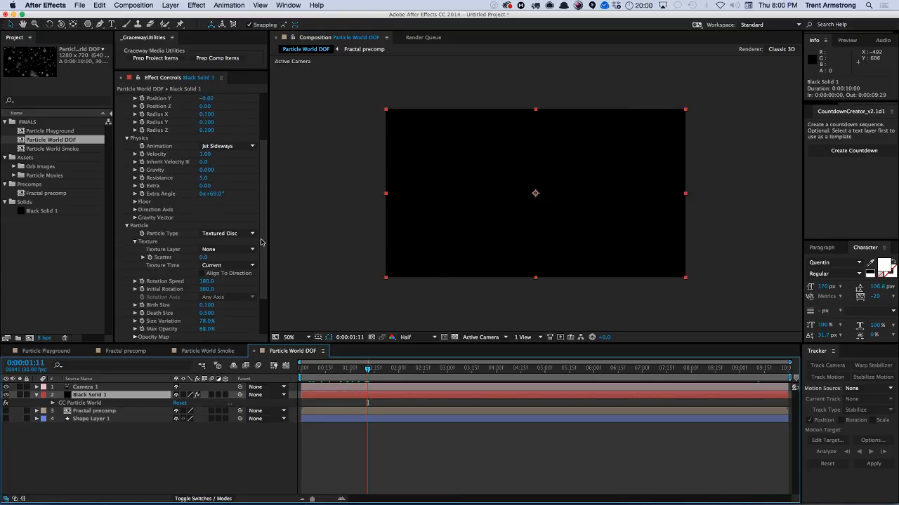
left_click(223, 245)
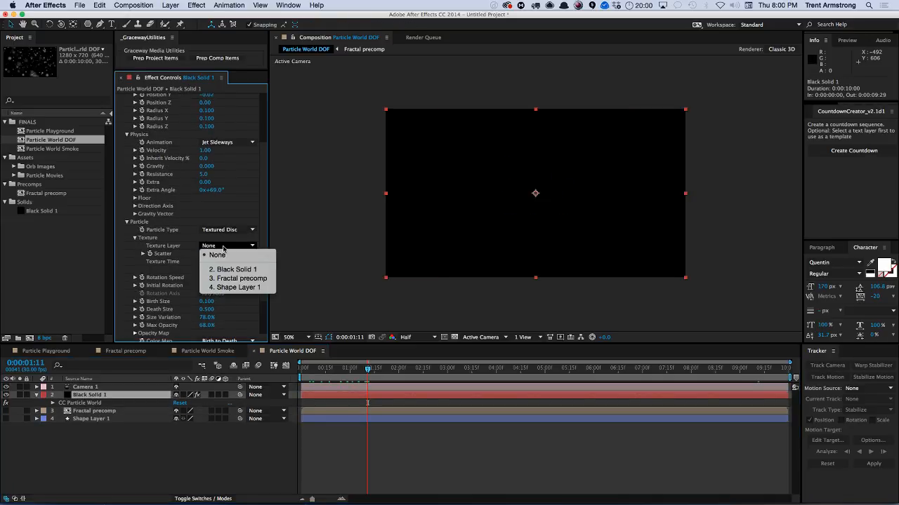
left_click(229, 288)
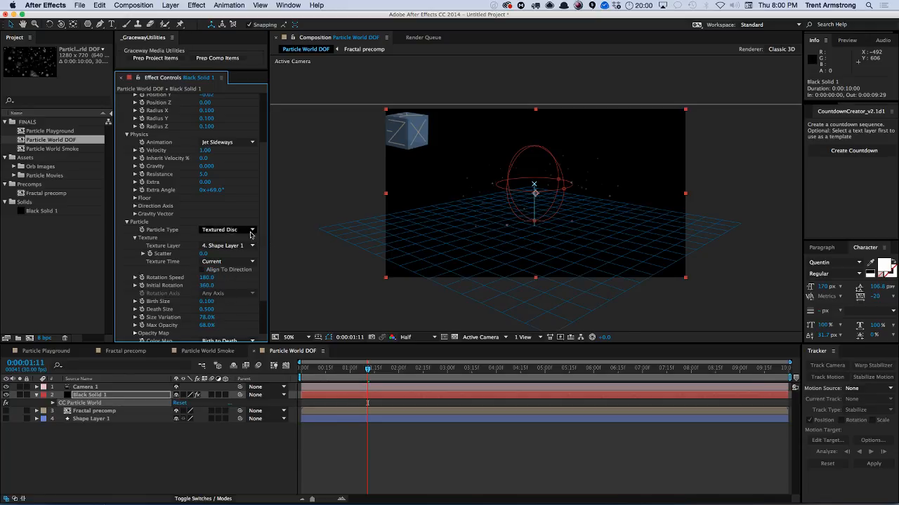
Set the particles' Birth Size to 1 and Death Size to 4.
scroll(263, 246, "down", 3)
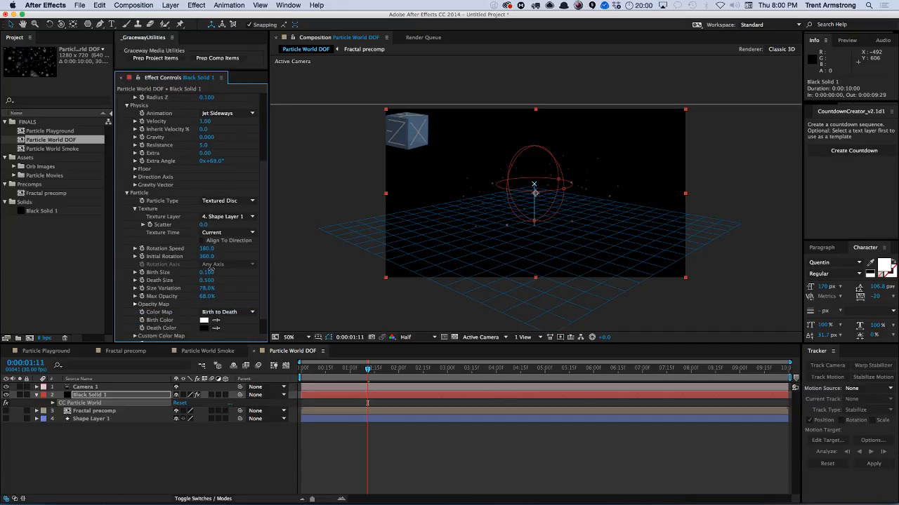
left_click(208, 272)
key("Tab")
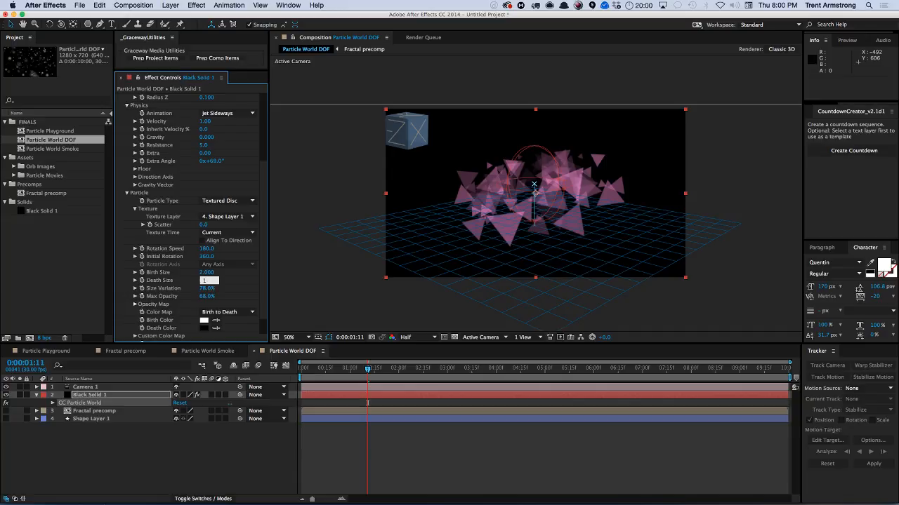
key("shift+Tab")
type("1")
key("Tab")
type("4")
key("Return")
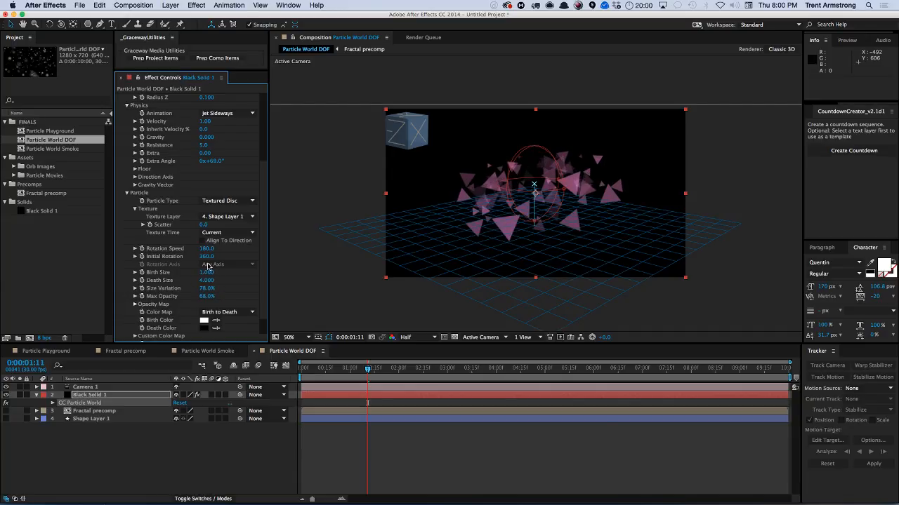
Set the particles' Max Opacity to 100%.
left_click(207, 295)
type("99")
key("Return")
left_click_drag(267, 292, 273, 292)
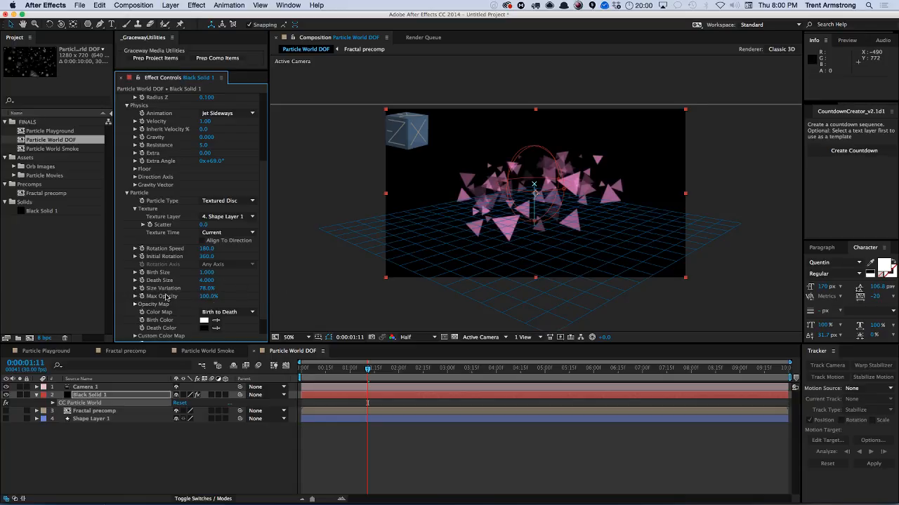
Expand the Opacity Map and reshape its curve to a flat, full-opacity line.
left_click(135, 305)
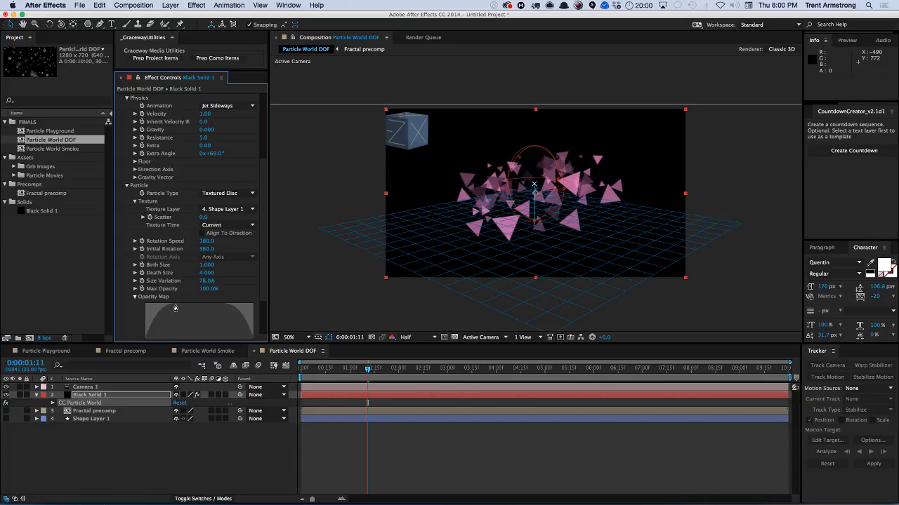
scroll(170, 254, "down", 4)
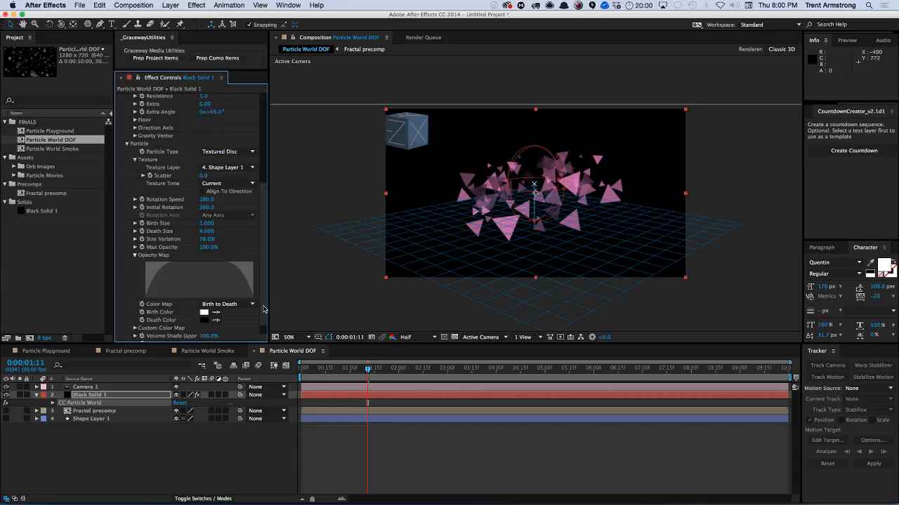
mouse_move(173, 252)
left_mouse_down()
mouse_move(141, 245)
mouse_move(258, 244)
left_mouse_up()
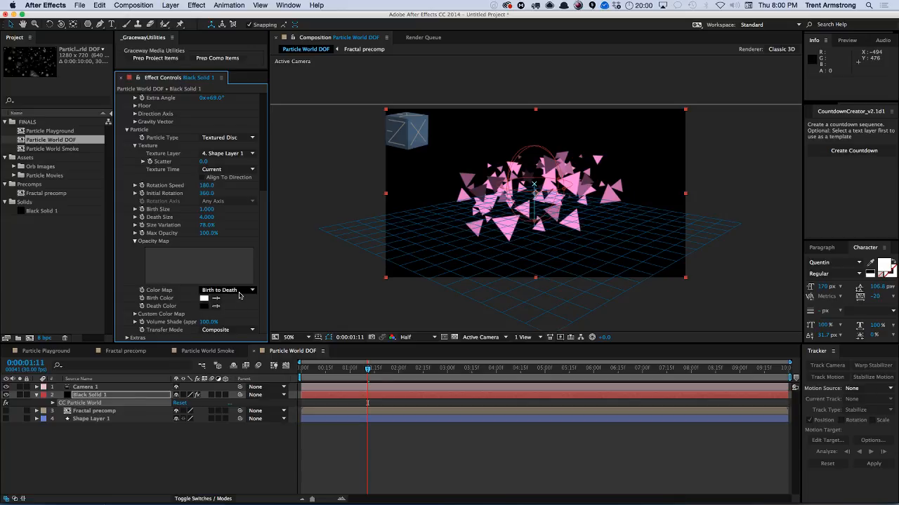
left_click(219, 330)
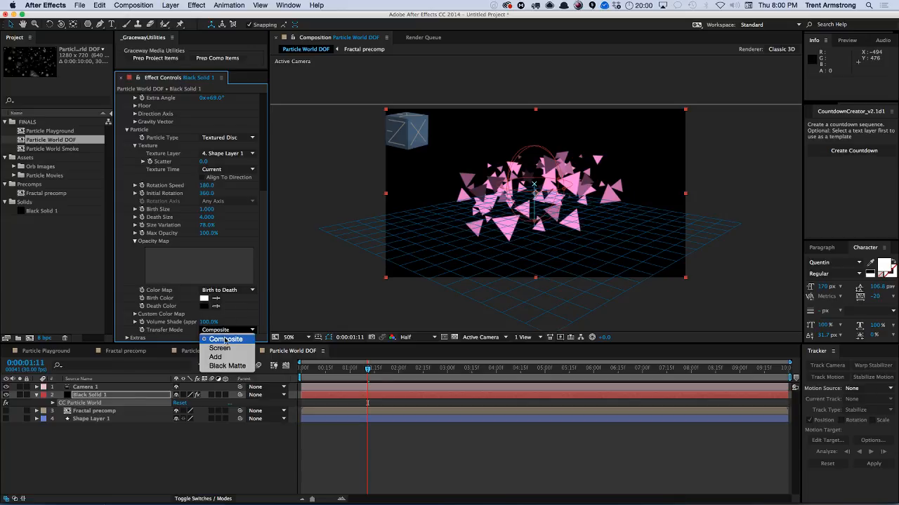
left_click(222, 366)
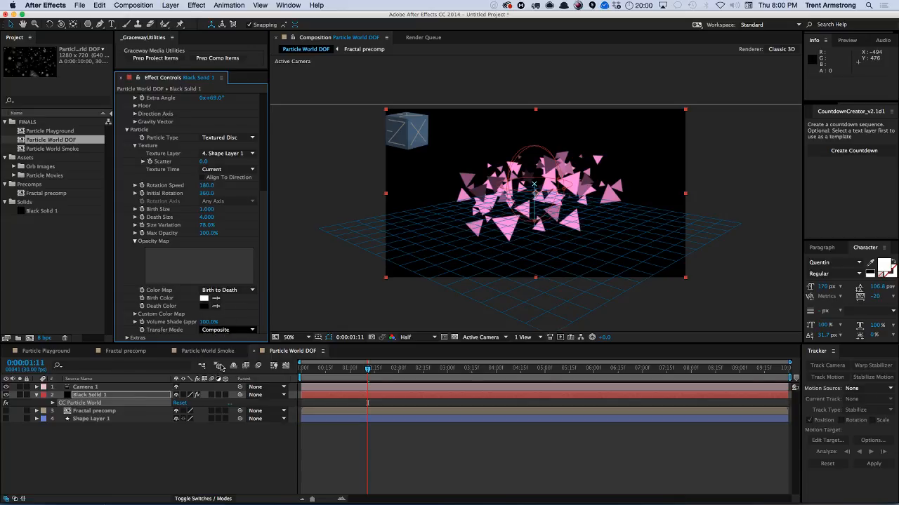
left_click(228, 330)
left_click(226, 340)
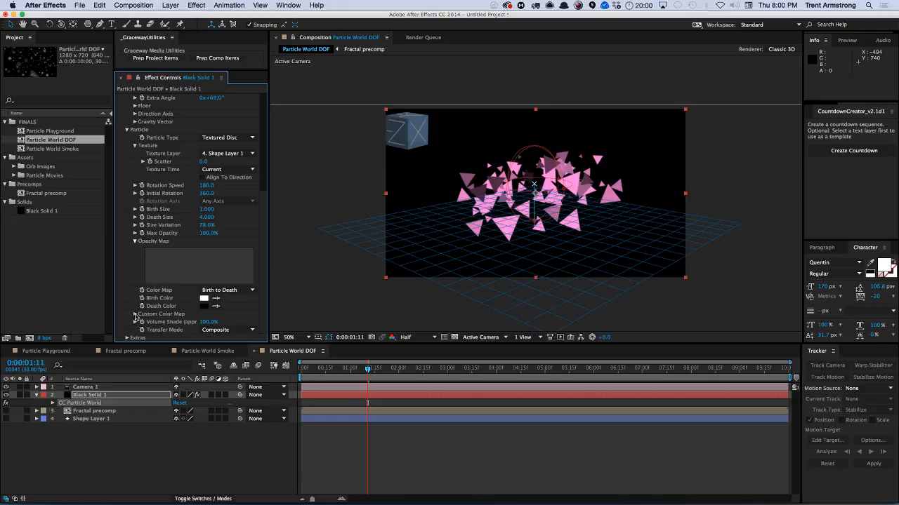
Set the Color Map to Custom and expand the Custom Color Map settings of the particle solid.
left_click(228, 291)
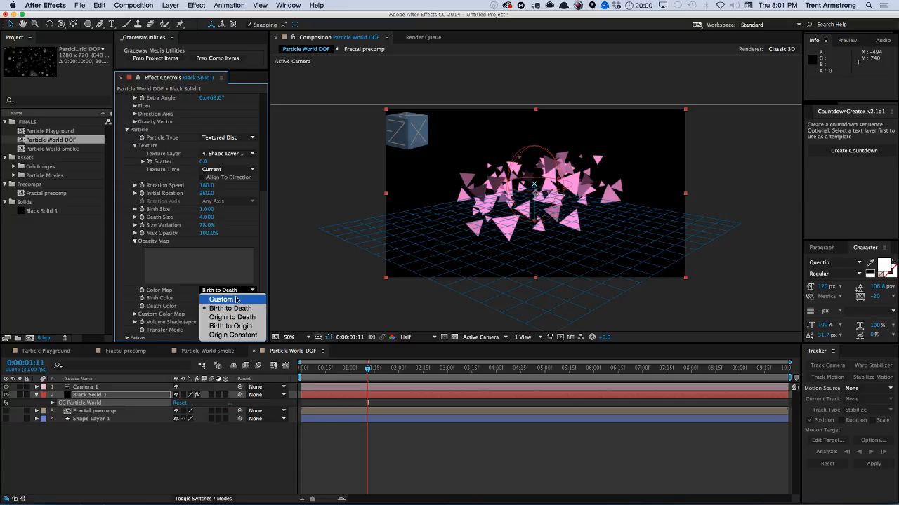
left_click(236, 300)
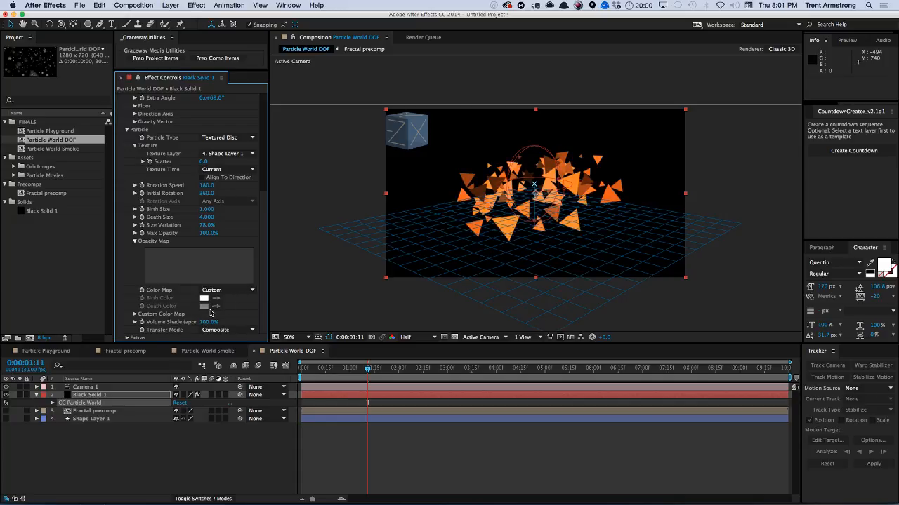
left_click(87, 420)
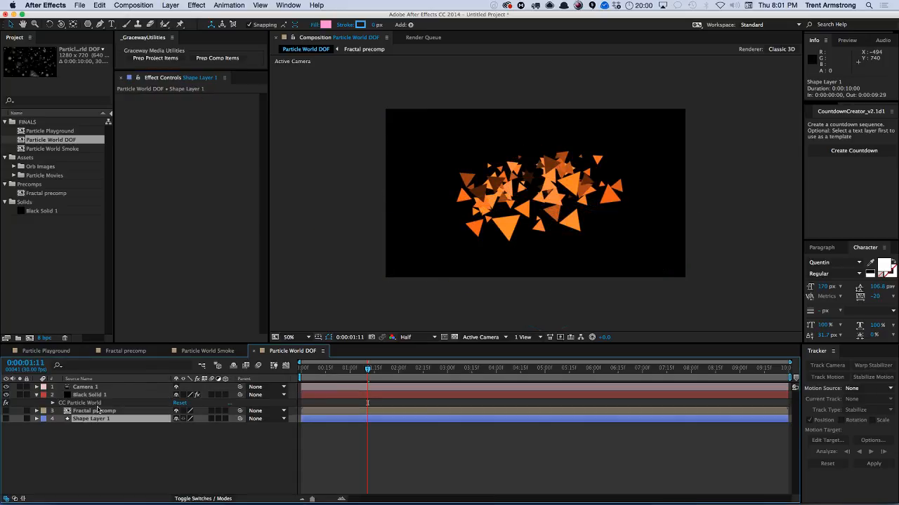
left_click(95, 395)
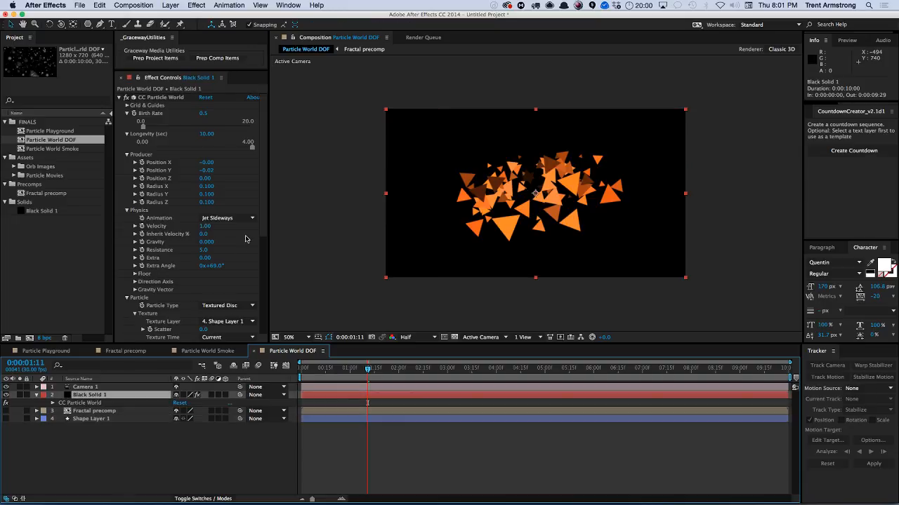
scroll(260, 293, "down", 5)
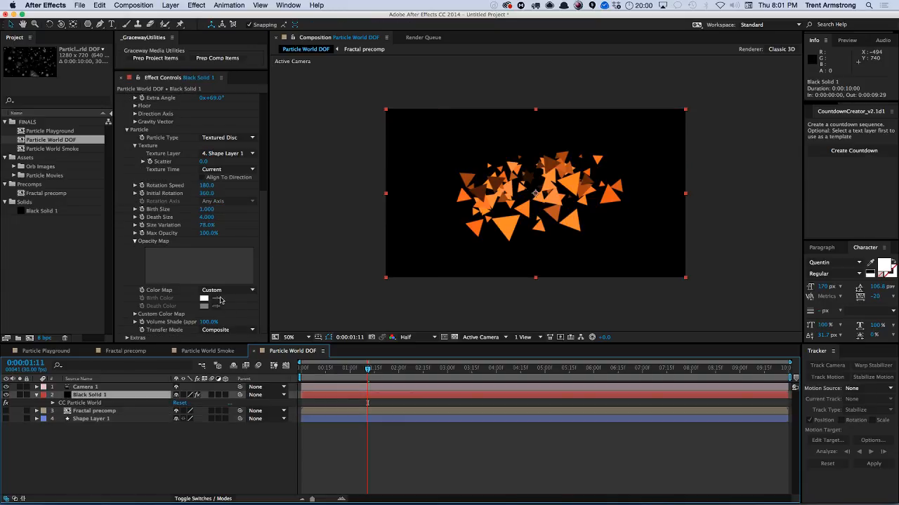
left_click(135, 315)
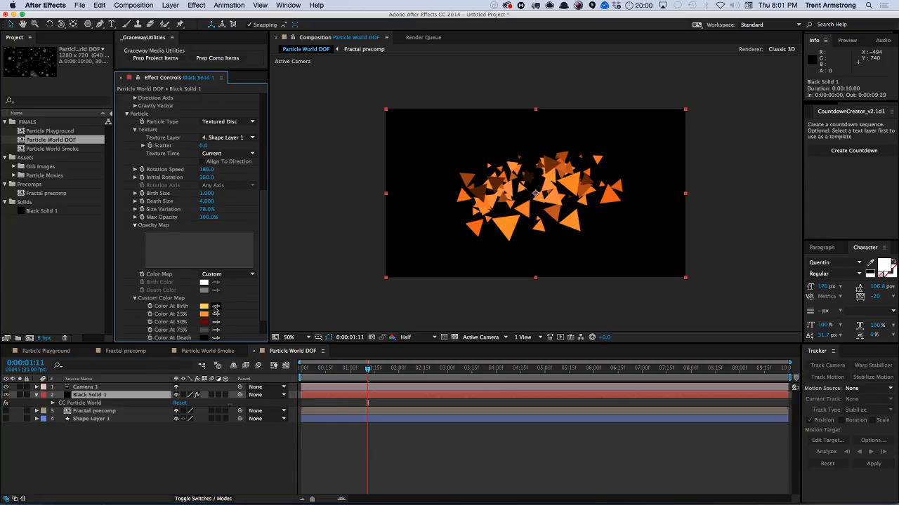
Set the Custom Color Map's Color At Birth to black.
left_click(203, 307)
left_click_drag(175, 208, 84, 273)
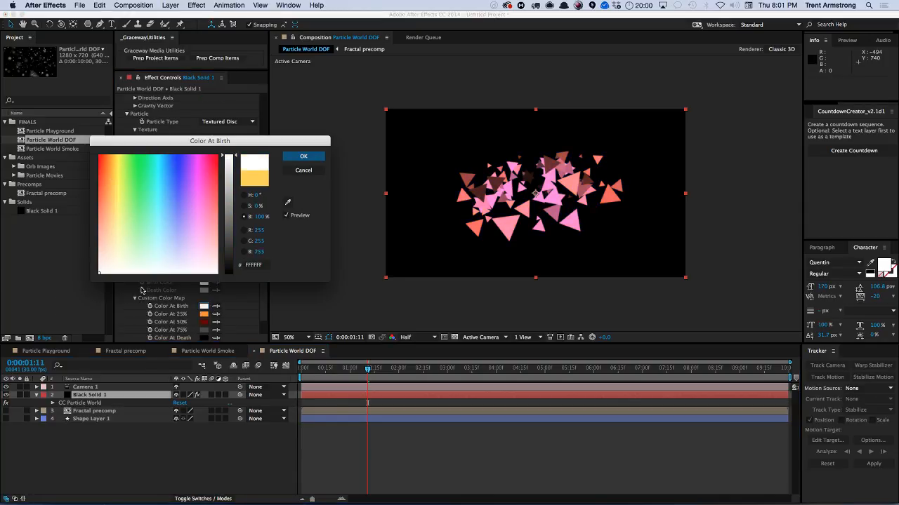
left_click(104, 263)
left_click_drag(229, 260, 227, 283)
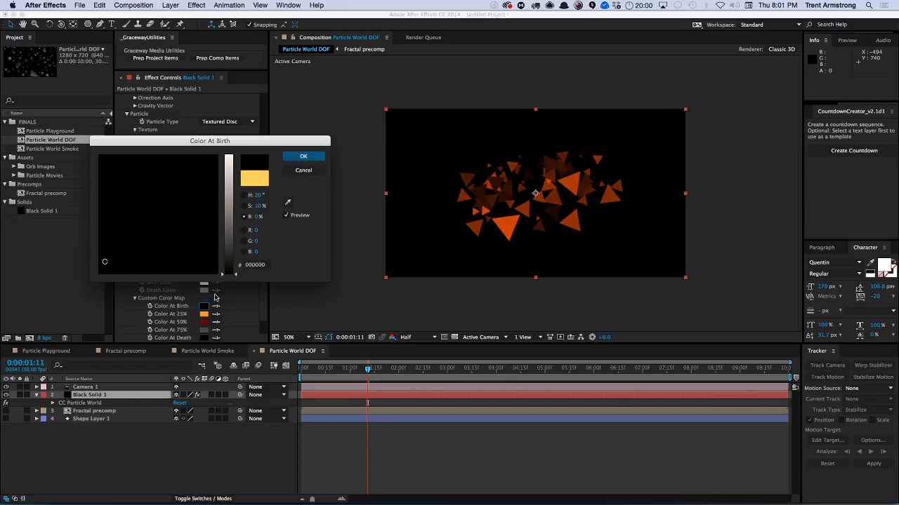
key("Return")
Set Color At 25% and Color At 50% to gray tones.
left_click(204, 314)
left_click_drag(173, 233, 160, 282)
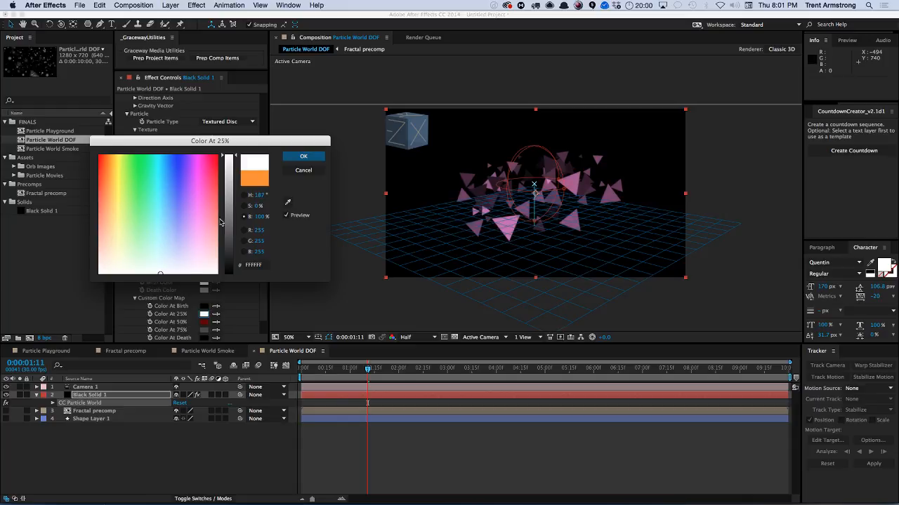
mouse_move(229, 210)
left_mouse_down()
mouse_move(226, 240)
mouse_move(233, 214)
left_mouse_up()
key("Return")
left_click(216, 323)
left_click(204, 315)
left_click(204, 322)
key("Return")
Set Color At 75% to light gray and Color At Death to white.
left_click(215, 330)
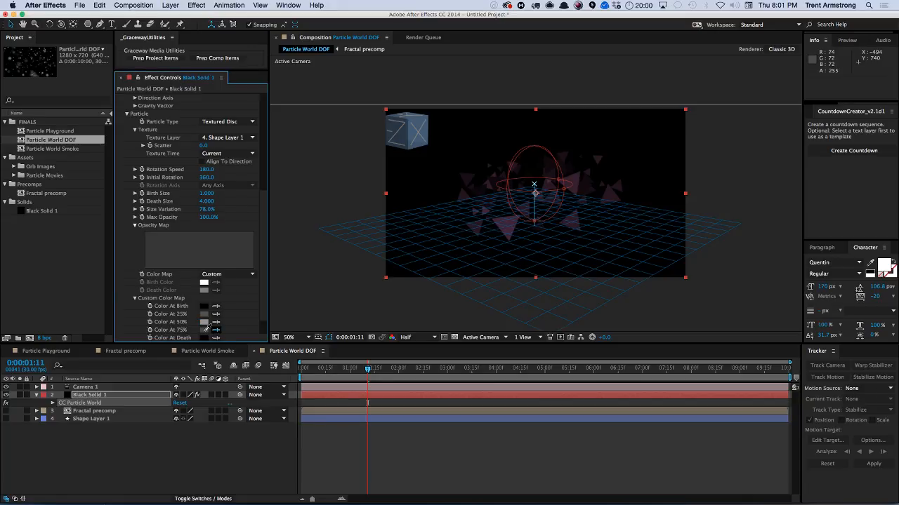
left_click(204, 332)
left_click_drag(223, 220, 229, 158)
key("Return")
left_click(204, 338)
key("Return")
left_click(203, 332)
left_click_drag(228, 211, 229, 157)
key("Return")
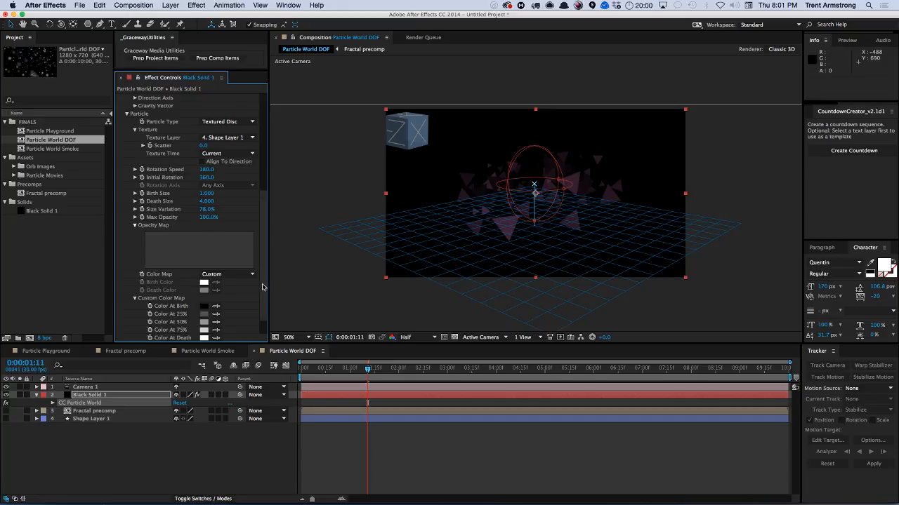
Set Volume Shade to 0%.
scroll(262, 287, "down", 2)
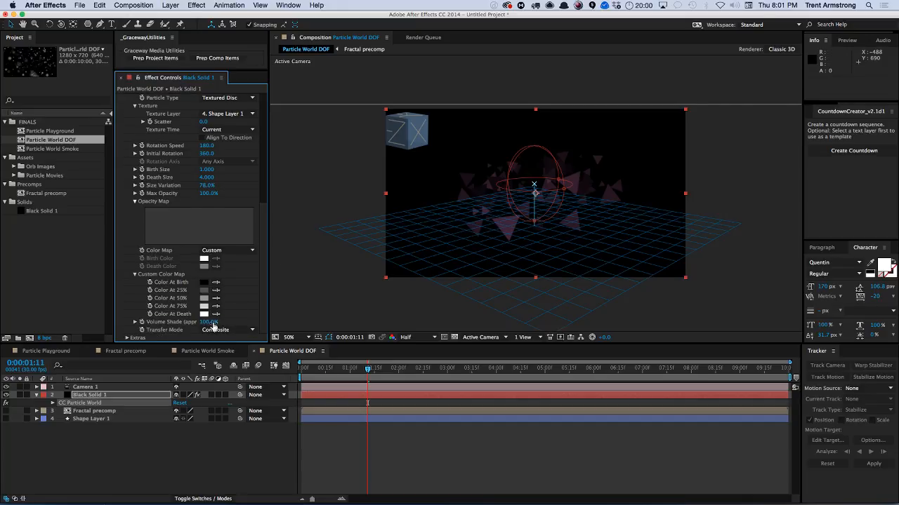
left_click_drag(211, 322, 142, 322)
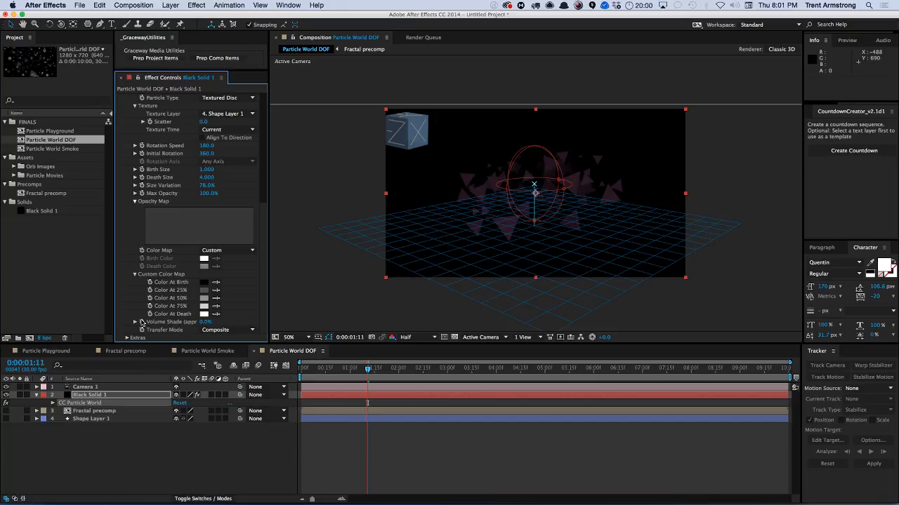
left_click(227, 330)
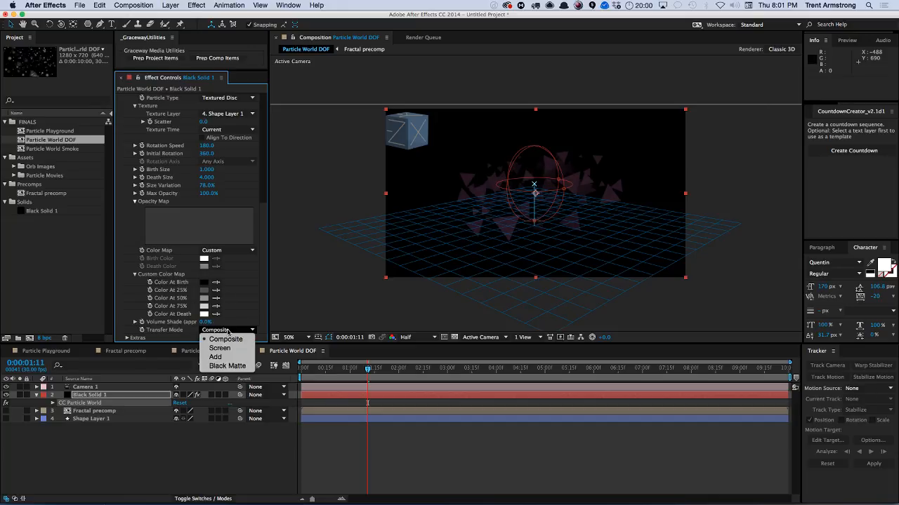
left_click(223, 348)
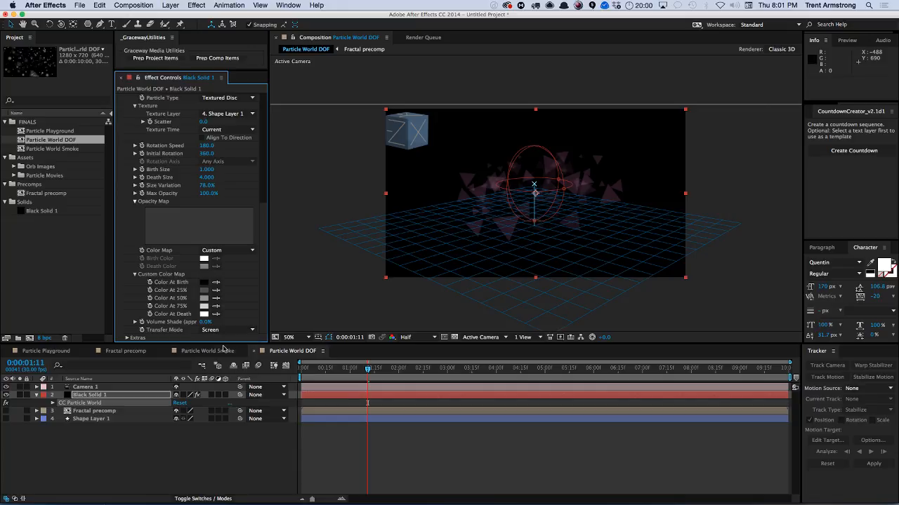
key("super+z")
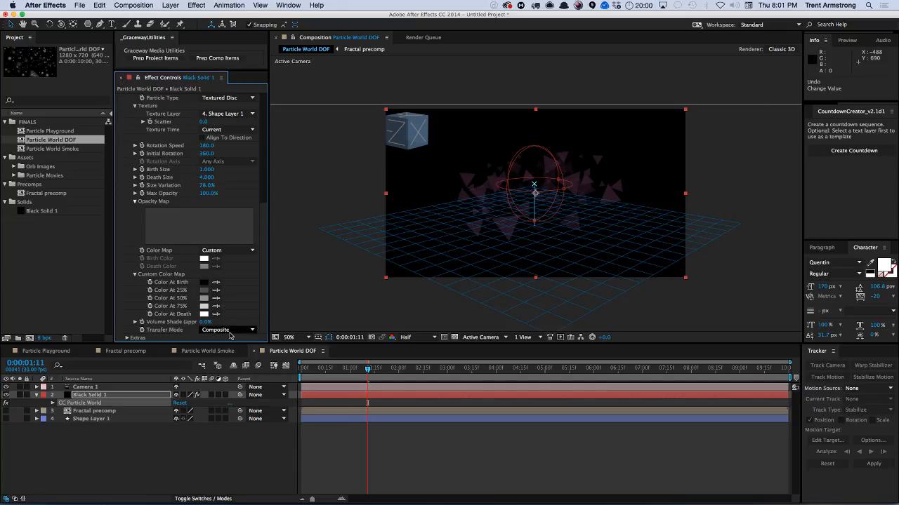
Compare the Color Map options and set the Color Map to Birth to Death.
left_click(232, 251)
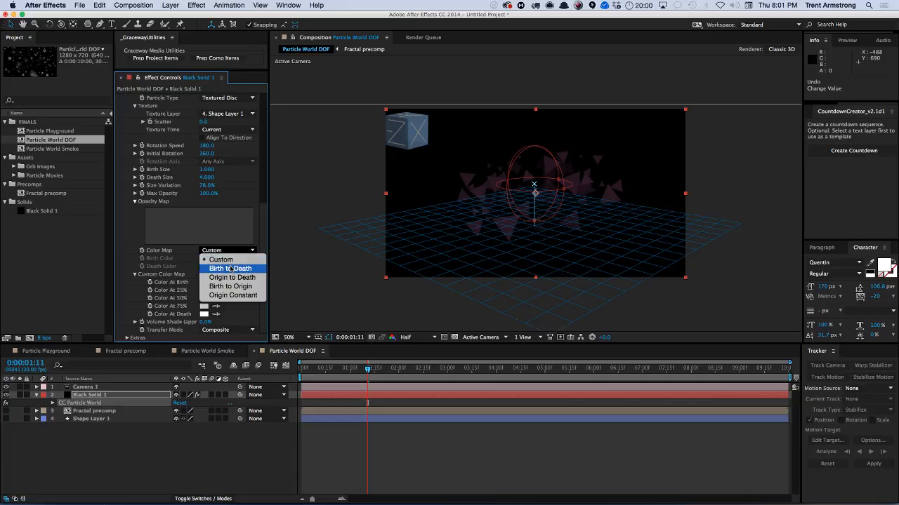
left_click(230, 268)
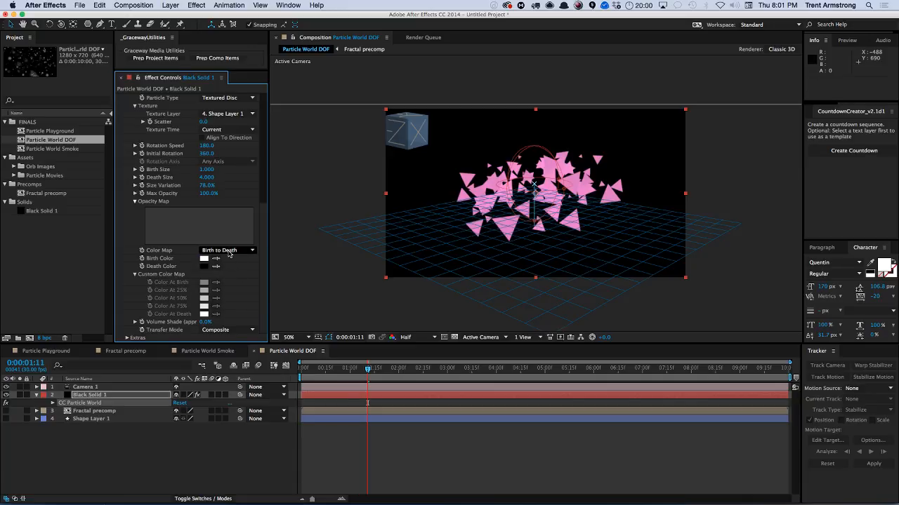
left_click(232, 251)
left_click(228, 272)
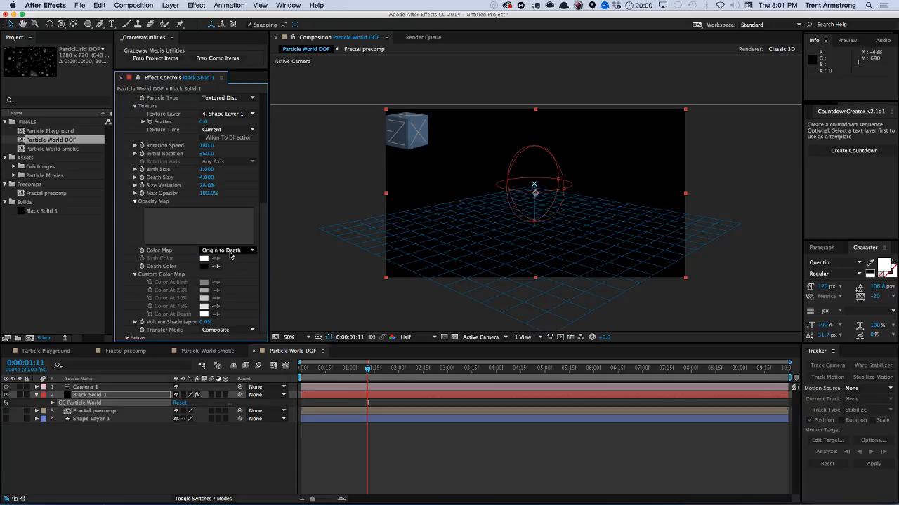
left_click(232, 251)
left_click(229, 284)
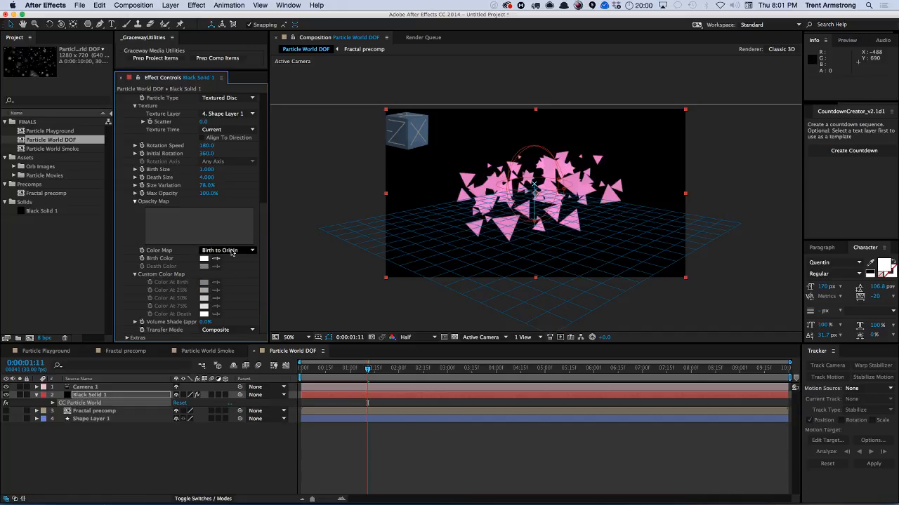
left_click(232, 251)
left_click(231, 295)
left_click(232, 252)
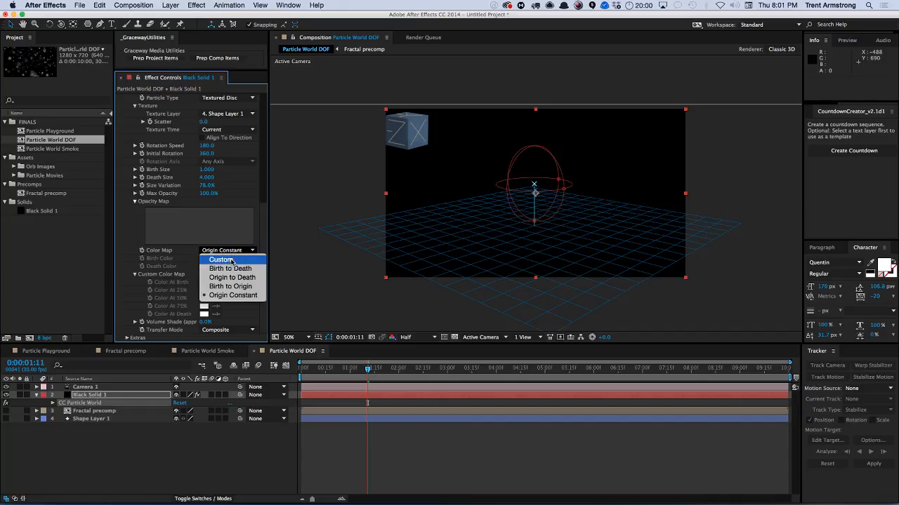
left_click(229, 268)
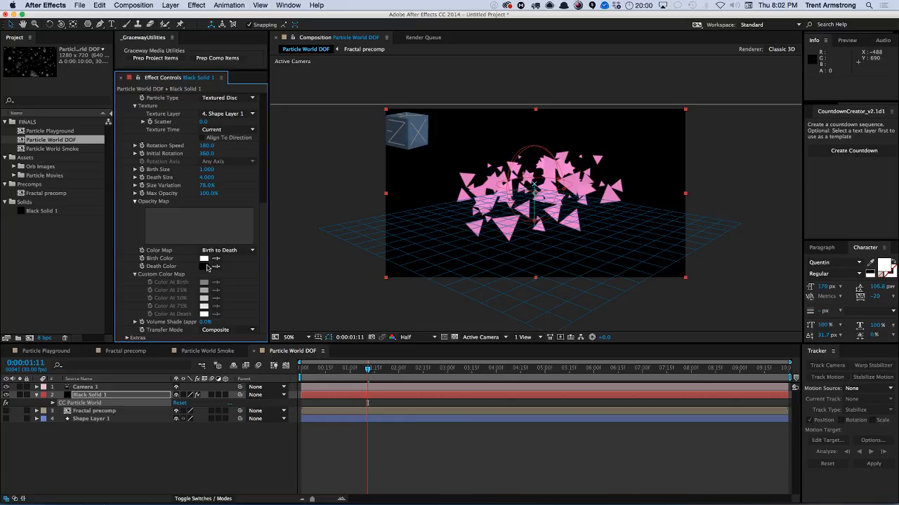
Compare the Transfer Mode options Screen, Add and Black Matte, returning it to Composite.
left_click(229, 330)
left_click(226, 348)
left_click(228, 330)
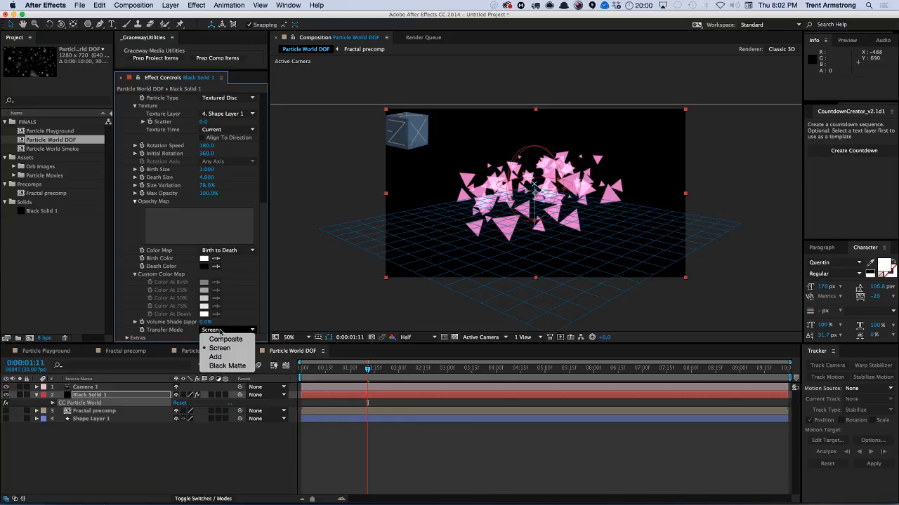
left_click(217, 357)
left_click(229, 330)
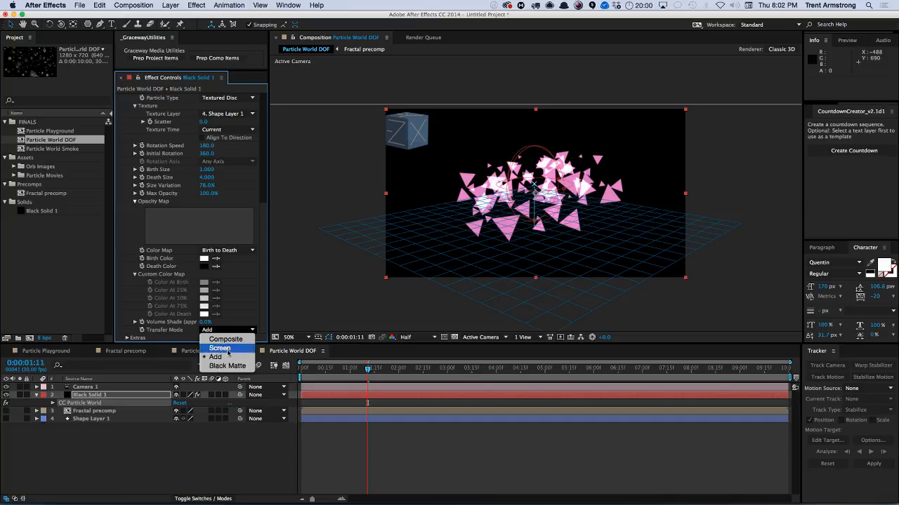
left_click(224, 364)
left_click(228, 330)
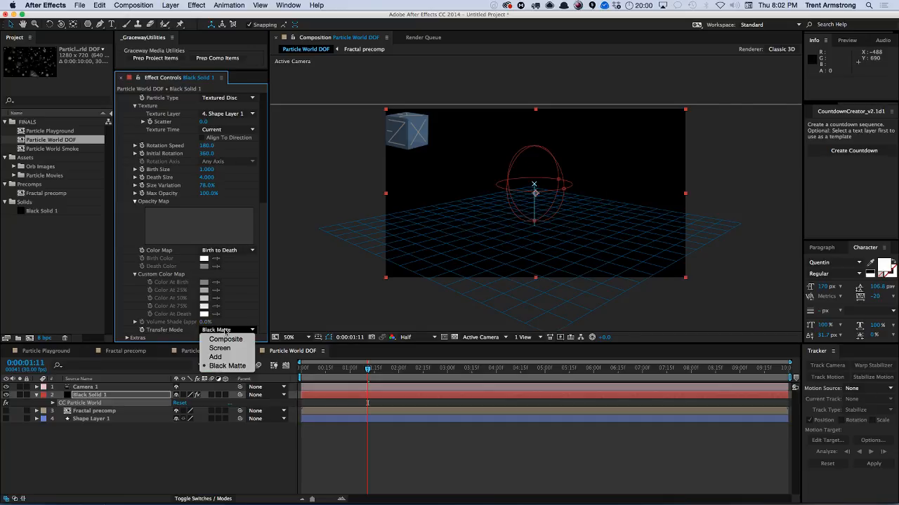
left_click(225, 339)
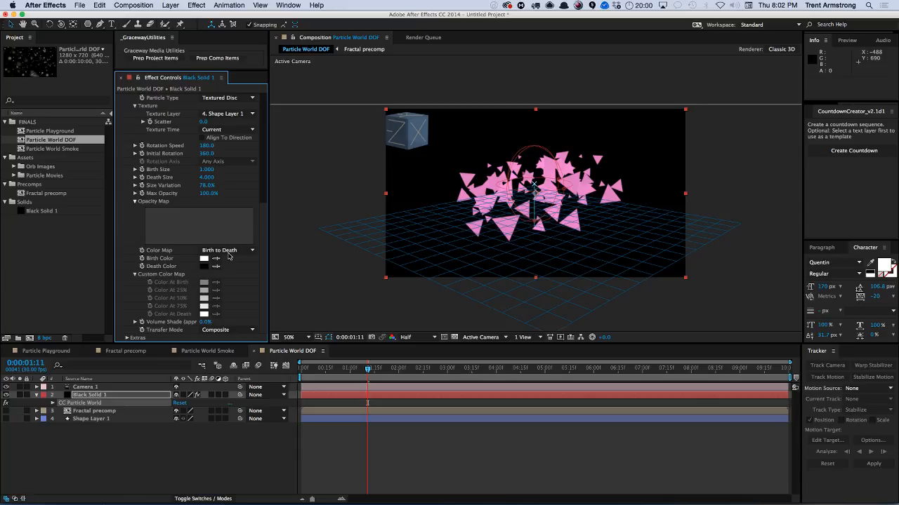
Set the Color Map to Custom and reselect the Black Solid 1 layer.
left_click(228, 251)
left_click(223, 255)
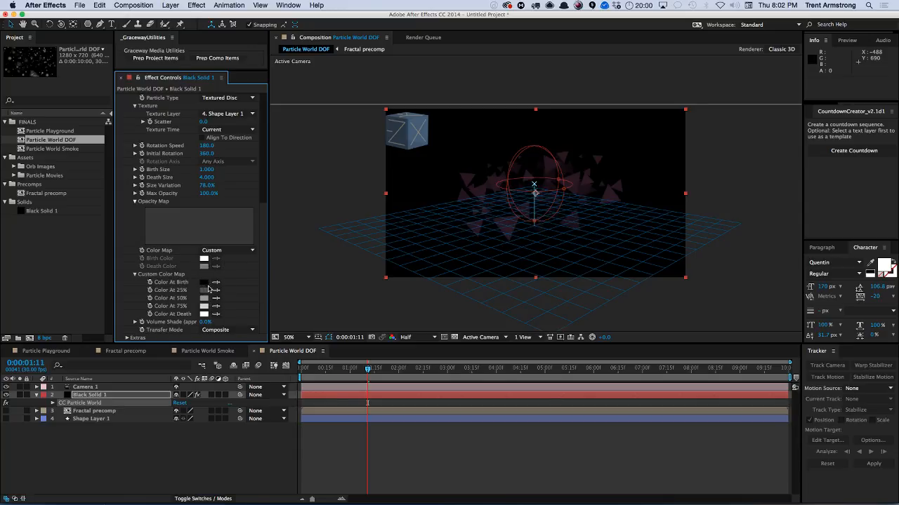
left_click(88, 419)
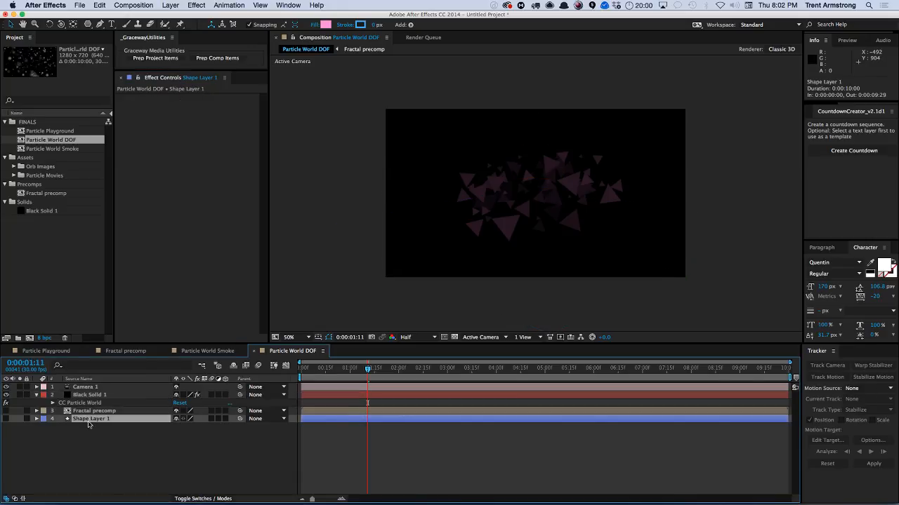
left_click(90, 396)
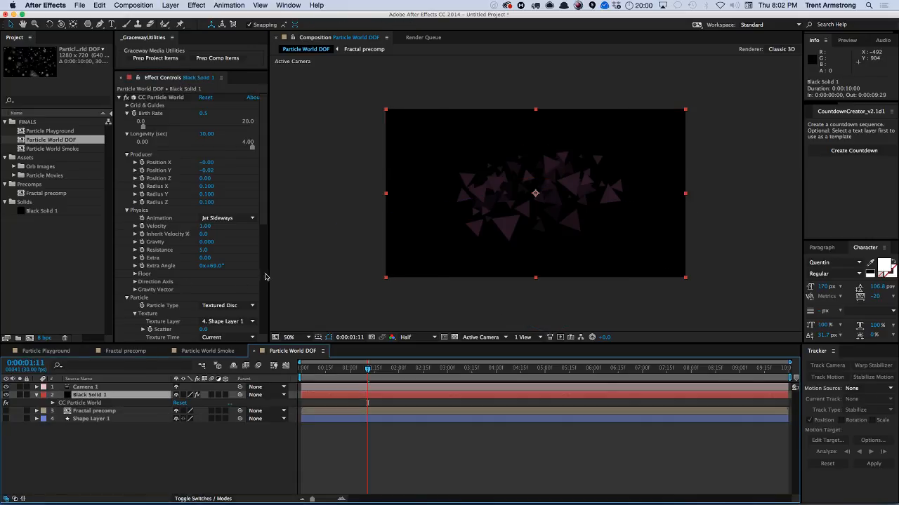
scroll(265, 277, "down", 5)
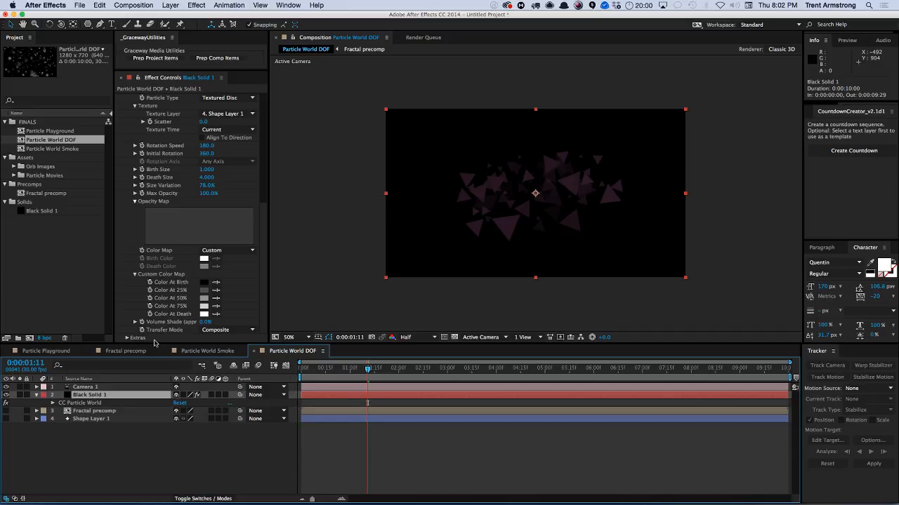
left_click(221, 331)
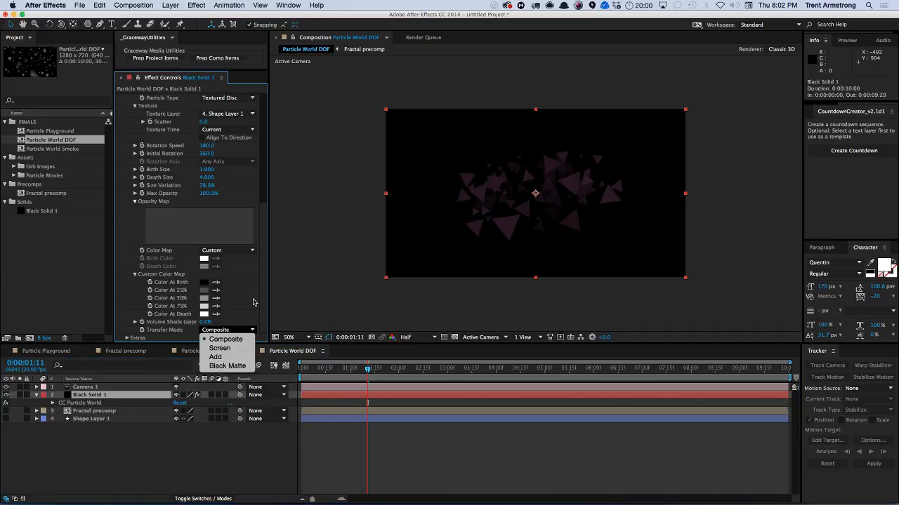
left_click(253, 302)
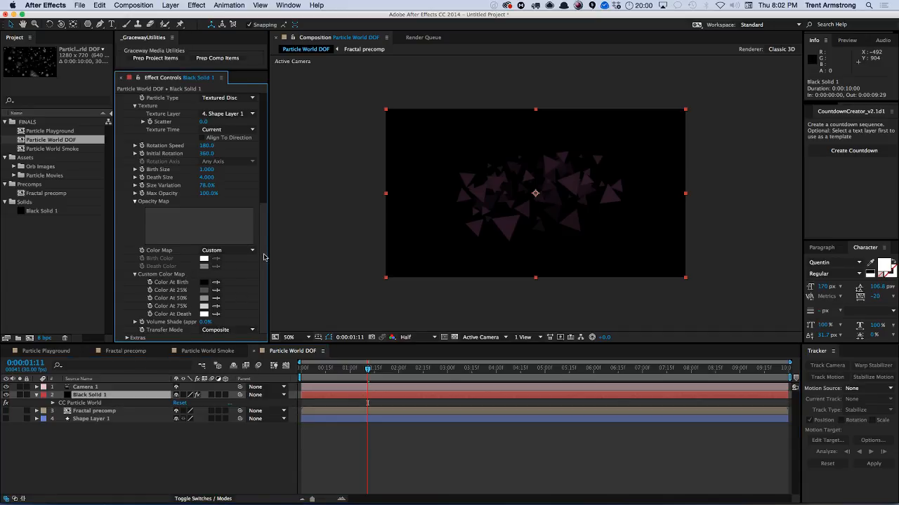
Change the Particle Type to Tetrahedron and scrub the timeline to preview it.
scroll(263, 256, "up", 6)
left_click(232, 306)
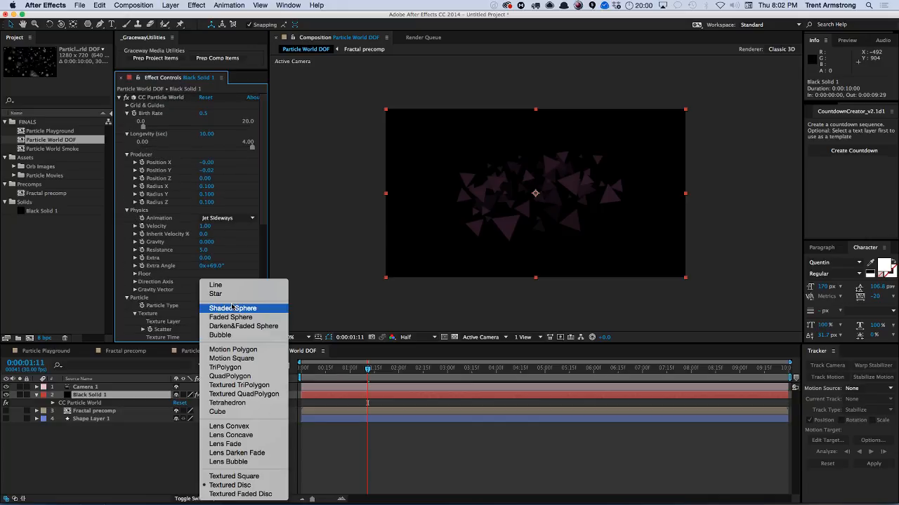
left_click(228, 403)
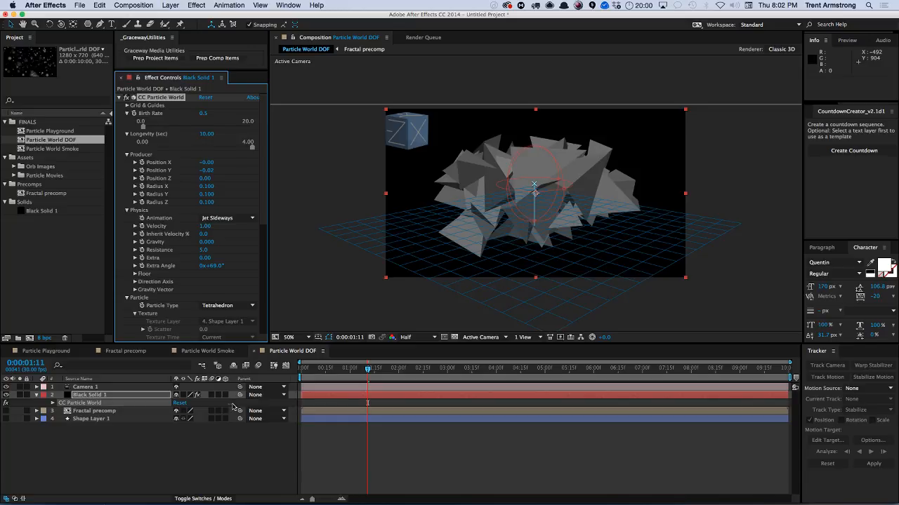
left_click_drag(364, 375, 388, 389)
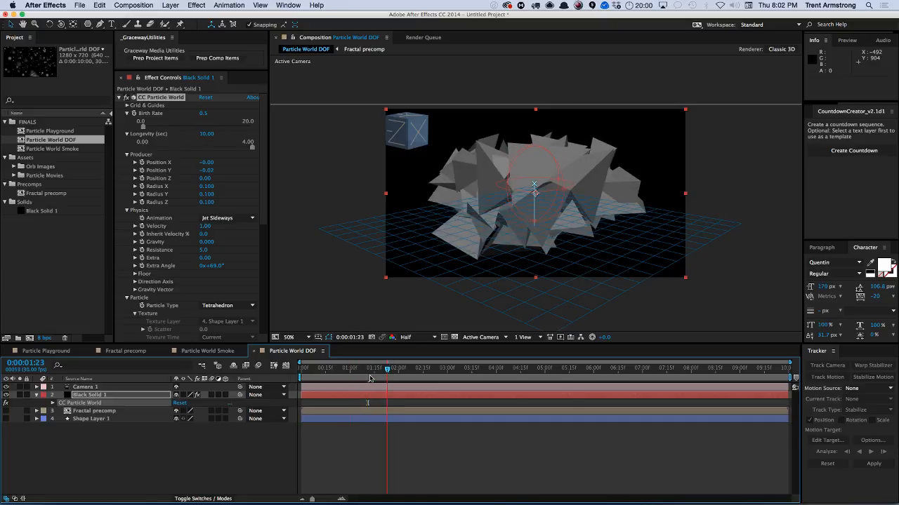
Set the Physics Resistance to 3.0.
left_click(238, 219)
left_click(249, 267)
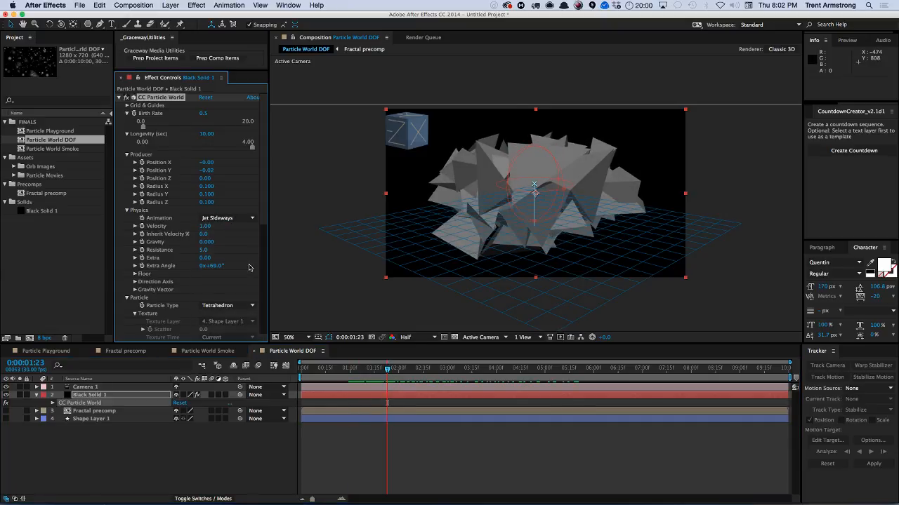
left_click(202, 250)
type("5")
key("Return")
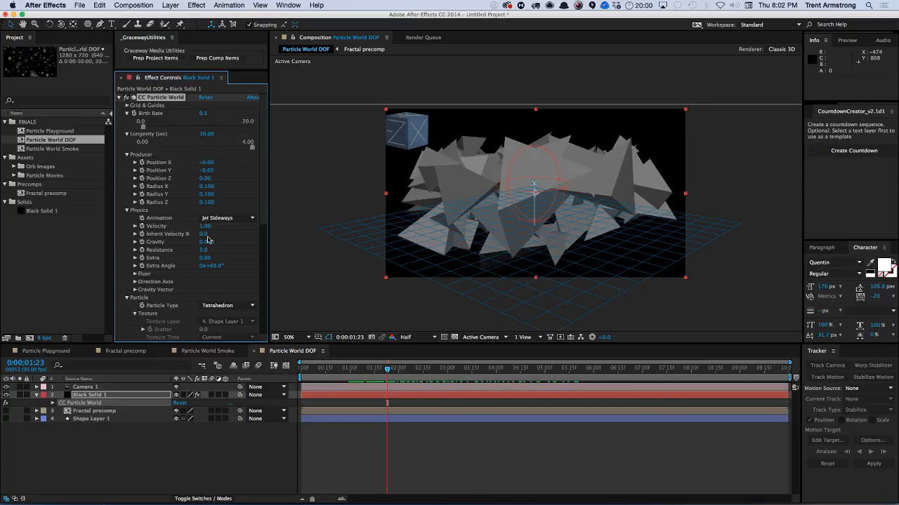
Try Textured QuadPolygon and Textured TriPolygon, then set the Particle Type to QuadPolygon and scrub the preview.
left_click(225, 304)
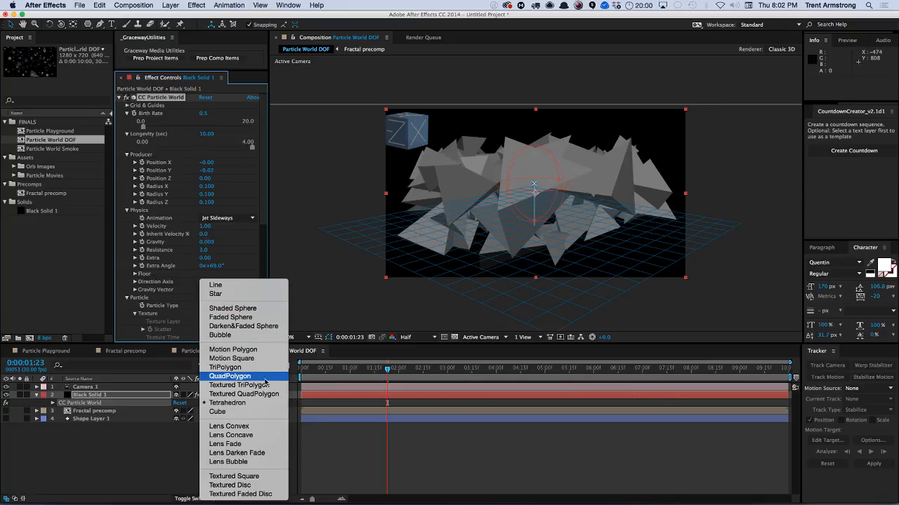
left_click(244, 394)
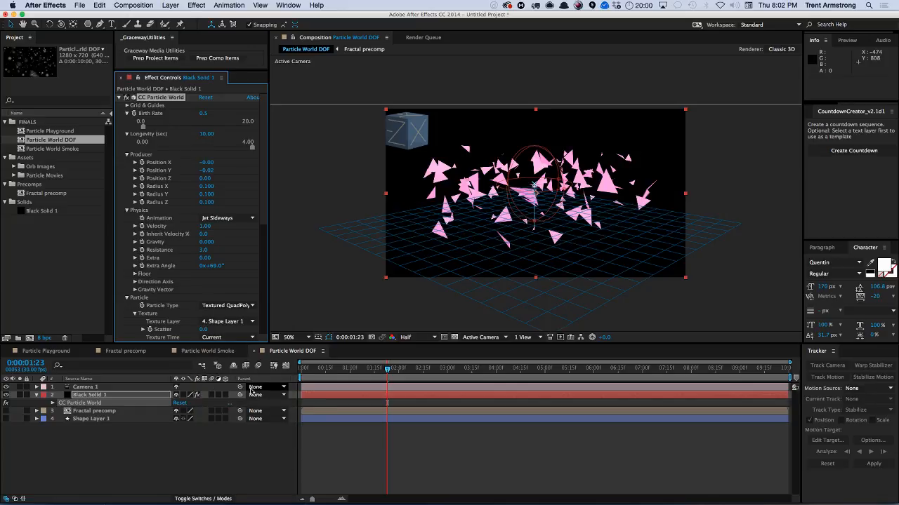
left_click(224, 305)
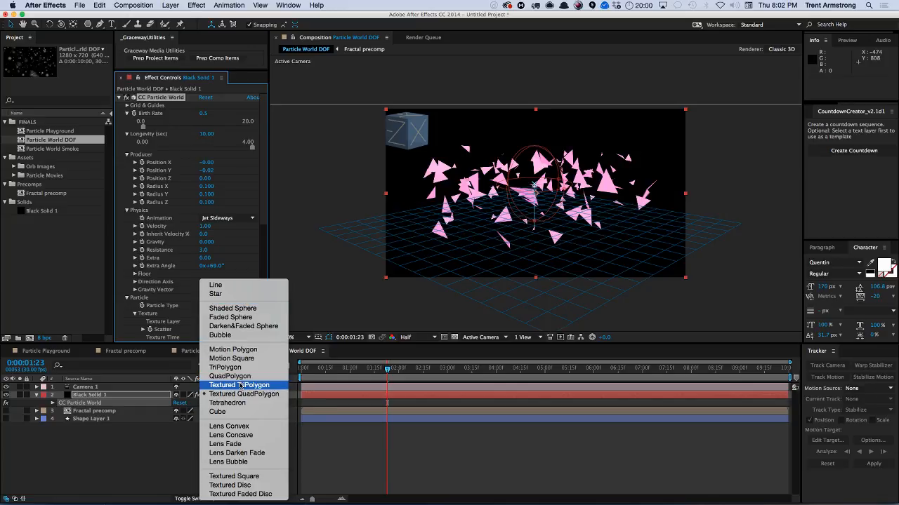
left_click(246, 384)
left_click(226, 306)
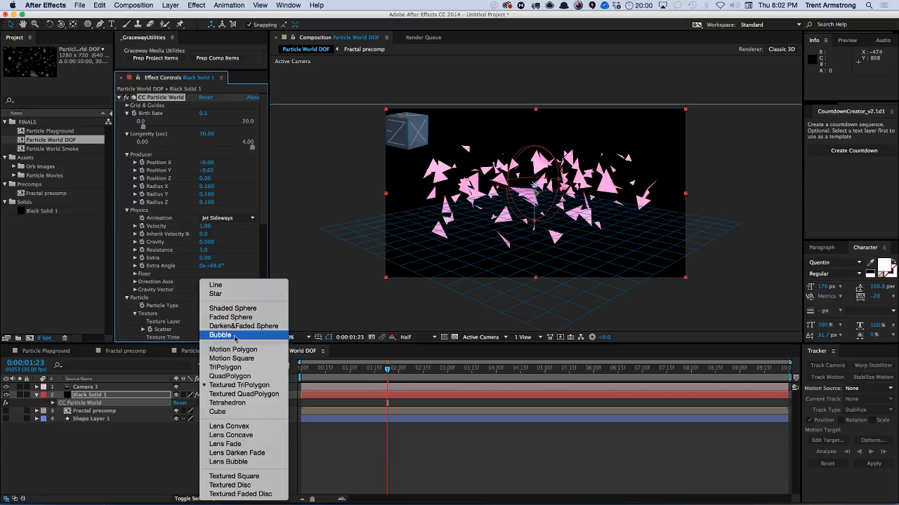
left_click(239, 376)
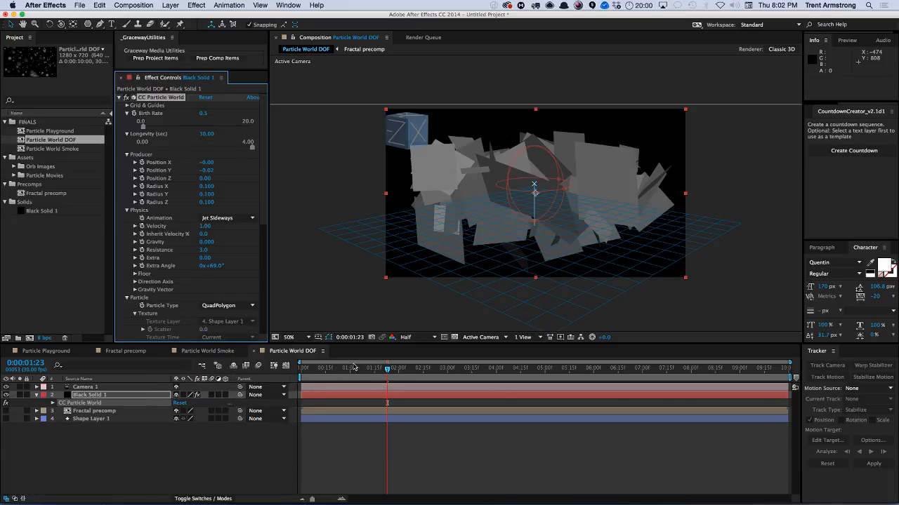
left_click_drag(336, 370, 360, 374)
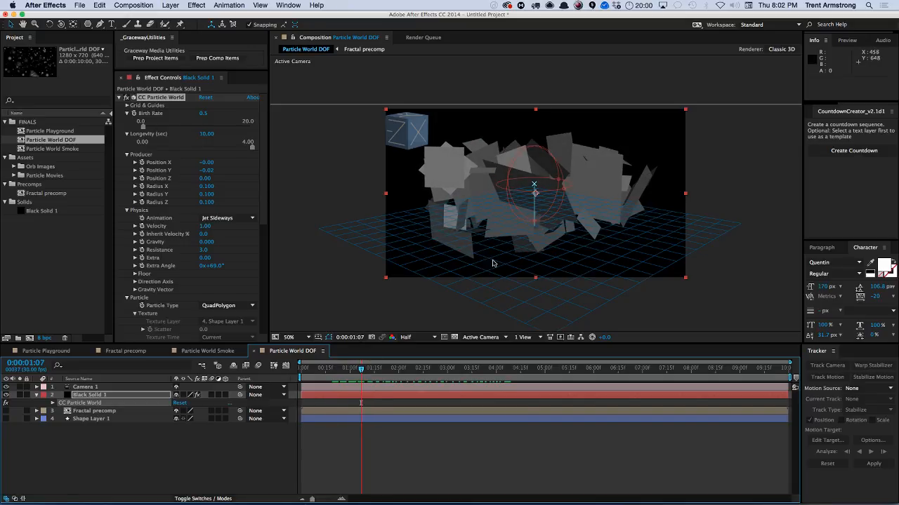
Orbit the camera and set the Color Map to Birth to Death.
key("c")
left_click_drag(492, 263, 421, 245)
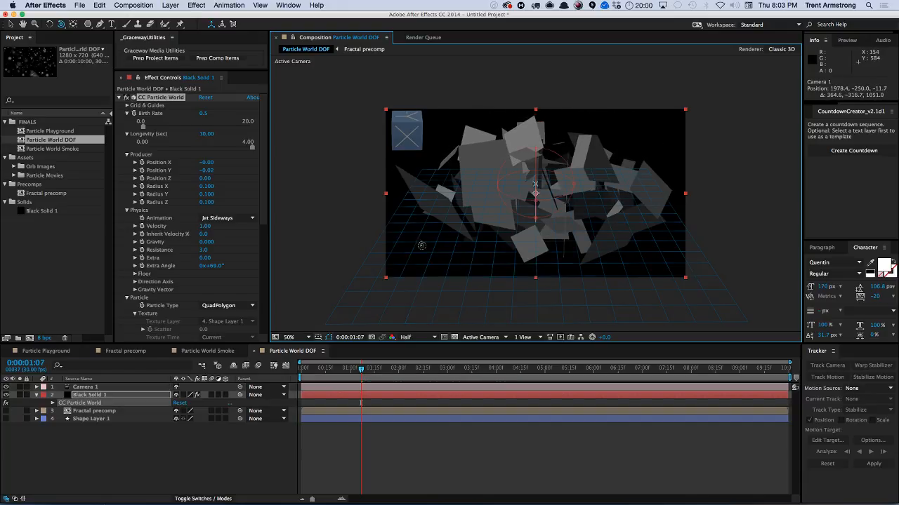
scroll(257, 279, "down", 5)
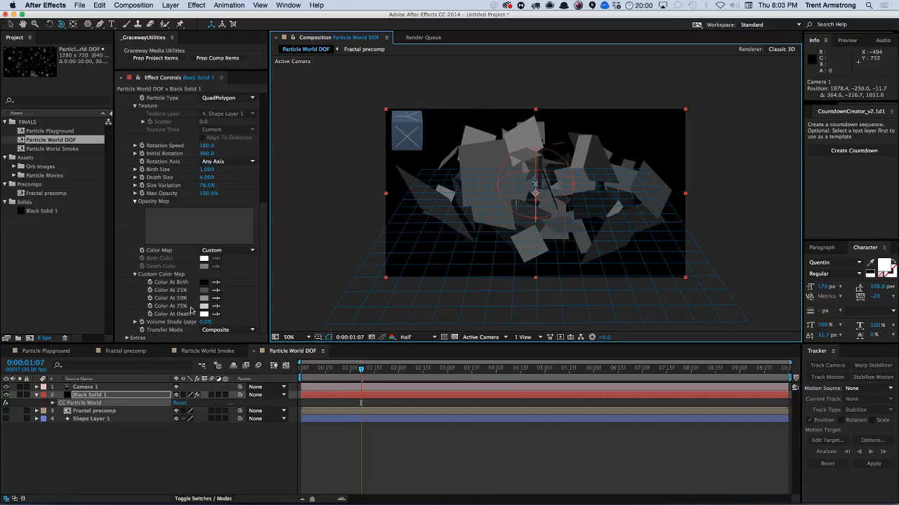
left_click(220, 251)
left_click(225, 268)
left_click(224, 252)
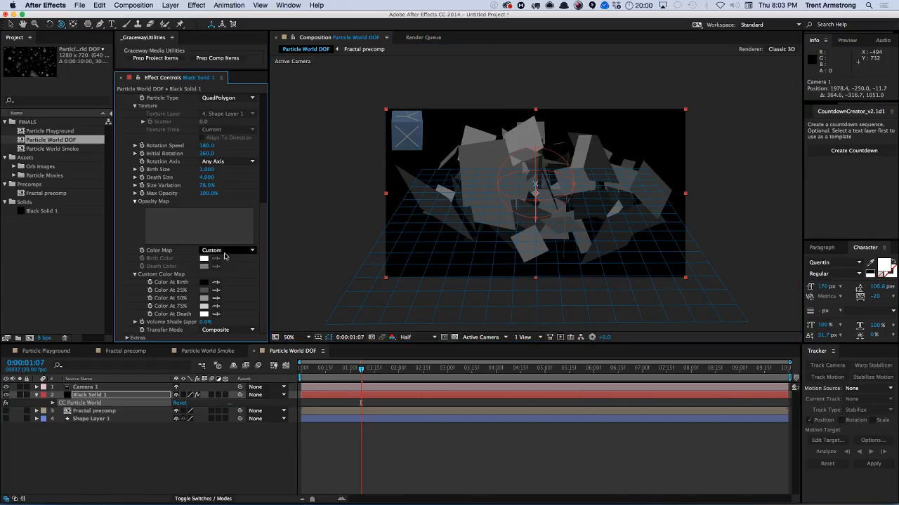
left_click(225, 269)
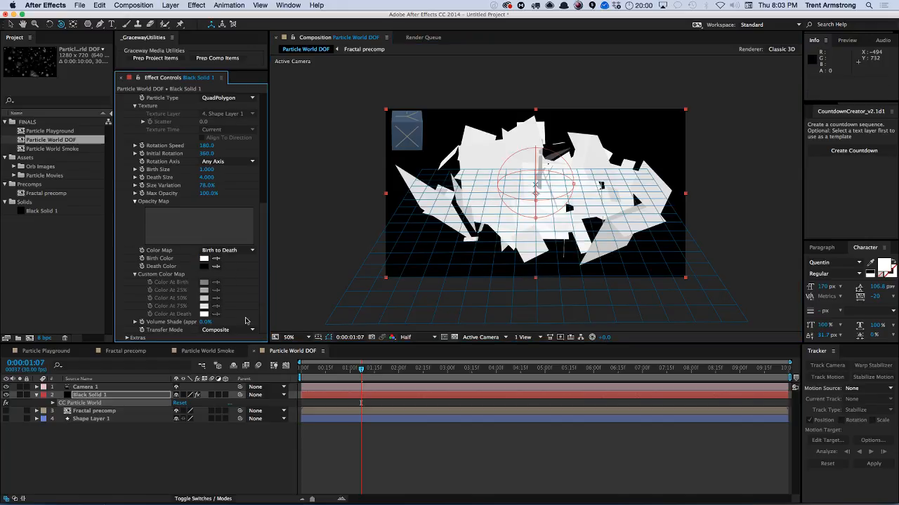
Play back and orbit around the QuadPolygon particles to inspect them.
mouse_move(360, 368)
left_mouse_down()
mouse_move(665, 379)
mouse_move(355, 385)
left_mouse_up()
key("space")
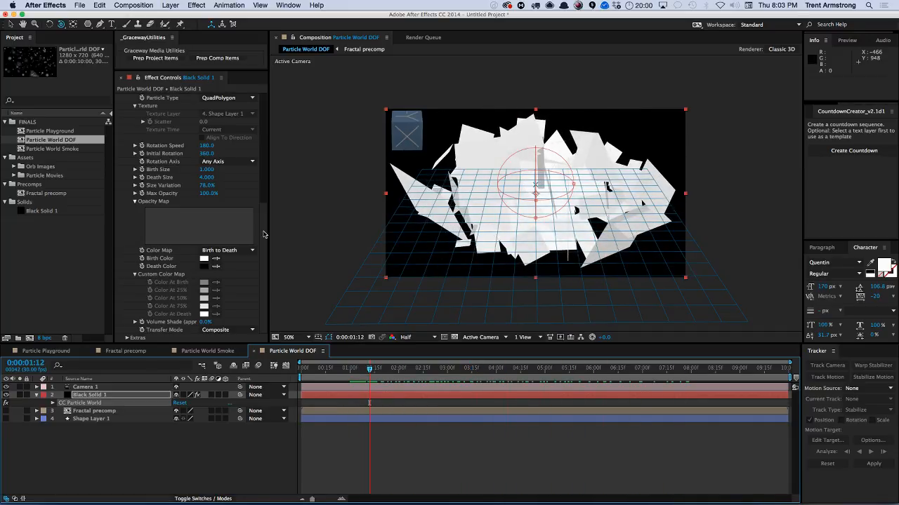
scroll(192, 220, "up", 10)
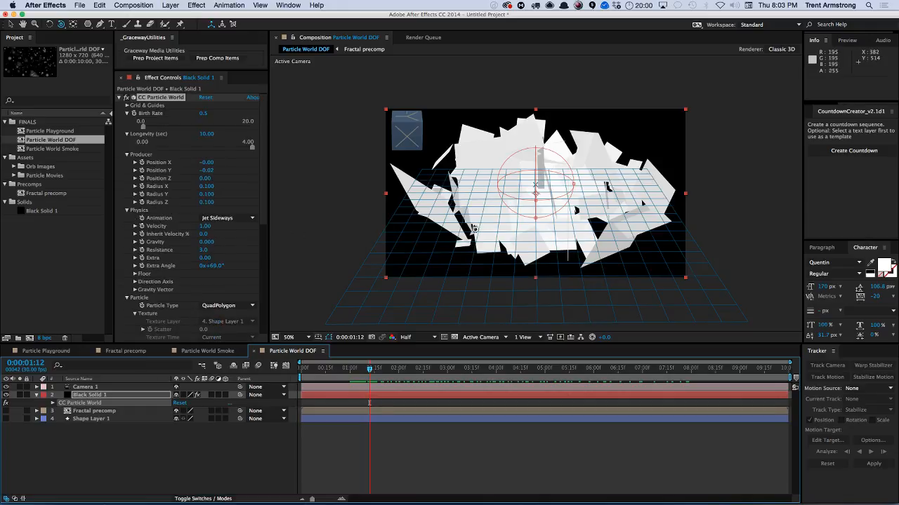
left_click_drag(501, 214, 472, 237)
left_click_drag(264, 209, 263, 254)
scroll(202, 270, "down", 5)
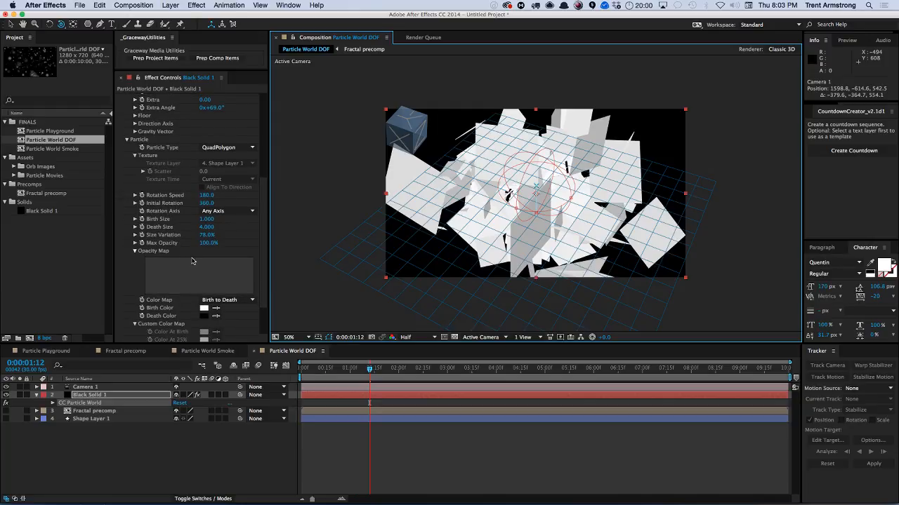
Add a new light to the composition and shift its Position toward the upper left.
key("super+alt+shift+l")
key("Return")
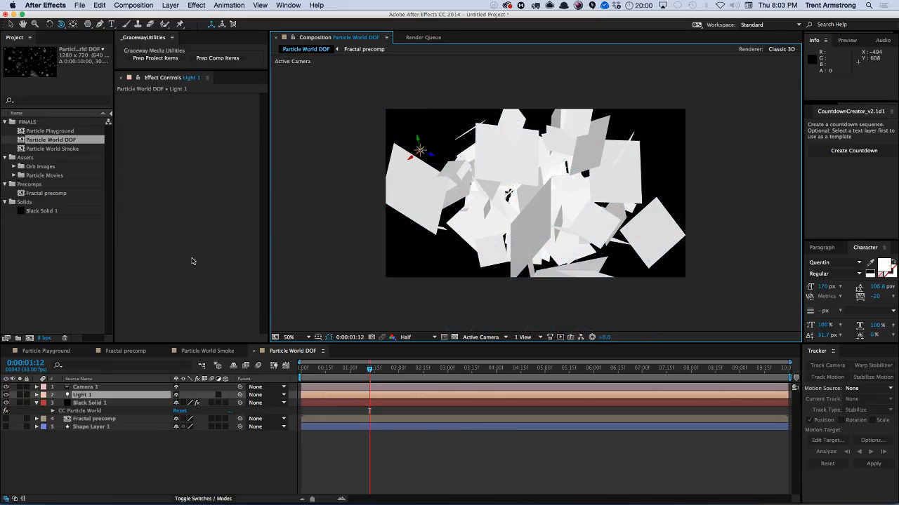
key("p")
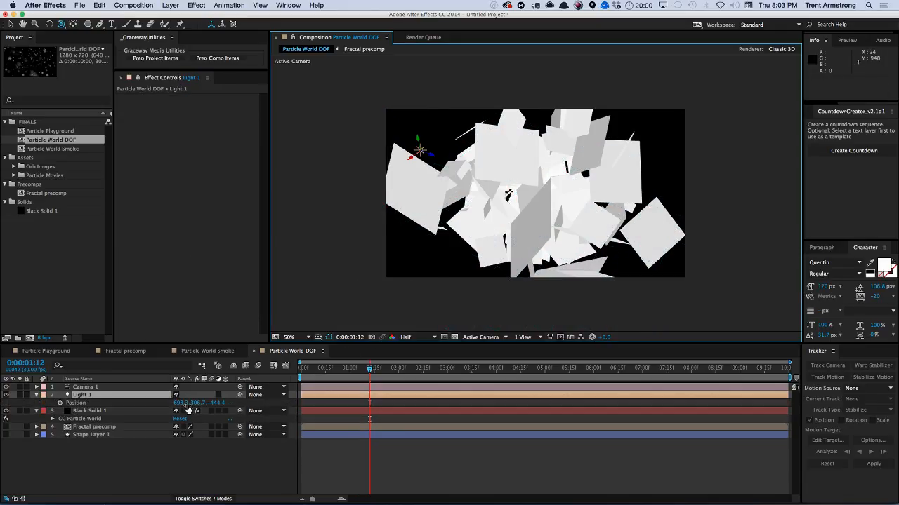
left_click_drag(187, 403, 171, 391)
left_click(36, 395)
left_click(36, 403)
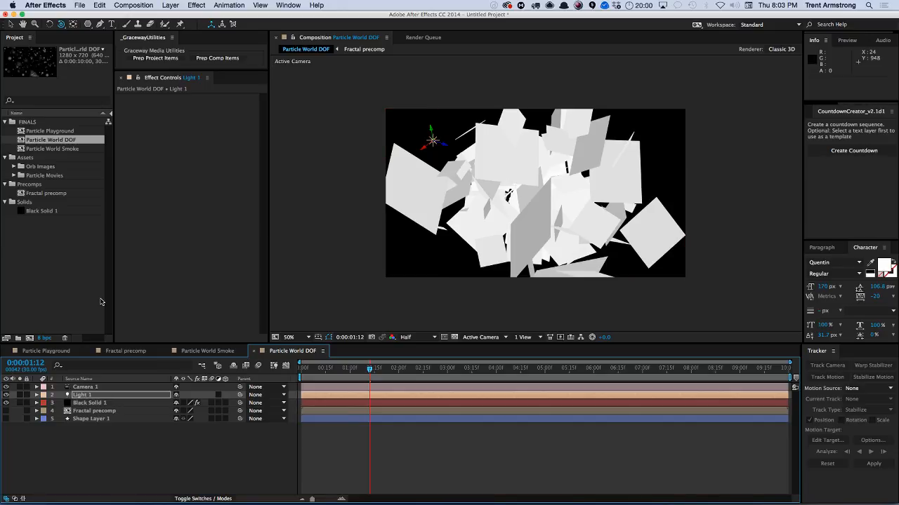
left_click(71, 140)
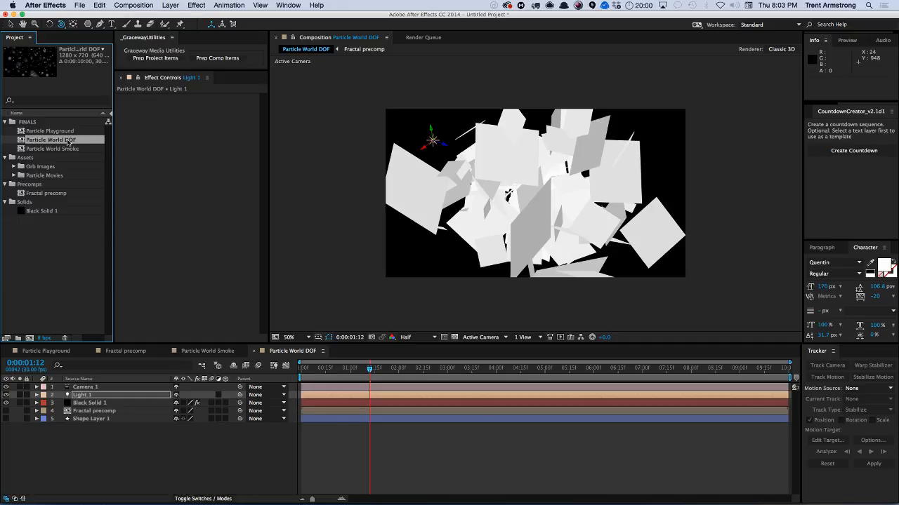
Delete the CC Particle World effect from Black Solid 1.
left_click(101, 395)
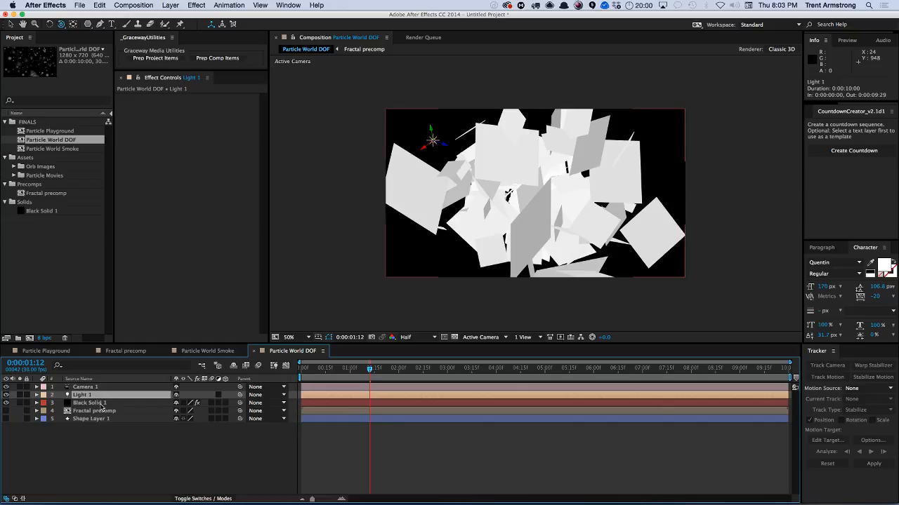
left_click(103, 404)
key("Delete")
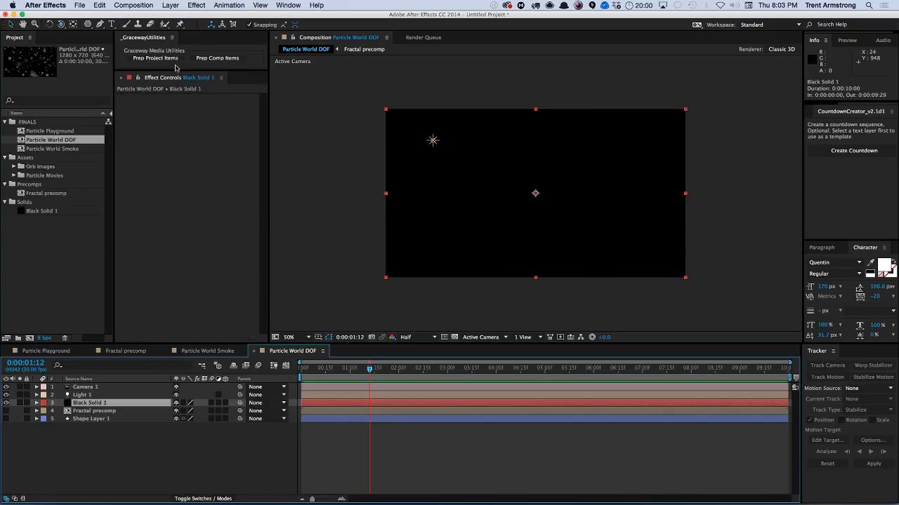
Apply CC Particle Systems II to Black Solid 1 and expand its Particle settings.
left_click(170, 5)
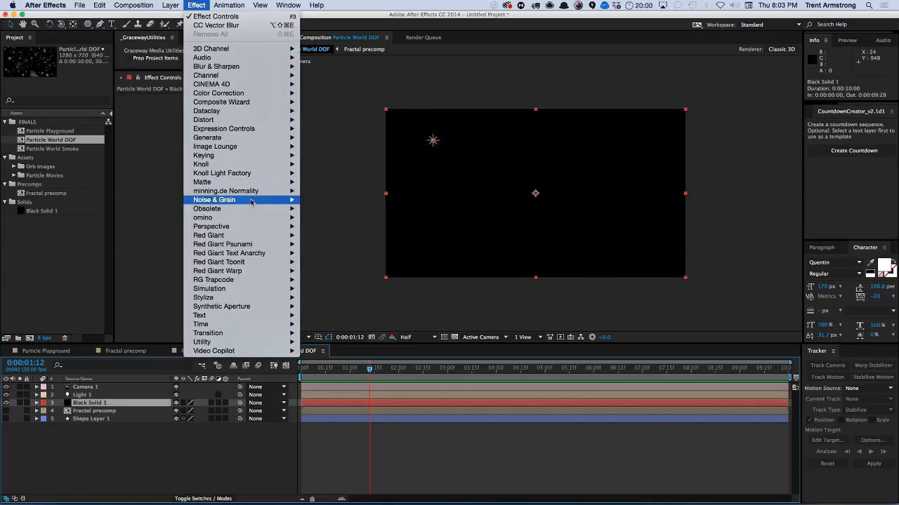
mouse_move(232, 290)
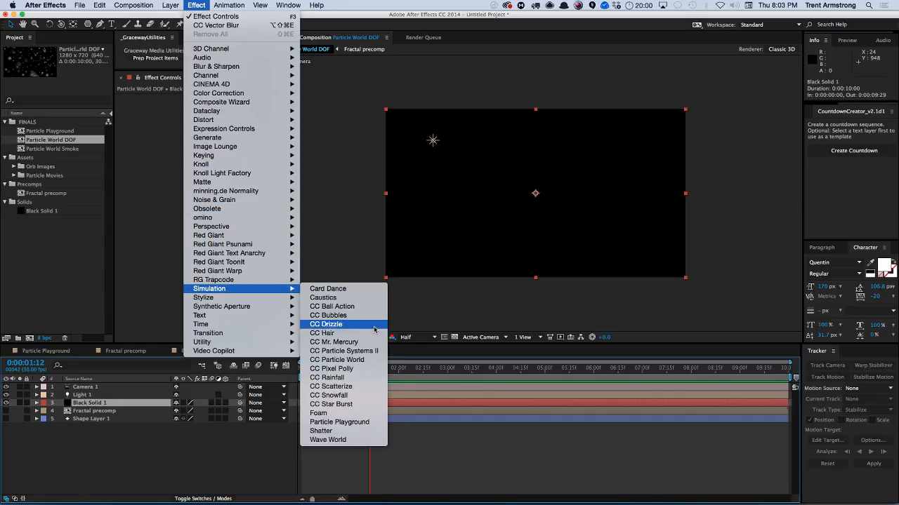
left_click(353, 359)
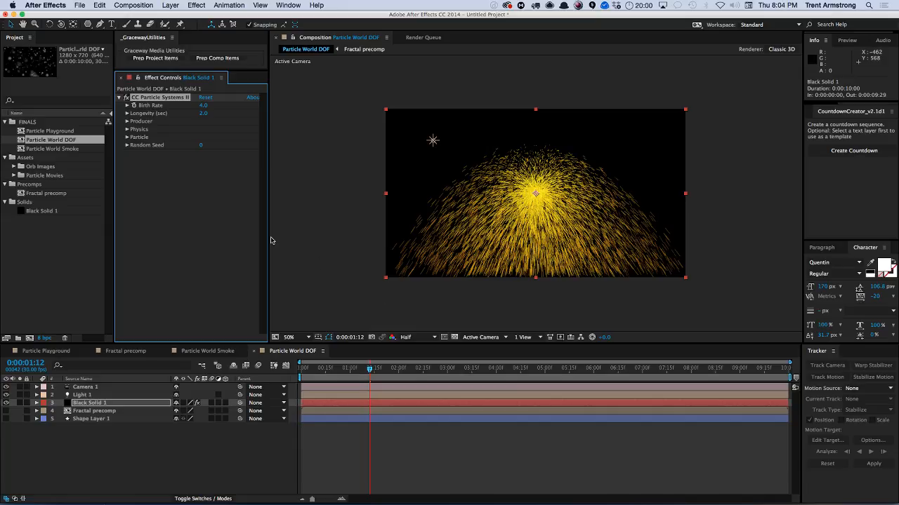
left_click(127, 138)
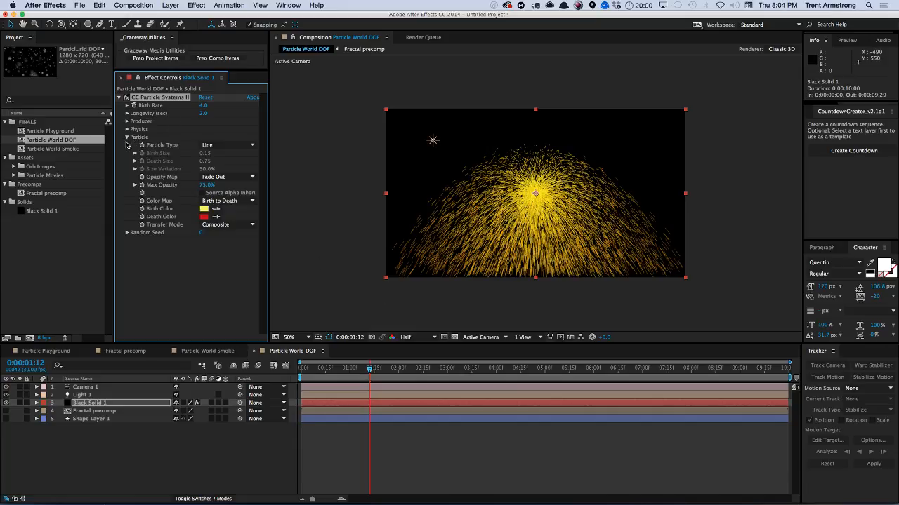
Try Lens Concave and then Cube as the particle type.
left_click(231, 145)
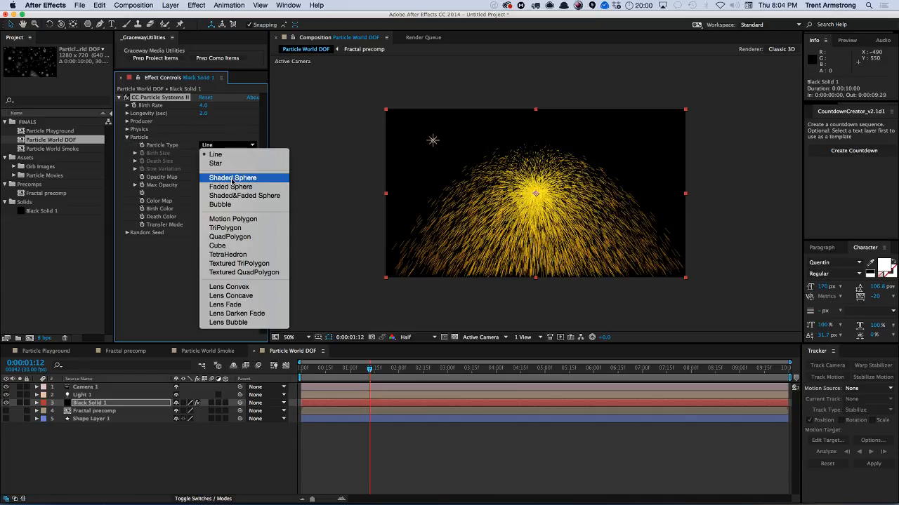
left_click(233, 296)
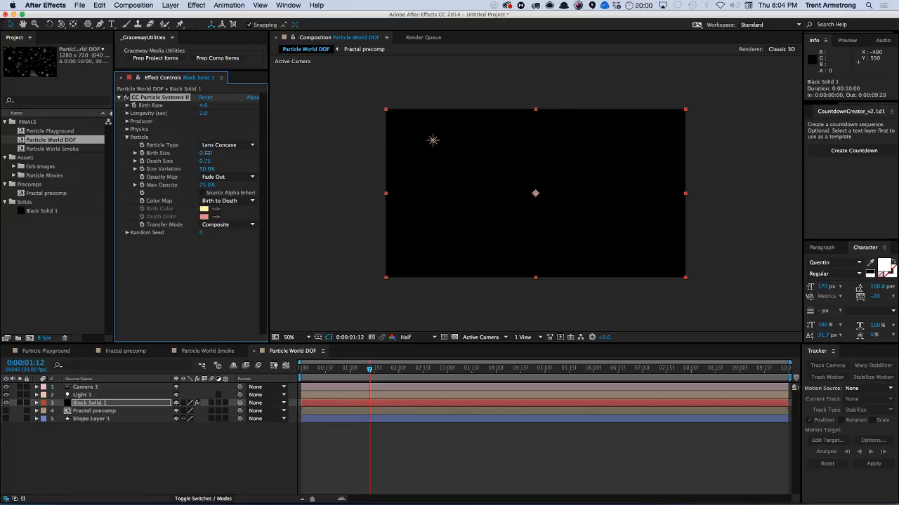
left_click(226, 146)
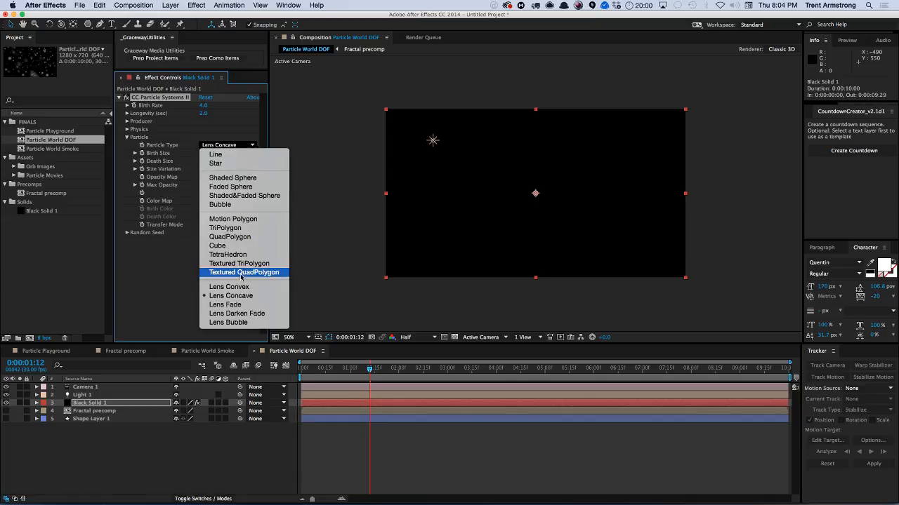
left_click(236, 246)
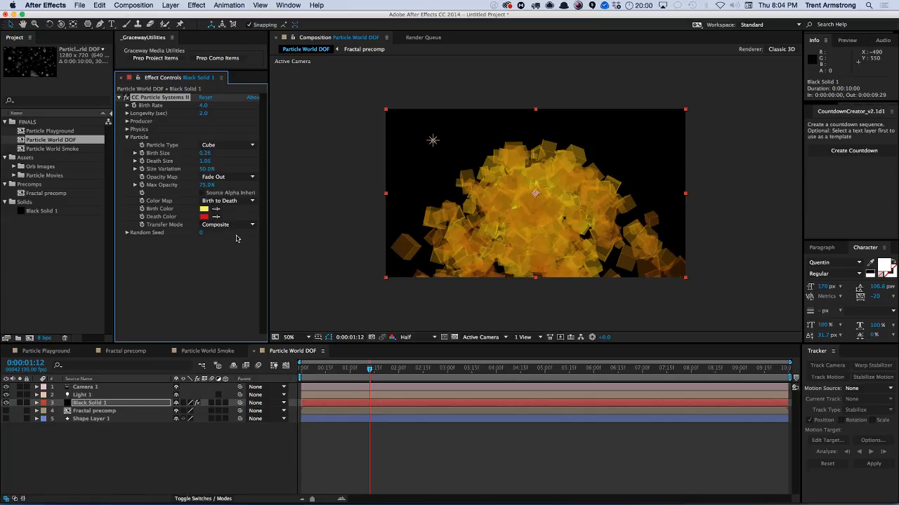
Expand the Physics settings and set Birth Rate to 0.4.
left_click(226, 145)
left_click(225, 135)
left_click(127, 129)
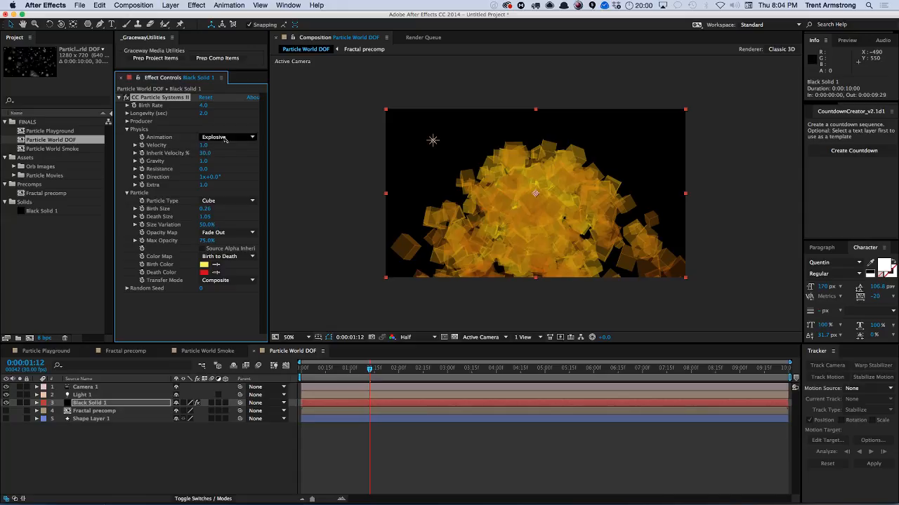
left_click_drag(203, 105, 186, 105)
Expand the Producer settings and set Radius Y to 0.0 and Radius X to 9.0.
left_click(127, 122)
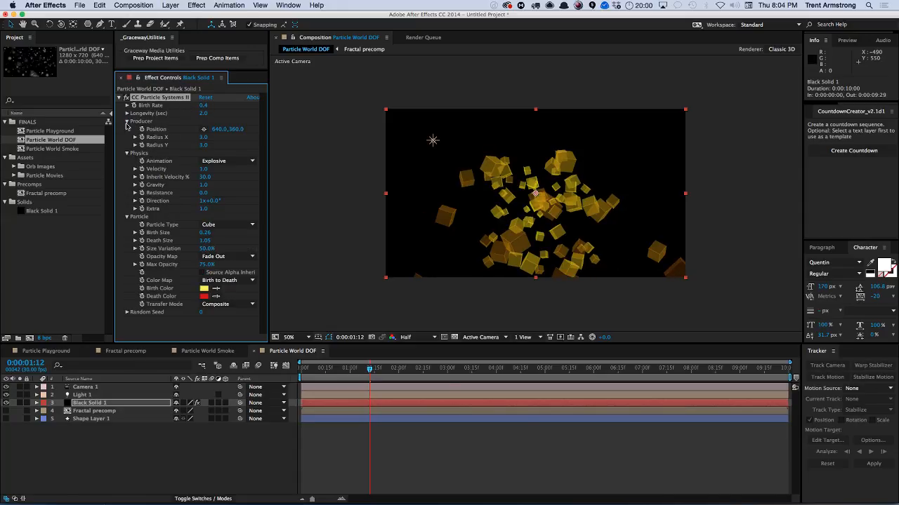
left_click_drag(203, 137, 186, 146)
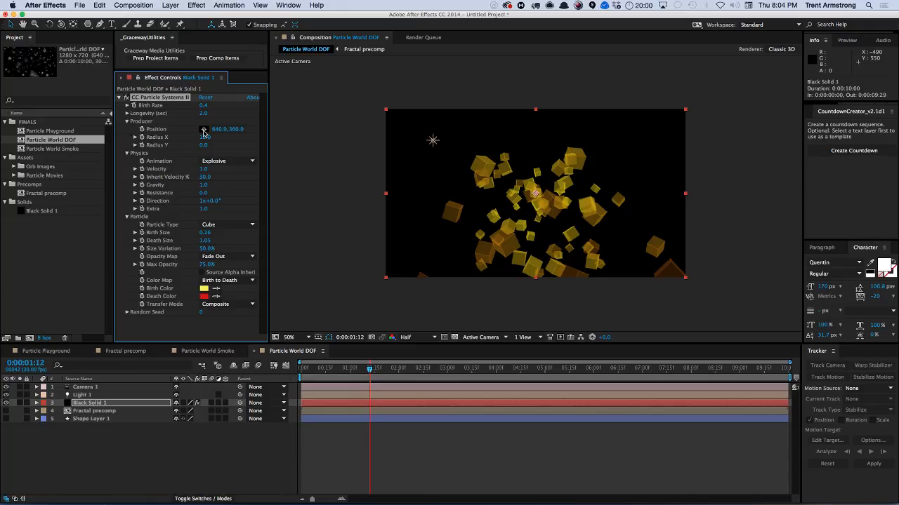
left_click_drag(203, 137, 188, 141)
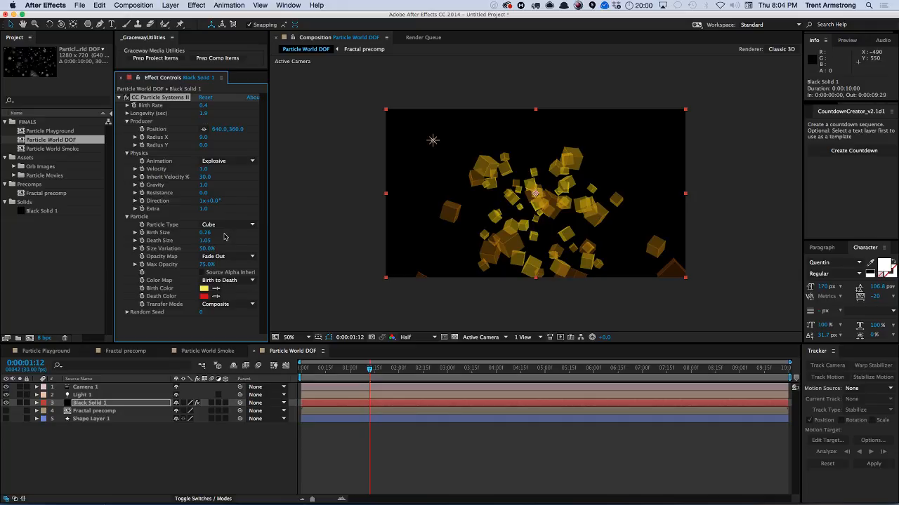
Set the Particle Type to Shaded Sphere and scrub the timeline to preview the particles.
left_click(226, 225)
left_click(224, 258)
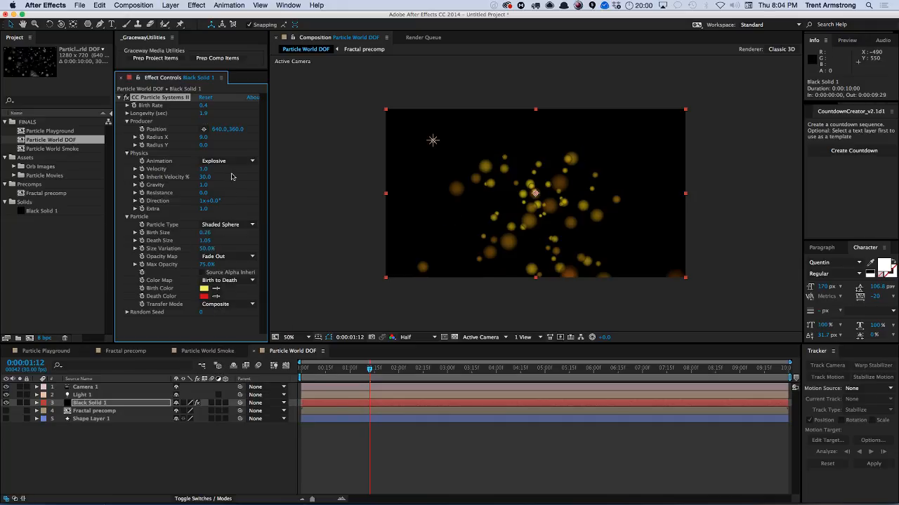
left_click_drag(314, 370, 484, 358)
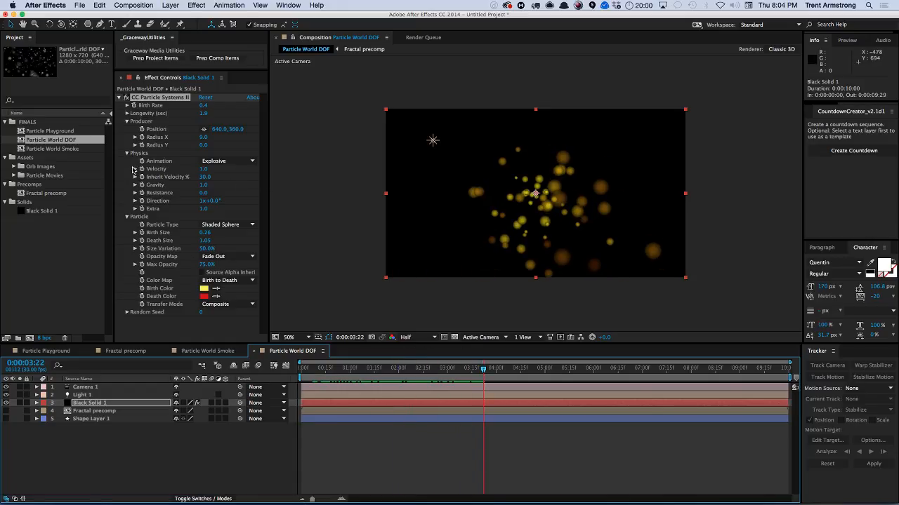
Try the Fire animation and scrub the timeline to preview it.
left_click(223, 161)
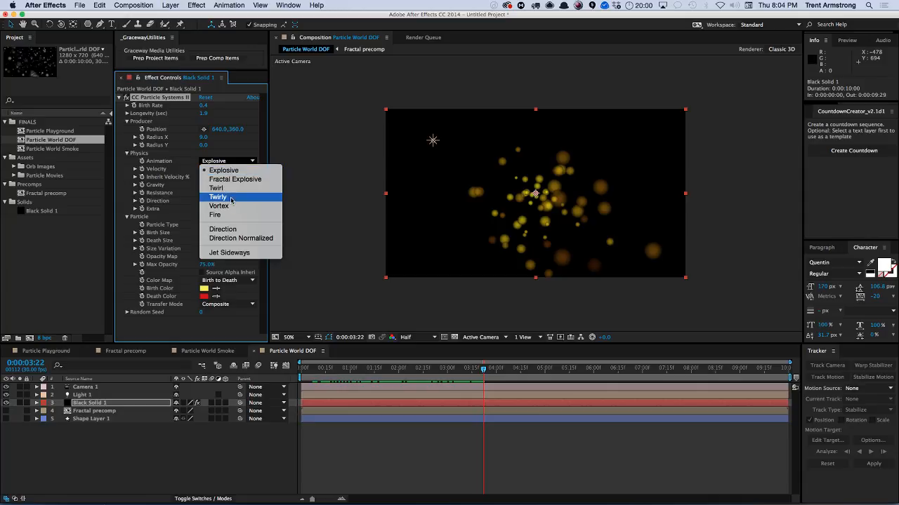
left_click(221, 215)
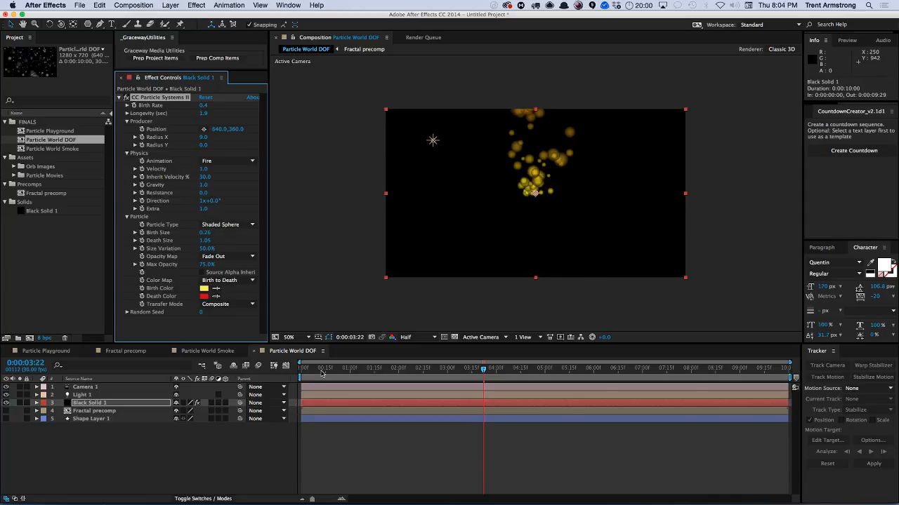
left_click_drag(322, 373, 426, 373)
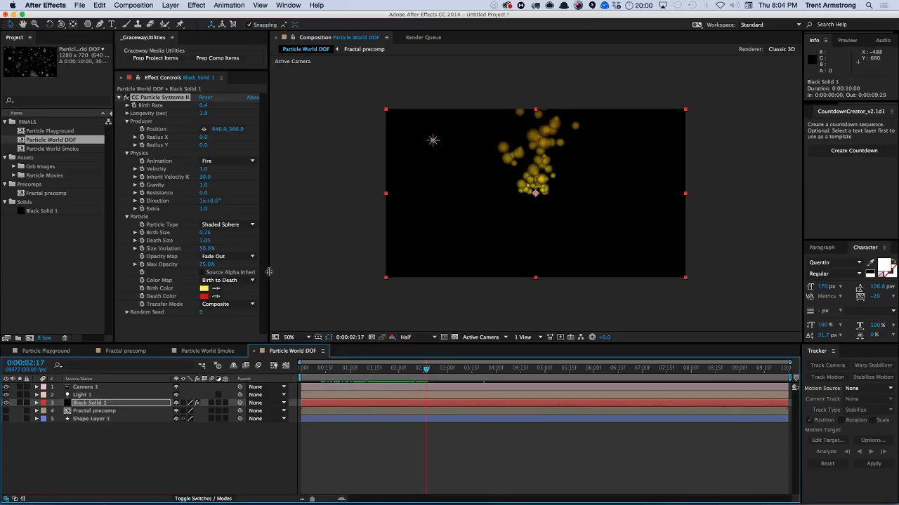
Try the Vortex animation and scrub the timeline to preview it.
left_click(228, 161)
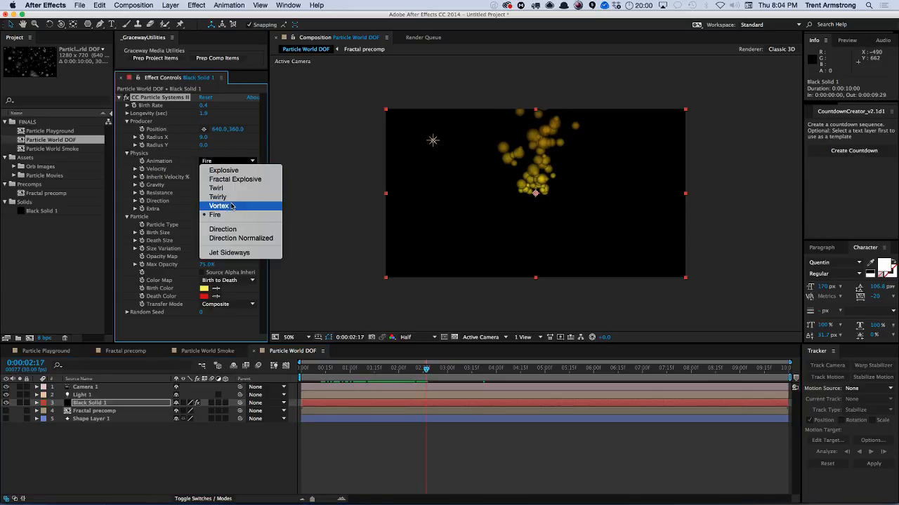
left_click(232, 207)
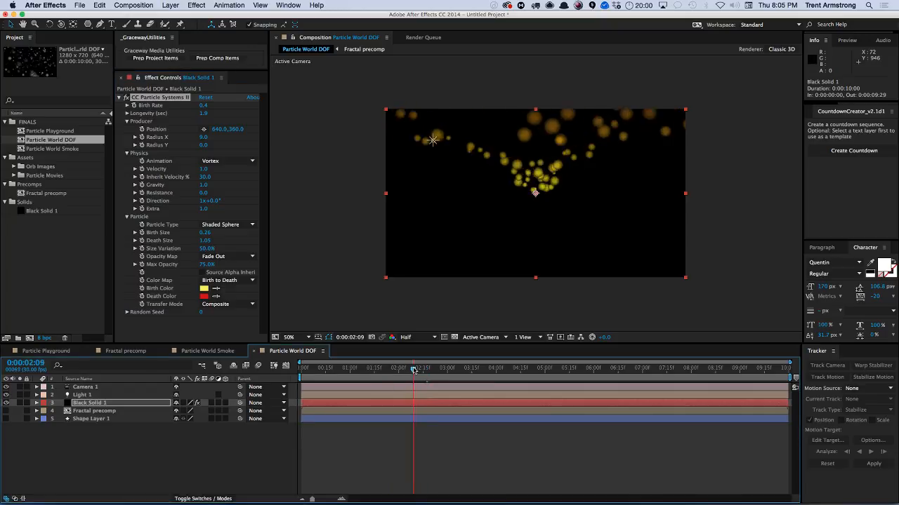
left_click_drag(426, 368, 463, 365)
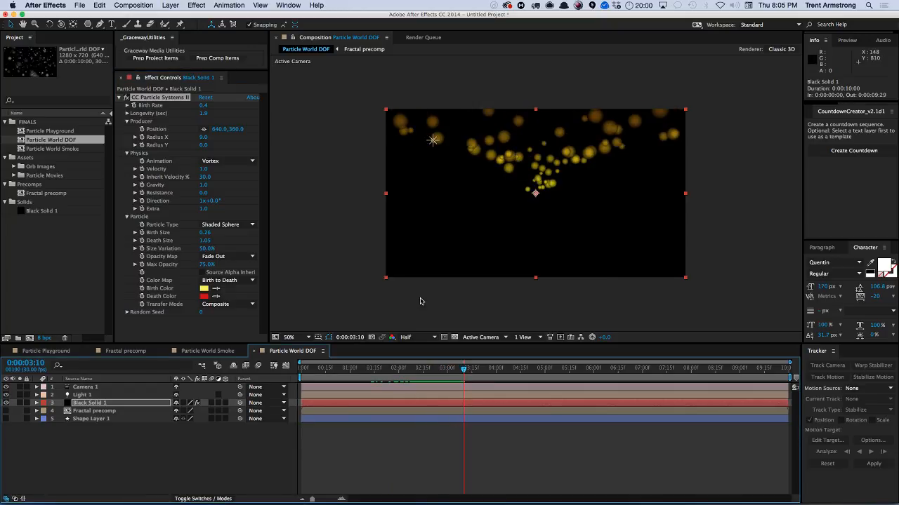
Try the Twirly animation and scrub the timeline to preview it.
left_click(211, 161)
left_click(227, 198)
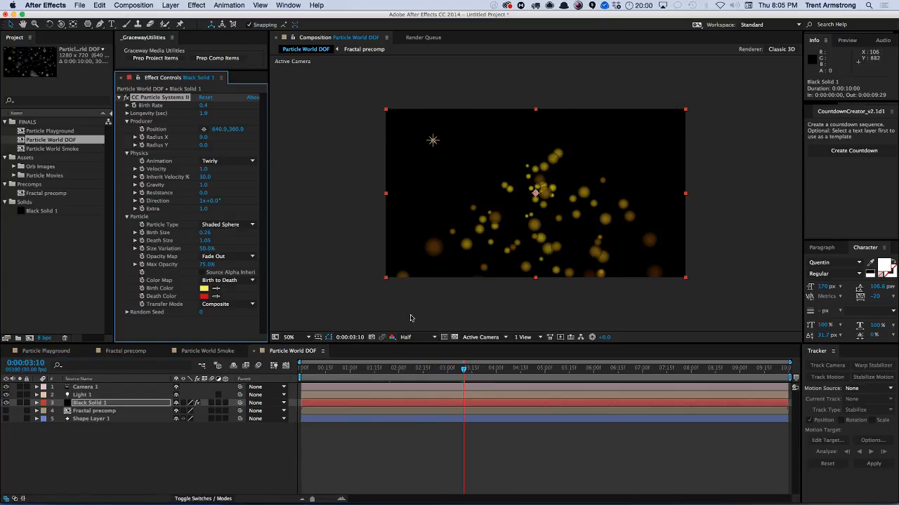
left_click_drag(339, 368, 380, 369)
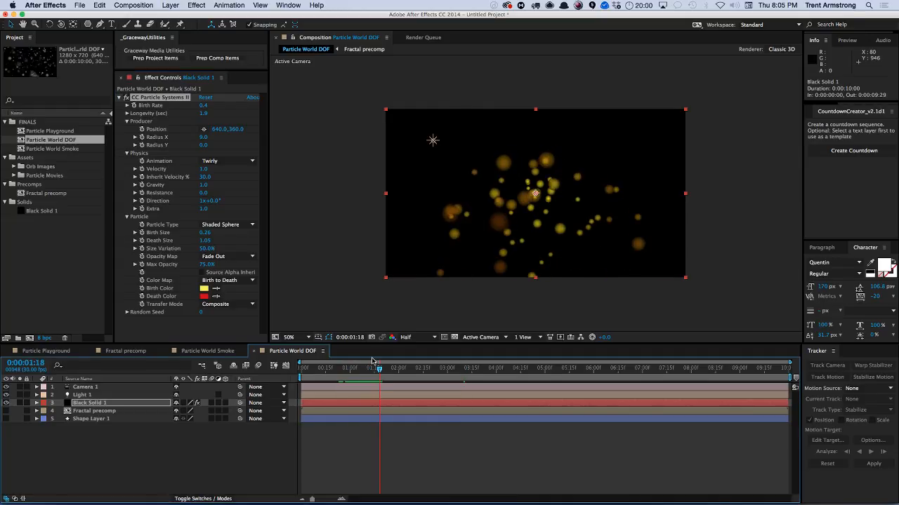
Set the Animation to Fire and Max Opacity to 100%.
left_click(215, 162)
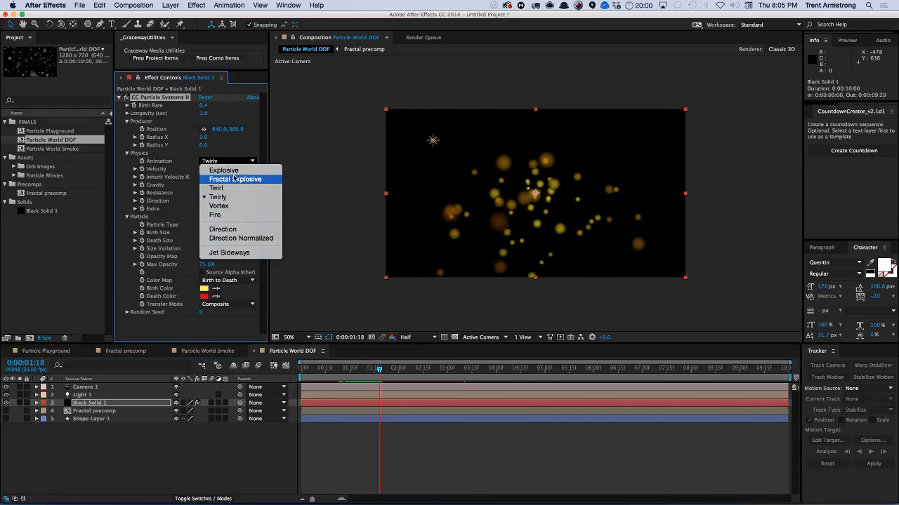
left_click(236, 217)
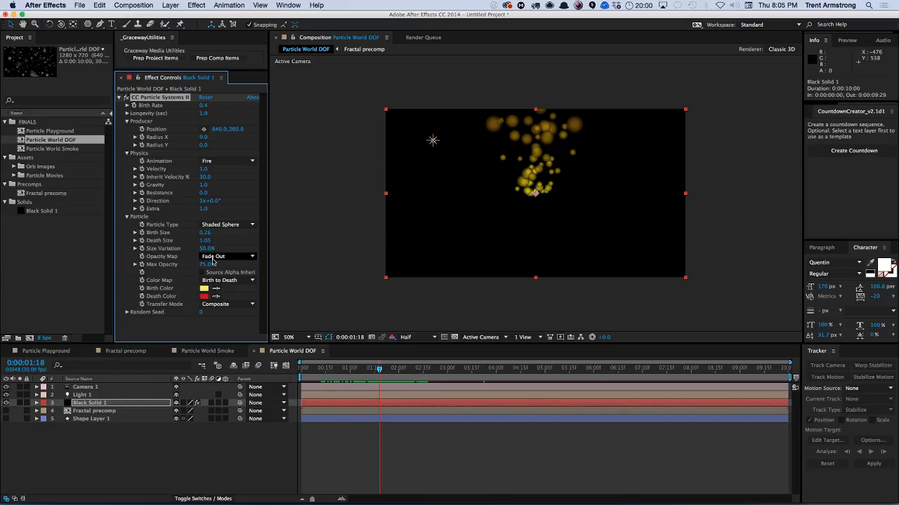
left_click_drag(209, 264, 218, 262)
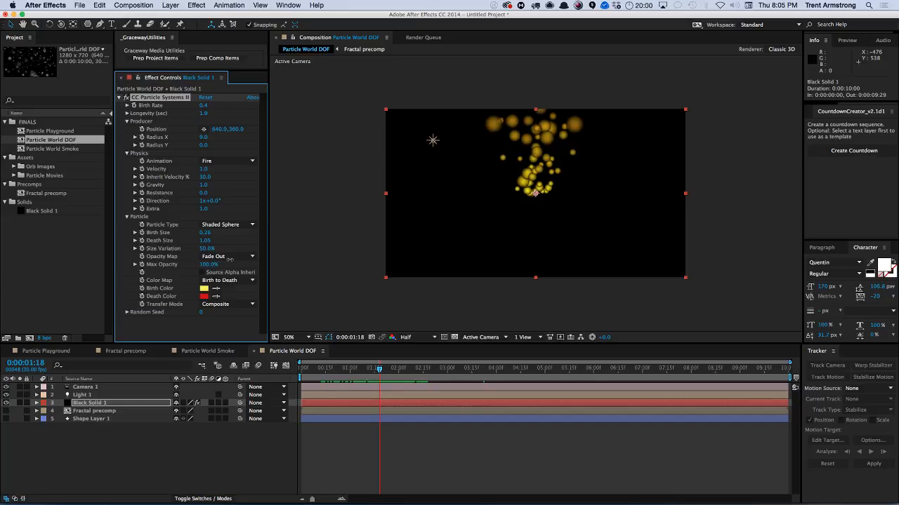
Move the producer Position down to 640,620 at frame 1:11.
left_click(136, 265)
left_click(135, 264)
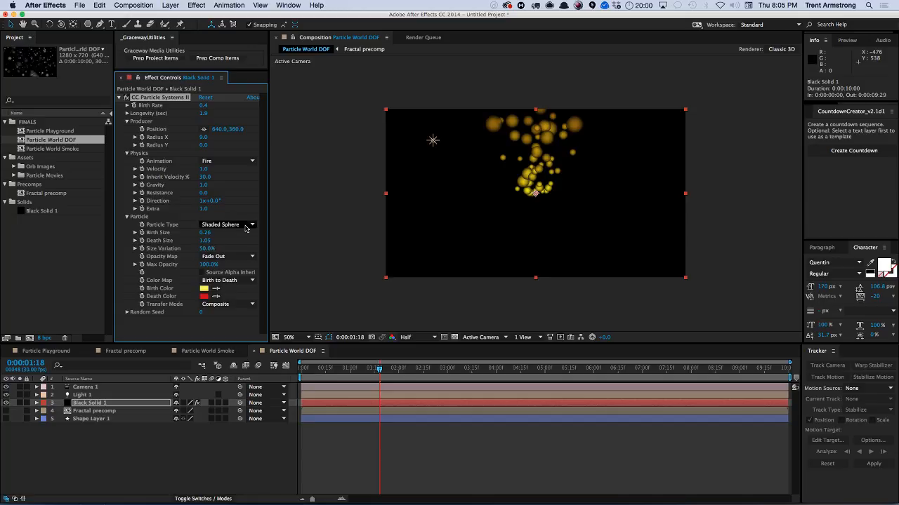
left_click_drag(379, 369, 367, 391)
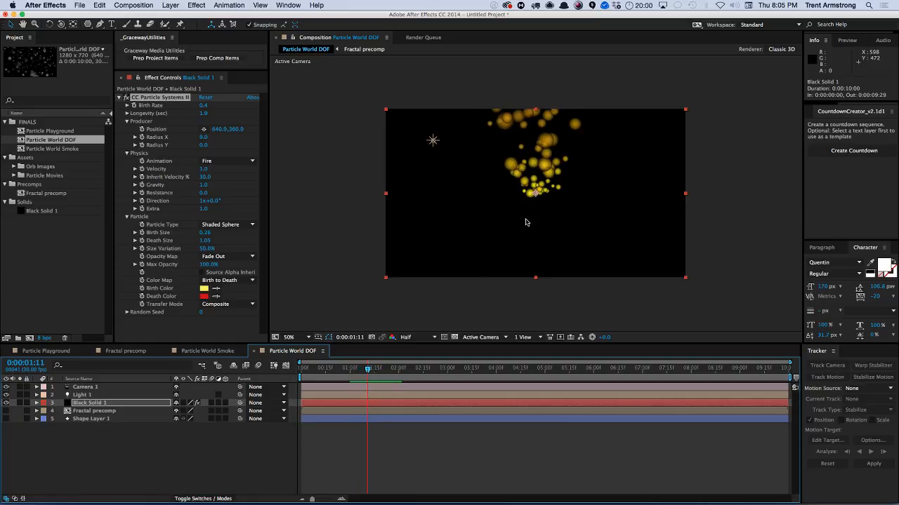
left_click_drag(234, 130, 335, 148)
Set the particle Longevity to 0.5 seconds.
left_click(208, 113)
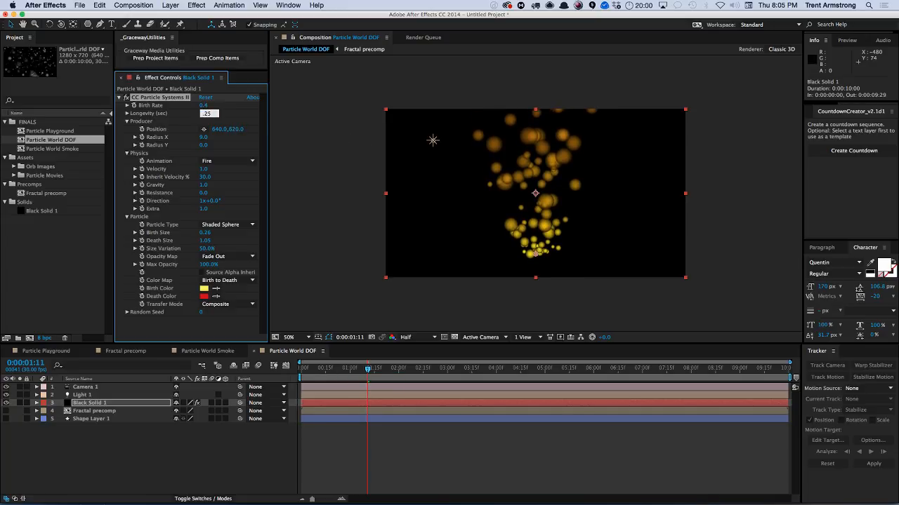
type(".25")
key("Return")
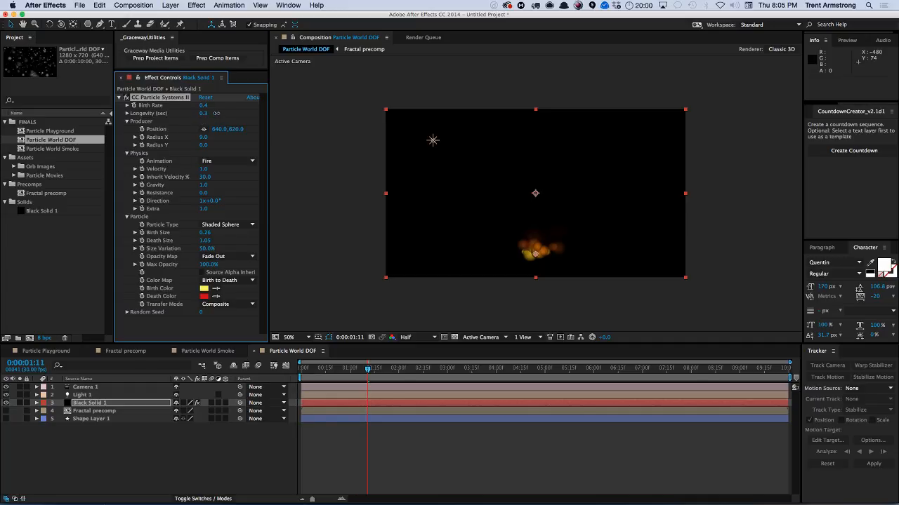
left_click_drag(215, 113, 220, 113)
left_click_drag(283, 103, 310, 99)
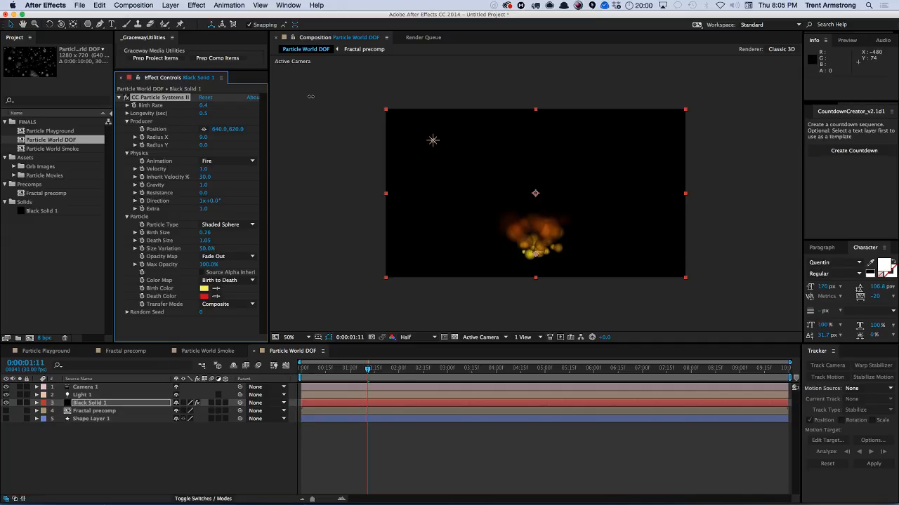
Add Fast Blur with Vertical blur dimensions and Blurriness 41.0.
left_click(195, 4)
mouse_move(215, 67)
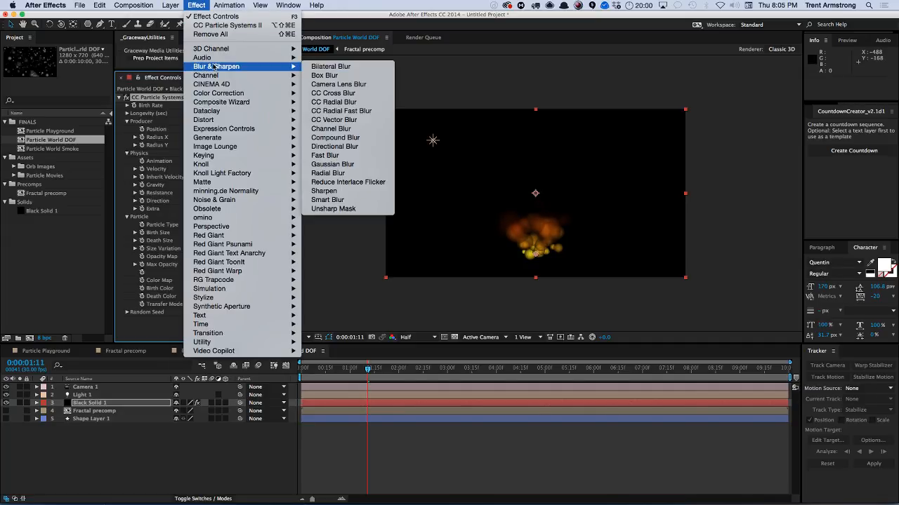
left_click(344, 156)
left_click(228, 330)
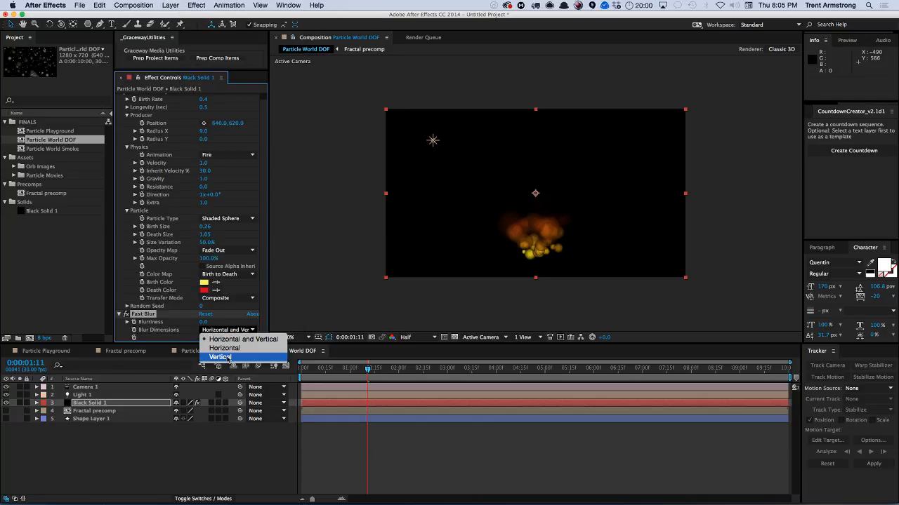
left_click(210, 356)
left_click_drag(202, 321, 214, 316)
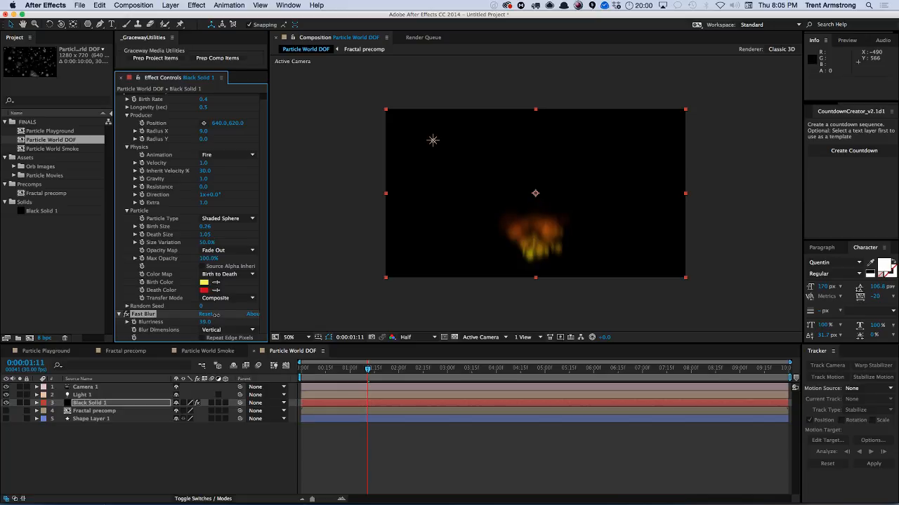
Add a second Fast Blur and a CC Vector Blur to the particle layer.
left_click(199, 6)
left_click(208, 34)
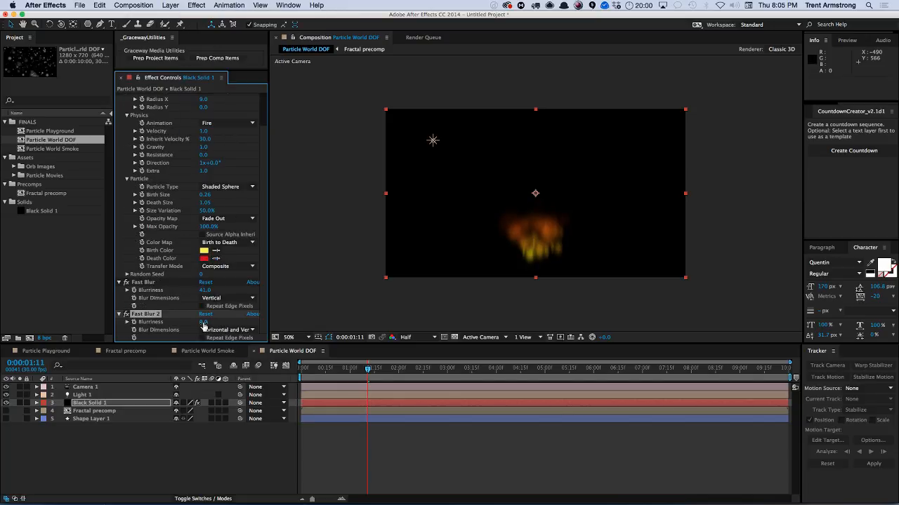
left_click(196, 5)
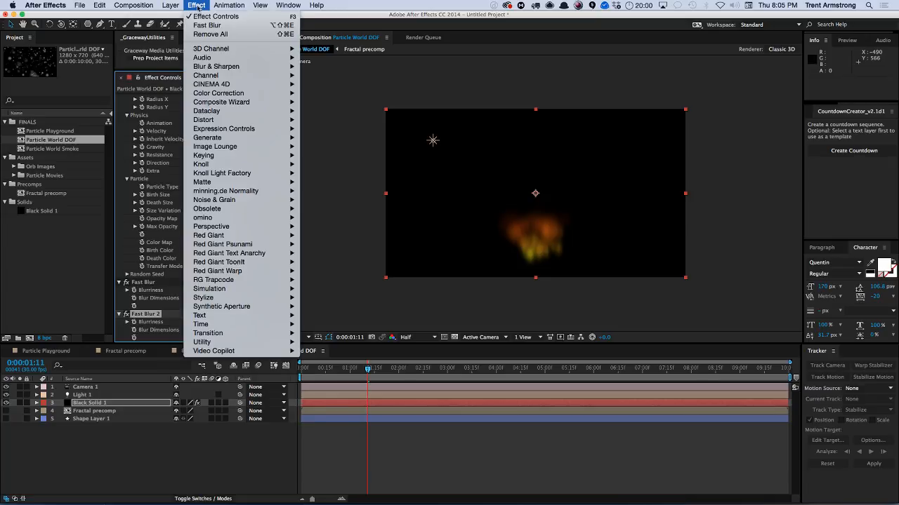
mouse_move(277, 66)
left_click(333, 120)
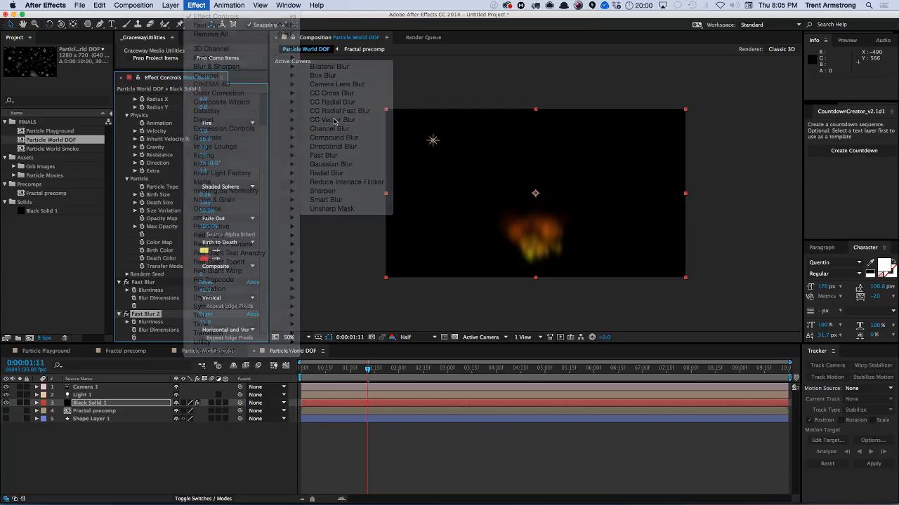
Set CC Vector Blur's Type to Natural and Amount to 15.0, and preview the result.
left_click(226, 291)
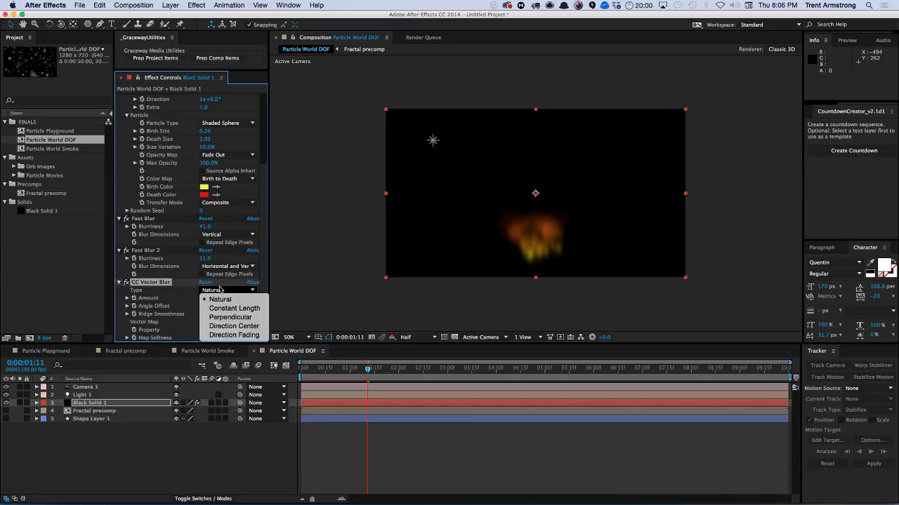
left_click(208, 295)
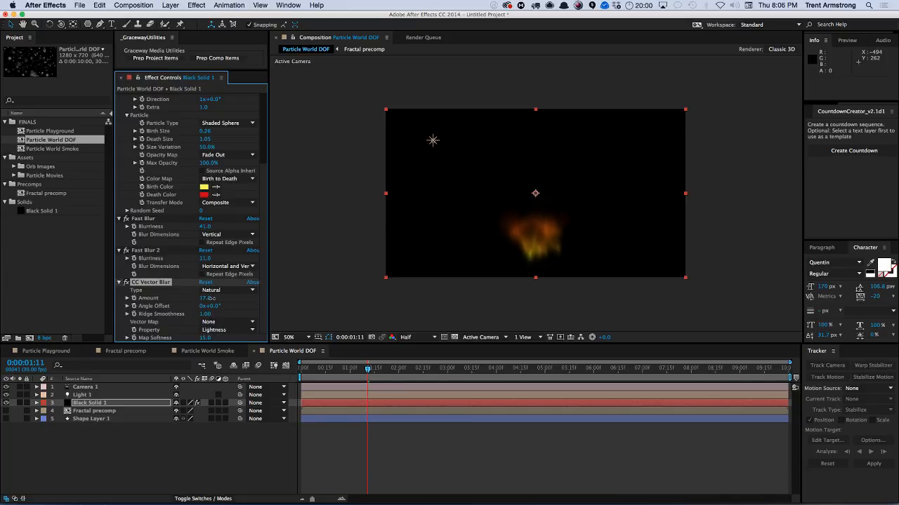
left_click_drag(212, 298, 209, 301)
key("KP_0")
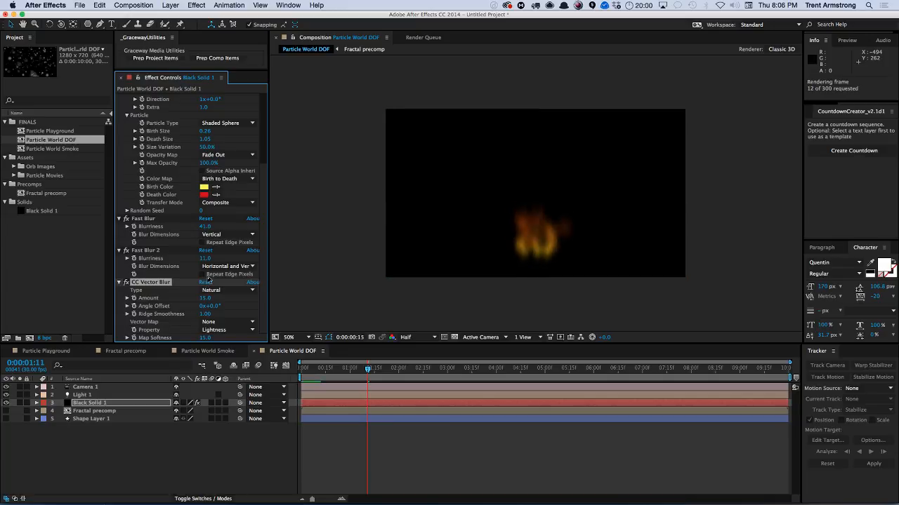
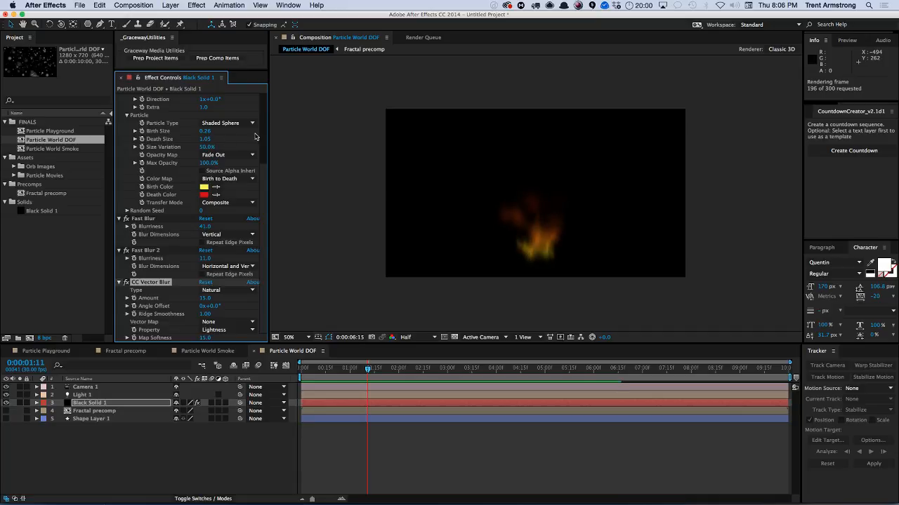
Set the CC Particle Systems II Producer Radius X to 1.0.
left_click_drag(262, 189, 259, 120)
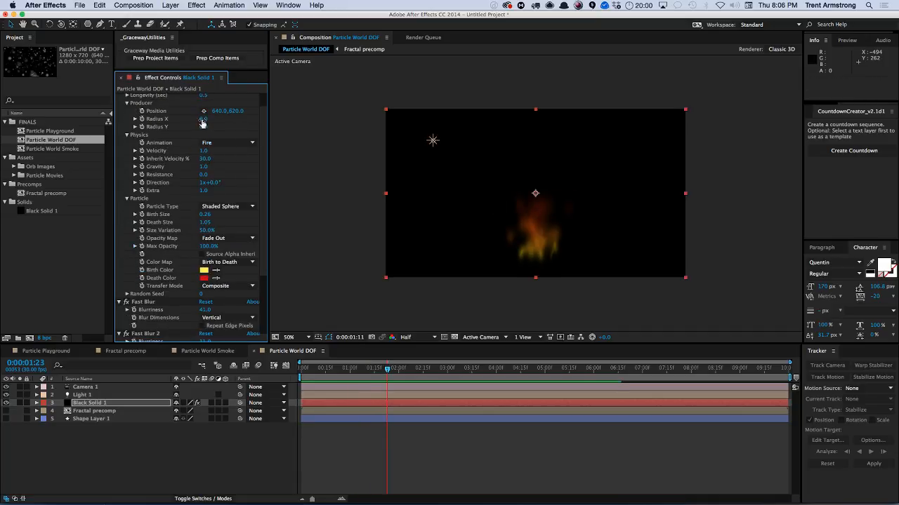
scroll(202, 123, "up", 1)
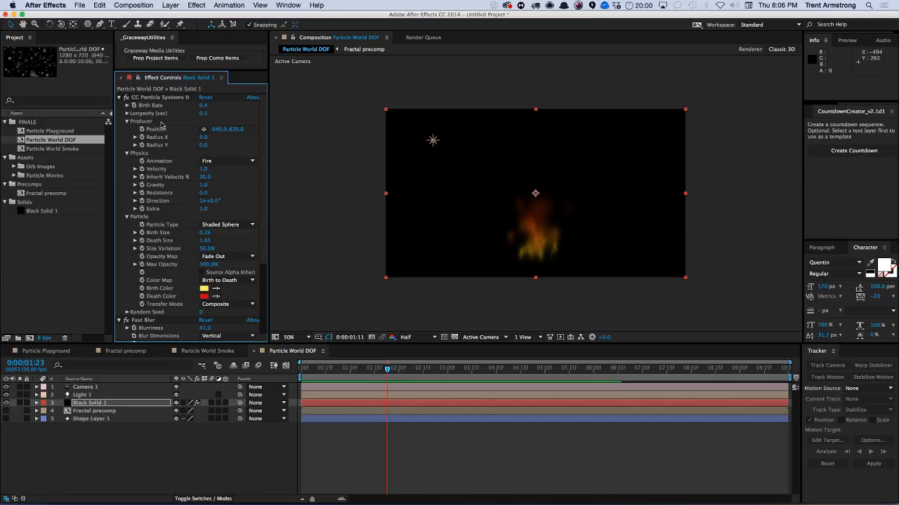
left_click_drag(202, 137, 193, 137)
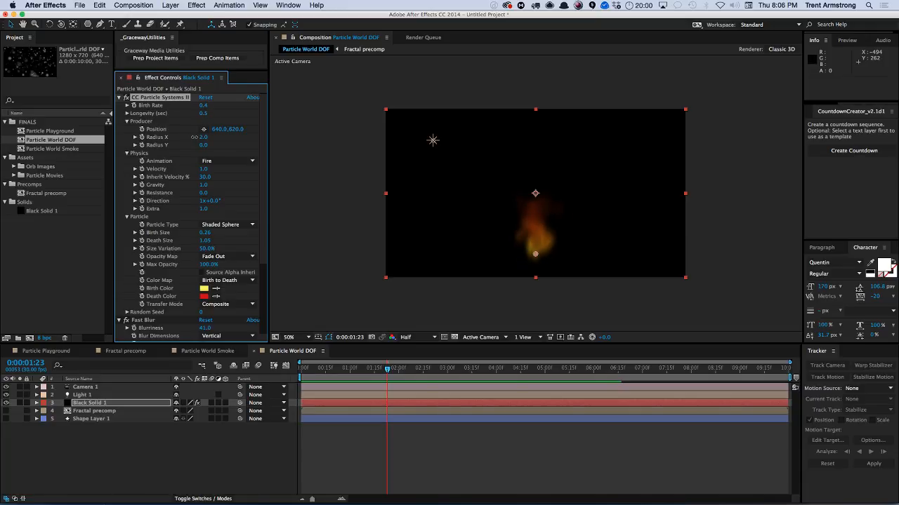
left_click(233, 464)
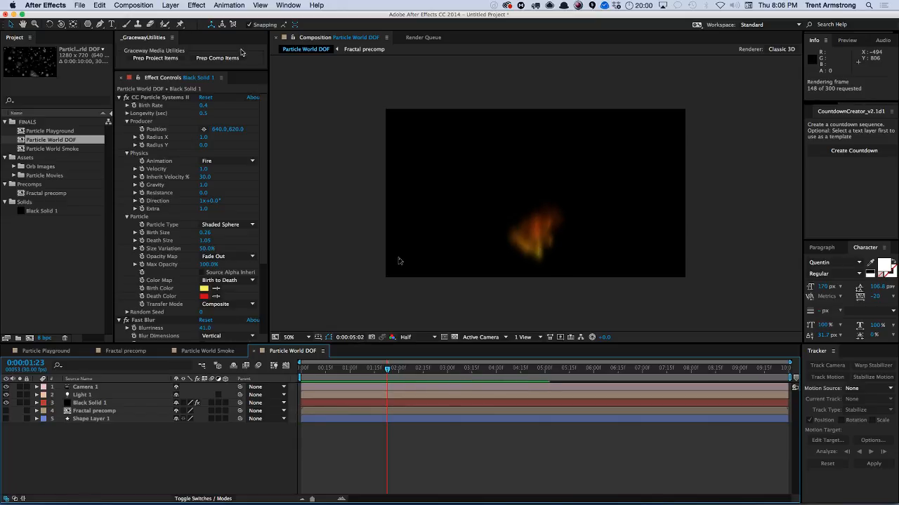
Delete the Light 1 layer from the composition.
key("Escape")
left_click(196, 6)
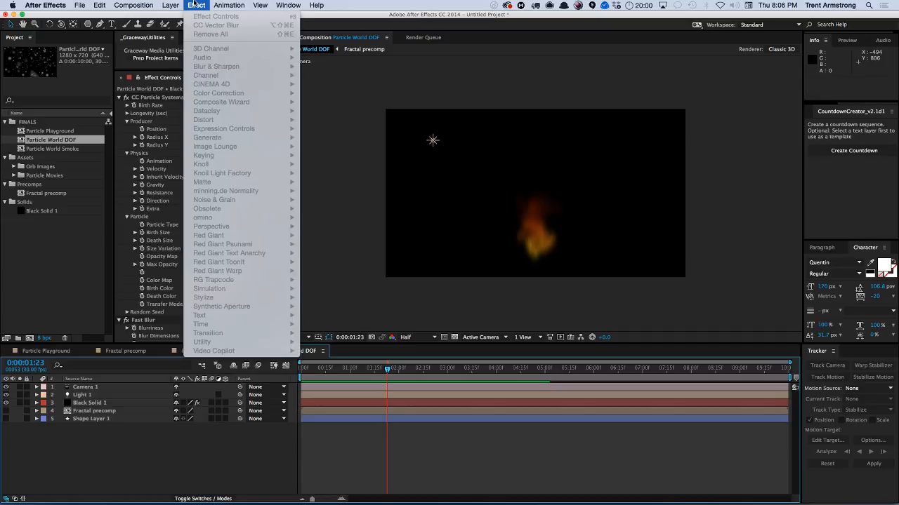
left_click(196, 6)
left_click(128, 403)
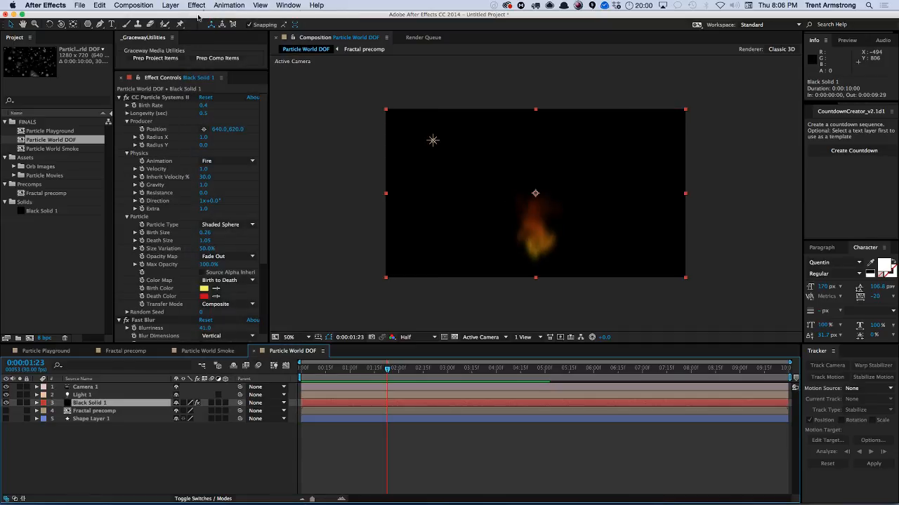
left_click(98, 396)
key("Delete")
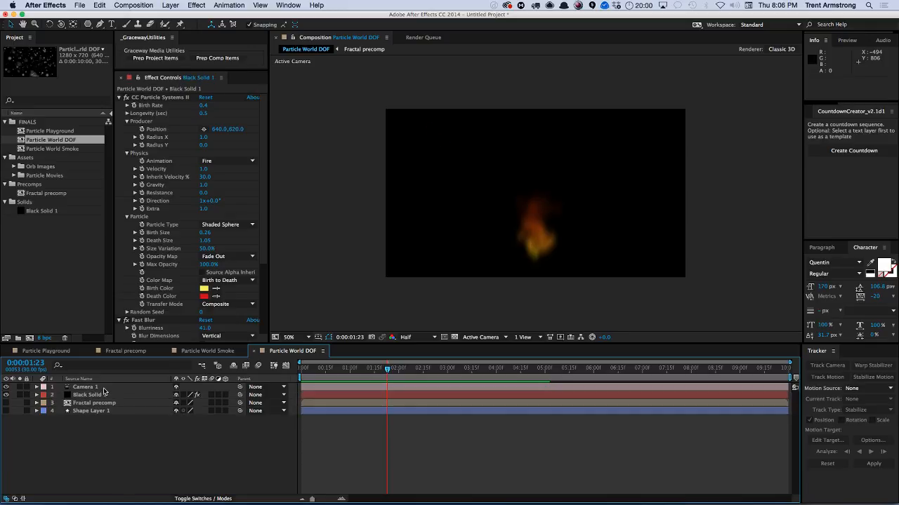
Apply a Curves effect to the Black Solid 1 particle layer.
left_click(105, 396)
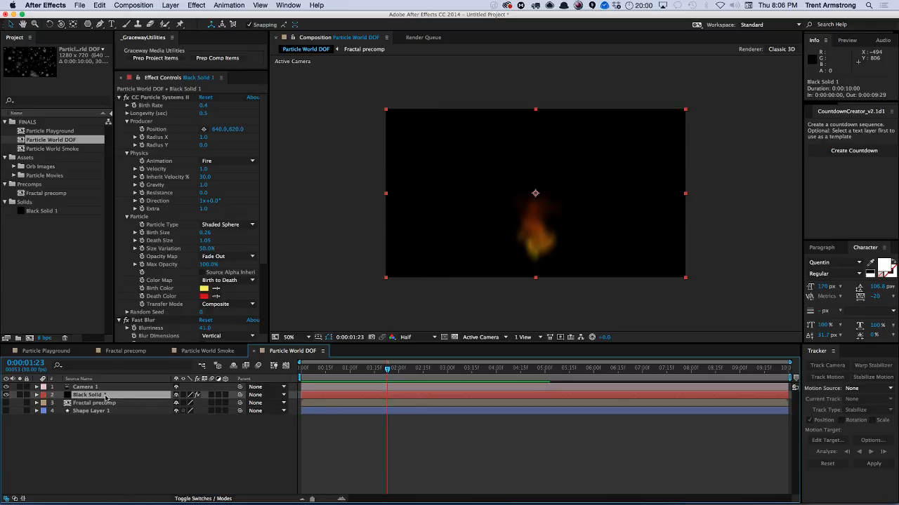
left_click(194, 5)
mouse_move(248, 76)
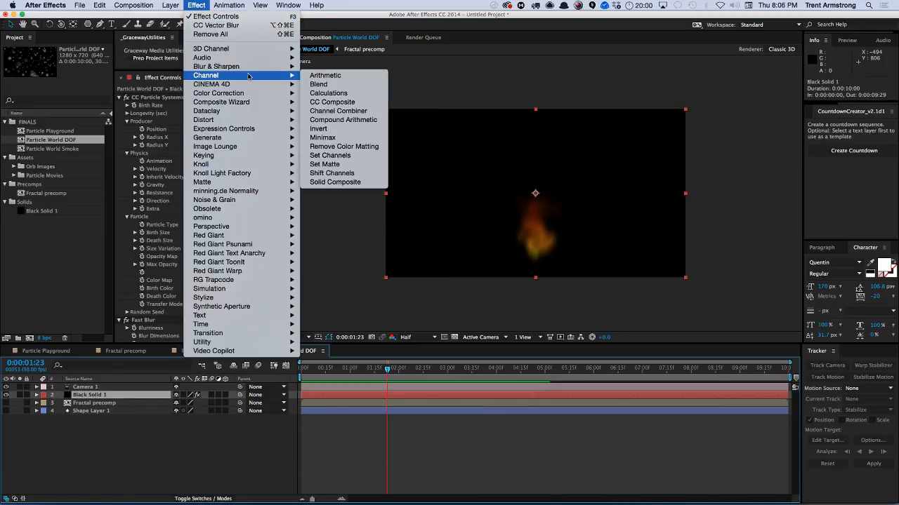
mouse_move(240, 111)
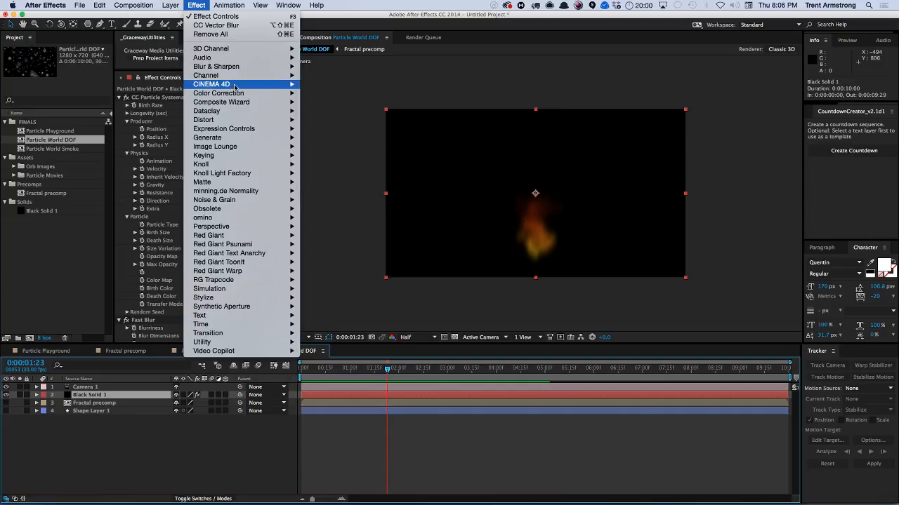
mouse_move(298, 97)
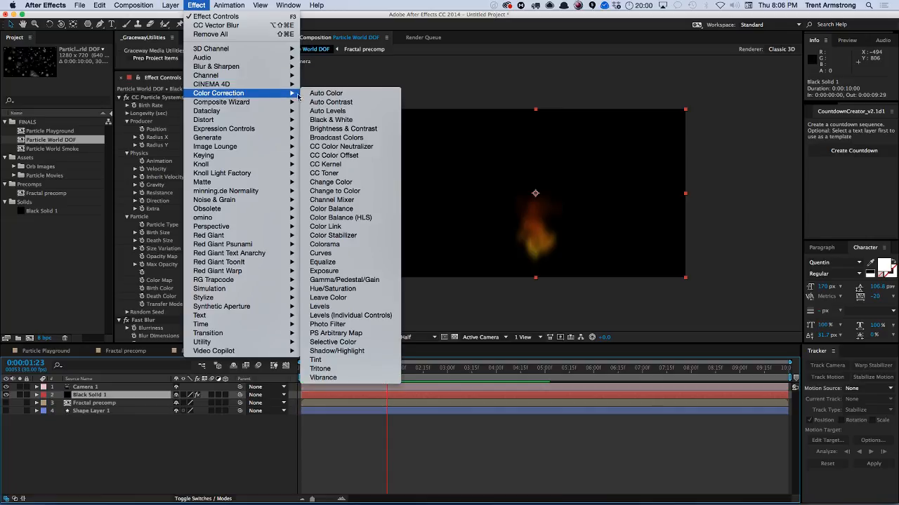
left_click(355, 254)
Switch the Curves channel to Alpha, steepen the alpha curve, and preview the result.
left_click(223, 165)
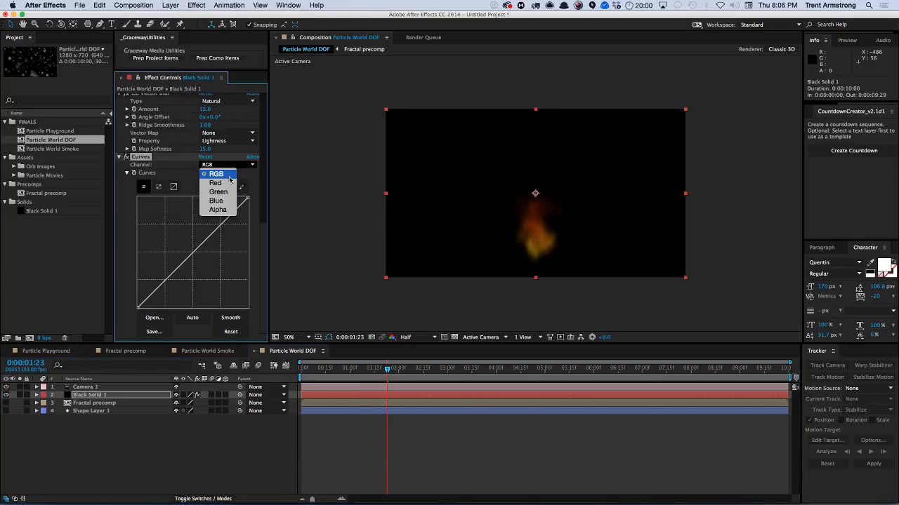
left_click(225, 209)
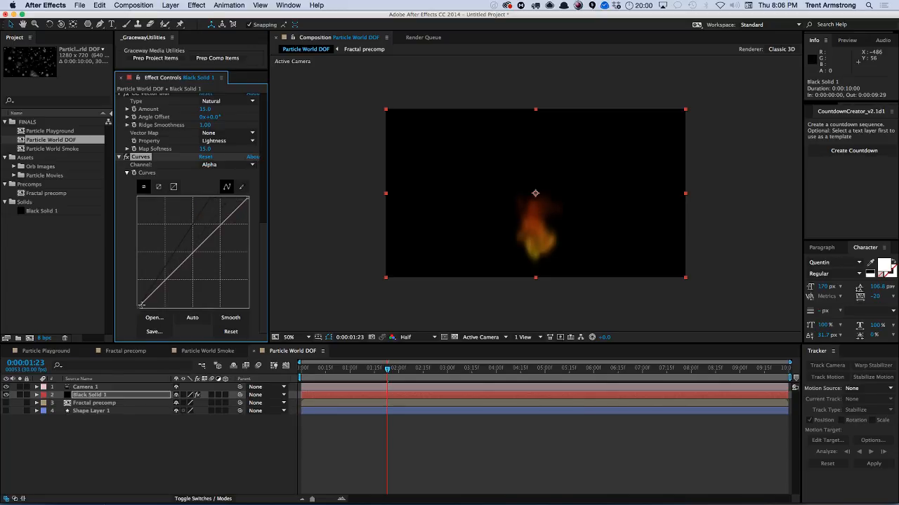
left_click_drag(141, 306, 178, 316)
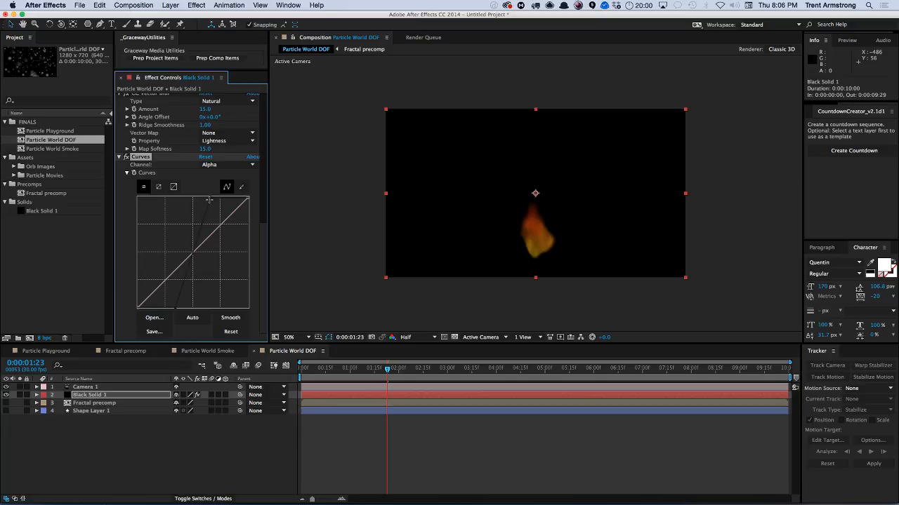
left_click_drag(208, 200, 195, 197)
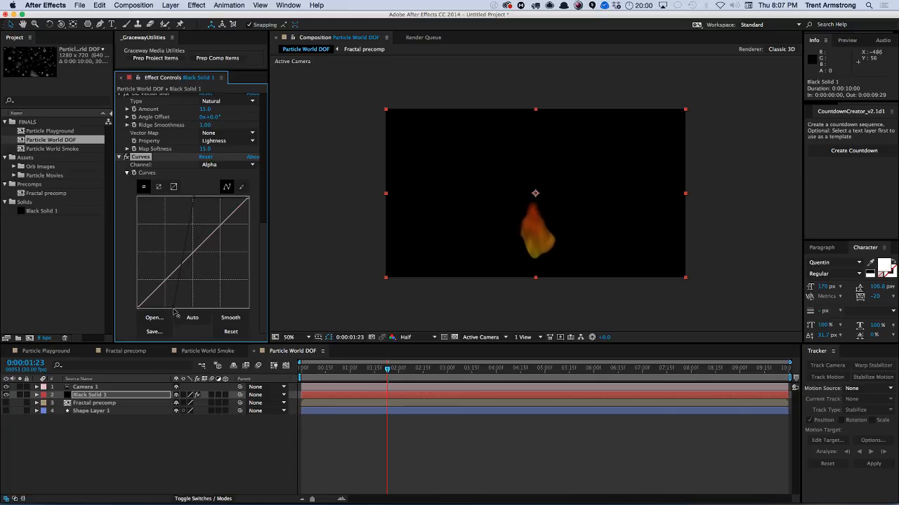
key("KP_0")
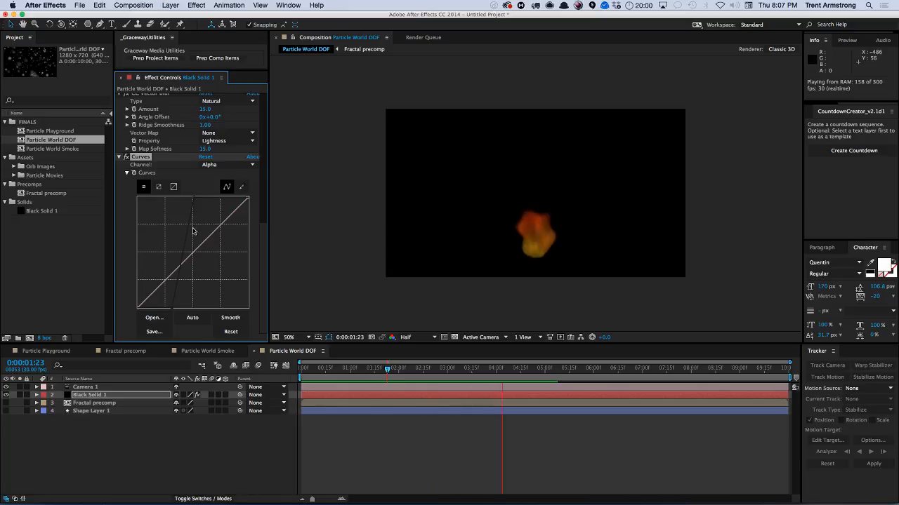
key("space")
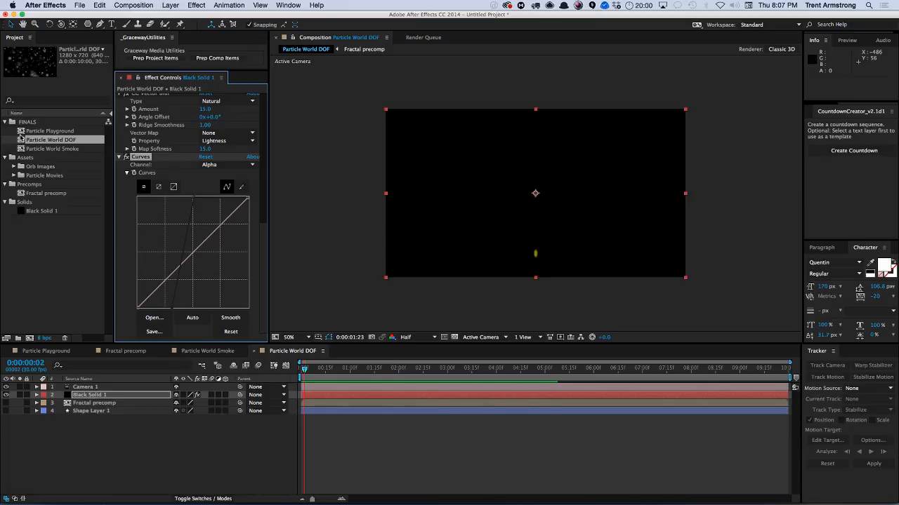
Rename the Particle World DOF composition to "Particle Systems II Fire".
left_click(55, 143)
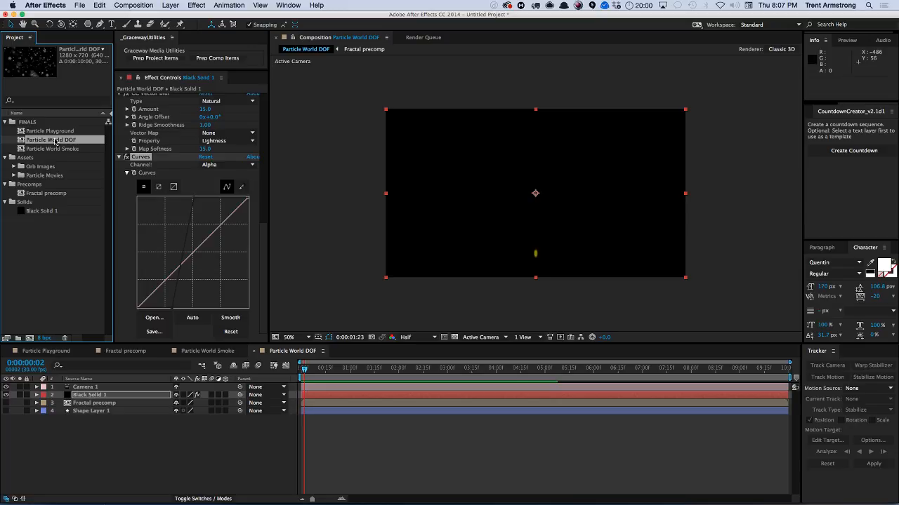
key("Return")
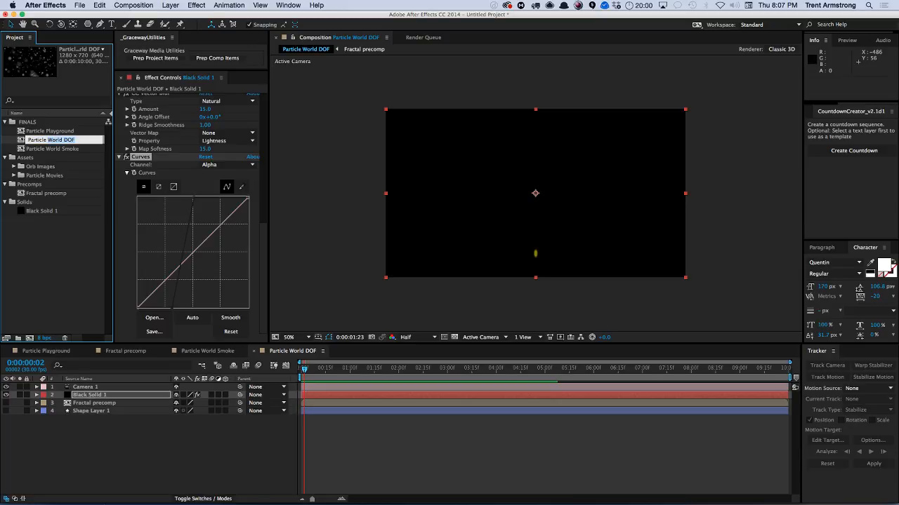
left_click(263, 105)
left_click(264, 102)
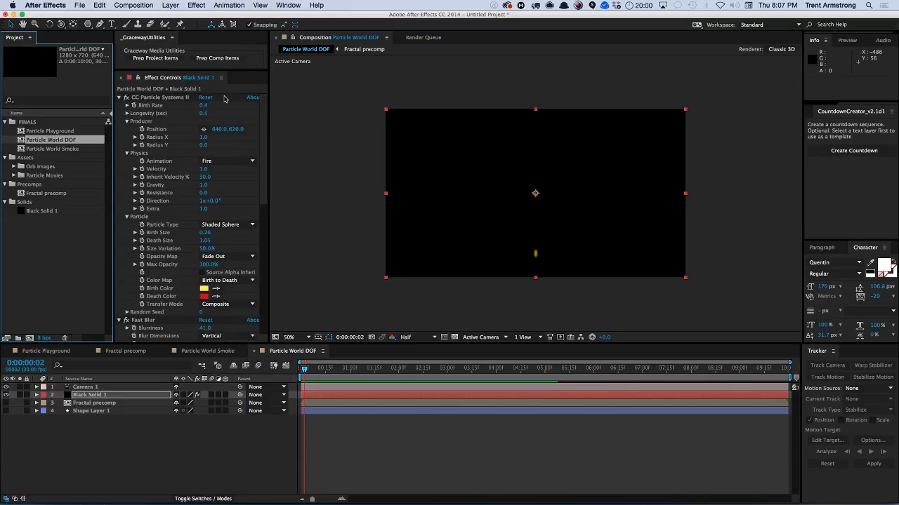
key("Return")
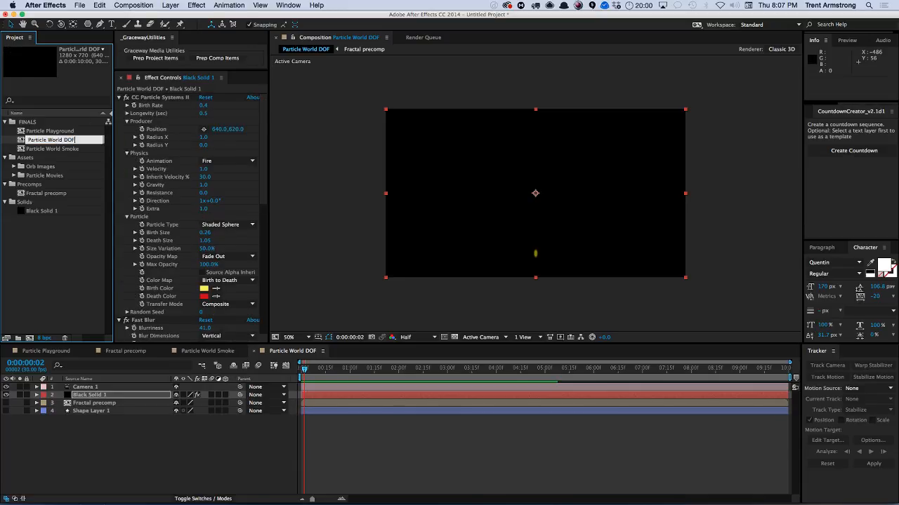
type("Systems II Fire")
key("Return")
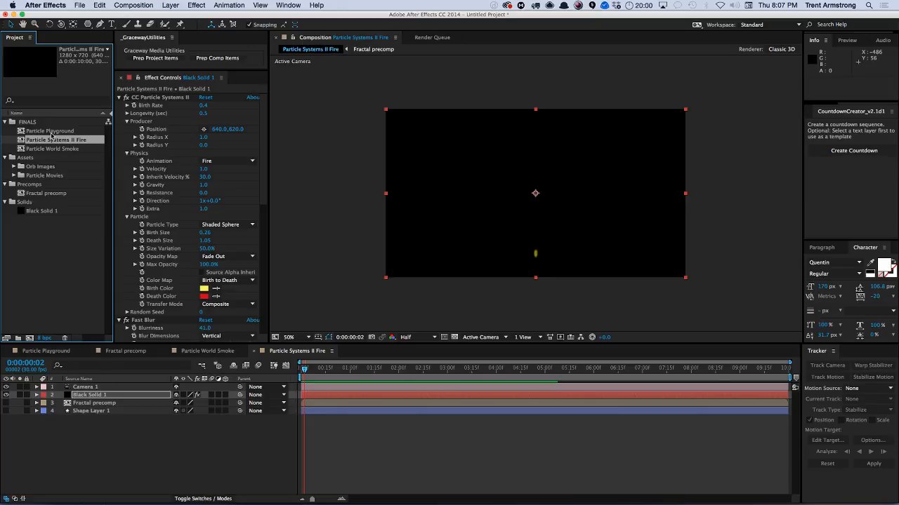
Create a new composition named "Fractal Noise Particles" in the FINALS folder.
left_click(43, 123)
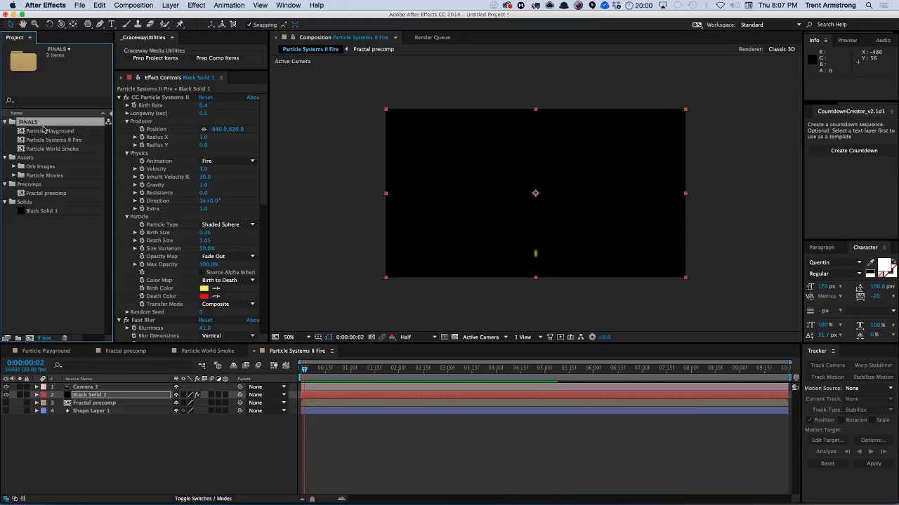
key("super+n")
type("F")
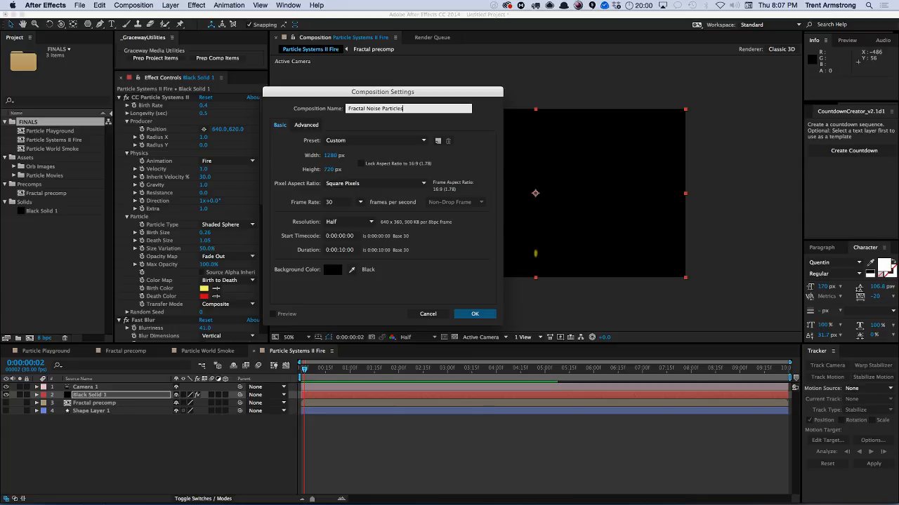
type("ractal Noise Particles")
key("Return")
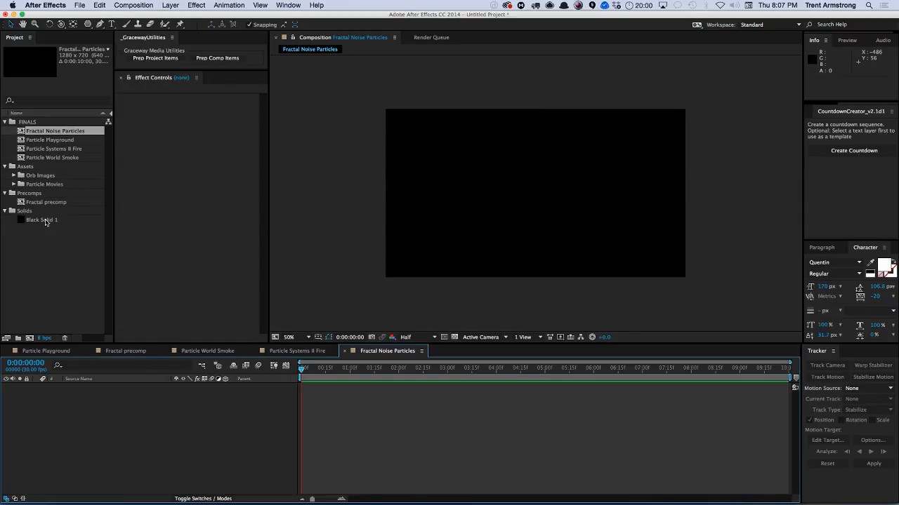
Add Black Solid 1 to the new composition and apply Fractal Noise to it.
left_click_drag(45, 222, 88, 404)
left_click(196, 5)
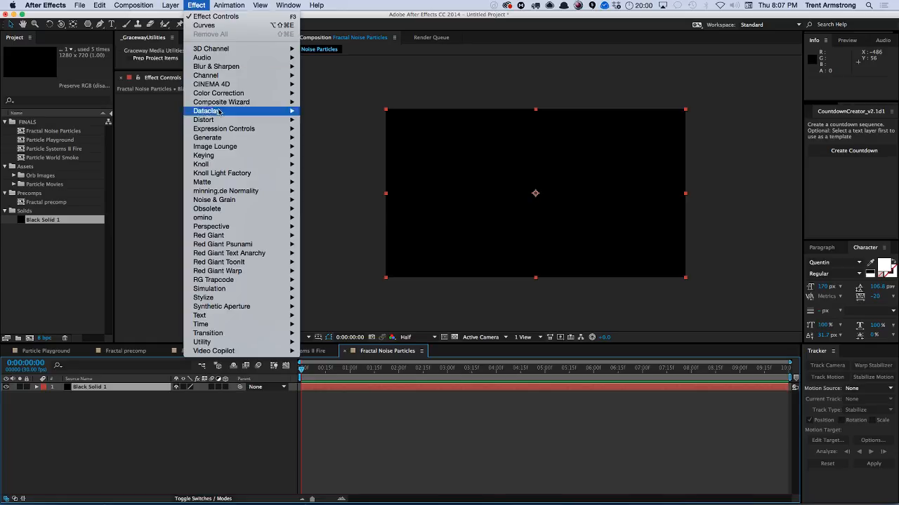
mouse_move(224, 202)
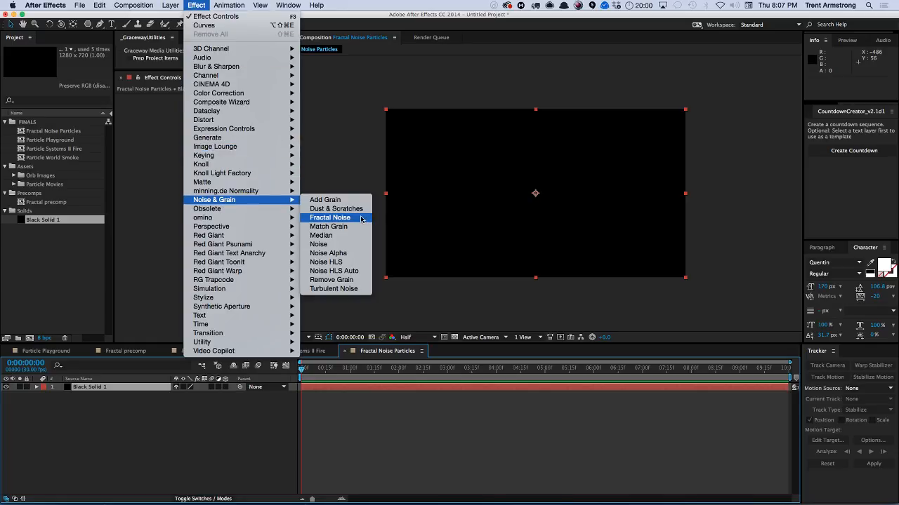
left_click(330, 217)
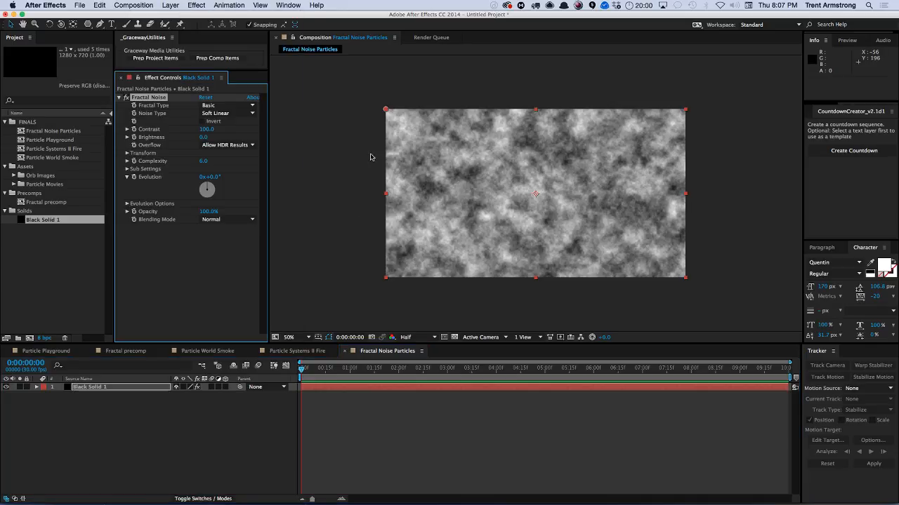
Set the Fractal Noise Transform Scale to 3.0.
left_click(127, 153)
left_click(207, 177)
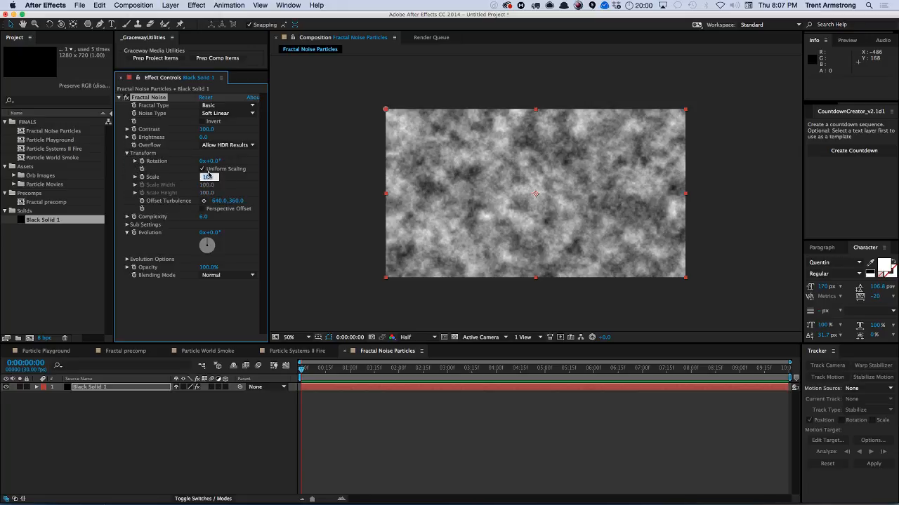
key("Return")
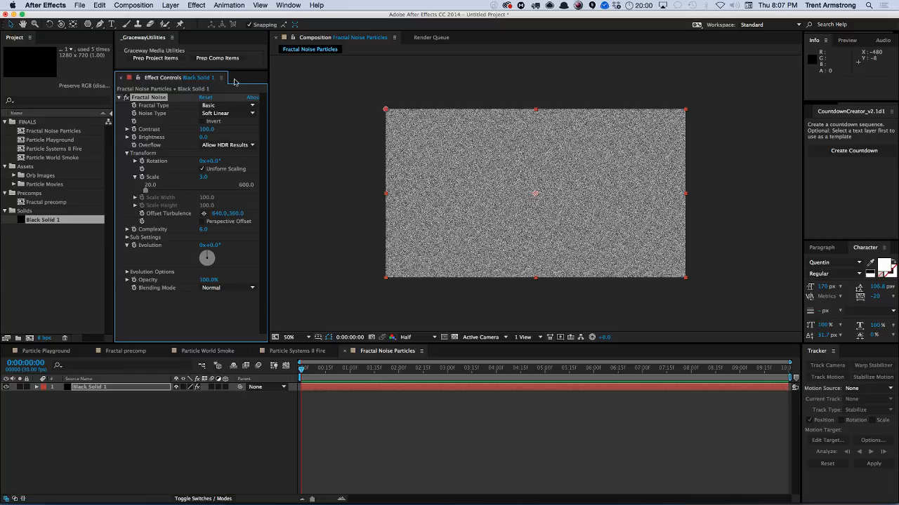
Raise Fractal Noise Contrast to 231.0 and lower Brightness to around -100.
left_click_drag(206, 129, 284, 127)
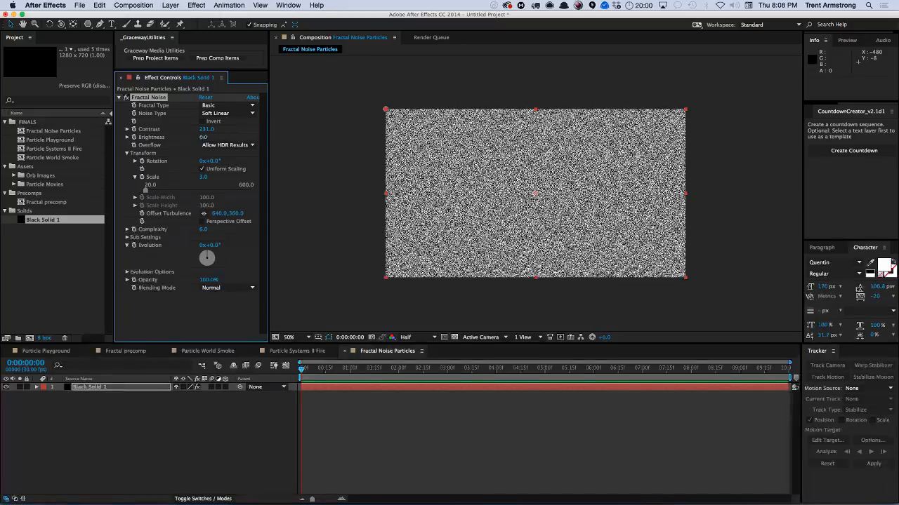
left_click_drag(203, 137, 189, 139)
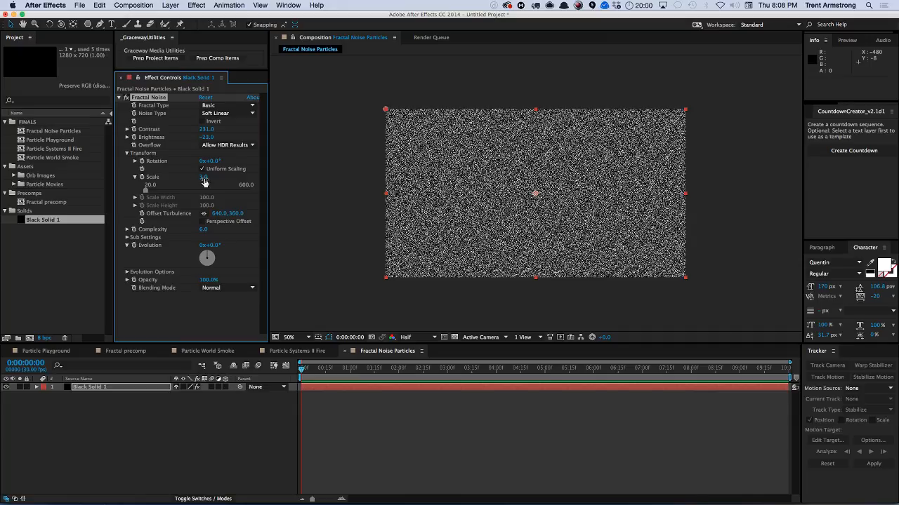
left_click_drag(208, 137, 181, 138)
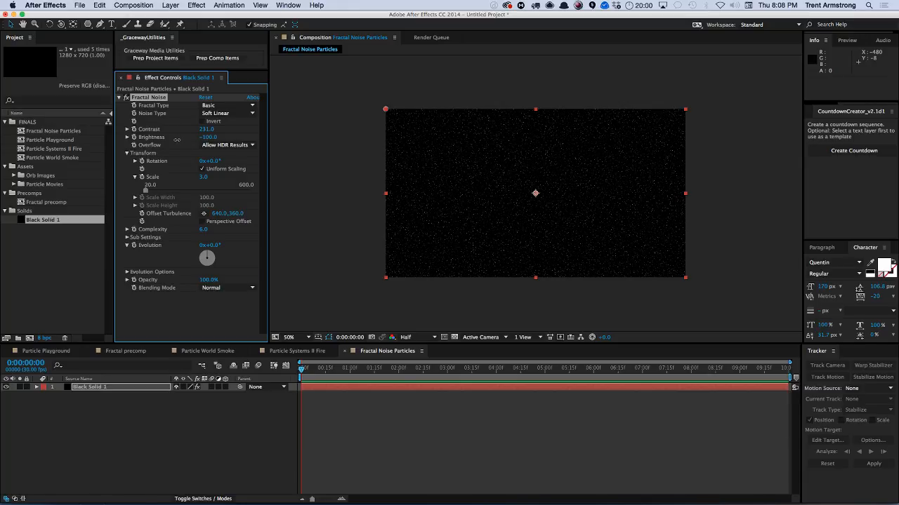
left_click_drag(177, 139, 244, 126)
left_click(208, 137)
Add a new Two-Node Camera named Camera 1 to the composition.
key("super+alt+shift+c")
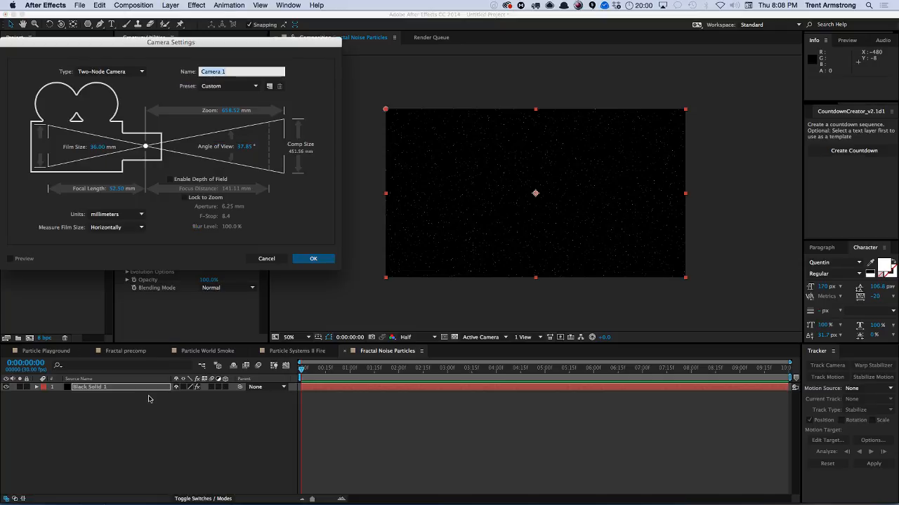
key("Return")
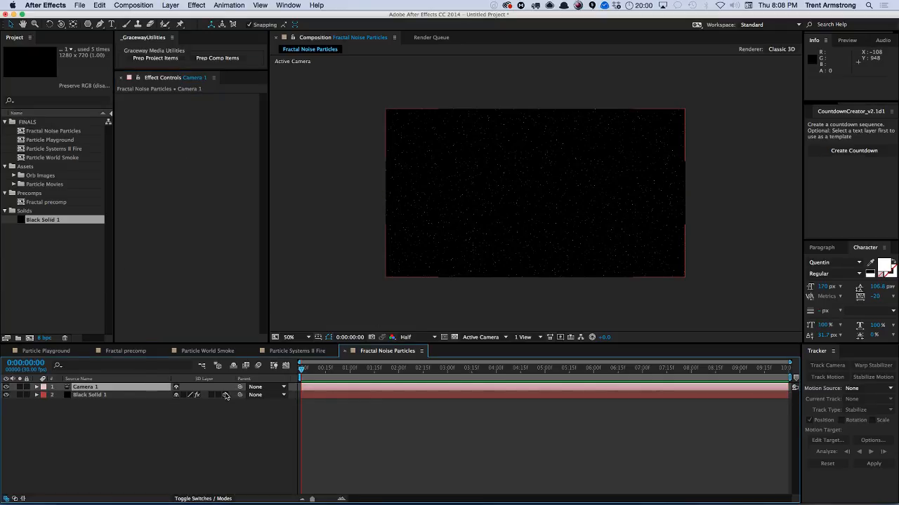
Set Black Solid 1's Z position to -430 so the fractal layer sits farther back in 3D space.
left_click(123, 396)
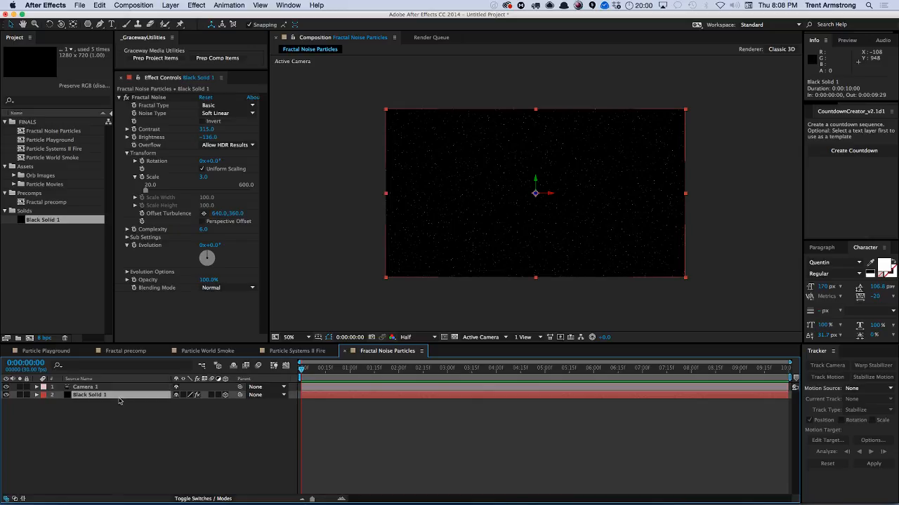
left_click(196, 6)
left_click(196, 5)
key("p")
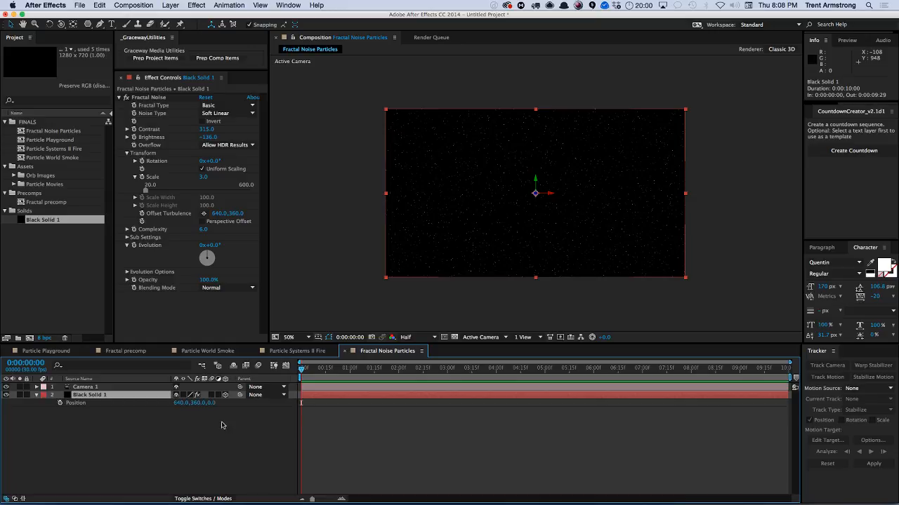
mouse_move(211, 403)
left_mouse_down()
mouse_move(175, 418)
mouse_move(202, 410)
left_mouse_up()
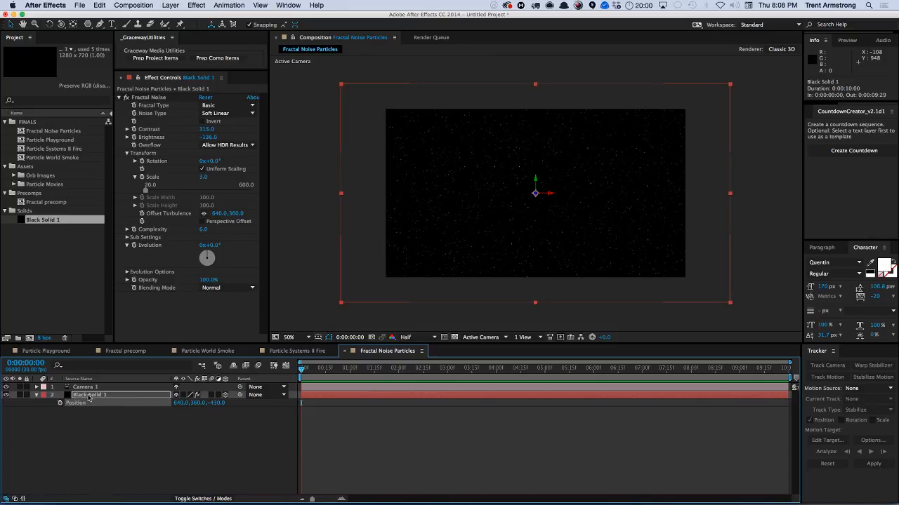
key("Return")
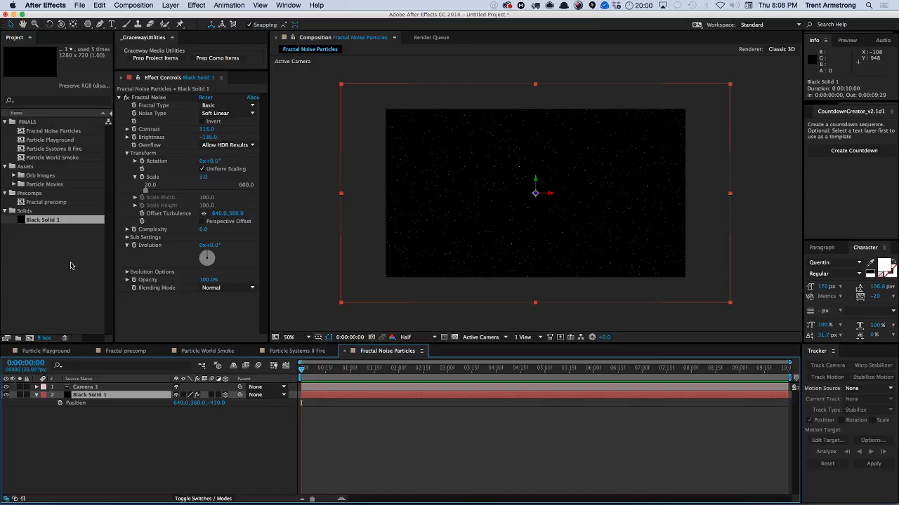
Add another Black Solid 1 layer at the bottom of the composition from the project items.
left_click_drag(58, 220, 63, 425)
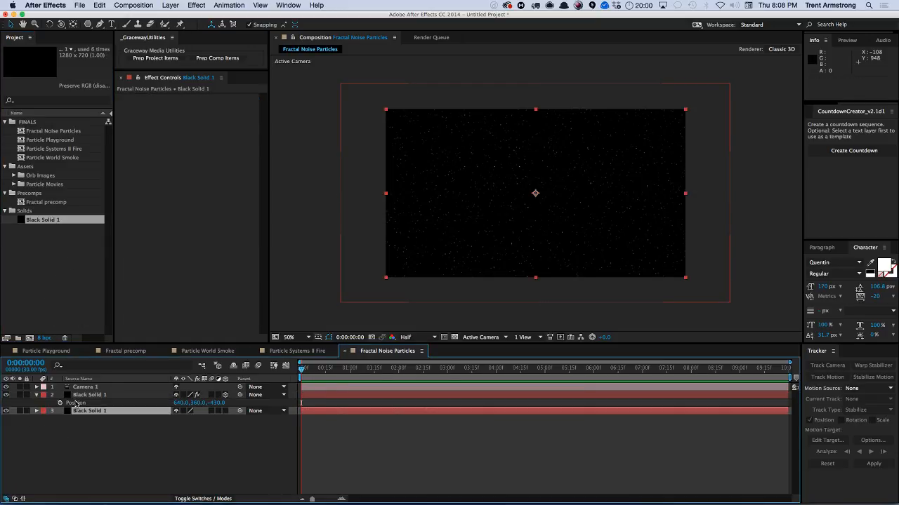
Set the fractal noise layer's blending mode to Add.
key("F4")
left_click(187, 395)
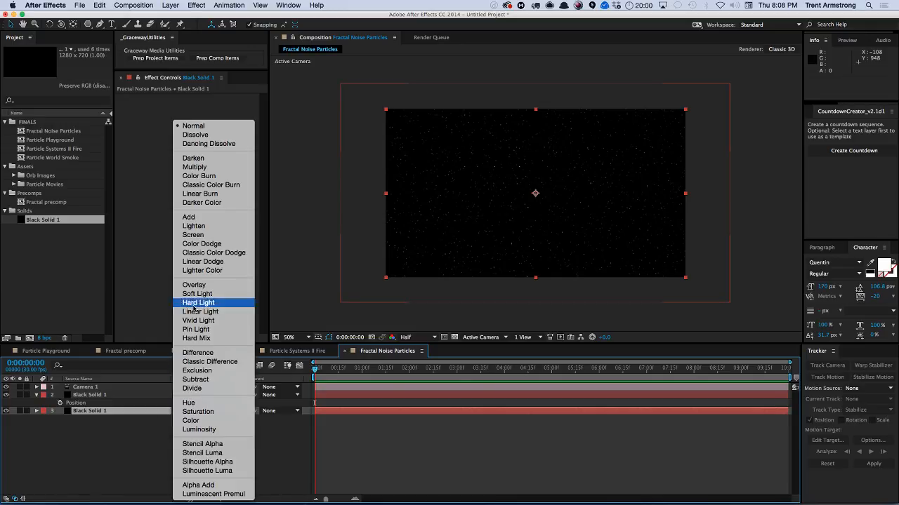
left_click(194, 238)
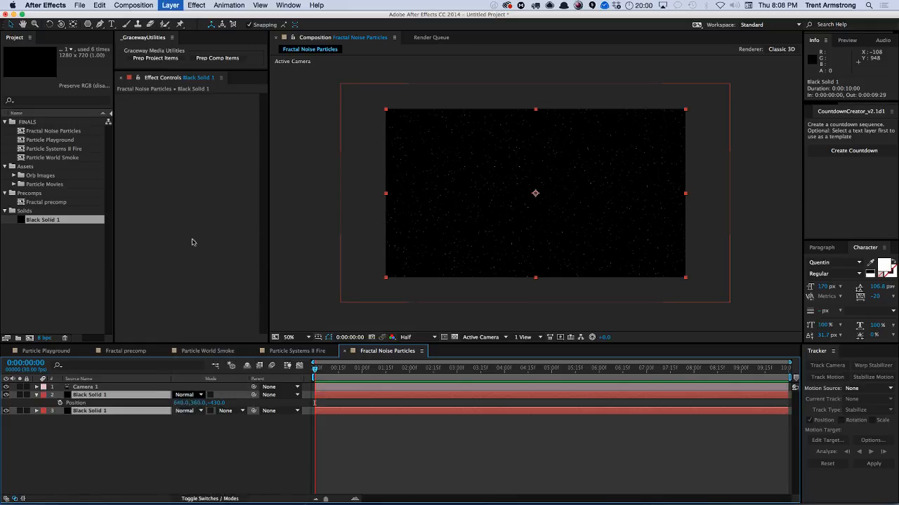
left_click(187, 395)
left_click(188, 217)
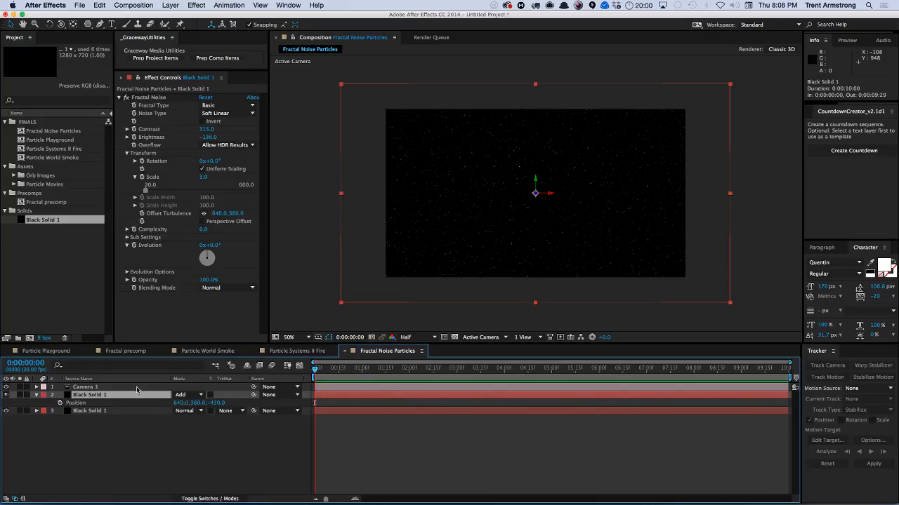
Duplicate the fractal layer, then set the copy's Evolution to 131° and Offset Turbulence to 785.0, 360.0.
key("super+d")
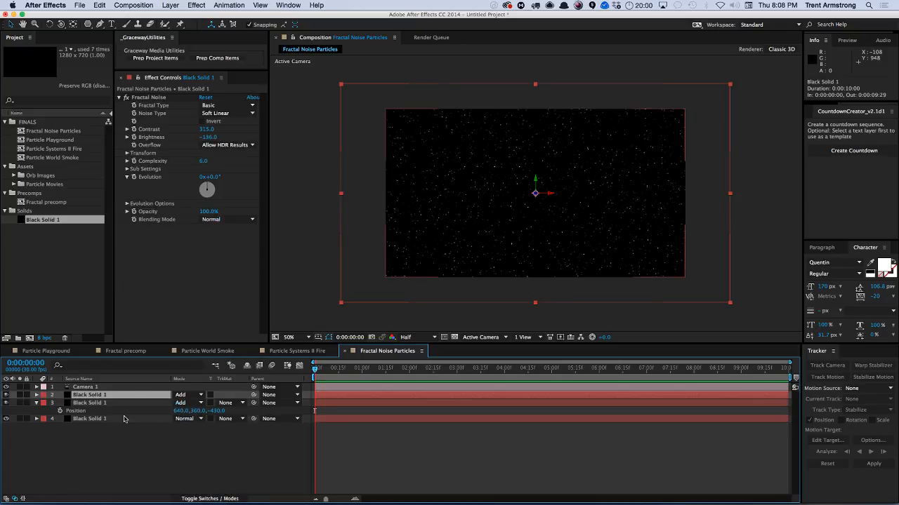
left_click_drag(222, 186, 264, 170)
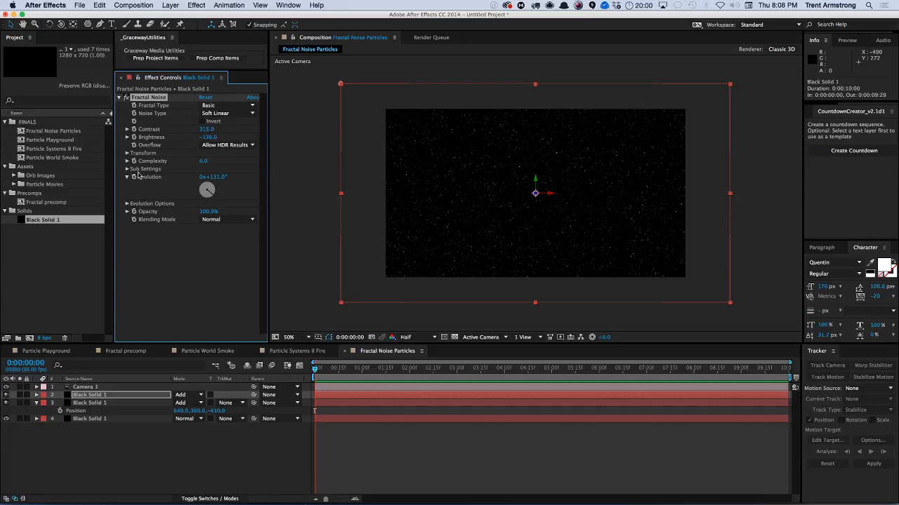
left_click(127, 153)
left_click_drag(239, 198, 281, 195)
Set the top fractal layer's Z position to -108.
left_click(135, 403, "shift")
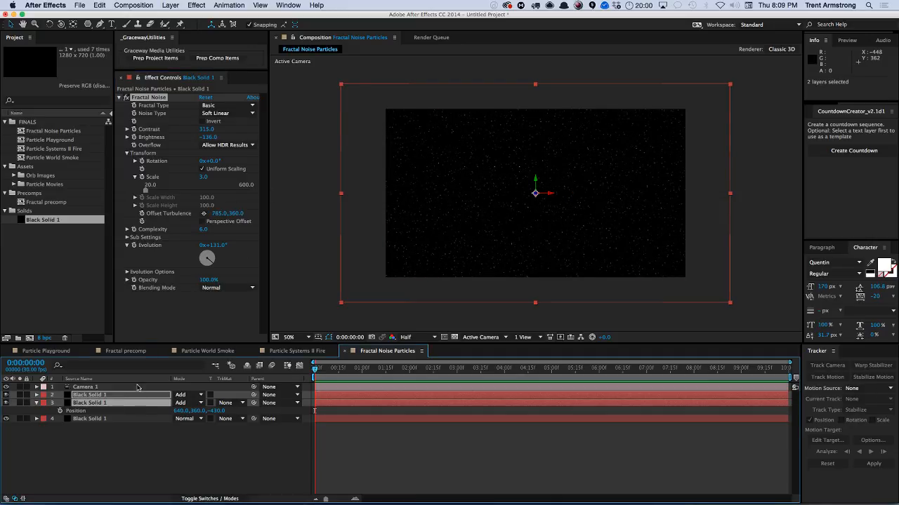
key("p")
left_click(147, 451)
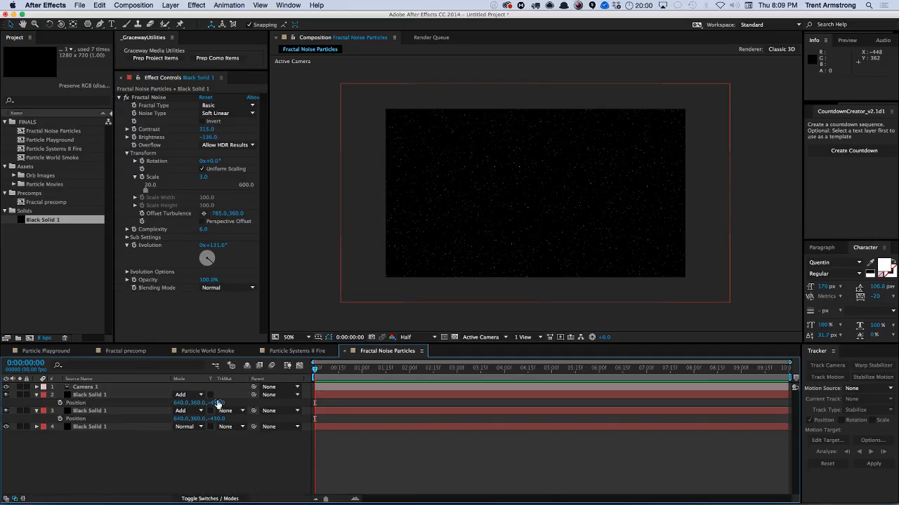
left_click_drag(217, 403, 245, 395)
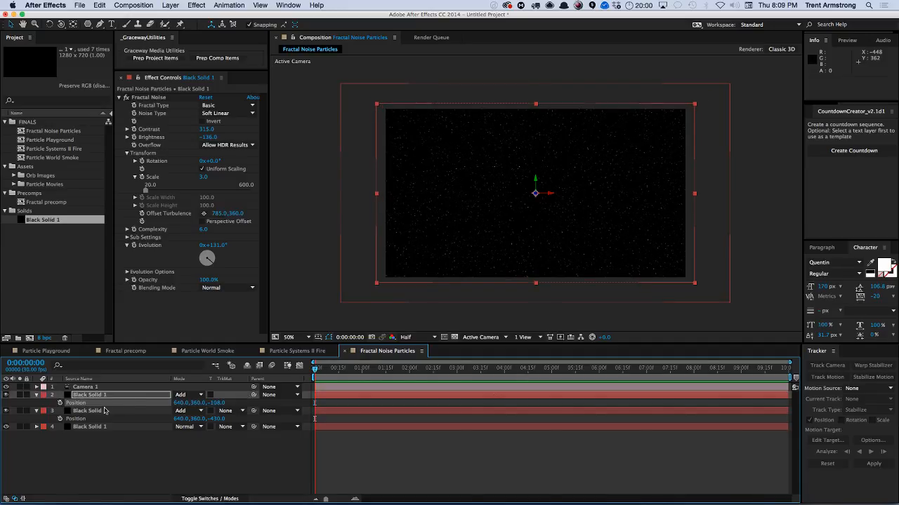
Duplicate the third fractal layer, setting the copy's Z position to -837 and its Evolution to -125°.
left_click(104, 411)
key("ctrl+d")
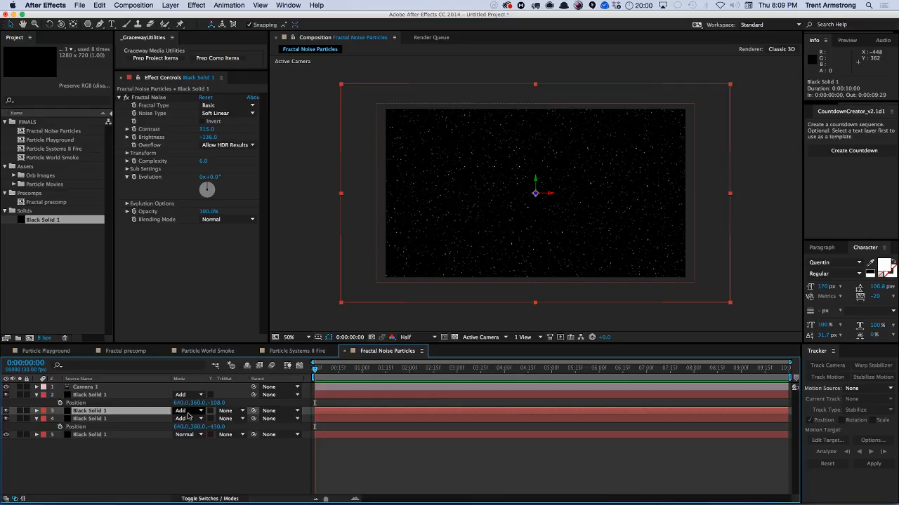
key("p")
left_click_drag(217, 419, 196, 421)
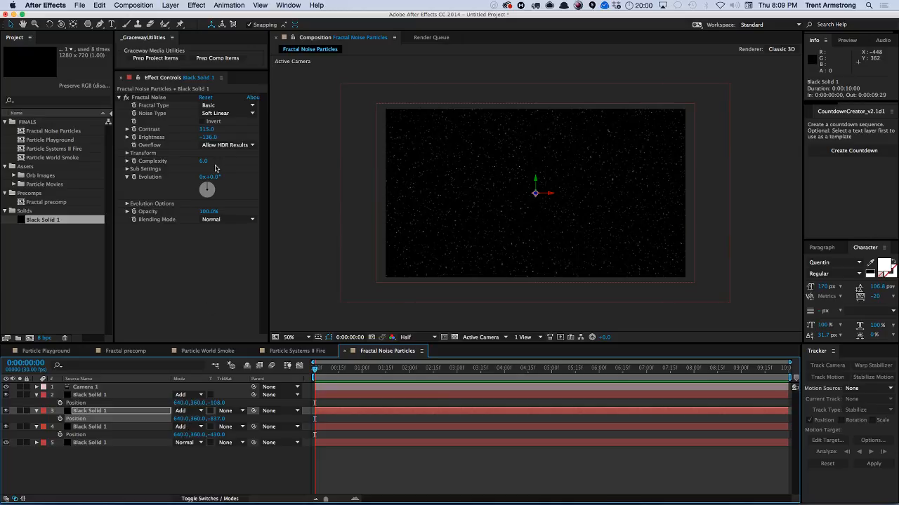
left_click_drag(215, 177, 157, 178)
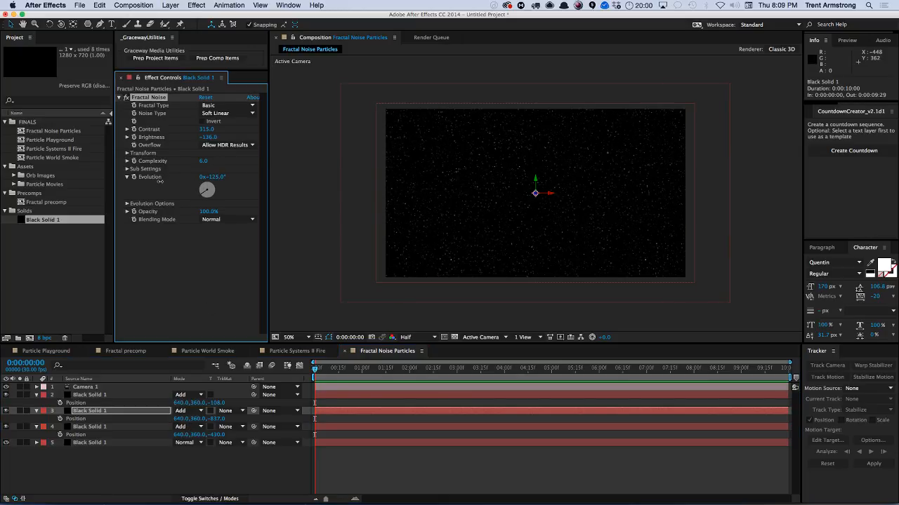
key("Return")
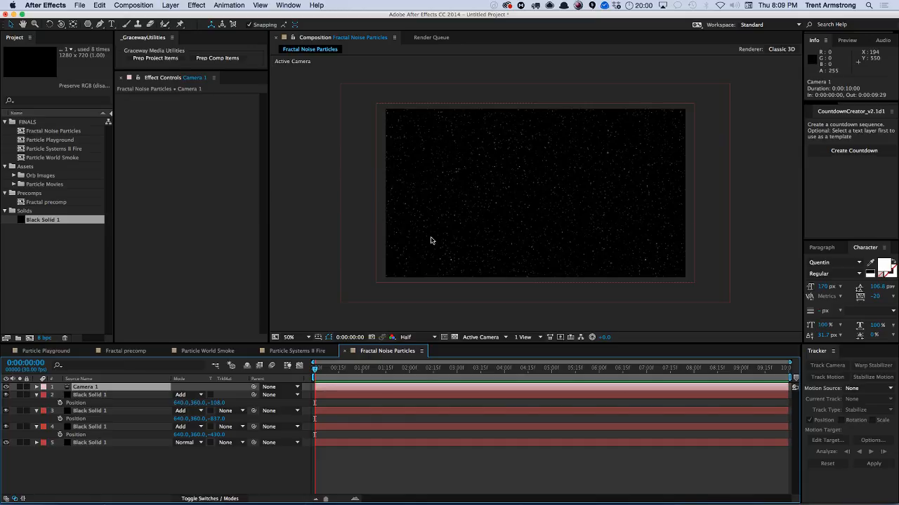
Show Camera 1's Position and Point of Interest and set starting keyframes for both.
key("c")
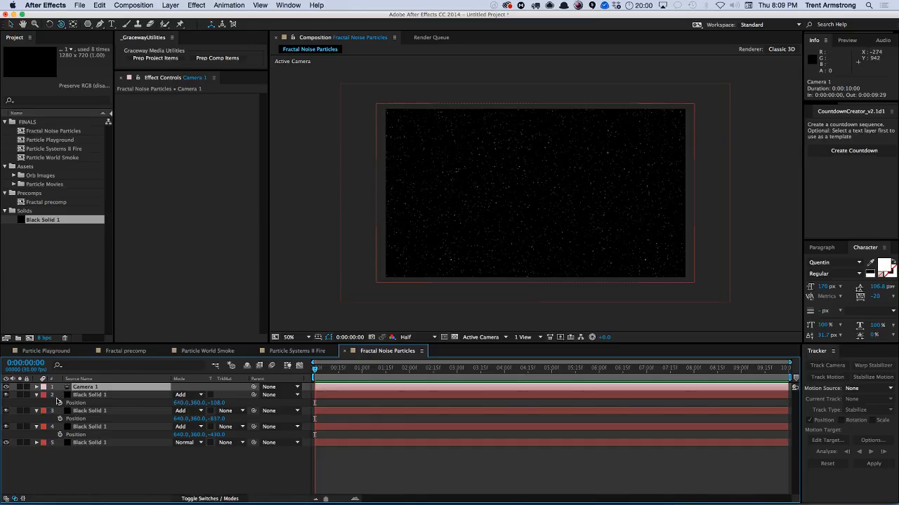
key("p")
key("shift+a")
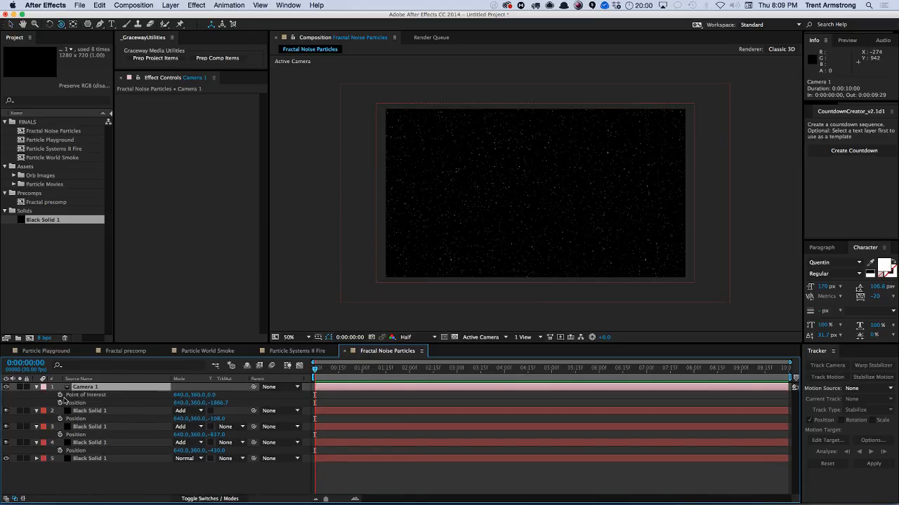
left_click(60, 394)
left_click(59, 403)
At 7 seconds, move Camera 1 in the viewer to keyframe a new camera position.
left_click_drag(316, 375, 614, 368)
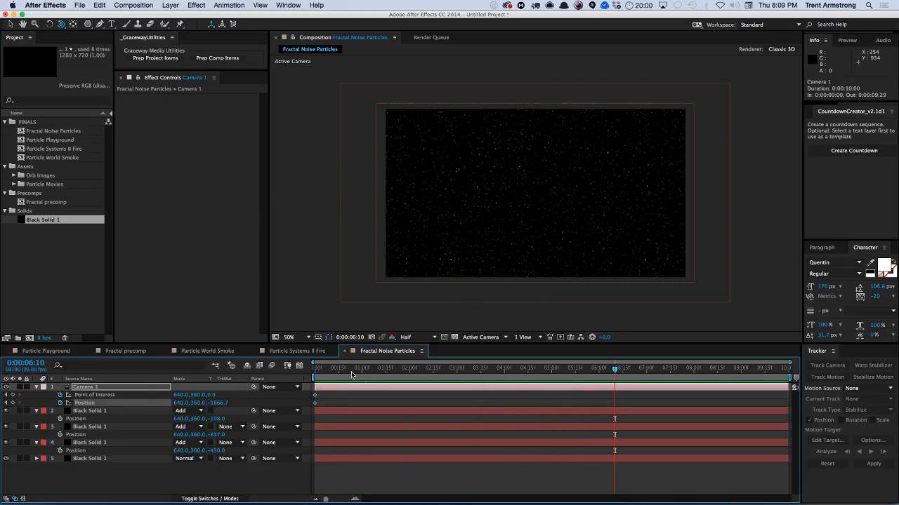
left_click_drag(353, 375, 300, 372)
left_click_drag(463, 234, 473, 236)
left_click_drag(389, 374, 646, 371)
left_click_drag(578, 235, 558, 196)
Set the work area end at 7 seconds and preview the camera move.
key("n")
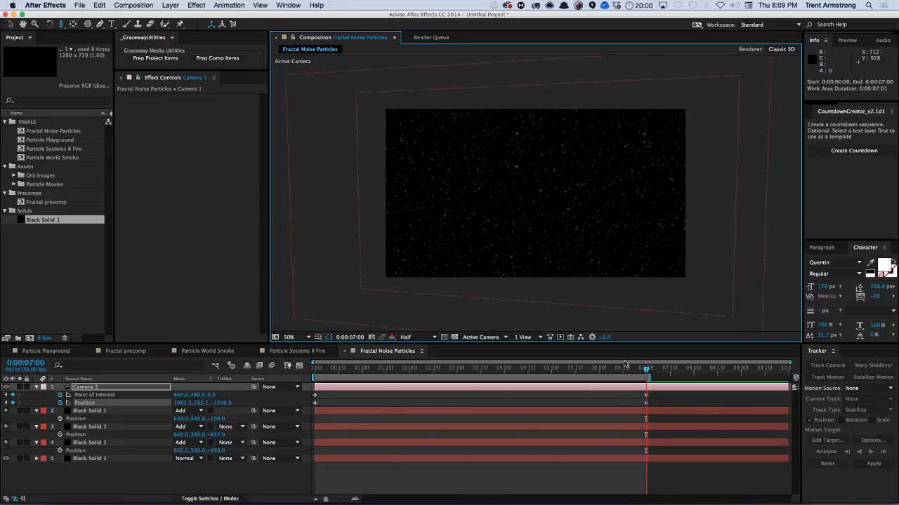
key("KP_0")
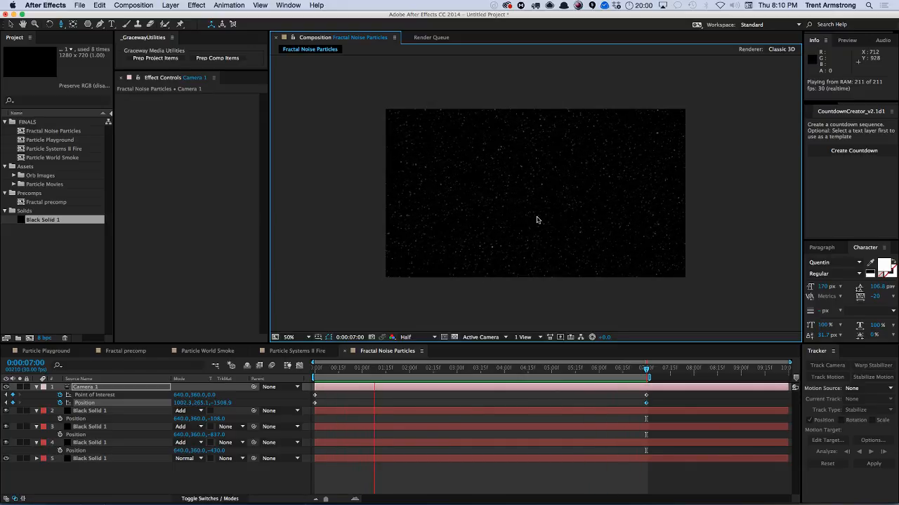
key("space")
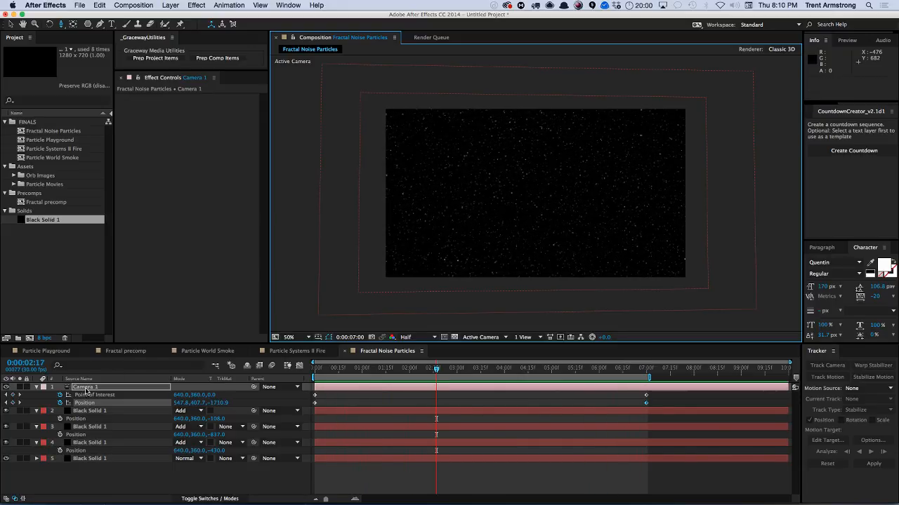
Add the expression (360 / 1) * time to the top fractal layer's Evolution property.
left_click(97, 412)
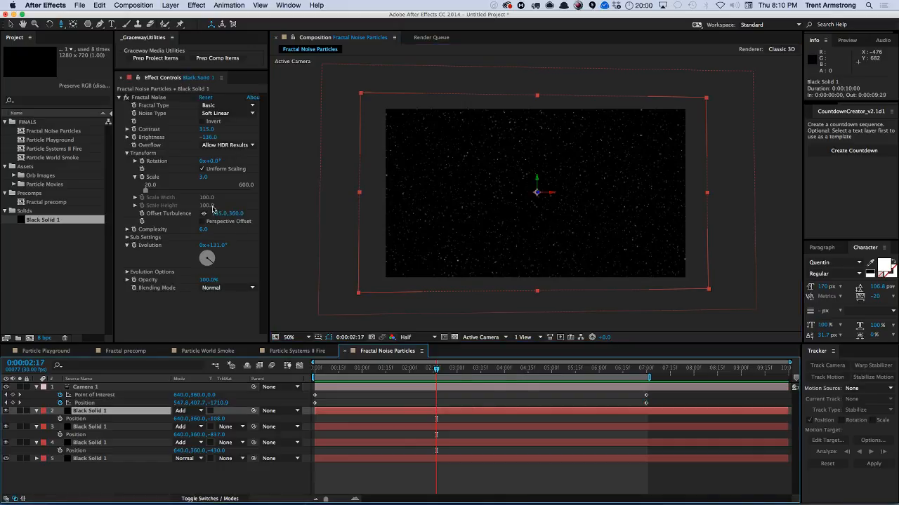
left_click(134, 247, "alt")
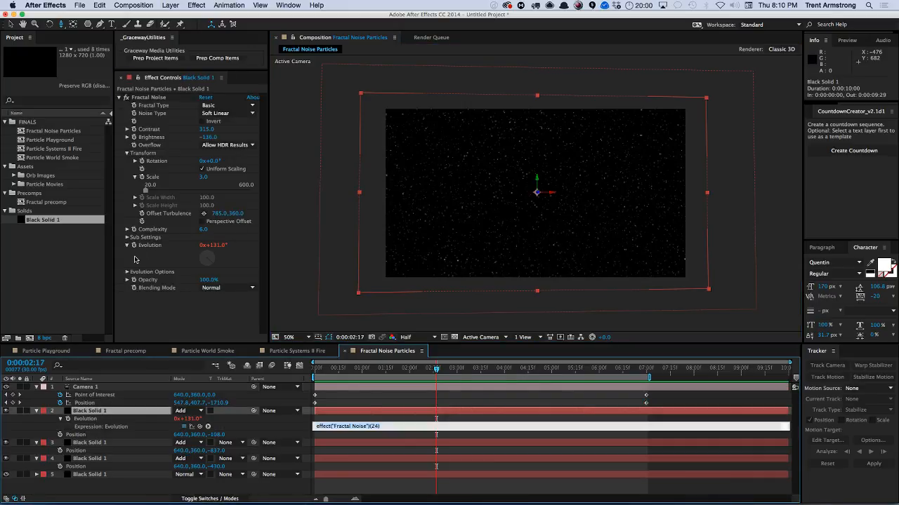
type("0")
type("1) * time")
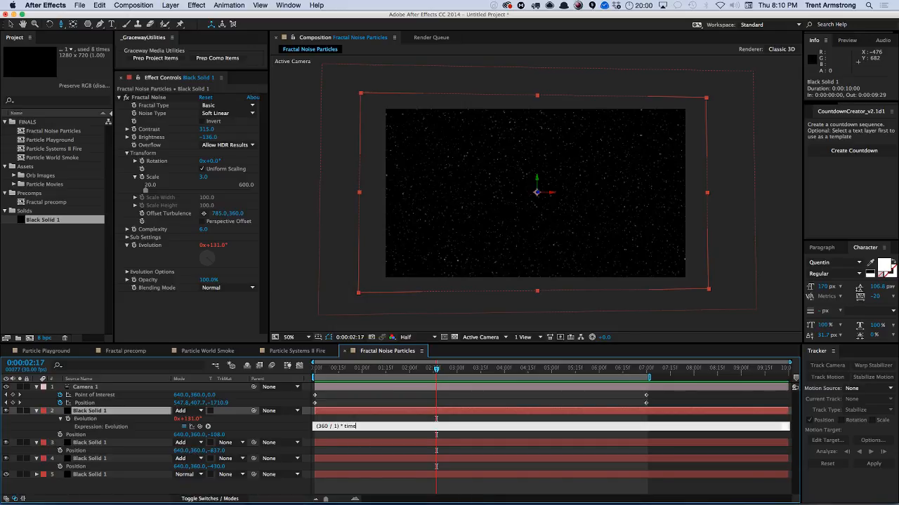
left_click(136, 260)
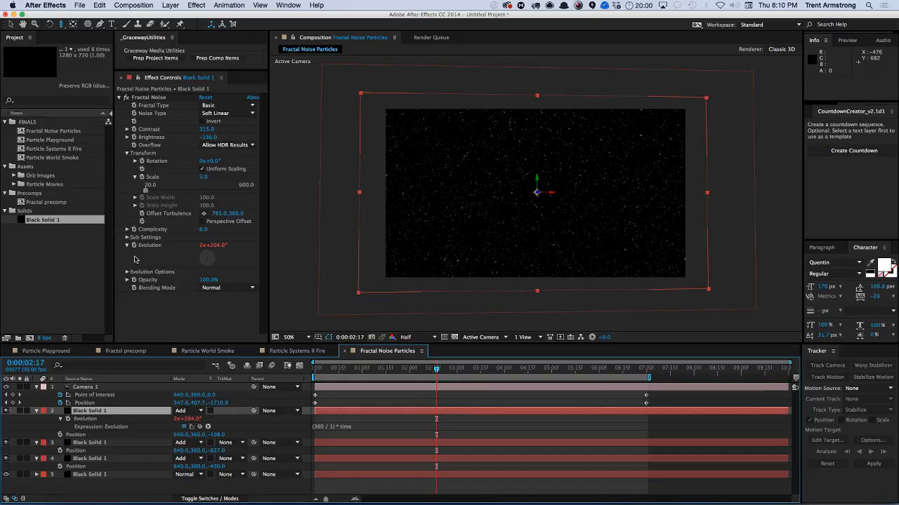
Copy the Evolution expression only and paste it onto the other two fractal layers.
right_click(86, 419)
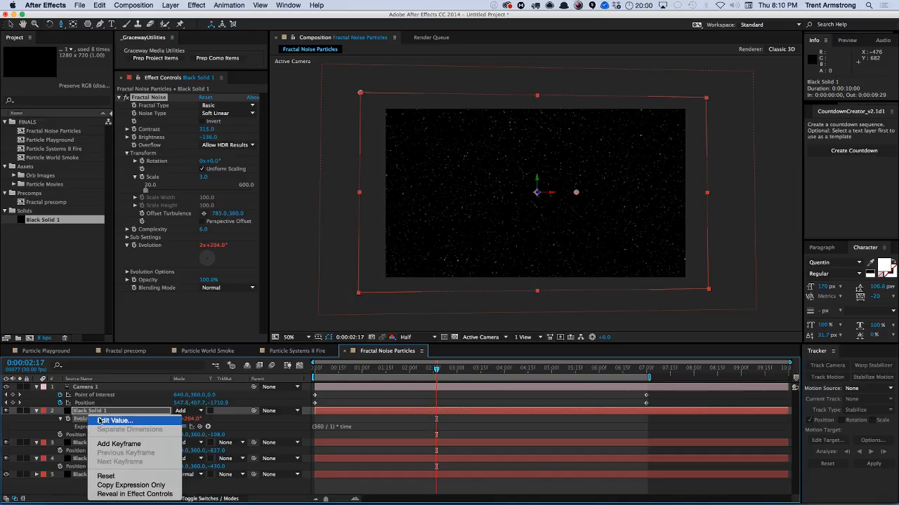
left_click(106, 486)
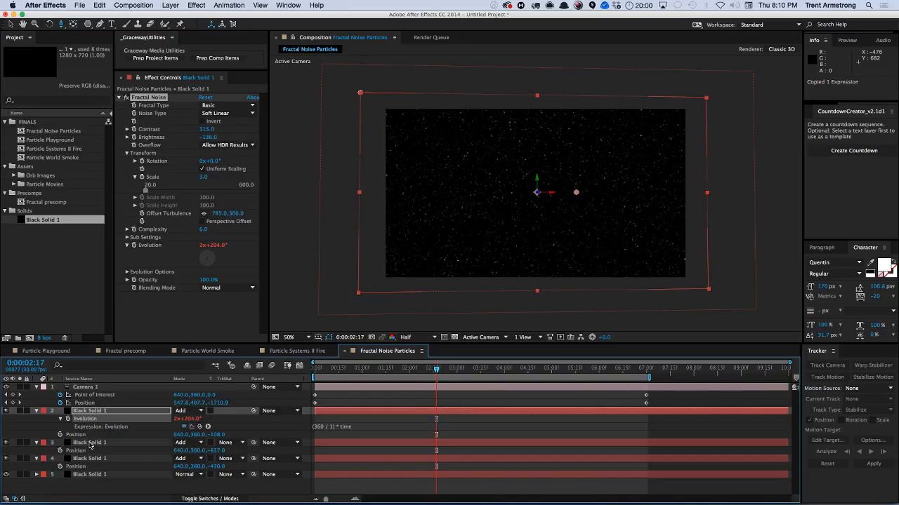
left_click(89, 443)
left_click(98, 458, "shift")
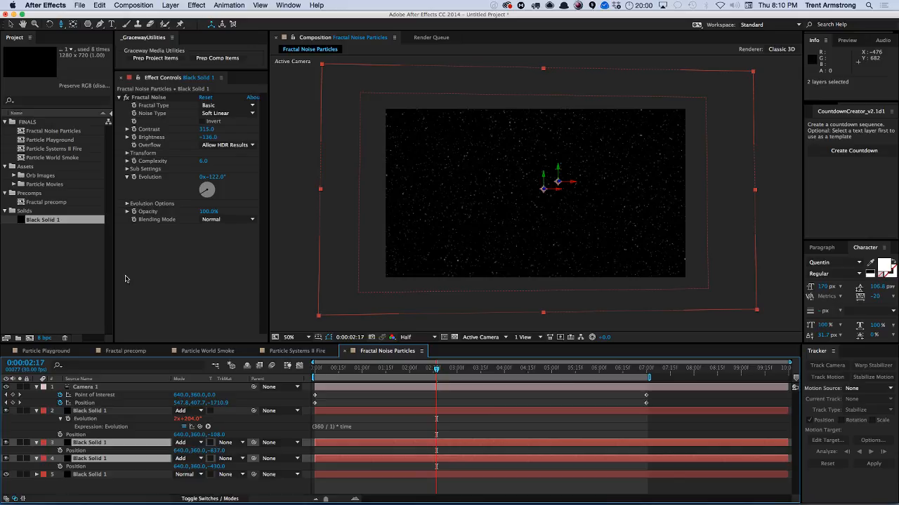
key("super+v")
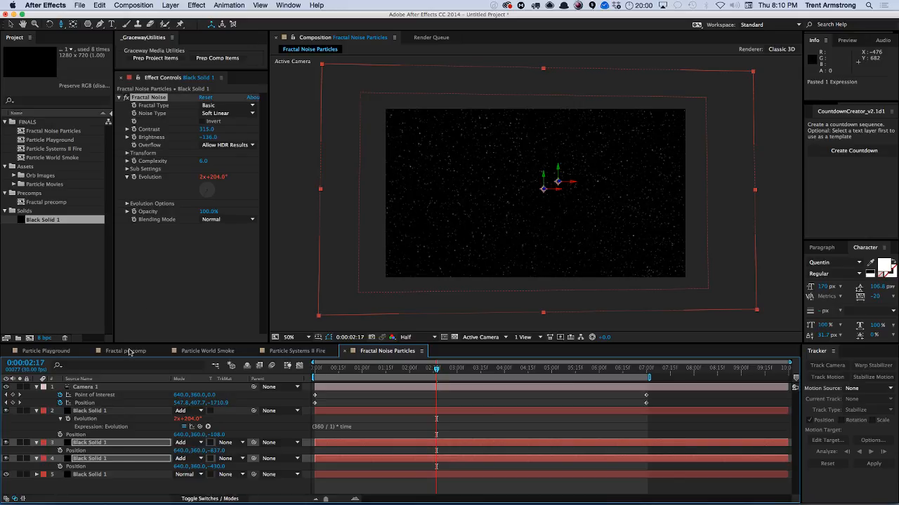
Preview the animated fractal noise particles.
left_click(126, 486)
key("KP_0")
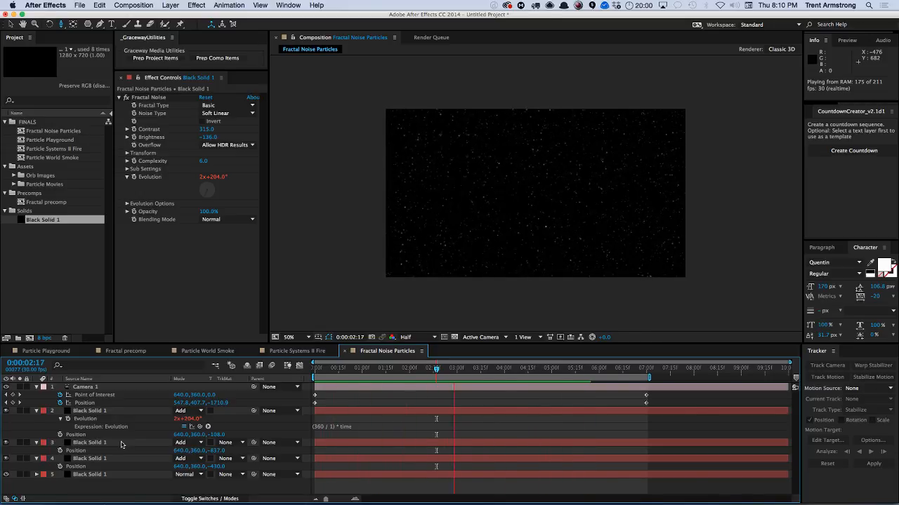
key("space")
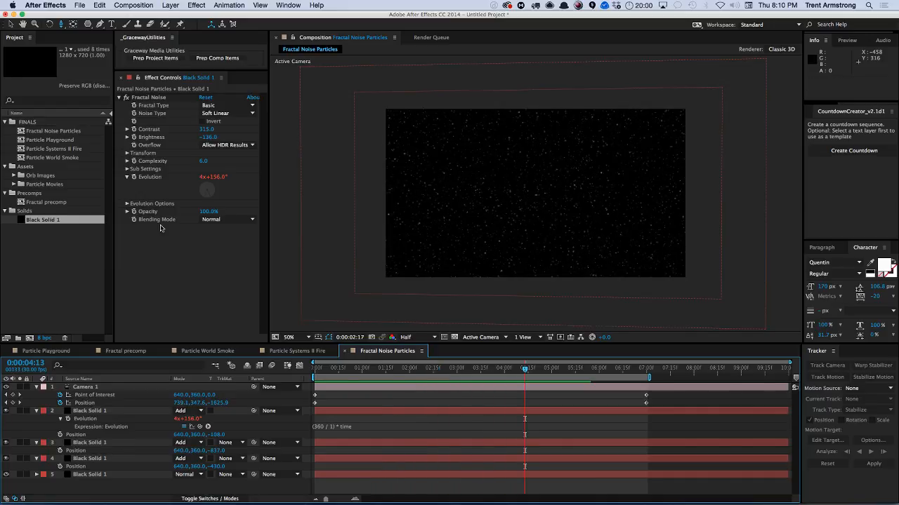
Collapse the expanded property lists of all layers in the timeline.
left_click(37, 387)
left_click(37, 395)
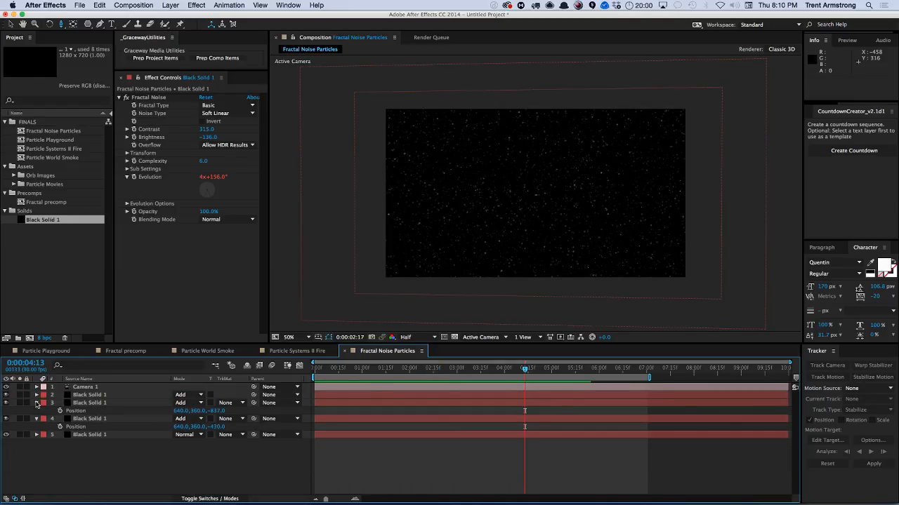
left_click(37, 403)
left_click(36, 411)
left_click(37, 419)
left_click(61, 429)
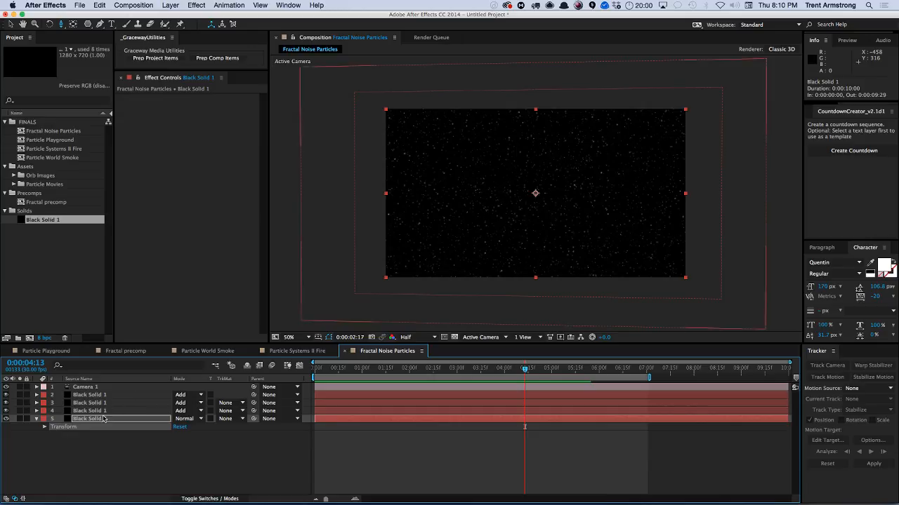
left_click(94, 462)
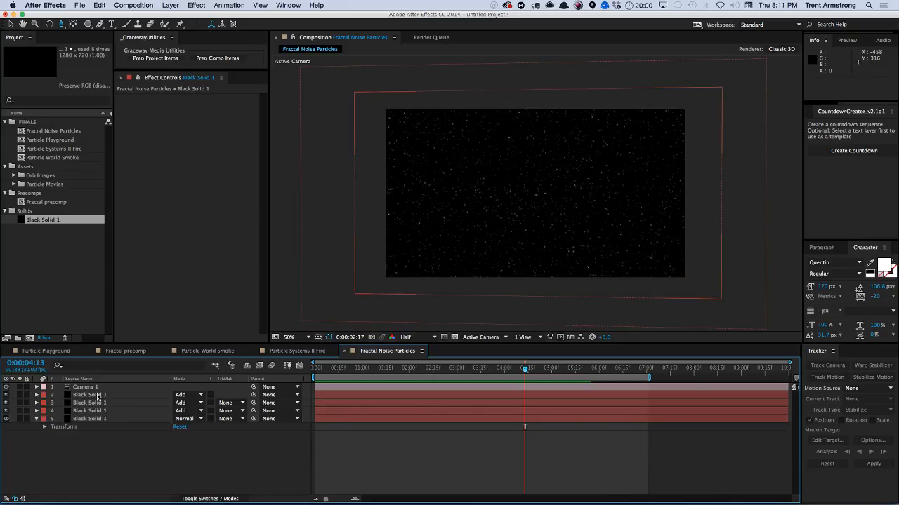
Delete two of the three fractal noise solid layers, keeping one.
left_click(90, 411)
left_click(90, 403, "shift")
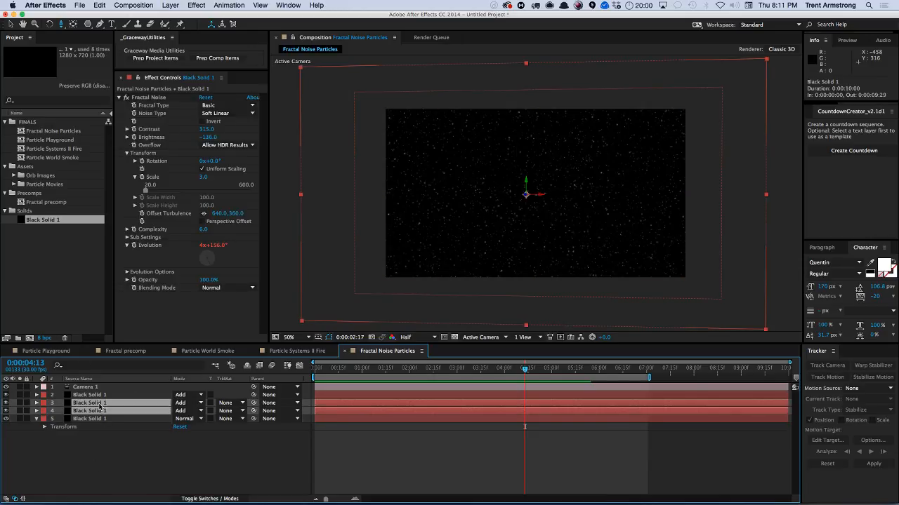
key("Delete")
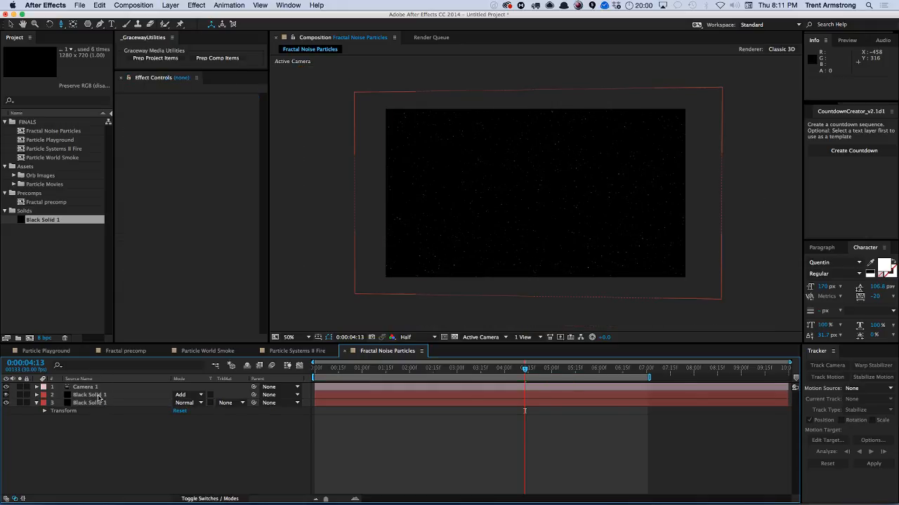
Set the remaining fractal layer's Fractal Noise Scale to 1.0.
left_click(102, 394)
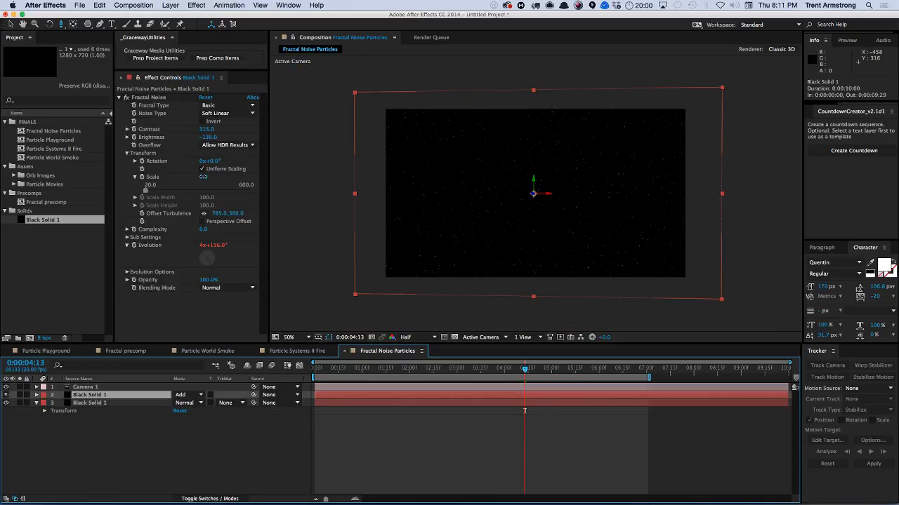
left_click_drag(202, 177, 203, 177)
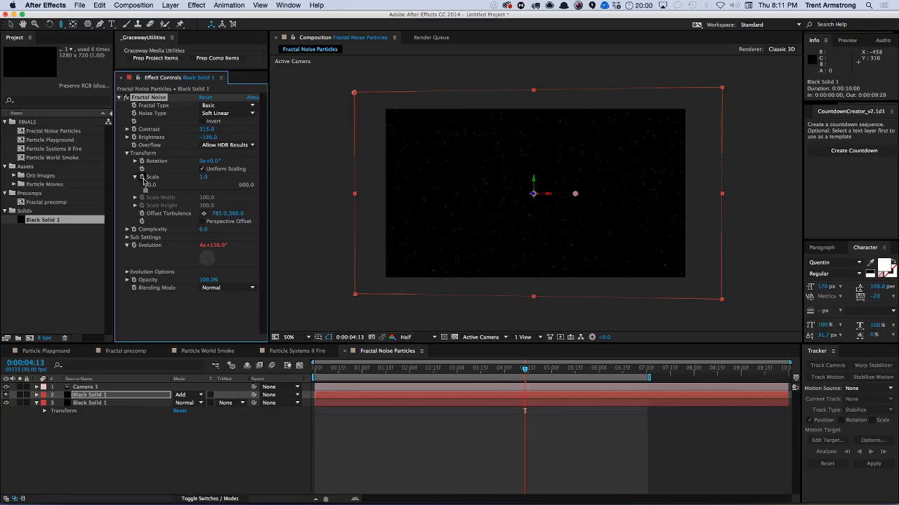
Add a polygon mask filling the fractal layer and round it into a circular mask.
left_click(88, 24)
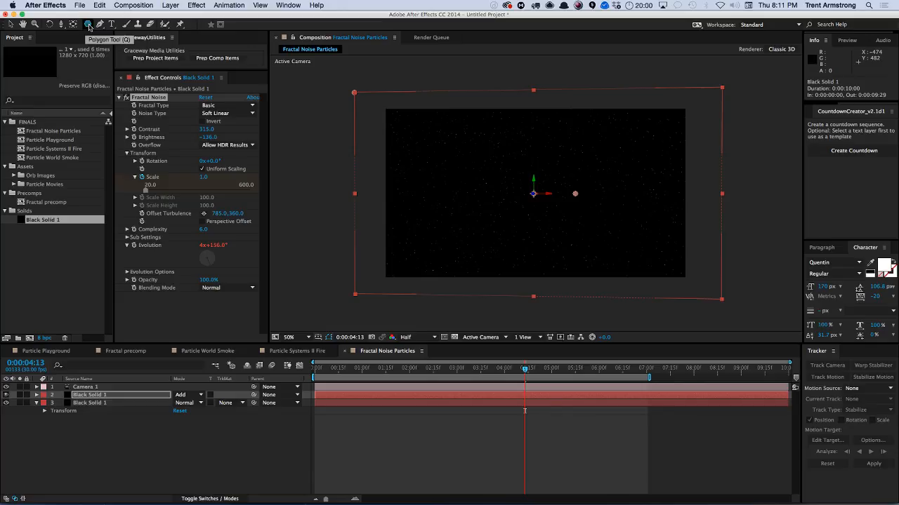
double_click(89, 23)
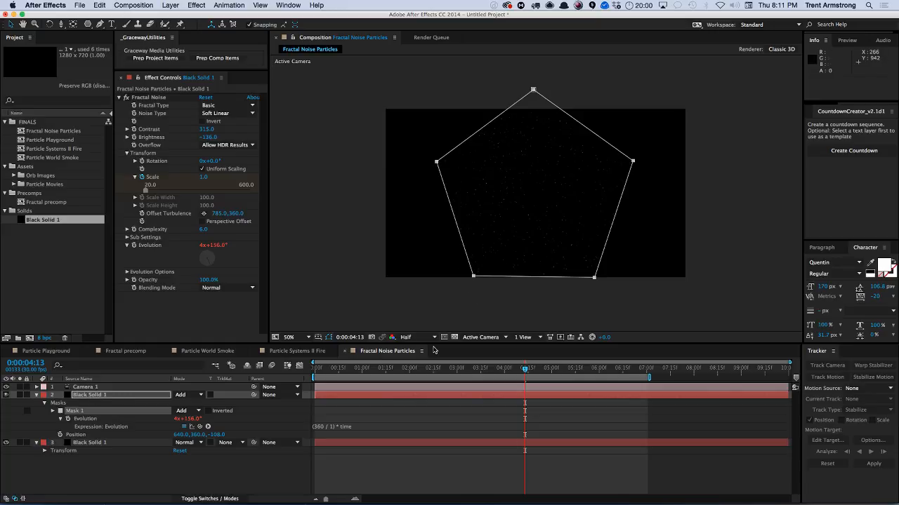
left_click(473, 276, "alt+super")
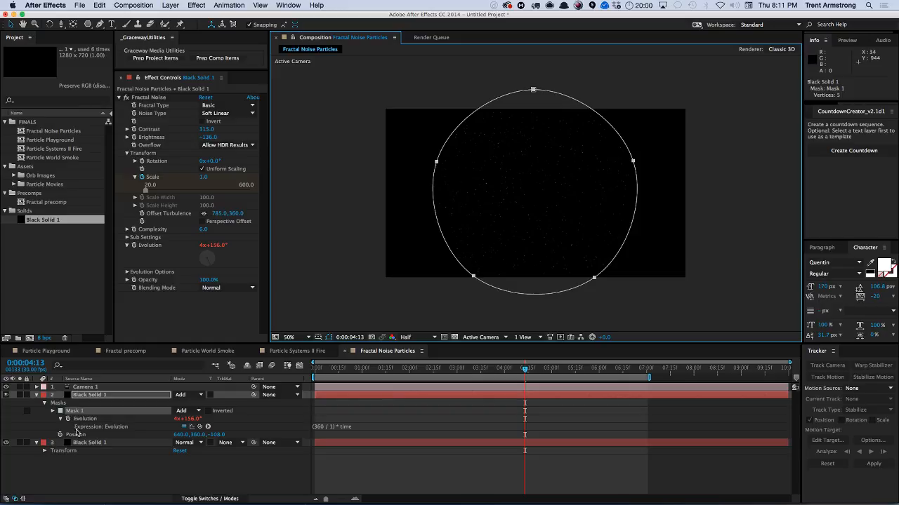
Keyframe the fractal layer's Scale at 100% at the start of the timeline.
key("shift+s")
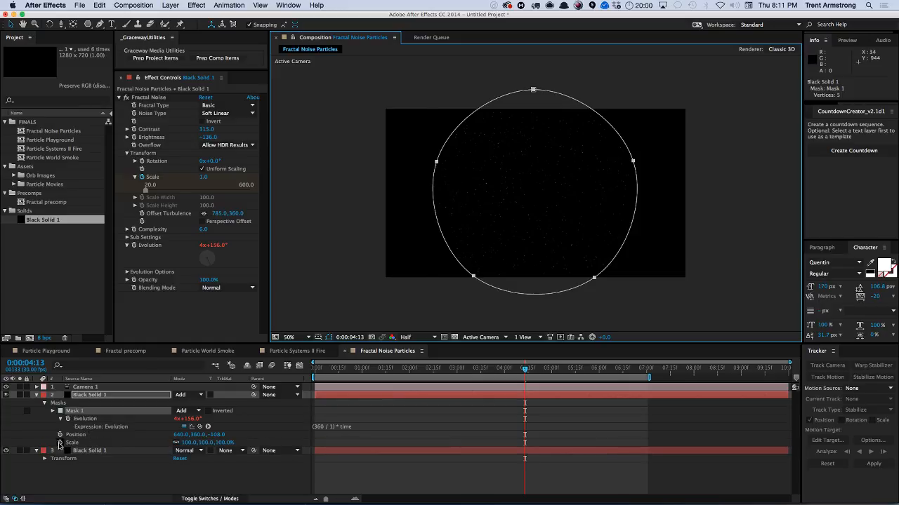
left_click(60, 443)
left_click_drag(524, 442, 317, 444)
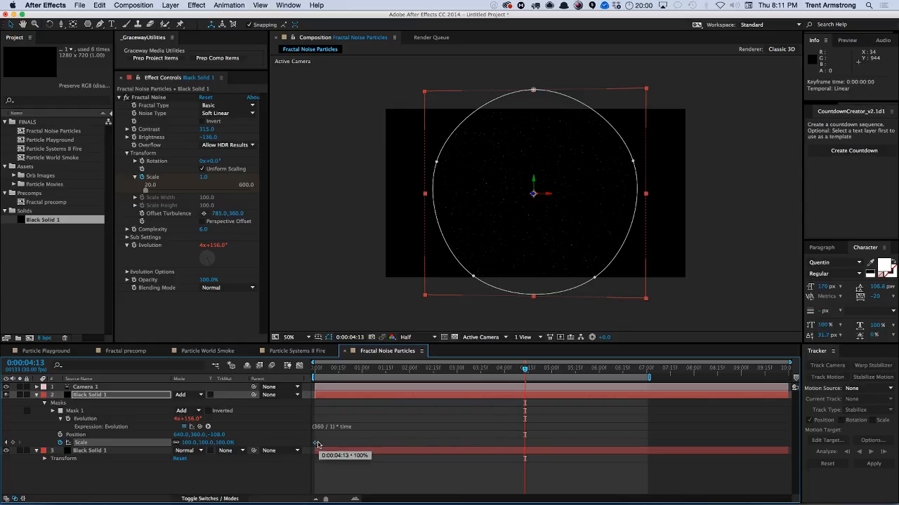
left_click_drag(323, 372, 307, 370)
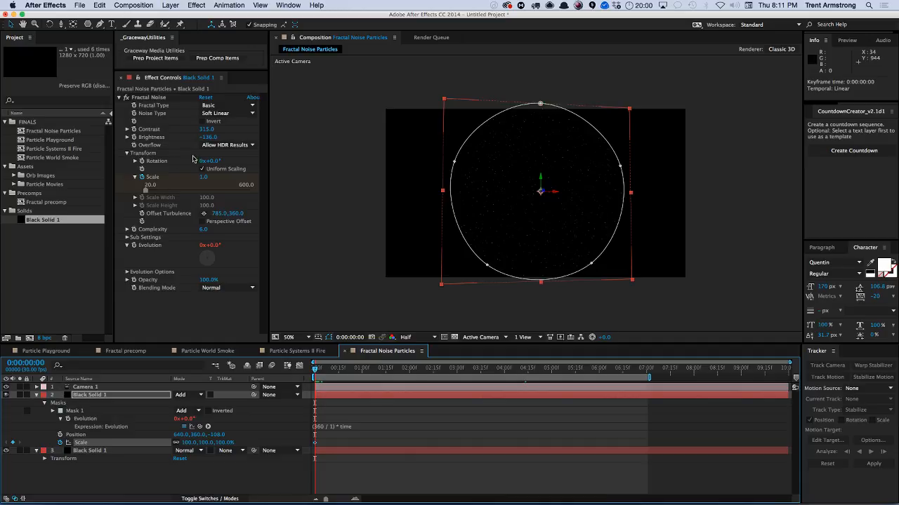
Keyframe the layer's Opacity to fade from 100% at about 5:03 to 0% at 6:28.
key("u")
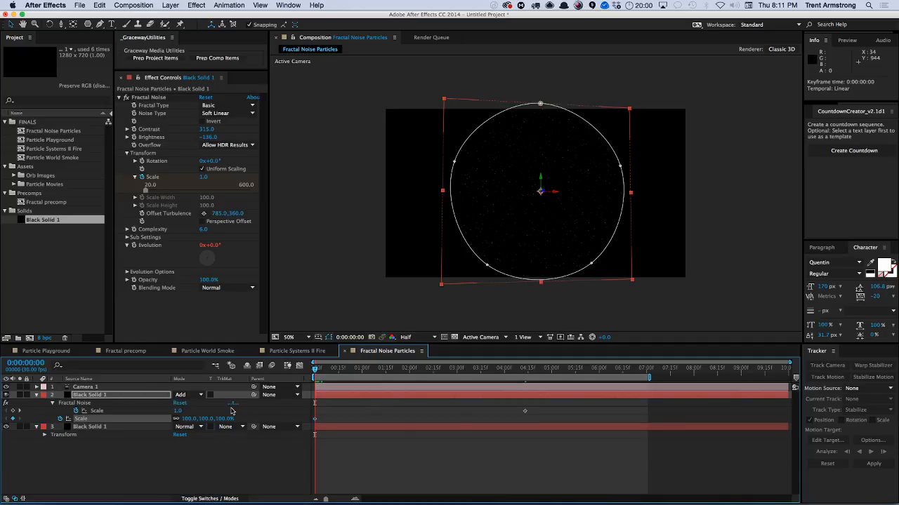
left_click(523, 413)
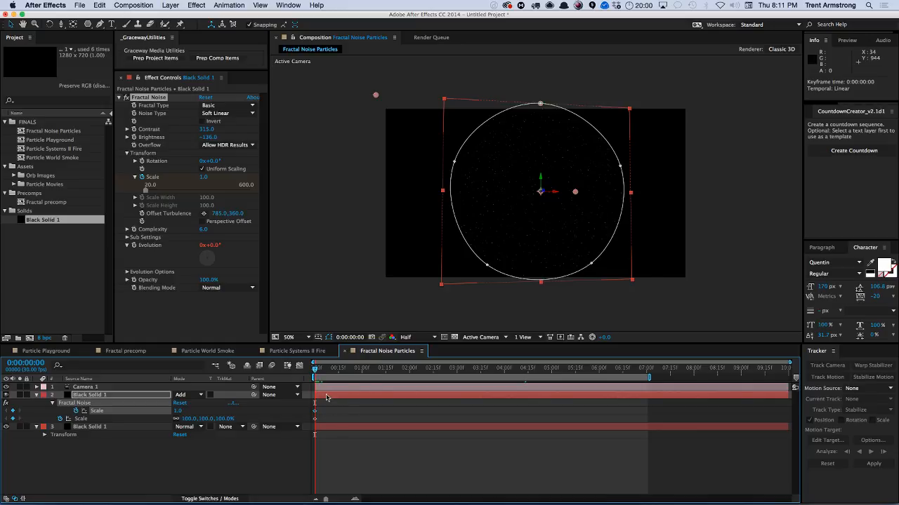
left_click_drag(315, 369, 643, 388)
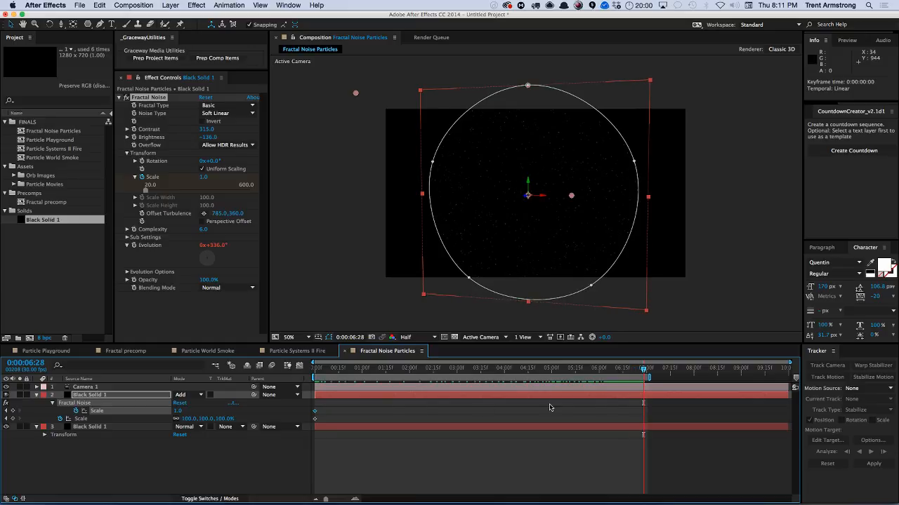
key("shift+t")
left_click(59, 427)
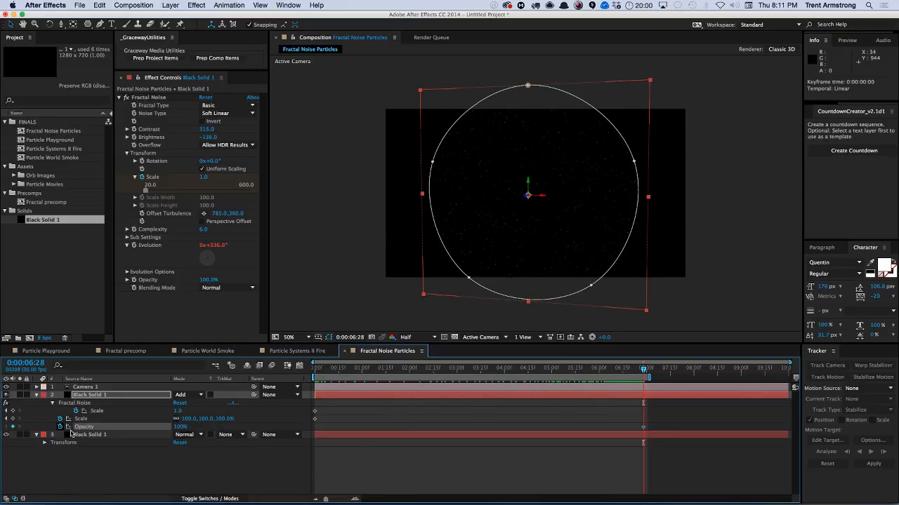
left_click_drag(642, 429, 556, 427)
left_click_drag(179, 428, 91, 428)
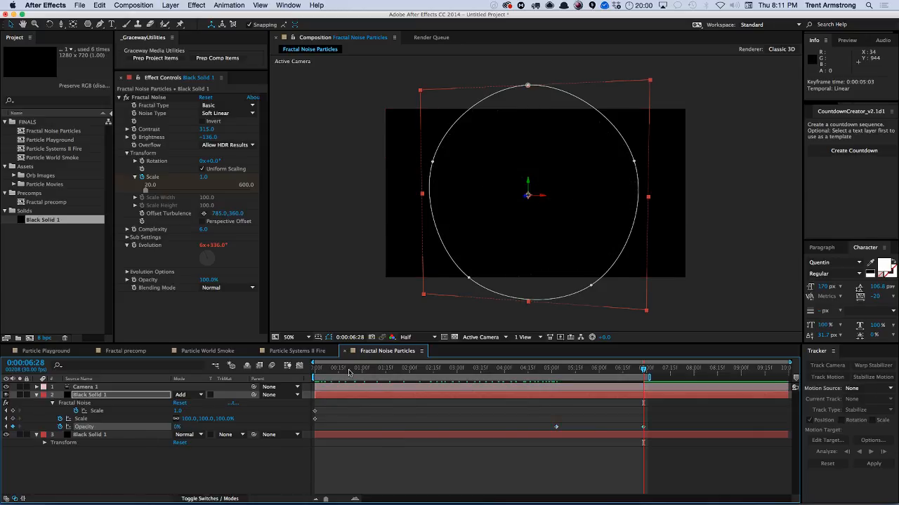
Move the scale keyframes to about 7:00 and key layer Scale 12% and fractal Scale 13.0 at time zero.
left_click_drag(334, 372, 307, 373)
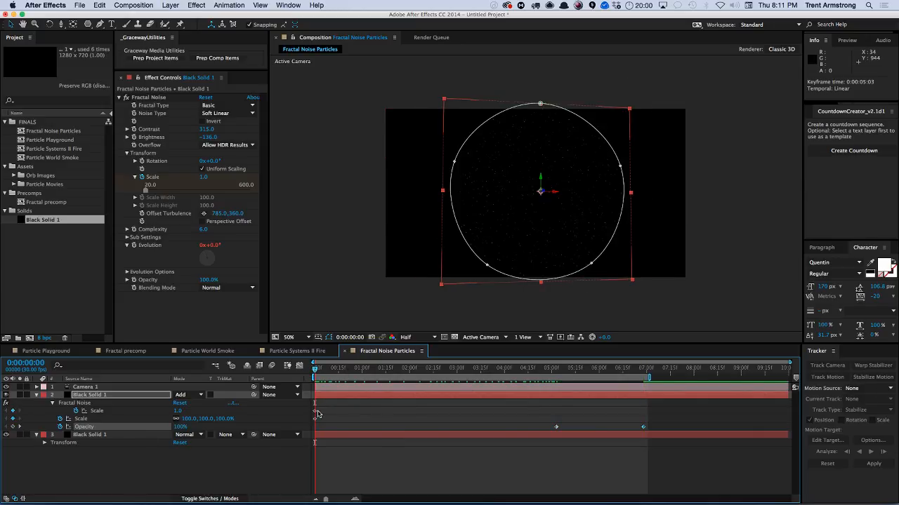
left_click_drag(316, 412, 640, 407)
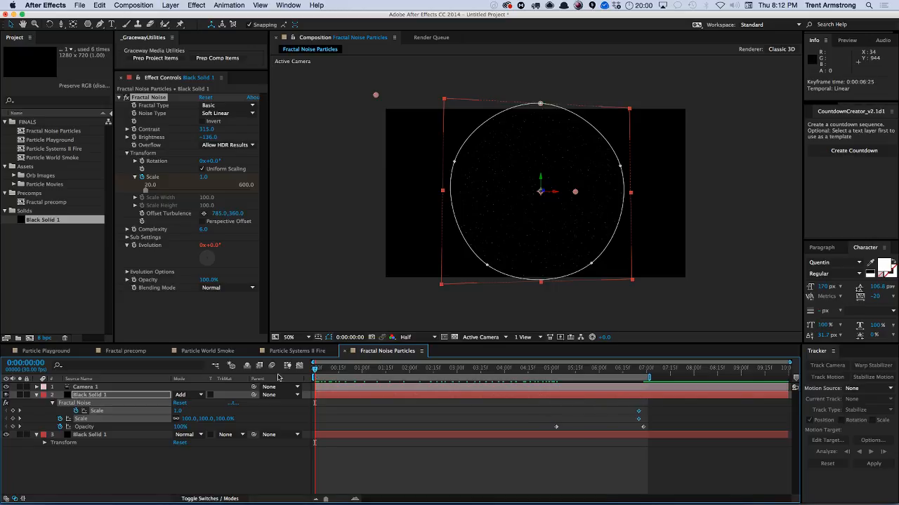
left_click(180, 468)
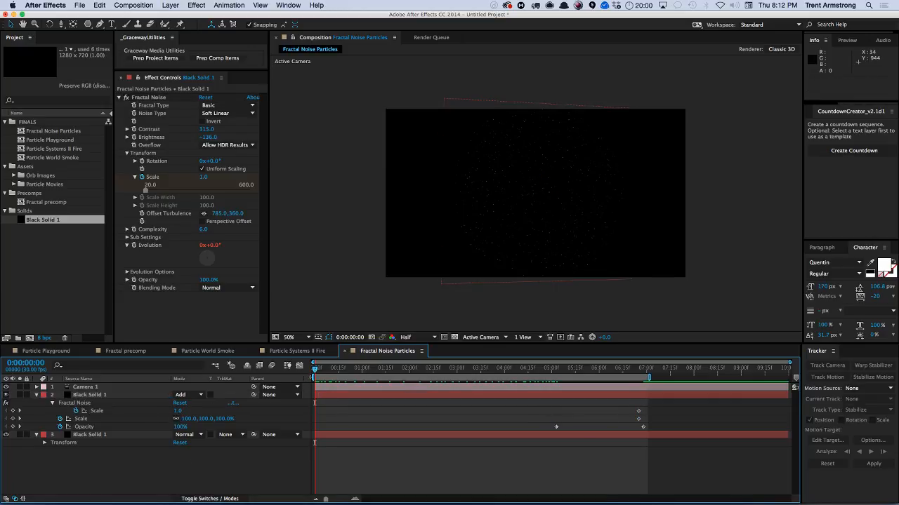
left_click(320, 372)
left_click_drag(320, 372, 314, 373)
left_click_drag(639, 411, 321, 421)
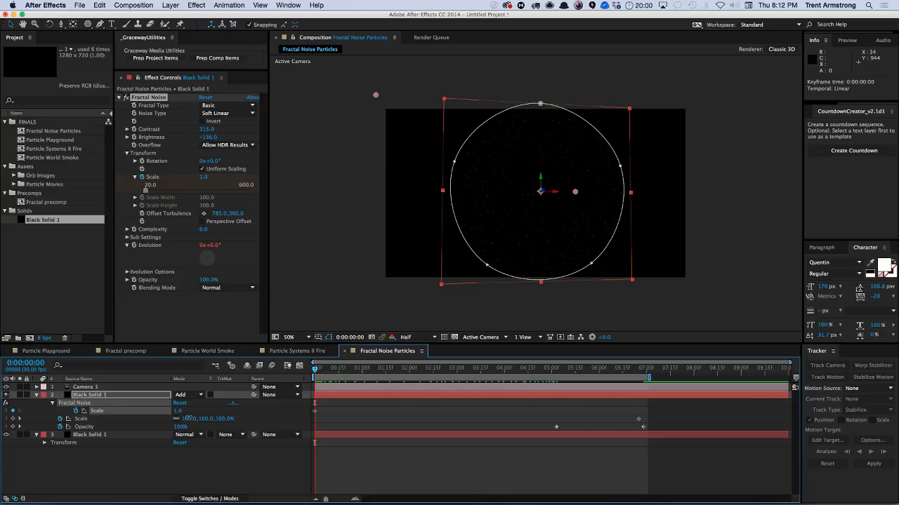
mouse_move(186, 419)
left_mouse_down()
mouse_move(152, 420)
mouse_move(184, 410)
left_mouse_up()
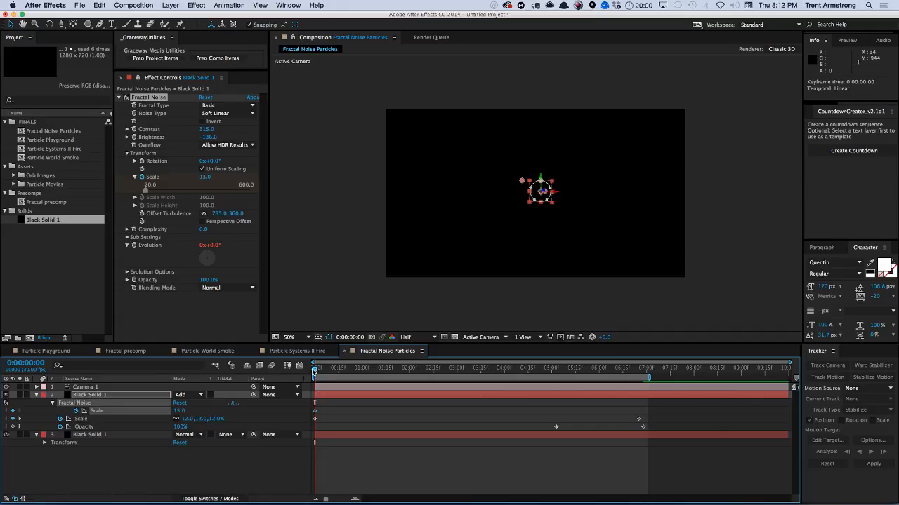
Shift the opacity keyframes later and move the layer Scale end keyframe to about 6:29.
left_click_drag(312, 368, 570, 370)
left_click_drag(637, 419, 659, 430)
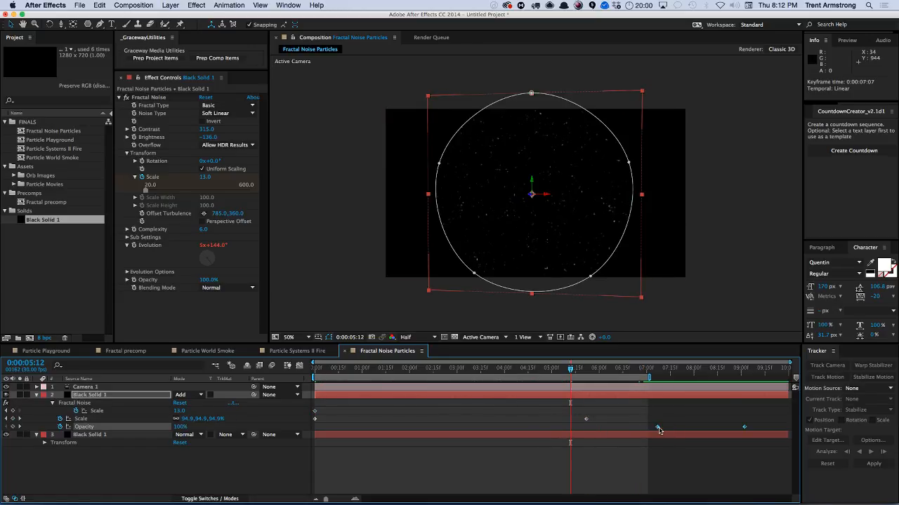
left_click_drag(586, 419, 645, 419)
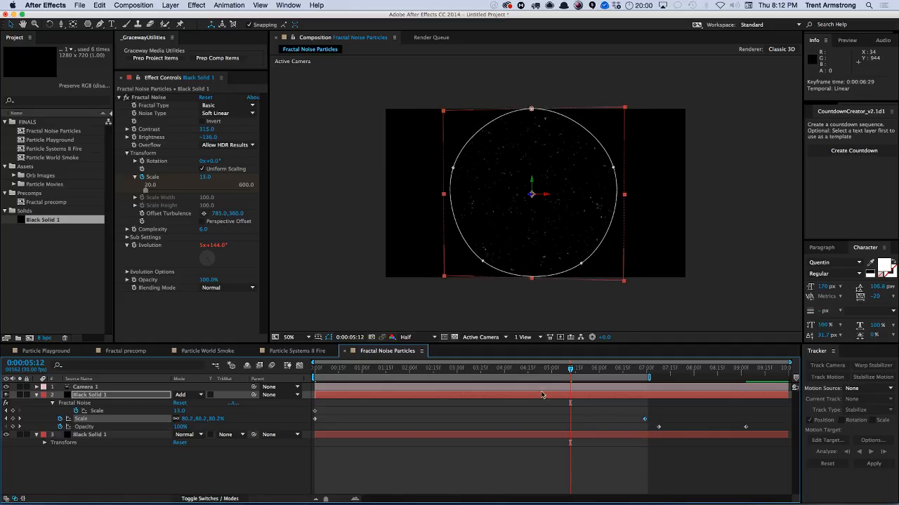
Adjust the fractal Scale end value and align its keyframe with the layer Scale end keyframe.
left_click_drag(178, 411, 183, 410)
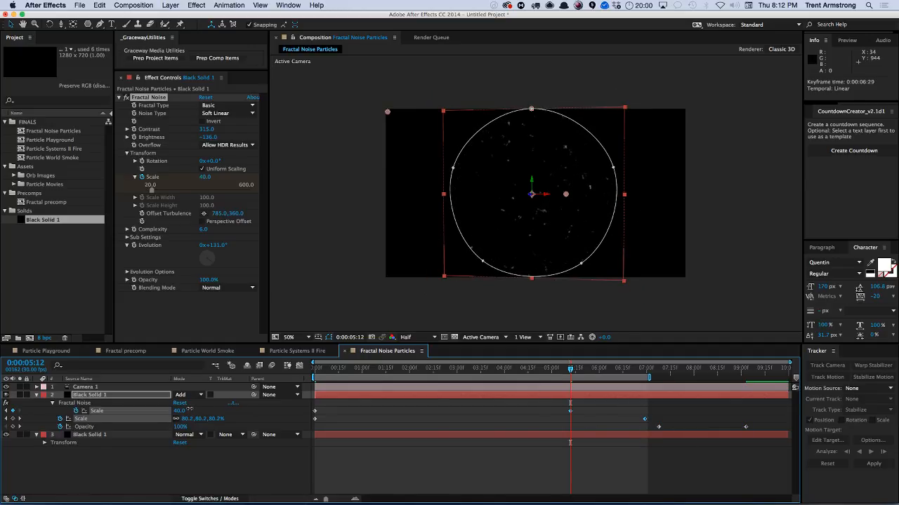
left_click_drag(186, 409, 222, 413)
left_click(188, 419)
left_click(188, 436)
left_click_drag(565, 408, 646, 412)
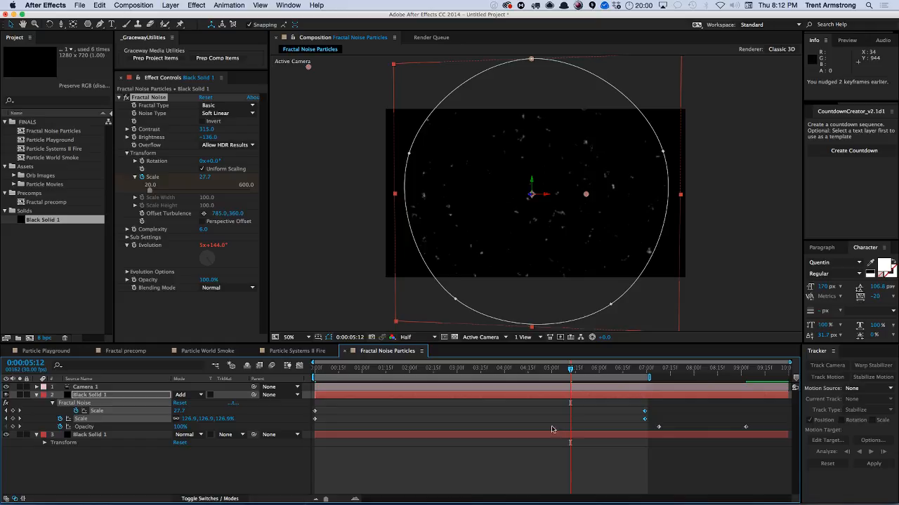
Nudge the end keyframes earlier and set the fractal Scale end keyframe's incoming influence to 66%.
key("alt+Left")
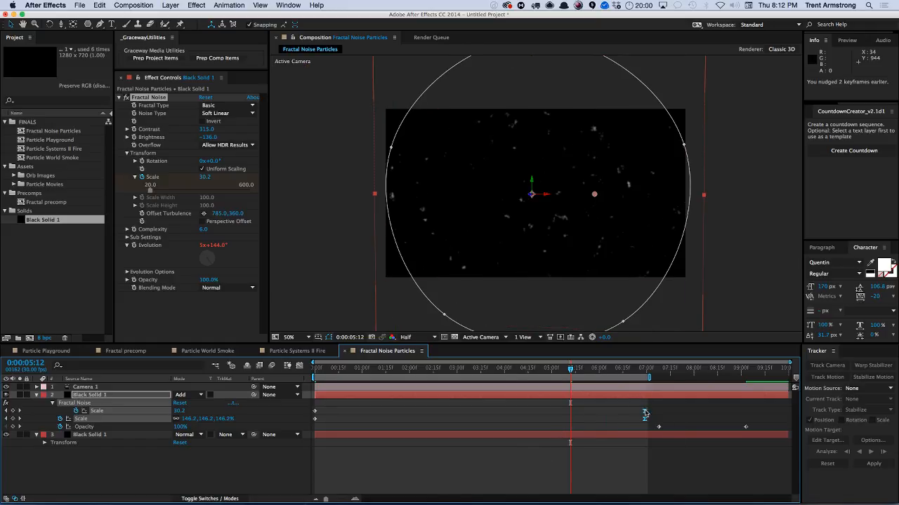
left_click(668, 402)
key("ctrl+shift+k")
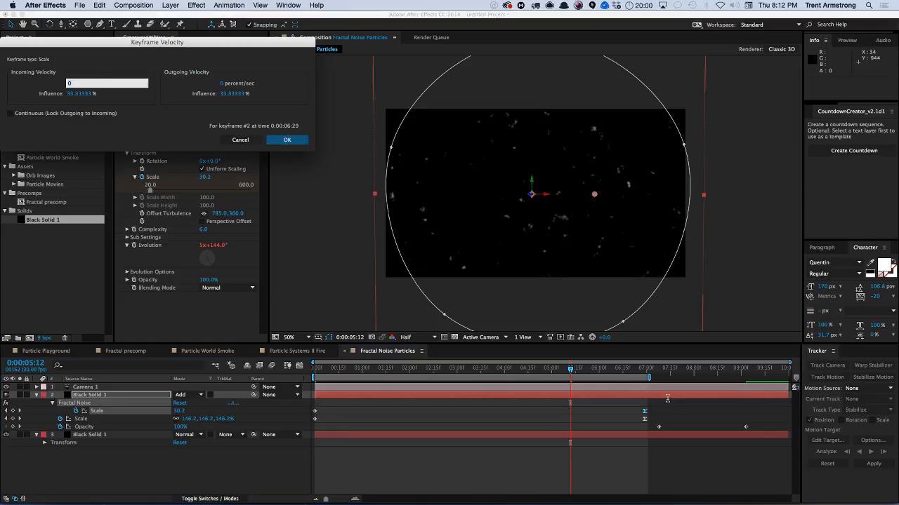
key("Tab")
type("66")
key("Return")
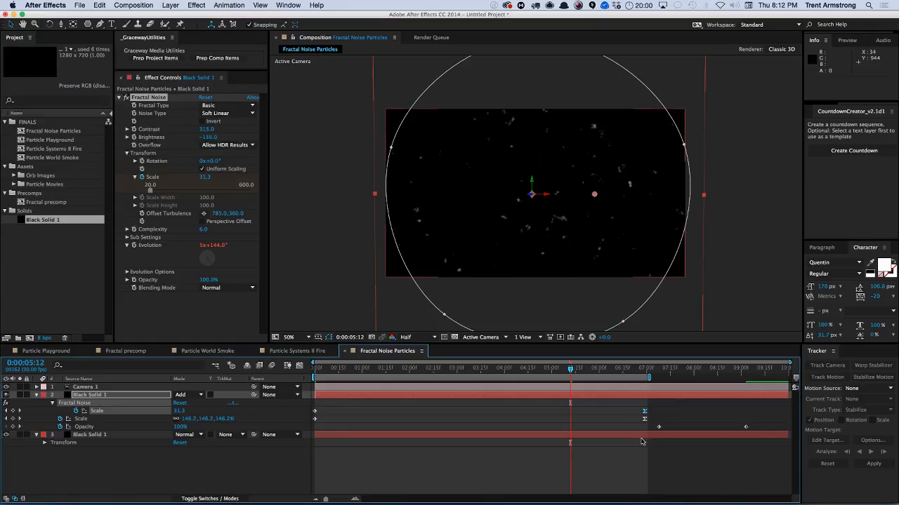
Set the incoming influence of the layer Scale end keyframe to 66%.
left_click(657, 423)
key("ctrl+shift+k")
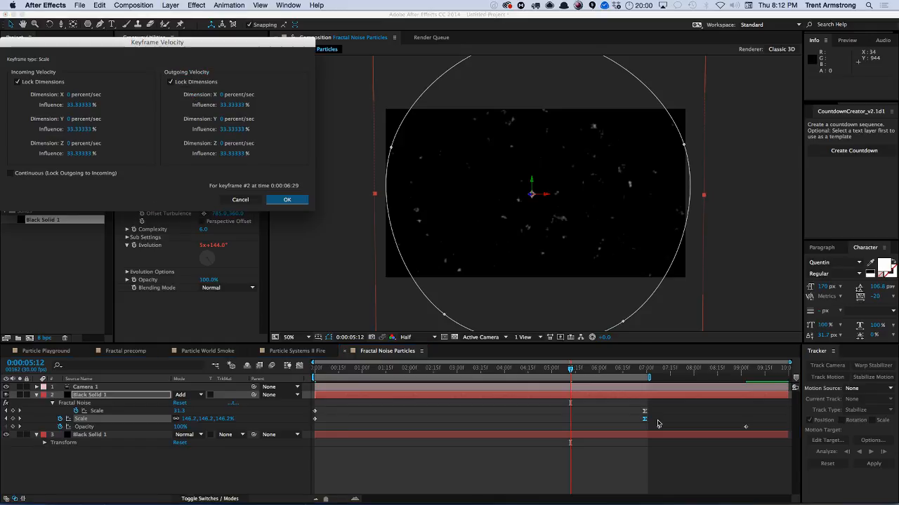
key("Tab")
type("66")
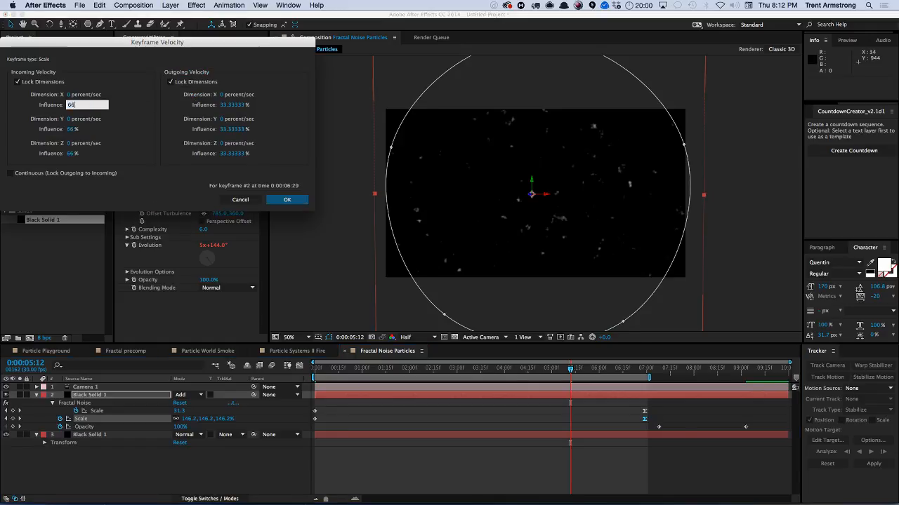
key("Return")
Realign the opacity fade keyframes with the scale end keyframes.
mouse_move(648, 427)
left_mouse_down()
mouse_move(748, 429)
mouse_move(566, 437)
mouse_move(646, 427)
left_mouse_up()
left_click(584, 430)
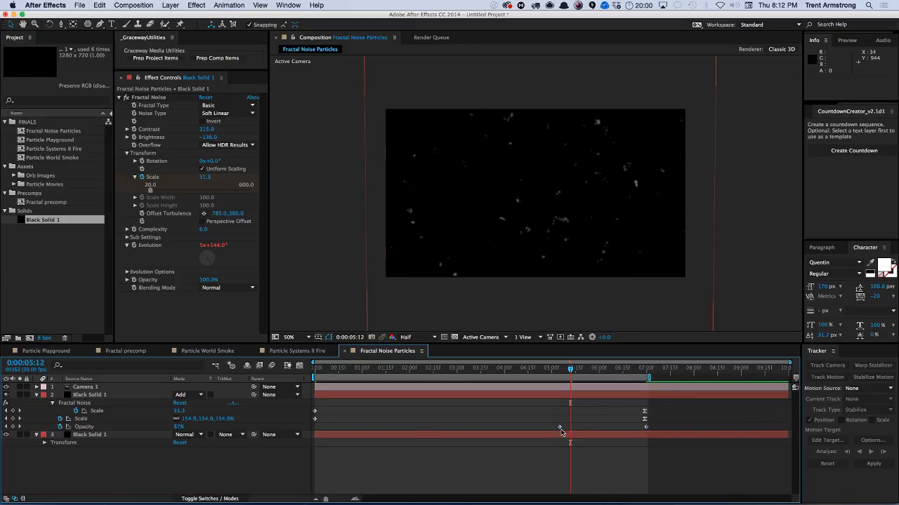
left_click_drag(560, 426, 648, 415)
left_click(636, 411)
left_click(608, 466)
left_click(593, 426)
Preview the scaling and fading star field.
key("KP_0")
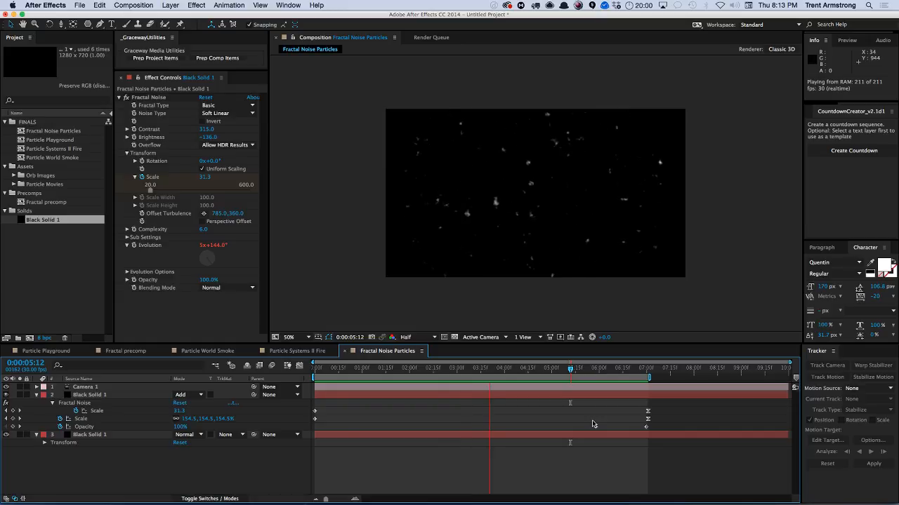
key("space")
Move the scale and opacity end keyframes earlier to about 2:20.
left_click_drag(577, 395, 673, 441)
key("super+z")
left_click_drag(648, 412, 441, 419)
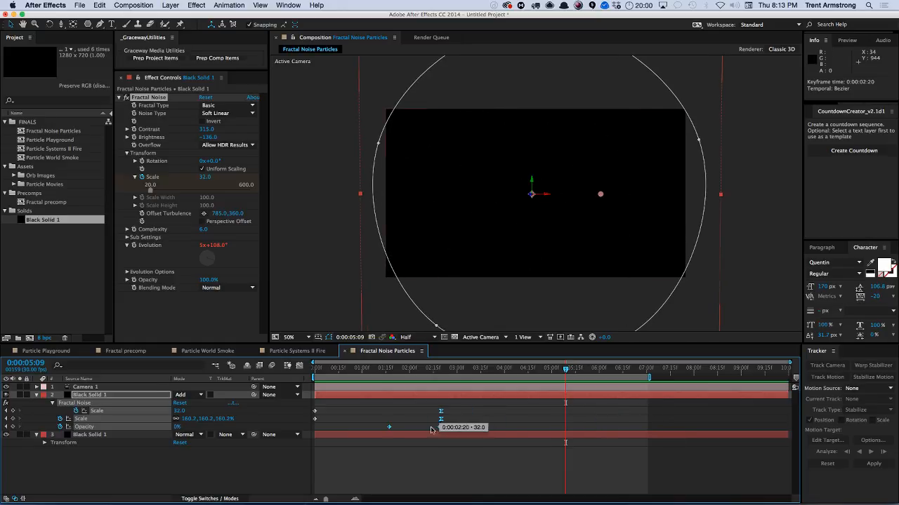
left_click(393, 423)
Preview the shortened zoom and fade animation.
key("KP_0")
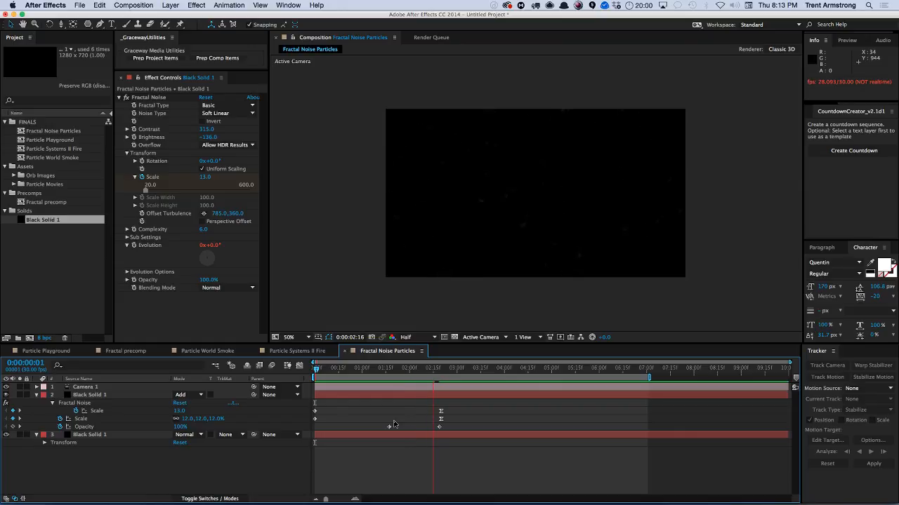
key("space")
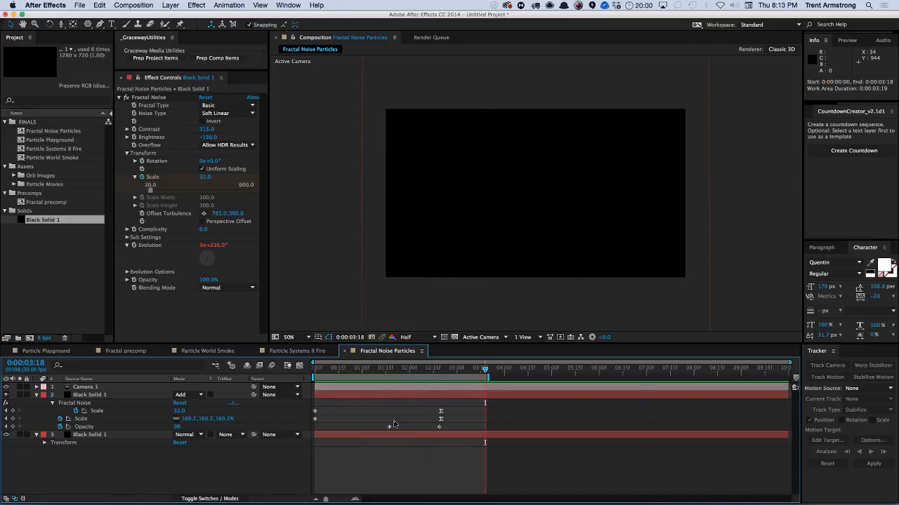
key("KP_0")
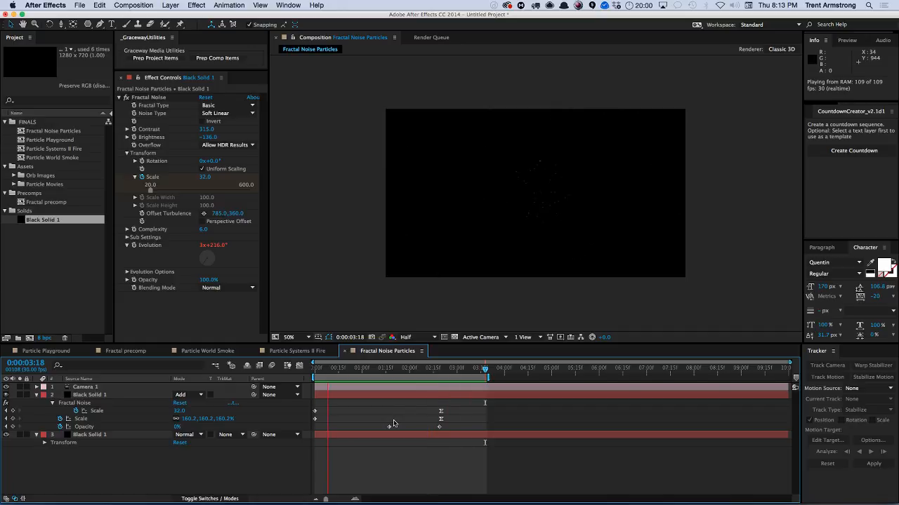
Preview the star field animation and inspect the solid layer's Evolution expression.
key("space")
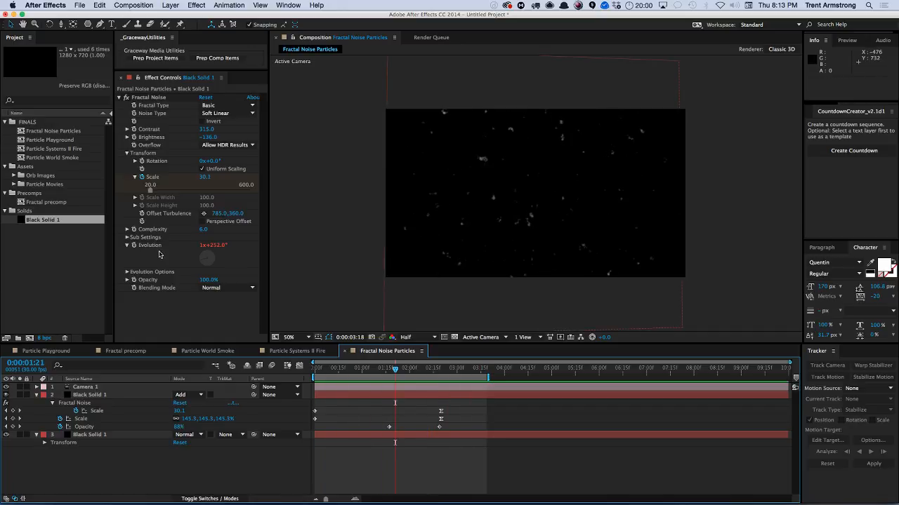
left_click(100, 396)
key("e")
key("e")
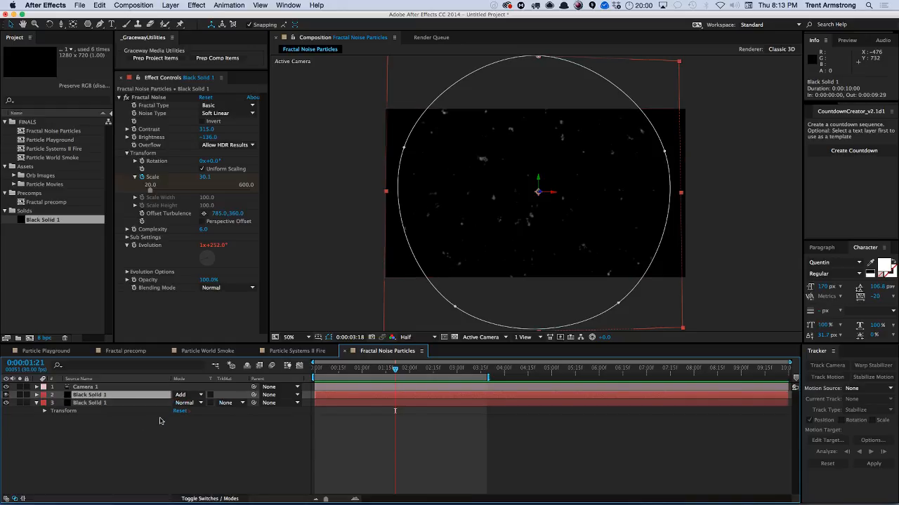
key("e")
key("e")
key("space")
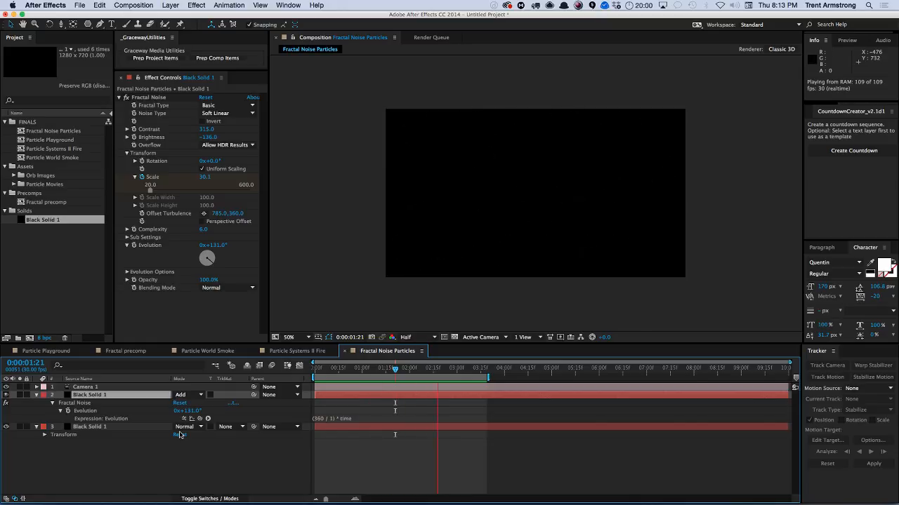
key("space")
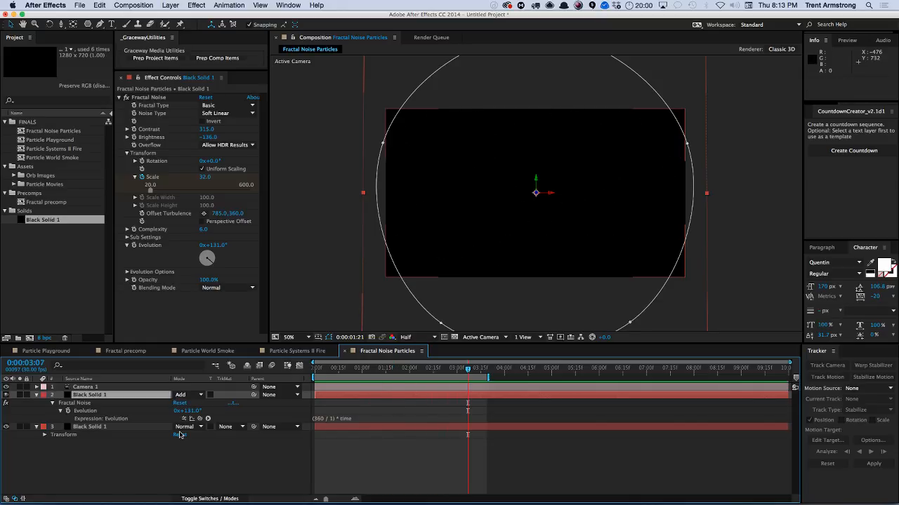
left_click(37, 396)
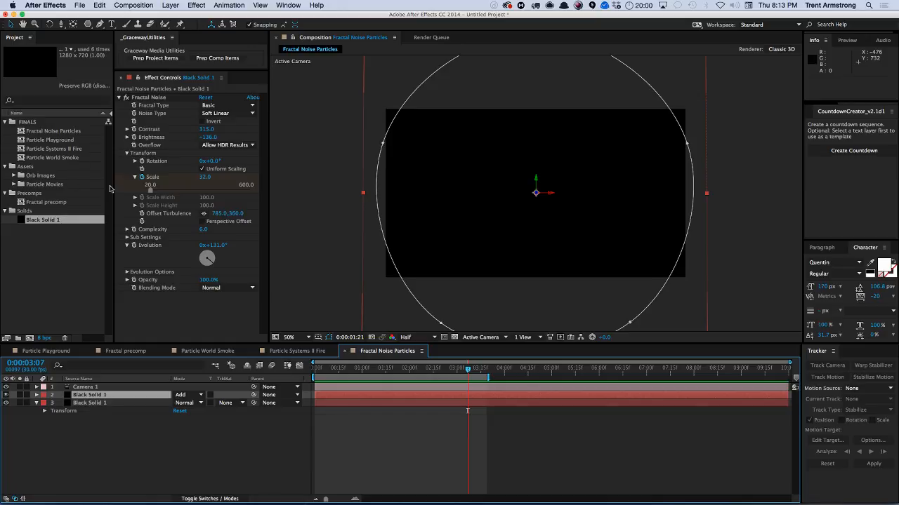
Increase the star field mask's feather to 132 pixels.
left_click_drag(344, 370, 368, 382)
key("f")
left_click(188, 413)
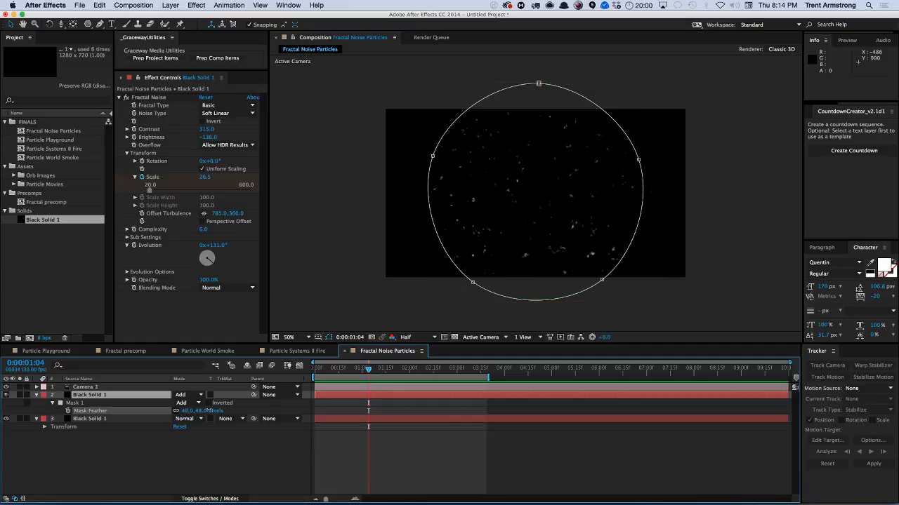
left_click_drag(224, 407, 246, 407)
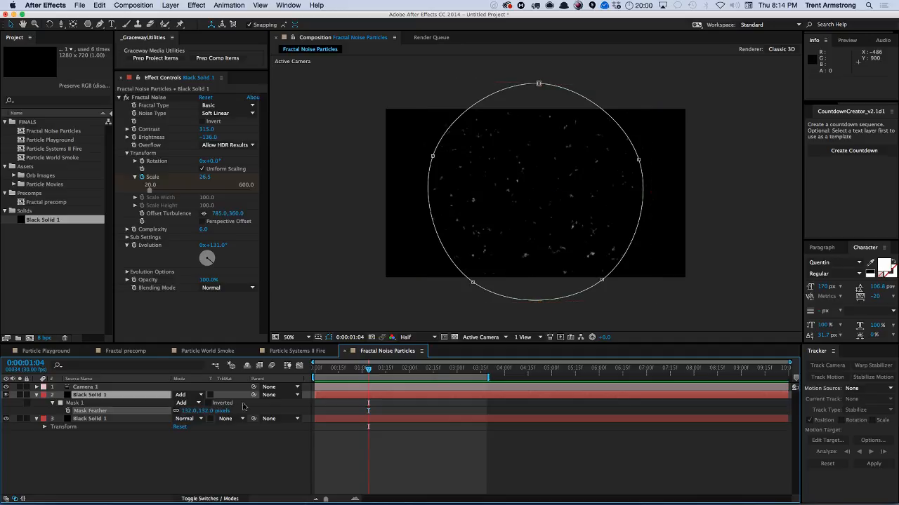
Preview the feathered star field animation.
left_click(216, 461)
key("KP_0")
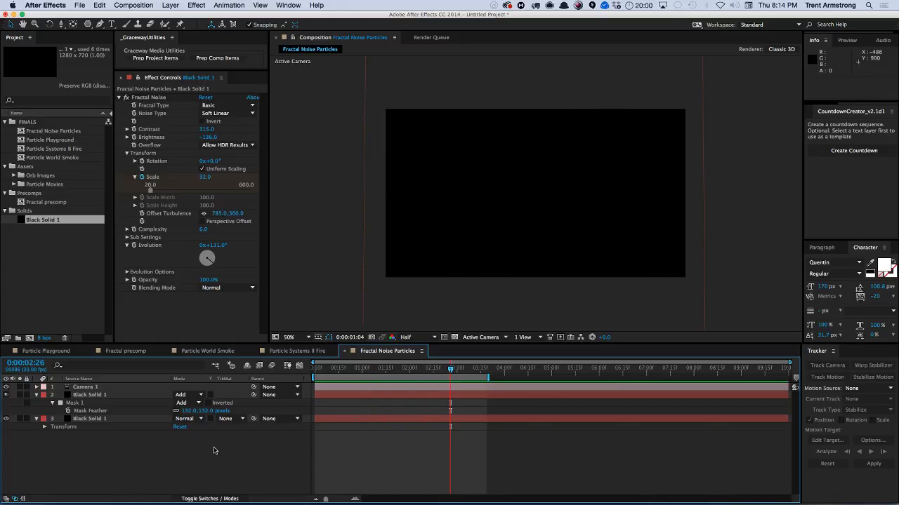
left_click(385, 372)
left_click_drag(385, 373, 389, 373)
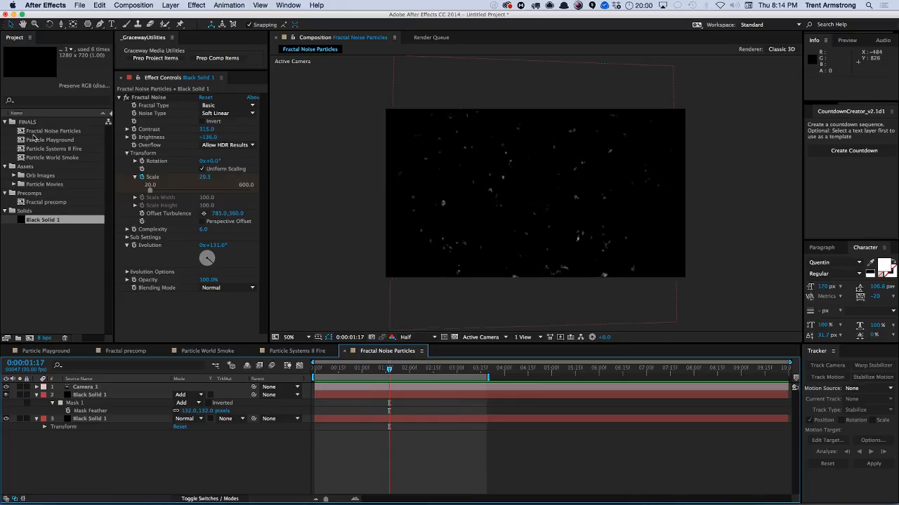
Rename the Fractal Noise Particles composition to Fractal Noise Particle Explosion.
left_click(60, 132)
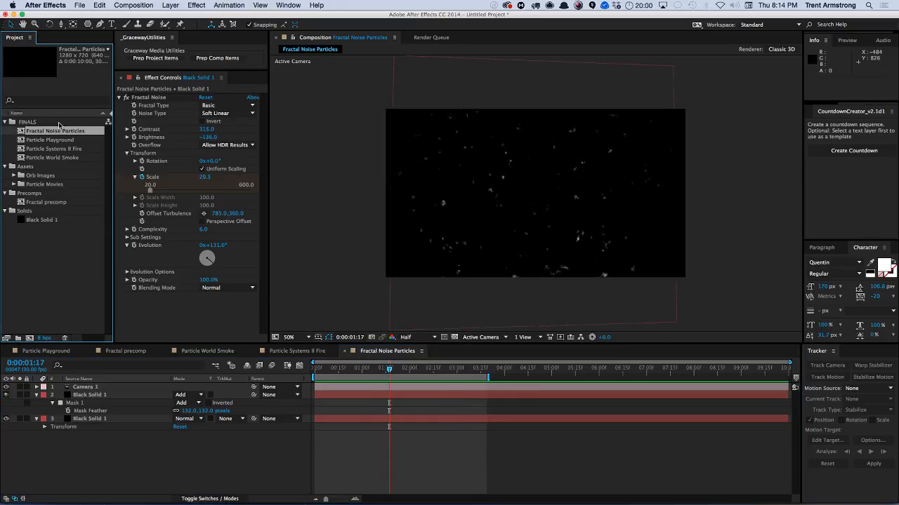
key("Return")
key("Right")
key("alt+shift+Left")
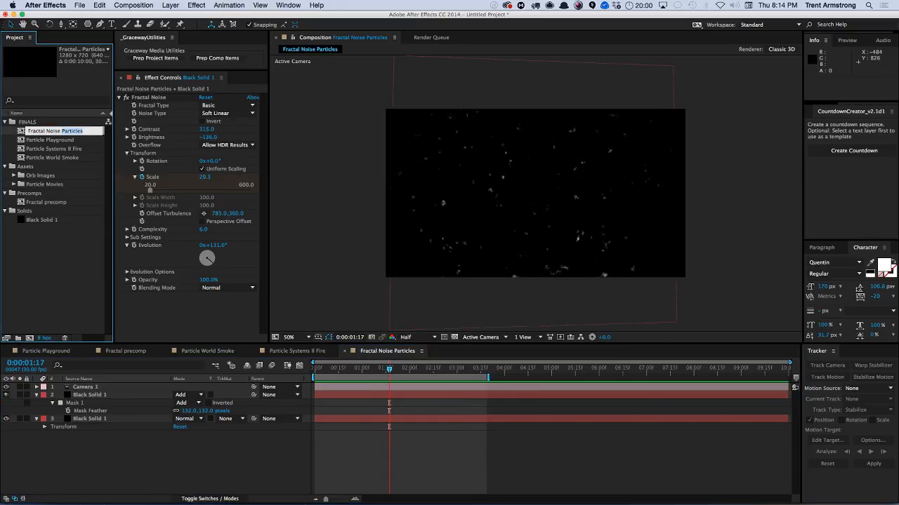
key("Right")
type("Explosion")
key("Return")
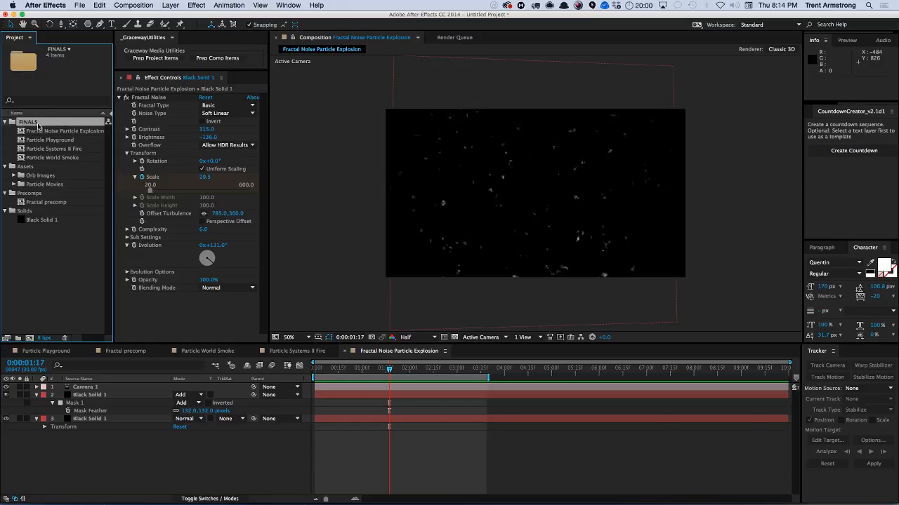
Create a new composition named Fairy Particles in the FINALS folder.
key("Up")
key("super+n")
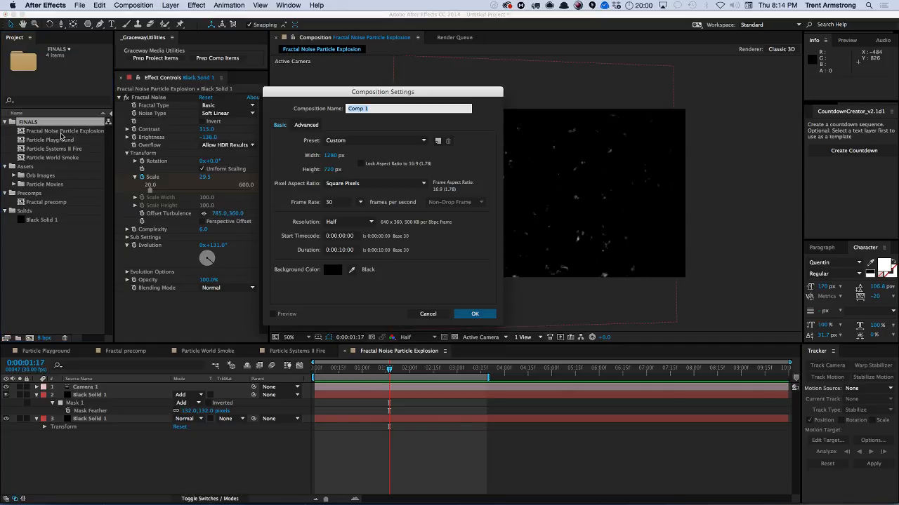
type("P")
type("Faer")
key("BackSpace")
key("BackSpace")
type("ir")
key("Return")
Add the Black Solid 1 to the Fairy Particles comp and apply the Fractal Noise effect.
left_click_drag(44, 229, 89, 389)
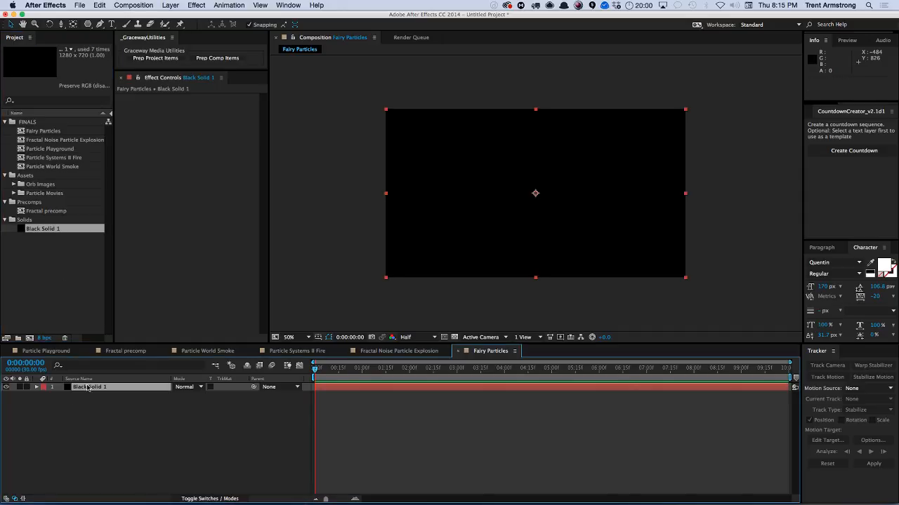
left_click(196, 5)
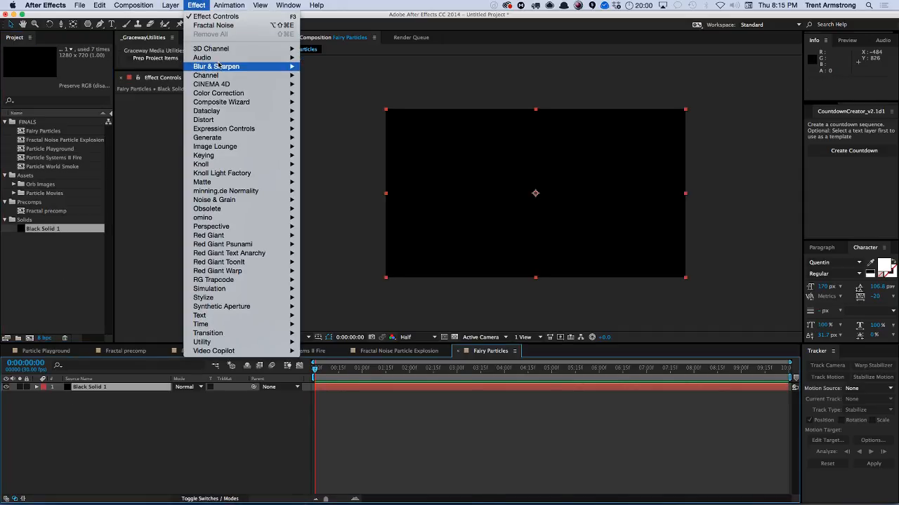
mouse_move(218, 67)
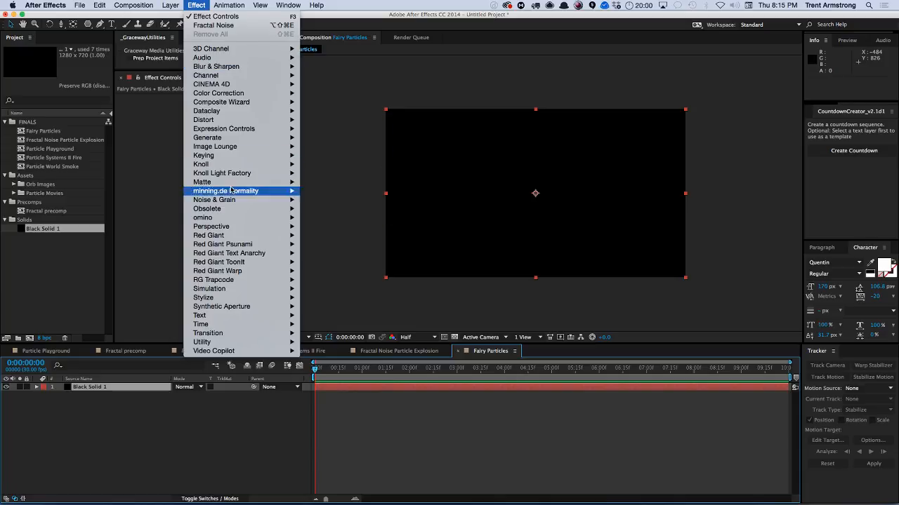
mouse_move(229, 202)
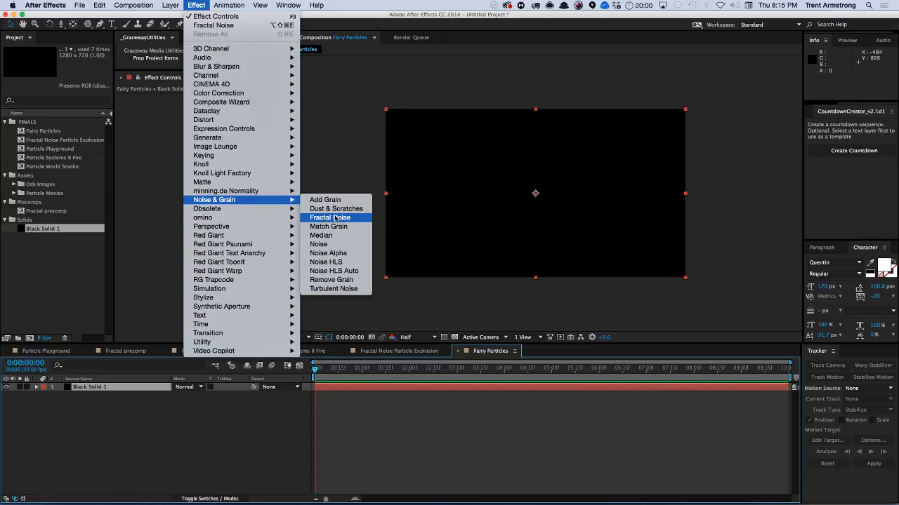
left_click(333, 218)
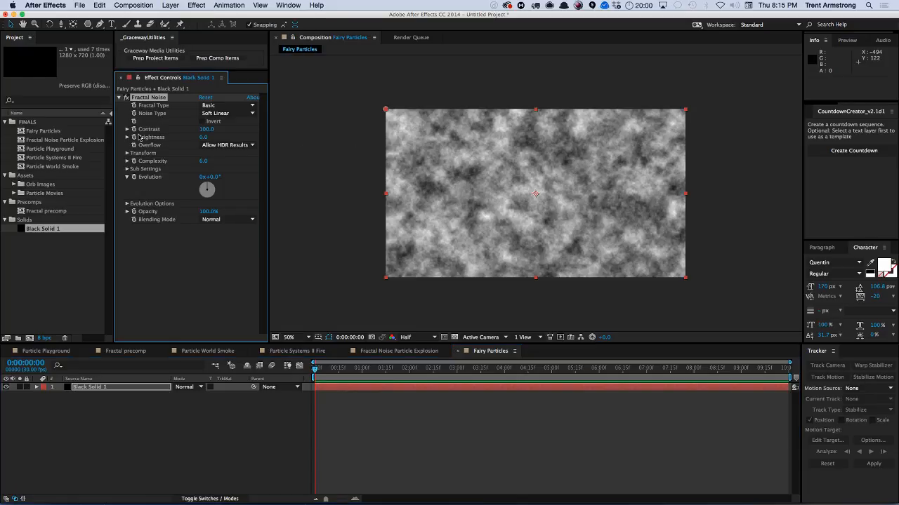
Lower the Fractal Noise complexity to about 2.8.
left_click(201, 161)
type("64")
key("Return")
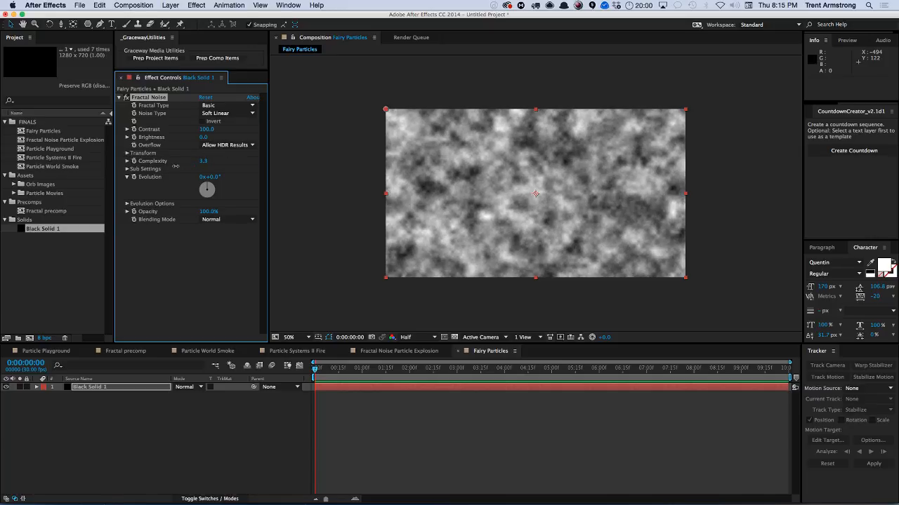
left_click_drag(175, 167, 151, 169)
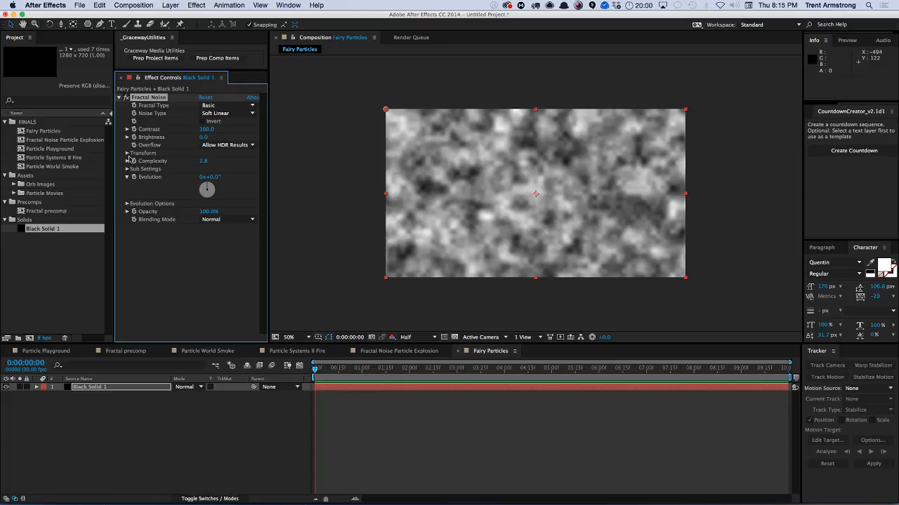
Set the Fractal Noise scale to about 77, contrast to about 817 and brightness to about -267.
left_click(127, 153)
left_click_drag(209, 180, 198, 178)
left_click_drag(212, 131, 266, 125)
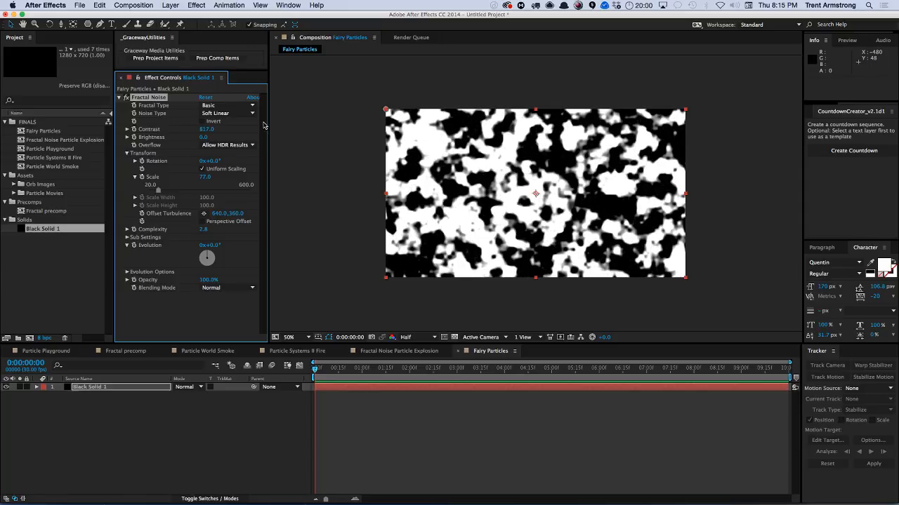
left_click_drag(204, 138, 188, 141)
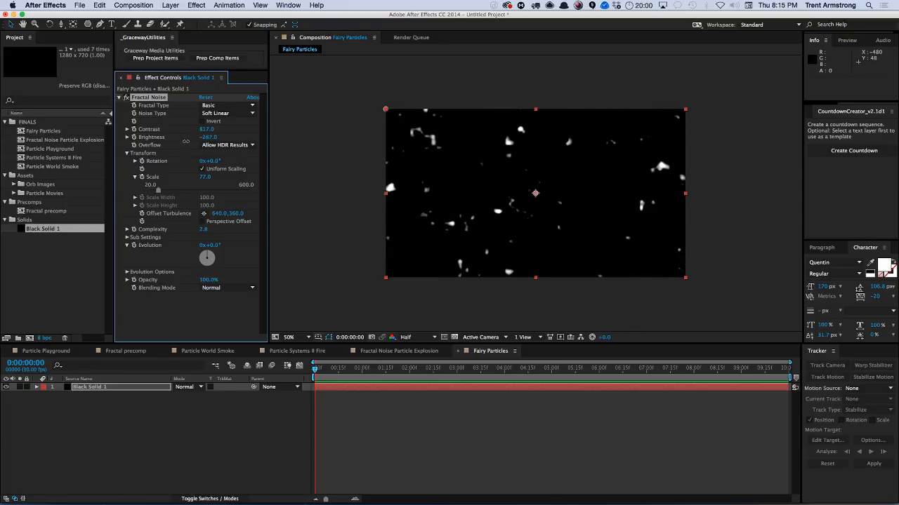
Switch the Fractal Type to Dynamic and adjust contrast to about 870 and brightness to about -358.
left_click(238, 105)
left_click(230, 161)
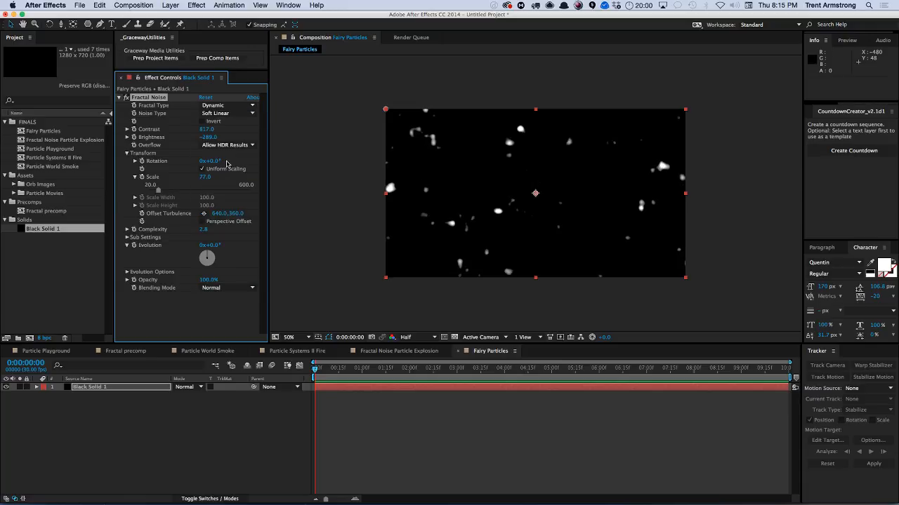
left_click_drag(208, 130, 185, 143)
Set the Fractal Noise complexity to 2.
left_click(204, 229)
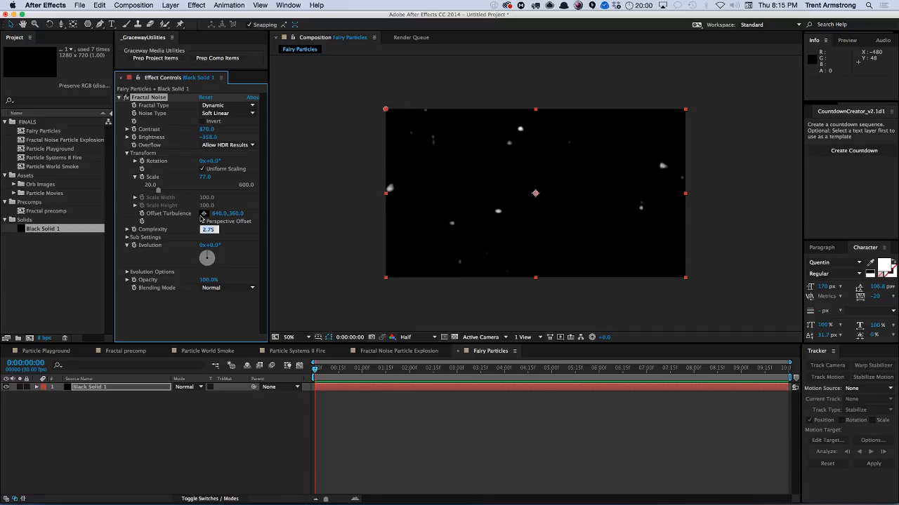
type("1")
key("Return")
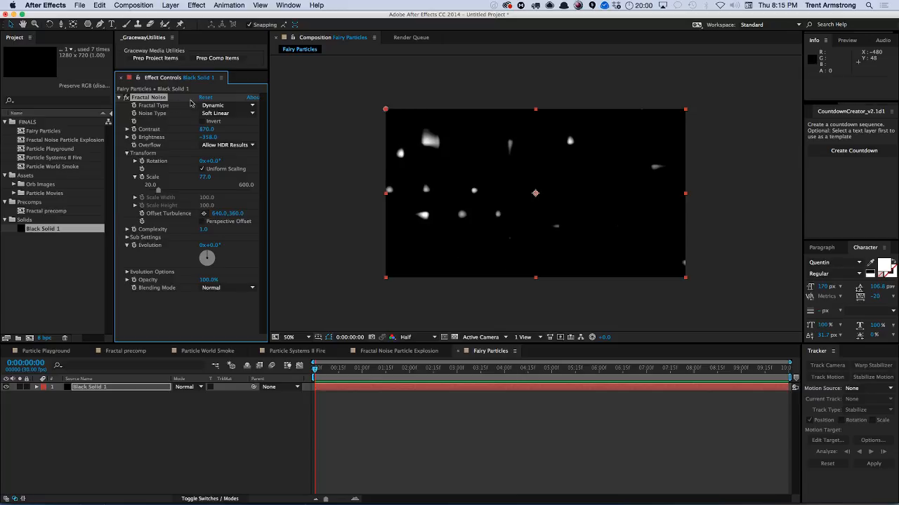
left_click(201, 229)
type("2")
key("Return")
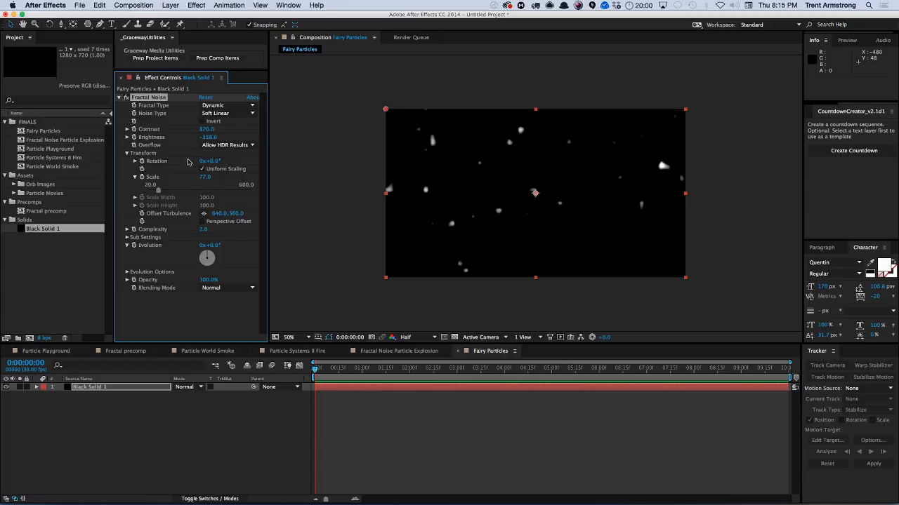
Reduce the Fractal Noise scale to about 39 and brightness to about -390.
left_click_drag(206, 178, 193, 181)
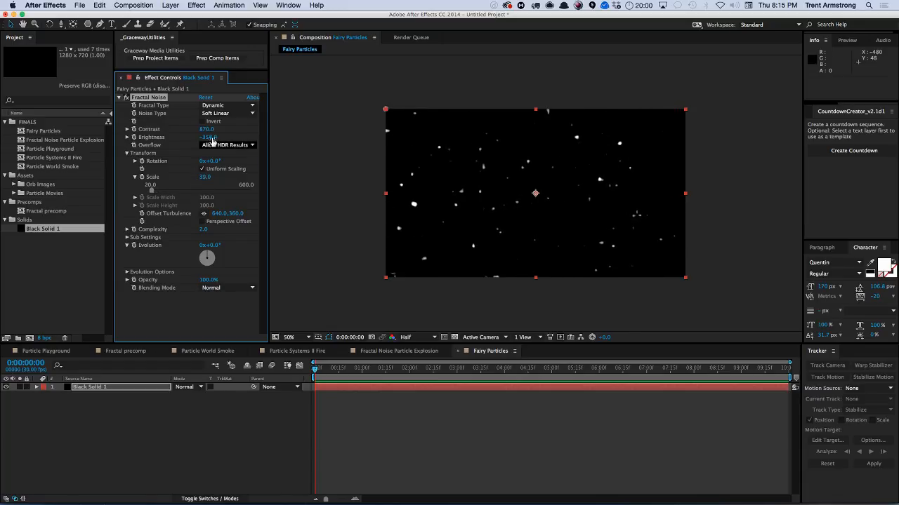
mouse_move(208, 138)
left_mouse_down()
mouse_move(221, 128)
mouse_move(205, 137)
left_mouse_up()
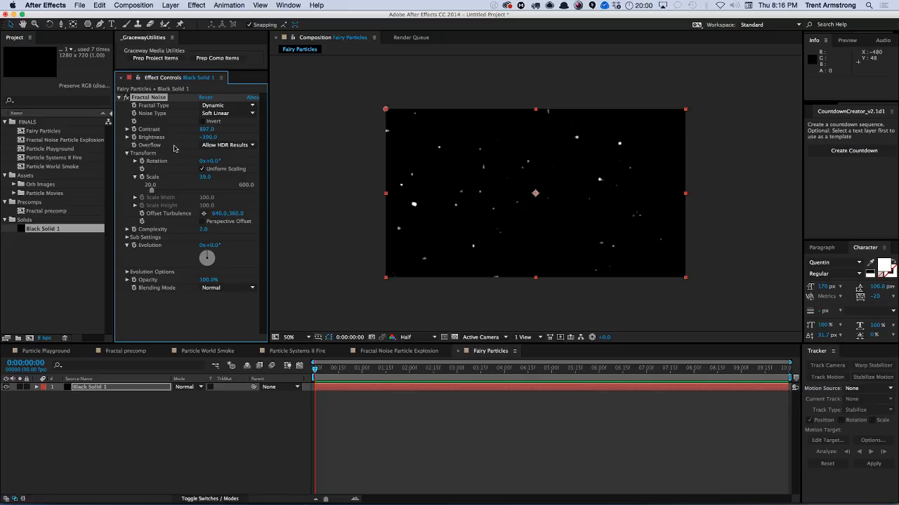
left_click(105, 405)
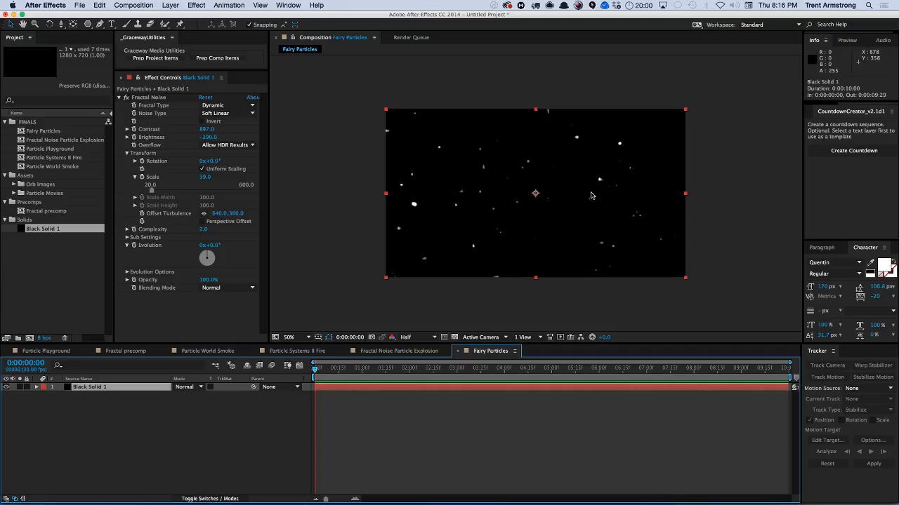
Draw a closed wavy horizontal band mask across the middle of the frame with the Pen tool.
key("g")
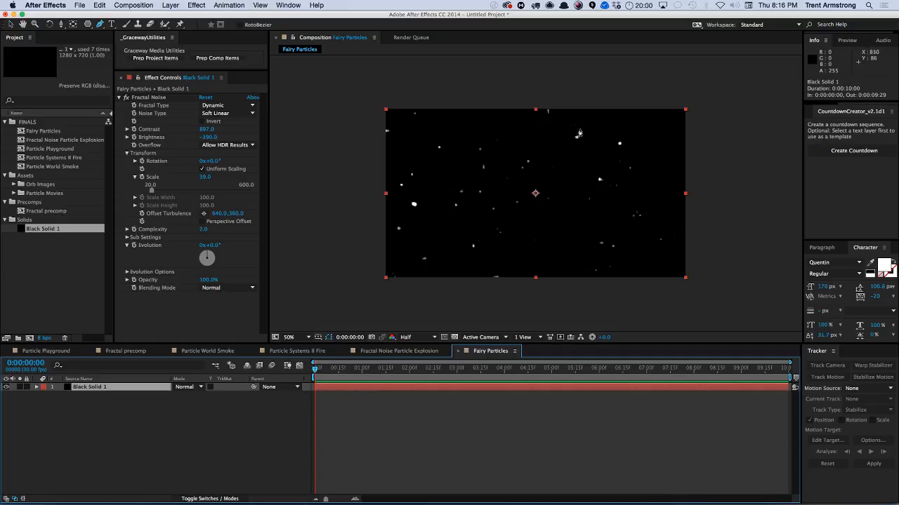
left_click(411, 165)
left_click(462, 177)
left_click(514, 184)
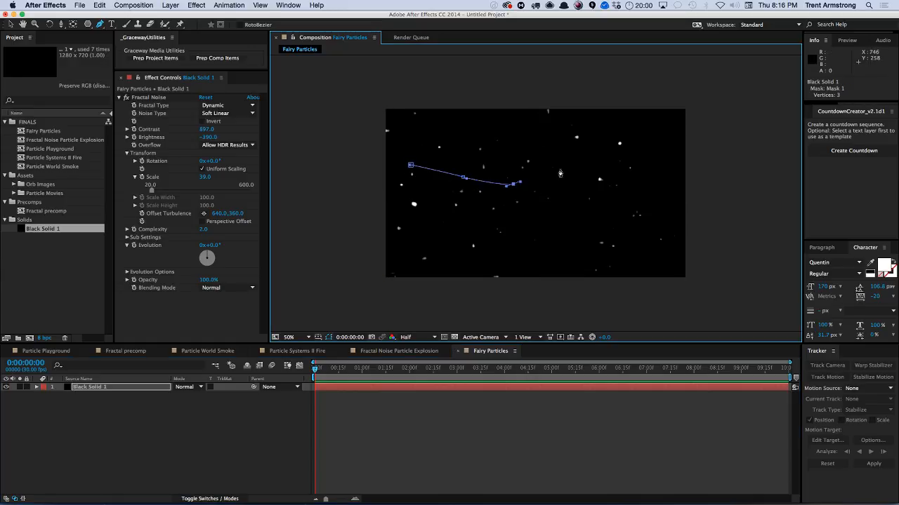
left_click(567, 167)
left_click(616, 174)
left_click(659, 185)
left_click(717, 183)
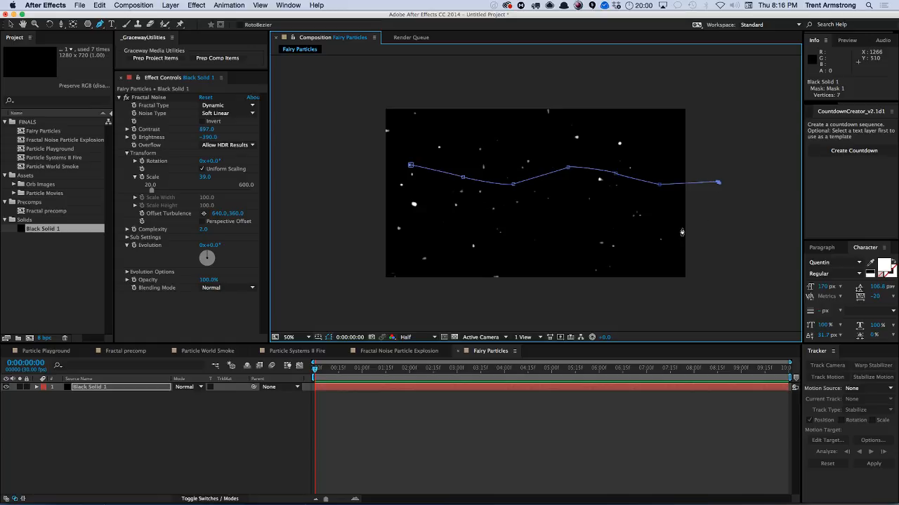
left_click(687, 228)
left_click(653, 229)
left_click(572, 221)
left_click(503, 219)
left_click(451, 225)
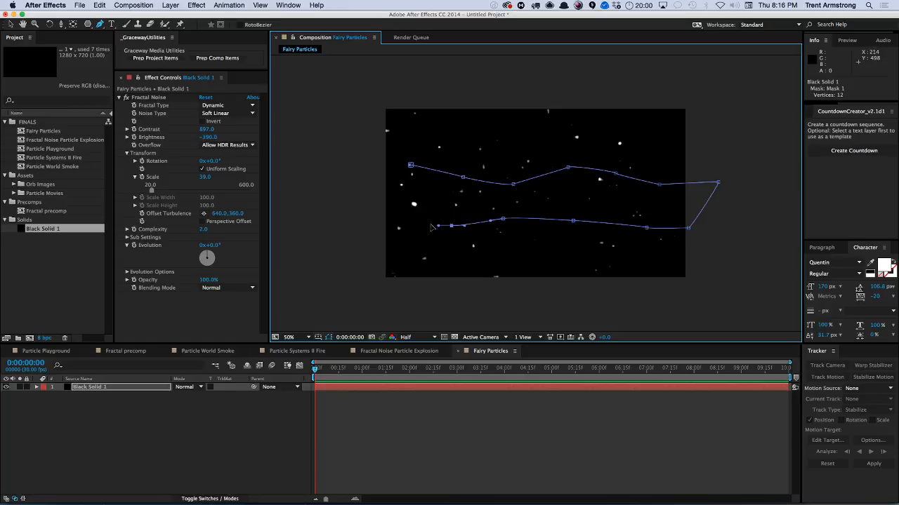
left_click(411, 221)
left_click(367, 201)
left_click(387, 167)
left_click(410, 165)
Rename the solid layer to Particles 1.
left_click(126, 387)
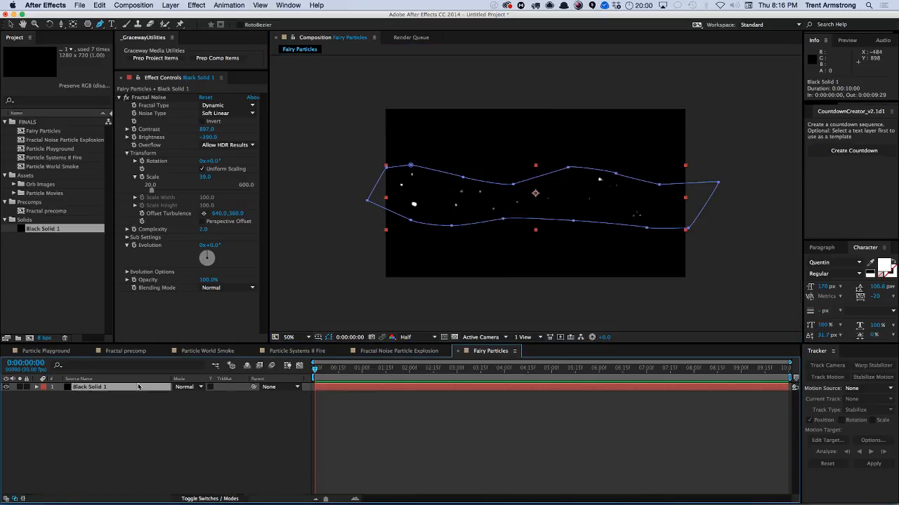
key("Return")
type("F")
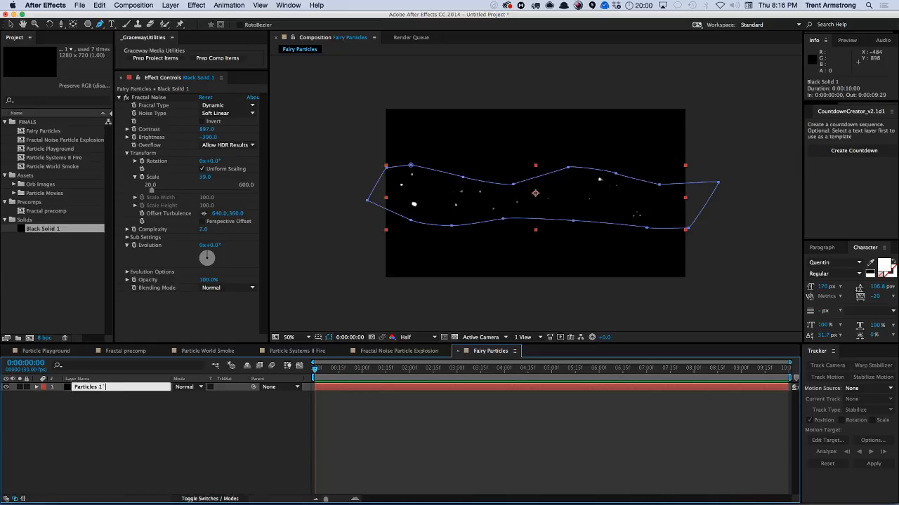
type("articles 1")
key("Return")
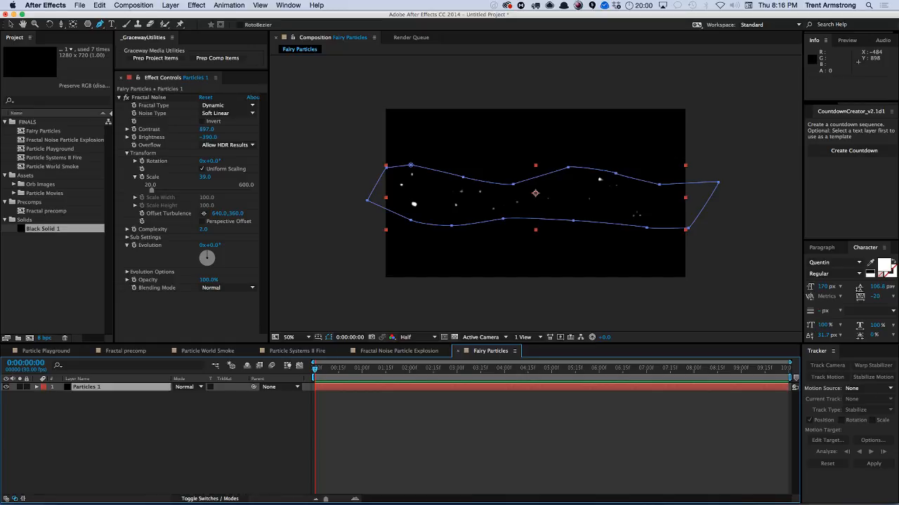
Add a Two-Node camera and move it below the particles layer.
key("super+alt+shift+c")
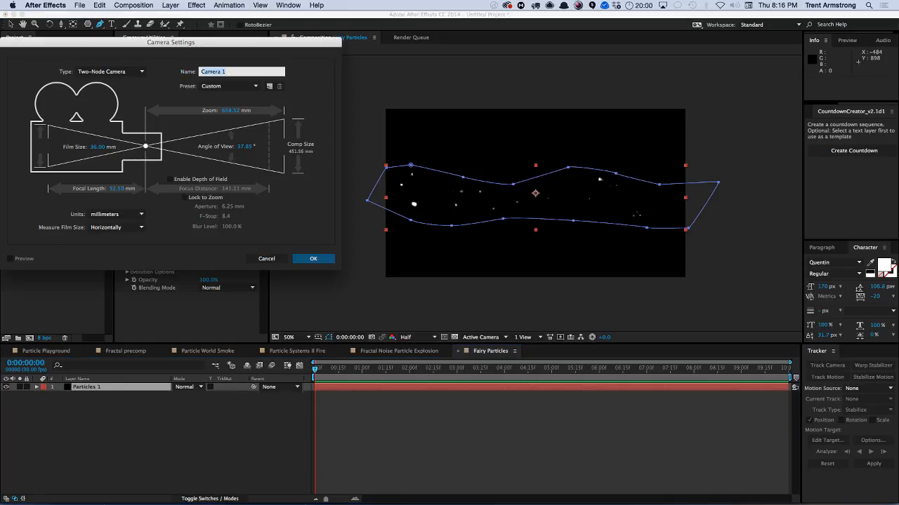
key("Return")
left_click_drag(84, 386, 93, 402)
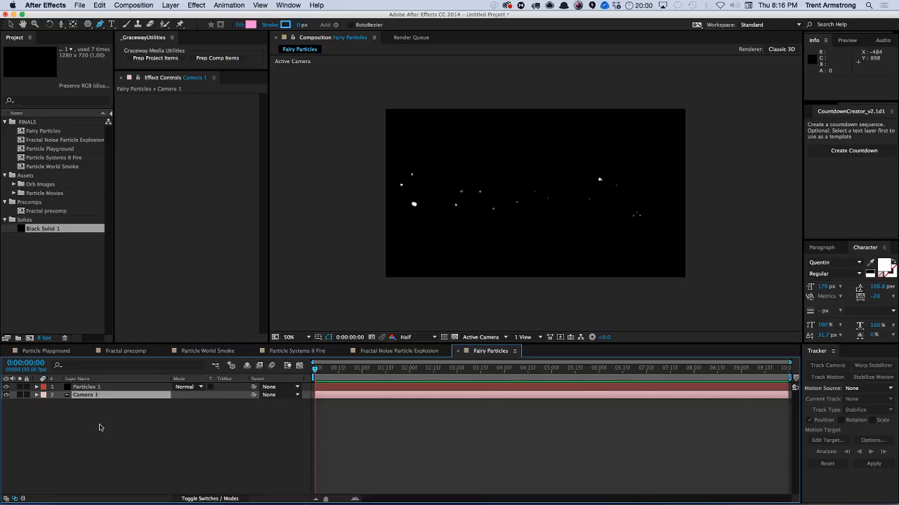
Make Particles 1 a 3D layer and push its Z position back to about -548.
left_click(121, 387)
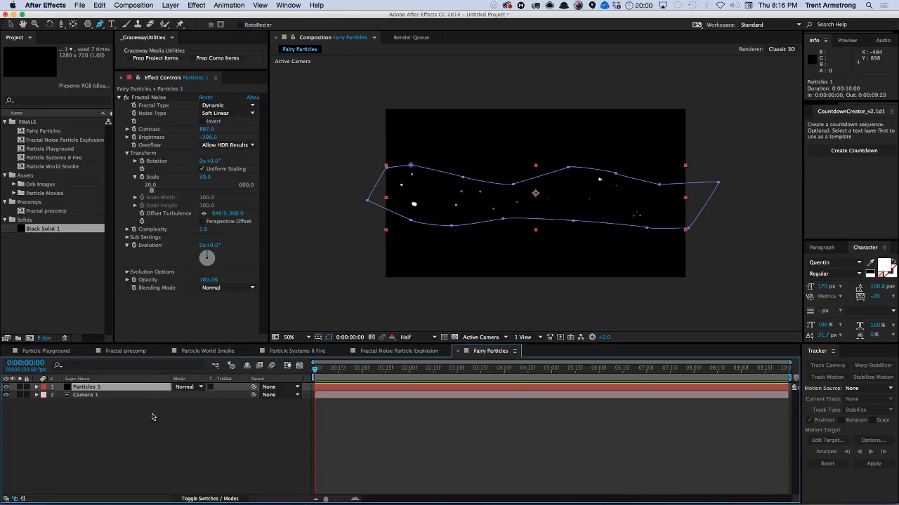
key("F4")
left_click(226, 387)
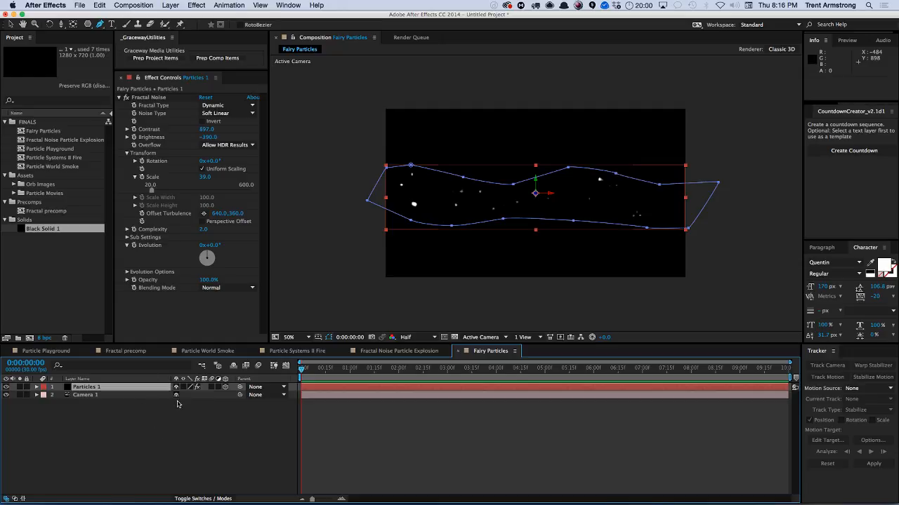
left_click(89, 388)
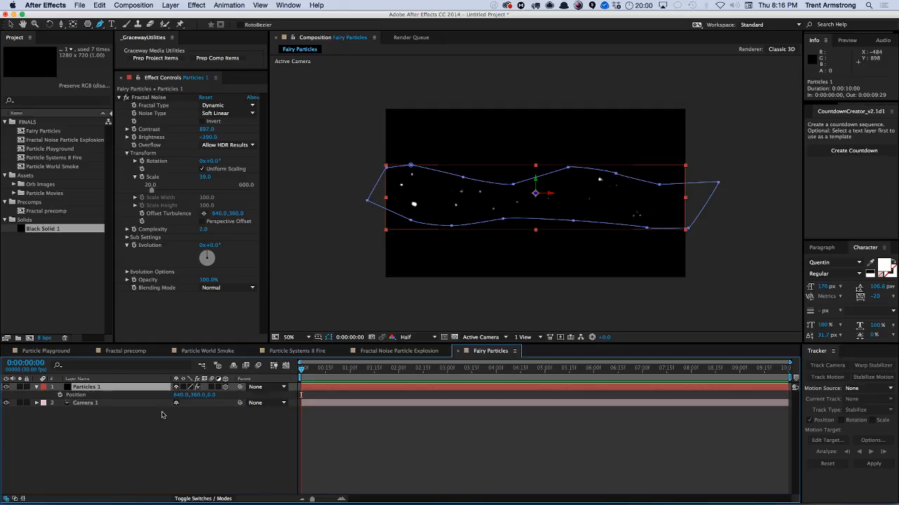
key("p")
mouse_move(210, 396)
left_mouse_down()
mouse_move(300, 396)
mouse_move(196, 394)
left_mouse_up()
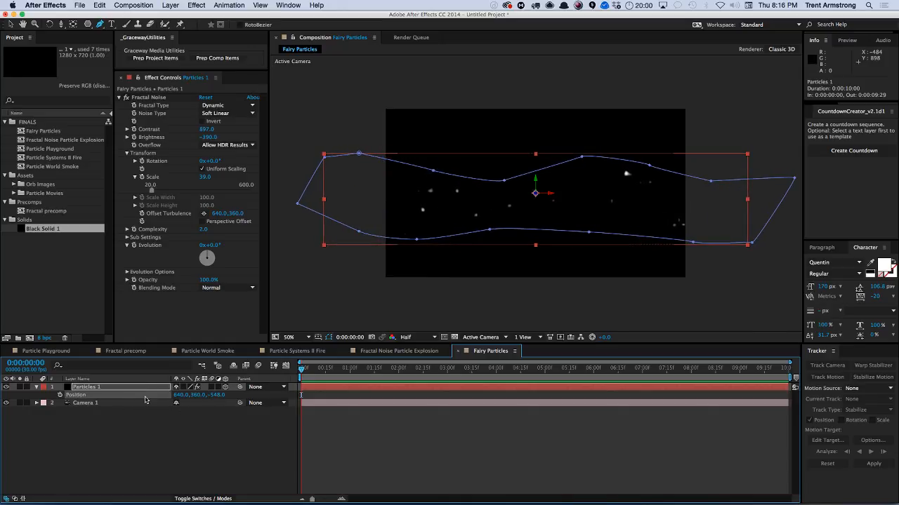
Set Particles 1's Y rotation to about 46° and duplicate the layer.
key("r")
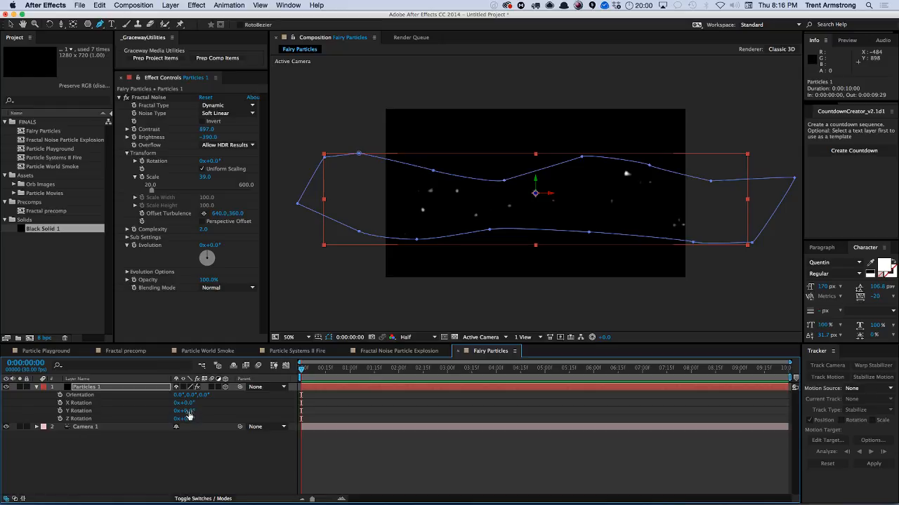
mouse_move(188, 410)
left_mouse_down()
mouse_move(207, 409)
mouse_move(187, 403)
mouse_move(186, 418)
mouse_move(187, 409)
left_mouse_up()
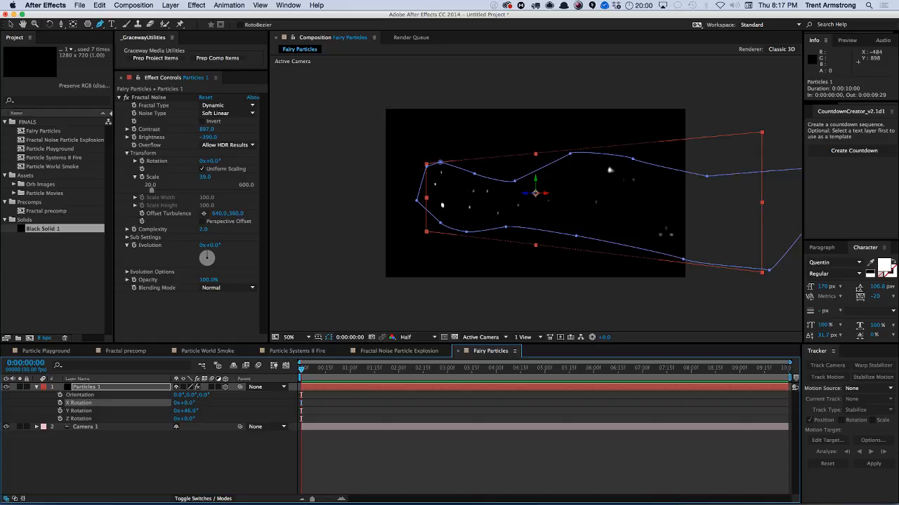
left_click(83, 390)
key("super+d")
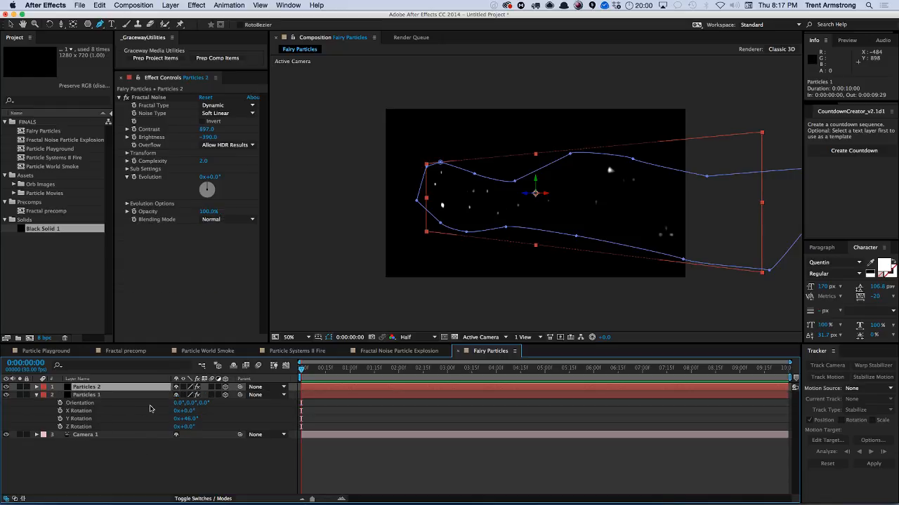
Set the duplicate Particles 2 layer's Y rotation to about -34°.
key("r")
left_click_drag(193, 410, 165, 411)
Set the blending mode of both particle layers to Screen.
left_click(160, 428, "shift")
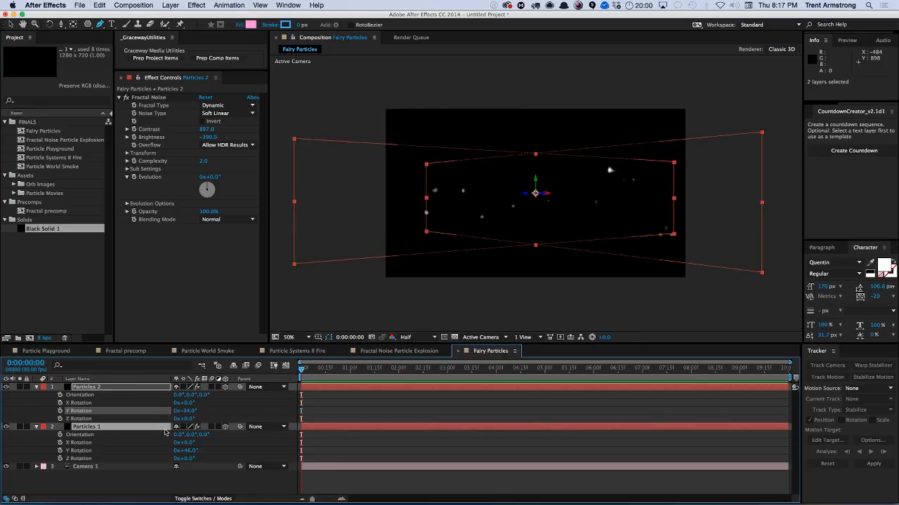
key("F4")
left_click(189, 389)
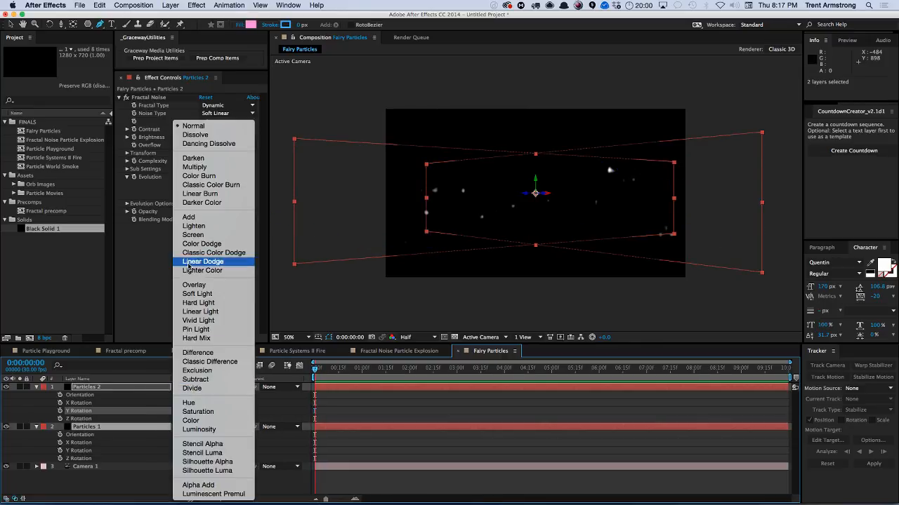
left_click(193, 235)
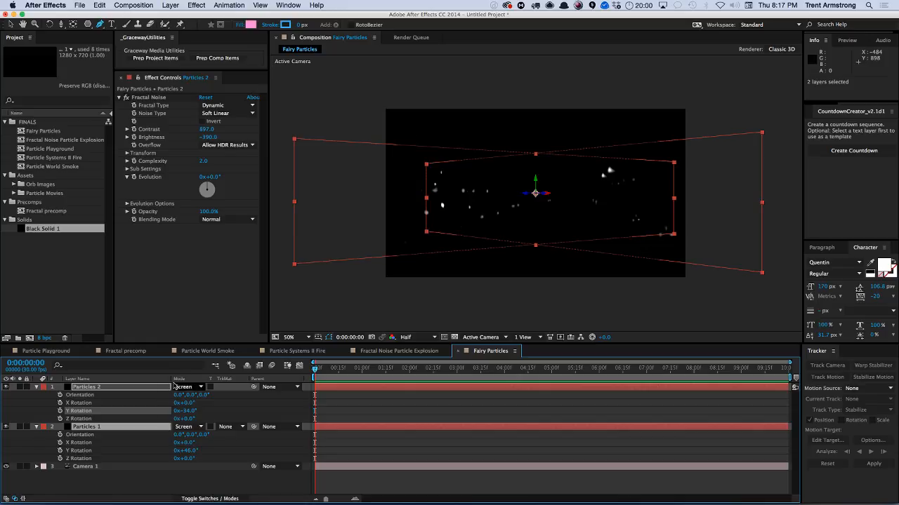
Set Particles 2's Fractal Noise evolution to 90°.
left_click(115, 389)
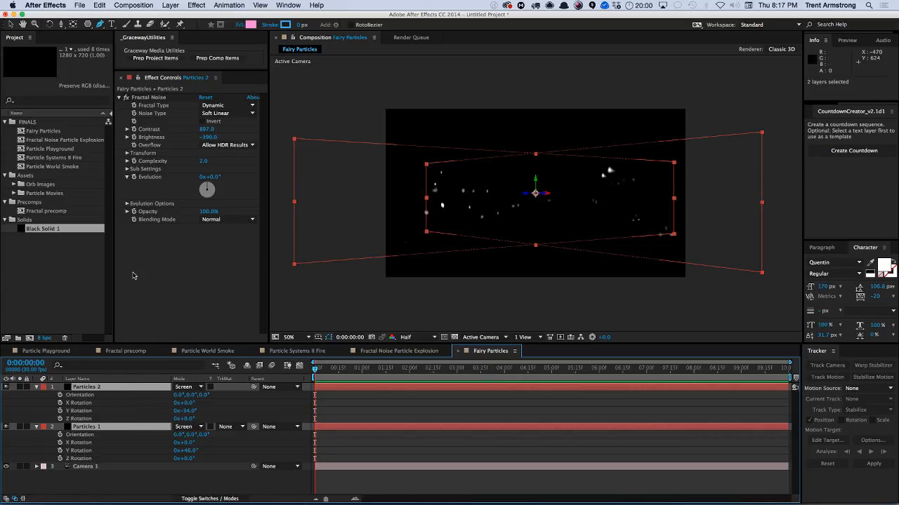
left_click(116, 386)
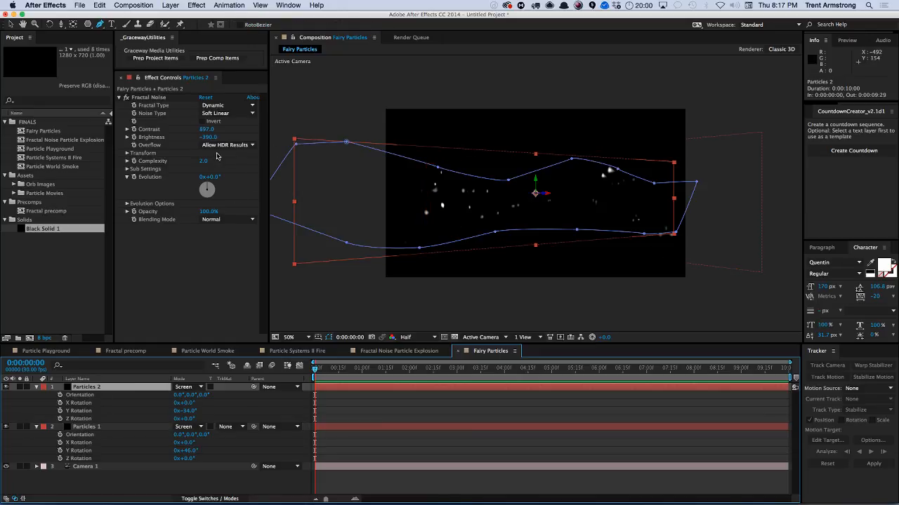
left_click(214, 178)
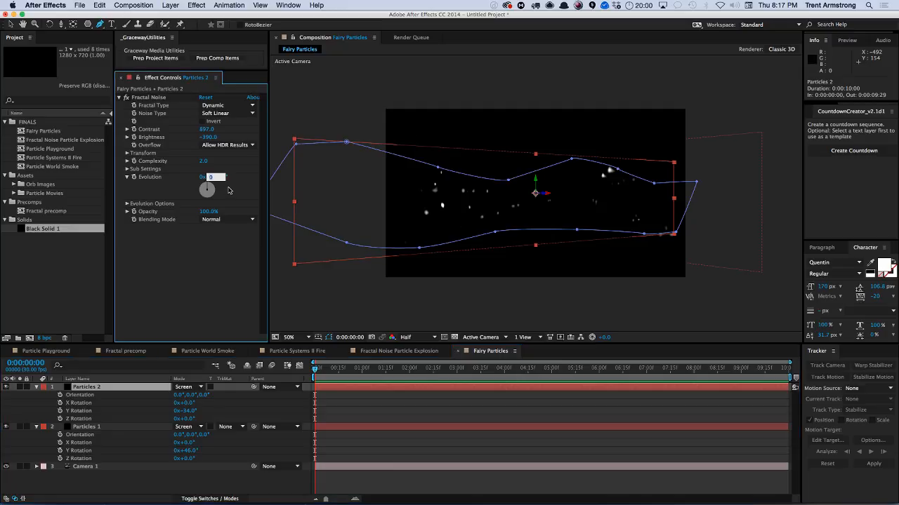
type("90")
key("Return")
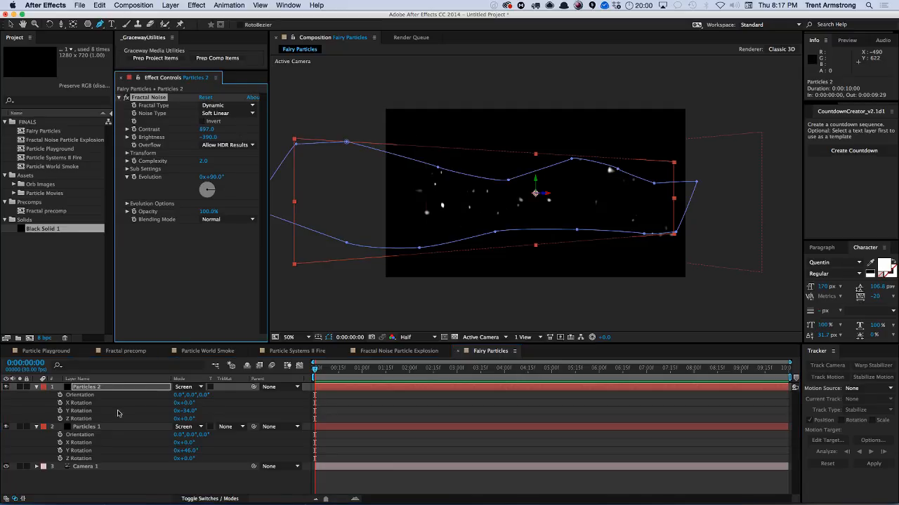
Solo the Particles 1 layer and hide the mask outlines.
left_click(88, 428)
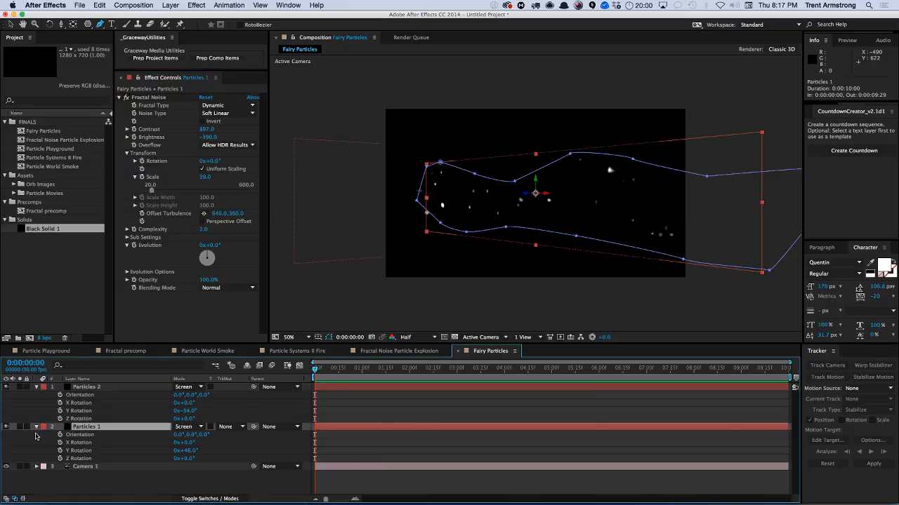
left_click(20, 427)
key("super+shift+h")
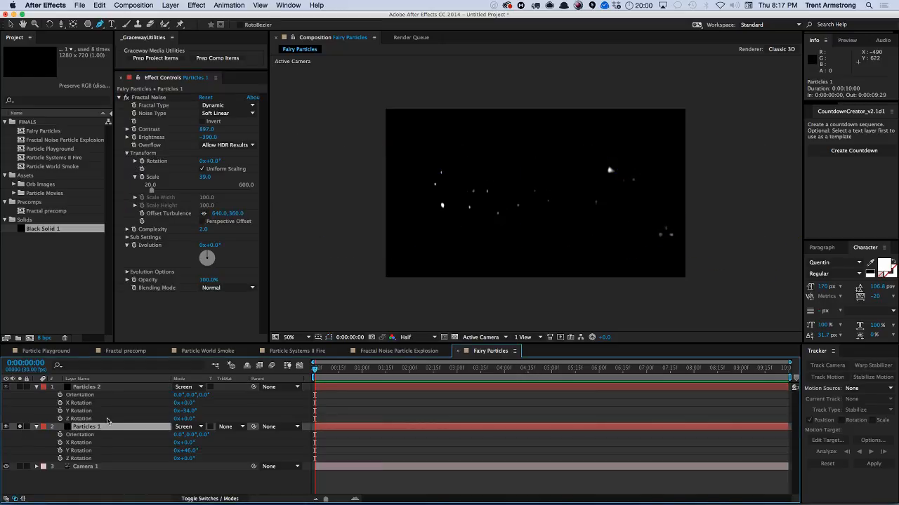
Apply Posterize to Particles 1 and set its level to 3.
left_click(197, 5)
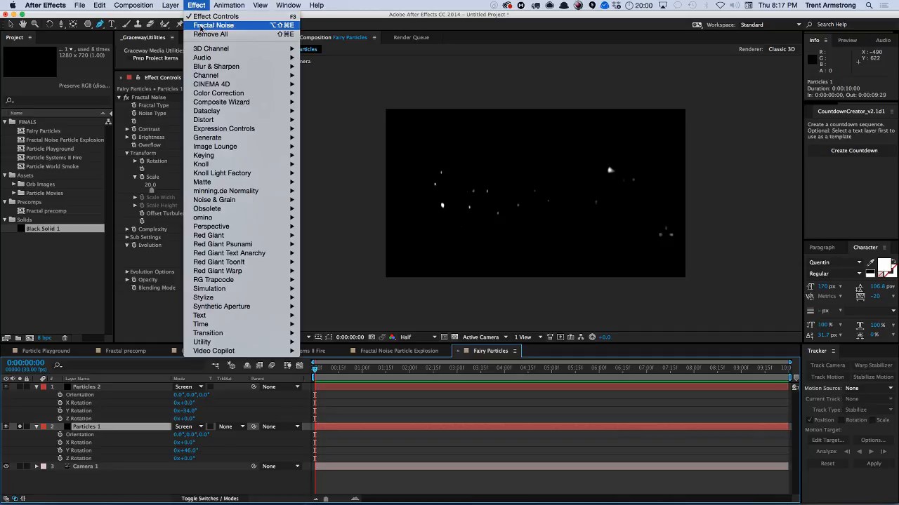
mouse_move(249, 239)
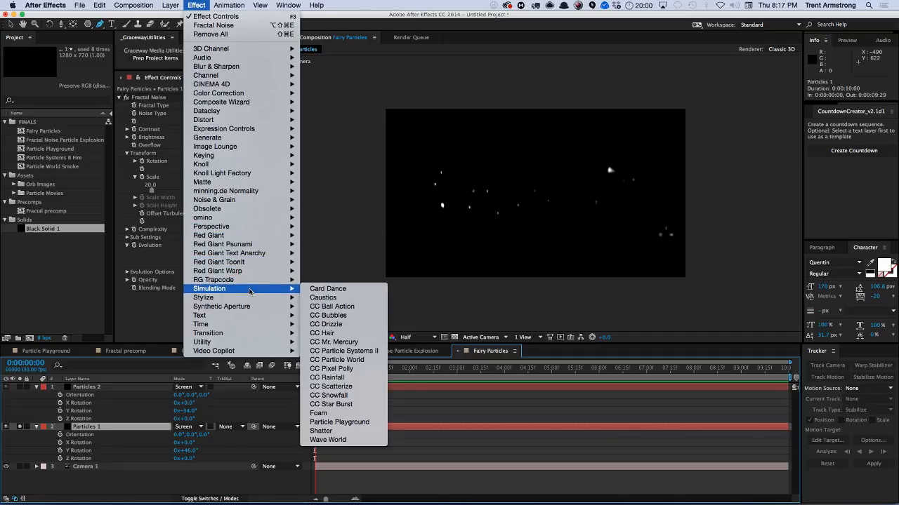
mouse_move(232, 309)
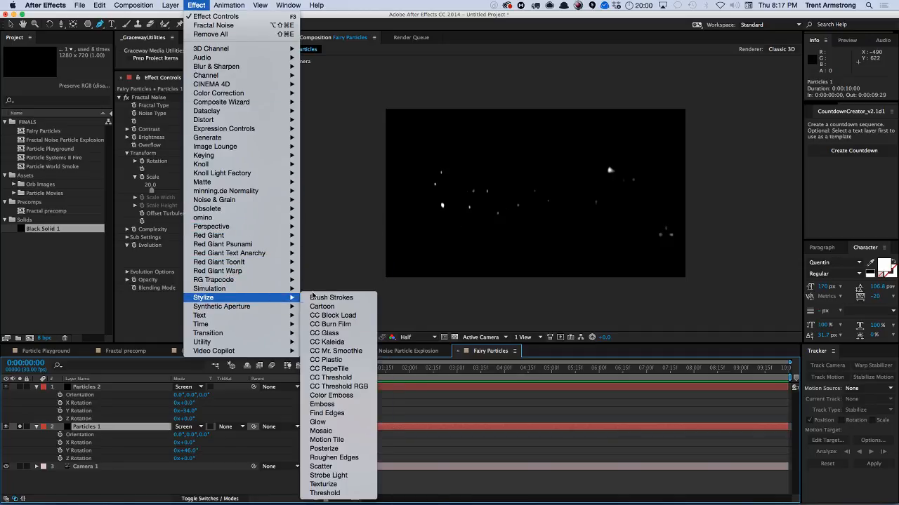
left_click(346, 447)
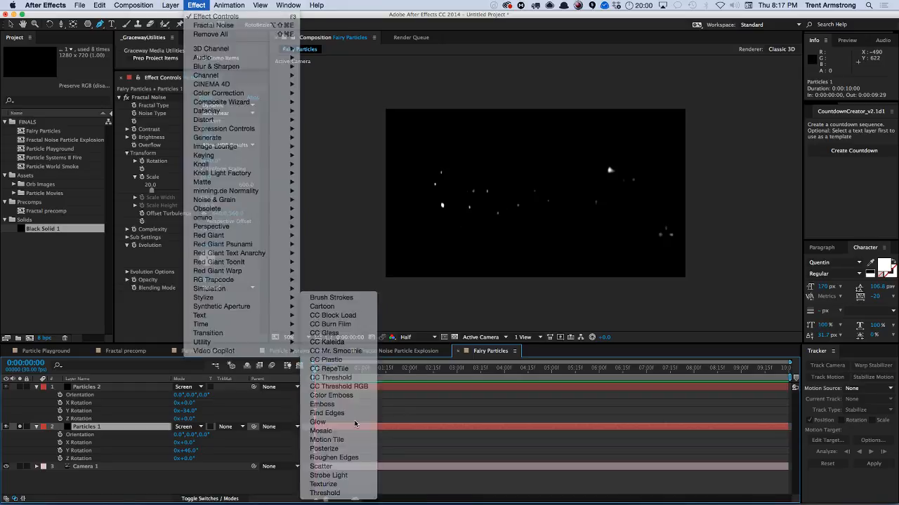
left_click(201, 303)
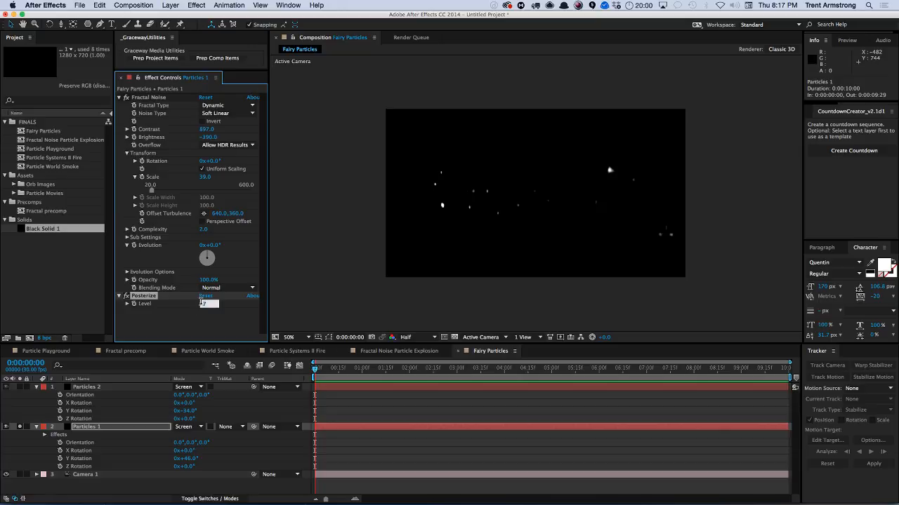
type("2")
key("Return")
left_click(202, 304)
type("3")
key("Return")
Set Particles 1's Fractal Noise scale to 20.
left_click(204, 177)
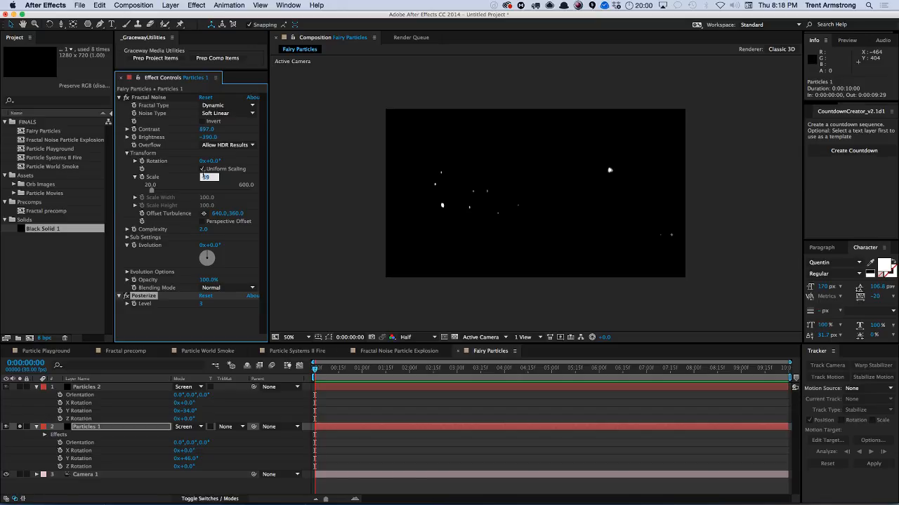
type("20")
key("Return")
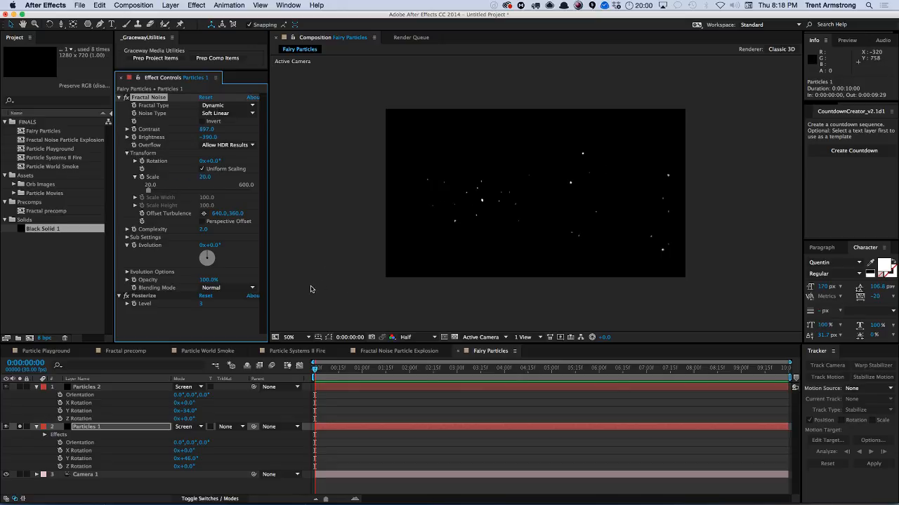
Remove the Posterize effect from Particles 1.
left_click(143, 297)
key("Delete")
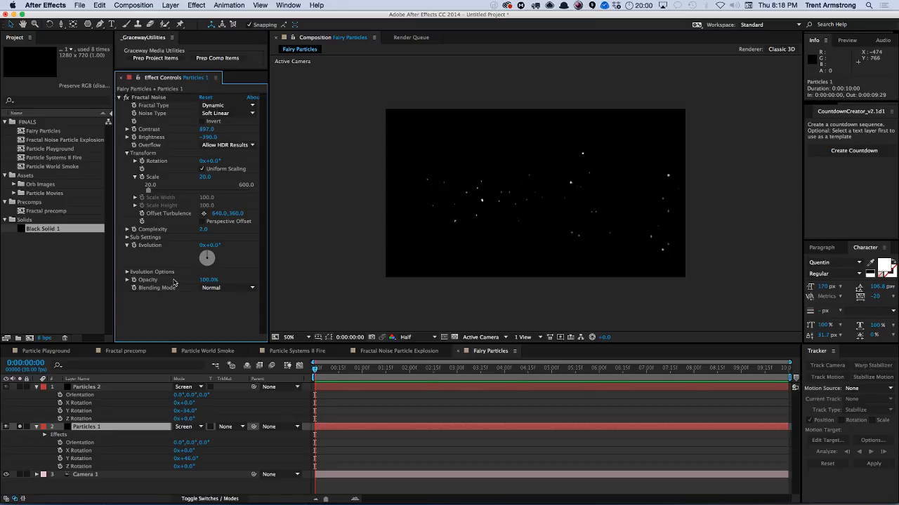
Apply a Curves effect to Particles 1 and keep its channel on RGB.
left_click(197, 5)
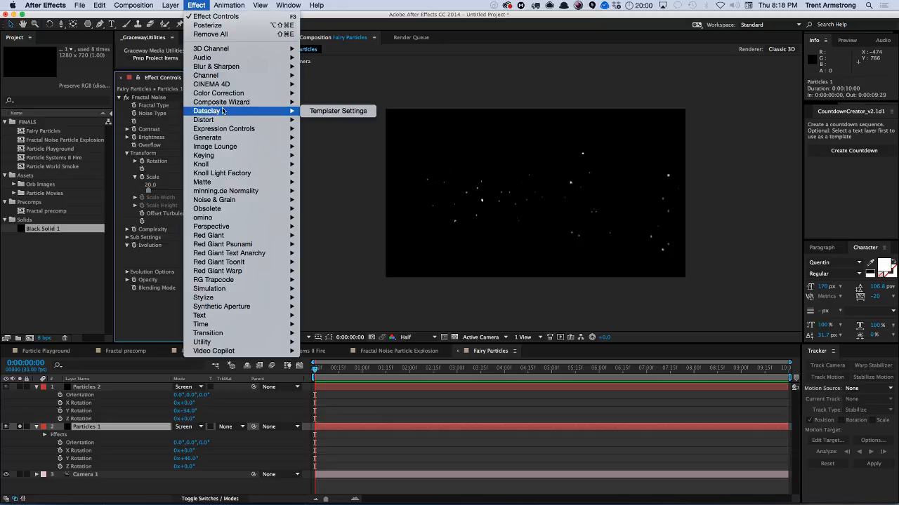
mouse_move(256, 96)
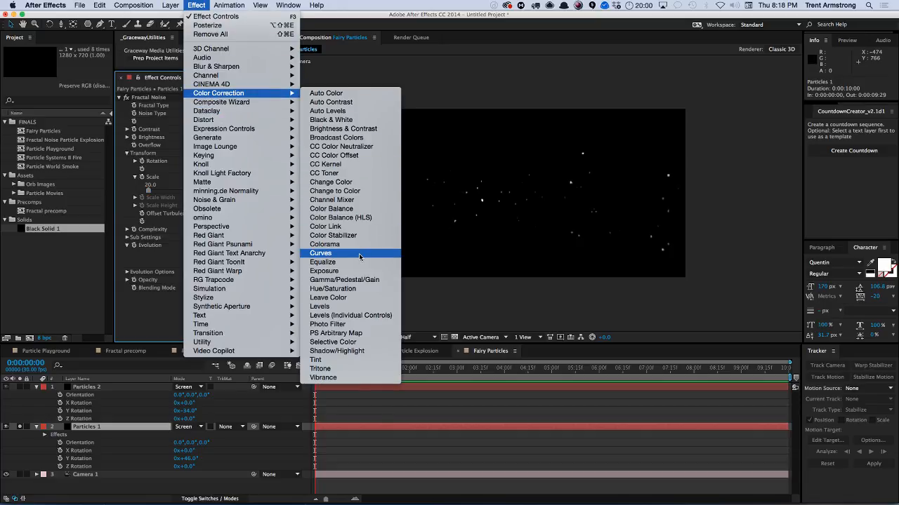
left_click(320, 253)
left_click(228, 164)
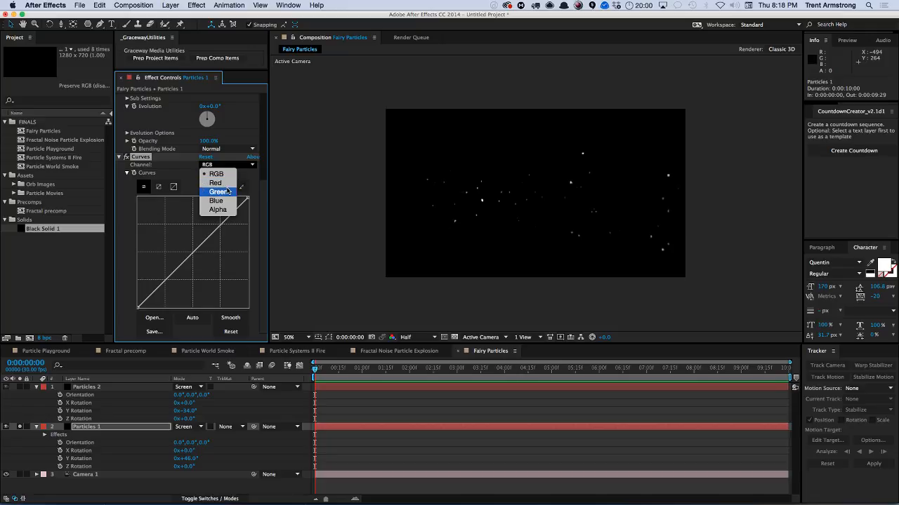
left_click(222, 209)
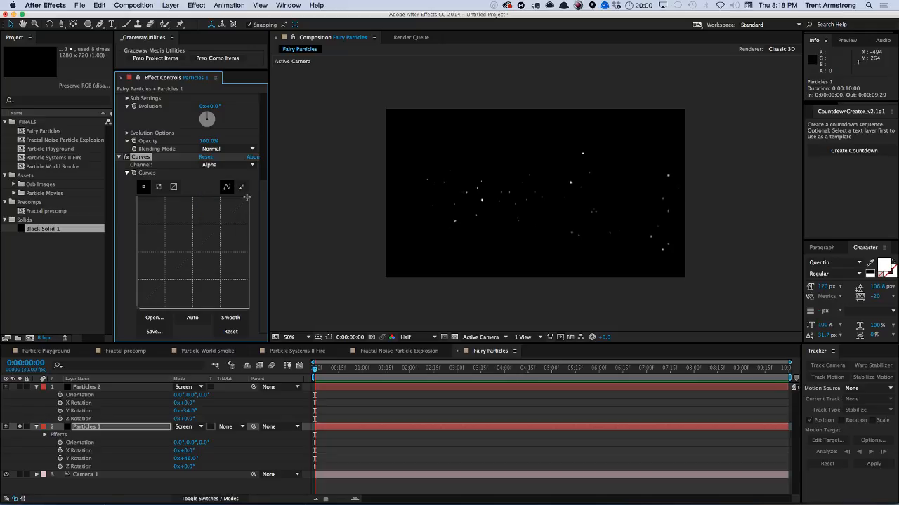
left_click(233, 165)
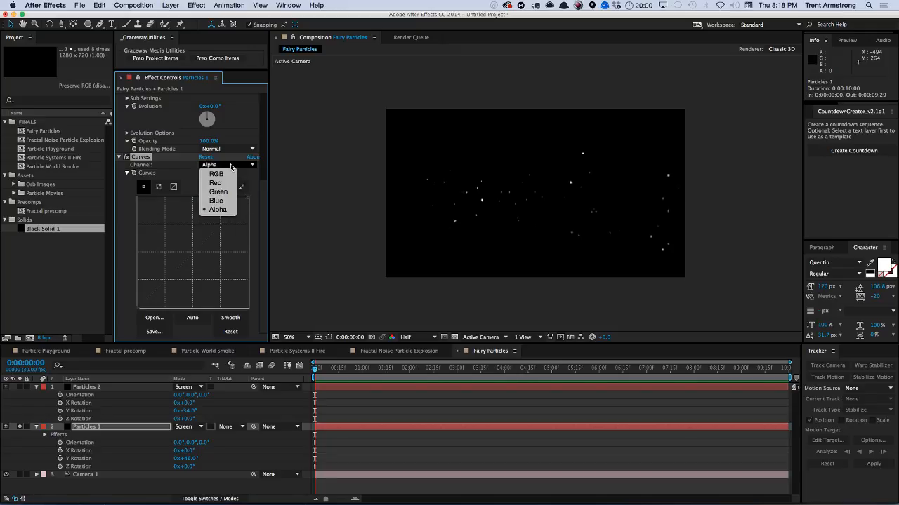
left_click(177, 175)
left_click(218, 165)
left_click(216, 173)
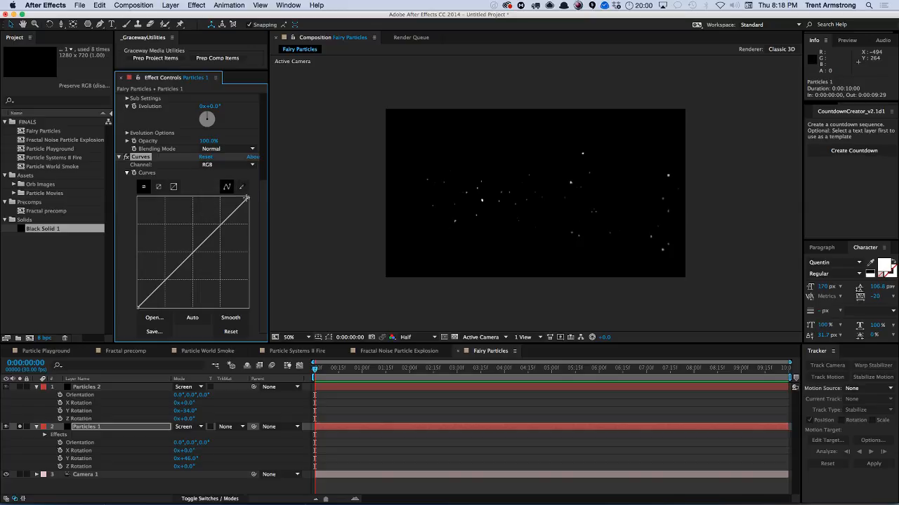
Steepen the RGB curve by pulling the white point left and the black point right.
left_click_drag(246, 198, 208, 198)
left_click_drag(139, 307, 167, 304)
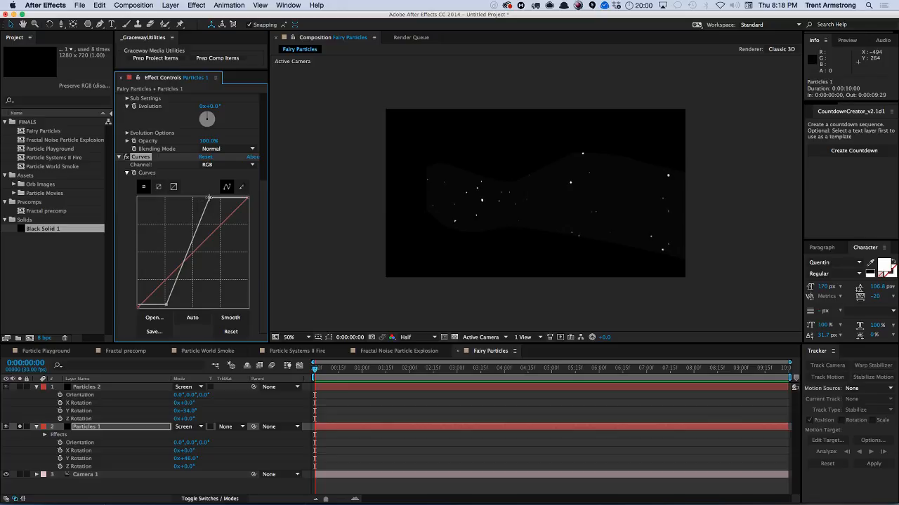
left_click_drag(208, 199, 187, 198)
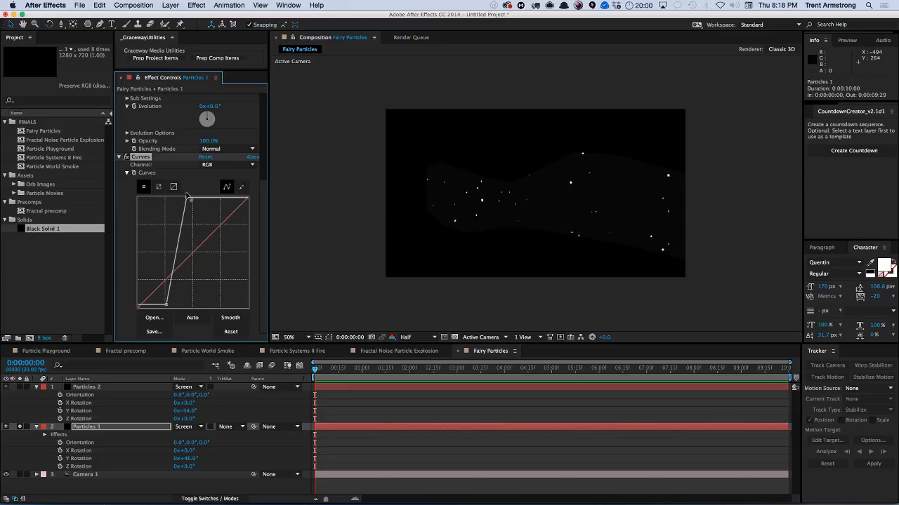
mouse_move(166, 304)
left_mouse_down()
mouse_move(173, 313)
mouse_move(163, 314)
left_mouse_up()
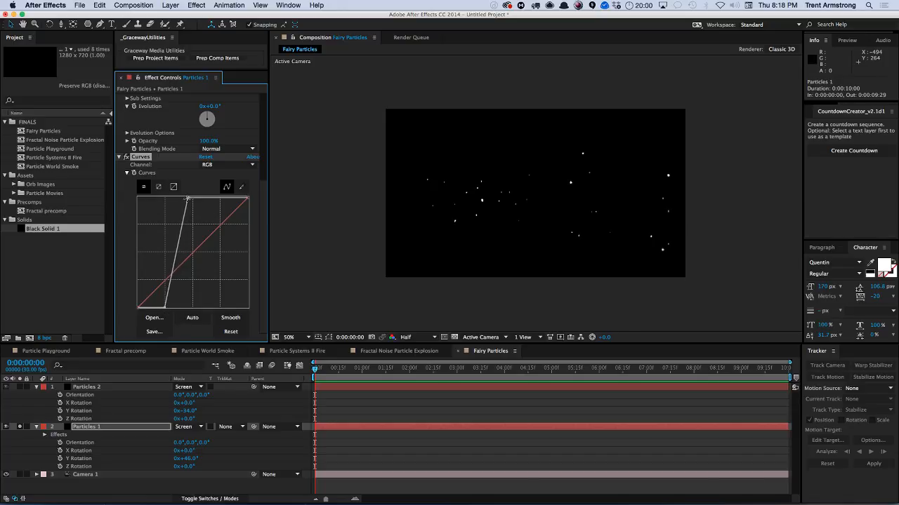
Pull the Curves white point of Particles 1 slightly further left to steepen the curve more.
left_click_drag(187, 199, 174, 193)
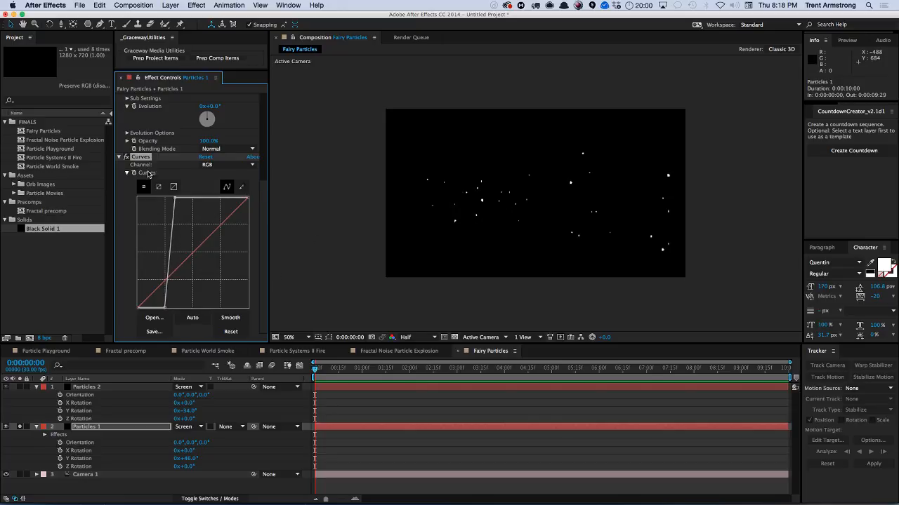
Copy the Fractal Noise and Curves effects from Particles 1 and paste them onto Particles 2 in place of its own effects.
scroll(265, 161, "up", 5)
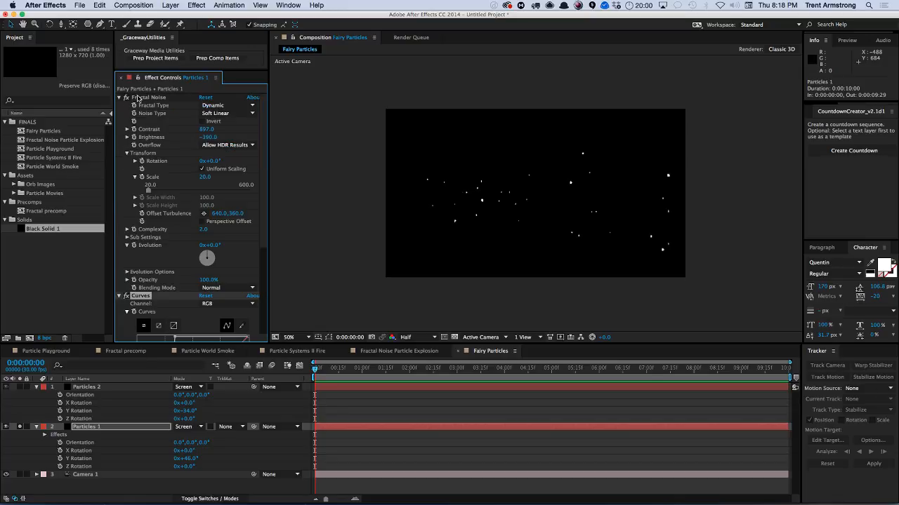
left_click(139, 98)
left_click(151, 297, "shift")
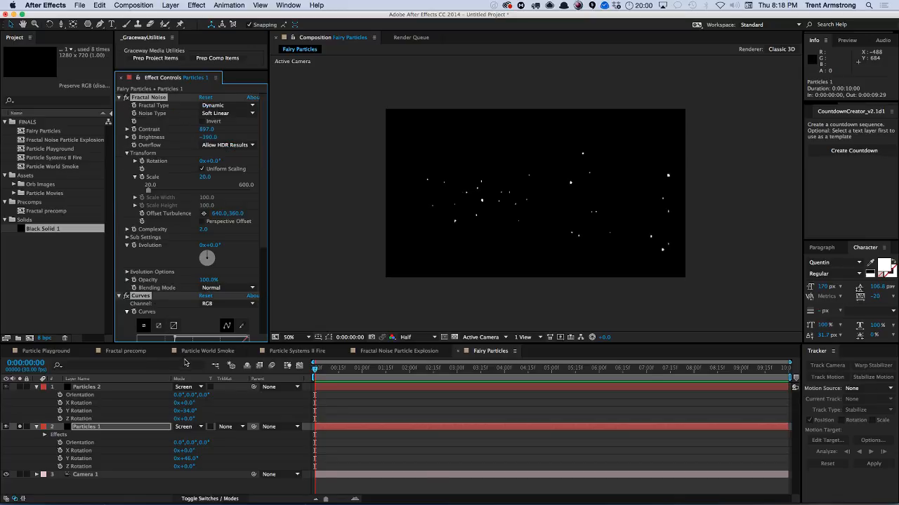
left_click(106, 428)
key("e")
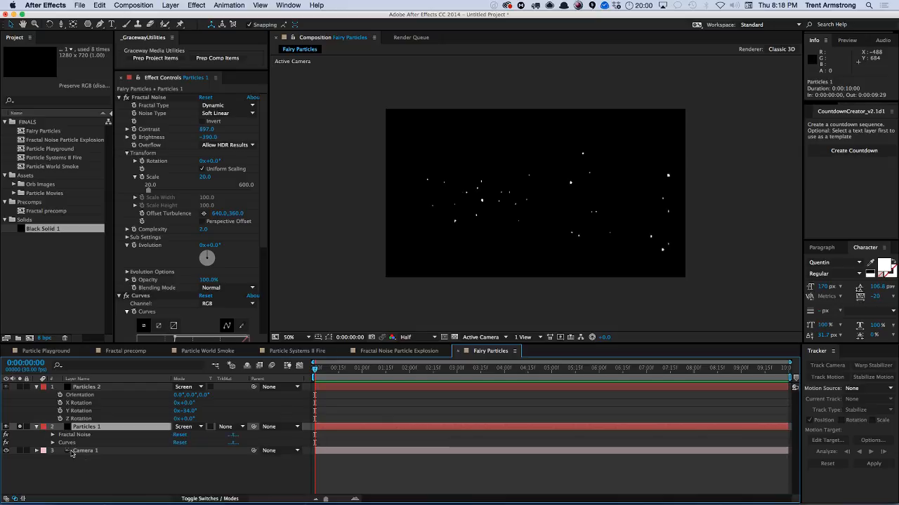
left_click(68, 436)
left_click(69, 443, "shift")
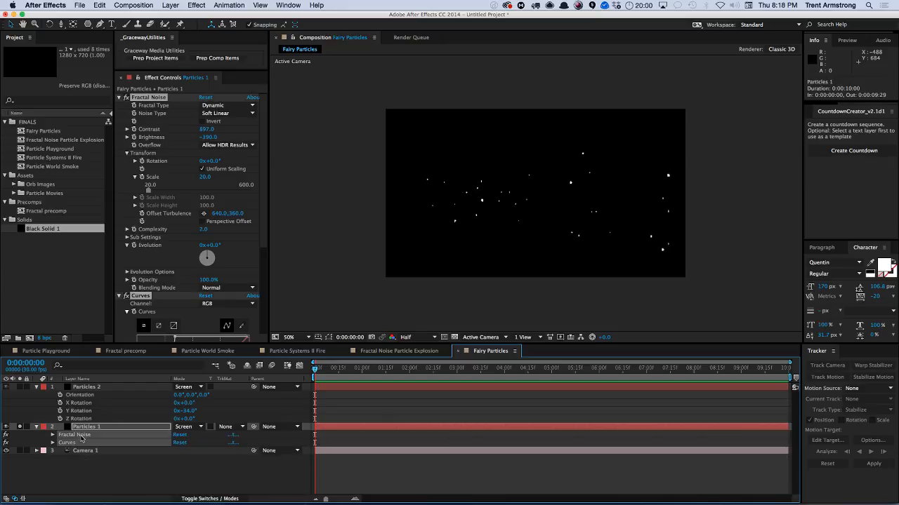
left_click(91, 388)
key("ctrl+v")
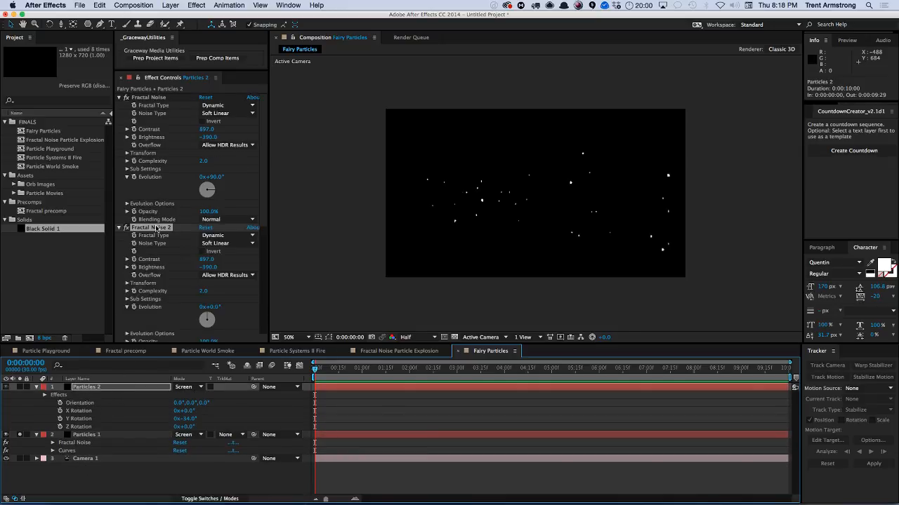
key("ctrl+z")
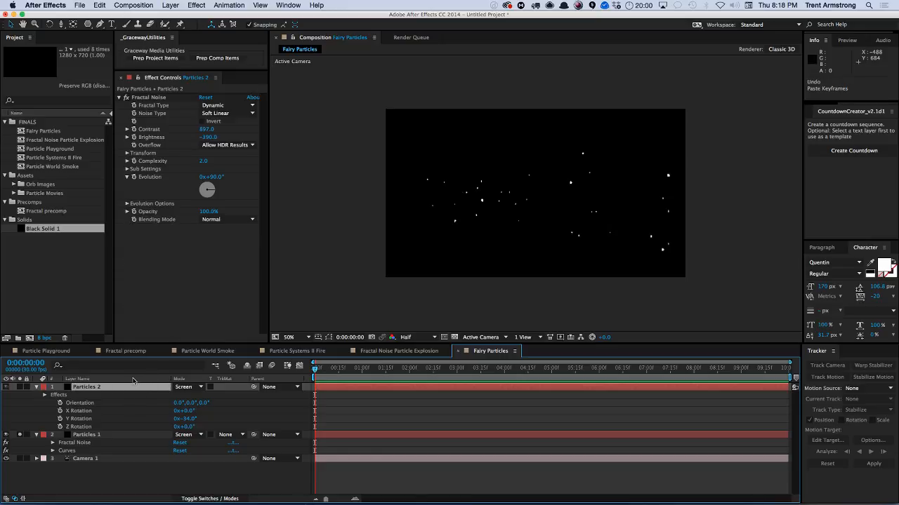
key("ctrl+z")
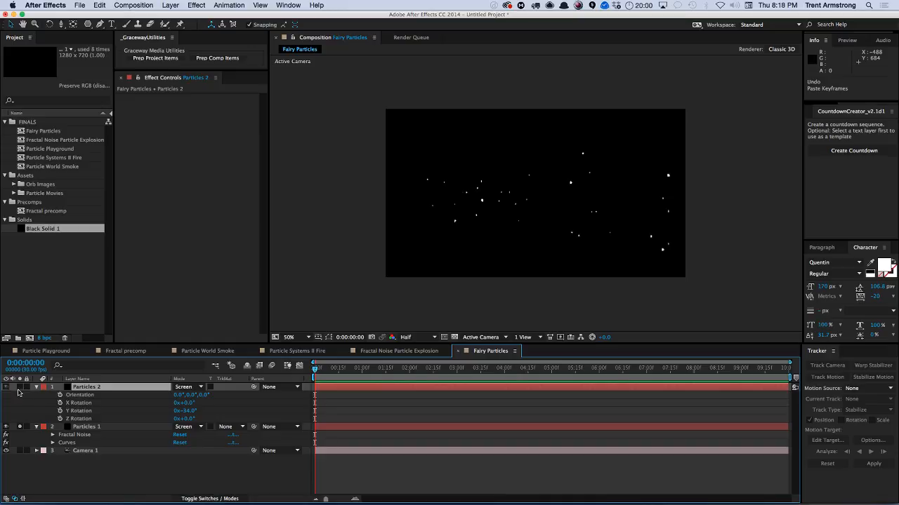
key("ctrl+v")
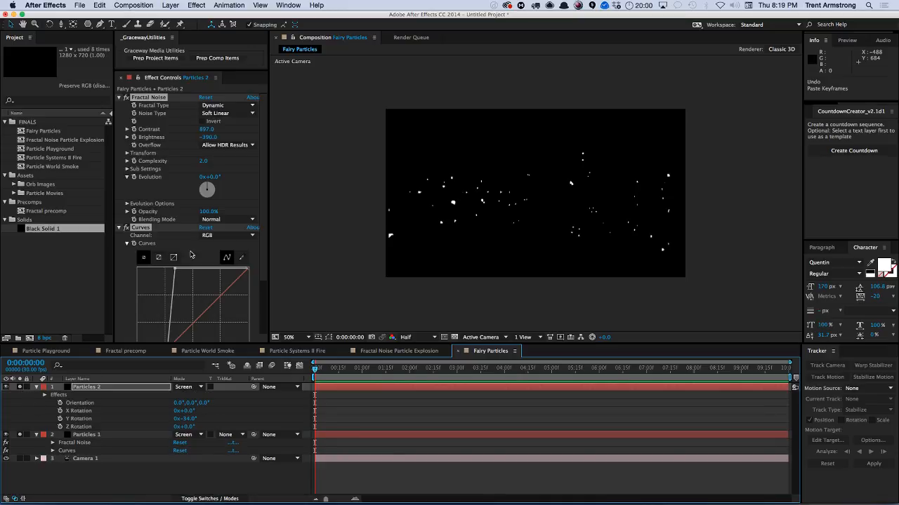
Set Particles 2's Fractal Noise Evolution to 45° and collapse both particle layers.
left_click(212, 177)
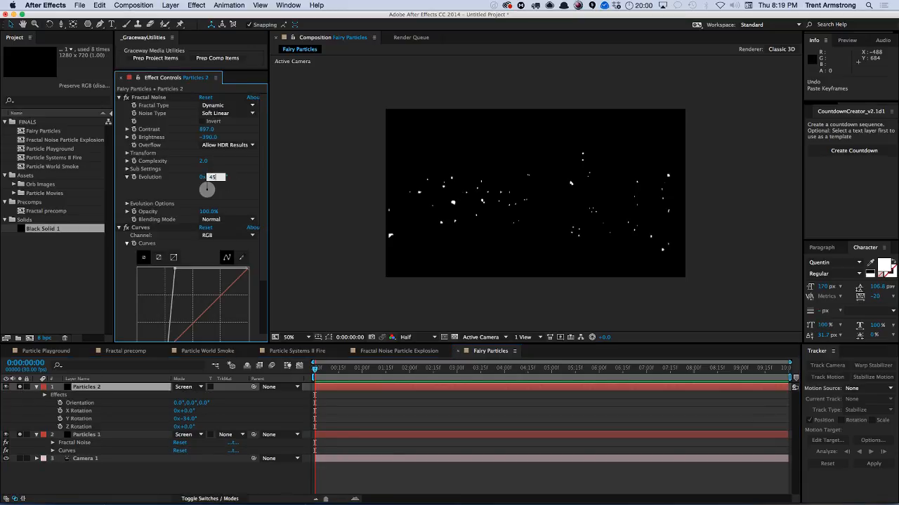
key("Return")
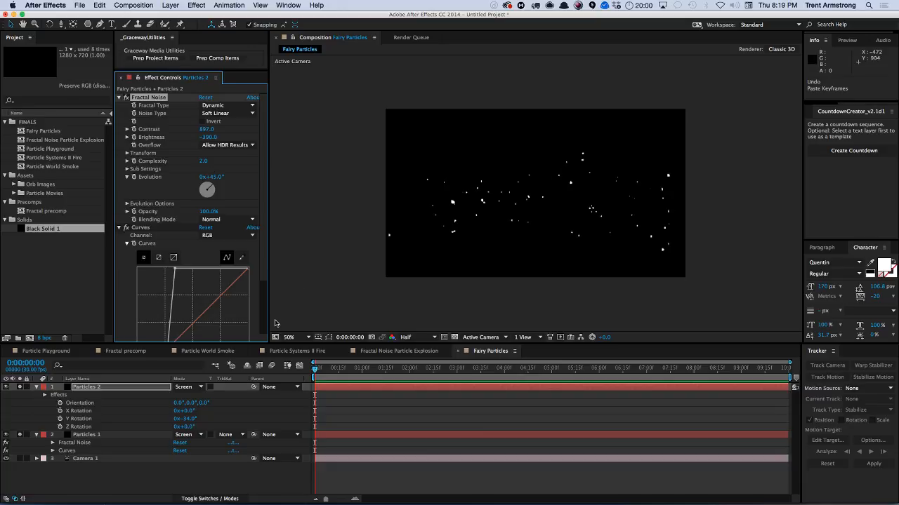
left_click(36, 388)
left_click(37, 395)
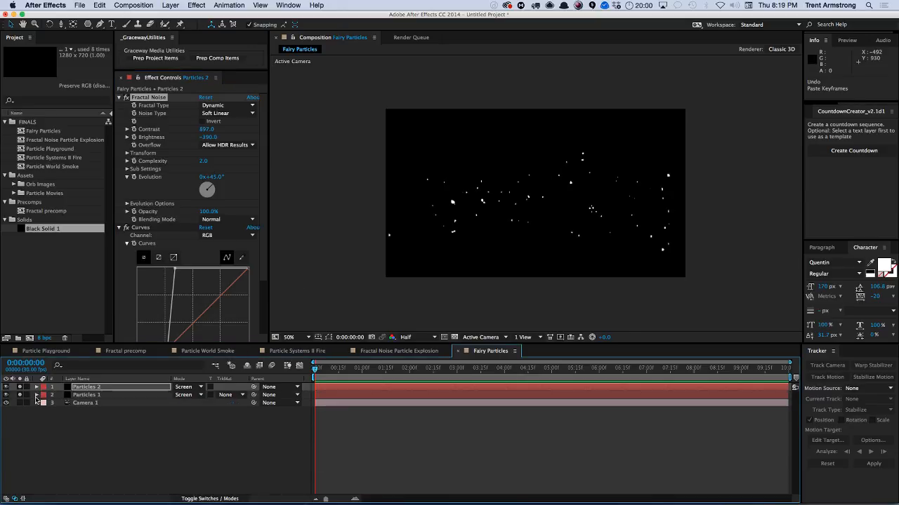
Duplicate Particles 1 and 2, bring the copies to the top, and set their Z position to about 374.
left_click(87, 387)
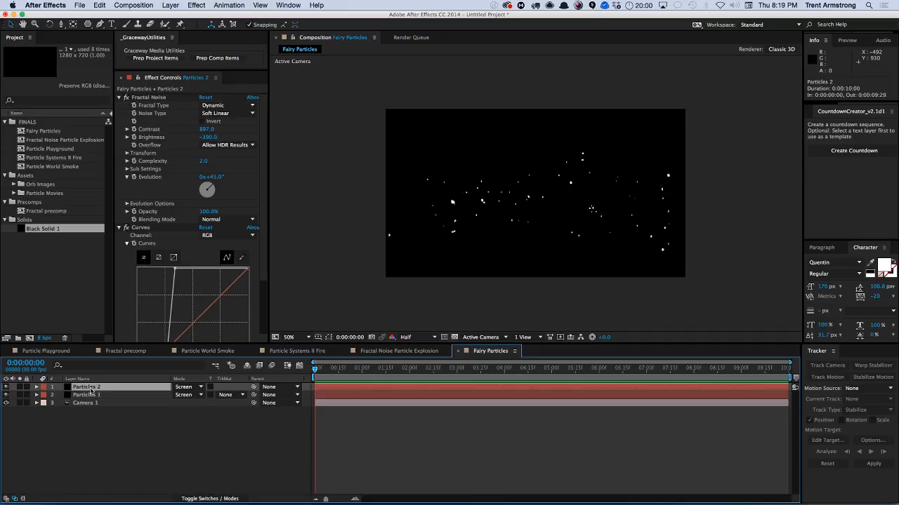
left_click(99, 395, "shift")
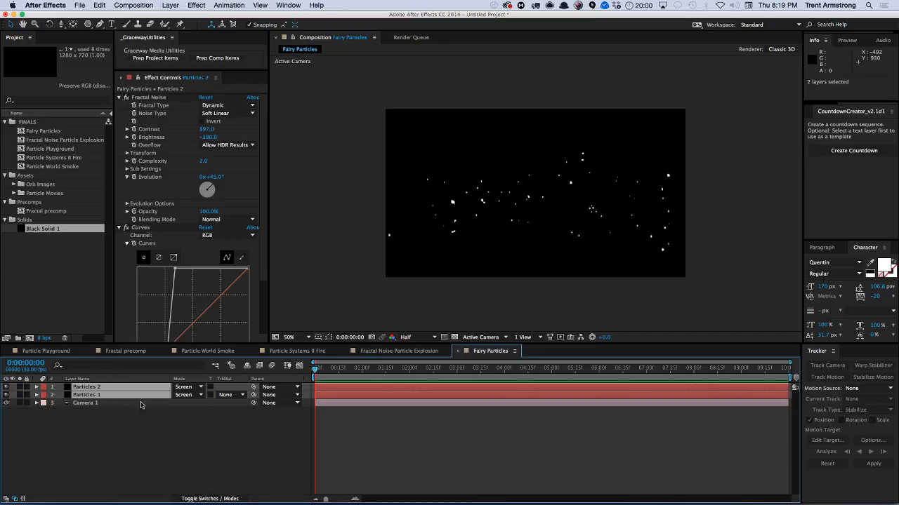
key("super+d")
key("super+shift+bracketright")
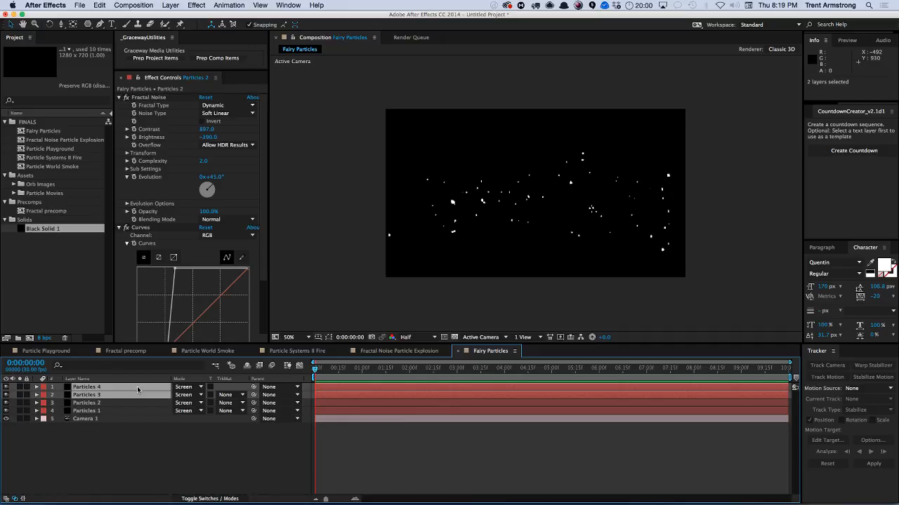
key("p")
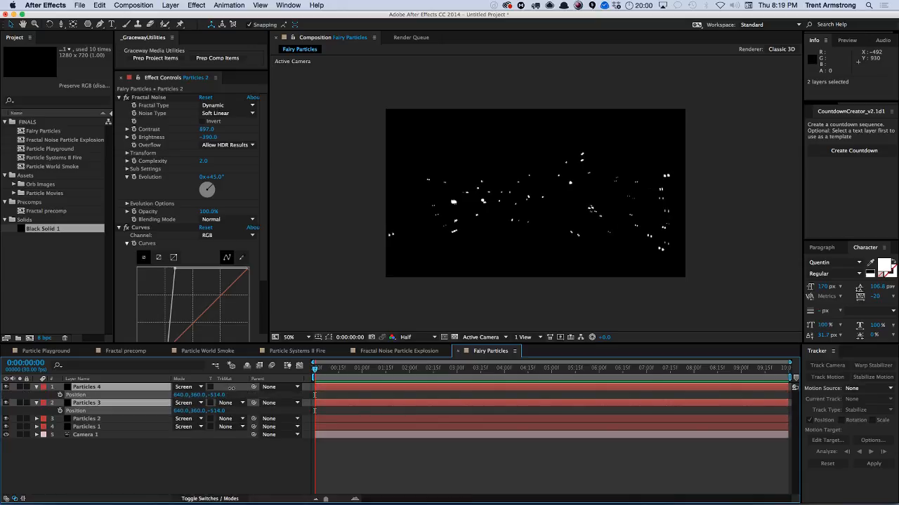
left_click_drag(246, 385, 274, 380)
left_click_drag(277, 380, 276, 380)
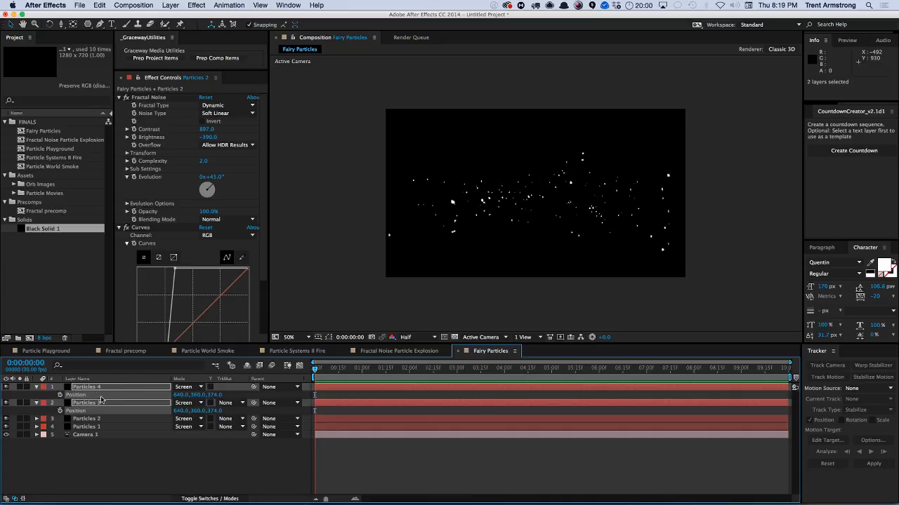
Duplicate Particles 3 and 4, move the copies up, and set their Z position to about 1503.
left_click(37, 387)
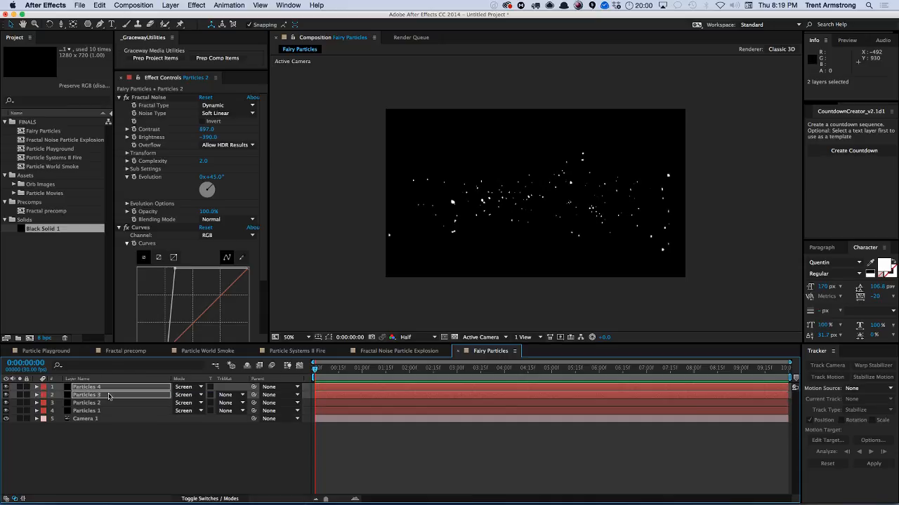
key("super+d")
key("super+bracketright")
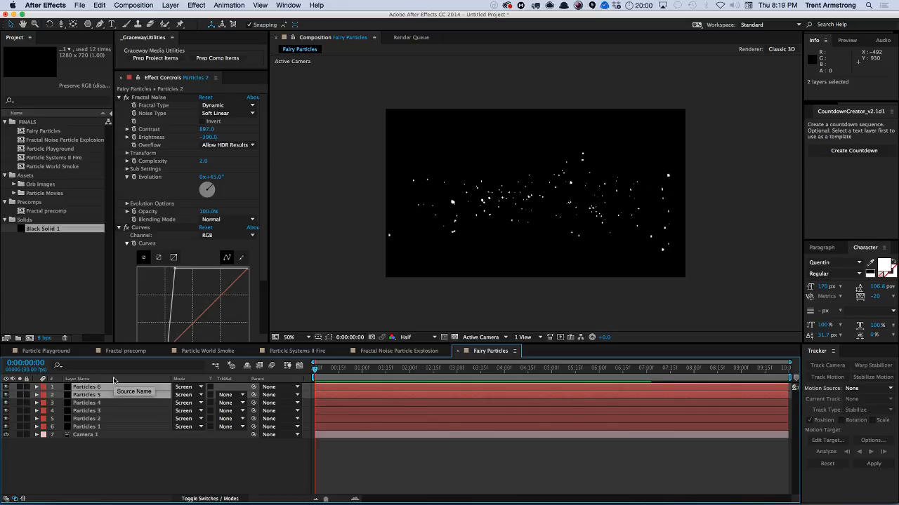
key("p")
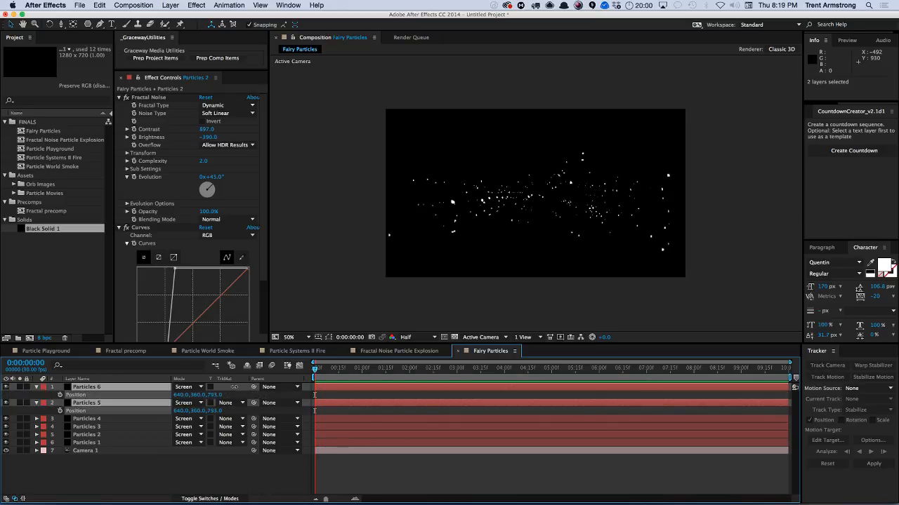
left_click_drag(234, 387, 261, 380)
left_click(193, 465)
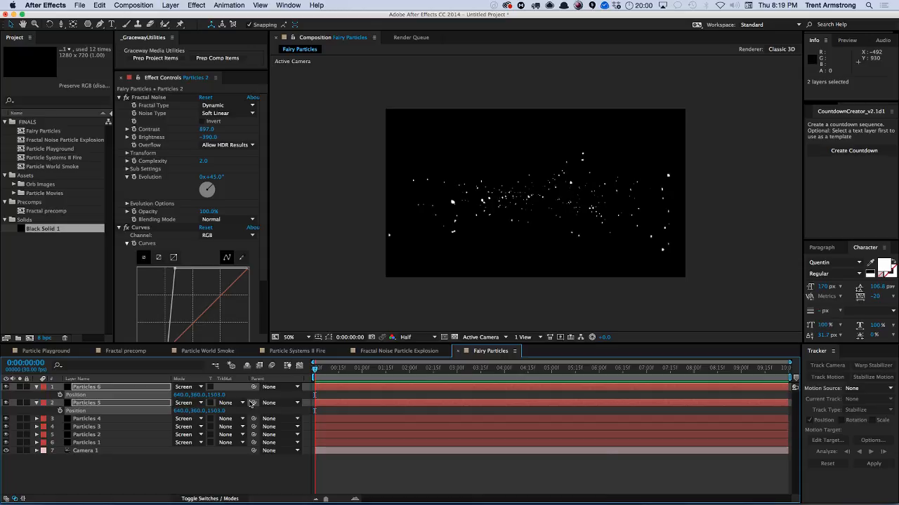
Set Particles 6's Fractal Noise Evolution to 90°.
left_click(36, 387)
left_click(36, 395)
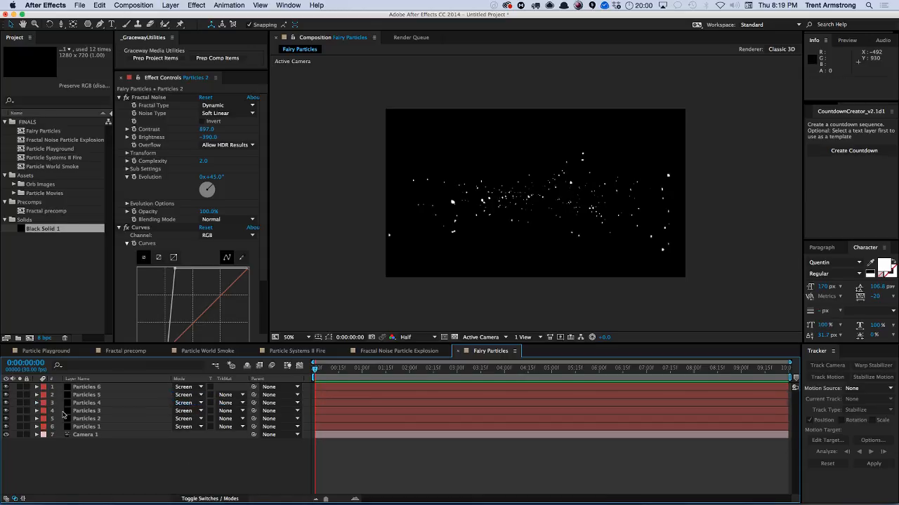
left_click(85, 436)
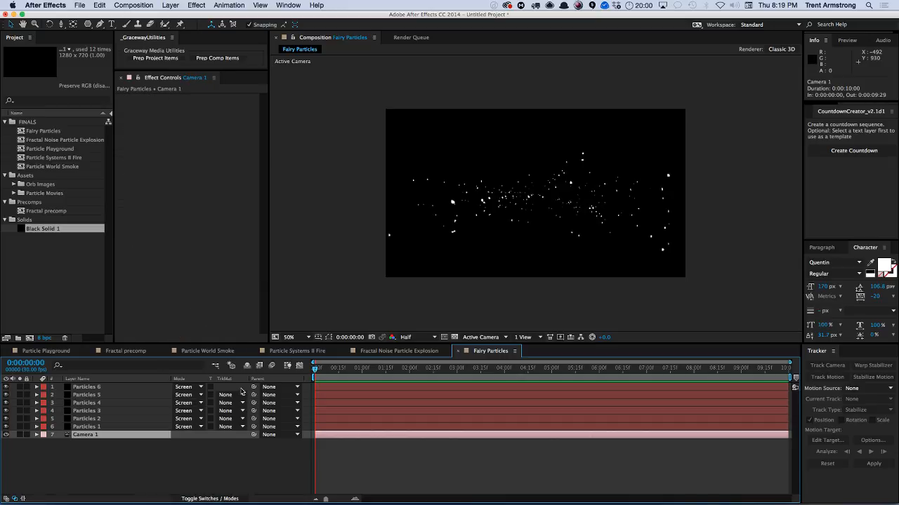
left_click(87, 387)
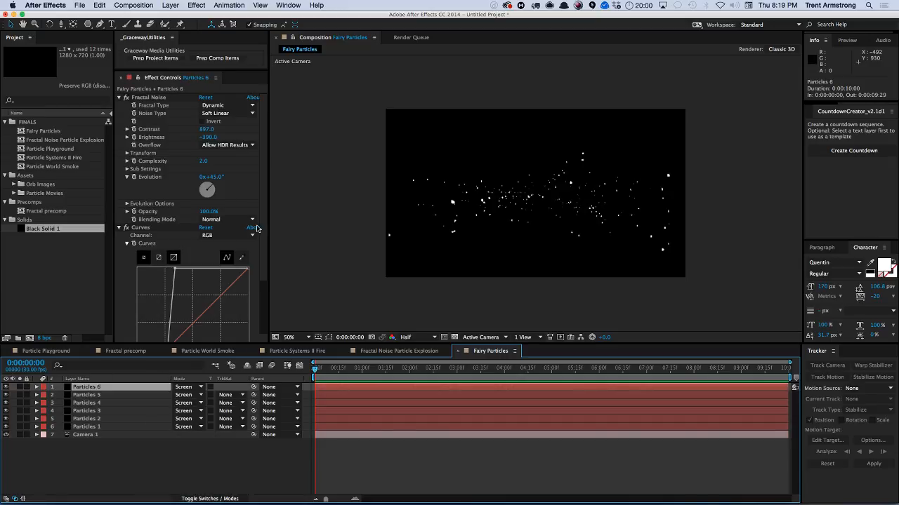
scroll(258, 230, "down", 5)
left_click(212, 106)
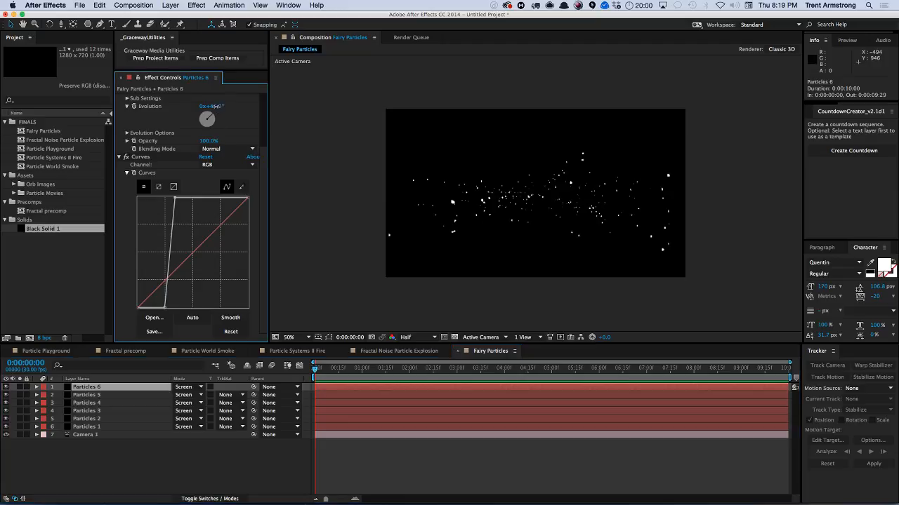
key("Return")
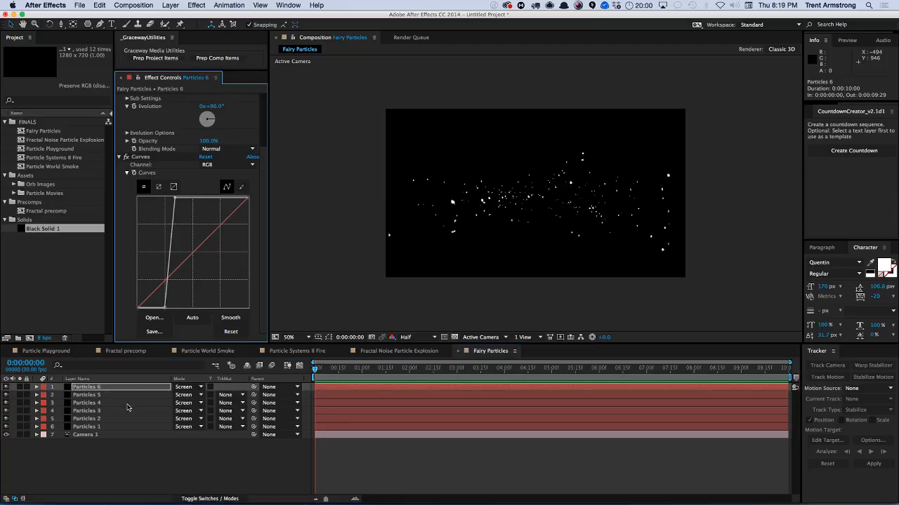
Set the Fractal Noise Evolution of Particles 5 to 90° as well.
left_click(99, 395, "shift")
left_click(212, 106)
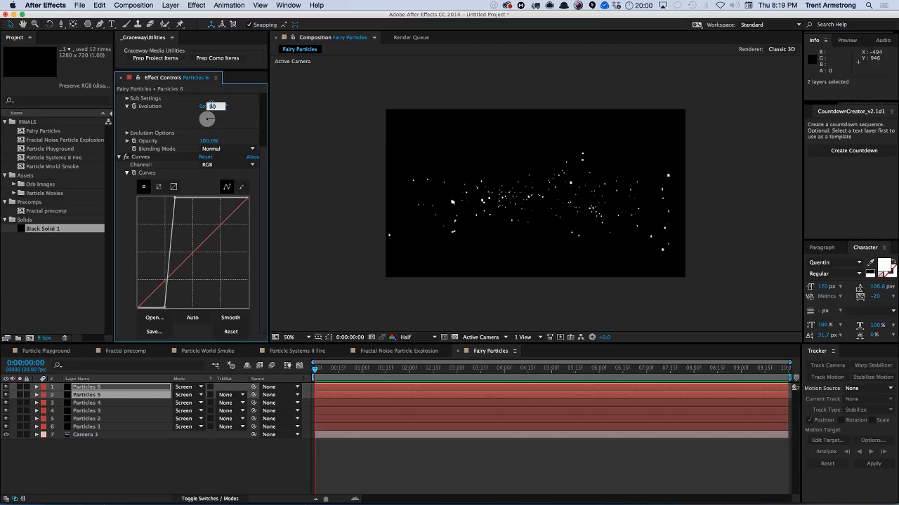
key("Return")
Set Particles 4's Fractal Noise Evolution to 200°.
left_click(101, 403)
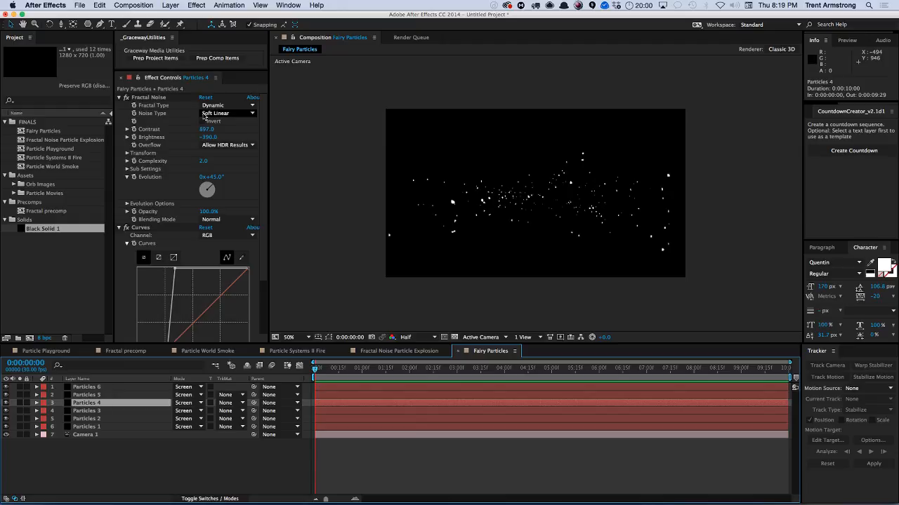
left_click(214, 177)
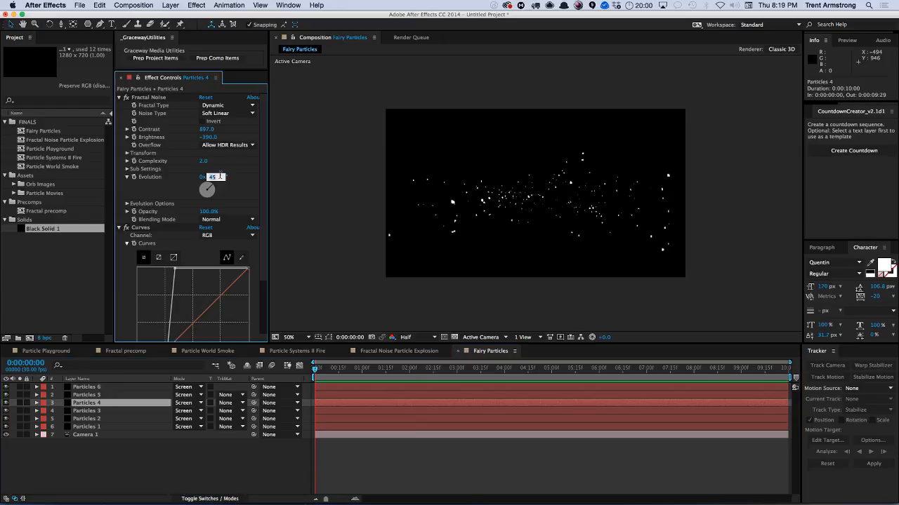
type("200")
key("Return")
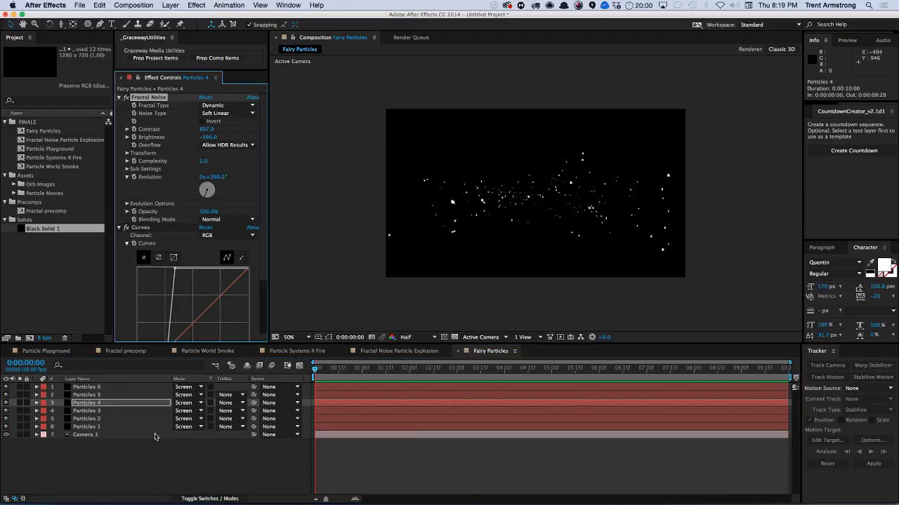
Set Particles 3's Fractal Noise Evolution to 270°.
left_click(115, 412)
left_click(213, 177)
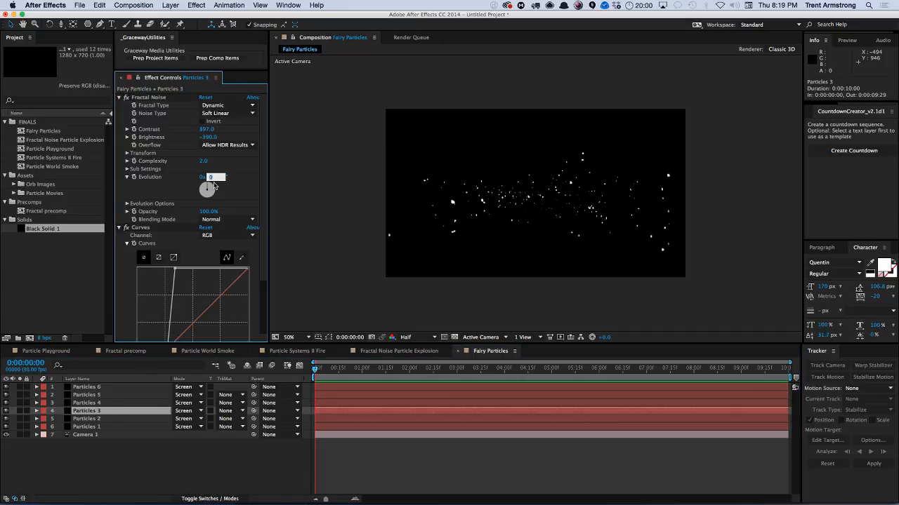
type("270")
key("Return")
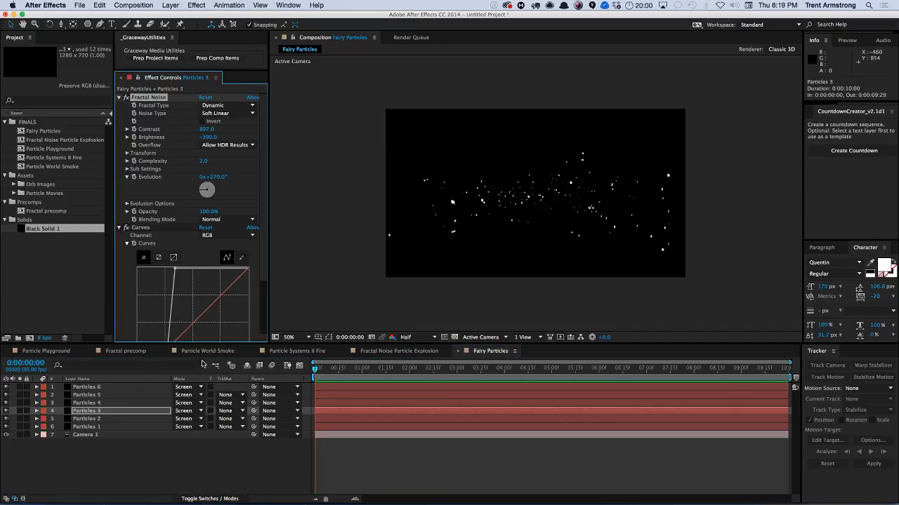
Move Camera 1 back to a Z position of about -2392.
left_click(97, 435)
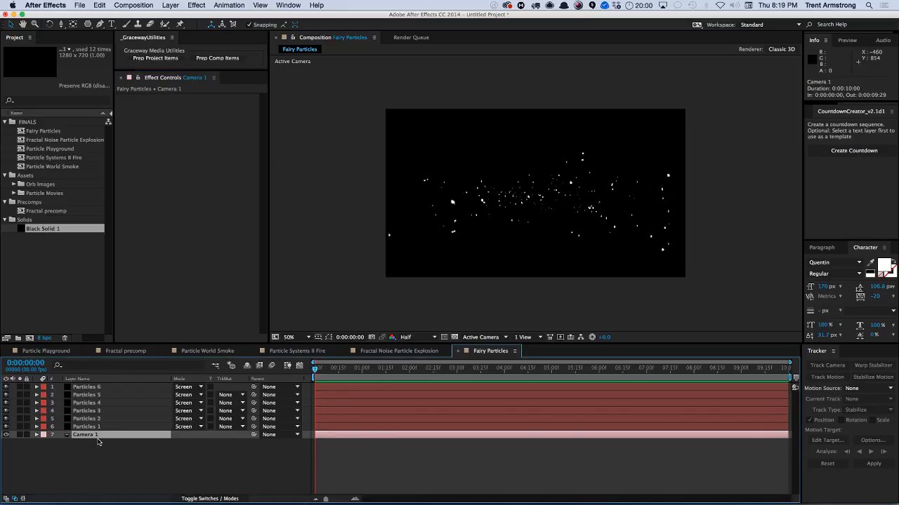
key("p")
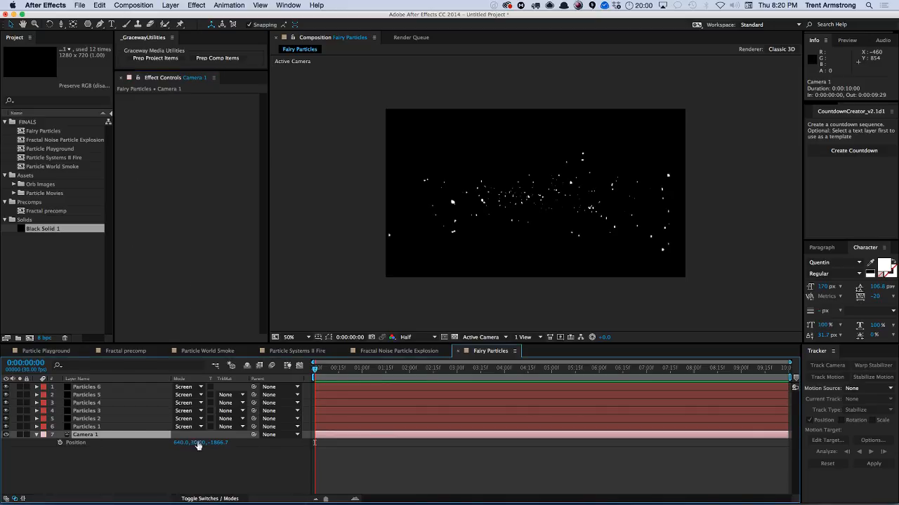
mouse_move(219, 443)
left_mouse_down()
mouse_move(301, 418)
mouse_move(226, 430)
left_mouse_up()
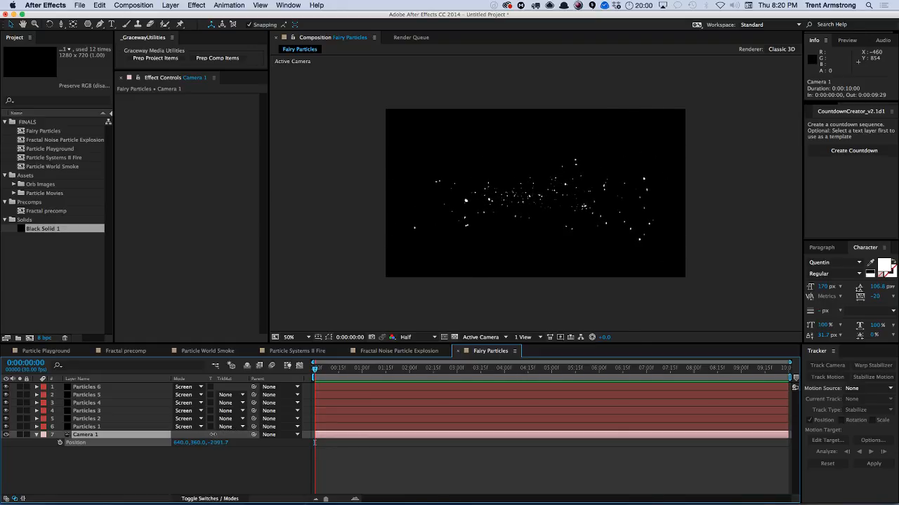
Orbit and shift Camera 1 in the viewer, then set its Z position to about -2102.
left_click_drag(221, 434, 218, 435)
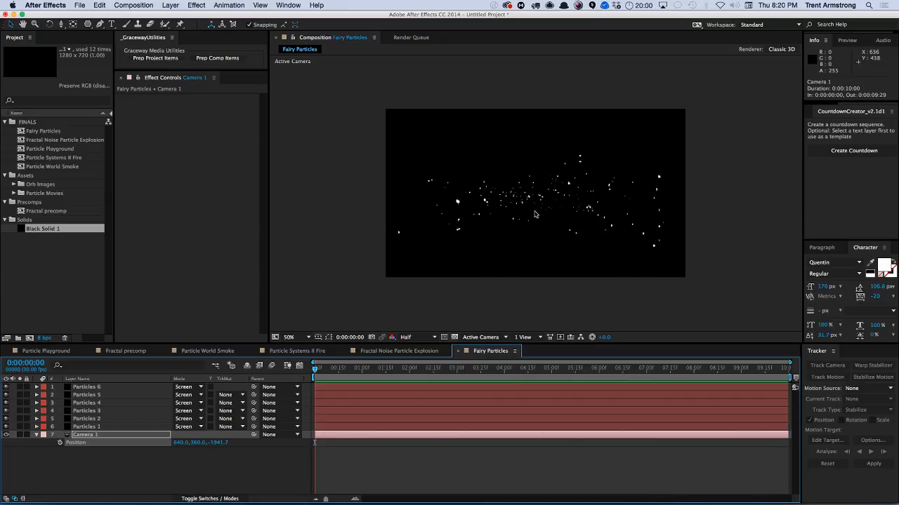
key("c")
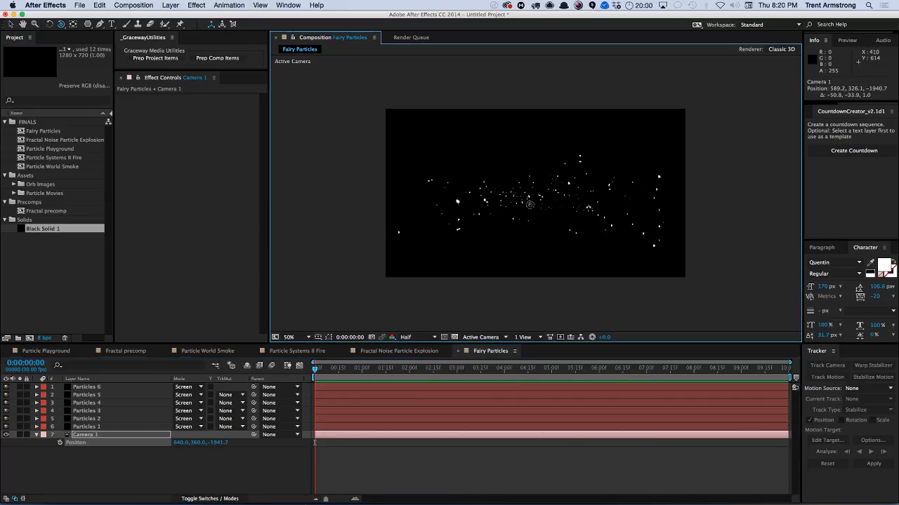
left_click_drag(520, 244, 528, 208)
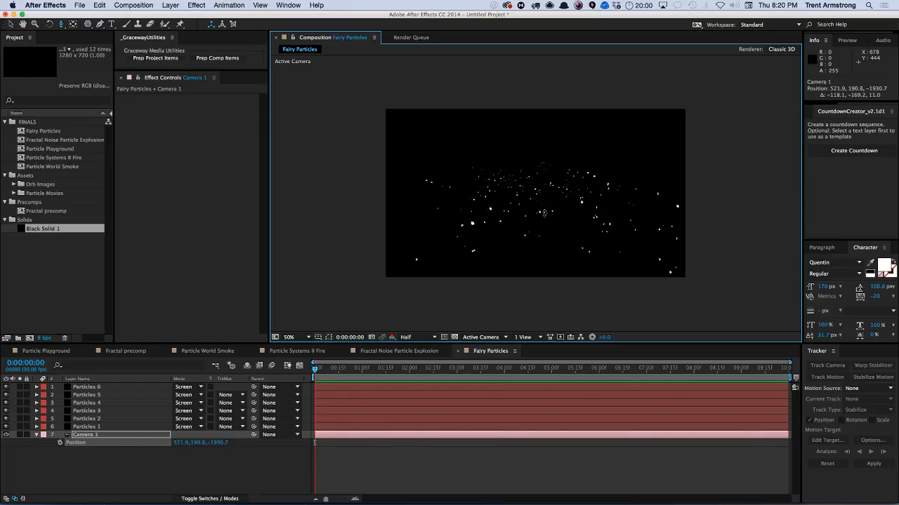
left_click_drag(541, 214, 543, 214)
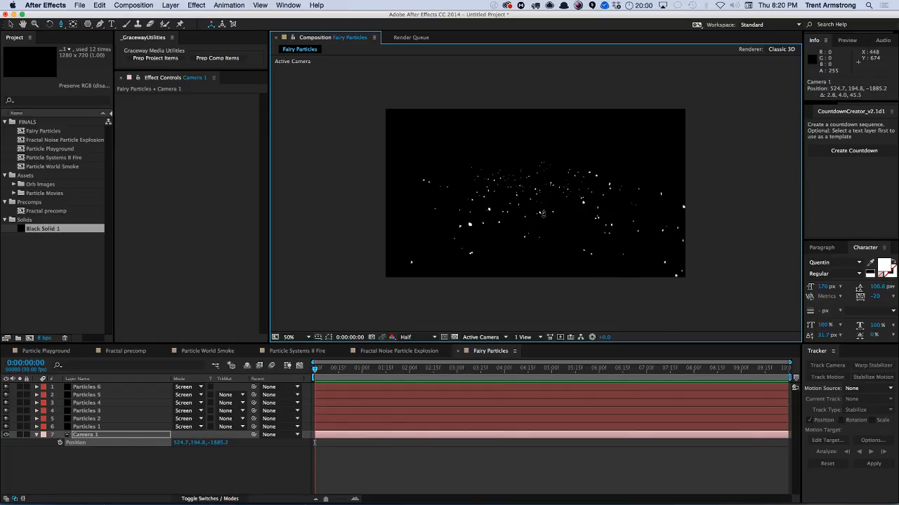
left_click(78, 435)
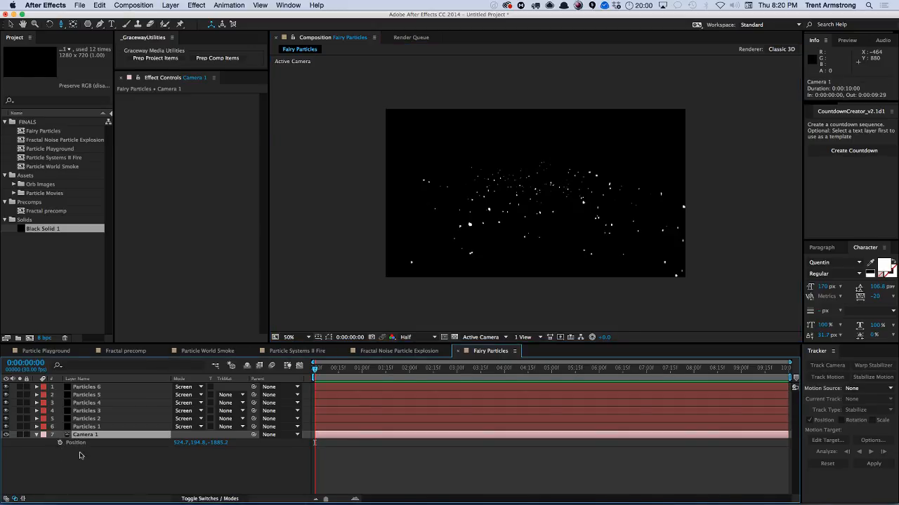
left_click_drag(214, 447, 112, 450)
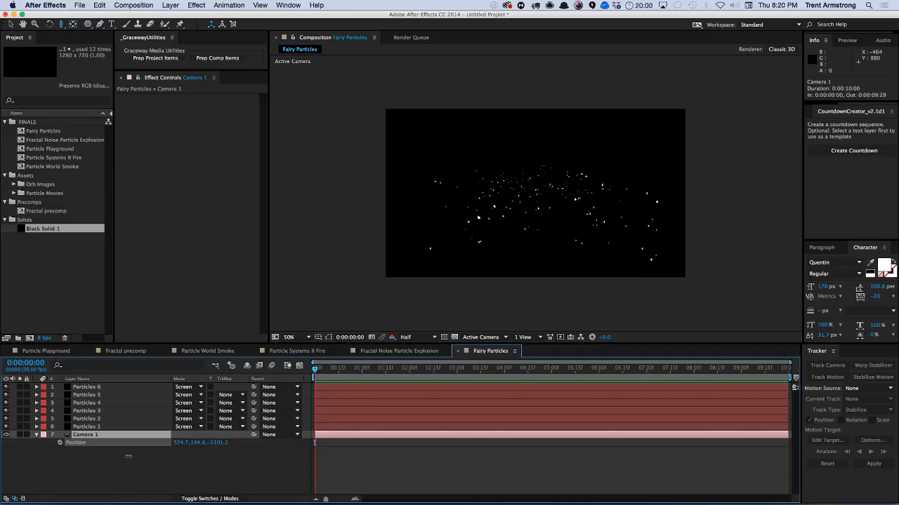
Keyframe Camera 1's Position and Point of Interest at the start, and orbit the camera at 7:28 for ending keyframes.
left_click(59, 443)
key("shift+a")
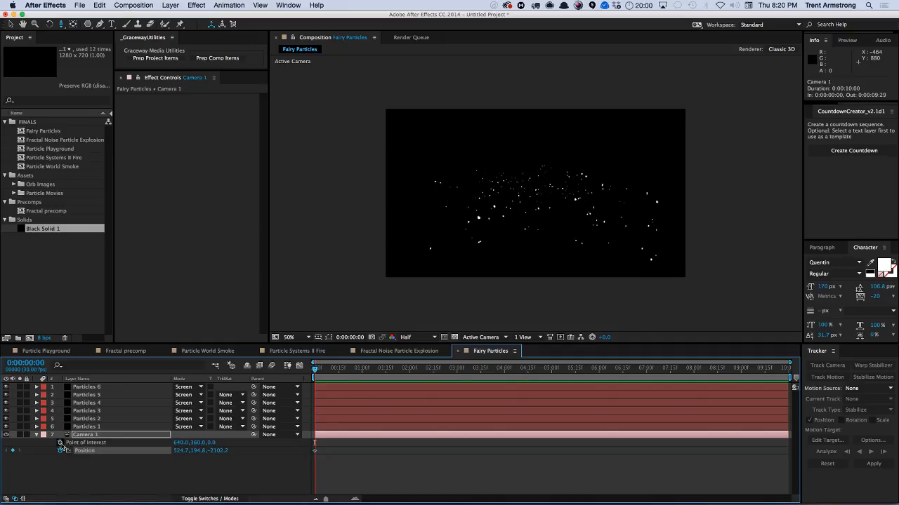
left_click(60, 443)
left_click_drag(315, 368, 691, 391)
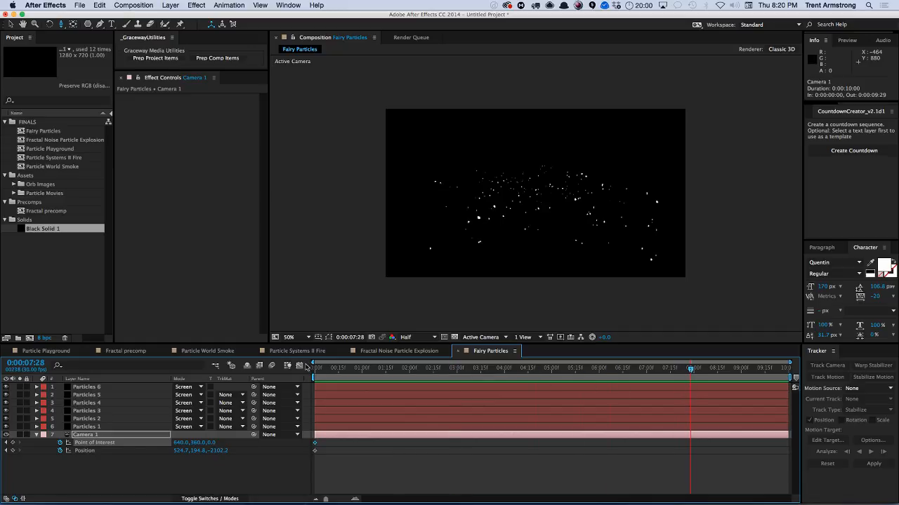
left_click_drag(507, 207, 520, 182)
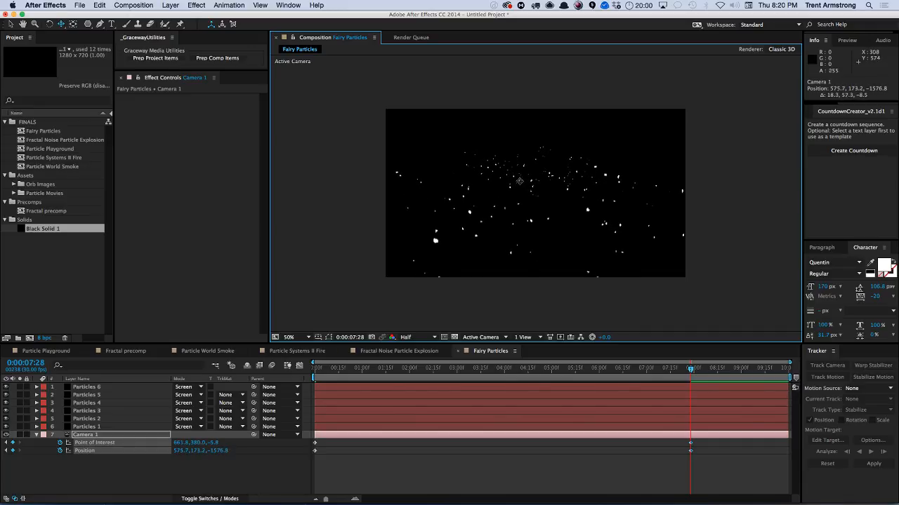
left_click_drag(344, 370, 539, 369)
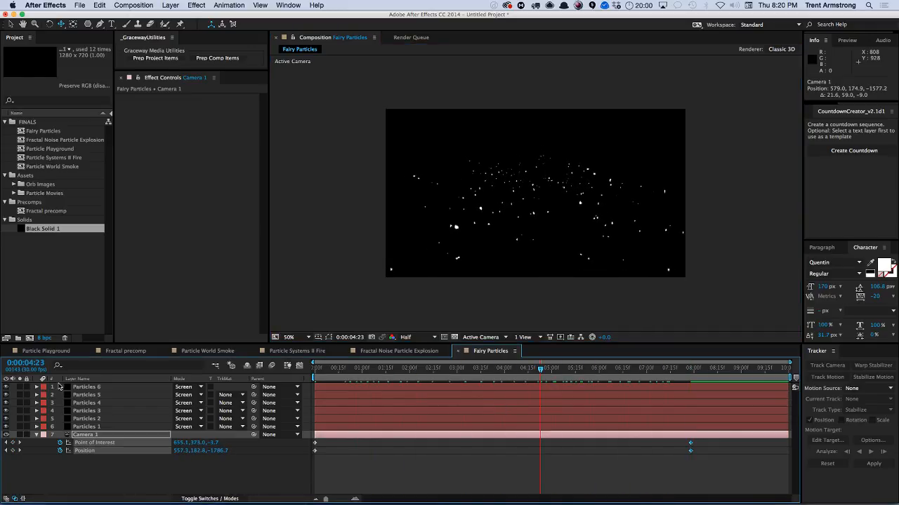
Reveal Camera 1's Position property and add an expression to it.
left_click(37, 435)
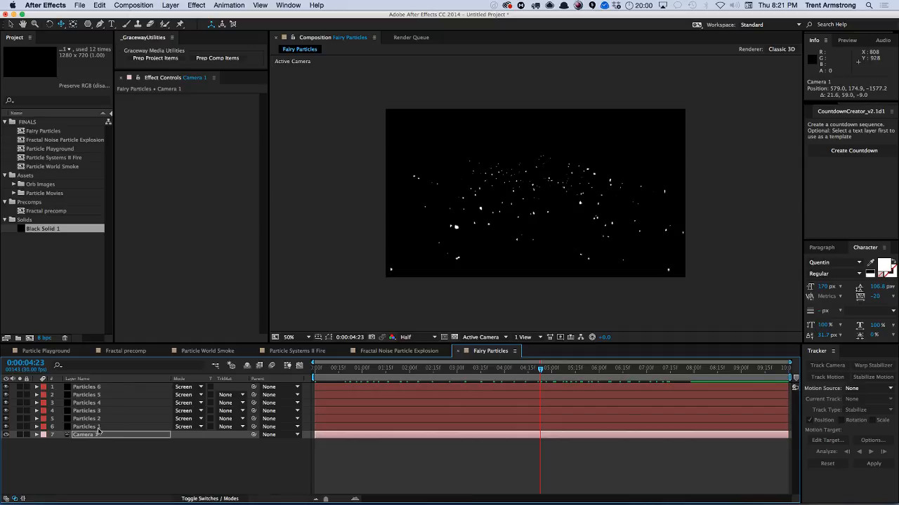
key("p")
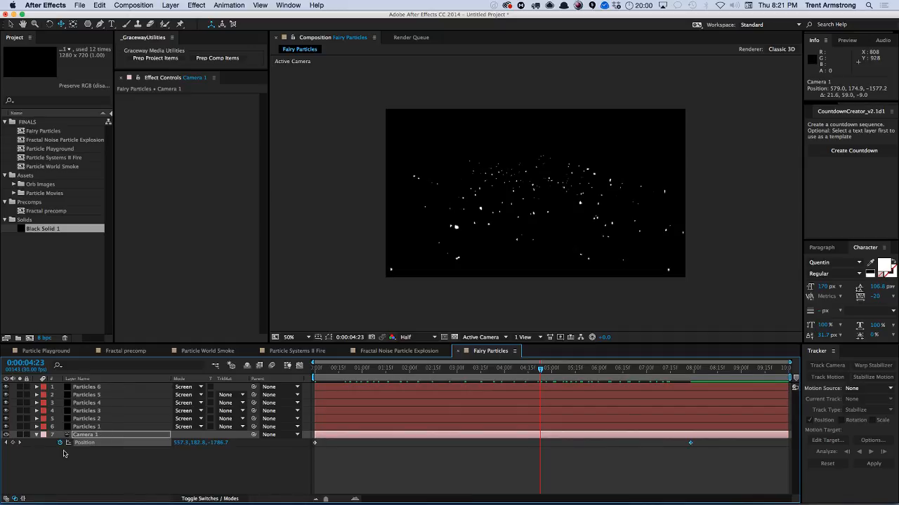
left_click(60, 442, "alt")
key("w")
key("i")
key("g")
key("g")
key("l")
key("e")
key("shift+9")
key("shift+0")
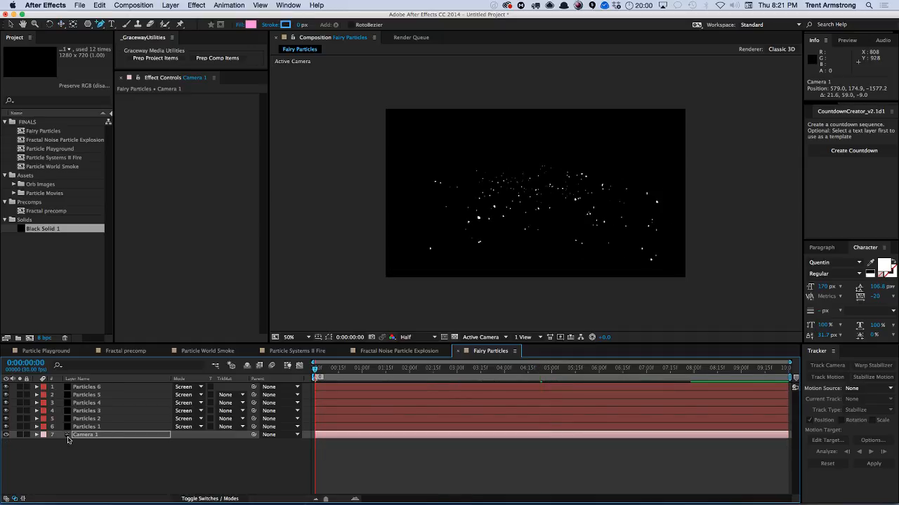
Enter the Position expression w = wiggle(.25, 100); for Camera 1.
key("e")
key("e")
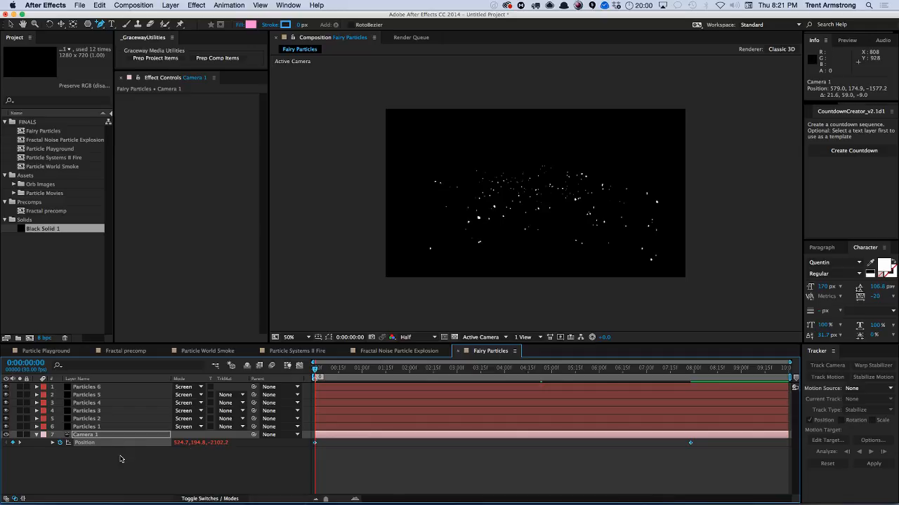
left_click(53, 443)
left_click(317, 450)
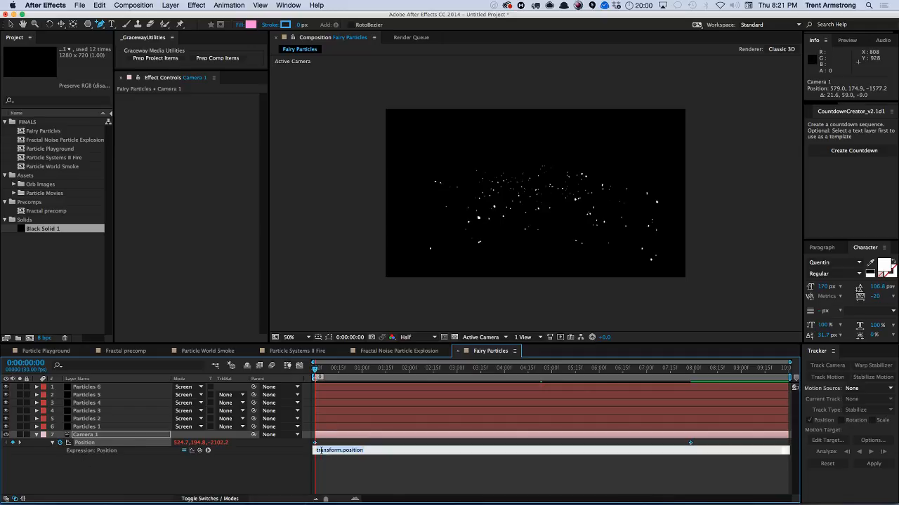
type("wig")
type("w =")
key("Return")
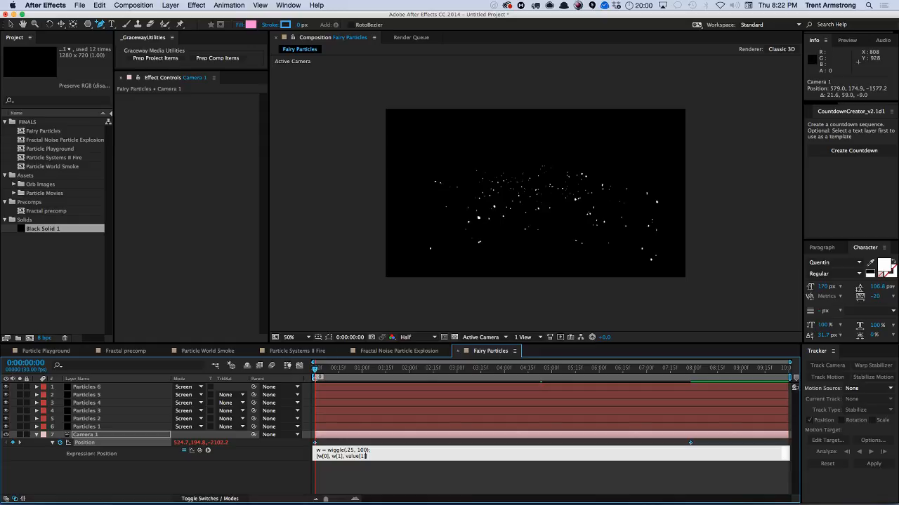
Try out the camera Position expression and scrub its value, then undo the expression edits.
left_click(318, 444)
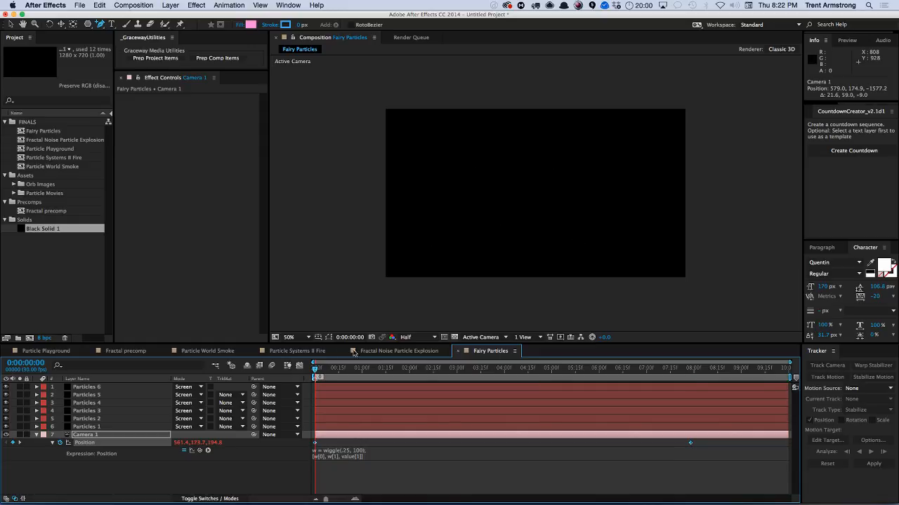
mouse_move(320, 370)
left_mouse_down()
mouse_move(406, 372)
mouse_move(328, 379)
mouse_move(316, 369)
left_mouse_up()
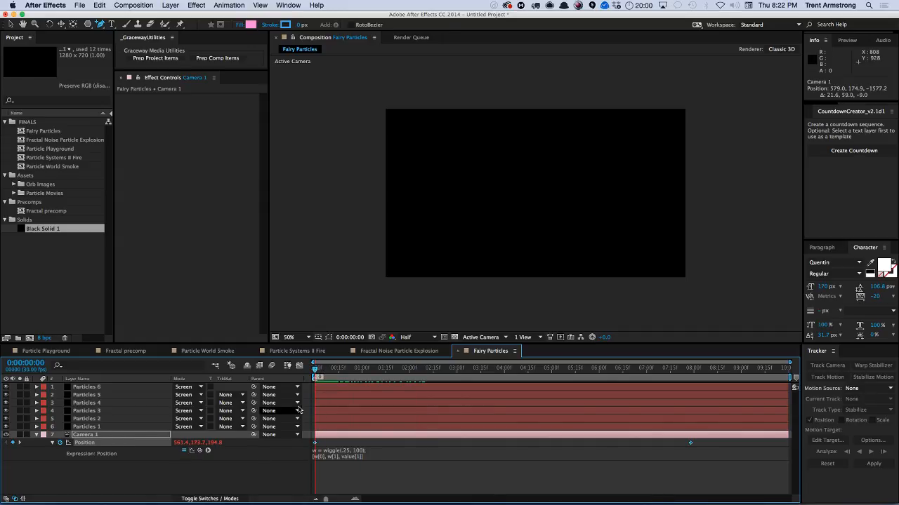
key("u")
key("u")
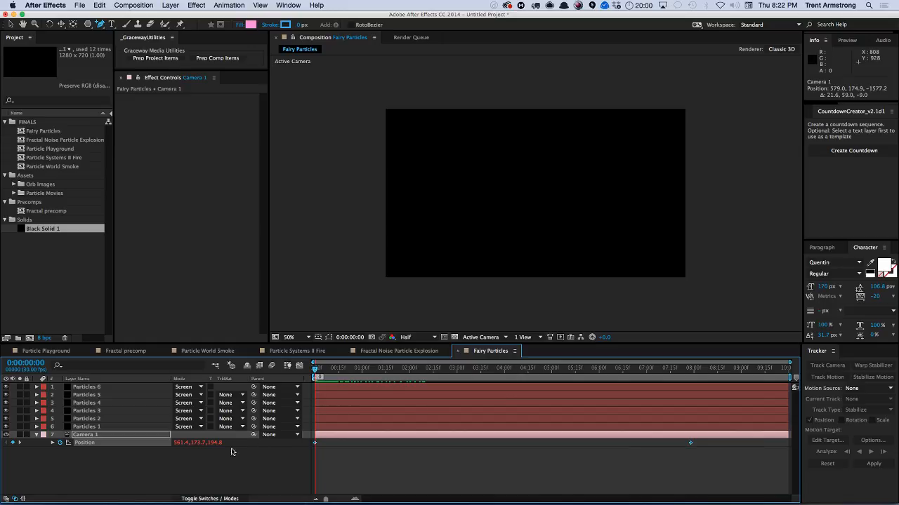
mouse_move(216, 443)
left_mouse_down()
mouse_move(165, 455)
mouse_move(232, 443)
left_mouse_up()
key("super+z")
key("super+z")
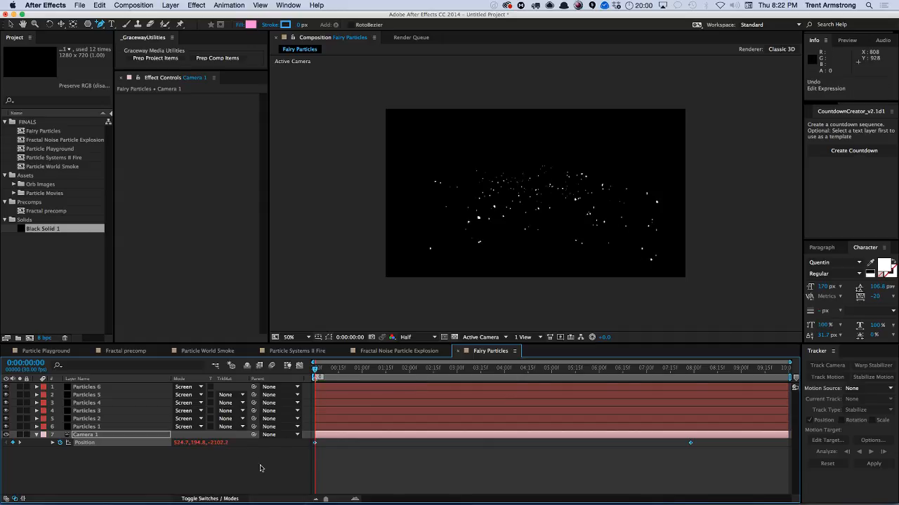
Add the expression wiggle(.25, 100) to Camera 1's Position and preview the animation.
left_click(59, 443, "alt")
left_click(368, 456)
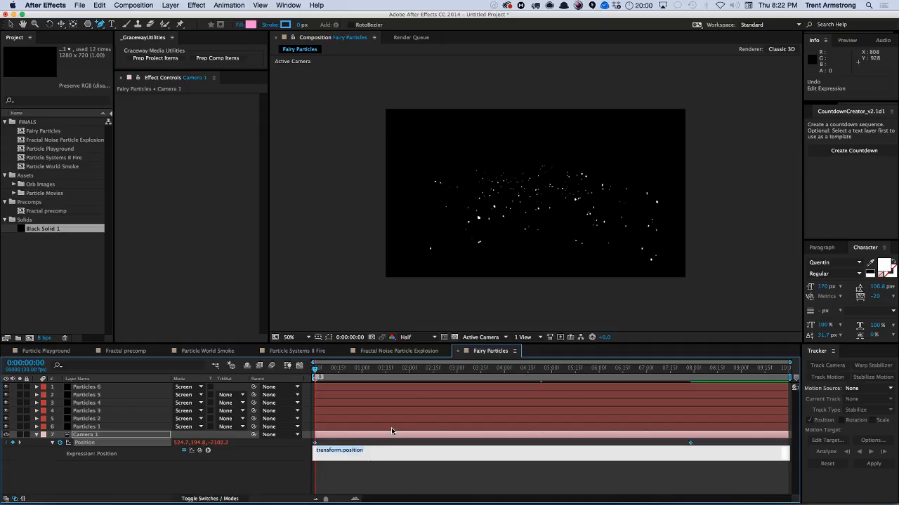
type("wiggle(.25, 100")
left_click(391, 430)
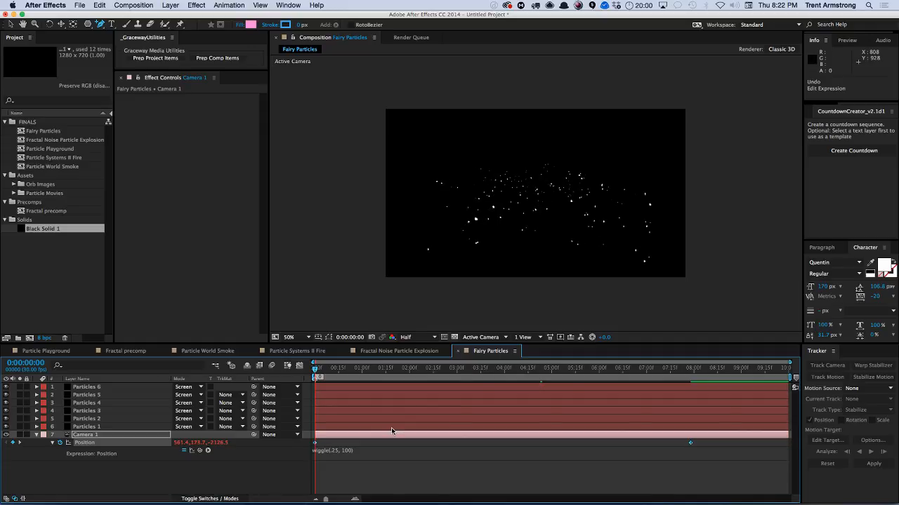
key("space")
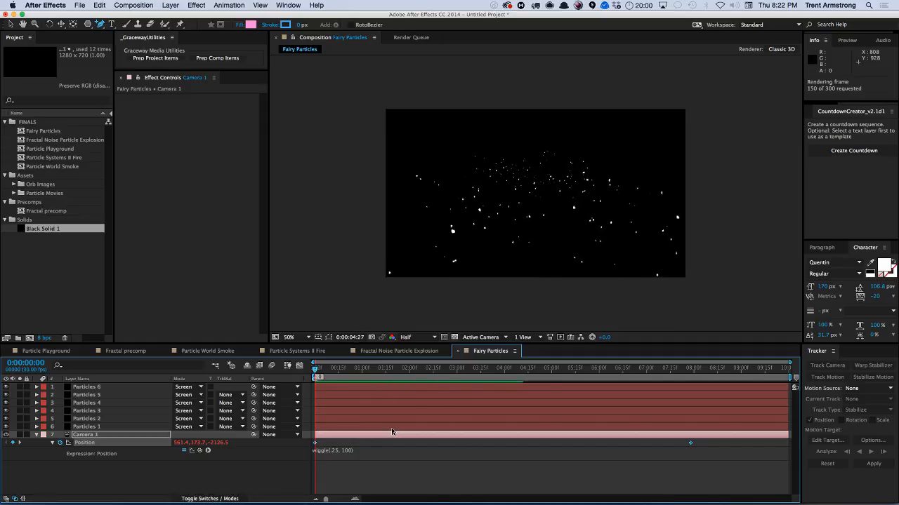
key("space")
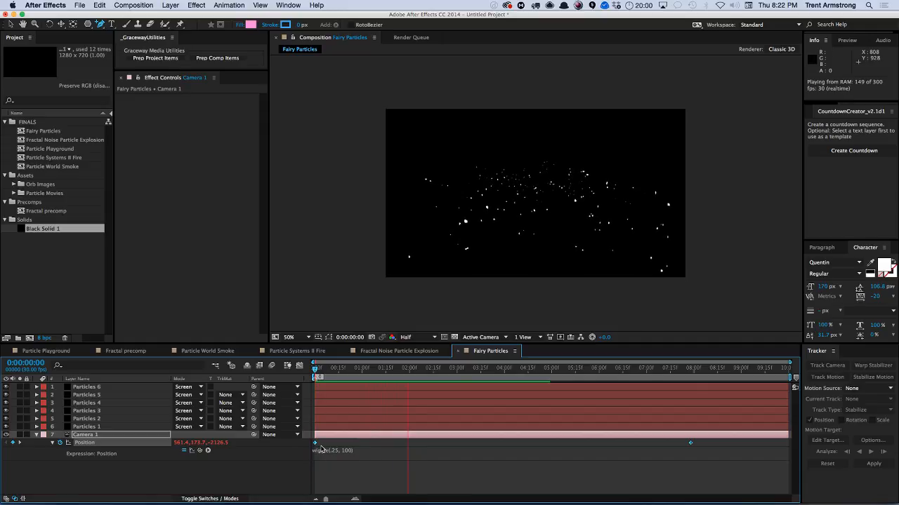
Rewrite the Position expression as w = wiggle(.25, 100); [w[0], w[1], value[2]] to keep the camera's own depth.
left_click(379, 453)
left_click(384, 451)
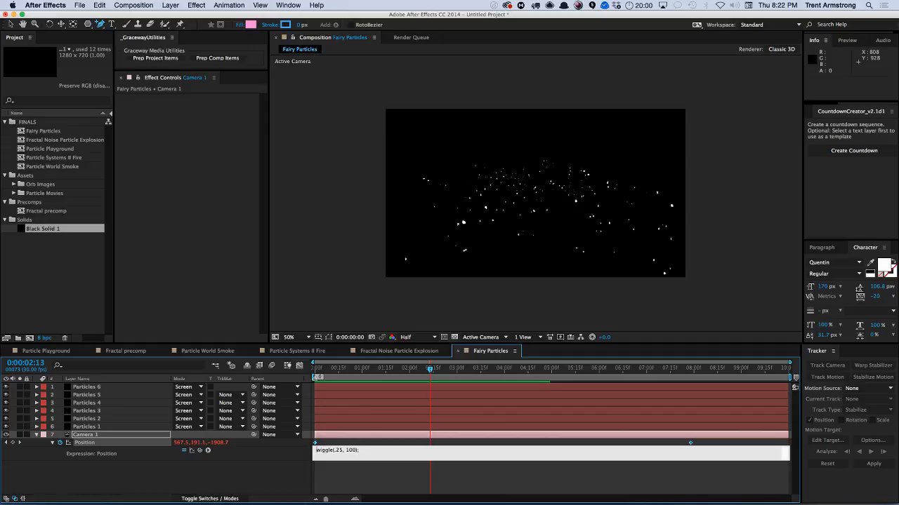
type("w =")
key("Return")
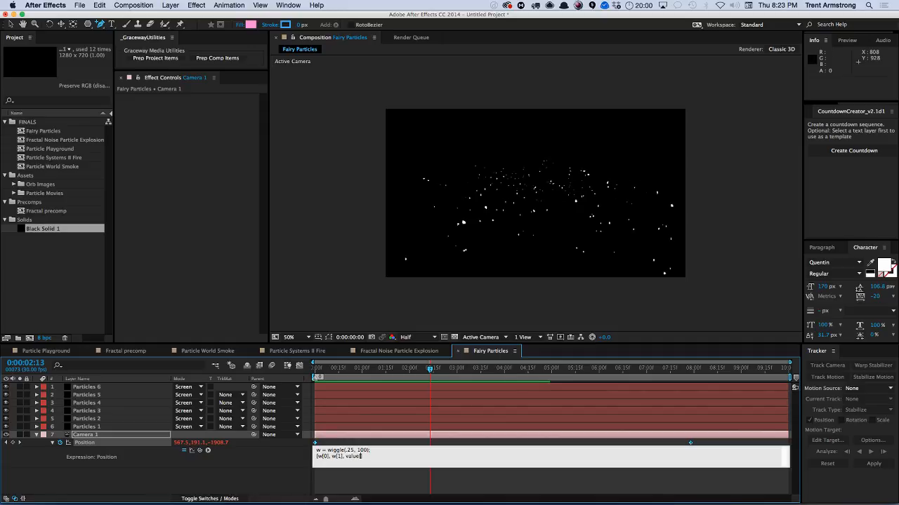
left_click(381, 440)
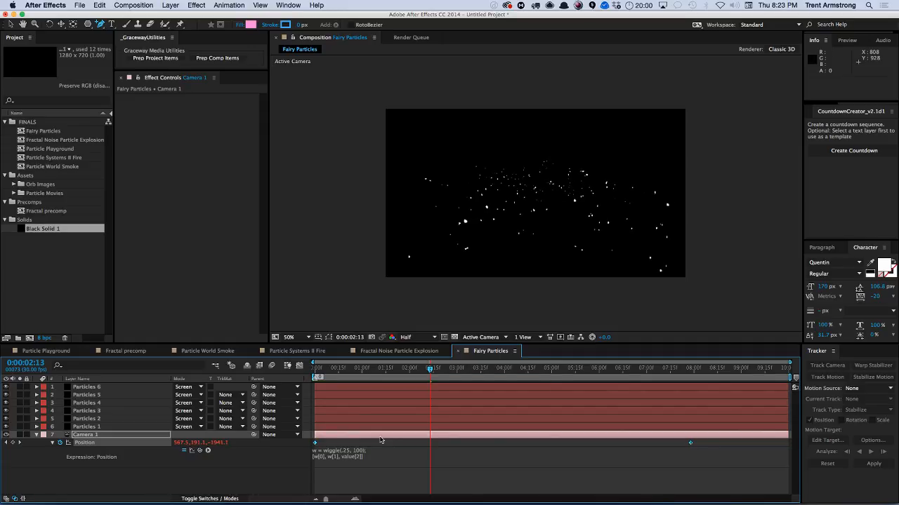
Preview the camera move and shift the last Position keyframe to about 0:00:09:17.
key("space")
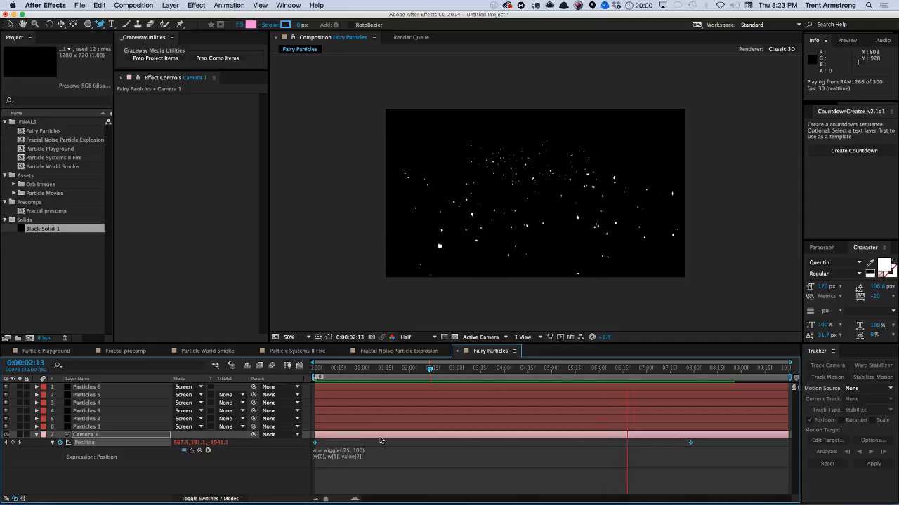
key("space")
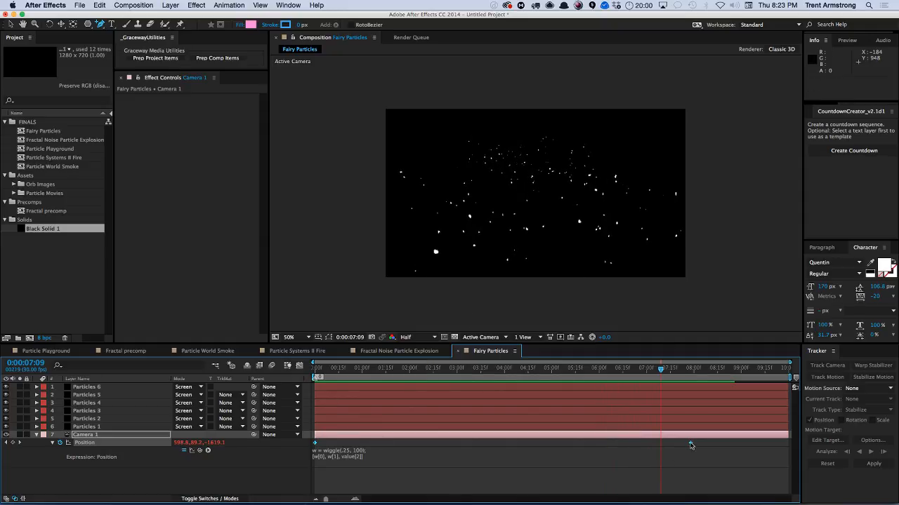
left_click_drag(692, 443, 767, 444)
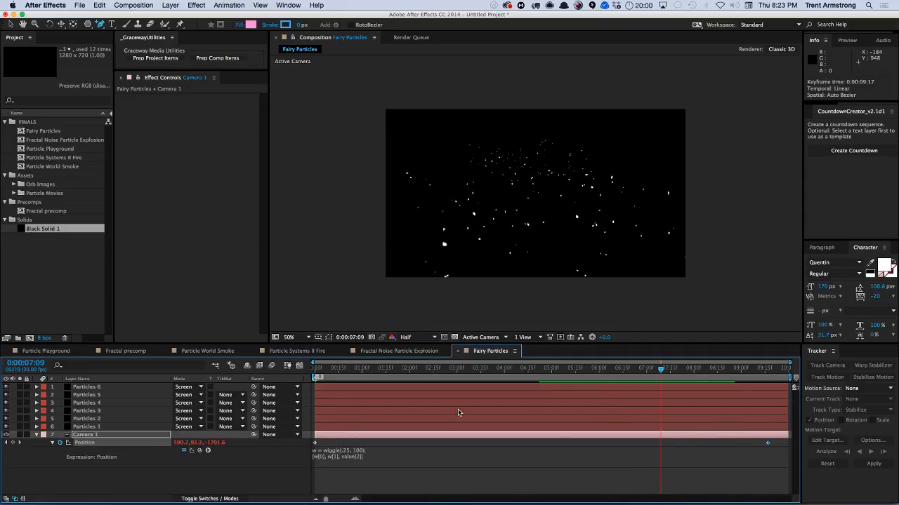
Change the wiggle arguments in the camera expression to .5 and 200, and preview it.
left_click(375, 460)
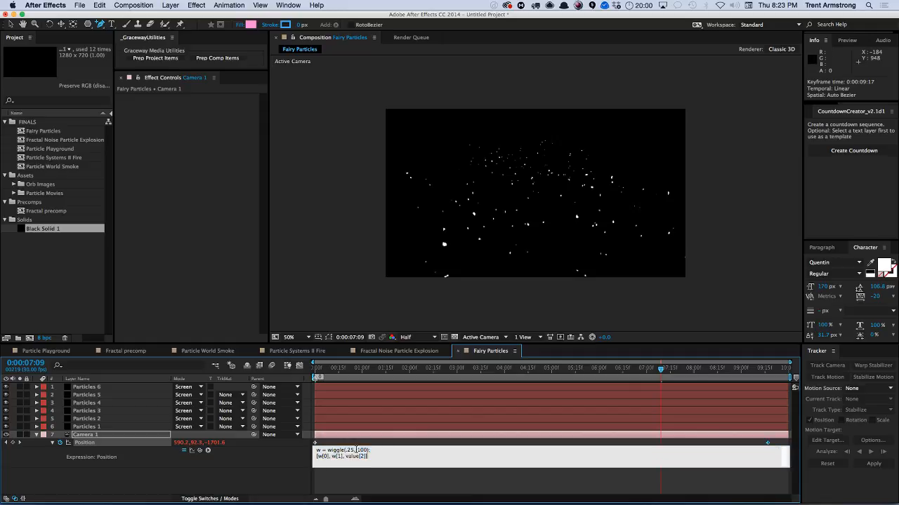
type("5")
key("KP_Enter")
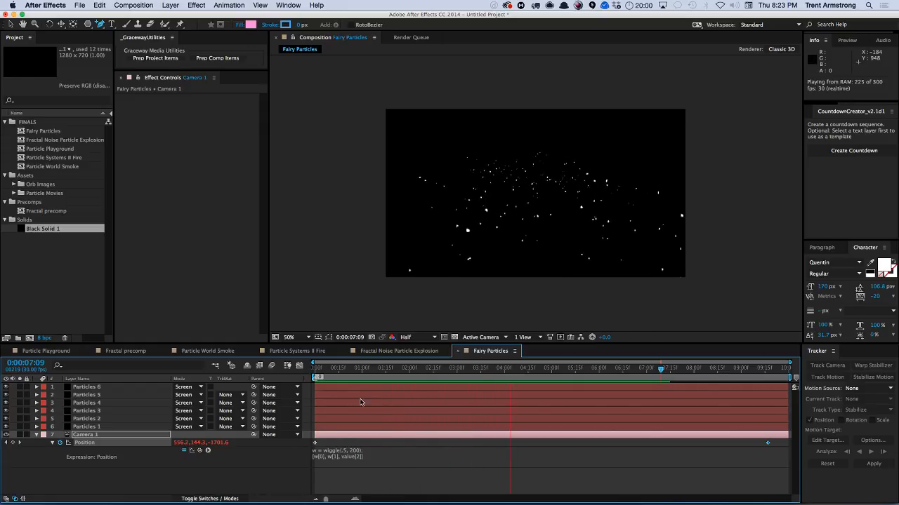
key("space")
Set the camera wiggle frequency to .2 in the Position expression.
left_click(353, 453)
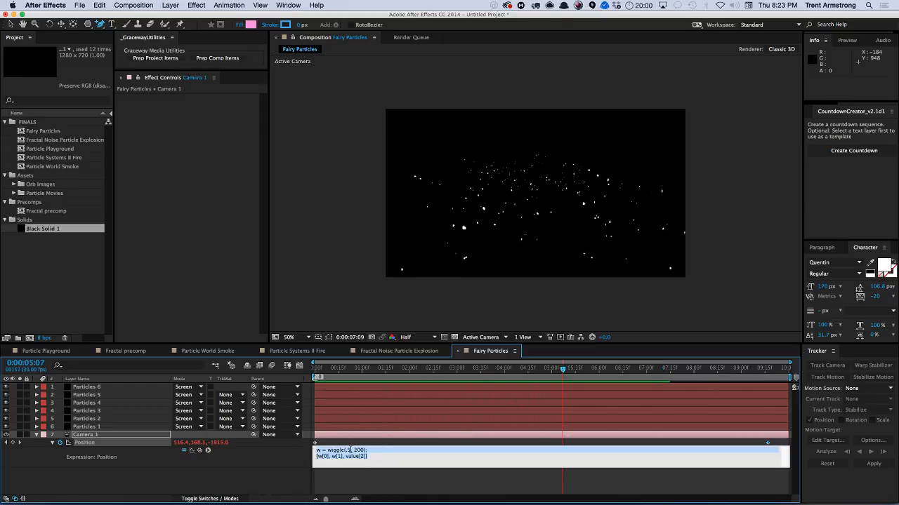
left_click(348, 451)
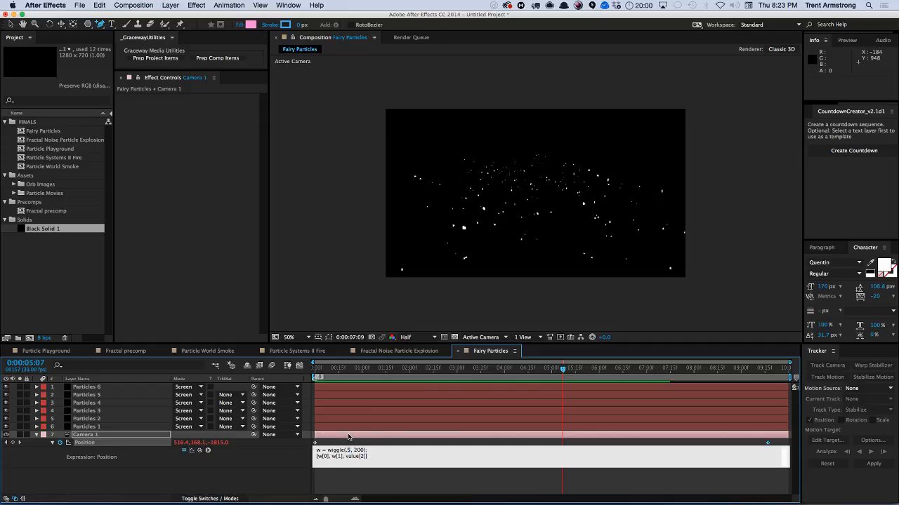
left_click(348, 436)
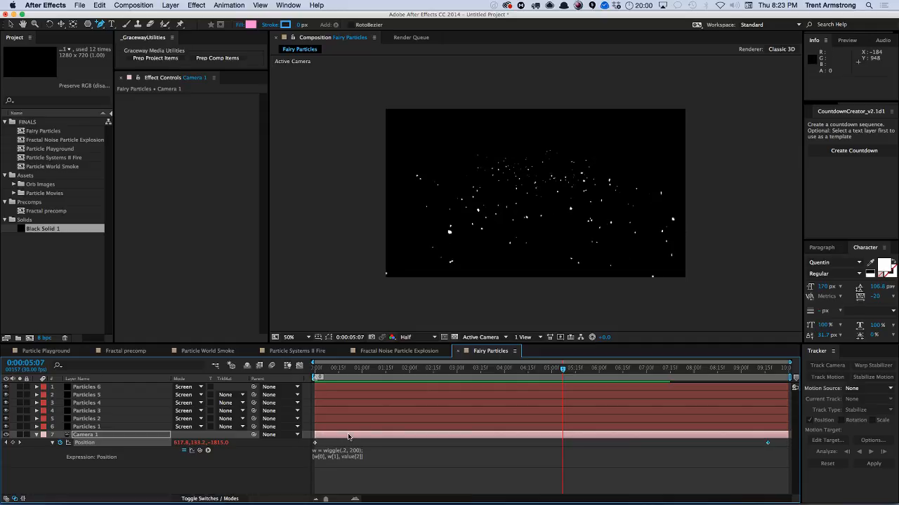
Delete the timeline marker near the start of the composition.
left_click(333, 369)
right_click(316, 378)
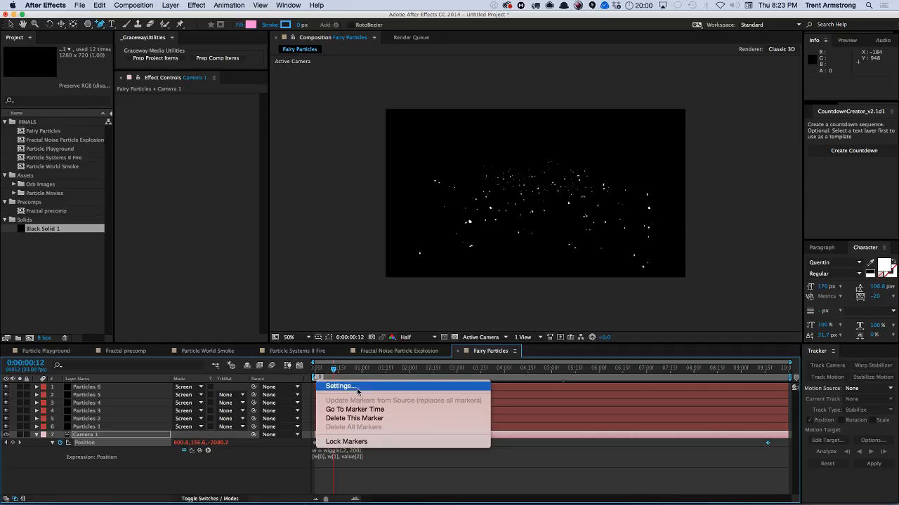
left_click(355, 418)
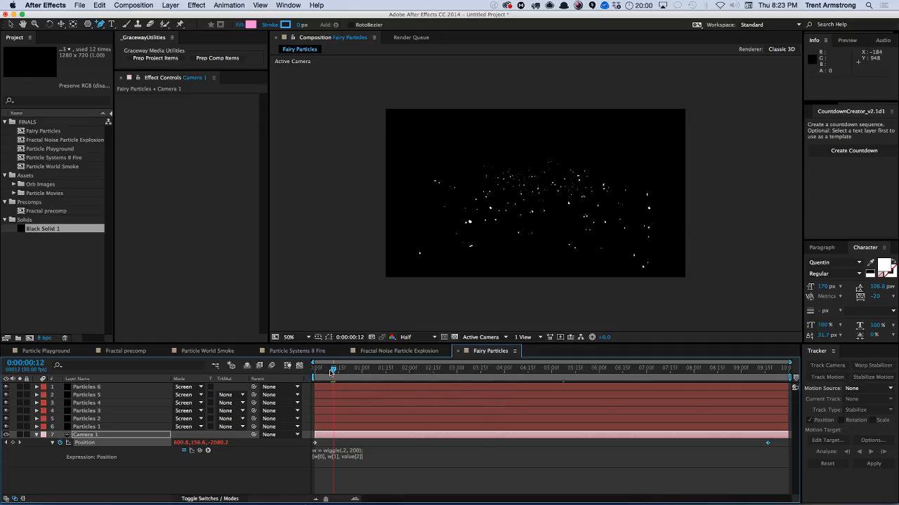
At 0:00:04:01, reveal Camera 1's camera options and turn Depth of Field on.
mouse_move(334, 369)
left_mouse_down()
mouse_move(583, 366)
mouse_move(506, 366)
left_mouse_up()
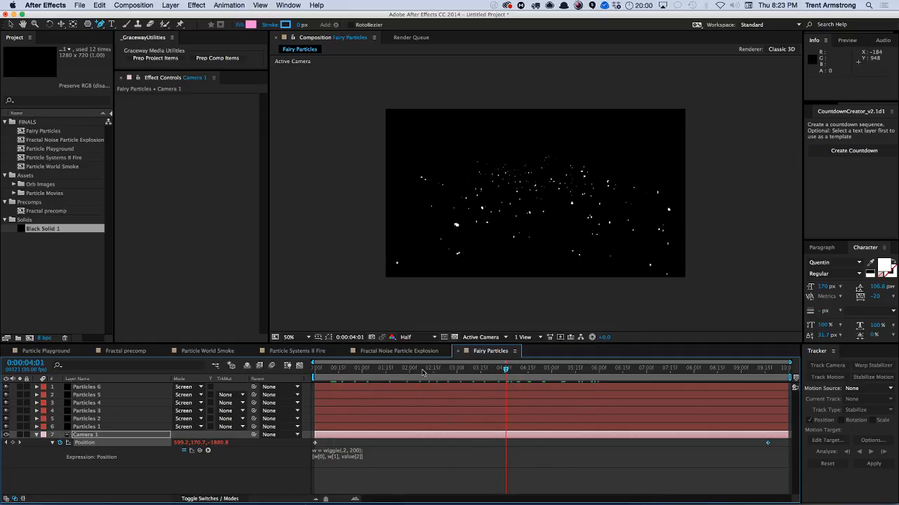
left_click(36, 436)
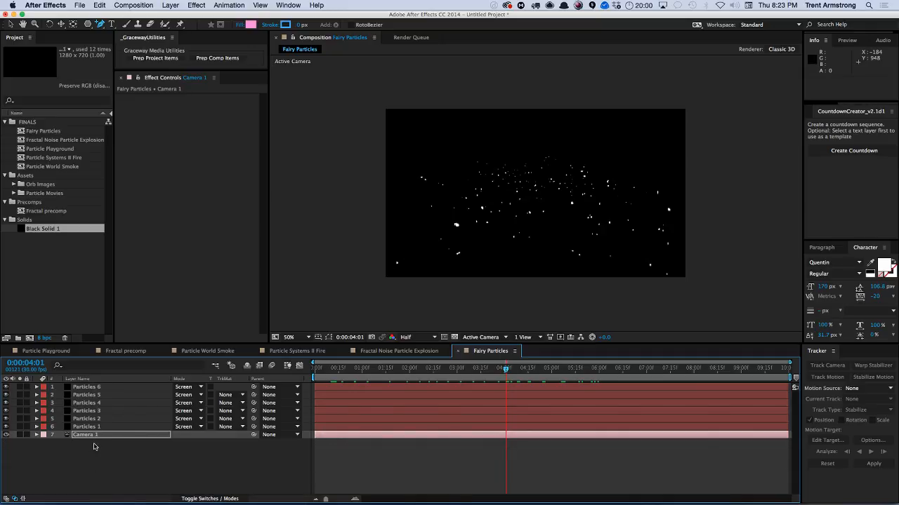
key("a")
key("a")
scroll(120, 450, "down", 5)
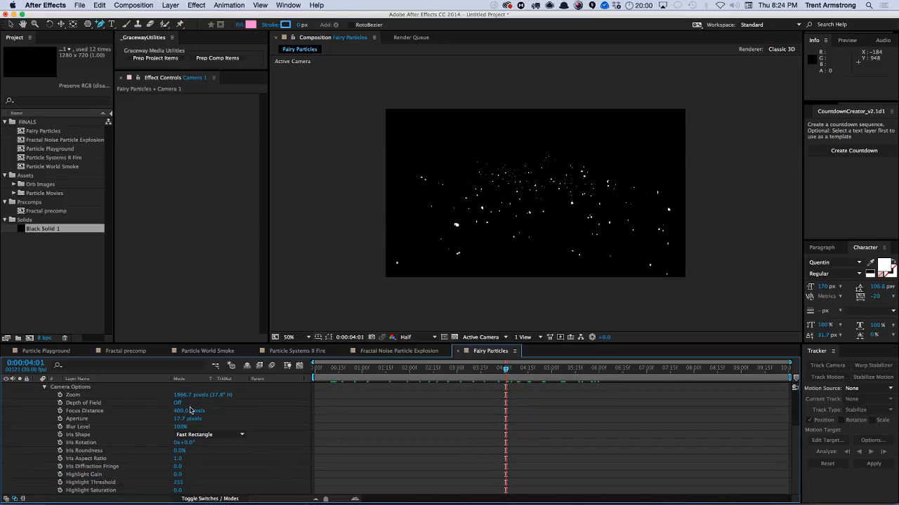
left_click(177, 403)
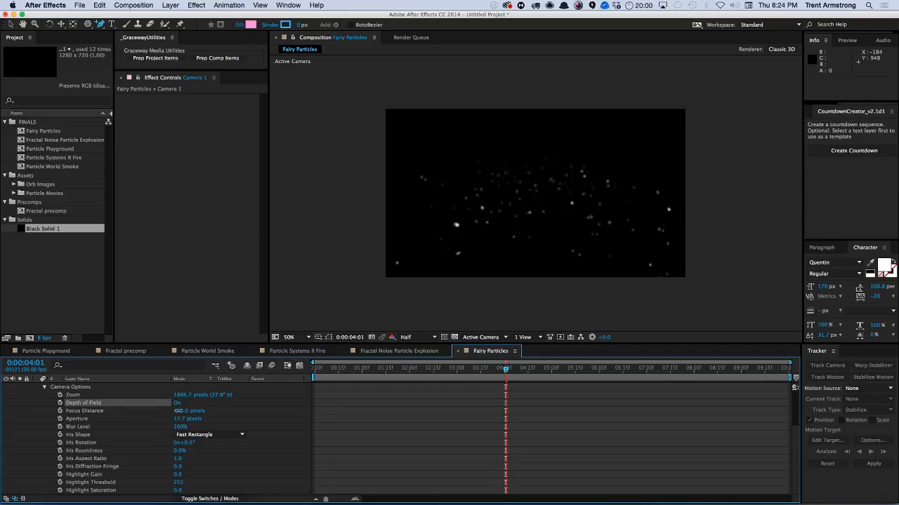
Set Focus Distance to about 2140 pixels, Aperture to about 120.7 pixels and Blur Level to 116%, then preview.
left_click_drag(177, 410, 191, 410)
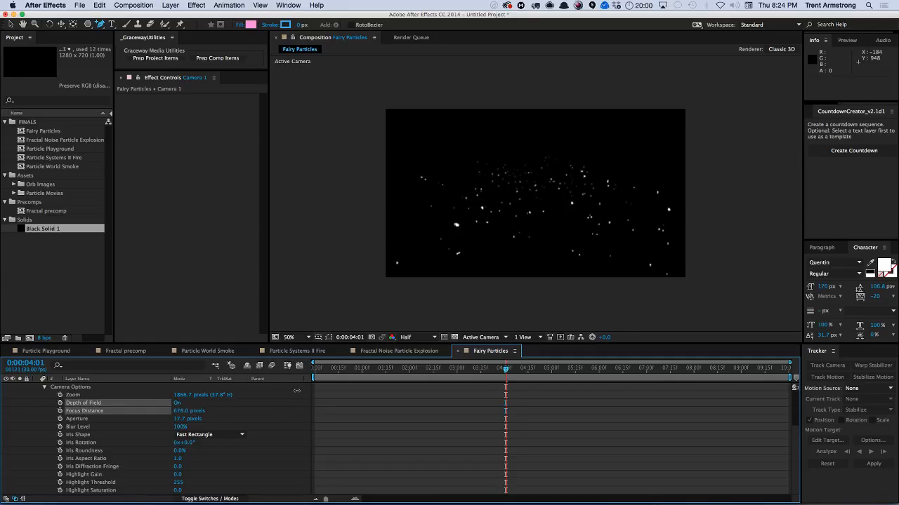
left_click_drag(314, 391, 311, 392)
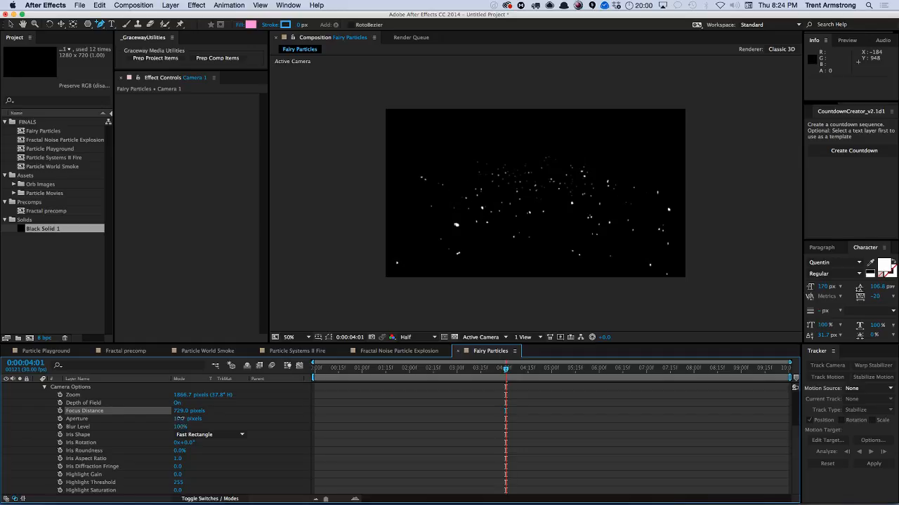
mouse_move(179, 419)
left_mouse_down()
mouse_move(209, 411)
mouse_move(181, 426)
mouse_move(193, 411)
left_mouse_up()
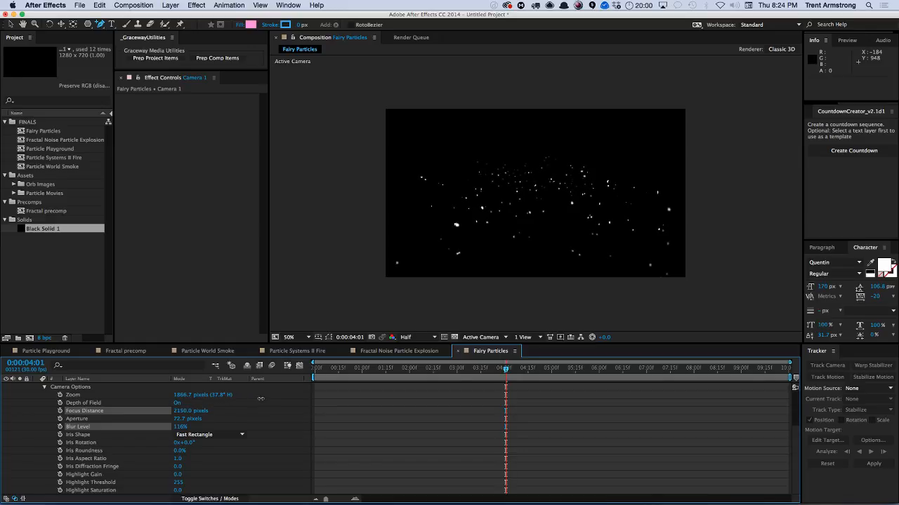
left_click_drag(260, 399, 260, 399)
left_click_drag(181, 419, 225, 397)
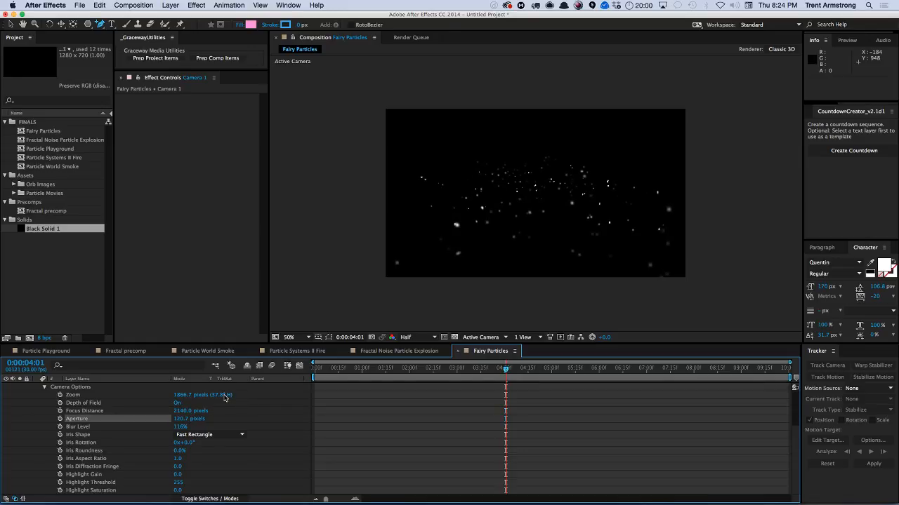
key("KP_0")
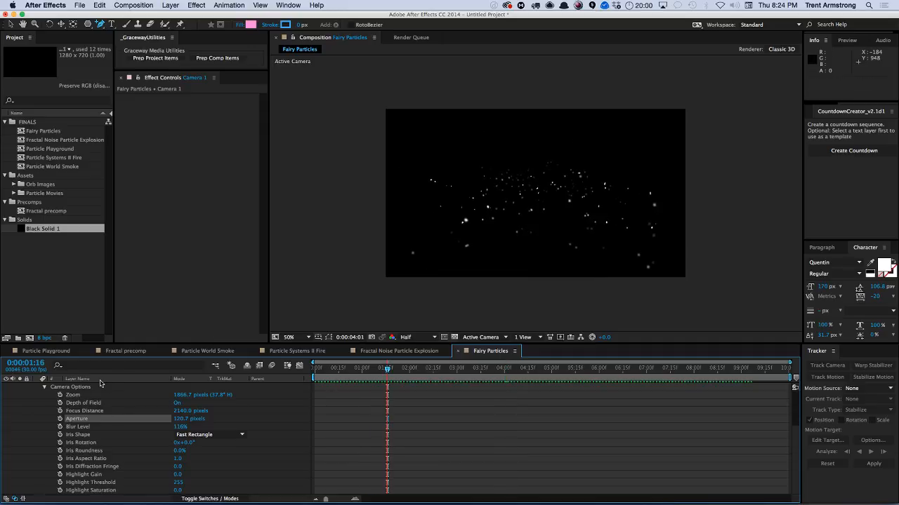
Add the expression wiggle(2, 50) to the Position of the Particles 6 layer.
key("super+Down")
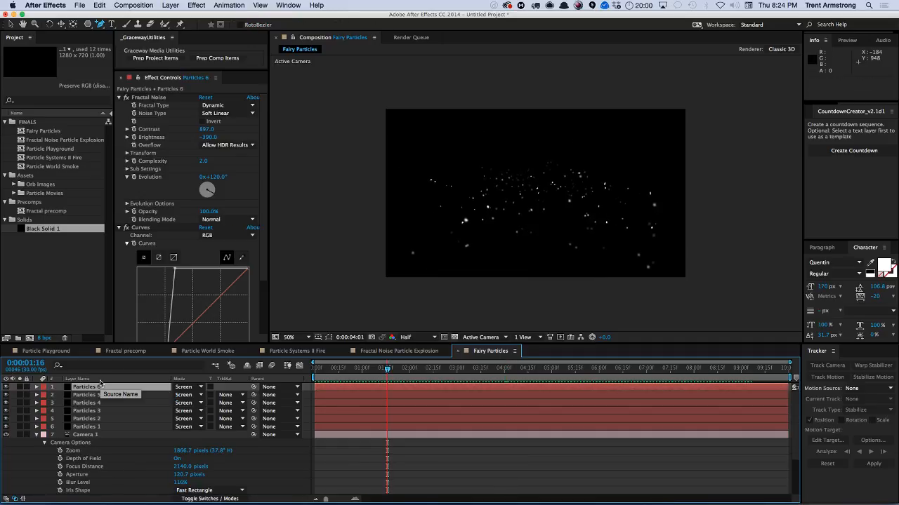
left_click(36, 434)
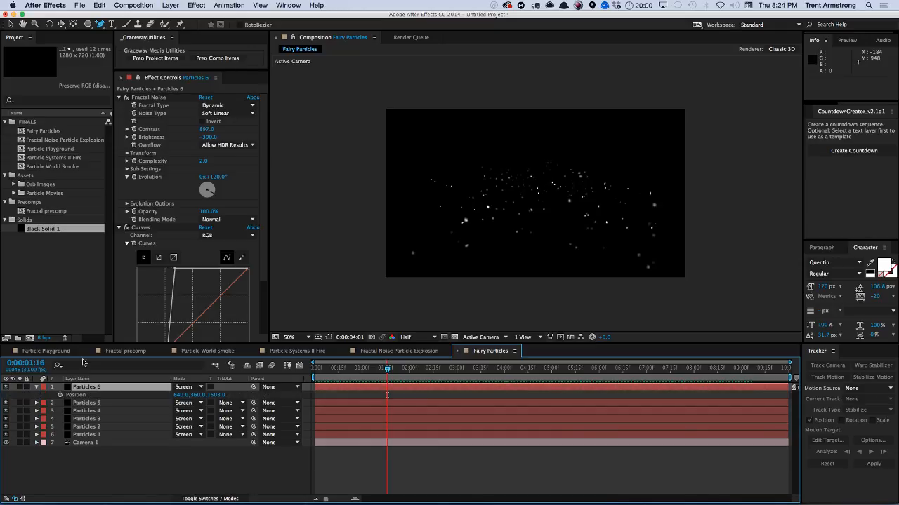
key("p")
left_click(60, 395, "alt")
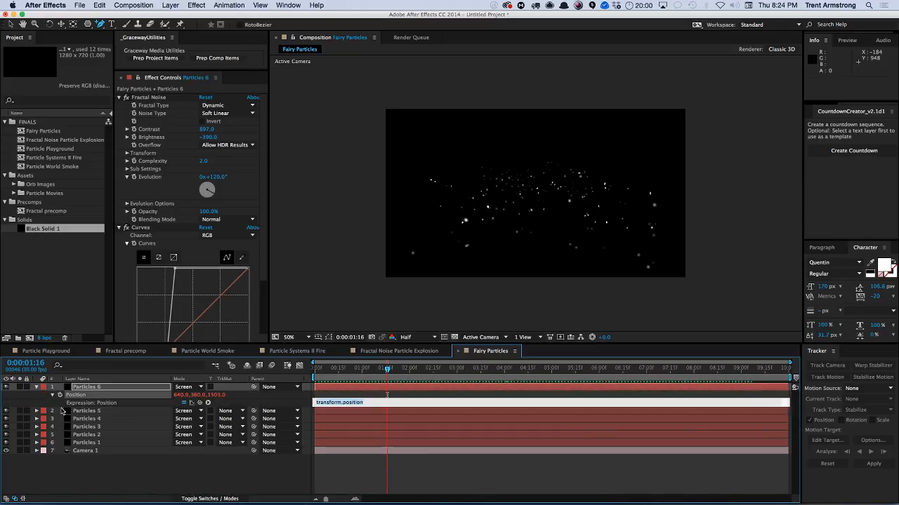
type("wiggle(.2,")
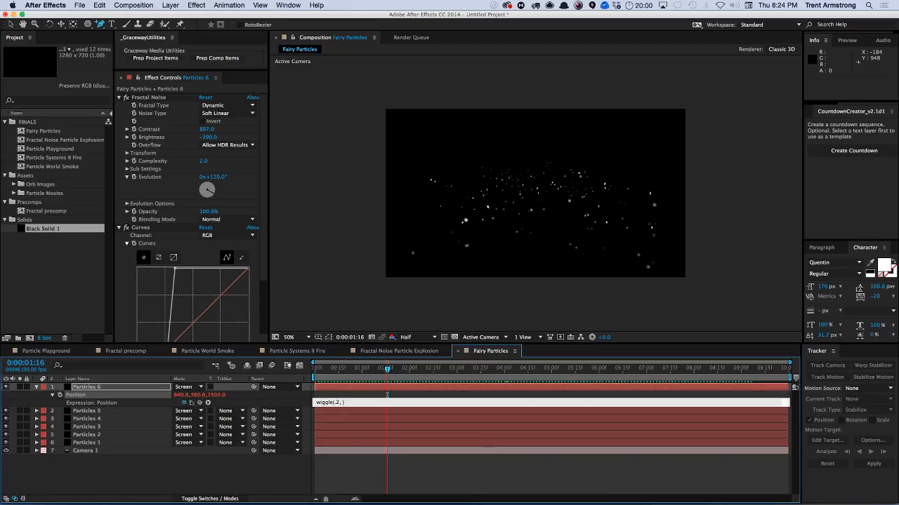
type("50")
key("KP_Enter")
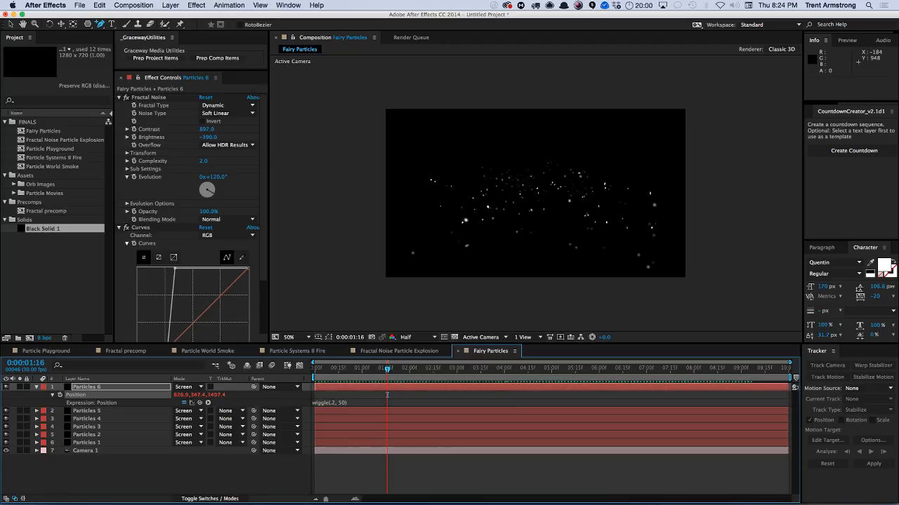
Copy the Position wiggle expression from Particles 6 and paste it onto the Particles 1 to Particles 5 layers.
right_click(76, 398)
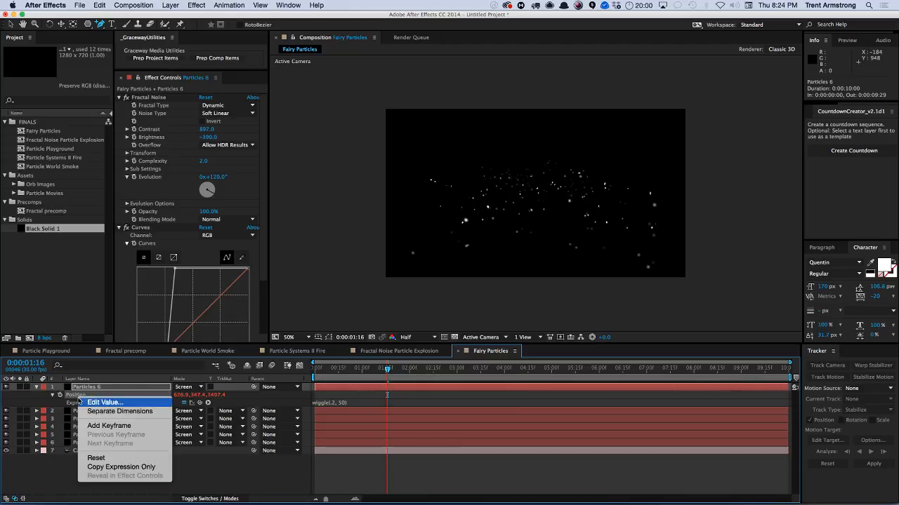
left_click(113, 467)
left_click(87, 411)
left_click(93, 443, "shift")
key("ctrl+v")
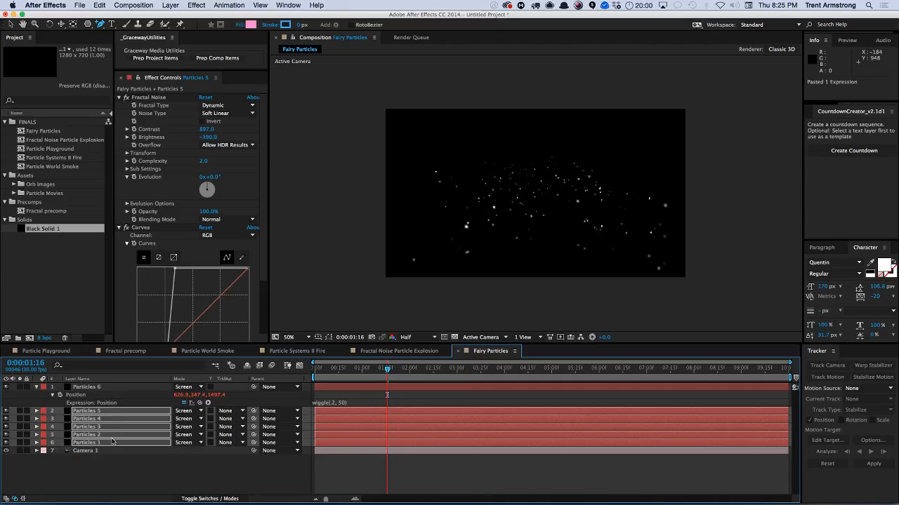
Paste the wiggle expression onto Particles 6's Orientation and change it to wiggle(2, 4).
left_click(91, 388)
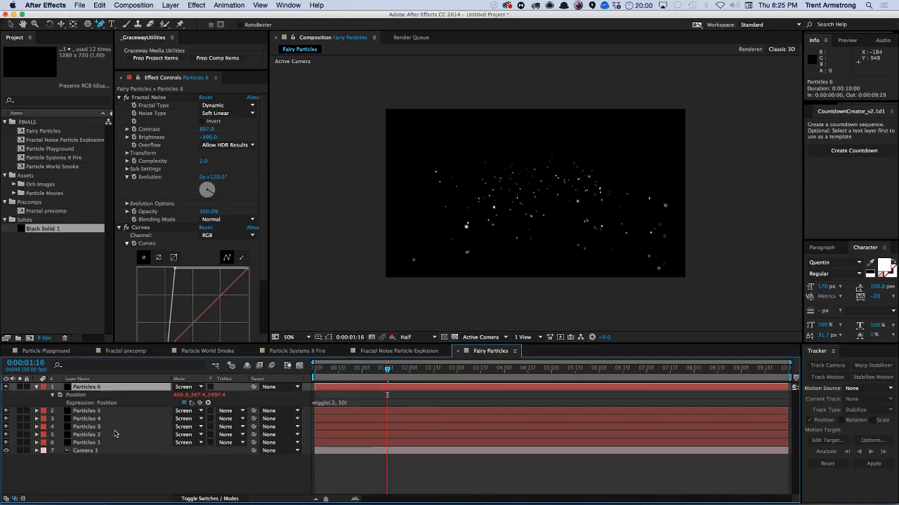
key("r")
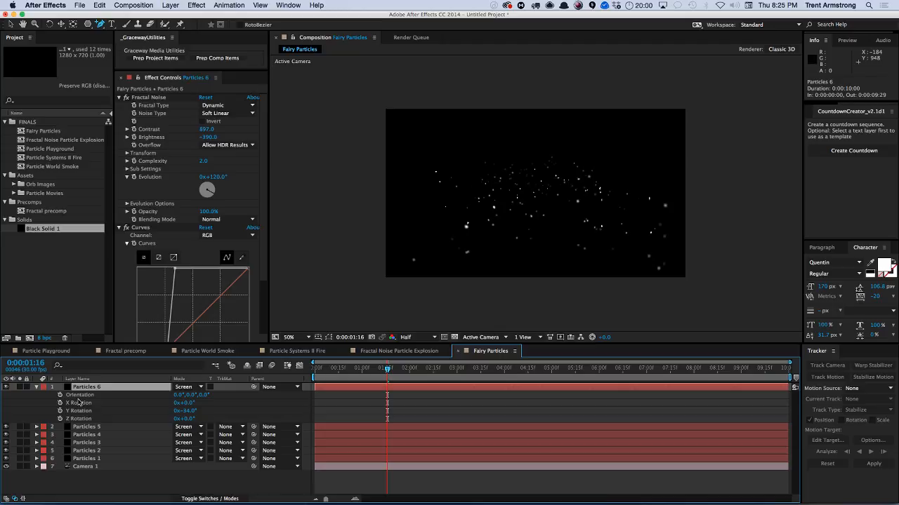
left_click(83, 395)
key("cmd+v")
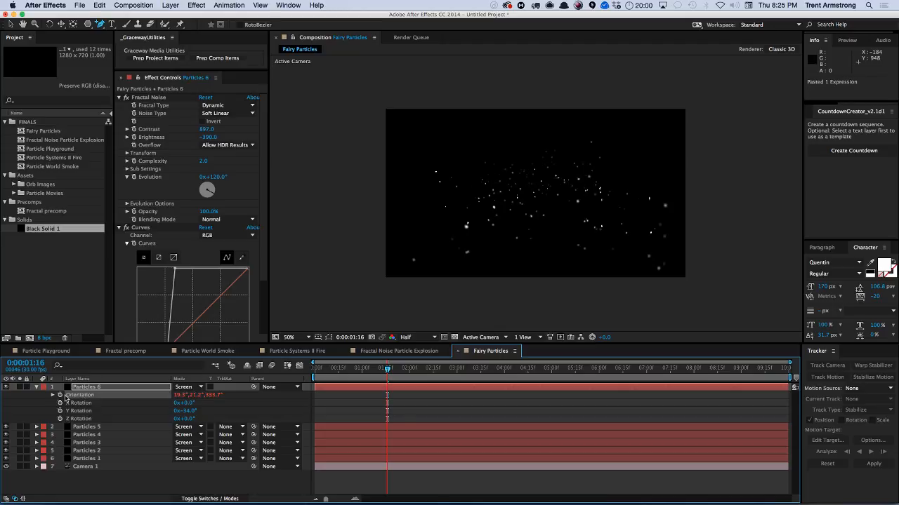
left_click(52, 396)
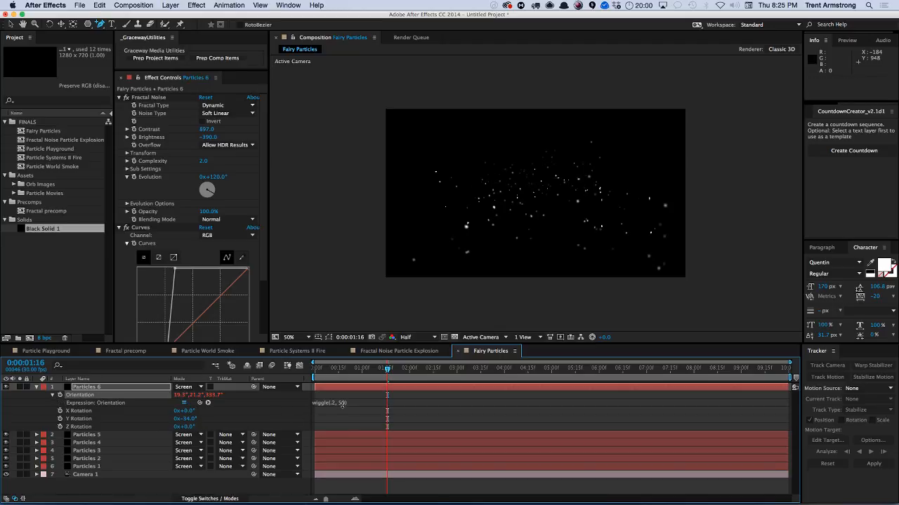
left_click(333, 404)
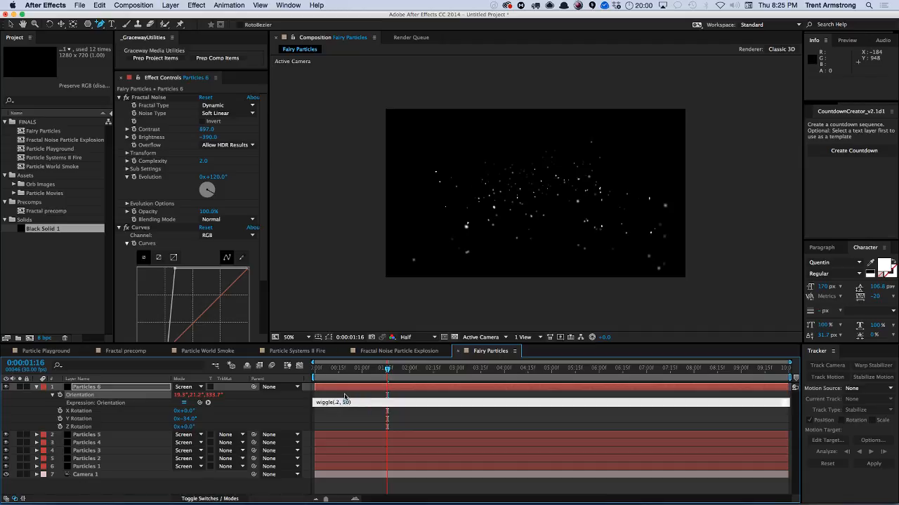
type("4")
key("KP_Enter")
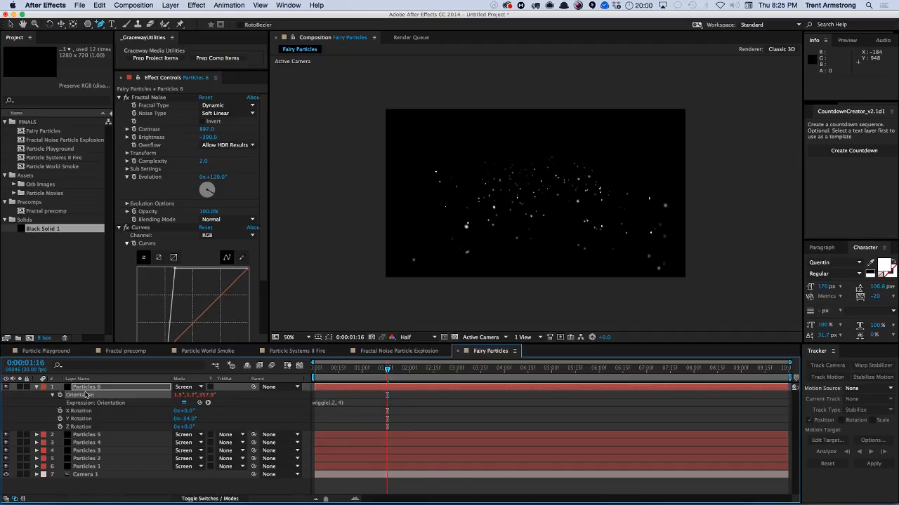
Copy the Orientation expression from Particles 6, paste it onto Particles 1 to Particles 5, and preview the composition.
right_click(85, 395)
left_click(125, 467)
key("u")
left_click(110, 395)
left_click(112, 428, "shift")
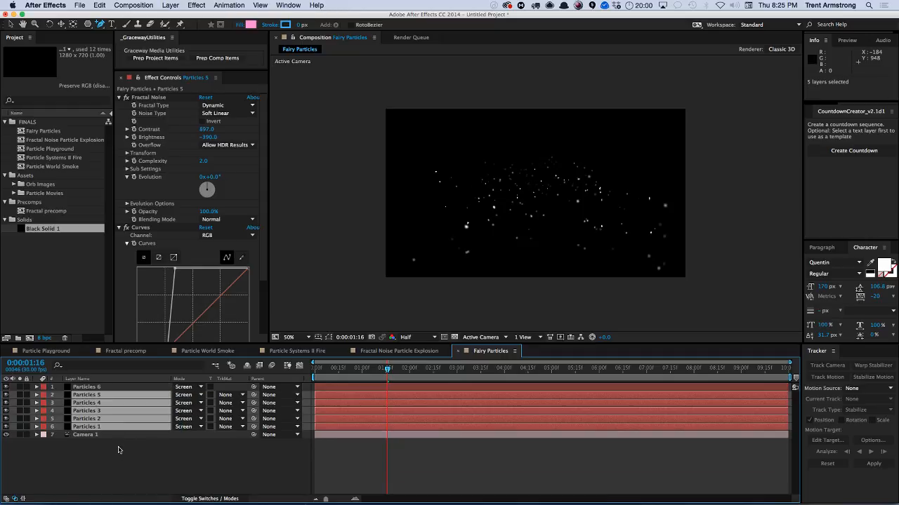
key("ctrl+v")
left_click(121, 452)
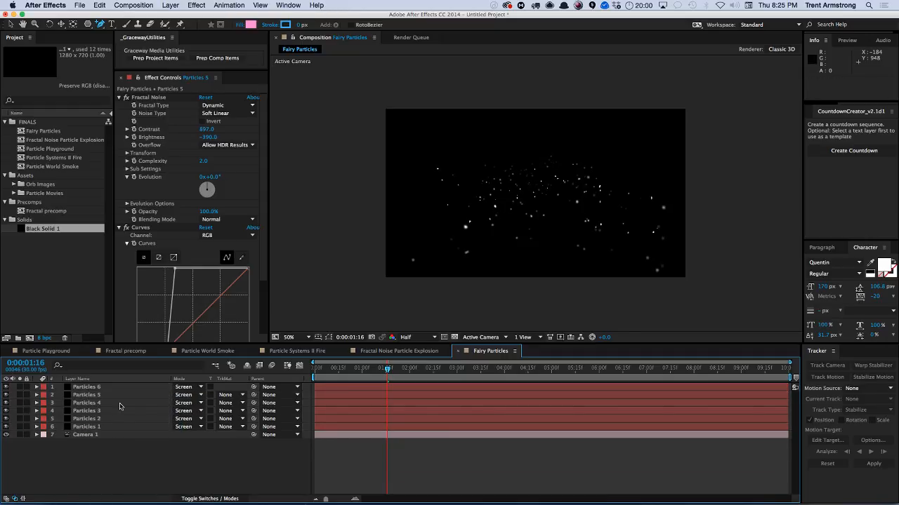
key("KP_0")
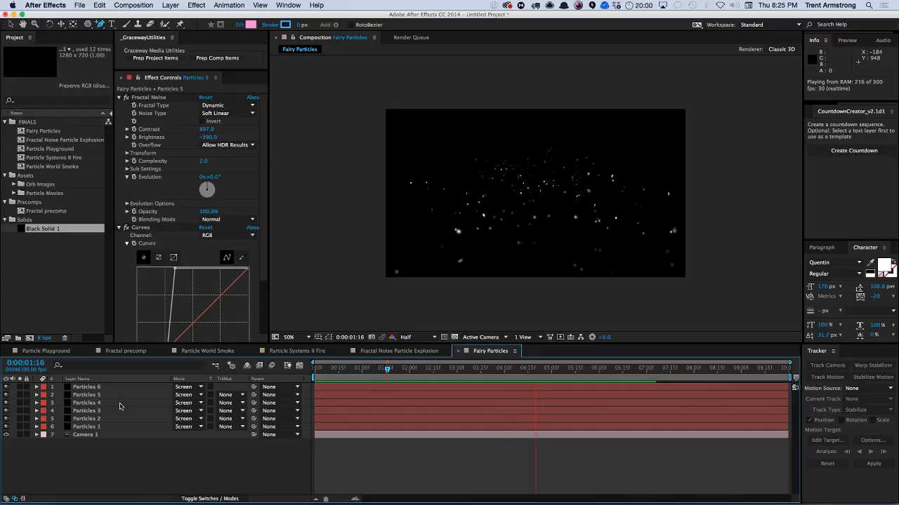
key("space")
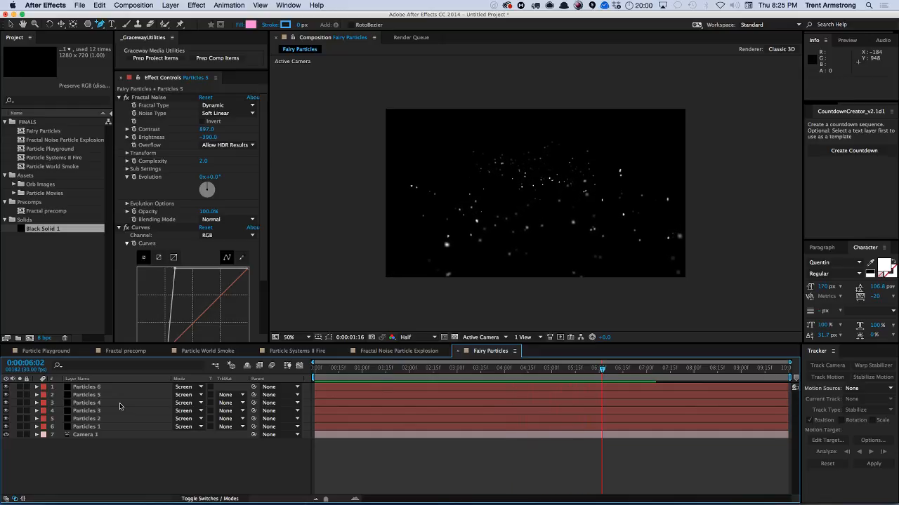
left_click(83, 435)
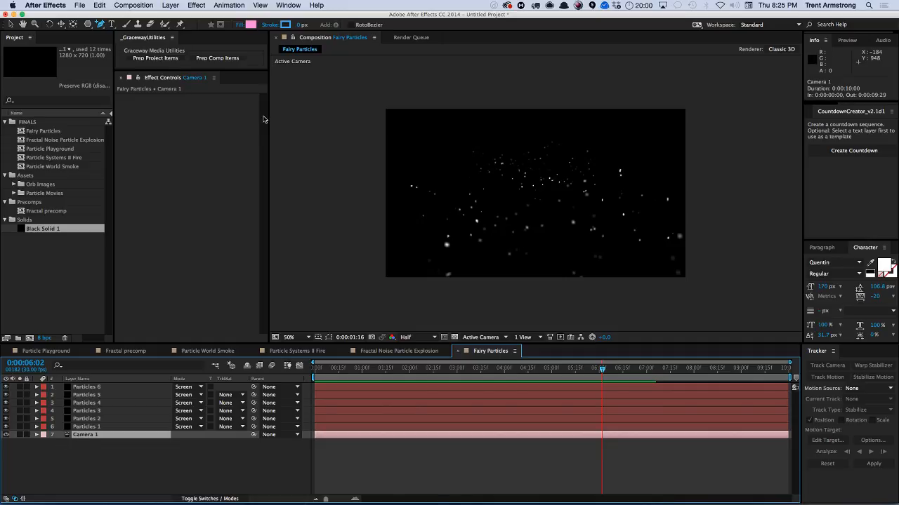
left_click(121, 206)
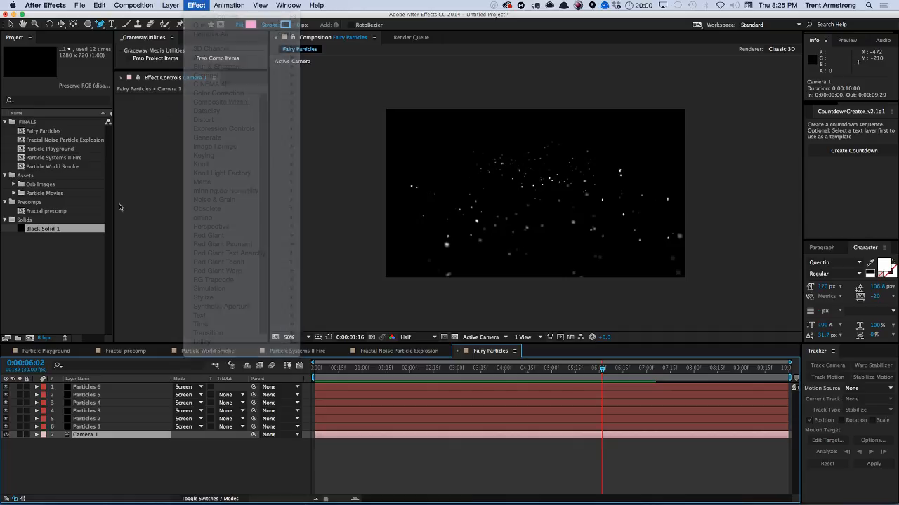
left_click(87, 387)
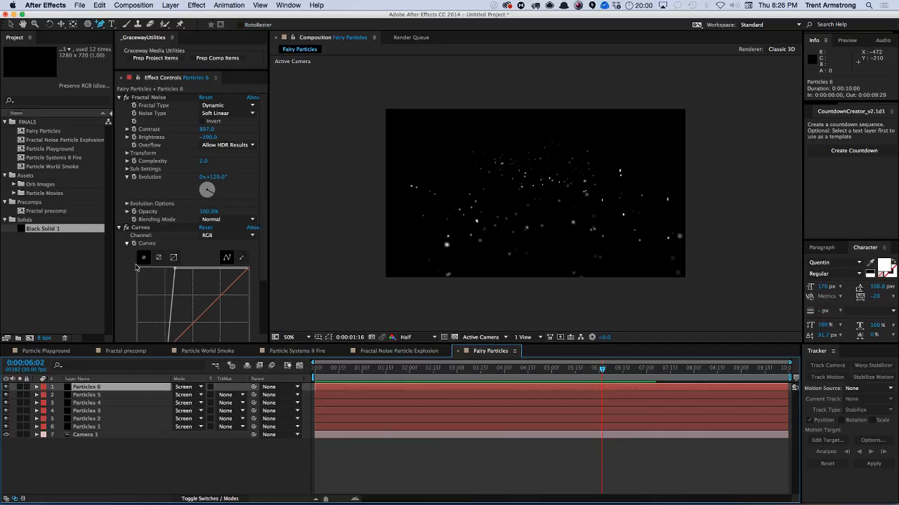
left_click(195, 5)
mouse_move(212, 66)
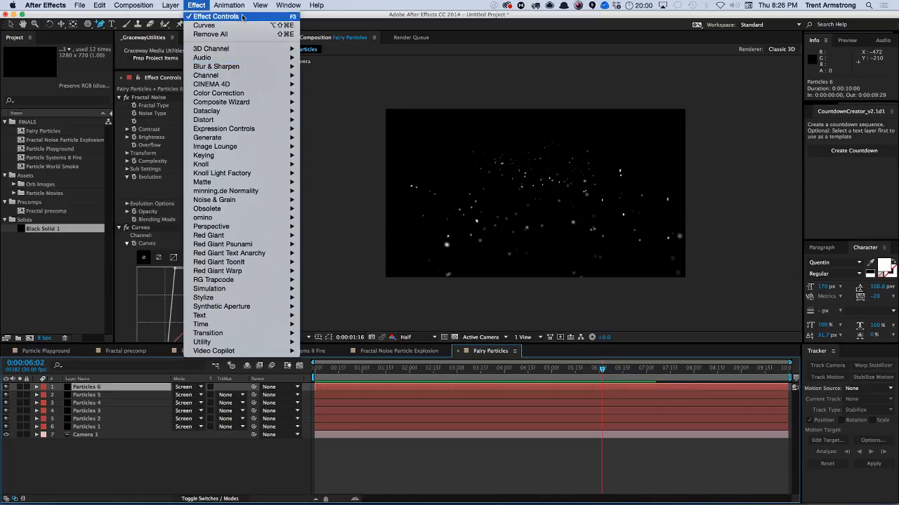
left_click(196, 5)
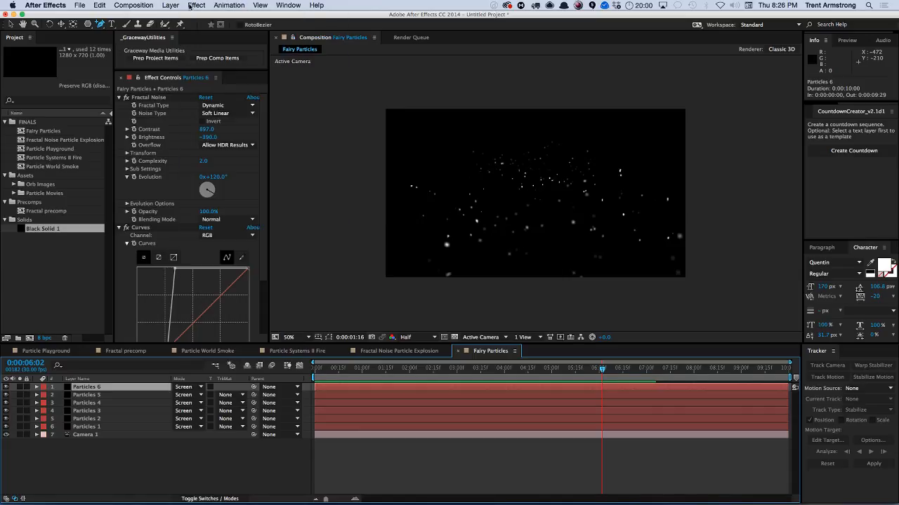
Reveal Camera 1's camera options and raise its Blur Level to about 159%.
left_click(90, 435)
key("u")
key("a")
key("a")
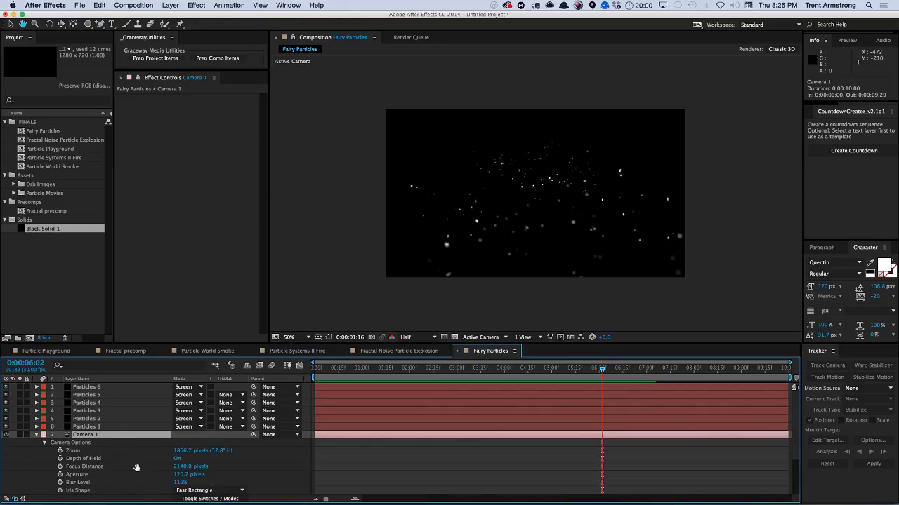
scroll(136, 468, "down", 3)
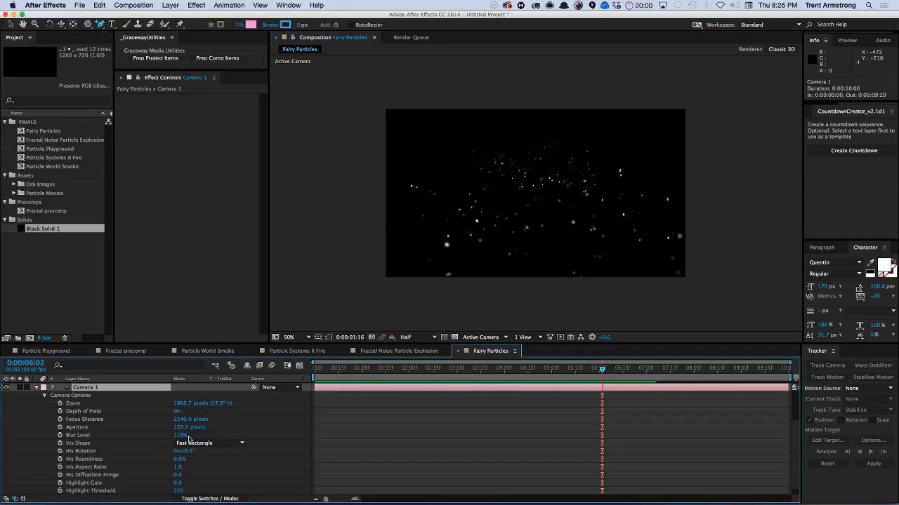
mouse_move(181, 435)
left_mouse_down()
mouse_move(192, 436)
mouse_move(190, 426)
left_mouse_up()
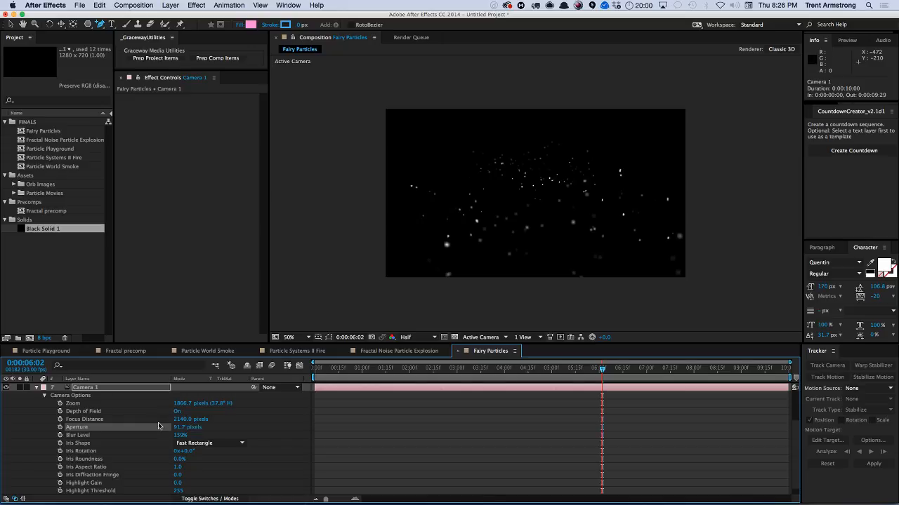
Examine the Evolution expression on Black Solid 1 in the Fractal Noise Particle Explosion composition, then return to Fairy Particles.
key("u")
left_click(98, 389)
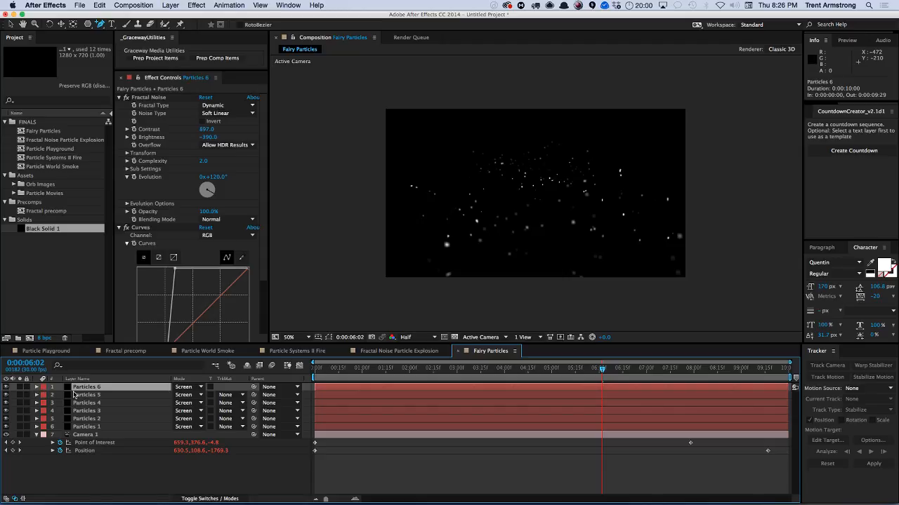
left_click(398, 351)
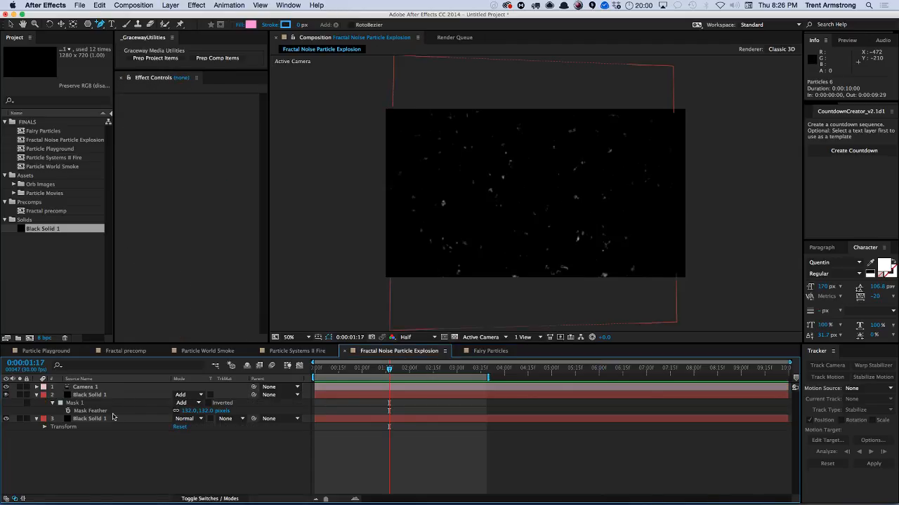
left_click(89, 396)
key("e")
key("e")
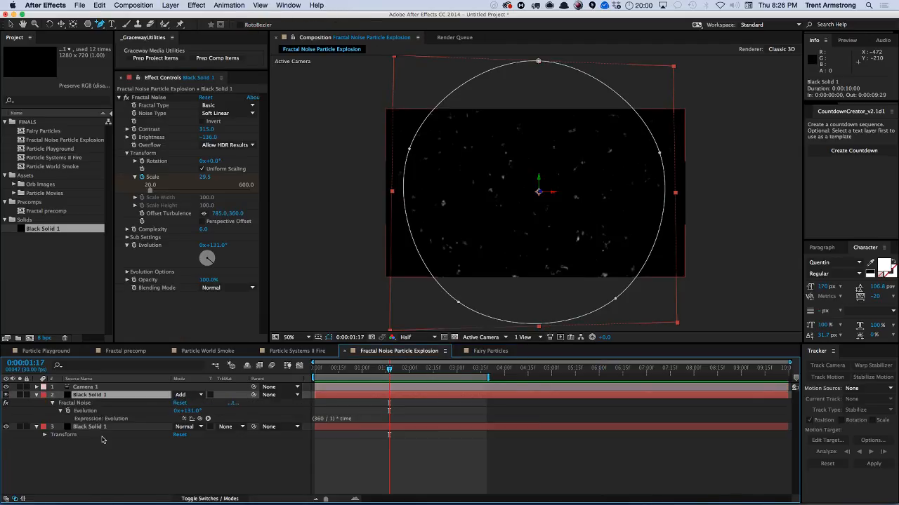
right_click(91, 413)
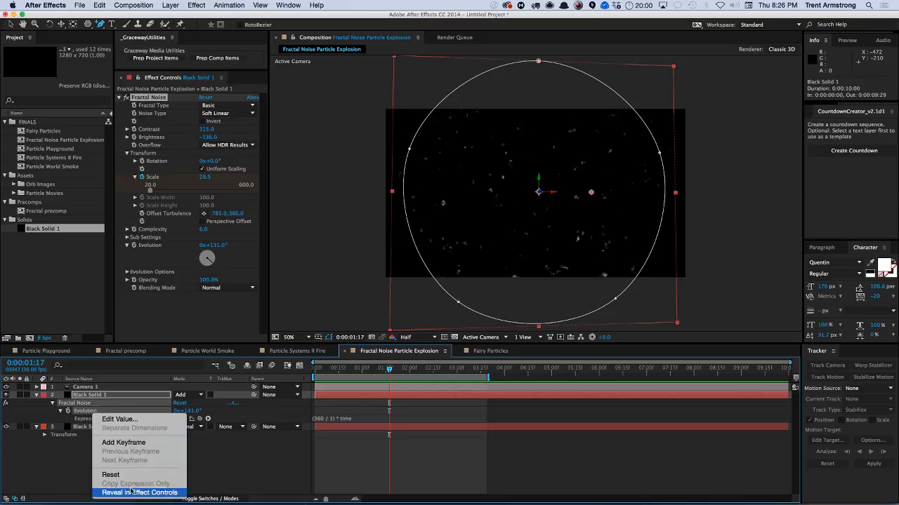
left_click(67, 466)
right_click(82, 407)
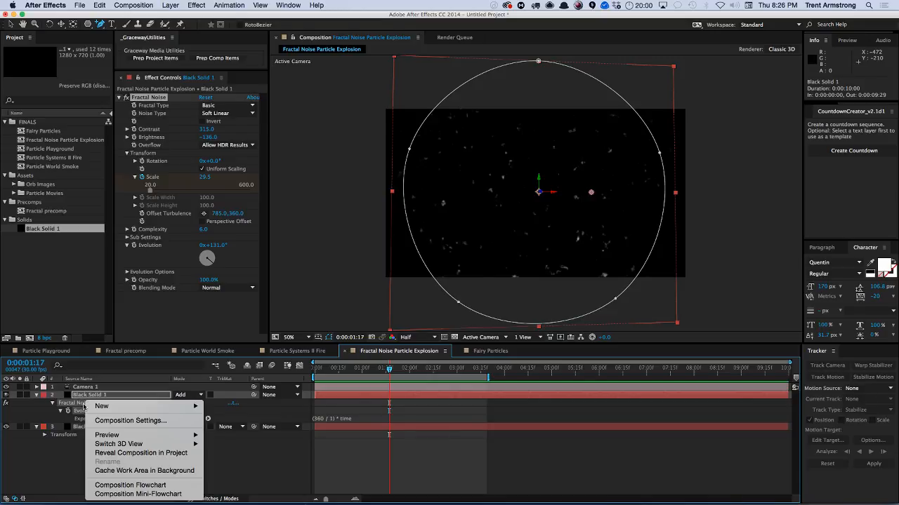
left_click(67, 451)
right_click(89, 411)
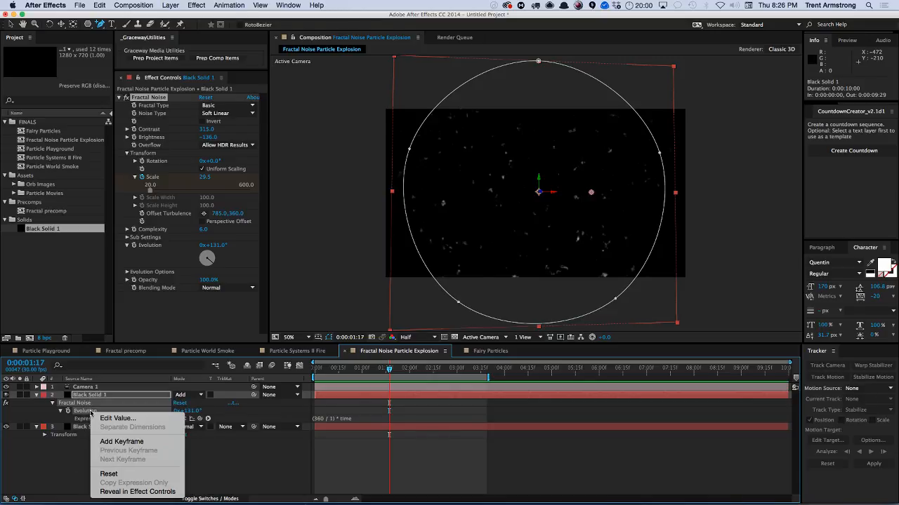
left_click(73, 478)
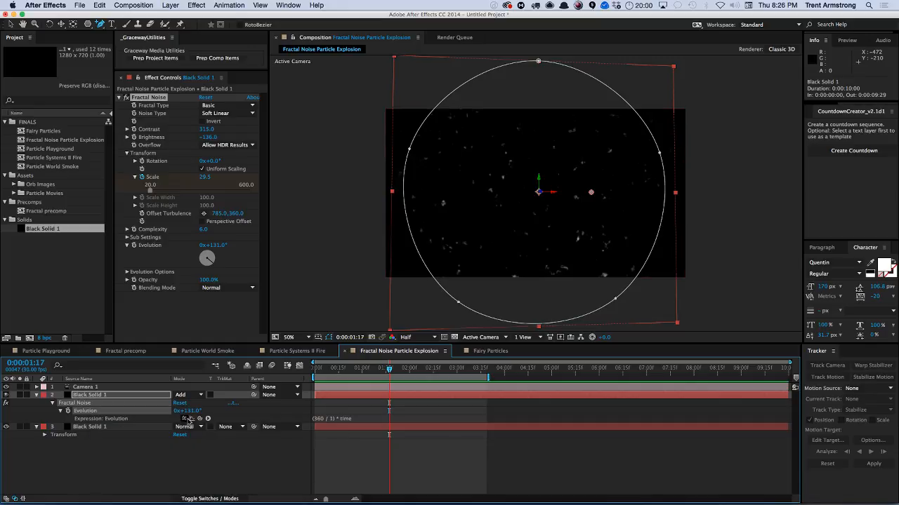
left_click(361, 420)
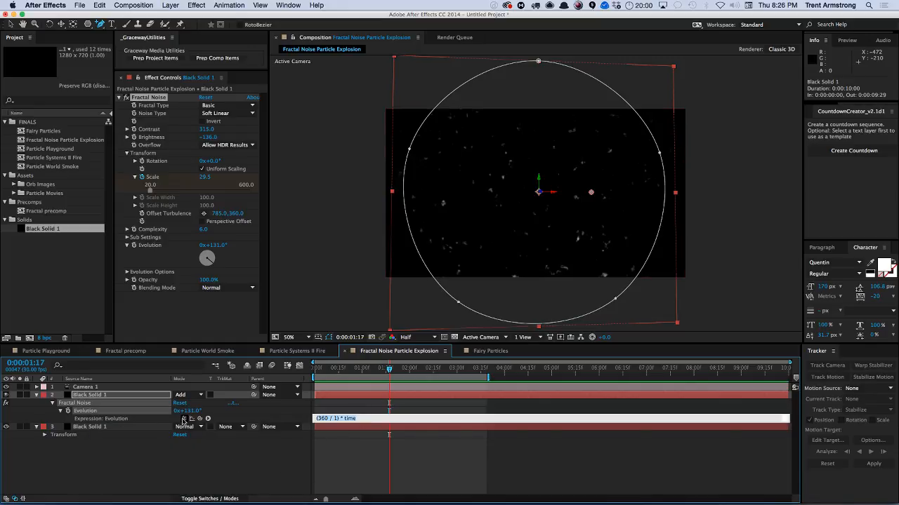
left_click(192, 453)
left_click(192, 453)
left_click(488, 352)
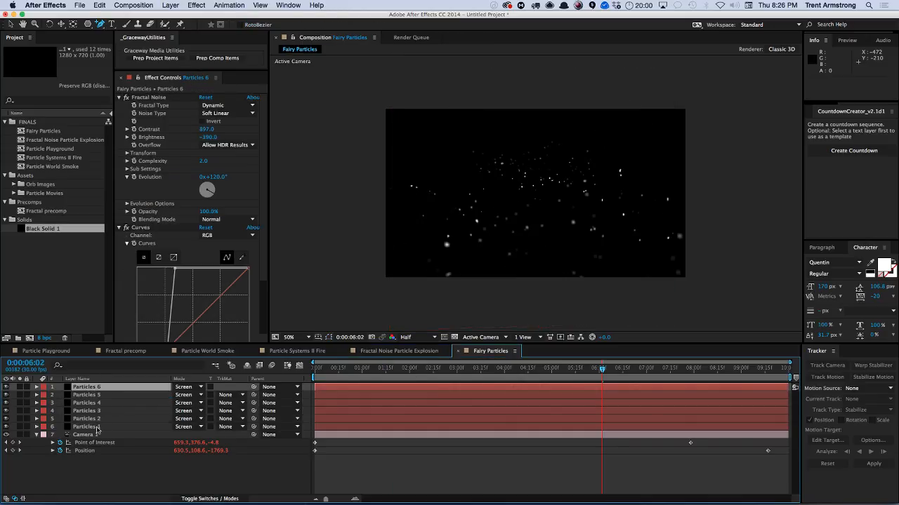
key("super+a")
key("e")
left_click(80, 395)
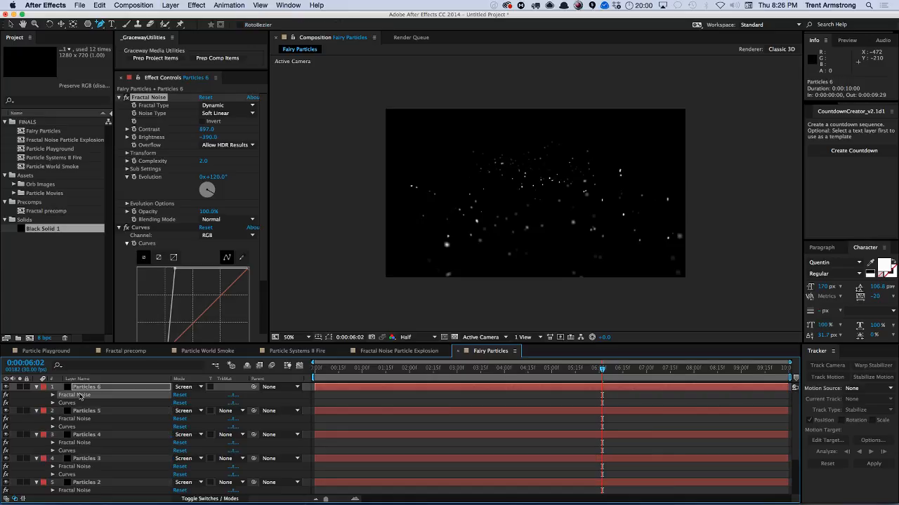
left_click(79, 419, "shift")
left_click(83, 443, "shift")
left_click(85, 467, "shift")
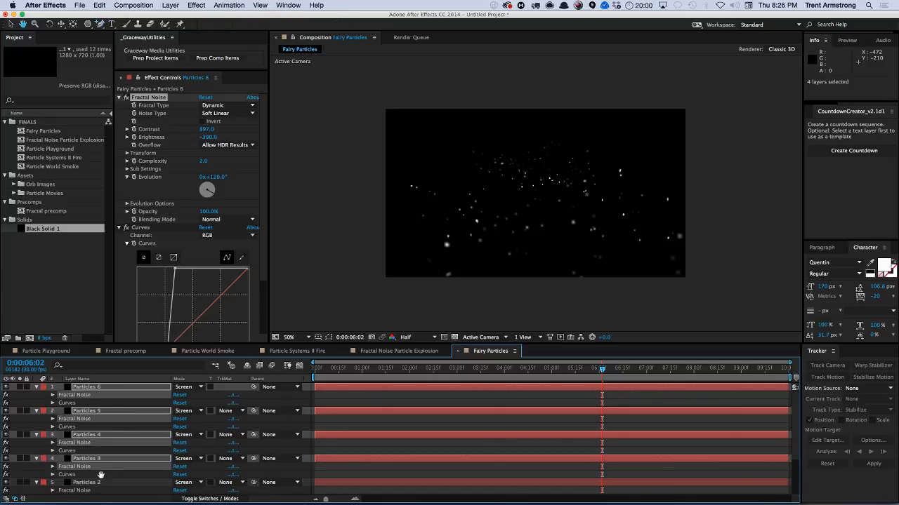
scroll(102, 427, "down", 3)
left_click(87, 435, "shift")
left_click(87, 459, "shift")
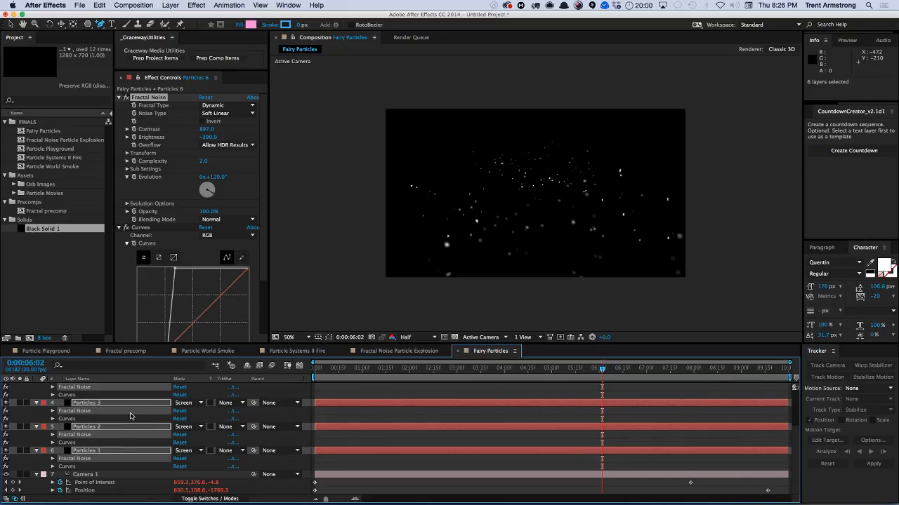
key("e")
key("super+shift+a")
Preview the composition and reveal the expressions on the Particles 6 layer.
key("KP_0")
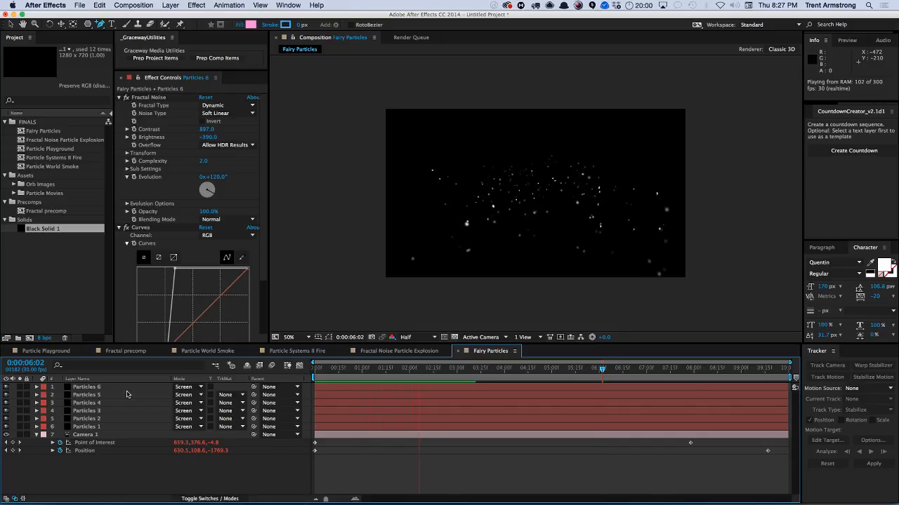
left_click(93, 388)
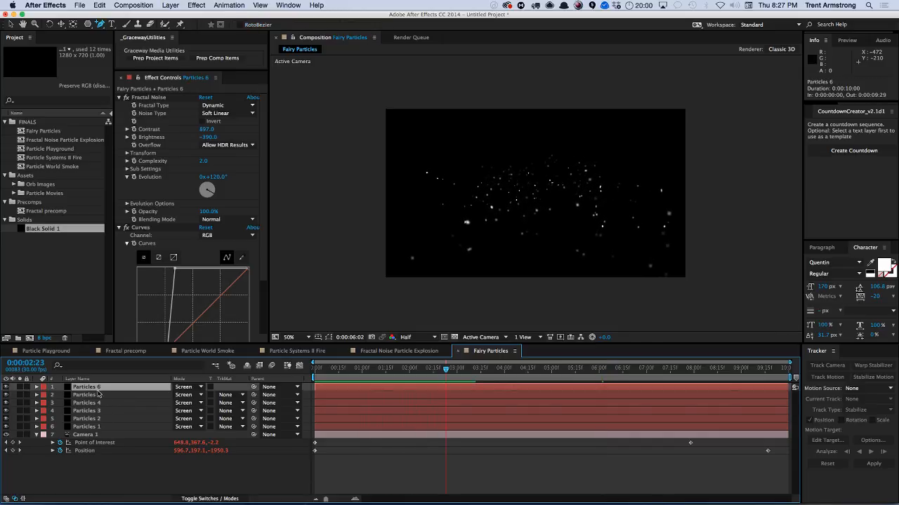
key("e")
key("e")
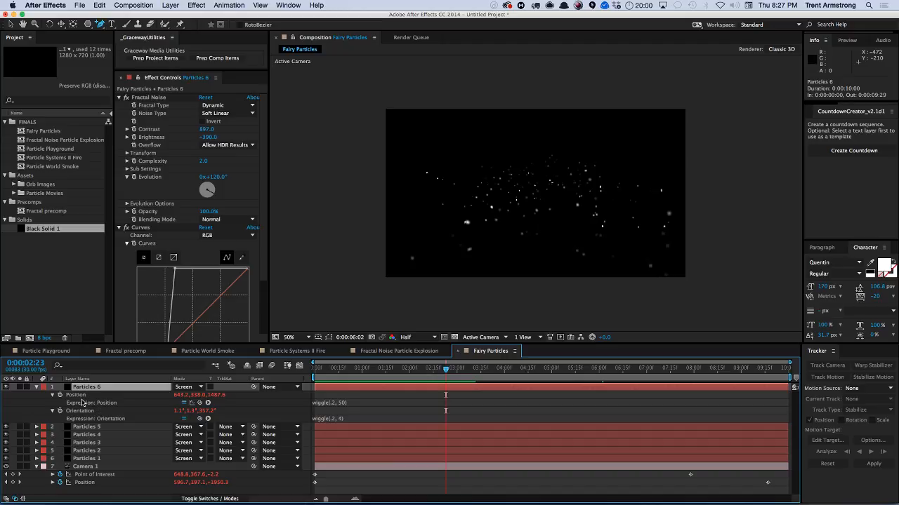
Add the expression "(360 / 1) * time" to the Fractal Noise Evolution property of Particles 6.
key("e")
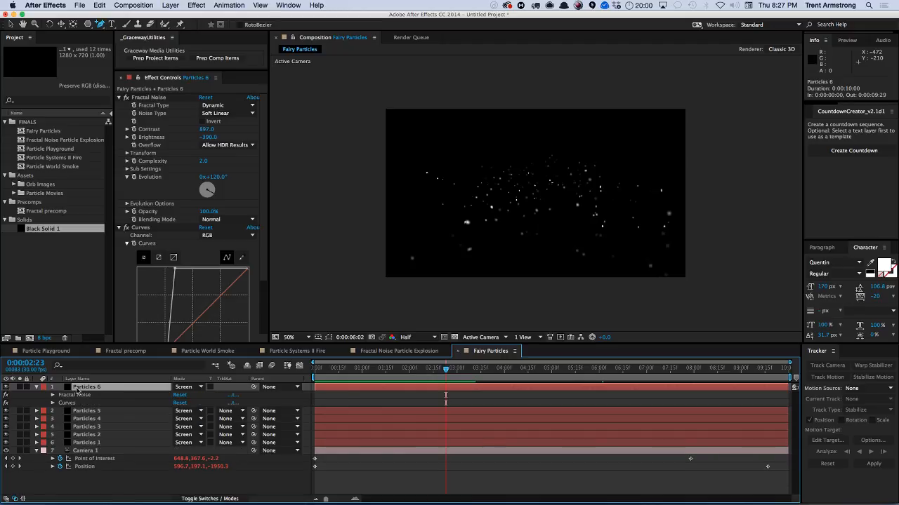
left_click(52, 395)
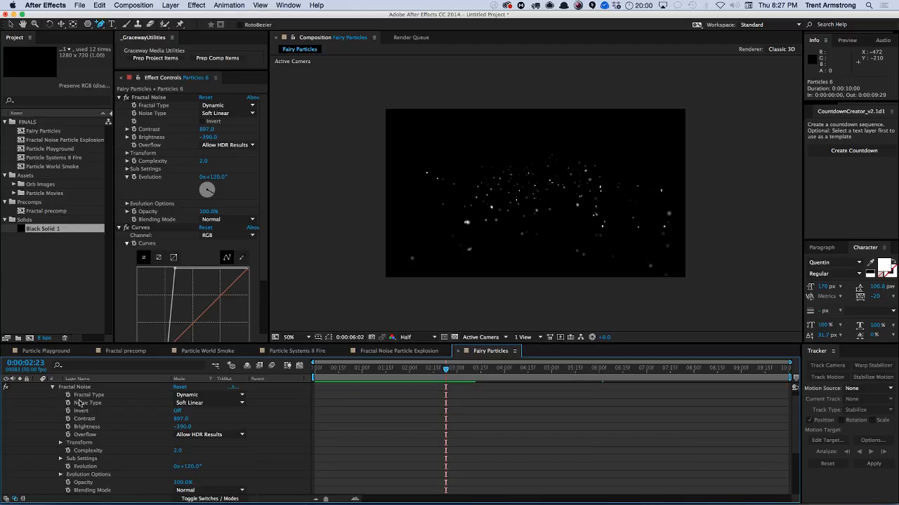
scroll(114, 427, "down", 1)
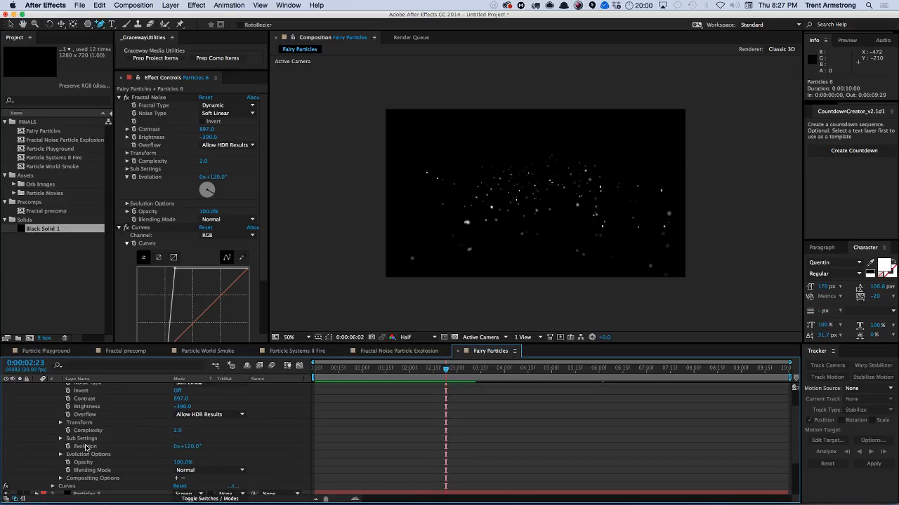
left_click(86, 446)
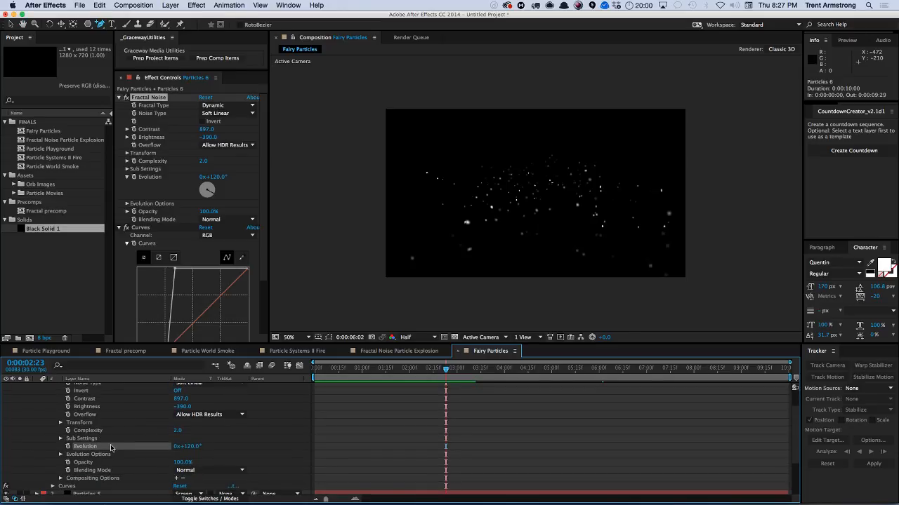
left_click(68, 446, "alt")
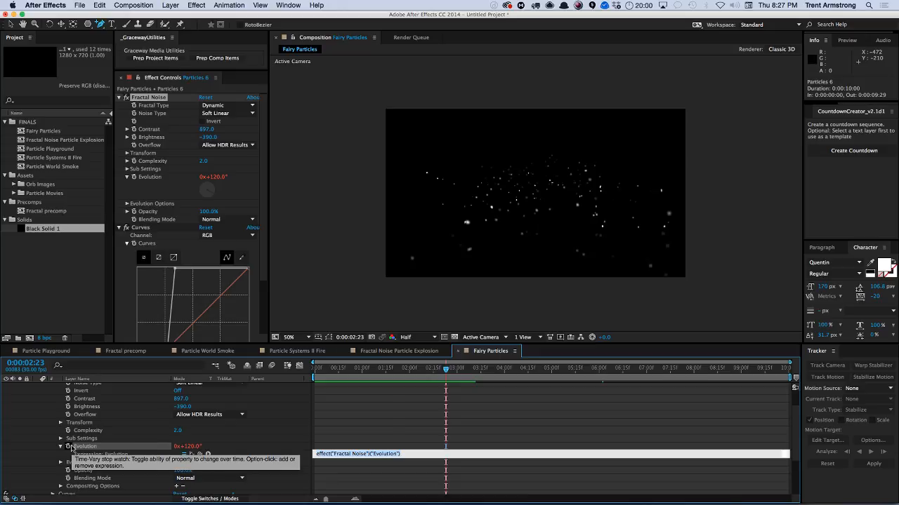
type("0 / 1")
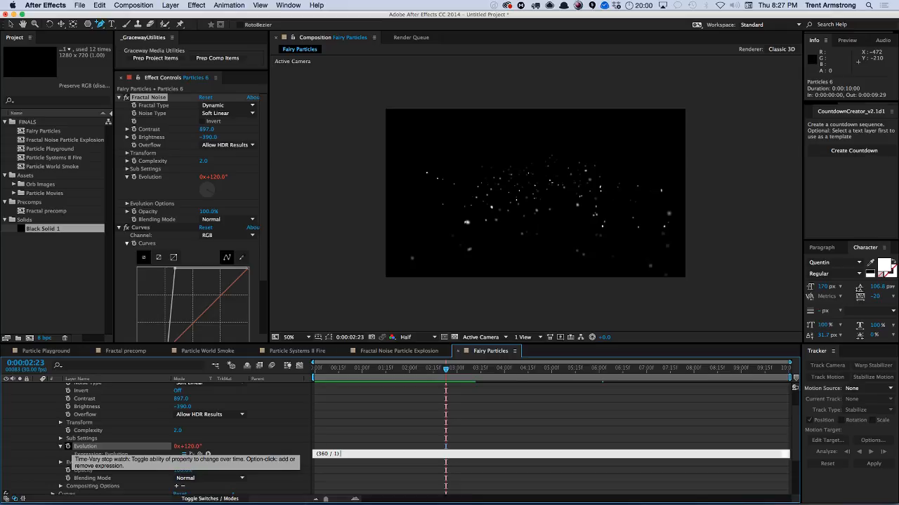
type("e")
key("KP_Enter")
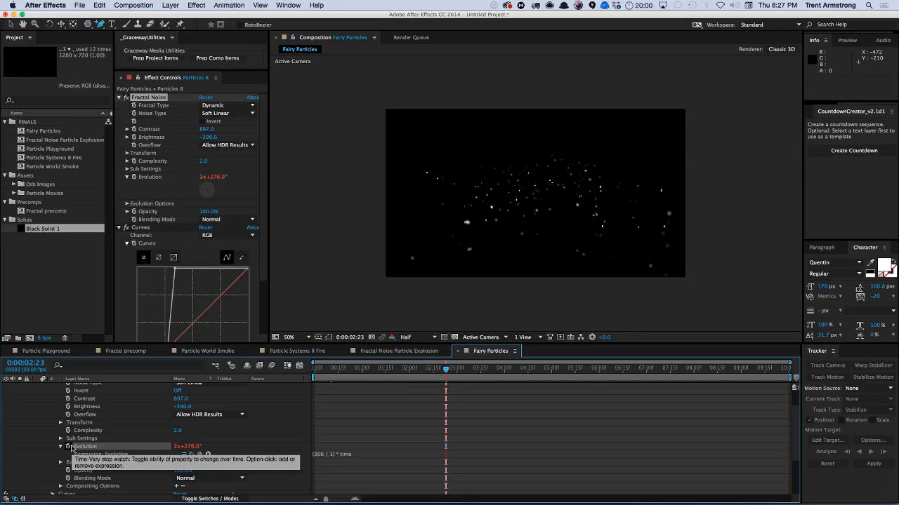
Copy the Evolution expression only and paste it onto the Fractal Noise effects of Particles 1 to Particles 5.
right_click(92, 447)
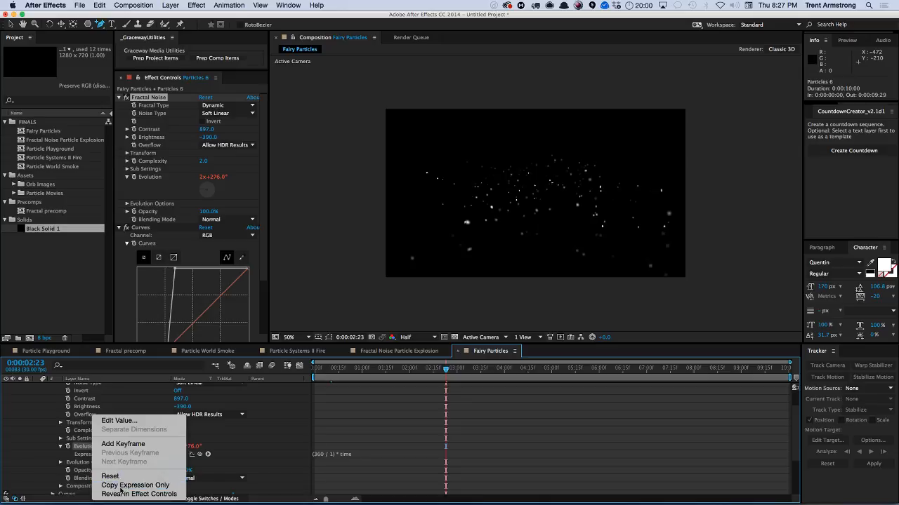
left_click(121, 485)
key("u")
left_click(90, 395)
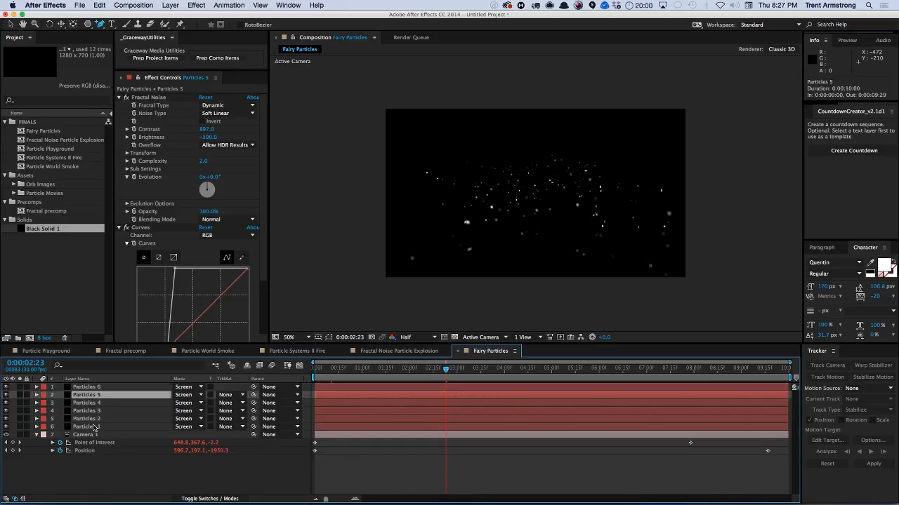
left_click(97, 426, "shift")
key("e")
left_click(80, 405)
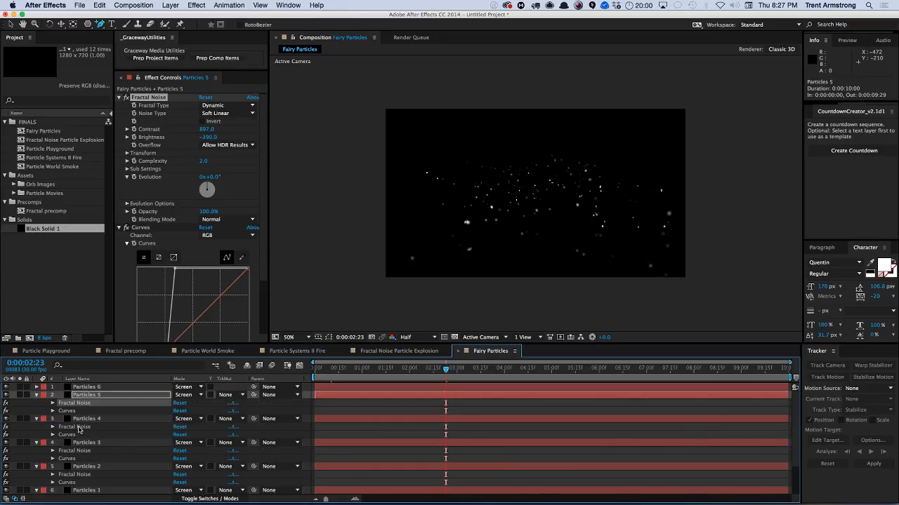
left_click(78, 427, "shift")
left_click(83, 452, "shift")
left_click(84, 474, "shift")
scroll(84, 463, "down", 3)
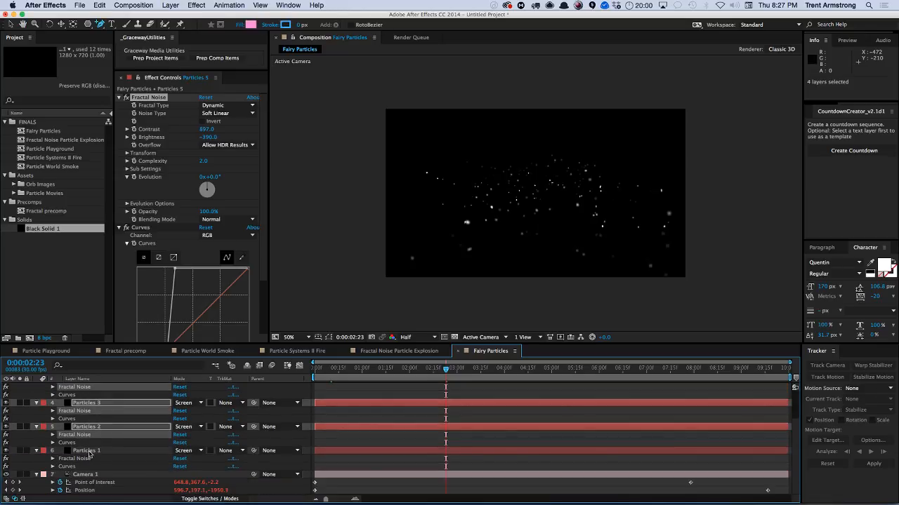
left_click(77, 458, "shift")
key("super+v")
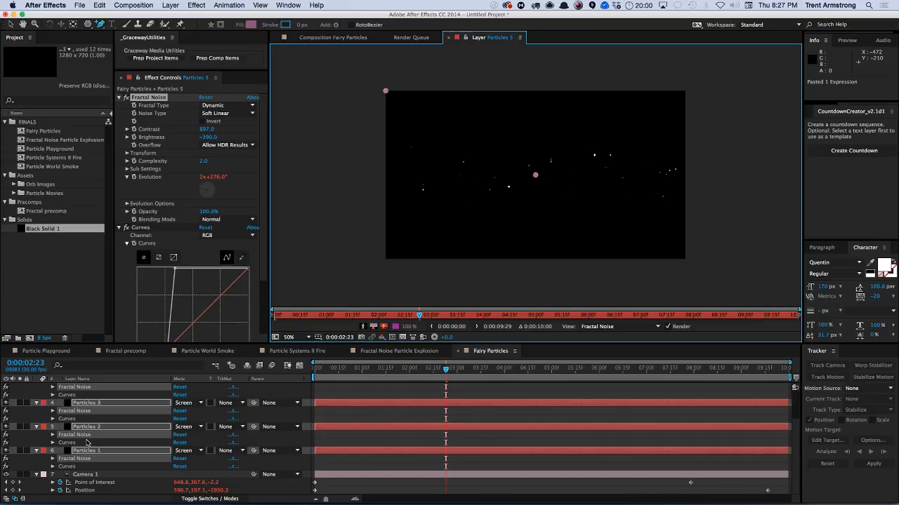
key("super+w")
key("super+w")
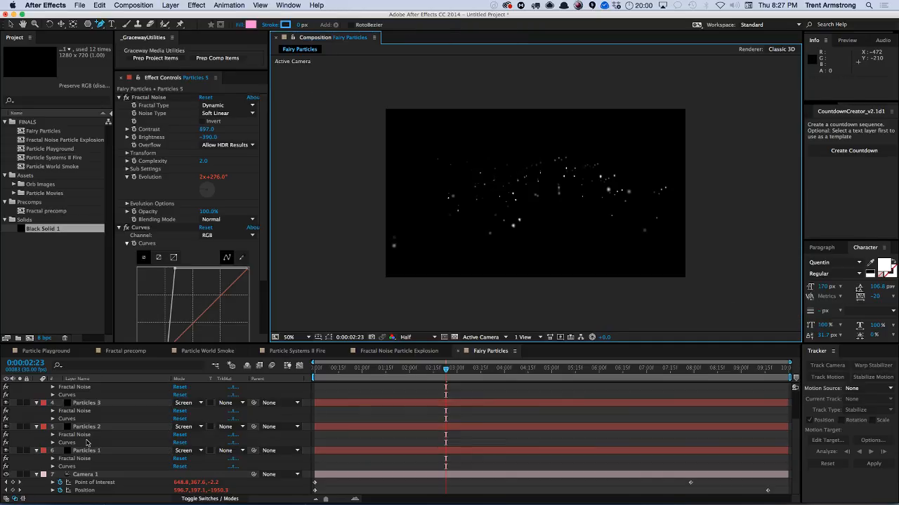
Preview the composition, then scrub the timeline with Camera 1's Position property shown.
key("KP_0")
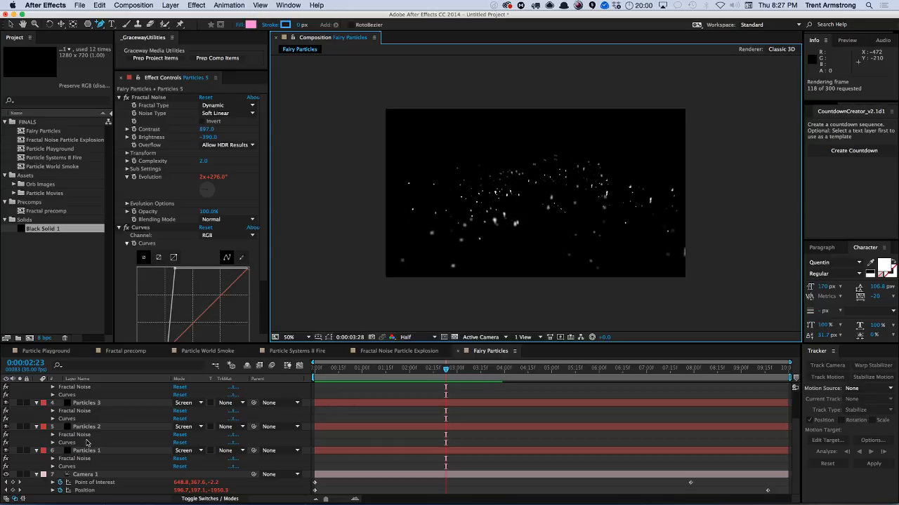
key("space")
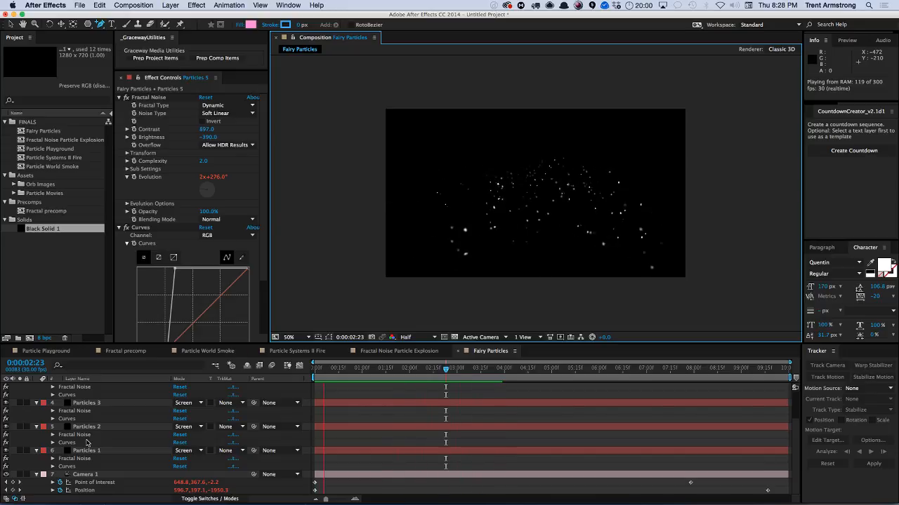
key("space")
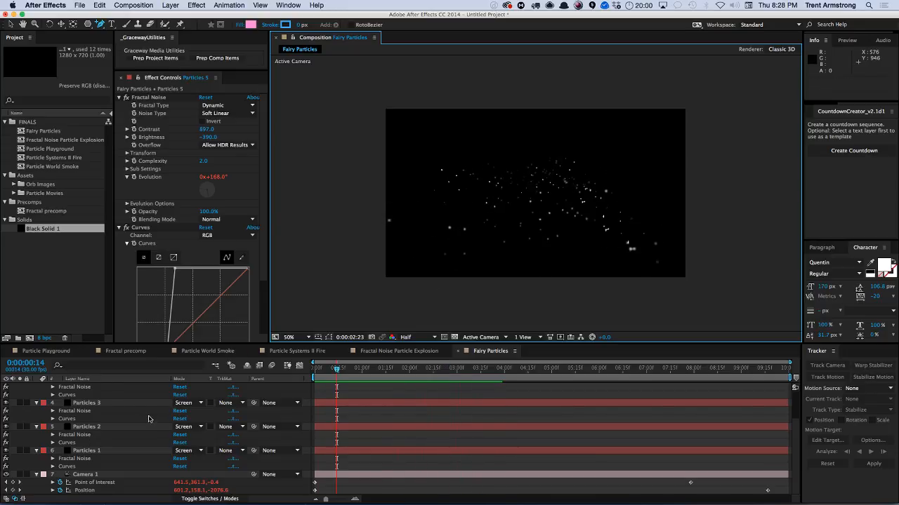
key("u")
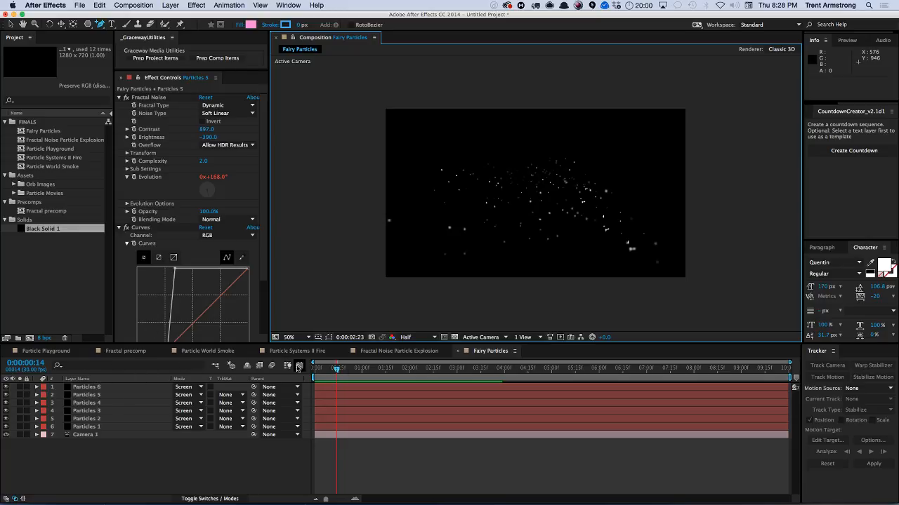
left_click_drag(337, 372, 371, 370)
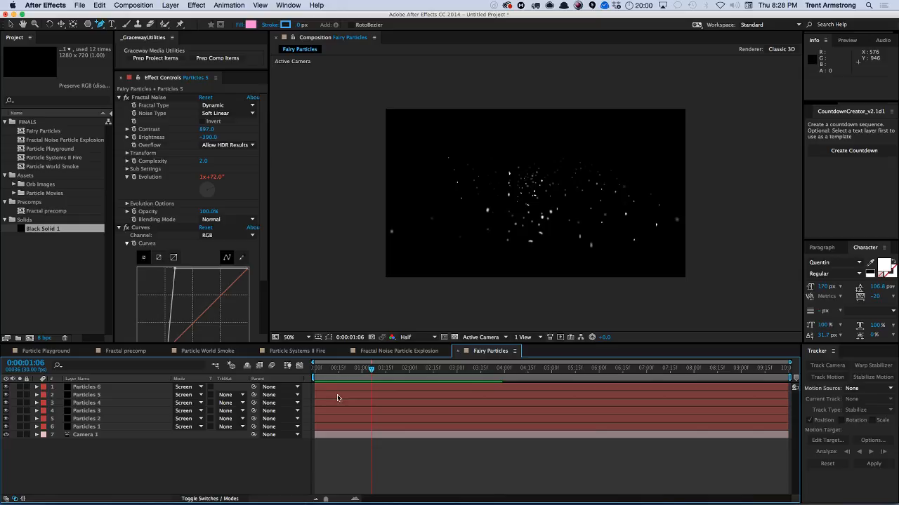
left_click(89, 436)
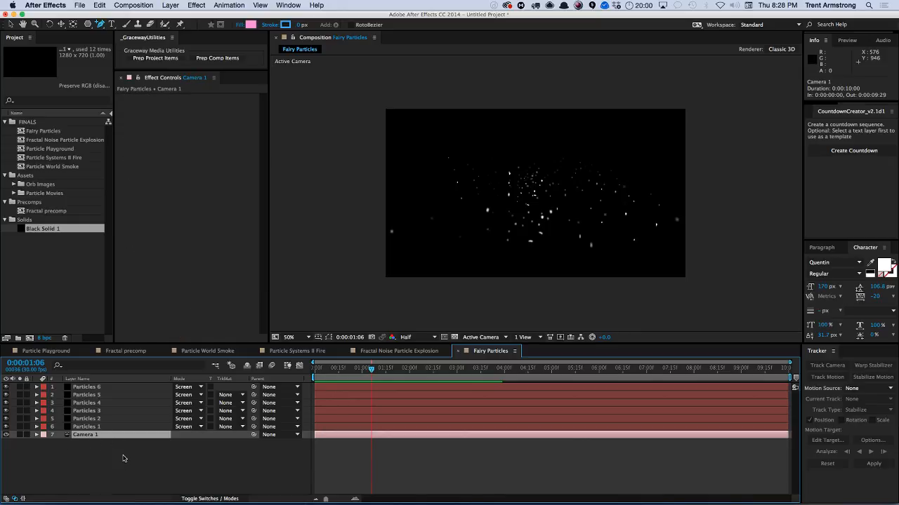
key("p")
left_click_drag(376, 372, 484, 374)
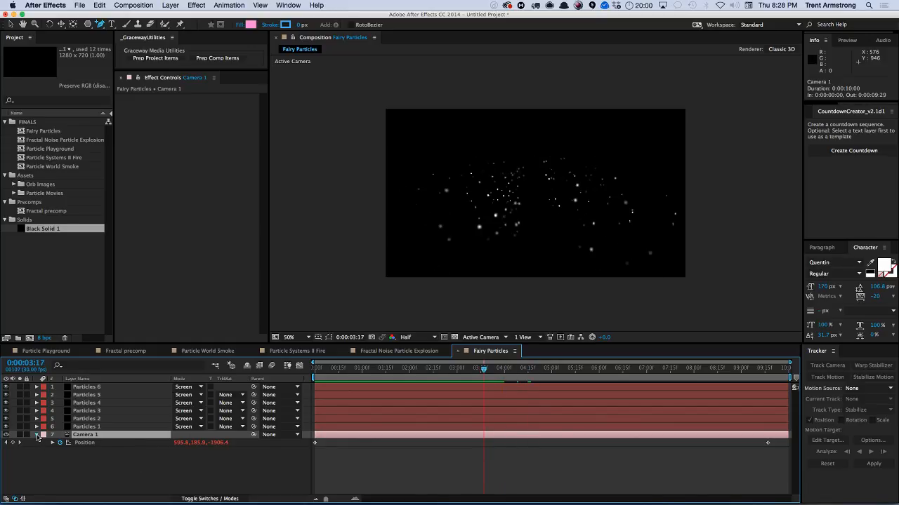
left_click(36, 435)
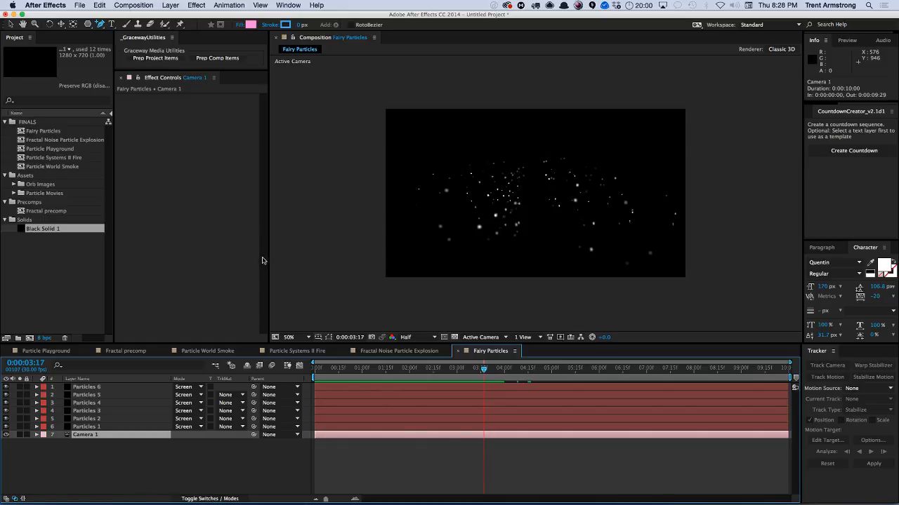
Delete Mask 1 from all six particle layers, Particles 1 to Particles 6.
left_click(52, 124)
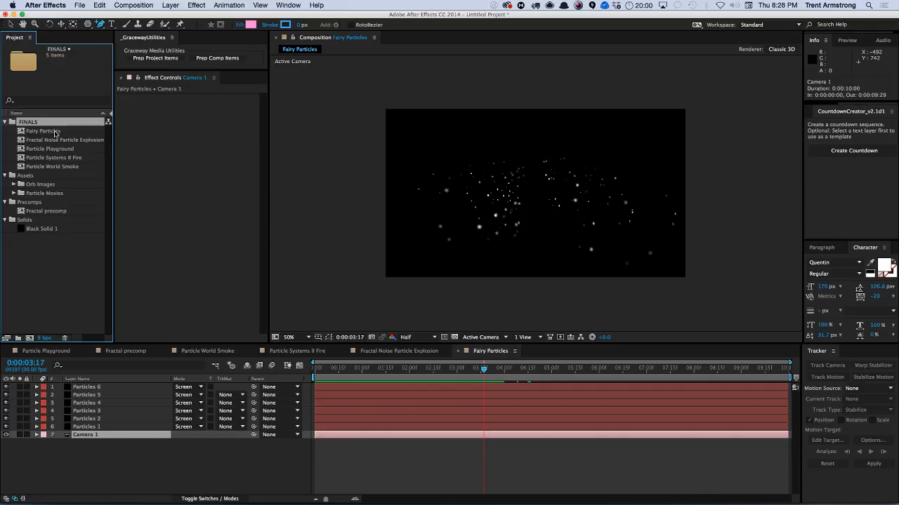
left_click(100, 388)
key("super+c")
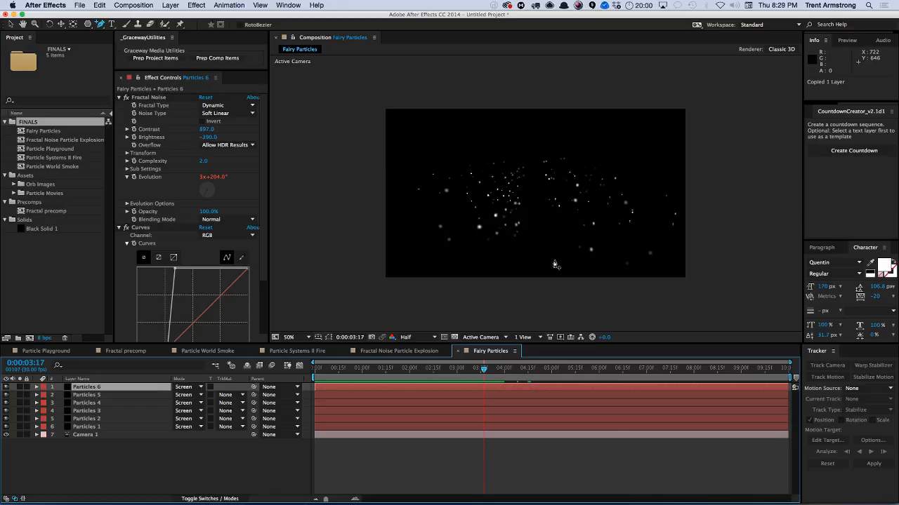
left_click(103, 427, "shift")
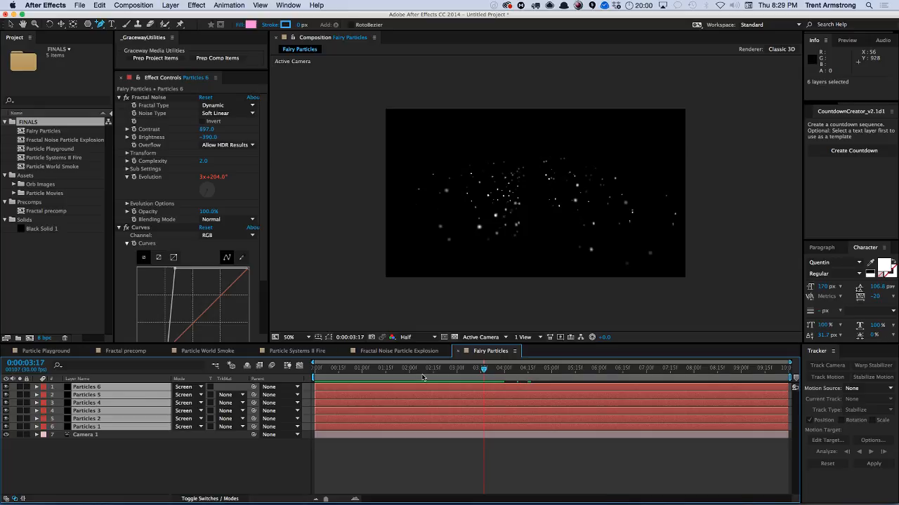
key("m")
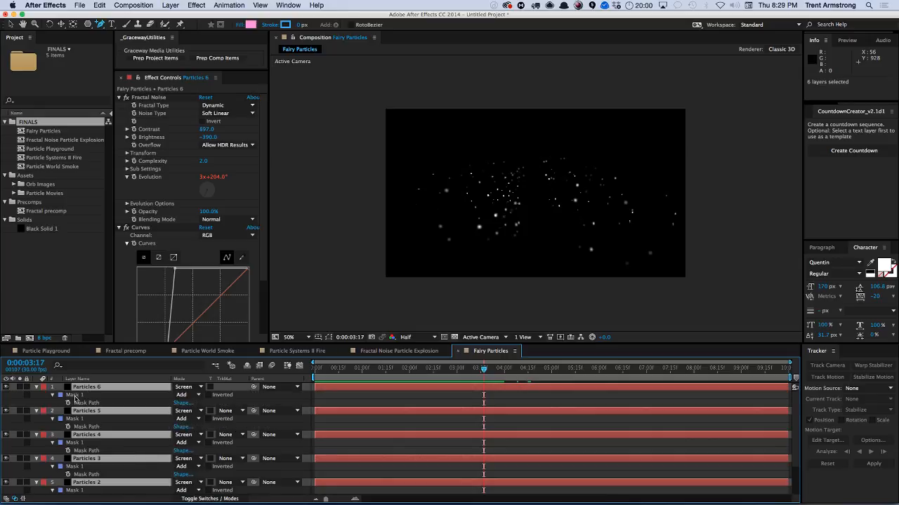
left_click(76, 396)
left_click(79, 419, "super")
left_click(80, 443, "super")
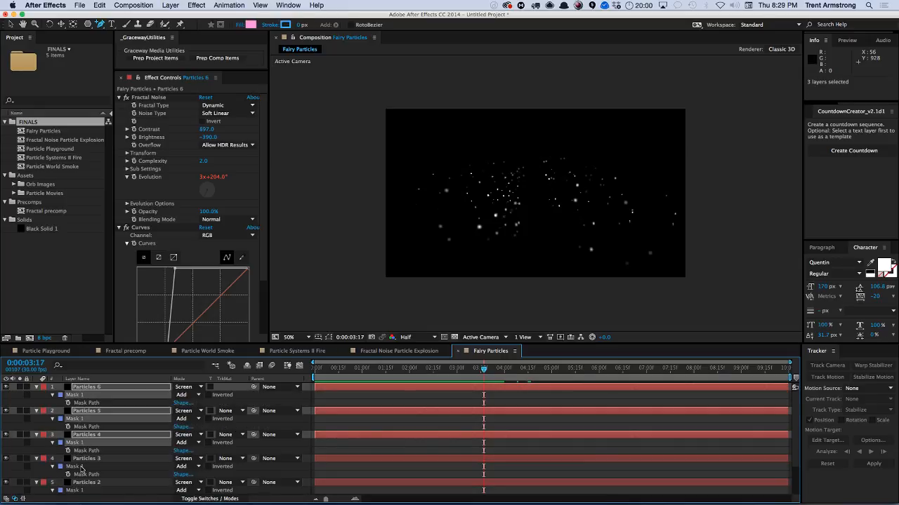
left_click(81, 467, "super")
left_click(79, 491, "super")
scroll(108, 381, "down", 3)
left_click(79, 475, "super")
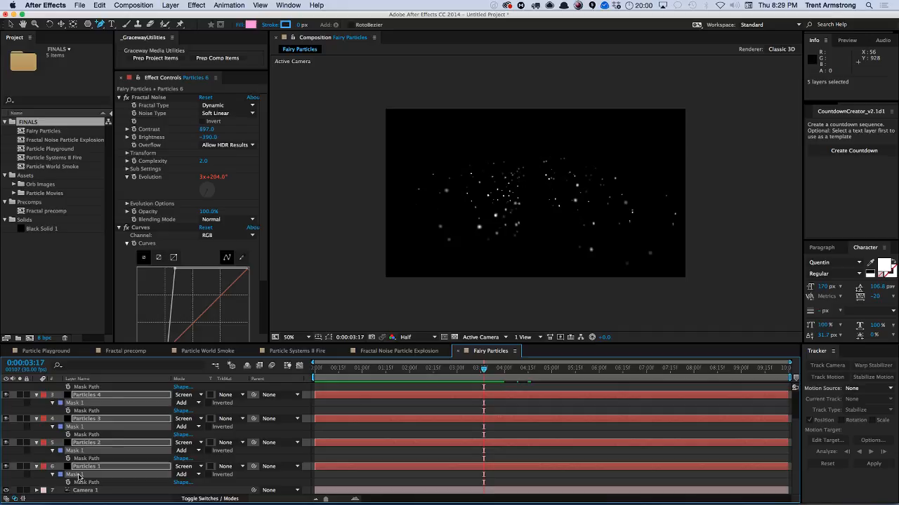
key("Delete")
Preview the composition and temporarily solo Particles 1 to inspect it on its own.
left_click(148, 455)
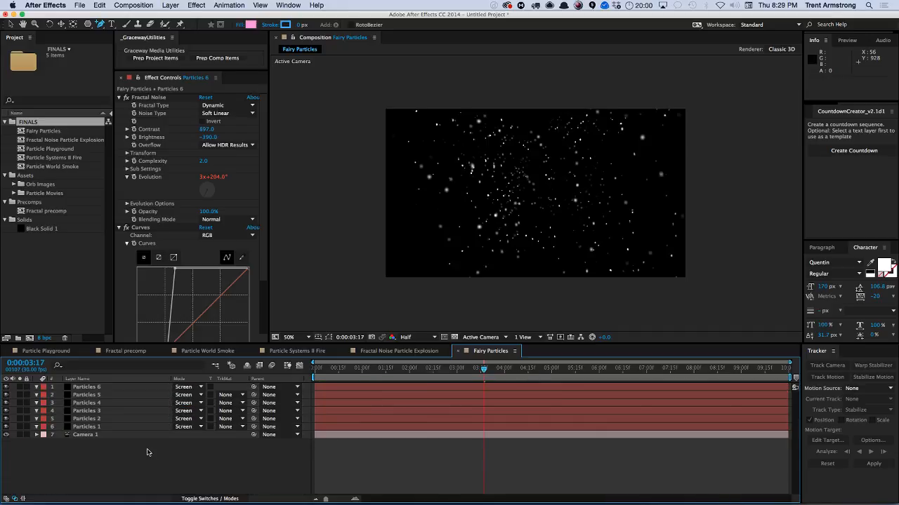
key("KP_0")
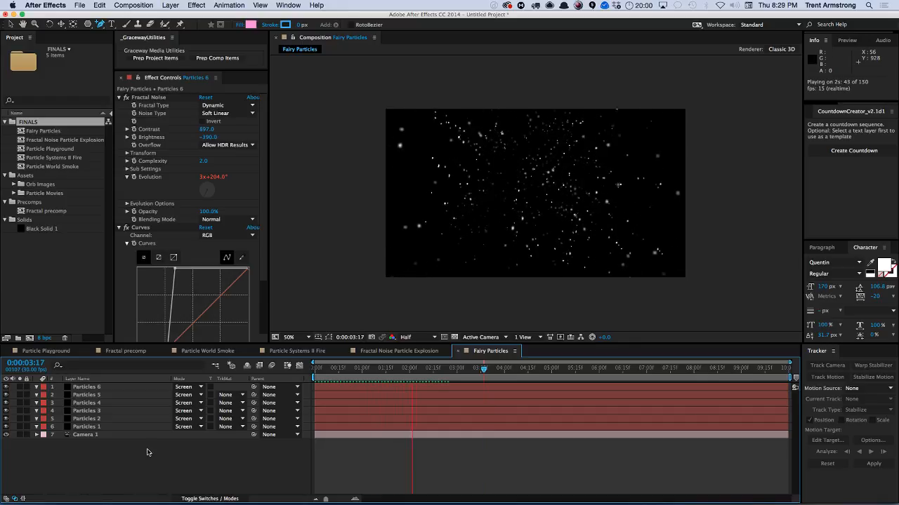
key("space")
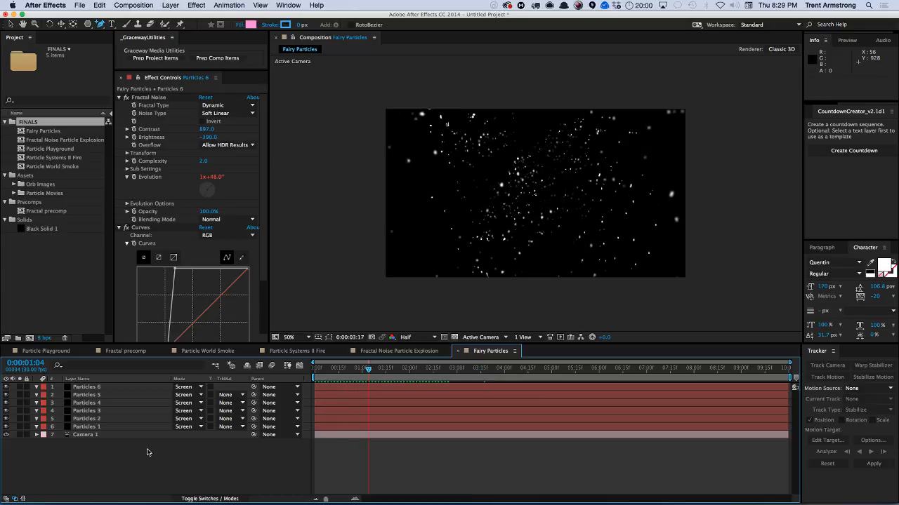
left_click(20, 427)
mouse_move(373, 370)
left_mouse_down()
mouse_move(398, 373)
mouse_move(373, 372)
left_mouse_up()
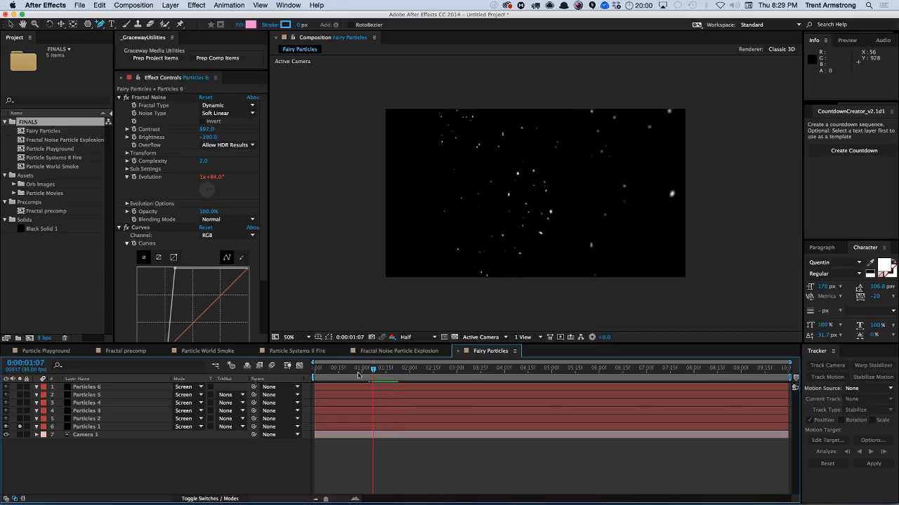
left_click(19, 427)
Change the Evolution expression on Particles 6 to "(360 / 10) * time".
left_click(80, 387)
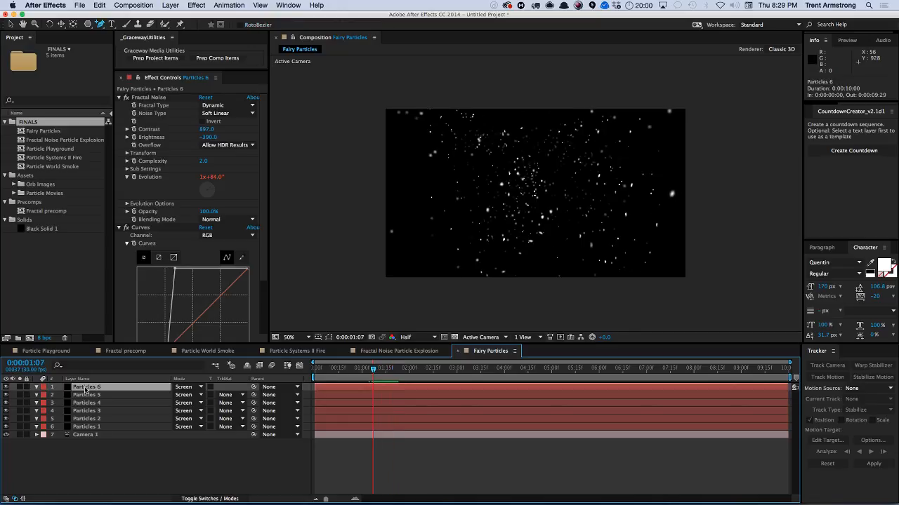
key("e")
key("e")
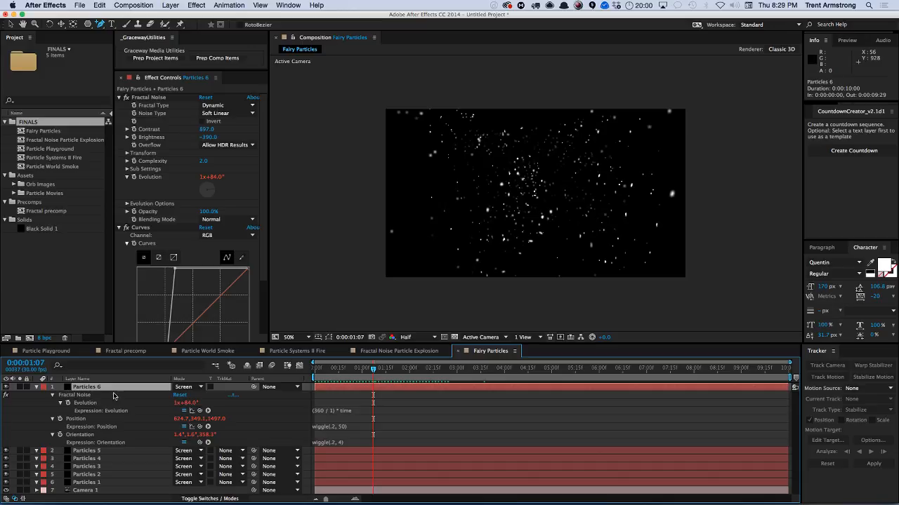
left_click(356, 413)
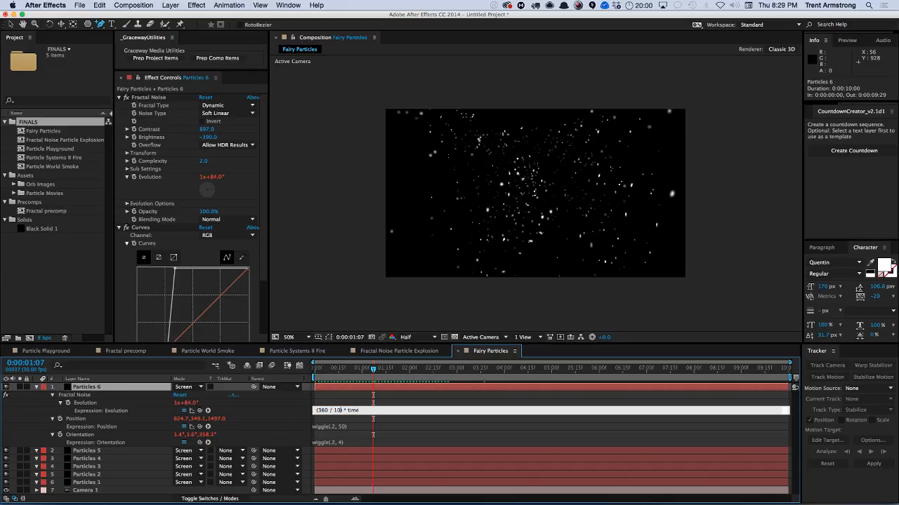
type("0")
left_click(325, 405)
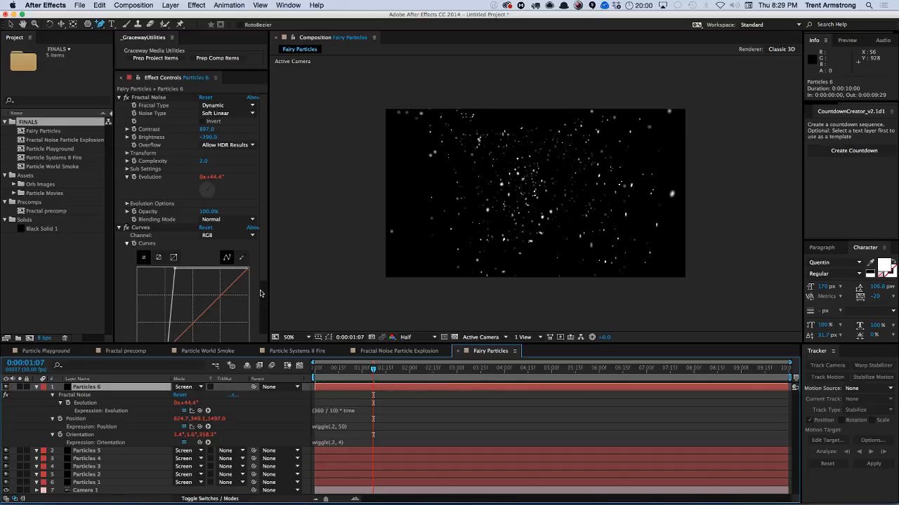
On Particles 6, enable Cycle Evolution and set Cycle (in Revolutions) to 5.
scroll(261, 293, "down", 3)
scroll(253, 131, "up", 3)
left_click(127, 203)
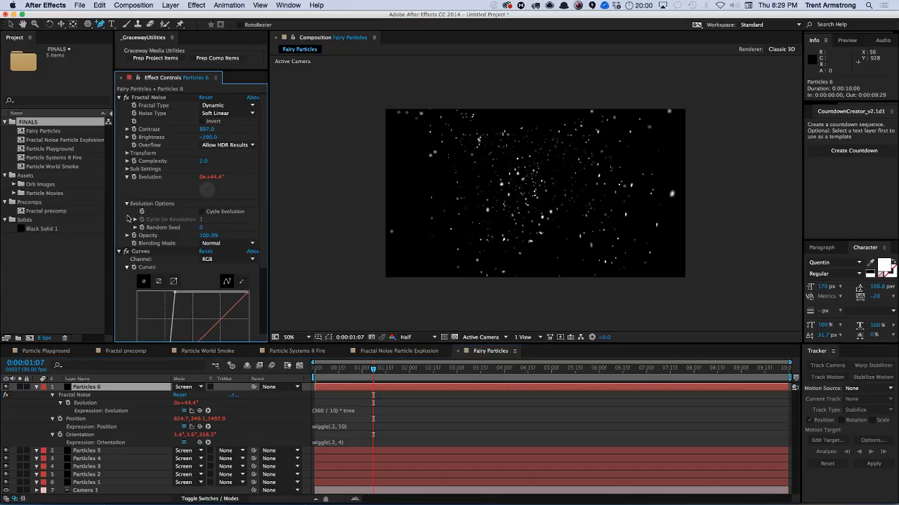
left_click(203, 211)
left_click(201, 220)
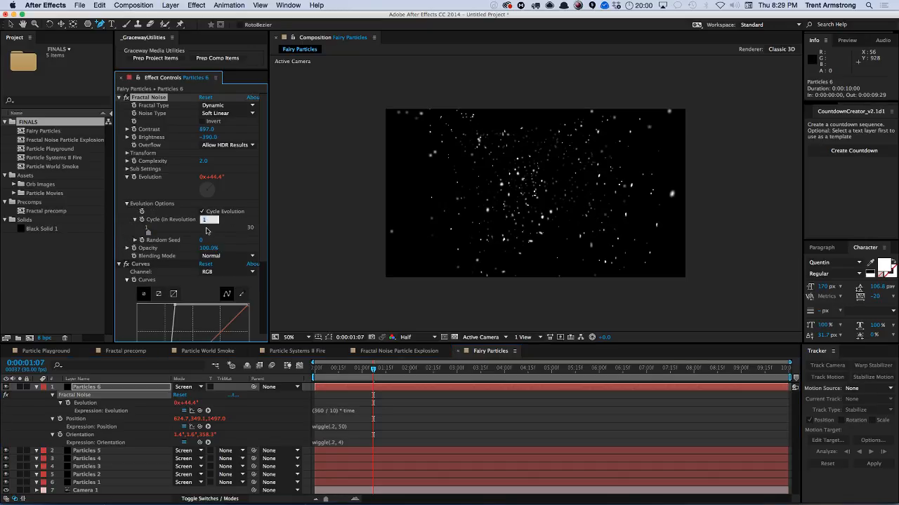
type("5")
key("Return")
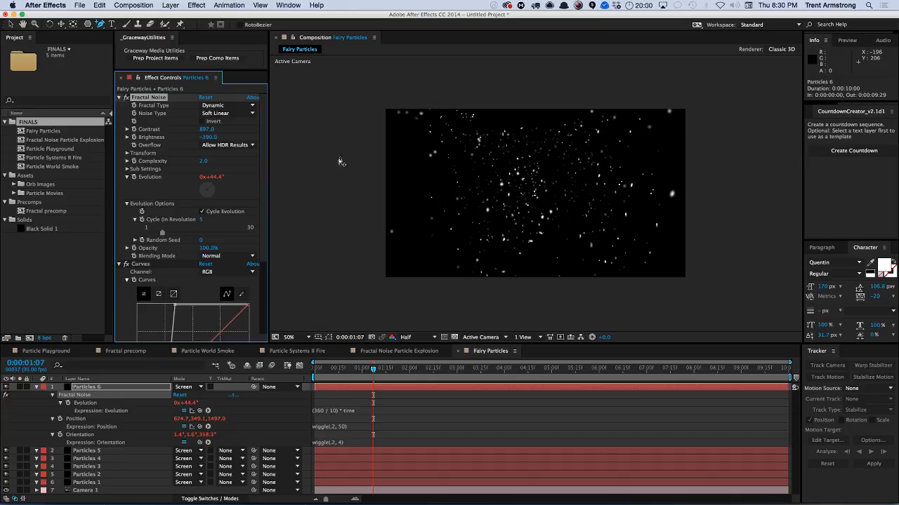
Create a new composition from Black Solid 1 and apply Fractal Noise to its solid layer.
left_click(36, 386)
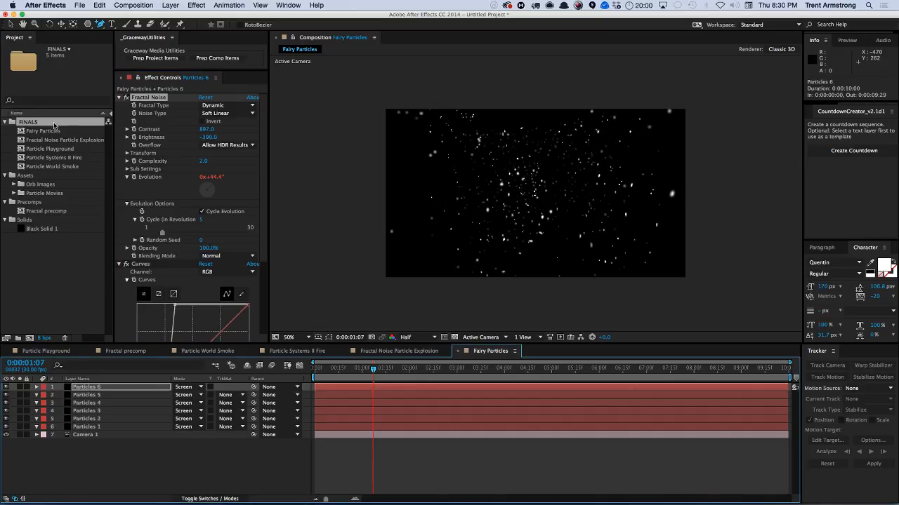
left_click(35, 229)
left_click(29, 338)
left_click(88, 387)
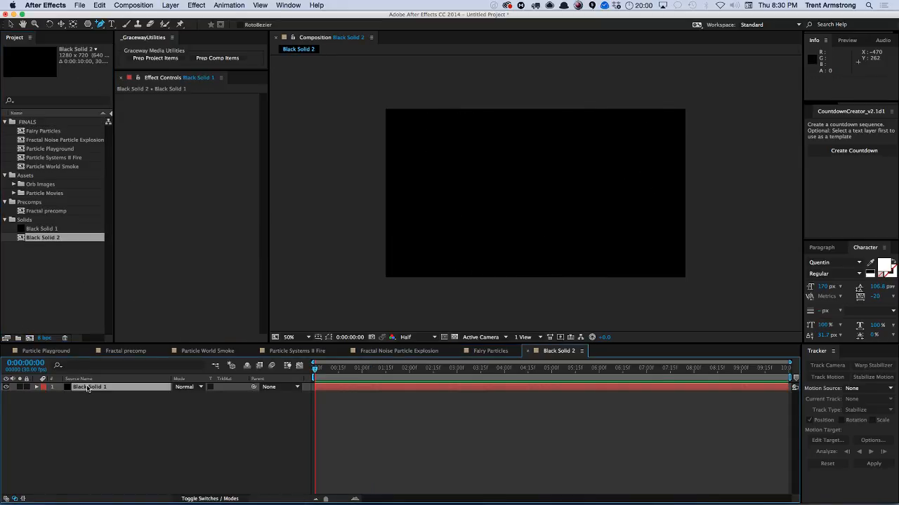
left_click(196, 5)
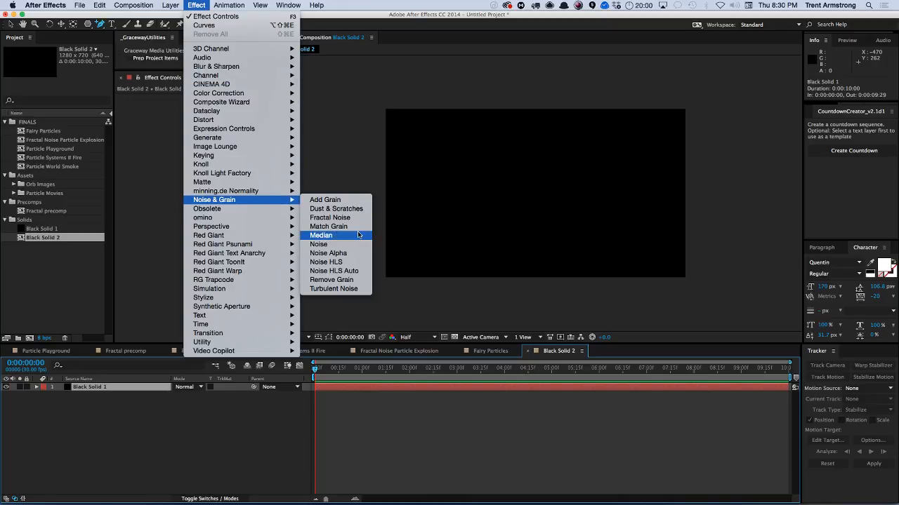
left_click(347, 219)
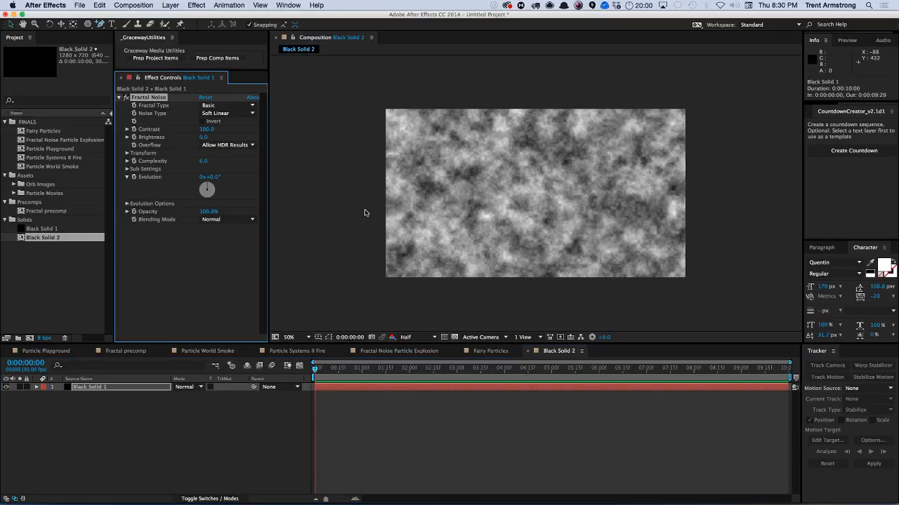
Set the Fractal Type to Dynamic and the Transform Scale to about 194.
left_click(223, 107)
left_click(231, 165)
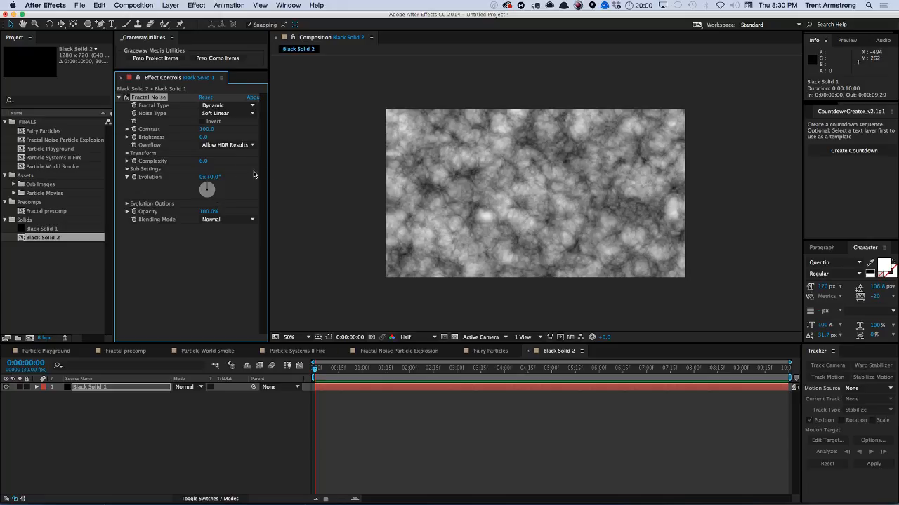
left_click(127, 154)
left_click_drag(209, 178, 245, 169)
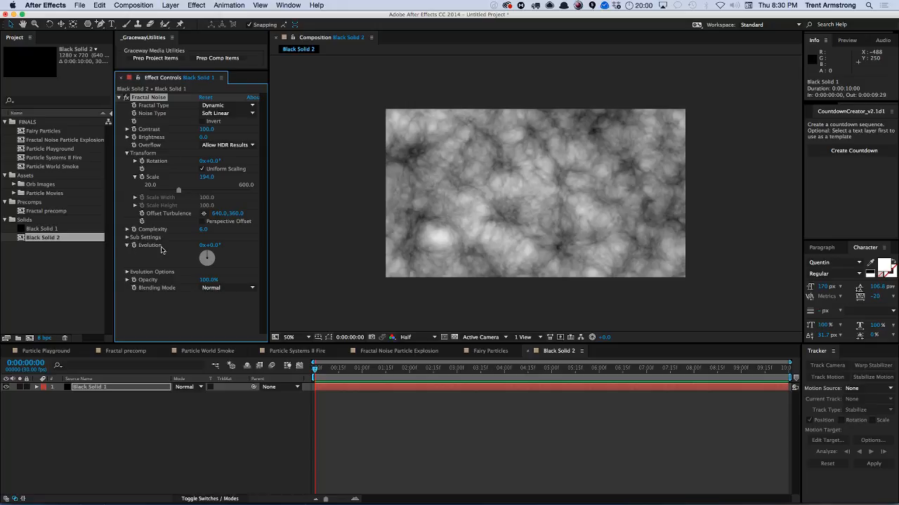
Keyframe Evolution at 0 on the first frame and at 1 revolution at one second.
left_click(206, 254)
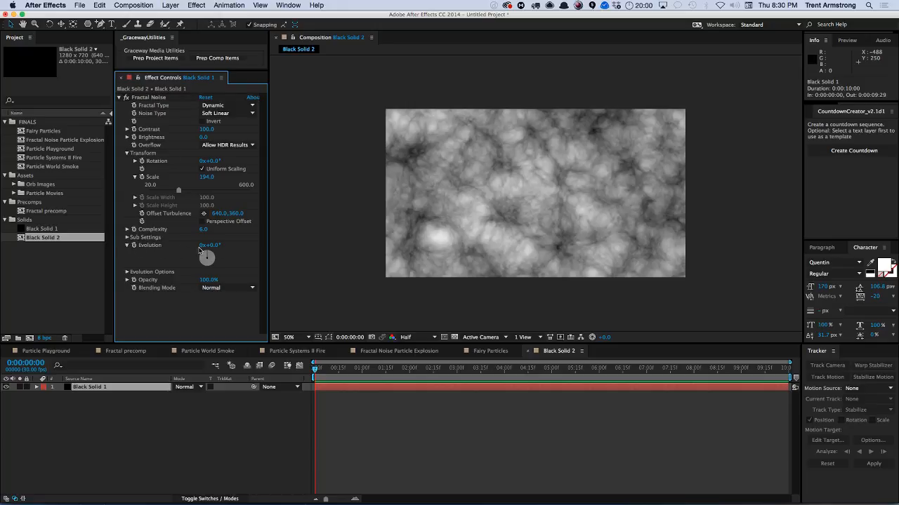
left_click(133, 245)
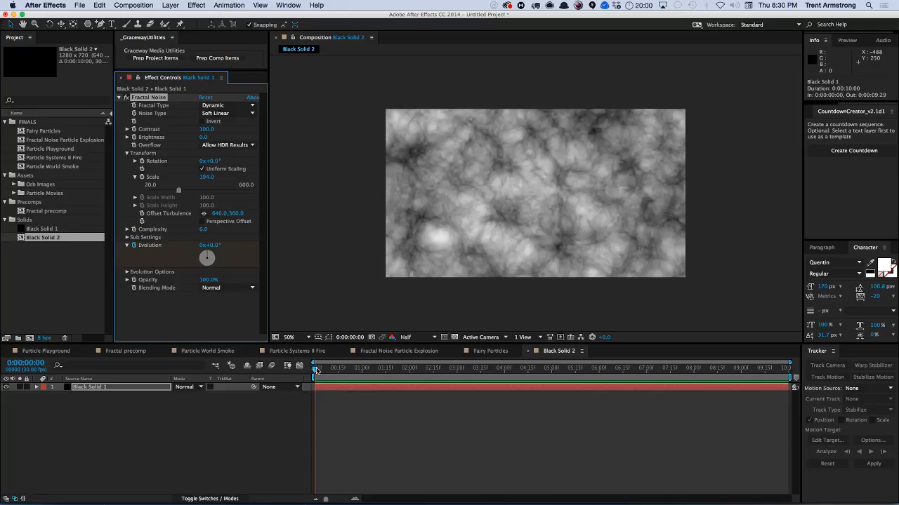
left_click_drag(316, 370, 362, 379)
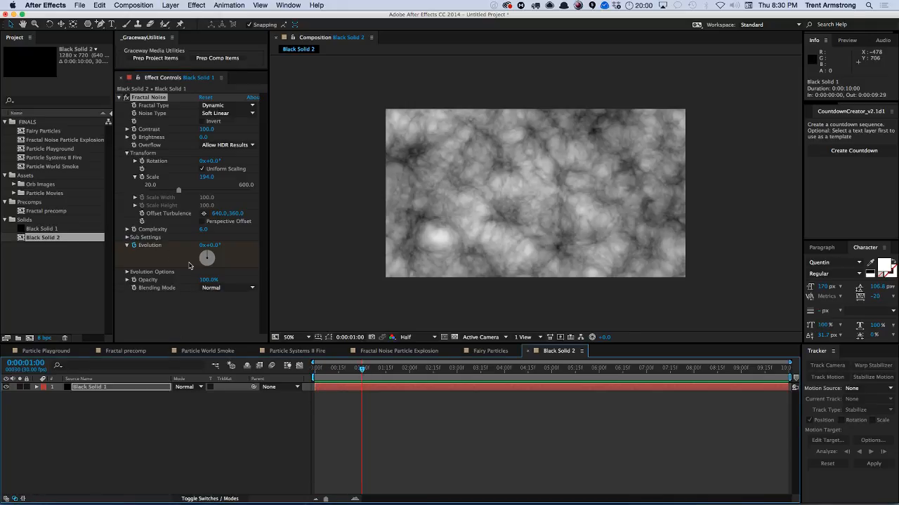
left_click(203, 245)
type("1")
key("Return")
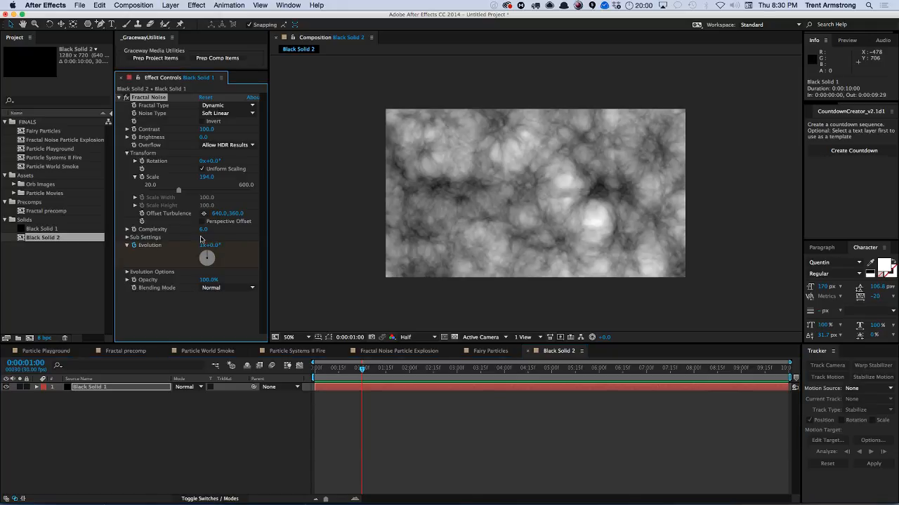
Set the work area end just before one second and preview the evolving noise.
key("Page_Up")
key("n")
key("KP_0")
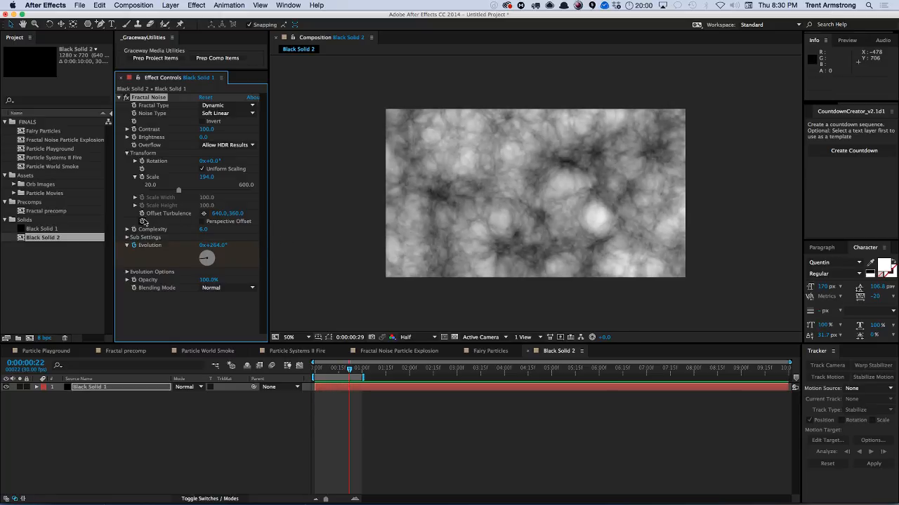
Enable Cycle Evolution and extend the work area end to about 4 seconds 22 frames.
left_click(127, 271)
left_click(203, 280)
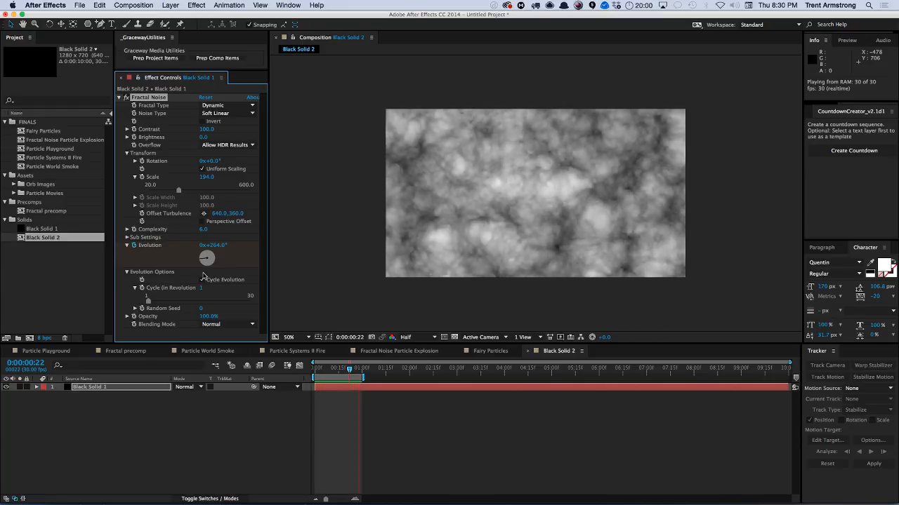
left_click(203, 279)
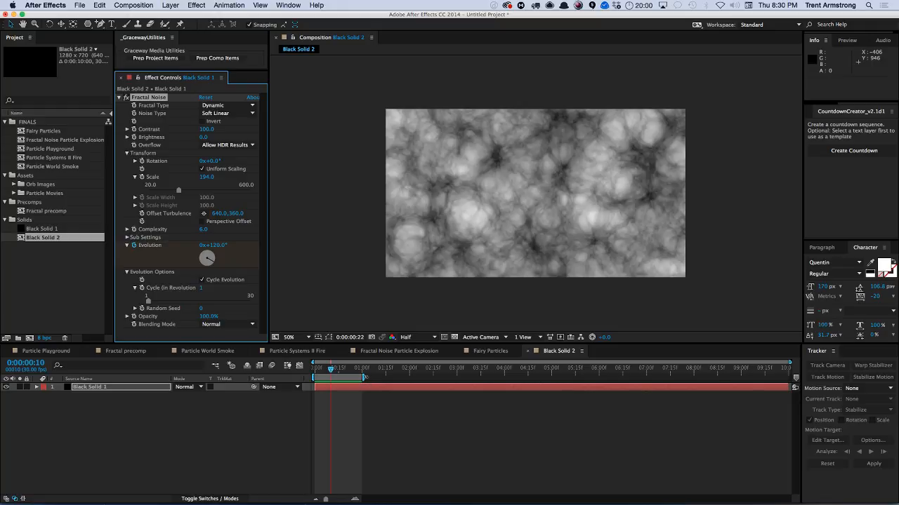
left_click_drag(364, 377, 540, 377)
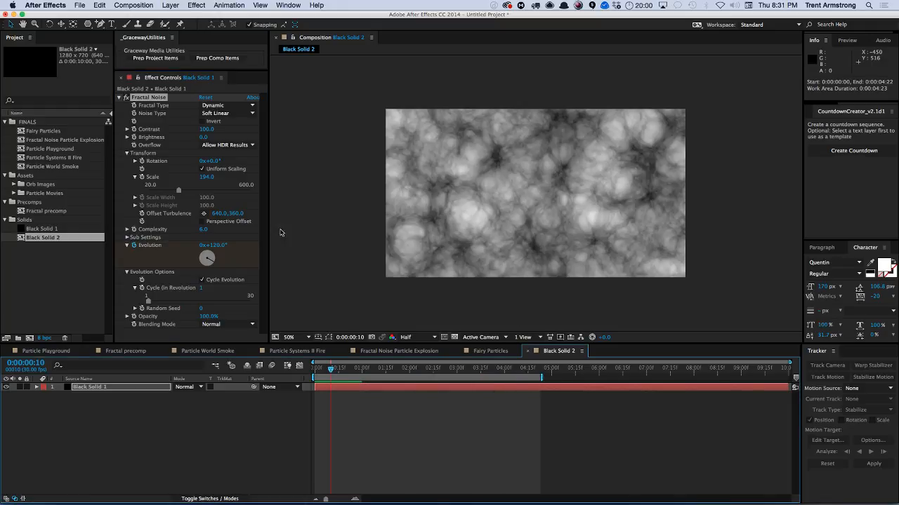
Add the expression "(360 / 2) * time" to the Evolution property at about one second.
left_click_drag(332, 371, 364, 377)
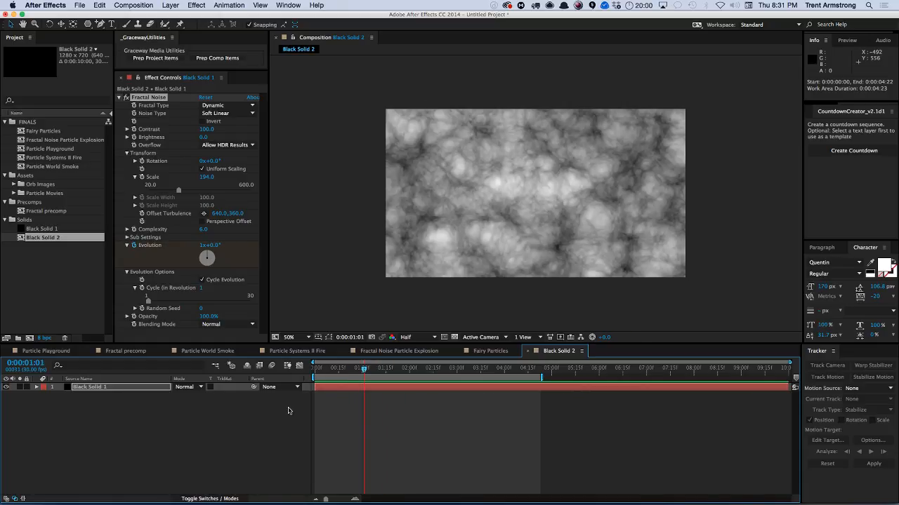
left_click(134, 245, "alt")
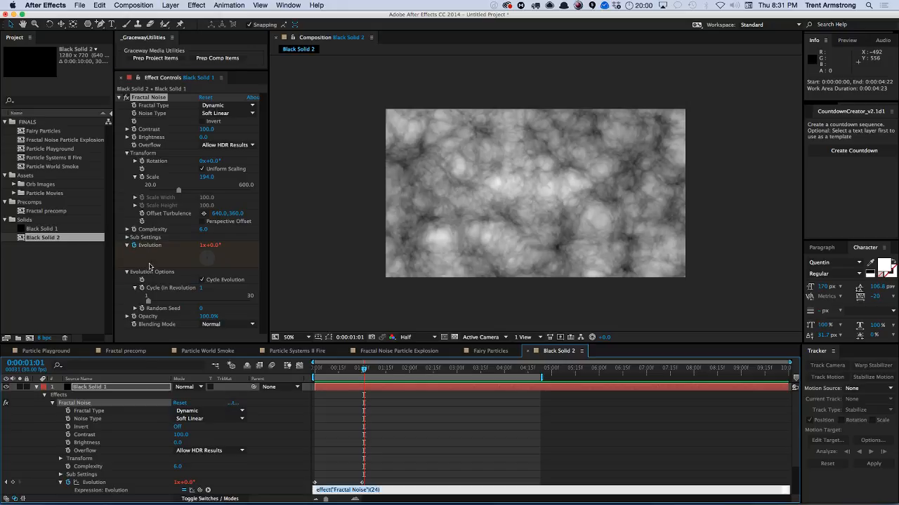
type("0 / 2) * time")
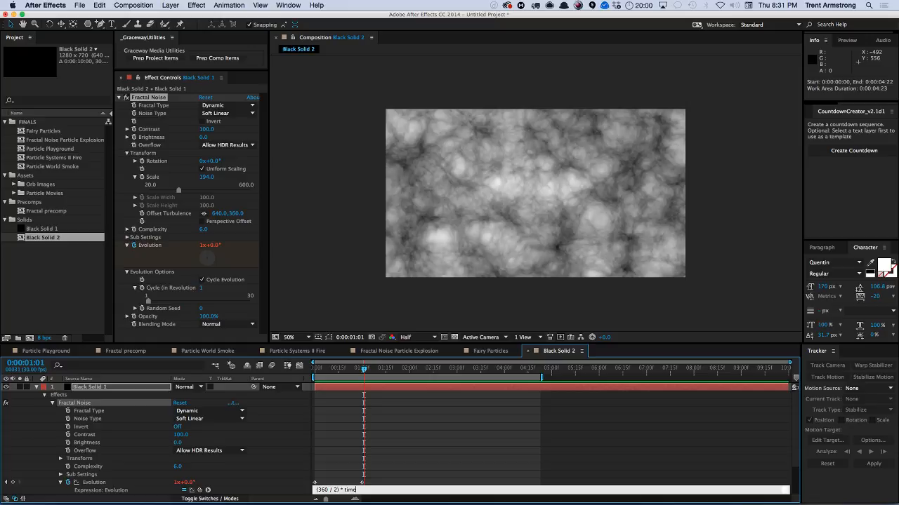
key("KP_Enter")
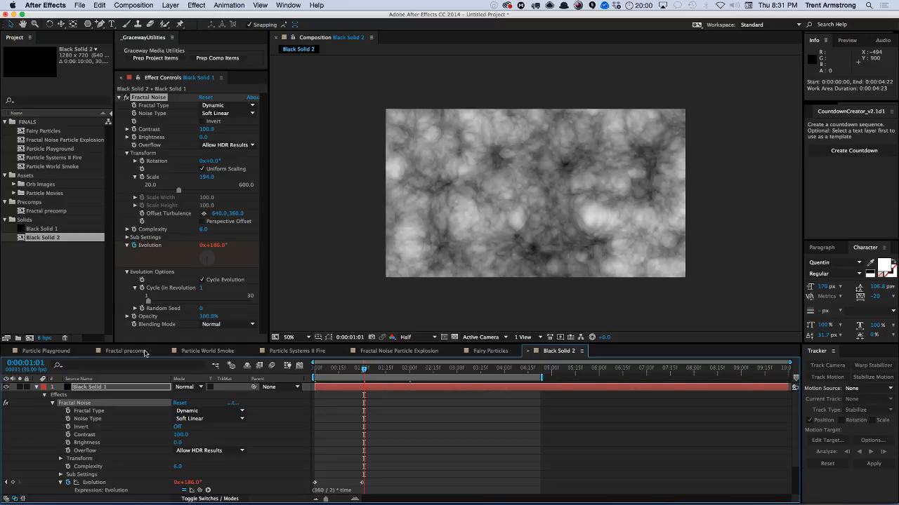
Set Cycle (in Revolutions) to 8 and scrub through the timeline to check the loop.
left_click(200, 288)
type("8")
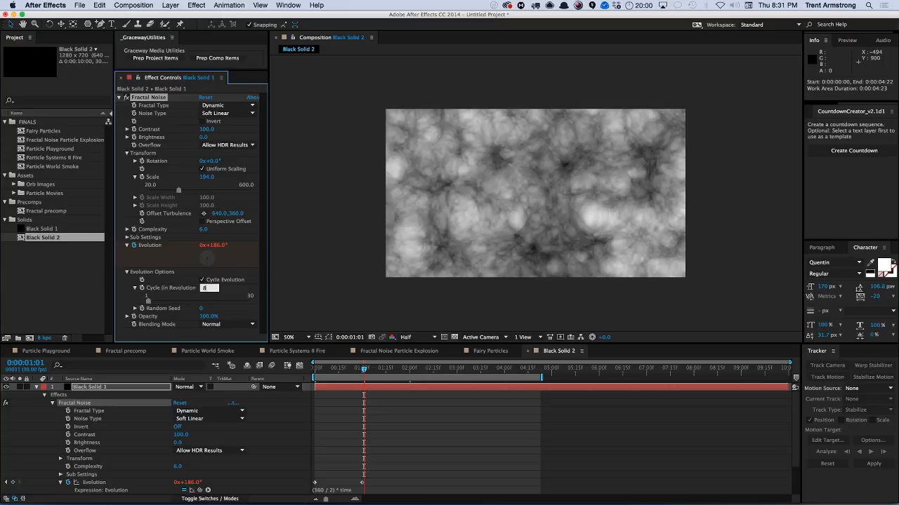
key("Return")
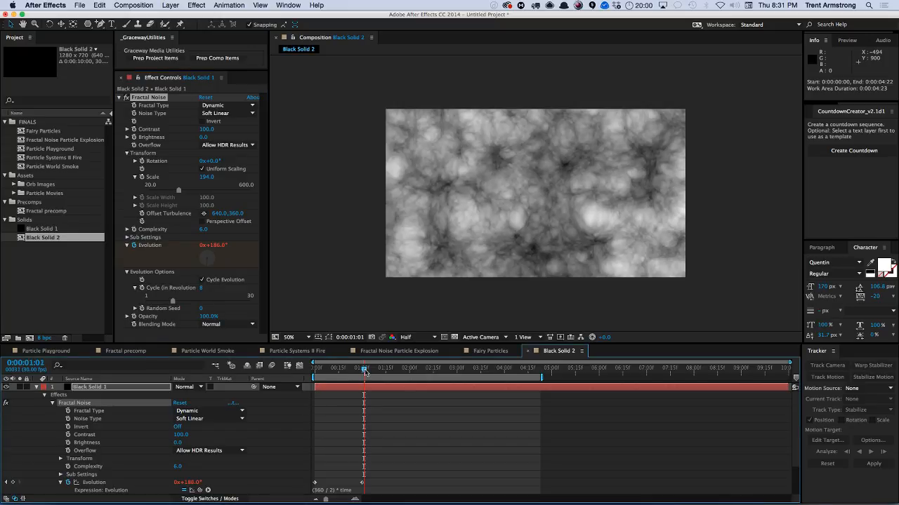
left_click_drag(365, 371, 548, 370)
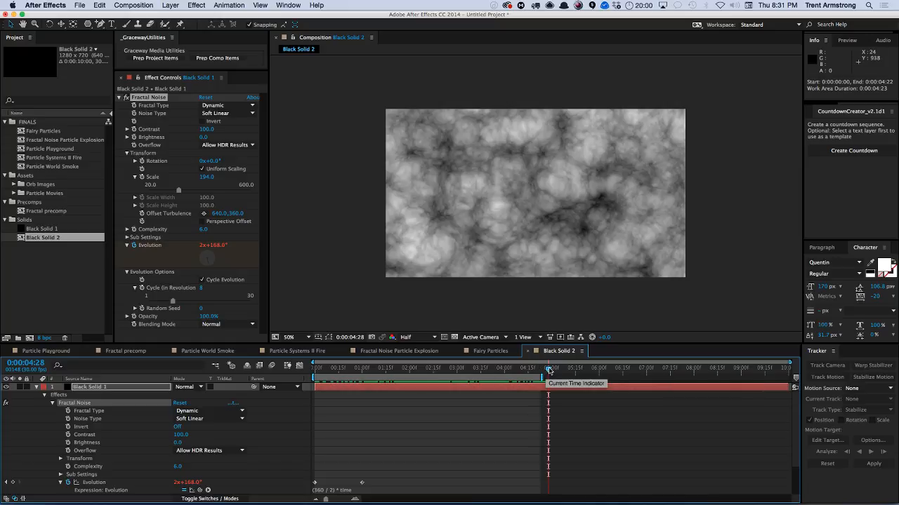
left_click_drag(549, 370, 699, 365)
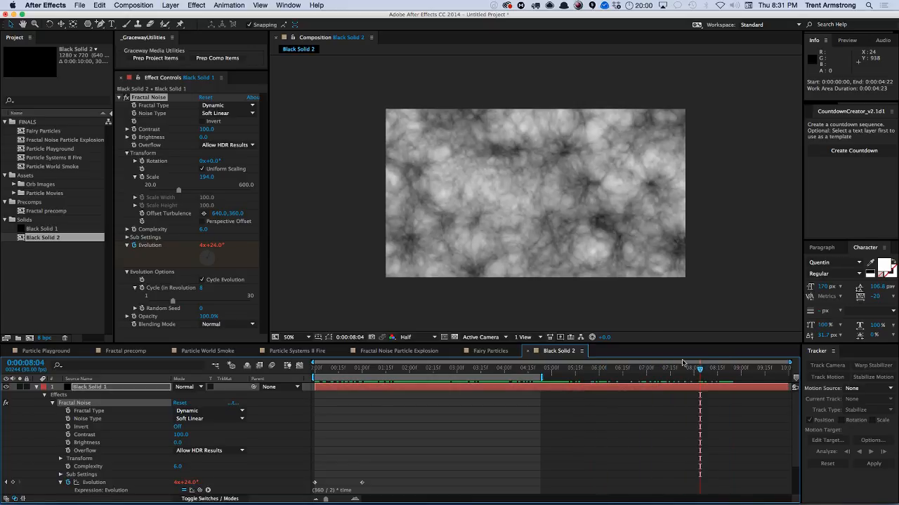
Change the Evolution expression to "(360 / 1) * time".
left_click(335, 491)
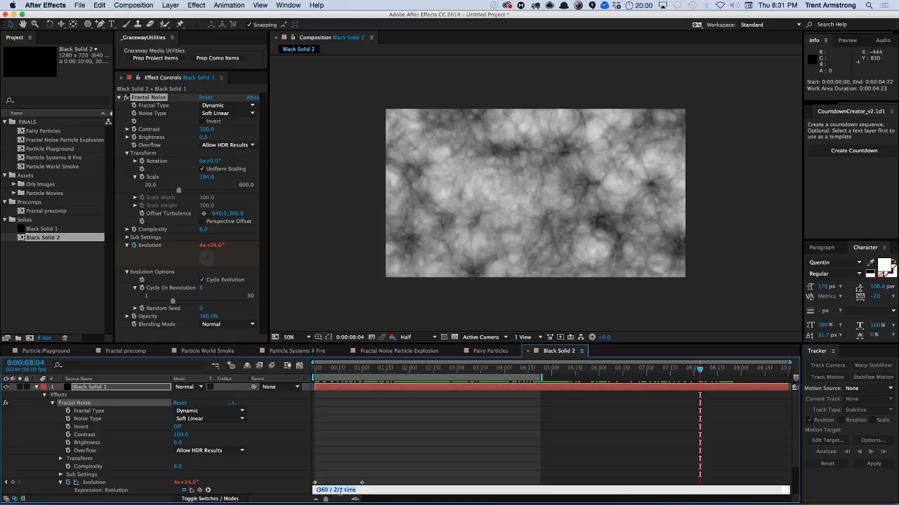
left_click(342, 490)
type("1")
key("KP_Enter")
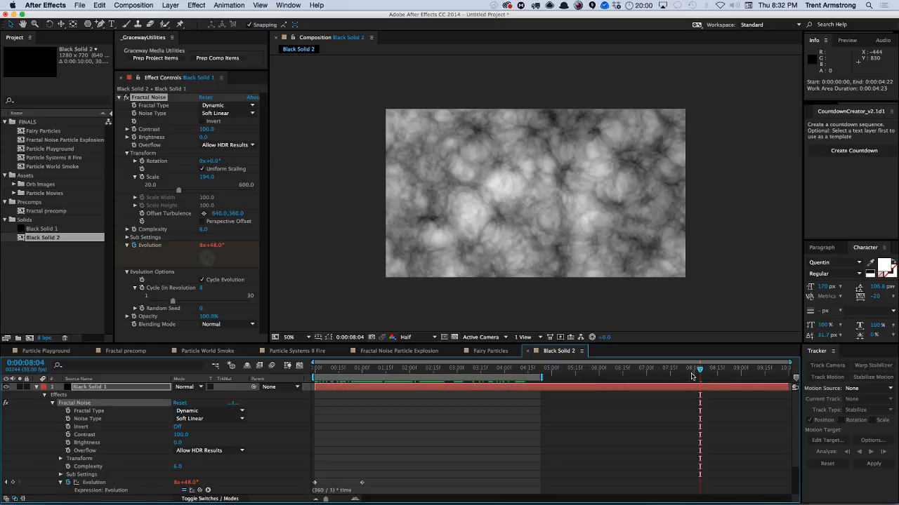
Set the work area end at 8 seconds and preview the composition.
left_click_drag(700, 370, 694, 371)
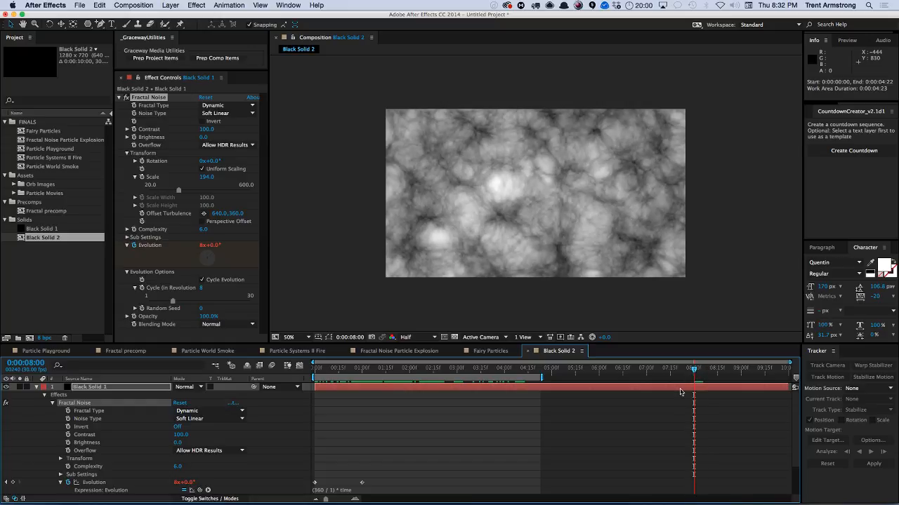
key("n")
key("KP_0")
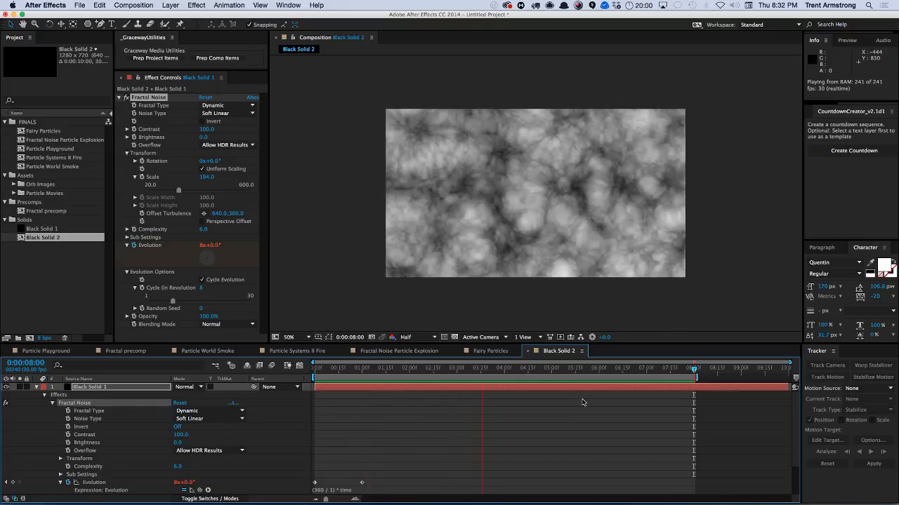
key("space")
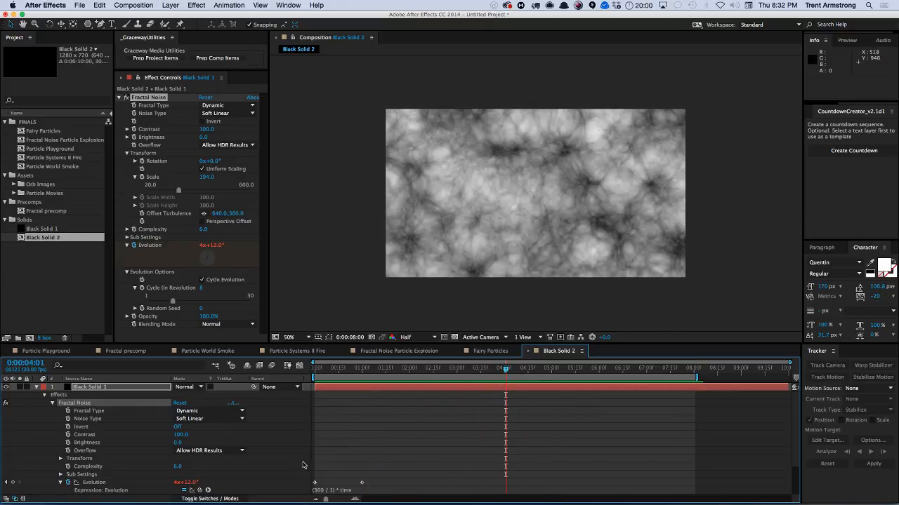
Pick-whip the expression's divisor to Cycle (in Revolutions), replacing the 1, and preview the result.
left_click(76, 484)
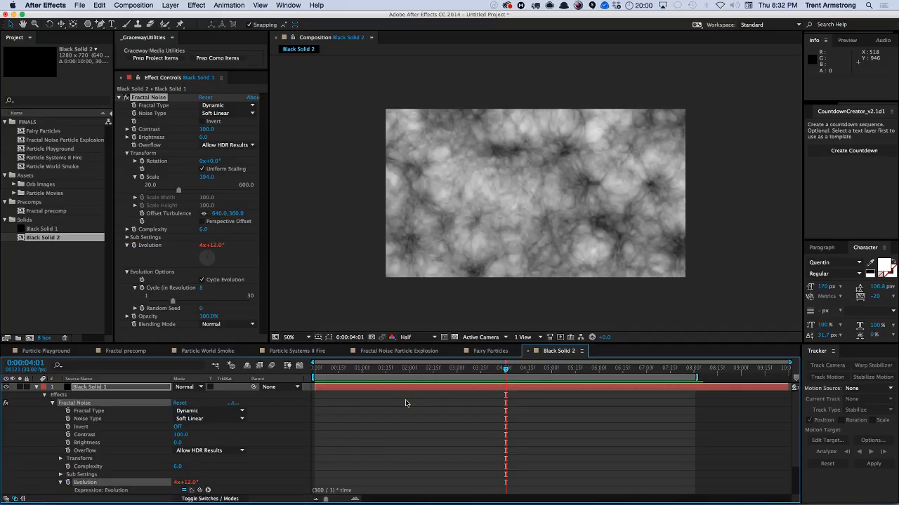
scroll(388, 437, "down", 2)
left_click(330, 471)
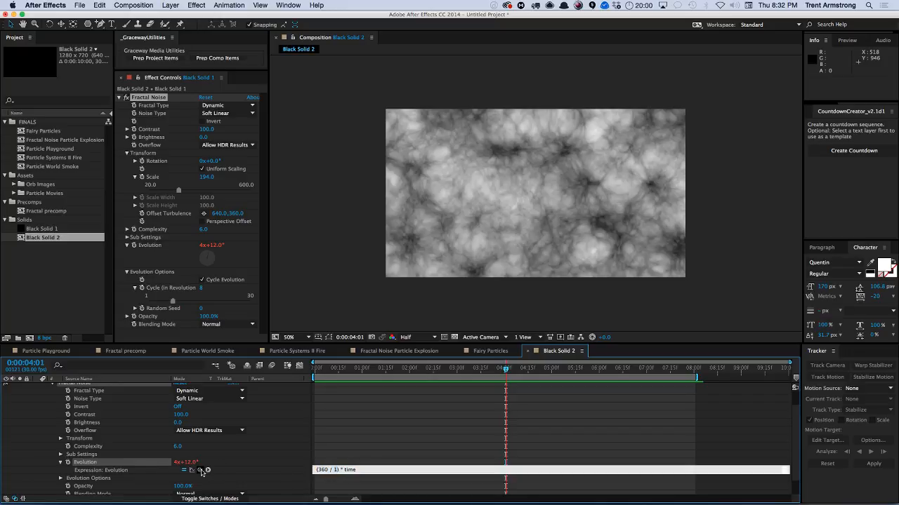
left_click_drag(200, 470, 162, 295)
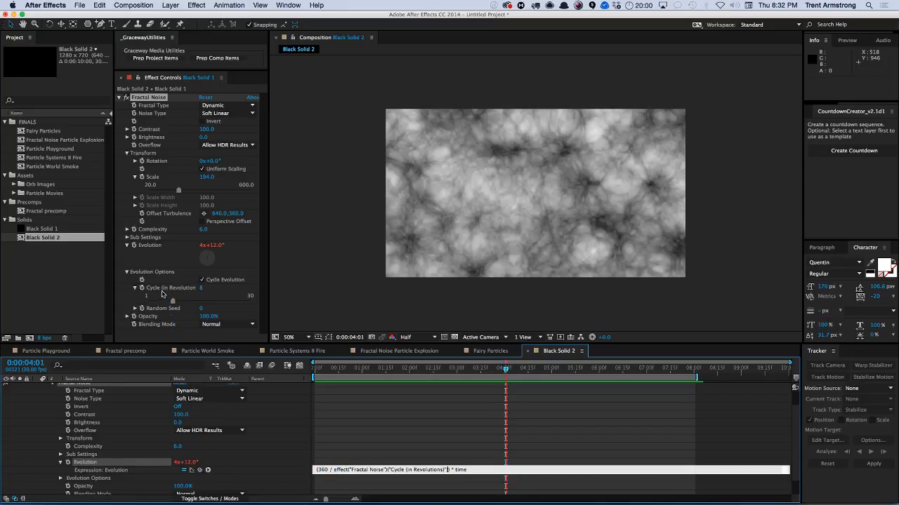
key("KP_Enter")
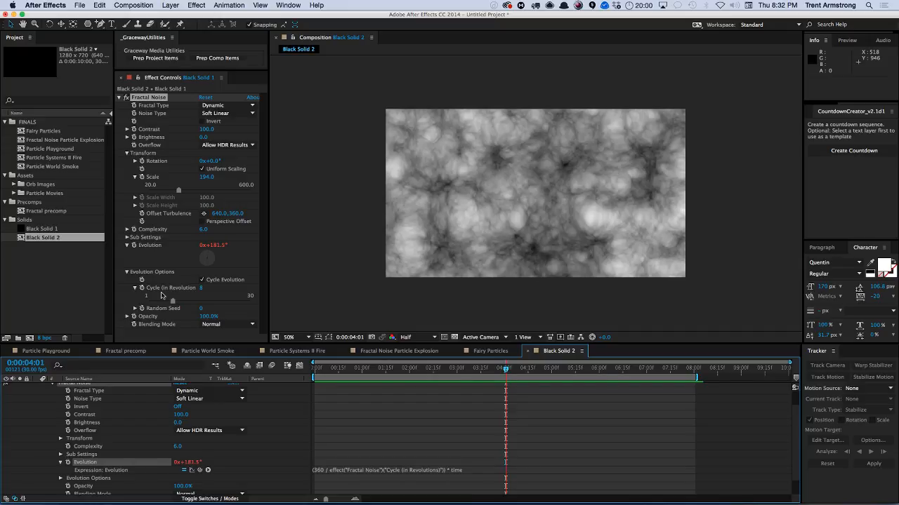
key("KP_0")
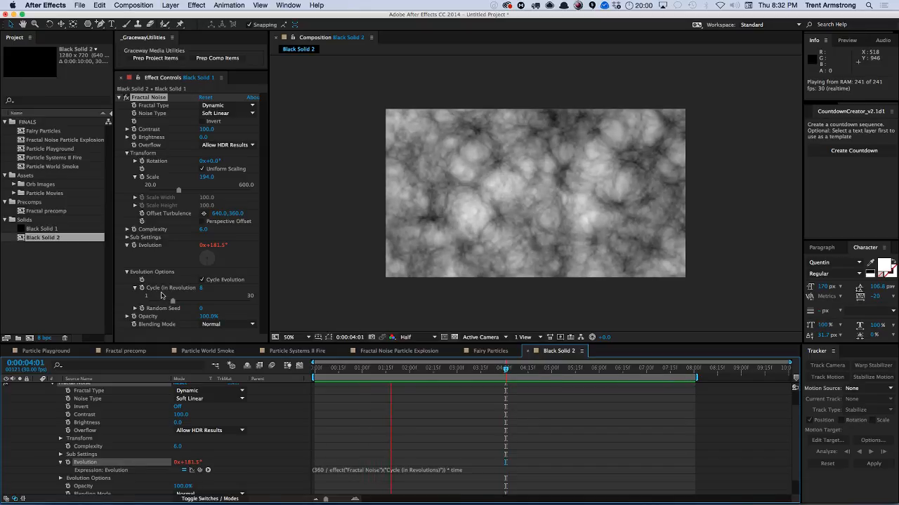
Undo the pick-whip change and rewrite the Evolution expression as ((360 * Cycle (in Revolutions)) / 10 * time.
key("space")
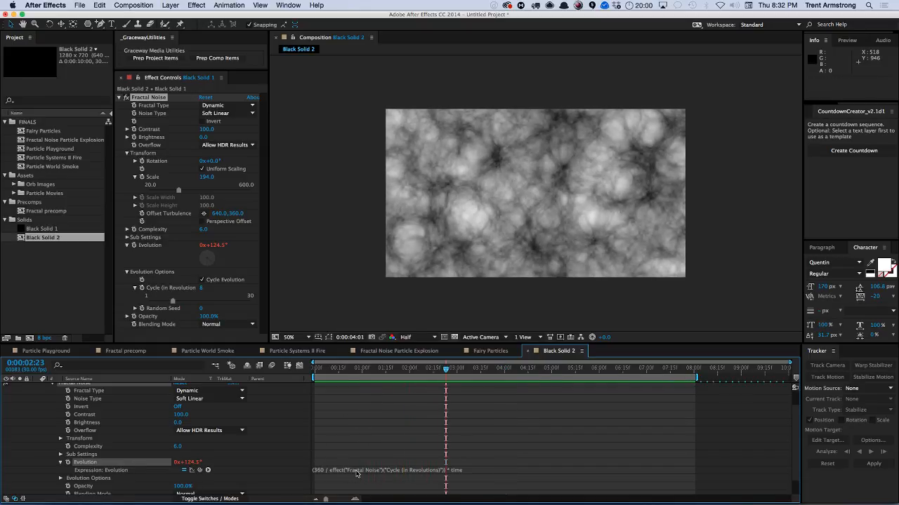
left_click(361, 459)
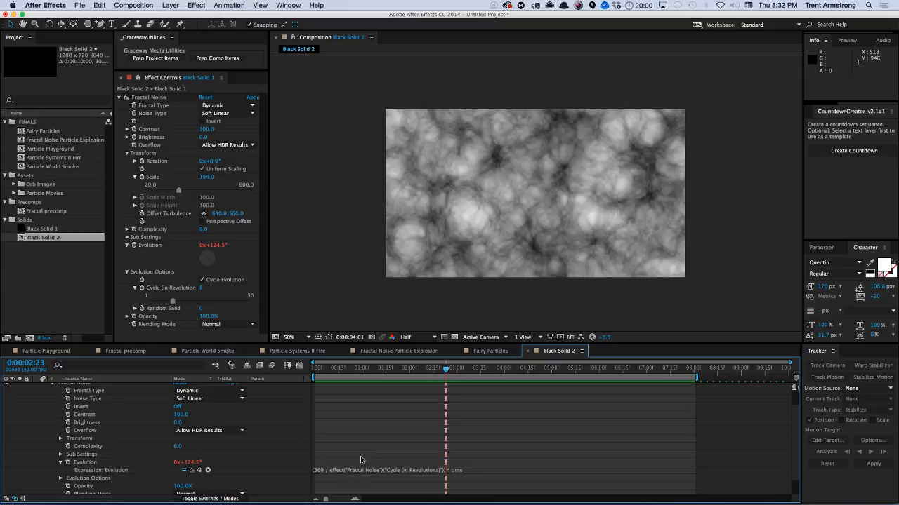
key("super+z")
left_click(325, 475)
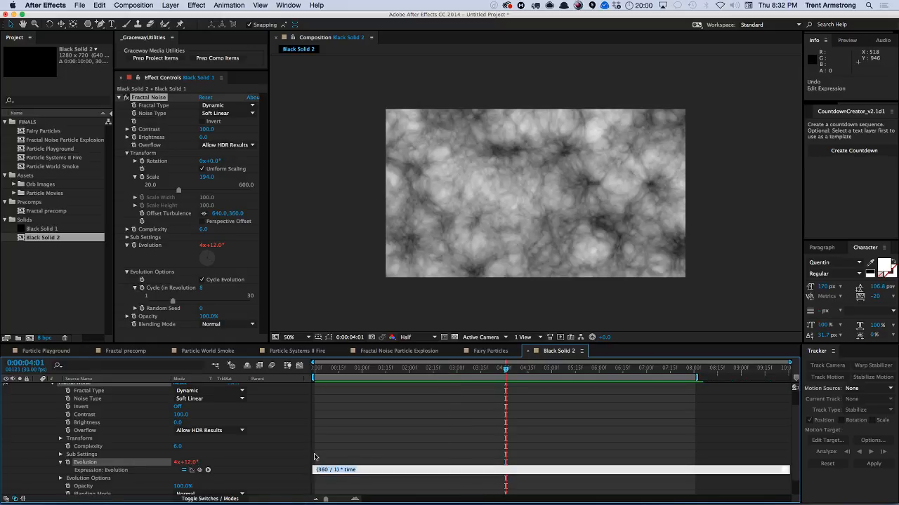
key("Left")
type("(")
type("*")
left_click_drag(200, 470, 161, 294)
type(") / ")
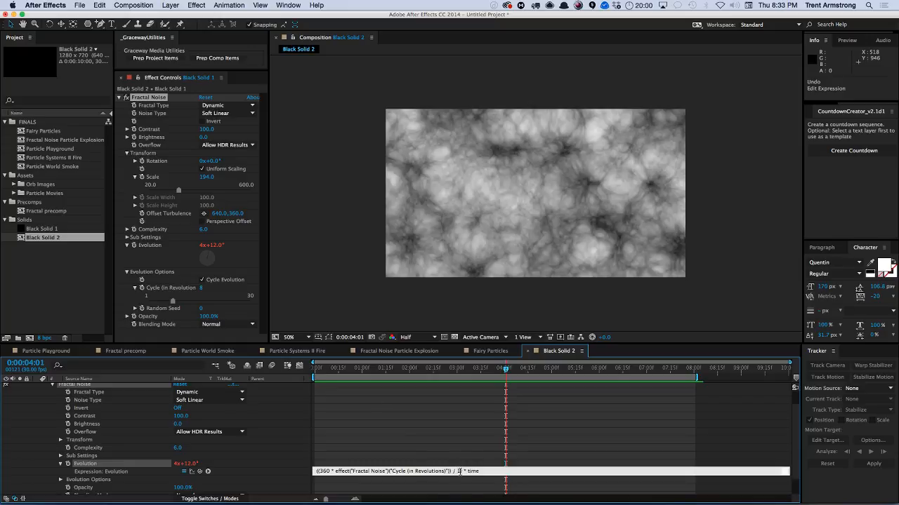
type("10")
key("KP_Enter")
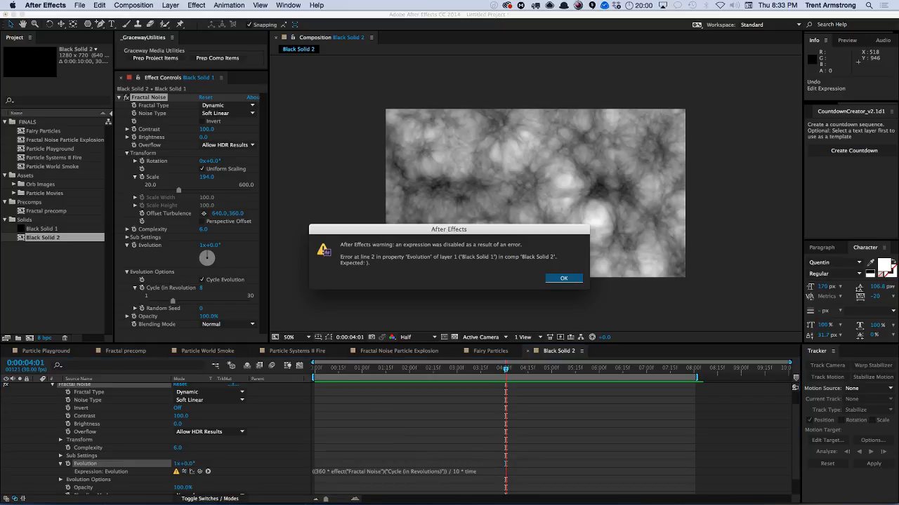
key("Return")
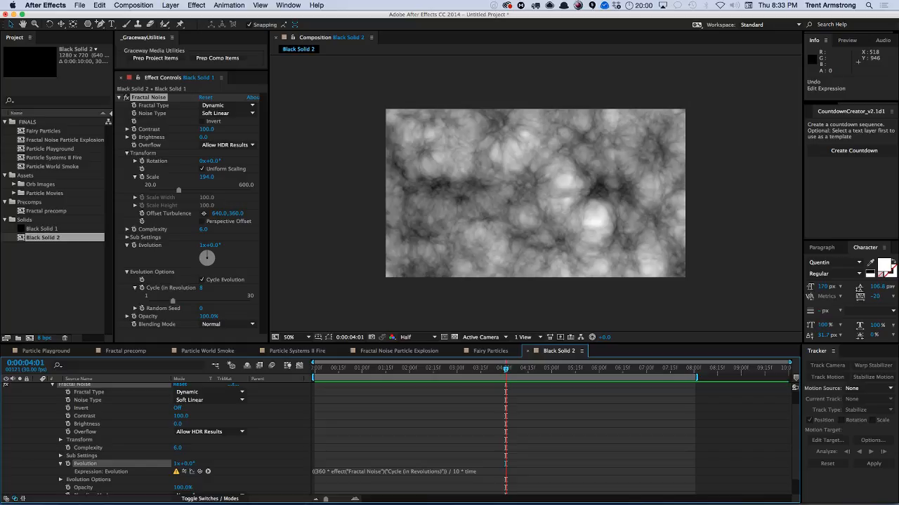
Add the missing closing parenthesis so the expression reads ((360 * Cycle (in Revolutions)) / 10) * time, and preview.
left_click(481, 473)
left_click(464, 471)
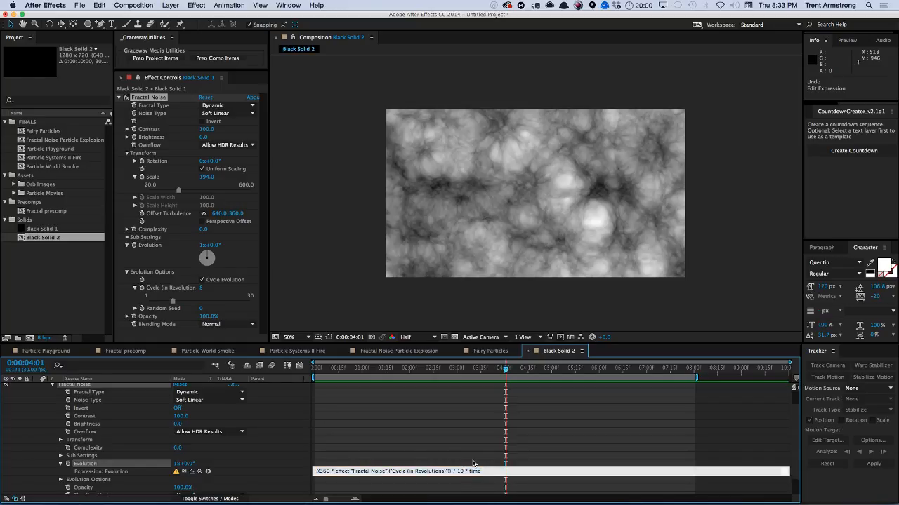
type(")")
left_click(472, 463)
key("KP_0")
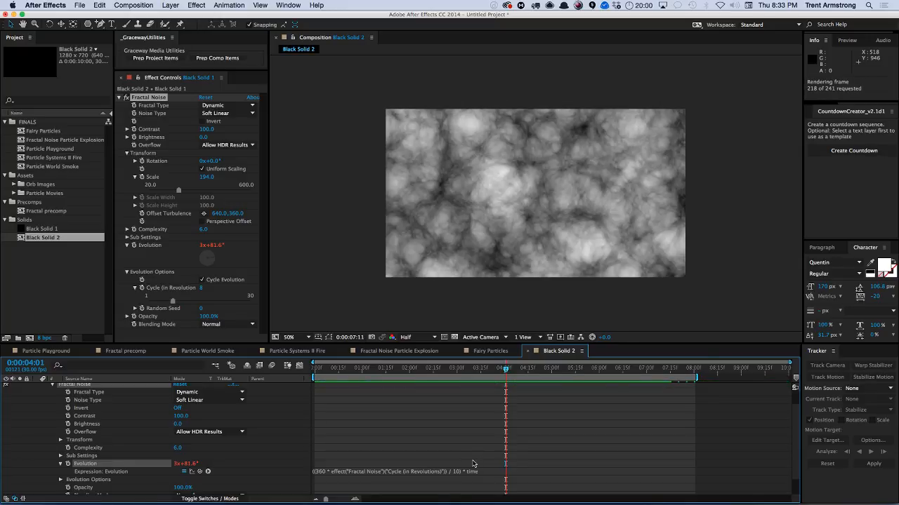
Extend the work area to the full composition, set Cycle (in Revolutions) to 4, and preview.
double_click(686, 377)
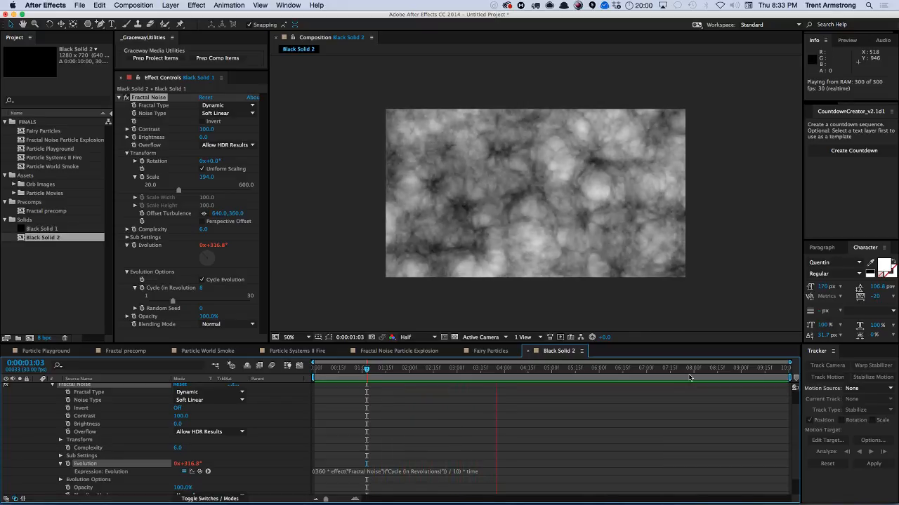
key("space")
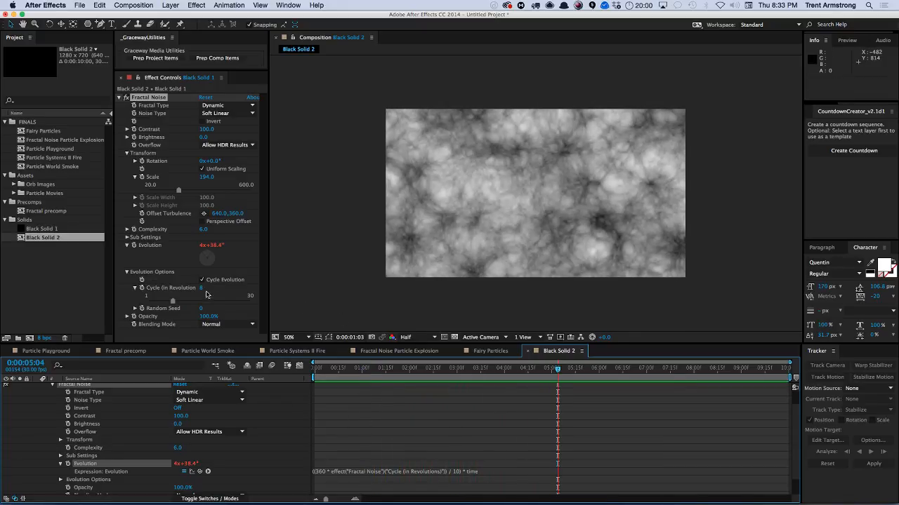
left_click(202, 288)
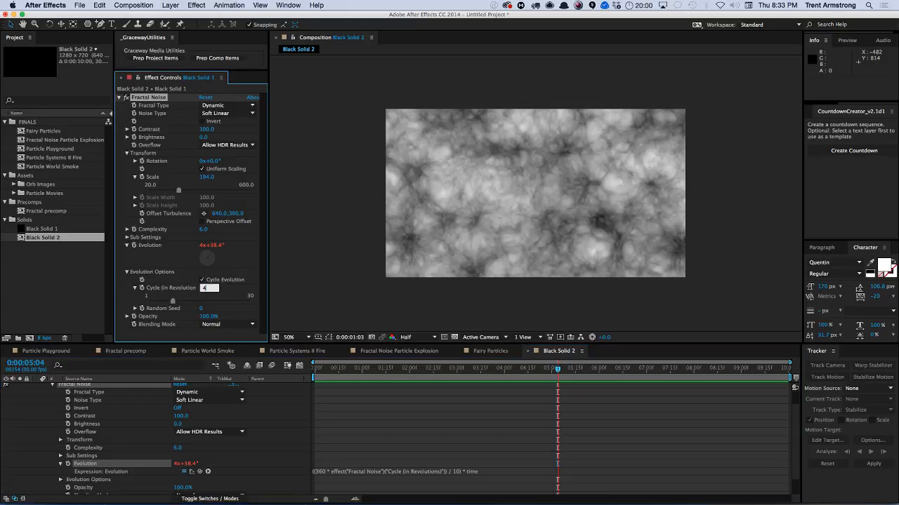
type("4")
key("Return")
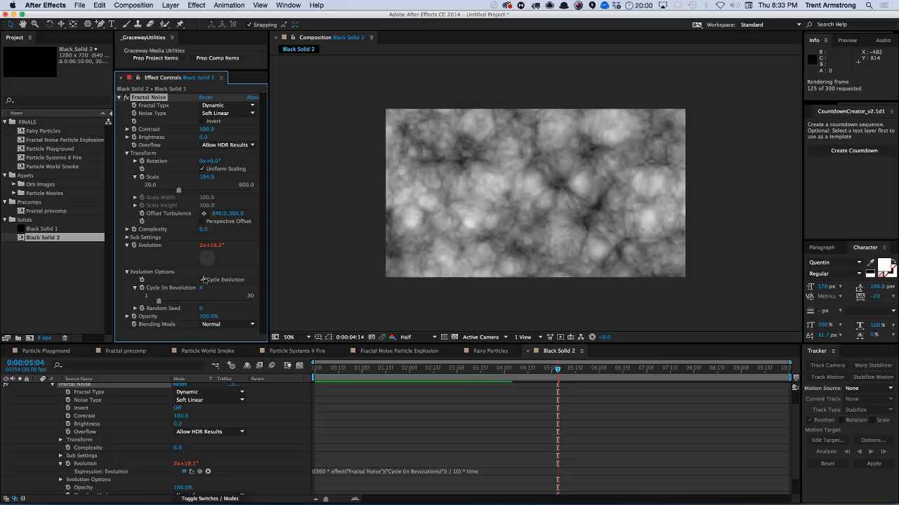
key("space")
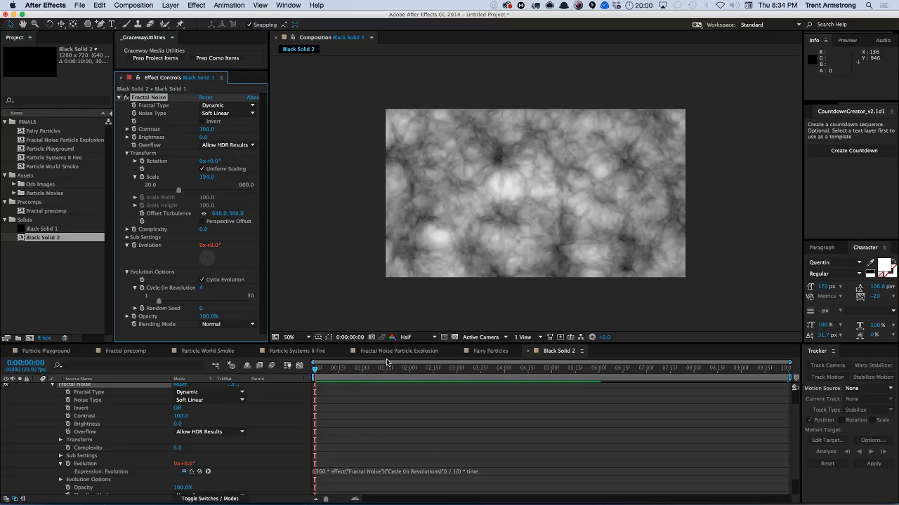
Set Cycle (in Revolutions) to 16 and preview the loop.
left_click(201, 289)
type("16")
key("Return")
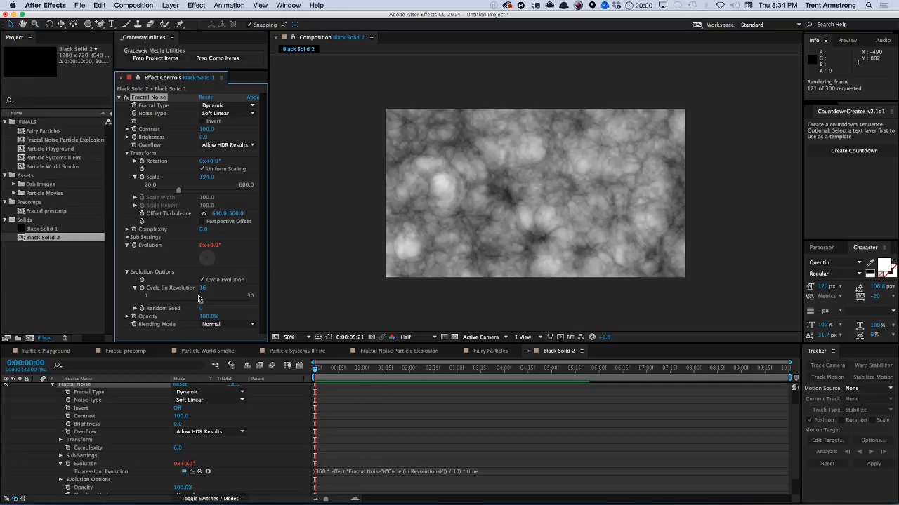
key("space")
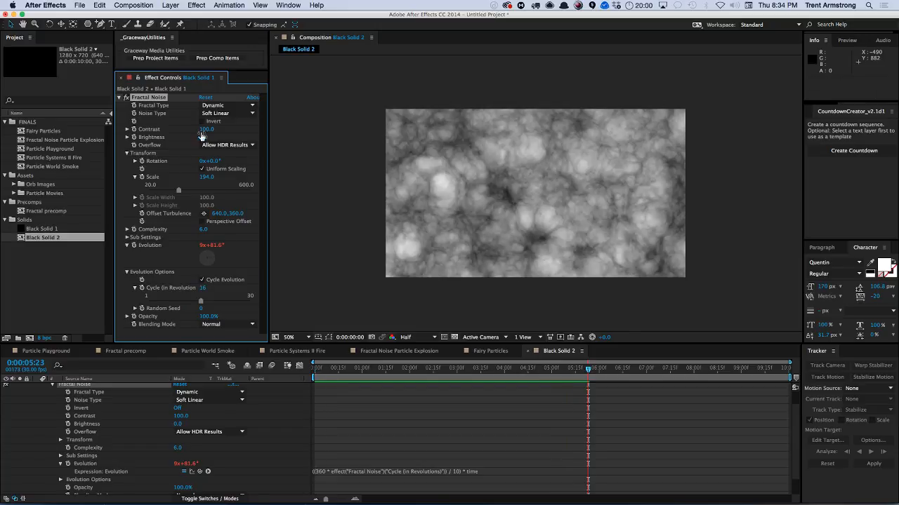
Set Contrast to 975, Scale to 35 and Brightness to -326 to turn the noise into sparse dots, and preview.
mouse_move(201, 132)
left_mouse_down()
mouse_move(237, 128)
mouse_move(179, 144)
mouse_move(226, 127)
mouse_move(189, 137)
left_mouse_up()
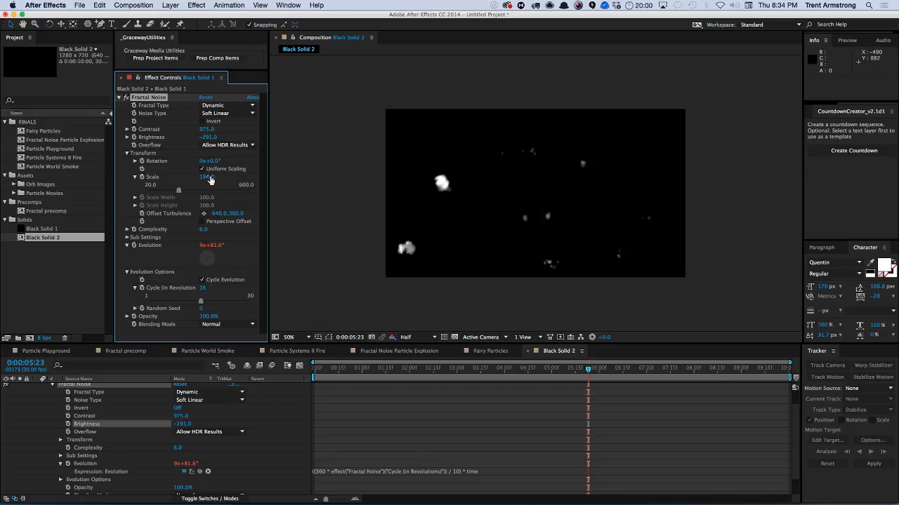
left_click_drag(205, 177, 155, 191)
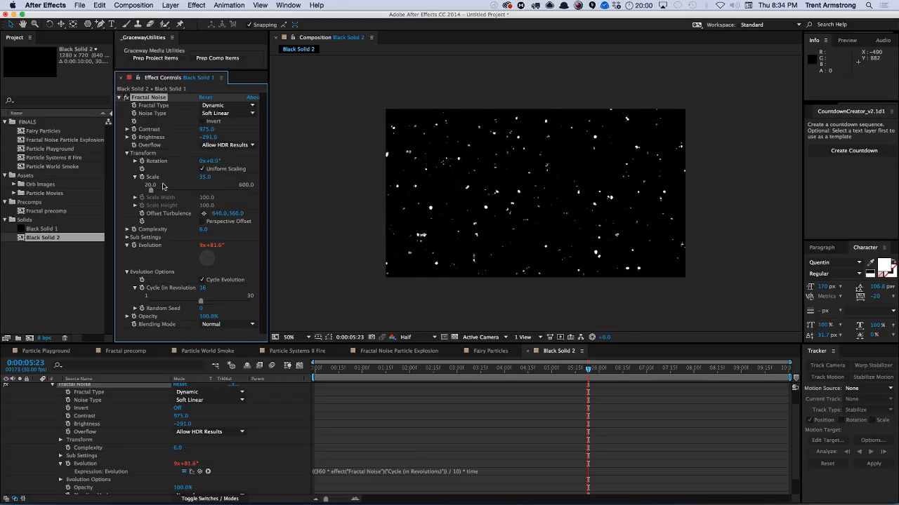
left_click_drag(206, 140, 196, 139)
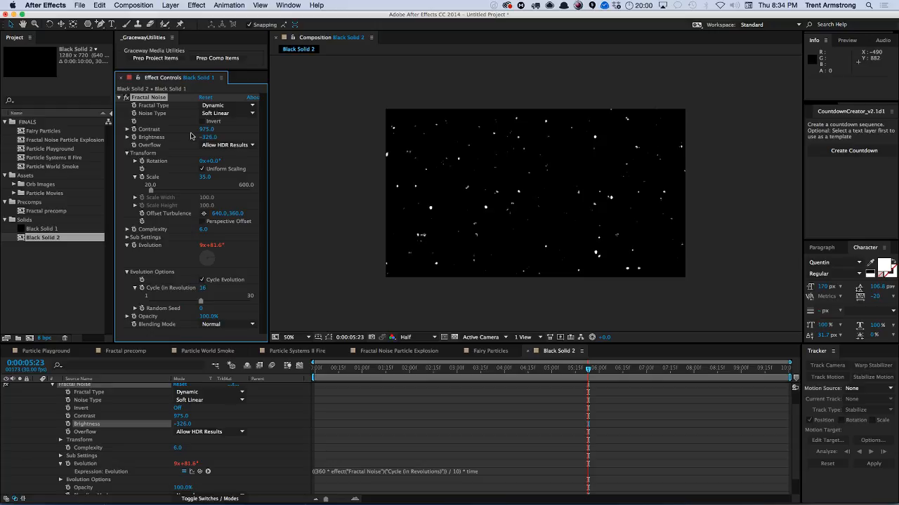
key("KP_0")
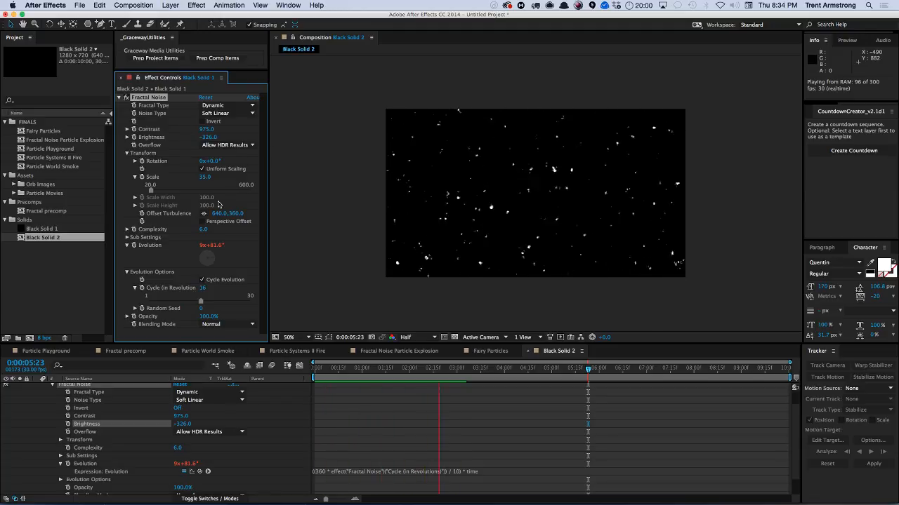
key("space")
Set Cycle (in Revolutions) back to 4.
left_click(203, 288)
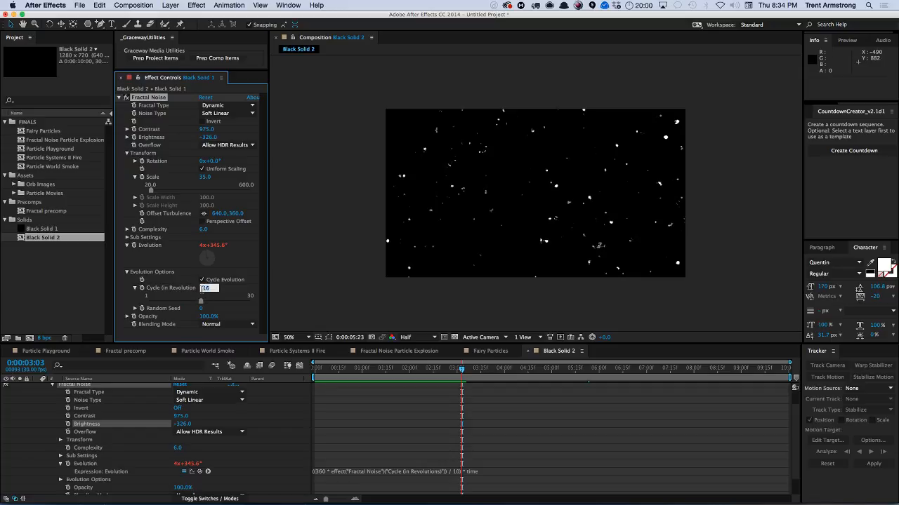
type("4")
key("Return")
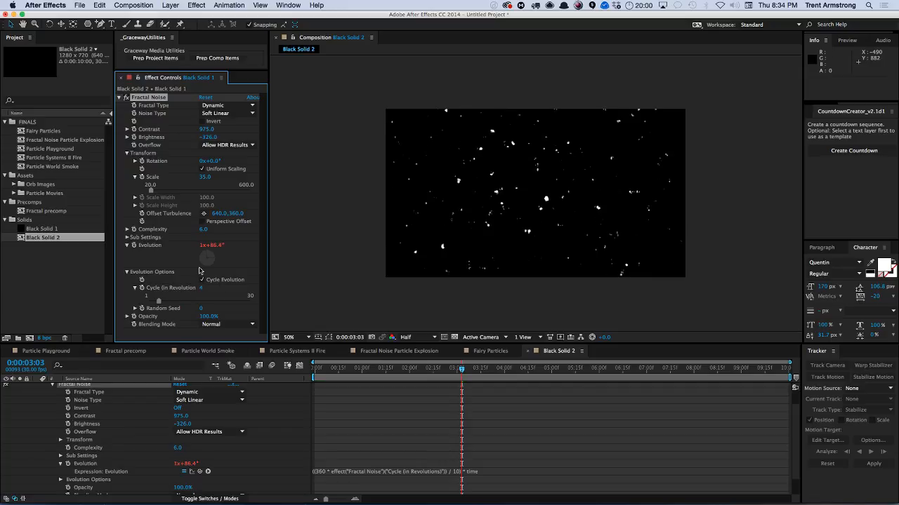
Raise Contrast to 1094 and lower Brightness to -385, then preview the stars.
left_click(205, 130)
mouse_move(207, 130)
left_mouse_down()
mouse_move(251, 129)
mouse_move(202, 137)
left_mouse_up()
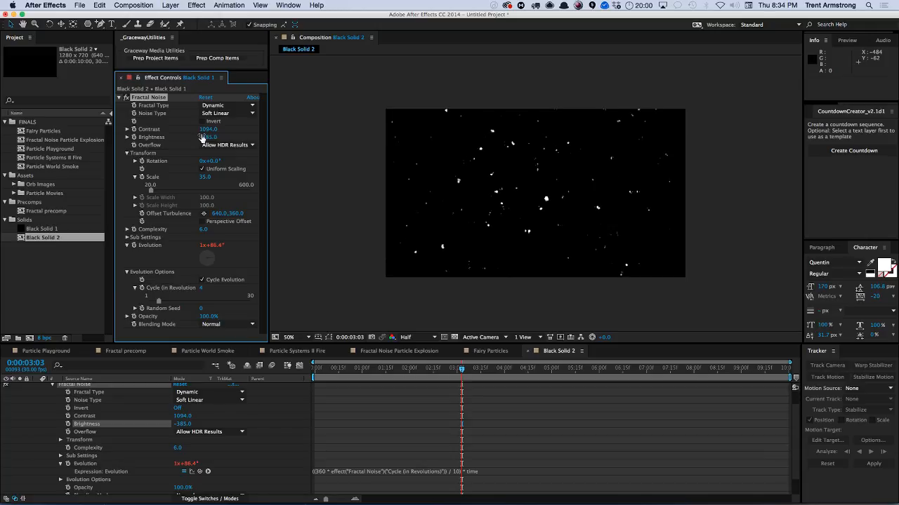
key("KP_0")
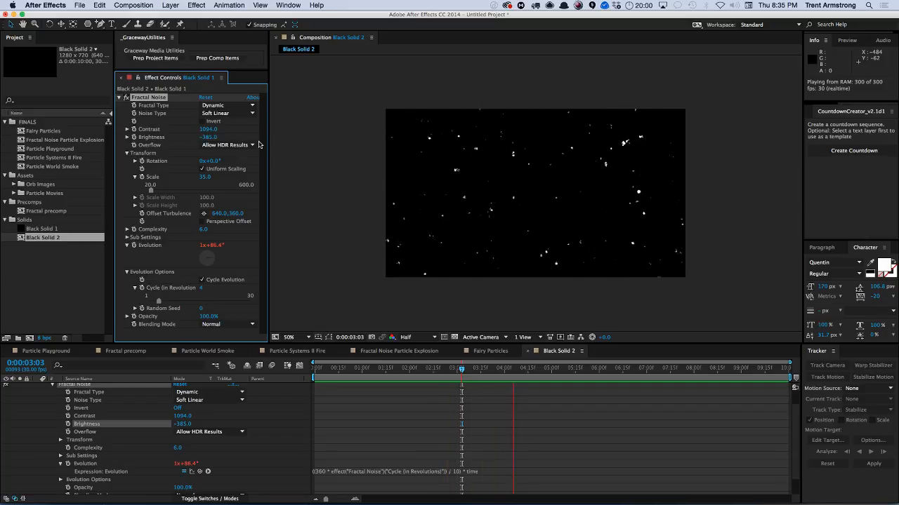
key("space")
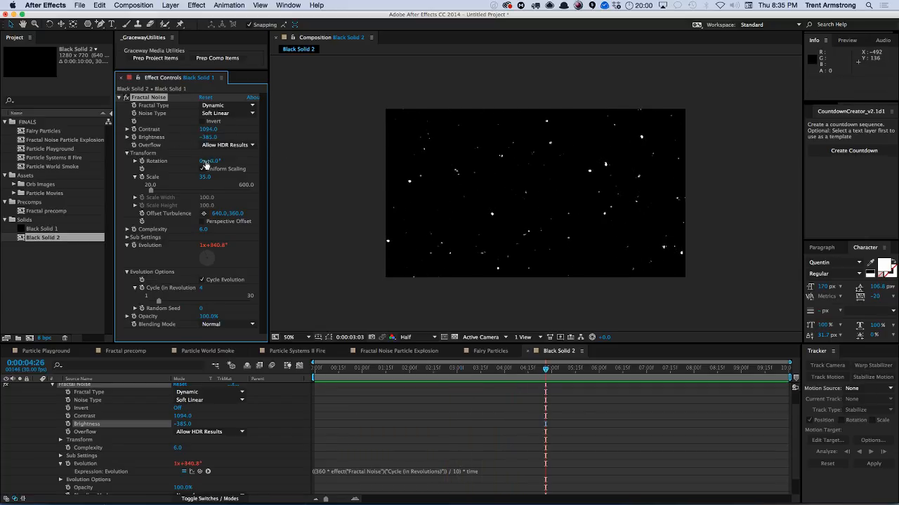
Set Scale to 17, Brightness to -467 and Cycle (in Revolutions) to 1, then preview.
left_click_drag(205, 180, 193, 180)
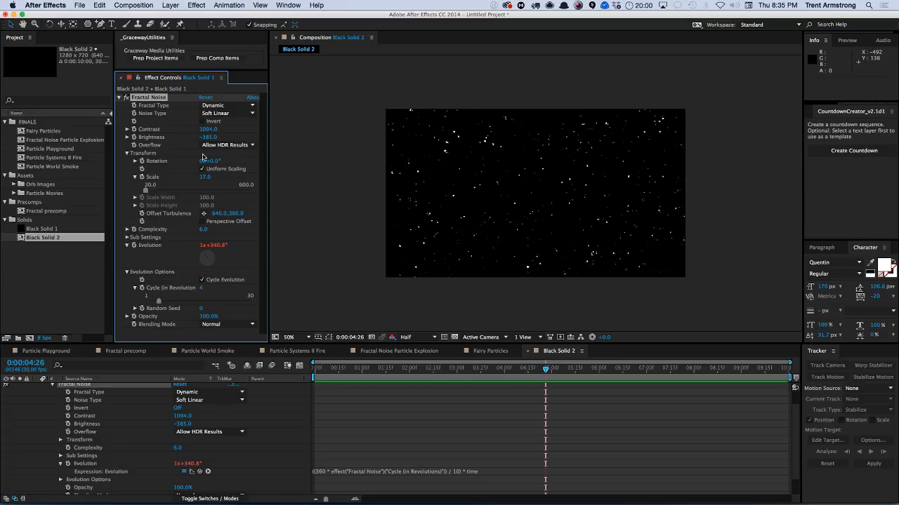
left_click_drag(205, 136, 190, 138)
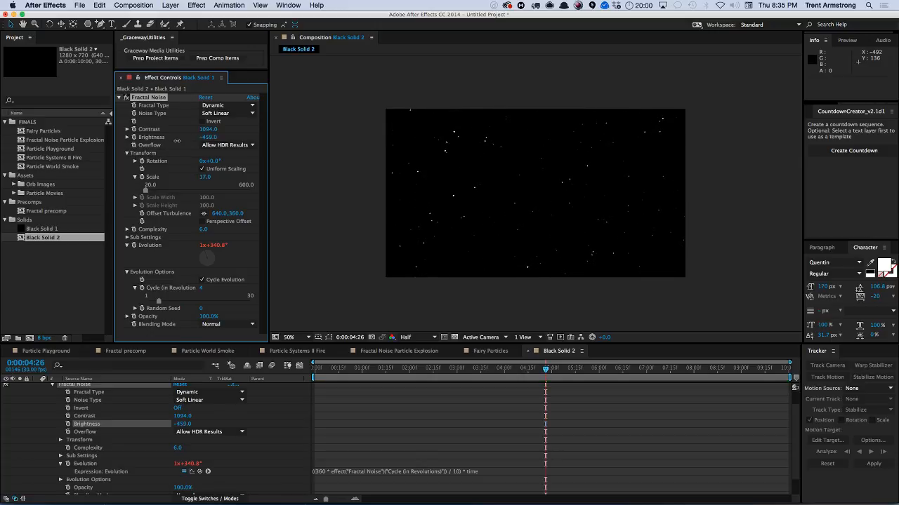
left_click(201, 290)
type("1")
key("Return")
key("KP_0")
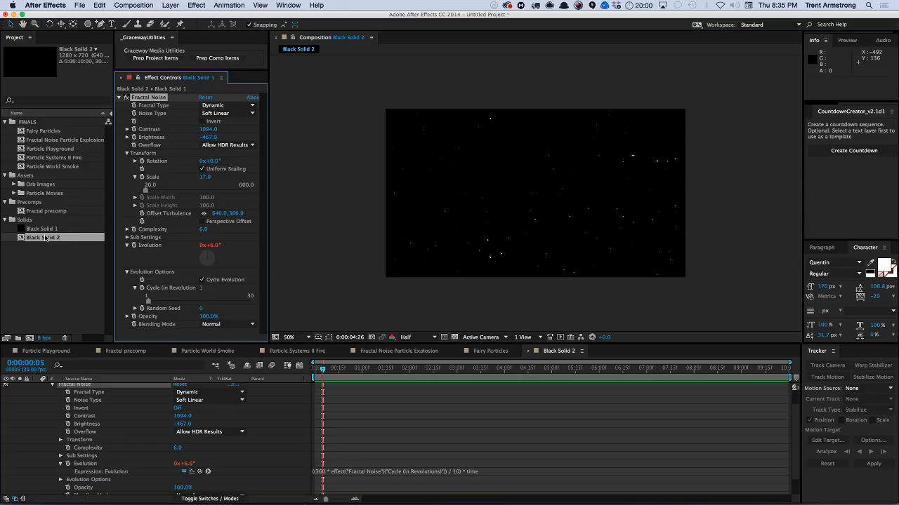
Move the Black Solid 2 composition into the FINALS folder and rename it Flickery Stars.
left_click_drag(44, 238, 48, 129)
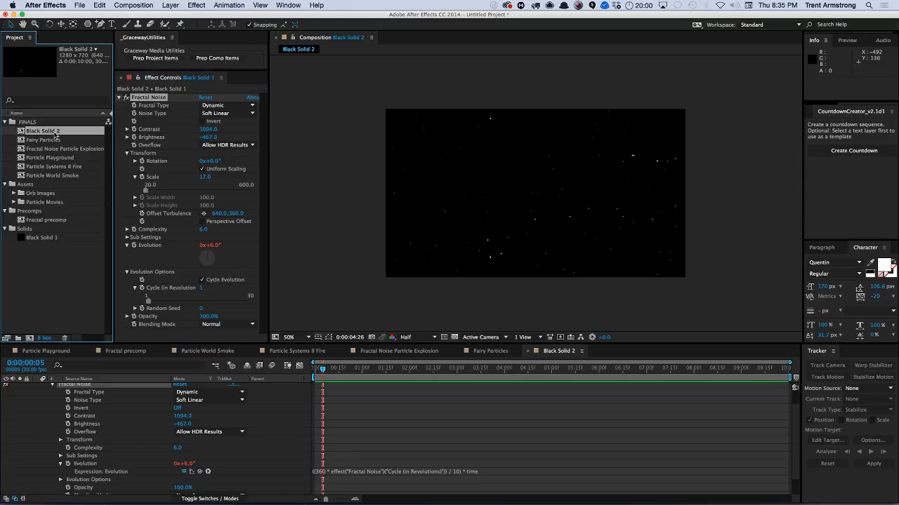
key("Return")
type("Fi")
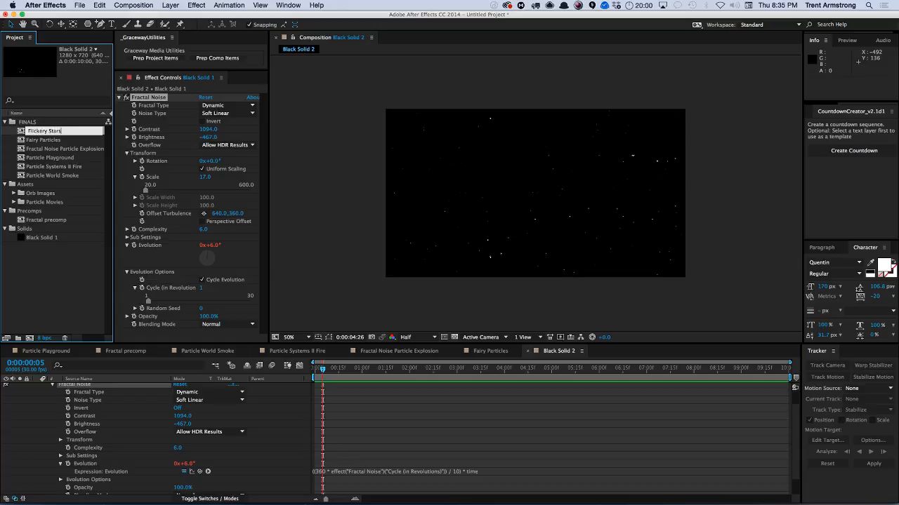
key("Return")
left_click(46, 122)
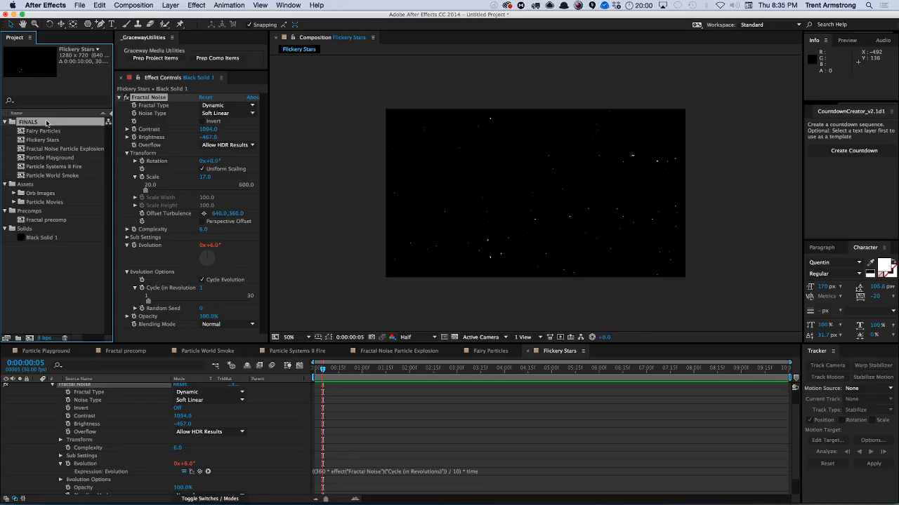
Create a new composition from the Black Solid 1 solid and move it into the FINALS folder.
left_click(40, 237)
left_click_drag(46, 275, 29, 339)
left_click_drag(44, 247, 43, 127)
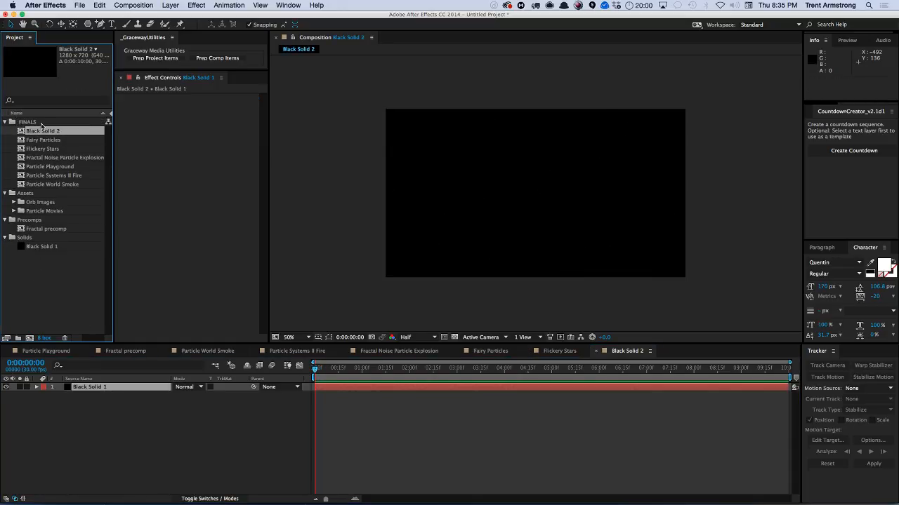
Copy the noise layer from Flickery Stars and paste it into the new Black Solid 2 composition.
left_click(100, 387)
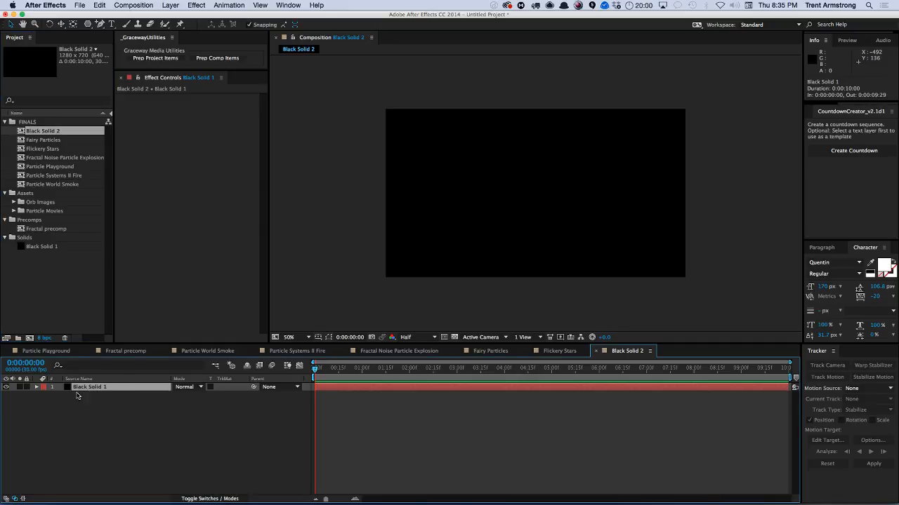
left_click(566, 352)
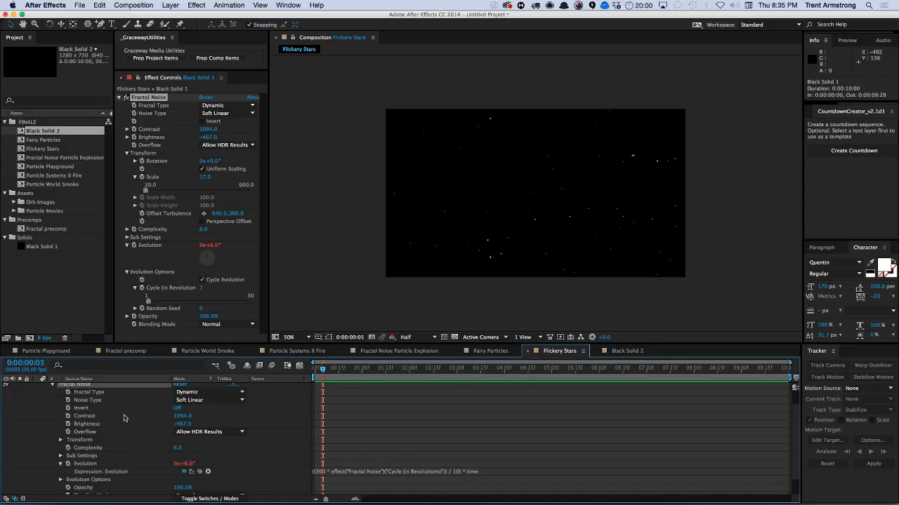
key("u")
left_click(99, 389)
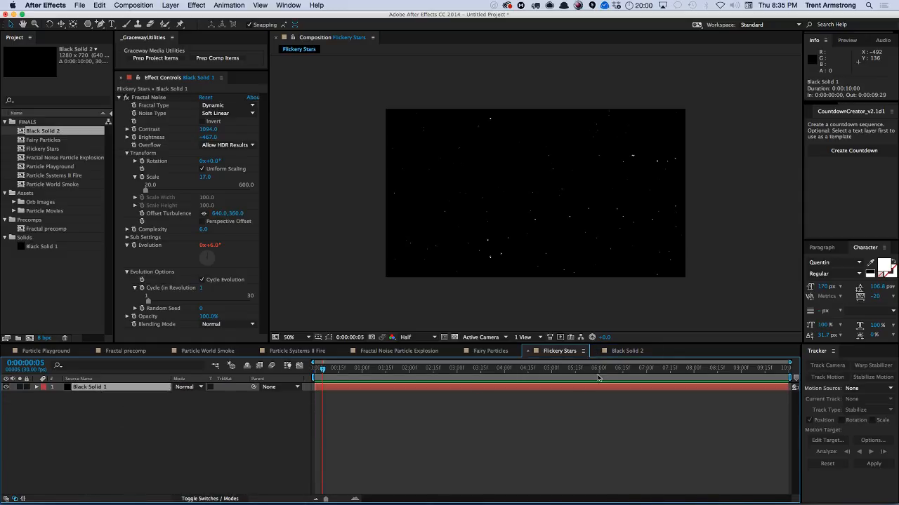
key("super+c")
left_click(624, 351)
key("super+v")
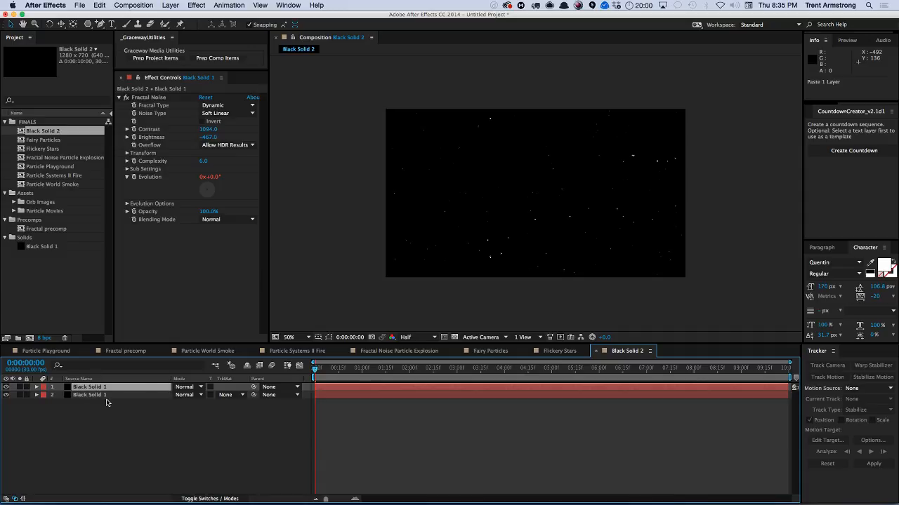
Apply Camera Lens Blur to the noise layer and set its Blur Radius to about 32.
left_click(190, 5)
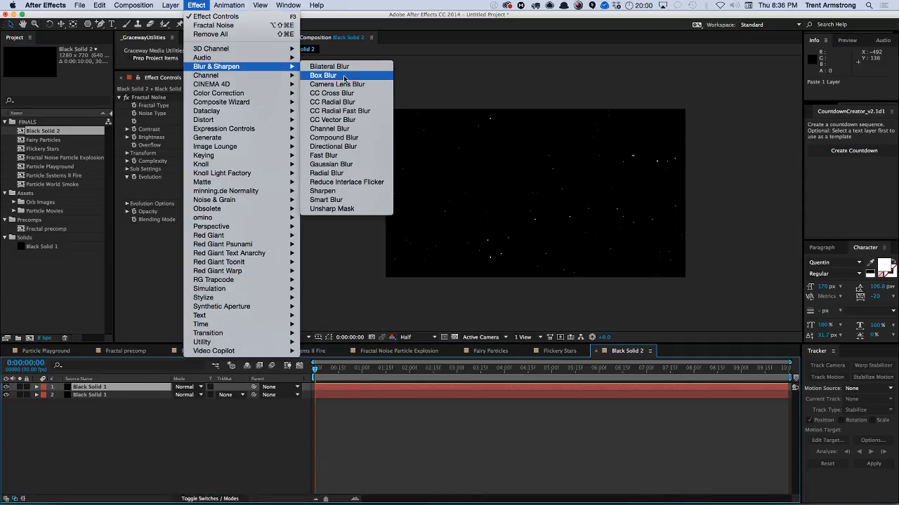
left_click(309, 83)
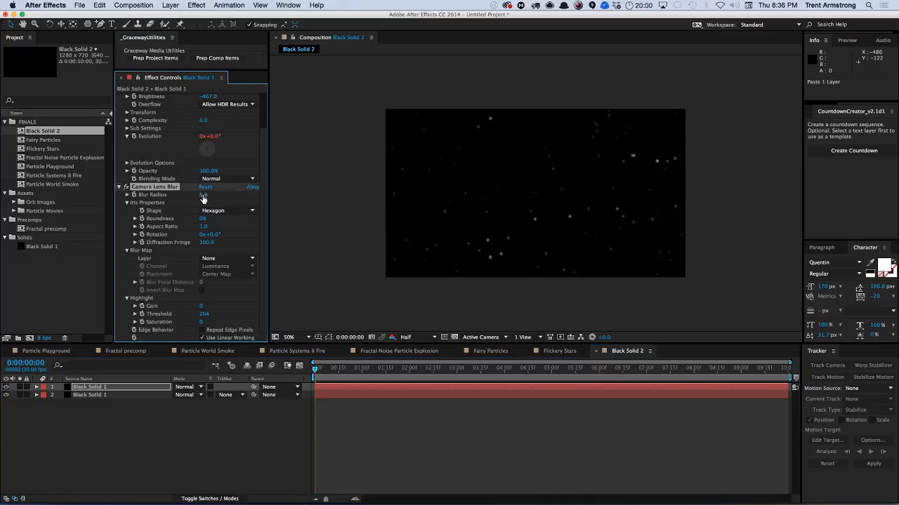
mouse_move(204, 196)
left_mouse_down()
mouse_move(224, 191)
mouse_move(190, 201)
left_mouse_up()
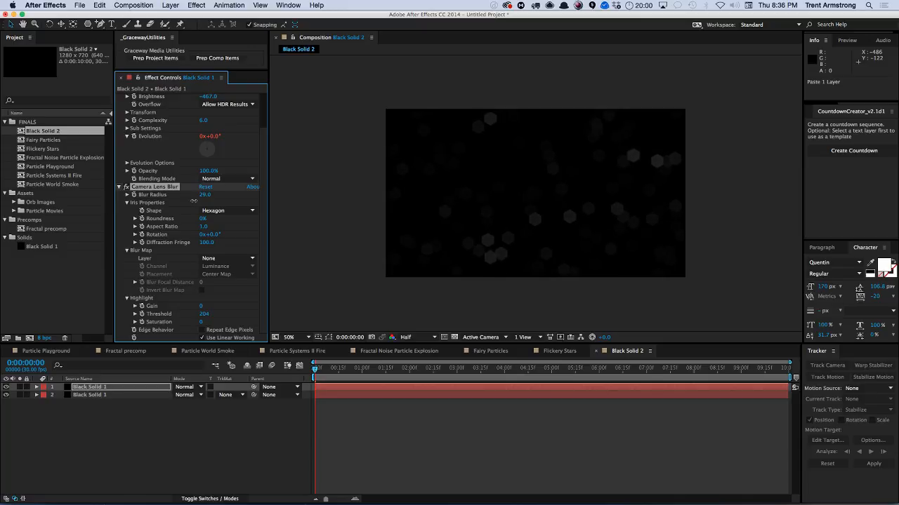
Add a Curves effect with the curve raised to brighten, and set the Fractal Noise Brightness to -497.
left_click(194, 7)
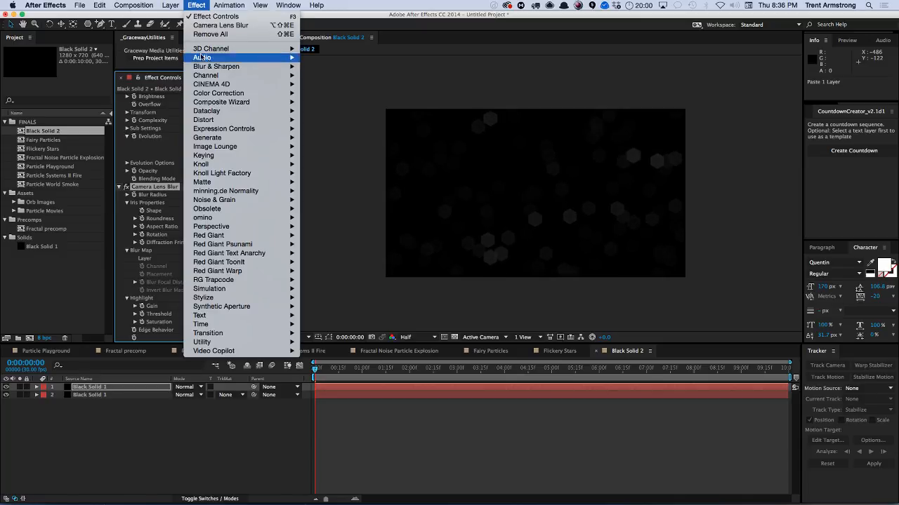
mouse_move(264, 93)
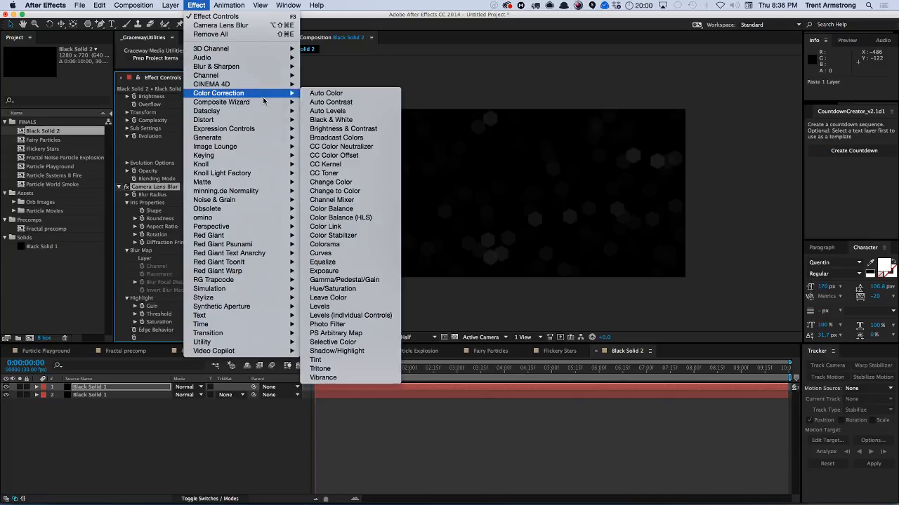
left_click(371, 253)
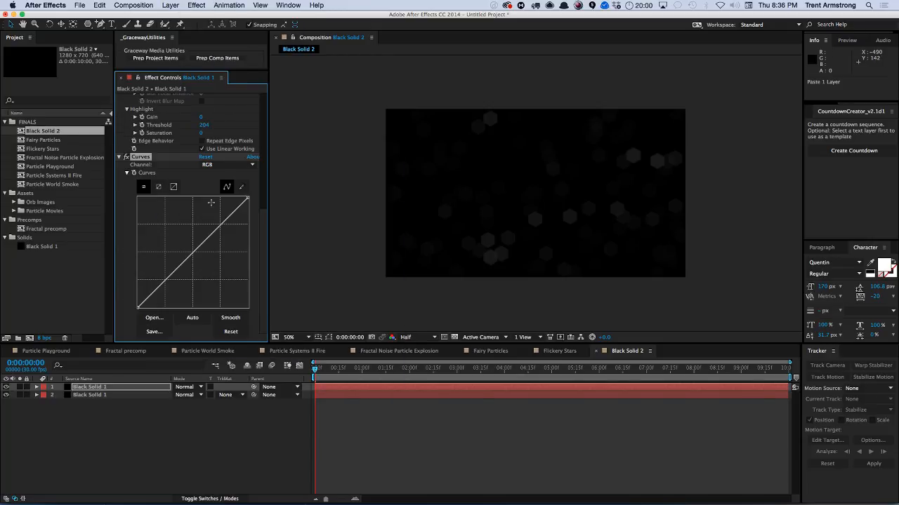
left_click_drag(245, 201, 208, 206)
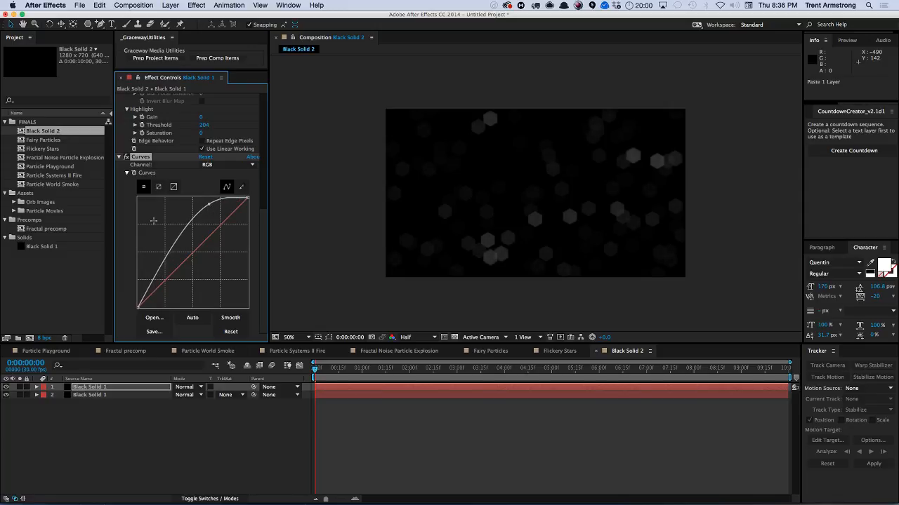
scroll(263, 114, "up", 10)
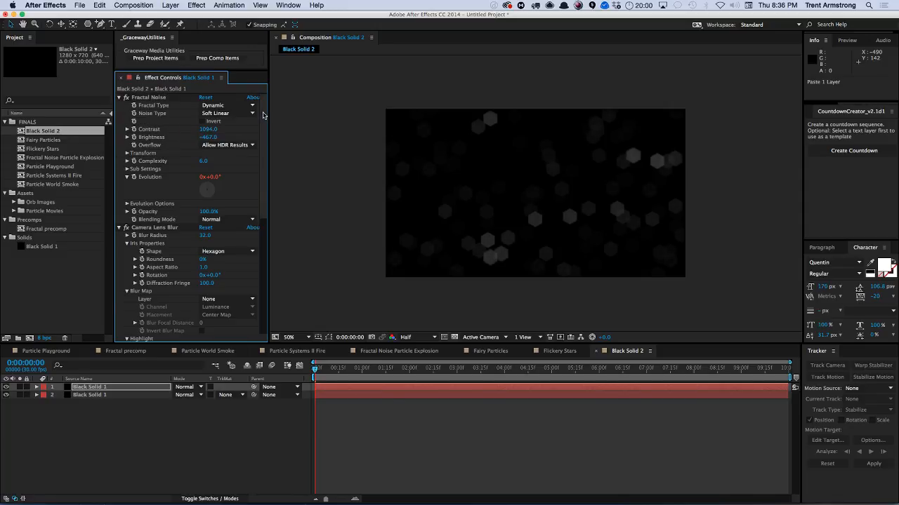
left_click(209, 137)
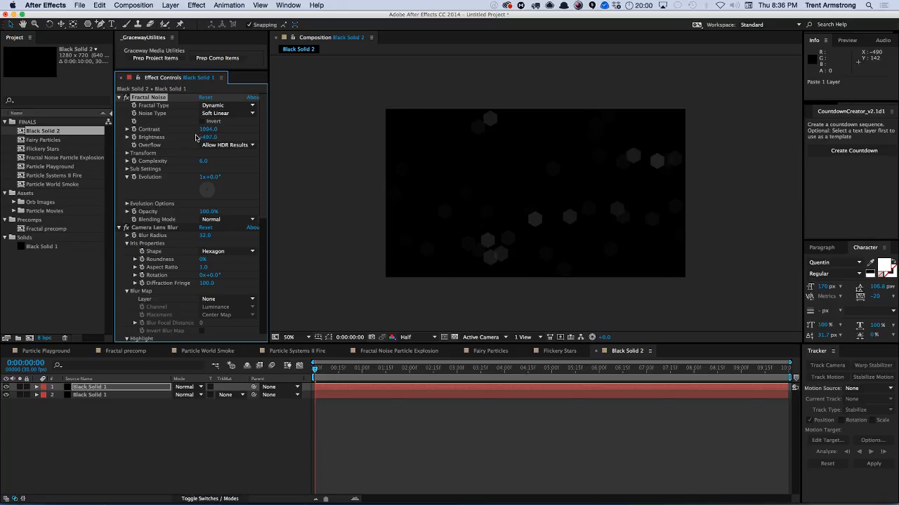
Draw a closed freeform mask with the Pen tool roughly around the frame's edges on the top noise layer.
left_click(90, 388)
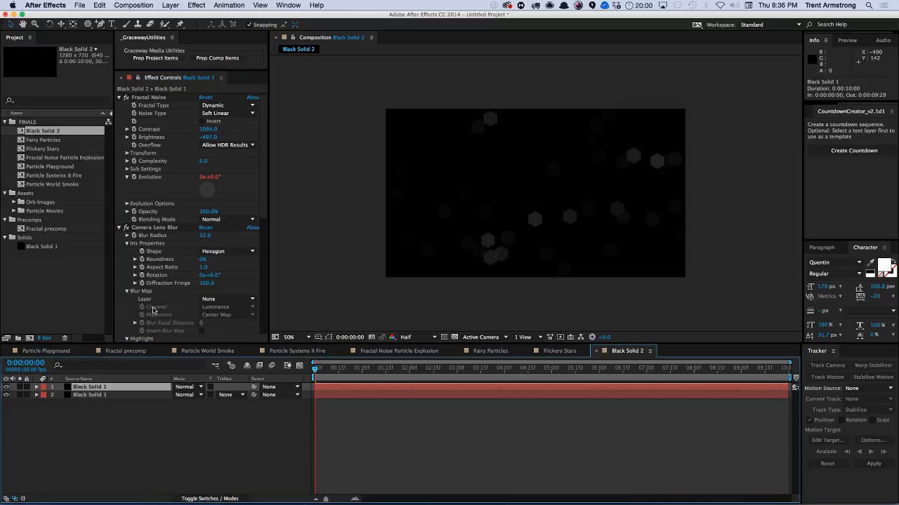
key("q")
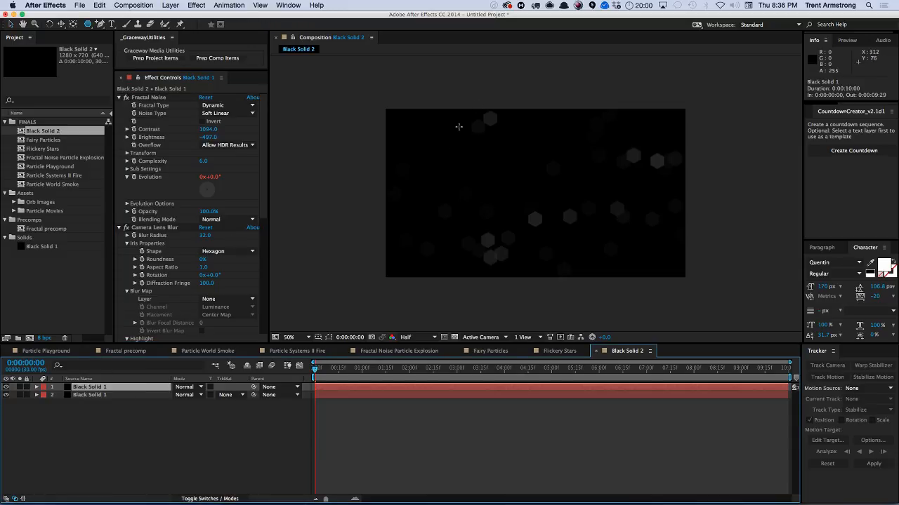
key("g")
left_click(441, 125)
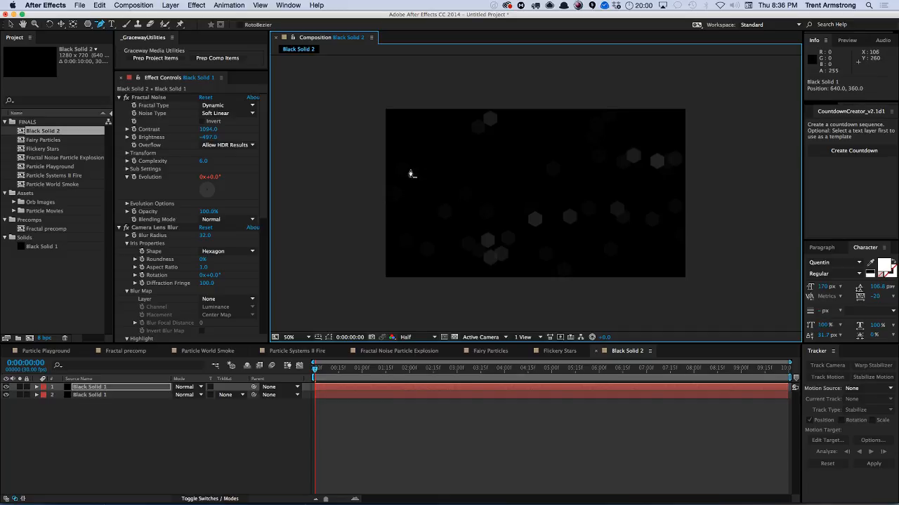
left_click(443, 116)
left_click(413, 152)
left_click(389, 195)
left_click(398, 241)
left_click(448, 259)
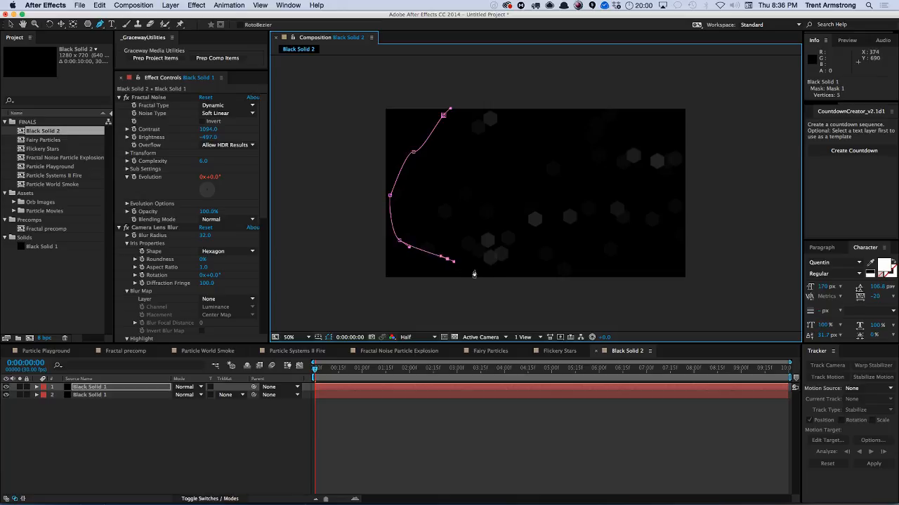
left_click(485, 270)
left_click(537, 262)
left_click(594, 262)
left_click(649, 243)
left_click(696, 205)
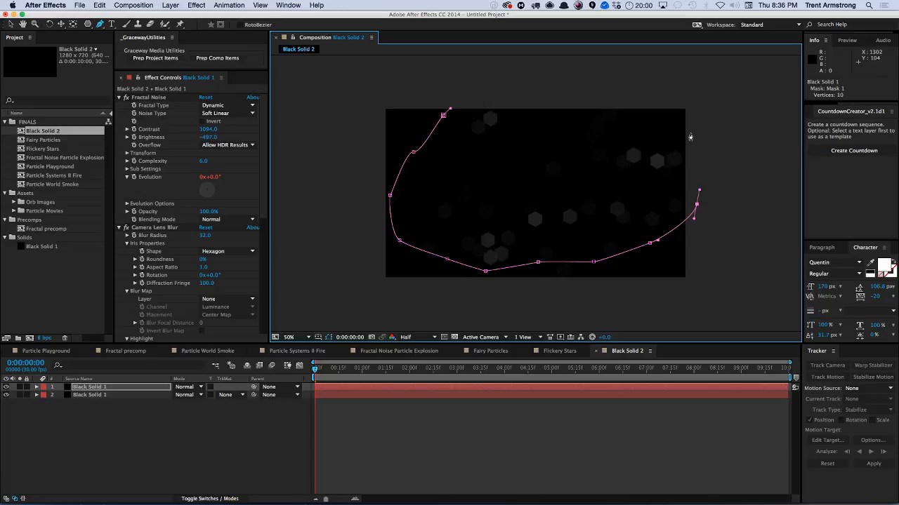
left_click(688, 129)
left_click(566, 135)
left_click(511, 113)
left_click(477, 104)
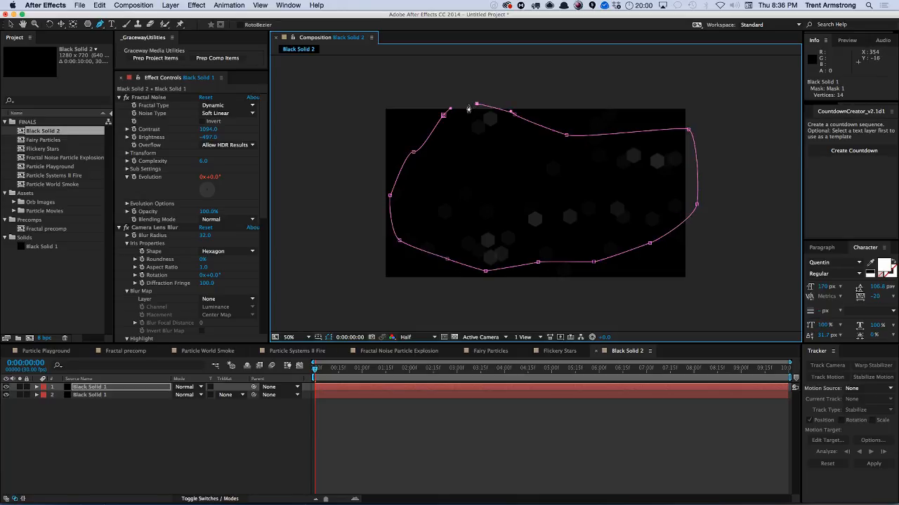
left_click(443, 115)
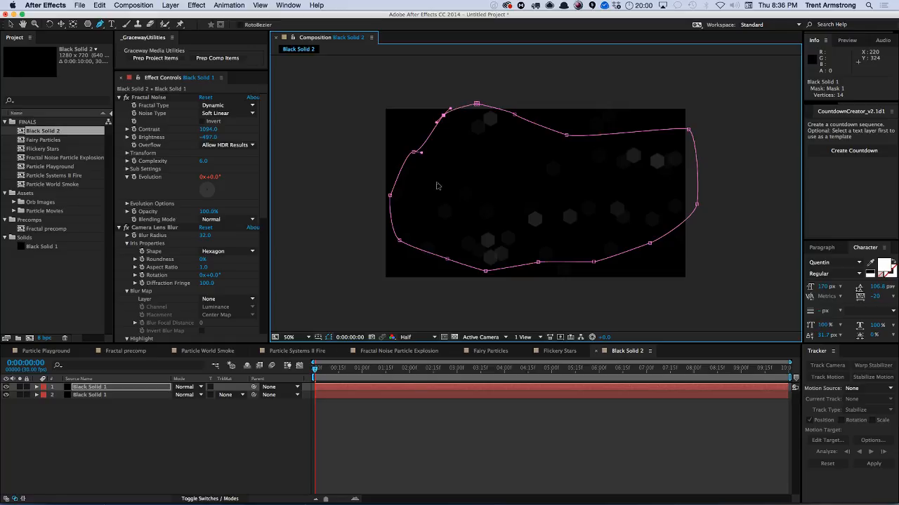
Duplicate the masked noise layer.
left_click(90, 388)
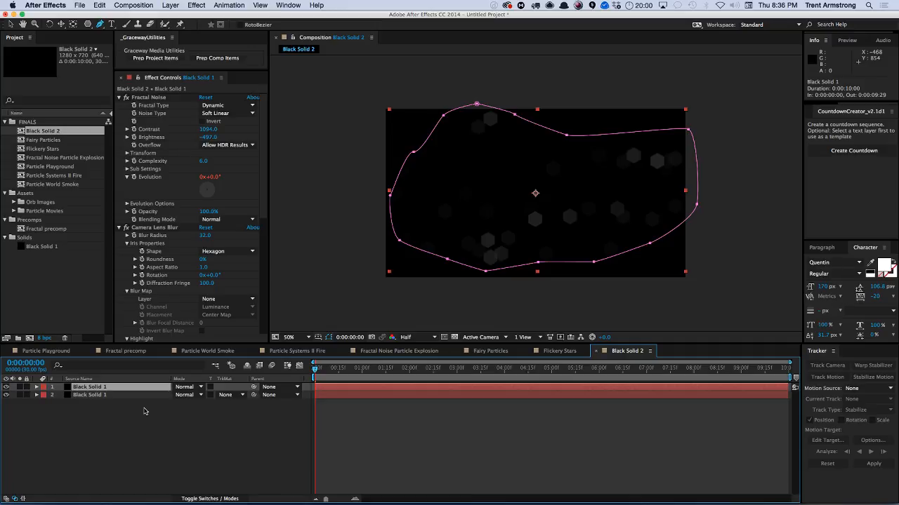
left_click(103, 445)
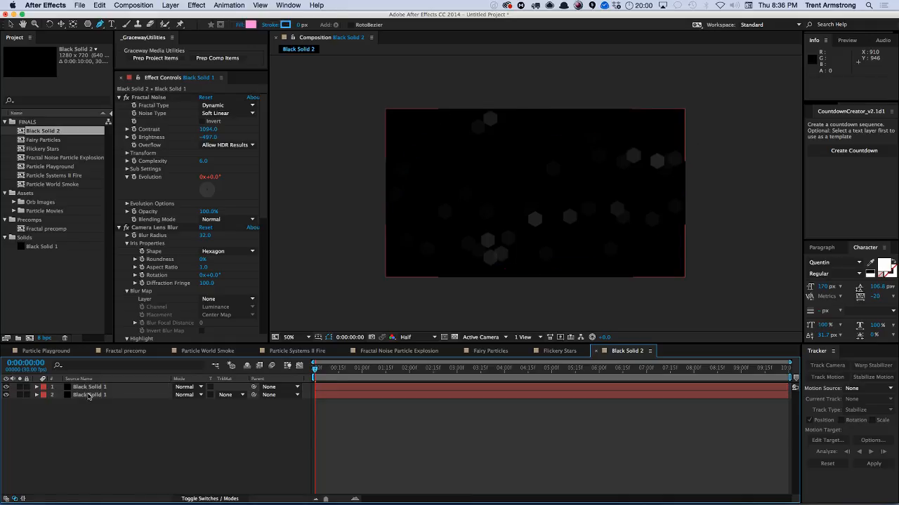
left_click(90, 388)
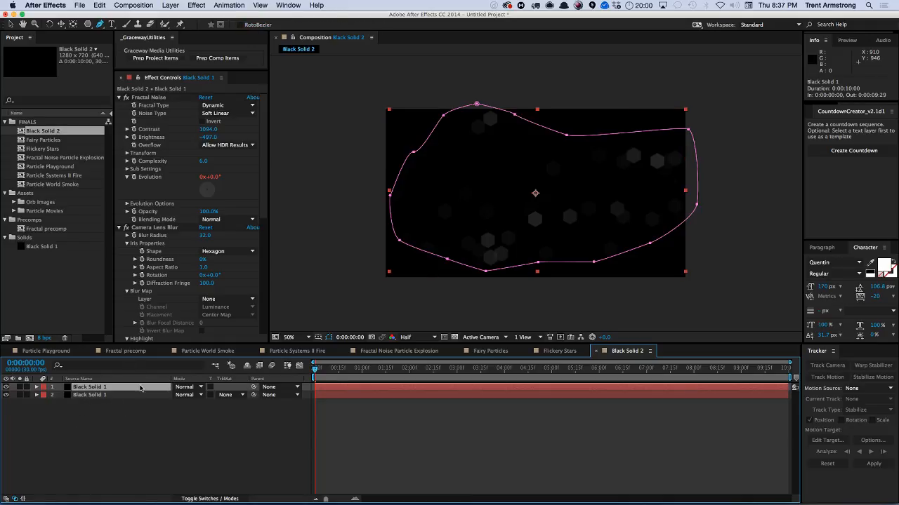
left_click(58, 415)
left_click(93, 388)
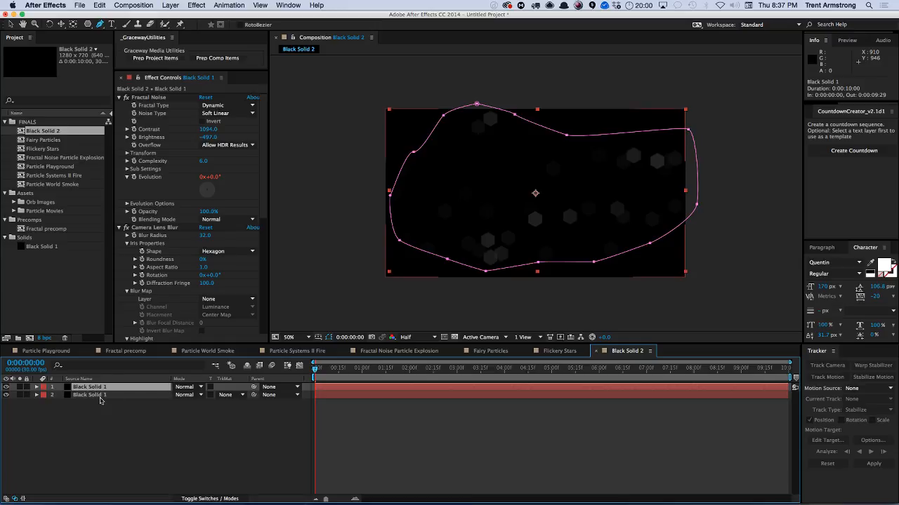
key("super+d")
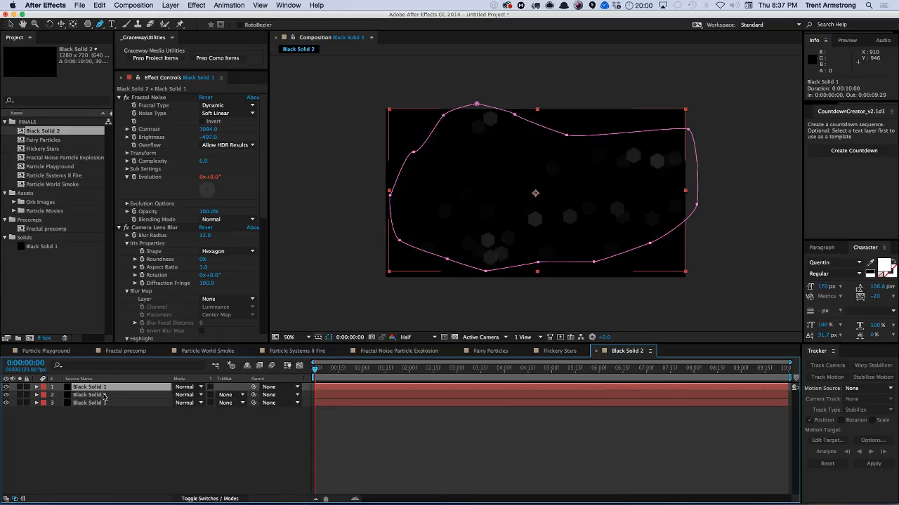
Make the top noise layer 3D and set its Z position to -161.
key("p")
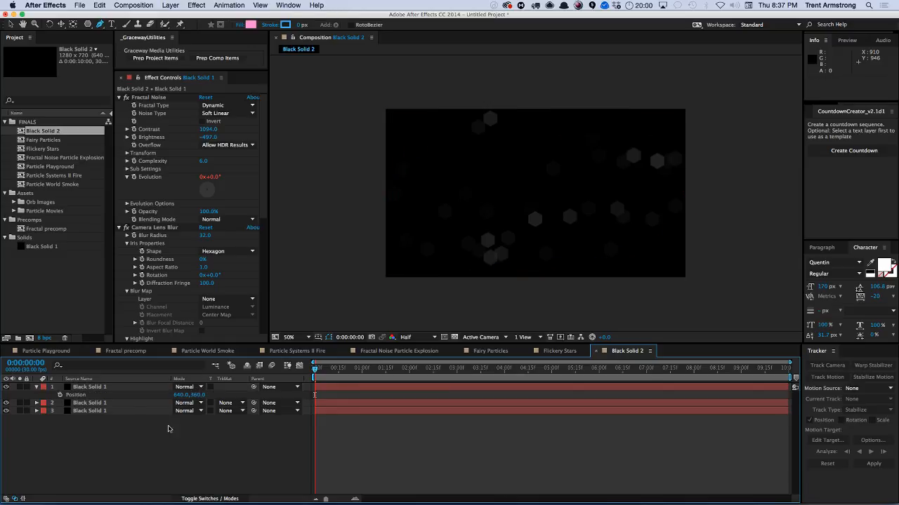
key("F4")
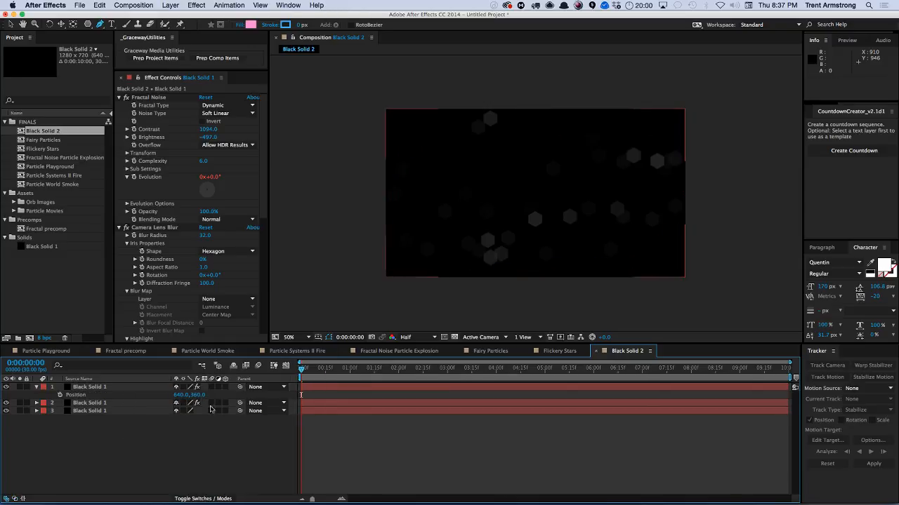
left_click(225, 387)
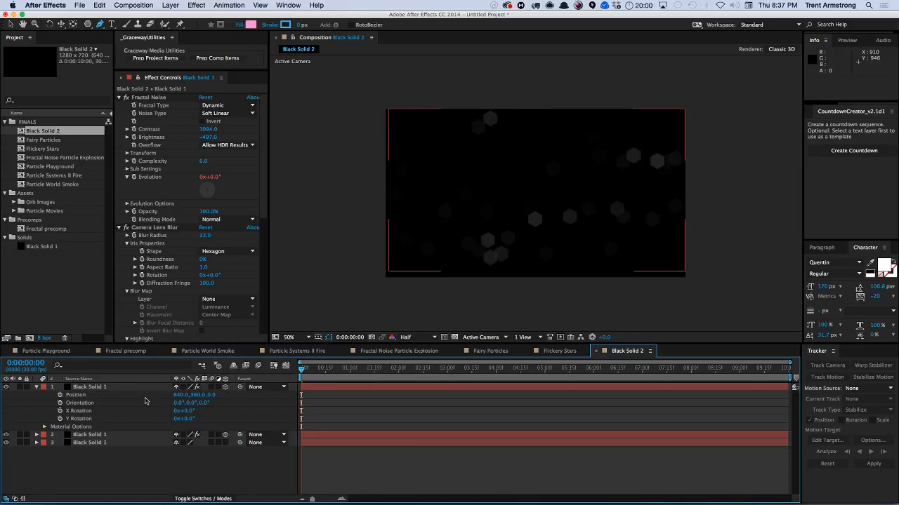
left_click_drag(213, 395, 195, 396)
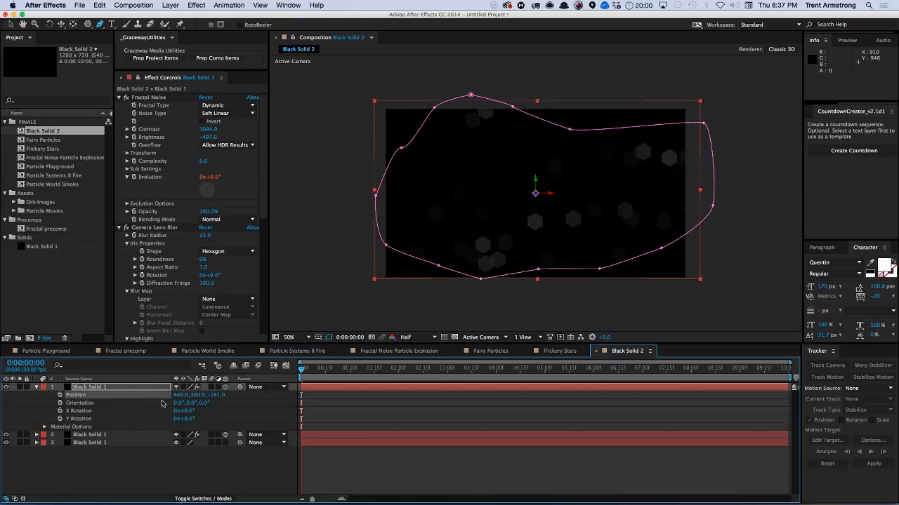
key("F4")
Set the blending mode of the top two noise layers to Screen.
left_click(186, 387)
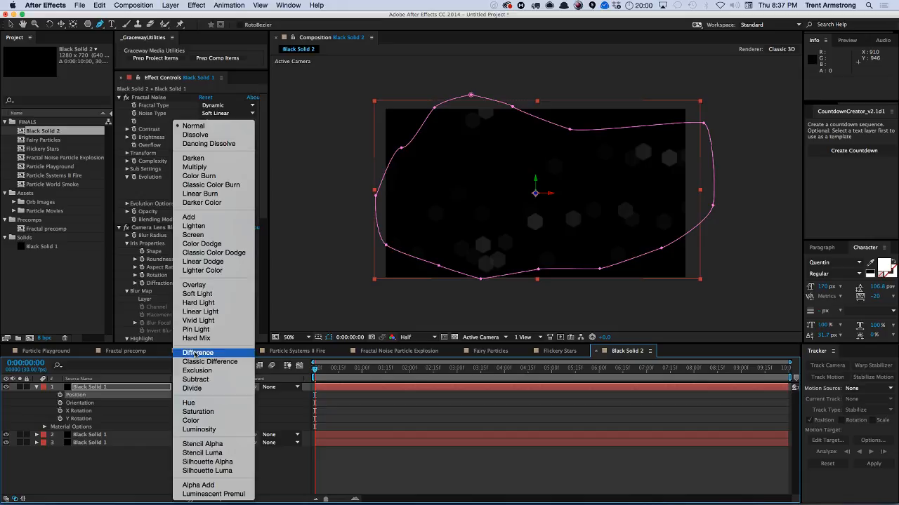
left_click(202, 244)
left_click(186, 435)
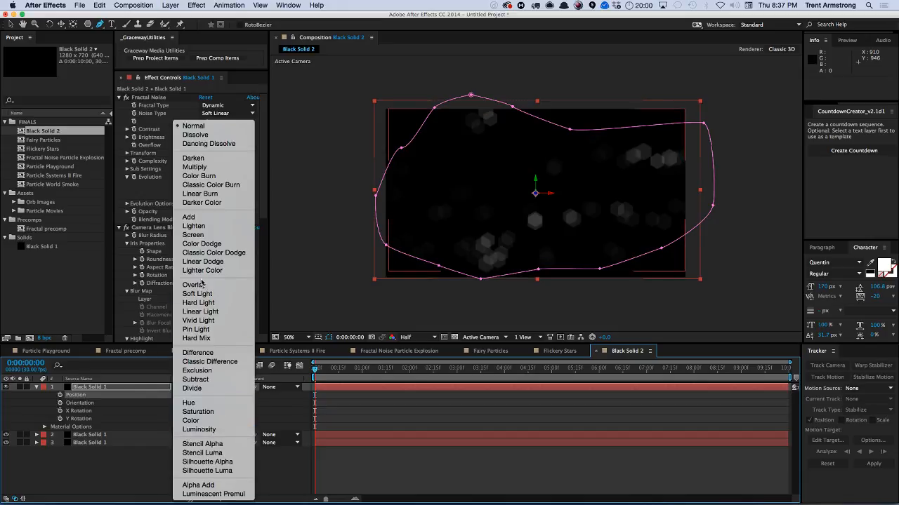
left_click(194, 235)
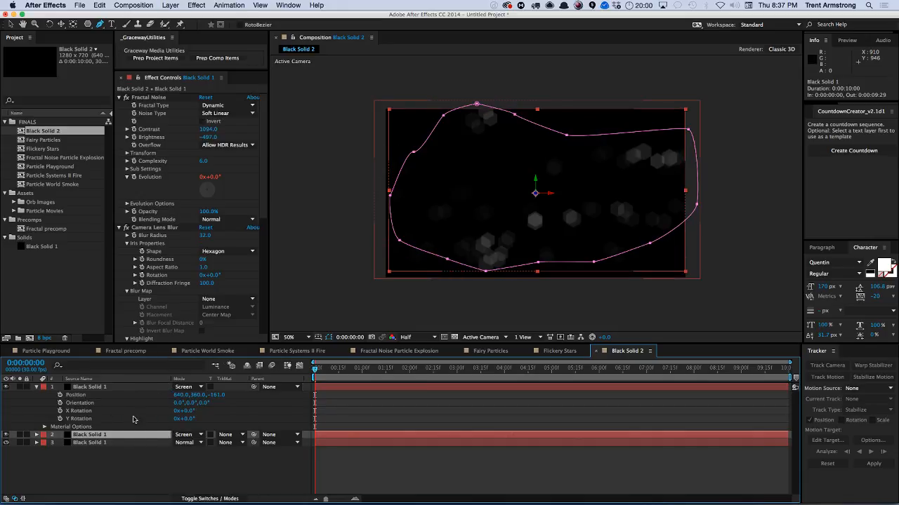
Reveal the Evolution expressions of both noise layers and offset the top layer's Evolution to 1x+92.0°.
left_click(90, 388)
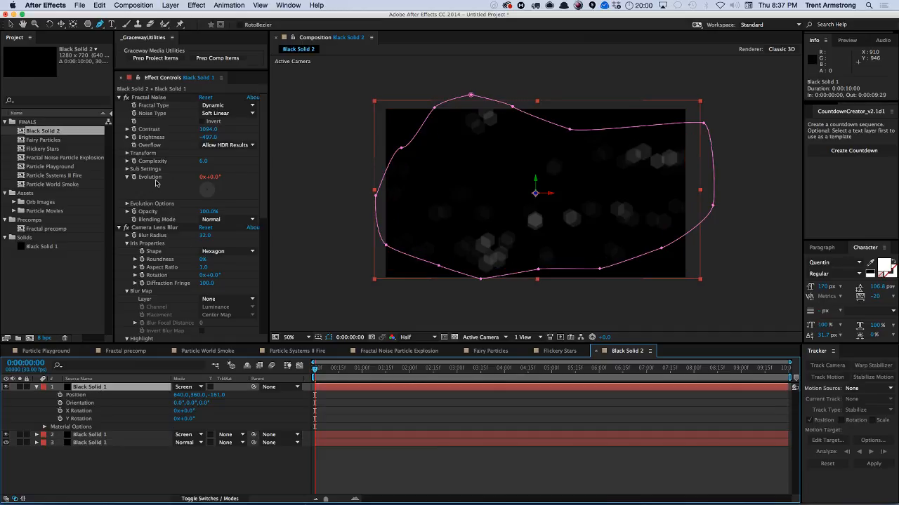
left_click(110, 435, "shift")
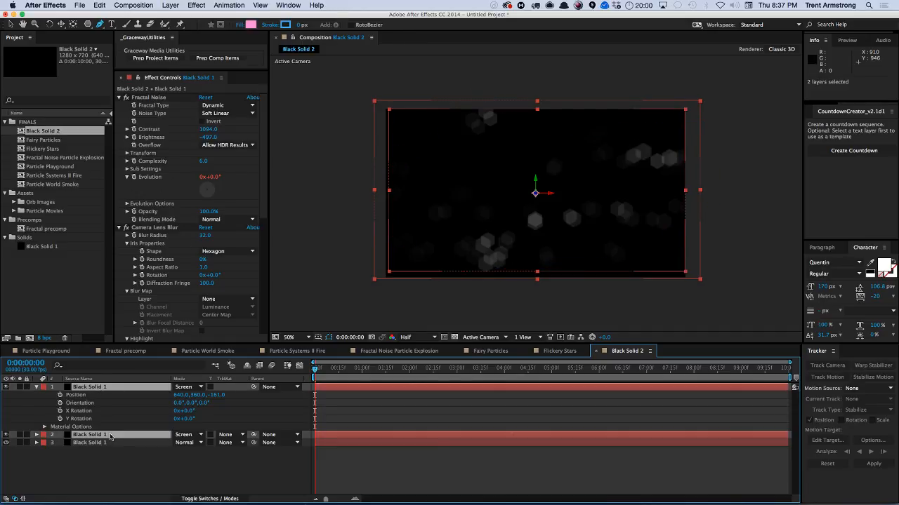
key("e")
key("e")
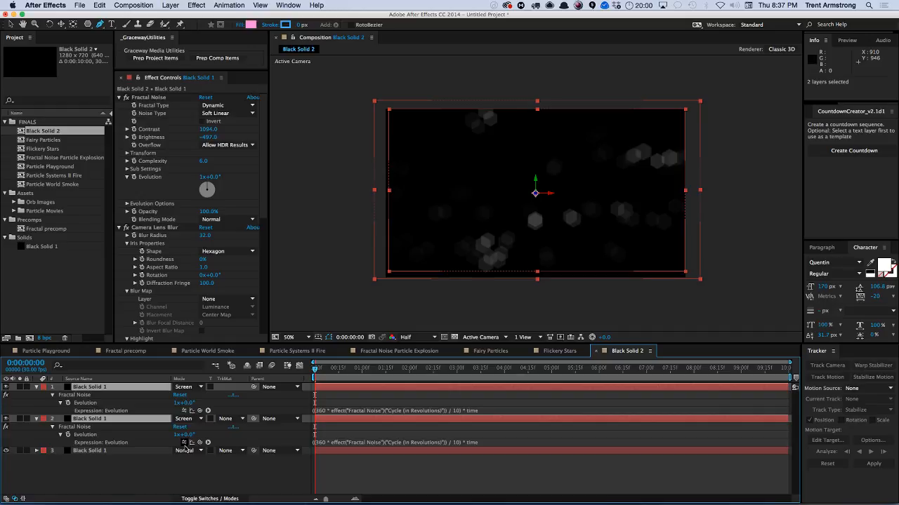
left_click(99, 389)
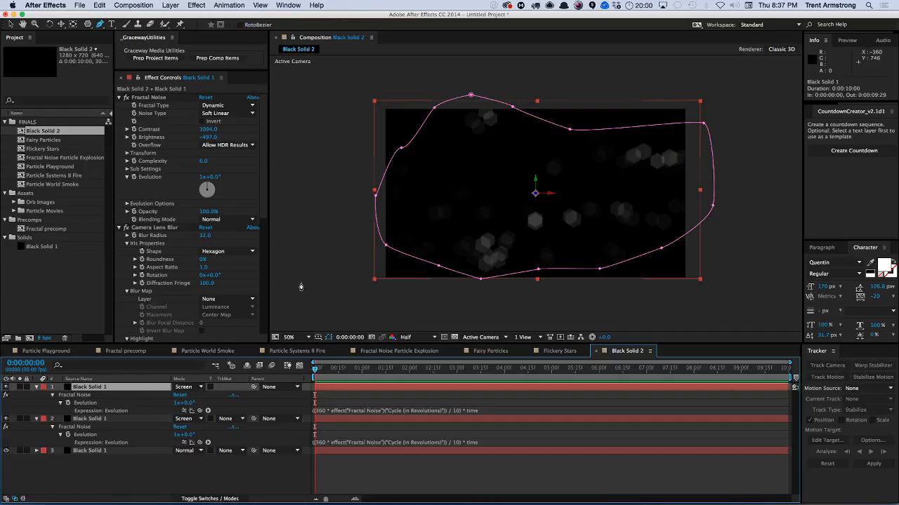
left_click_drag(215, 180, 253, 169)
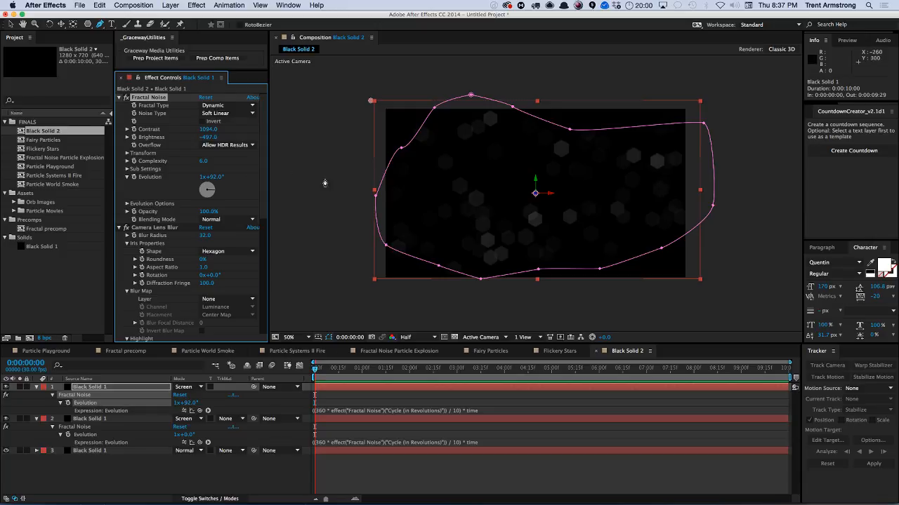
Add a new Two-Node Camera named Camera 1 and move it to shift the view of the layers.
key("super+alt+shift+c")
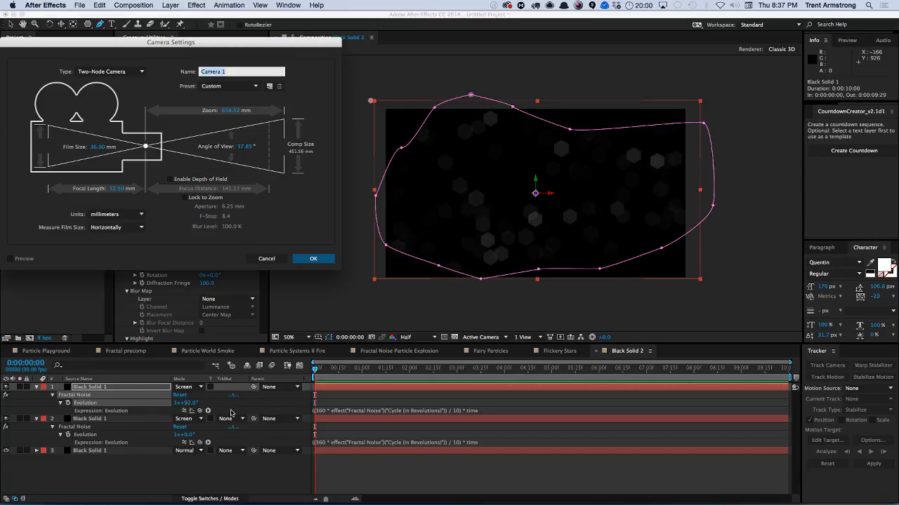
key("Return")
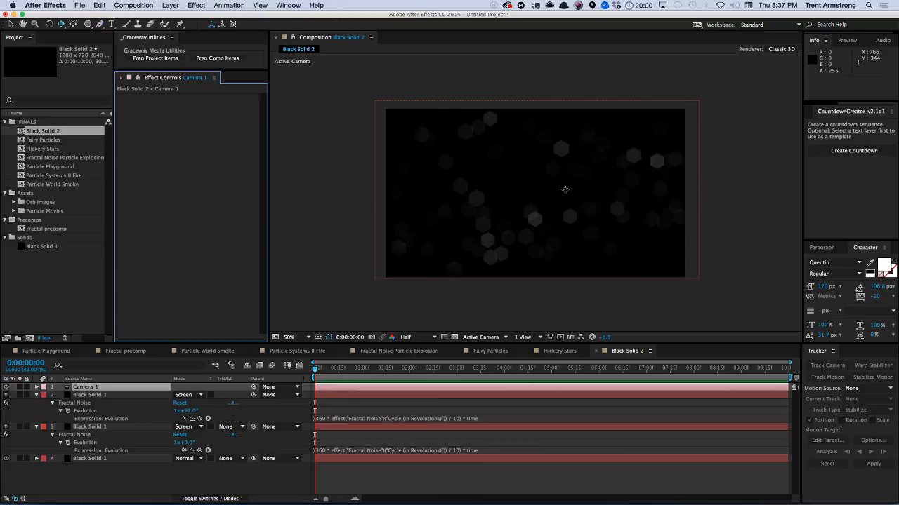
left_click_drag(565, 189, 586, 207)
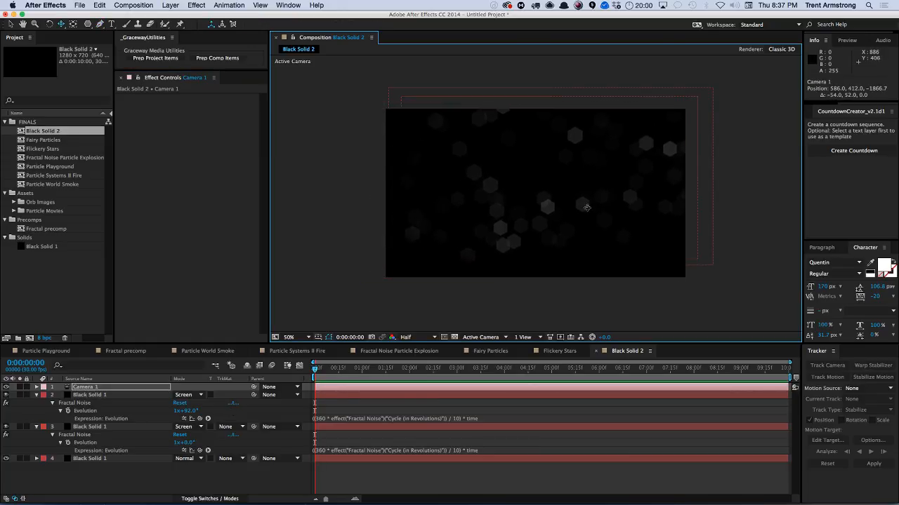
Move Camera 1 back to a Z position of about -2056.7.
key("p")
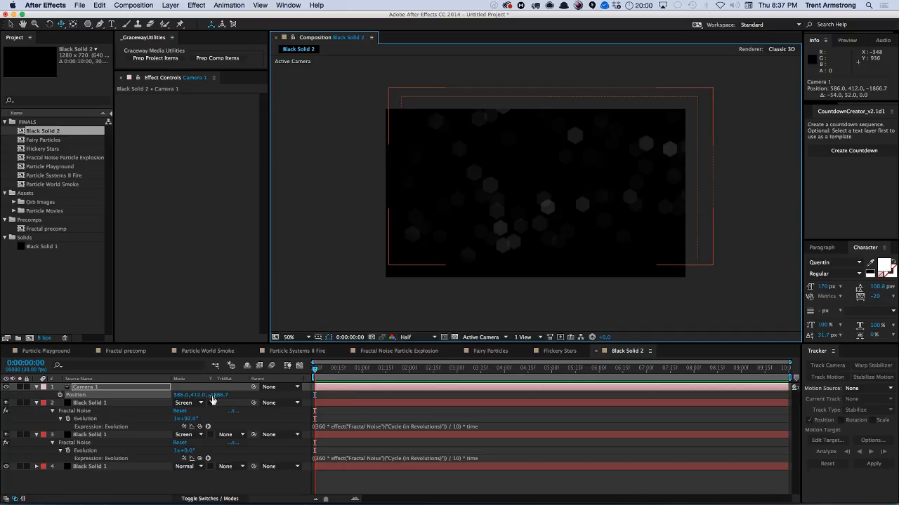
left_click_drag(213, 397, 206, 398)
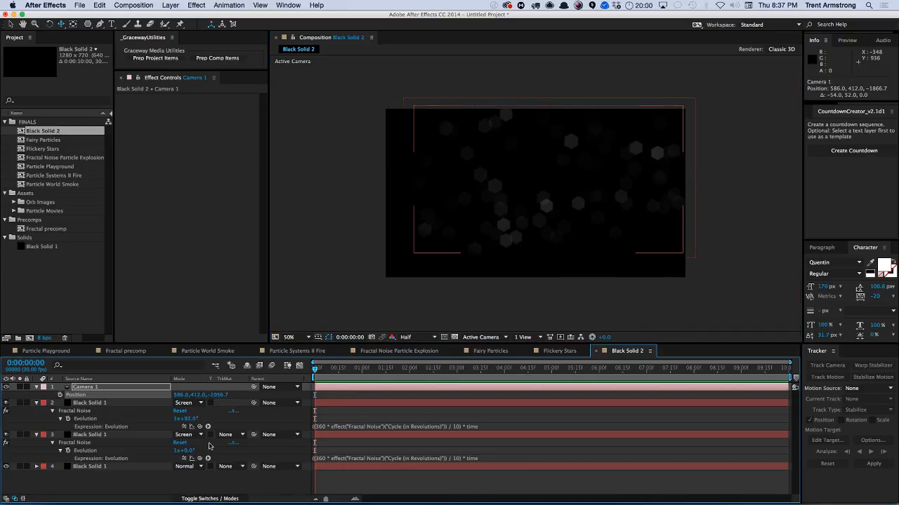
Switch the timeline to layer switches and set the middle noise layer's Z position to about 210, nudging the camera slightly.
left_click(142, 436)
key("F4")
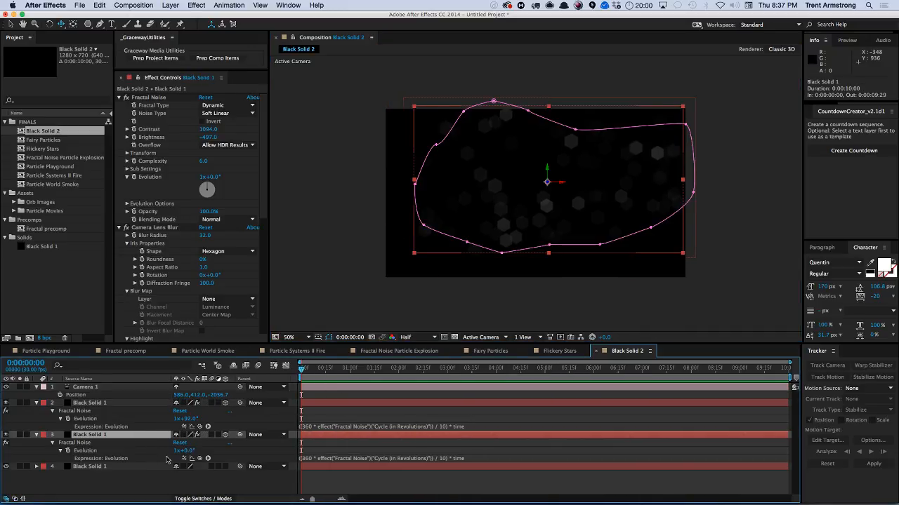
key("p")
left_click_drag(212, 447, 224, 440)
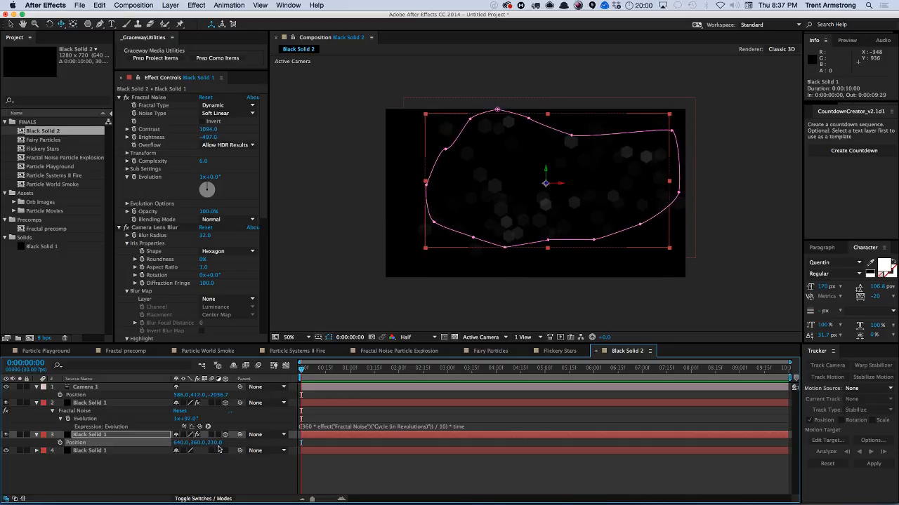
left_click(195, 475)
mouse_move(566, 224)
left_mouse_down()
mouse_move(578, 230)
mouse_move(569, 231)
left_mouse_up()
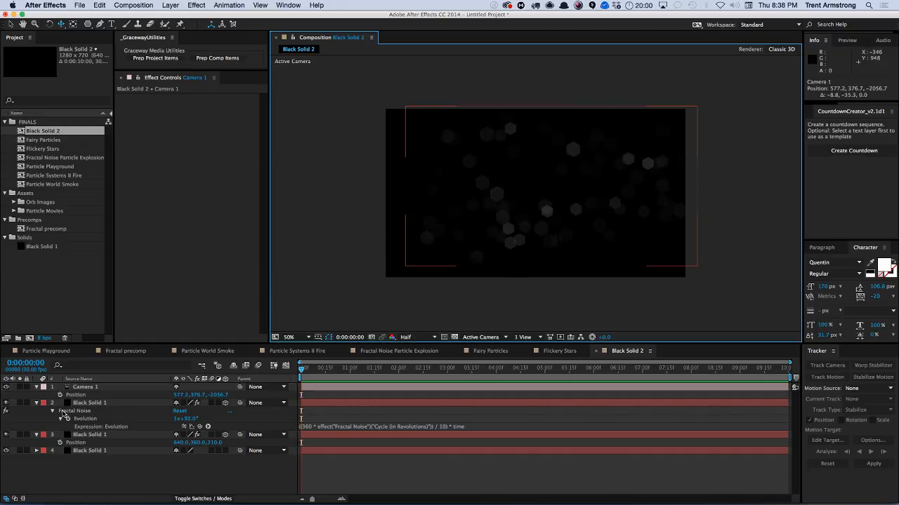
Duplicate the middle noise layer and set the duplicate's Z position to -400.
left_click(90, 435)
key("ctrl+d")
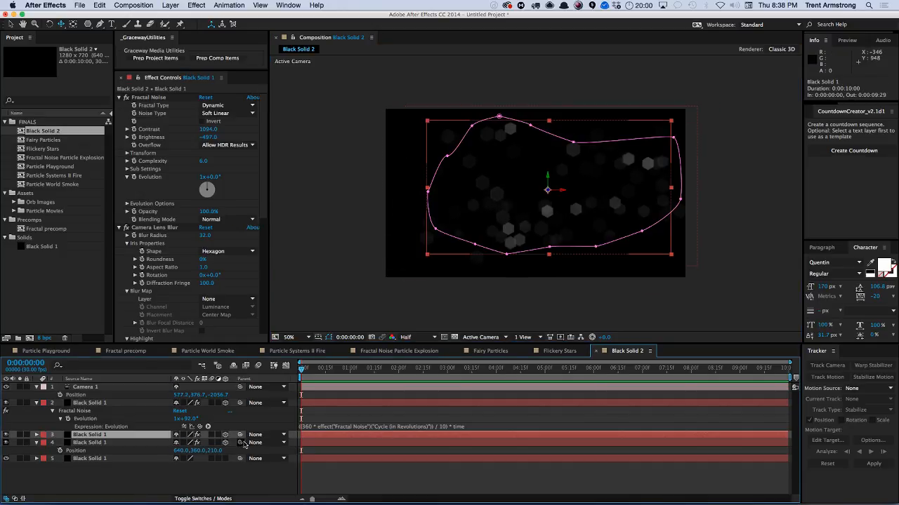
key("p")
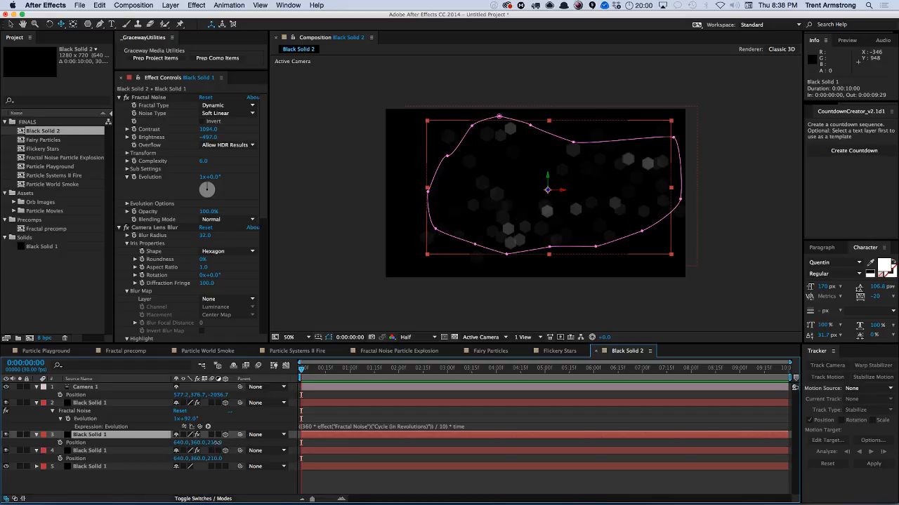
left_click_drag(217, 443, 188, 443)
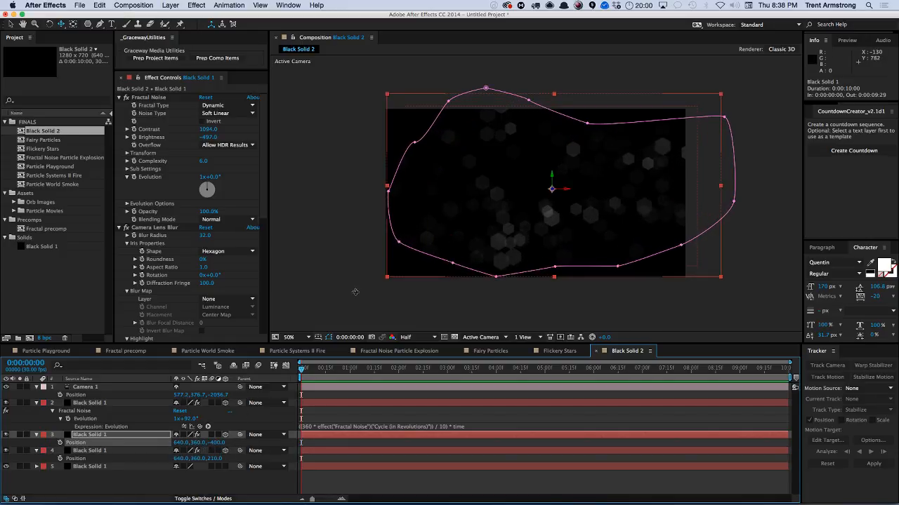
Move the duplicate noise layer to about 491, 374.5 and set its Evolution offset to 1x+90°.
left_click_drag(523, 196, 486, 198)
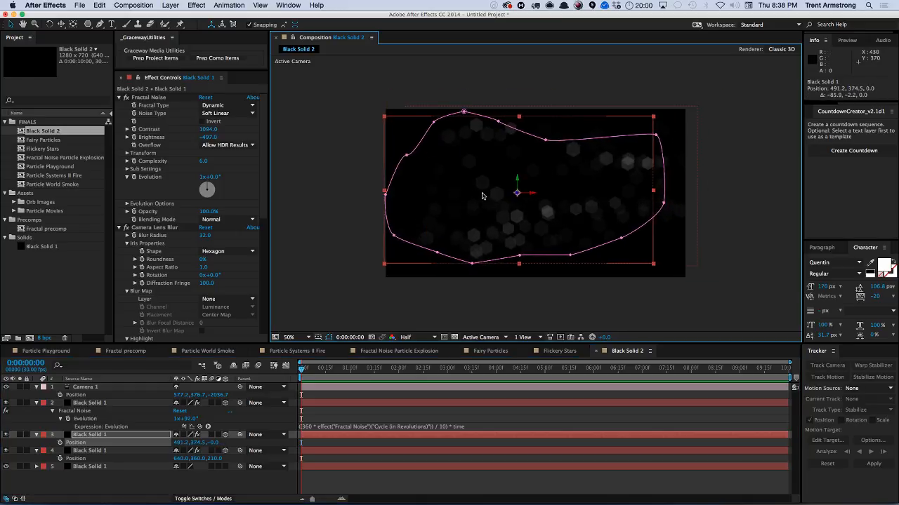
left_click(213, 177)
type("90")
key("Return")
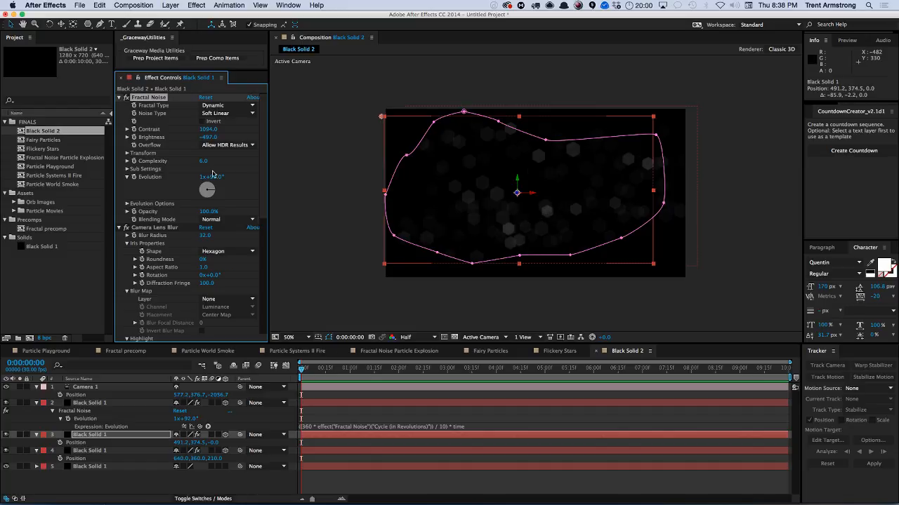
Set the duplicate's Z position to about -55 and the top noise layer's Z position to about 174.
left_click_drag(214, 443, 202, 437)
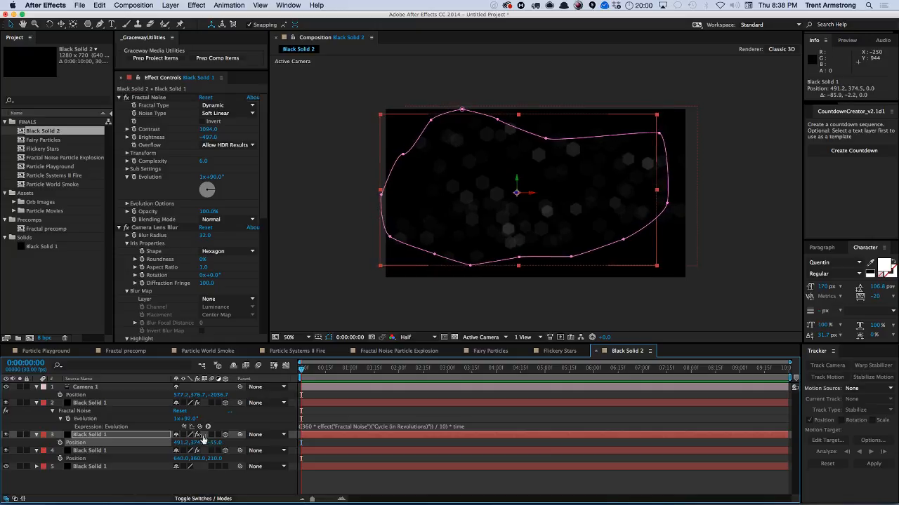
left_click(98, 403)
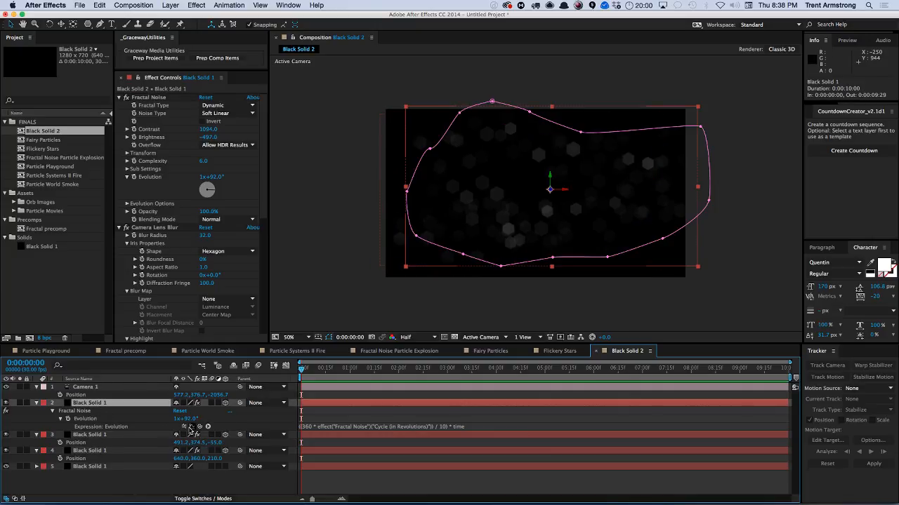
key("p")
left_click_drag(216, 410, 238, 401)
key("shift+super+KP_Add")
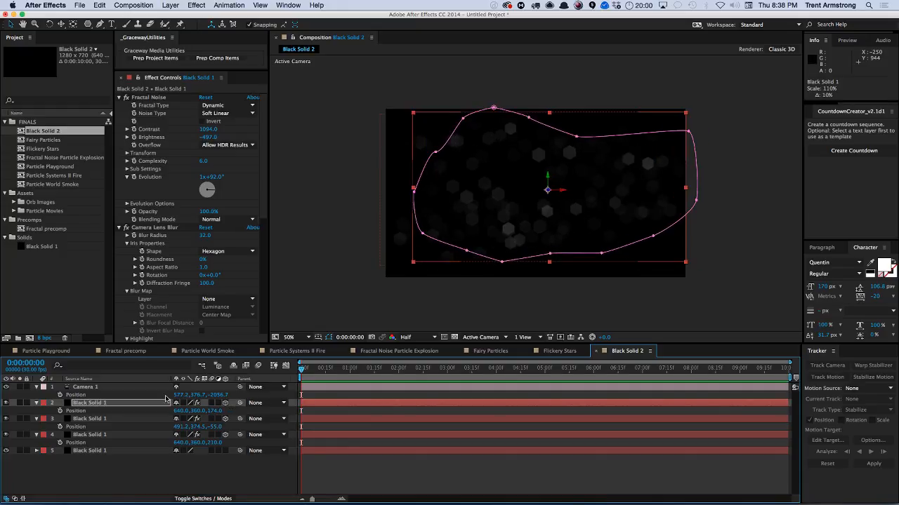
Set the bottom noise layer's Z position to about -332.
left_click(216, 445)
left_click(195, 461)
left_click_drag(216, 445, 159, 449)
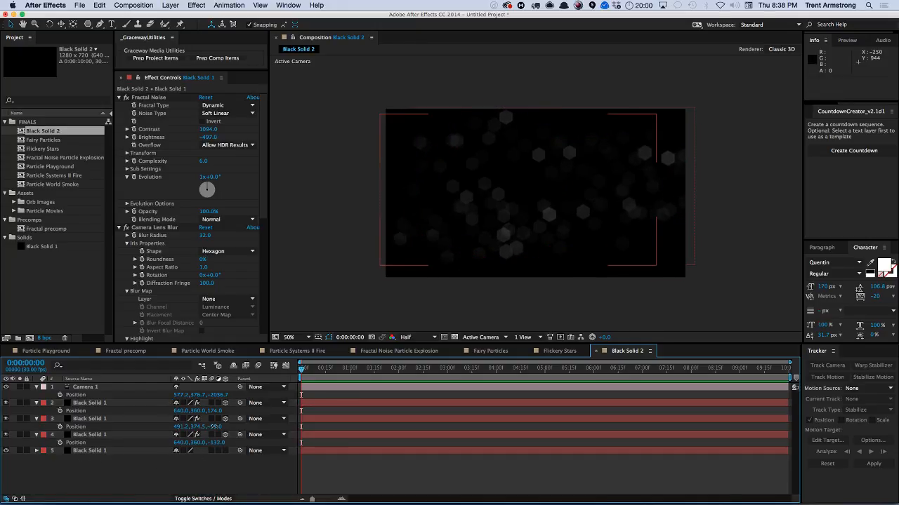
Set the duplicate noise layer's Z position to 0.
left_click(216, 427)
type("0")
key("Return")
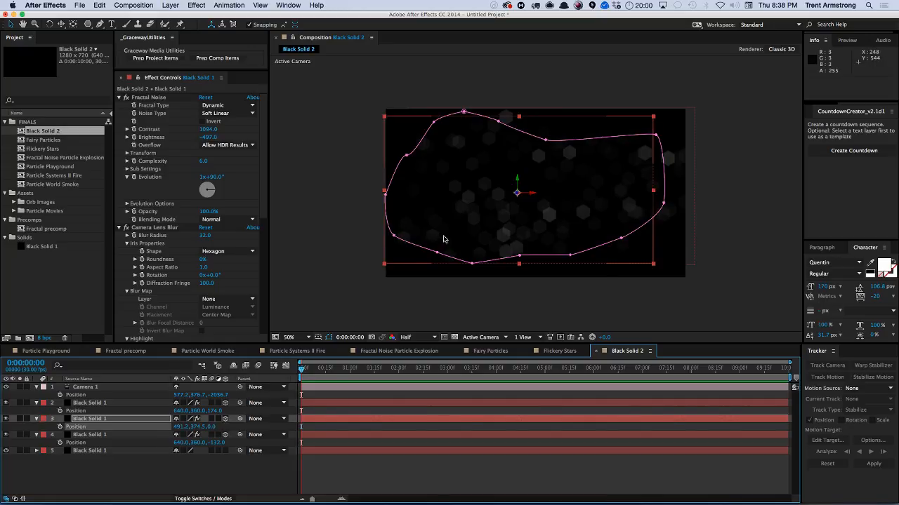
Hide layer controls and dolly Camera 1 forward to a Z position of about -1422 with the camera tool.
key("super+shift+h")
key("c")
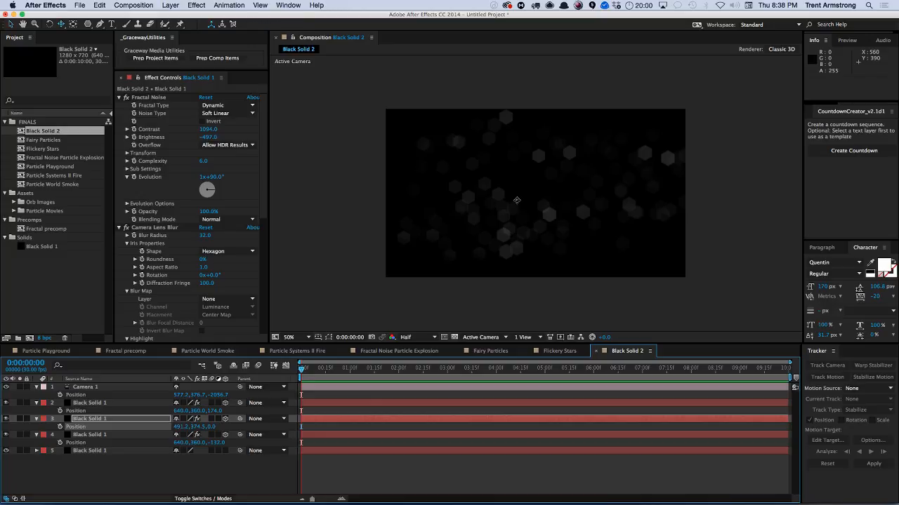
mouse_move(541, 194)
left_mouse_down()
mouse_move(526, 197)
mouse_move(615, 190)
mouse_move(538, 210)
mouse_move(558, 194)
left_mouse_up()
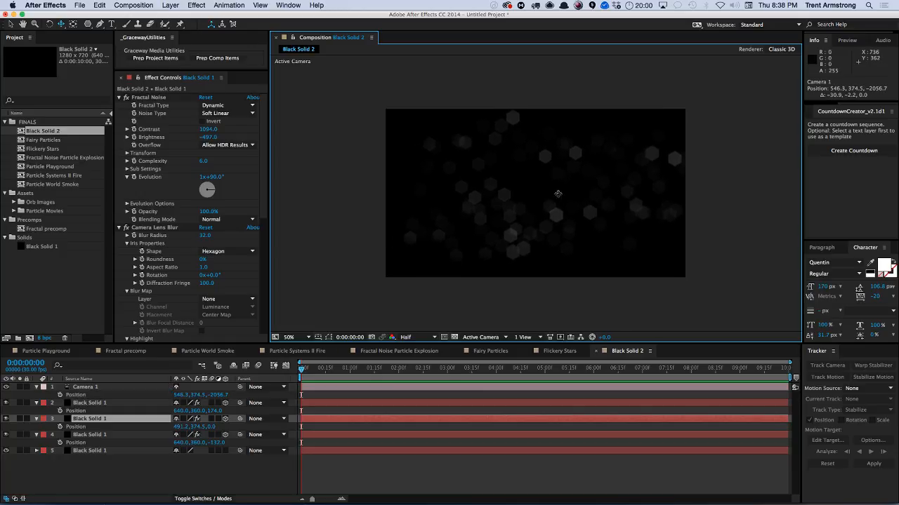
left_click_drag(522, 227, 456, 270)
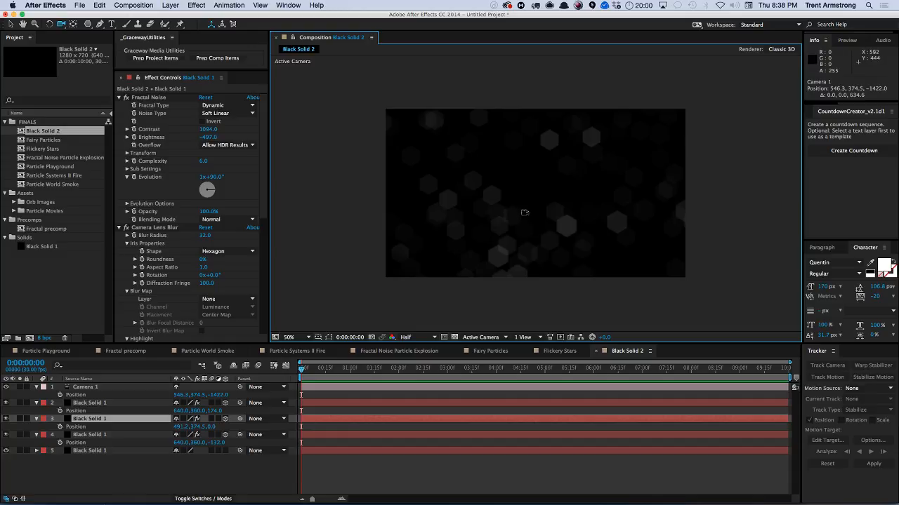
Open Camera 1's options and set its Zoom to about 2487.7 pixels.
left_click(107, 388)
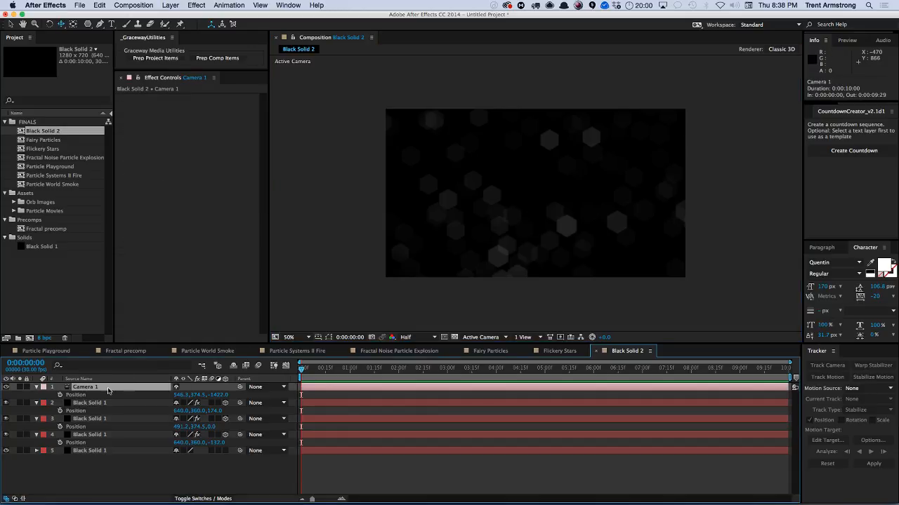
key("a")
key("a")
left_click_drag(186, 403, 210, 403)
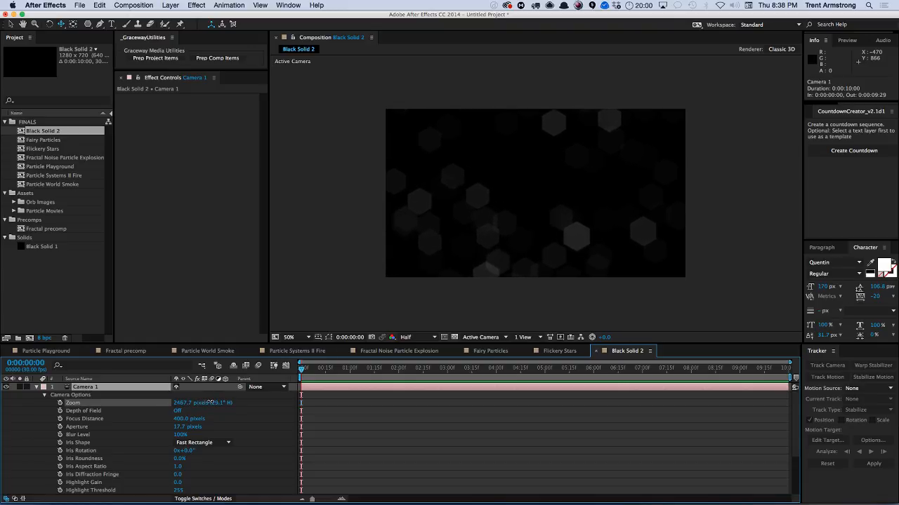
key("p")
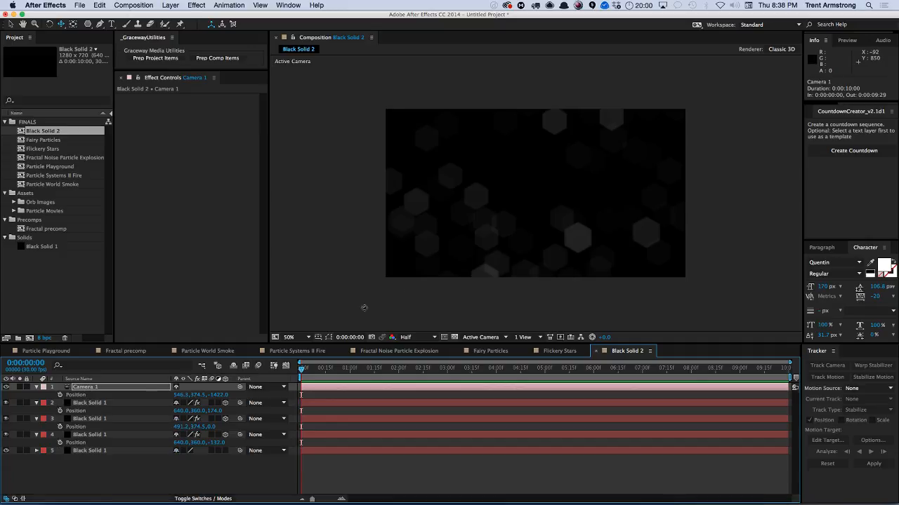
key("p")
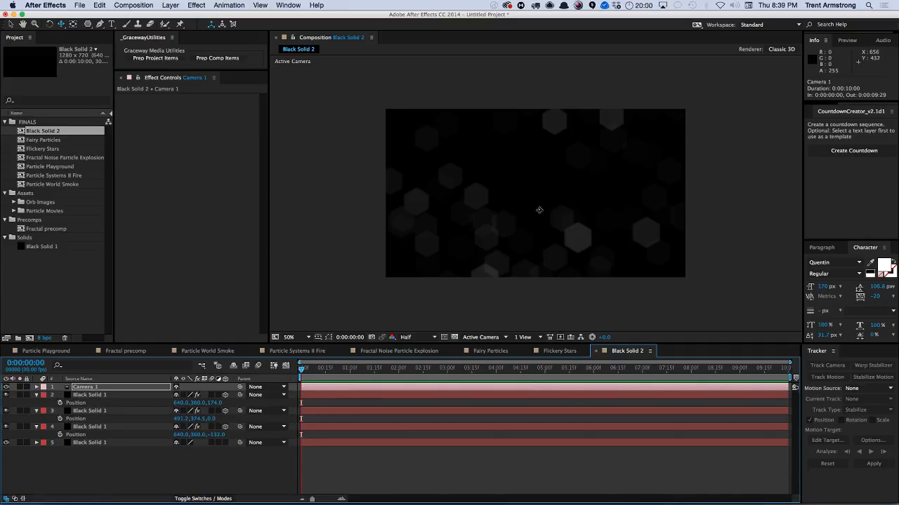
Reposition Camera 1 to about 592, 351, -2527 and collapse all layer properties.
left_click_drag(567, 192, 497, 235)
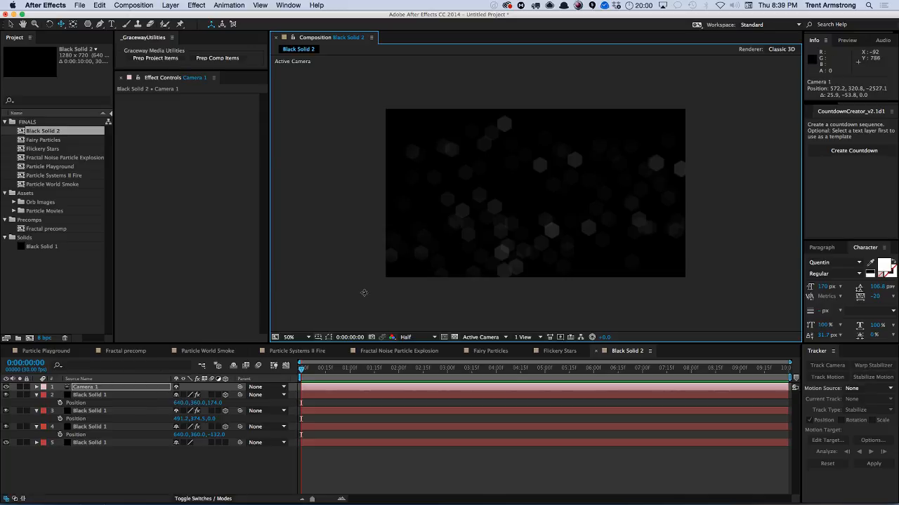
mouse_move(513, 208)
left_mouse_down()
mouse_move(511, 260)
mouse_move(512, 206)
left_mouse_up()
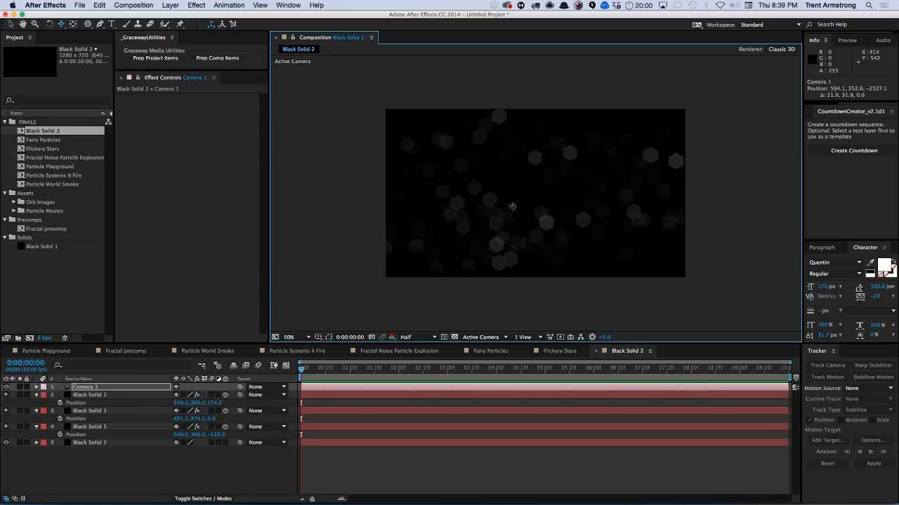
left_click(36, 395)
left_click(36, 403)
left_click(36, 411)
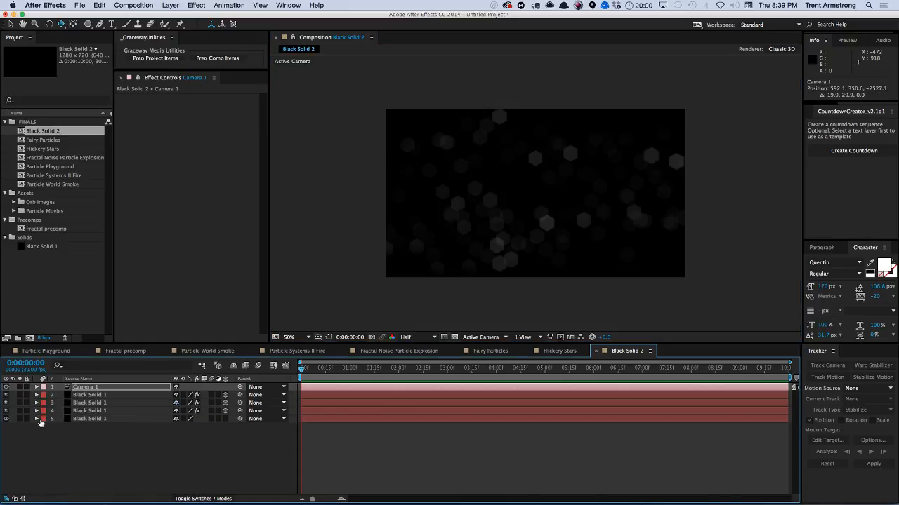
Precompose the three noise layers into Particles Pre-comp without opening the new composition.
left_click(93, 388)
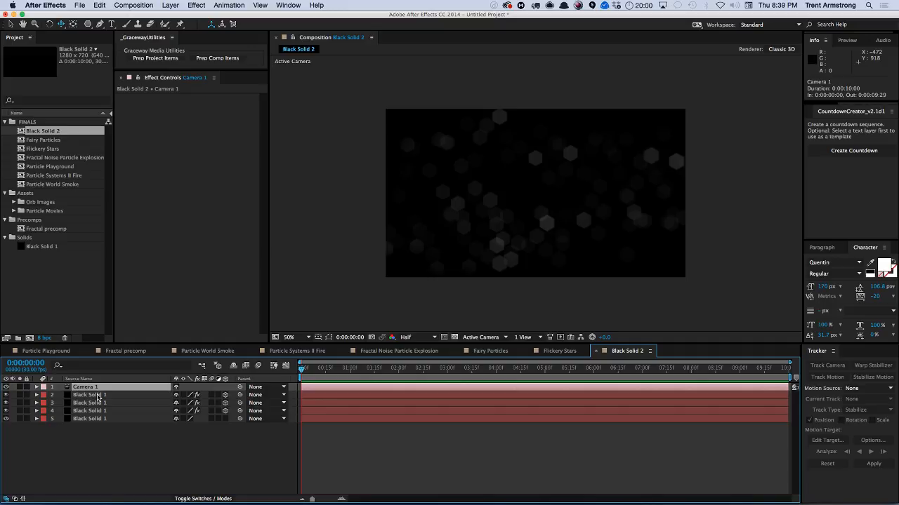
left_click(98, 395)
left_click(103, 411, "shift")
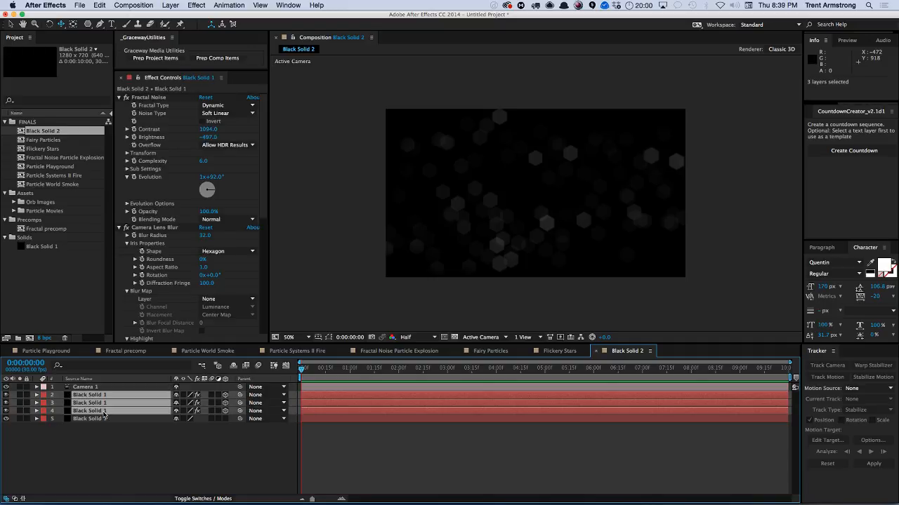
key("super+shift+c")
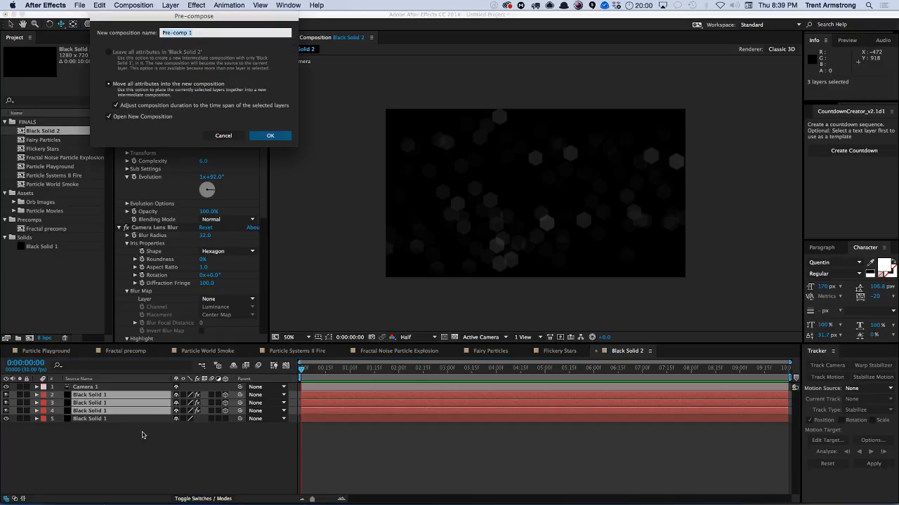
key("Left")
type("Particles")
left_click(142, 117)
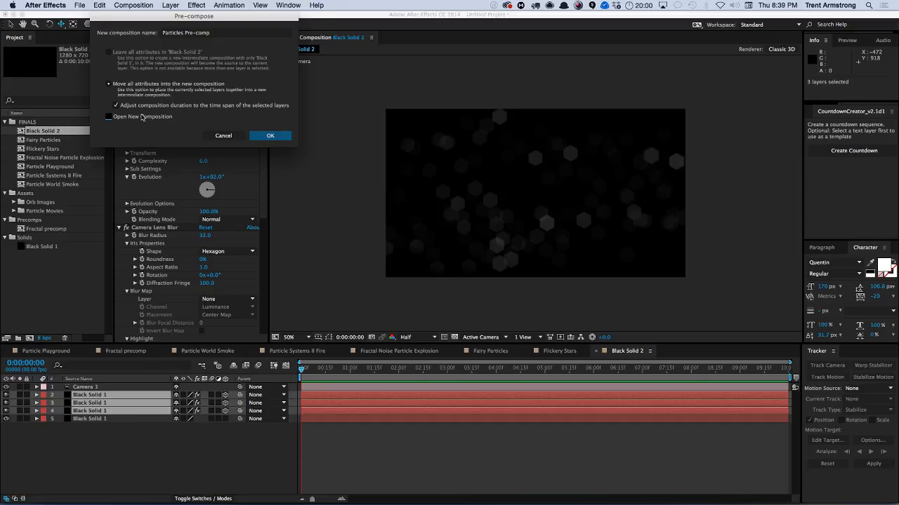
key("Return")
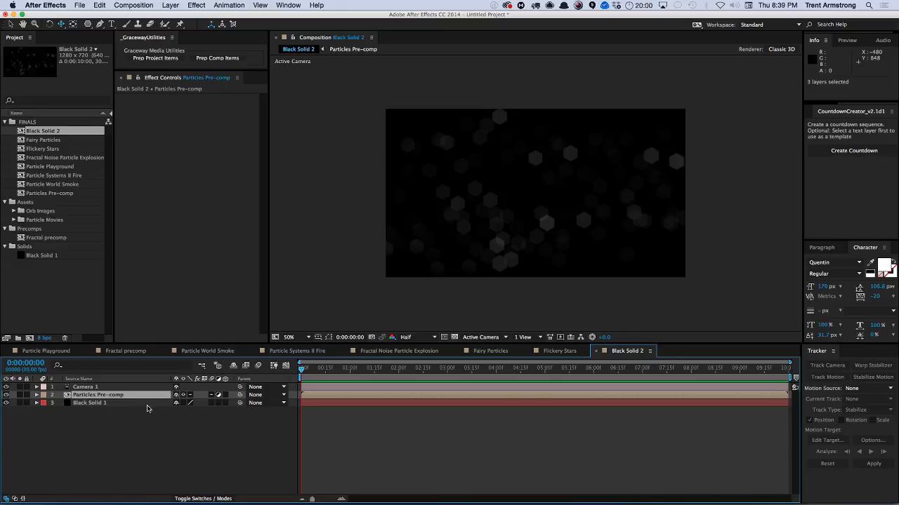
Make the Particles Pre-comp layer 3D and try adjusting its X Rotation, undoing the change.
key("p")
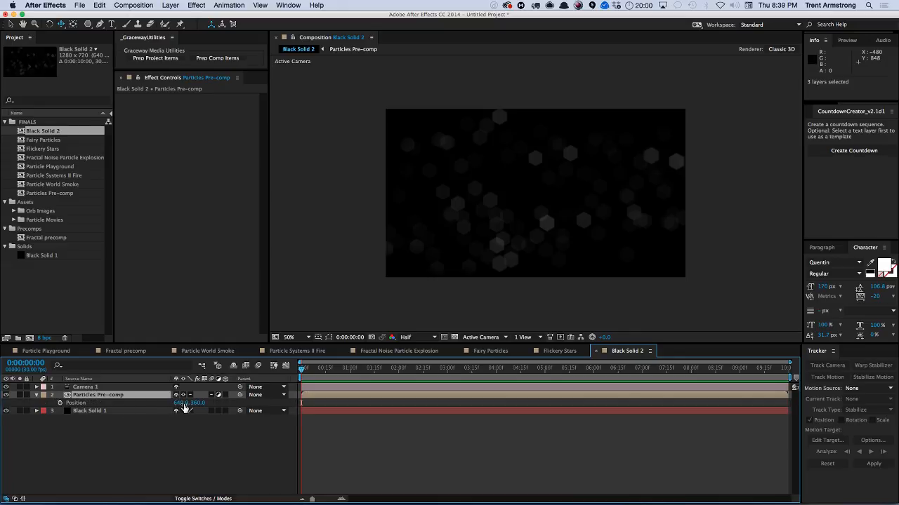
left_click(225, 396)
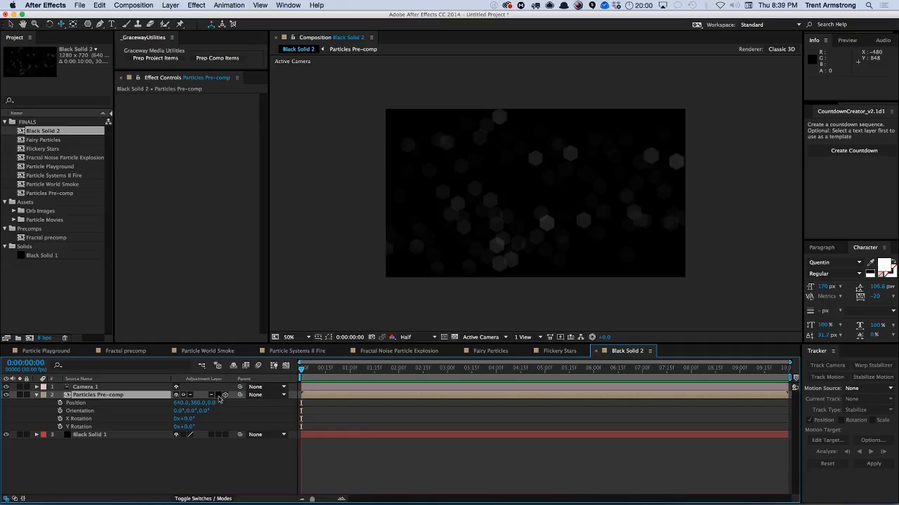
key("r")
left_click(191, 419)
left_click_drag(191, 419, 206, 418)
key("super+z")
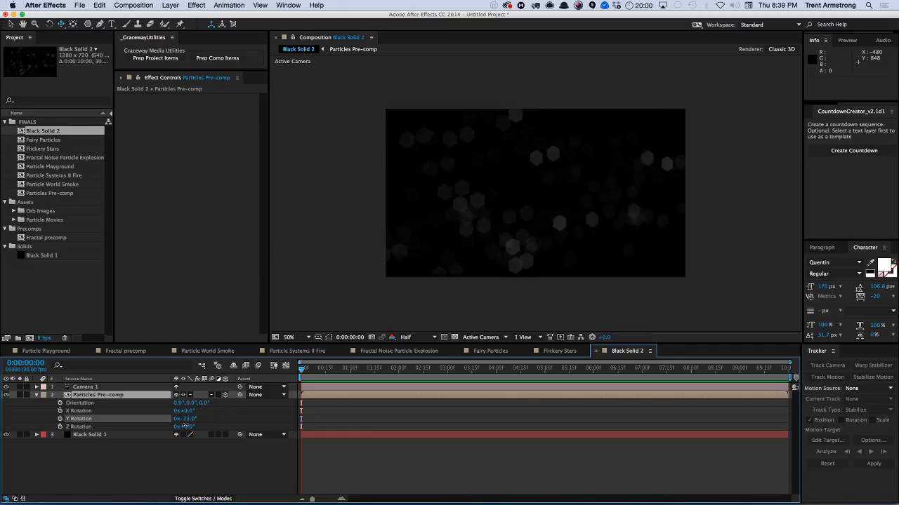
Try shifting the Particles Pre-comp layer's position, then undo it.
left_click(104, 397)
key("p")
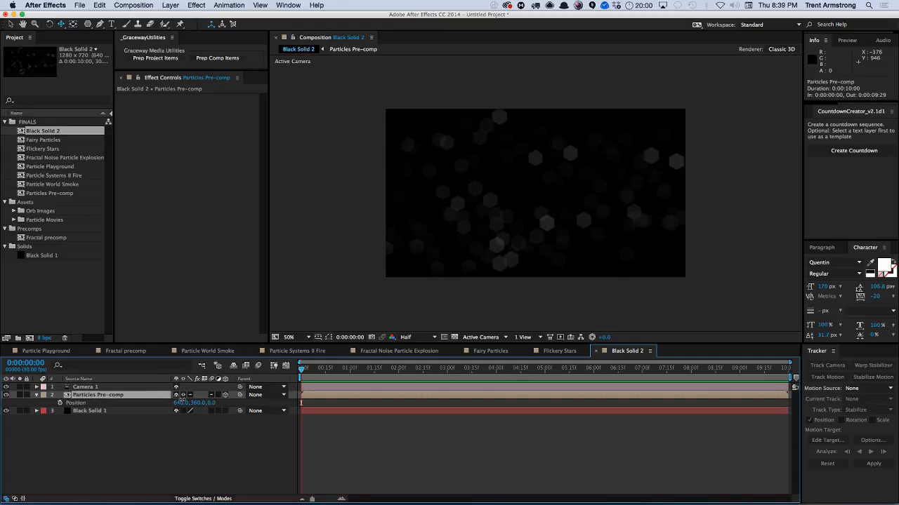
left_click_drag(179, 402, 200, 403)
key("super+z")
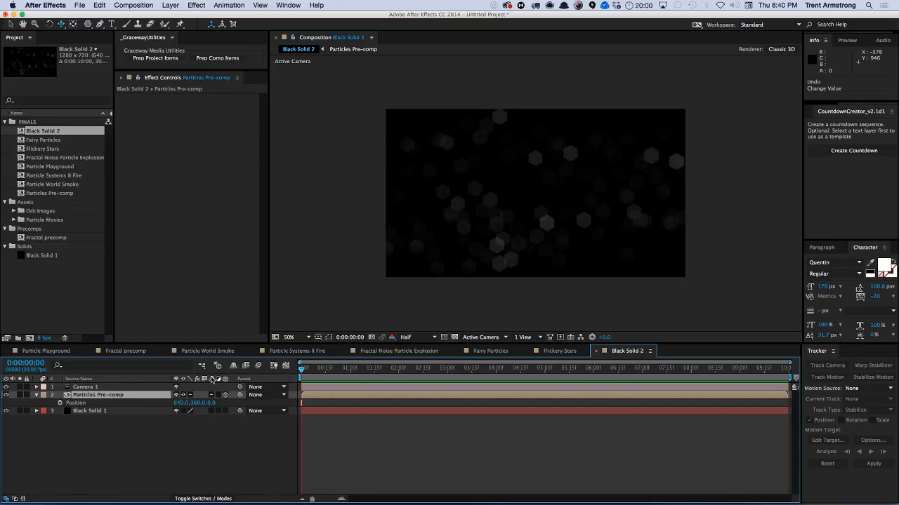
Animate the Particles Pre-comp layer's position with keyframes, from about 1540, -355 at the start to about 668, 337 at the end.
left_click_drag(501, 252, 721, 84)
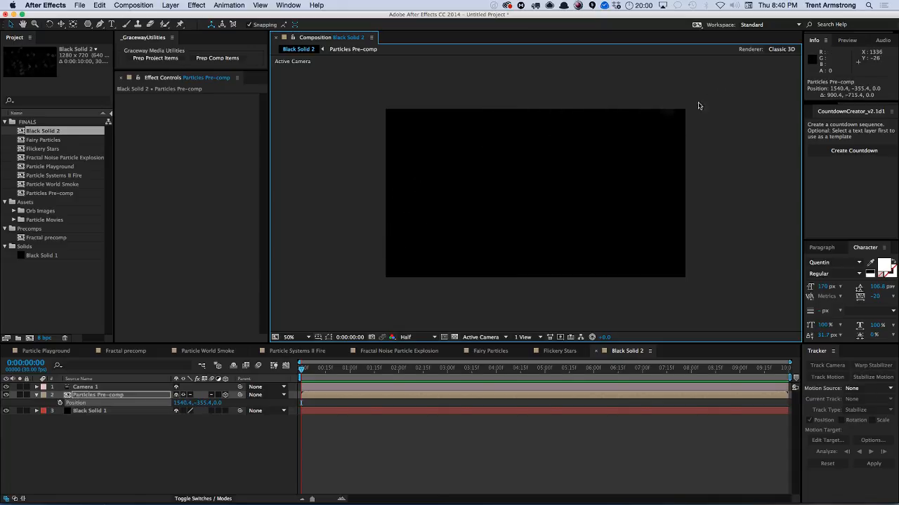
left_click(59, 403)
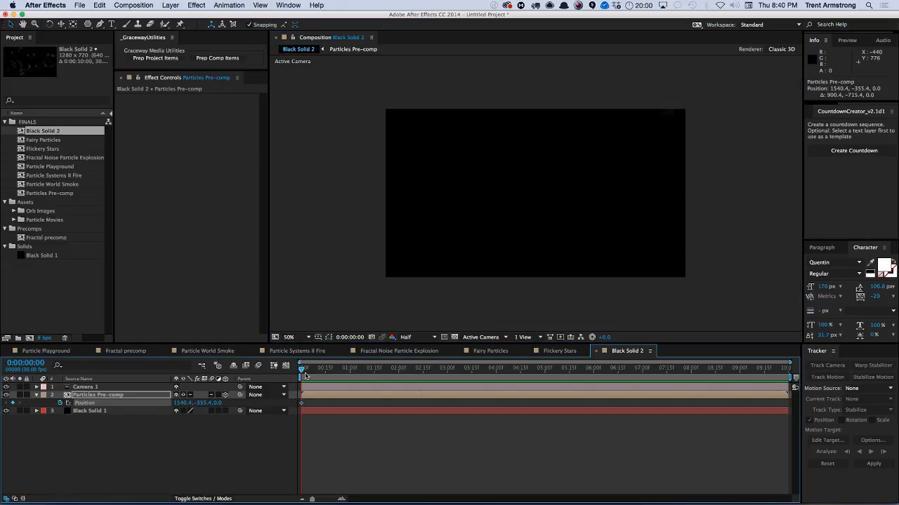
left_click_drag(305, 370, 805, 364)
left_click_drag(720, 90, 315, 417)
left_click_drag(787, 370, 555, 402)
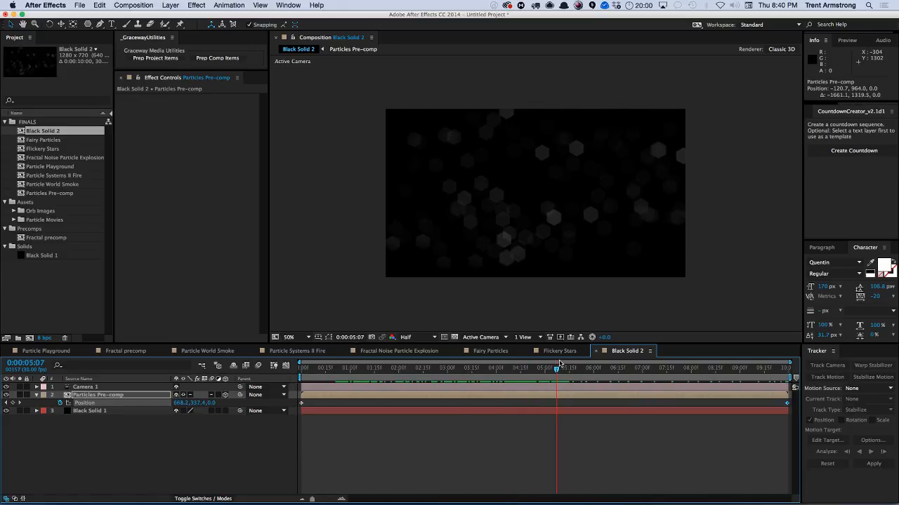
Duplicate the Particles Pre-comp layer and remove the duplicate's position keyframes so it stays at 668.2, 337.4.
left_click(92, 396)
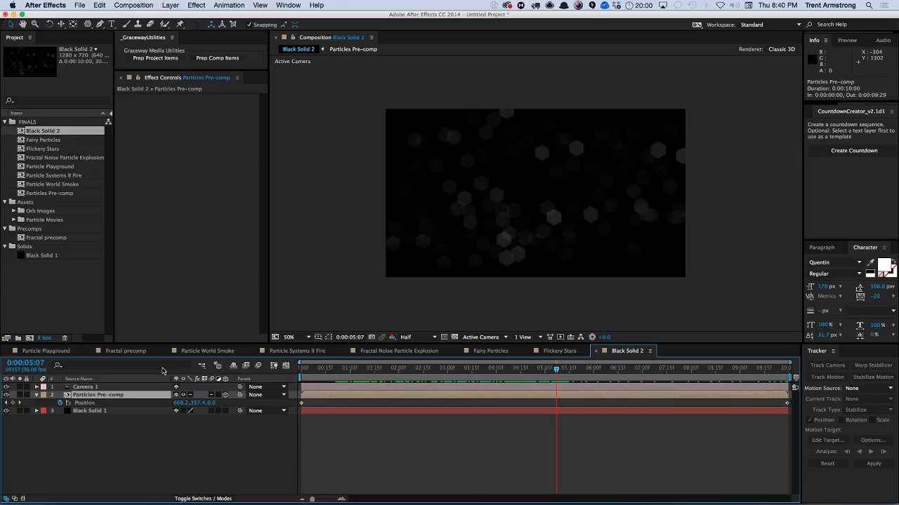
key("super+d")
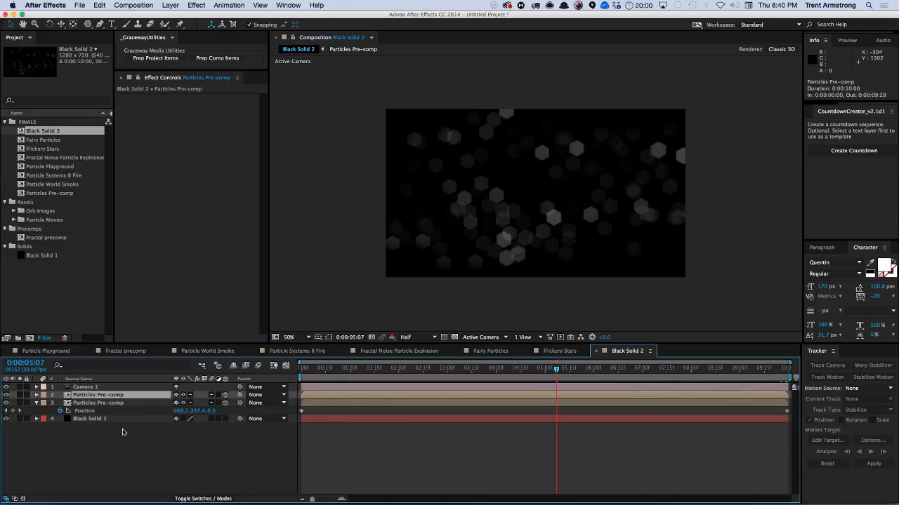
key("p")
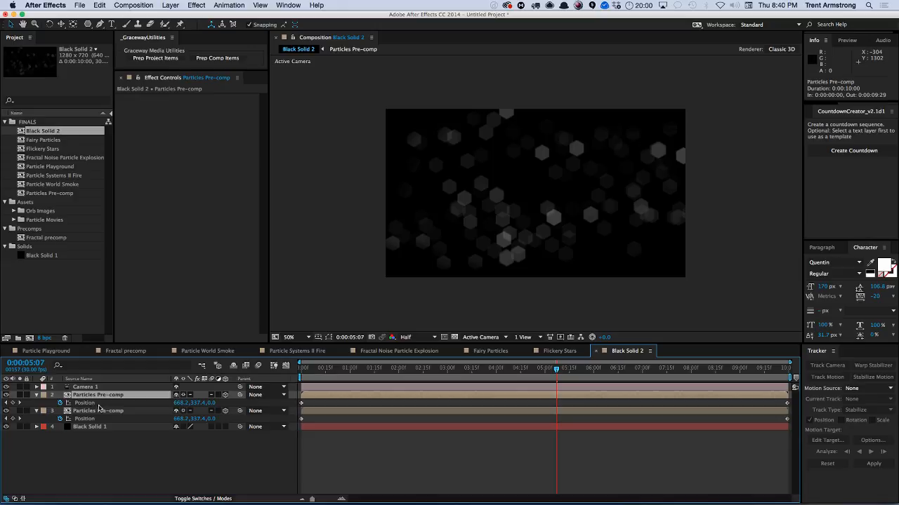
left_click(12, 403)
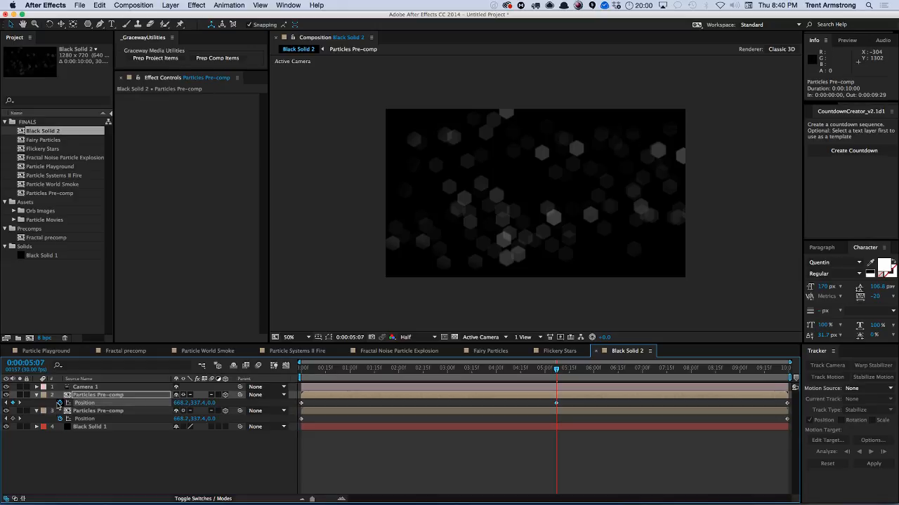
left_click(60, 403)
Try parenting the static duplicate to the animated Particles Pre-comp layer, then undo the parenting.
left_click_drag(240, 395, 191, 397)
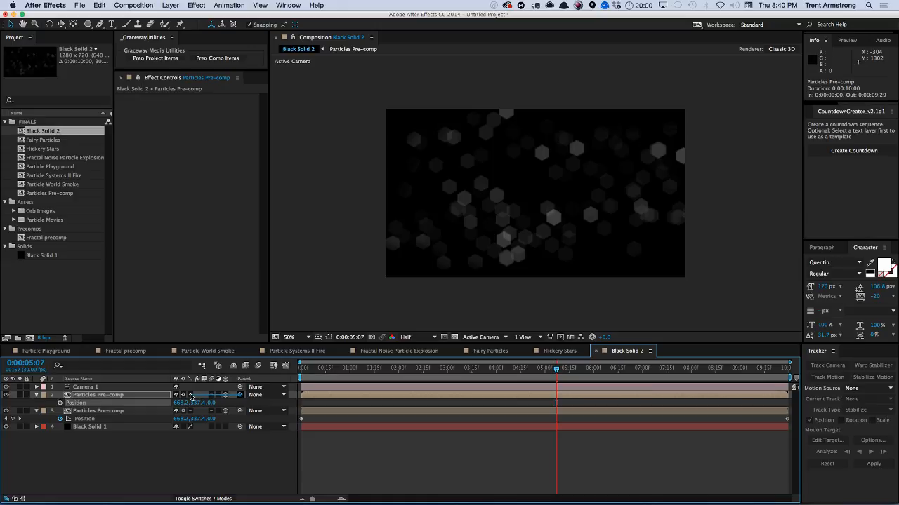
left_click_drag(558, 374, 301, 406)
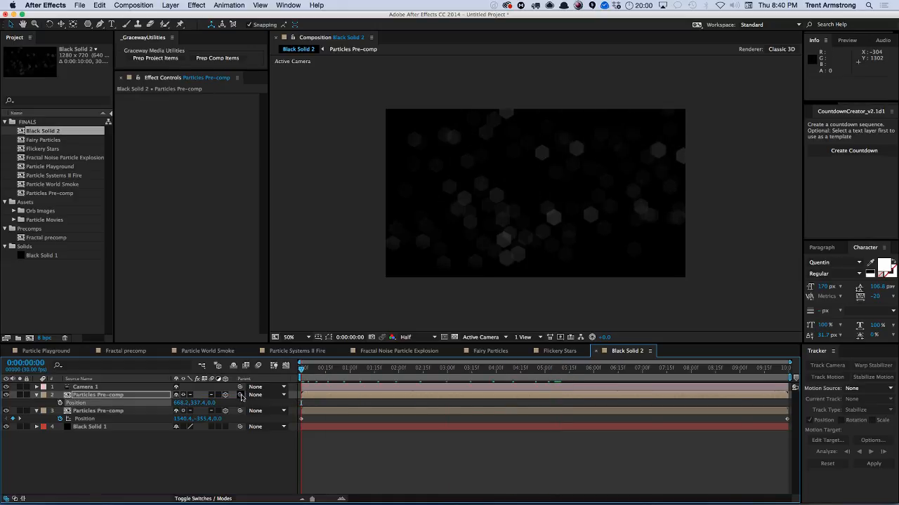
left_click_drag(239, 395, 142, 414)
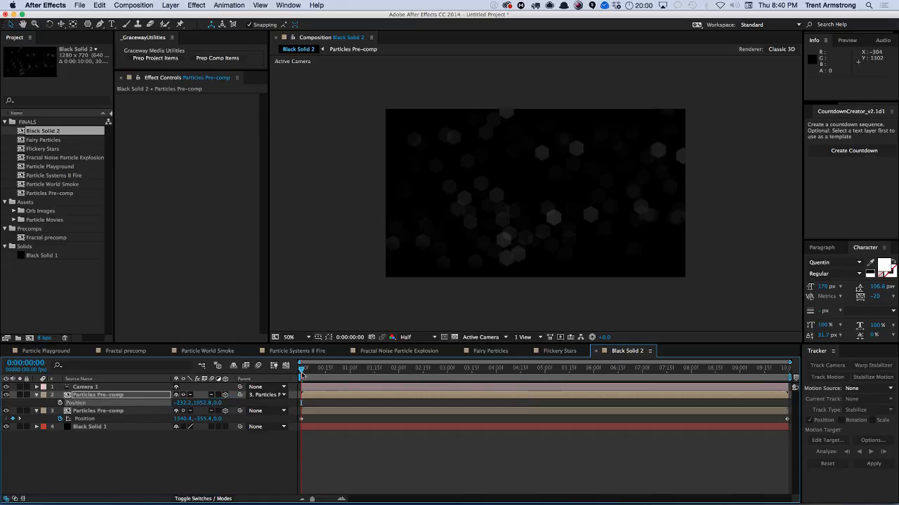
left_click_drag(302, 376, 300, 403)
key("super+z")
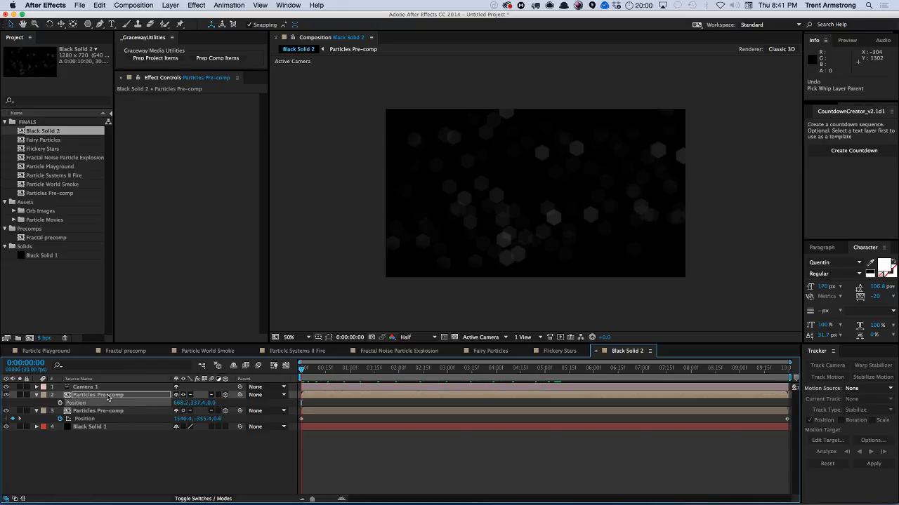
Duplicate the static copy again and parent both static Particles Pre-comp copies to the animated layer 4.
key("super+d")
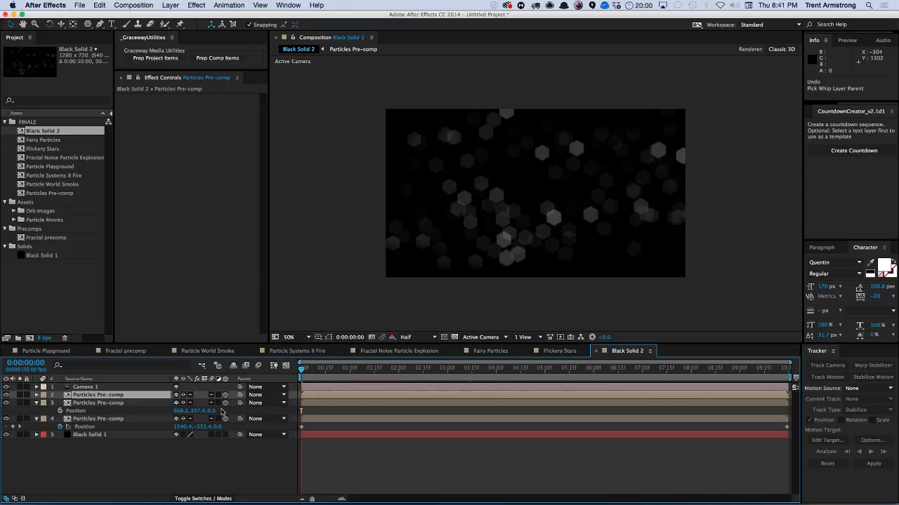
left_click_drag(239, 404, 153, 418)
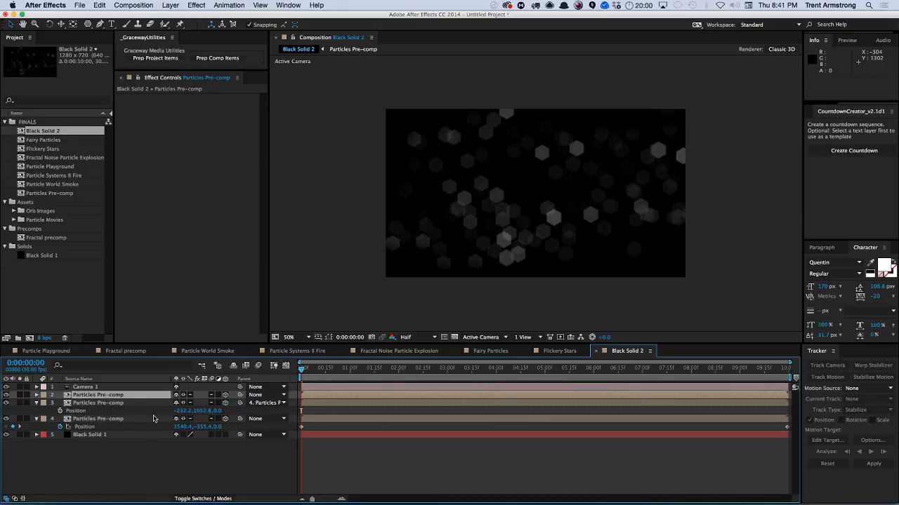
key("End")
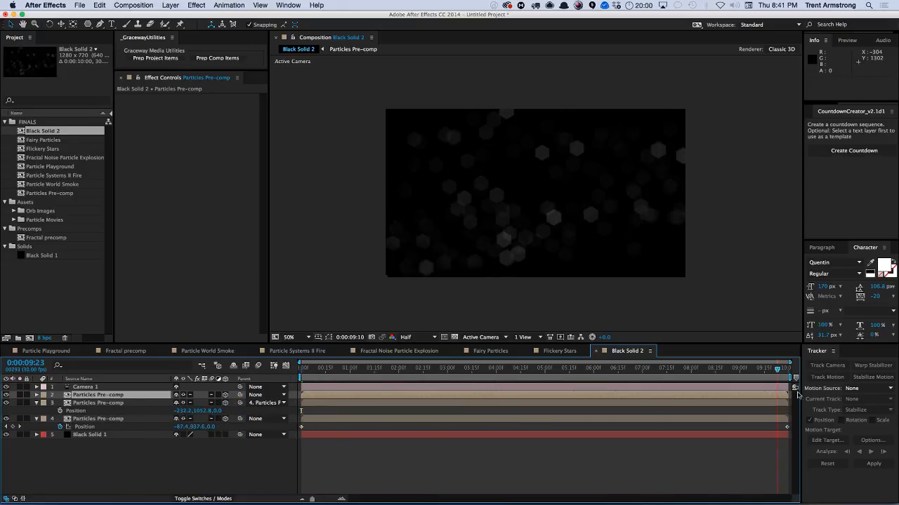
left_click_drag(239, 395, 152, 421)
left_click_drag(304, 372, 595, 379)
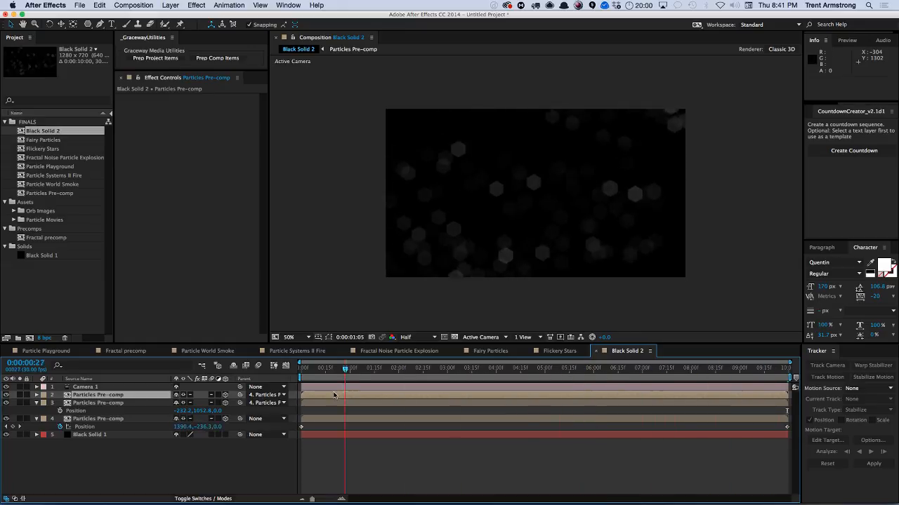
Preview the composition from the beginning.
key("Home")
key("KP_0")
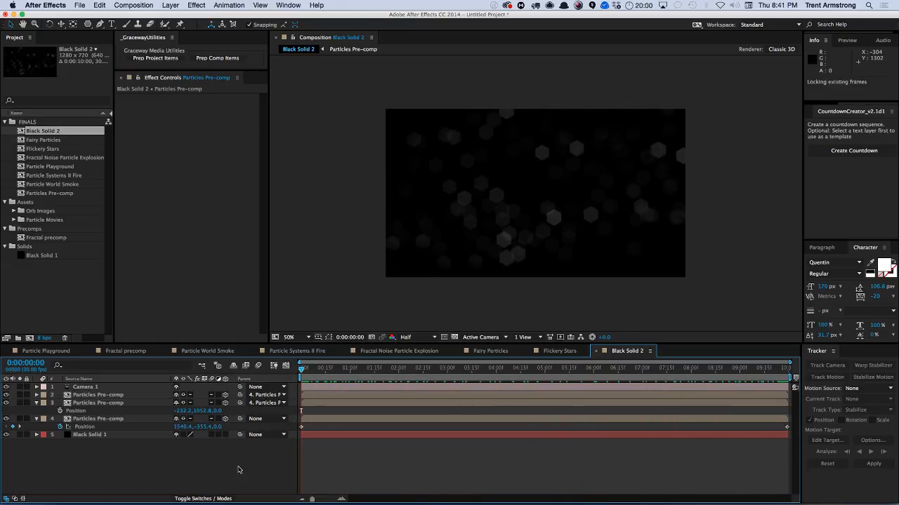
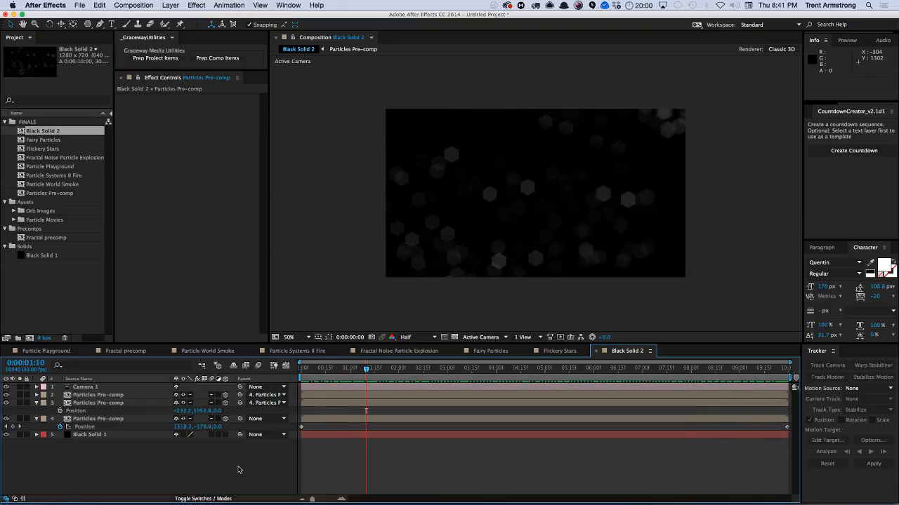
Preview the bokeh composition's animation from the beginning to the end.
left_click(776, 431)
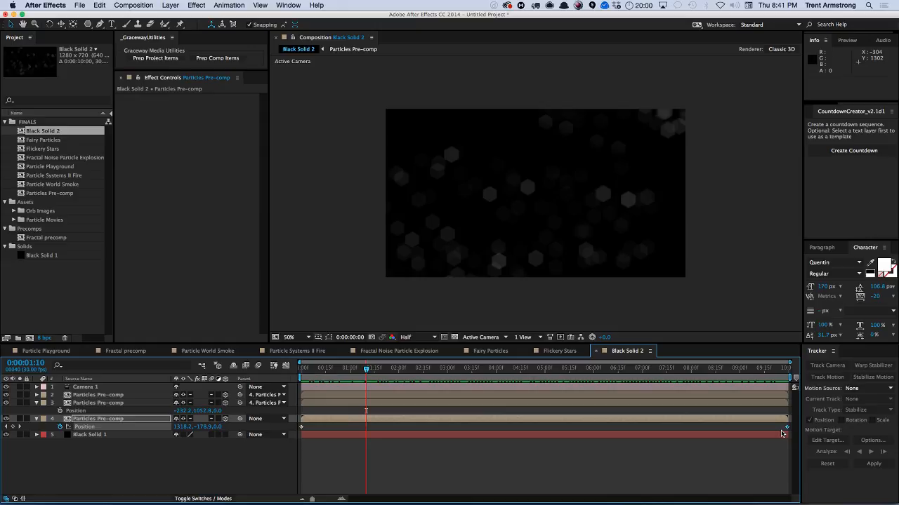
left_click_drag(782, 432, 785, 433)
left_click_drag(366, 371, 660, 338)
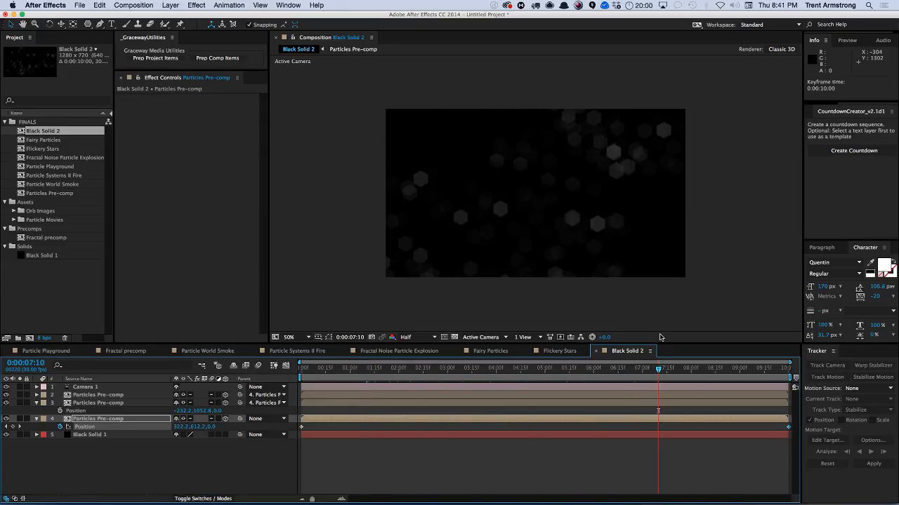
key("super+shift+a")
key("End")
key("Home")
key("End")
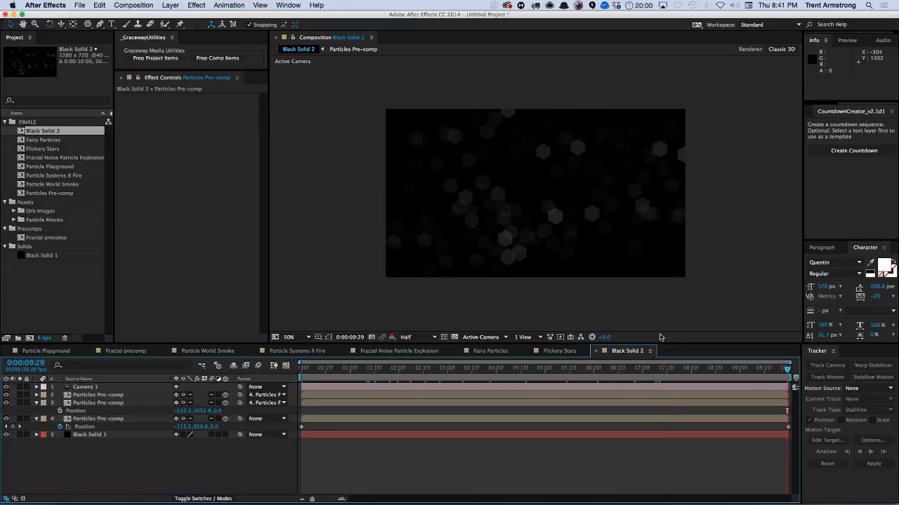
key("Home")
key("space")
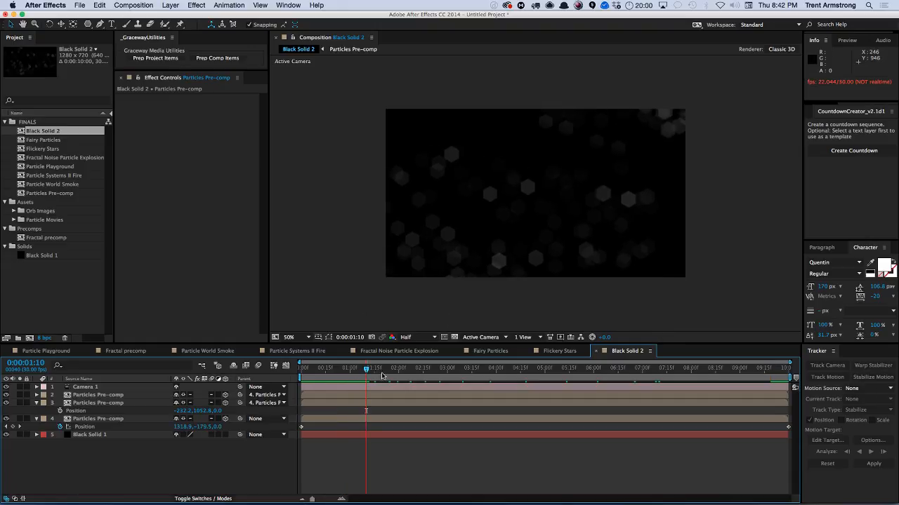
left_click_drag(366, 371, 267, 379)
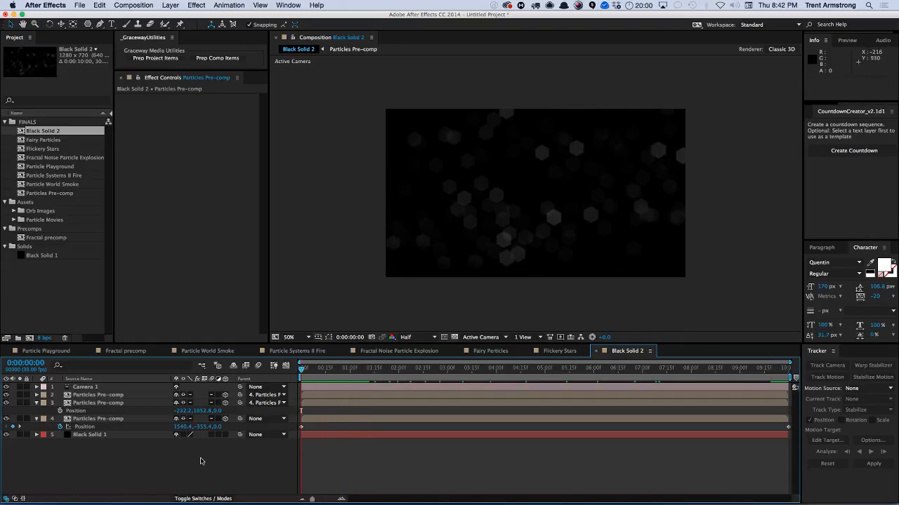
key("KP_0")
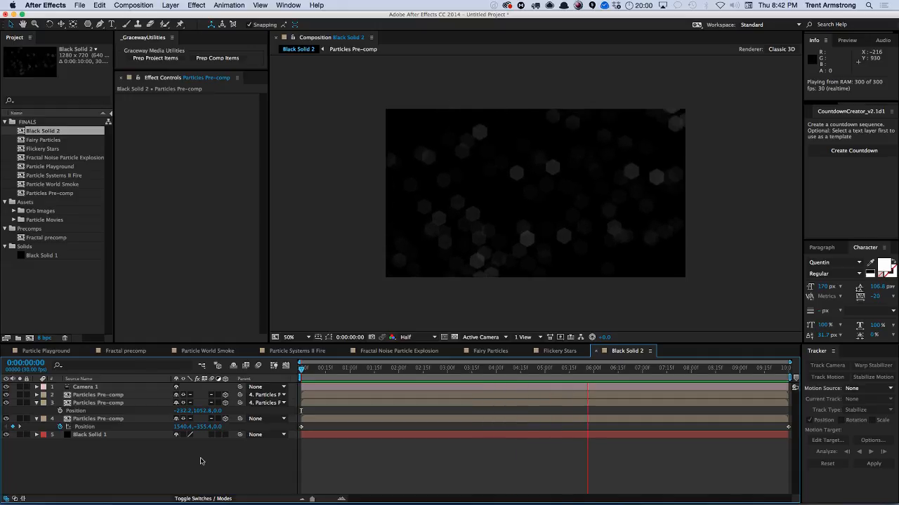
key("space")
Open the Particles Pre-comp and set the top Black Solid's Camera Lens Blur iris shape to Nonagon.
double_click(110, 420)
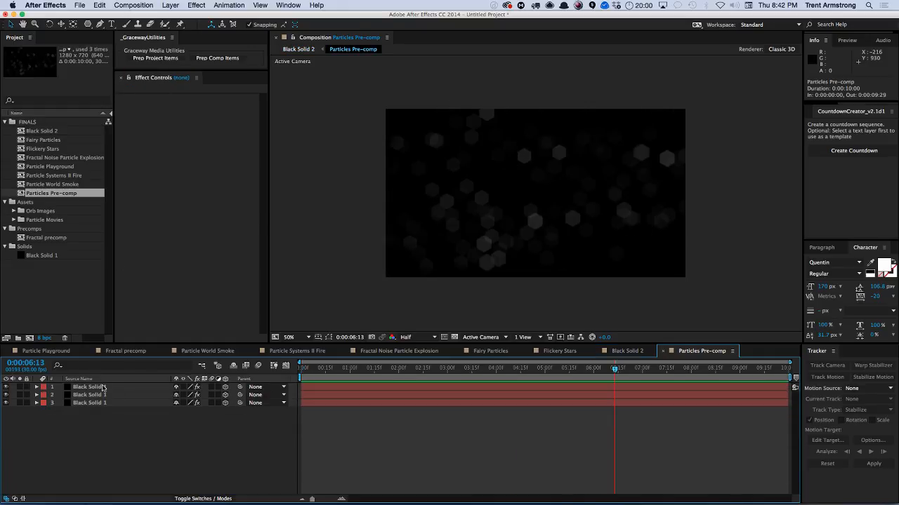
left_click(104, 387)
scroll(264, 164, "down", 3)
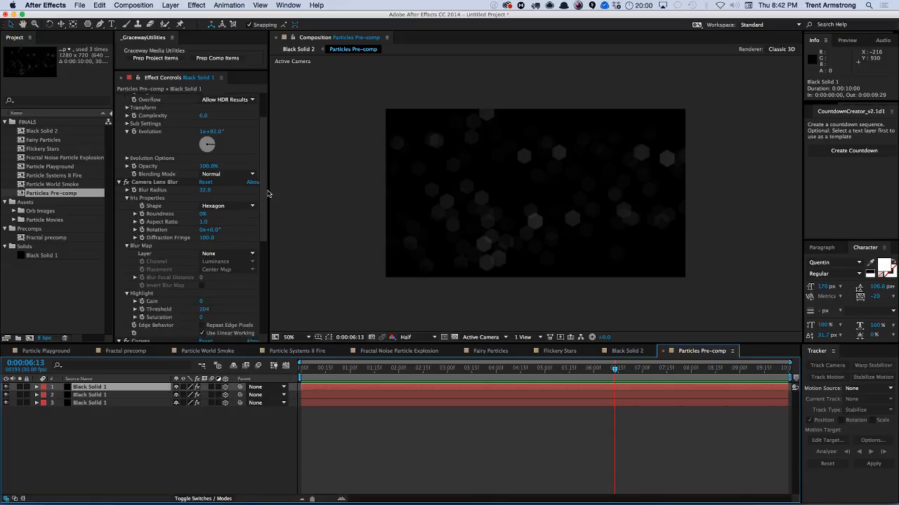
left_click(219, 180)
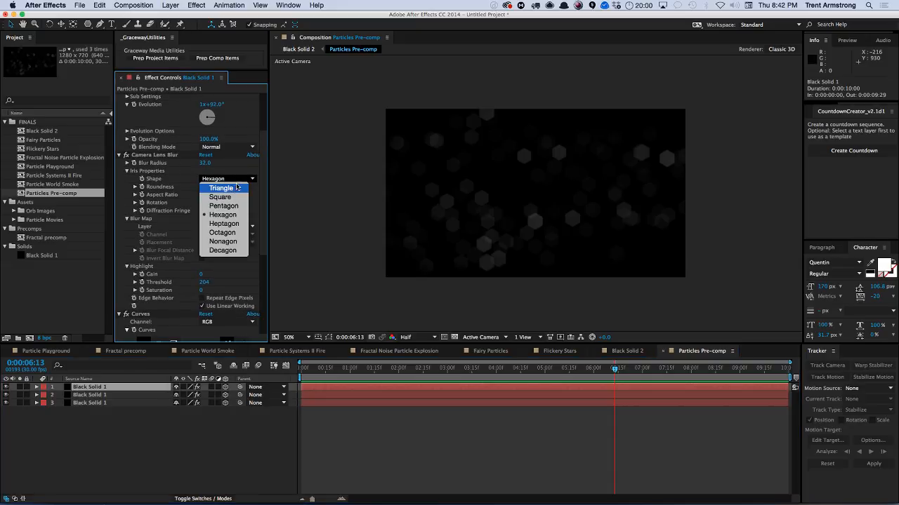
left_click(227, 242)
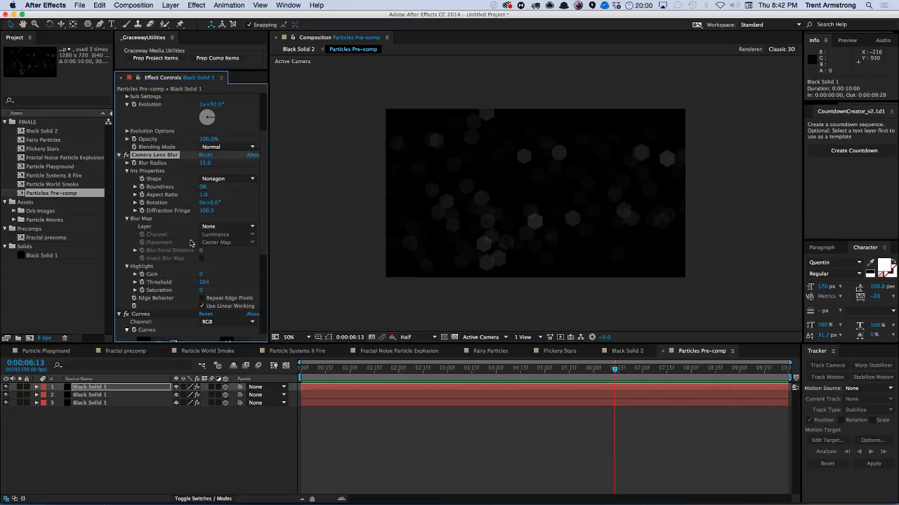
Copy the updated Camera Lens Blur onto the other two Black Solid layers in the precomp.
key("e")
left_click(82, 446)
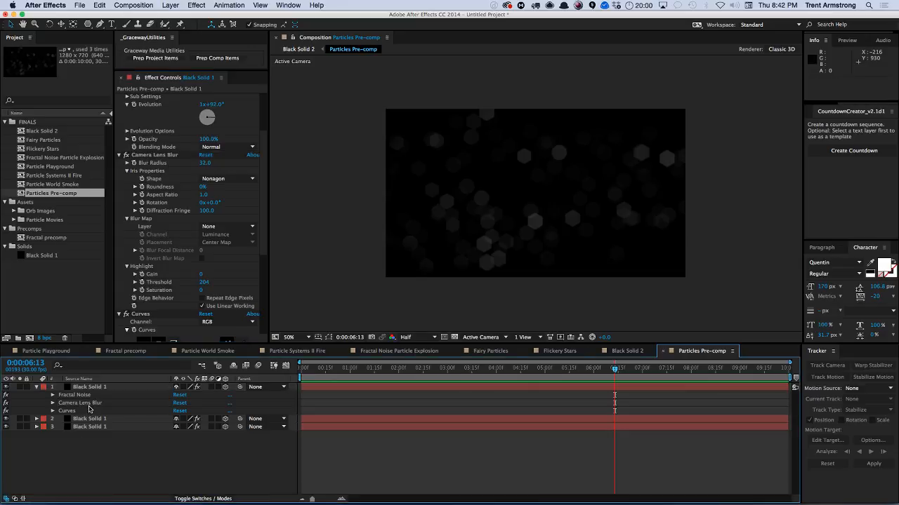
left_click(91, 404)
left_click(106, 419)
left_click(106, 427, "shift")
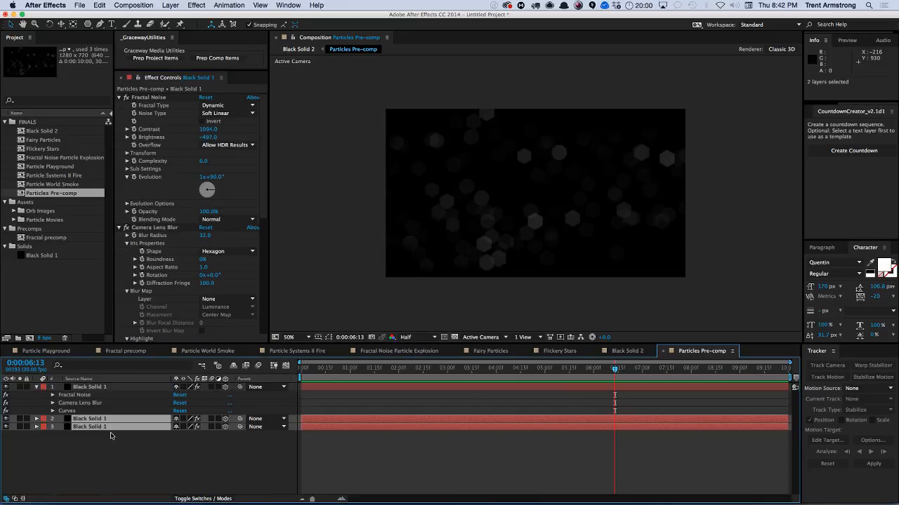
left_click(117, 462)
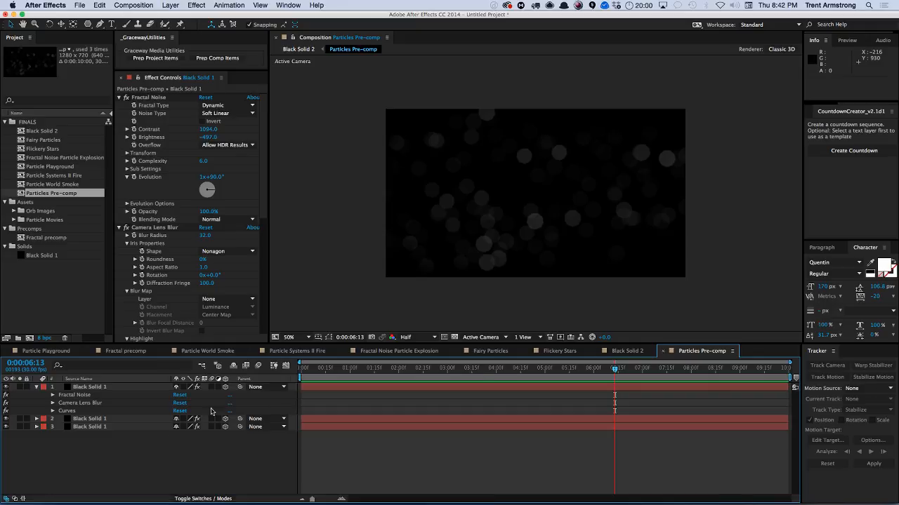
left_click(36, 386)
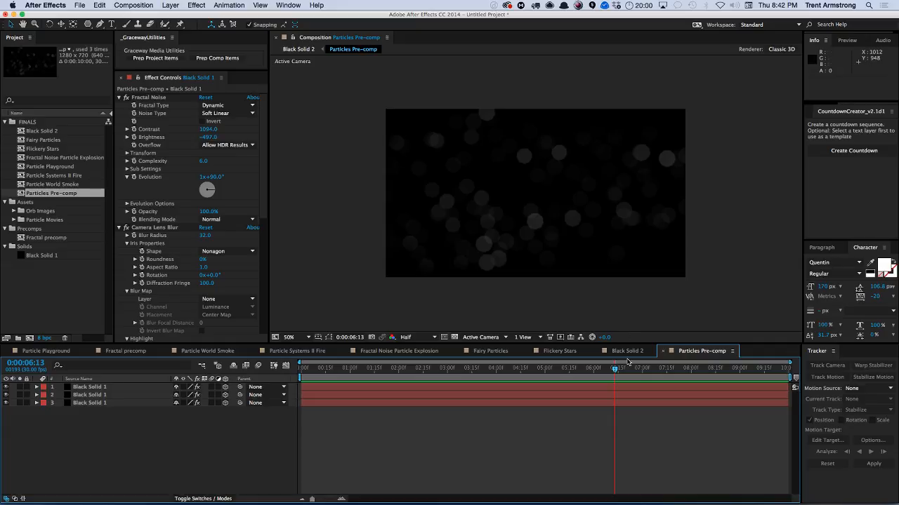
Return to the Black Solid 2 composition and preview the round bokeh result.
key("Tab")
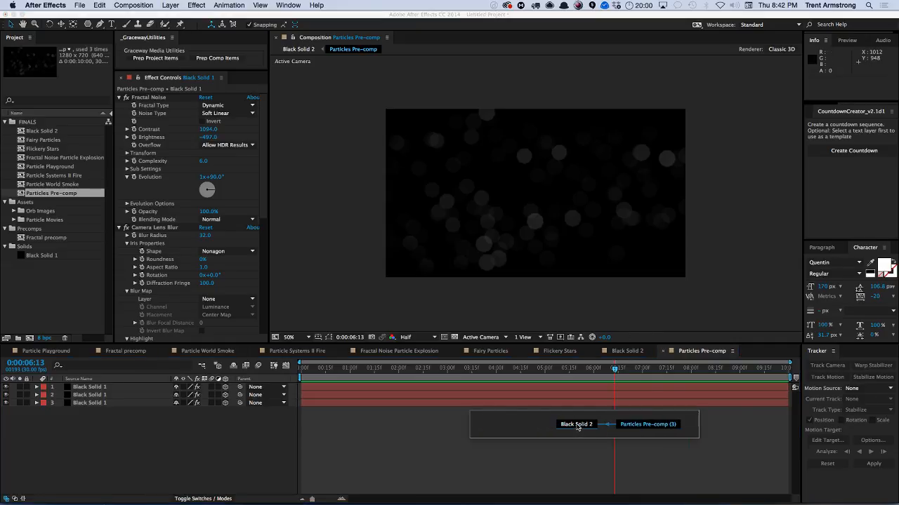
left_click(577, 427)
key("KP_0")
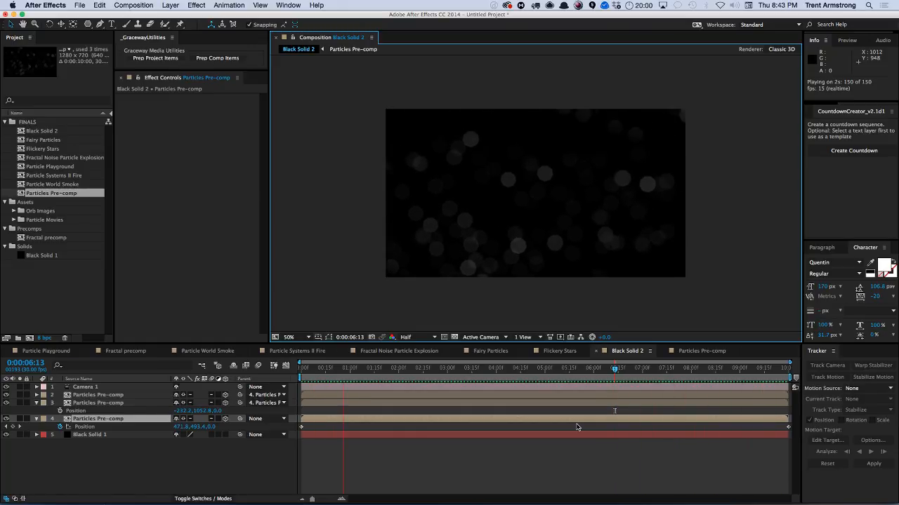
key("space")
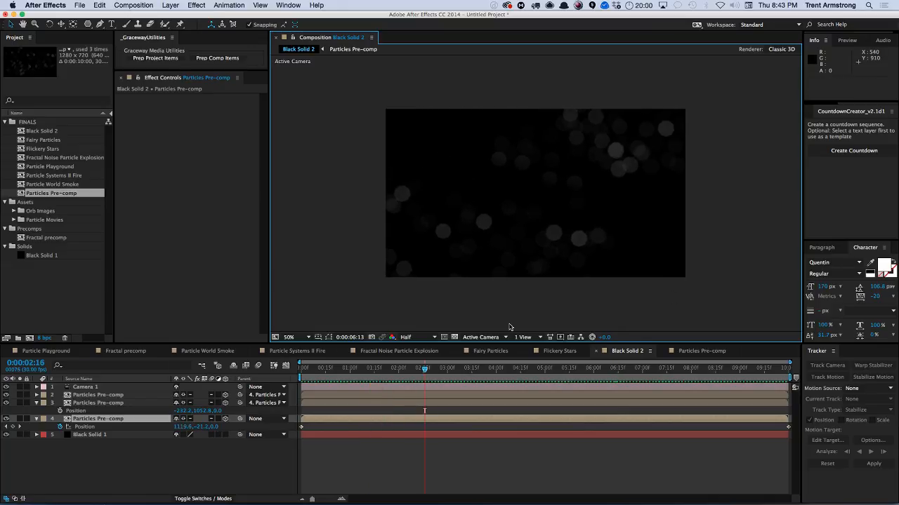
Move layer 4's last Position keyframe to about 0:00:04:15 and end the work area at 0:00:04:14.
left_click_drag(788, 426, 520, 427)
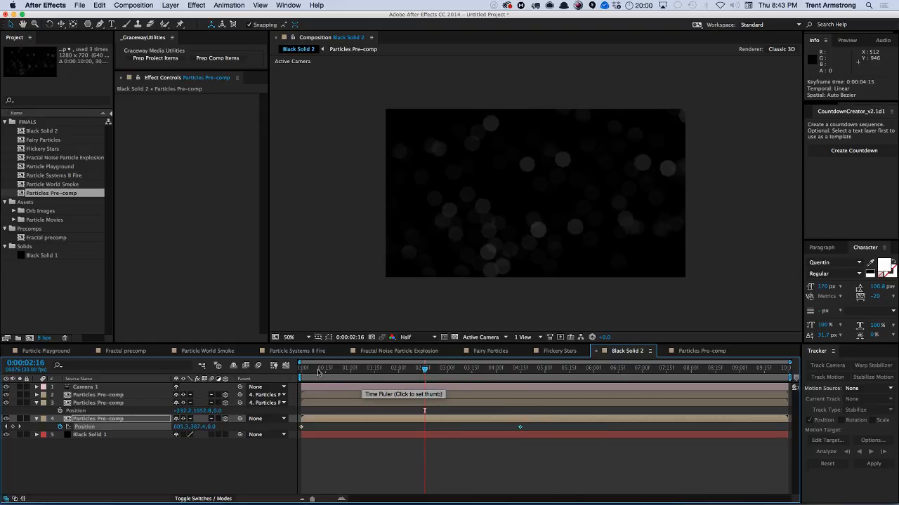
left_click_drag(320, 372, 503, 389)
key("n")
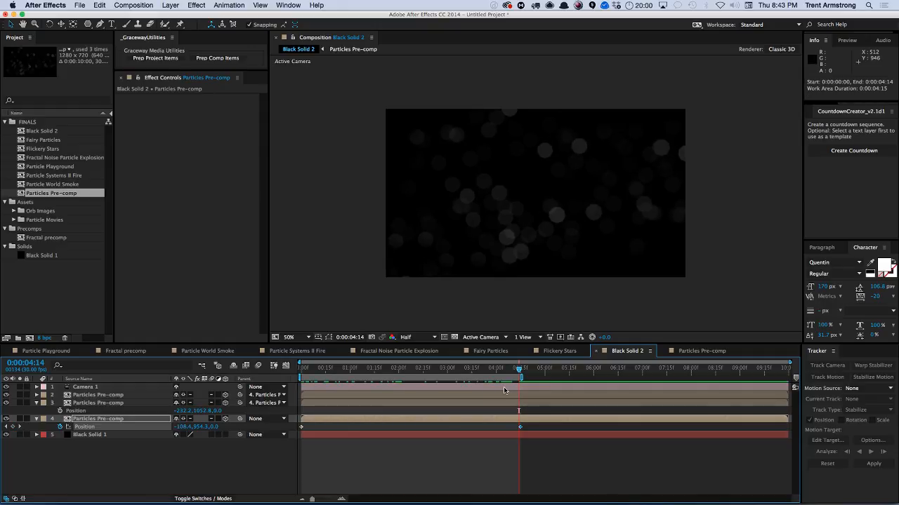
Preview the shortened work area and collapse the expanded layer properties.
key("KP_0")
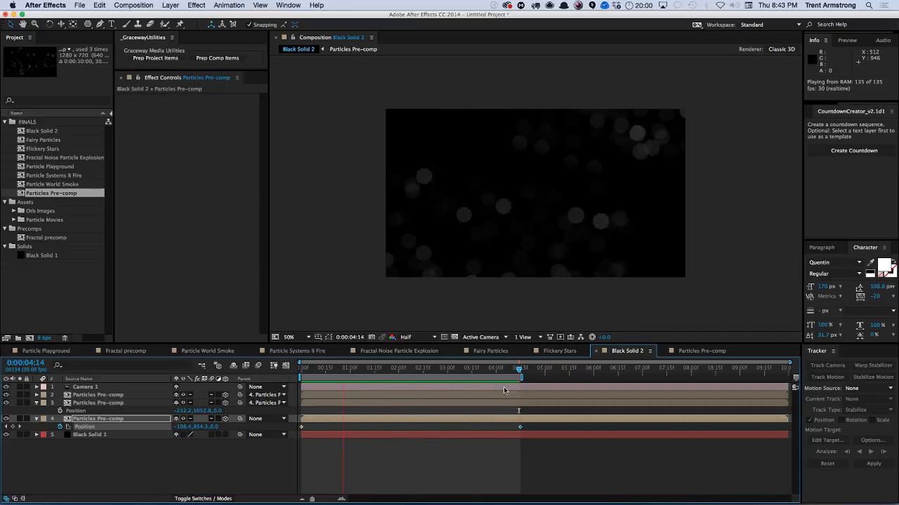
left_click(233, 462)
left_click(37, 403)
left_click(36, 411)
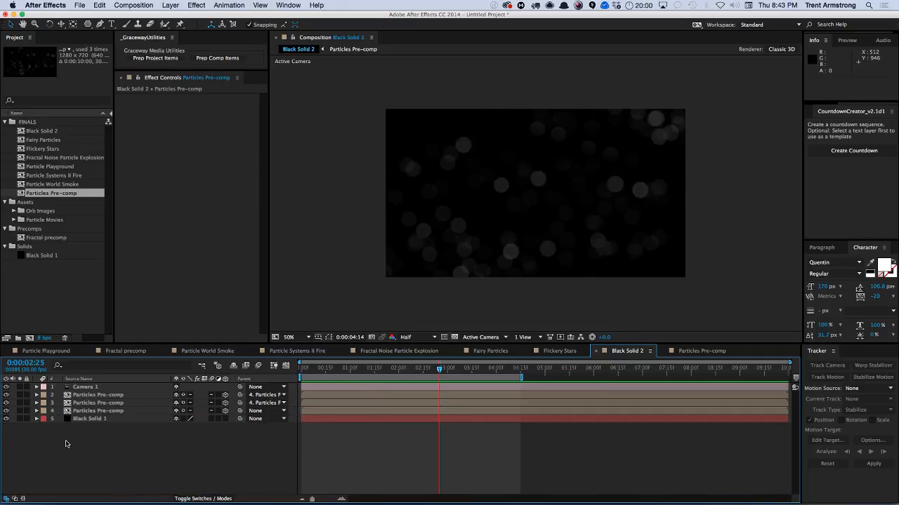
left_click(35, 123)
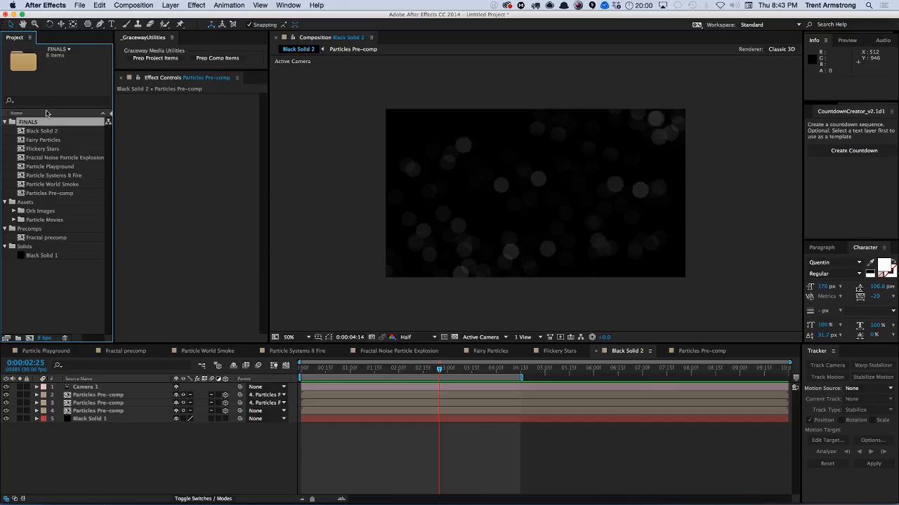
key("super+n")
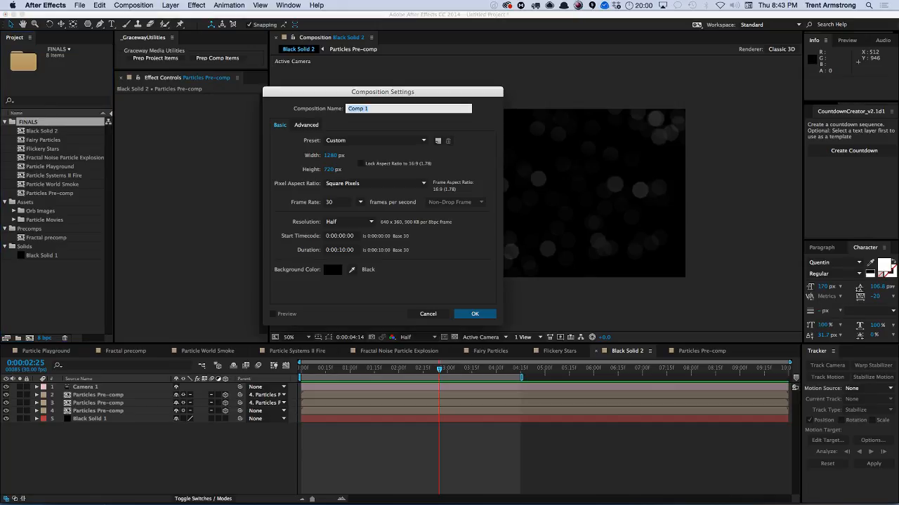
key("Escape")
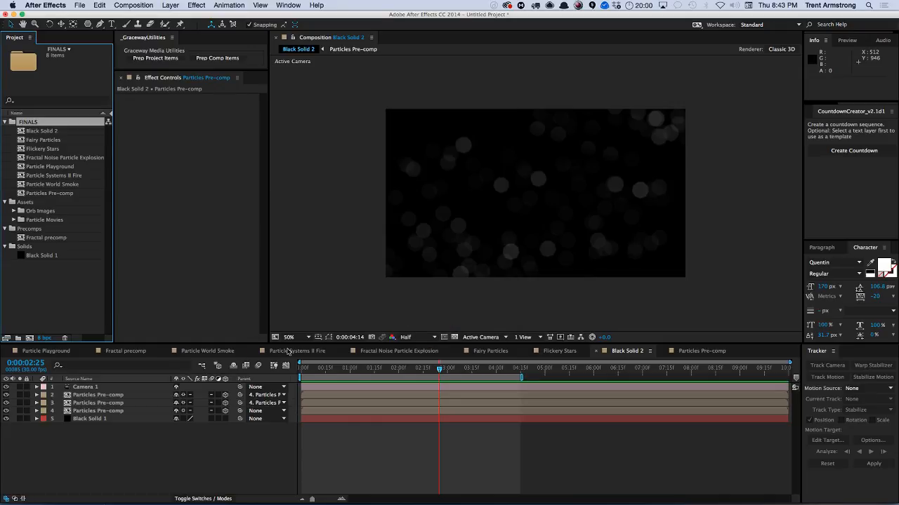
Reveal the Fire Embers Sparks_01-proress.mov footage in Finder and preview it with Quick Look.
left_click(13, 220)
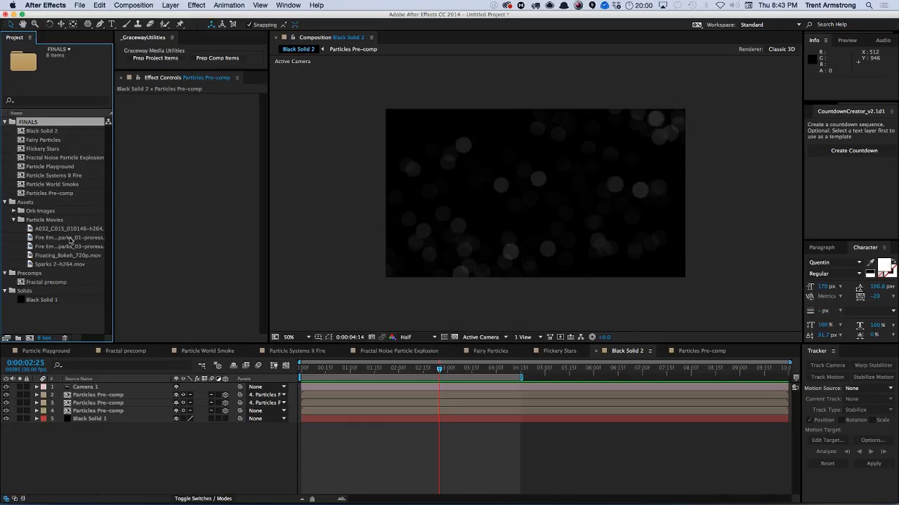
key("super+Tab")
left_click(451, 260)
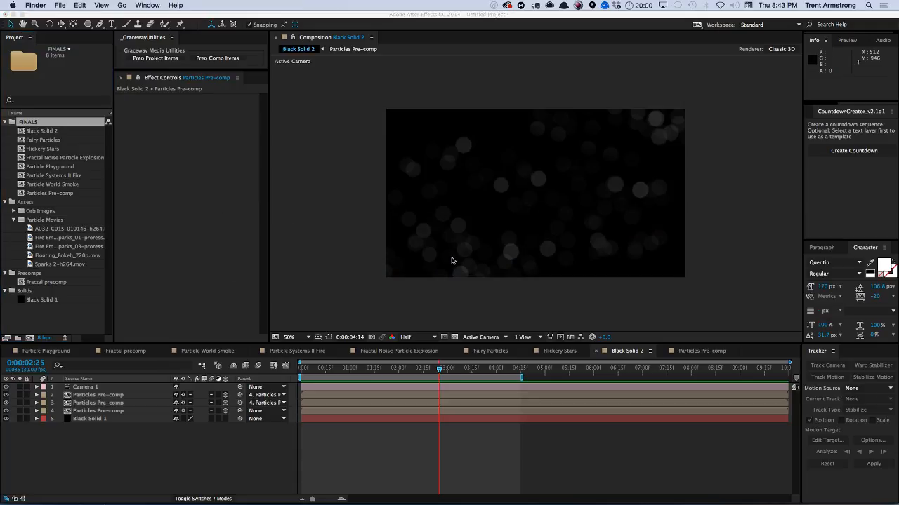
left_click(60, 241)
right_click(63, 239)
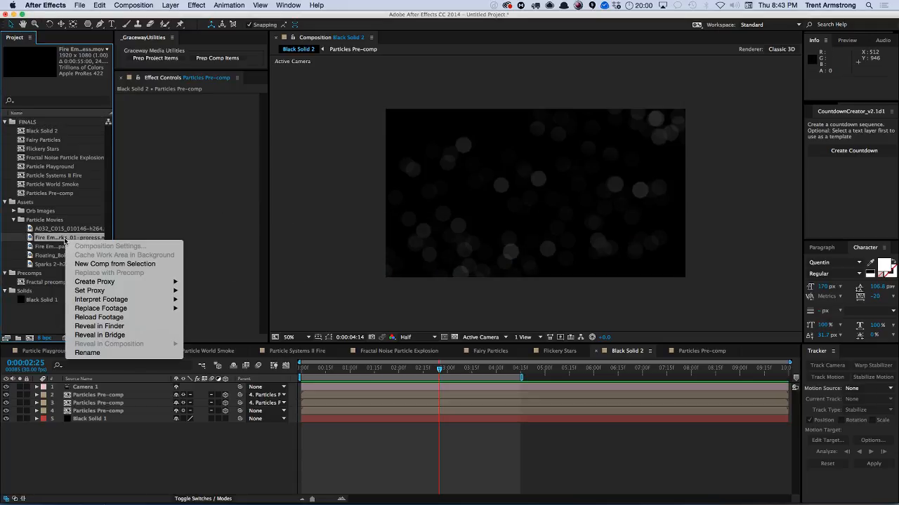
left_click(126, 326)
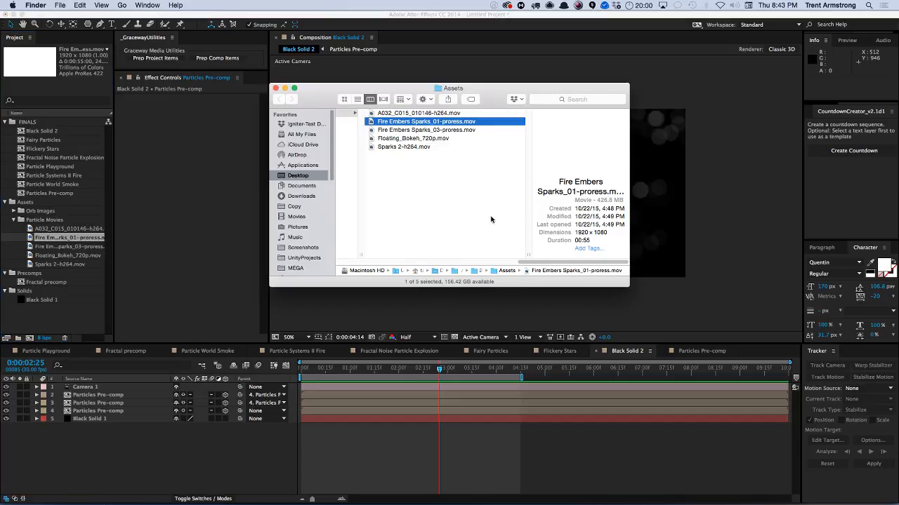
key("space")
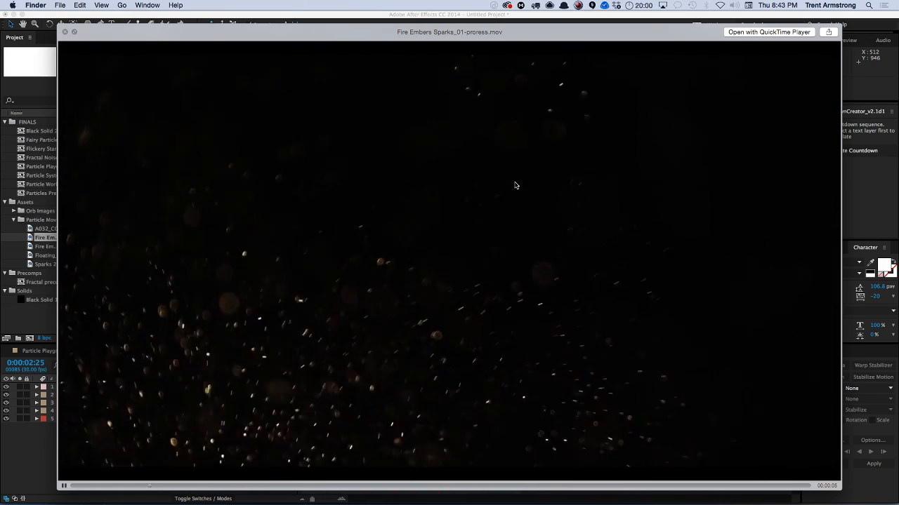
key("space")
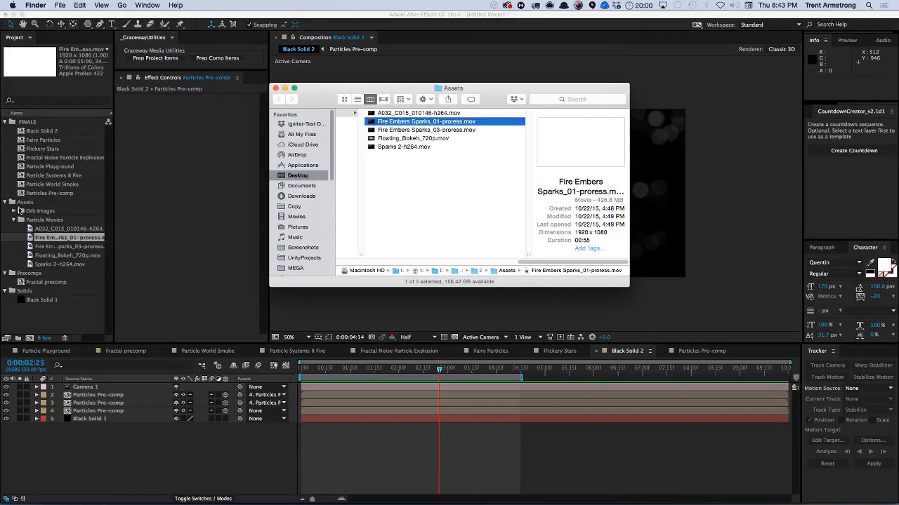
Open the Floating_Bokeh_720p.mov footage item in its own viewer.
left_click(62, 257)
left_click(64, 257)
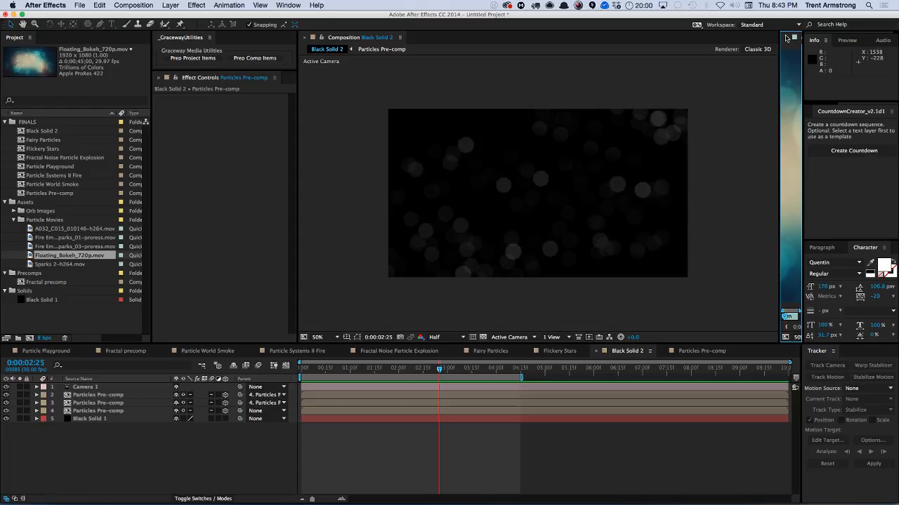
left_click(787, 39)
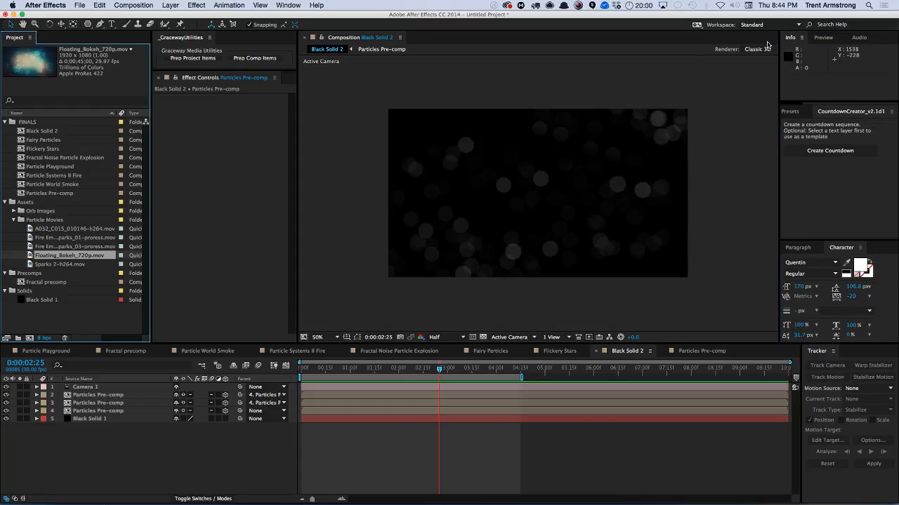
double_click(58, 256)
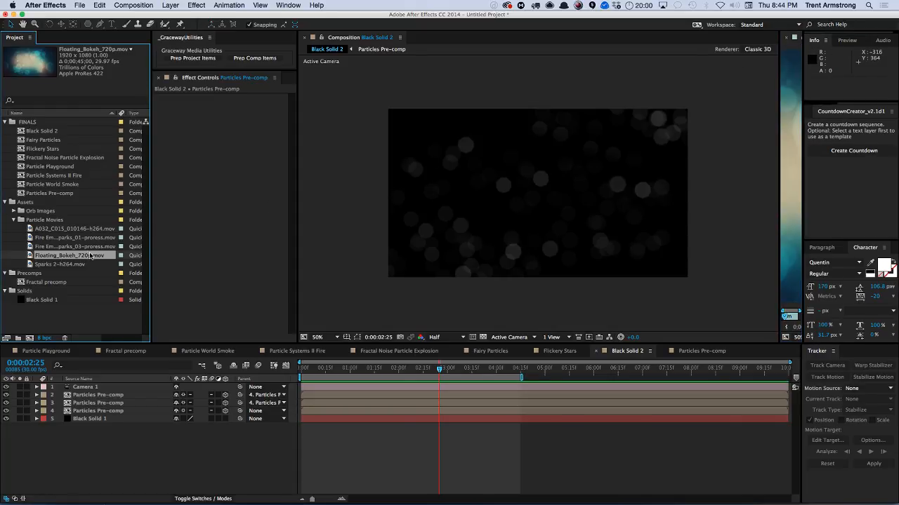
left_click(786, 40)
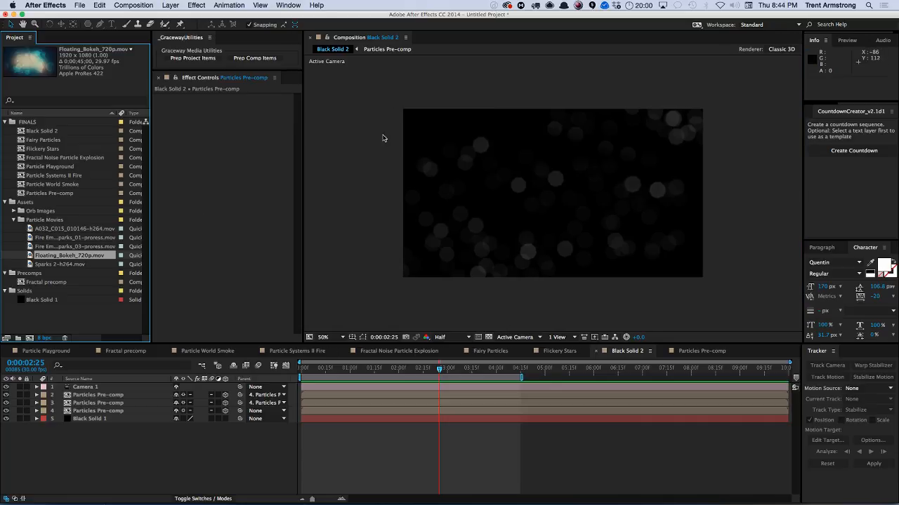
key("super+Tab")
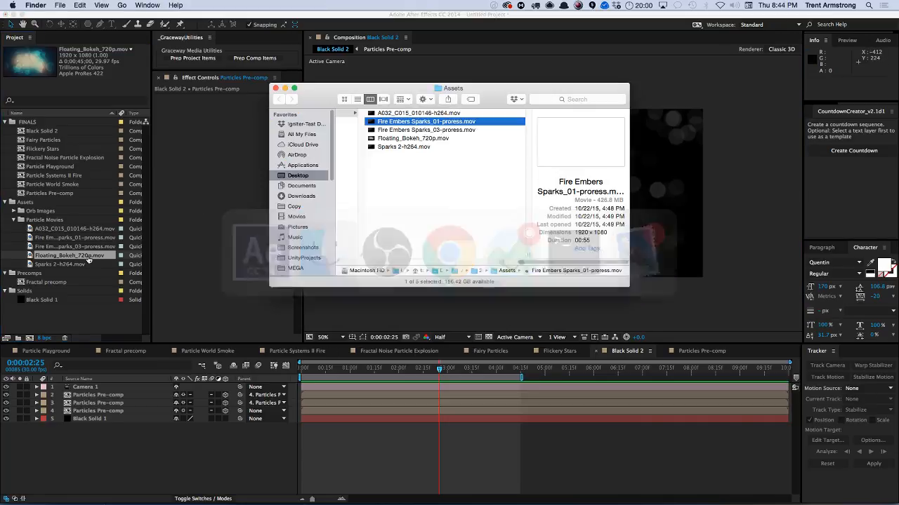
Preview Floating_Bokeh_720p.mov and Sparks 2-h264.mov in Quick Look, playing the sparks clip.
key("space")
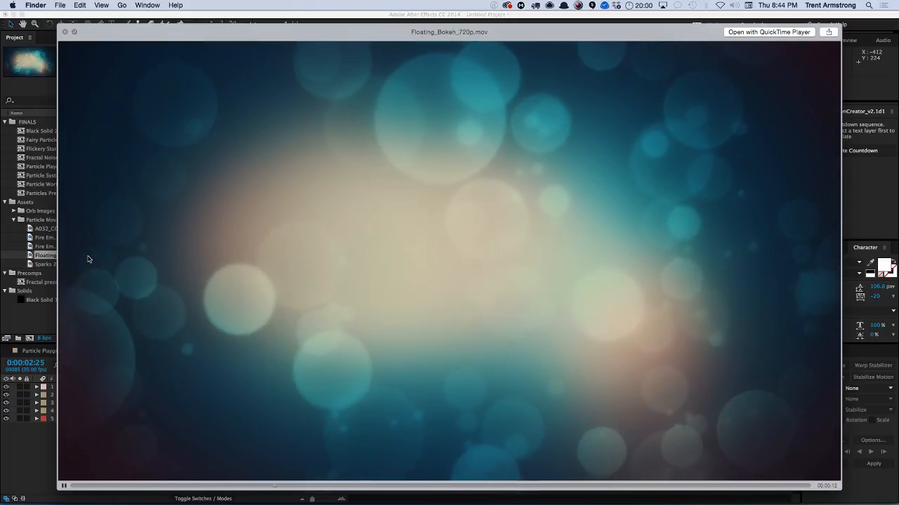
key("space")
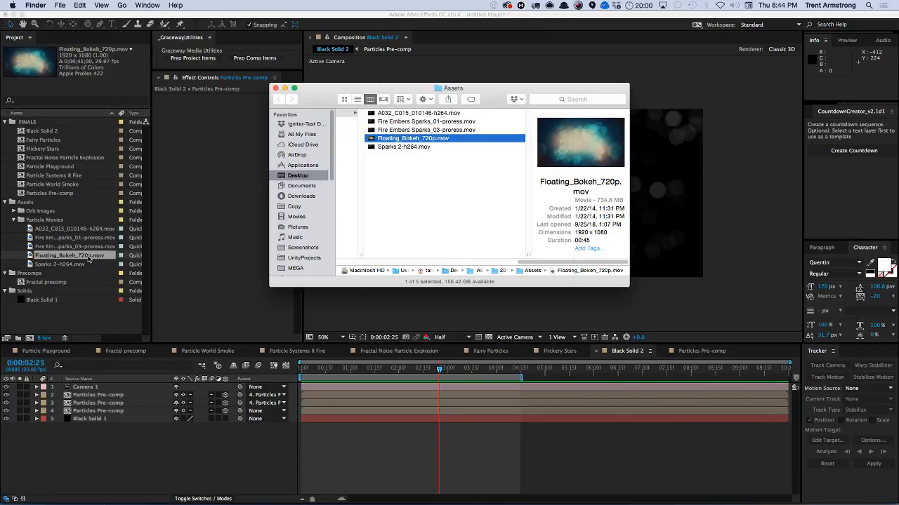
key("Down")
key("space")
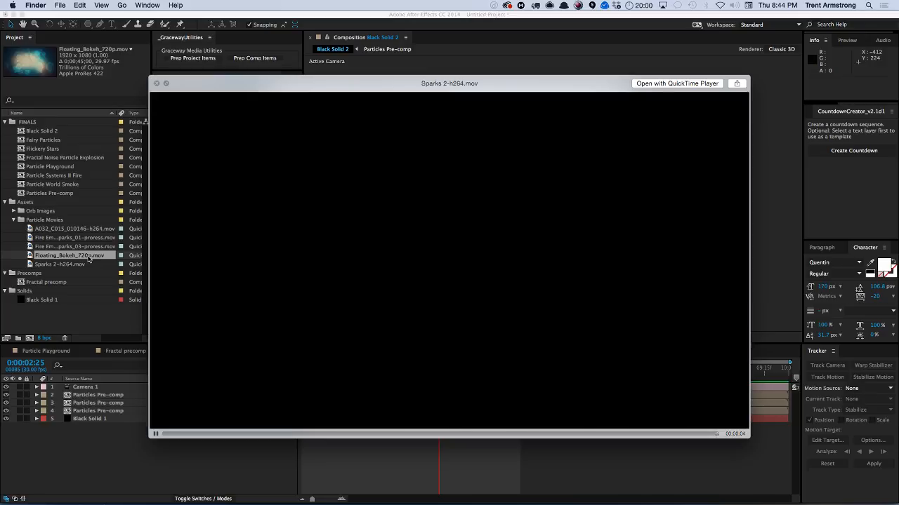
left_click(156, 434)
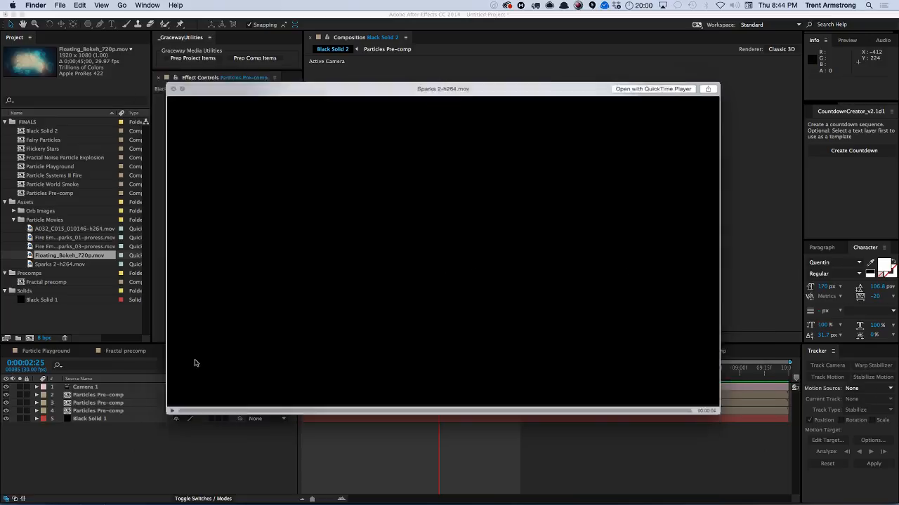
key("space")
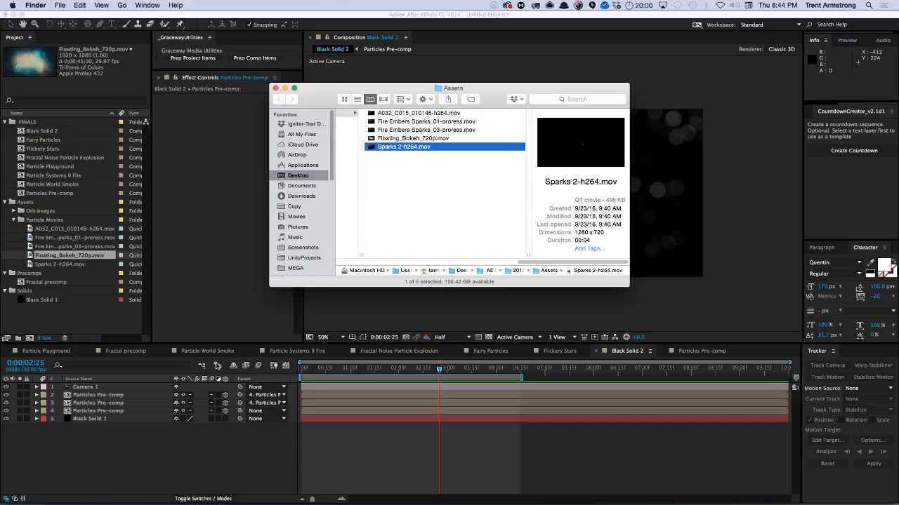
Preview A032_C015_010146-h264.mov in Quick Look and play it.
key("Up")
key("Up")
key("Up")
key("Up")
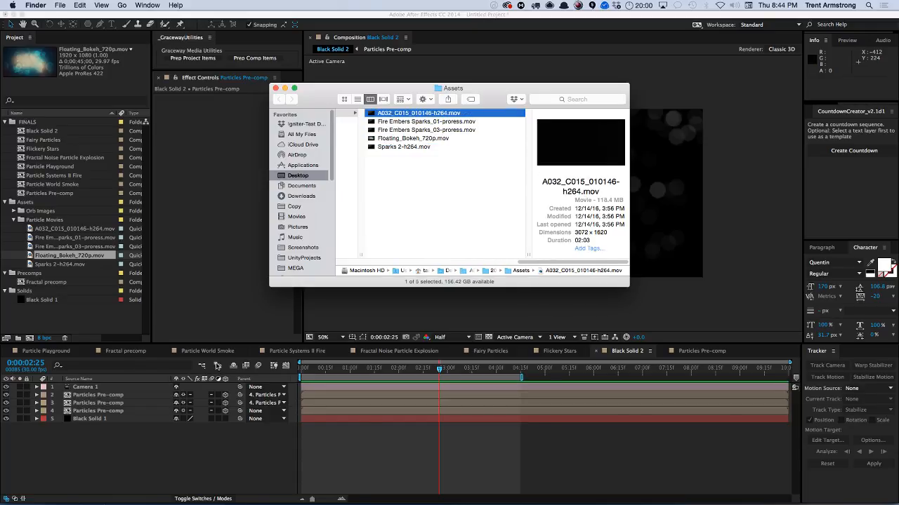
key("space")
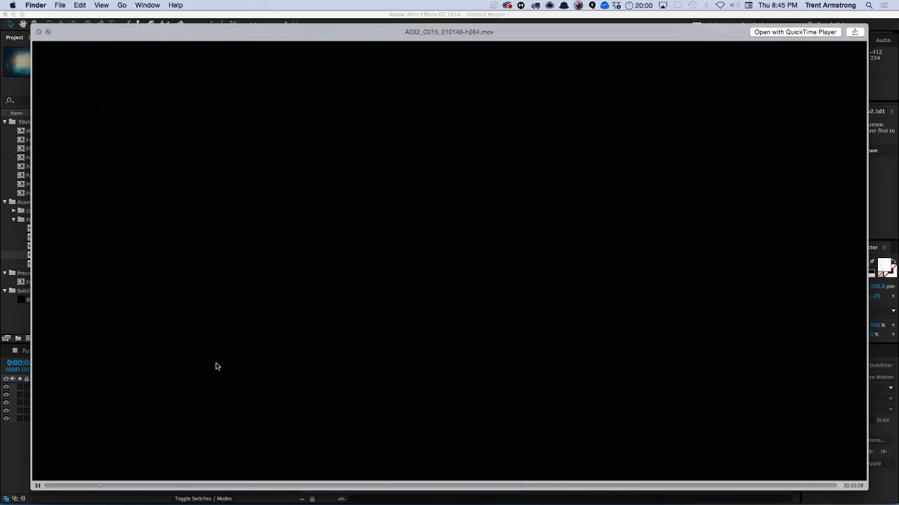
left_click(146, 487)
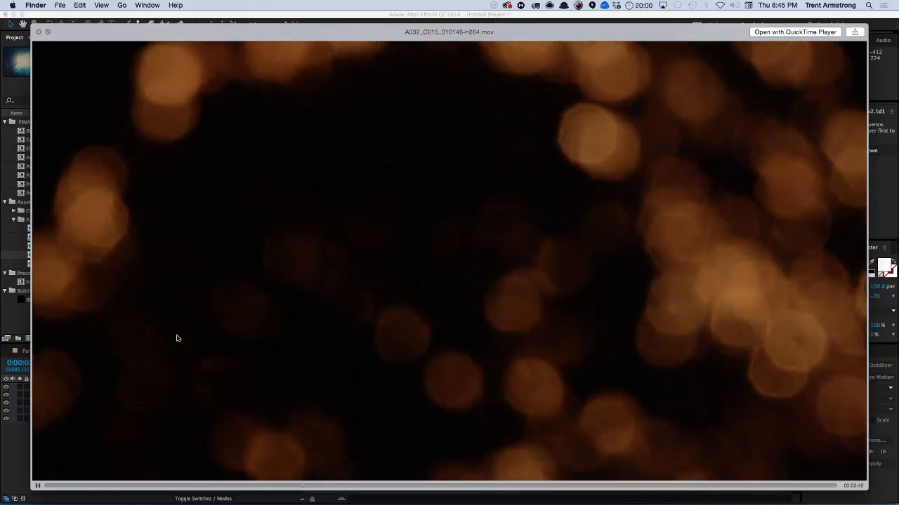
key("space")
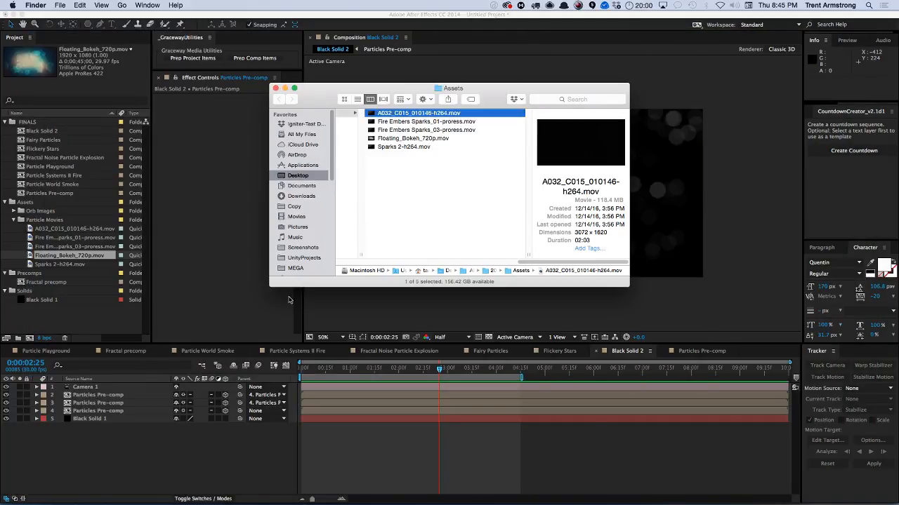
Switch to Chrome and open the Igniter Media website in a new tab.
key("super+Tab")
key("super+Tab")
key("super+Tab")
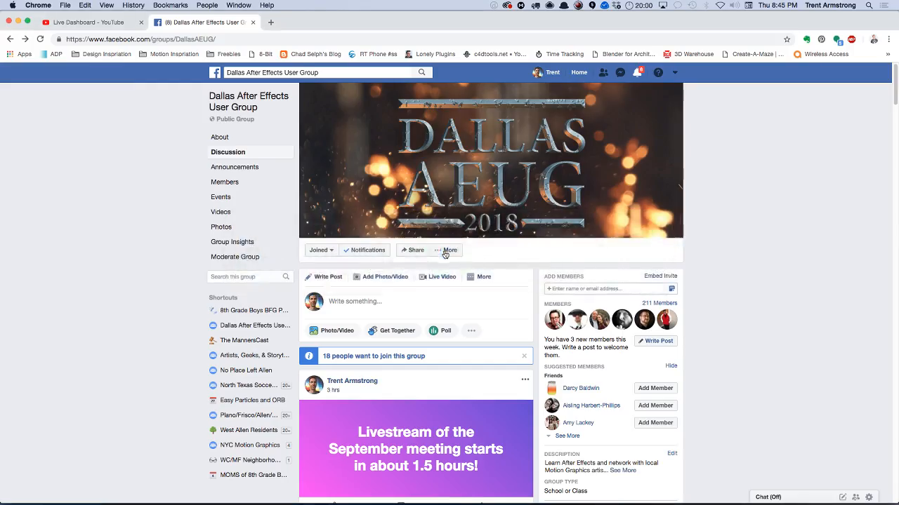
key("super+t")
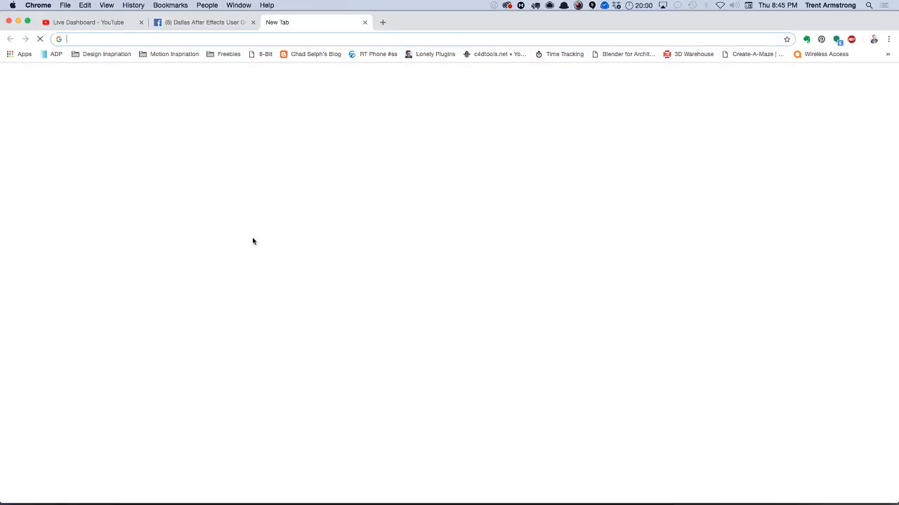
type("igniter")
key("Return")
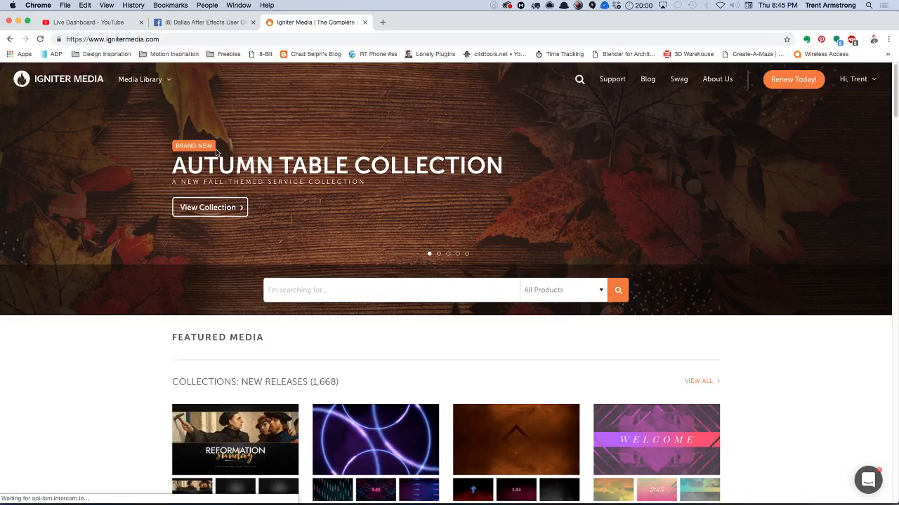
Search Igniter Media for embers and open the Nighttime Embers - Near product preview.
left_click(579, 81)
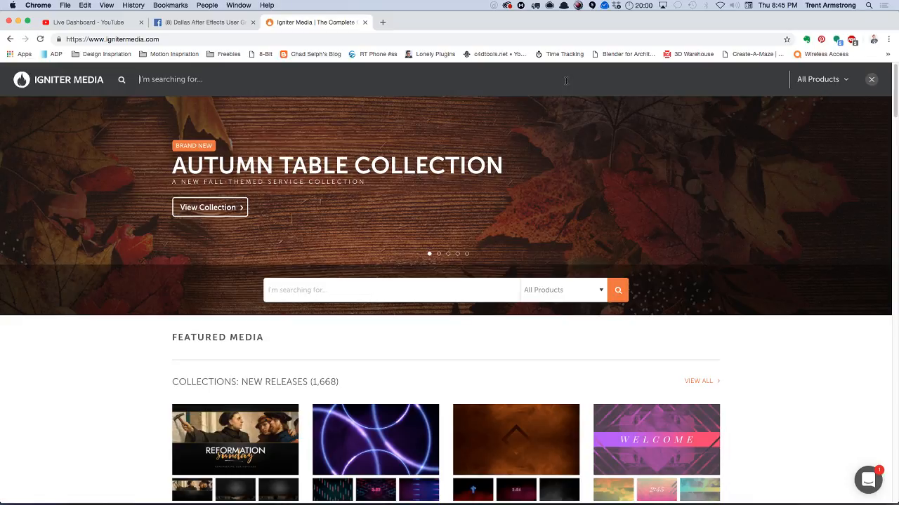
type("embers")
key("Return")
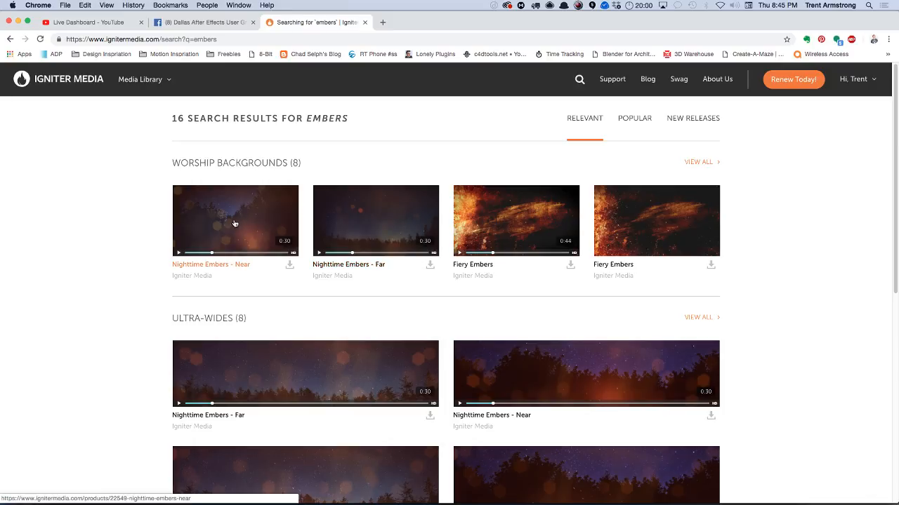
left_click(251, 228)
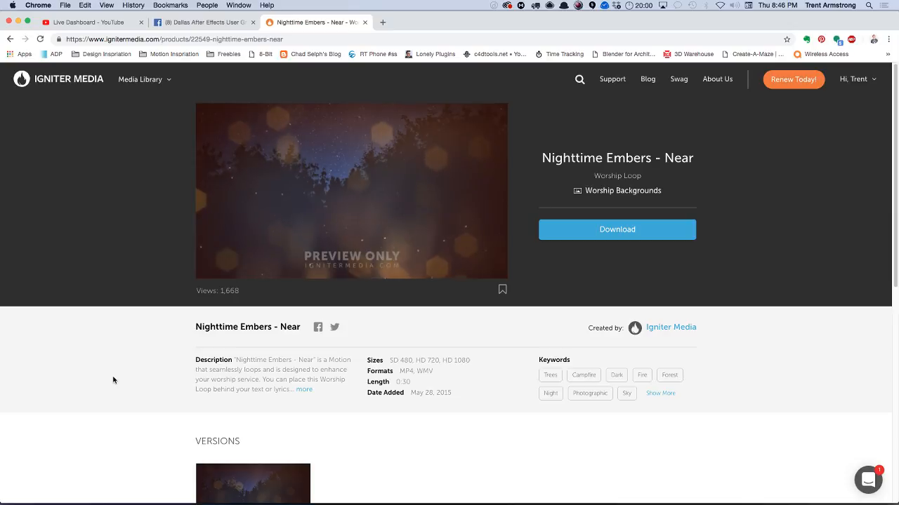
mouse_move(447, 180)
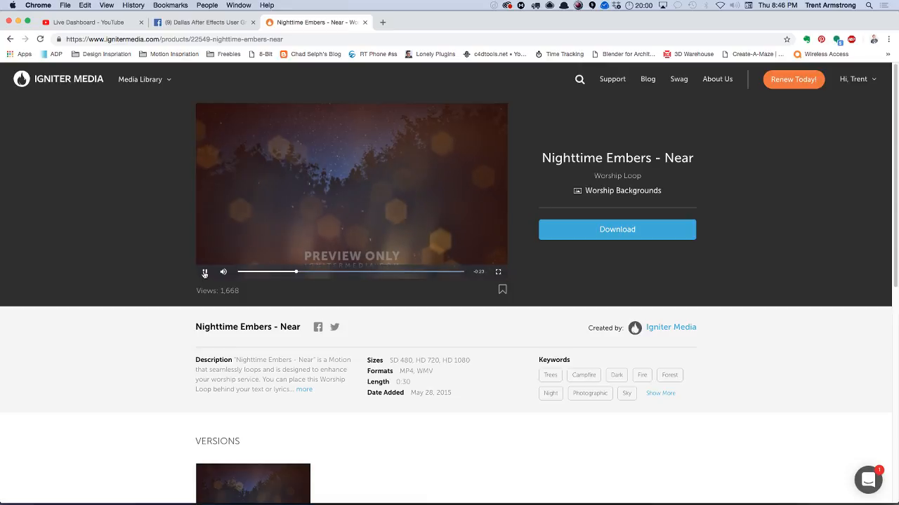
Return to After Effects and open the Particle World Smoke composition.
key("super+Tab")
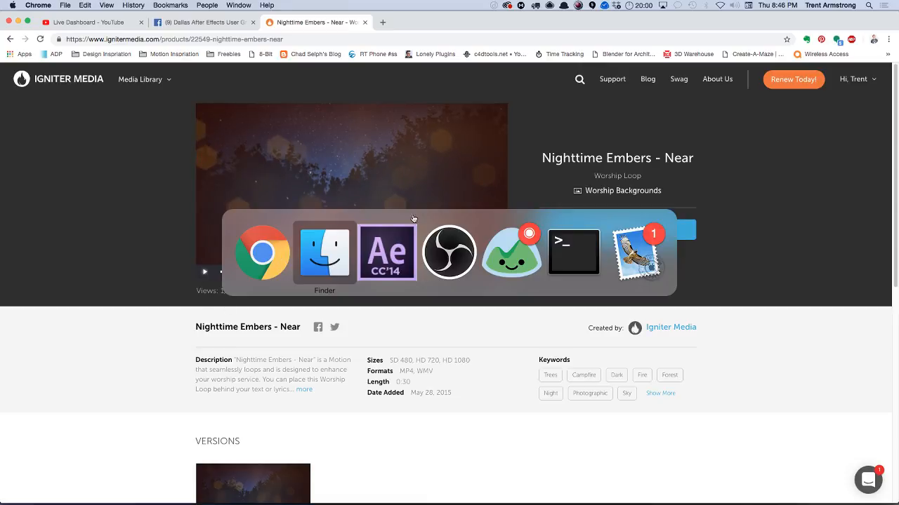
left_click(392, 261)
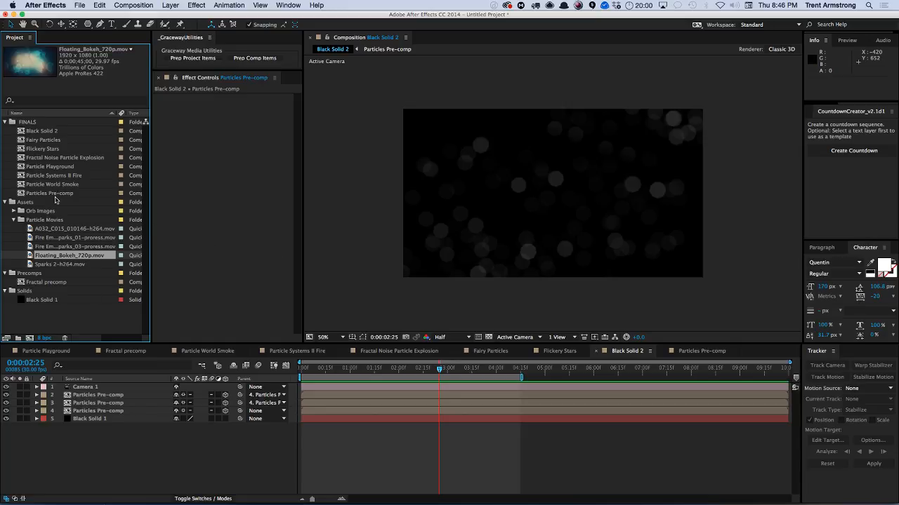
double_click(56, 186)
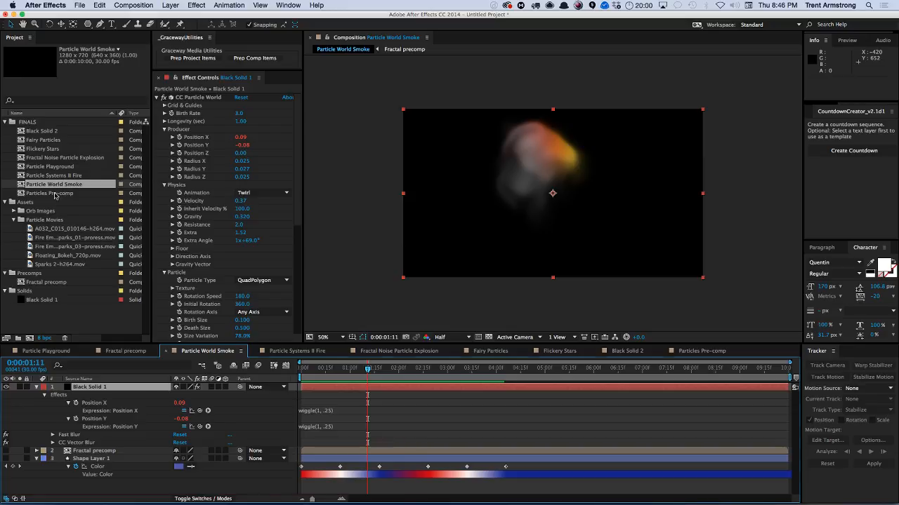
Move the Particles Pre-comp composition into the Precomps folder.
left_click_drag(56, 194, 51, 276)
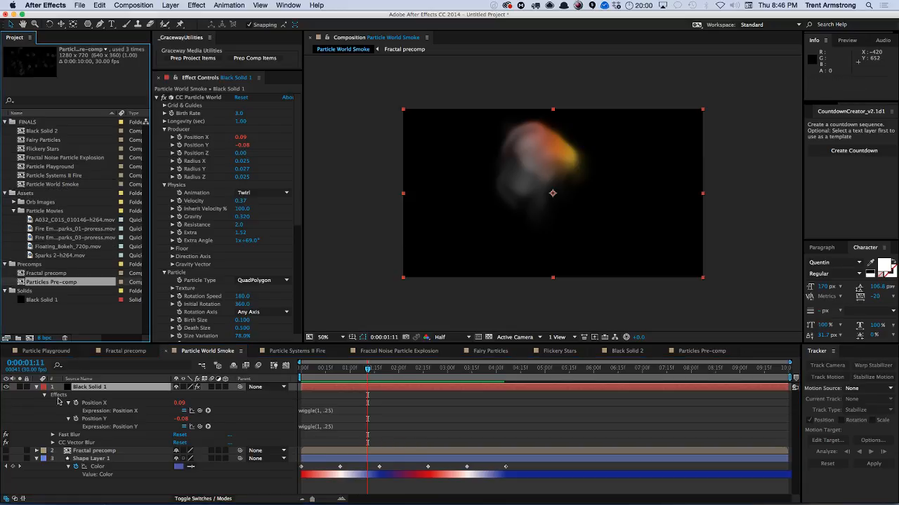
Set the CC Particle World Particle Type to Textured Square.
left_click_drag(299, 203, 300, 263)
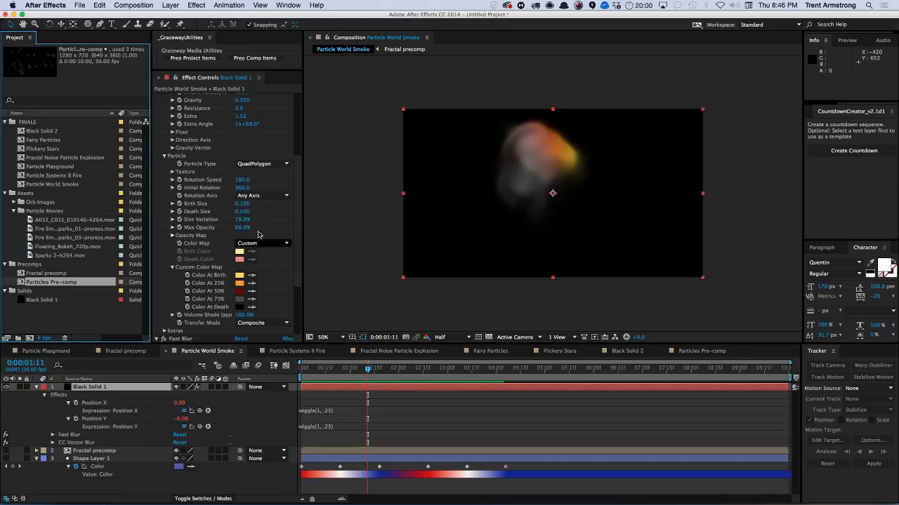
left_click(172, 172)
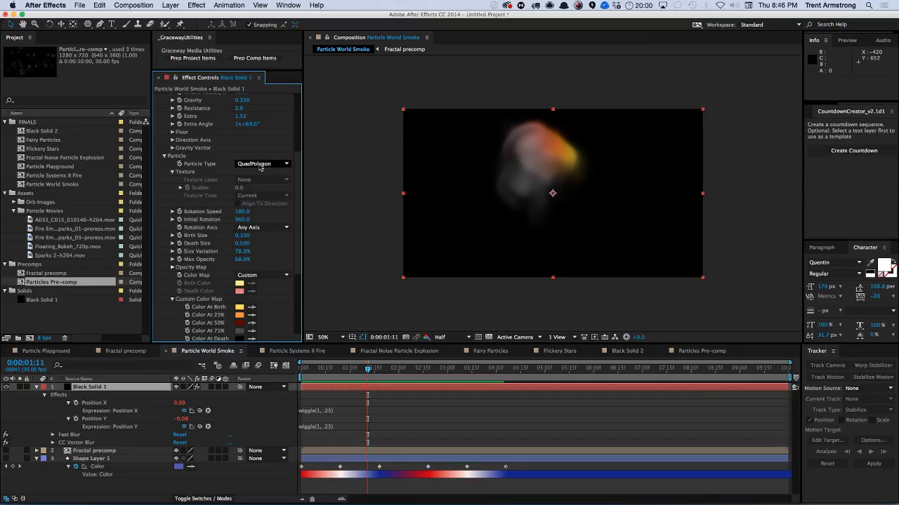
scroll(297, 172, "down", 1)
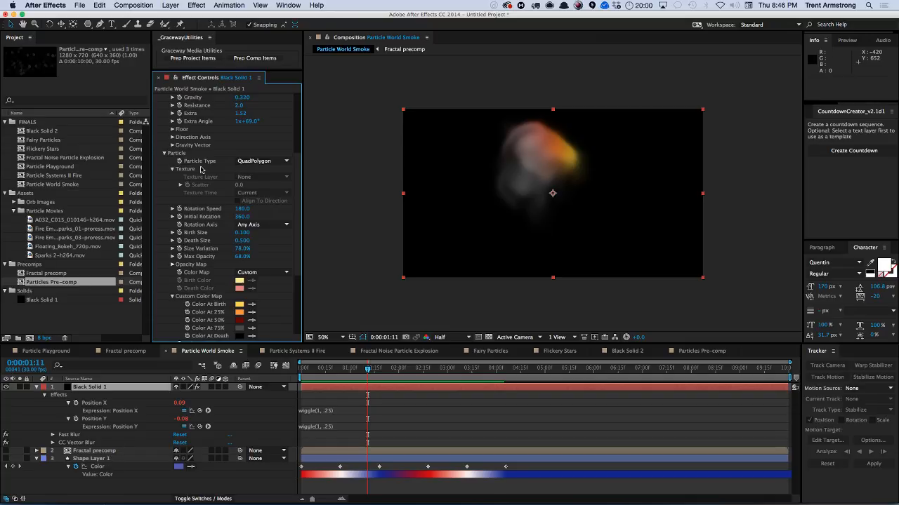
left_click(253, 162)
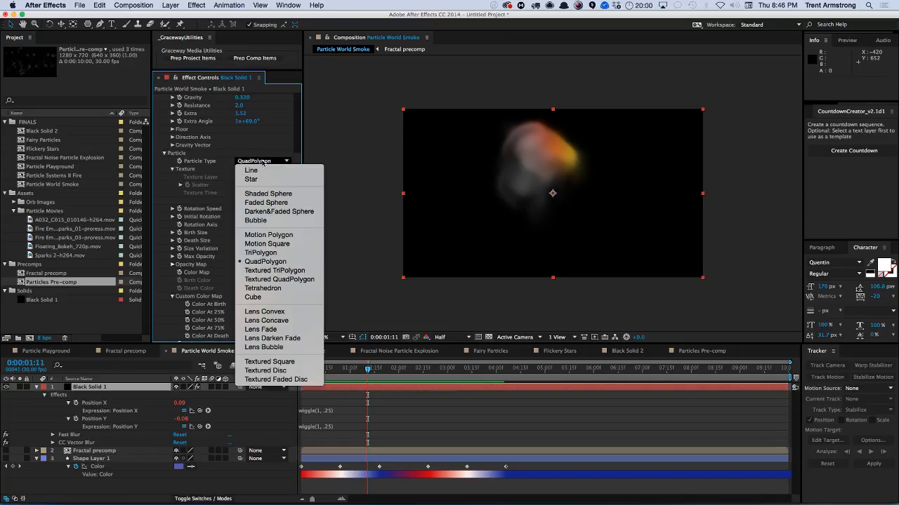
left_click(270, 361)
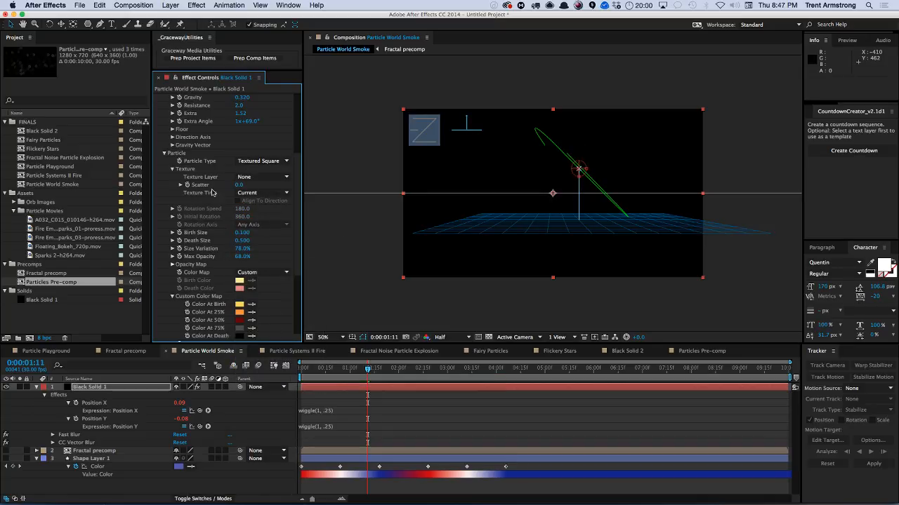
Try Shape Layer 1 as the particles' texture layer, scrub the timeline, and undo it.
left_click(254, 178)
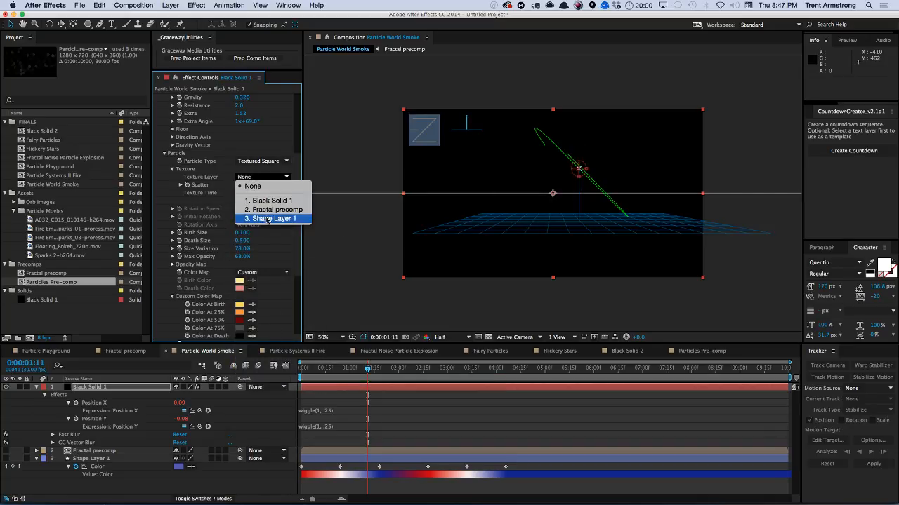
left_click(267, 219)
left_click(94, 460)
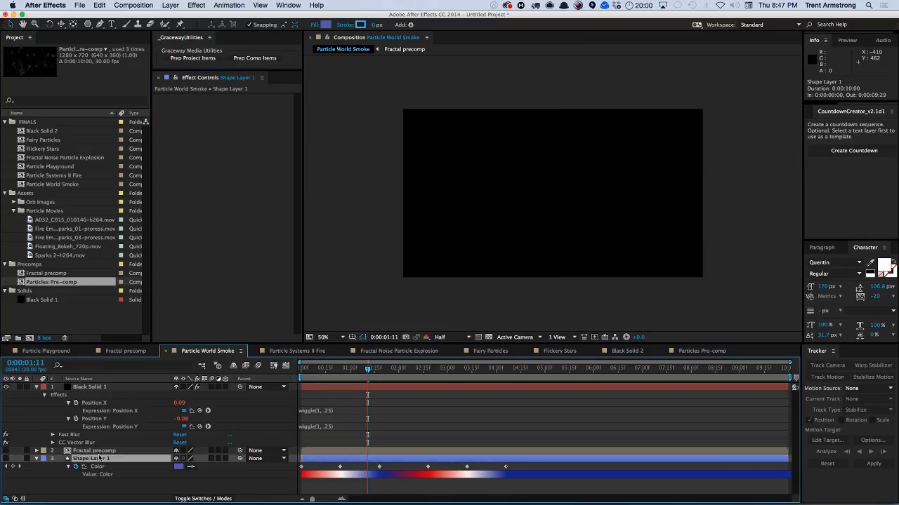
left_click(101, 412)
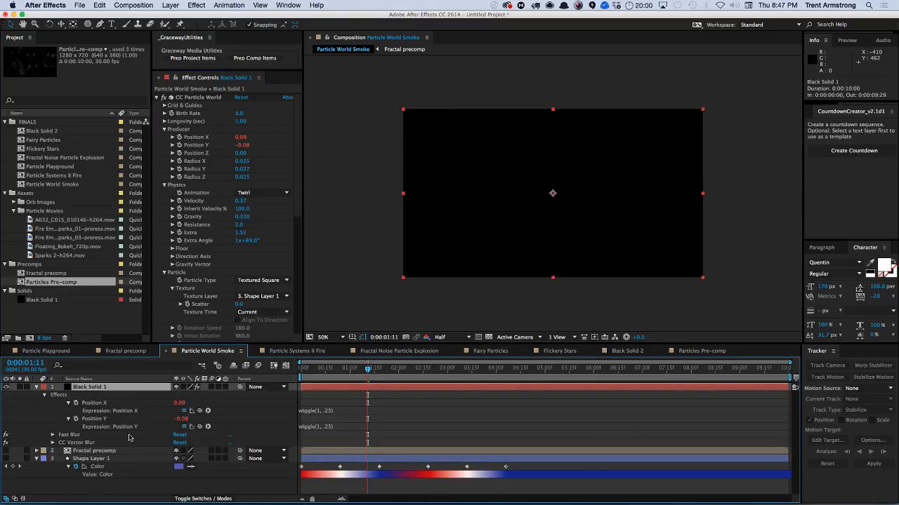
left_click_drag(366, 369, 441, 370)
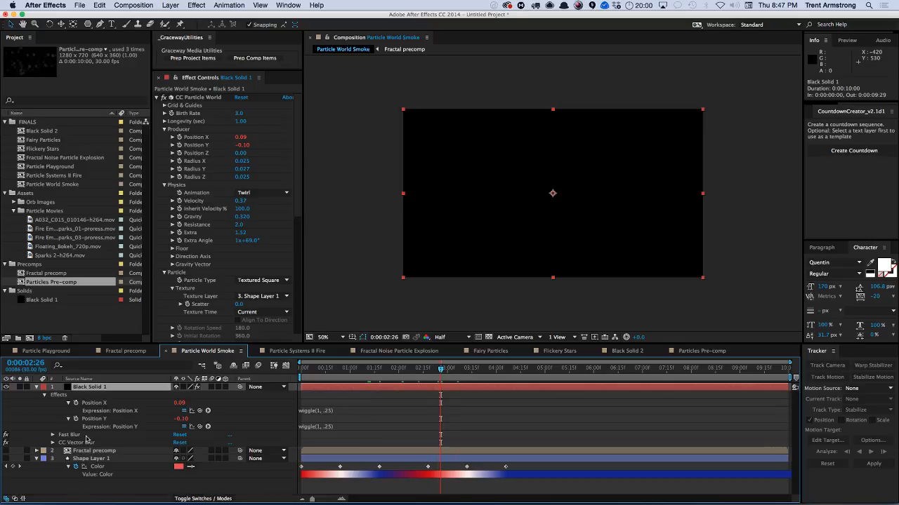
key("super+z")
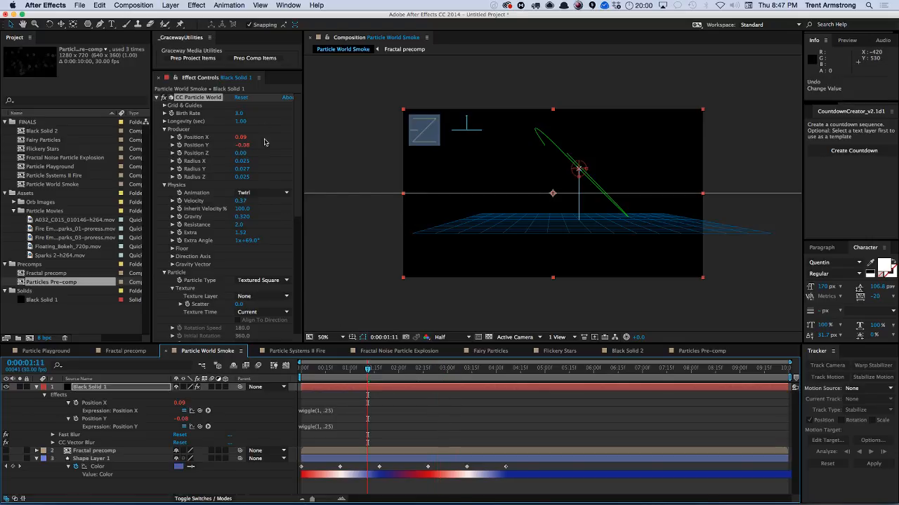
Set the CC Particle World Texture Layer to 3. Shape Layer 1.
left_click(261, 280)
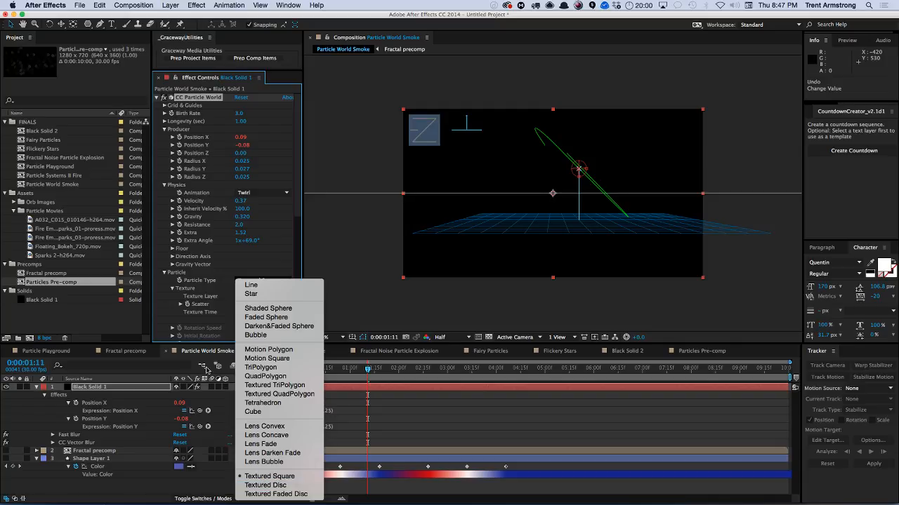
left_click(217, 242)
left_click_drag(298, 190, 298, 200)
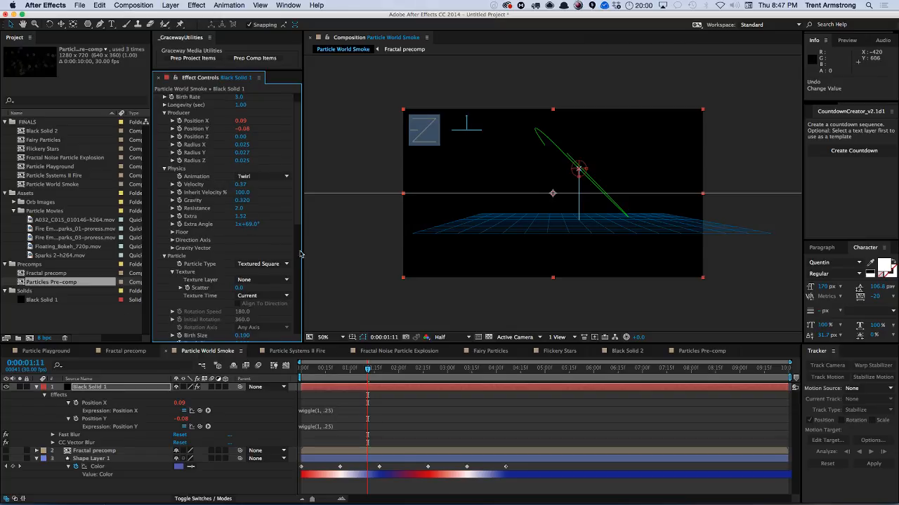
scroll(300, 254, "down", 5)
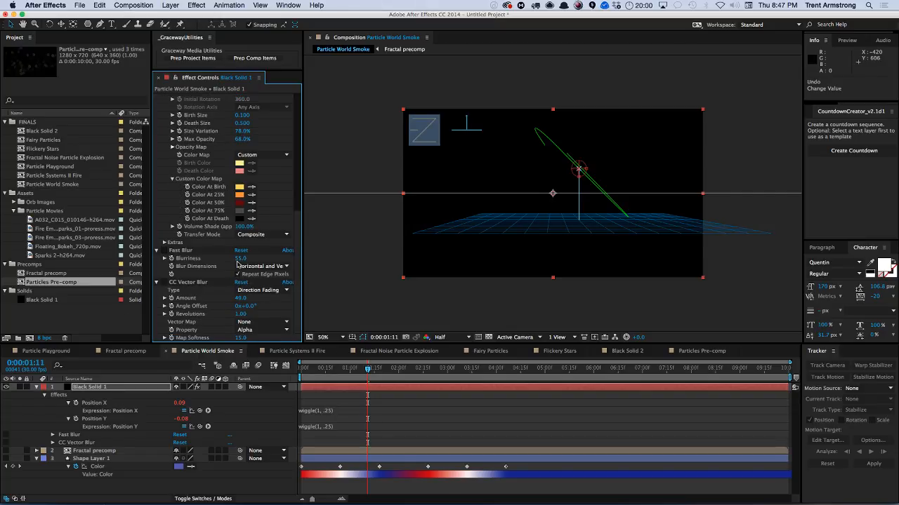
left_click_drag(298, 237, 298, 176)
left_click(265, 202)
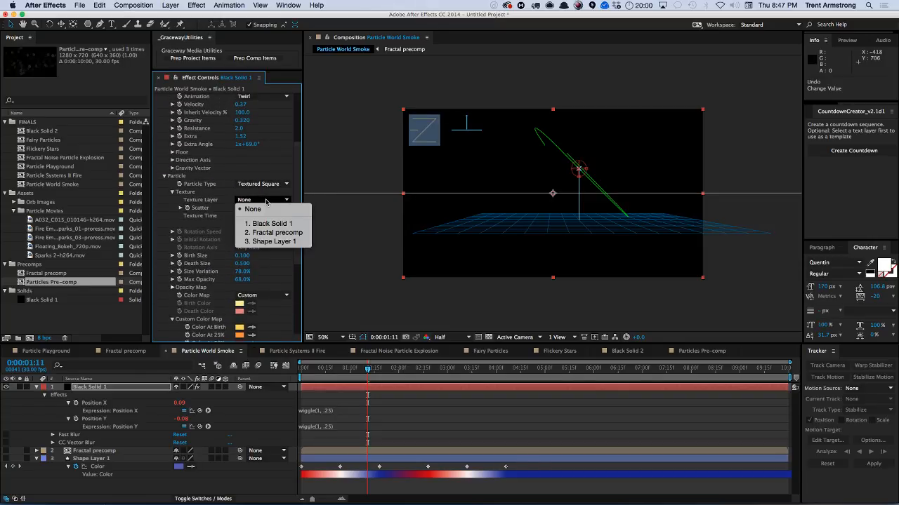
left_click(265, 241)
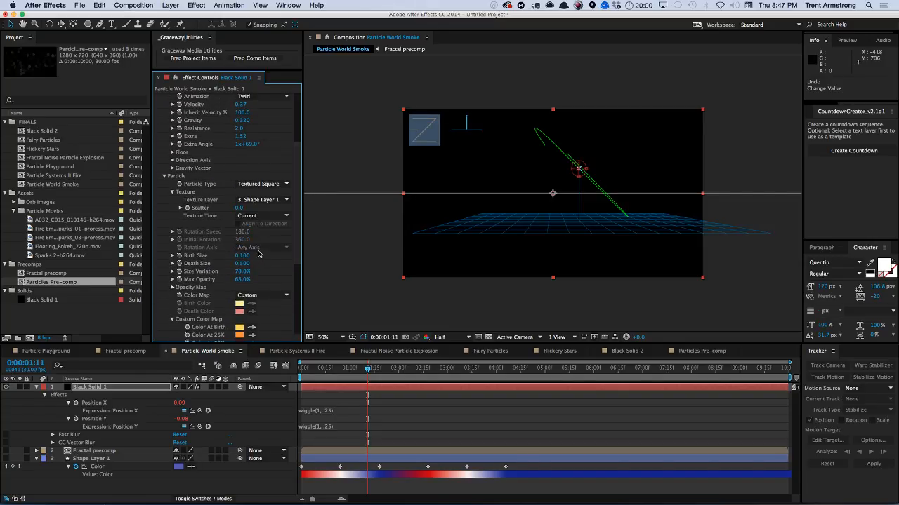
Try a particle Birth Size of 0.250 and Death Size of 1.050 while scrubbing the timeline.
left_click_drag(368, 369, 409, 370)
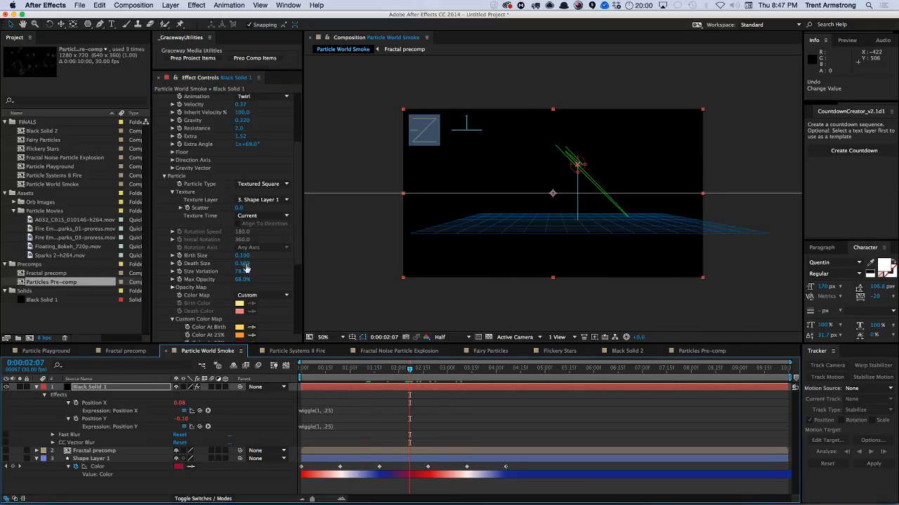
left_click_drag(240, 255, 243, 255)
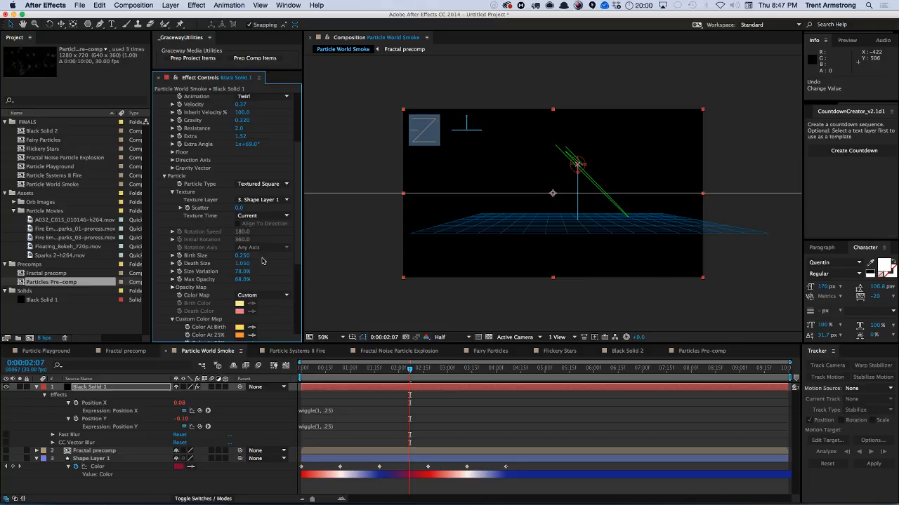
scroll(293, 243, "down", 5)
Review the CC Particle World settings and scrub the timeline to preview the smoke particles.
scroll(298, 224, "up", 8)
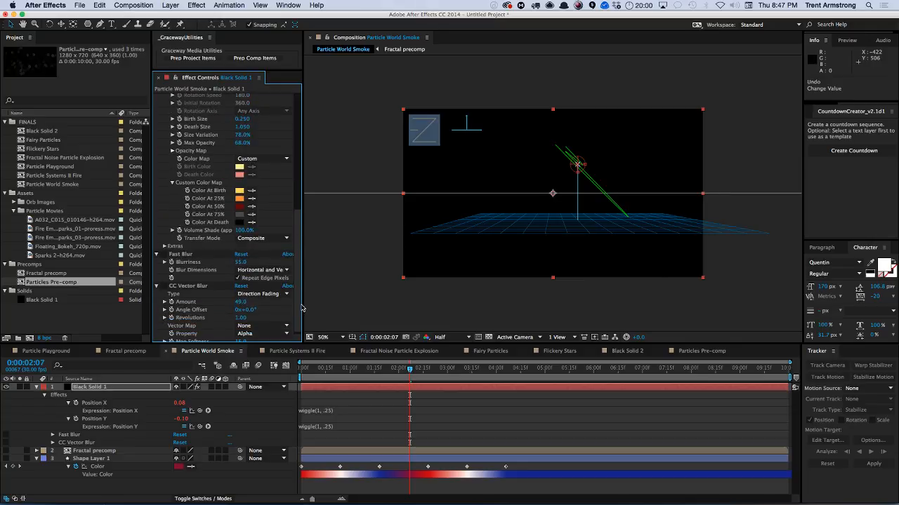
scroll(303, 196, "up", 3)
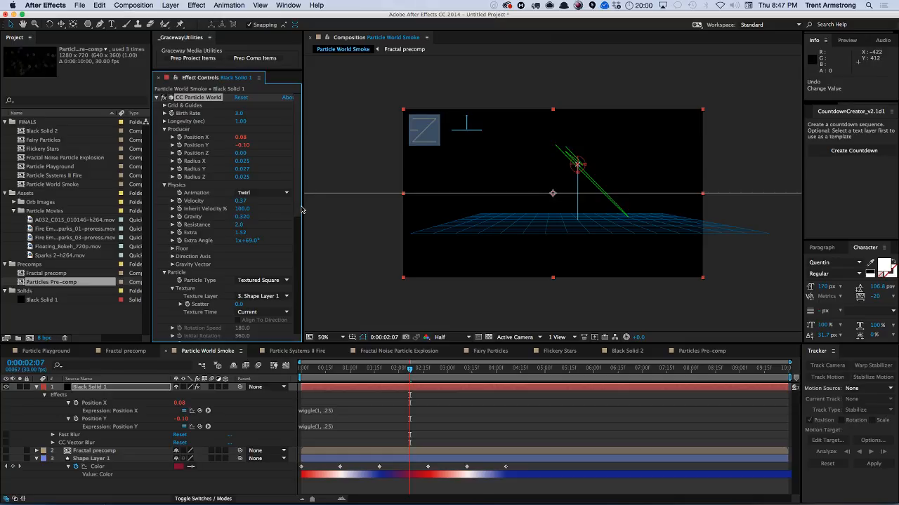
scroll(297, 205, "down", 1)
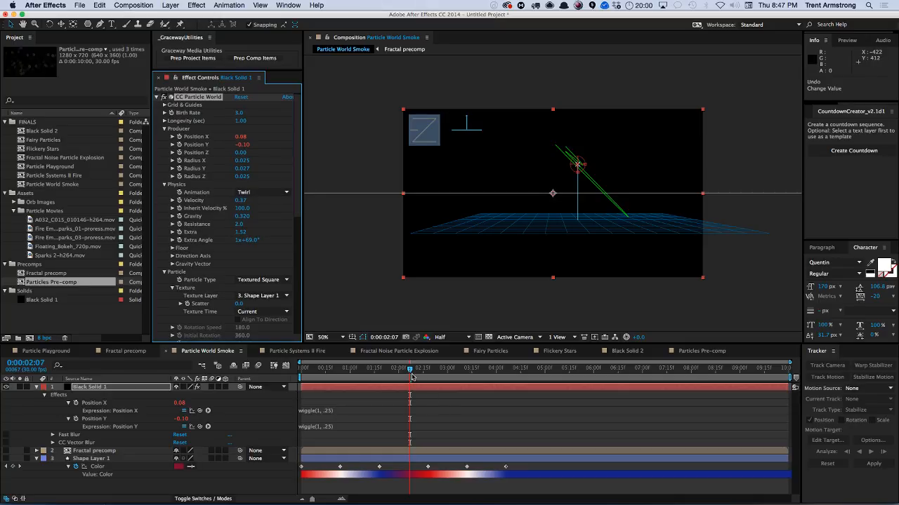
left_click_drag(412, 377, 324, 372)
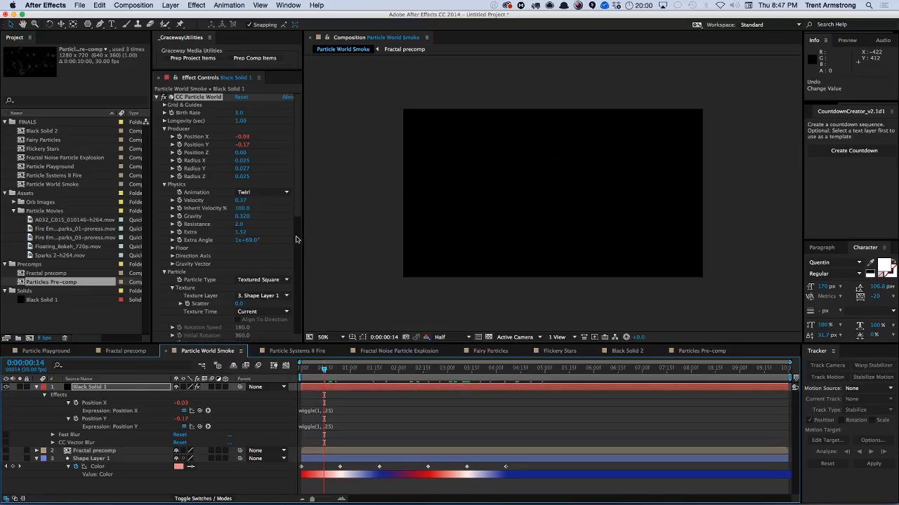
scroll(295, 239, "down", 10)
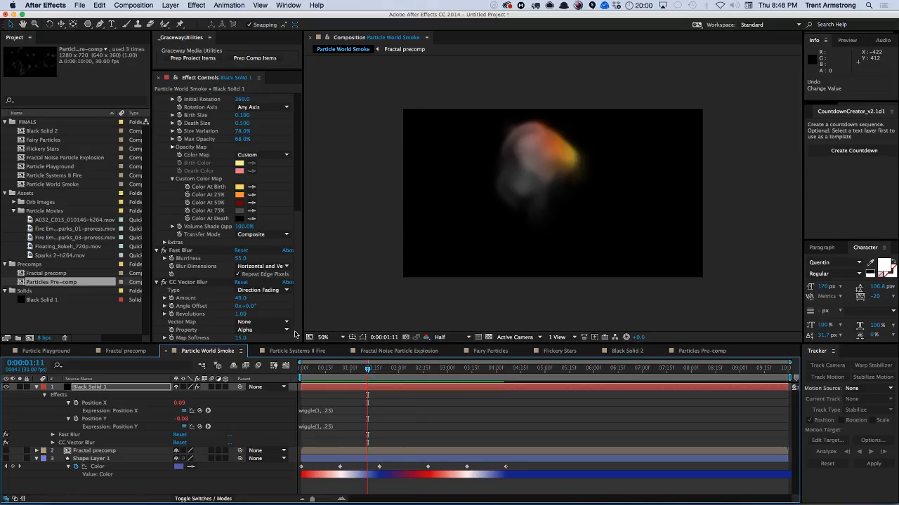
left_click_drag(372, 371, 437, 370)
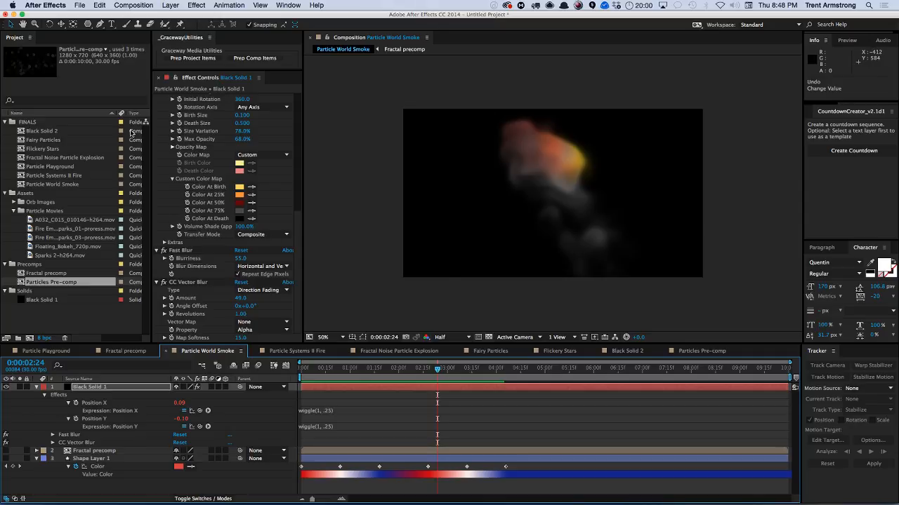
Create a new composition named Orb in the FINALS folder and add Black Solid 1 to it.
left_click(40, 122)
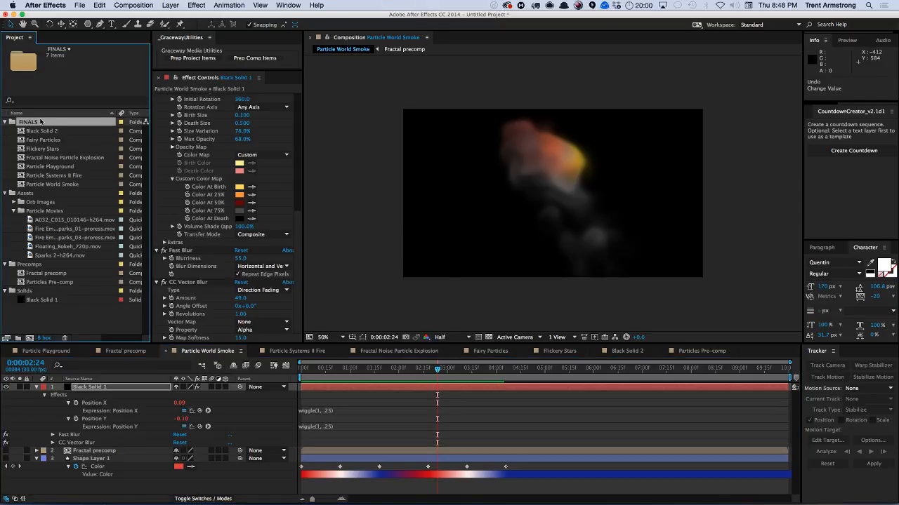
key("super+n")
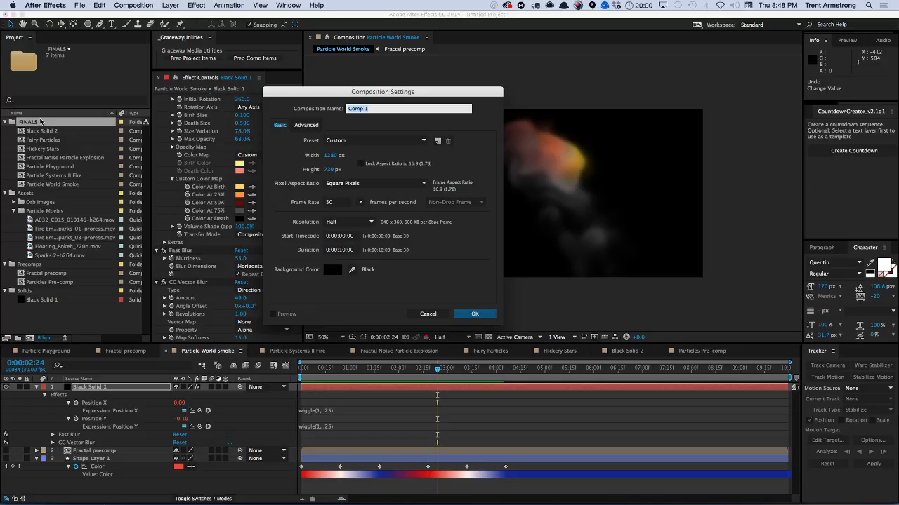
type("C")
key("Return")
left_click_drag(52, 307, 58, 383)
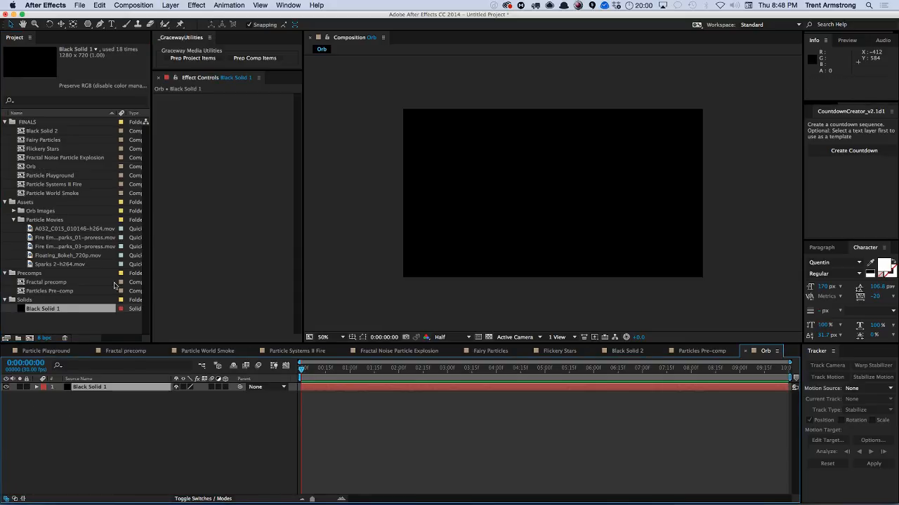
Apply the VC Orb effect to the black solid and expand its Maps settings.
left_click(198, 5)
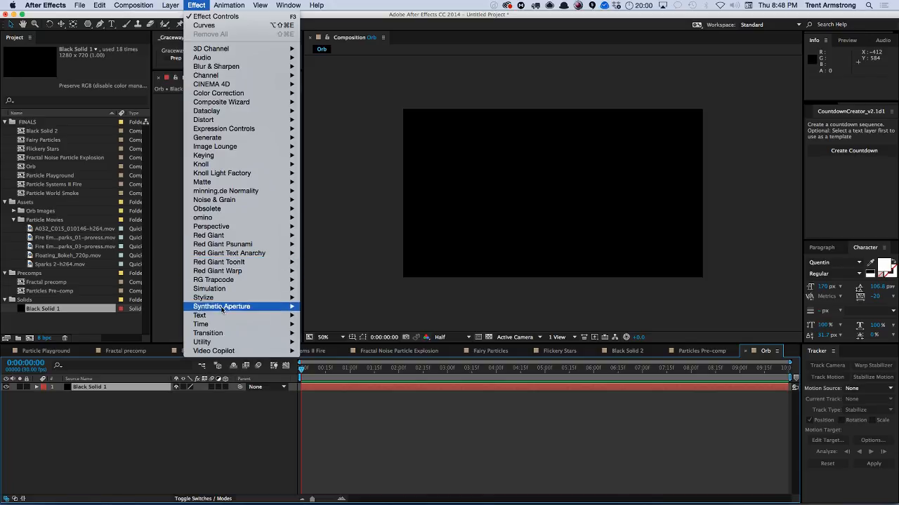
mouse_move(219, 351)
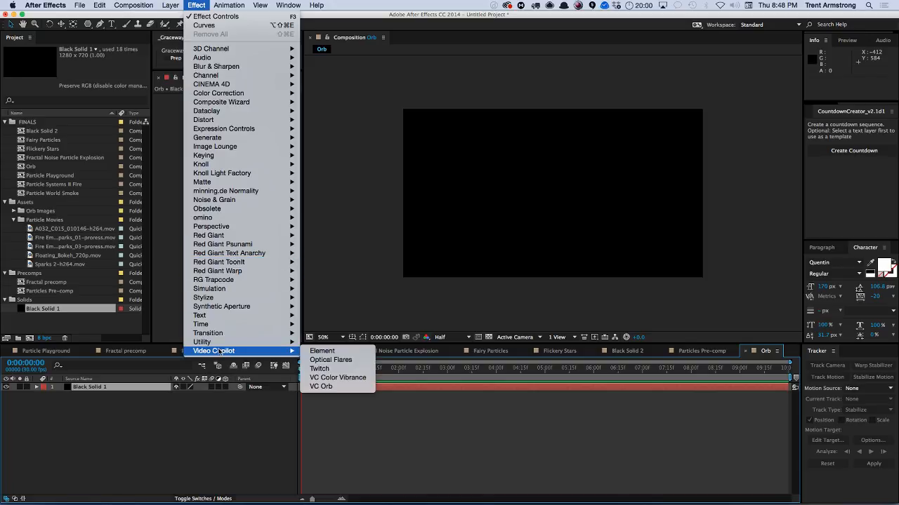
left_click(337, 387)
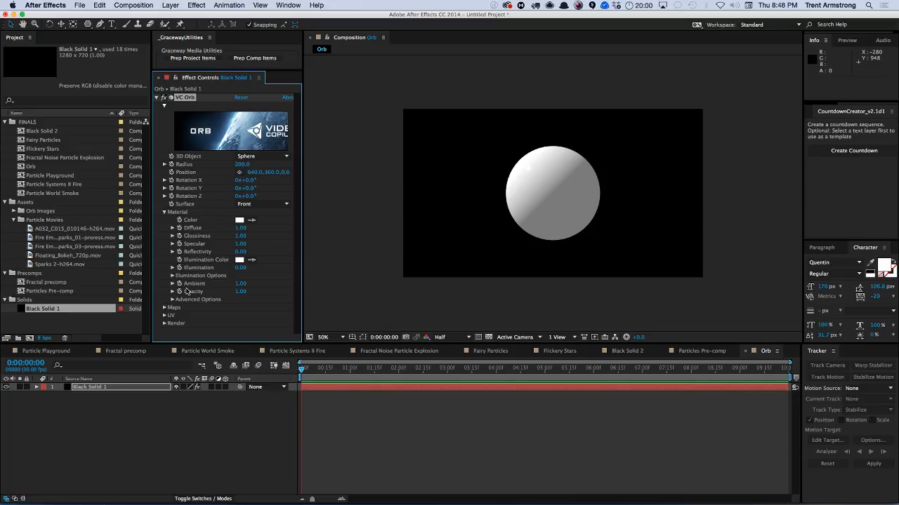
left_click(166, 309)
scroll(294, 245, "down", 2)
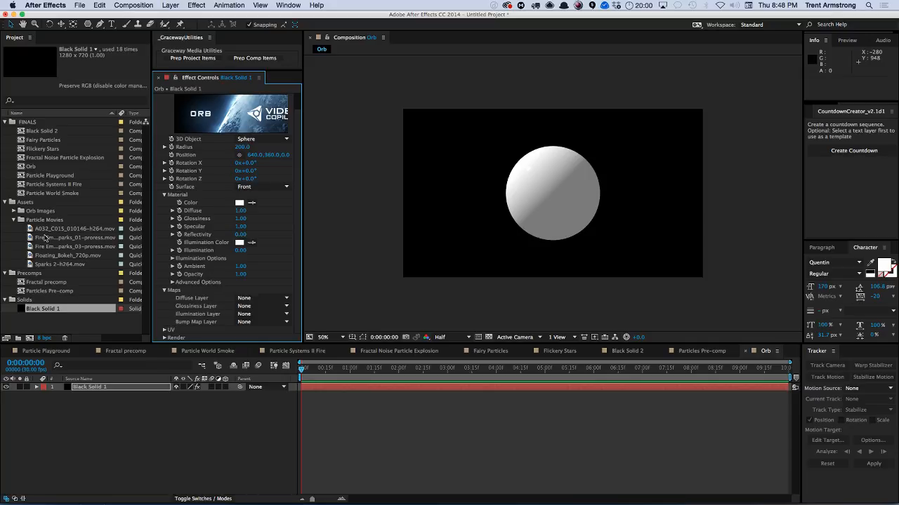
Add Earth_Diffuse_6K.jpg from the Orb Images folder to the composition and hide that layer.
left_click(14, 210)
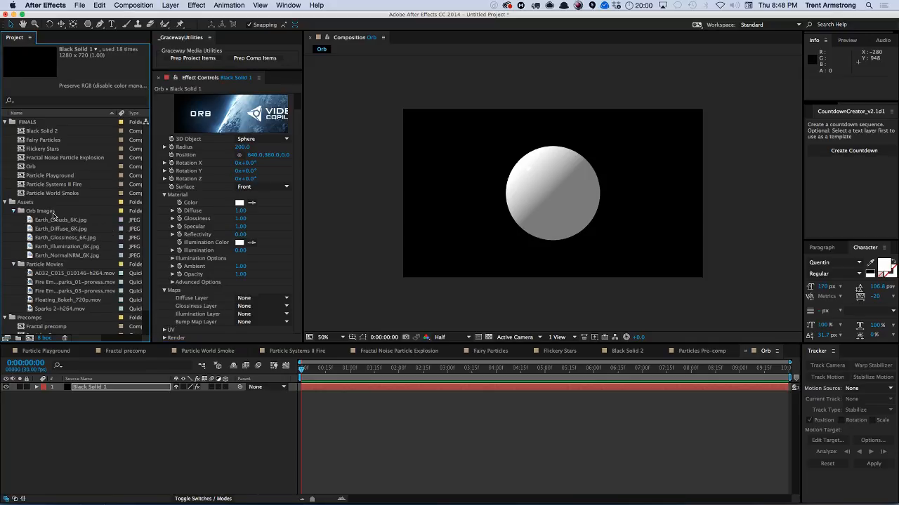
left_click_drag(61, 229, 99, 396)
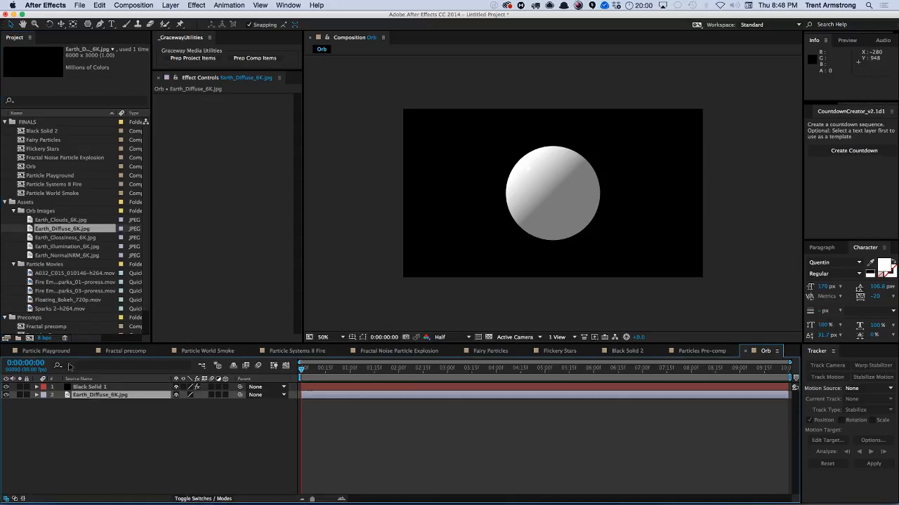
left_click(104, 388)
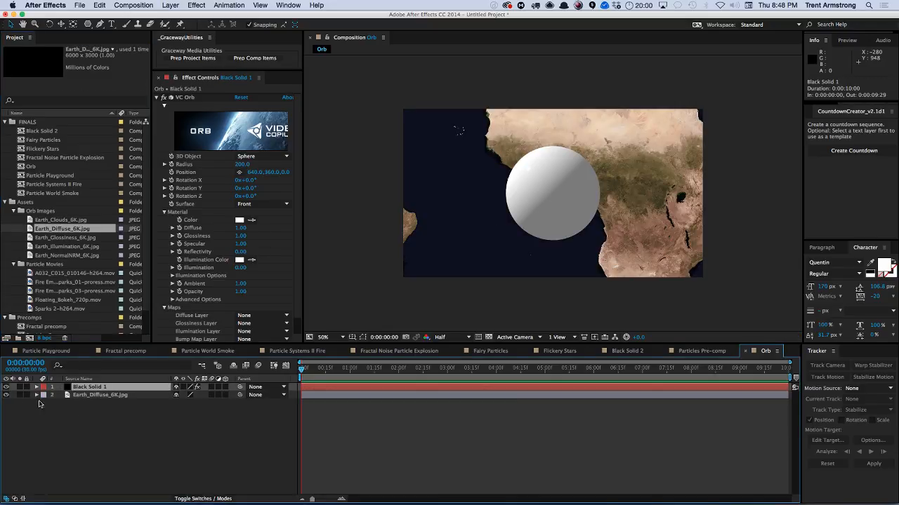
left_click(6, 395)
Set the VC Orb Diffuse Layer to 2. Earth_Diffuse_6K.jpg.
scroll(296, 282, "down", 1)
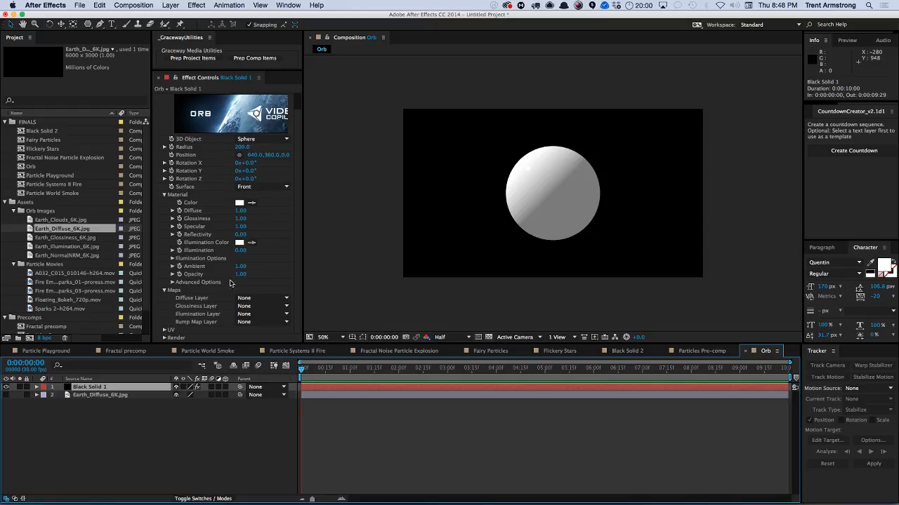
left_click(261, 298)
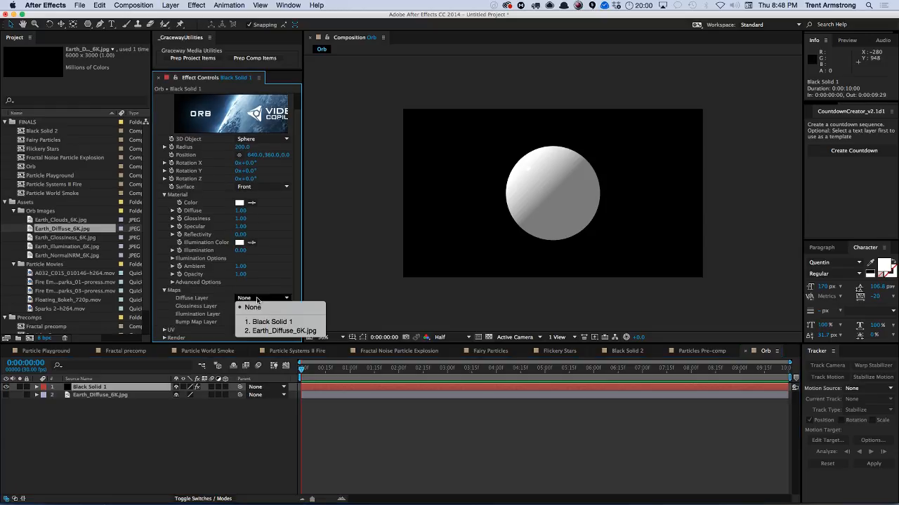
left_click(275, 331)
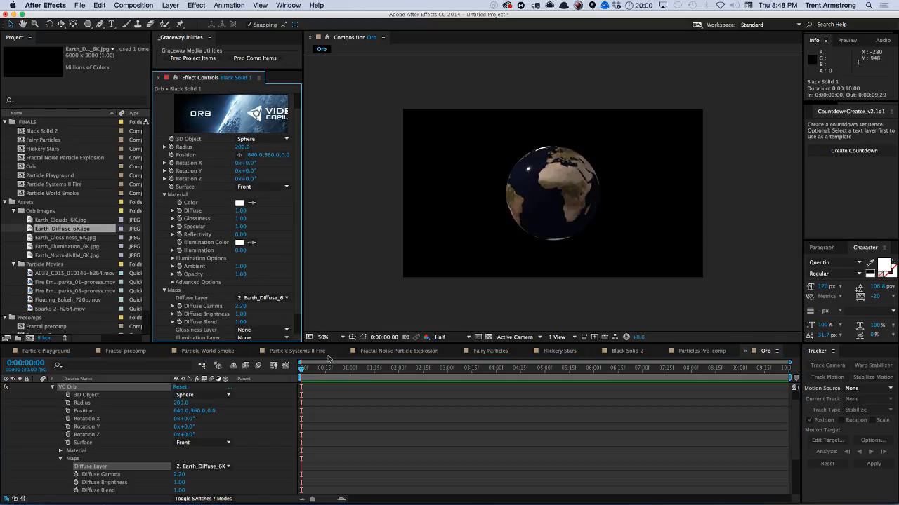
Set the orb's Position Z to -667 and Rotation Y to -61°.
left_click_drag(284, 154, 101, 193)
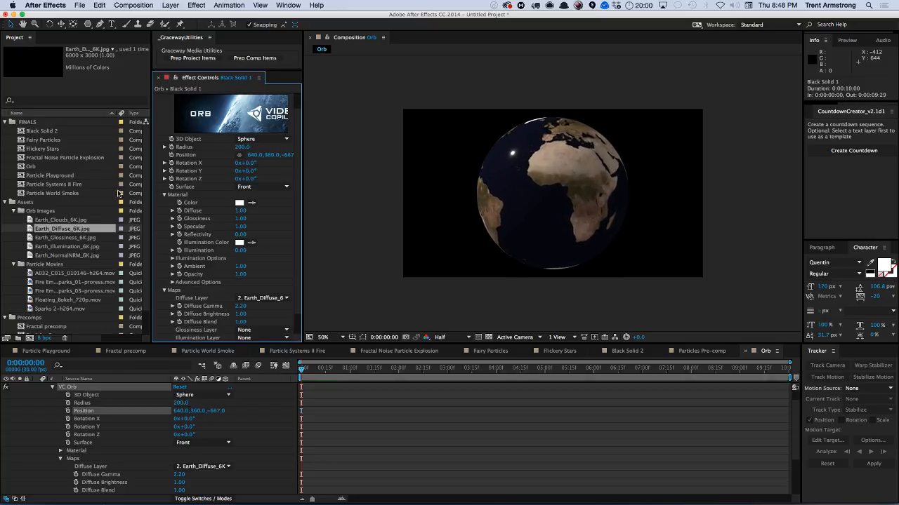
scroll(288, 195, "down", 1)
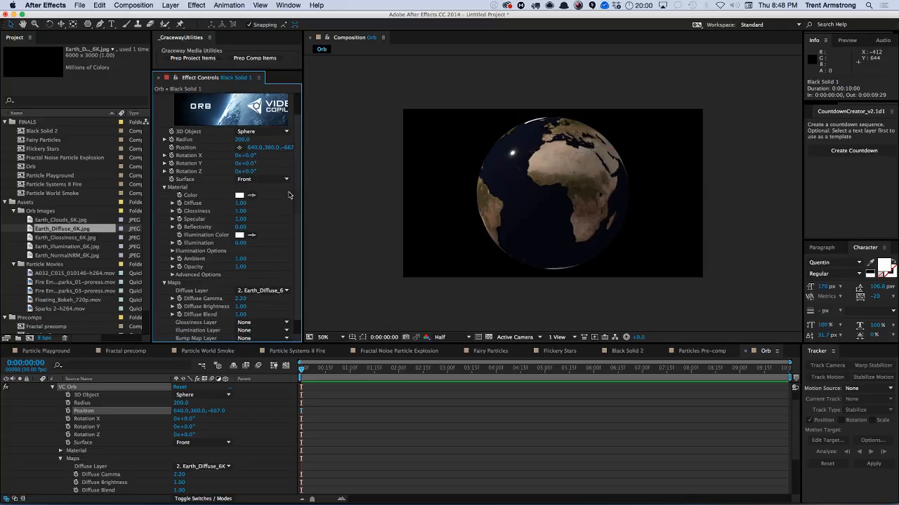
left_click_drag(256, 166, 286, 178)
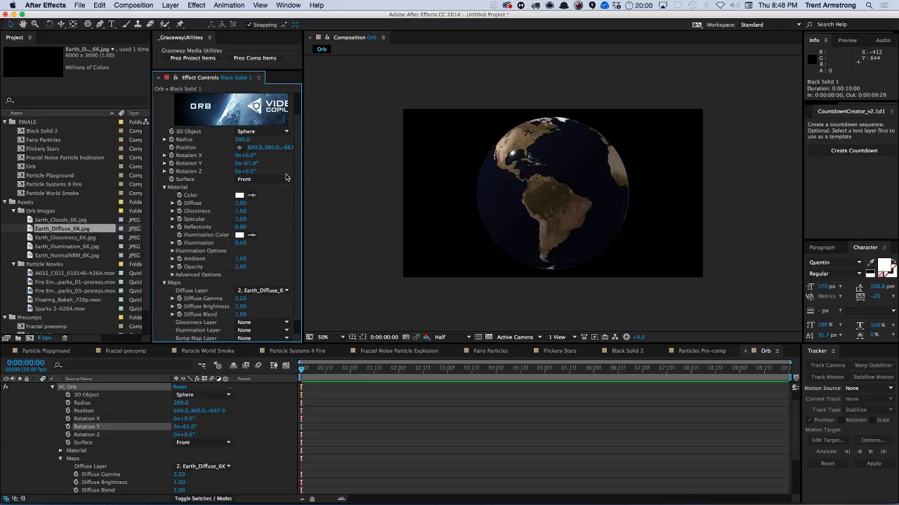
Set the orb material's Specular to 0.26 and Glossiness to 0.31.
scroll(301, 195, "down", 2)
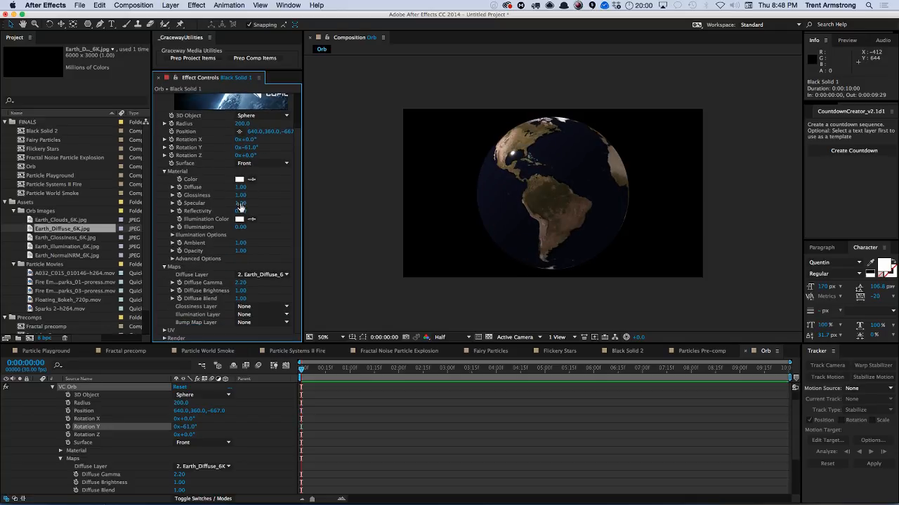
left_click_drag(240, 205, 235, 203)
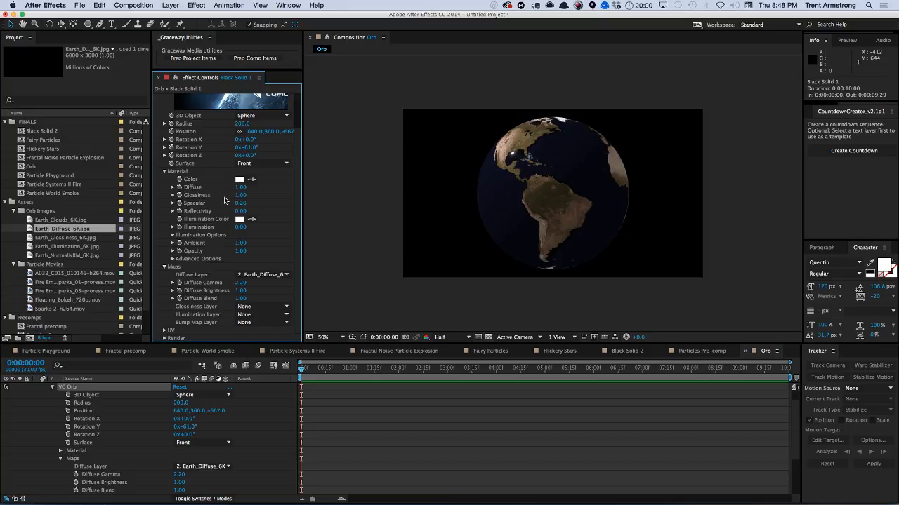
left_click_drag(249, 194, 266, 196)
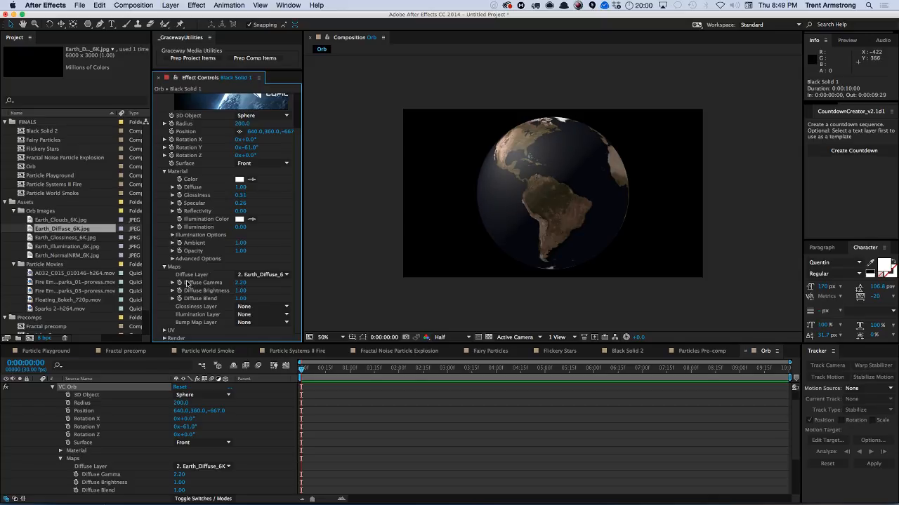
Add a new light layer and move its X position to about 1673.
left_click(171, 5)
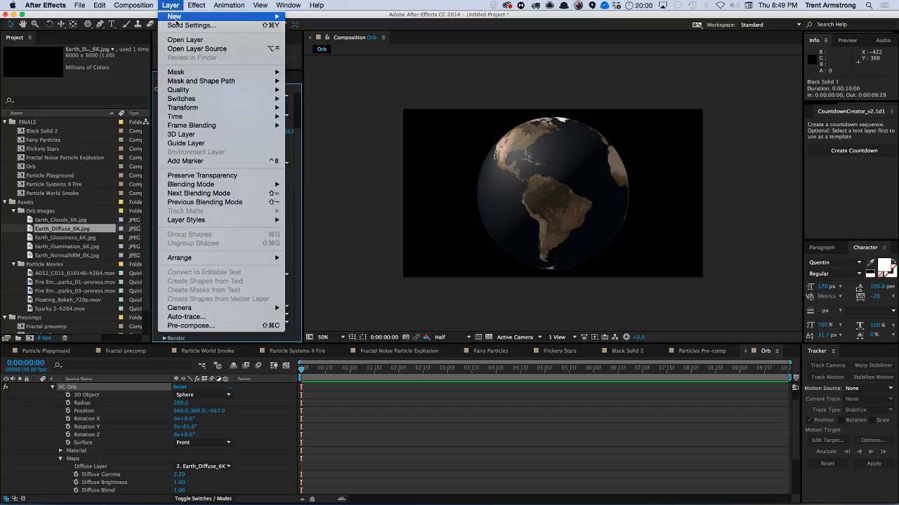
mouse_move(176, 17)
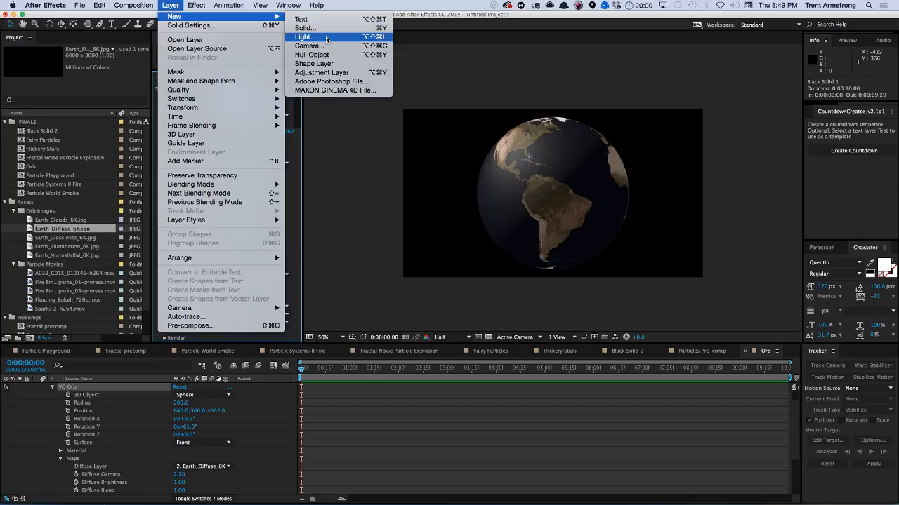
left_click(328, 37)
left_click(133, 264)
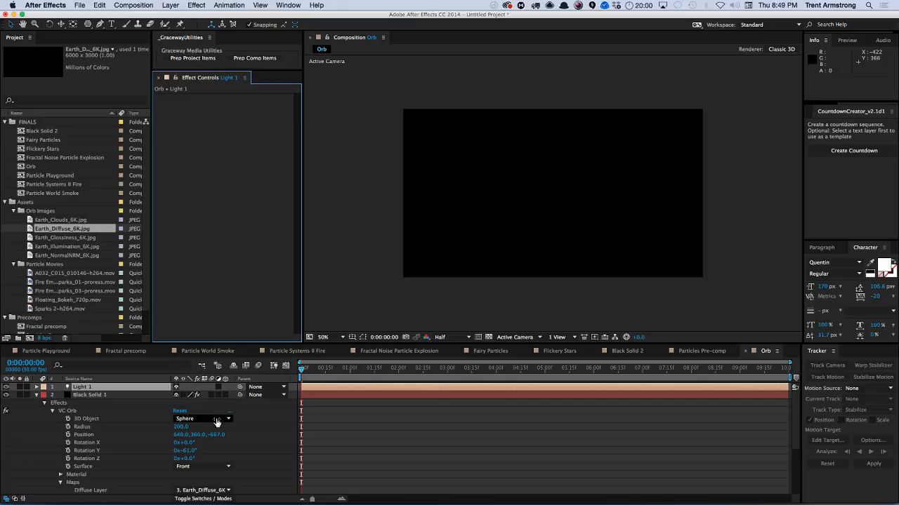
key("p")
left_click_drag(223, 399, 173, 397)
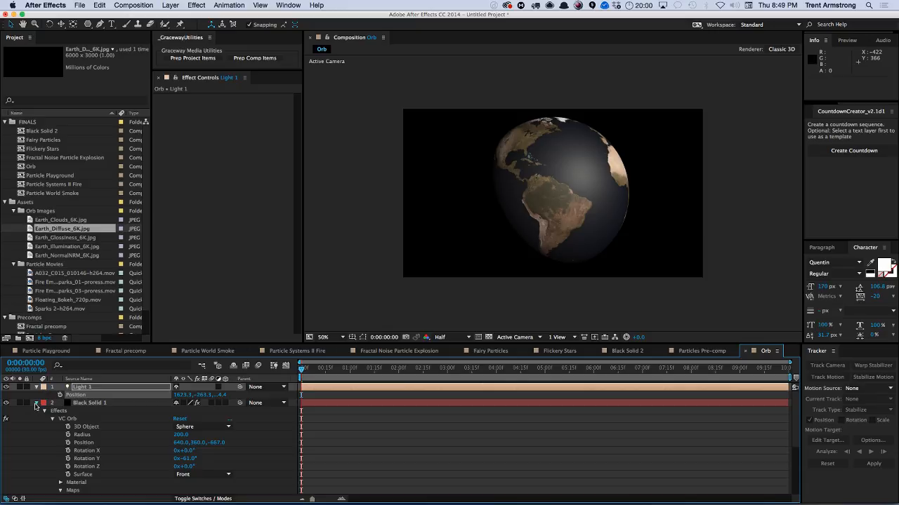
left_click(36, 404)
left_click(97, 404)
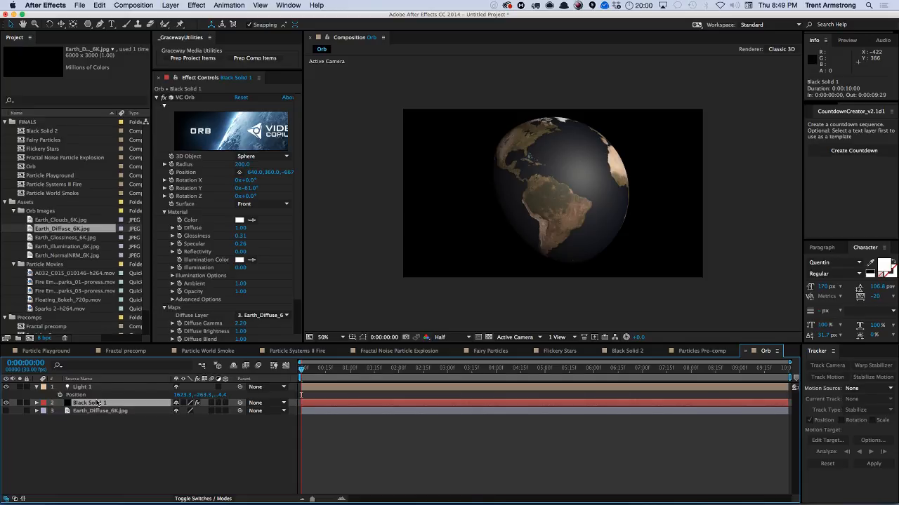
left_click(87, 388)
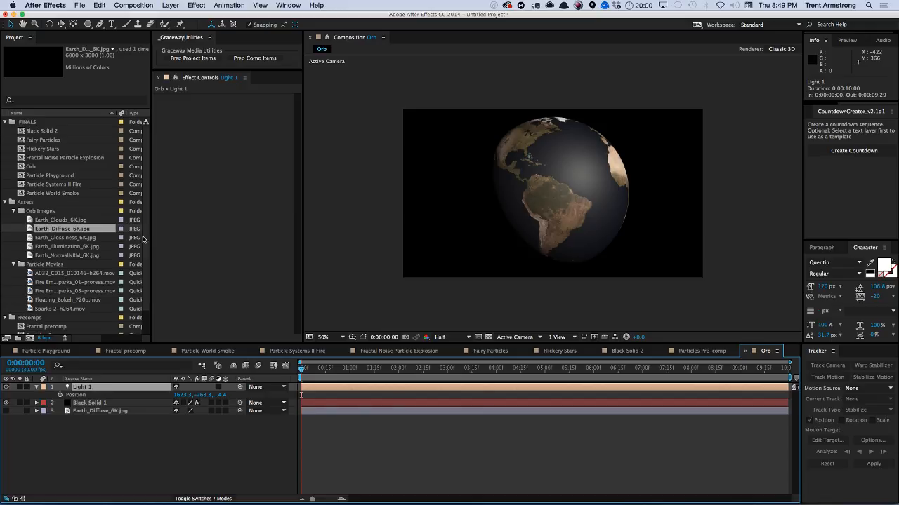
scroll(134, 238, "down", 1)
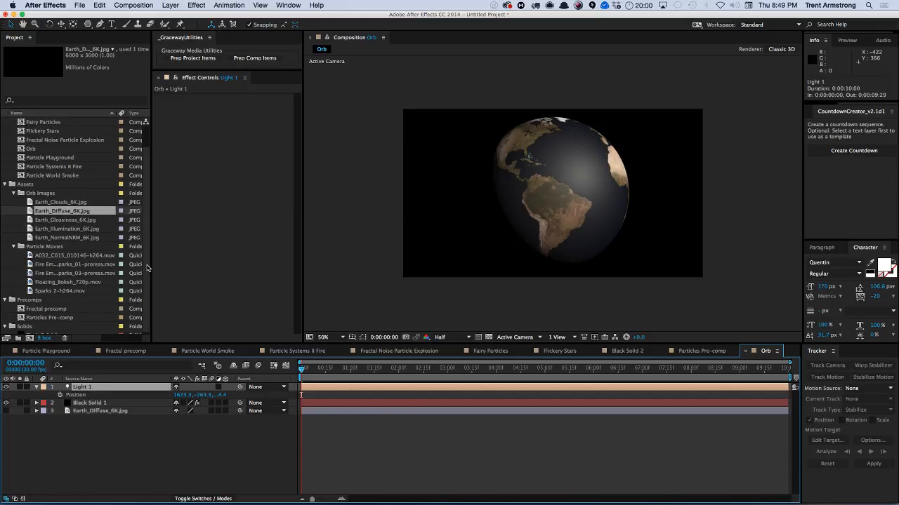
scroll(147, 267, "down", 1)
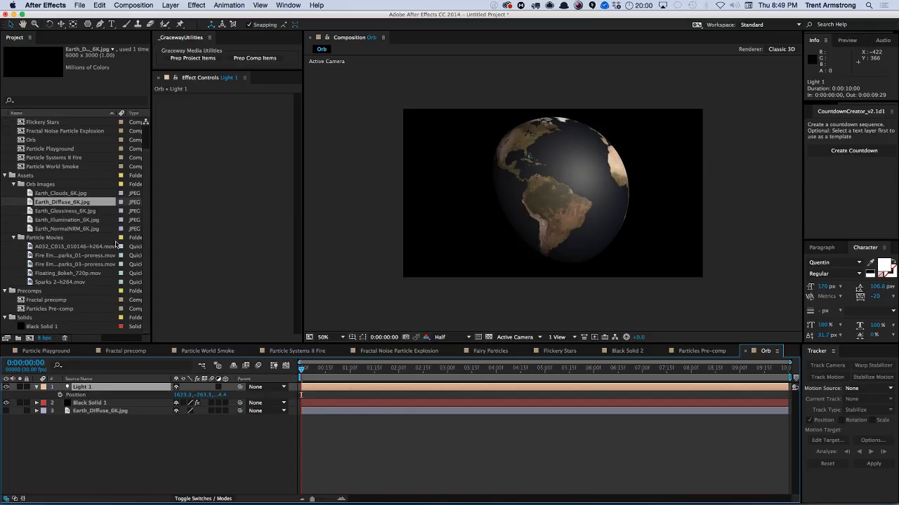
Add Earth_NormalNRM_6K.jpg to the Orb composition as a hidden layer and reselect the orb solid.
left_click(66, 230)
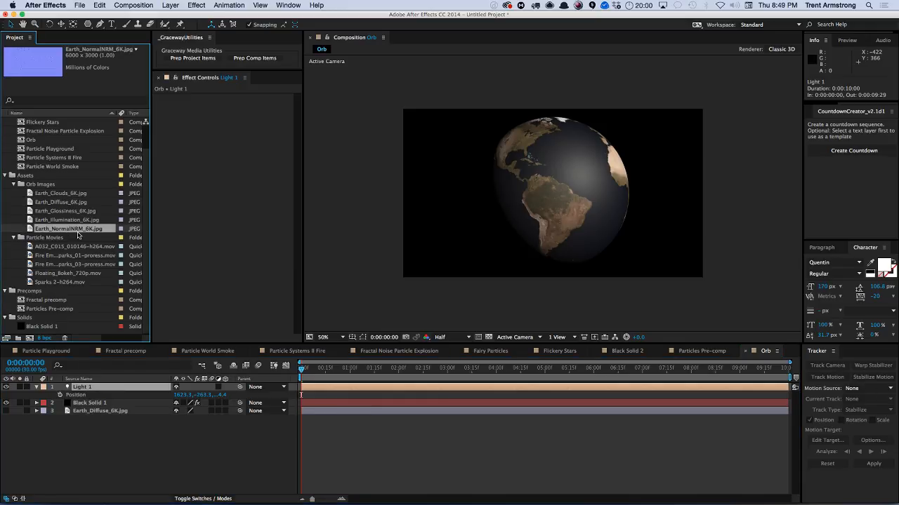
left_click_drag(79, 235, 77, 419)
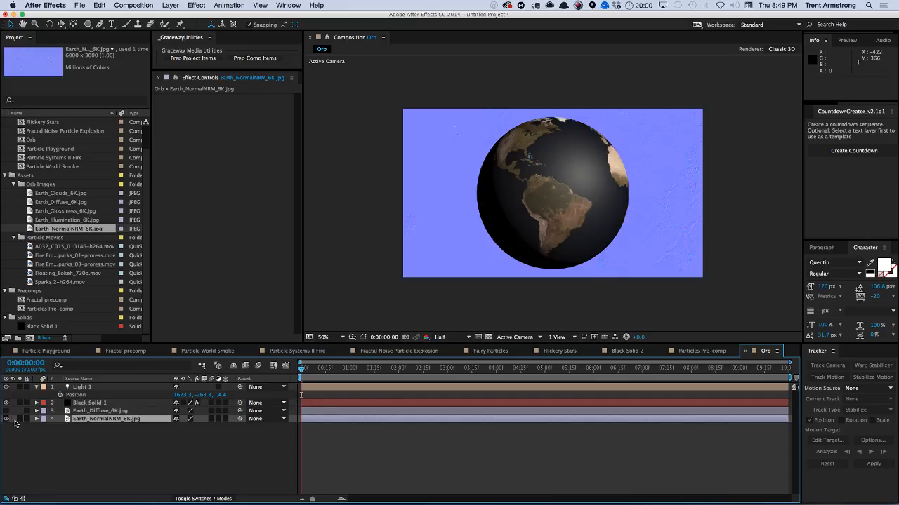
left_click(7, 419)
left_click(90, 403)
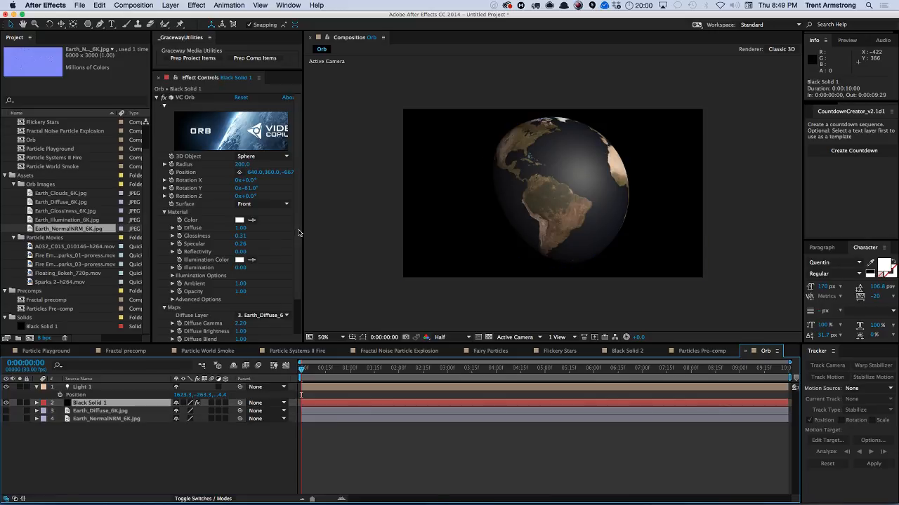
Set the orb's Bump Map Layer to 4. Earth_NormalNRM_6K.jpg and its Diffuse Layer to None.
scroll(290, 217, "down", 3)
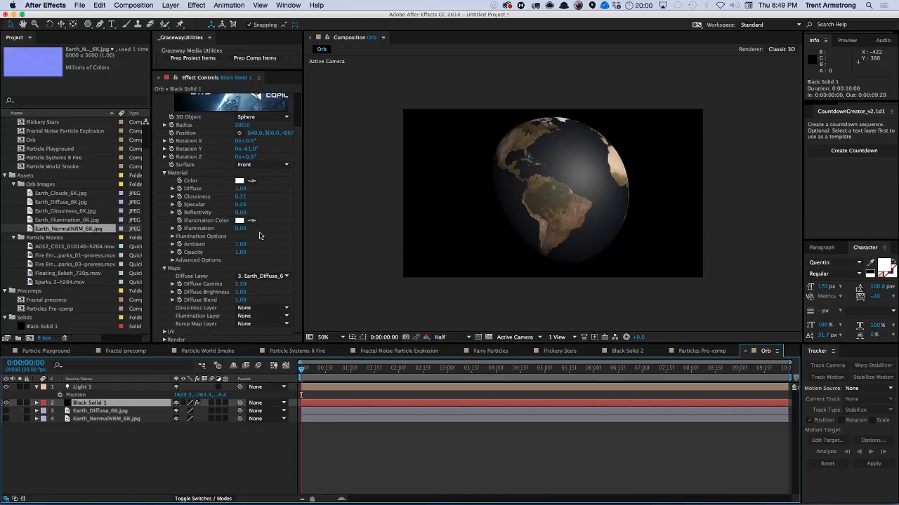
left_click(244, 324)
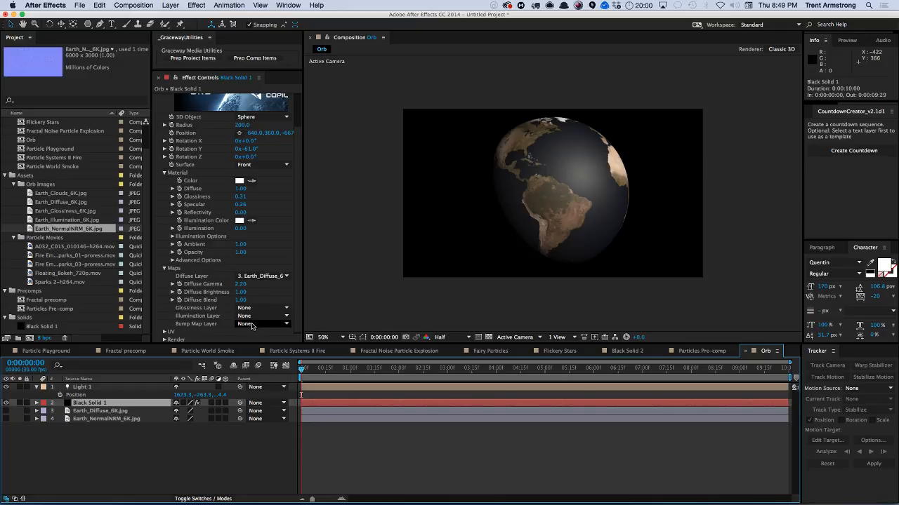
left_click(256, 365)
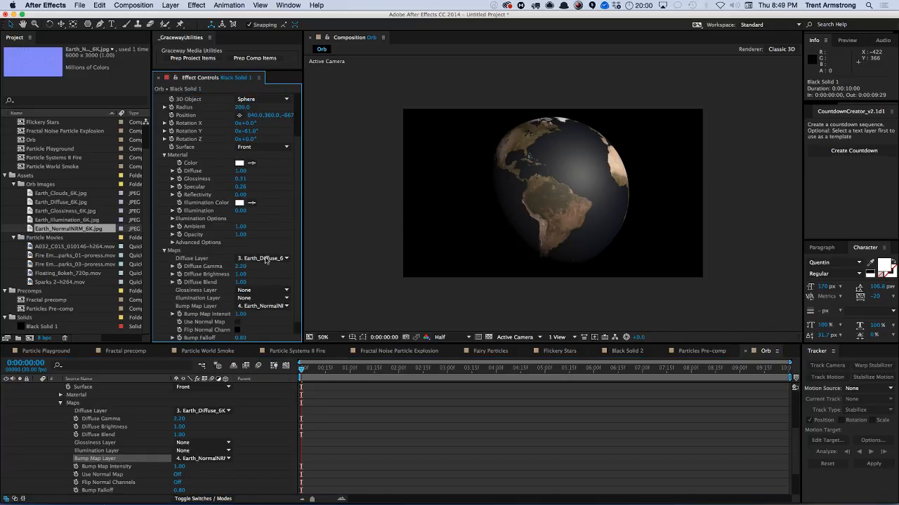
left_click(265, 260)
left_click(270, 265)
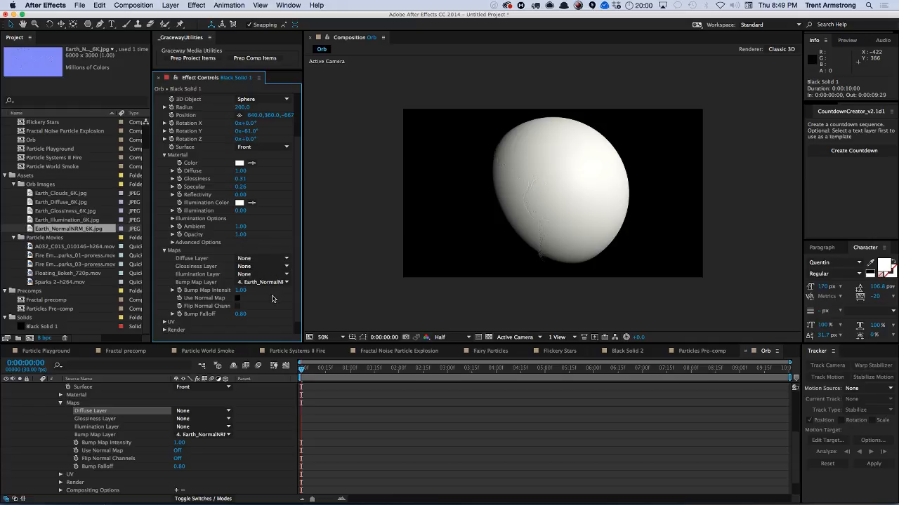
Set the orb's Bump Map Intensity to -8.00 and its Rotation Y to -63°.
left_click_drag(240, 290, 154, 288)
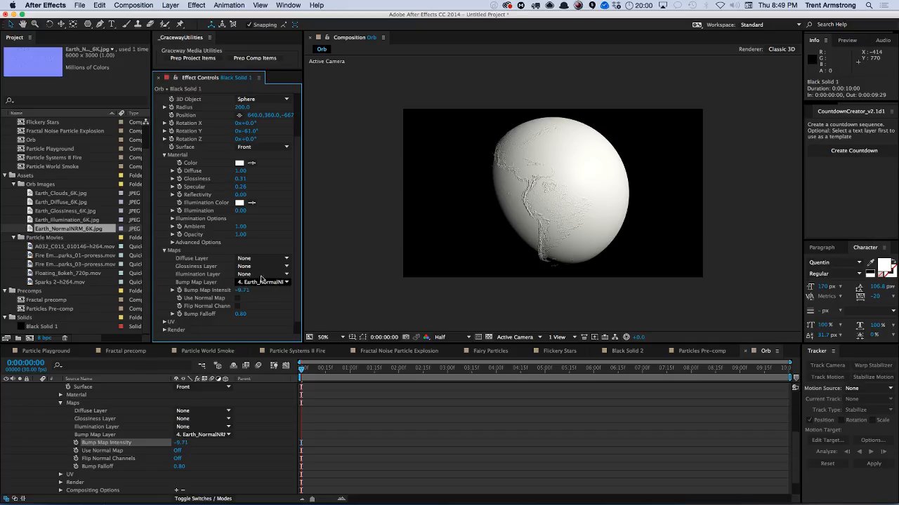
scroll(249, 295, "down", 1)
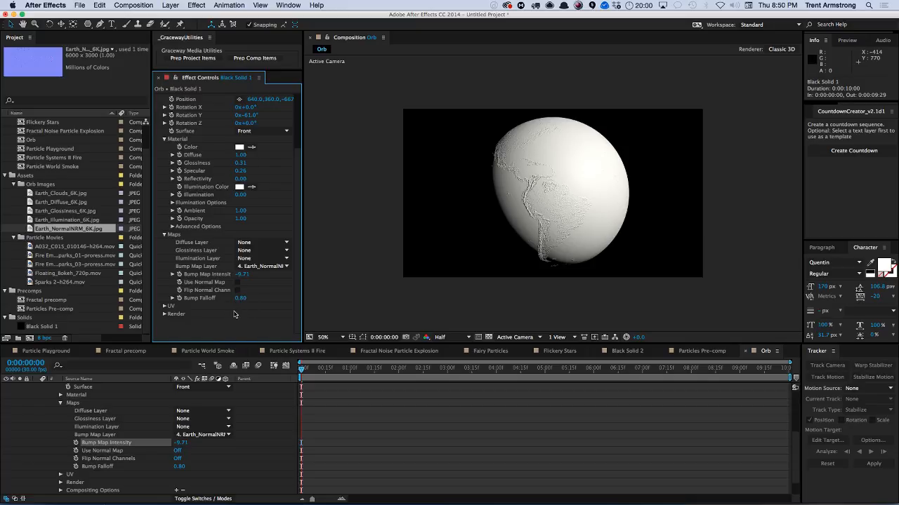
left_click_drag(244, 275, 236, 271)
scroll(295, 141, "up", 3)
left_click_drag(247, 191, 266, 192)
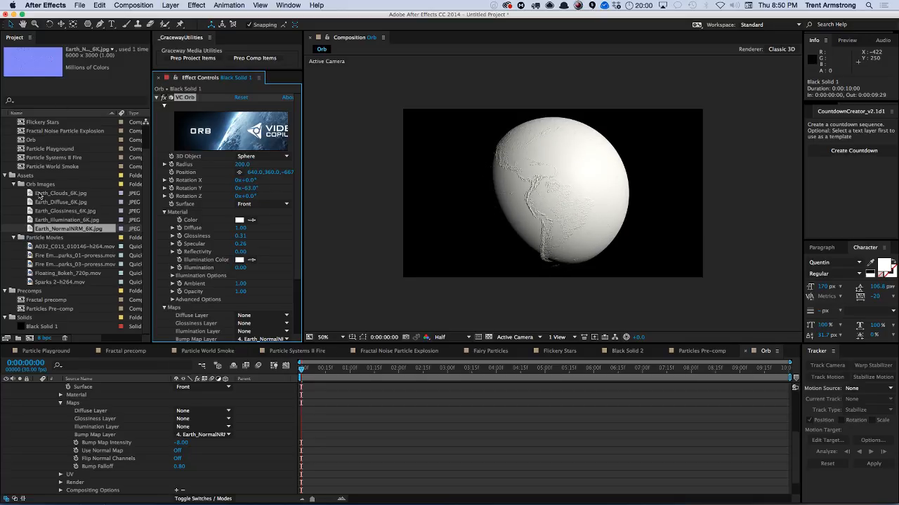
Fit the normal-map layer to the composition frame and keep it hidden.
scroll(137, 395, "down", 2)
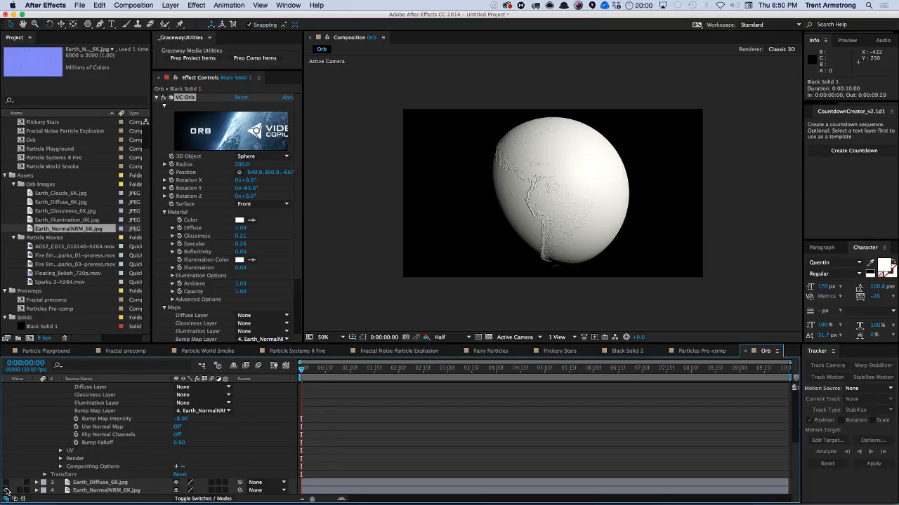
left_click(7, 490)
left_click(117, 490)
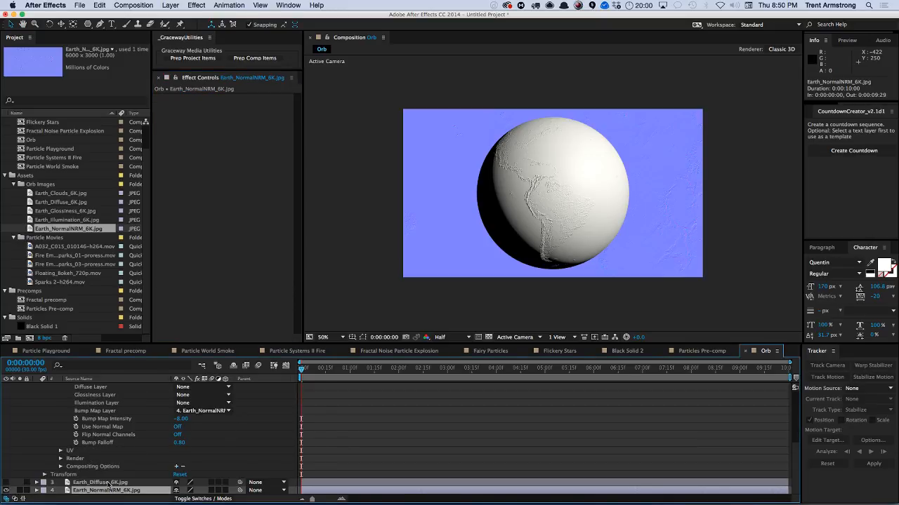
key("super+alt+f")
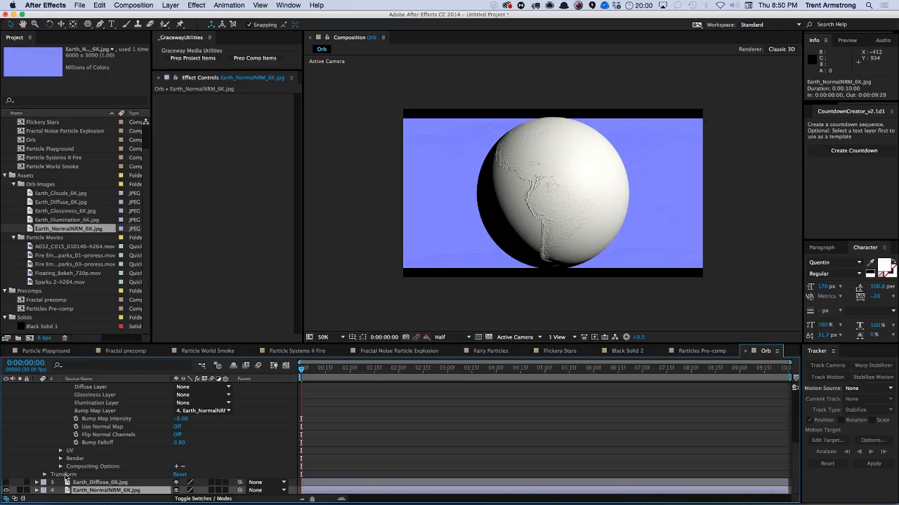
left_click(7, 490)
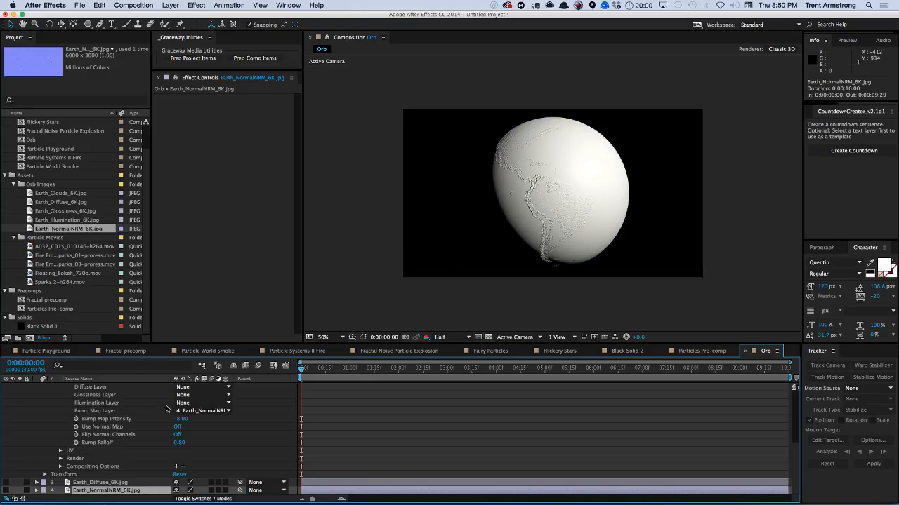
Set the orb's Position Z to -727 and Radius to 205.
key("super+Up")
key("super+Up")
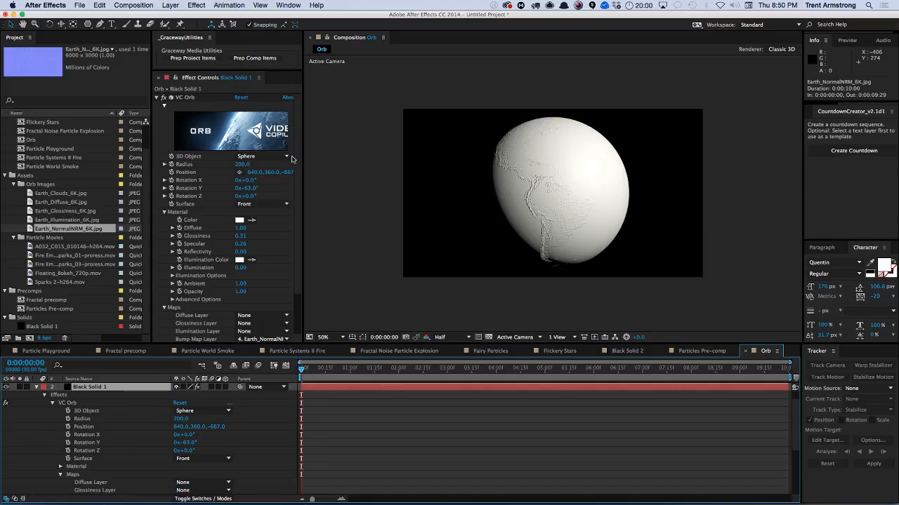
scroll(297, 172, "down", 3)
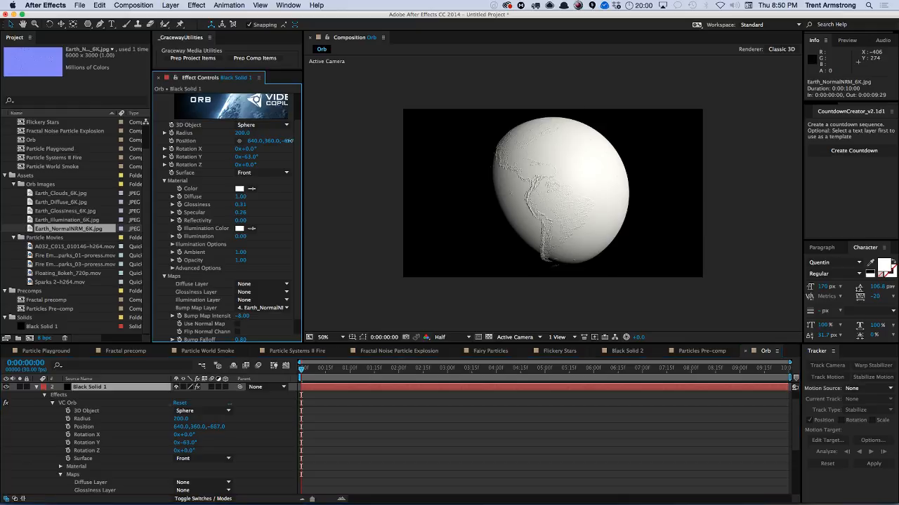
left_click_drag(288, 141, 308, 168)
scroll(292, 136, "up", 2)
left_click_drag(242, 159, 241, 159)
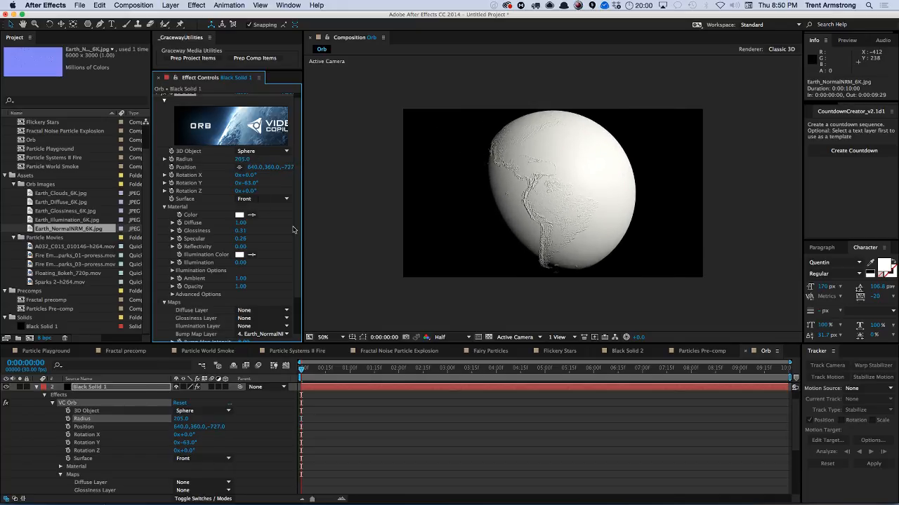
Set the orb material's Color to blue 0CA1FF.
left_click(37, 387)
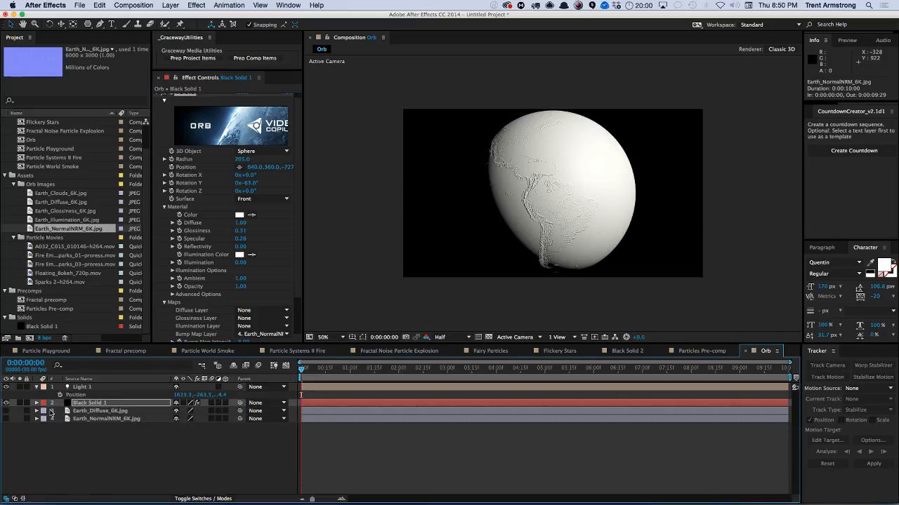
left_click(80, 403)
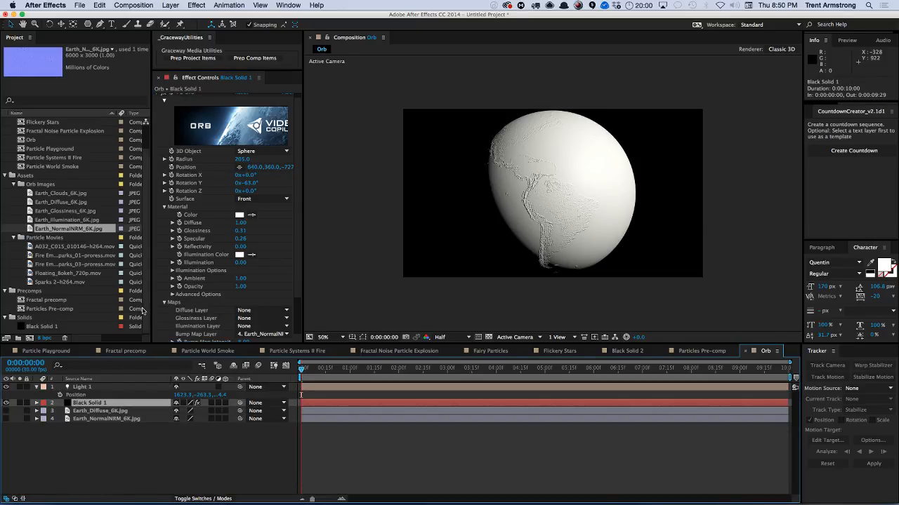
left_click(240, 215)
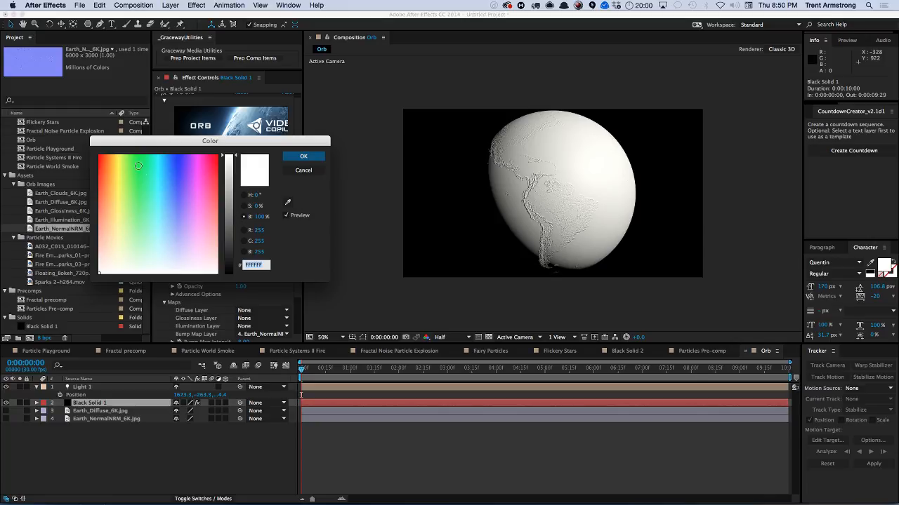
left_click(167, 159)
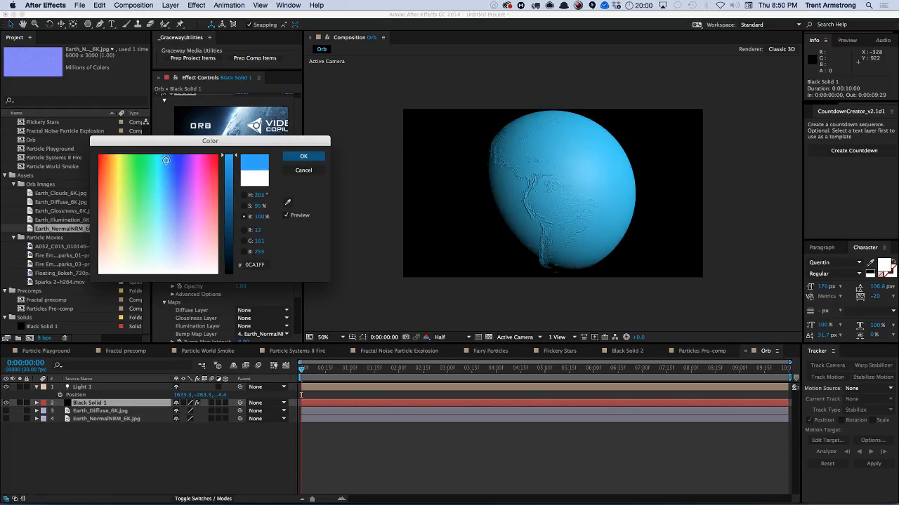
left_click(302, 155)
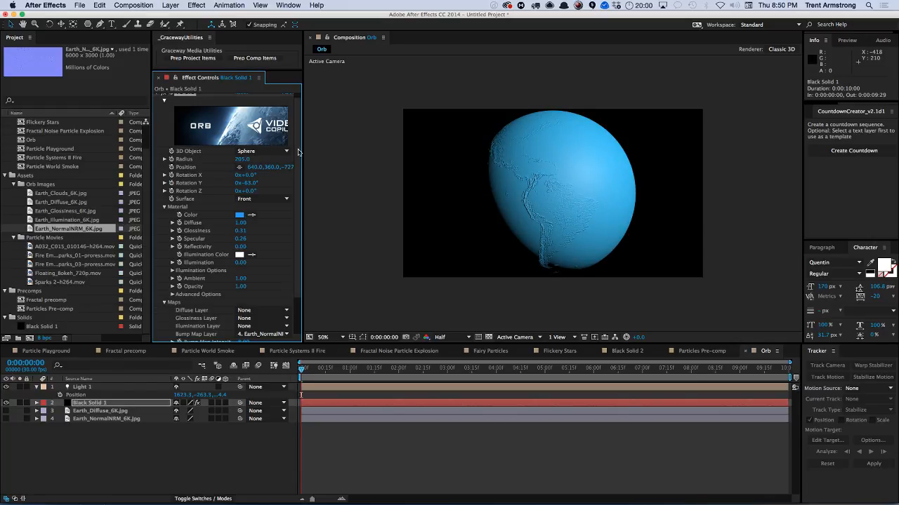
Set the orb's Bump Map Layer back to None.
left_click(93, 411)
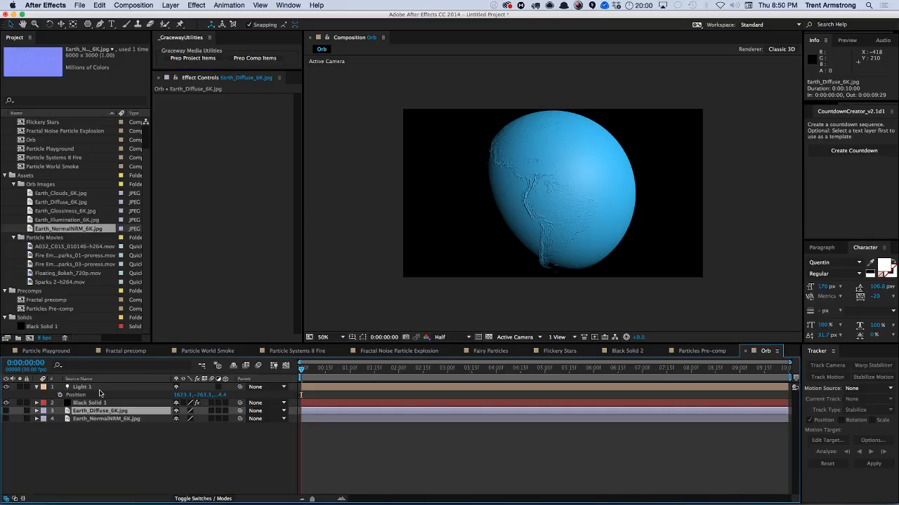
left_click(99, 392)
left_click(99, 403)
scroll(299, 249, "down", 3)
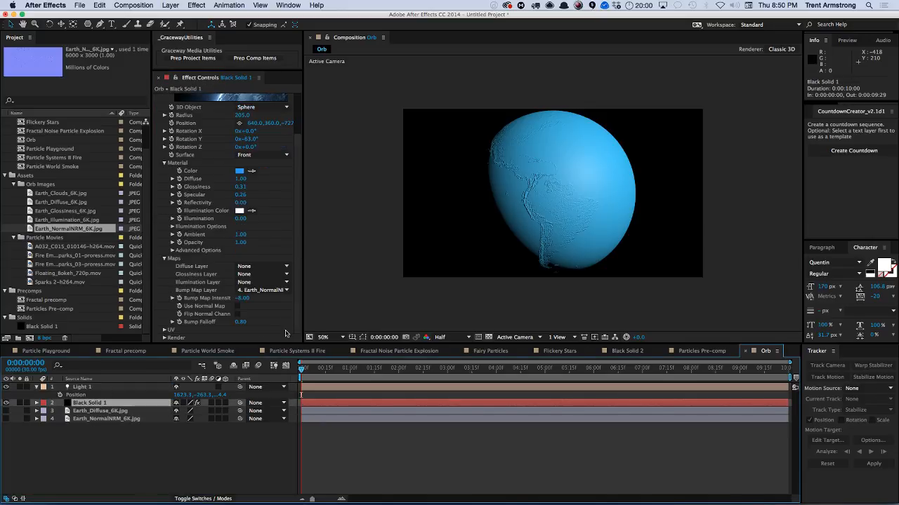
left_click(264, 296)
left_click(253, 297)
Delete the Earth diffuse and normal-map image layers from the composition.
left_click(92, 411)
left_click(91, 420, "shift")
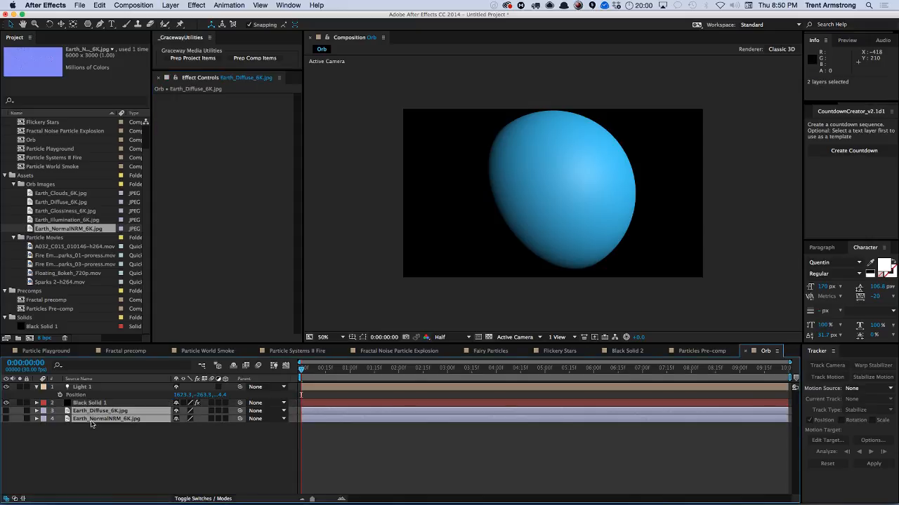
key("Delete")
Add Black Solid 1 to the comp and pre-compose it as Fractal Bump, opening the new composition.
left_click_drag(42, 328, 76, 416)
key("super+shift+c")
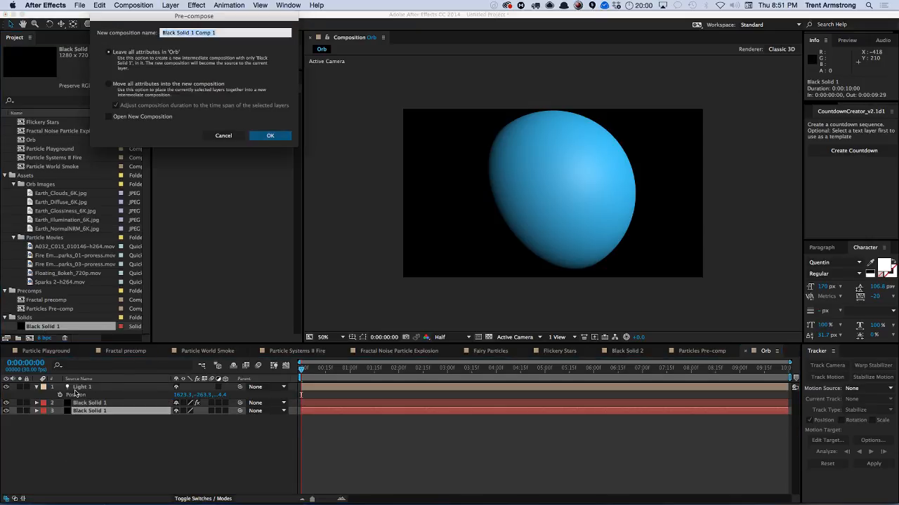
type("Fractal Bump")
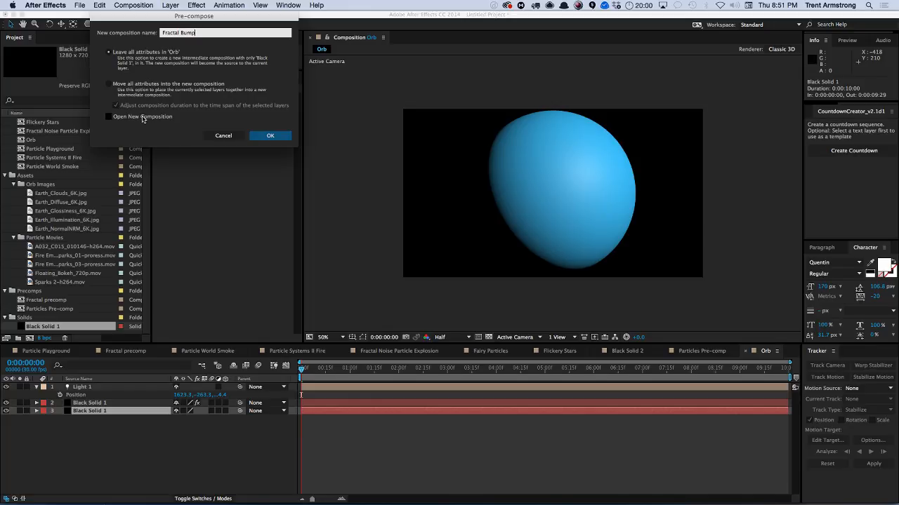
left_click(139, 116)
key("Return")
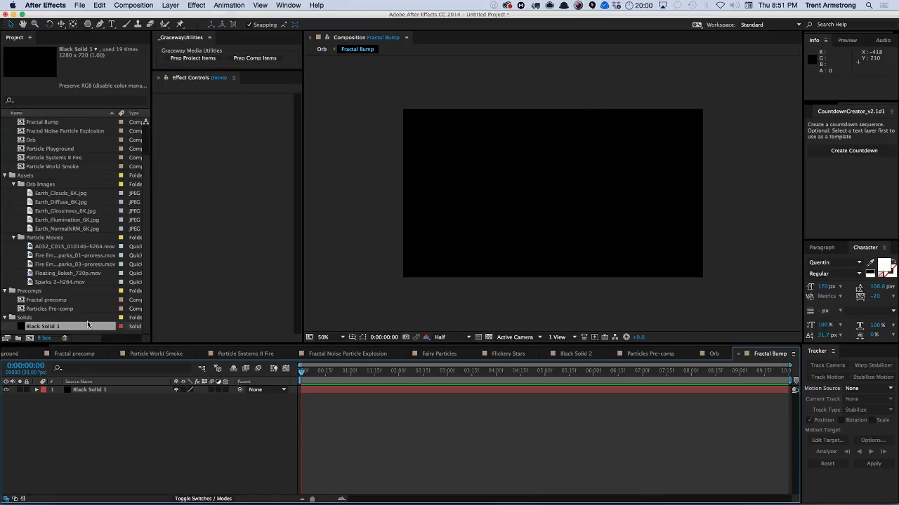
Apply the Fractal Noise effect to the solid inside Fractal Bump.
left_click_drag(111, 390, 139, 251)
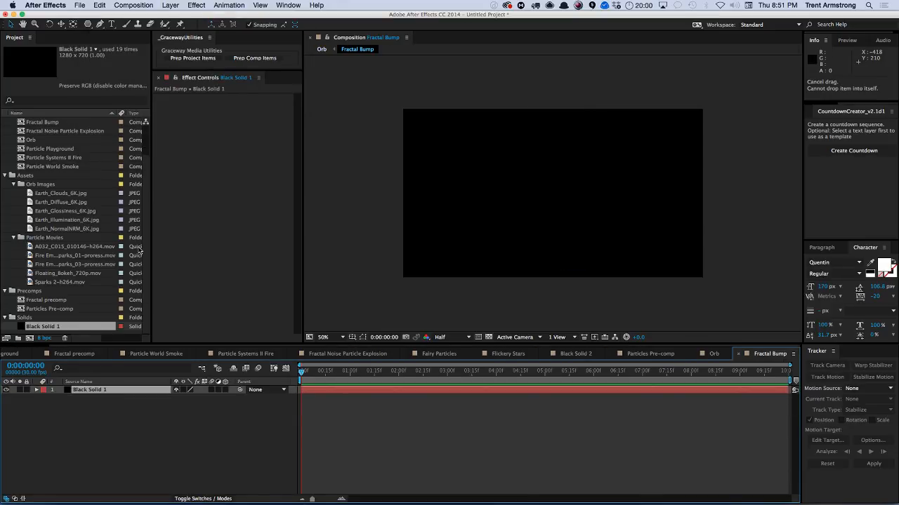
left_click(197, 5)
mouse_move(226, 149)
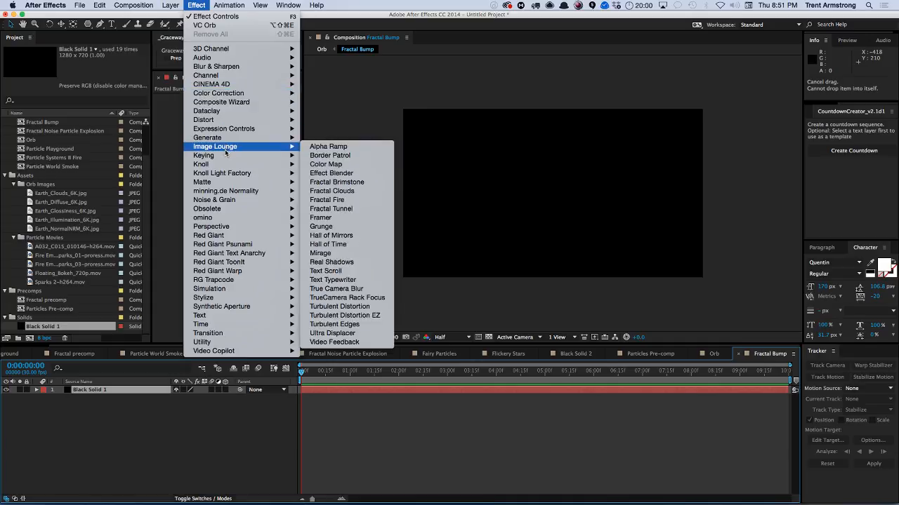
mouse_move(228, 200)
left_click(344, 218)
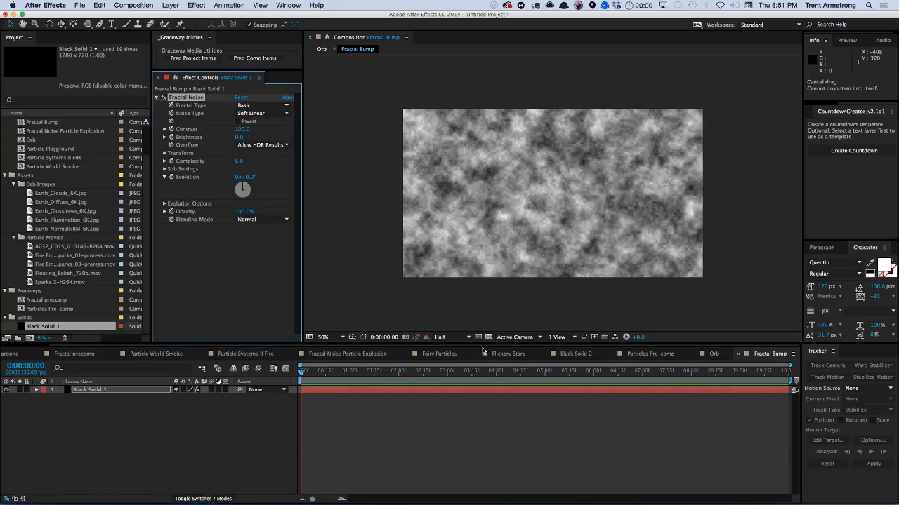
In the Orb comp, hide the Fractal Bump layer and set the orb's Bump Map Layer to 3. Fractal Bump.
left_click(714, 354)
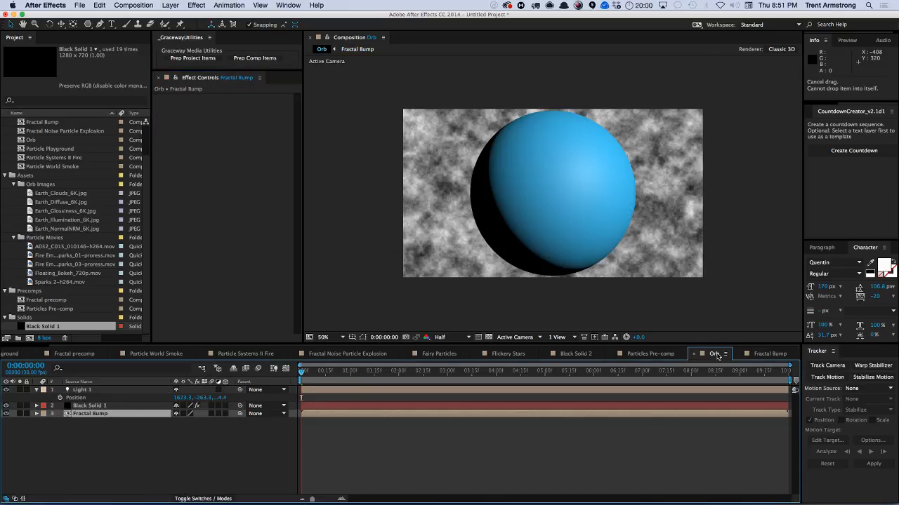
left_click(6, 414)
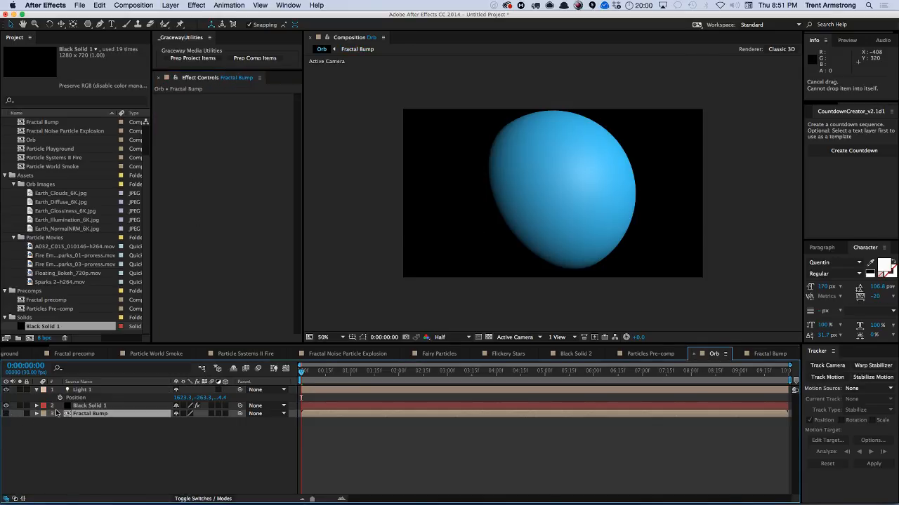
left_click(81, 406)
scroll(288, 273, "down", 1)
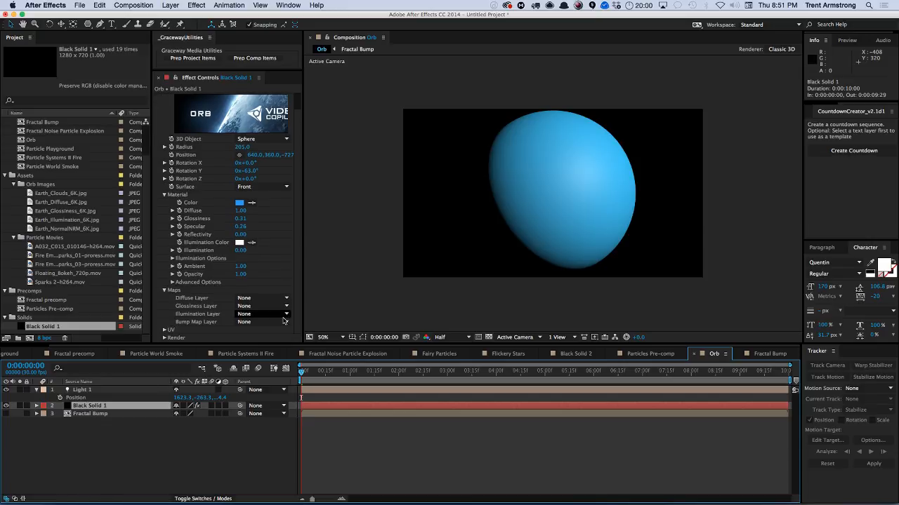
left_click(258, 321)
left_click(266, 355)
scroll(295, 323, "down", 1)
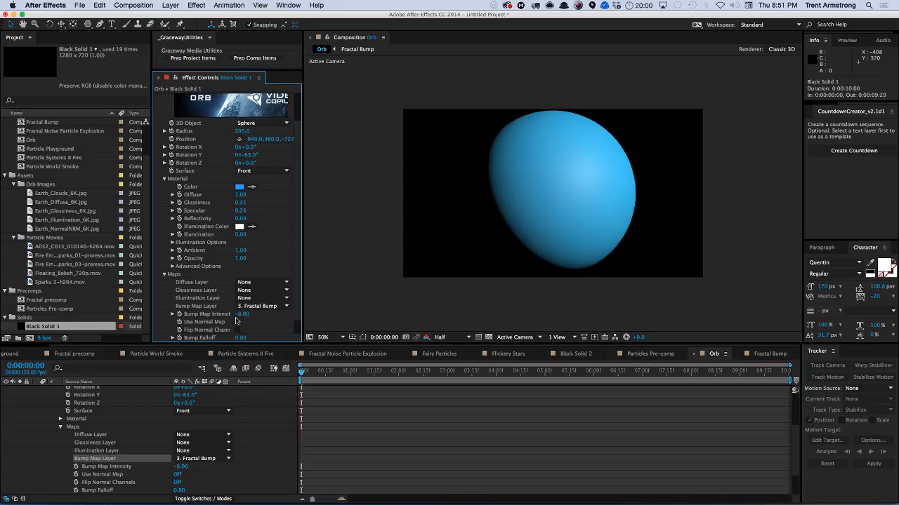
Set the orb's Bump Map Intensity to 1.19 after briefly toggling Use Normal Map on and off.
scroll(297, 313, "down", 1)
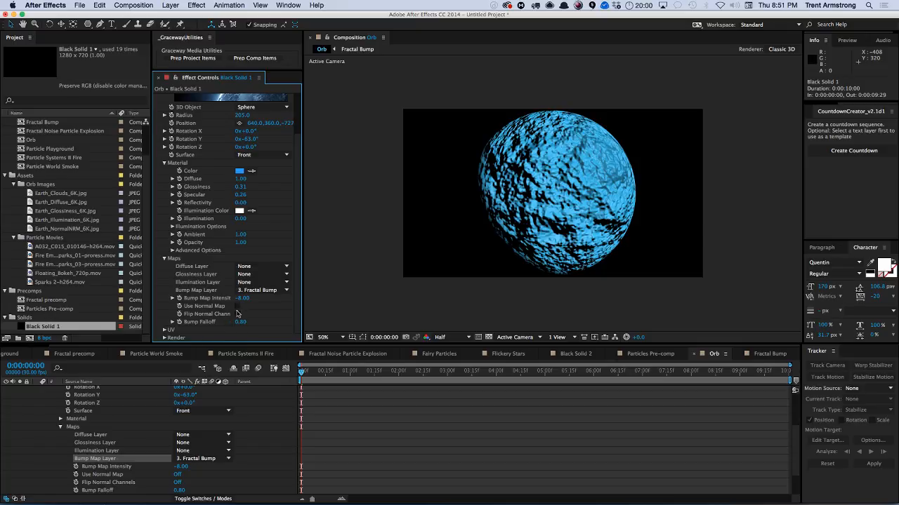
left_click(238, 307)
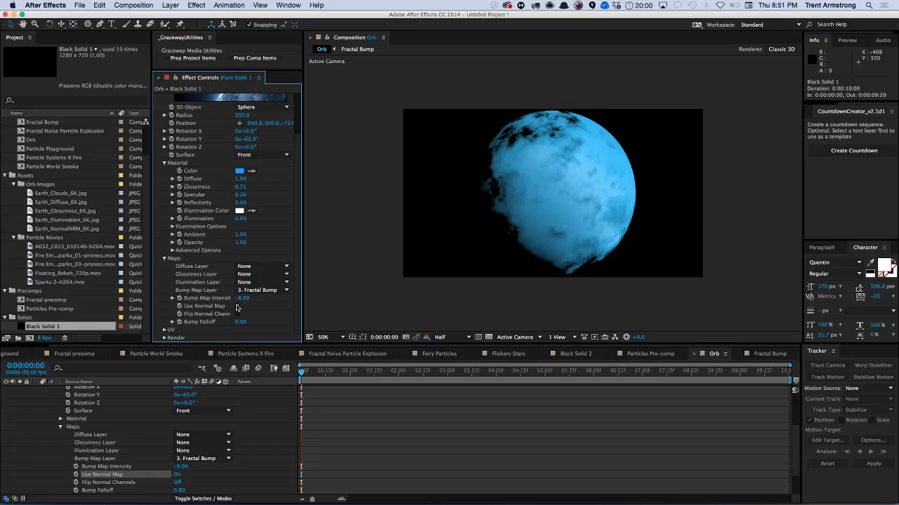
left_click(237, 307)
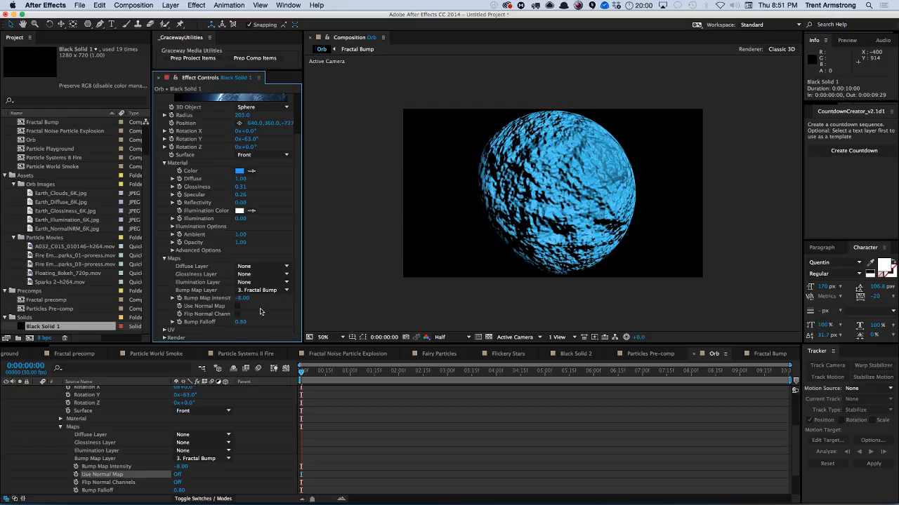
left_click_drag(241, 299, 282, 296)
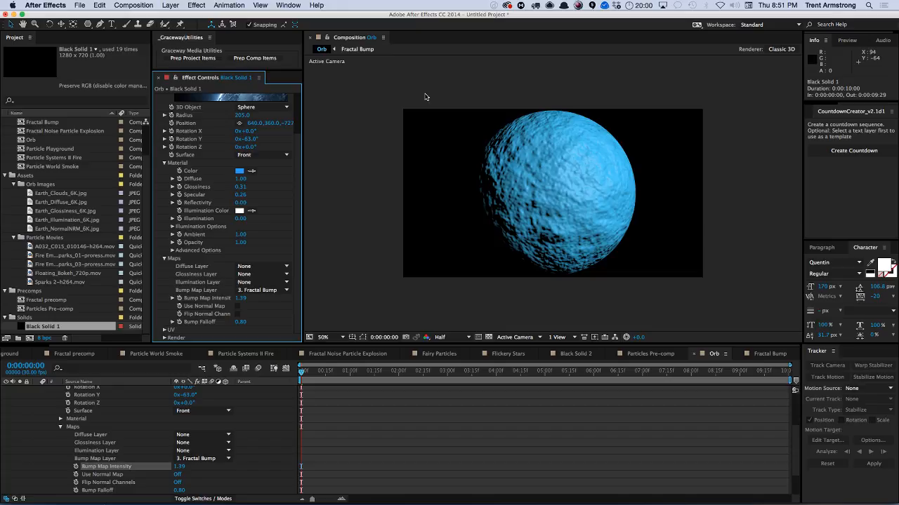
Lock the Orb viewer and open the Fractal Bump comp in a second viewer beside it.
left_click(328, 38)
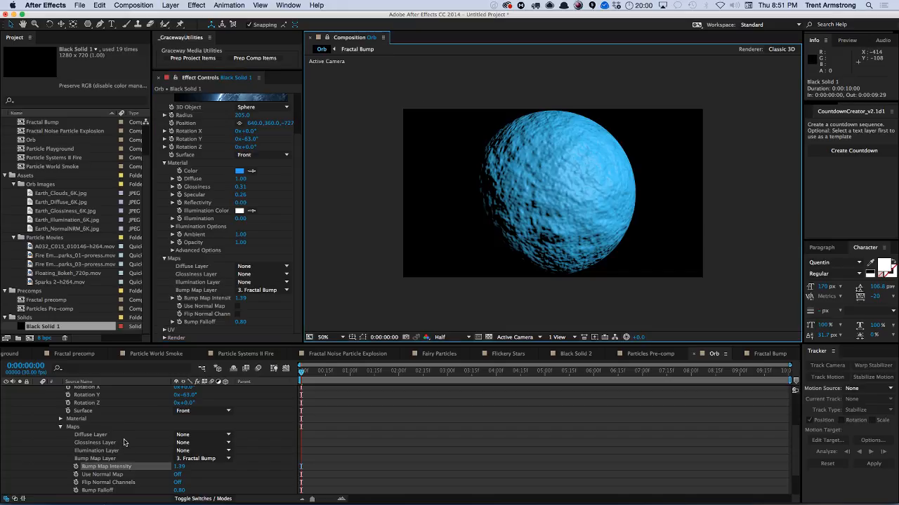
key("u")
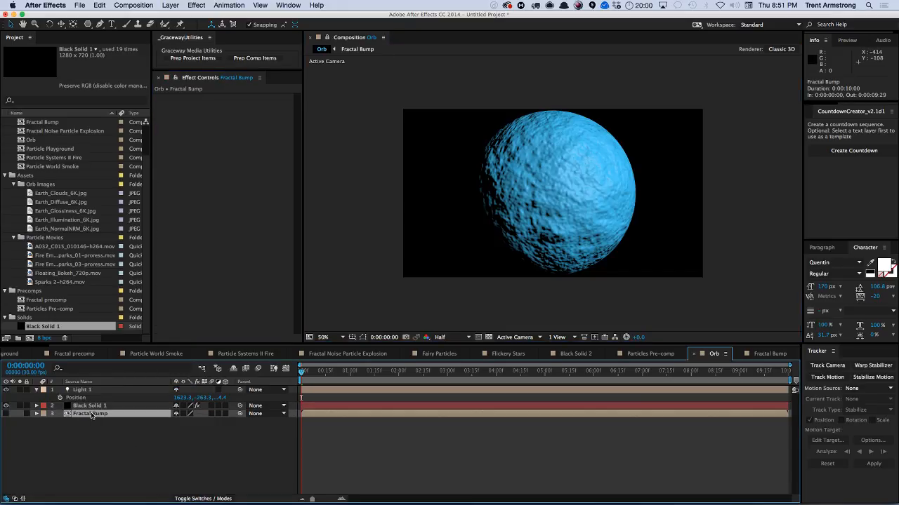
double_click(90, 414)
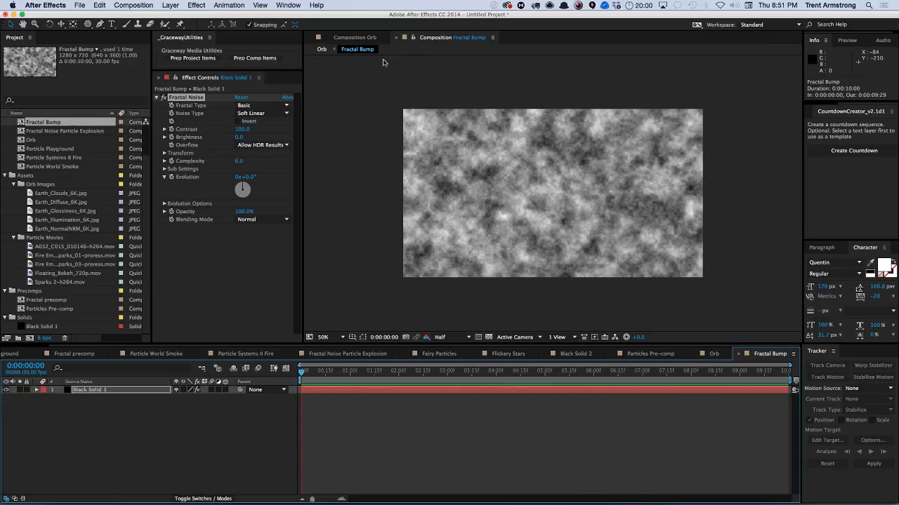
left_click(415, 42)
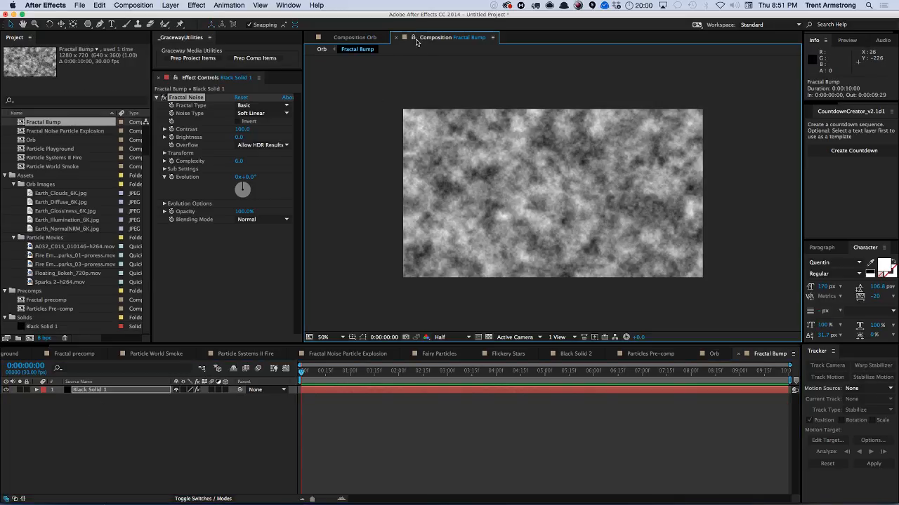
left_click_drag(427, 38, 314, 91)
left_click(109, 379)
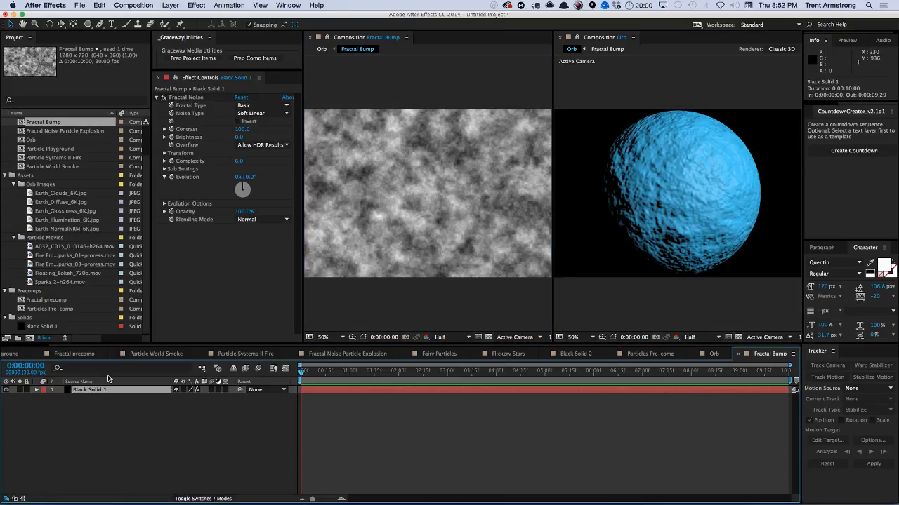
Set the Fractal Noise type to Dynamic and raise its Scale to about 120.
left_click(254, 105)
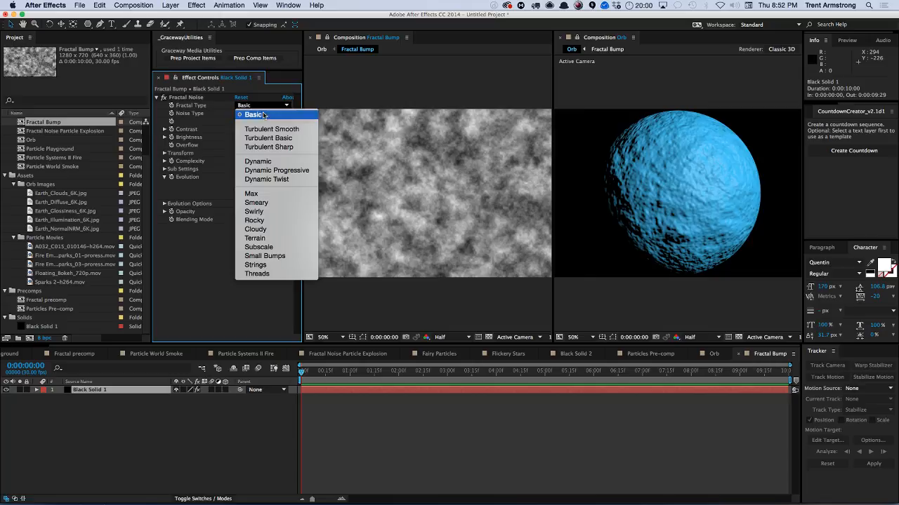
left_click(258, 162)
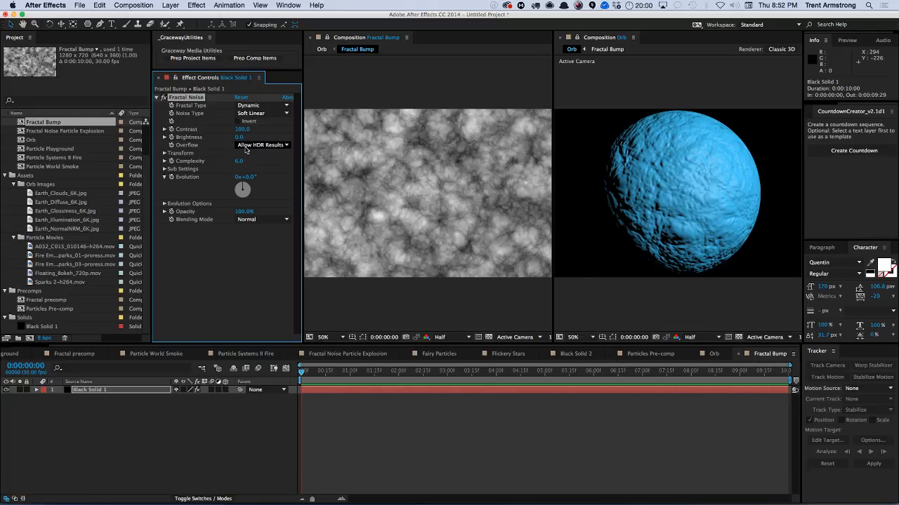
left_click(164, 154)
mouse_move(242, 177)
left_mouse_down()
mouse_move(228, 177)
mouse_move(269, 175)
mouse_move(259, 177)
left_mouse_up()
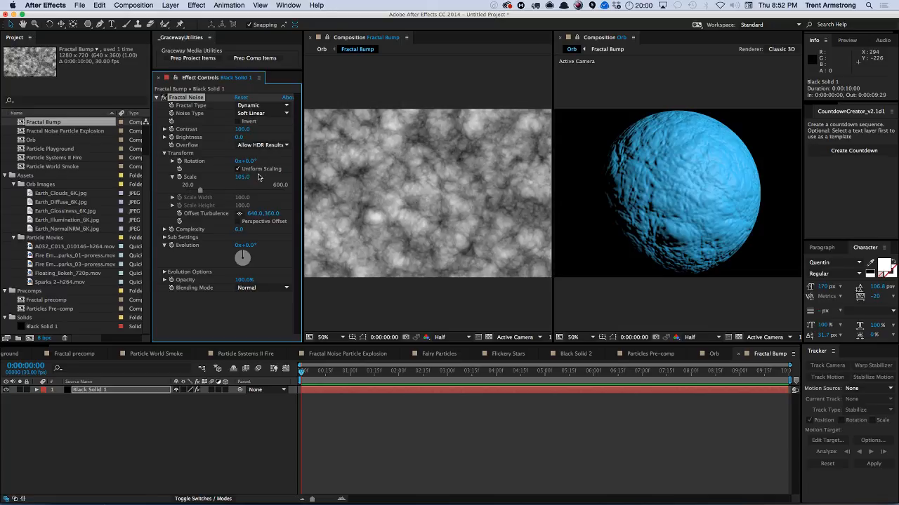
Try the Max and then the Smeary fractal types.
left_click(265, 105)
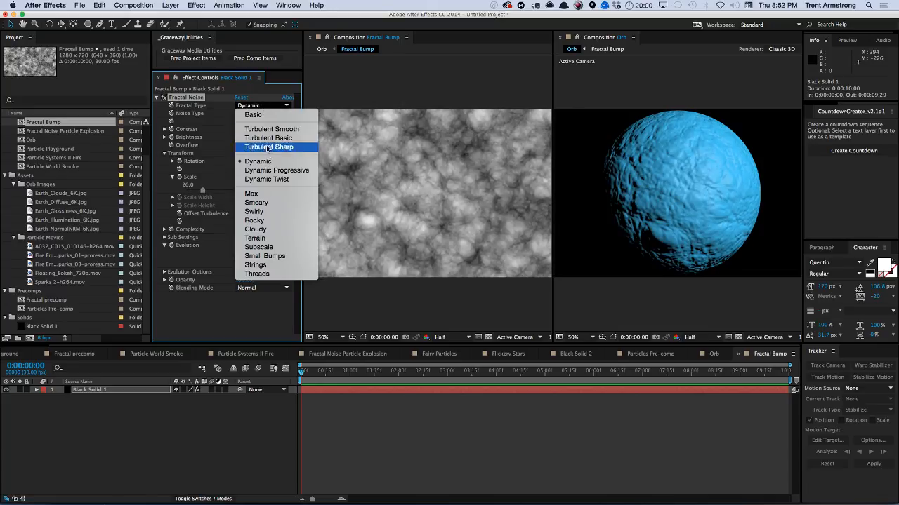
left_click(267, 193)
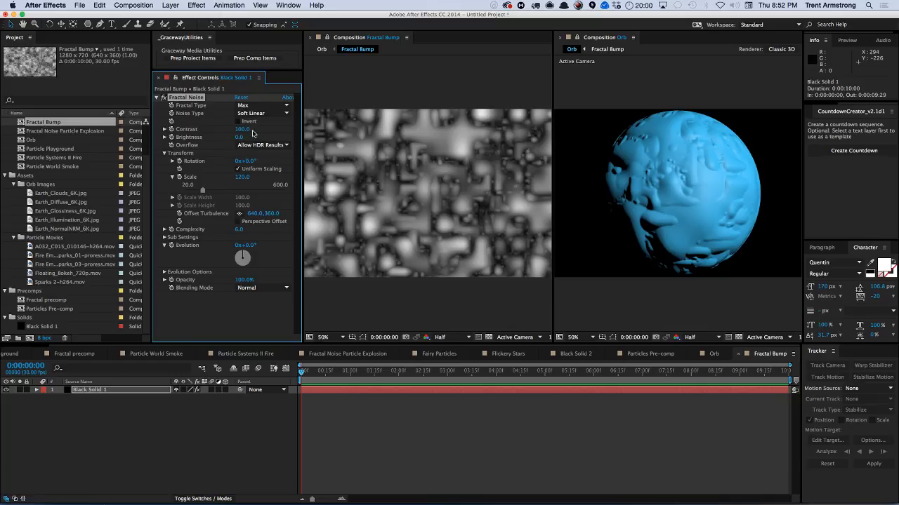
left_click(249, 106)
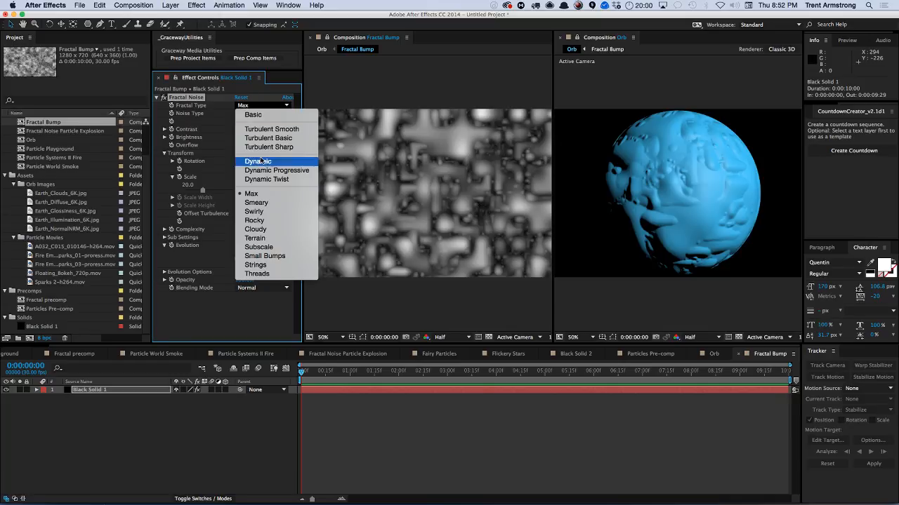
left_click(263, 201)
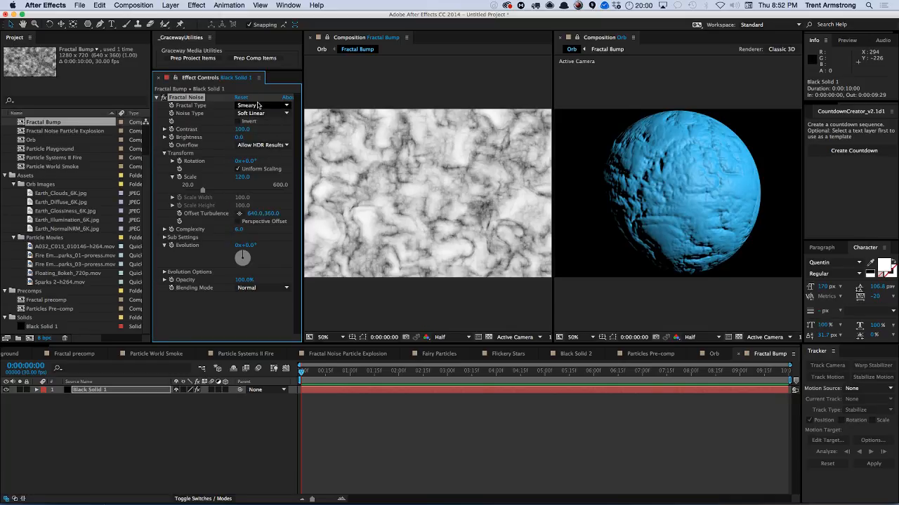
Switch the fractal type to Rocky and set the noise Scale to about 184.
left_click(261, 105)
left_click(261, 221)
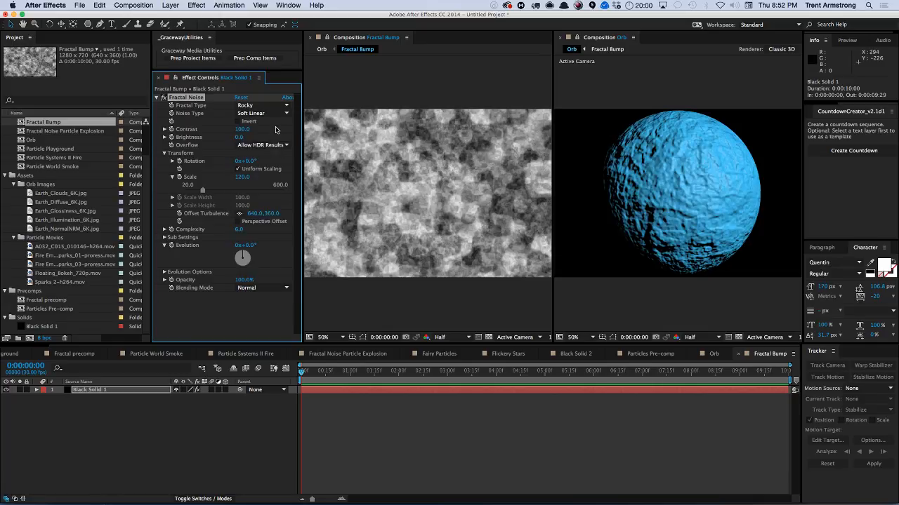
mouse_move(242, 178)
left_mouse_down()
mouse_move(259, 184)
mouse_move(239, 180)
left_mouse_up()
Change the fractal type to Cloudy and then to Terrain.
left_click(281, 105)
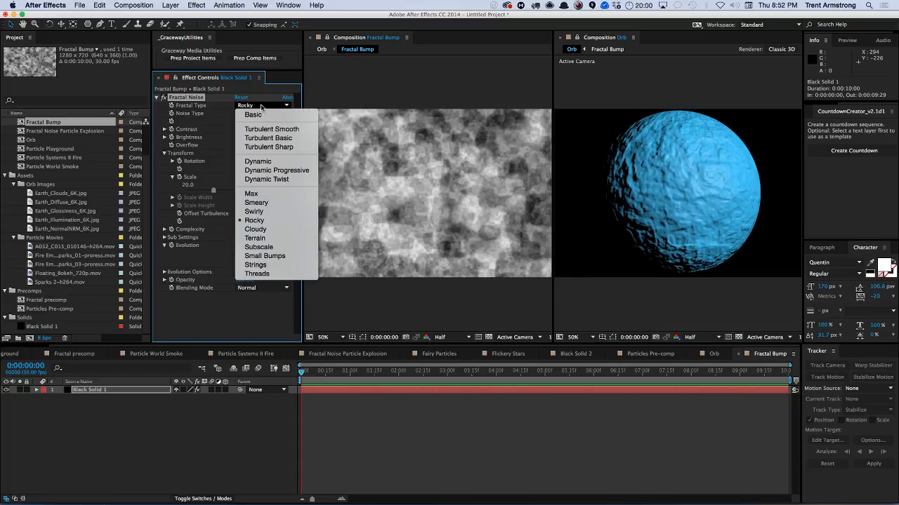
left_click(265, 231)
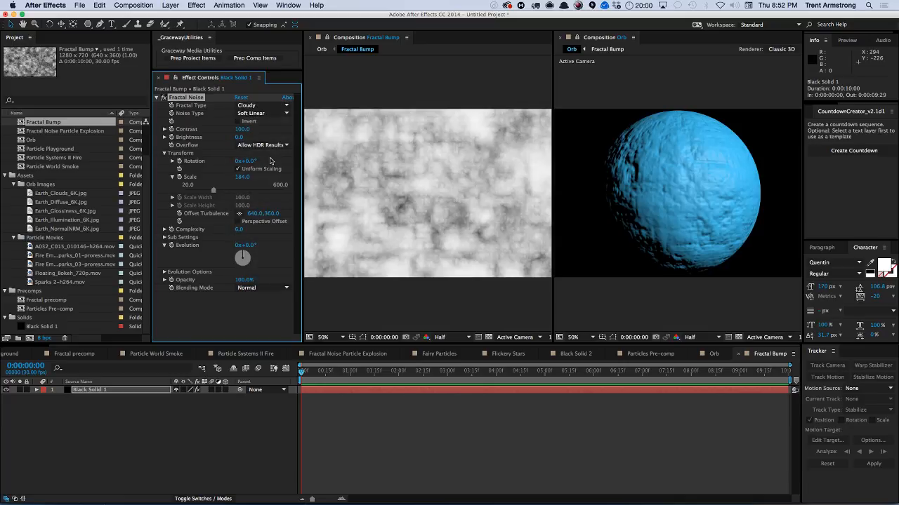
left_click(263, 105)
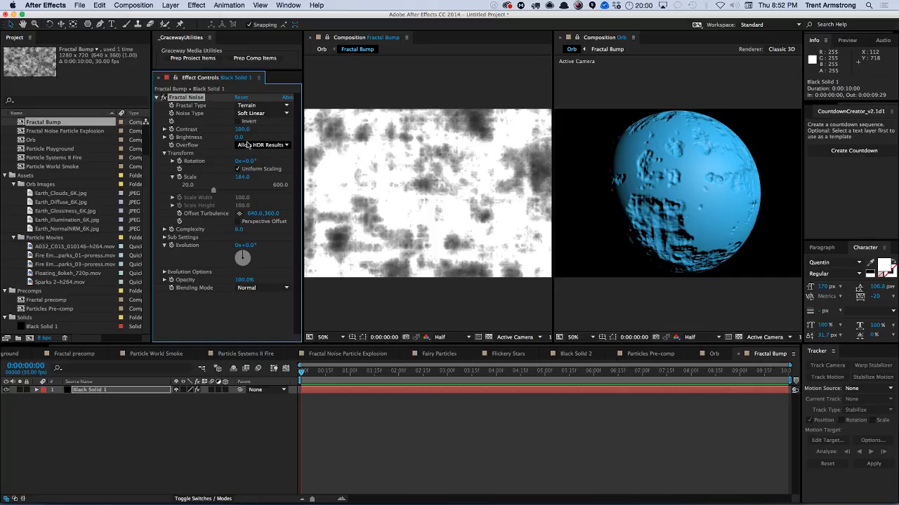
Apply the Extract effect to the noise solid and raise its Black Point to about 238.
left_click(203, 7)
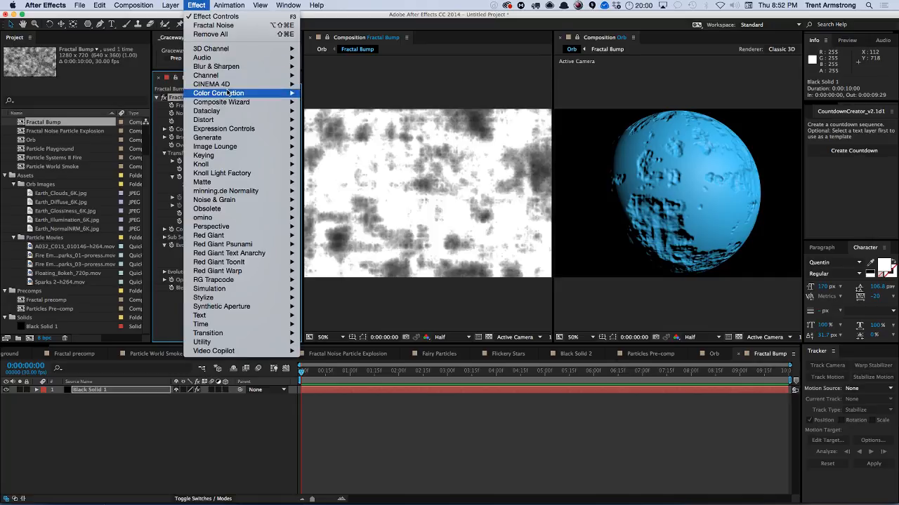
mouse_move(229, 204)
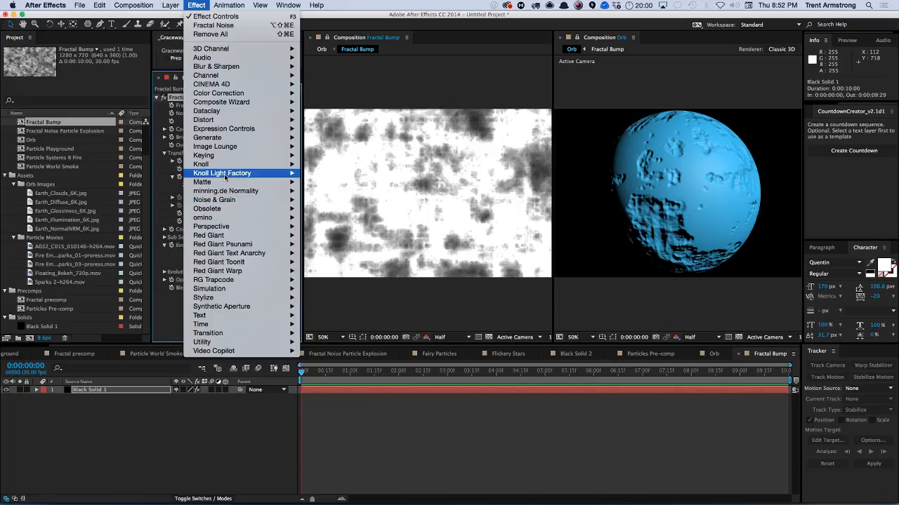
mouse_move(218, 157)
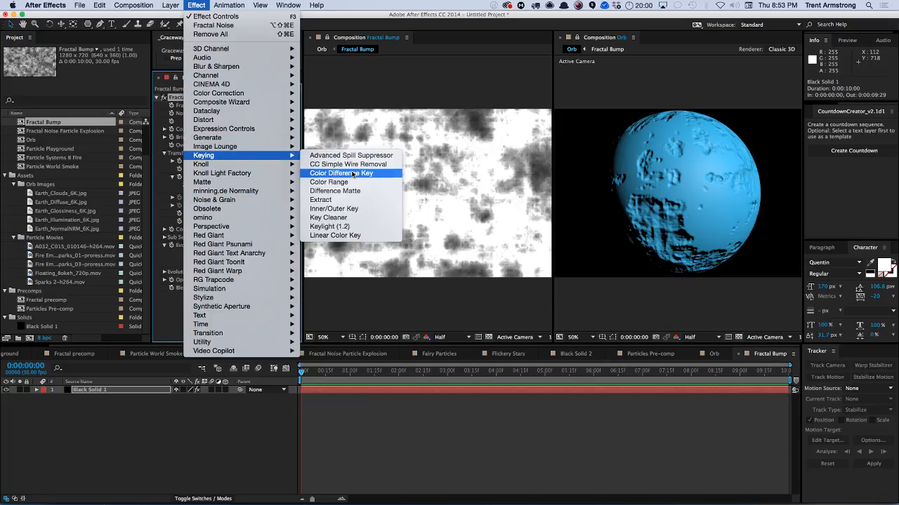
left_click(337, 201)
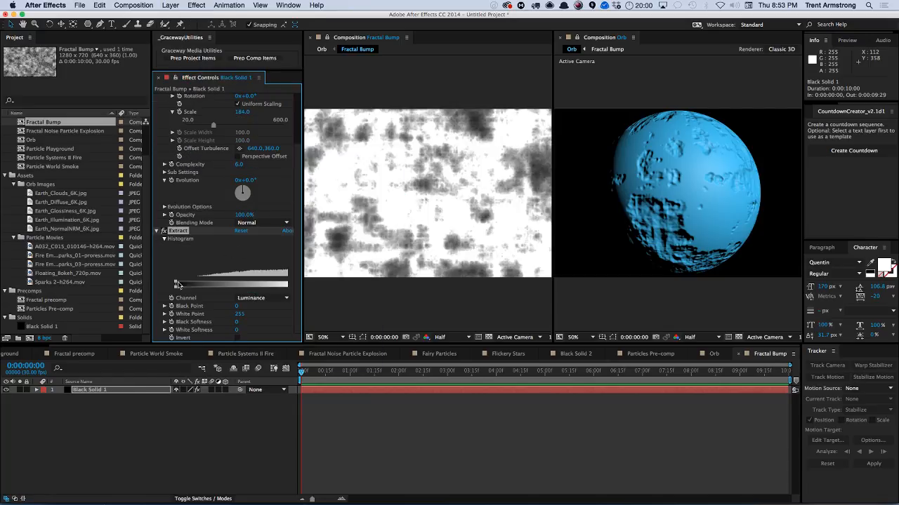
left_click_drag(179, 284, 288, 284)
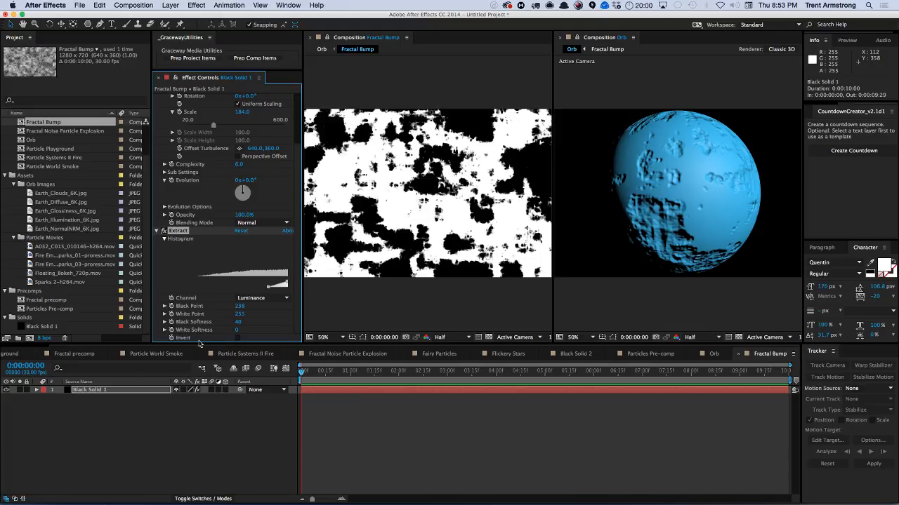
In the Orb comp, set the orb's Diffuse Layer to 3. Fractal Bump and its Surface to All.
left_click(715, 354)
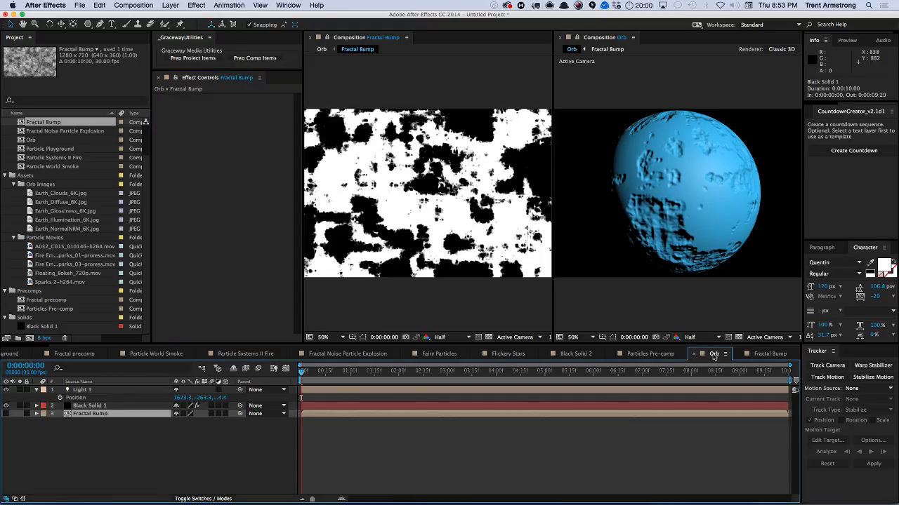
left_click(123, 406)
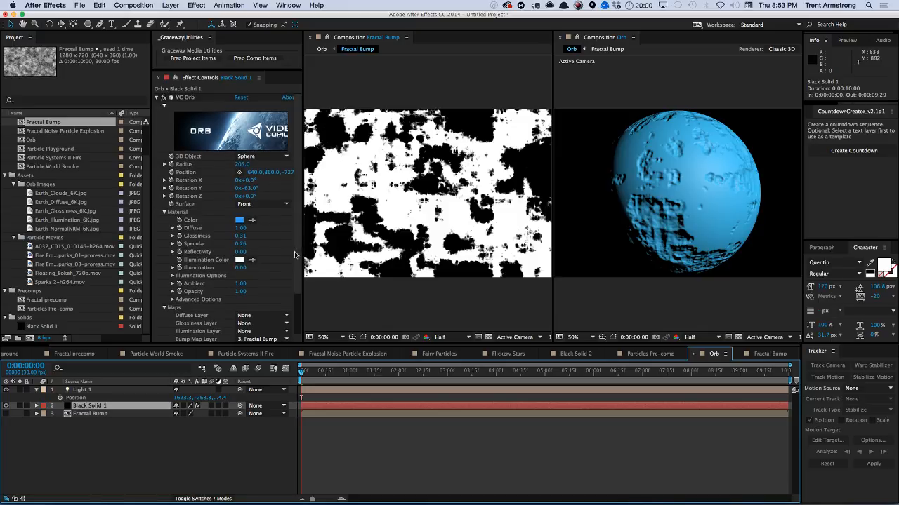
scroll(295, 255, "down", 2)
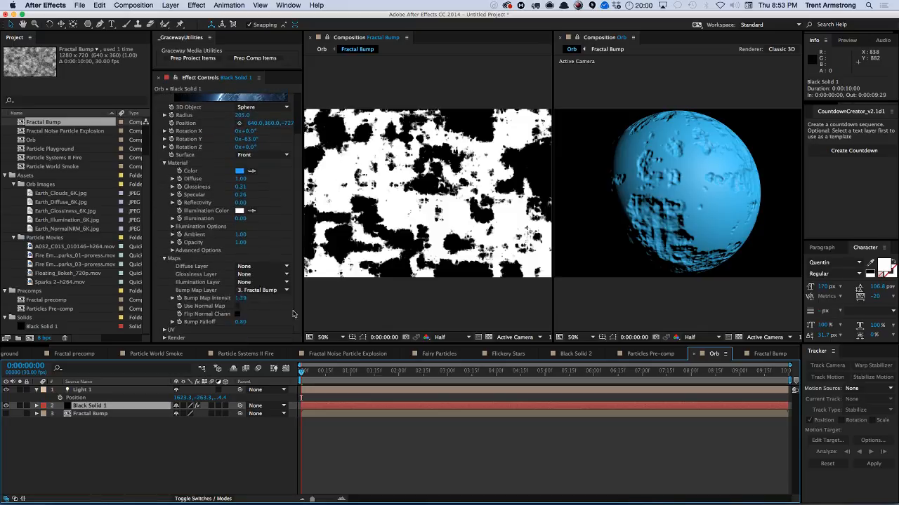
left_click(253, 271)
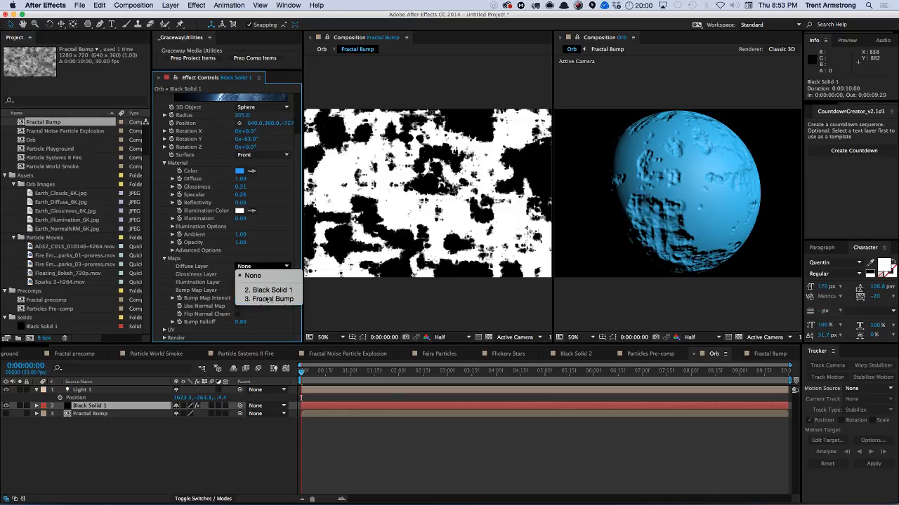
left_click(266, 300)
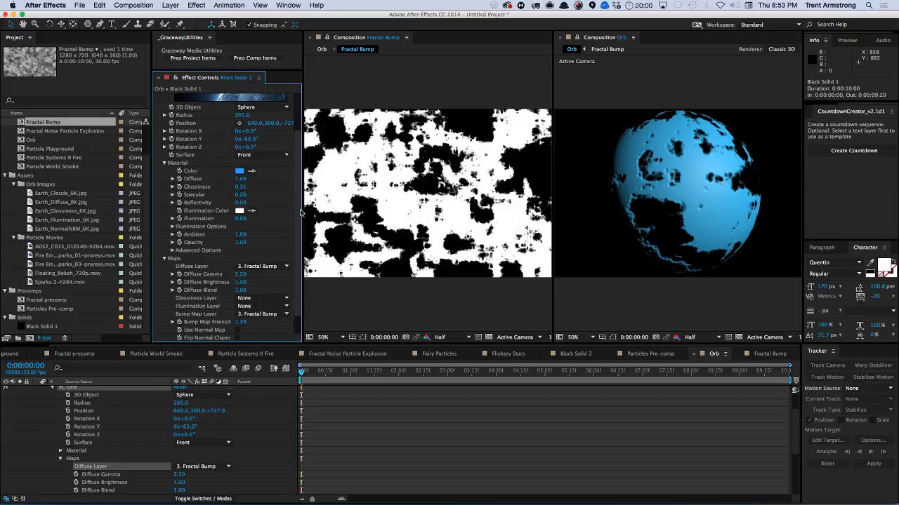
left_click(263, 155)
left_click(260, 168)
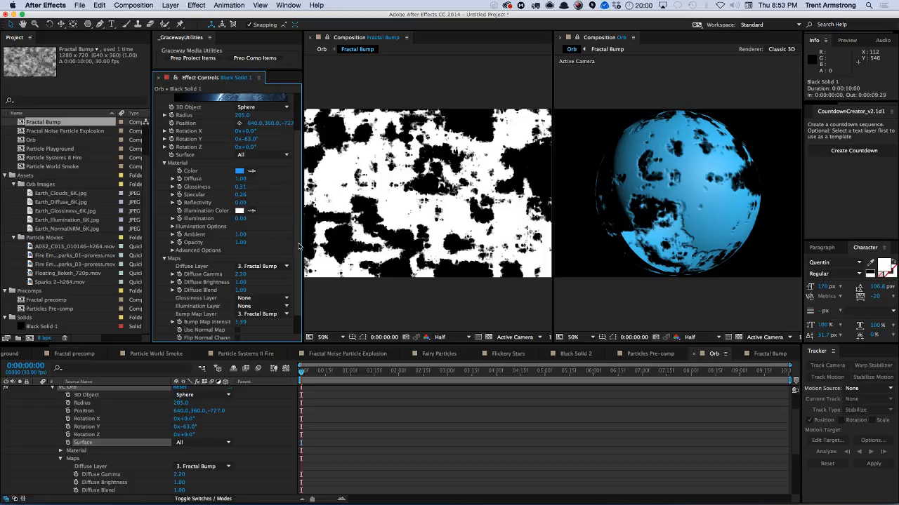
Change the Fractal Noise type to Strings in Fractal Bump and return to the Orb comp.
left_click(773, 356)
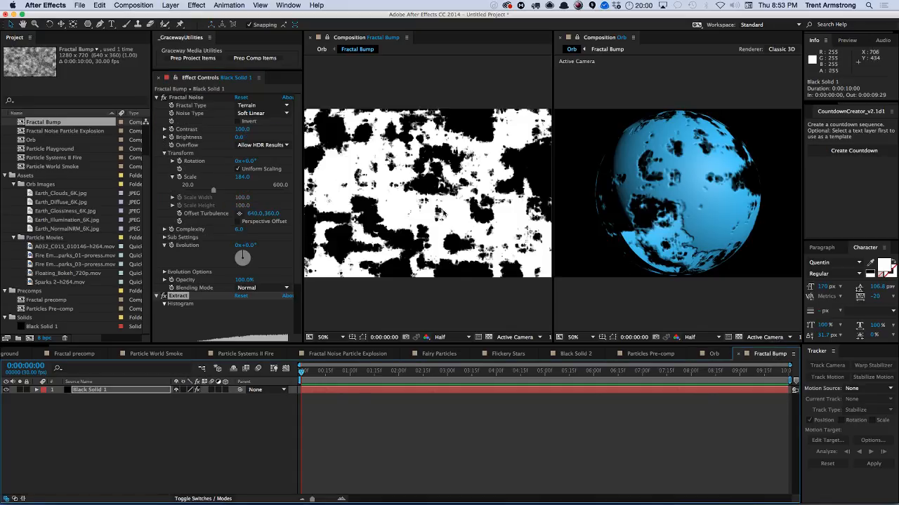
left_click(266, 107)
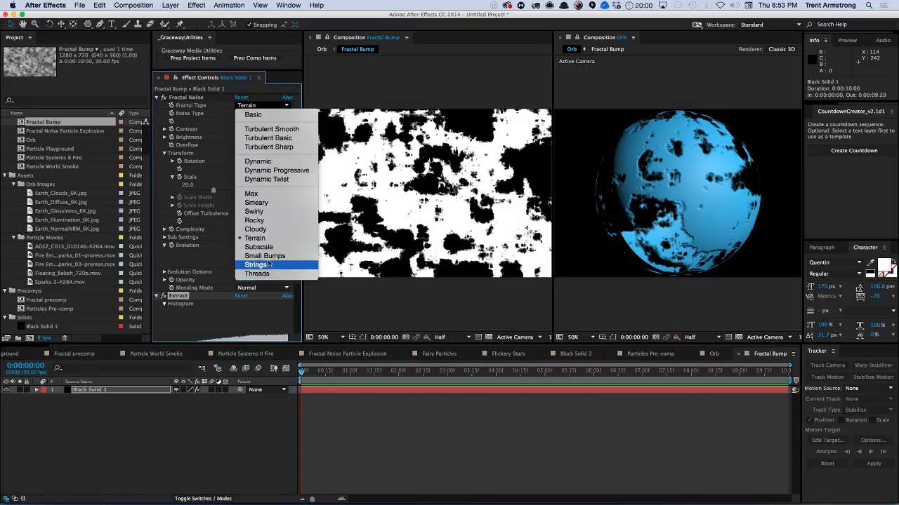
left_click(265, 234)
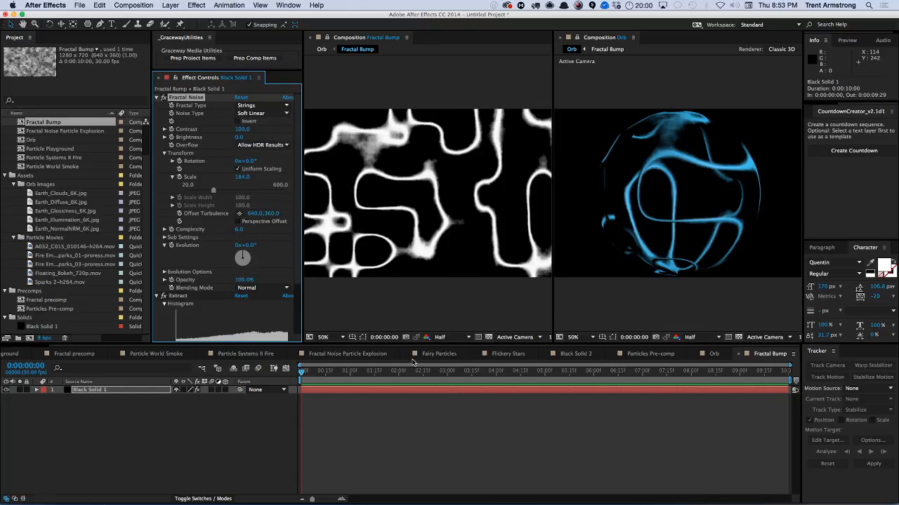
left_click(715, 354)
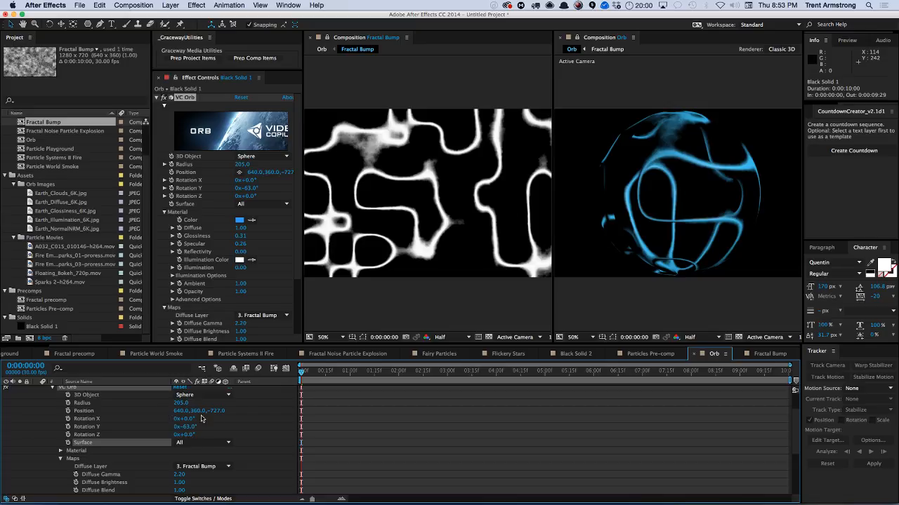
Rotate the orb to -44° on Y and switch Fractal Bump's fractal type to Terrain.
mouse_move(187, 427)
left_mouse_down()
mouse_move(226, 423)
mouse_move(202, 430)
left_mouse_up()
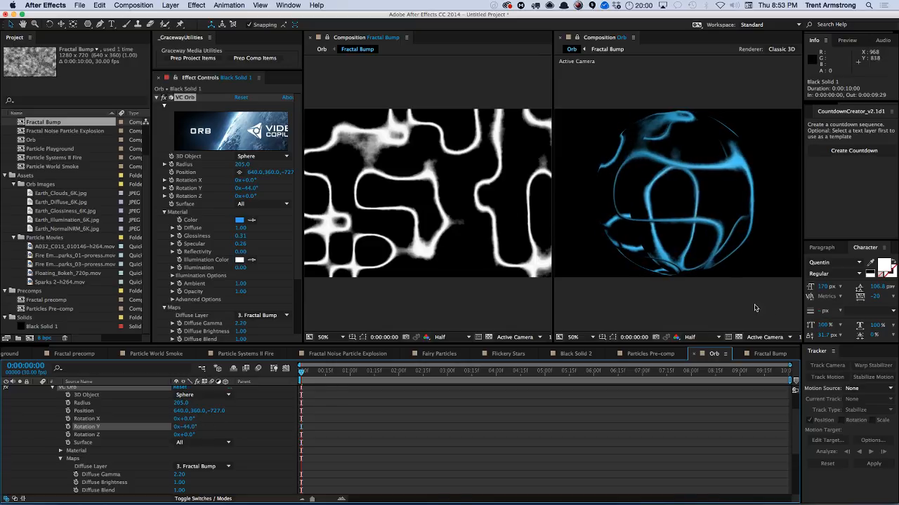
left_click(777, 354)
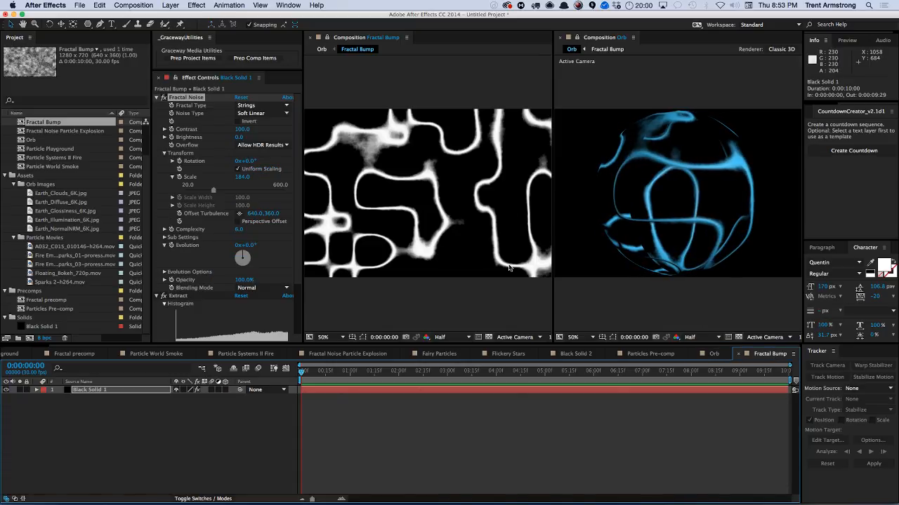
left_click(258, 105)
left_click(266, 239)
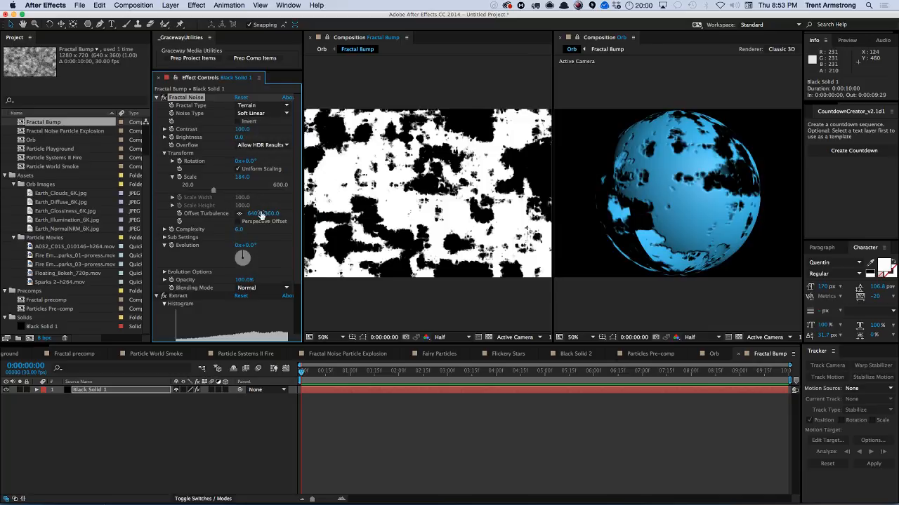
Rotate the orb to 4° on Y in the Orb comp.
left_click(712, 353)
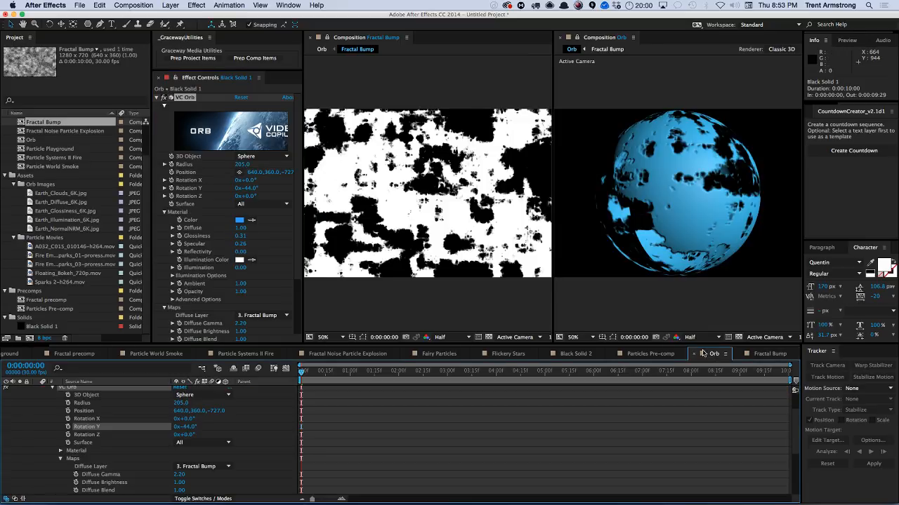
mouse_move(209, 423)
left_mouse_down()
mouse_move(219, 423)
mouse_move(205, 414)
left_mouse_up()
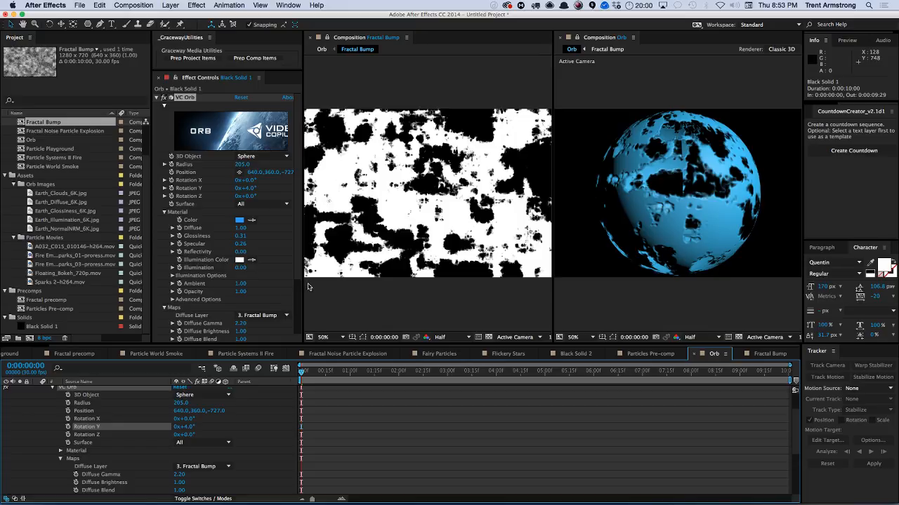
Change Fractal Bump's fractal type to Strings and then to Threads.
left_click(769, 354)
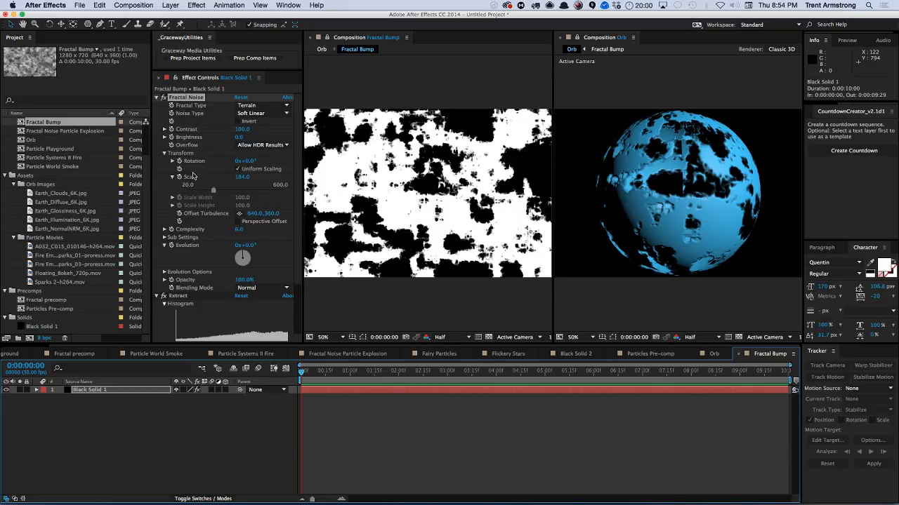
left_click(262, 105)
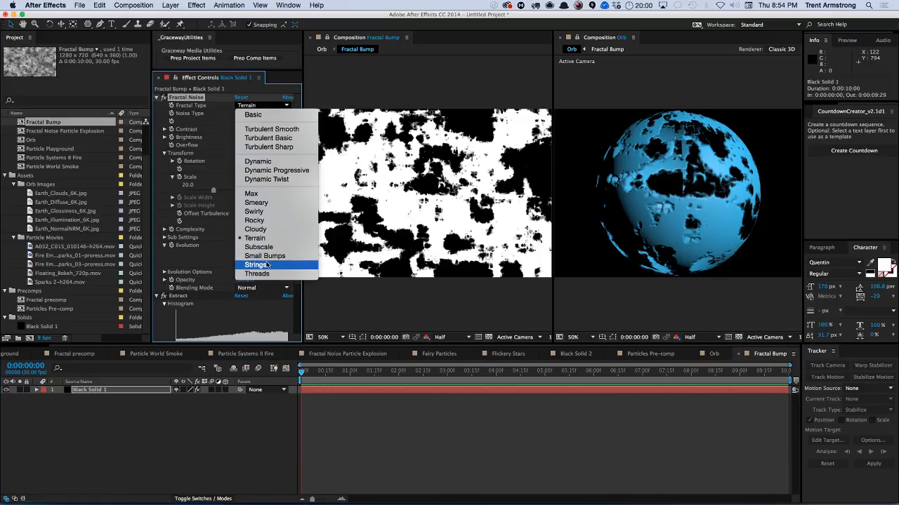
left_click(265, 264)
left_click(263, 105)
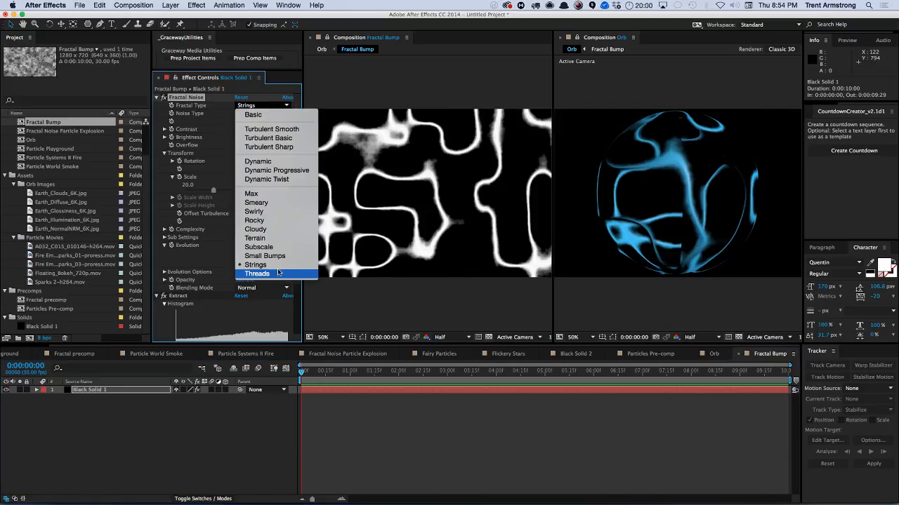
left_click(279, 274)
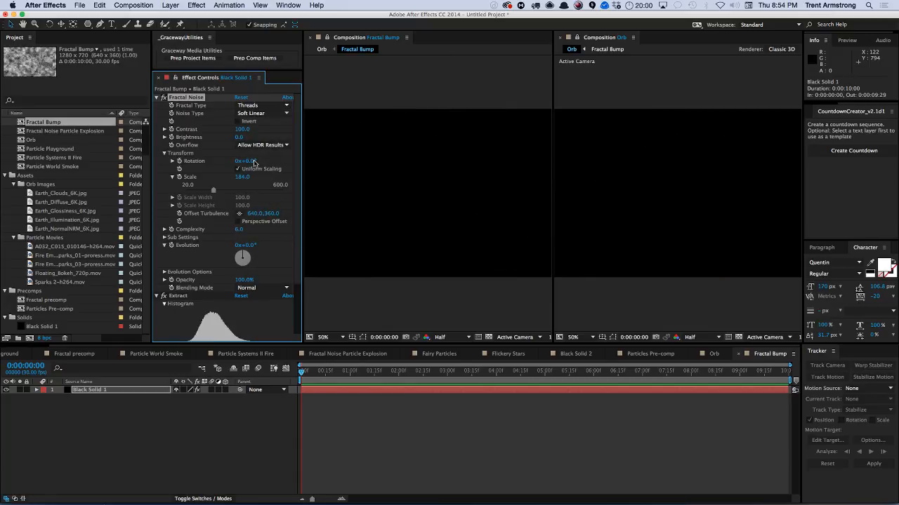
Adjust the Extract histogram to a Black Point of 88 and Black Softness of 17.
scroll(297, 238, "down", 3)
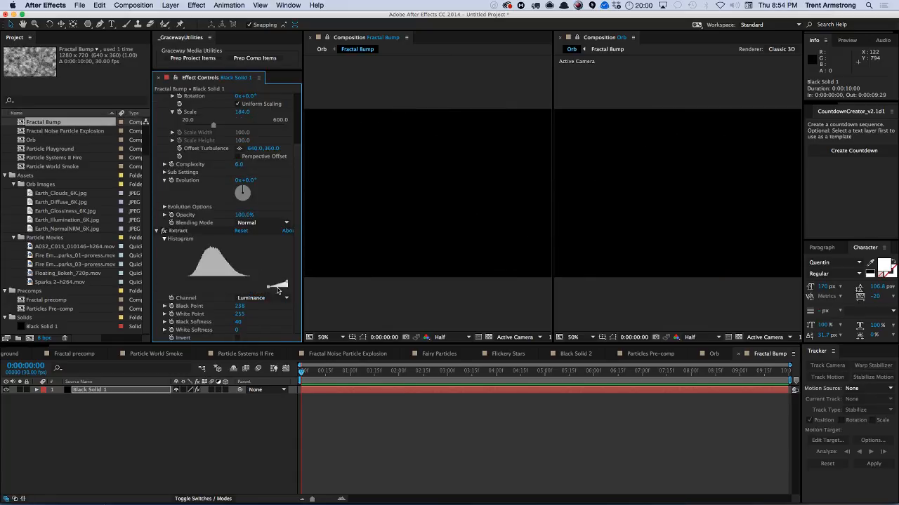
left_click_drag(269, 289, 204, 287)
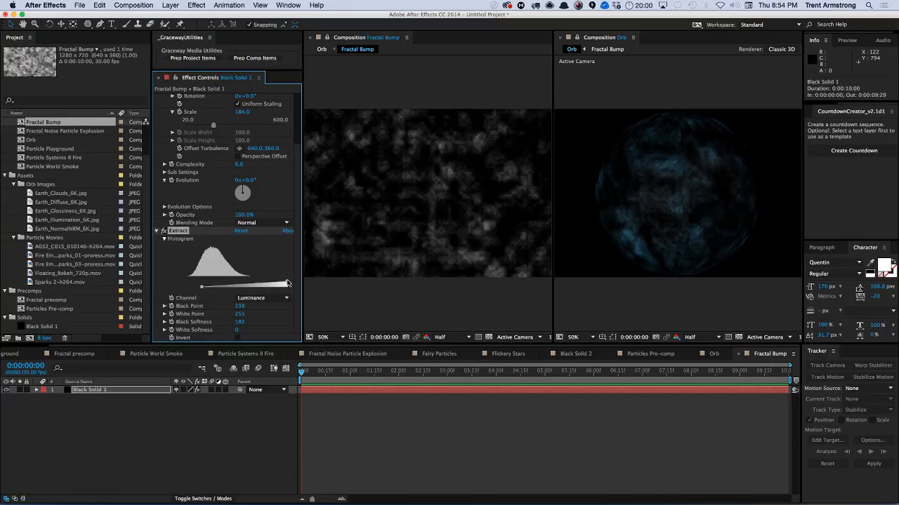
left_click_drag(287, 283, 268, 283)
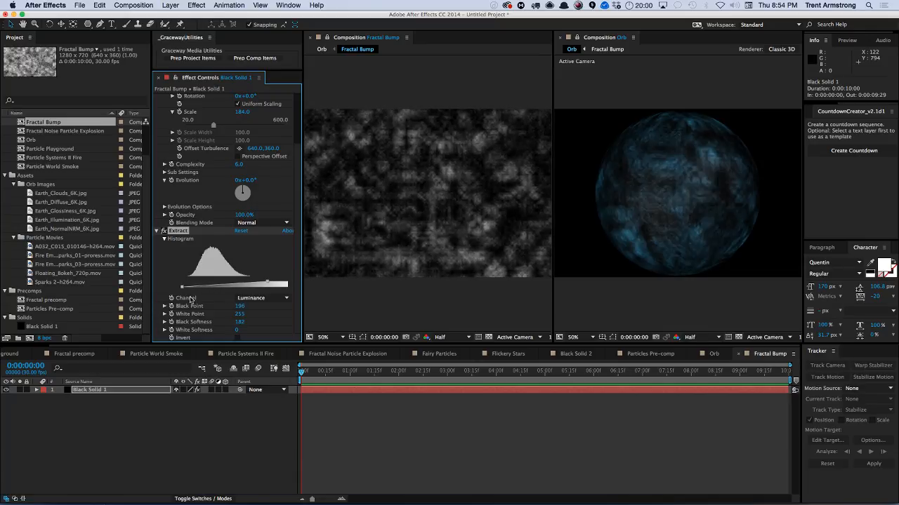
left_click_drag(182, 289, 211, 286)
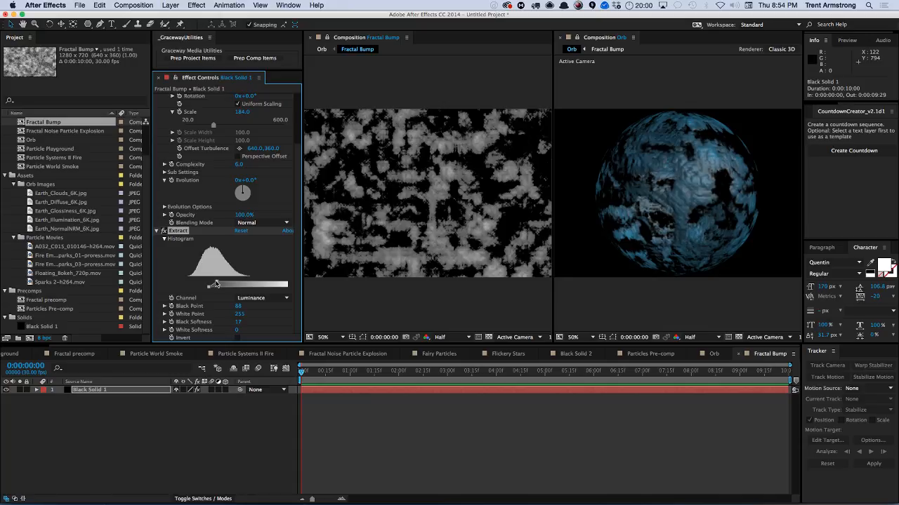
Set the Fractal Noise scale to 173 and Extract's White Point to 102 with White Softness 23.
scroll(299, 191, "up", 3)
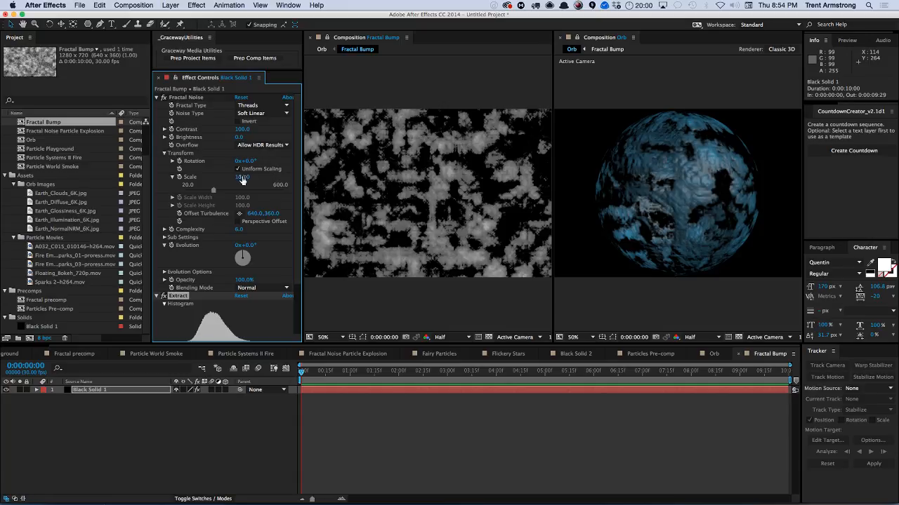
left_click_drag(239, 177, 249, 183)
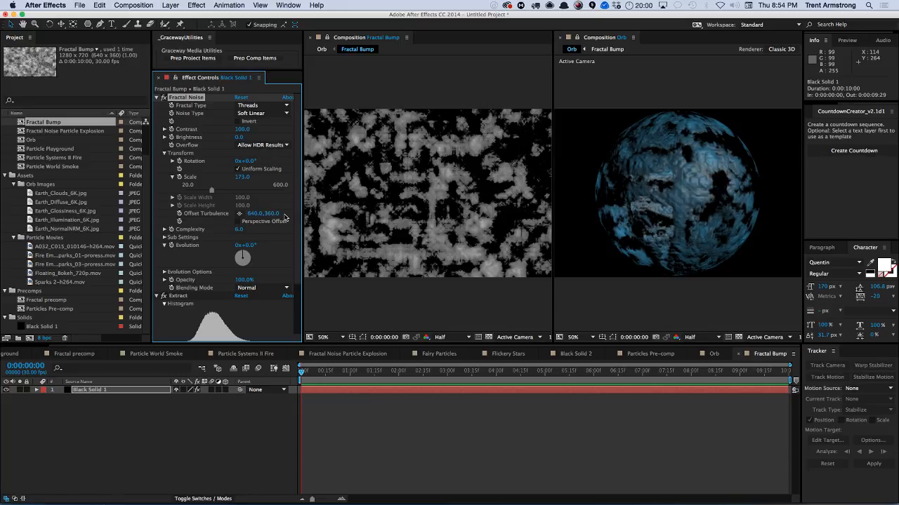
scroll(295, 213, "down", 5)
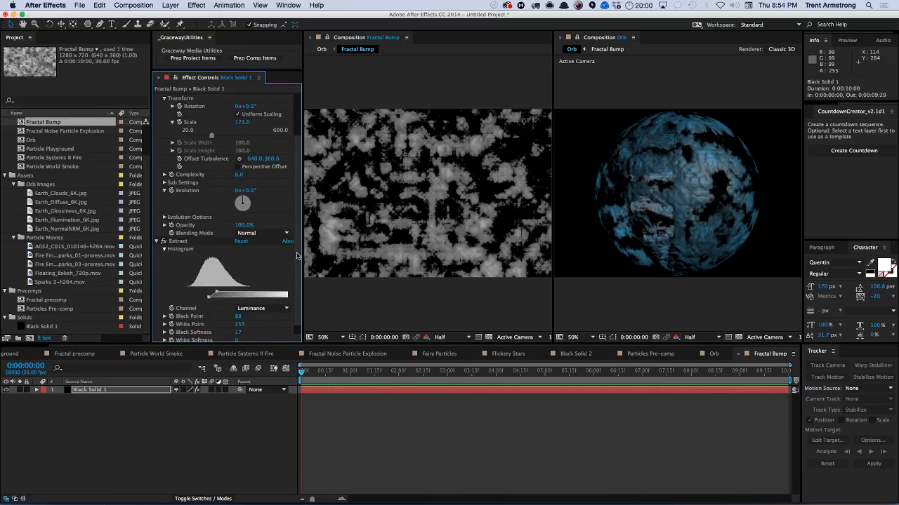
left_click_drag(302, 265, 234, 297)
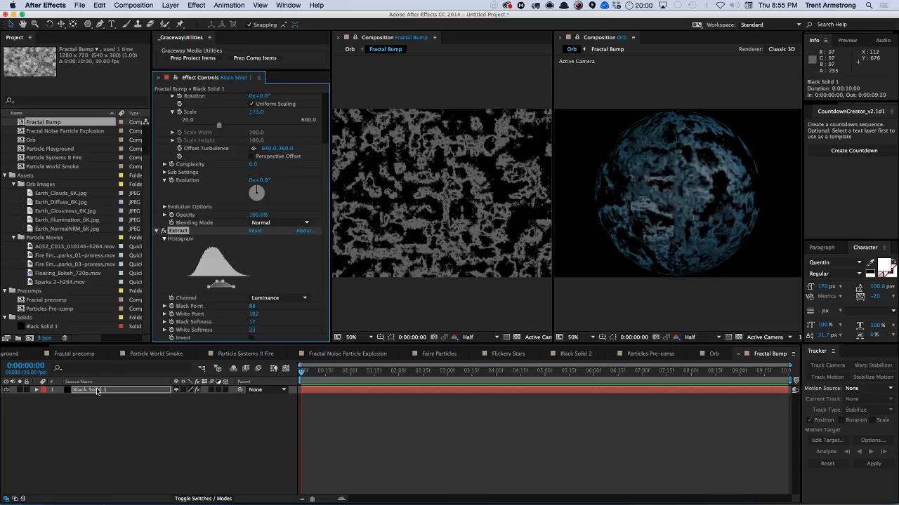
In the Orb comp, reposition Light 1 to about 1183.3, -263.3, -1068.
left_click(711, 354)
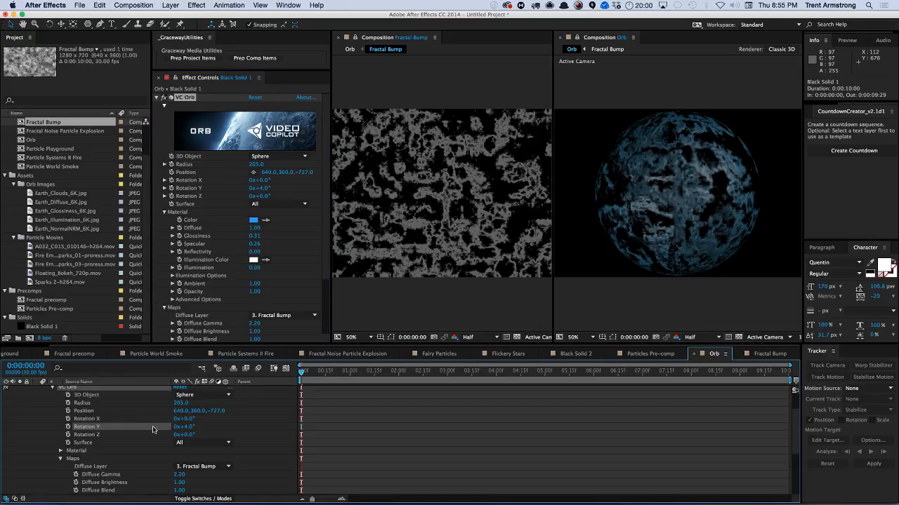
key("u")
left_click(97, 390)
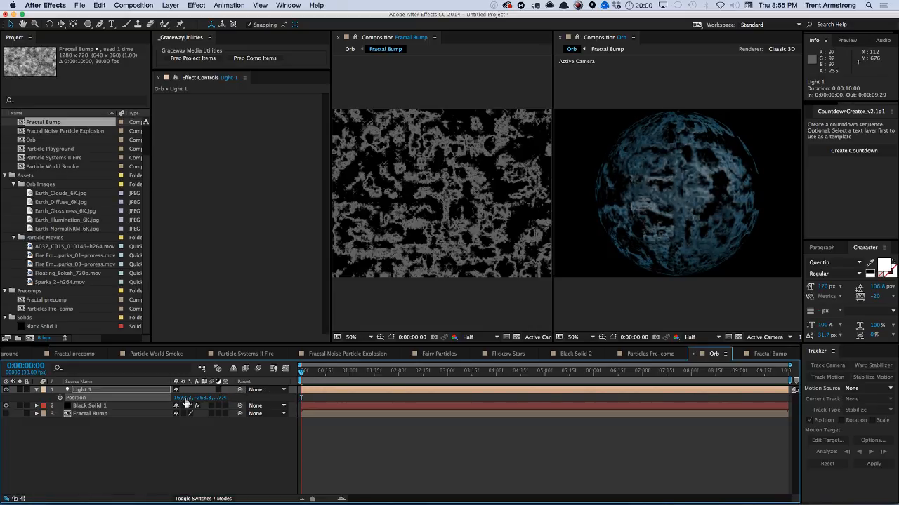
left_click_drag(184, 398, 139, 401)
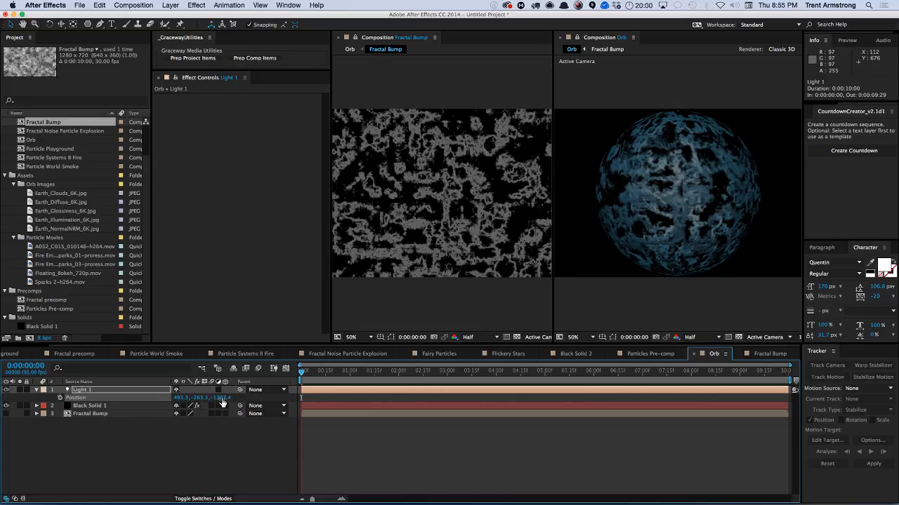
left_click(221, 399)
type("0")
key("Return")
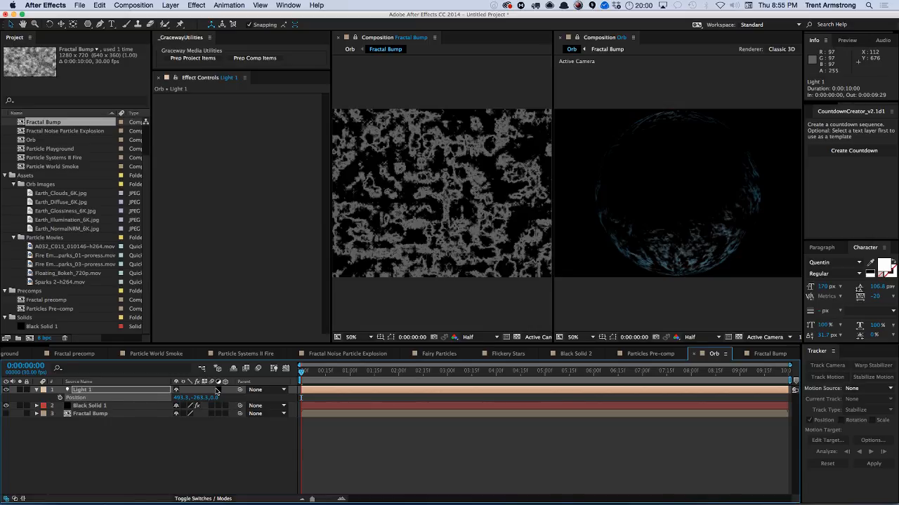
left_click_drag(213, 398, 141, 402)
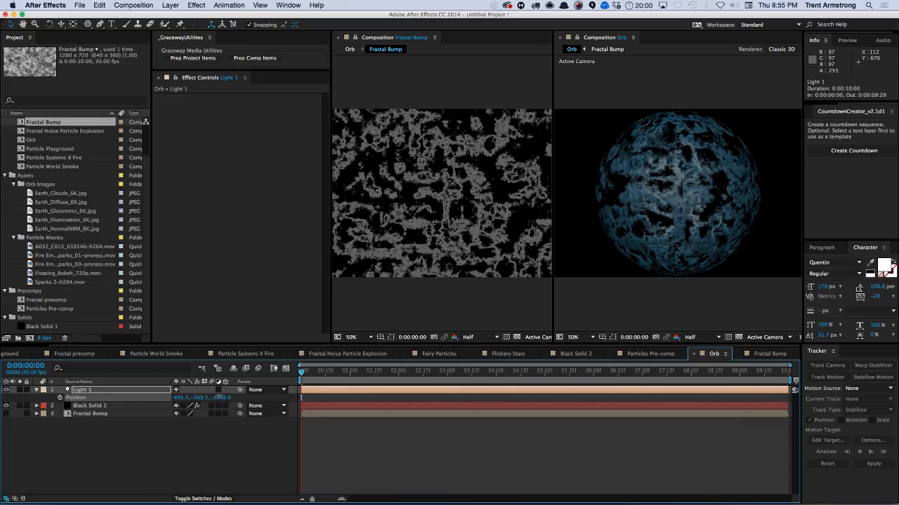
left_click_drag(182, 398, 210, 397)
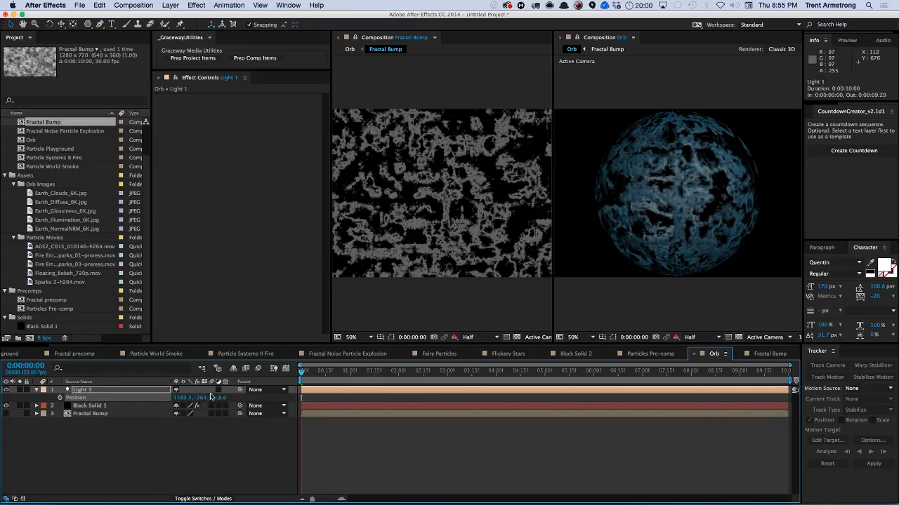
Delete the Extract effect in Fractal Bump and set the Fractal Noise type to Basic.
left_click(770, 354)
left_click(179, 296)
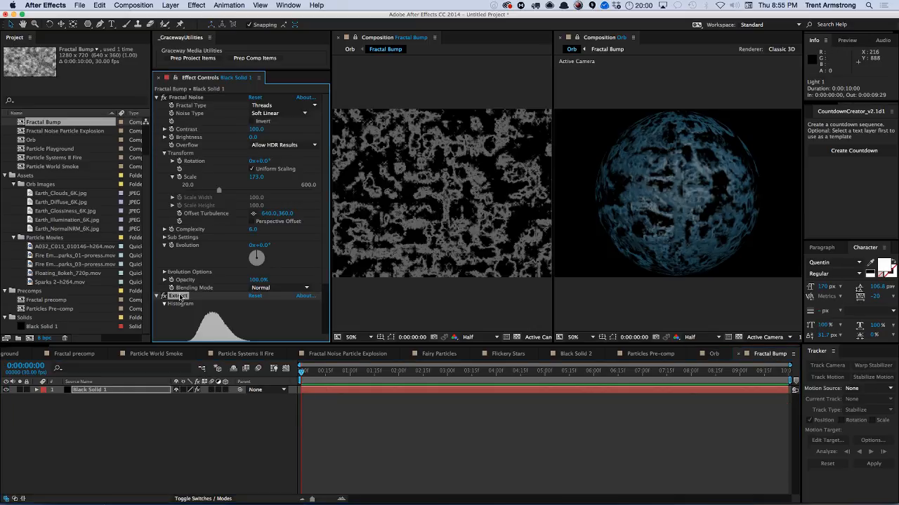
key("Delete")
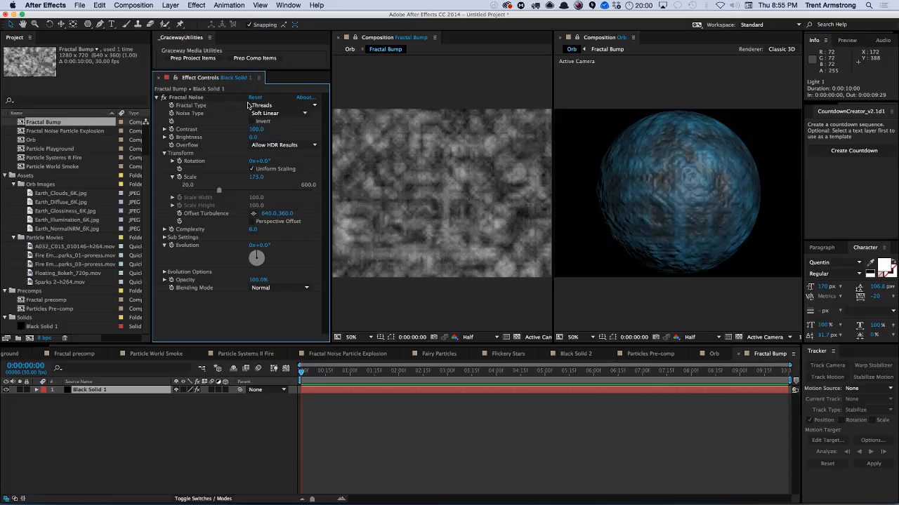
left_click(194, 99)
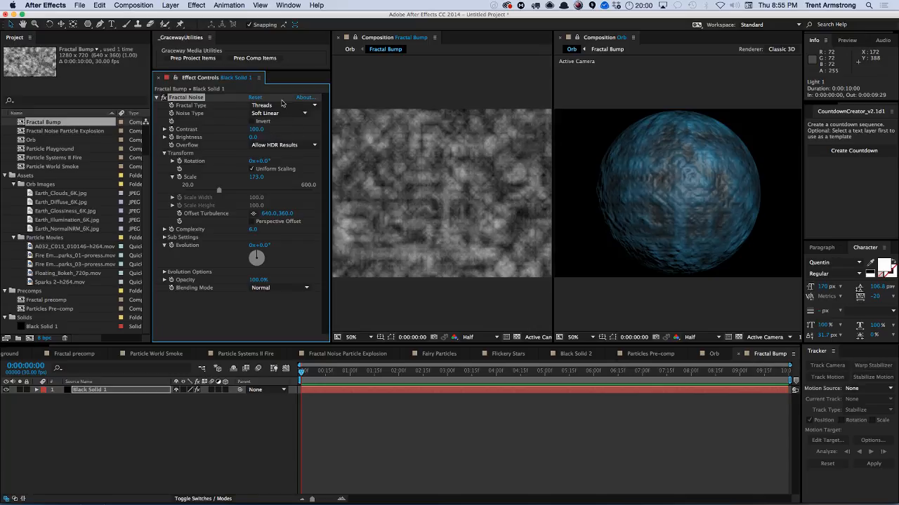
left_click(284, 105)
left_click(275, 116)
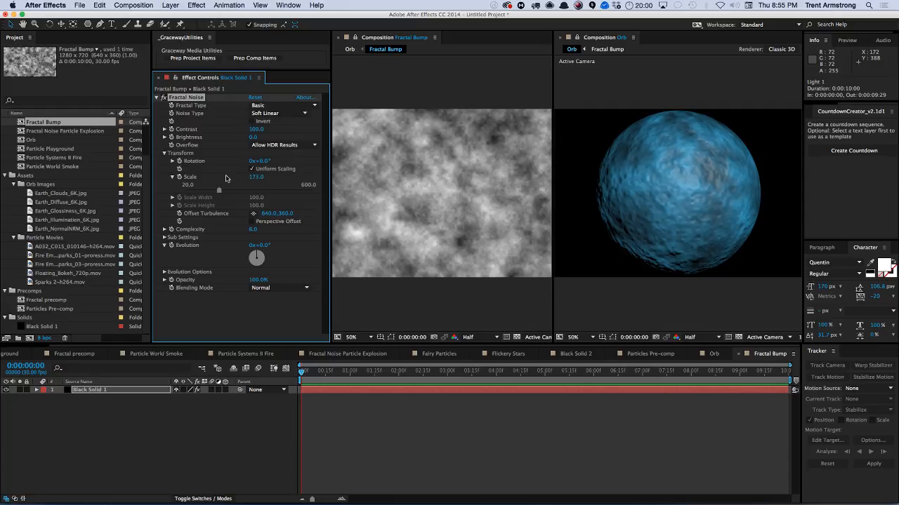
Turn off Uniform Scaling and set Scale Width to 3150 and Scale Height to 110.
left_click(252, 169)
left_click_drag(256, 185, 333, 186)
left_click_drag(255, 205, 352, 185)
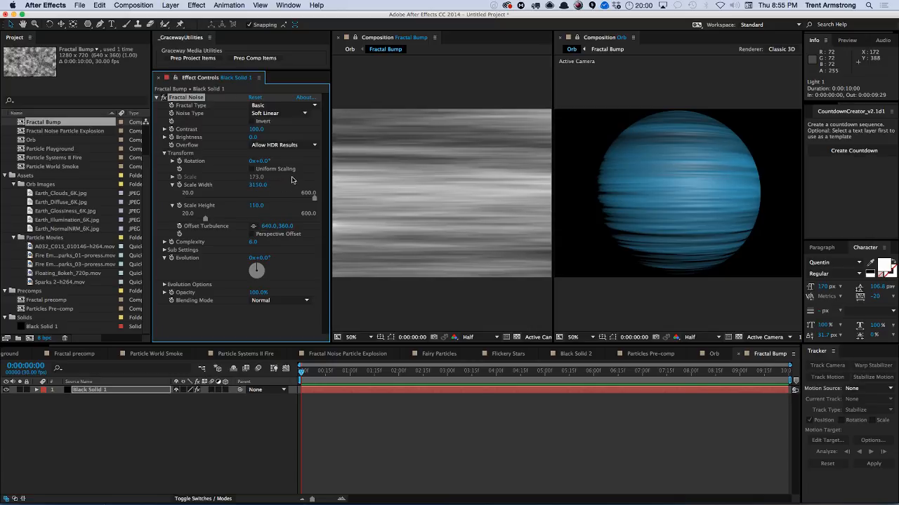
In the Orb comp, set the orb's Diffuse Layer to None.
left_click(712, 354)
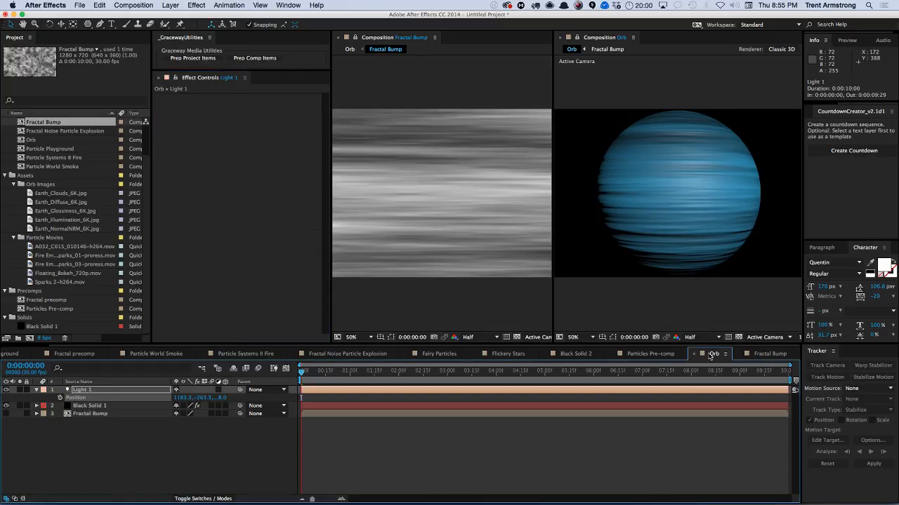
left_click(106, 406)
scroll(323, 287, "down", 4)
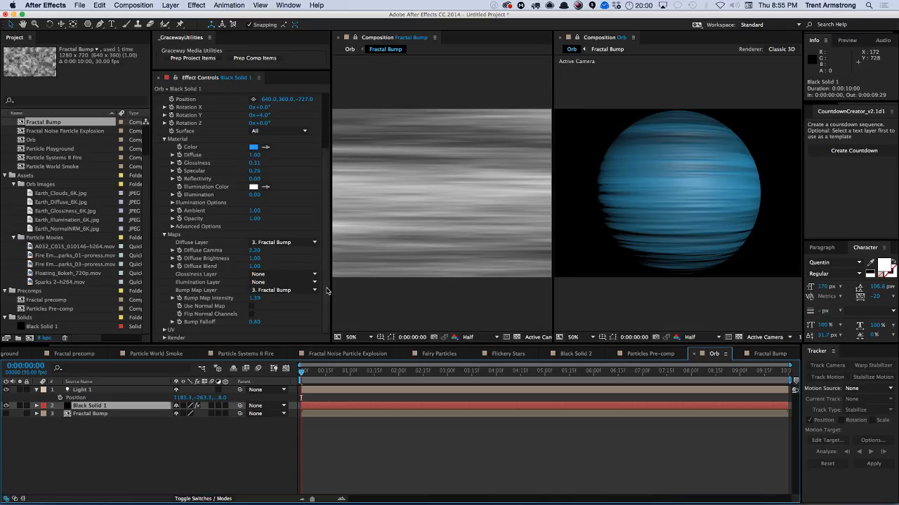
left_click(273, 242)
left_click(263, 245)
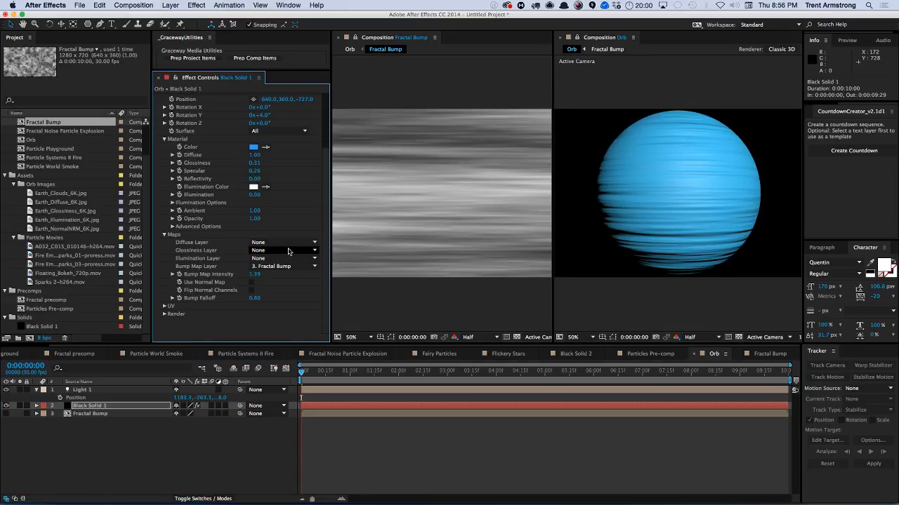
Change the orb's material color to a deep blue.
scroll(322, 210, "up", 4)
left_click(253, 220)
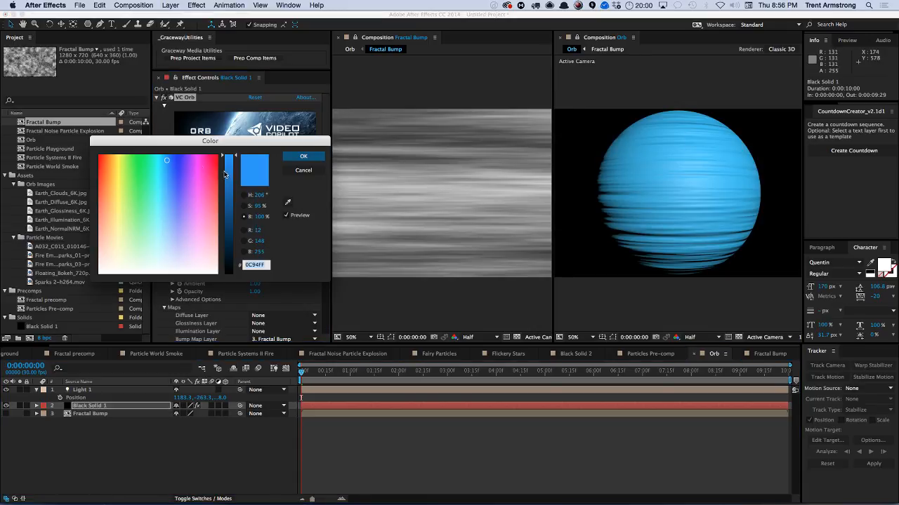
left_click_drag(228, 167, 230, 197)
left_click(303, 156)
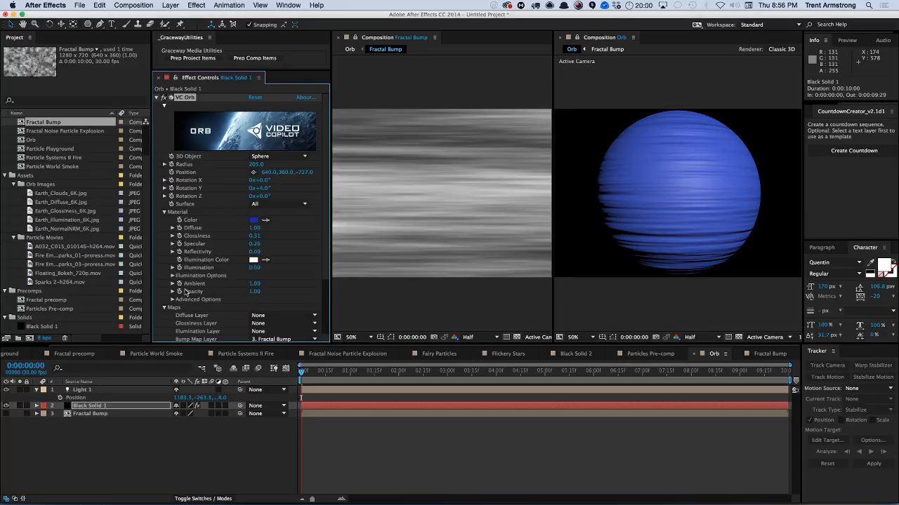
Open the light's options and set its color to a bright magenta.
left_click(96, 390)
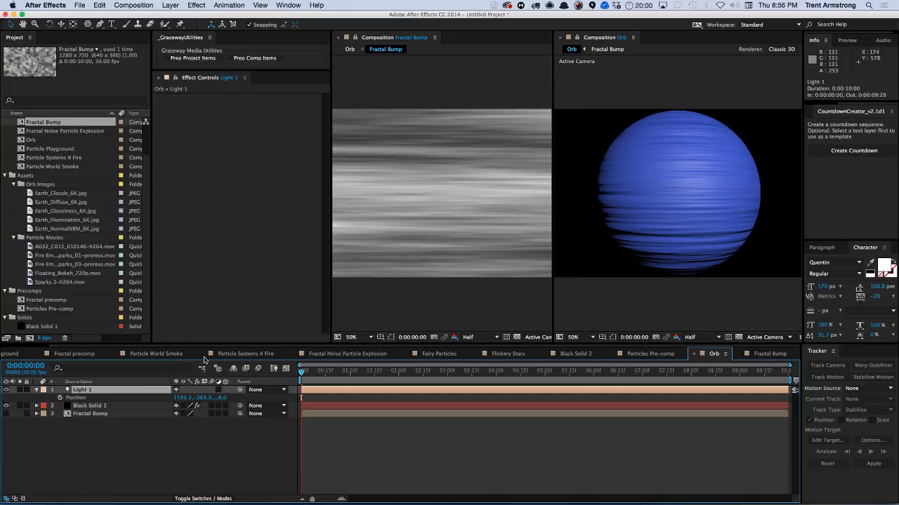
key("a")
key("a")
left_click(179, 414)
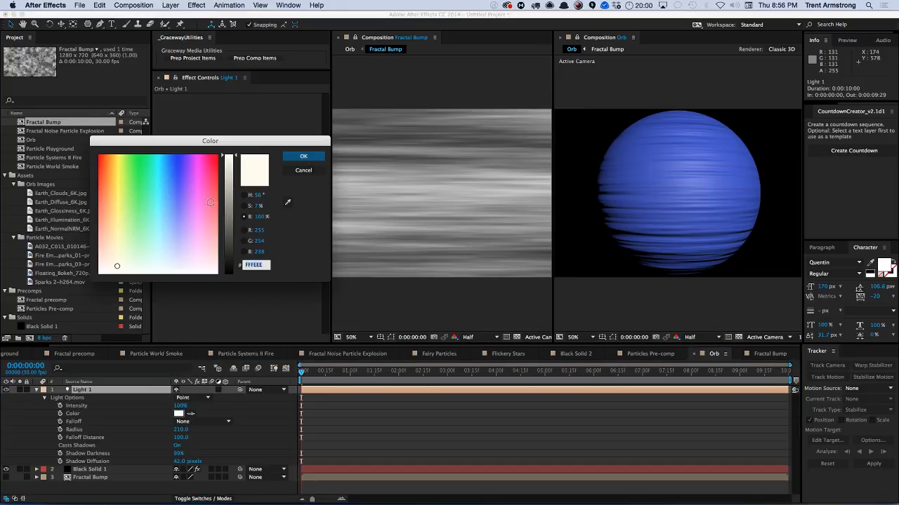
left_click(201, 174)
left_click(303, 156)
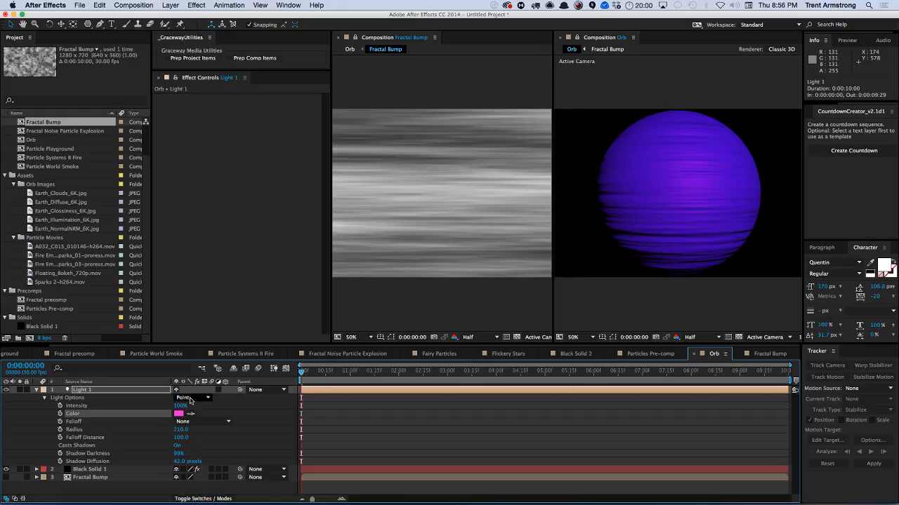
Move the light to the right, to an X position of about 2763.
key("p")
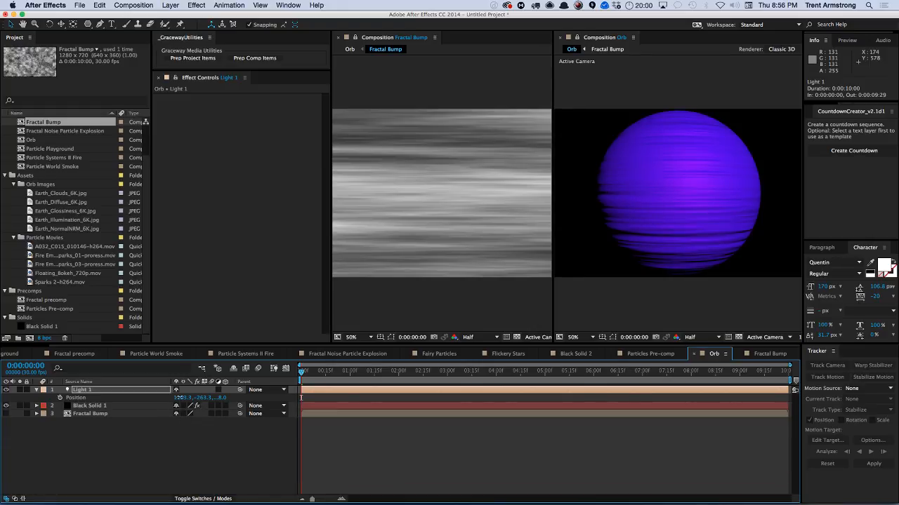
left_click_drag(179, 397, 227, 382)
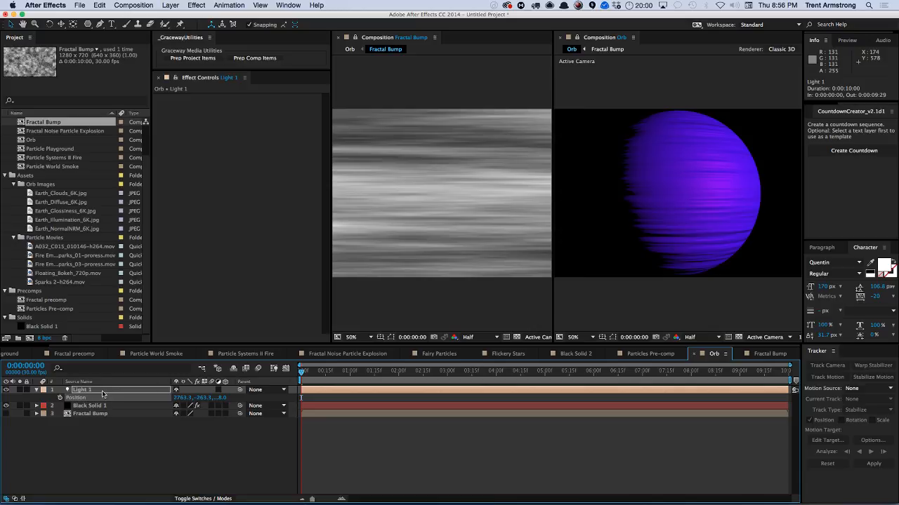
Duplicate the light and move Light 1 to the lower left, to about -2372, 1824.
key("ctrl+d")
left_click_drag(189, 409, 112, 407)
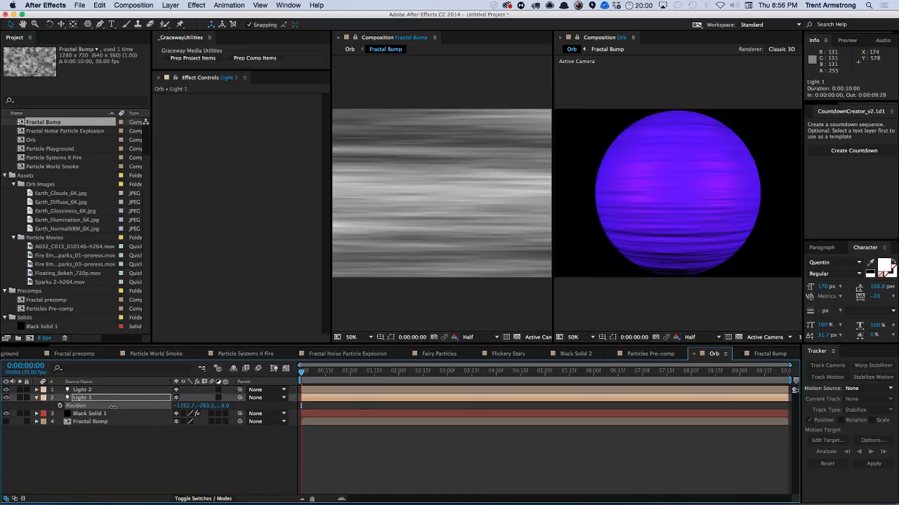
left_click_drag(201, 406, 295, 395)
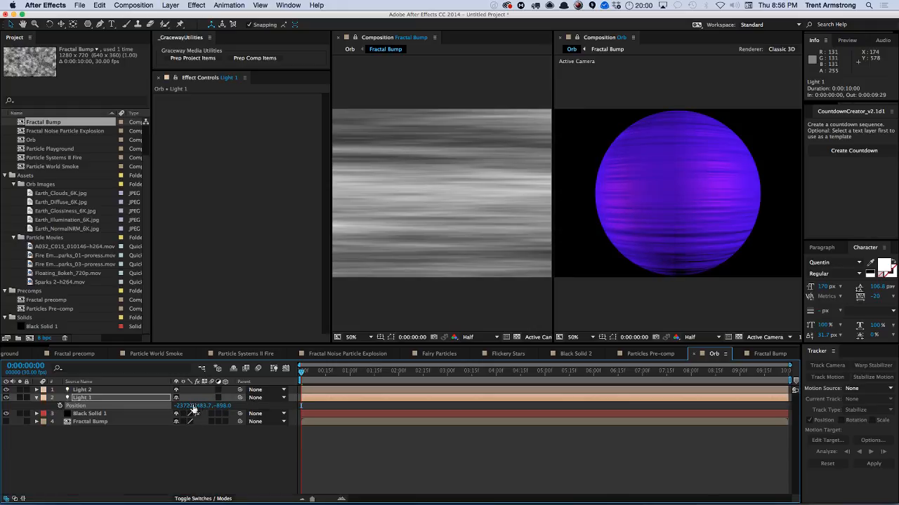
left_click_drag(201, 407, 269, 399)
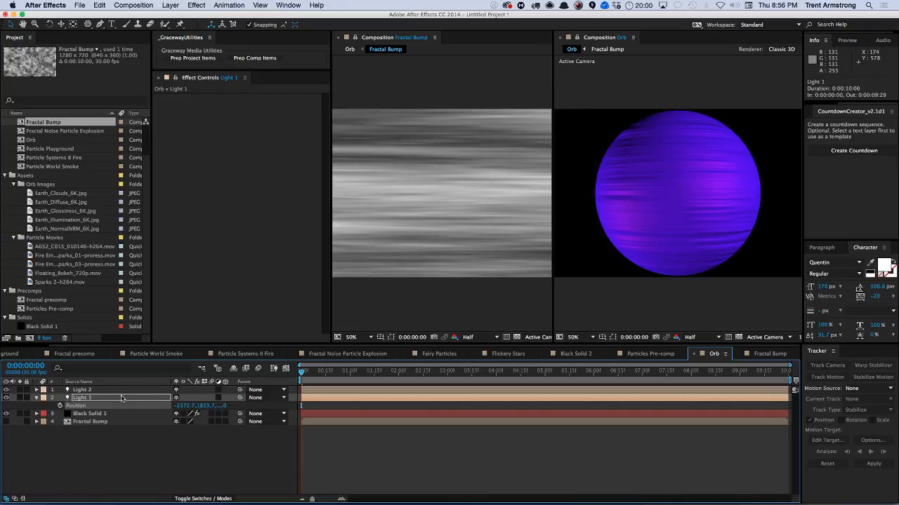
Set Light 1's color to yellow.
left_click(90, 413)
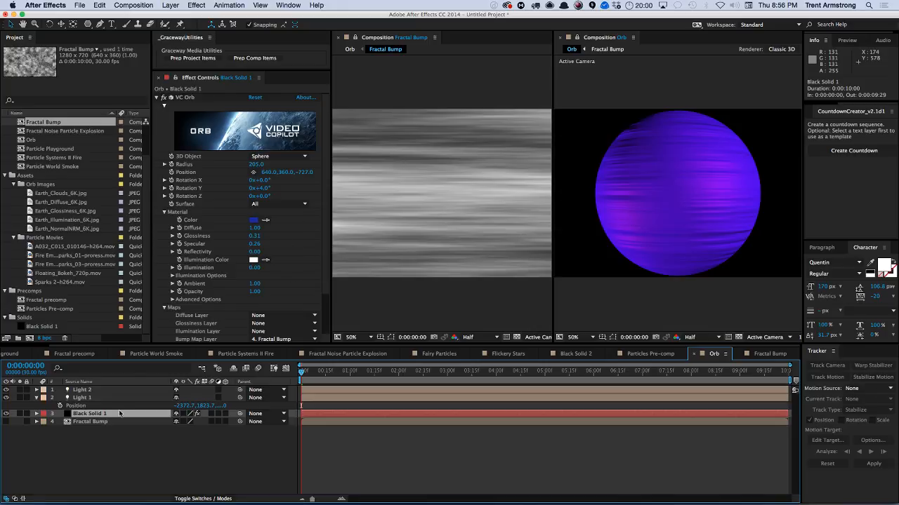
left_click(108, 391)
left_click(117, 399, "shift")
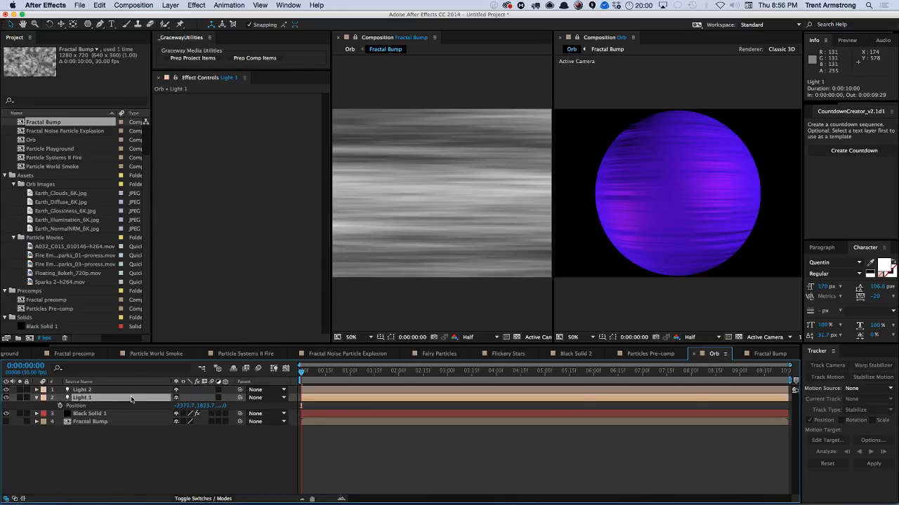
key("a")
key("a")
left_click(179, 422)
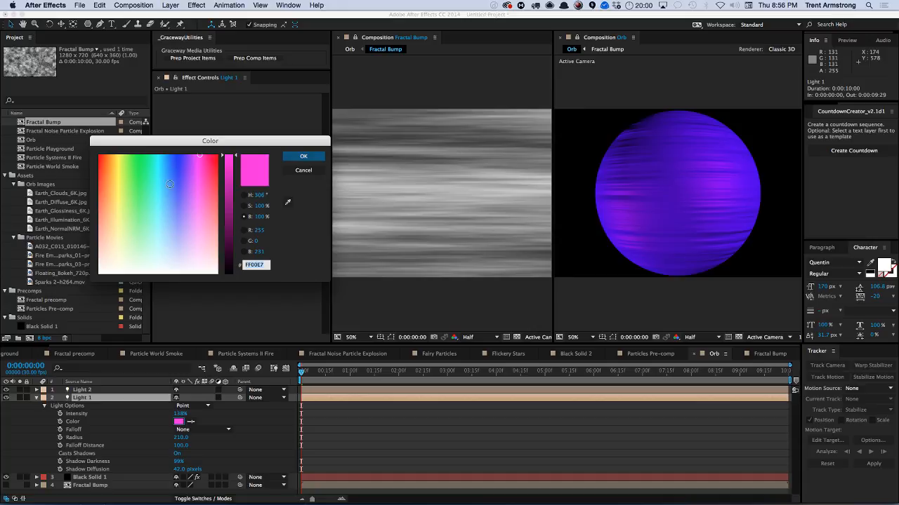
left_click(117, 156)
left_click(301, 159)
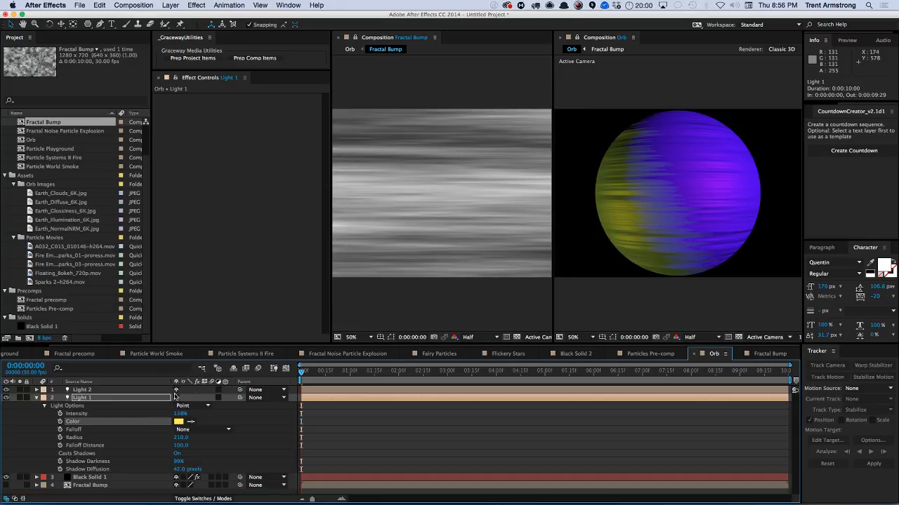
Change Light 1's color to a light cyan.
left_click(179, 422)
left_click(155, 173)
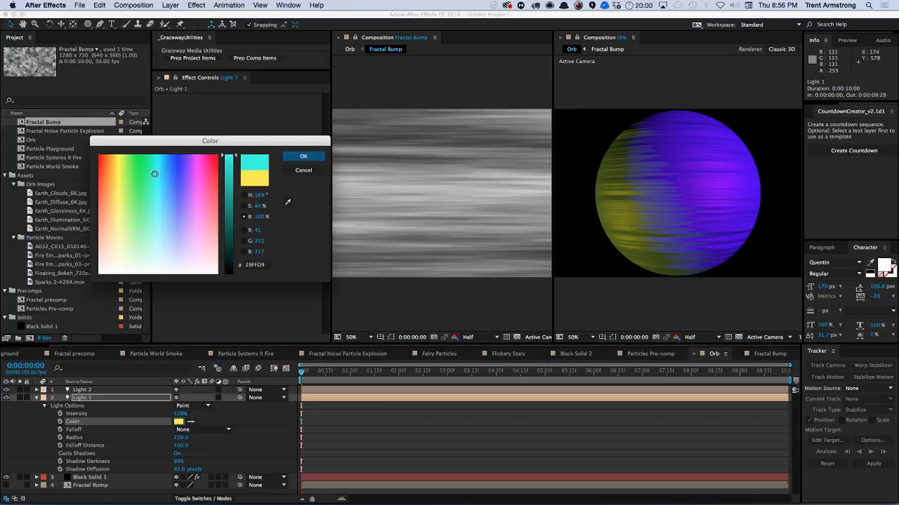
left_click_drag(155, 163, 160, 156)
left_click(304, 158)
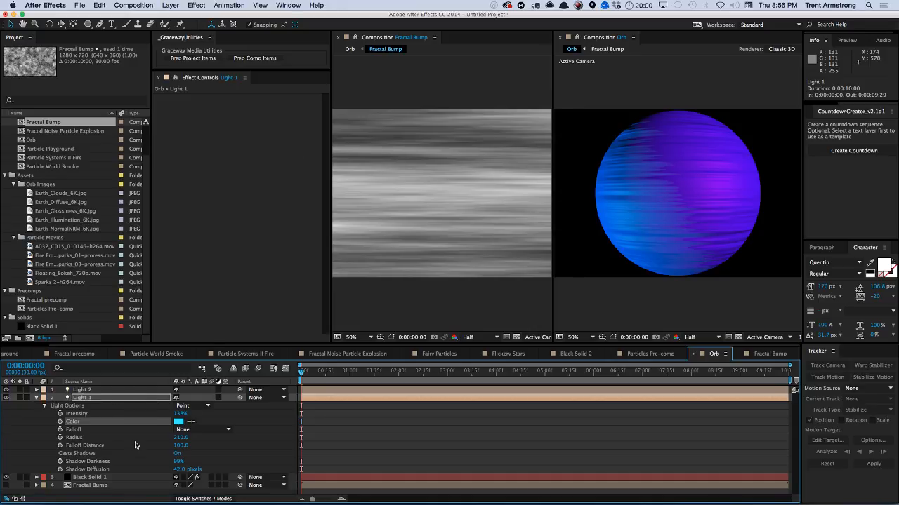
Add a Two-Node camera and orbit it closer so the orb's upper part fills the frame.
left_click(125, 477)
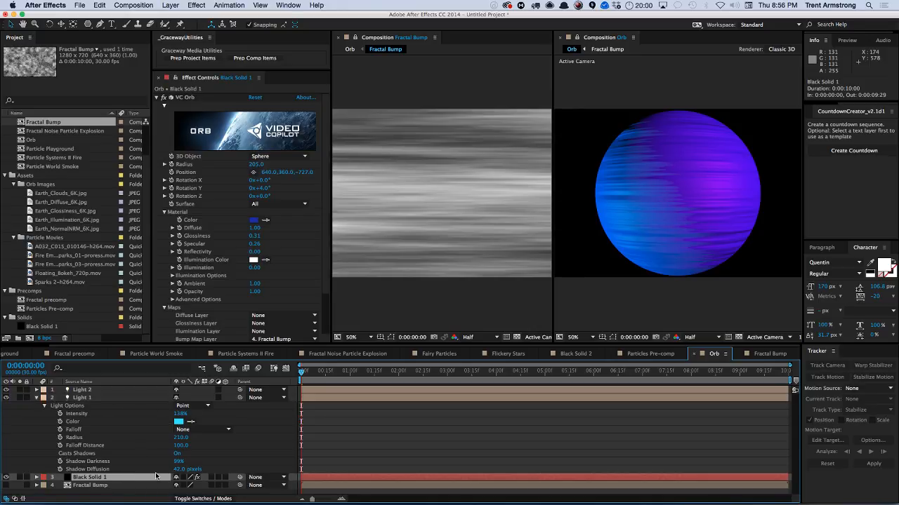
key("super+alt+shift+c")
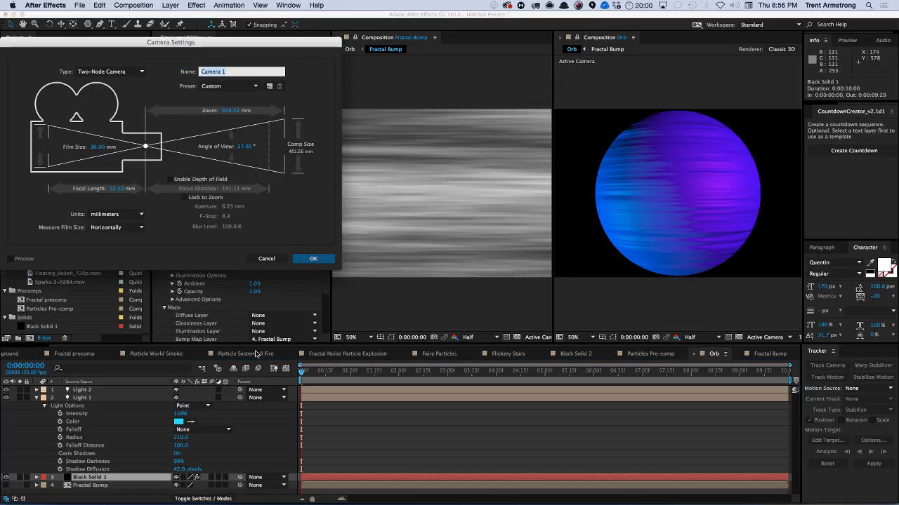
key("Return")
key("c")
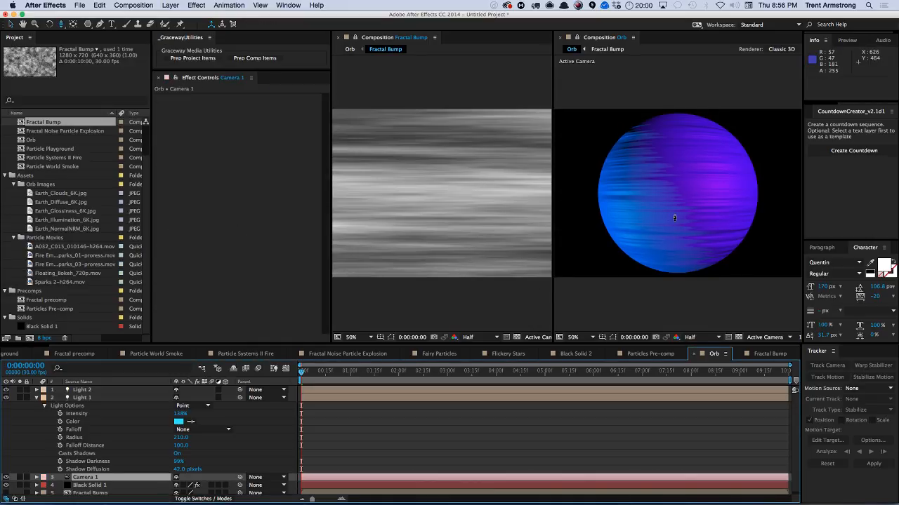
left_click_drag(673, 219, 696, 198)
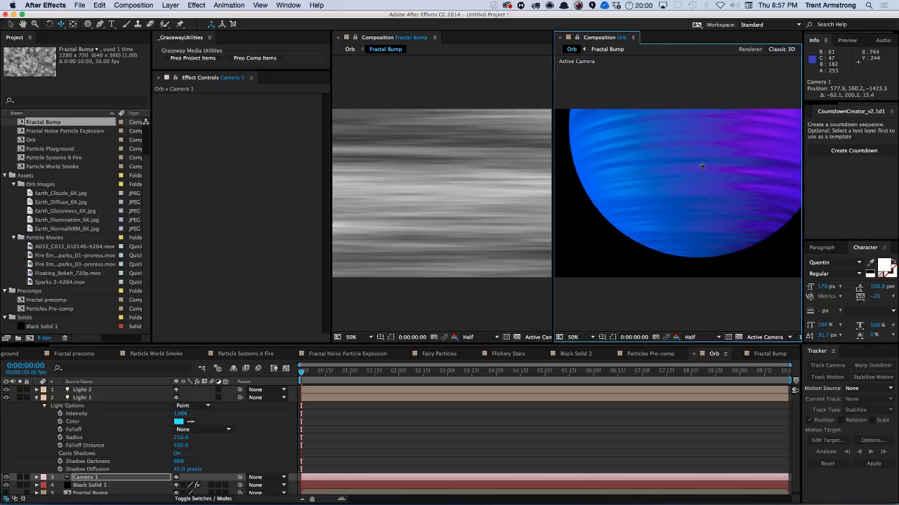
left_click_drag(701, 166, 689, 193)
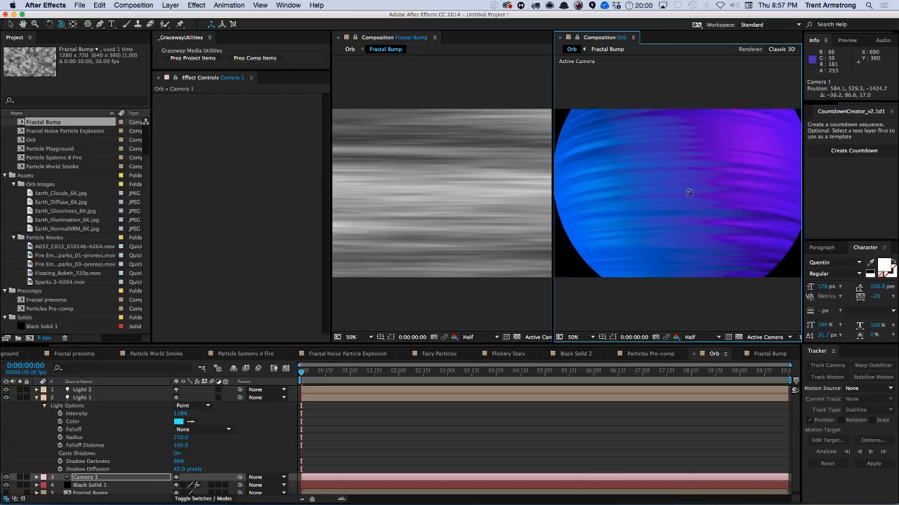
In Fractal Bump, animate Offset Turbulence X from about -1880 at the start to about 2983 at the end.
left_click(770, 353)
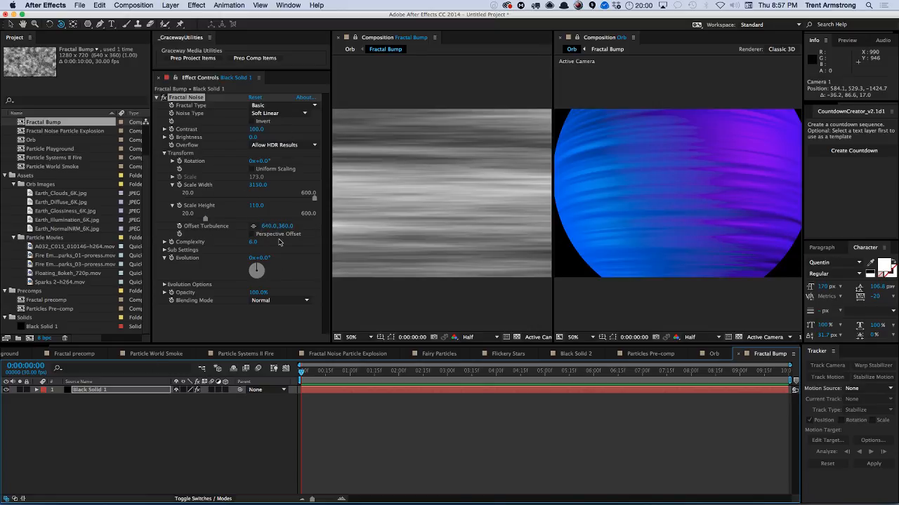
left_click_drag(265, 229, 176, 226)
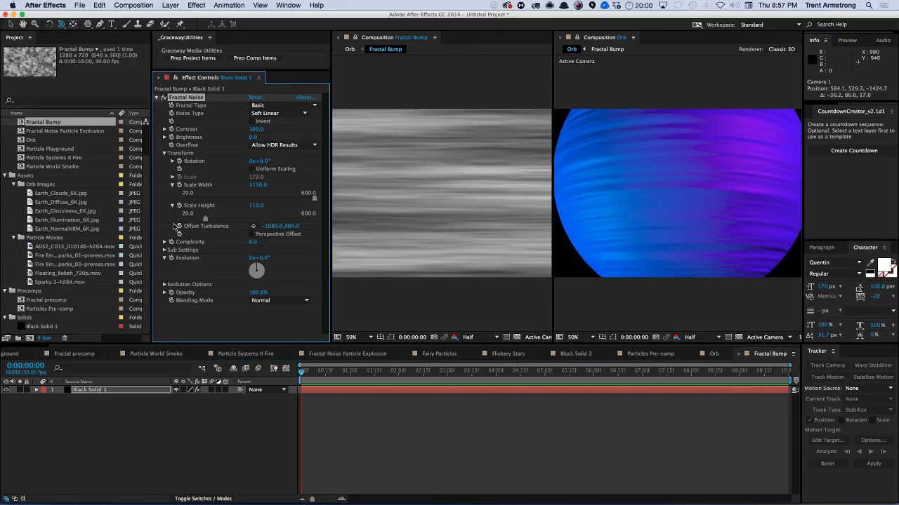
left_click_drag(306, 375, 788, 370)
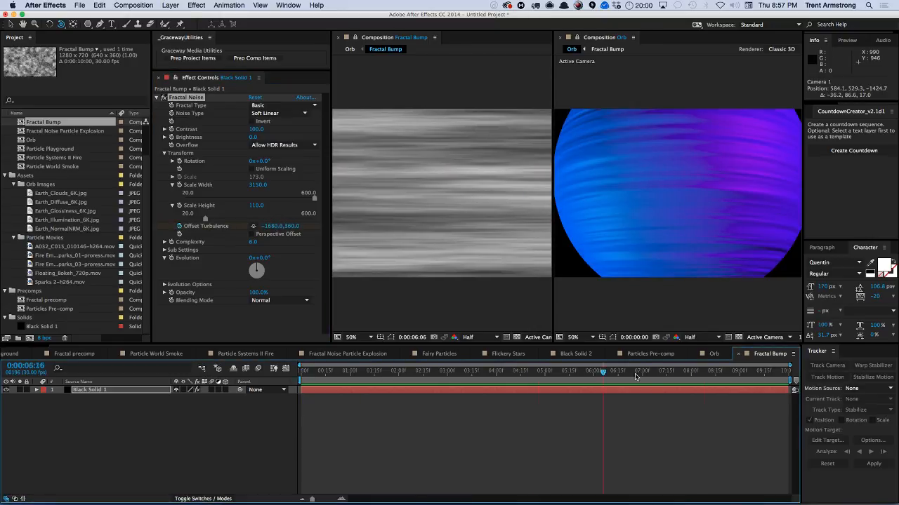
left_click_drag(273, 226, 395, 255)
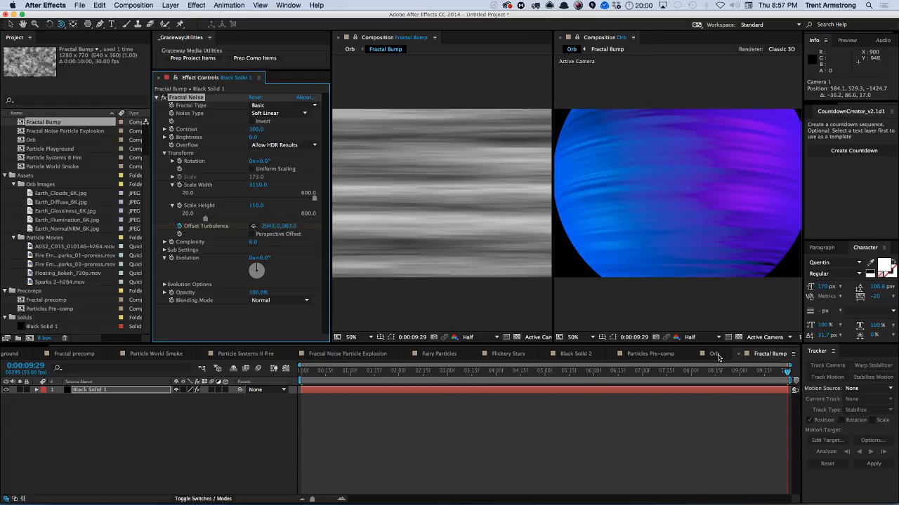
In the Orb comp, raise the orb's Glossiness to 0.38 and Specular to about 1.22.
left_click(714, 354)
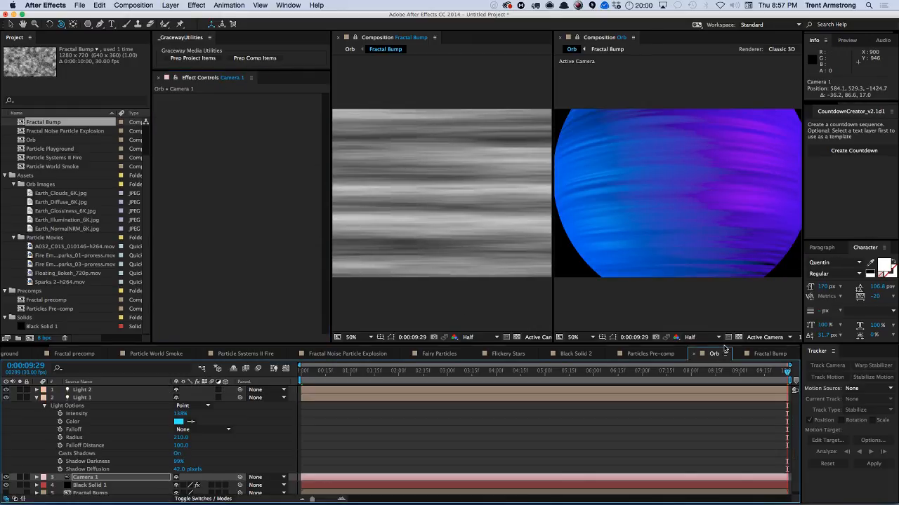
left_click(37, 398)
left_click(91, 413)
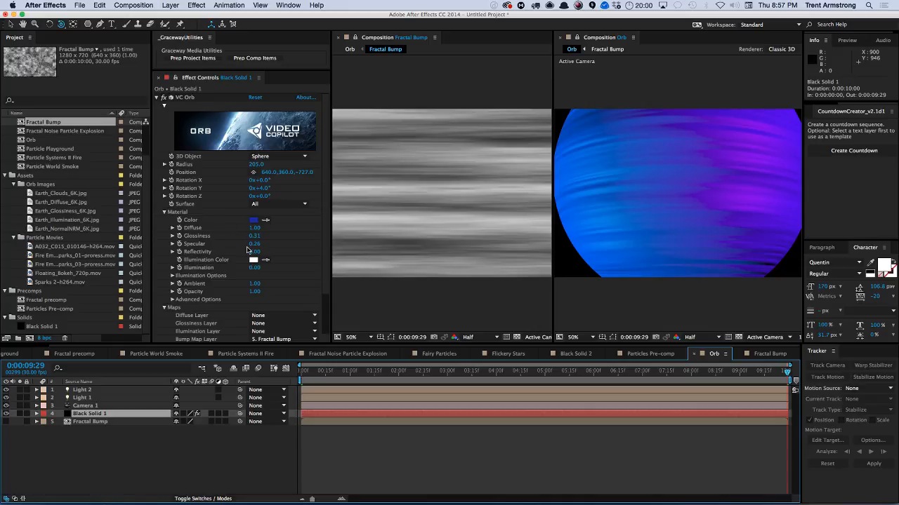
left_click_drag(254, 244, 290, 240)
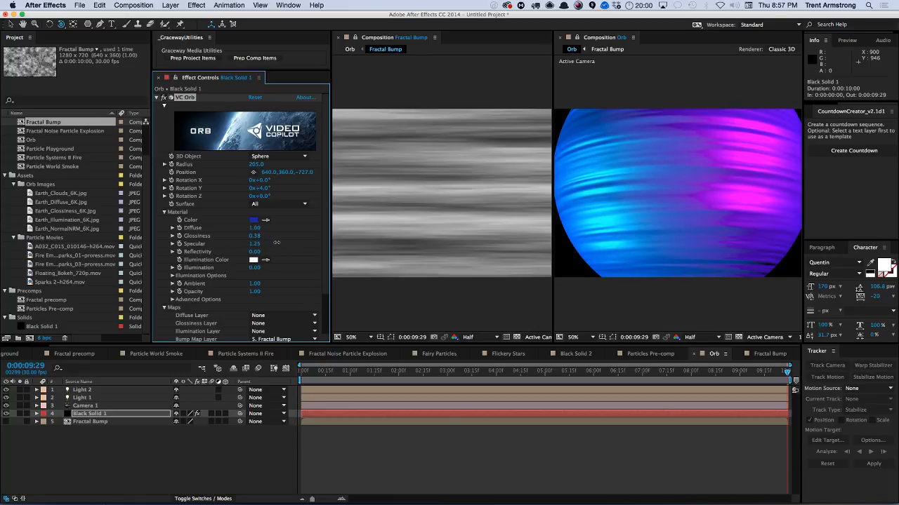
scroll(326, 227, "down", 5)
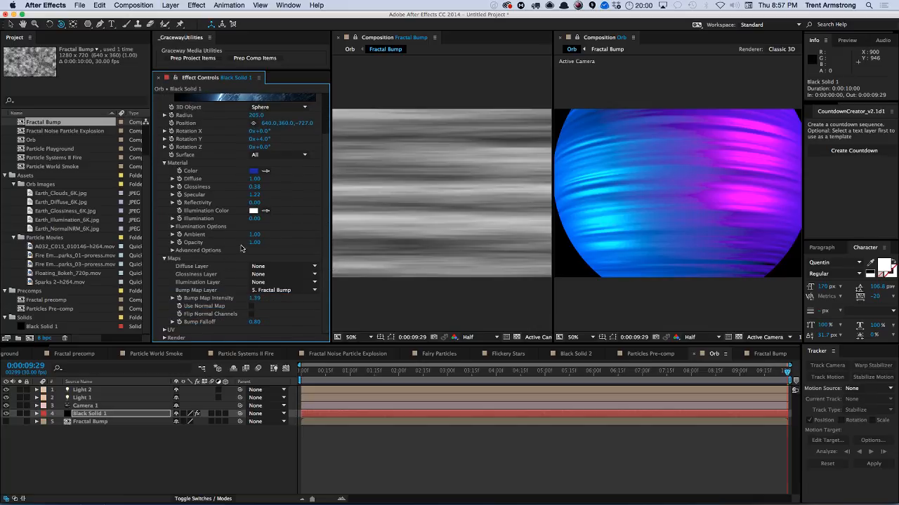
left_click_drag(254, 235, 218, 236)
key("super+z")
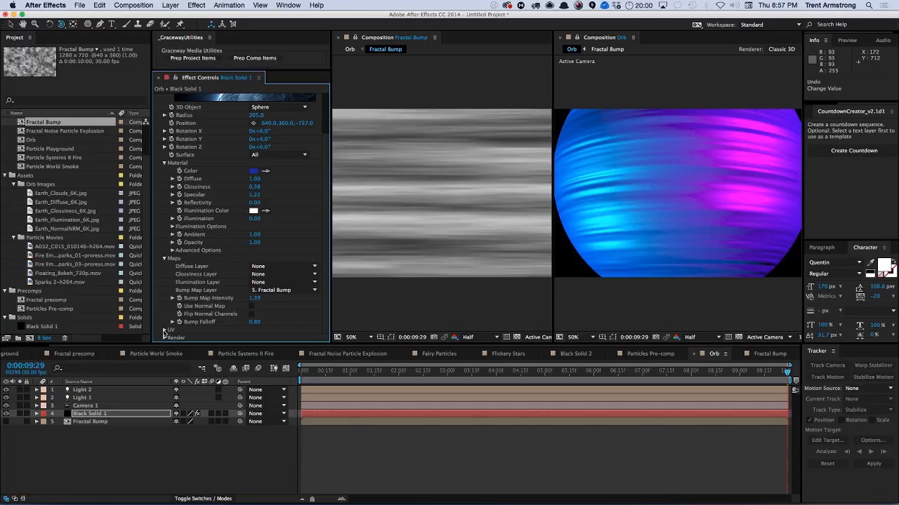
Expand the orb's Render options and lower Gamma to about 1.77.
left_click(165, 338)
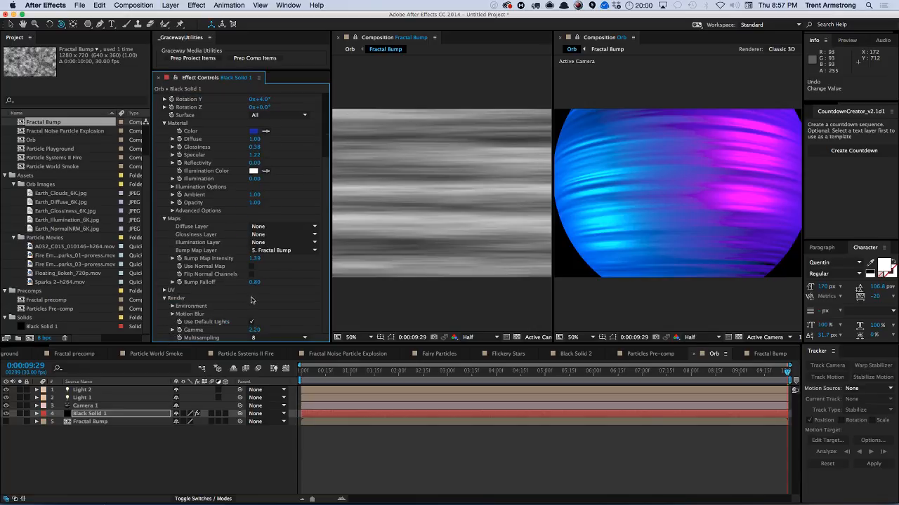
left_click_drag(254, 330, 220, 330)
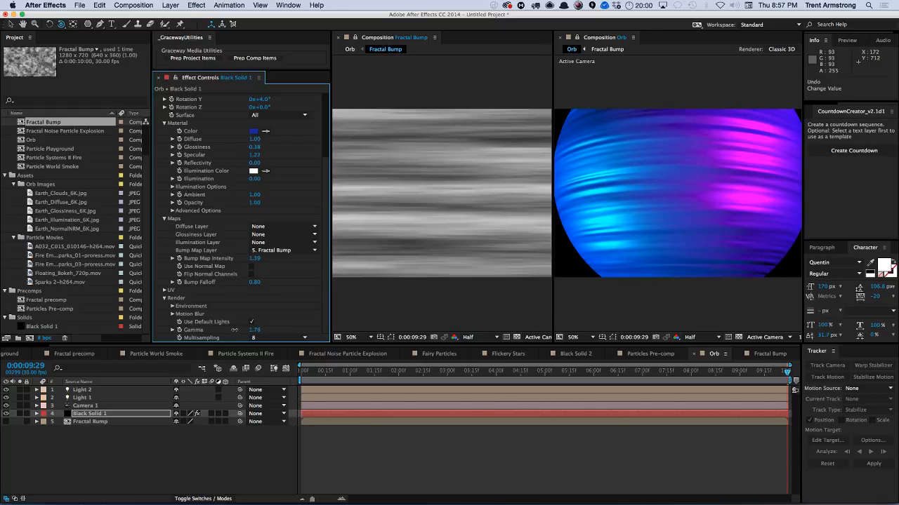
Apply the Posterize effect to the orb layer and set its Level to 5.
left_click(103, 415)
left_click(196, 5)
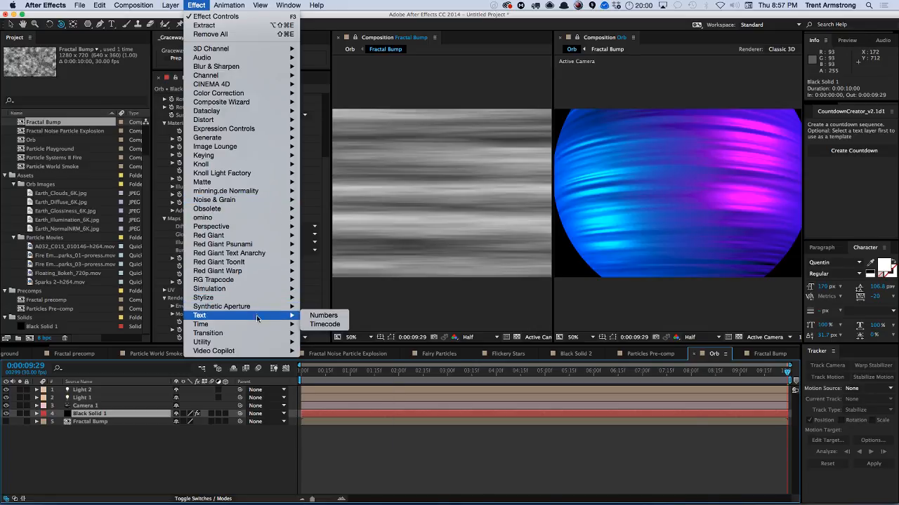
mouse_move(223, 297)
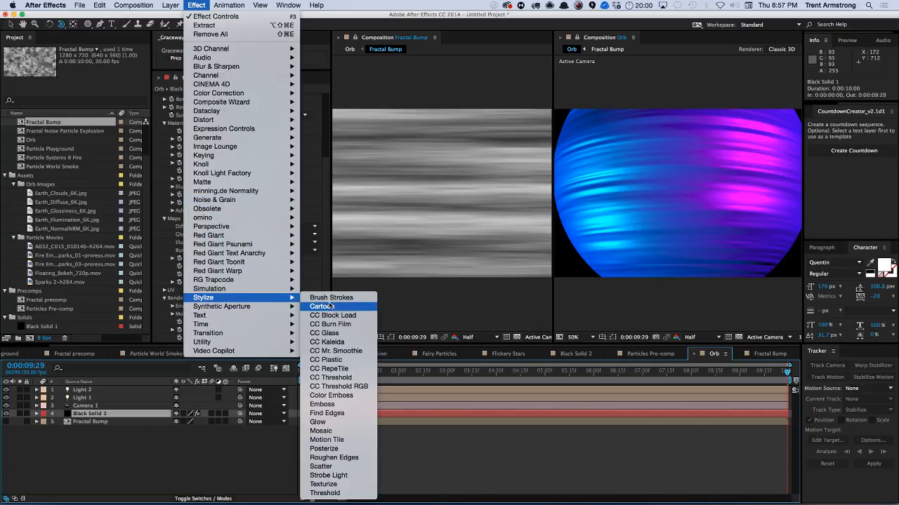
left_click(353, 449)
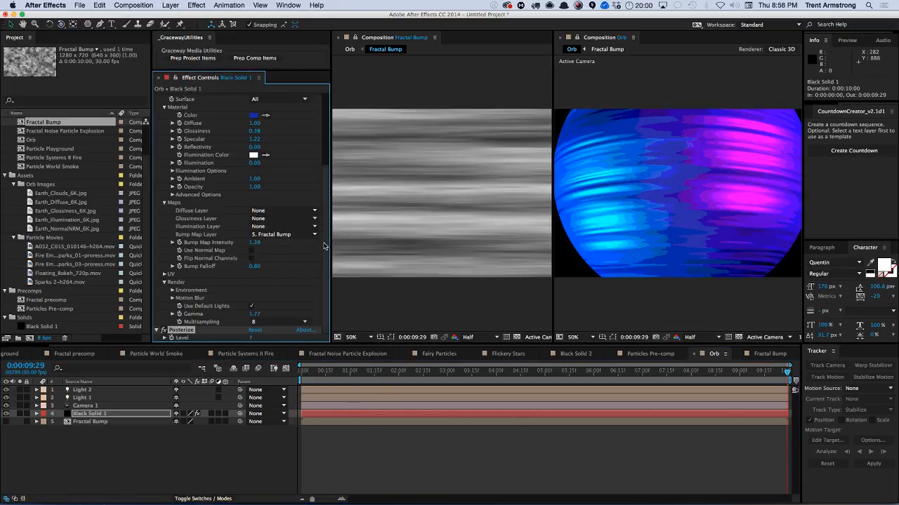
left_click(251, 338)
type("5")
key("Return")
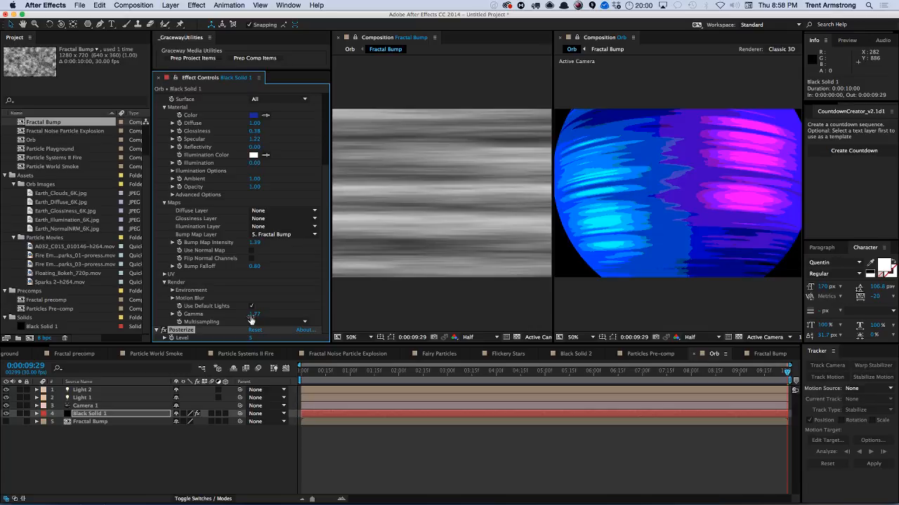
Preview the Orb animation.
left_click(210, 445)
key("shift+KP_0")
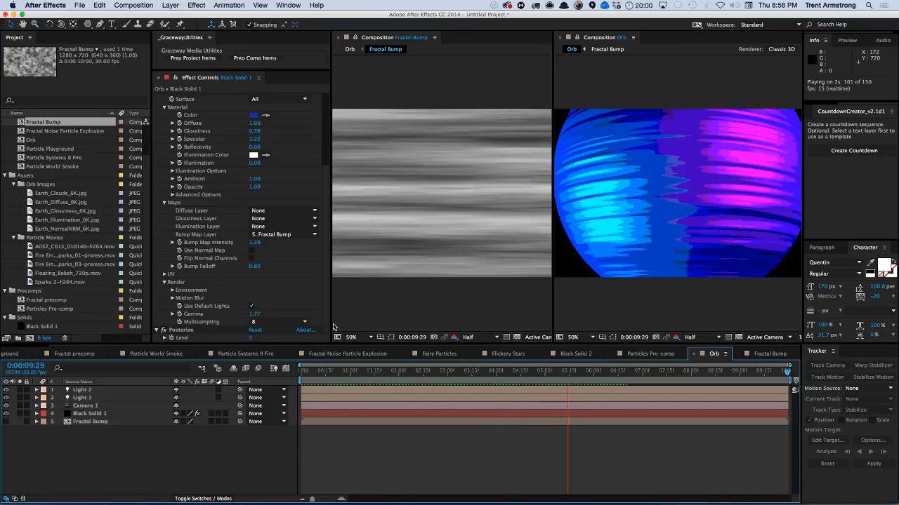
In the Fractal Bump comp, set the Fractal Noise Scale Width to 100 and Scale Height to 2000.
left_click(311, 371)
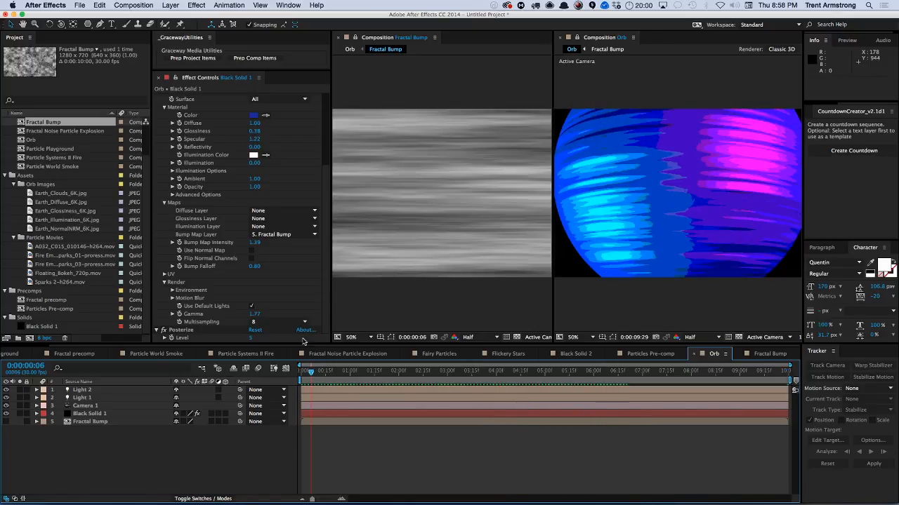
left_click(98, 414)
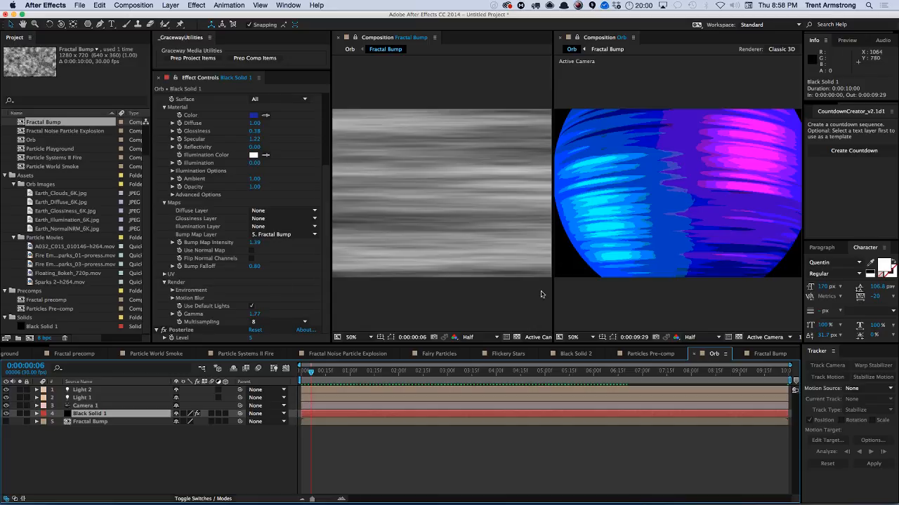
left_click(768, 353)
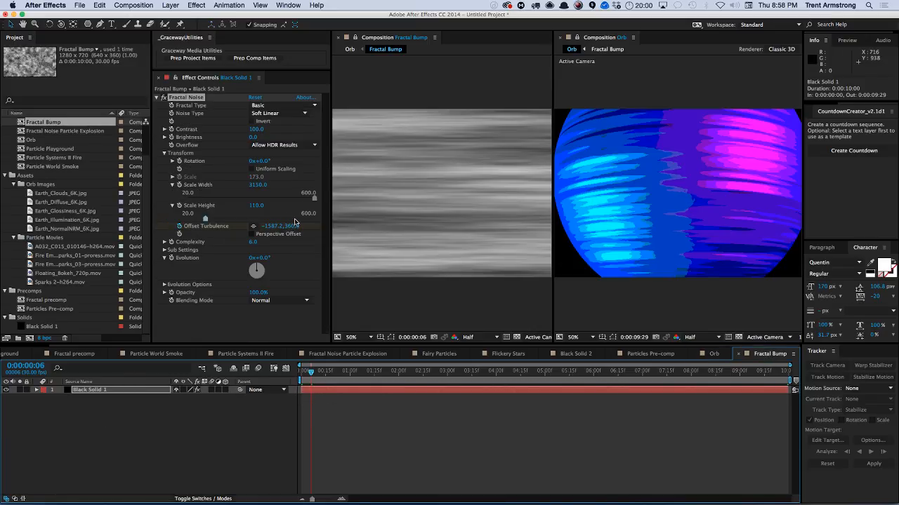
left_click(258, 185)
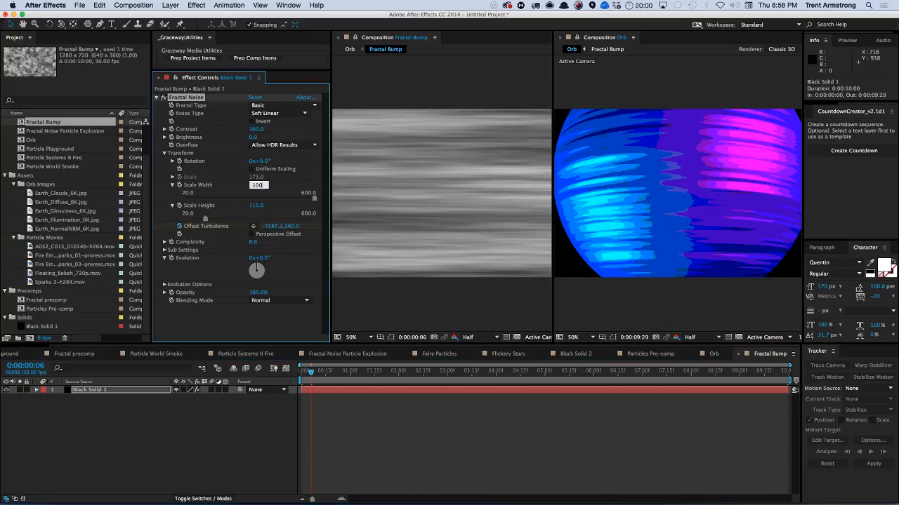
type("100")
key("Tab")
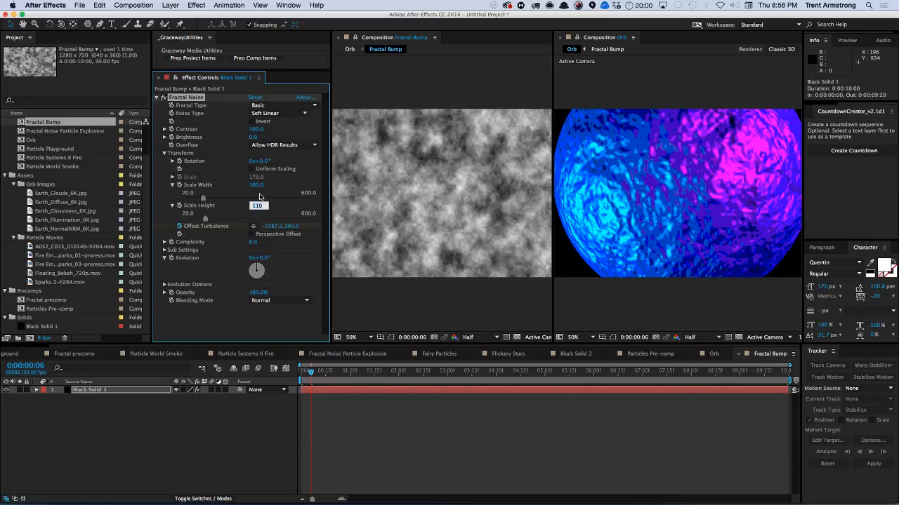
key("Return")
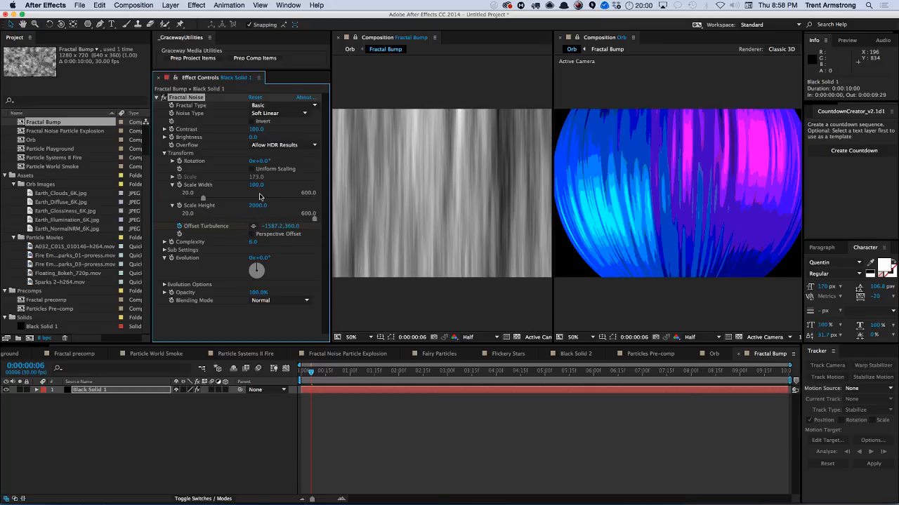
Preview the Fractal Bump and Orb compositions to check the stretched noise on the orb.
left_click(273, 449)
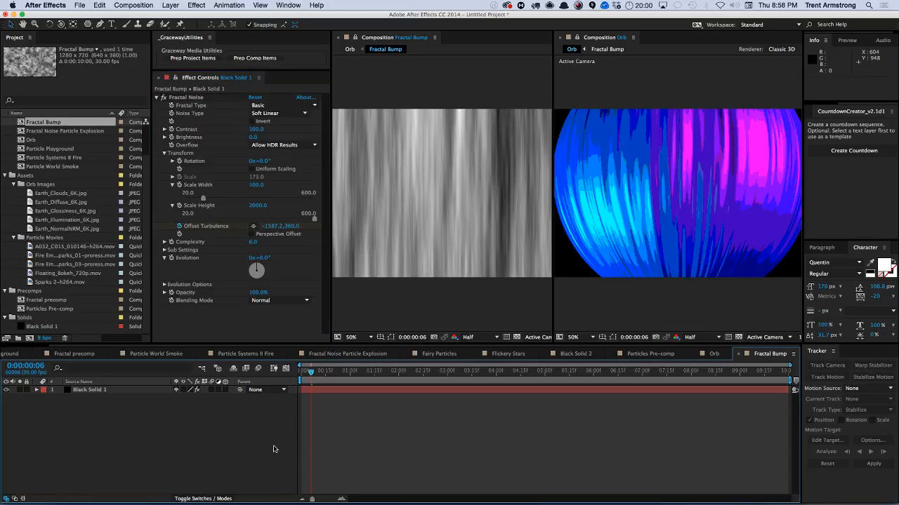
key("space")
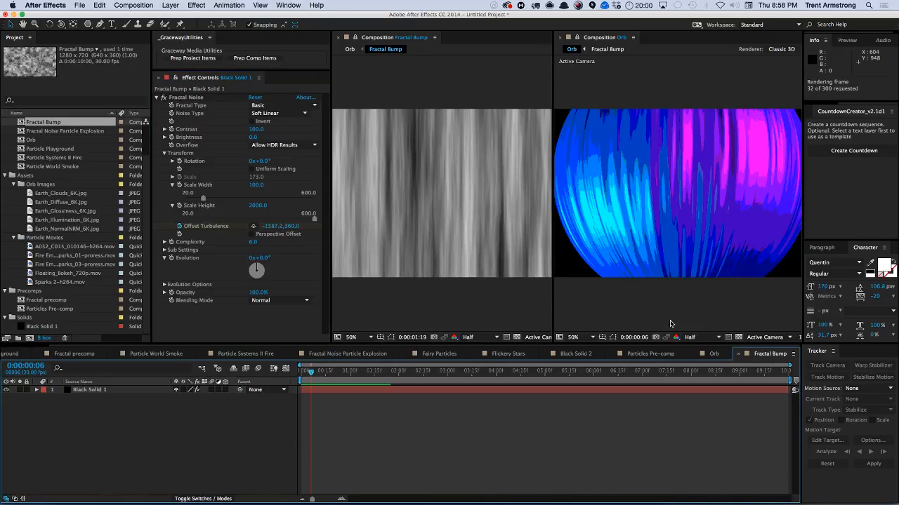
key("space")
left_click(714, 354)
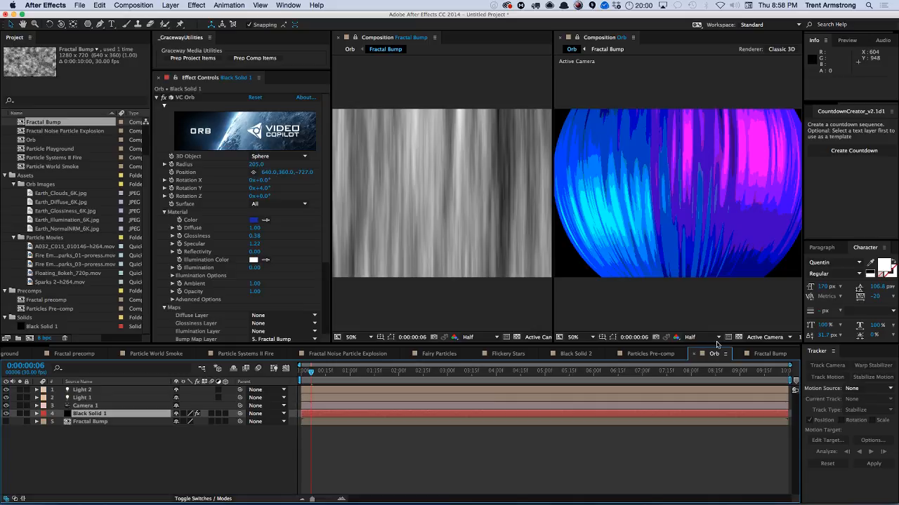
key("space")
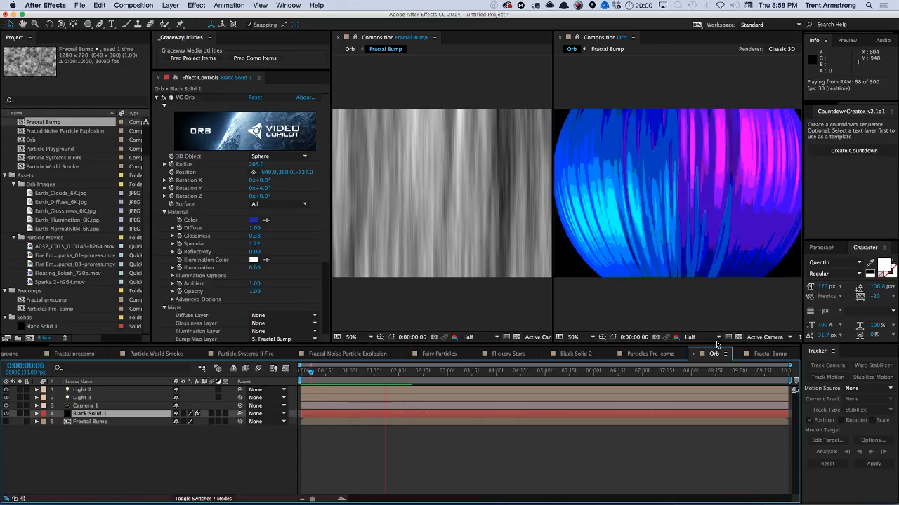
key("space")
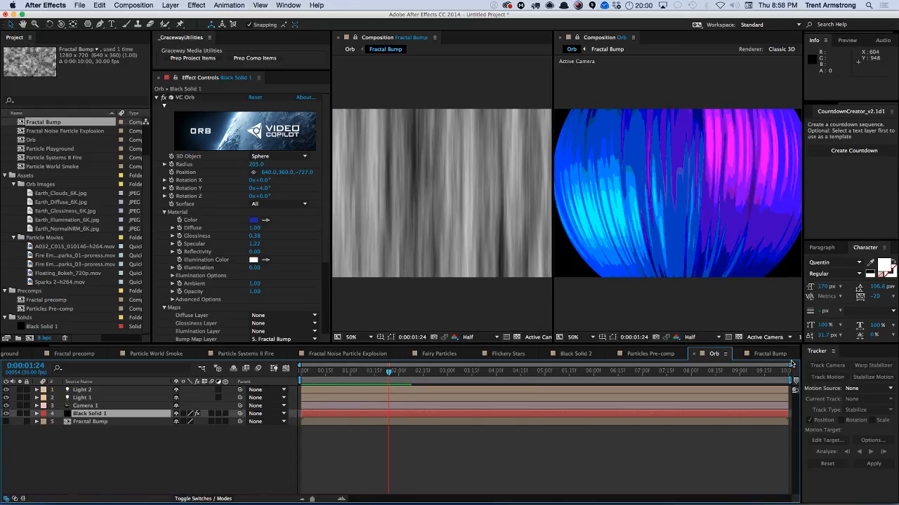
In the Orb comp, set the VC Orb Surface option to Back.
left_click(782, 356)
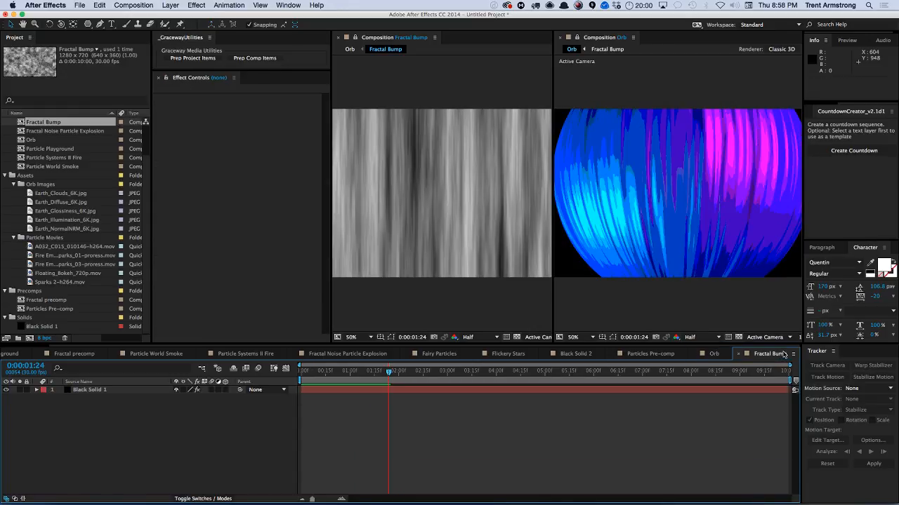
left_click(144, 391)
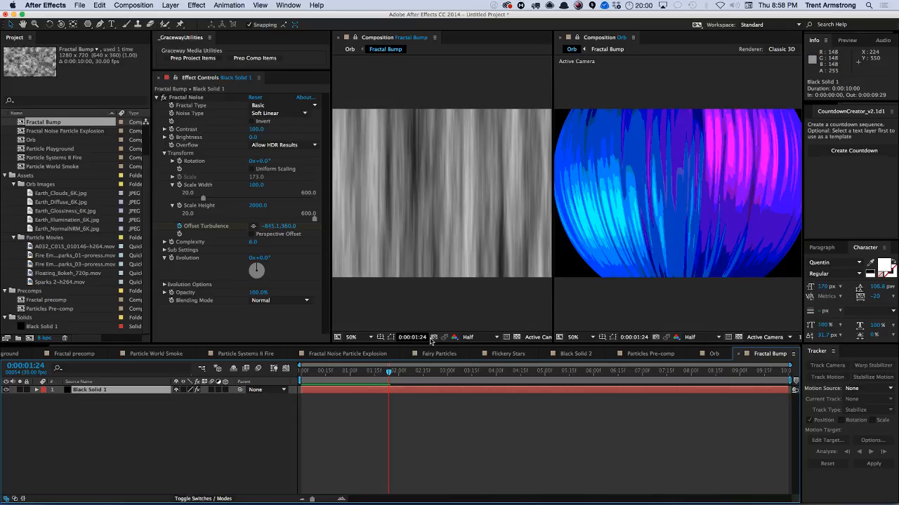
left_click(713, 354)
left_click(281, 203)
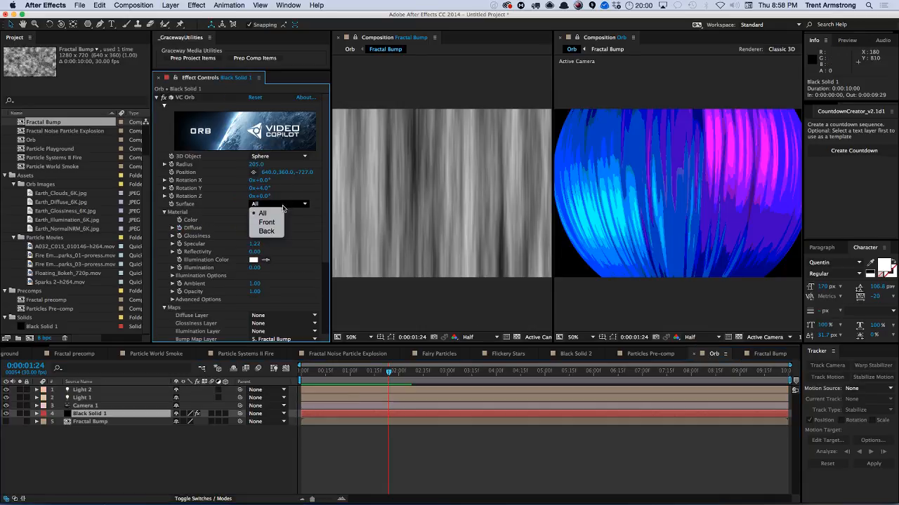
left_click(269, 232)
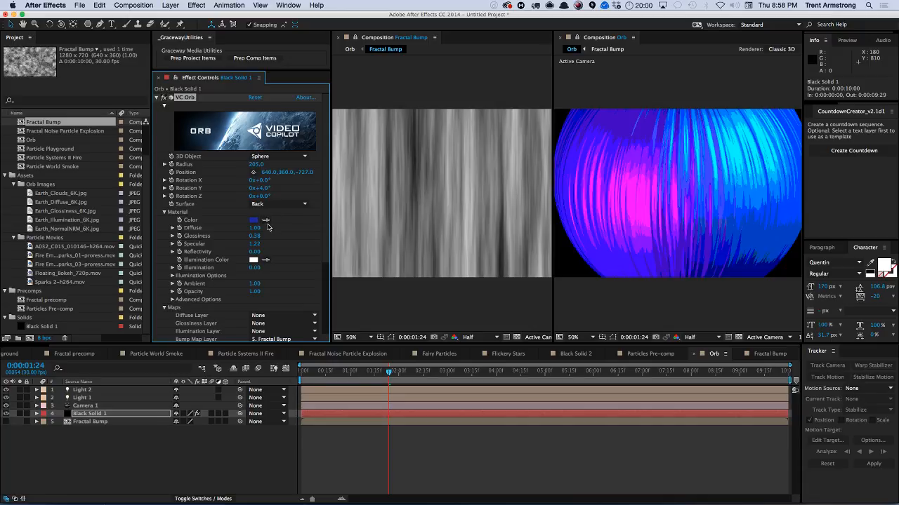
Set the Fractal Noise Scale Width to 1000 and Scale Height to 100.
left_click(768, 354)
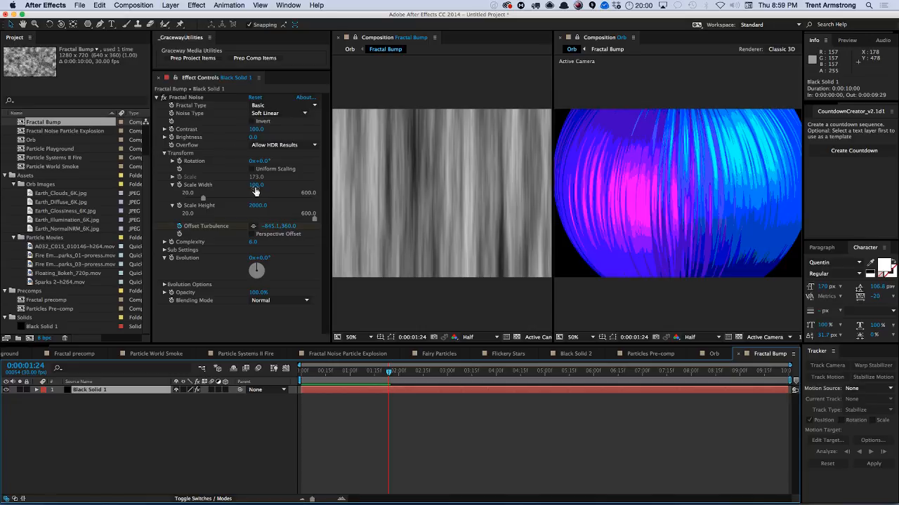
left_click(256, 186)
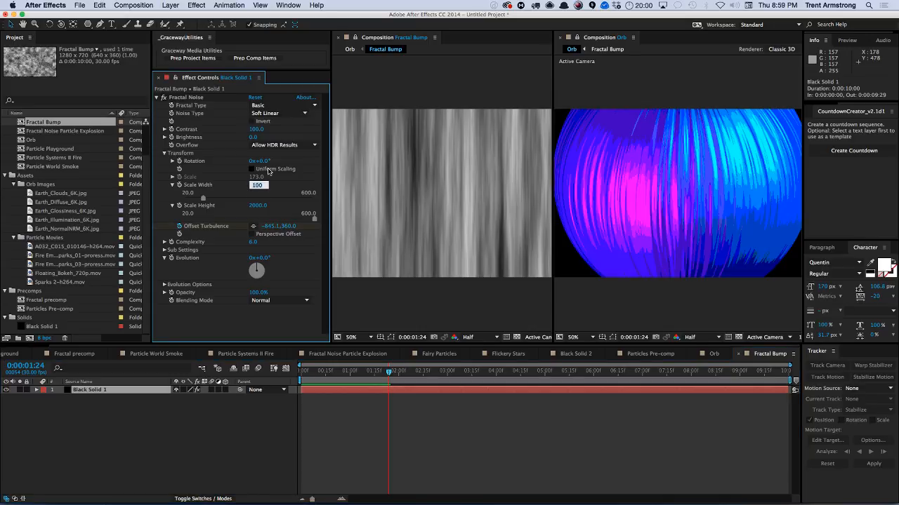
key("Tab")
key("shift+Tab")
type("1000")
key("Tab")
type("100")
key("Return")
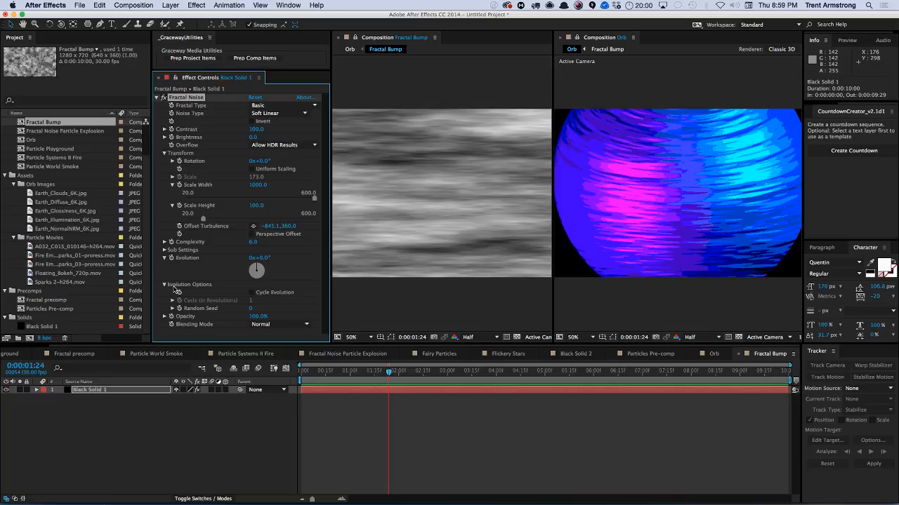
Enable Cycle Evolution in the Fractal Noise Evolution Options and set Cycle (in Revolutions) to 3.
left_click(251, 292)
left_click(251, 300)
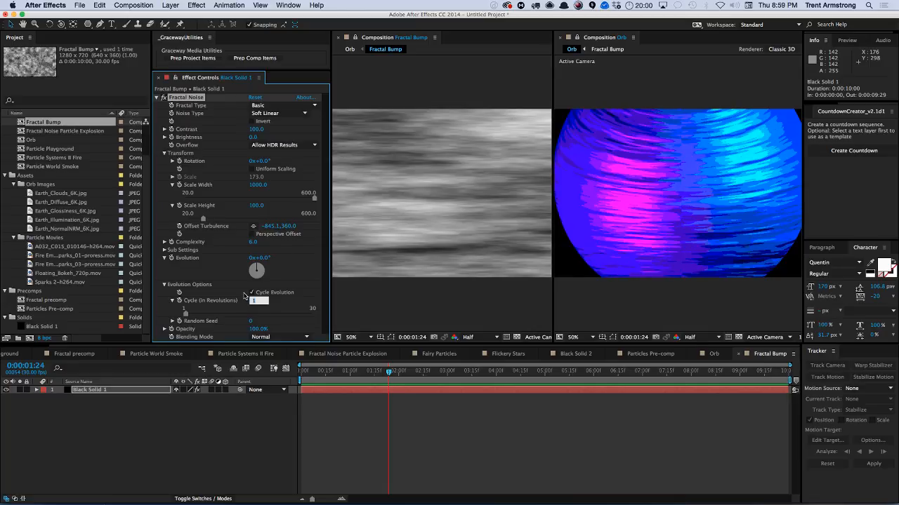
type("3")
key("Return")
Add an expression to the Fractal Noise Evolution: ((360 * 3) / 5) * time.
left_click(171, 257, "alt")
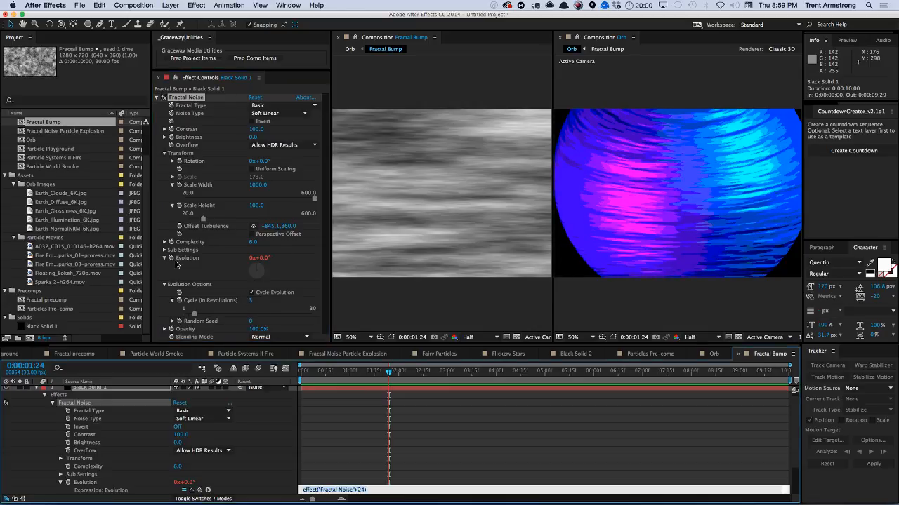
type("0")
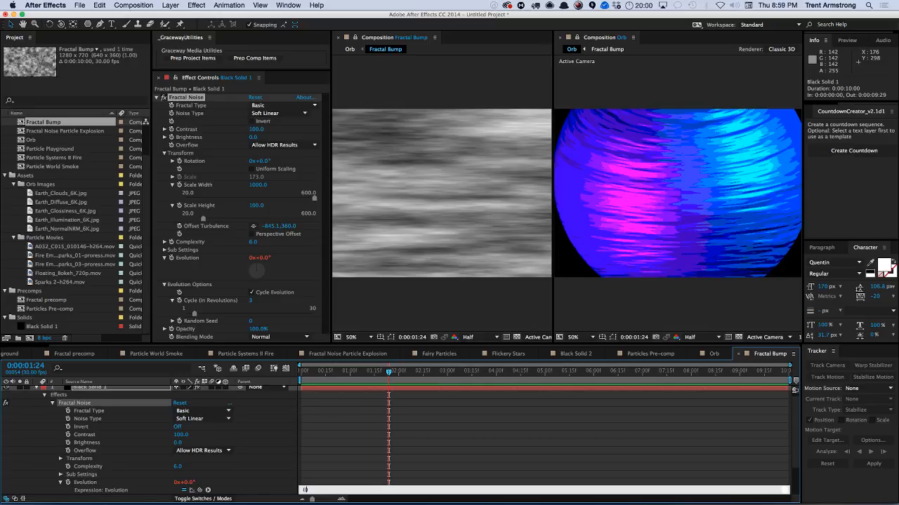
type("(360 * 3) / 5) * time")
key("Return")
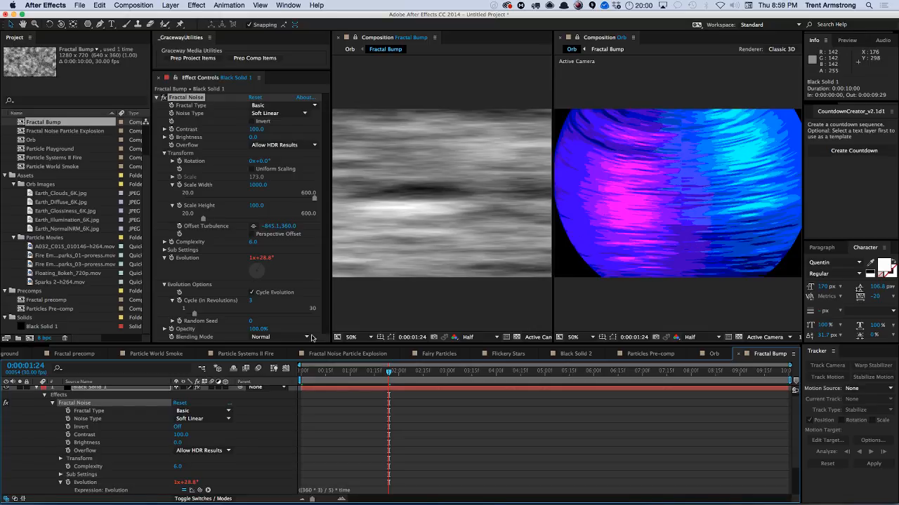
Adjust the Fractal Noise scale to about 2320 width and 155 height.
left_click_drag(389, 372, 535, 372)
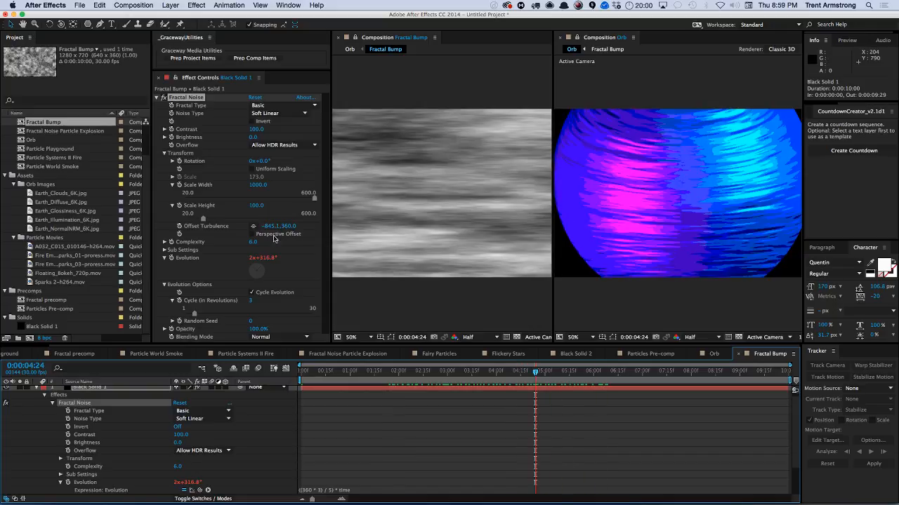
left_click_drag(258, 186, 276, 207)
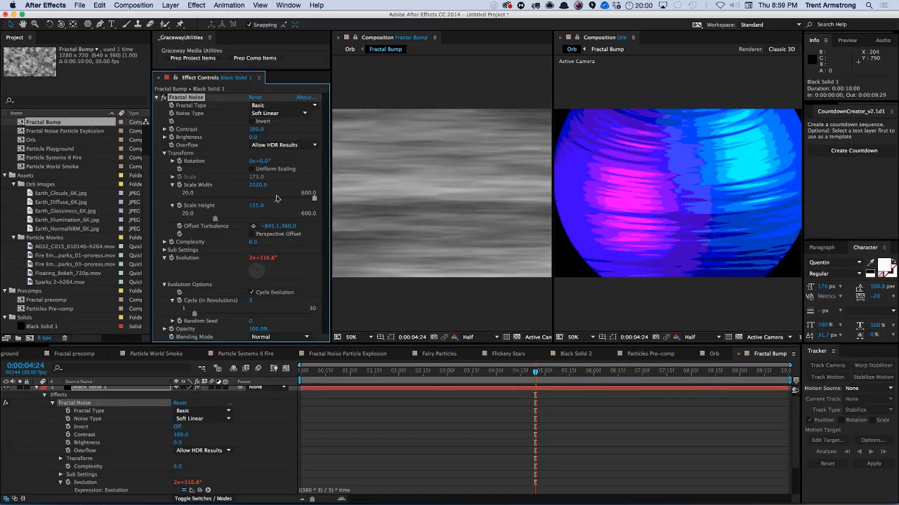
In the Orb comp, reveal the orb layer's effects and turn off Posterize.
left_click(713, 354)
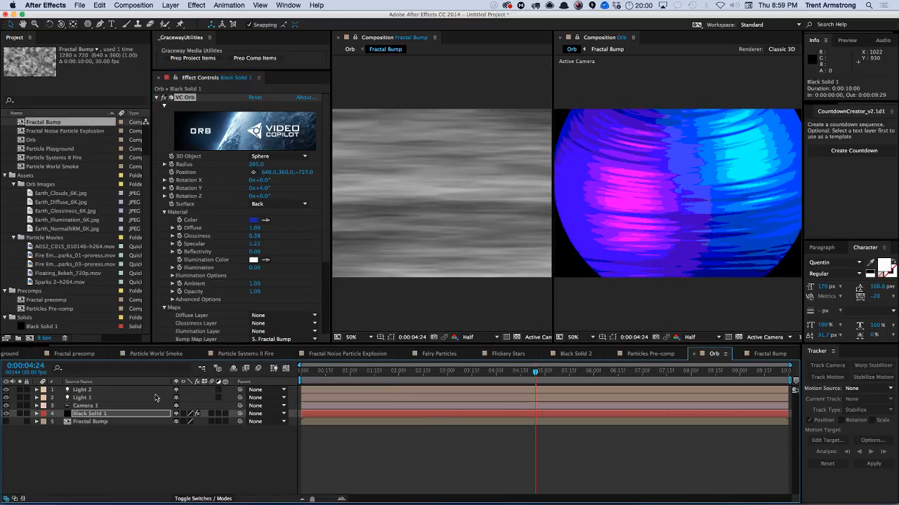
key("e")
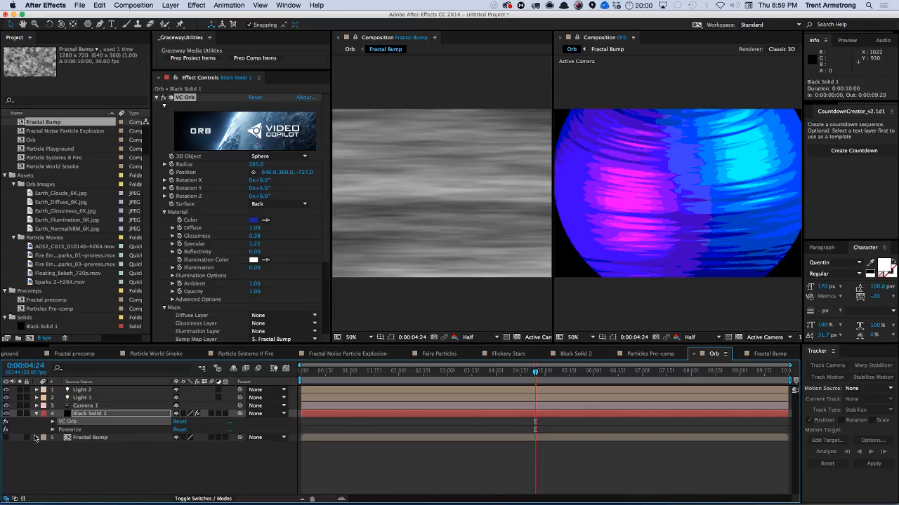
key("F2")
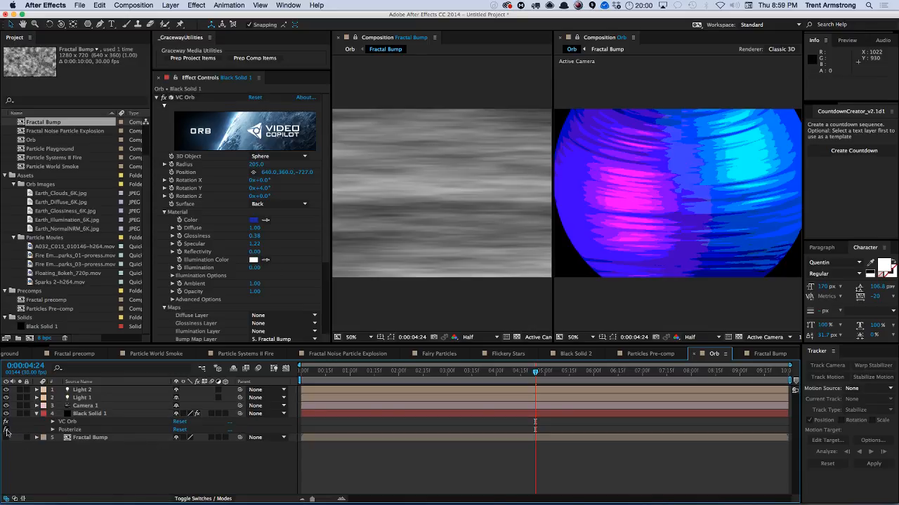
left_click(5, 430)
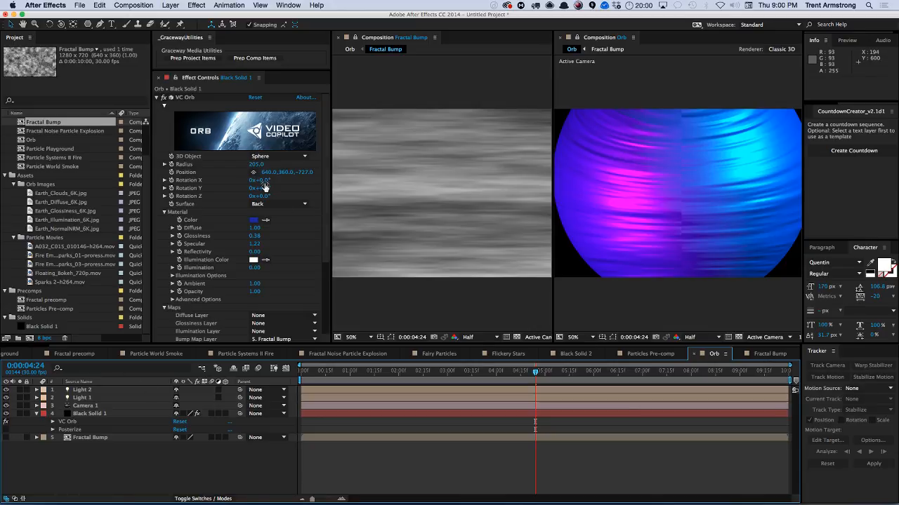
Rotate the orb to about 157° on Rotation Y and preview the Orb animation.
left_click_drag(264, 188, 319, 184)
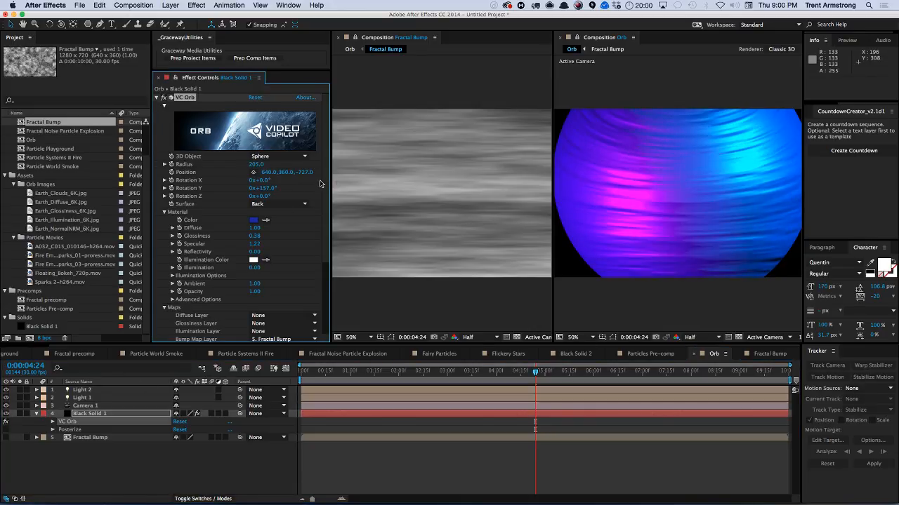
left_click(201, 469)
key("KP_0")
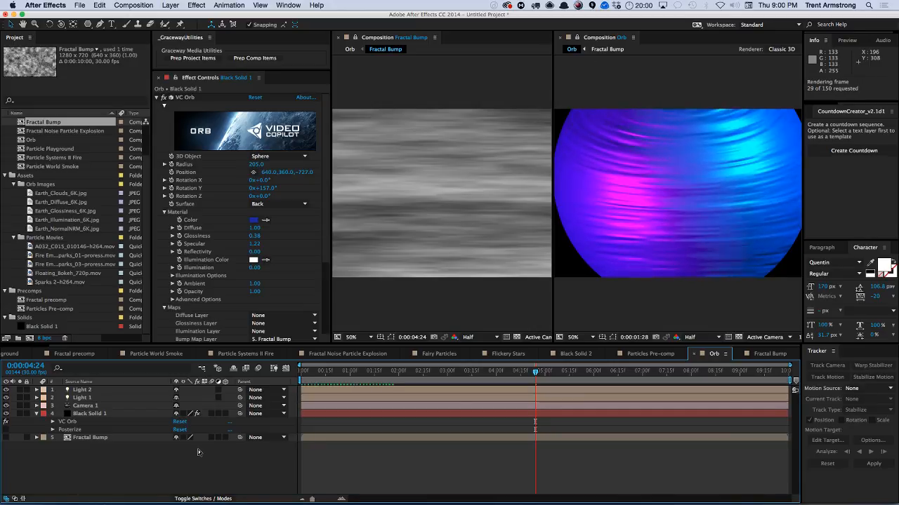
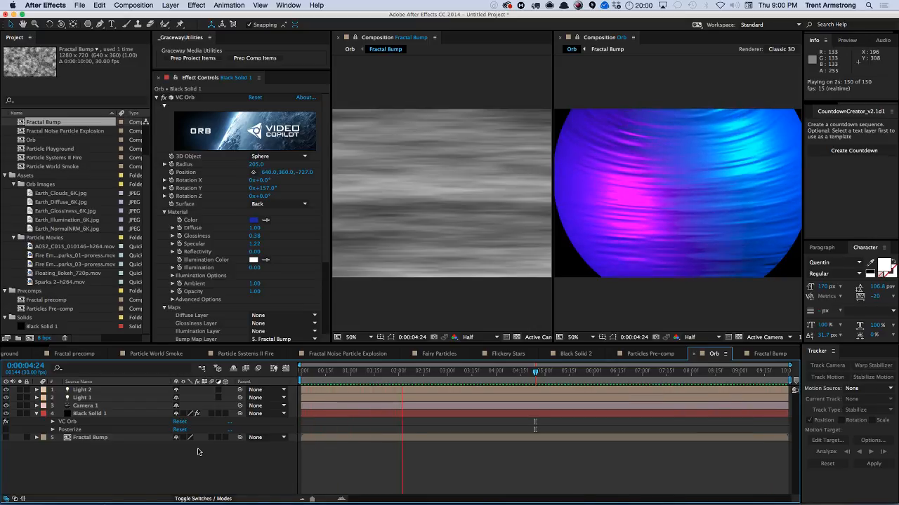
Stop playback and orbit the Orb comp's camera to view the orb from a new angle.
key("space")
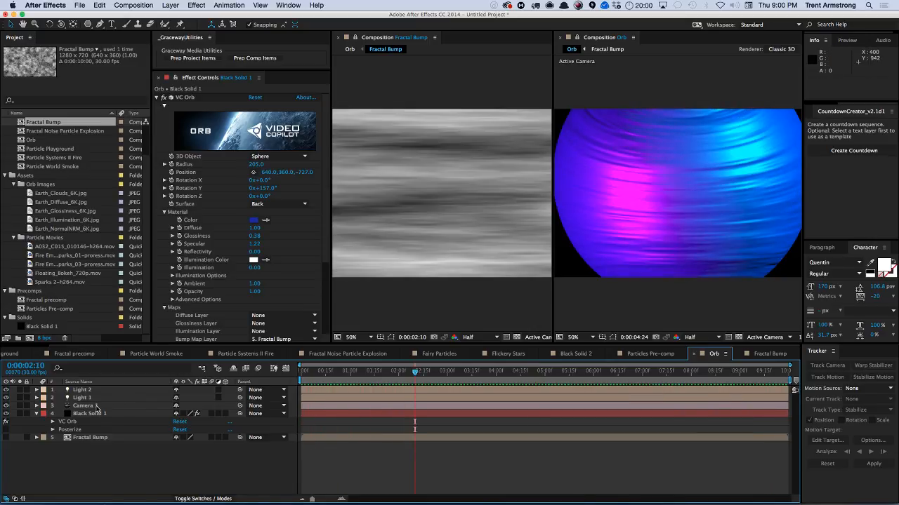
left_click(85, 406)
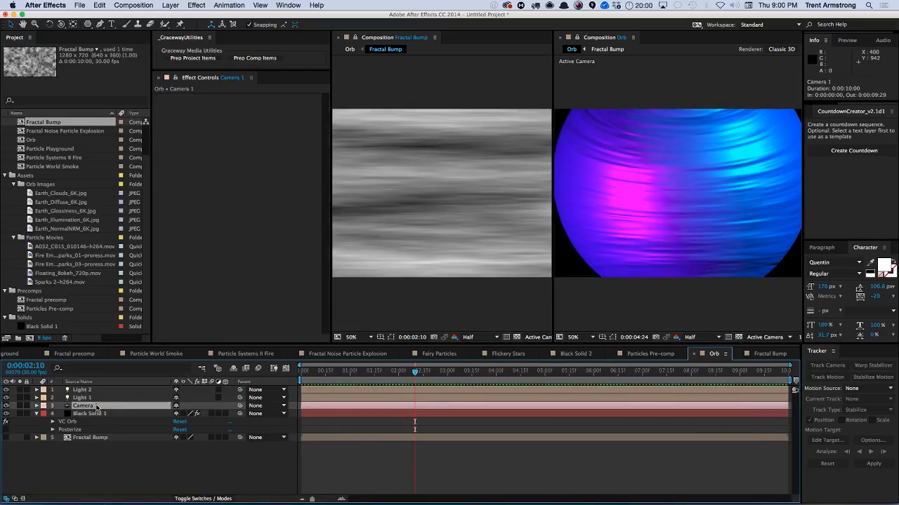
key("c")
left_click_drag(737, 198, 612, 243)
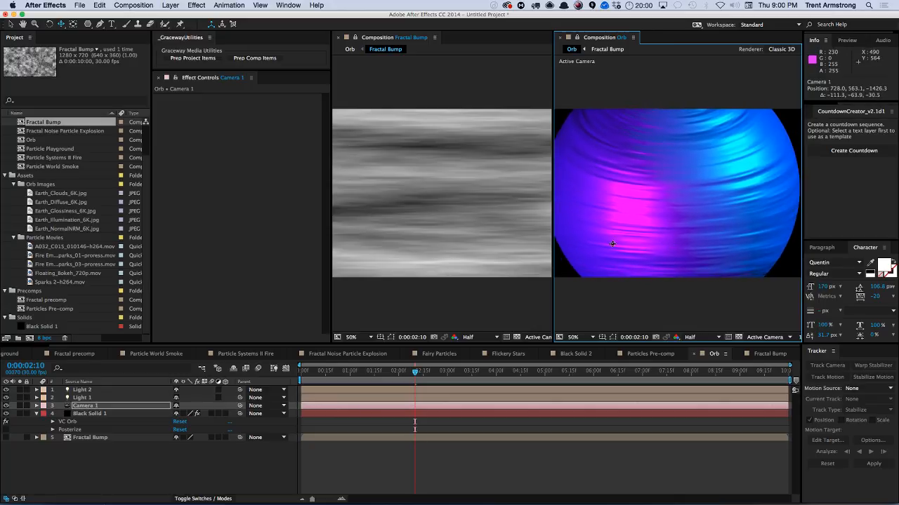
Move Light 2's position to about 5456, 47, -2258.
left_click(93, 390)
key("p")
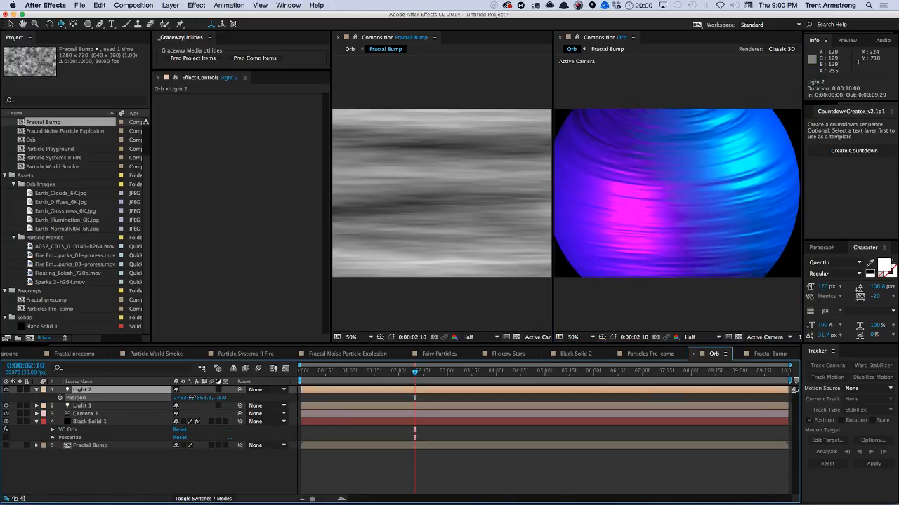
mouse_move(181, 398)
left_mouse_down()
mouse_move(167, 396)
mouse_move(190, 398)
left_mouse_up()
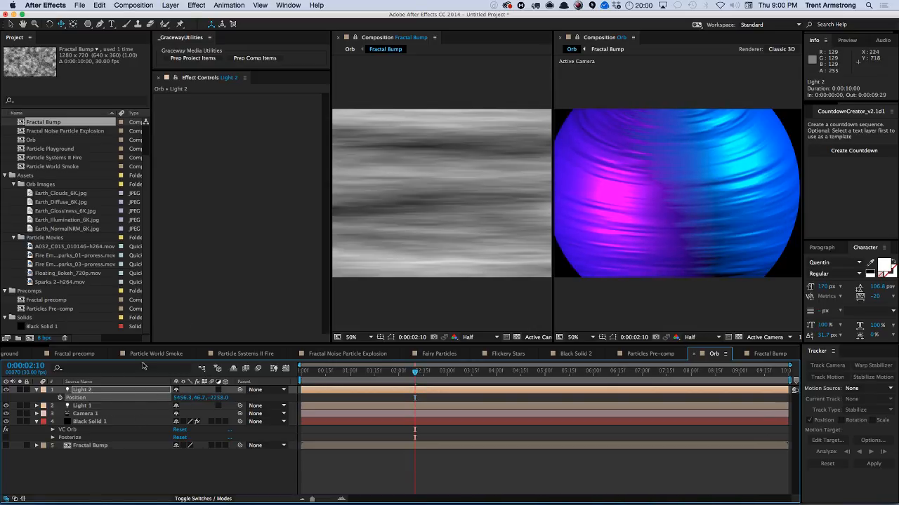
Set the VC Orb Surface option on the orb solid to Front.
left_click(123, 422)
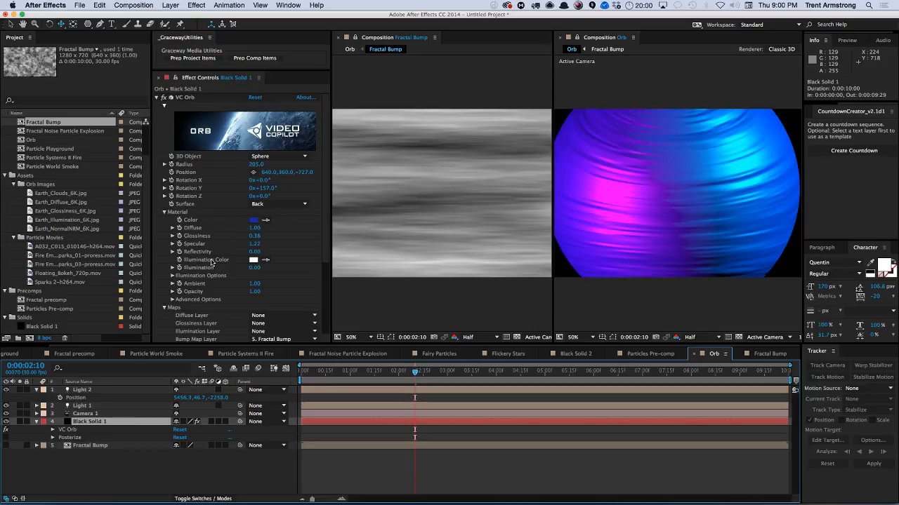
left_click(281, 204)
left_click(281, 223)
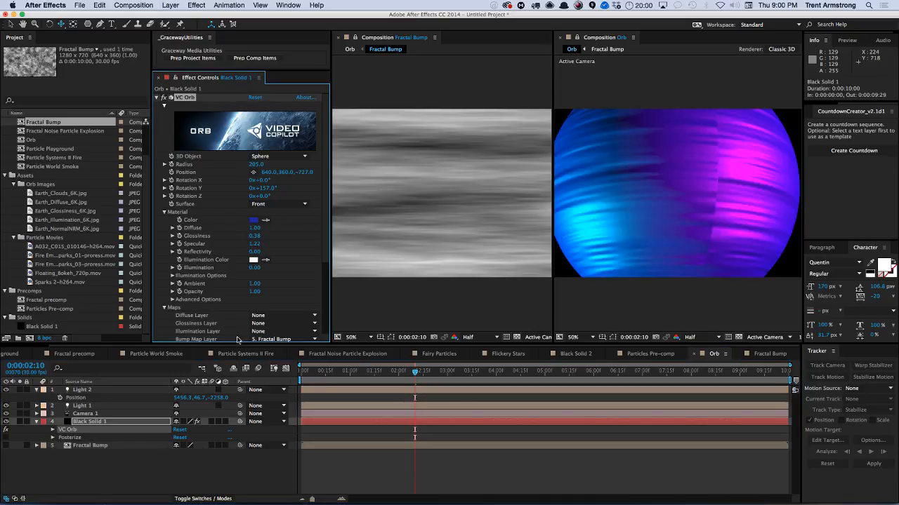
Set the orb's Rotation Y to 0° and preview the Orb animation.
left_click_drag(264, 189, 216, 199)
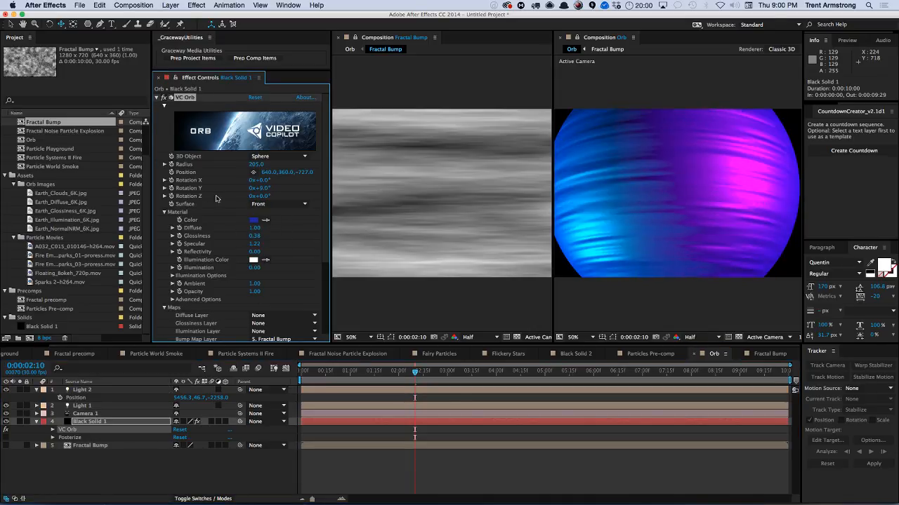
key("KP_0")
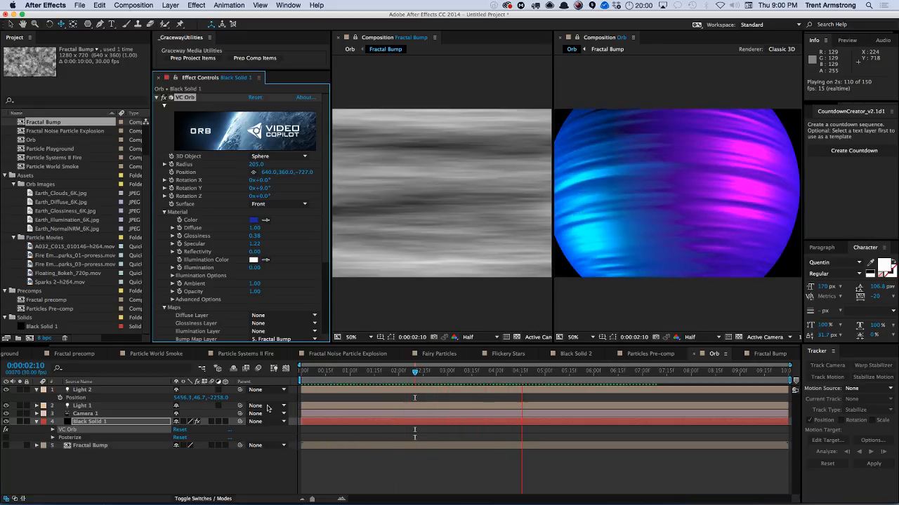
key("space")
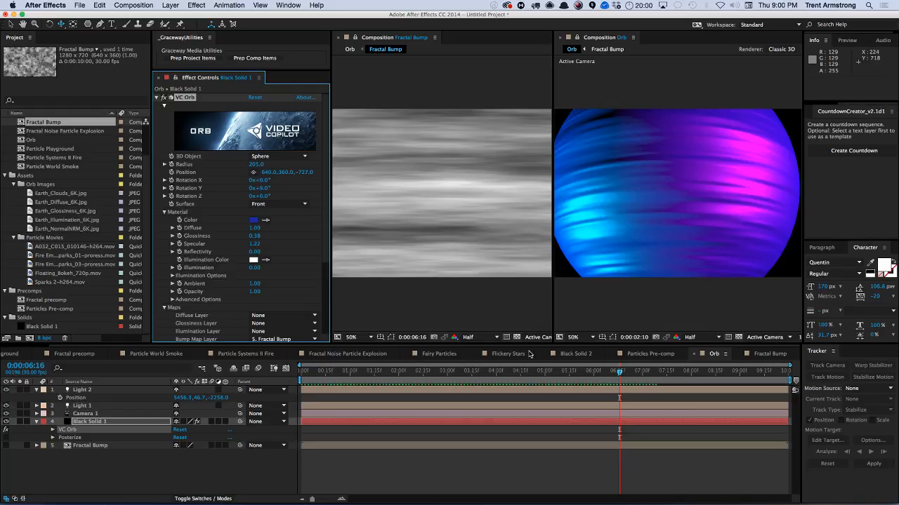
In the Fractal Bump comp, reset the Fractal Noise effect and preview both the bump and Orb comps.
mouse_move(263, 188)
left_mouse_down()
mouse_move(185, 198)
mouse_move(277, 200)
left_mouse_up()
left_click(770, 354)
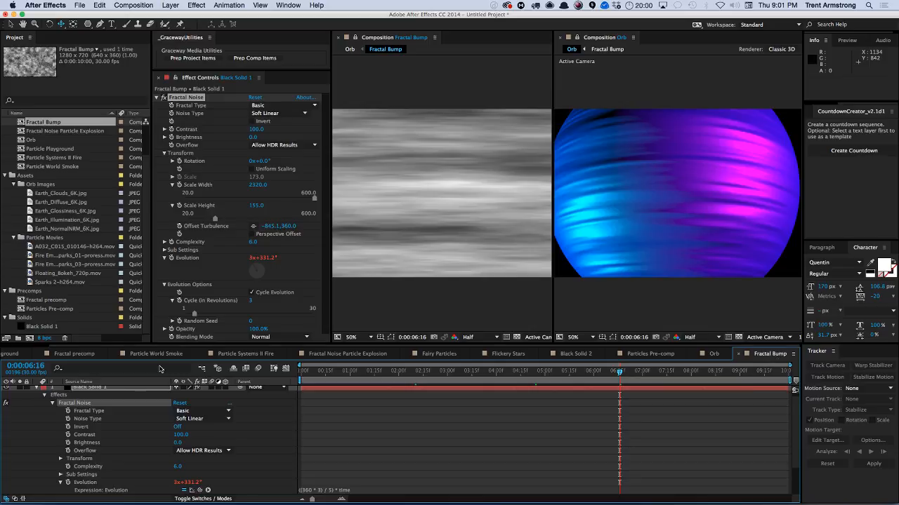
left_click(93, 390)
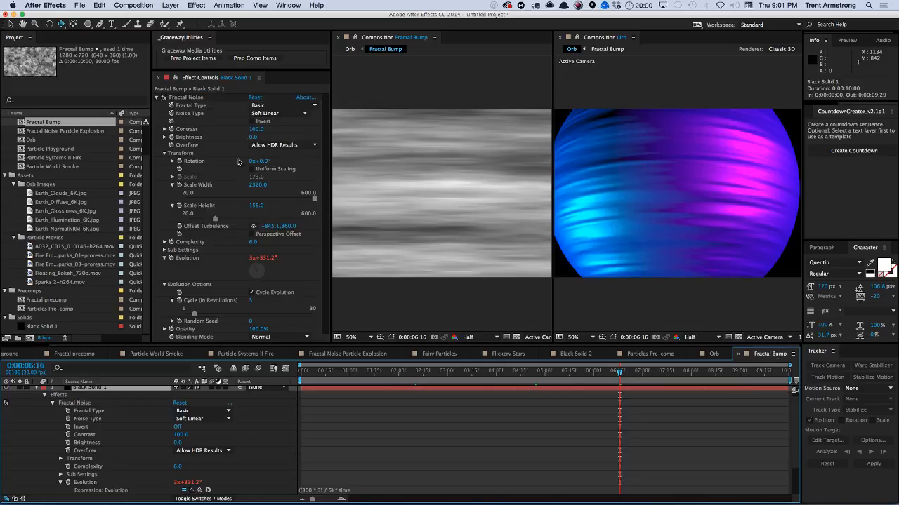
left_click(255, 98)
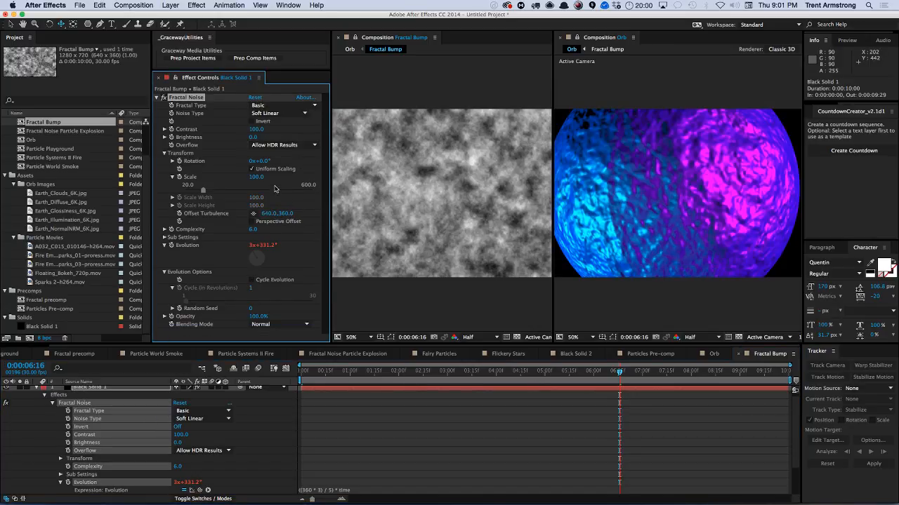
key("space")
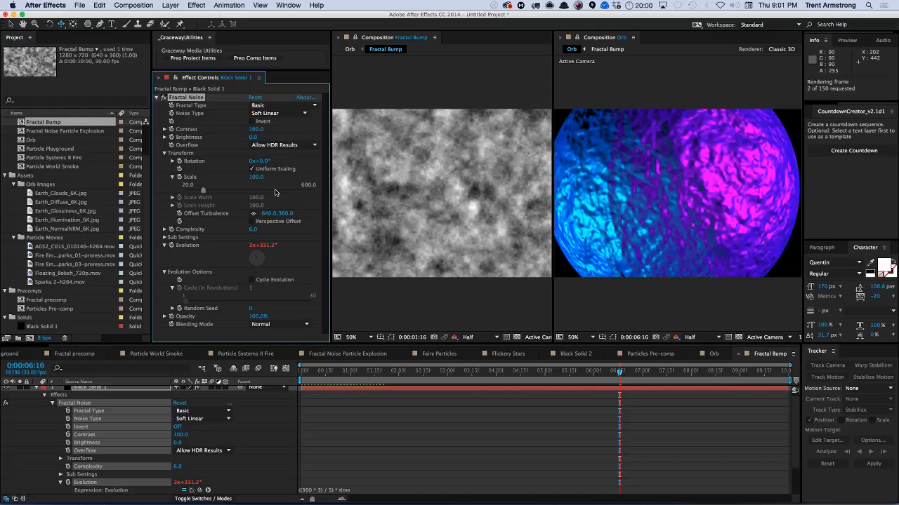
key("space")
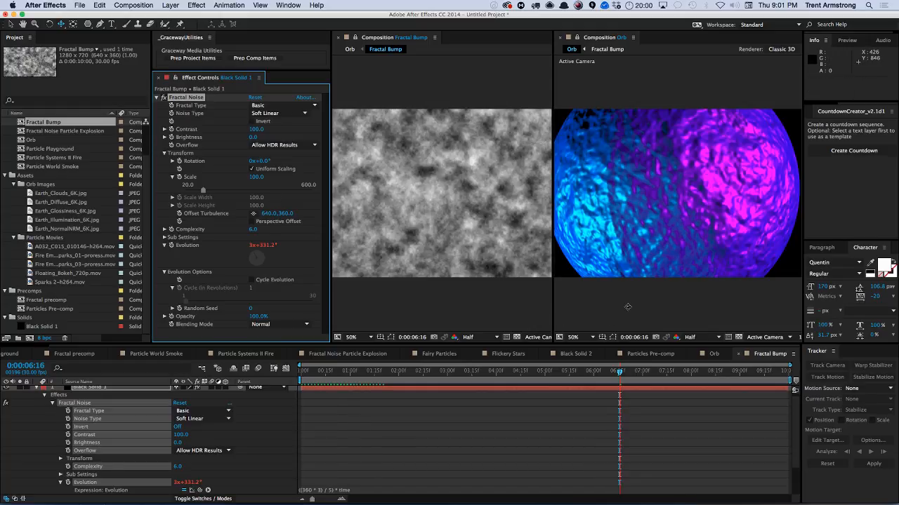
left_click(634, 303)
key("space")
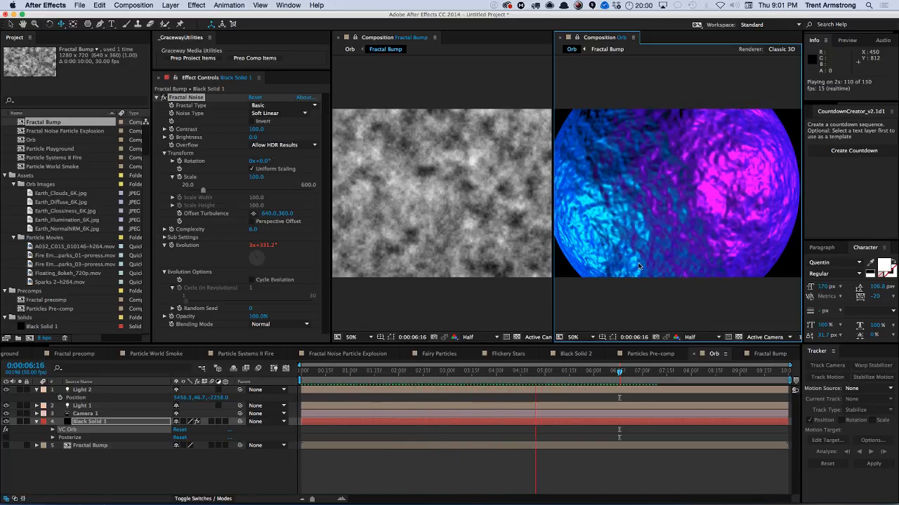
Duplicate the Fractal Bump noise solid and set the lower copy's Fractal Noise Contrast to 55.
left_click(341, 270)
left_click(104, 395)
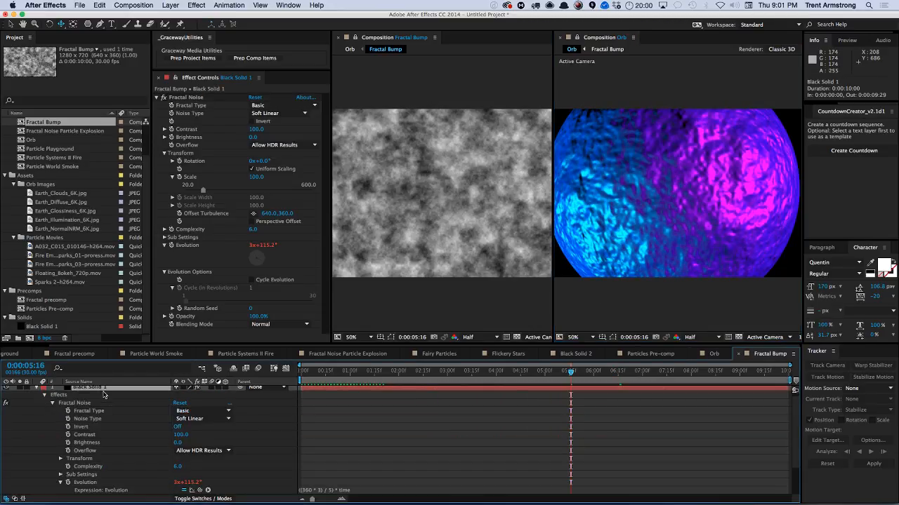
key("u")
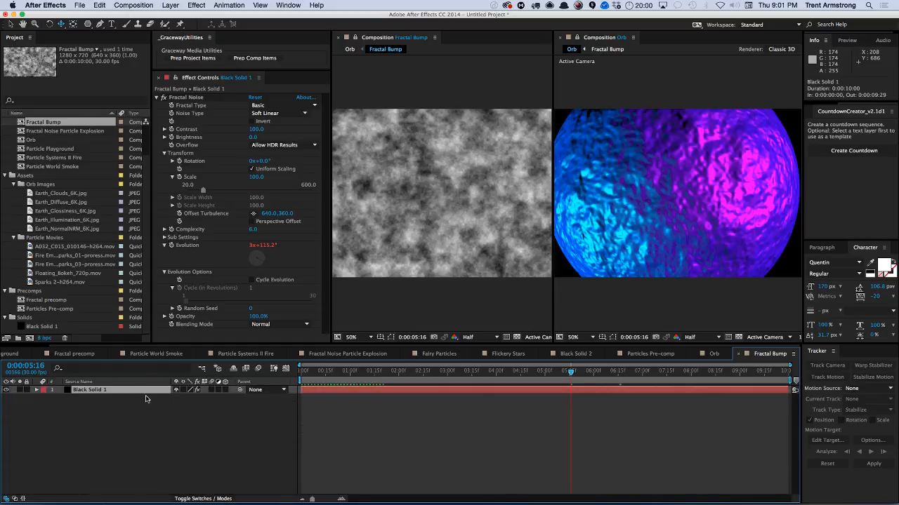
key("super+d")
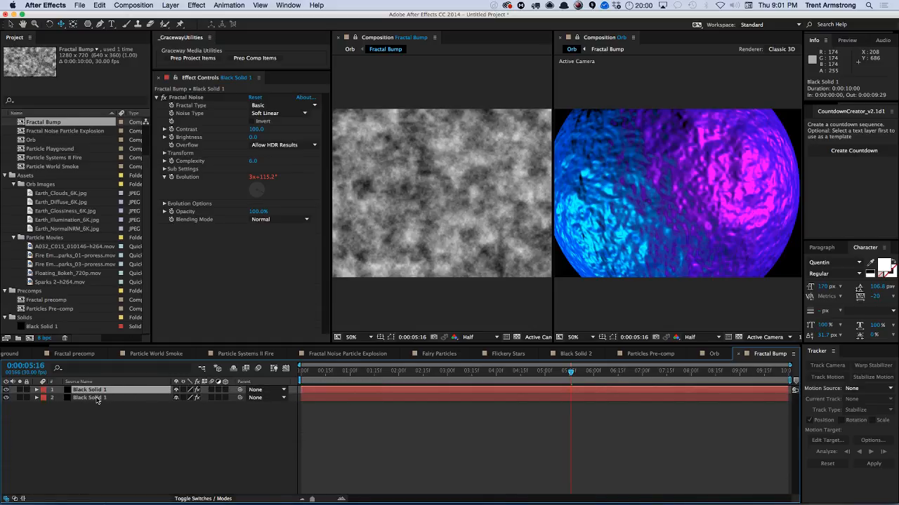
left_click(98, 399)
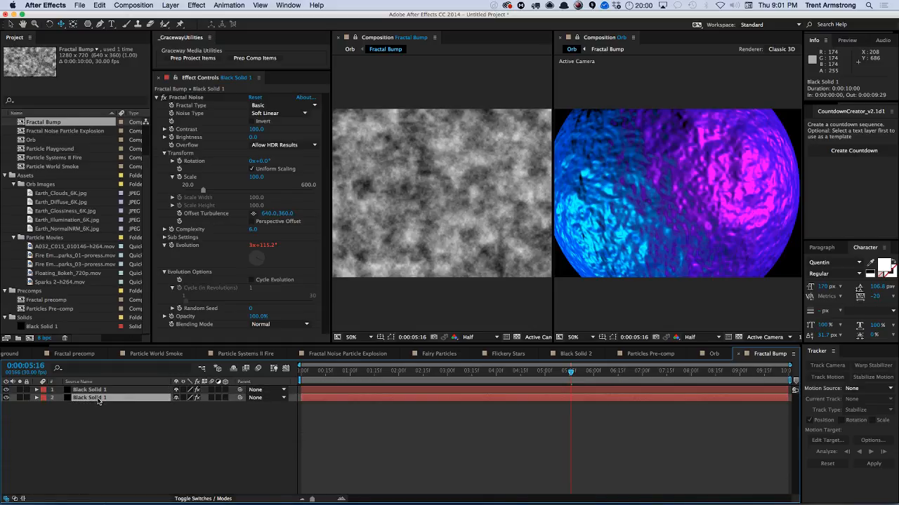
left_click(251, 129)
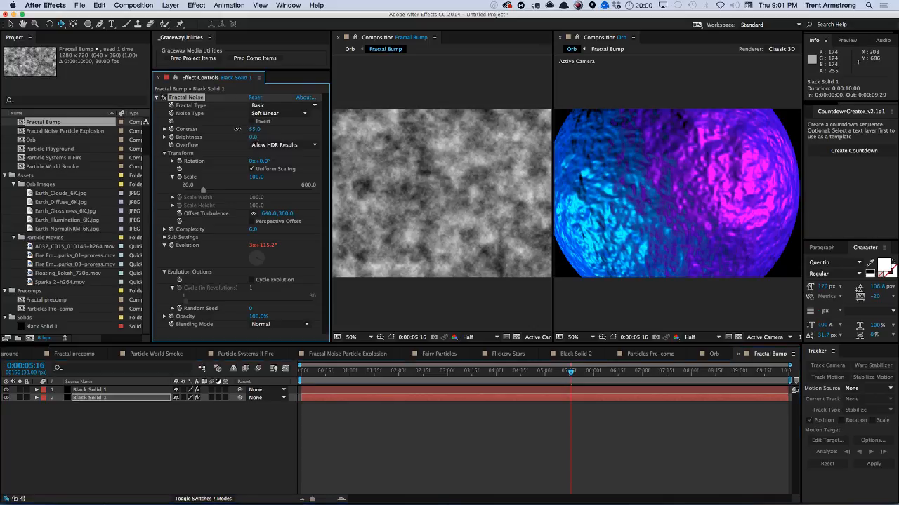
Remove all effects from the top noise solid layer.
left_click(91, 391)
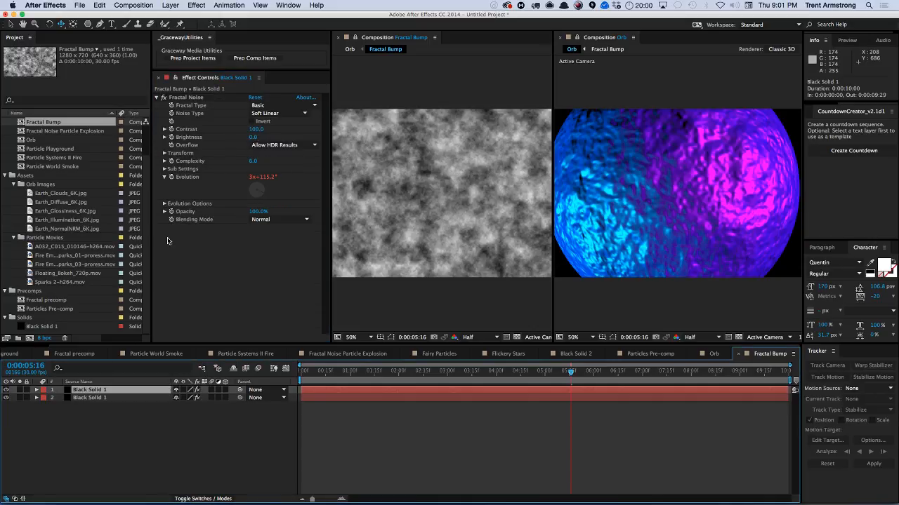
key("super+shift+e")
Apply the Radio Waves generator to the top solid and preview its effect on the orb.
left_click(197, 5)
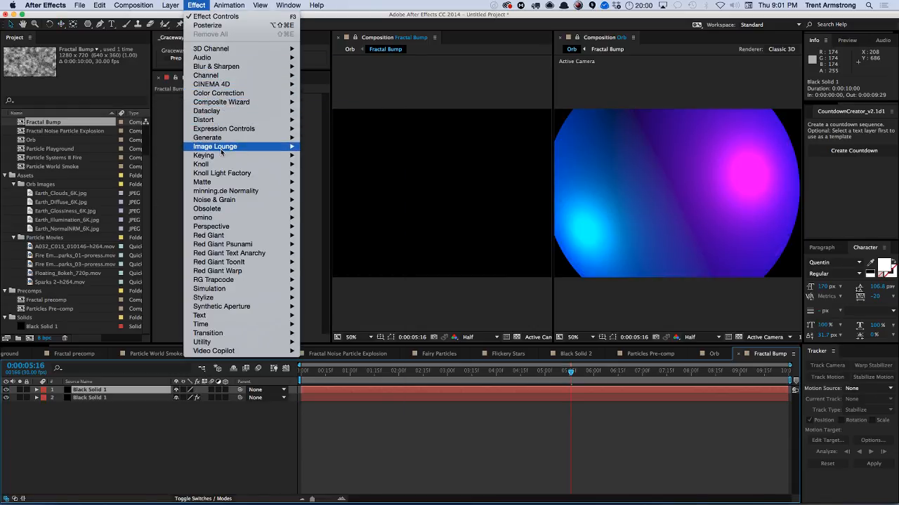
mouse_move(221, 138)
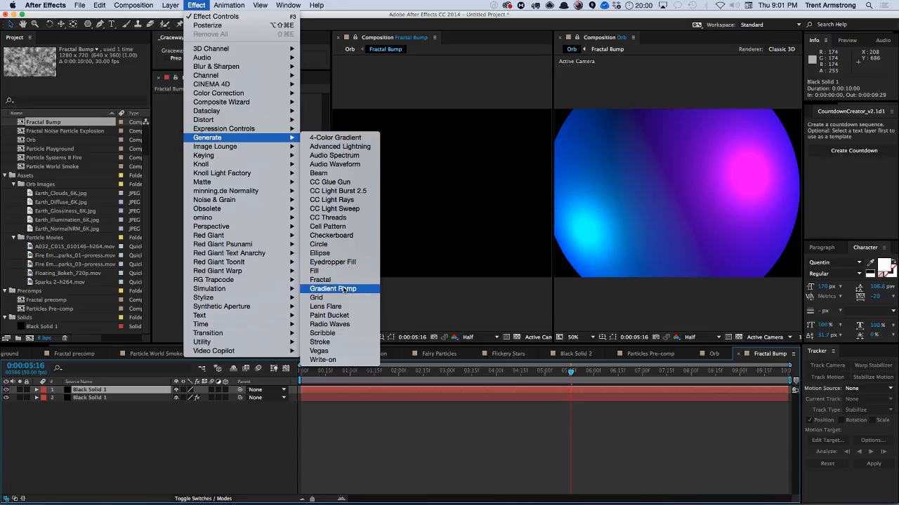
left_click(330, 324)
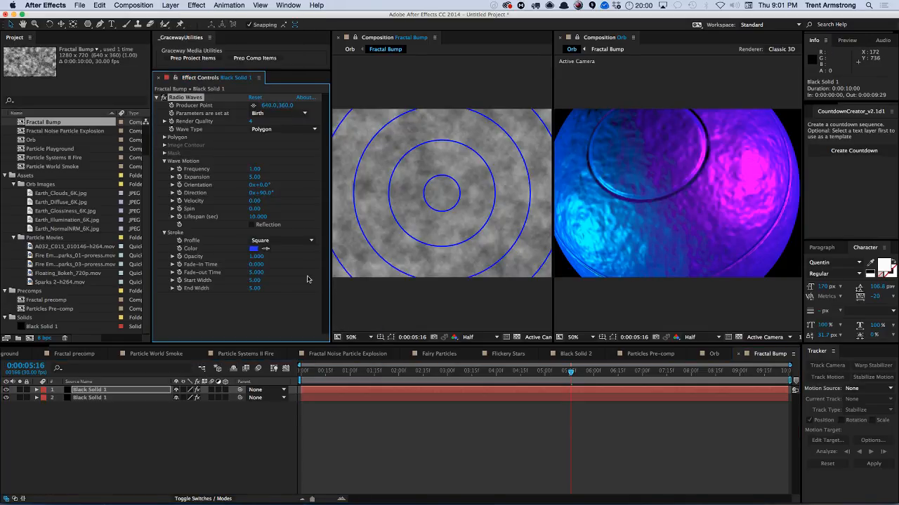
key("KP_0")
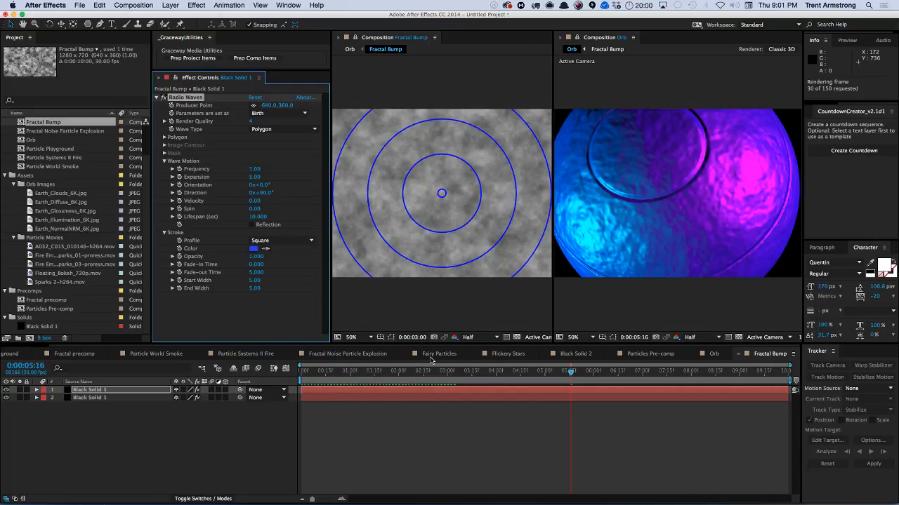
left_click(633, 306)
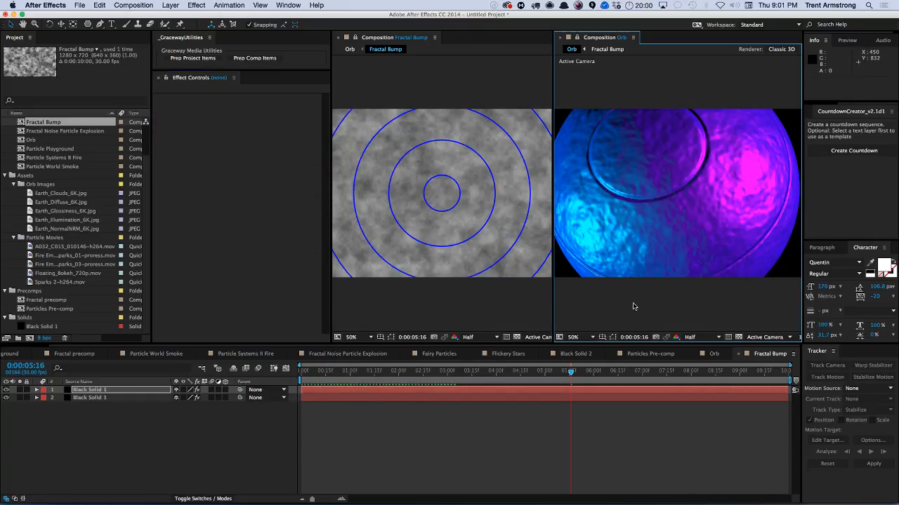
key("KP_0")
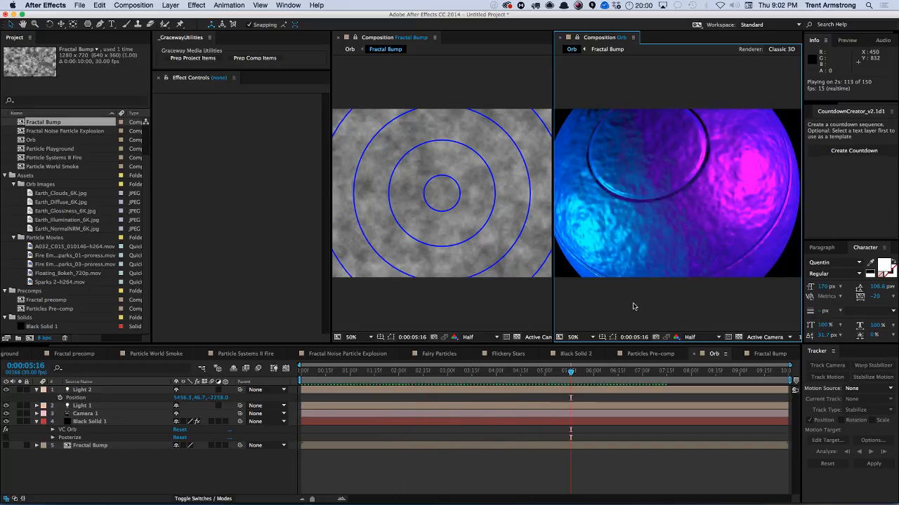
key("space")
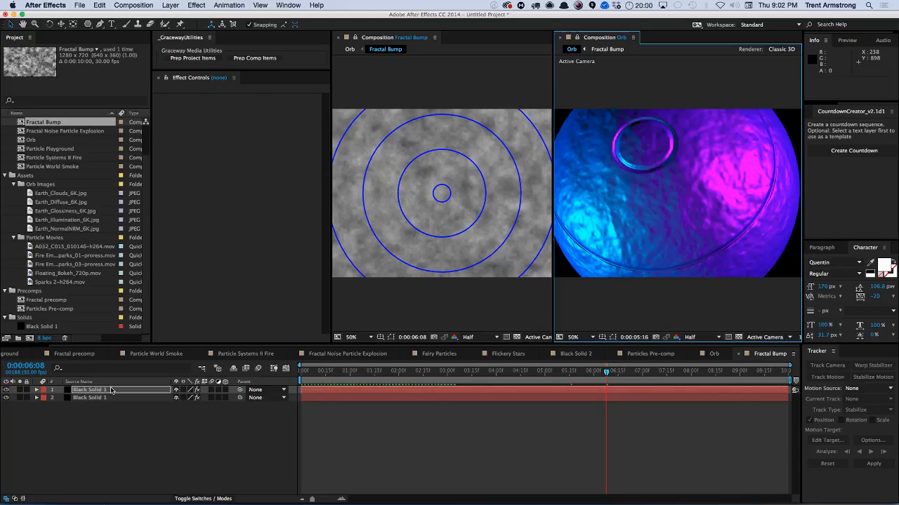
Delete the Radio Waves effect from the top solid.
left_click(111, 390)
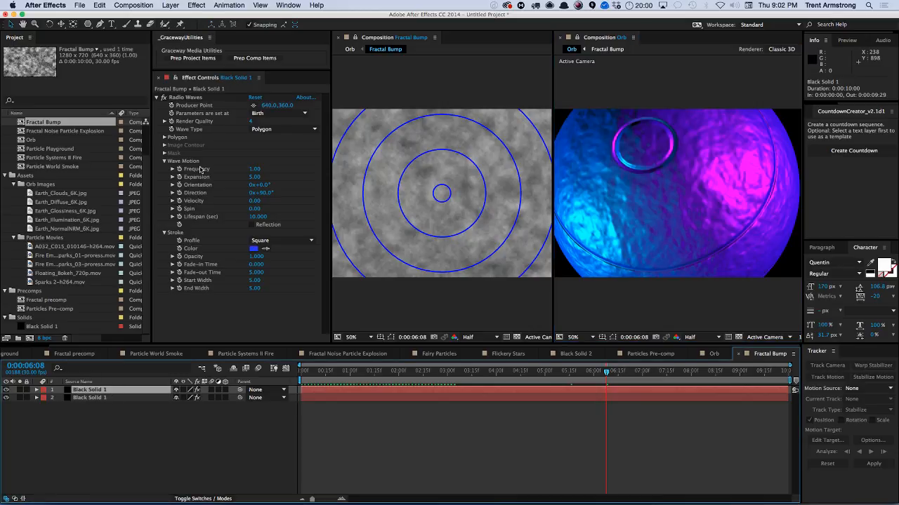
left_click(189, 99)
key("Delete")
Apply the CC Threads generator to the top solid.
left_click(196, 5)
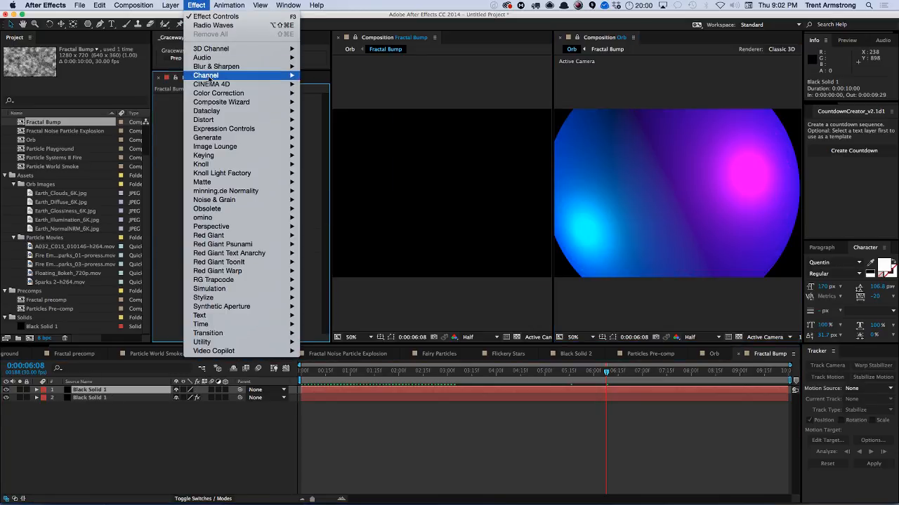
mouse_move(217, 139)
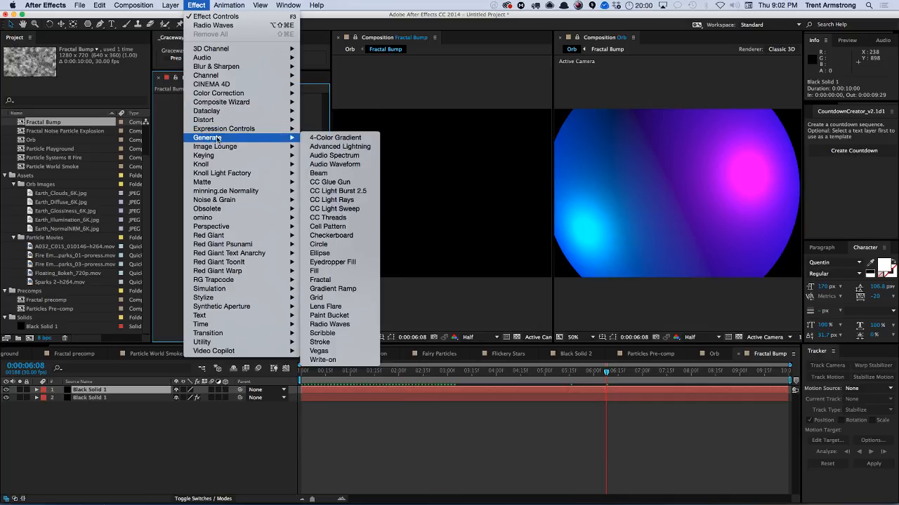
left_click(344, 218)
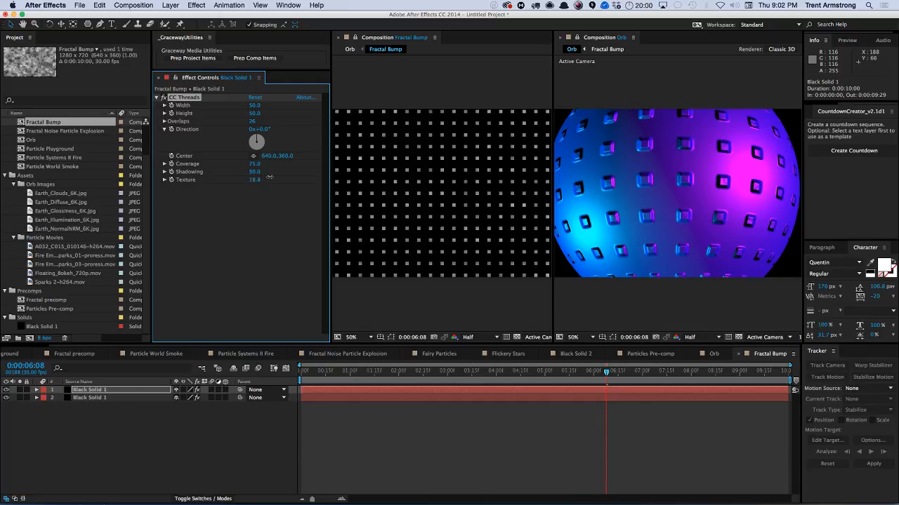
Tweak the CC Threads width, height and direction to about 38°, then delete the effect.
left_click_drag(254, 104, 244, 119)
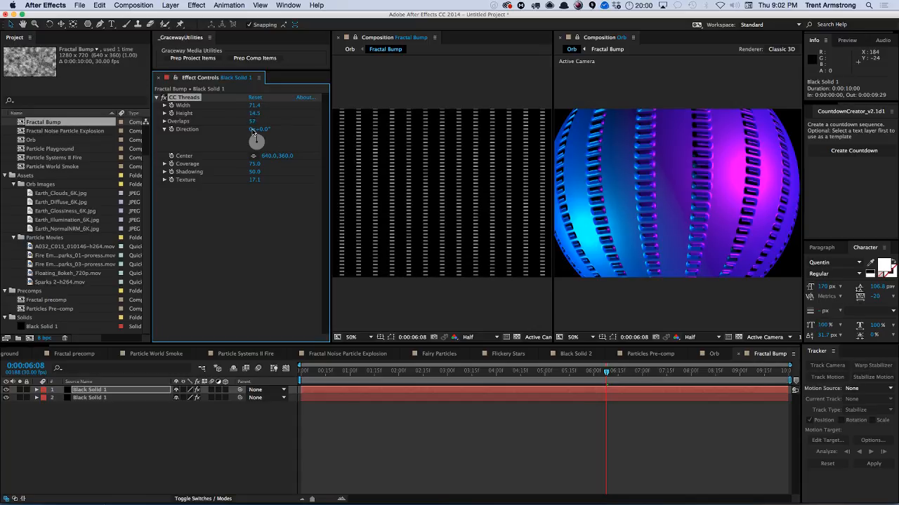
left_click_drag(254, 132, 279, 130)
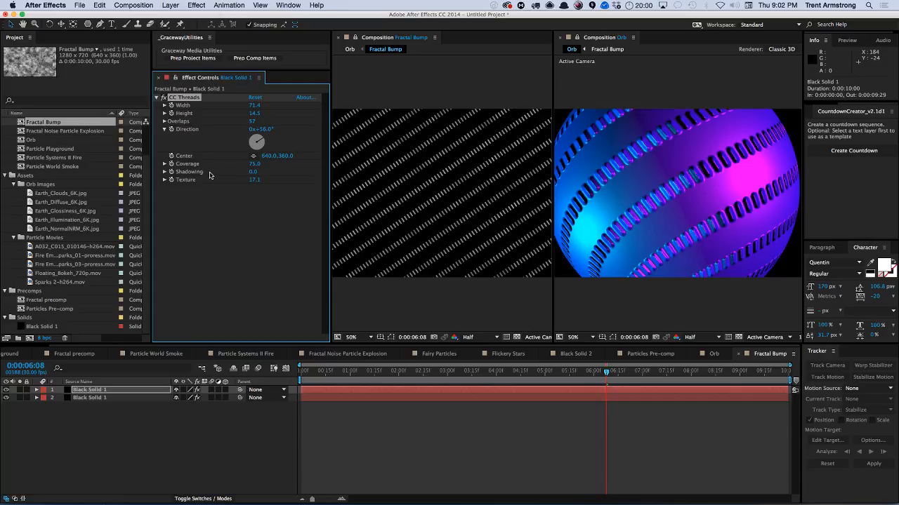
key("Delete")
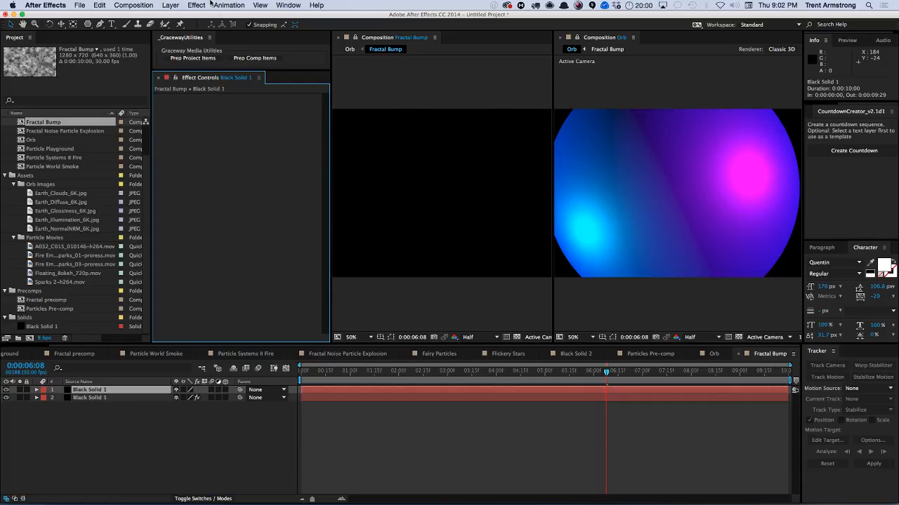
Apply the Cell Pattern generator to the top solid.
left_click(197, 5)
mouse_move(215, 68)
mouse_move(223, 138)
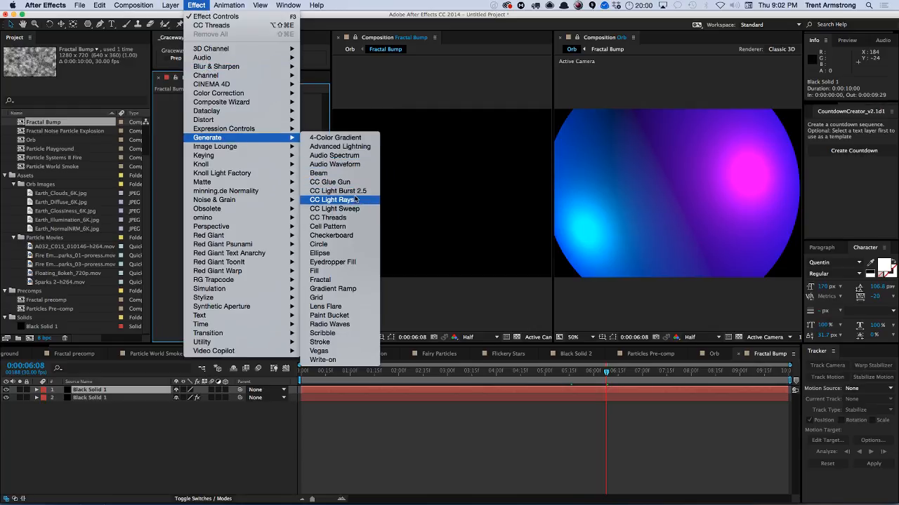
left_click(350, 230)
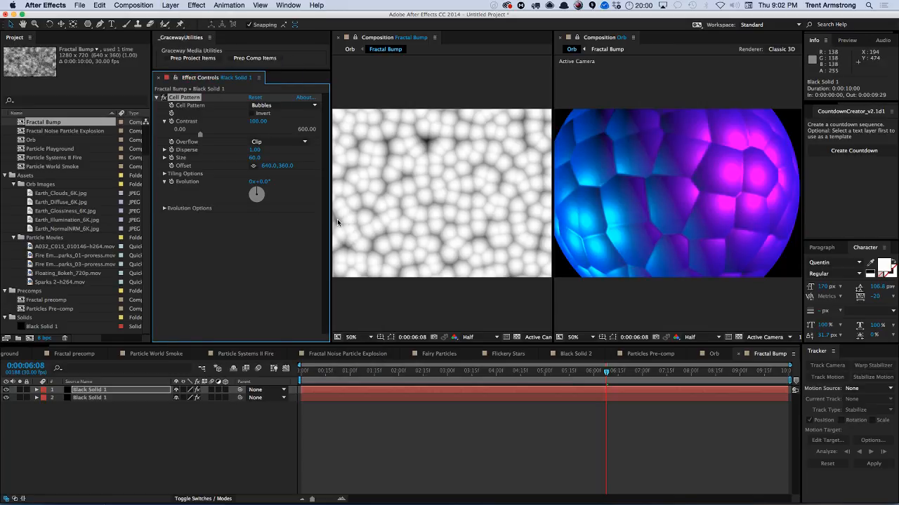
Set the Cell Pattern type to Crystals.
left_click(283, 106)
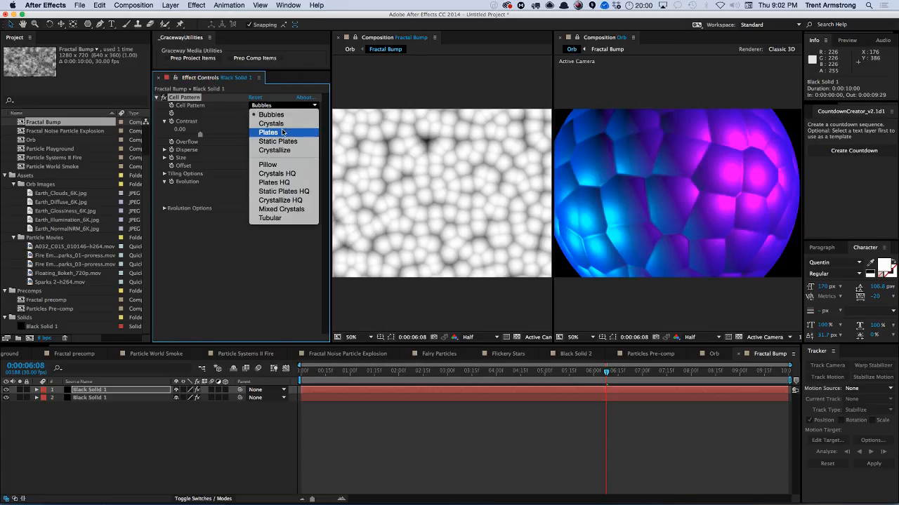
left_click(276, 124)
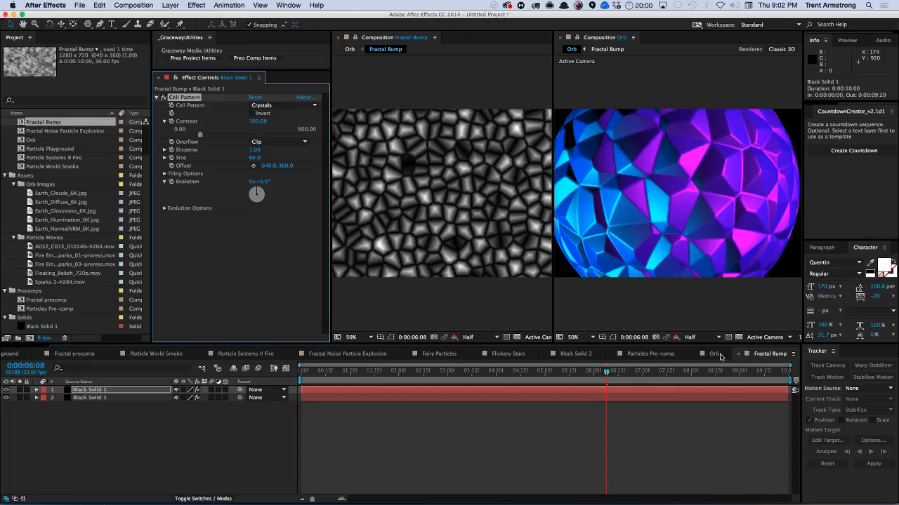
In the Orb comp, set the VC Orb Rotation Y on Black Solid 1 to about -114°.
left_click(718, 354)
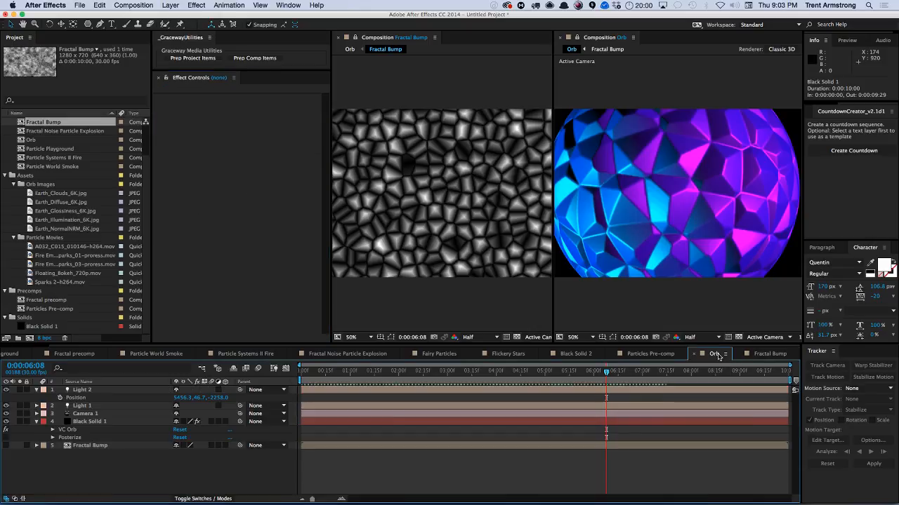
left_click(96, 415)
left_click(95, 421)
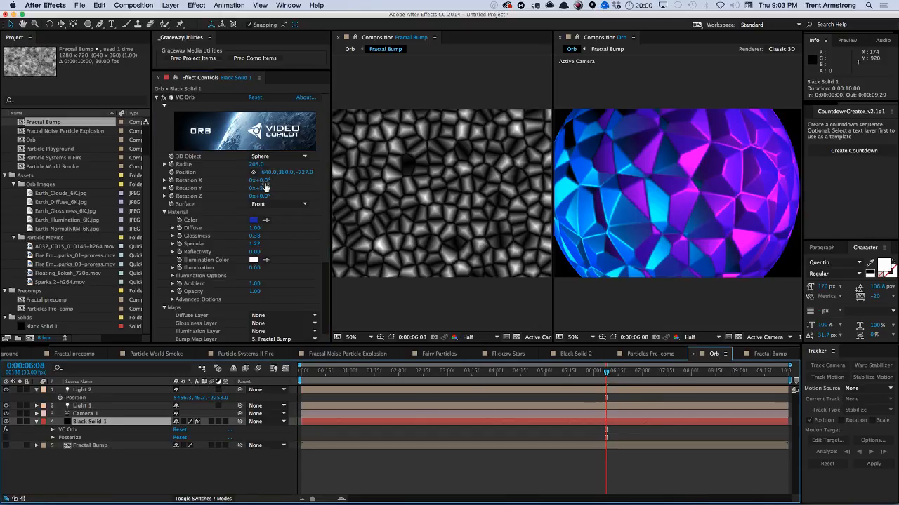
left_click_drag(261, 188, 219, 203)
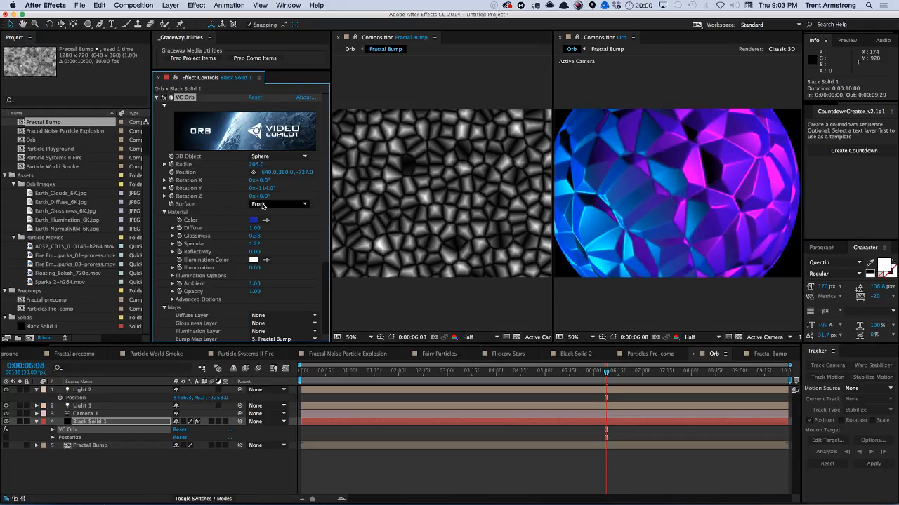
Move Camera 1 closer to the orb with the camera tool.
left_click(89, 415)
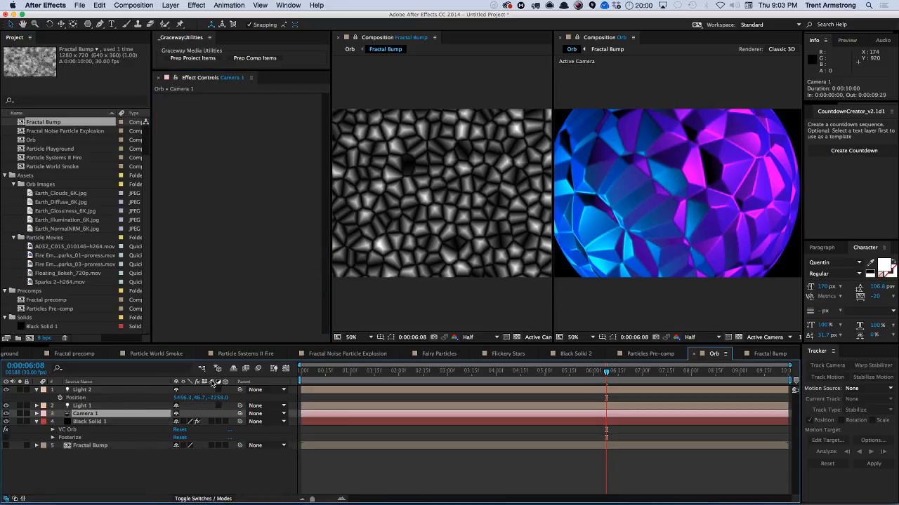
key("c")
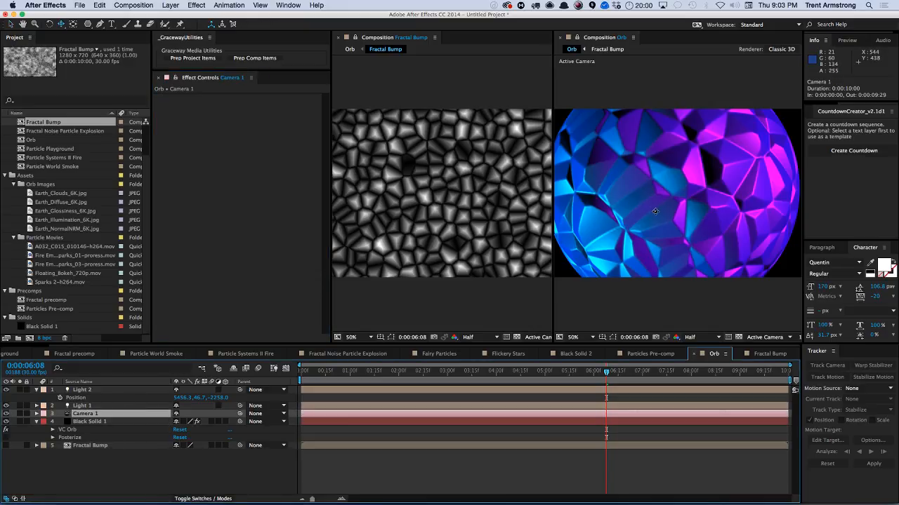
left_click_drag(654, 210, 672, 207)
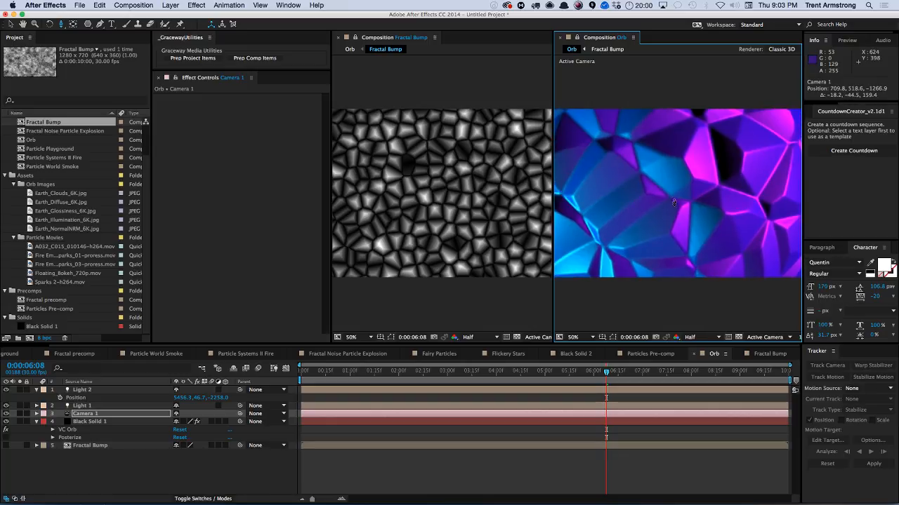
Set the VC Orb Rotation Y to about -102° and return to the Fractal Bump comp.
left_click(91, 421)
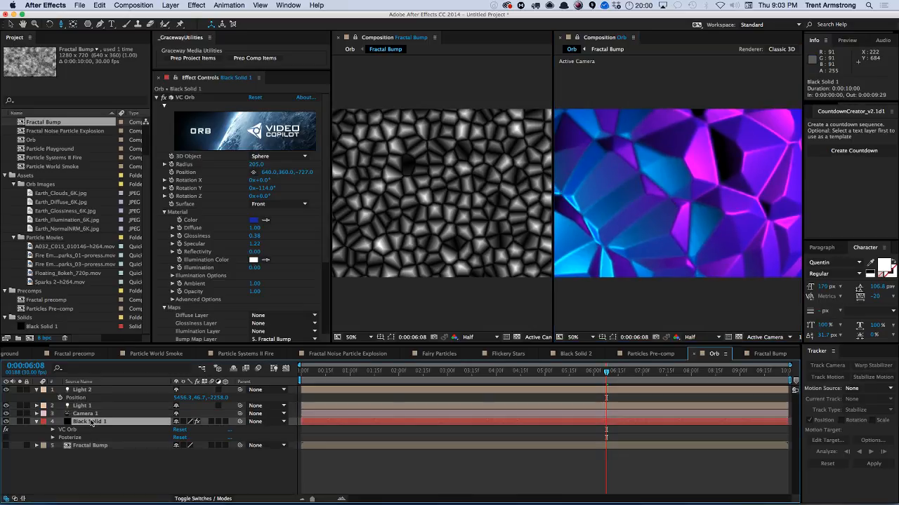
mouse_move(269, 189)
left_mouse_down()
mouse_move(239, 195)
mouse_move(285, 193)
left_mouse_up()
left_click(768, 355)
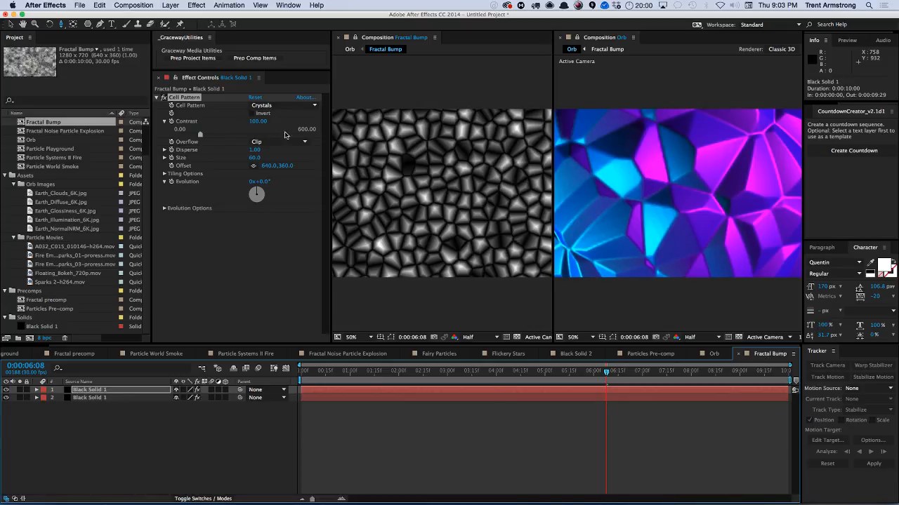
Try the Static Plates, Bubbles and Crystallize cell pattern types.
left_click(276, 143)
left_click(281, 144)
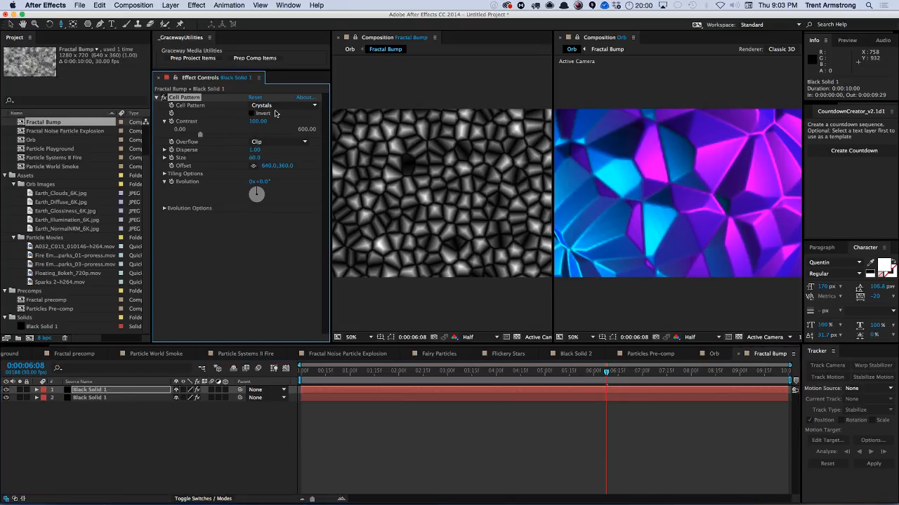
left_click(283, 105)
left_click(278, 141)
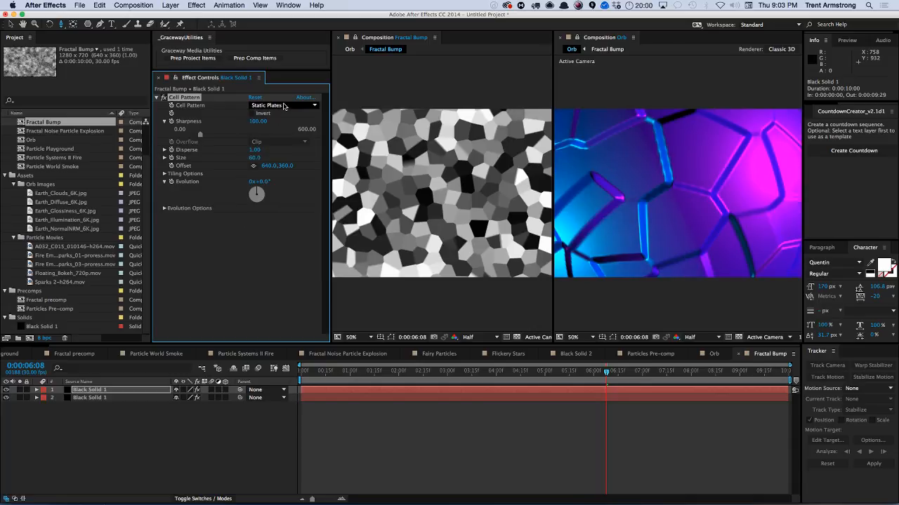
left_click(283, 105)
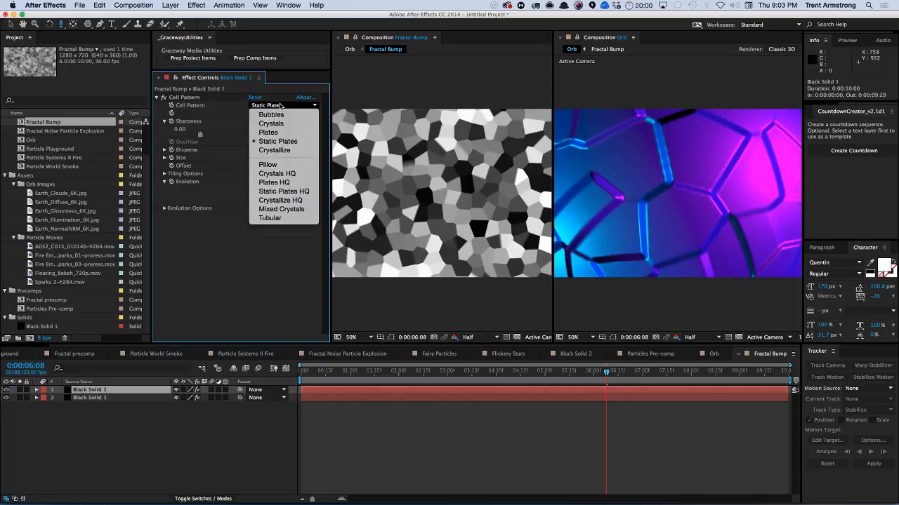
left_click(279, 115)
left_click(283, 105)
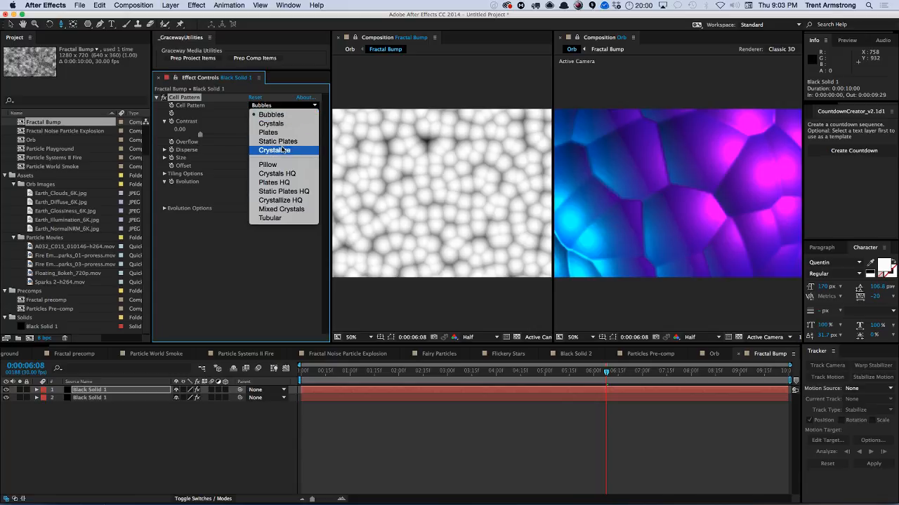
left_click(281, 145)
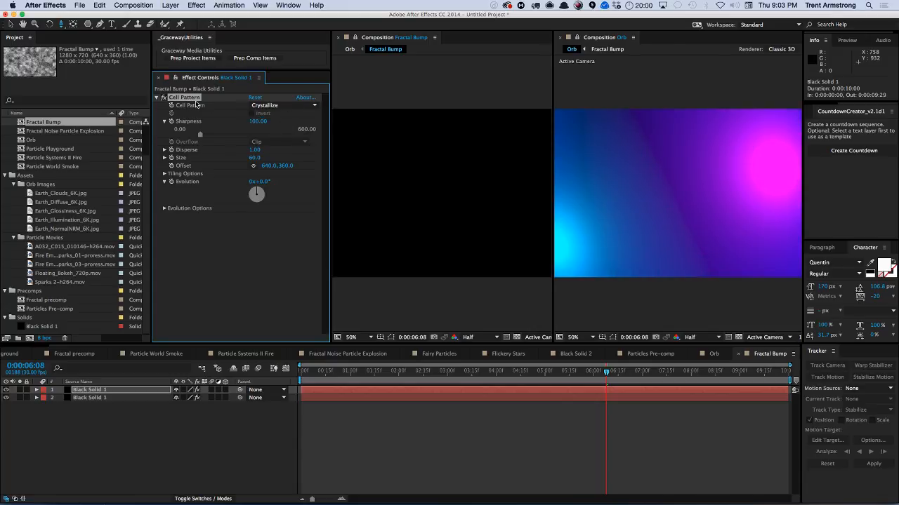
Set the Cell Pattern type to Pillow.
left_click(283, 105)
left_click(280, 129)
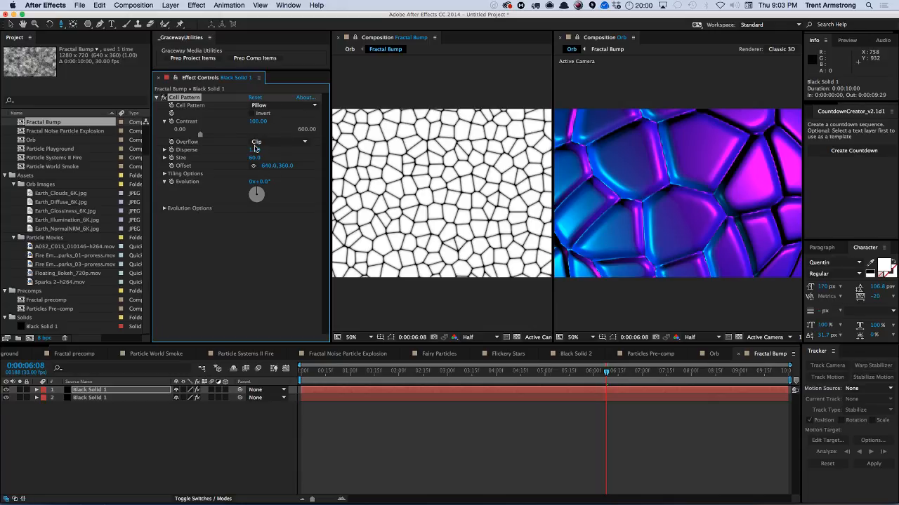
Set the Cell Pattern size to 20.
left_click_drag(254, 157, 238, 158)
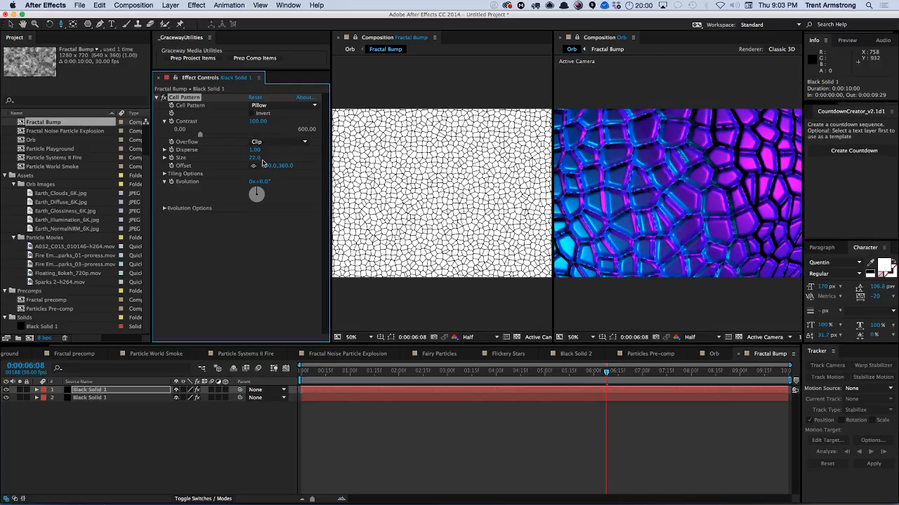
left_click_drag(253, 157, 252, 161)
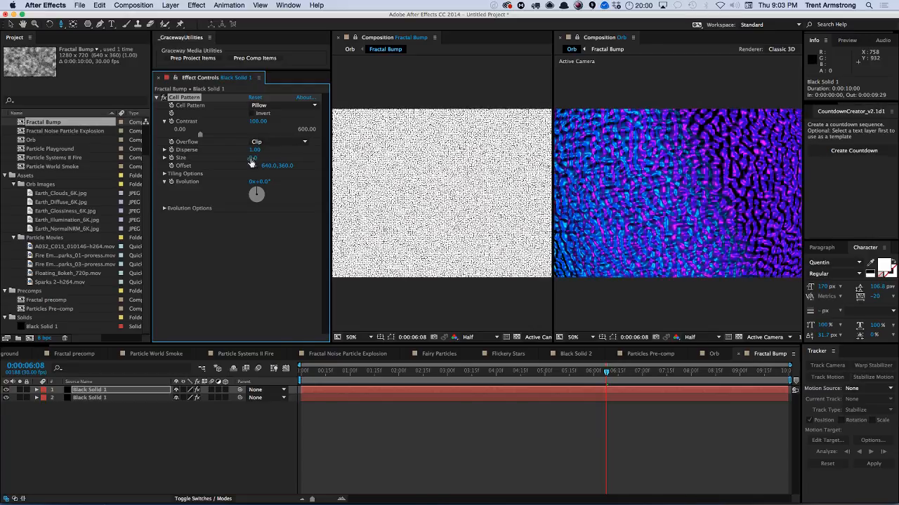
left_click(253, 158)
type("20")
key("Return")
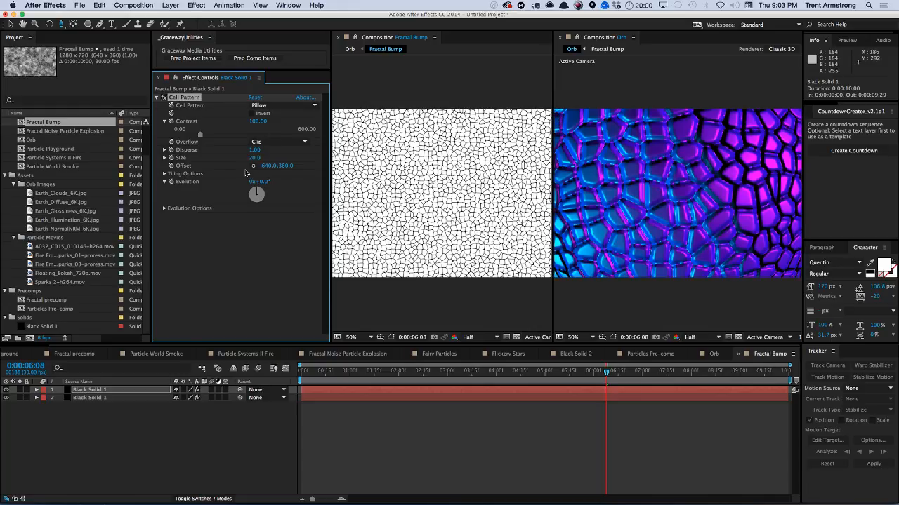
Delete the Cell Pattern effect and undo the deletion.
key("Delete")
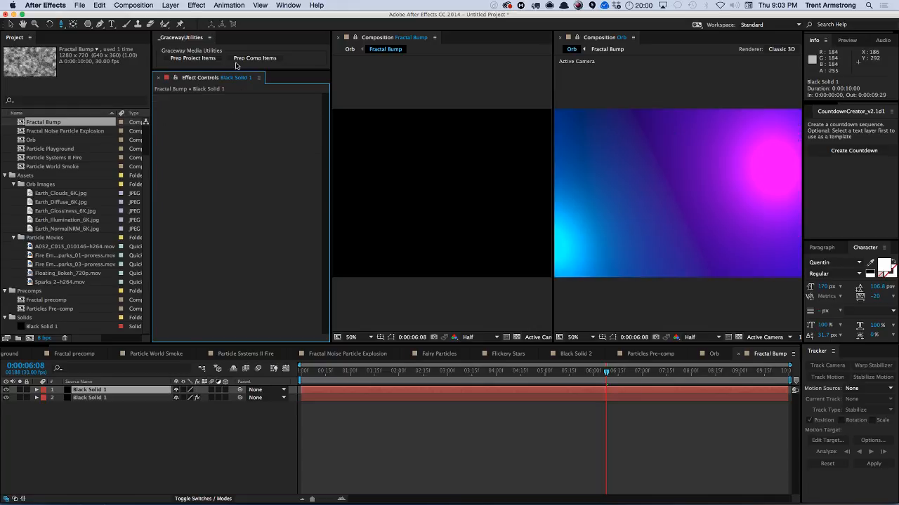
left_click(223, 6)
mouse_move(196, 5)
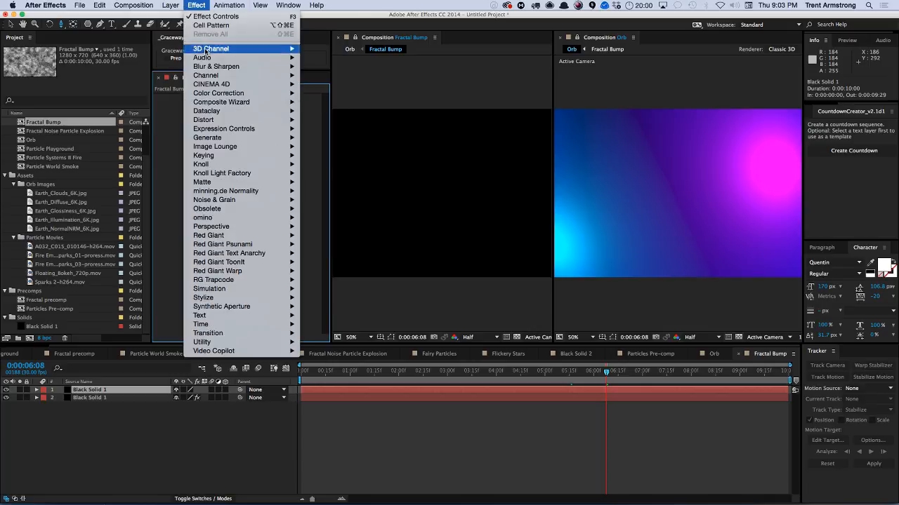
mouse_move(220, 120)
left_click(234, 9)
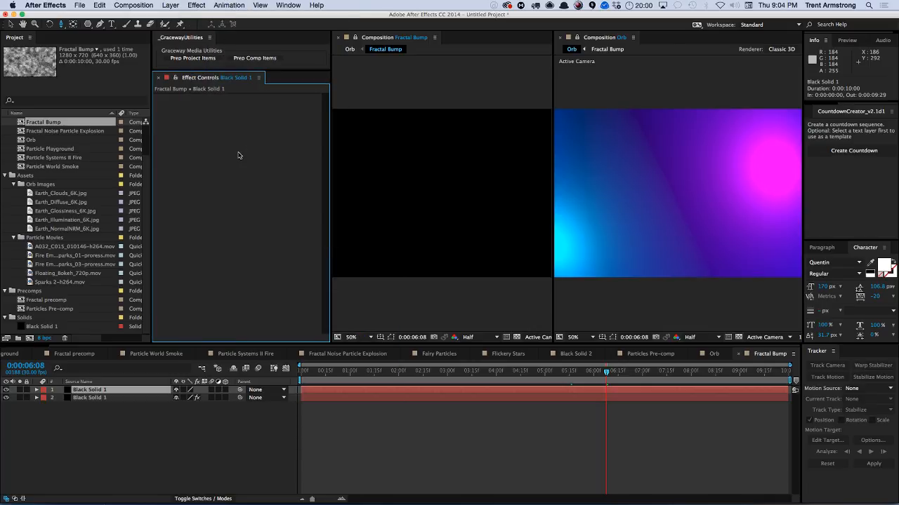
key("super+z")
Invert the cell pattern and lower the orb's Bump Map Intensity to about 0.42.
left_click(264, 114)
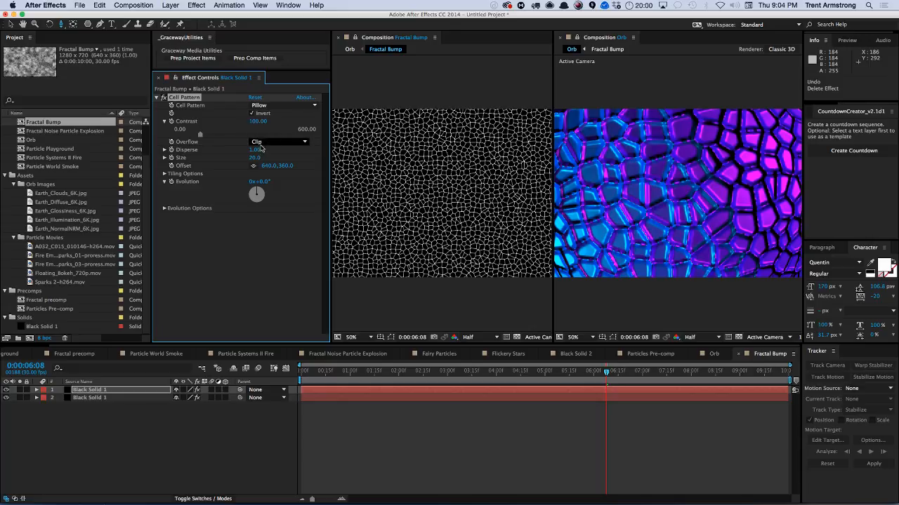
left_click(713, 355)
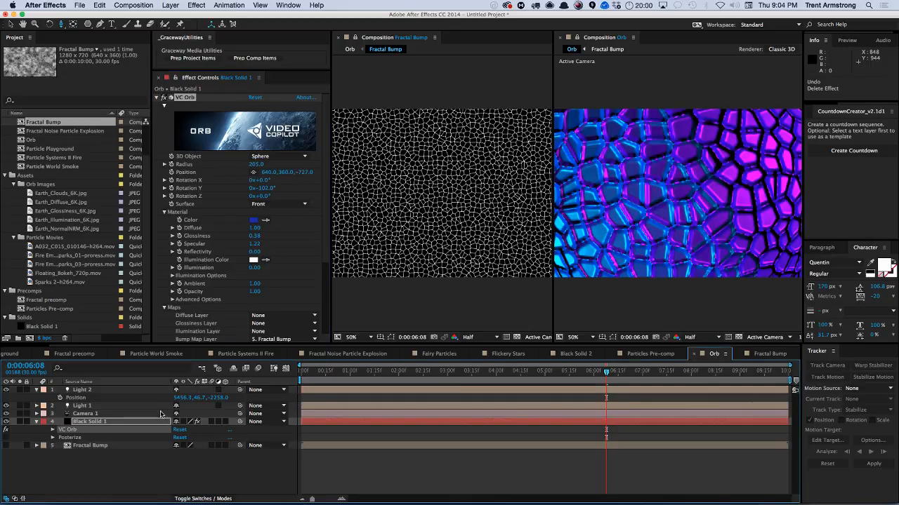
scroll(299, 266, "down", 5)
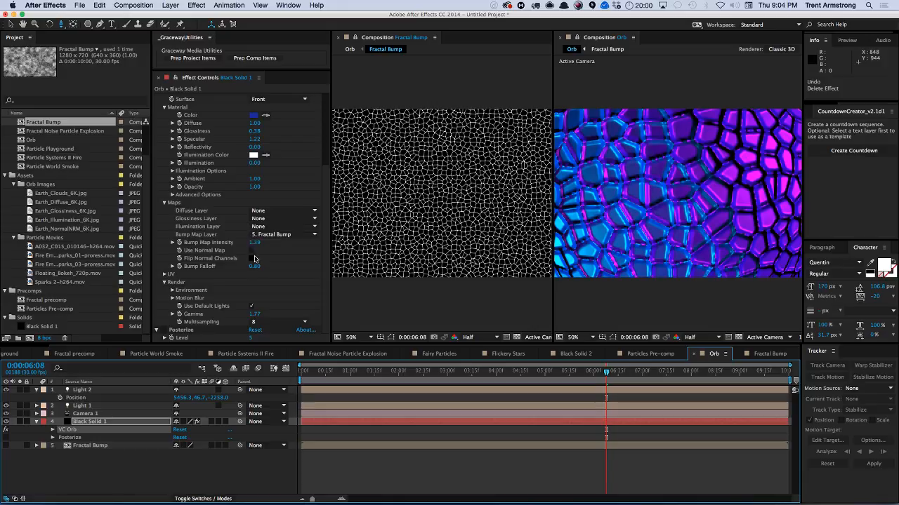
mouse_move(255, 246)
left_mouse_down()
mouse_move(206, 249)
mouse_move(248, 248)
left_mouse_up()
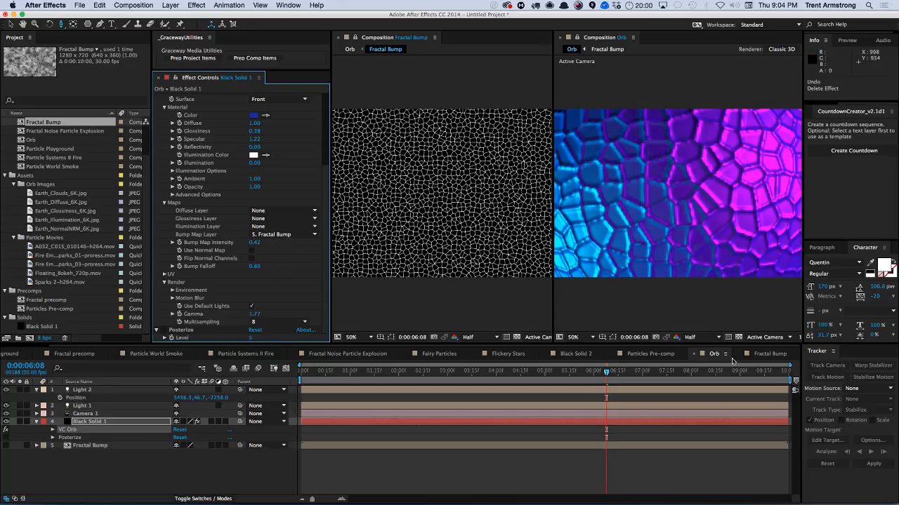
Toggle the cell pattern's Invert option off and delete the Cell Pattern effect.
left_click(765, 353)
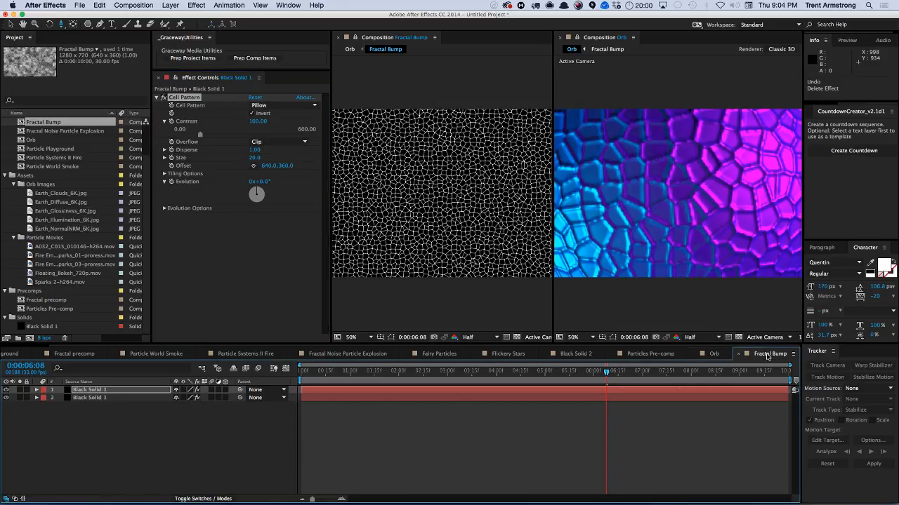
left_click(264, 115)
left_click(263, 115)
left_click(263, 115)
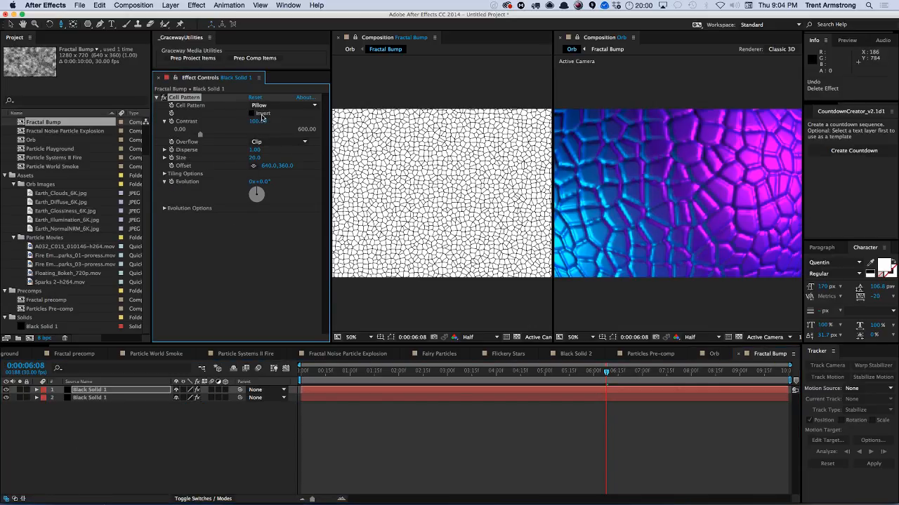
left_click(263, 116)
left_click(263, 114)
key("Delete")
Apply the Fractal Noise effect to the top solid.
left_click(229, 5)
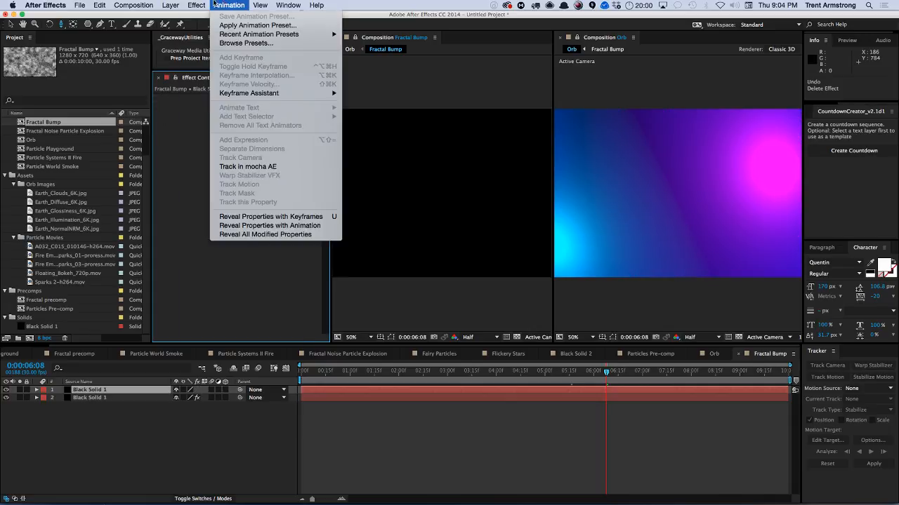
mouse_move(196, 5)
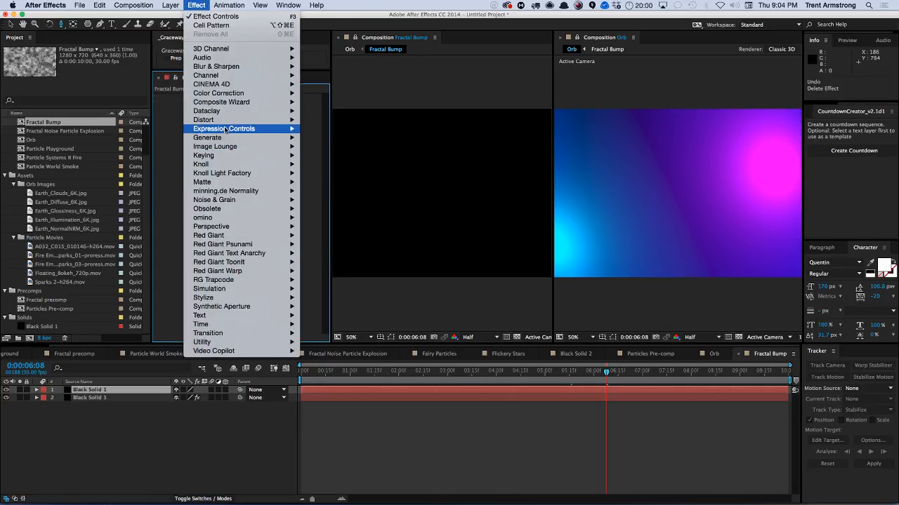
mouse_move(238, 201)
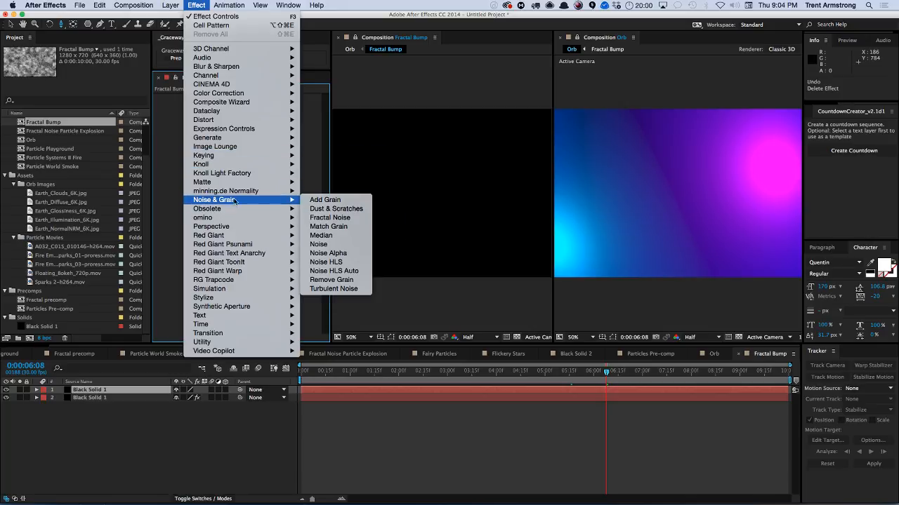
left_click(333, 219)
left_click(196, 5)
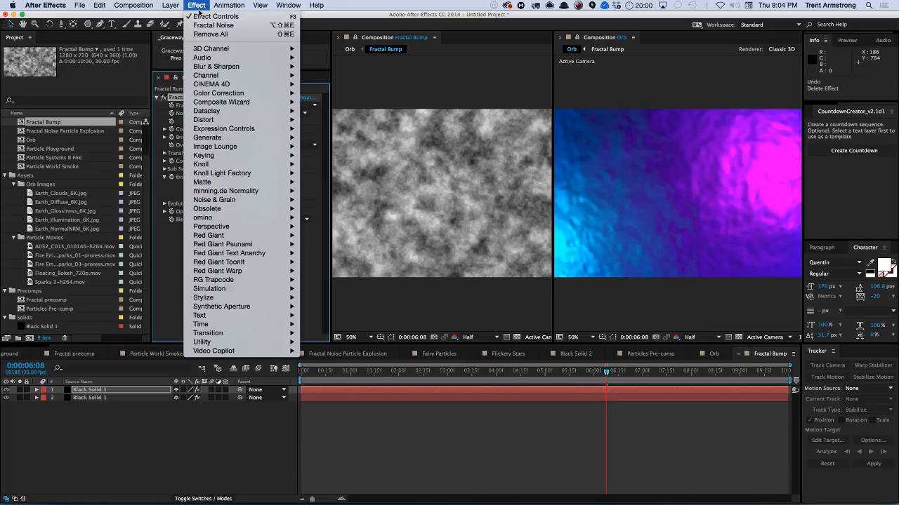
mouse_move(230, 138)
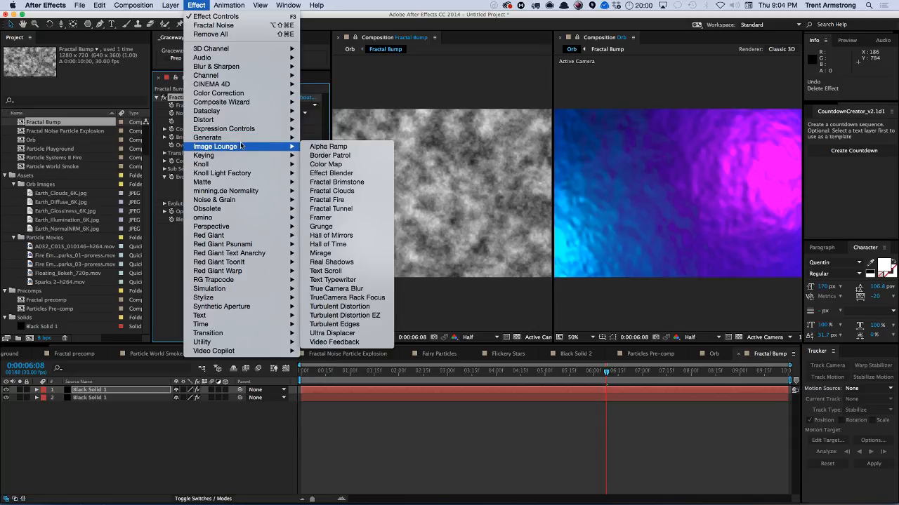
mouse_move(253, 298)
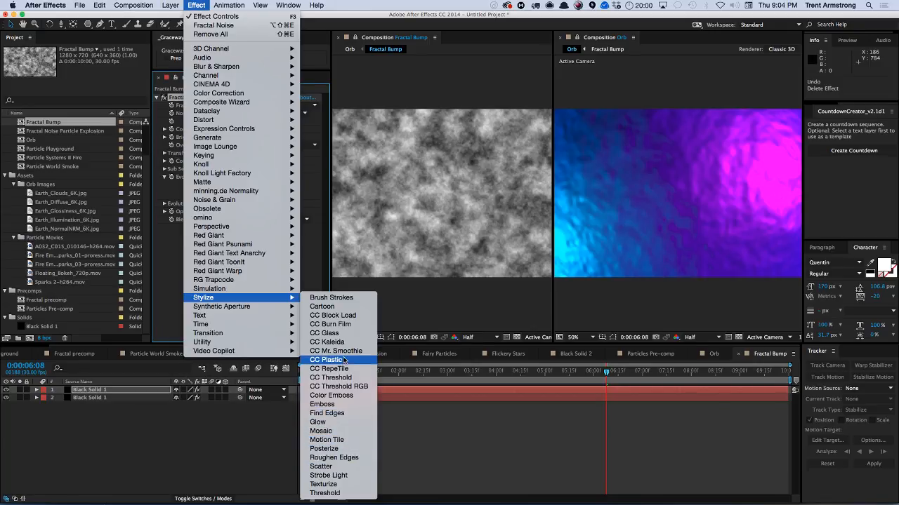
left_click(349, 297)
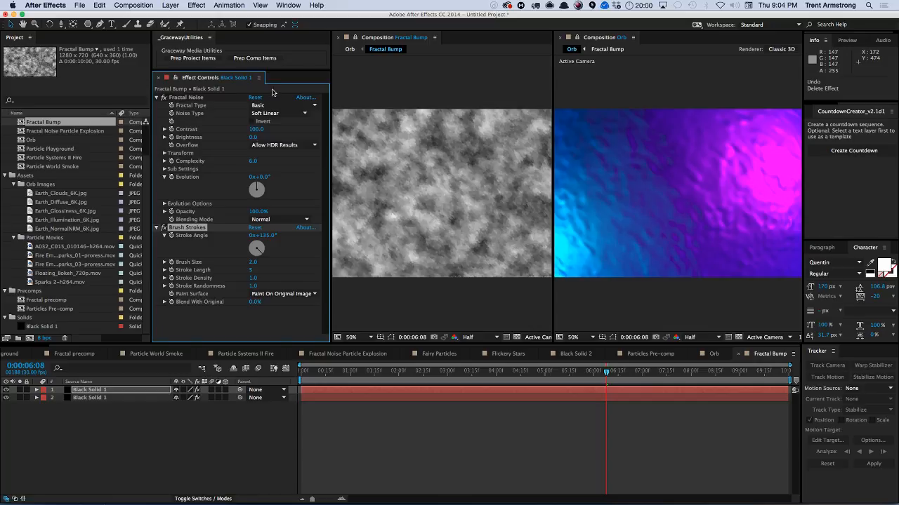
key("super+z")
Apply CC Threads to the solid, scrubbing its width to about 36.6 and setting Overlaps to 2.
left_click(200, 4)
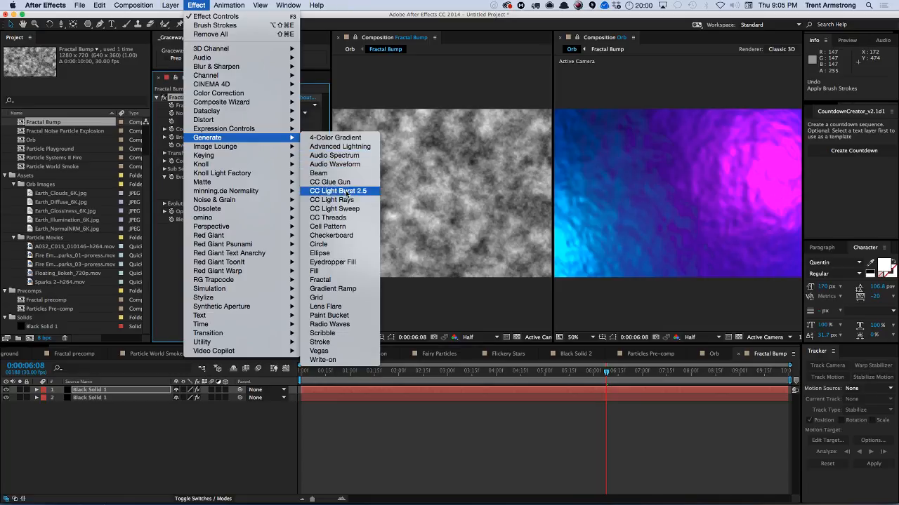
left_click(344, 217)
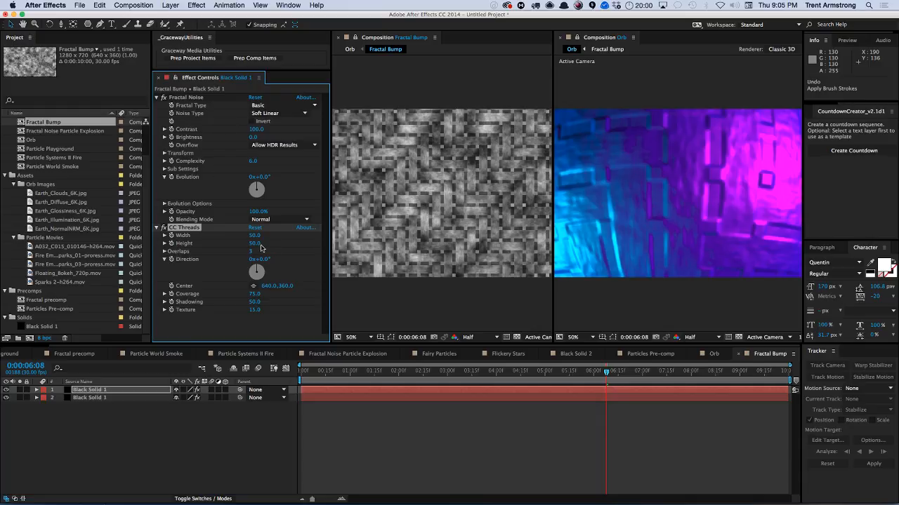
mouse_move(252, 236)
left_mouse_down()
mouse_move(233, 238)
mouse_move(255, 260)
mouse_move(251, 244)
left_mouse_up()
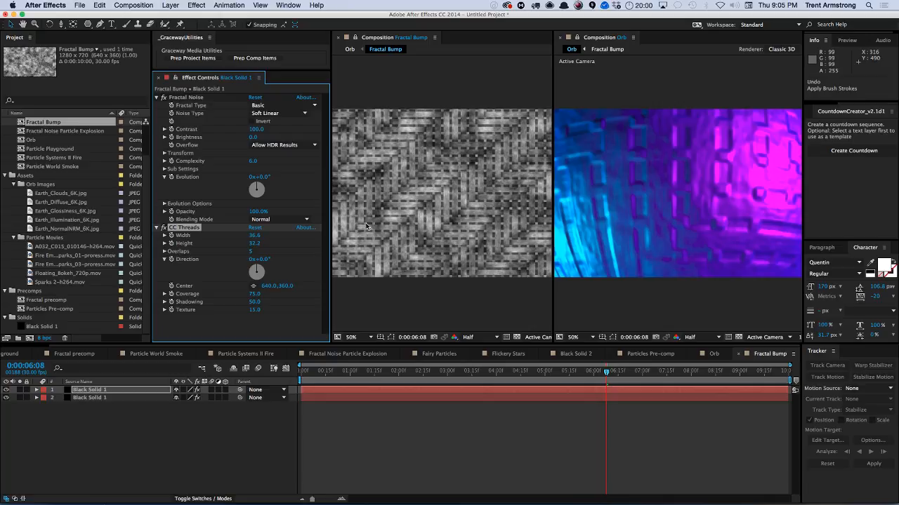
left_click(243, 251)
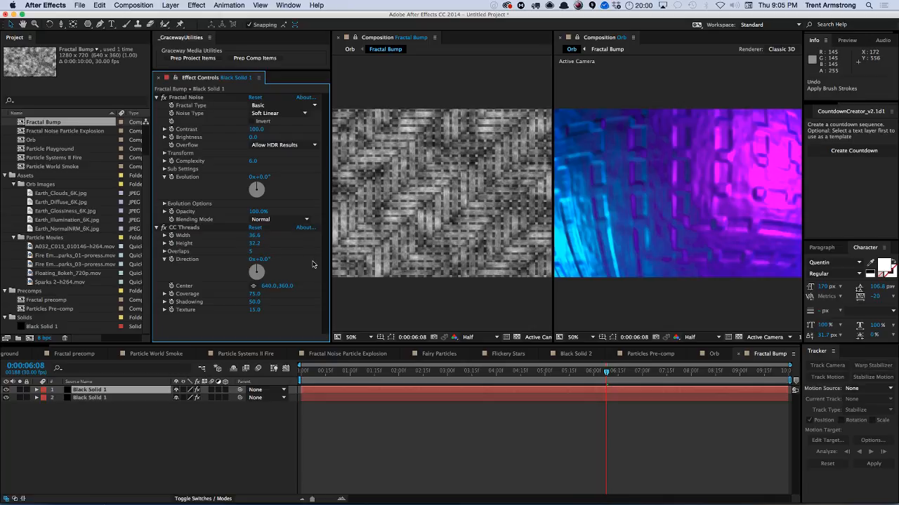
key("Return")
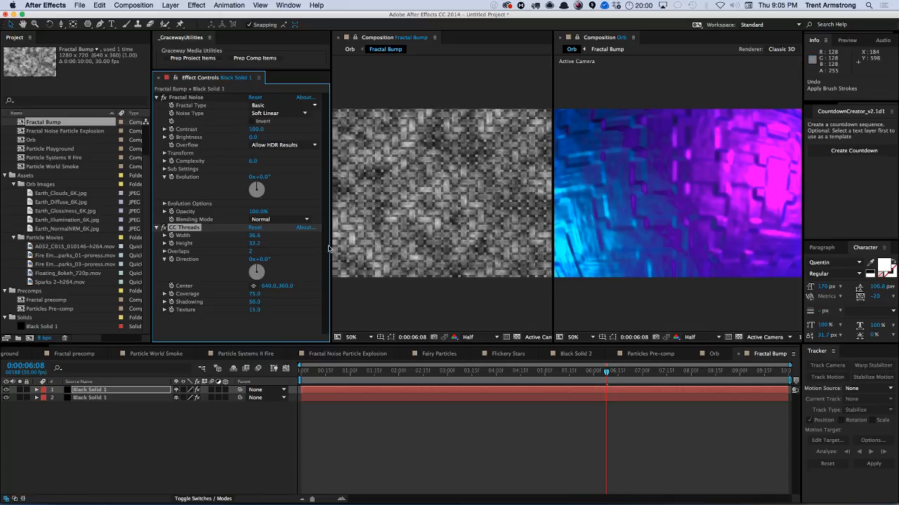
Resize the CC Threads to a width of about 19.2 and raise Coverage to about 85.5.
left_click(257, 235)
type("10")
key("Return")
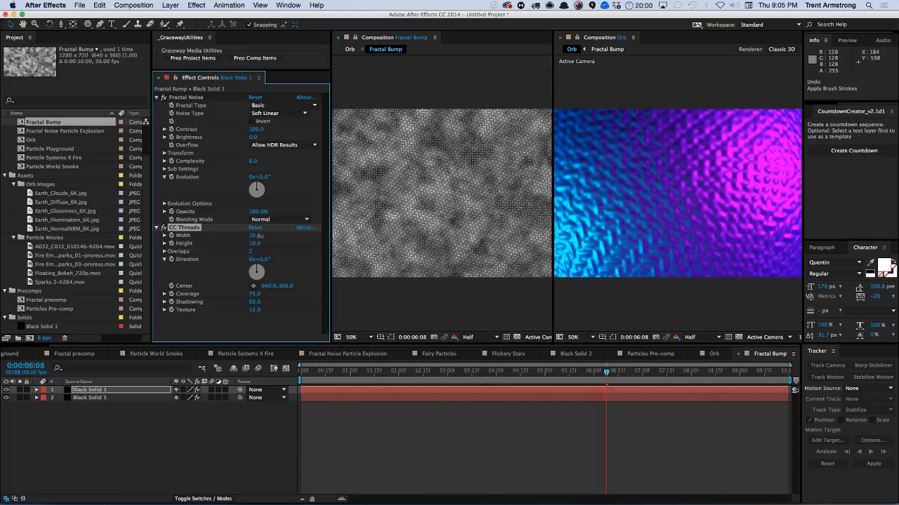
left_click_drag(257, 236, 285, 260)
left_click_drag(254, 294, 276, 295)
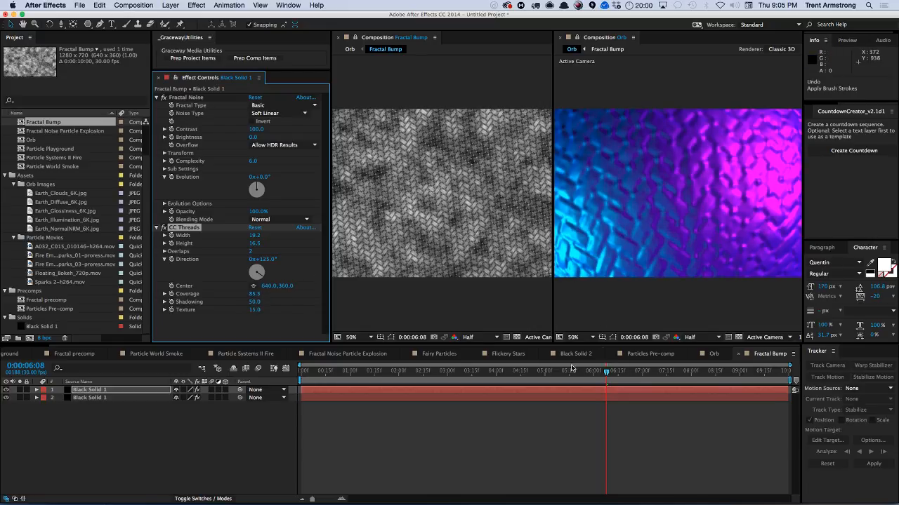
Switch the Orb view to full resolution and orbit the camera to frame the whole textured sphere.
left_click(682, 315)
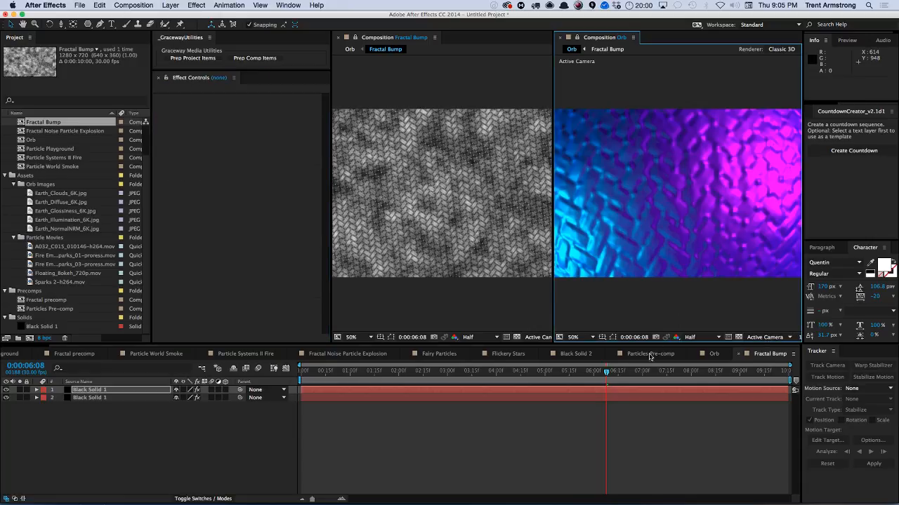
key("super+j")
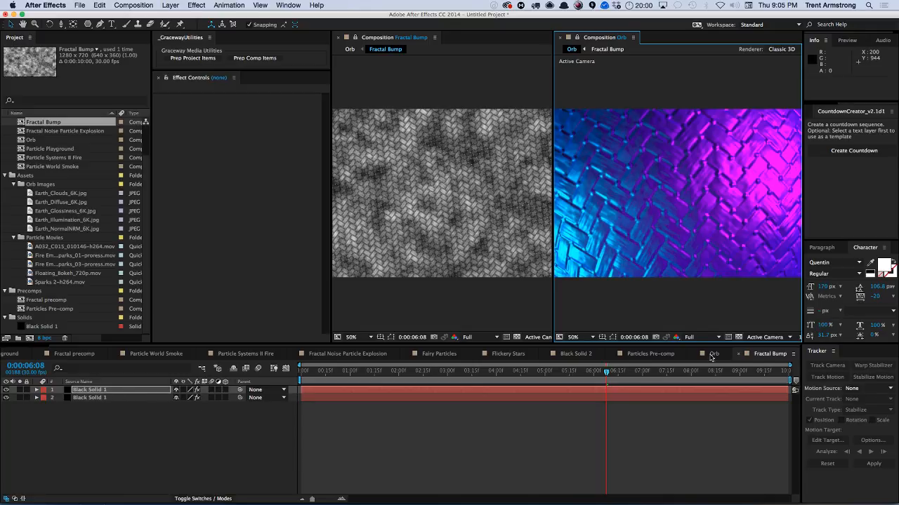
left_click(722, 353)
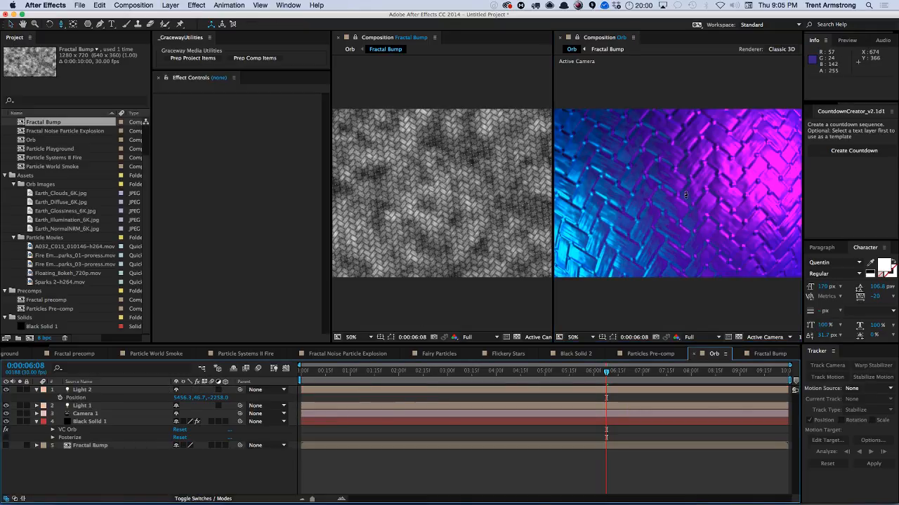
mouse_move(688, 197)
left_mouse_down()
mouse_move(673, 210)
mouse_move(691, 198)
left_mouse_up()
key("c")
left_click_drag(684, 201, 686, 222)
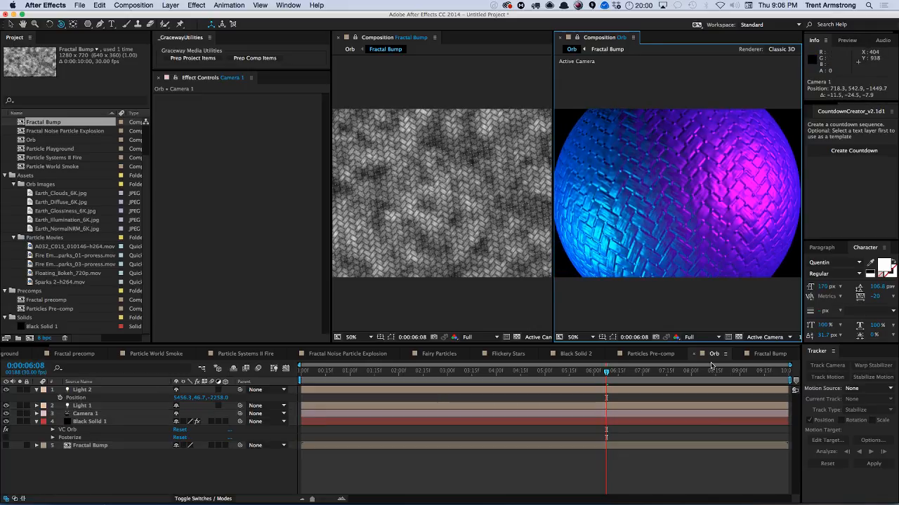
Raise the orb's Bump Map Intensity to about 0.49.
left_click(118, 422)
scroll(261, 238, "down", 5)
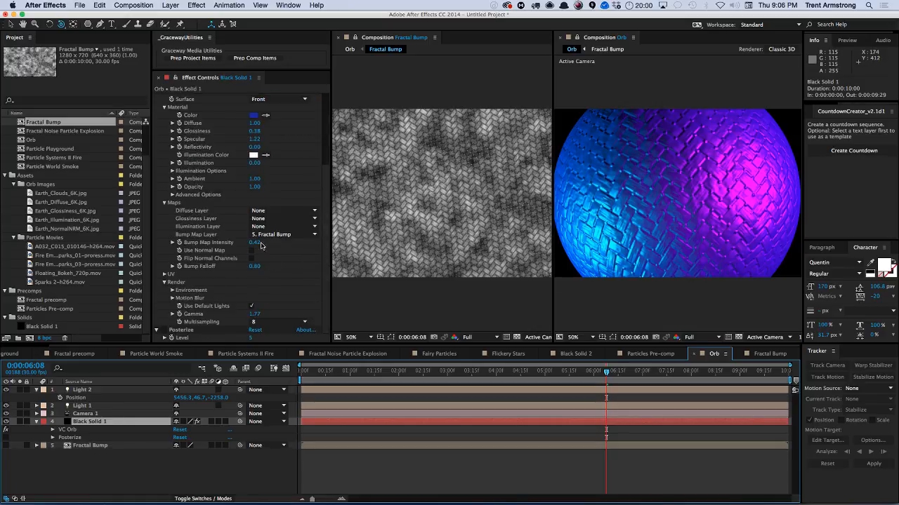
left_click(254, 241)
mouse_move(255, 241)
left_mouse_down()
mouse_move(195, 243)
mouse_move(265, 242)
left_mouse_up()
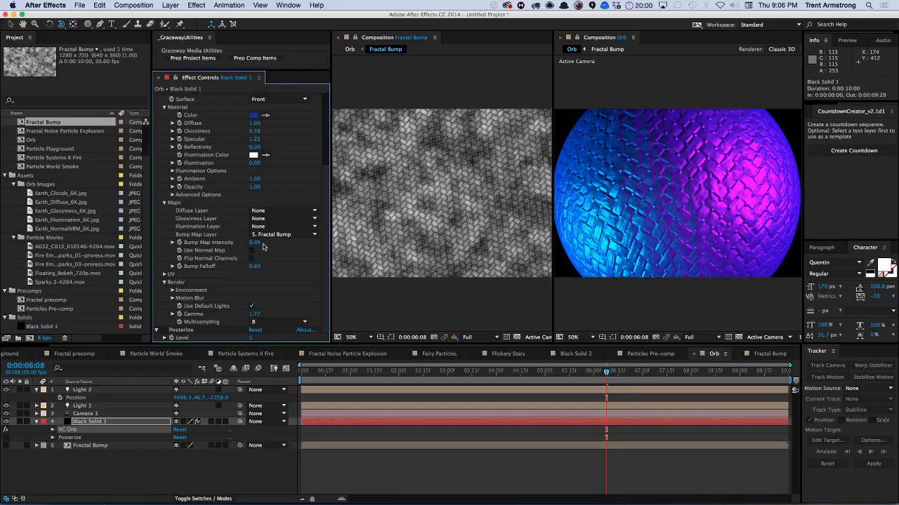
Set the orb's material color to a dark brown, 663616.
scroll(304, 165, "up", 1)
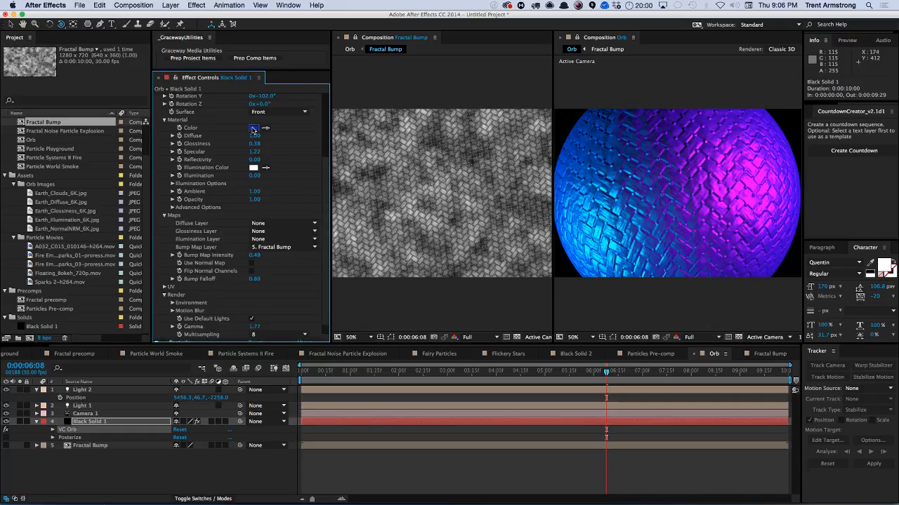
left_click(252, 130)
left_click_drag(126, 210, 99, 224)
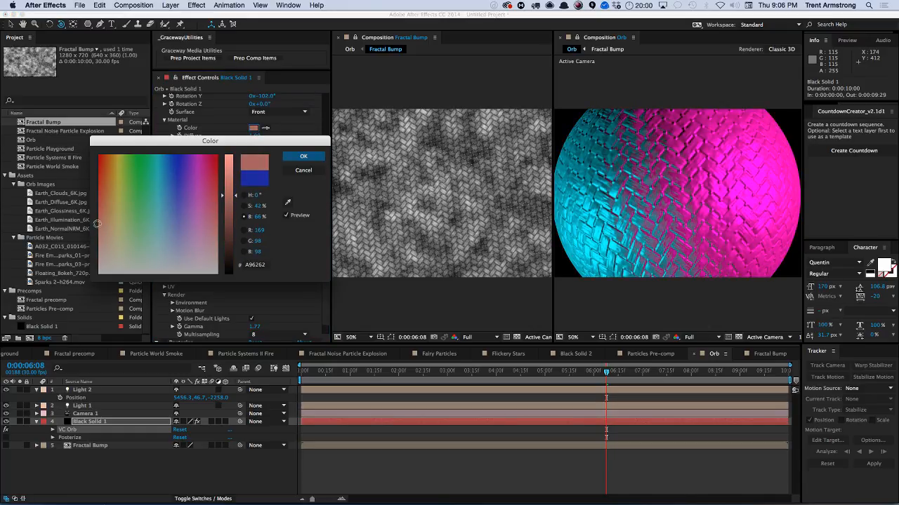
left_click_drag(229, 181, 229, 210)
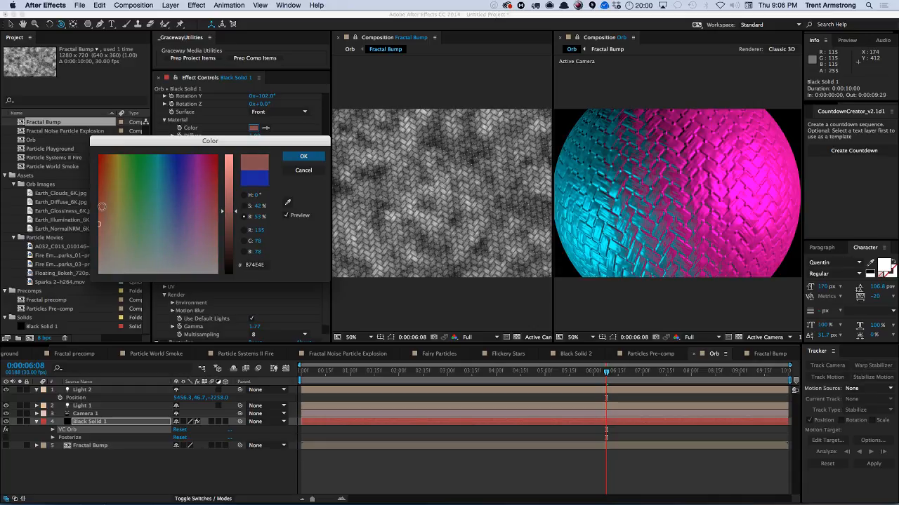
left_click_drag(102, 207, 111, 180)
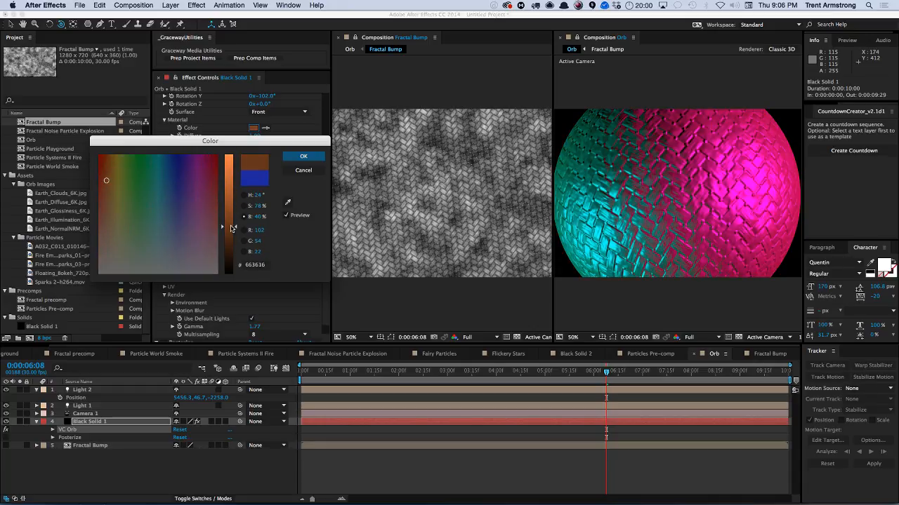
left_click(303, 156)
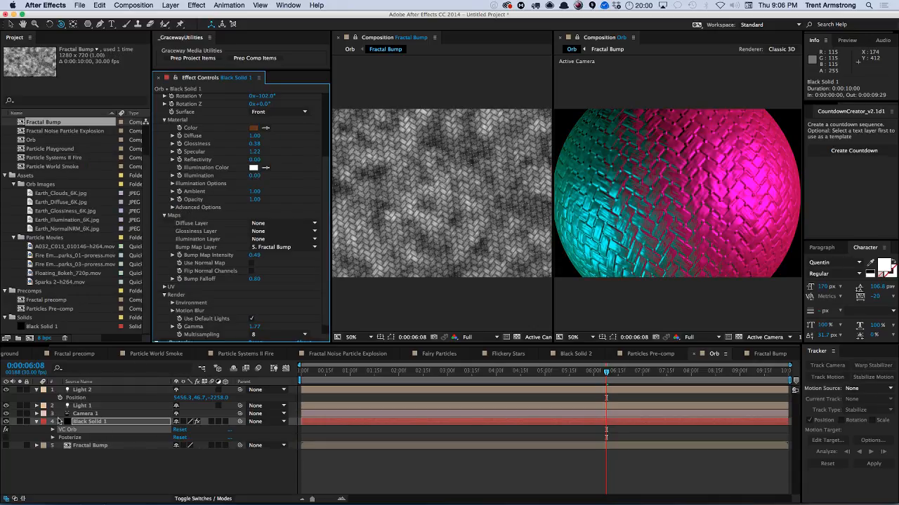
Turn off Light 1 and change Light 2's color to a pale warm cream.
left_click(7, 405)
left_click(83, 406)
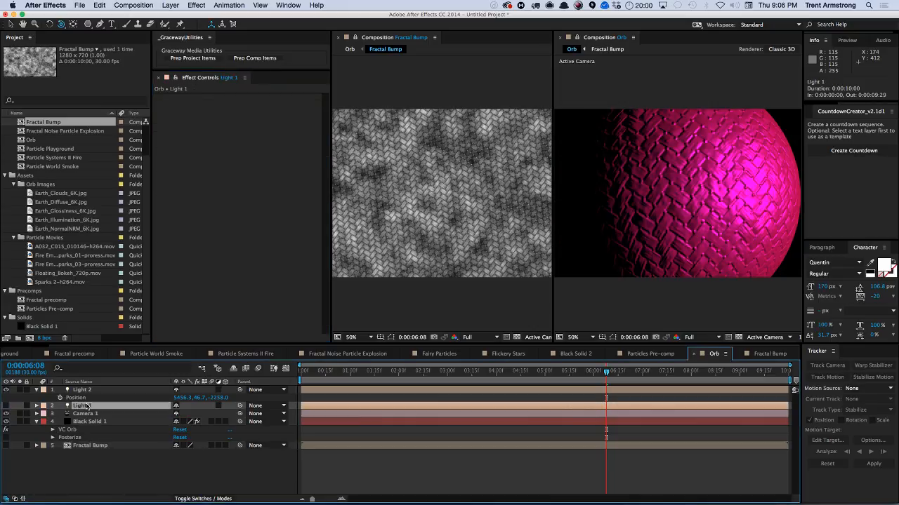
left_click(88, 391)
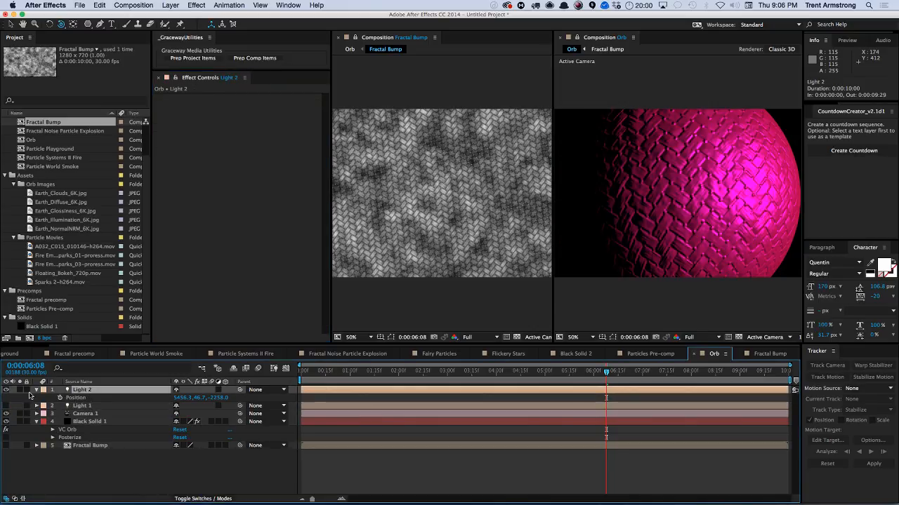
key("a")
key("a")
left_click(180, 413)
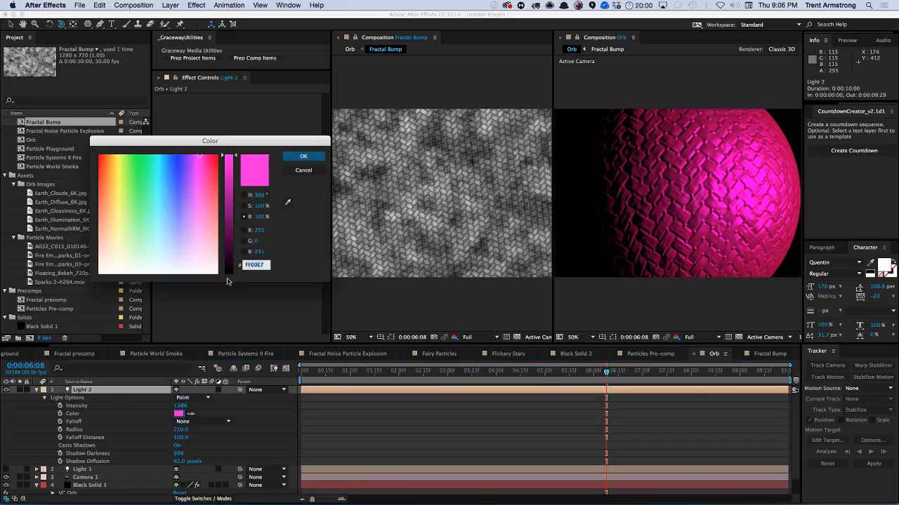
left_click_drag(117, 184, 109, 250)
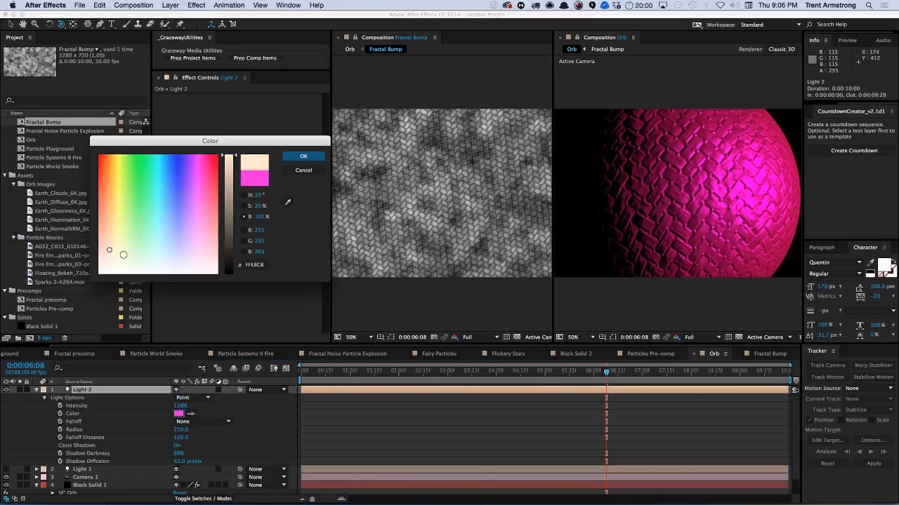
left_click(301, 155)
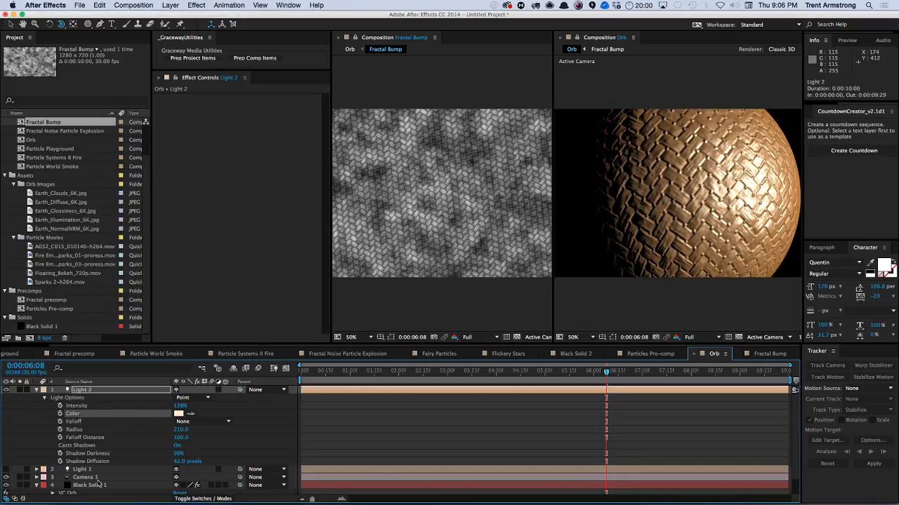
Adjust the orb to Diffuse about 0.32, Glossiness 0.50, Specular 0.12, and Rotation Y about −55°.
left_click(99, 484)
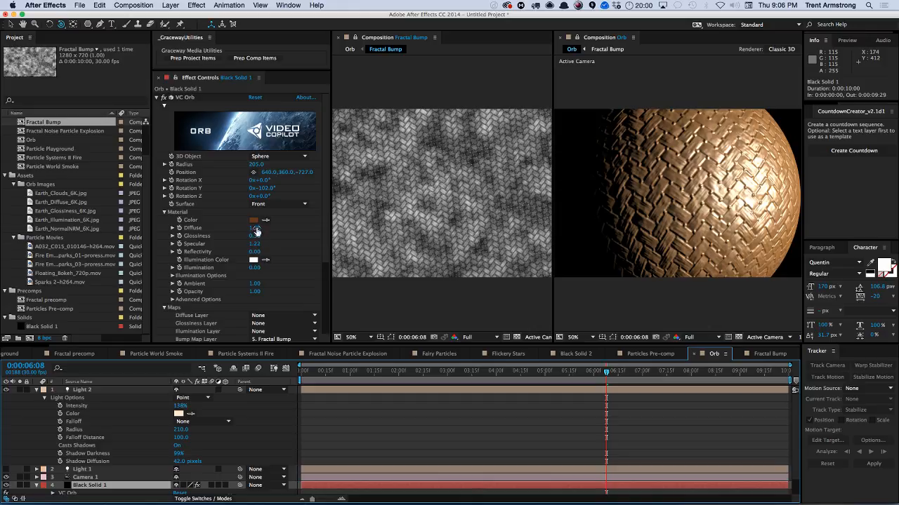
left_click_drag(255, 229, 197, 243)
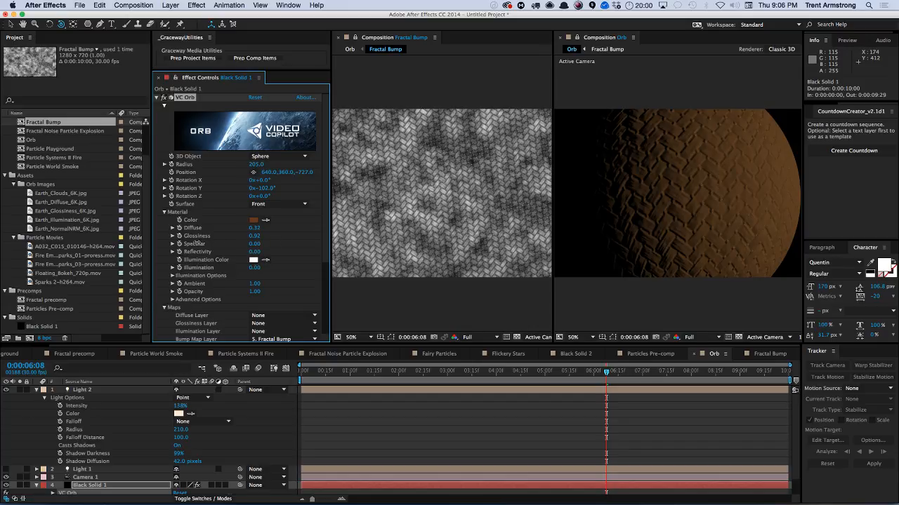
left_click_drag(255, 236, 295, 229)
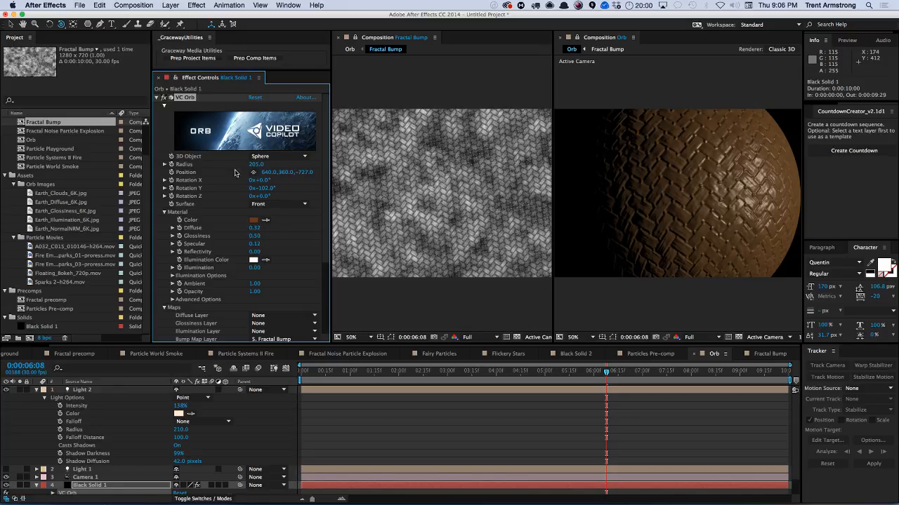
left_click_drag(261, 188, 286, 186)
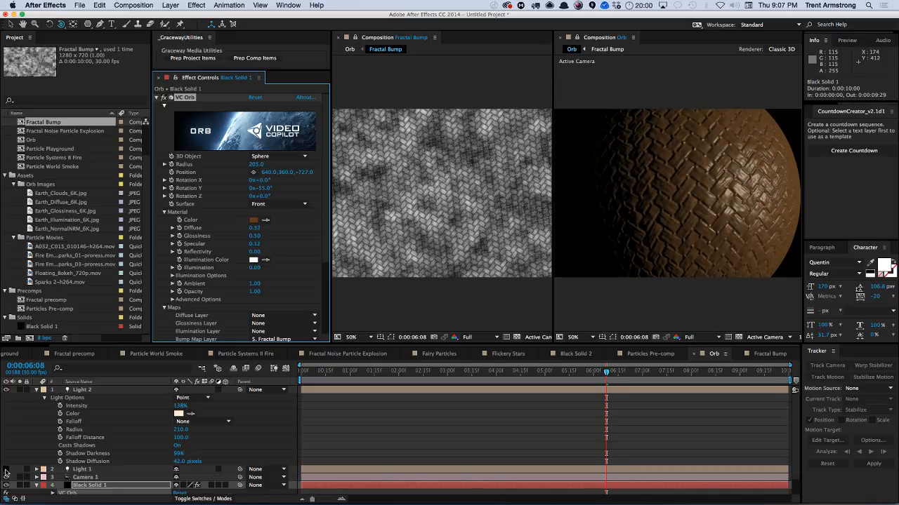
Turn Light 1 back on and change its color to a dark red.
left_click(5, 468)
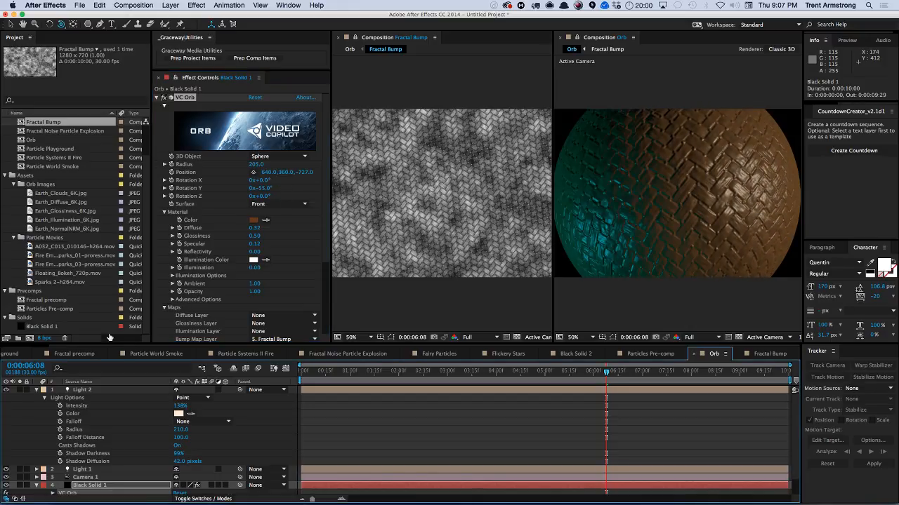
left_click(106, 469)
key("a")
key("a")
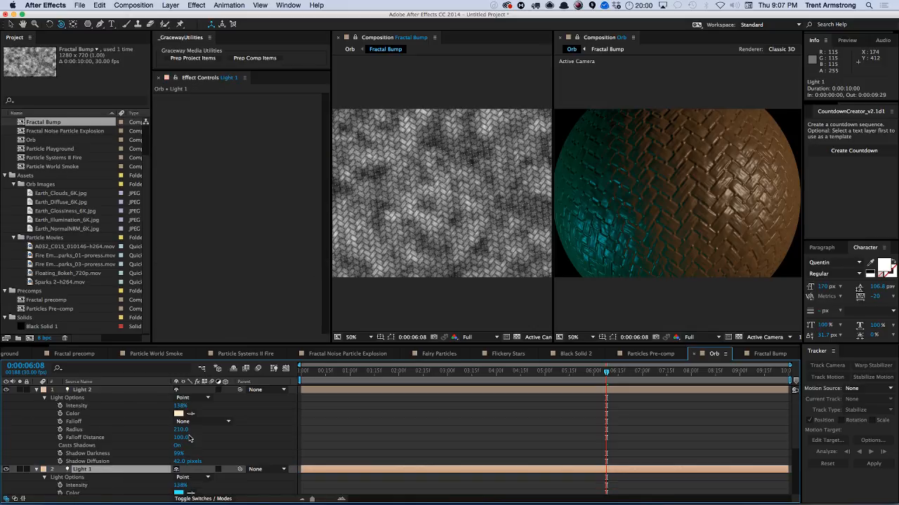
left_click(178, 492)
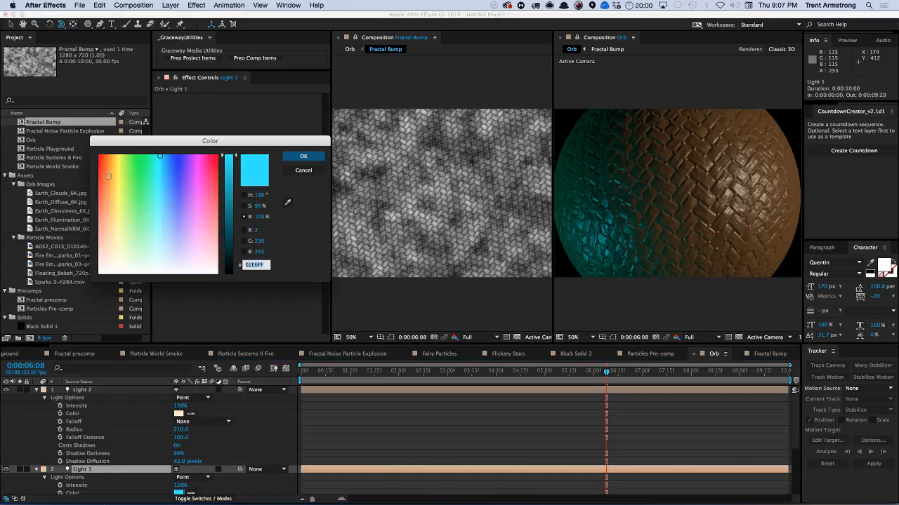
left_click(98, 182)
left_click_drag(223, 203, 224, 231)
left_click(303, 156)
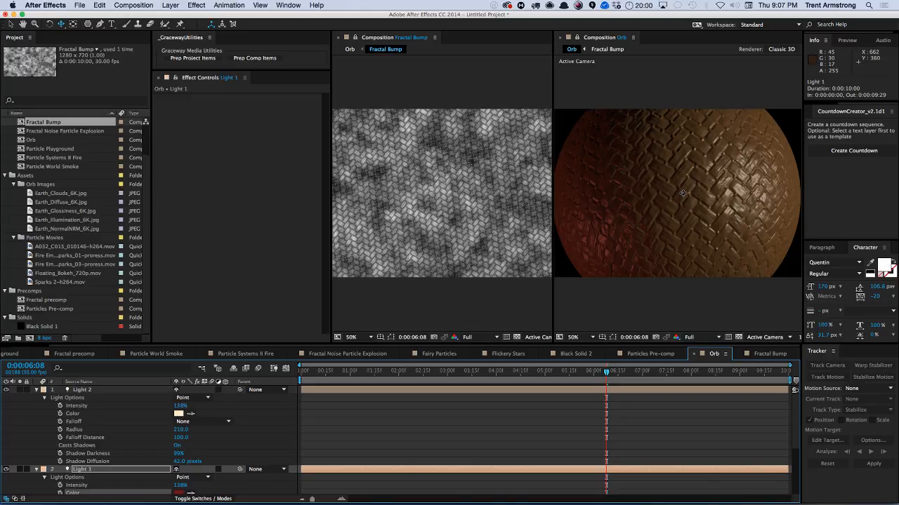
Enlarge the VC Orb radius to about 570 and move its position to about 465, 785 so the sphere's top fills the frame.
left_click_drag(683, 194, 645, 222)
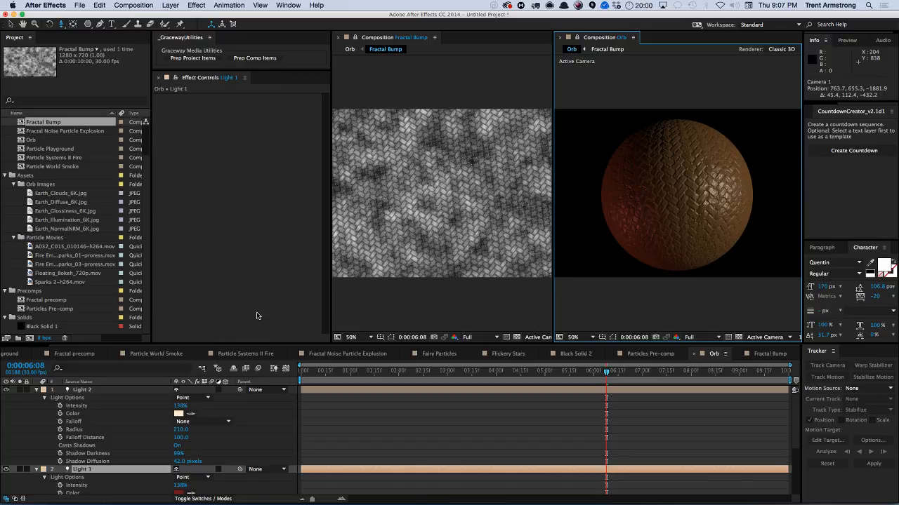
key("u")
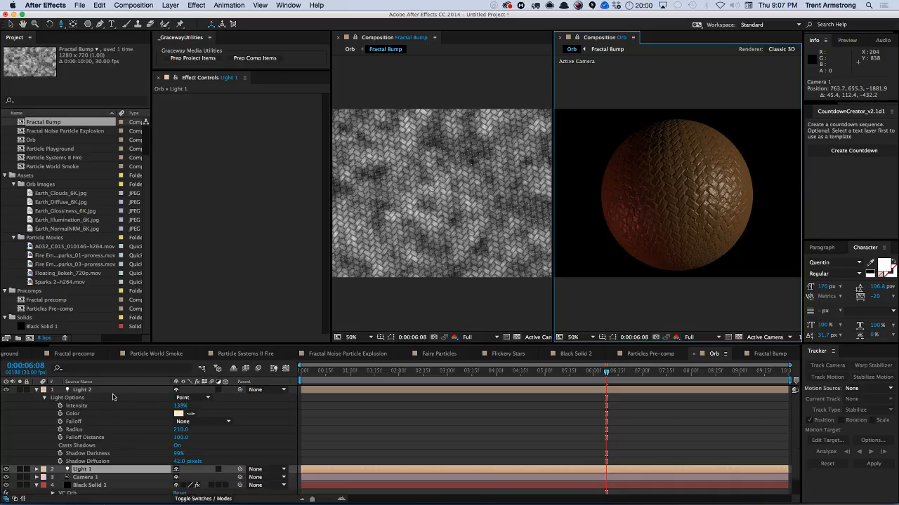
left_click(117, 390)
key("u")
left_click(102, 405)
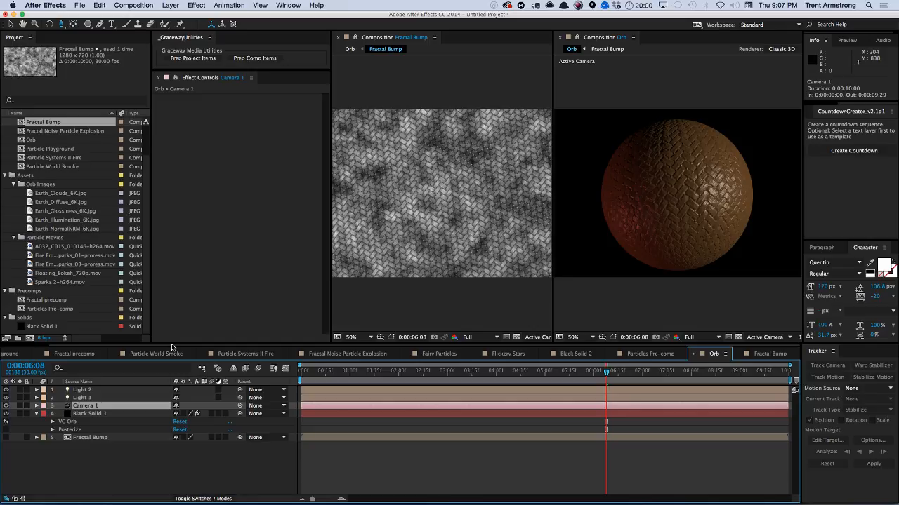
left_click(100, 414)
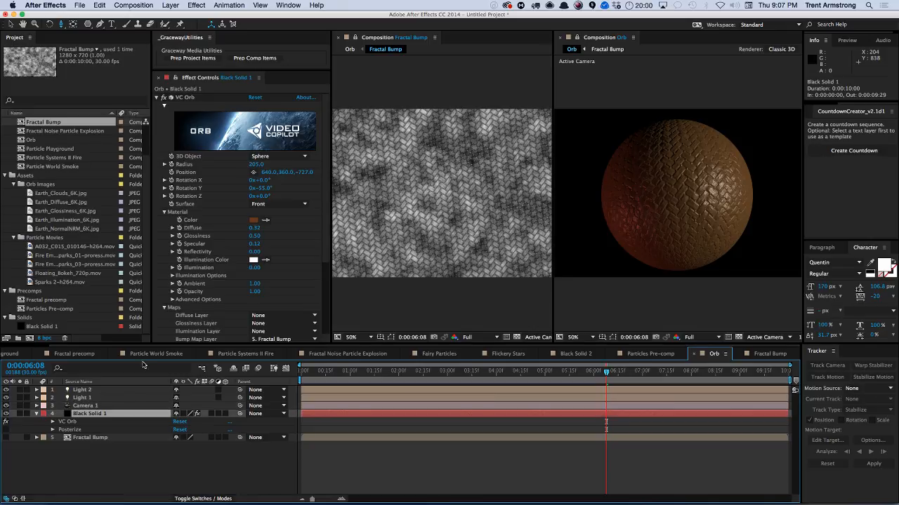
left_click_drag(256, 164, 687, 218)
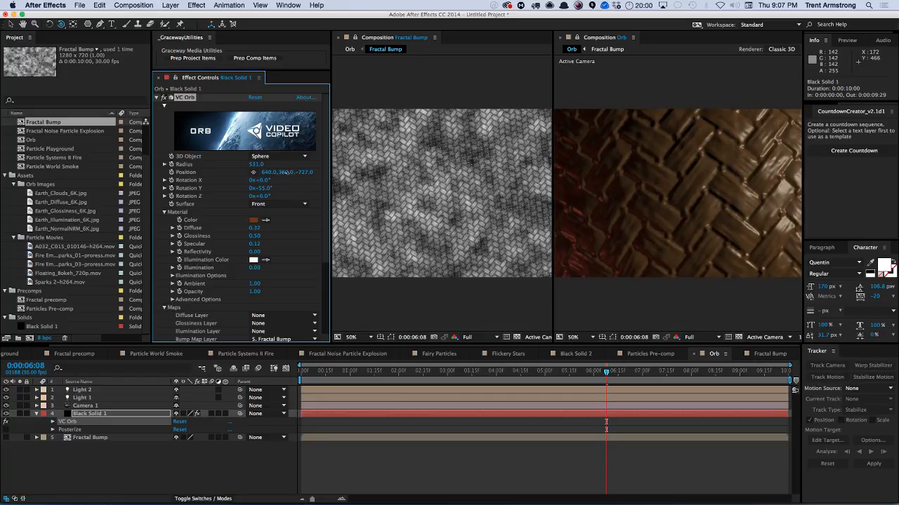
left_click_drag(284, 172, 491, 167)
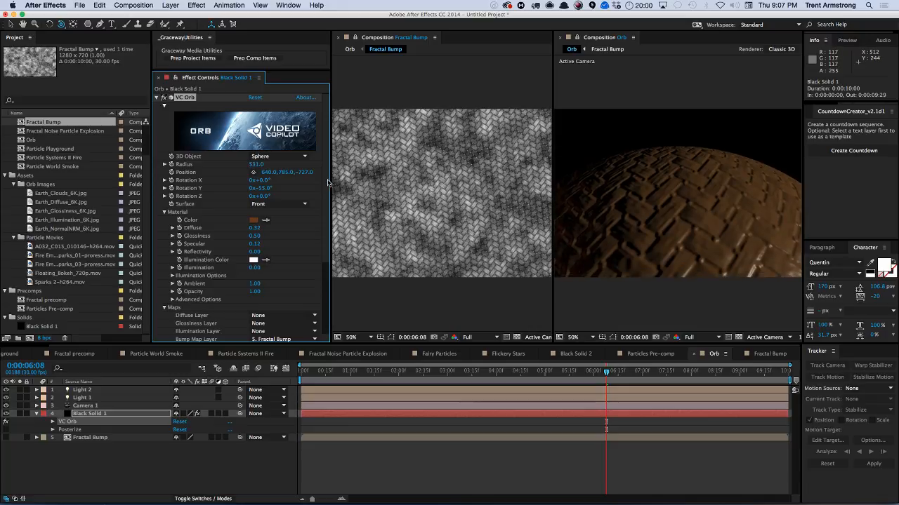
left_click_drag(272, 173, 194, 174)
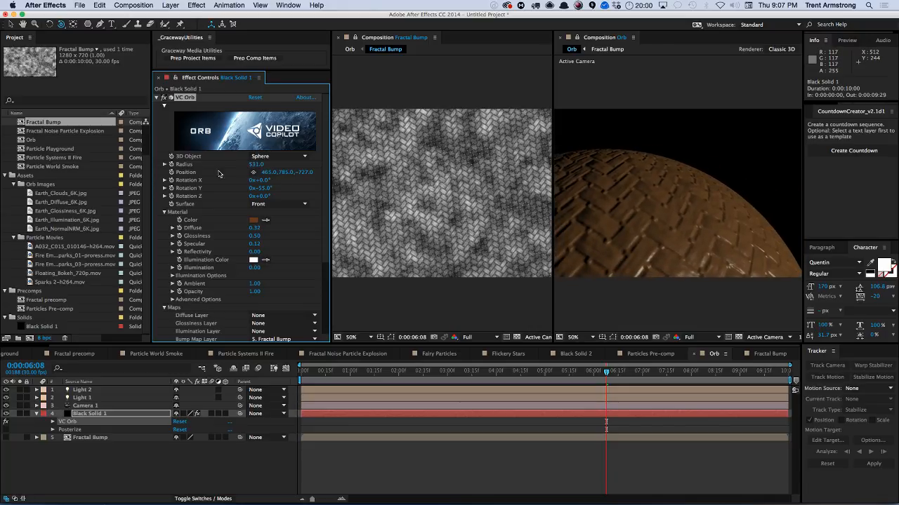
left_click_drag(256, 166, 451, 205)
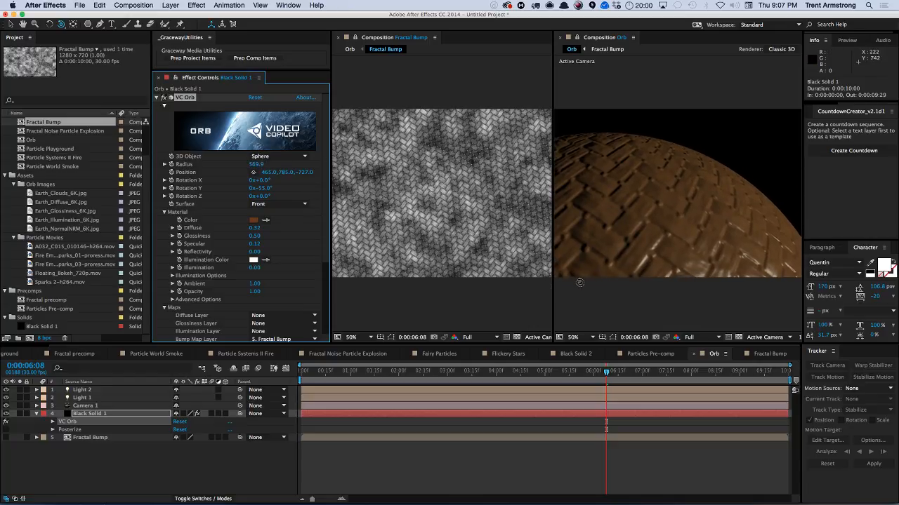
Resize the Fractal Bump composition to 2000 × 1500 px.
left_click(770, 354)
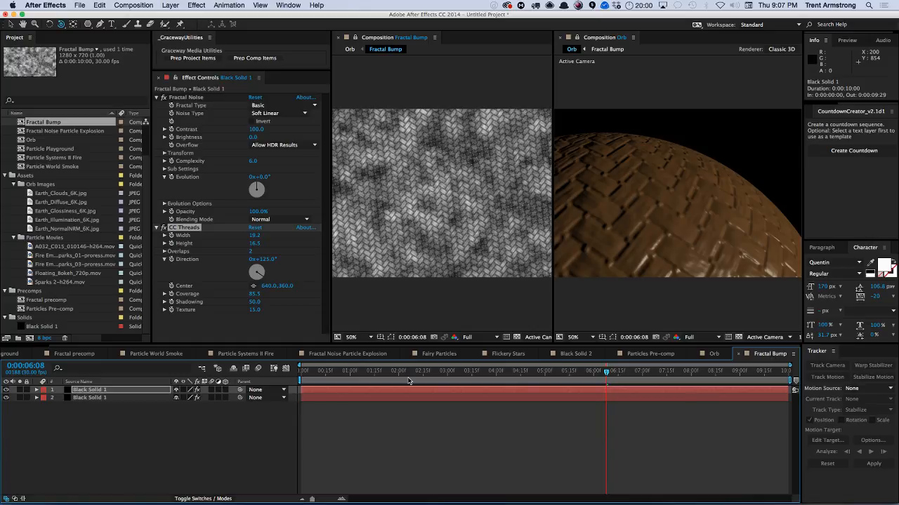
key("super+l")
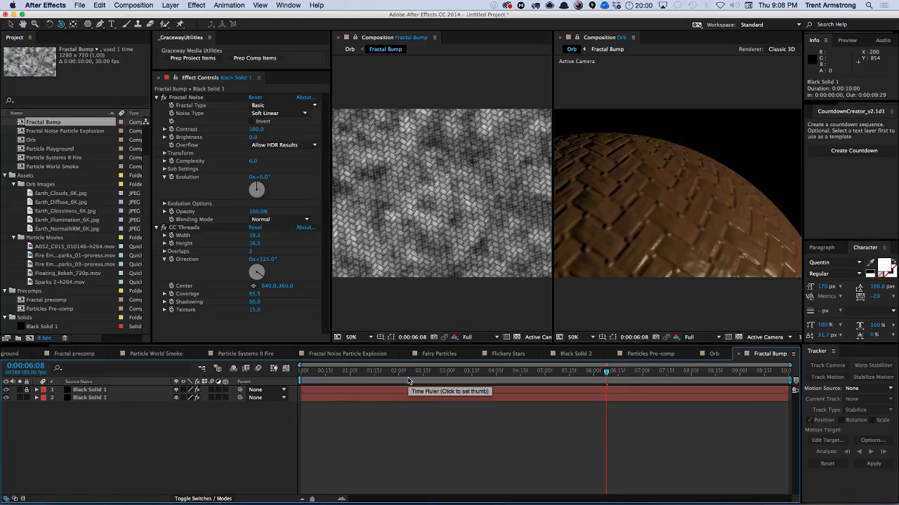
key("super+k")
key("Tab")
key("Tab")
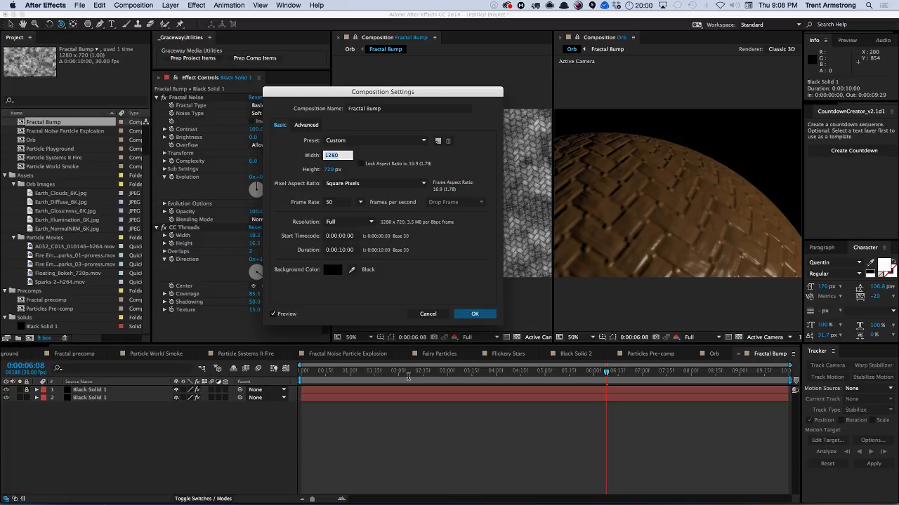
type("2000")
key("Tab")
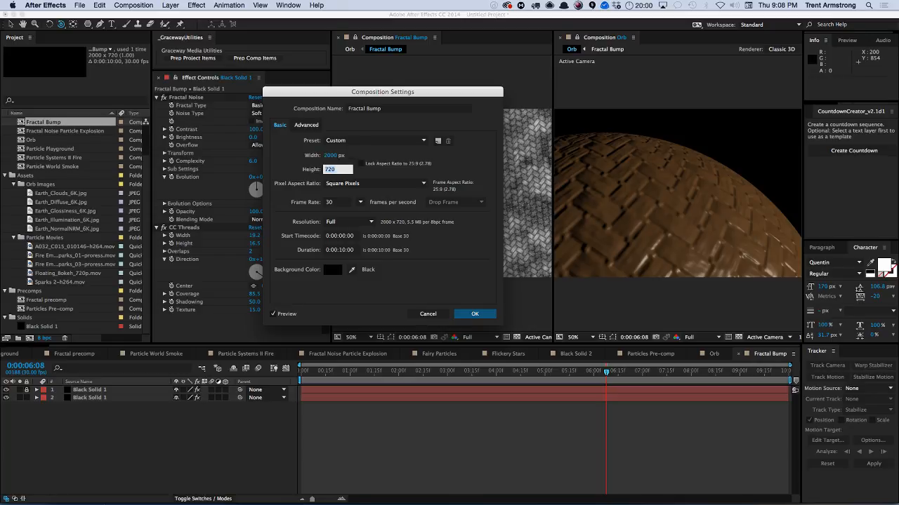
type("4")
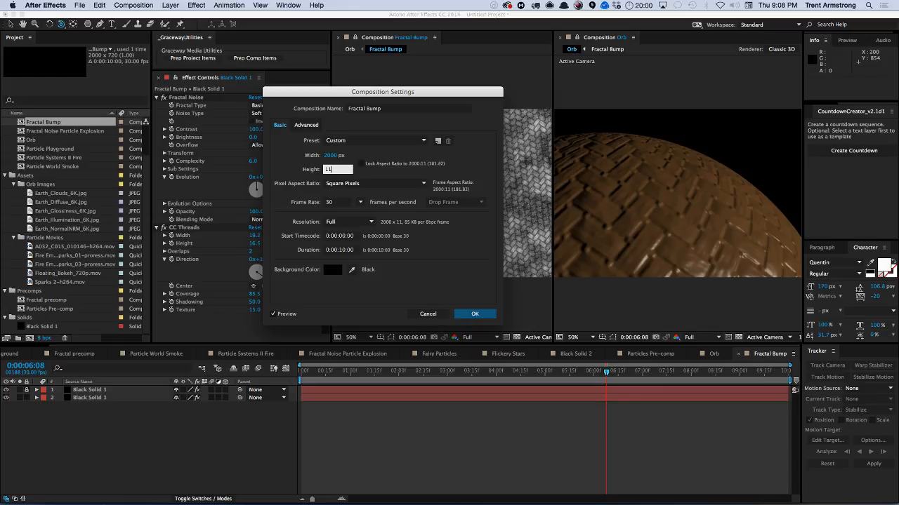
type("2")
key("BackSpace")
type("500")
key("Return")
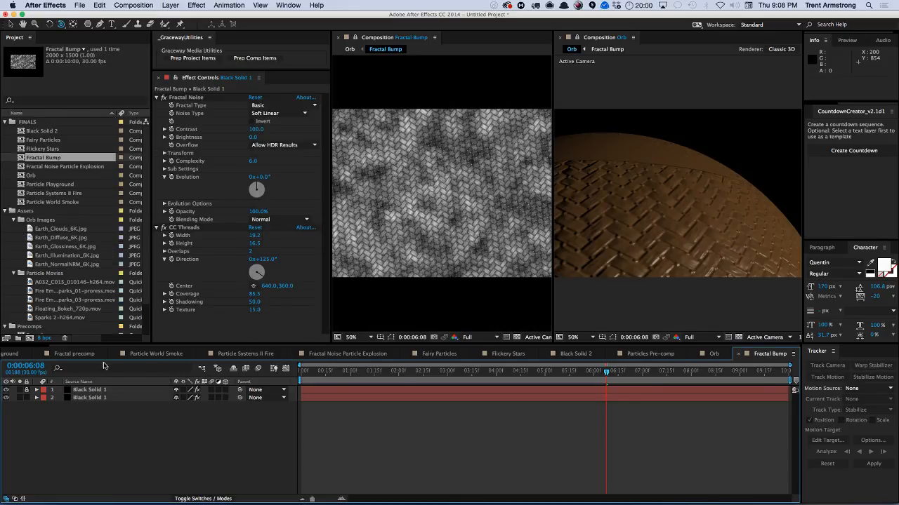
Try creating a comp-sized solid from both bump layers, then delete the added layer.
left_click(89, 390)
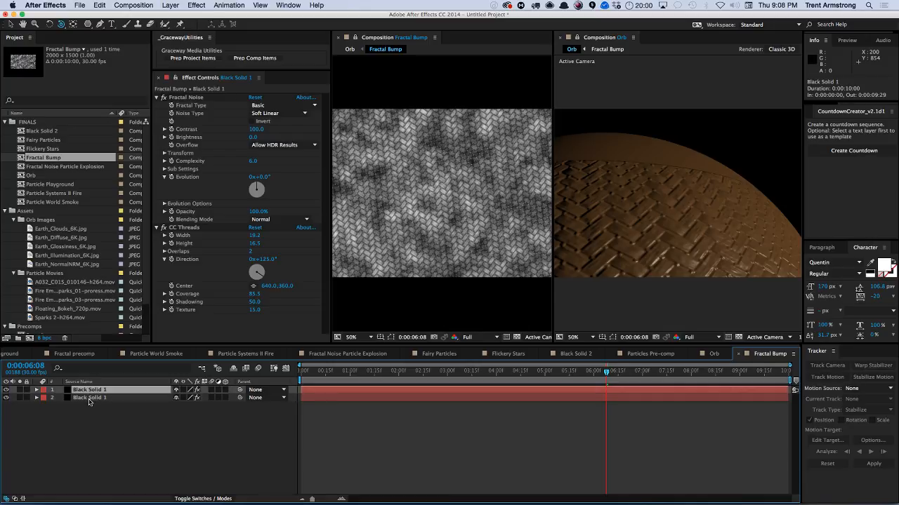
left_click(90, 397, "shift")
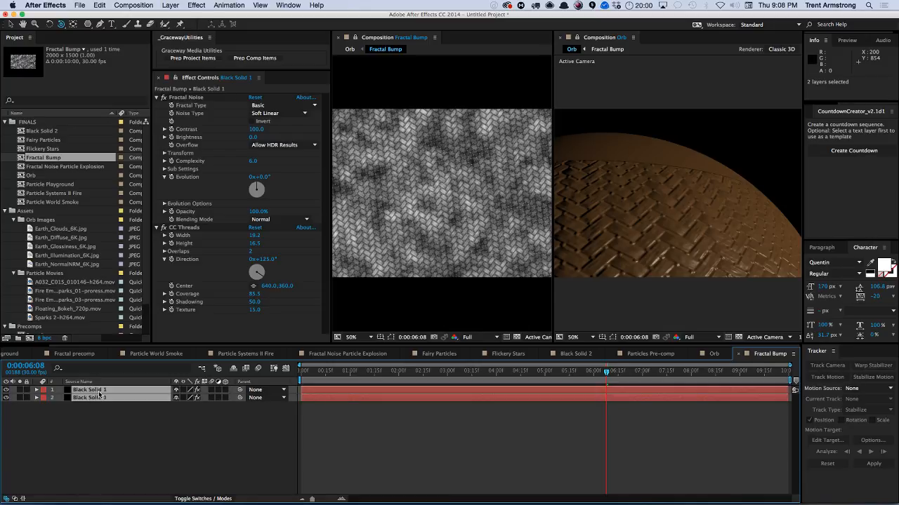
key("super+y")
left_click(108, 165)
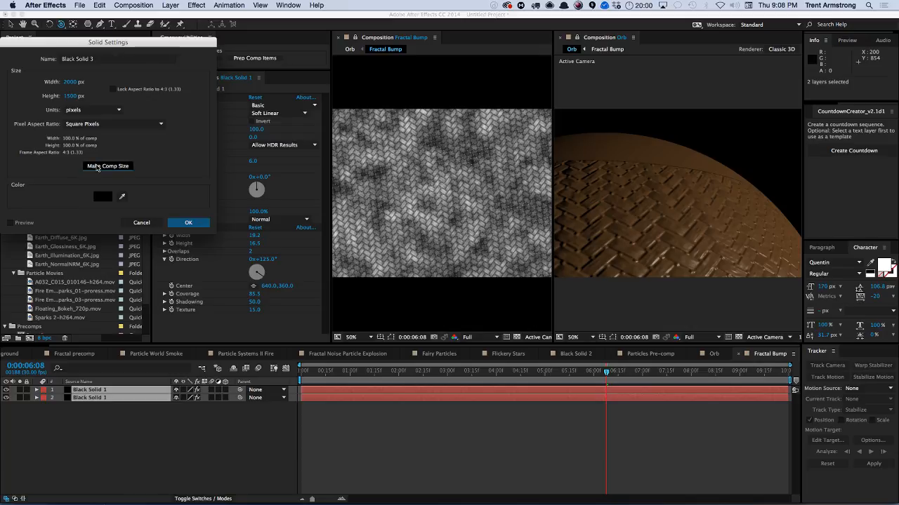
left_click(188, 223)
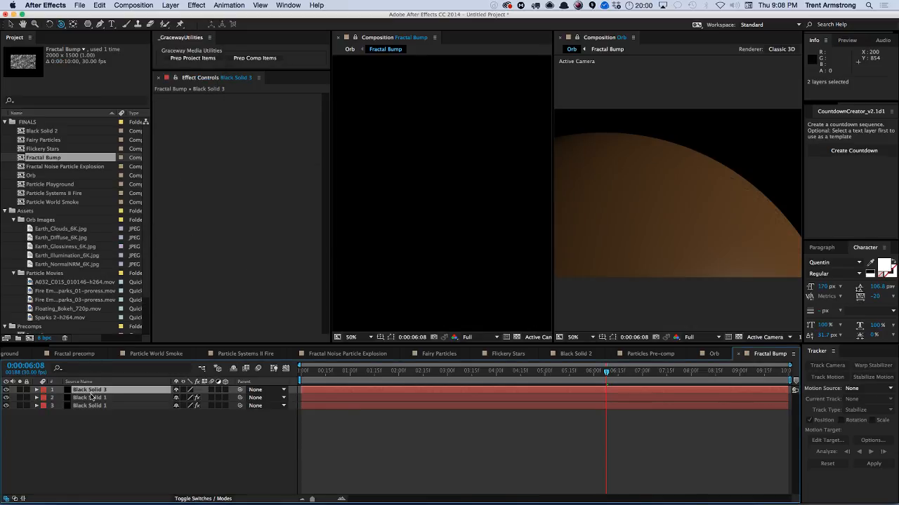
key("Delete")
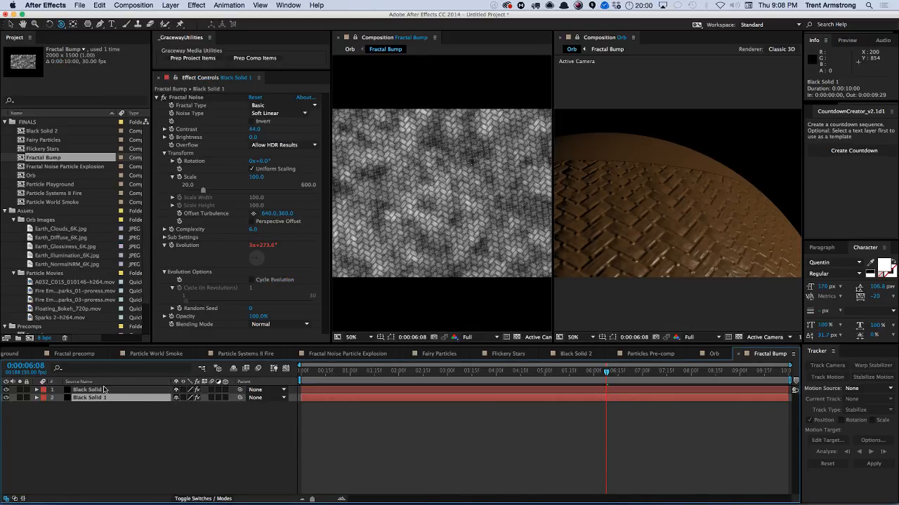
Create a new solid matching the composition size, 2000 × 1500 px.
key("super+y")
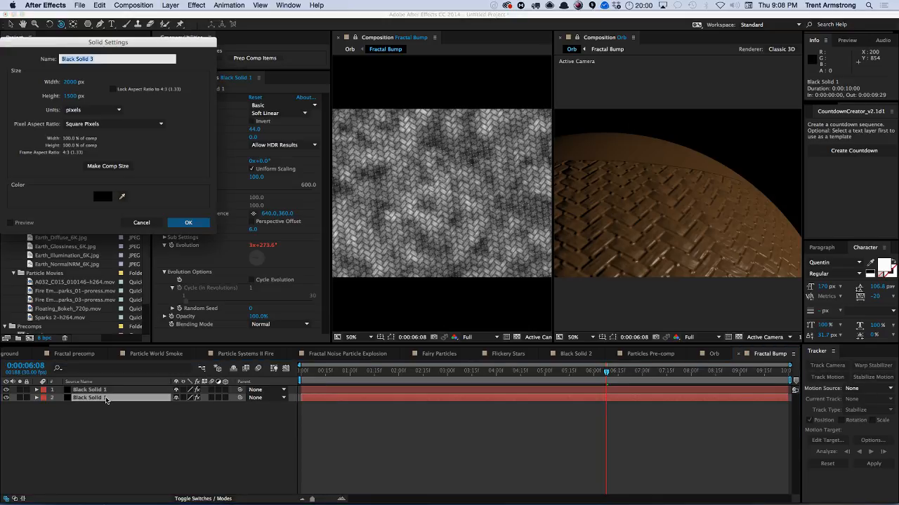
left_click(107, 165)
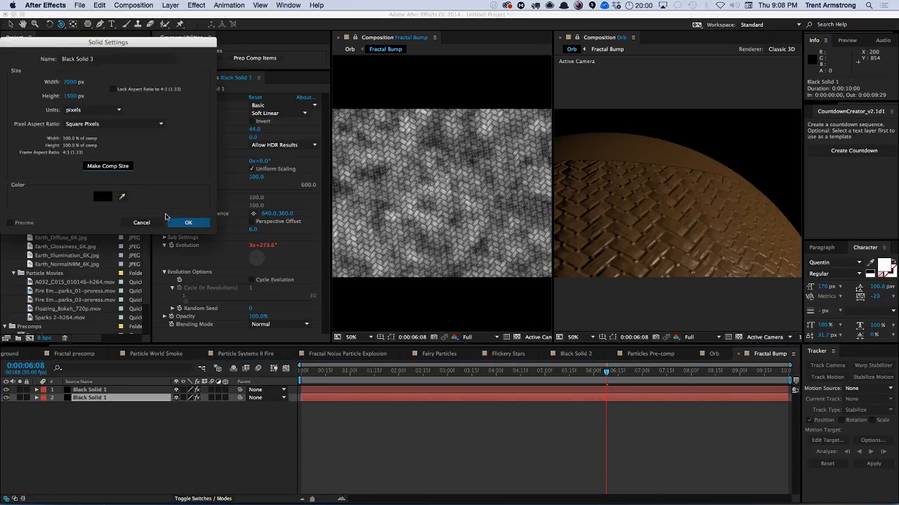
left_click(187, 222)
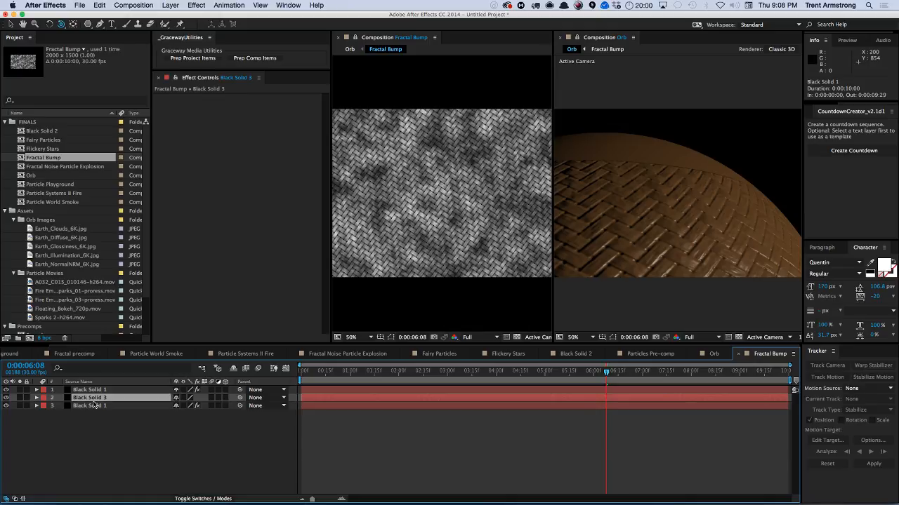
Try replacing the bump layers' source with the Black Solid 3 solid, then undo the layer clearing.
left_click(94, 405)
left_click(100, 391)
key("Delete")
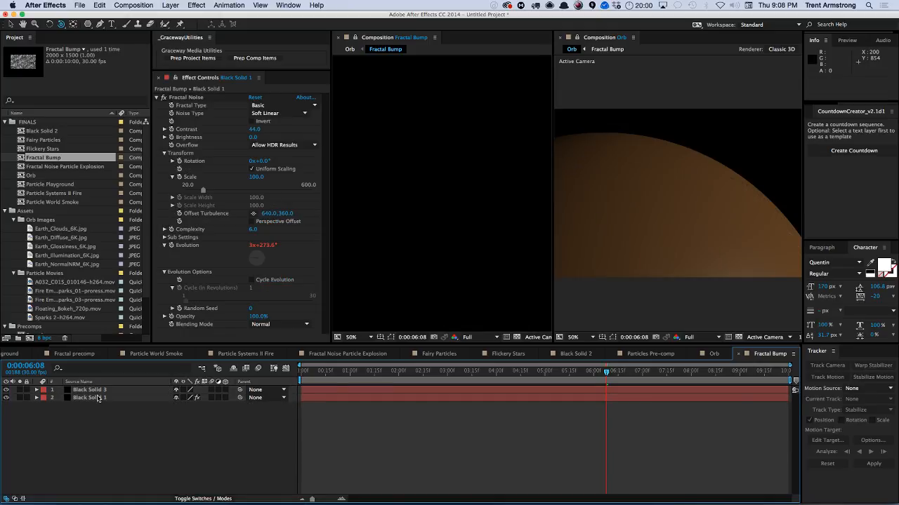
left_click(99, 390)
left_click(99, 398)
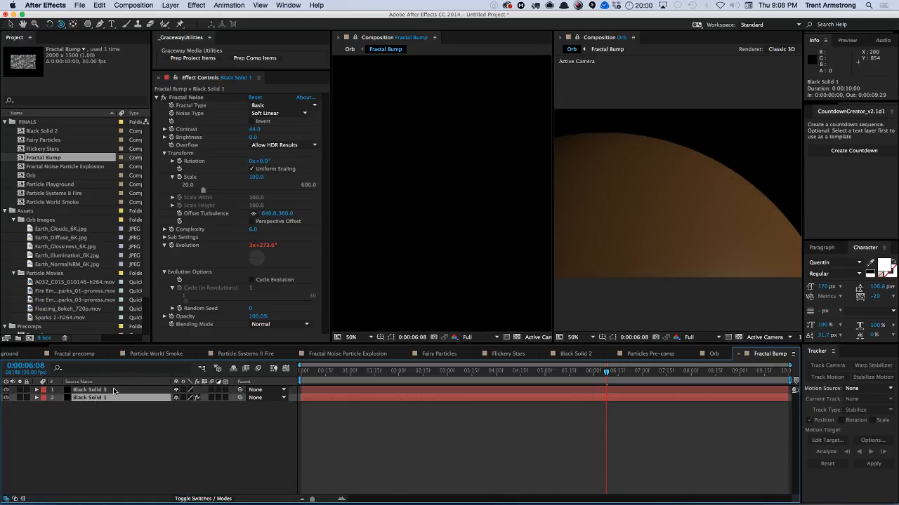
scroll(143, 317, "down", 3)
left_click(43, 319)
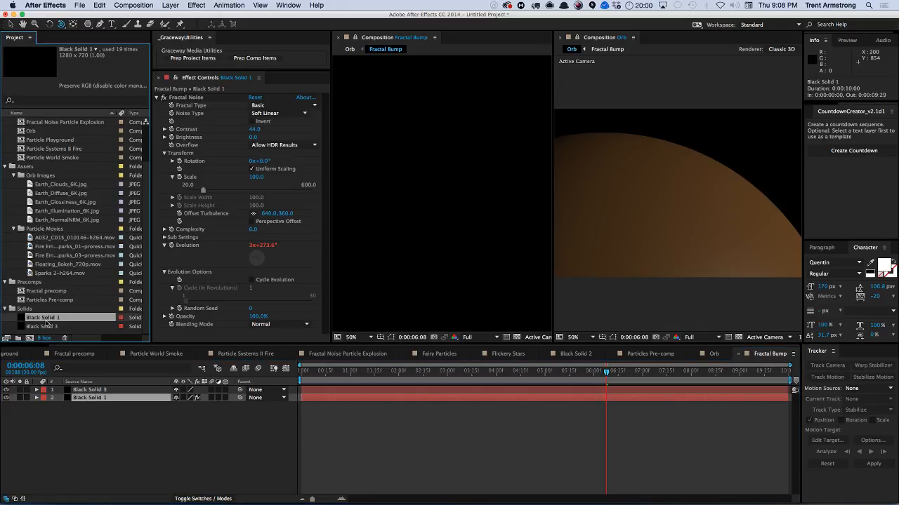
left_click(47, 327)
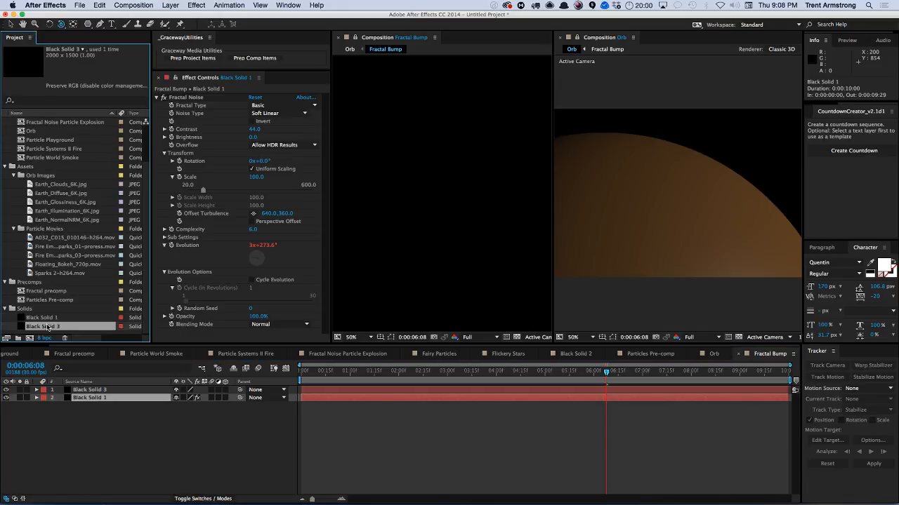
left_click(87, 390, "shift")
key("ctrl+m")
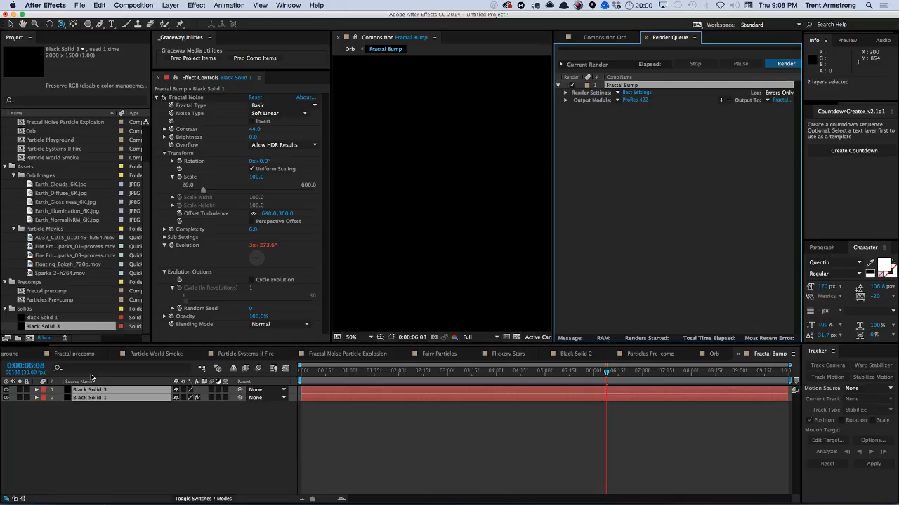
left_click(89, 383)
key("super+alt+/")
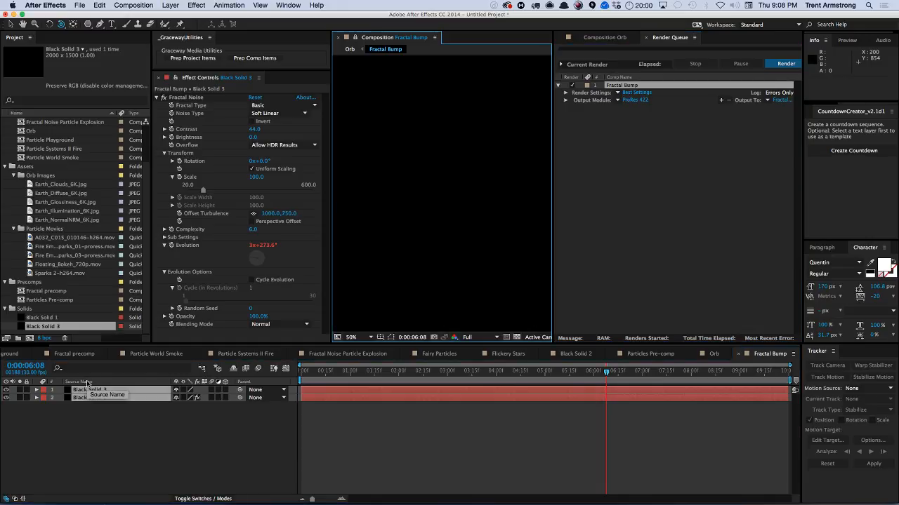
left_click(621, 40)
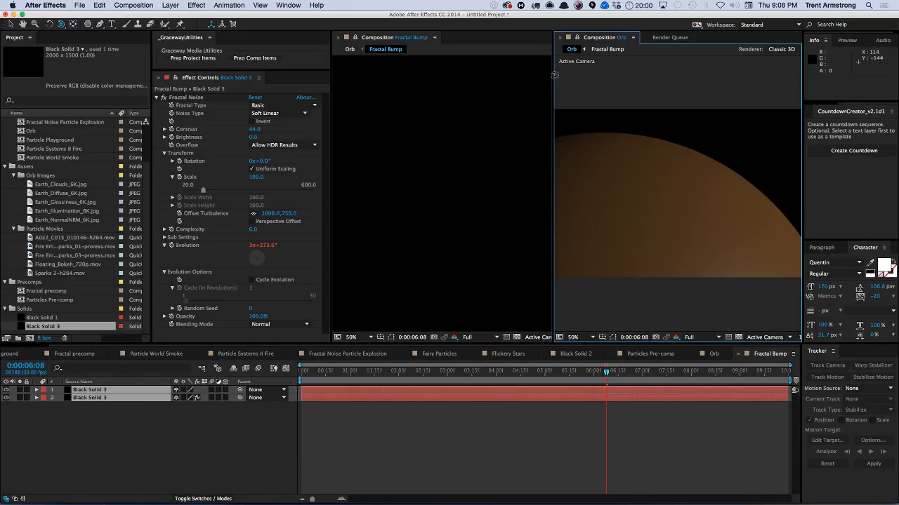
left_click(137, 426)
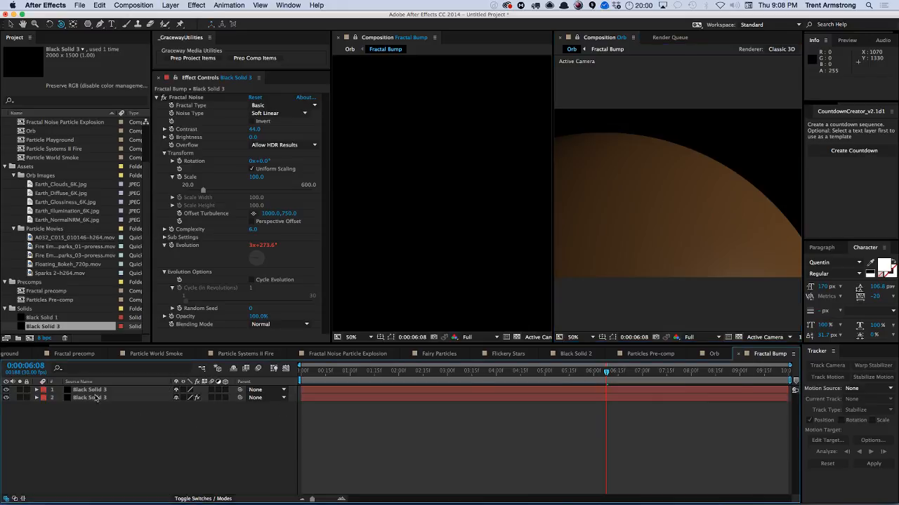
left_click_drag(75, 393, 86, 393)
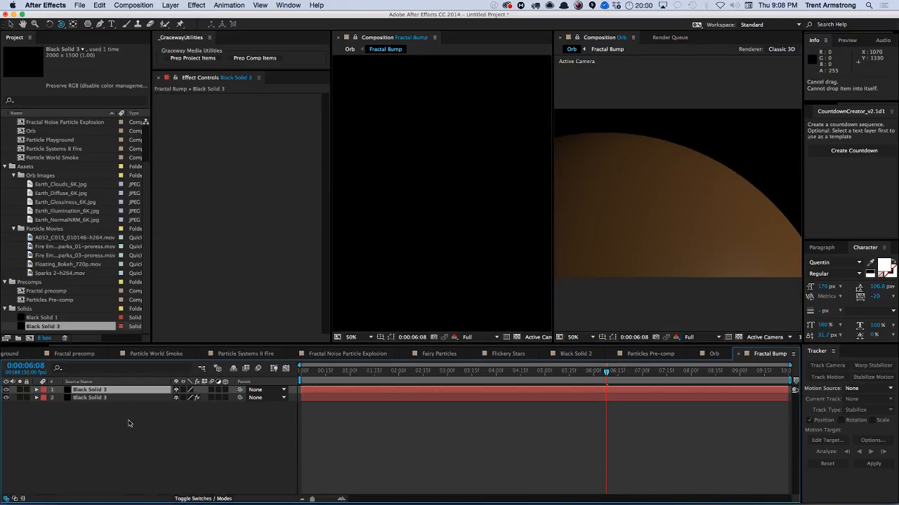
key("super+z")
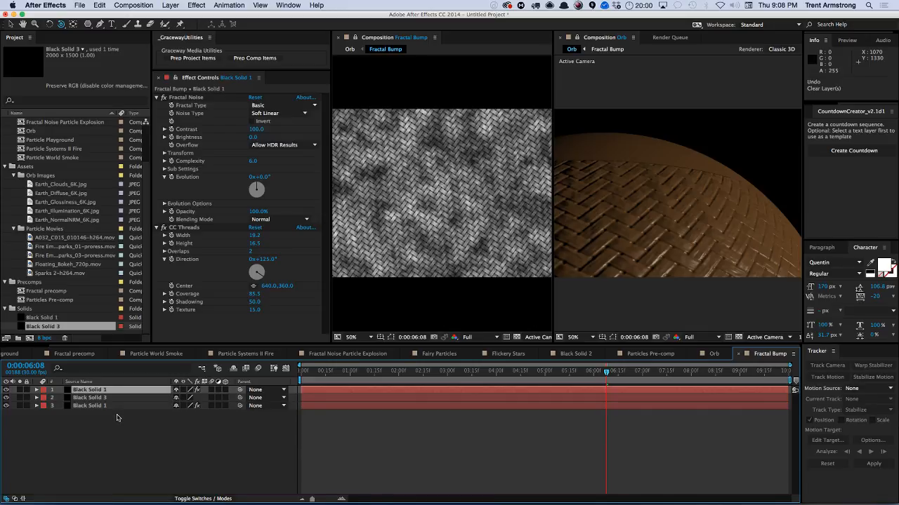
Delete the extra Black Solid 3 layer and replace both bump layers' source with the Black Solid 3 solid.
left_click(97, 399)
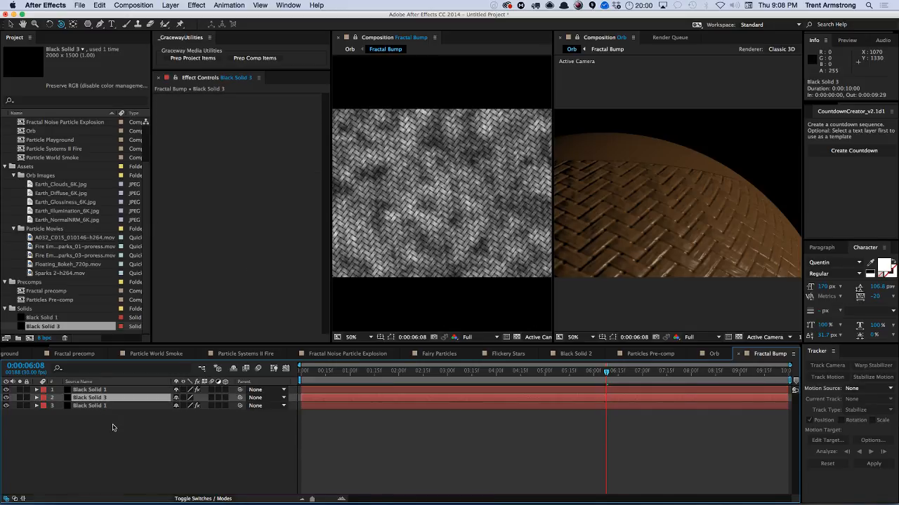
key("Delete")
left_click(104, 391)
left_click(103, 397, "shift")
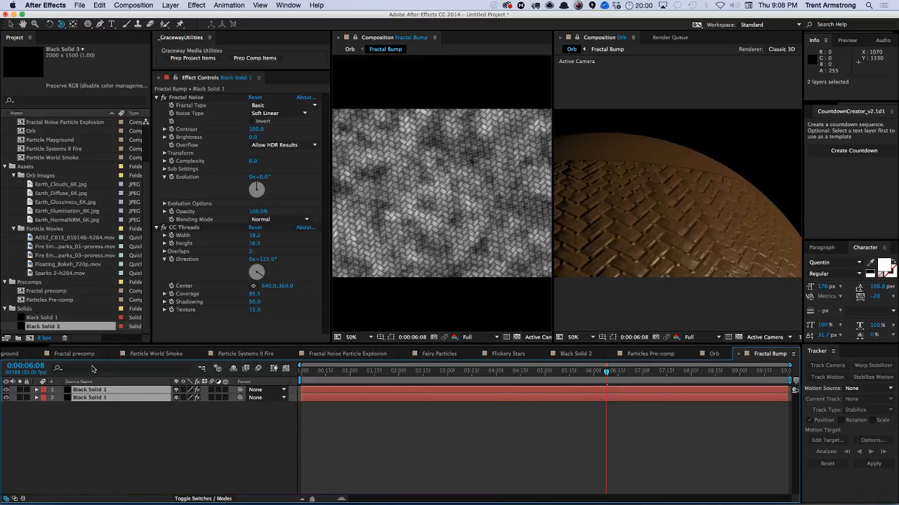
key("super+alt+slash")
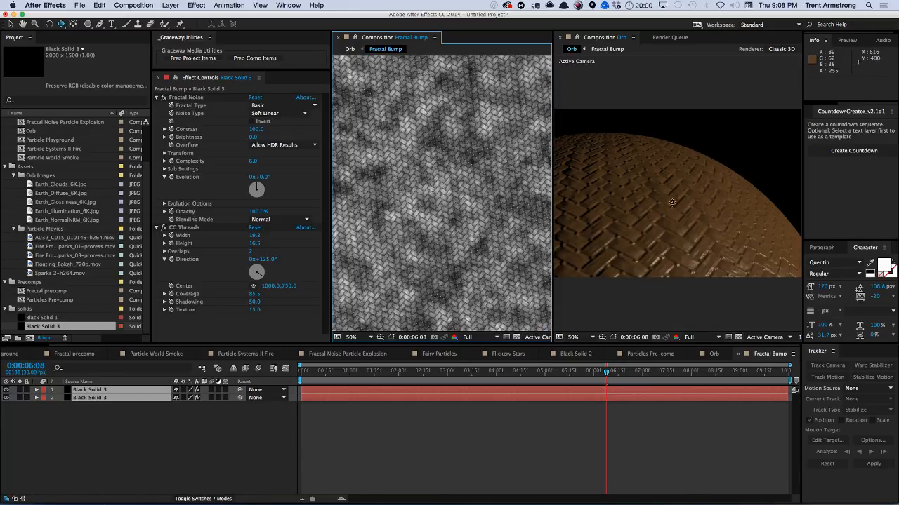
Orbit and dolly the Orb comp's active camera so the whole sphere sits framed in the view.
left_click_drag(680, 189, 615, 217)
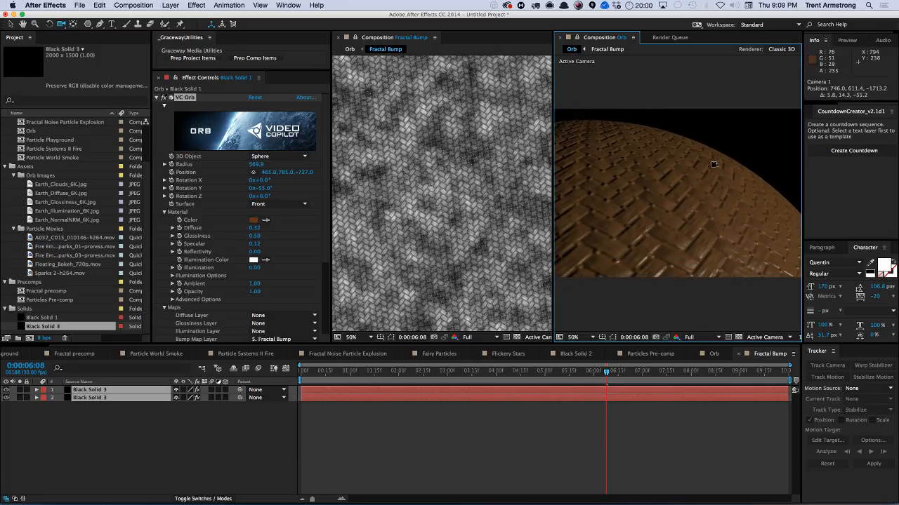
left_click_drag(714, 165, 560, 261)
key("c")
key("c")
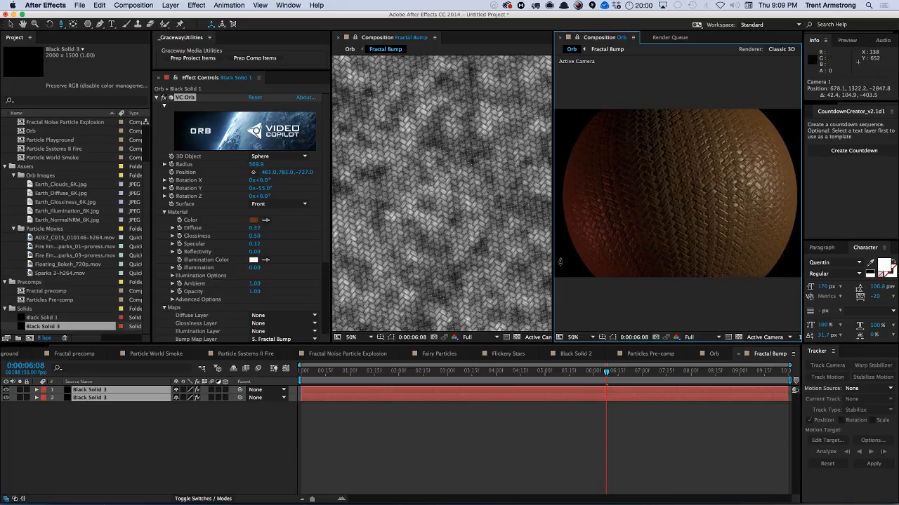
left_click(228, 445)
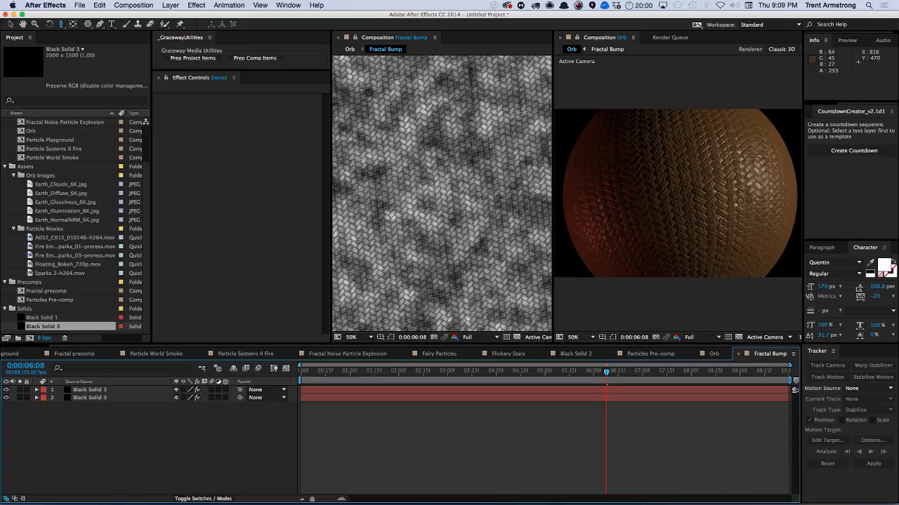
left_click_drag(692, 191, 681, 198)
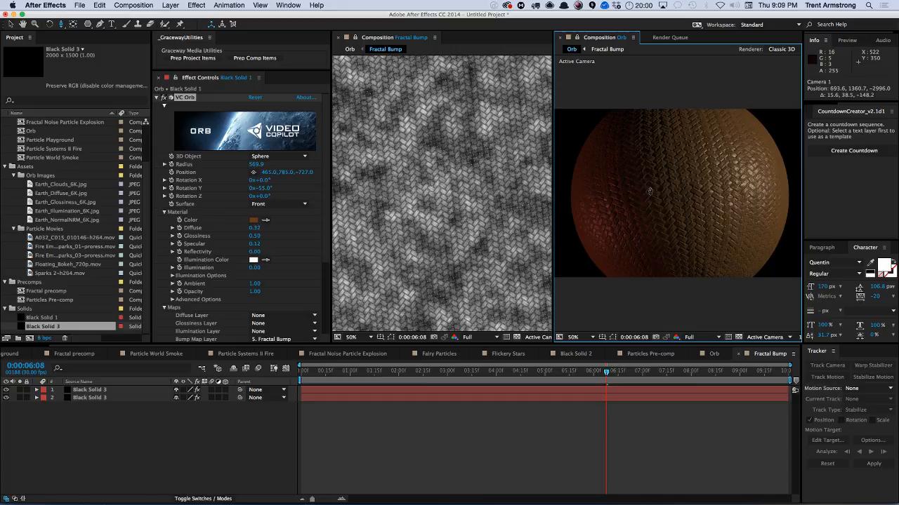
left_click(166, 426)
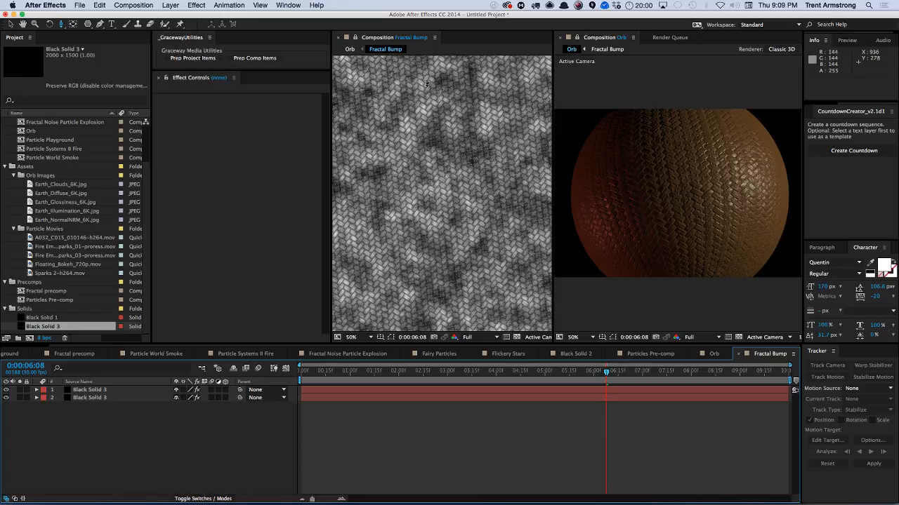
Close the second viewer, widen the remaining composition viewer, and return to the Orb comp with the orb layer collapsed.
left_click(337, 37)
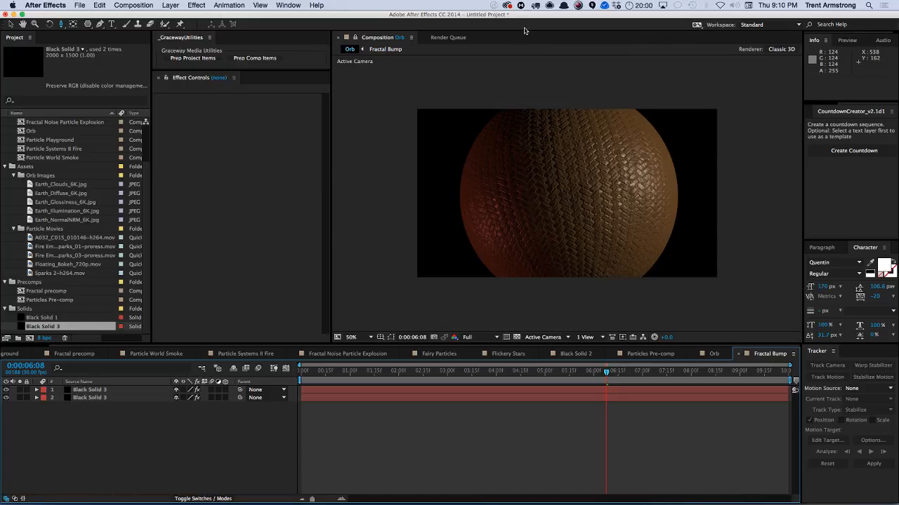
left_click(383, 50)
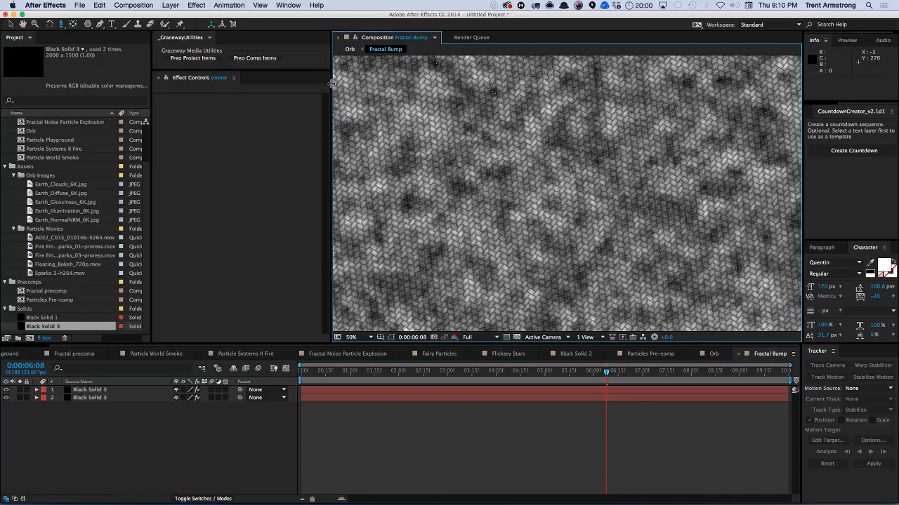
left_click_drag(332, 83, 280, 83)
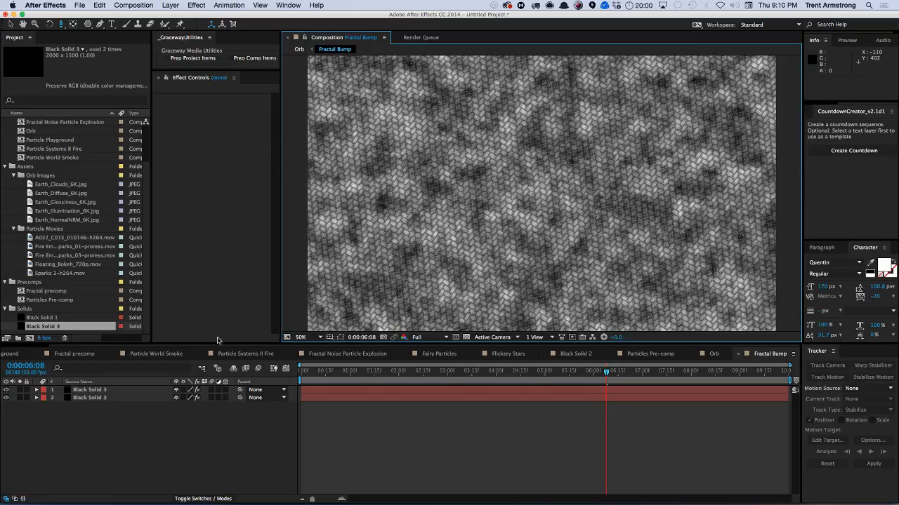
left_click(712, 353)
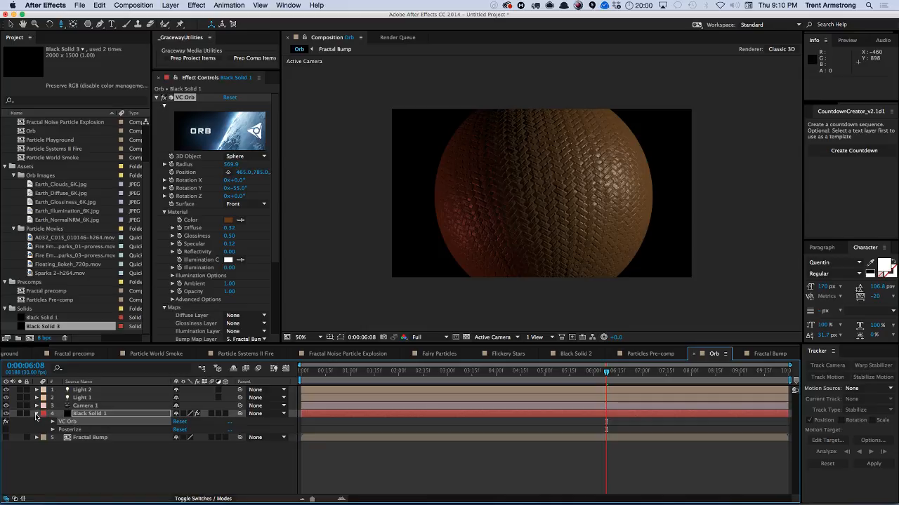
left_click(36, 414)
Switch to OBS and transition the live output to the SPLASH SCREEN scene.
key("super+Tab")
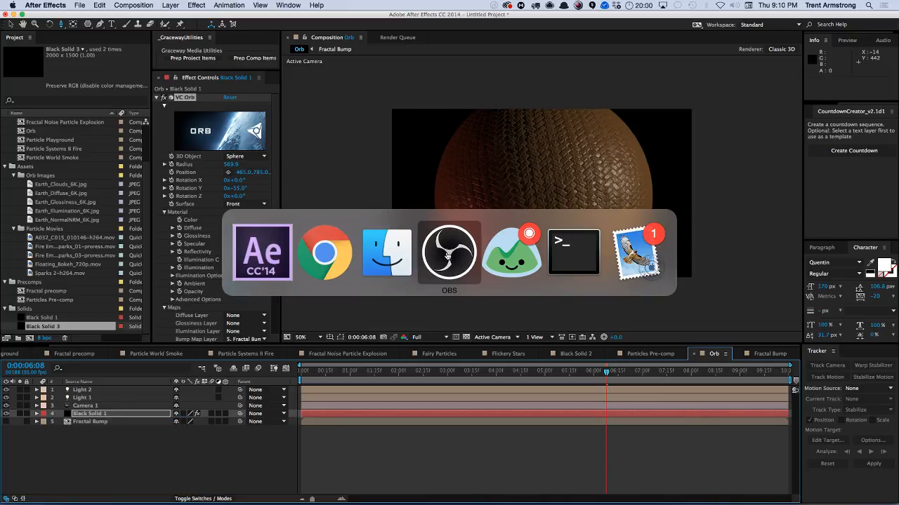
left_click(447, 256)
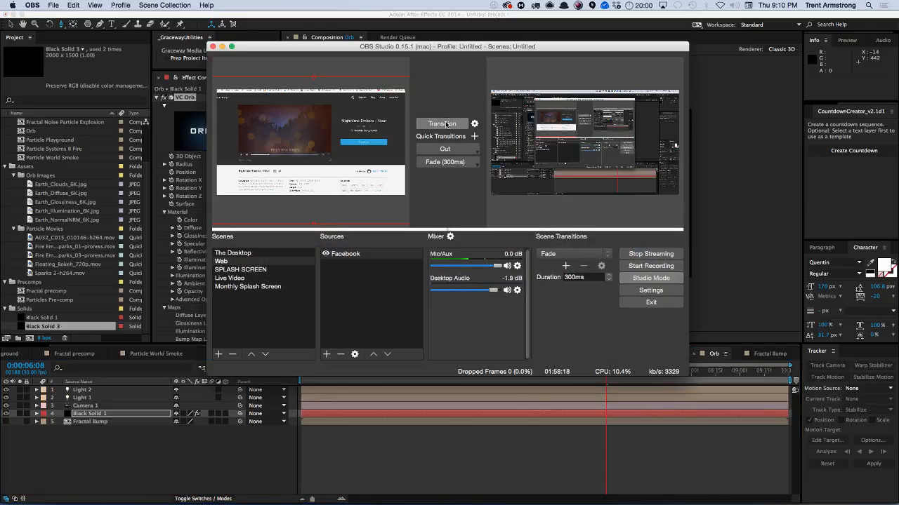
left_click(249, 270)
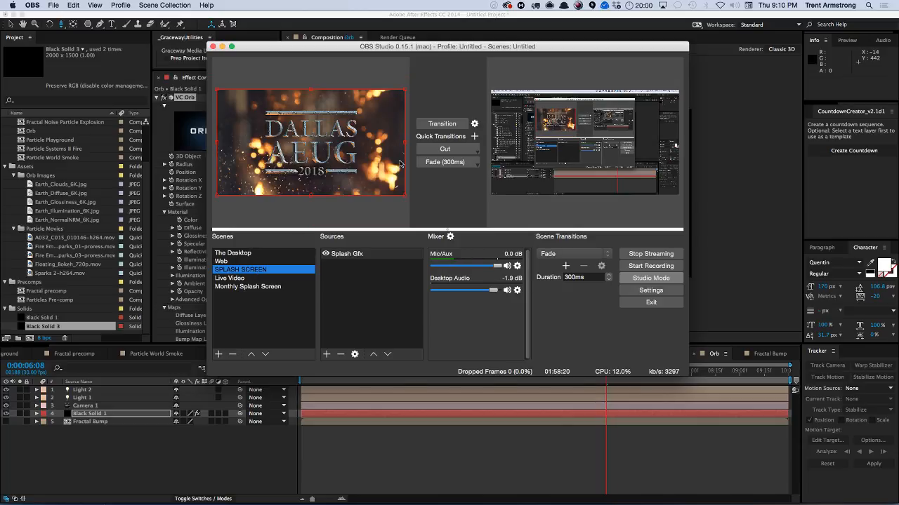
left_click(441, 124)
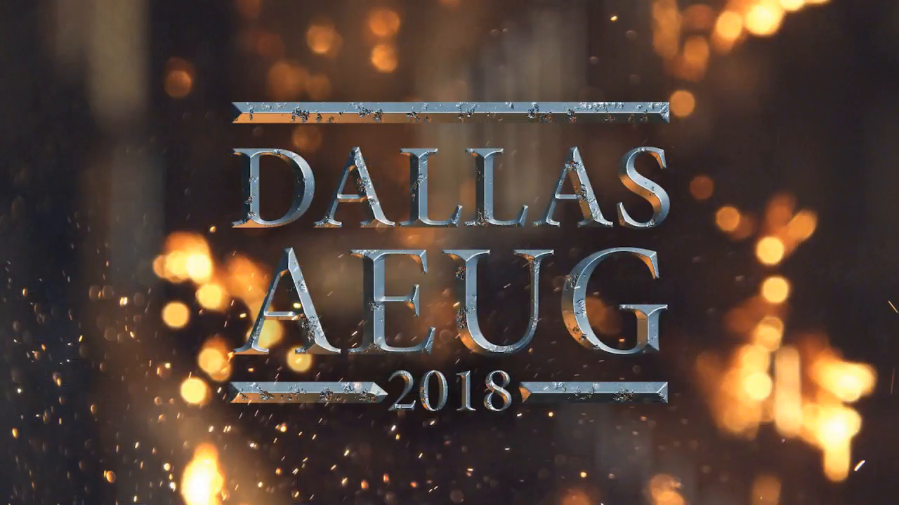